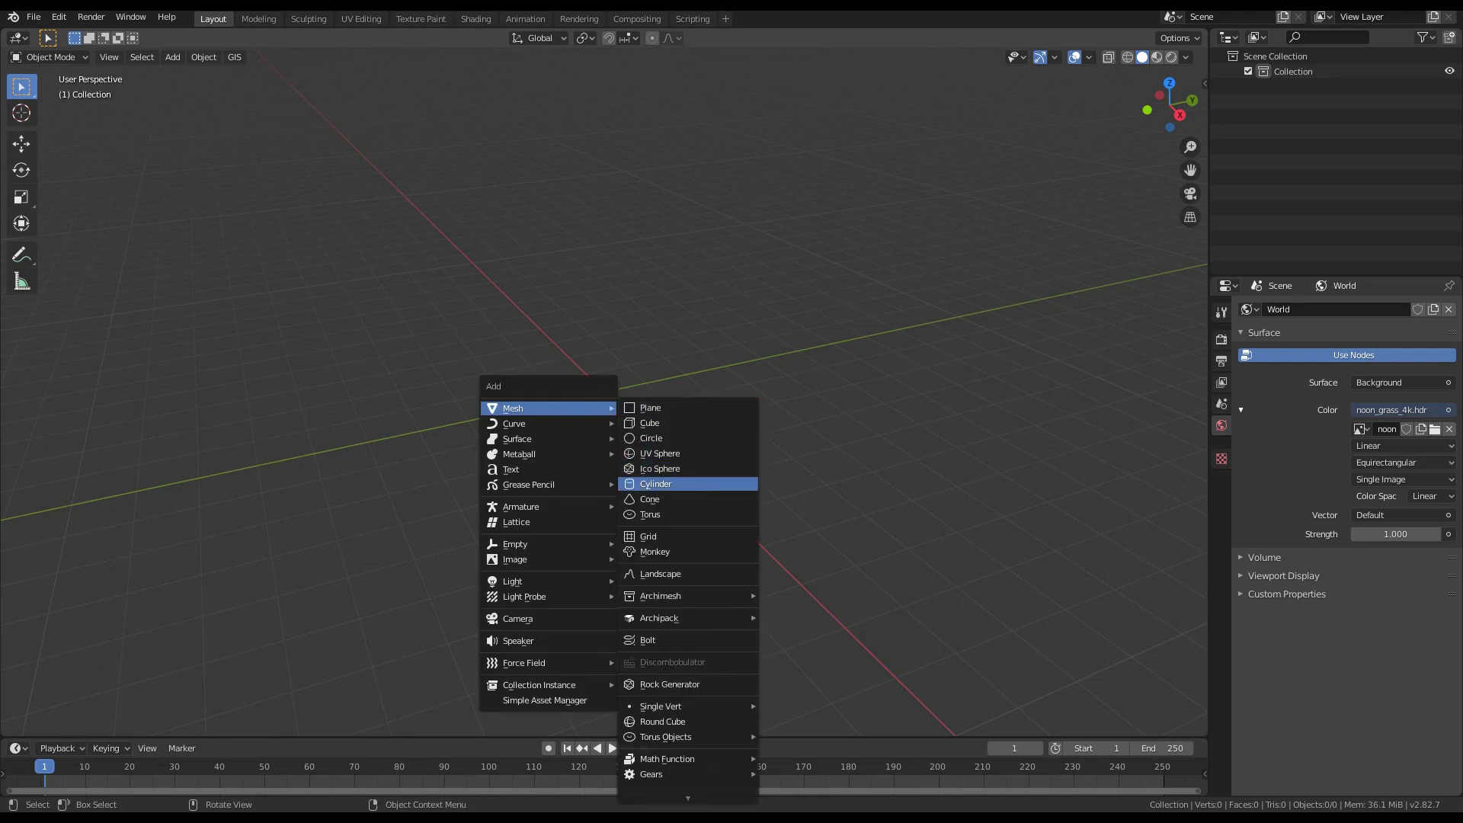
Add a cylinder mesh to the empty scene
click(656, 484)
scroll(656, 484, up, 3)
middle_drag(656, 484, 636, 463)
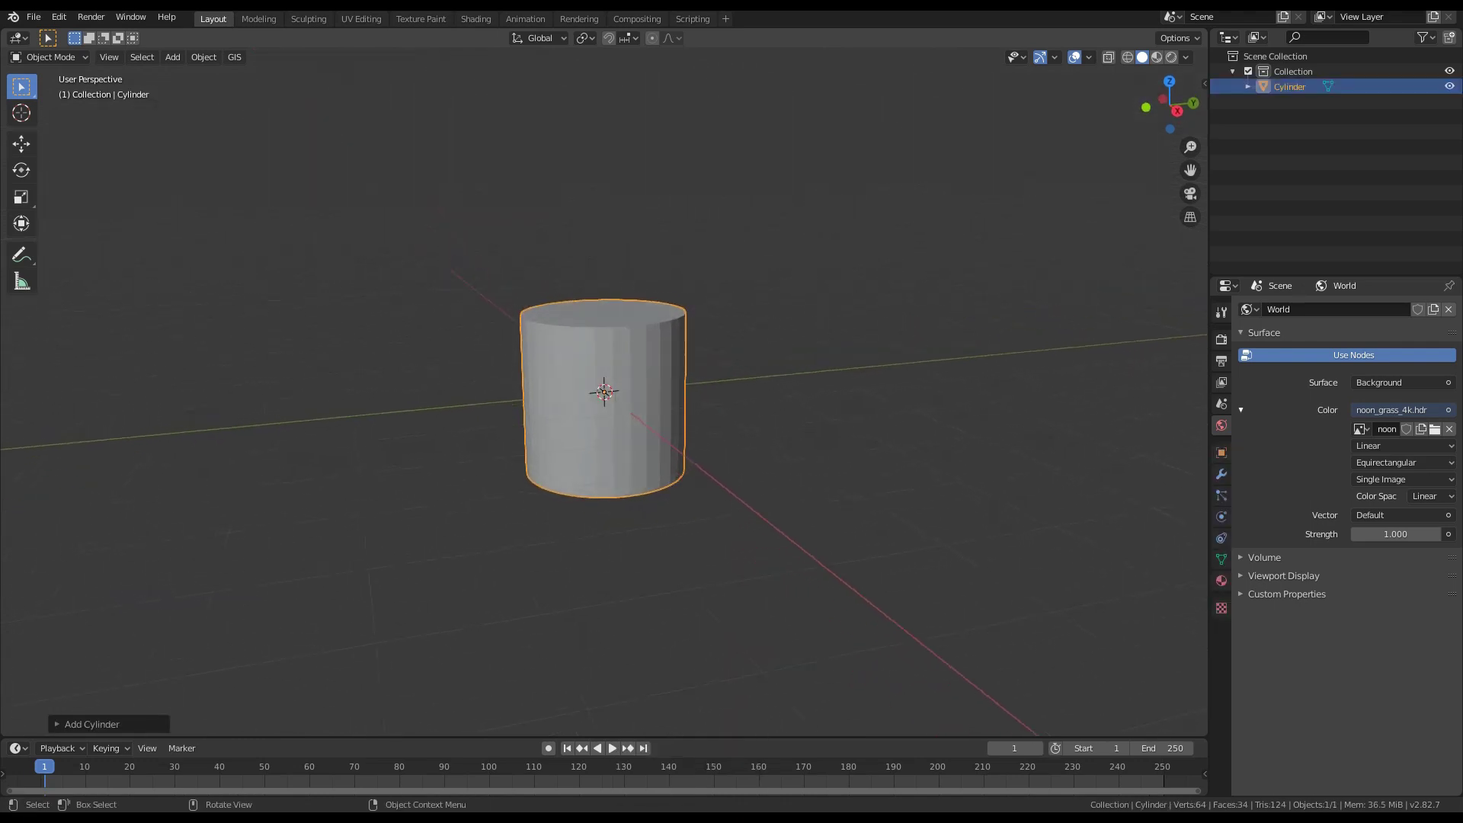
scroll(602, 404, up, 2)
Select the cylinder's bottom face in Edit Mode and snap the 3D cursor to it
key(Tab)
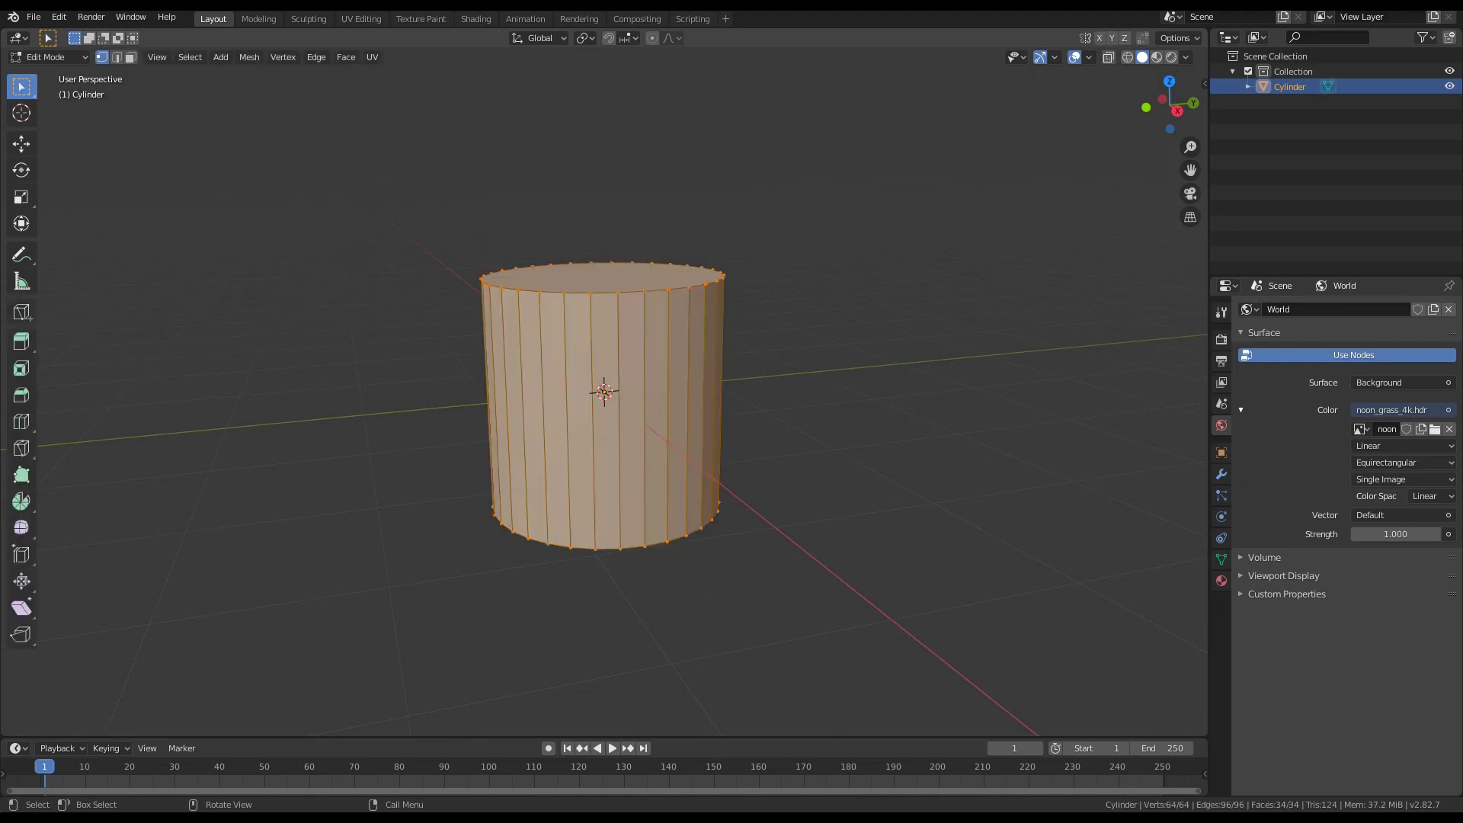
middle_drag(593, 525, 590, 427)
click(590, 424)
click(131, 57)
click(606, 488)
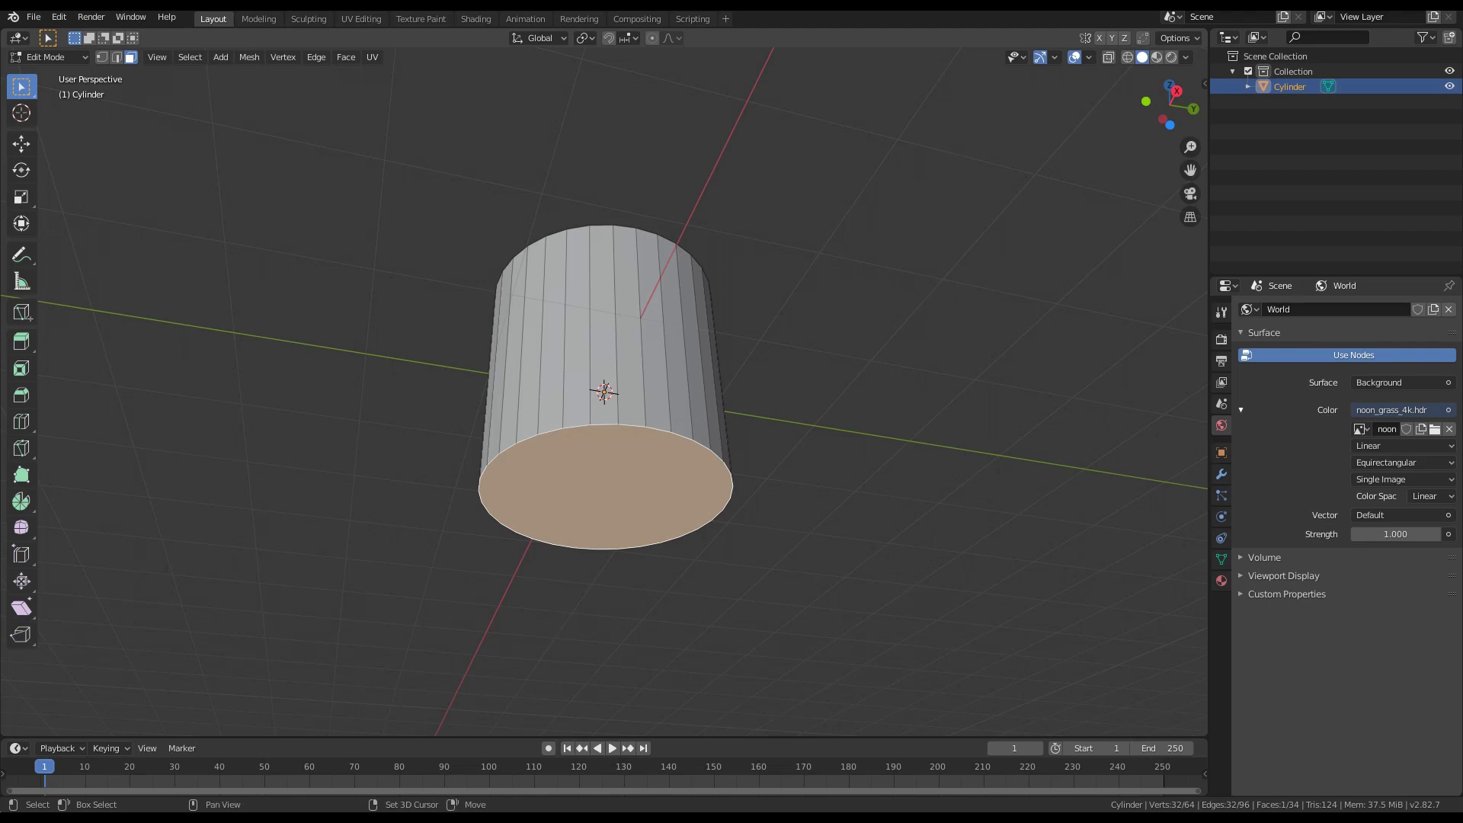
key(shift+s)
click(646, 573)
Set the cylinder's origin to the 3D cursor at its base in Object Mode
key(Tab)
right_click(604, 424)
mouse_move(587, 483)
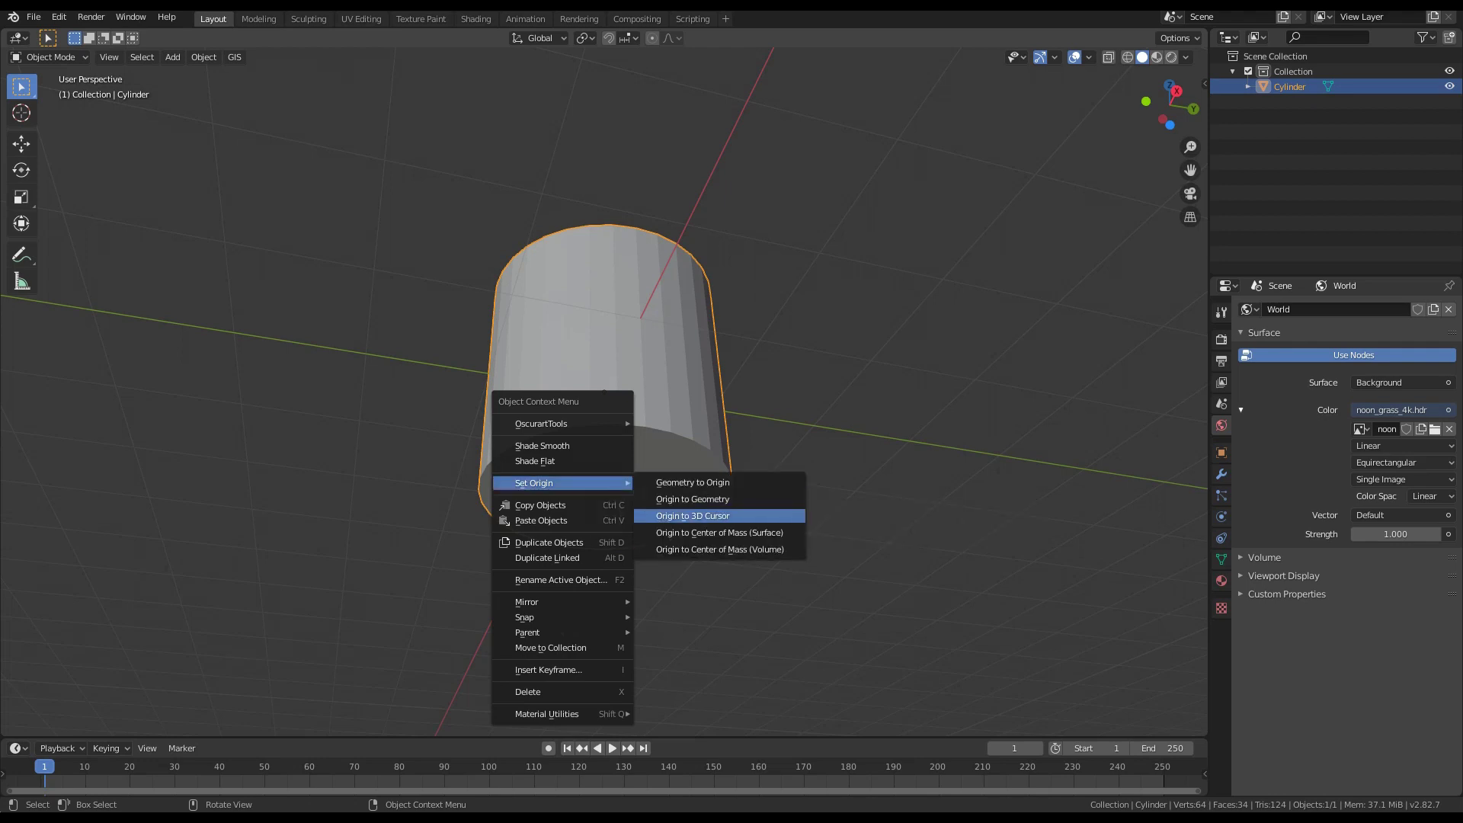
click(693, 516)
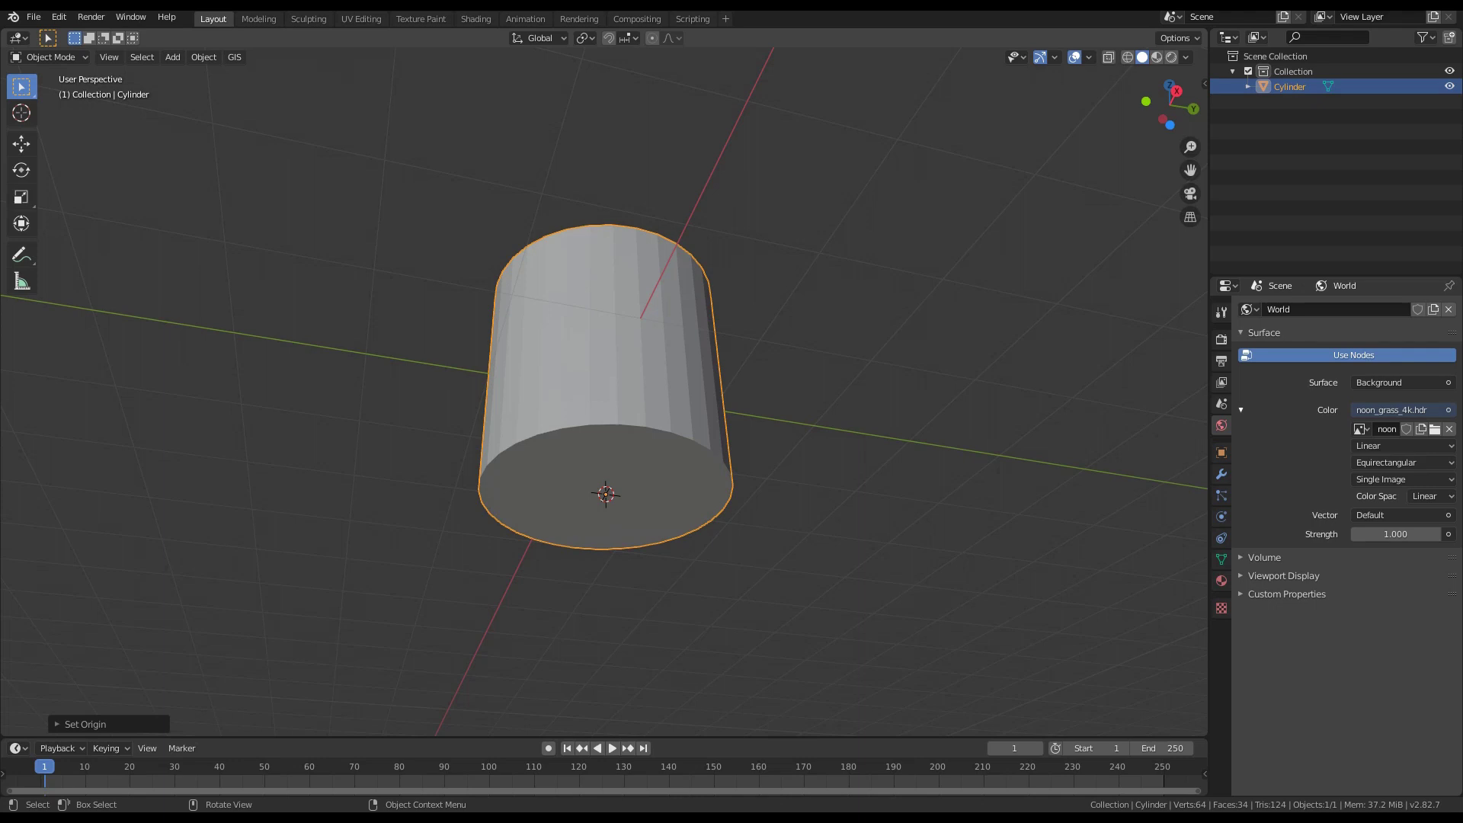
Return the 3D cursor to the world origin and snap the cylinder to the cursor
key(shift+s)
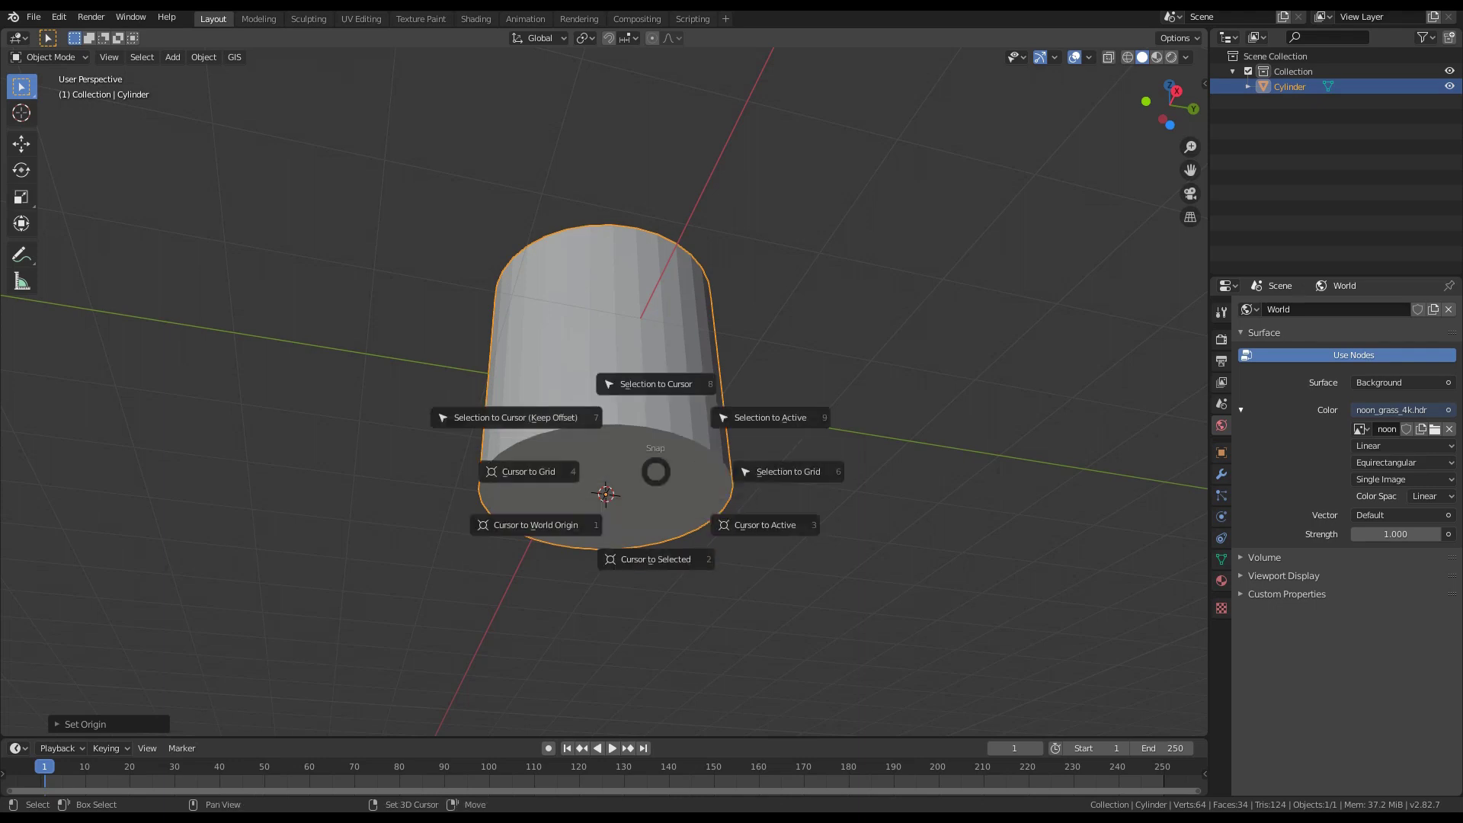
click(536, 525)
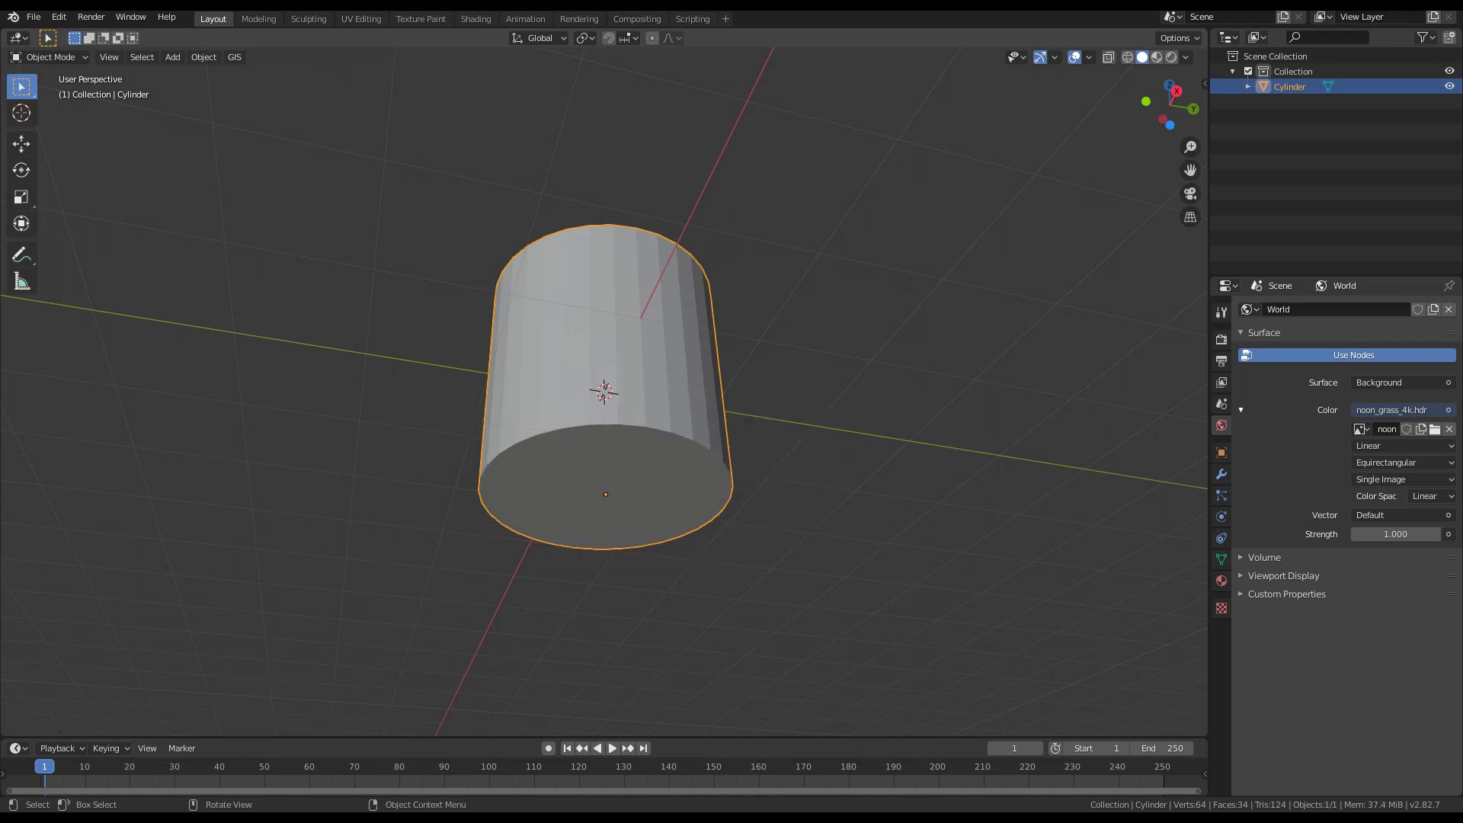
key(shift+s)
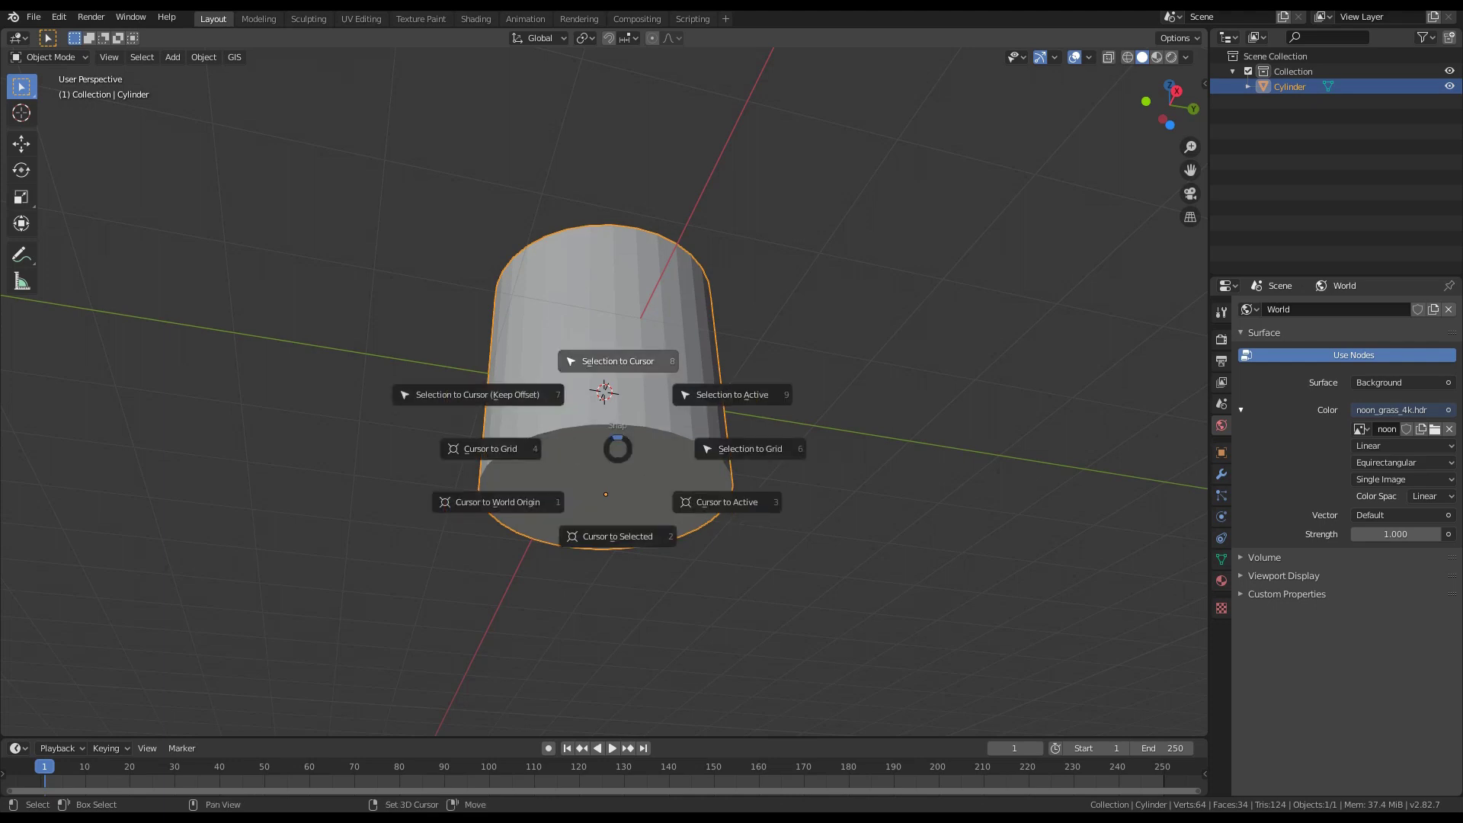
click(619, 363)
Shorten the cylinder by moving its top face -0.5 m along the Z axis in Edit Mode
scroll(618, 363, up, 1)
middle_drag(618, 363, 707, 436)
middle_drag(667, 316, 664, 480)
scroll(669, 308, up, 3)
scroll(674, 352, down, 2)
scroll(664, 480, down, 1)
key(Tab)
click(613, 237)
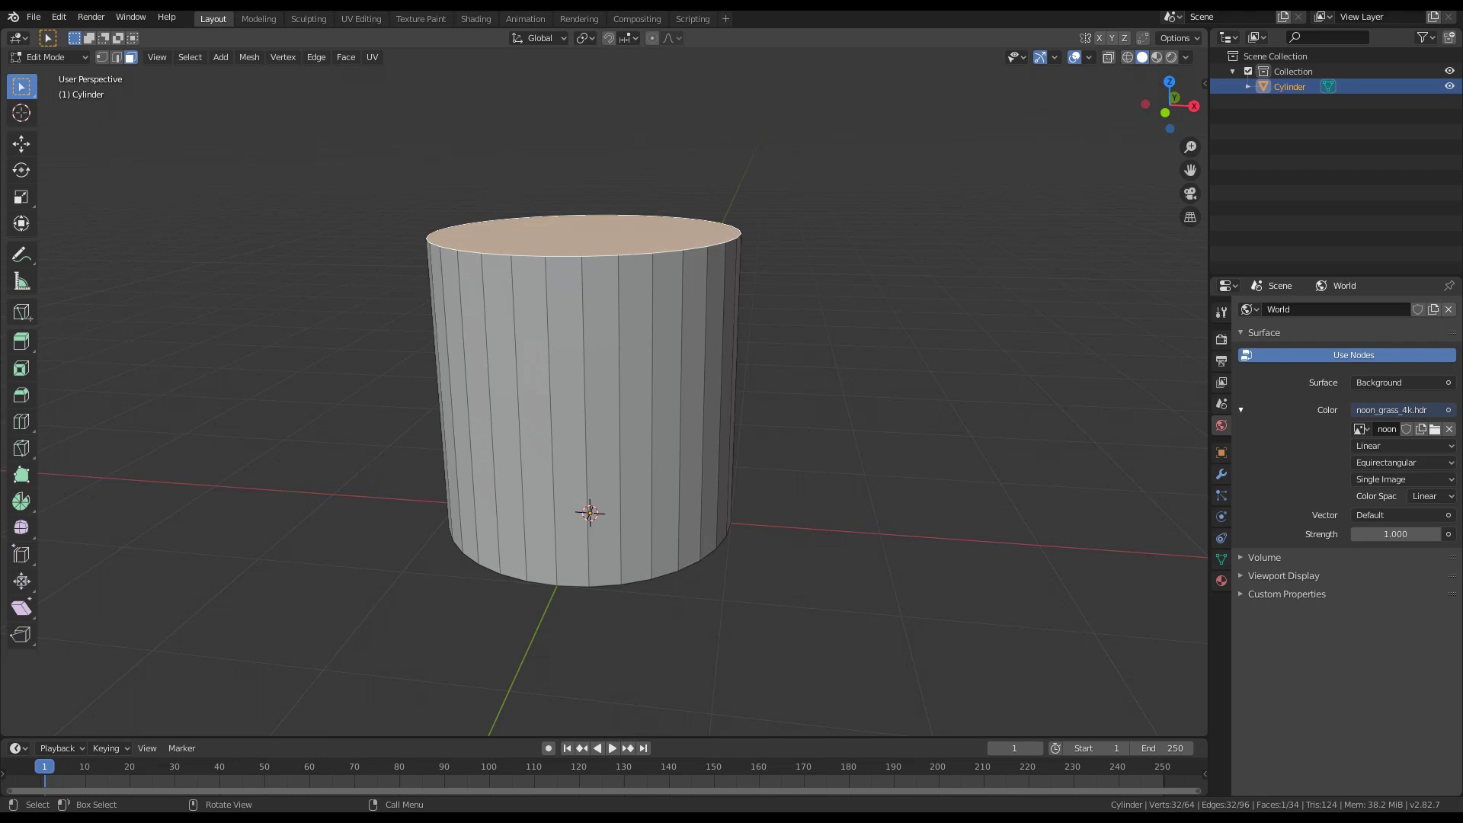
key(g)
key(z)
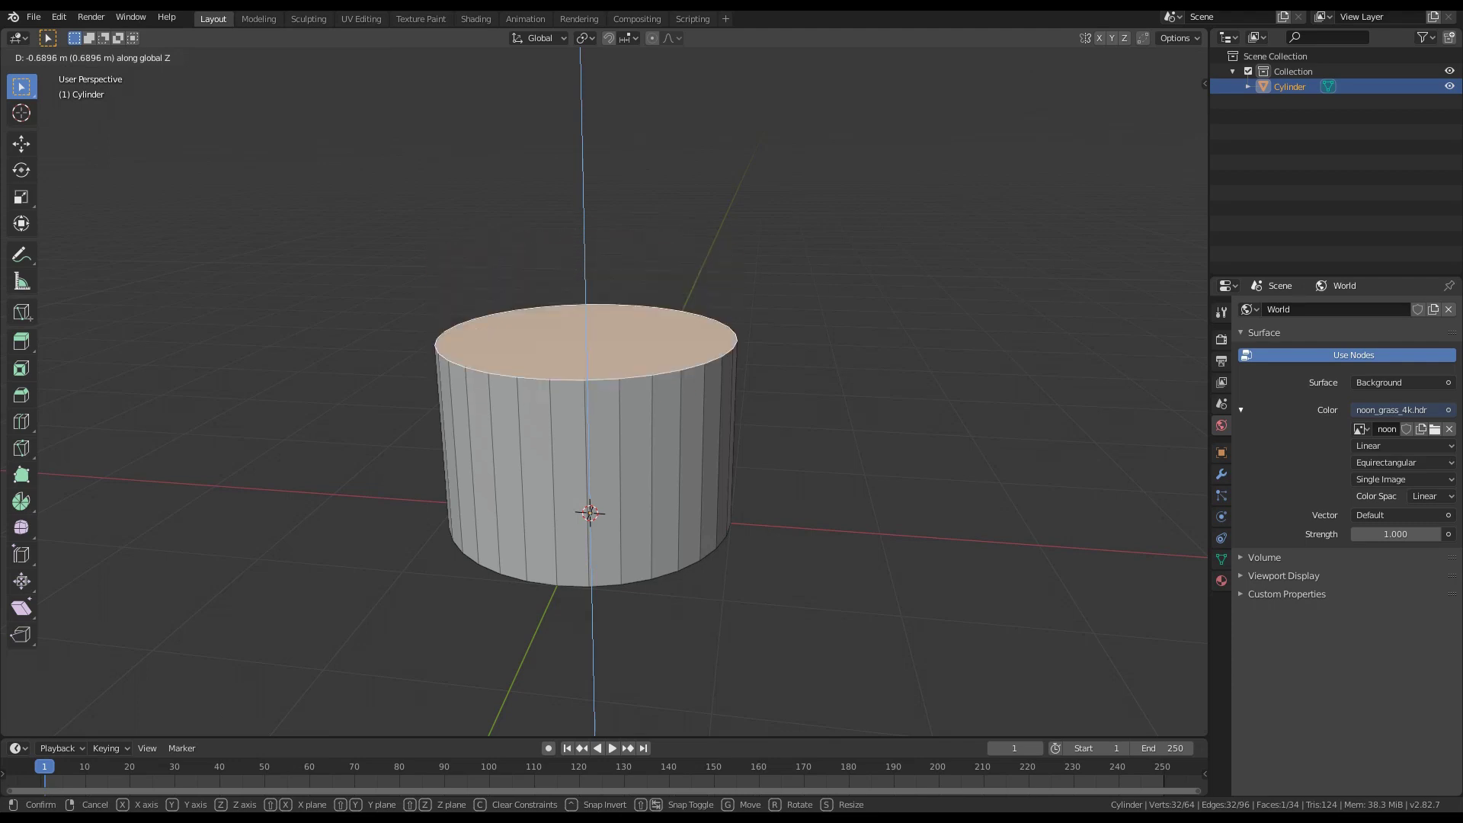
text(-.5)
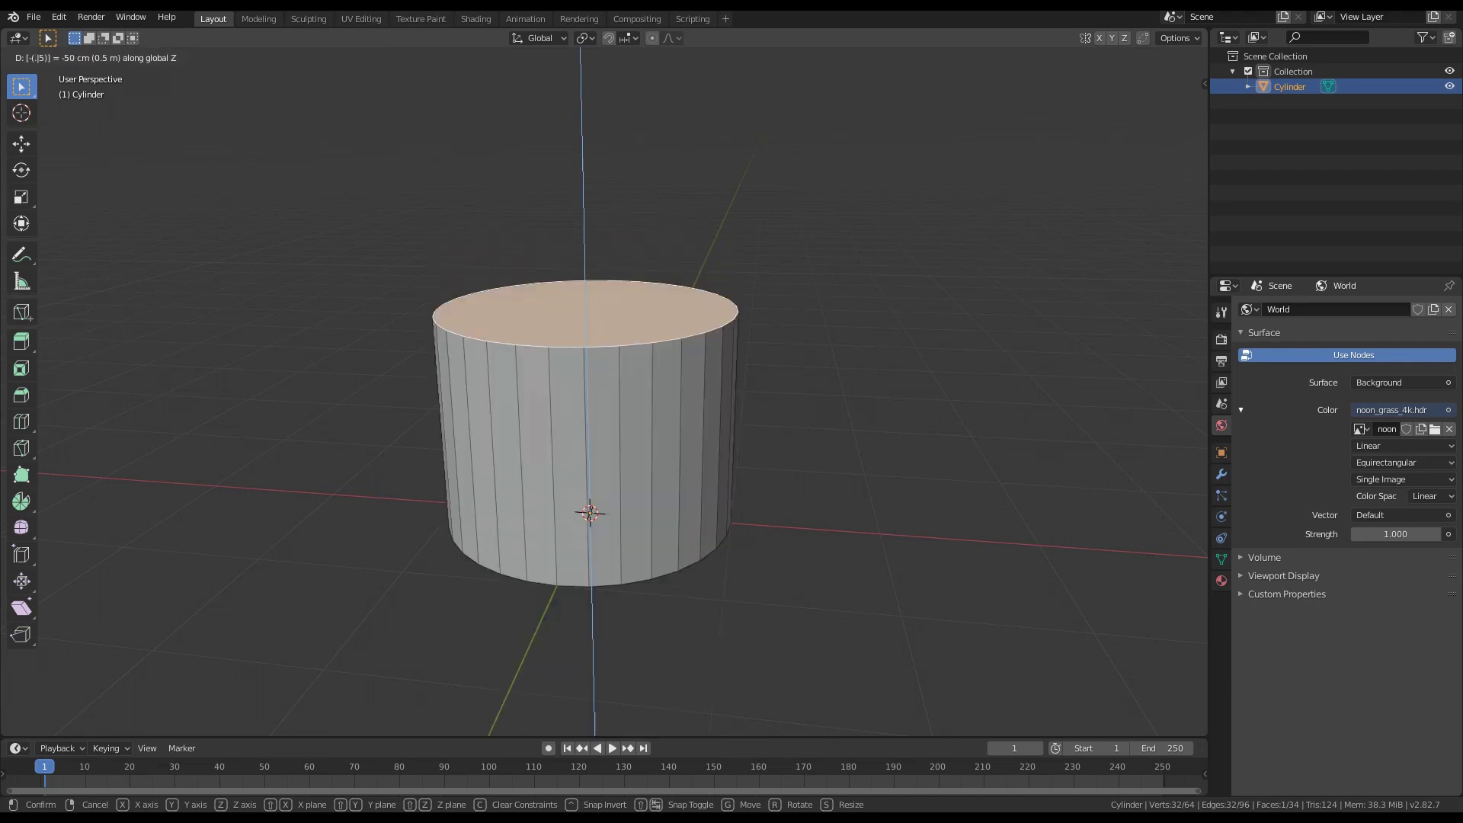
key(Right)
key(minus)
key(minus)
key(minus)
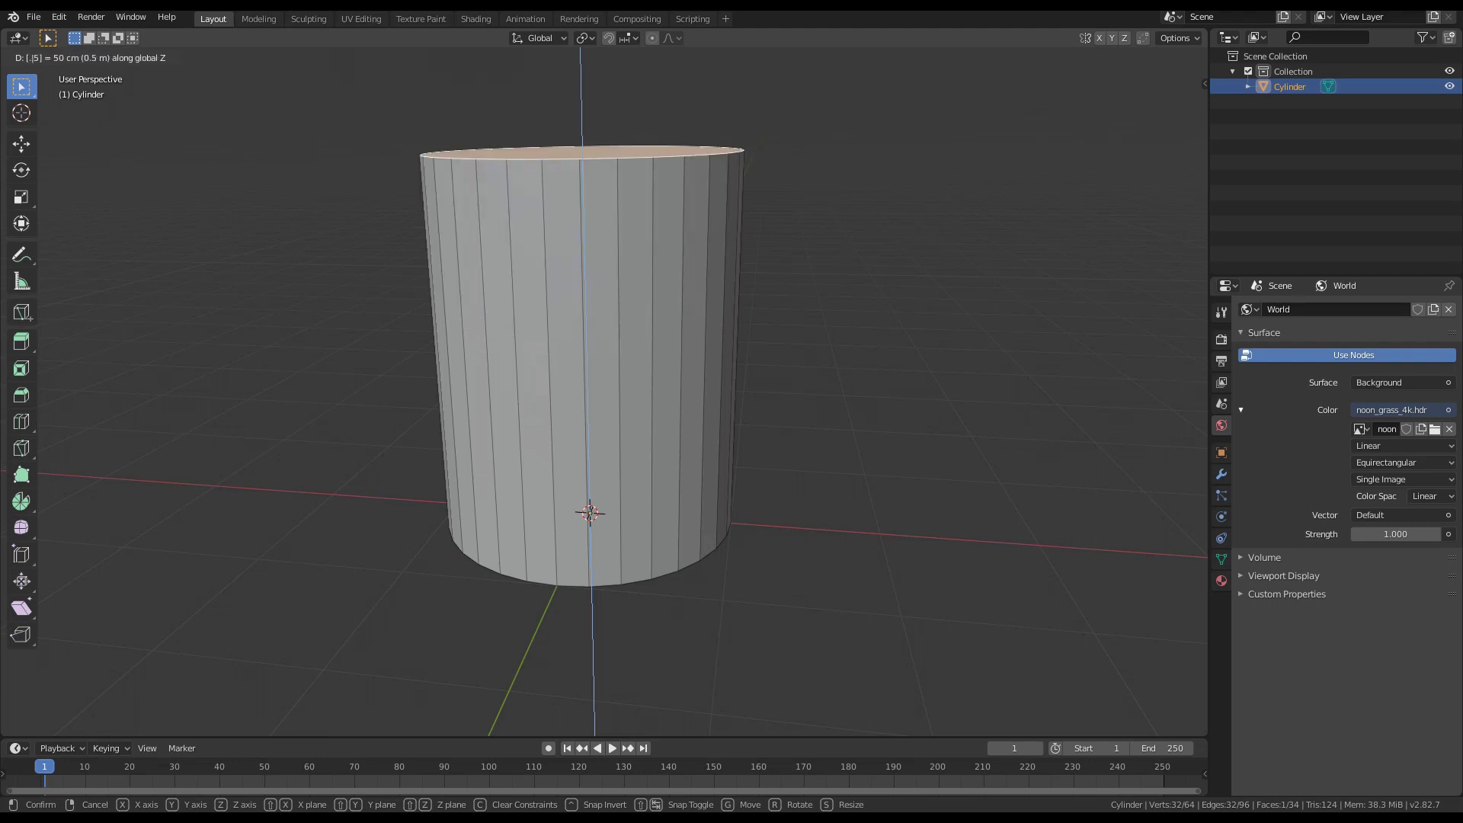
key(minus)
key(Return)
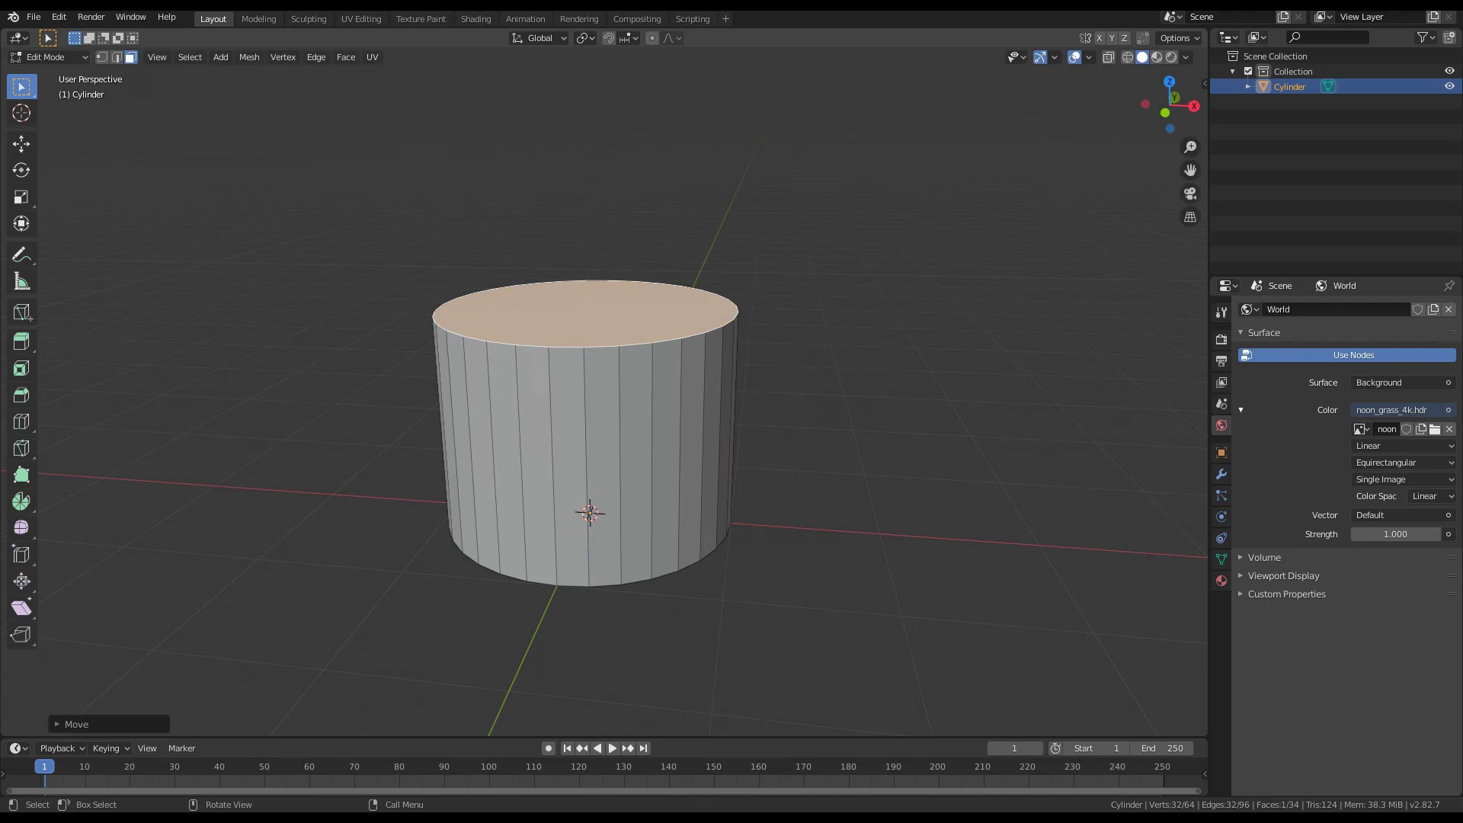
Inset the cylinder's top face with a thickness of 0.02 m
mouse_move(609, 427)
middle_down()
mouse_move(590, 404)
mouse_move(610, 450)
middle_up()
scroll(595, 427, down, 2)
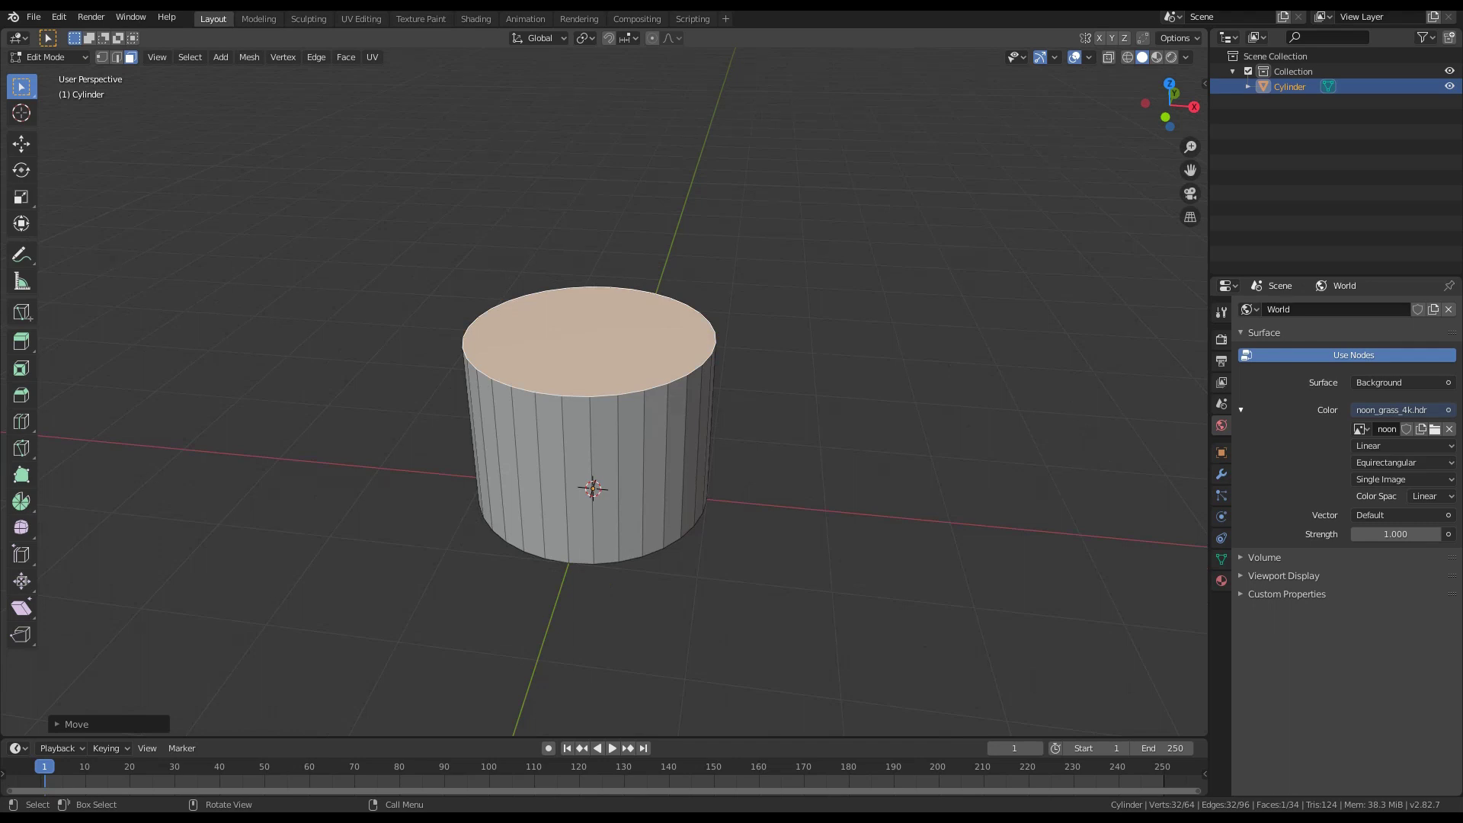
scroll(594, 457, up, 3)
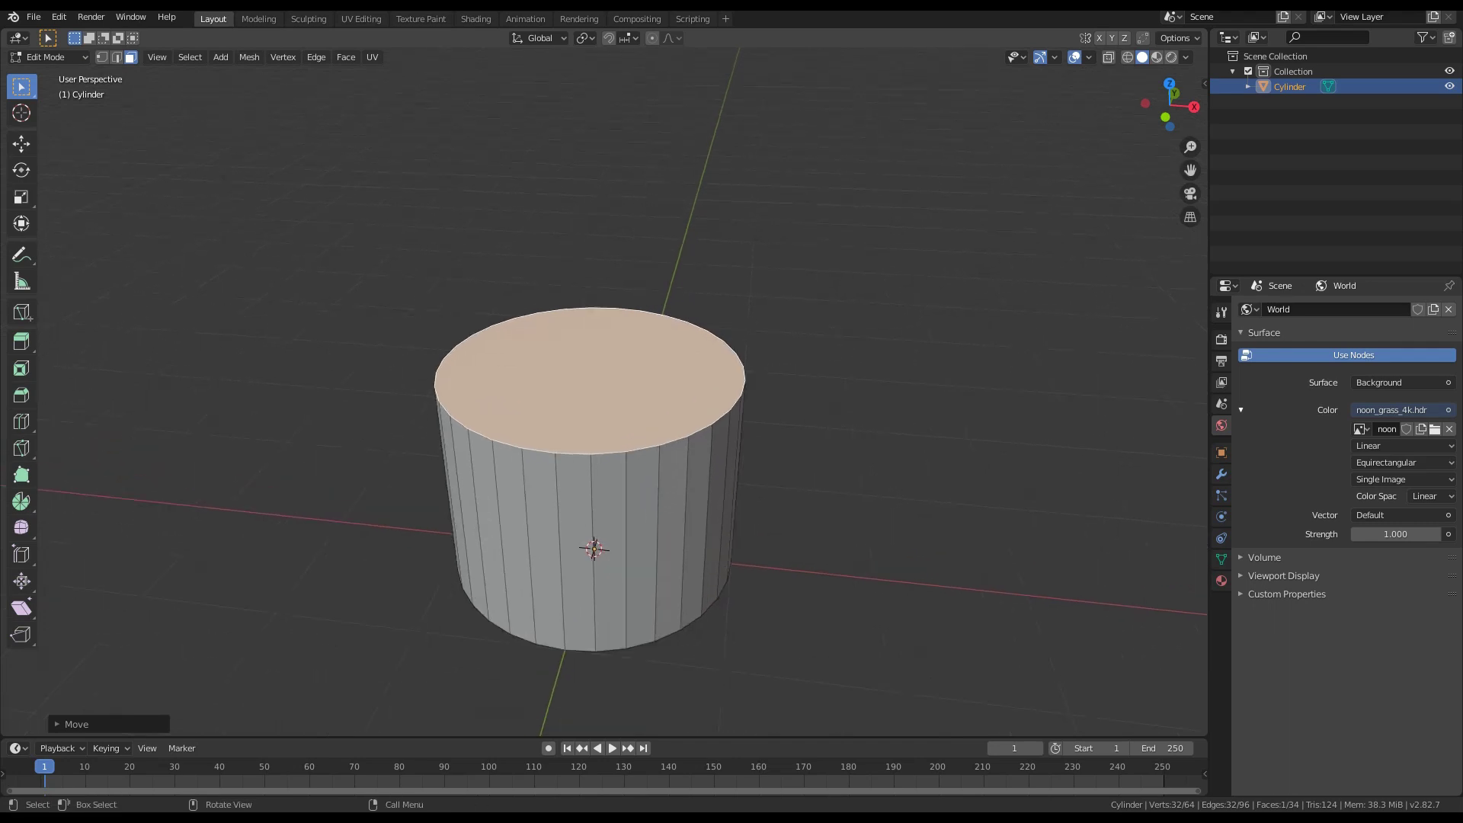
key(i)
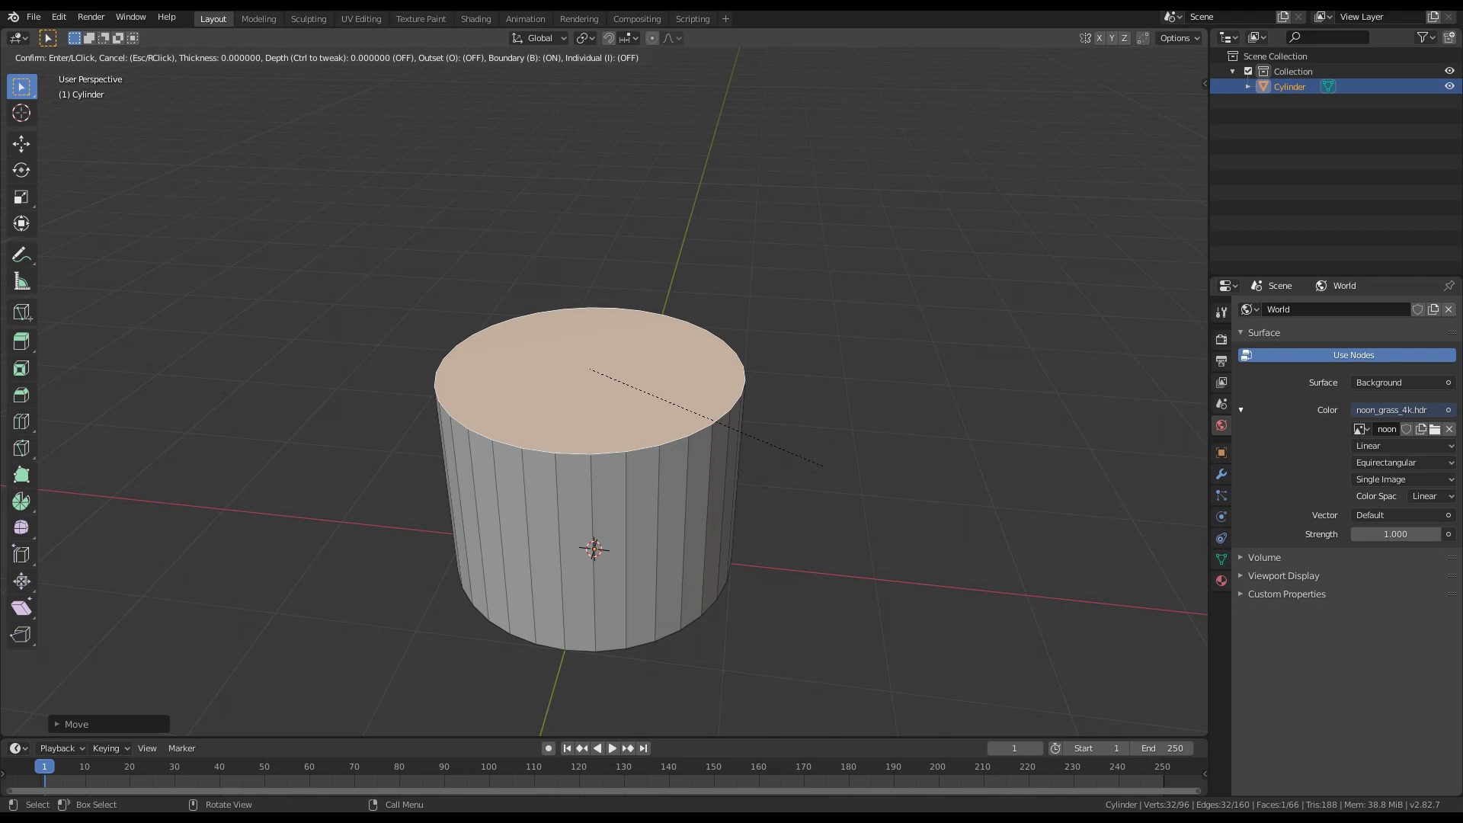
text(.02)
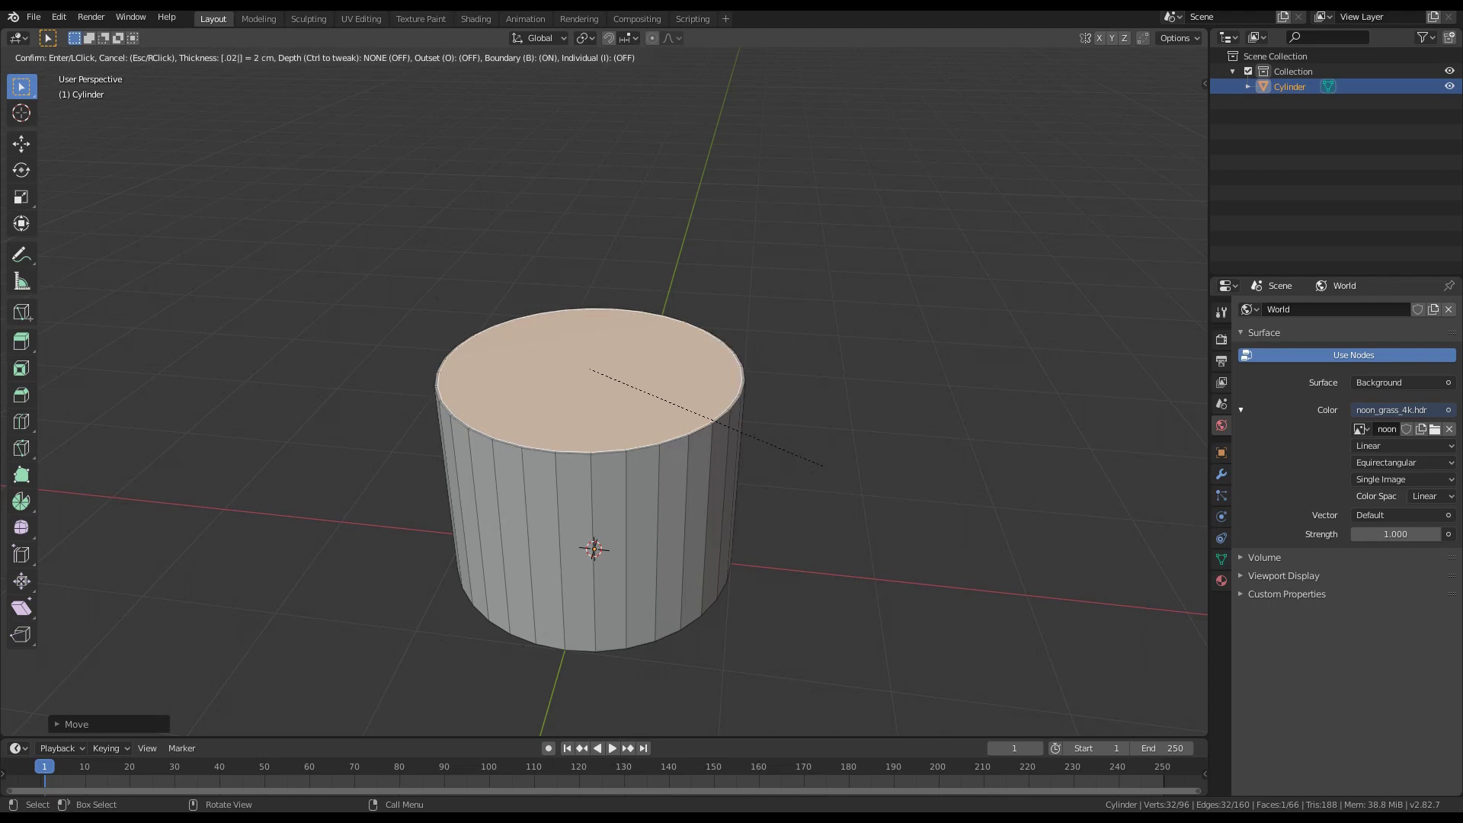
key(Return)
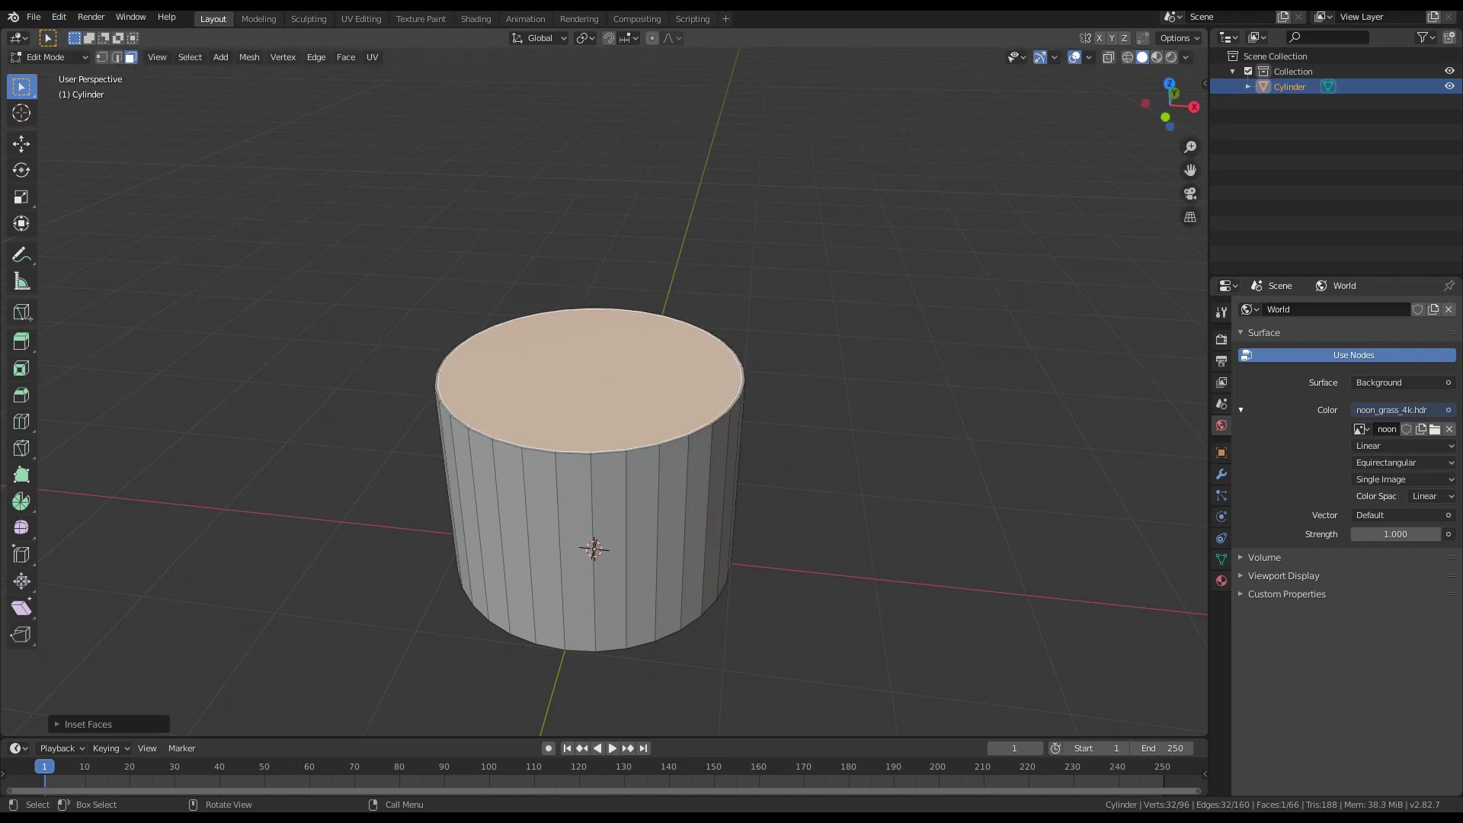
Extrude the inset top face upward by 1 m to form a second section
scroll(594, 495, up, 1)
key(e)
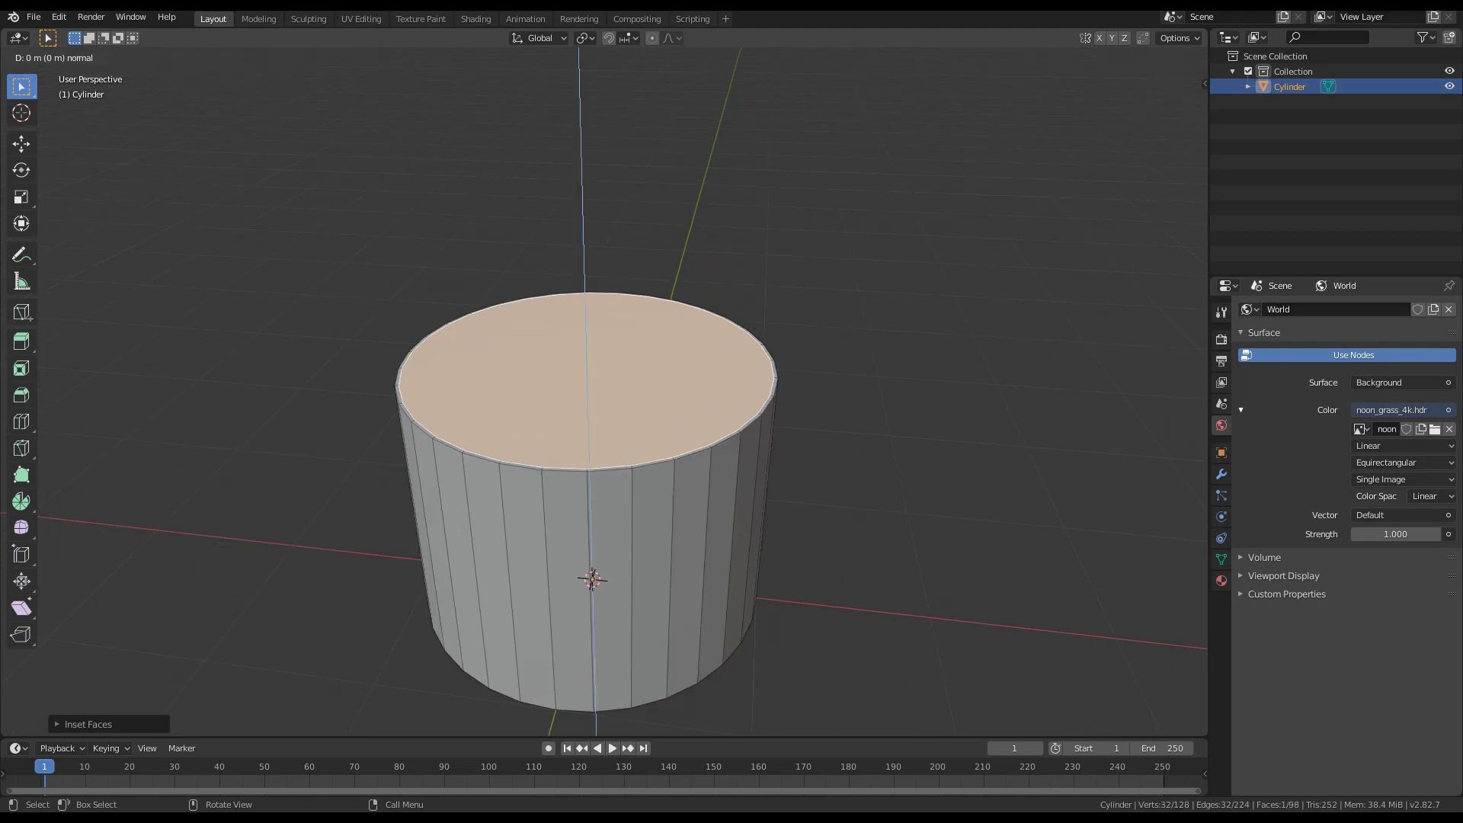
text(.5)
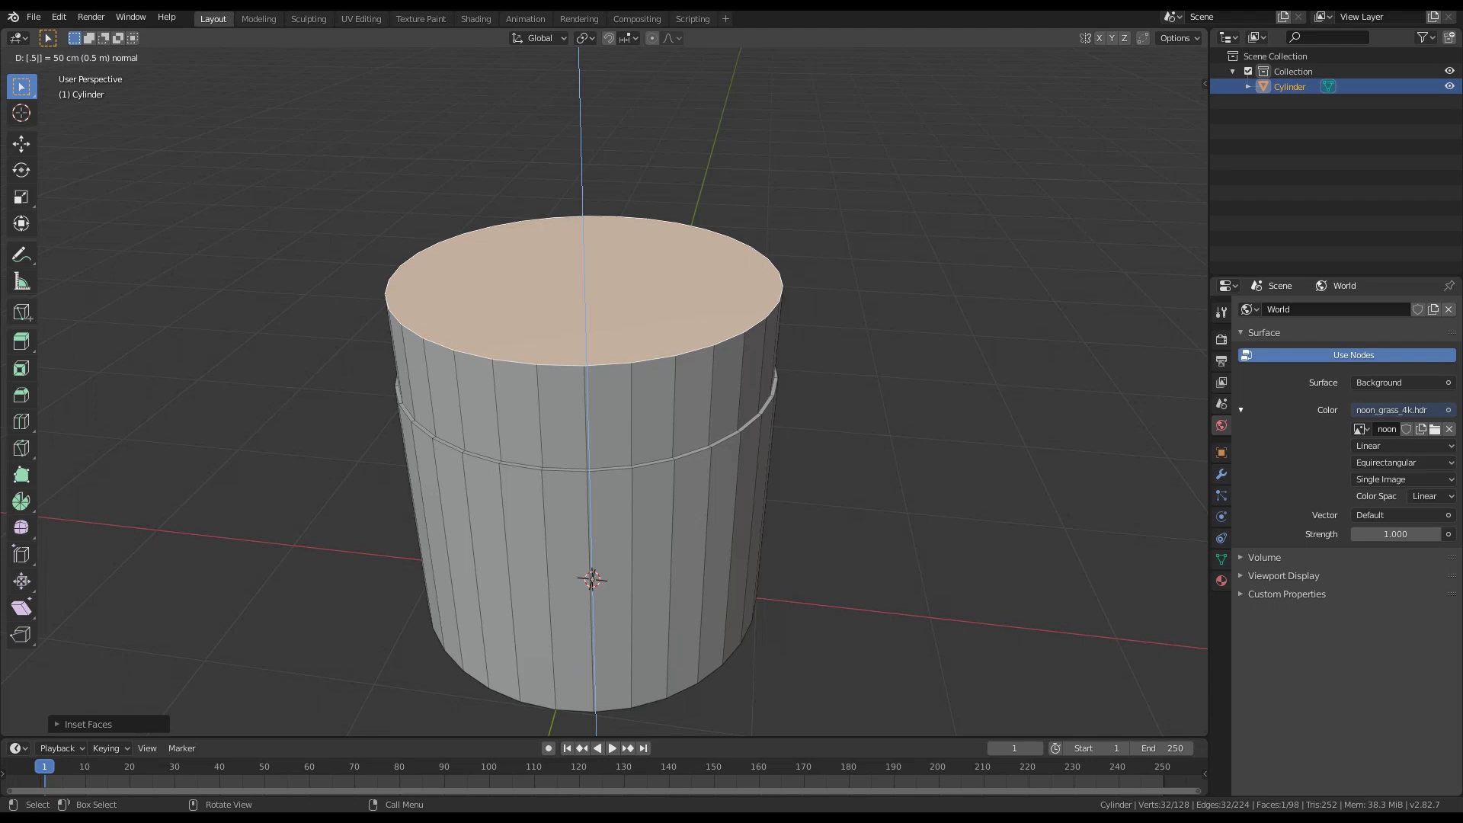
key(BackSpace)
key(BackSpace)
text(1)
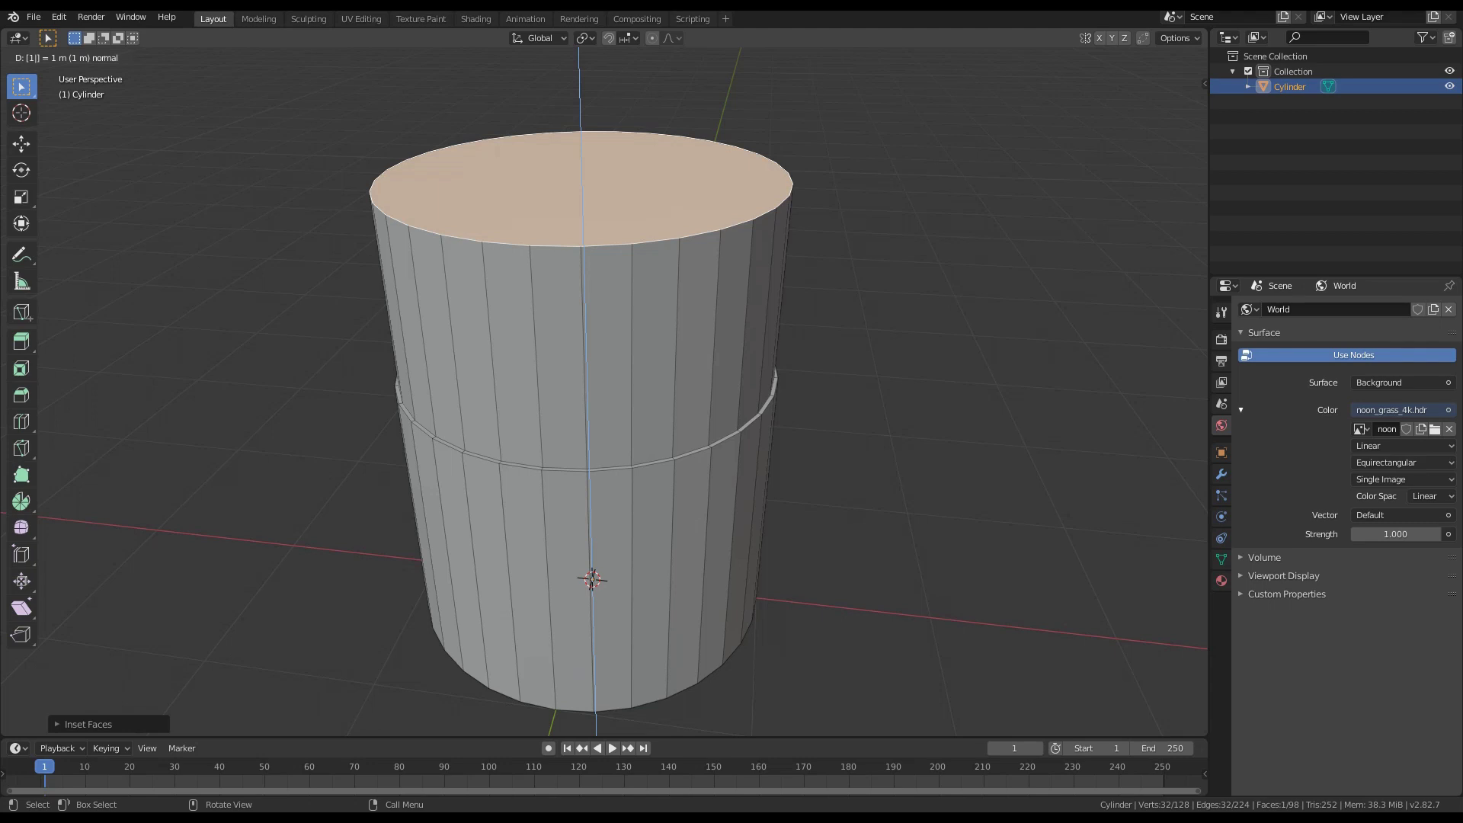
key(Return)
Inset the new top face slightly and extrude it upward to form a third section
key(o)
key(i)
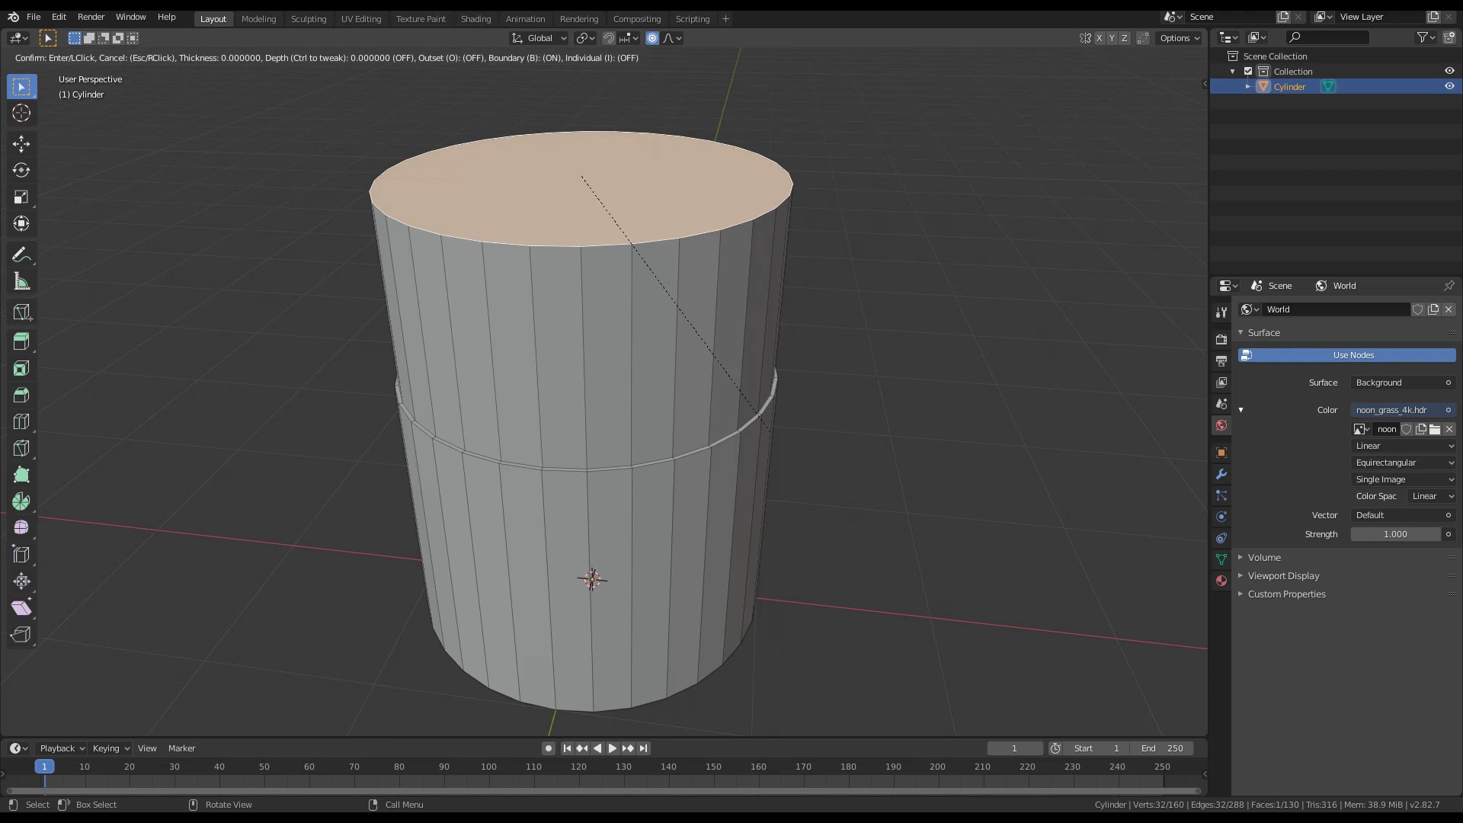
key(Return)
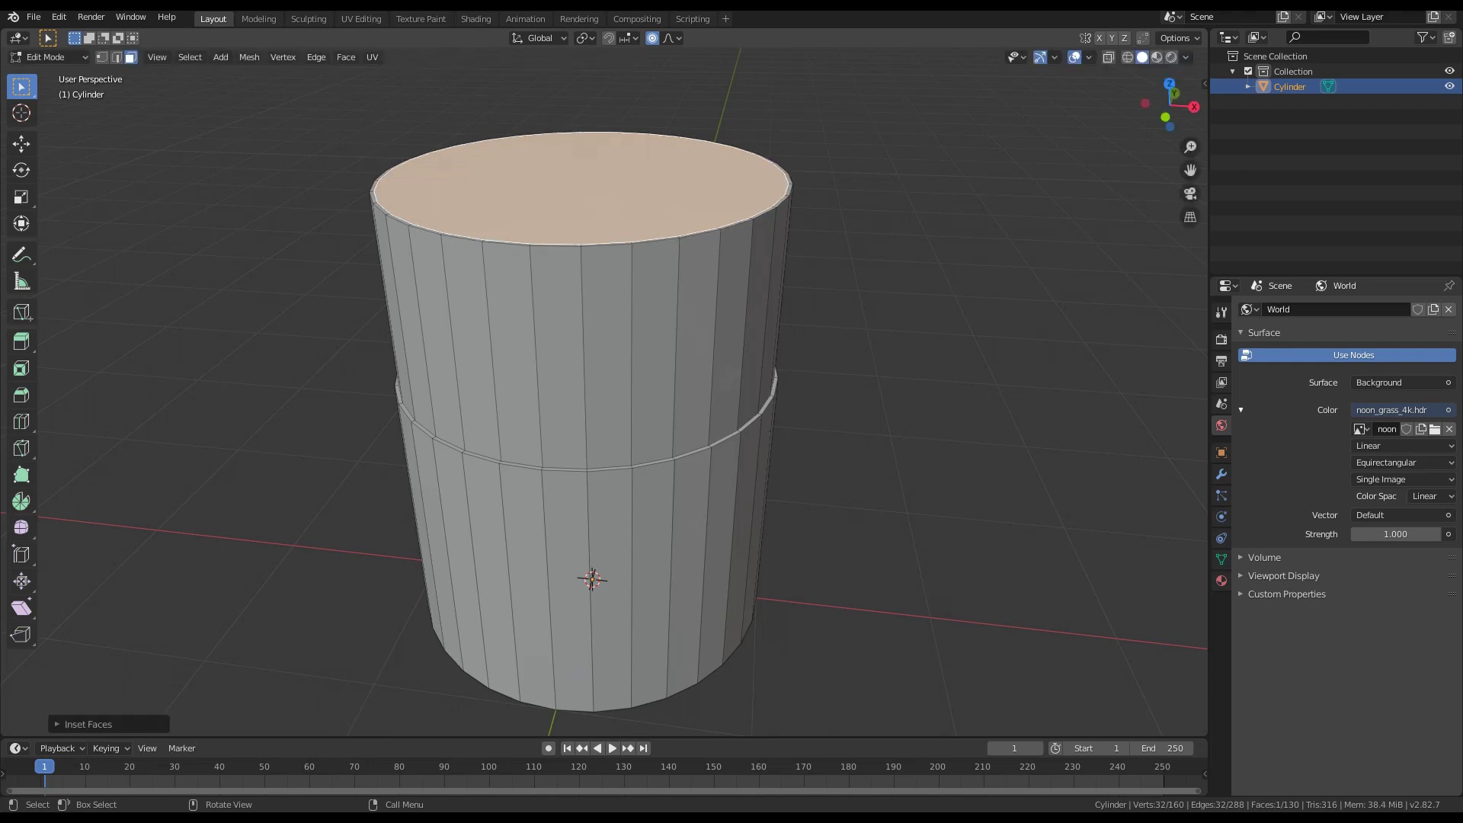
key(e)
key(Return)
Add two evenly spaced horizontal loop cuts around the cylinder's top section
scroll(605, 392, down, 3)
scroll(605, 392, up, 2)
shift+middle_drag(604, 391, 646, 345)
scroll(604, 392, up, 3)
scroll(605, 733, down, 3)
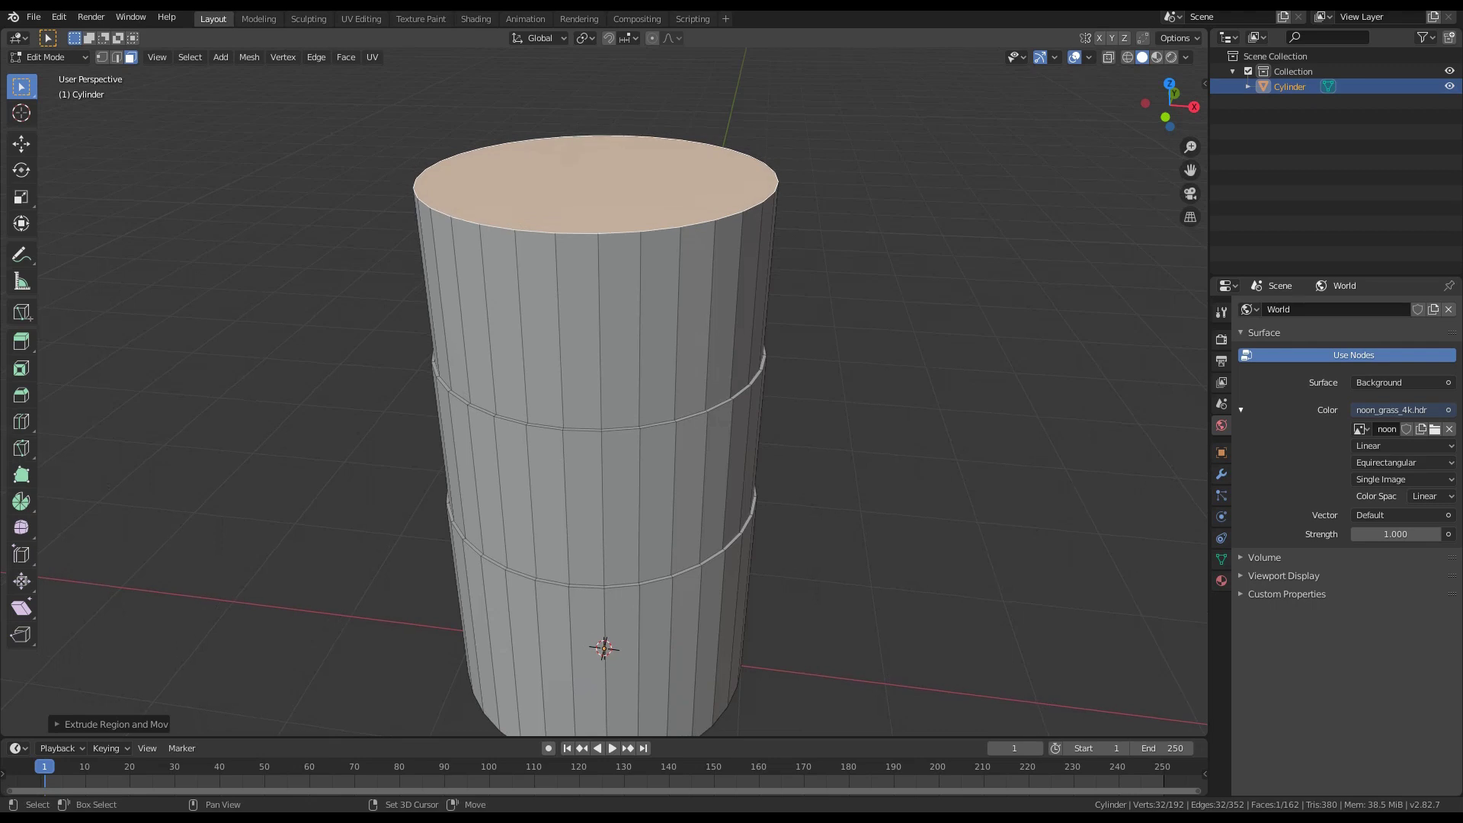
middle_drag(605, 392, 585, 362)
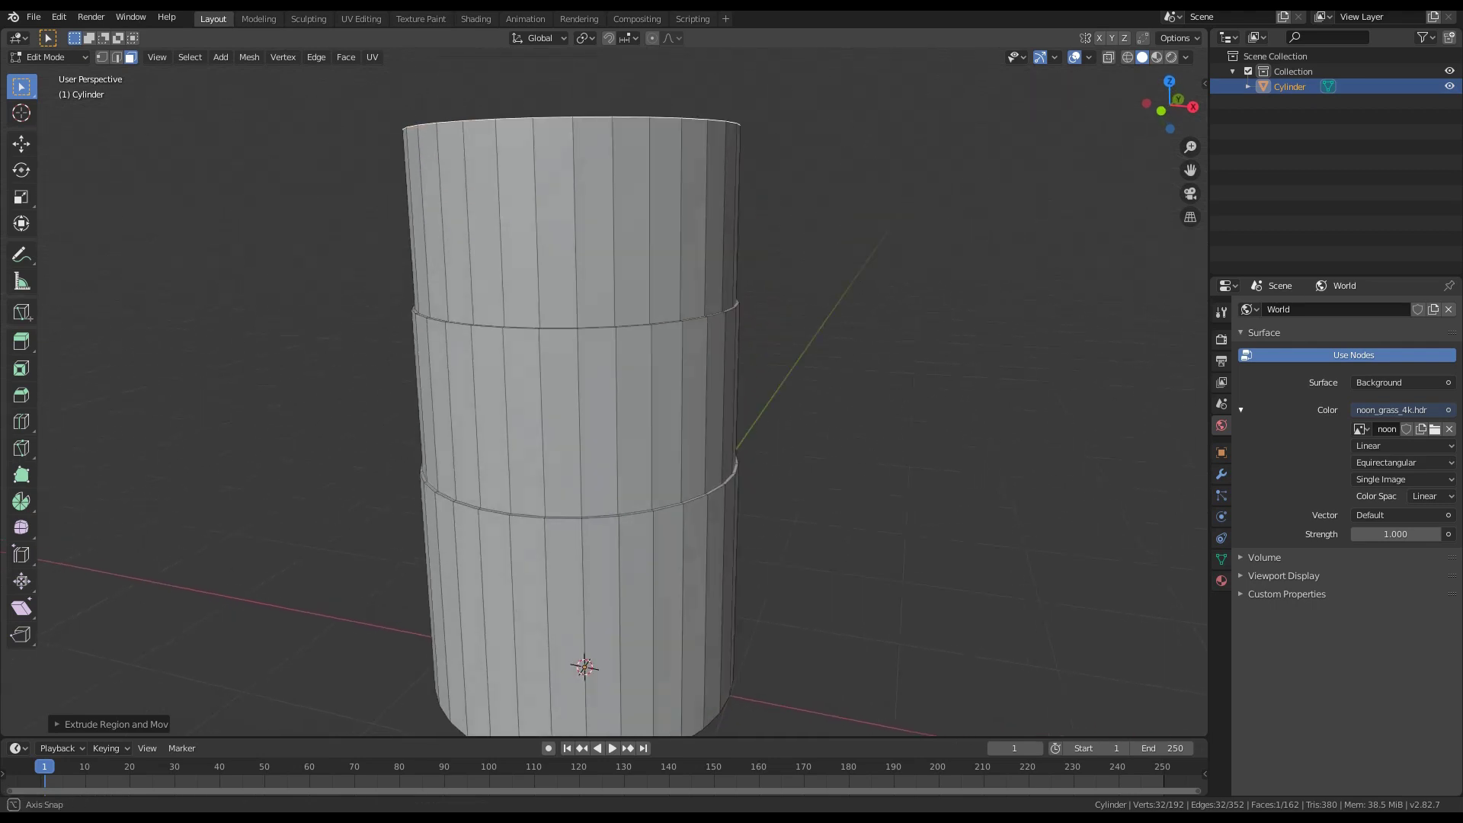
scroll(604, 391, up, 1)
key(ctrl+r)
scroll(564, 172, up, 1)
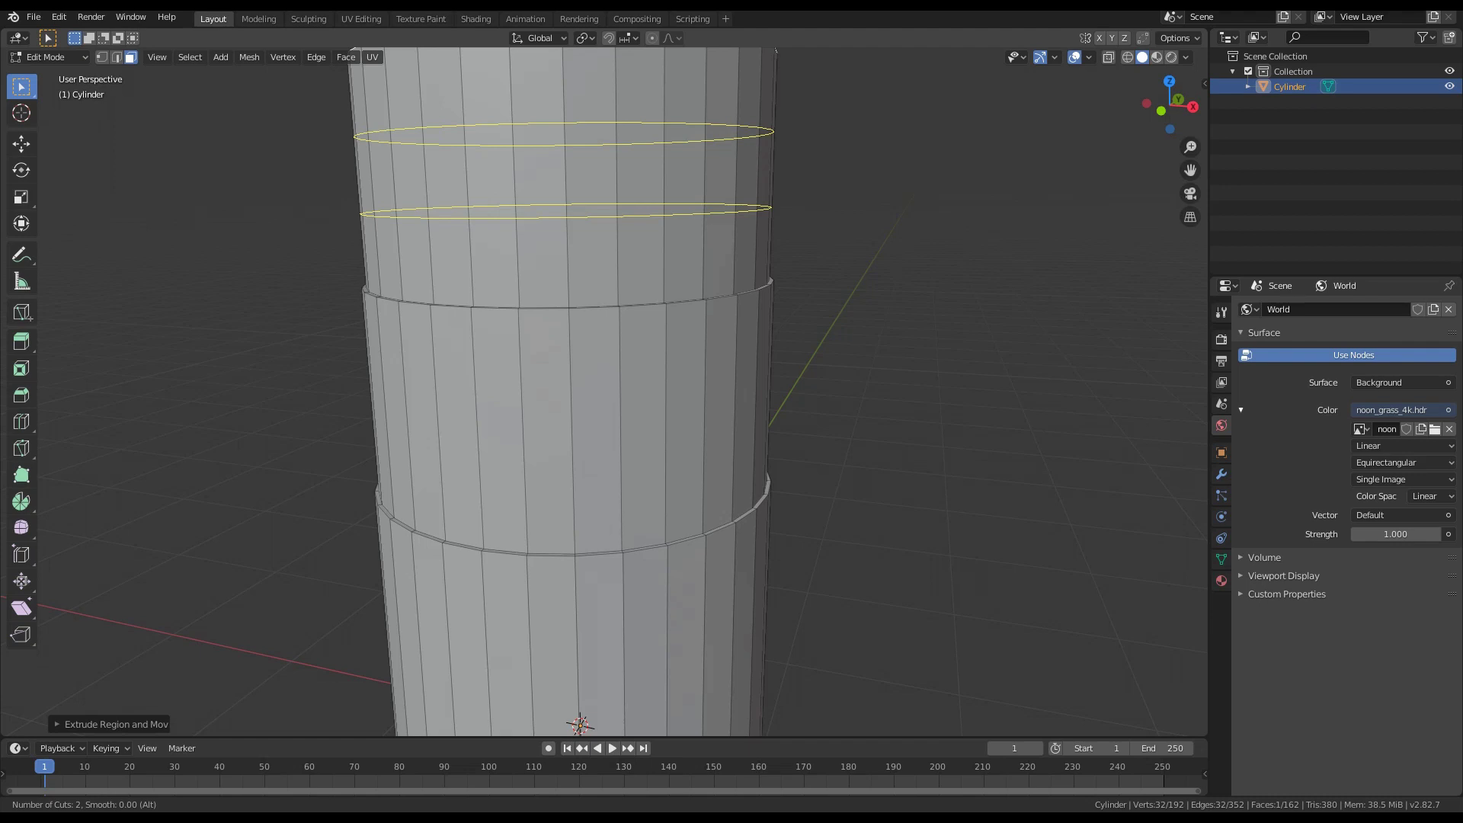
click(598, 167)
right_click(598, 167)
Add two evenly spaced horizontal loop cuts around the cylinder's middle section
scroll(598, 168, down, 4)
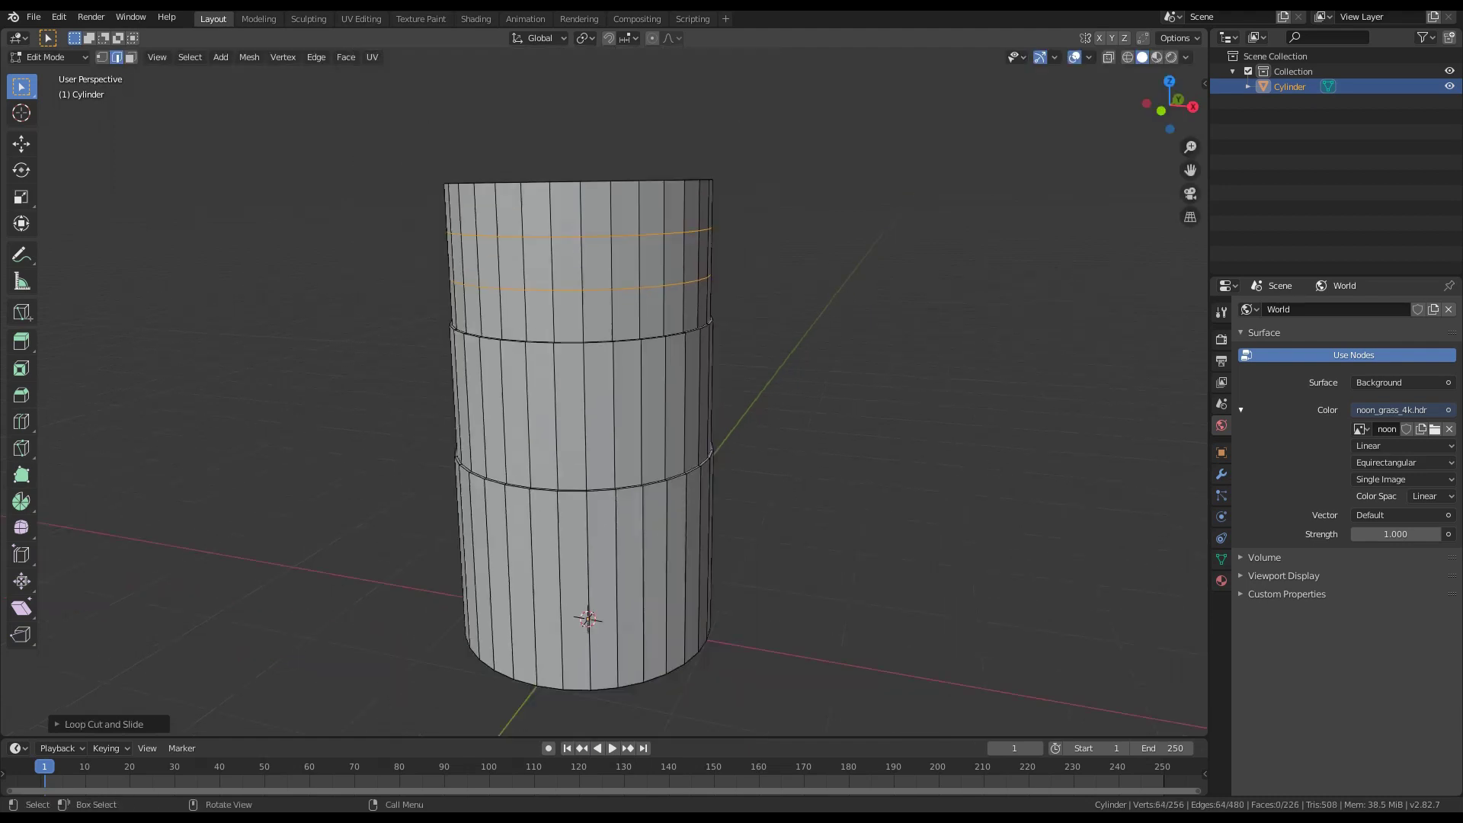
key(ctrl+r)
click(604, 436)
right_click(603, 436)
Add two evenly spaced horizontal loop cuts around the cylinder's bottom section and return to Object Mode
key(ctrl+r)
scroll(614, 601, up, 1)
click(614, 602)
right_click(615, 601)
scroll(614, 602, down, 1)
middle_drag(604, 587, 708, 623)
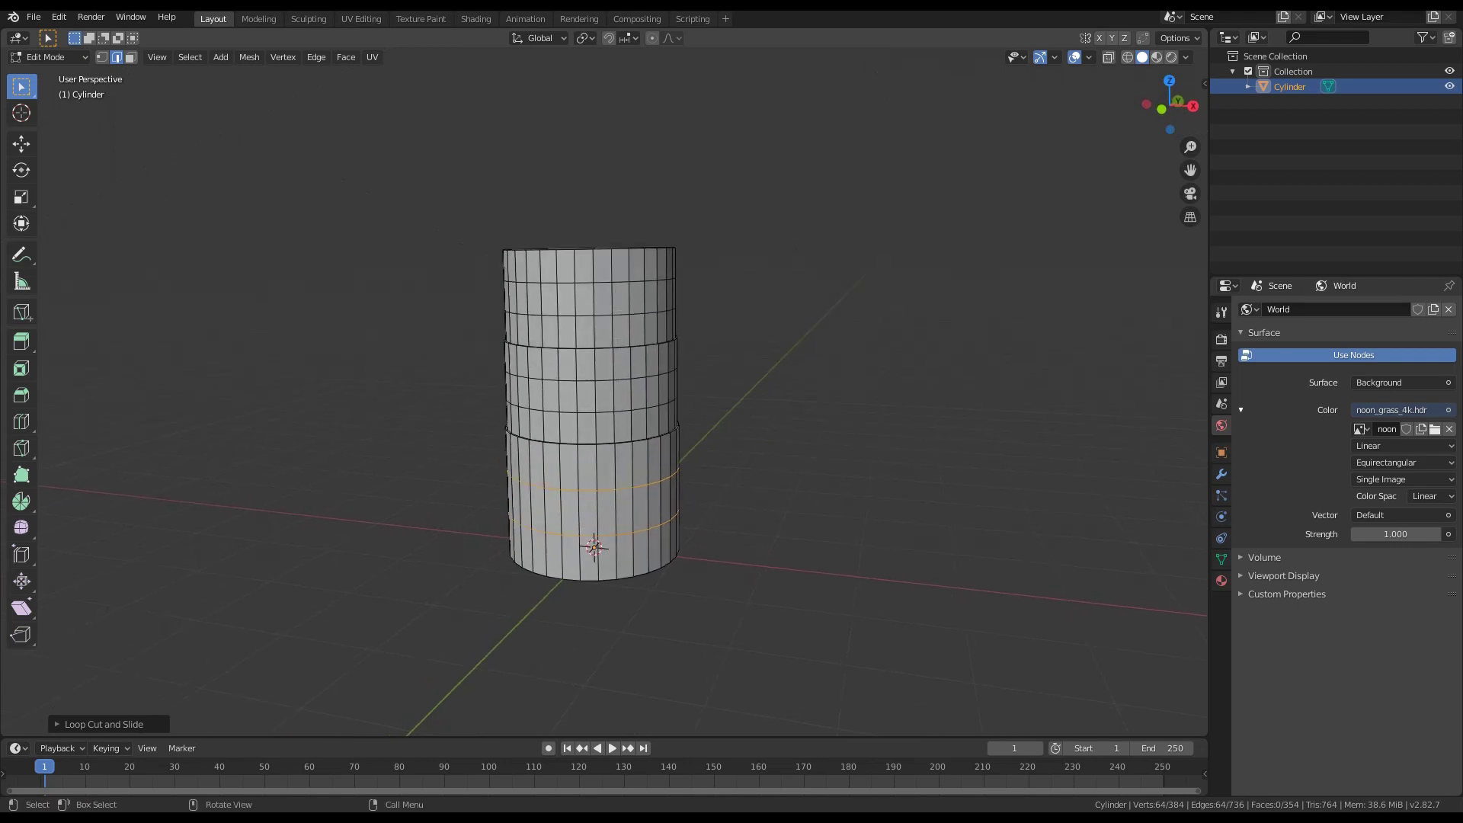
key(Tab)
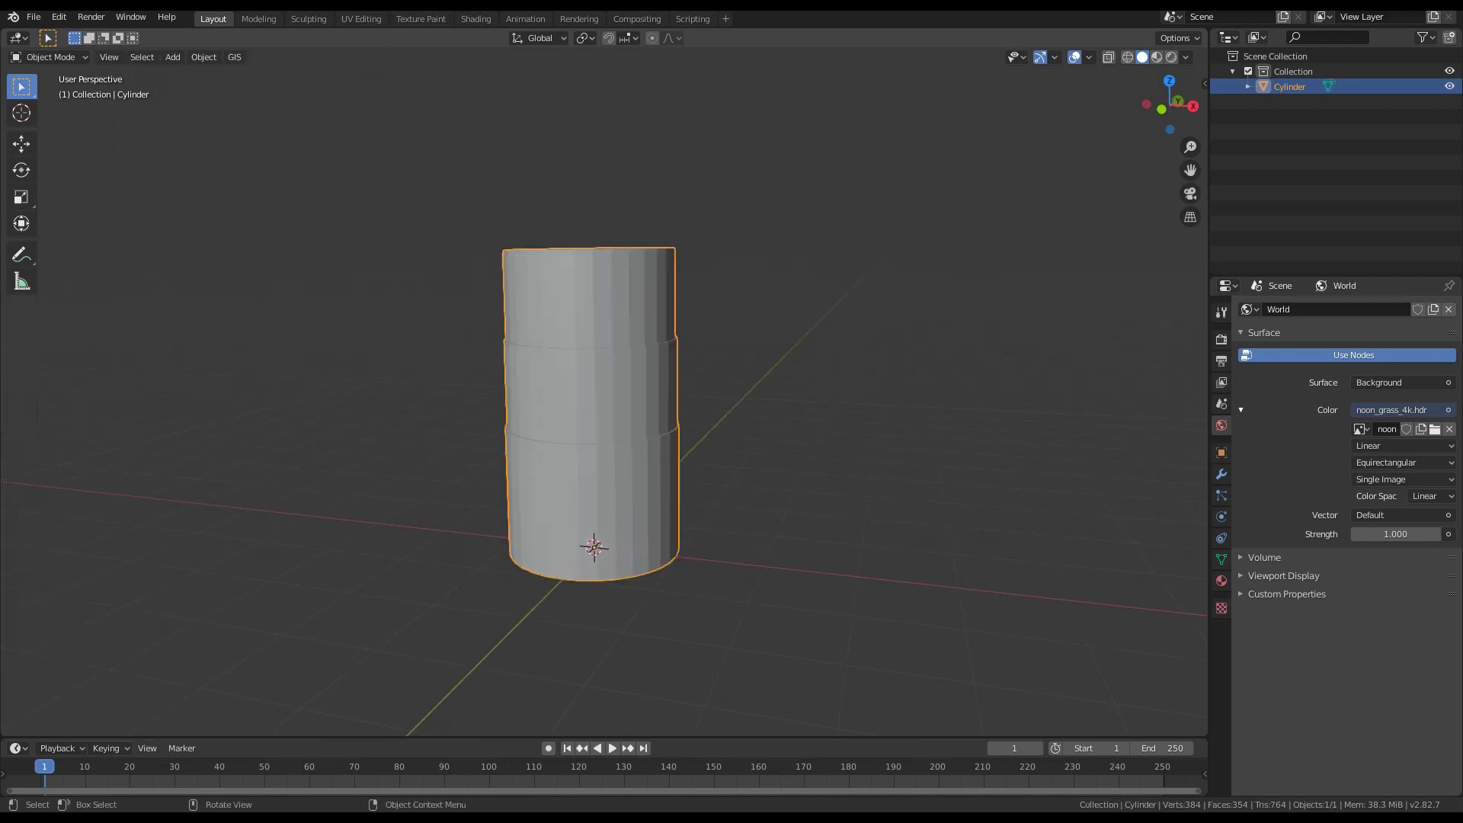
Create a new material on the cylinder and name it "orange"
mouse_move(707, 594)
middle_down()
mouse_move(738, 606)
mouse_move(722, 616)
middle_up()
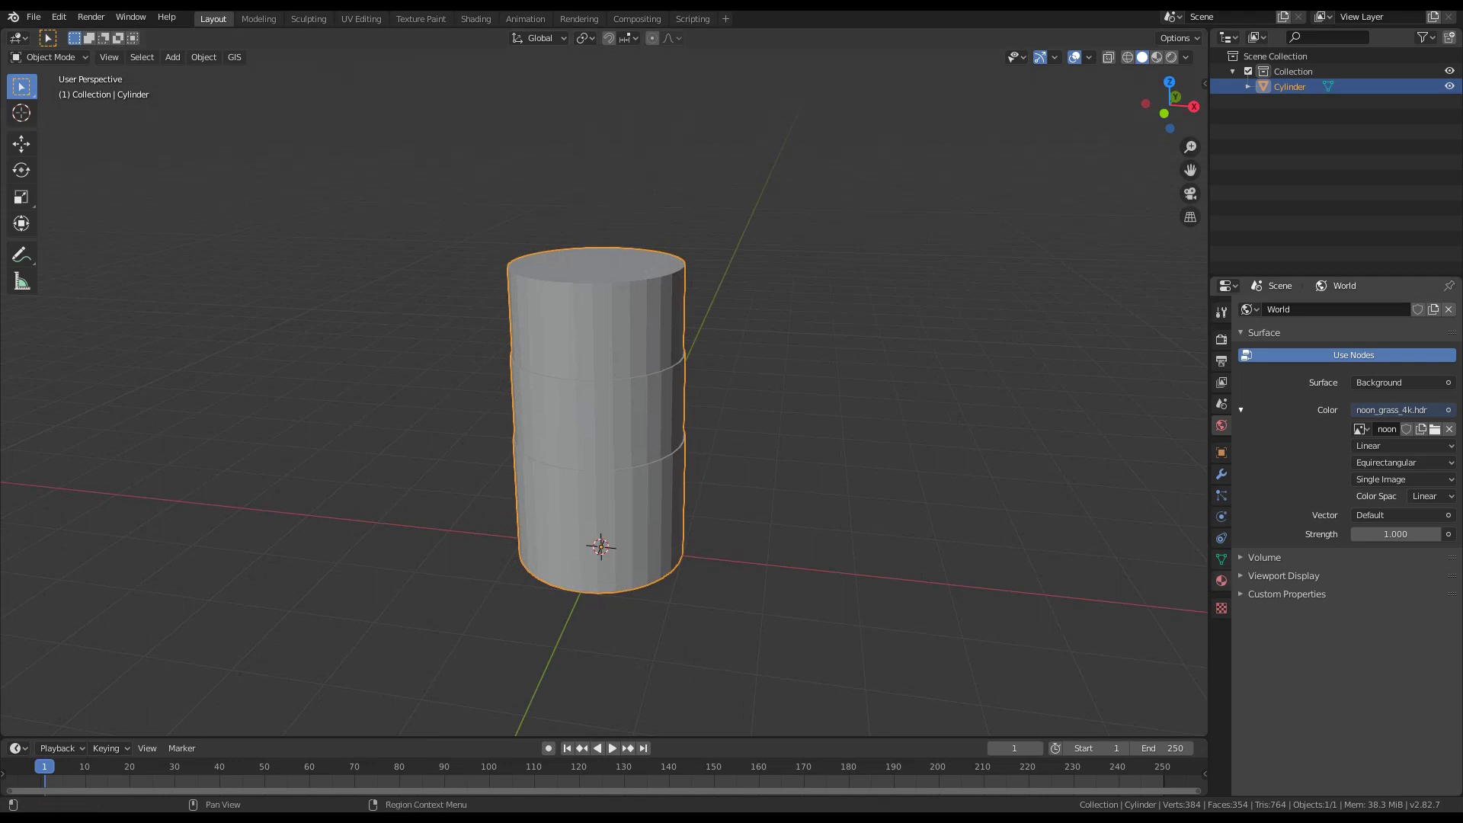
click(1221, 580)
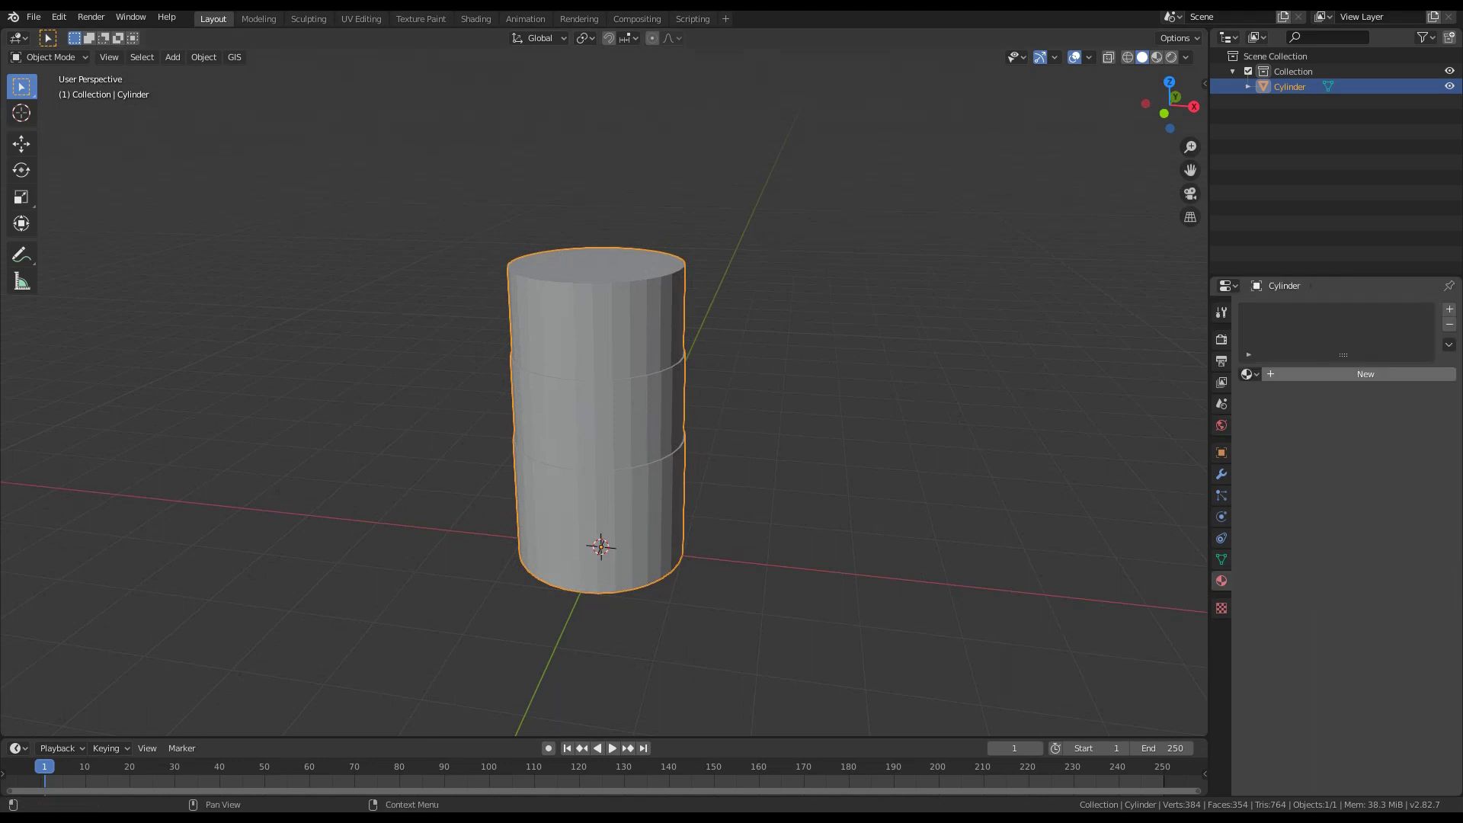
click(1341, 373)
click(1329, 374)
text(orange)
key(Return)
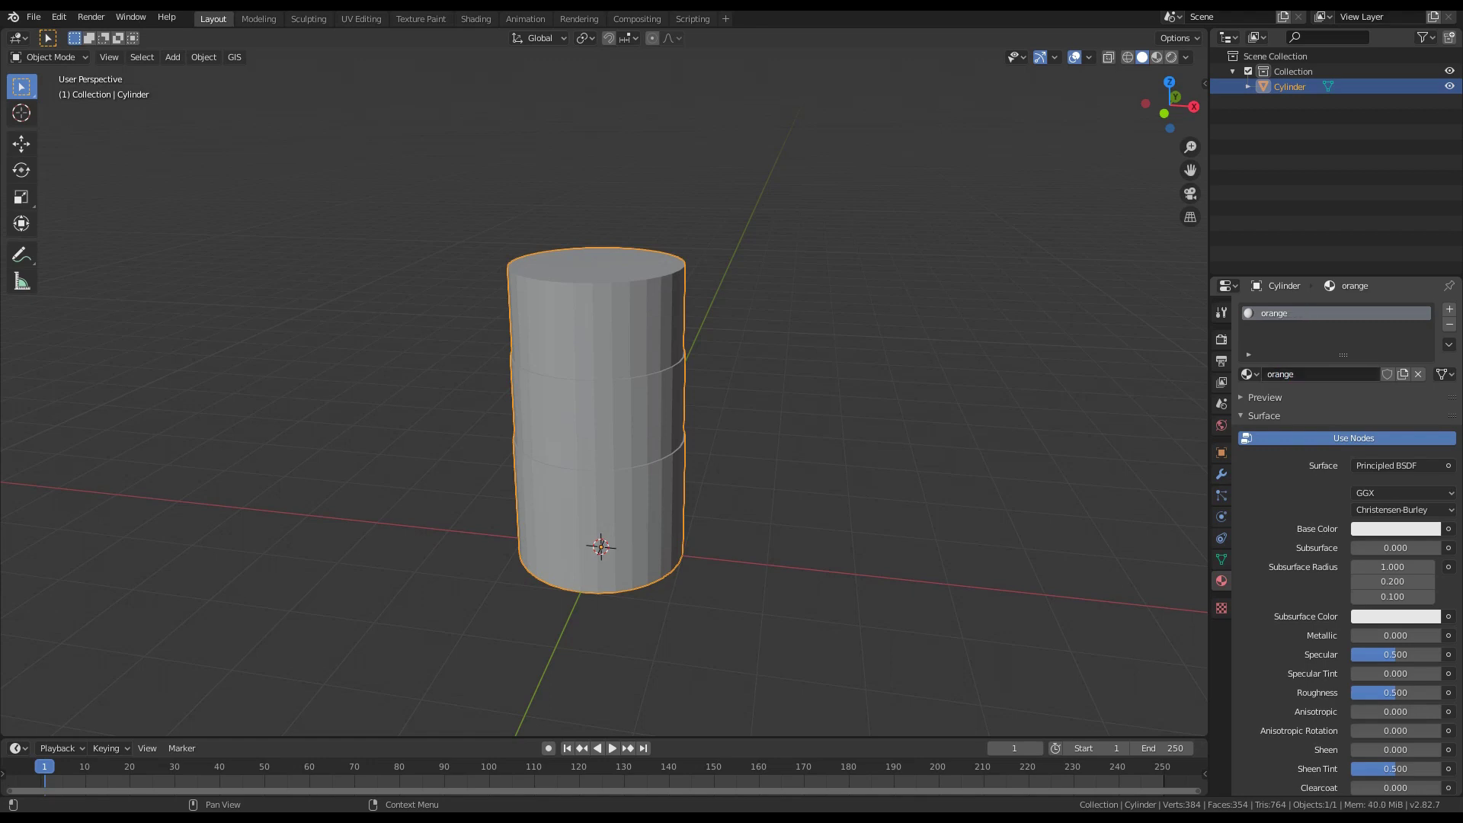
Set the material's base color to orange and switch the viewport shading to Material Preview
click(1396, 528)
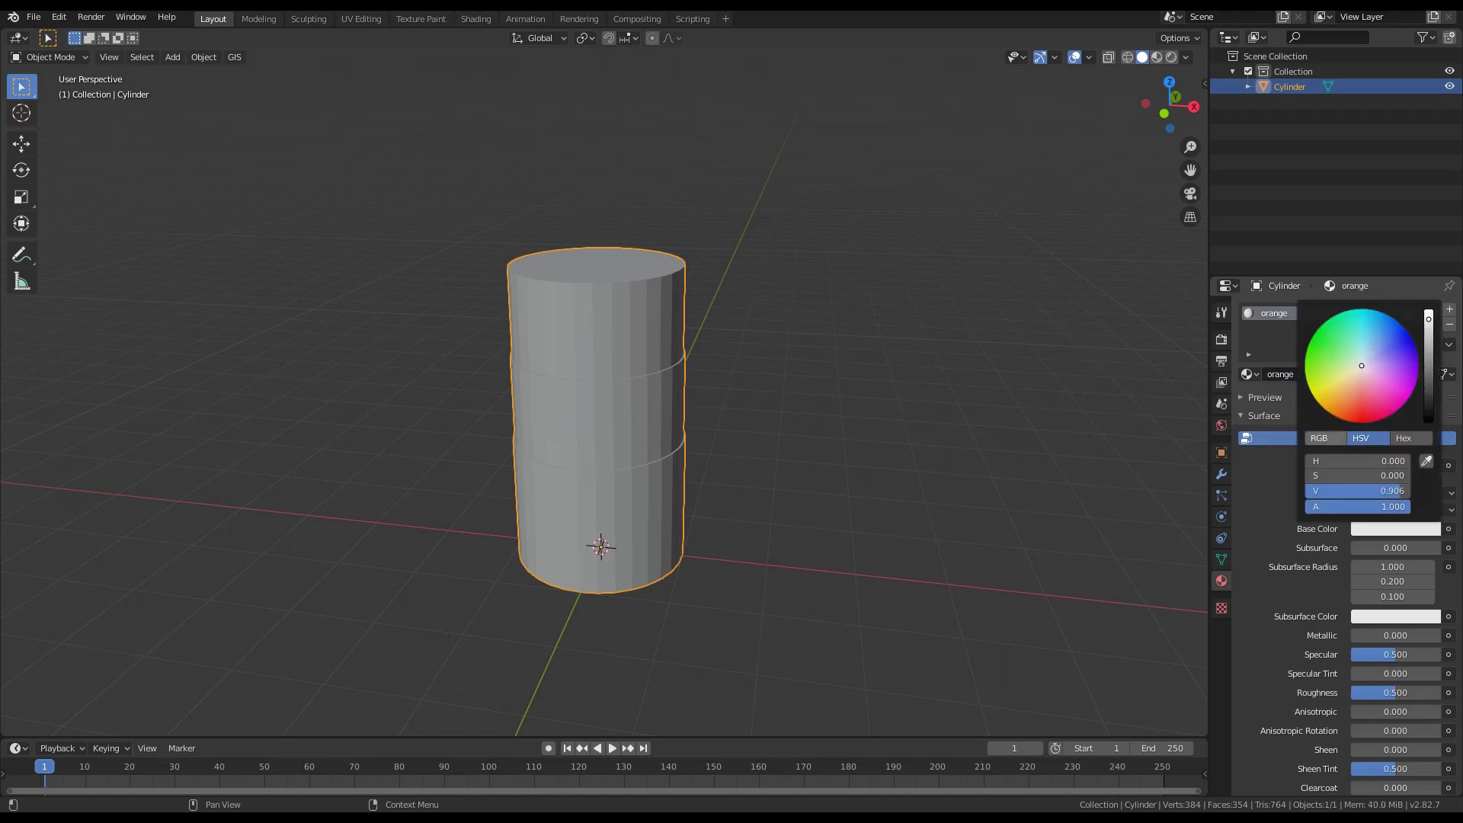
drag(1341, 411, 1343, 413)
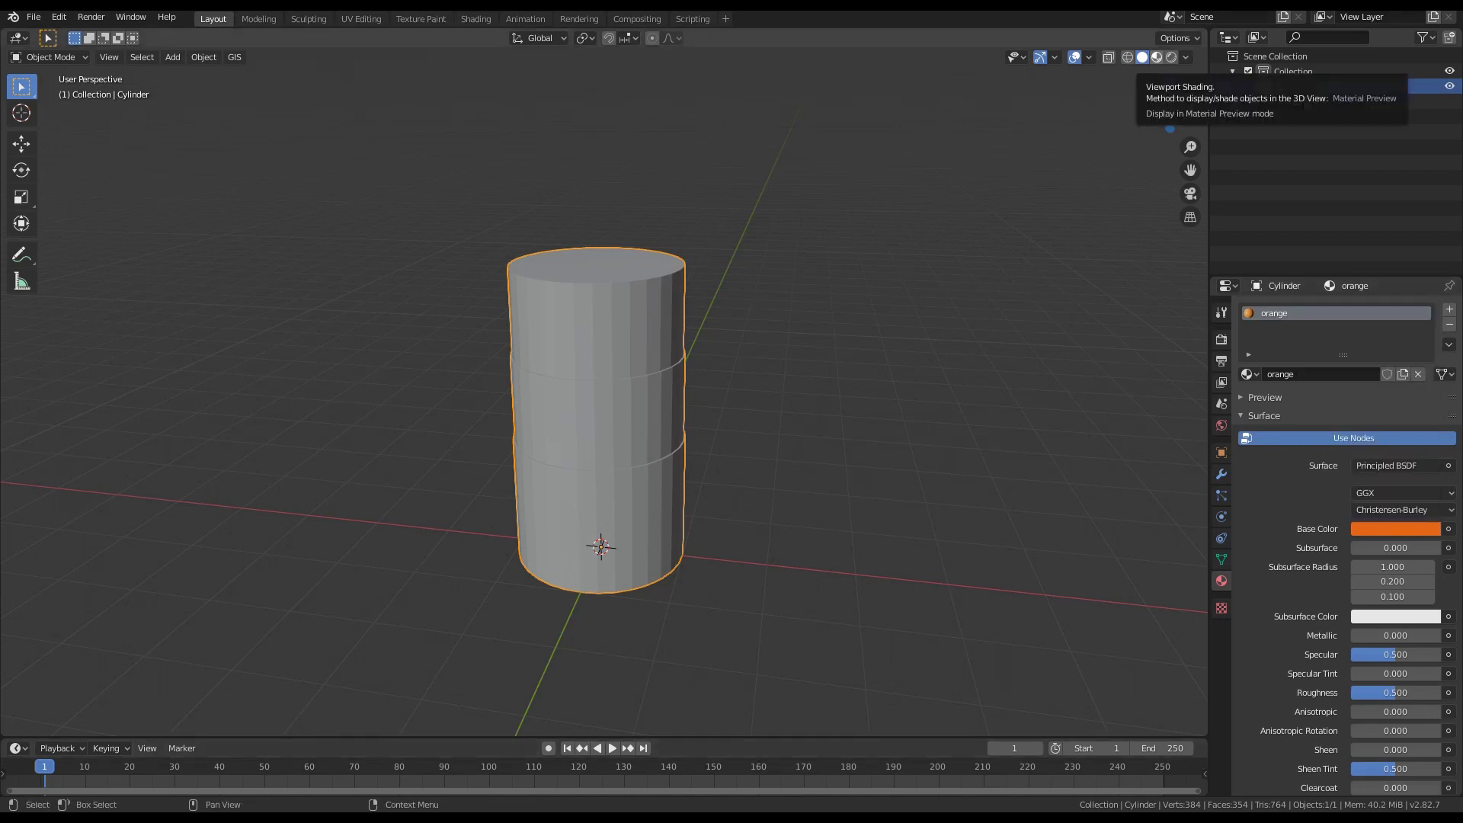
click(1157, 57)
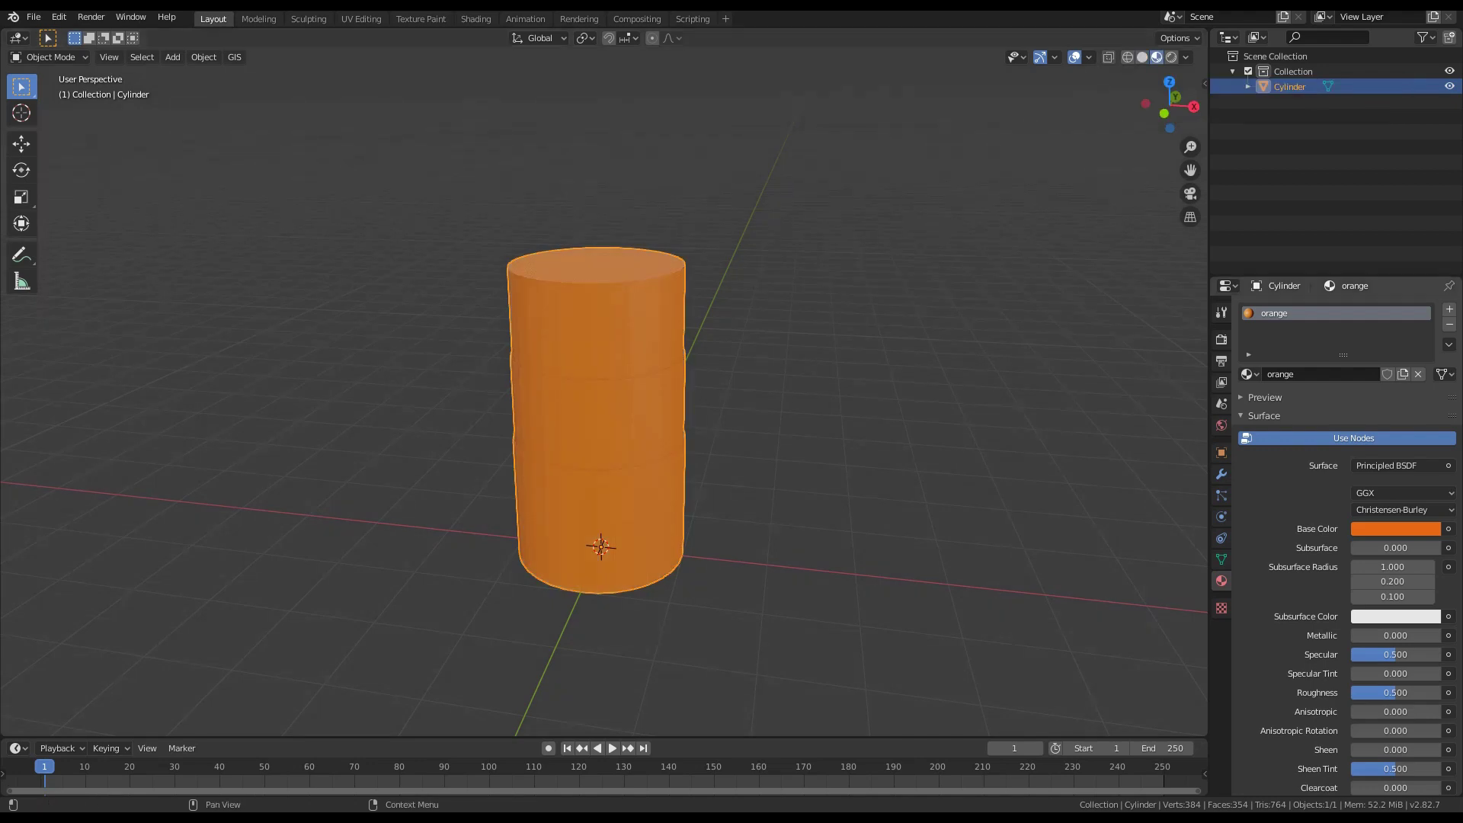
Shift the orange material's base color to a redder orange with hue about 0.041 and saturation about 0.828, and enter Edit Mode
click(1396, 529)
click(1347, 411)
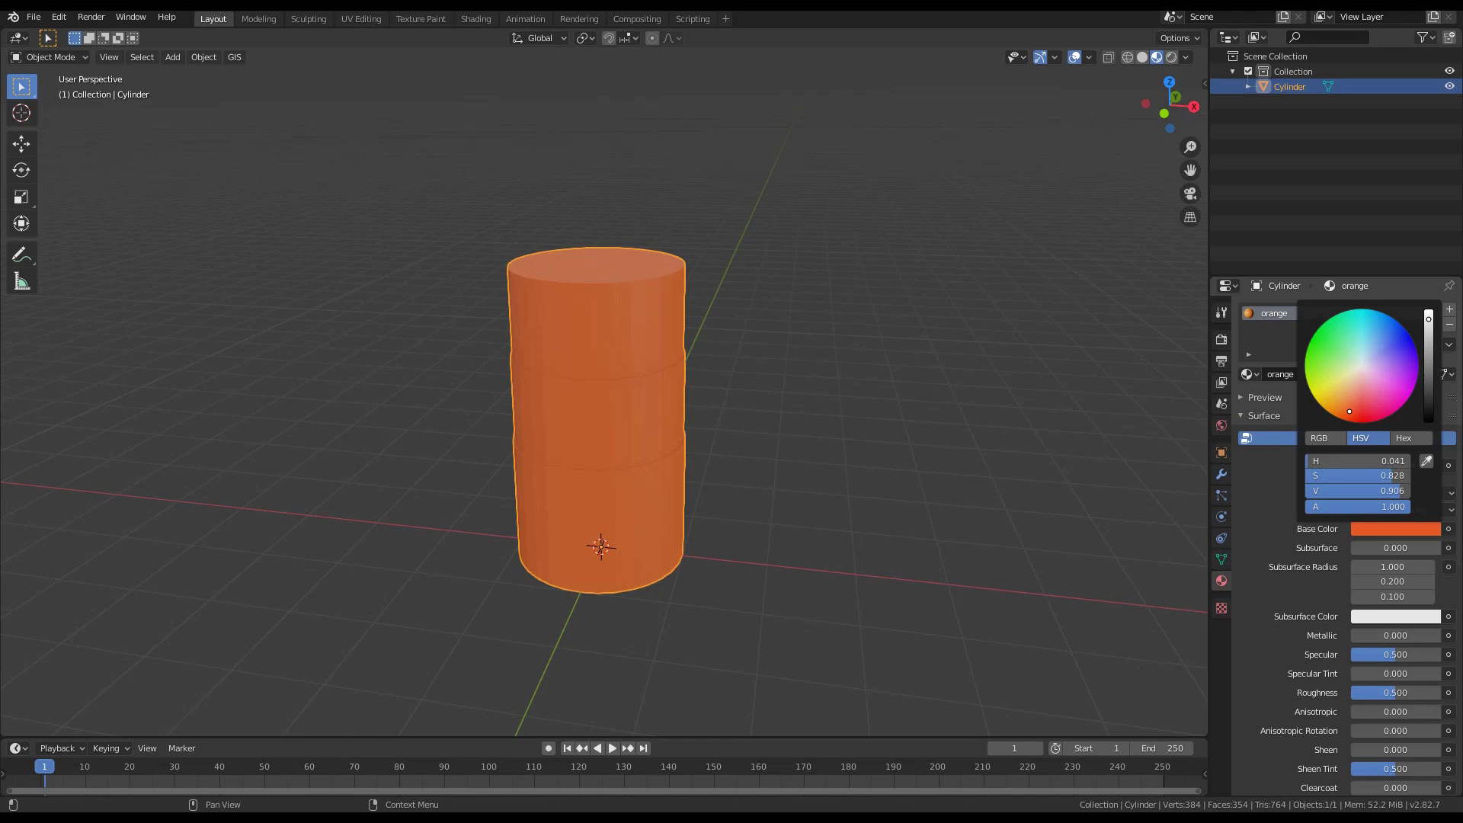
mouse_move(762, 427)
middle_down()
mouse_move(728, 396)
mouse_move(777, 427)
mouse_move(748, 406)
middle_up()
scroll(777, 427, up, 1)
scroll(604, 412, up, 3)
key(Tab)
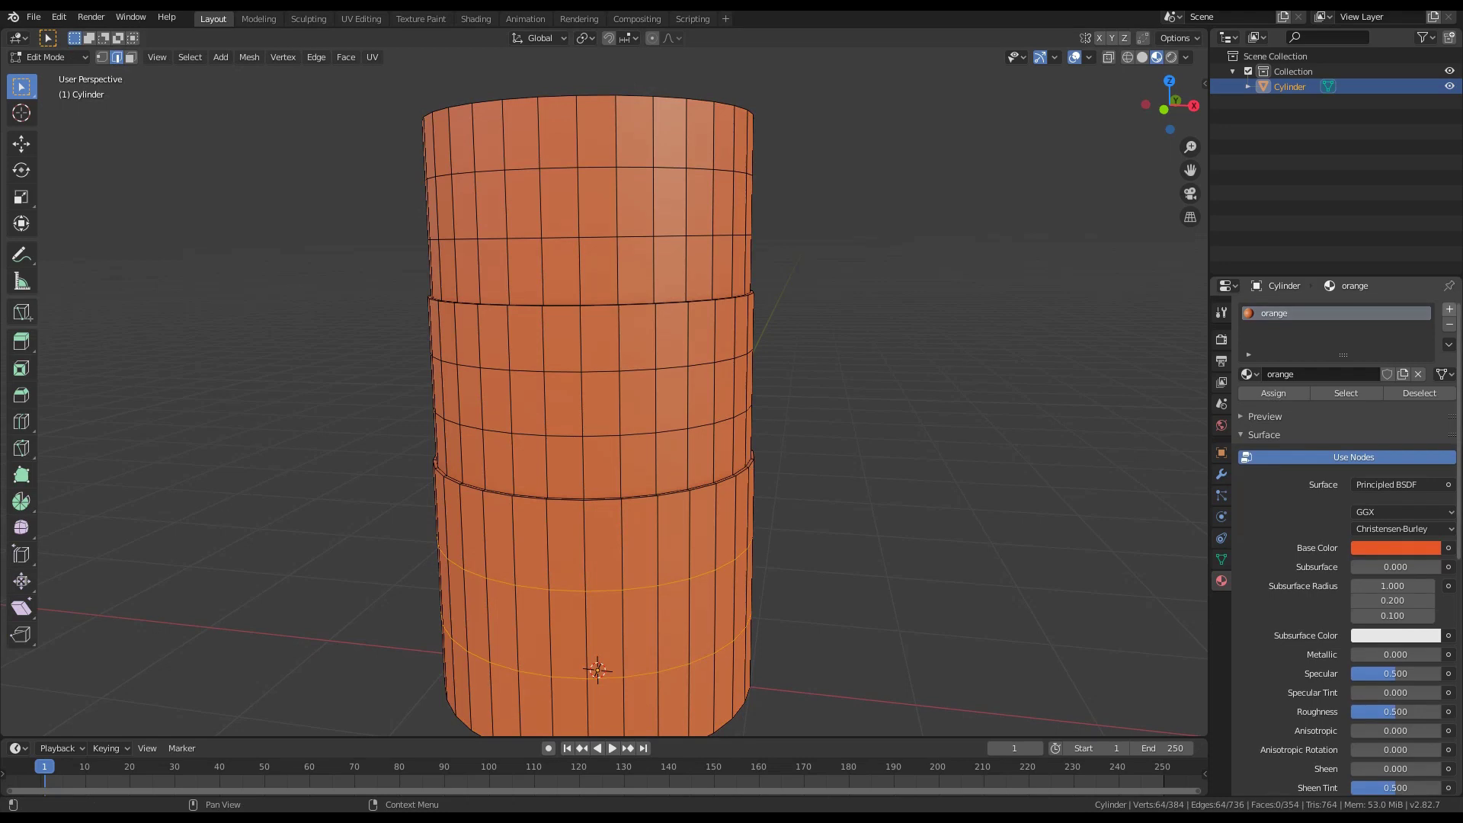
Add a second material slot to the cylinder with a new material named "gold"
click(1449, 309)
click(1334, 405)
click(1326, 404)
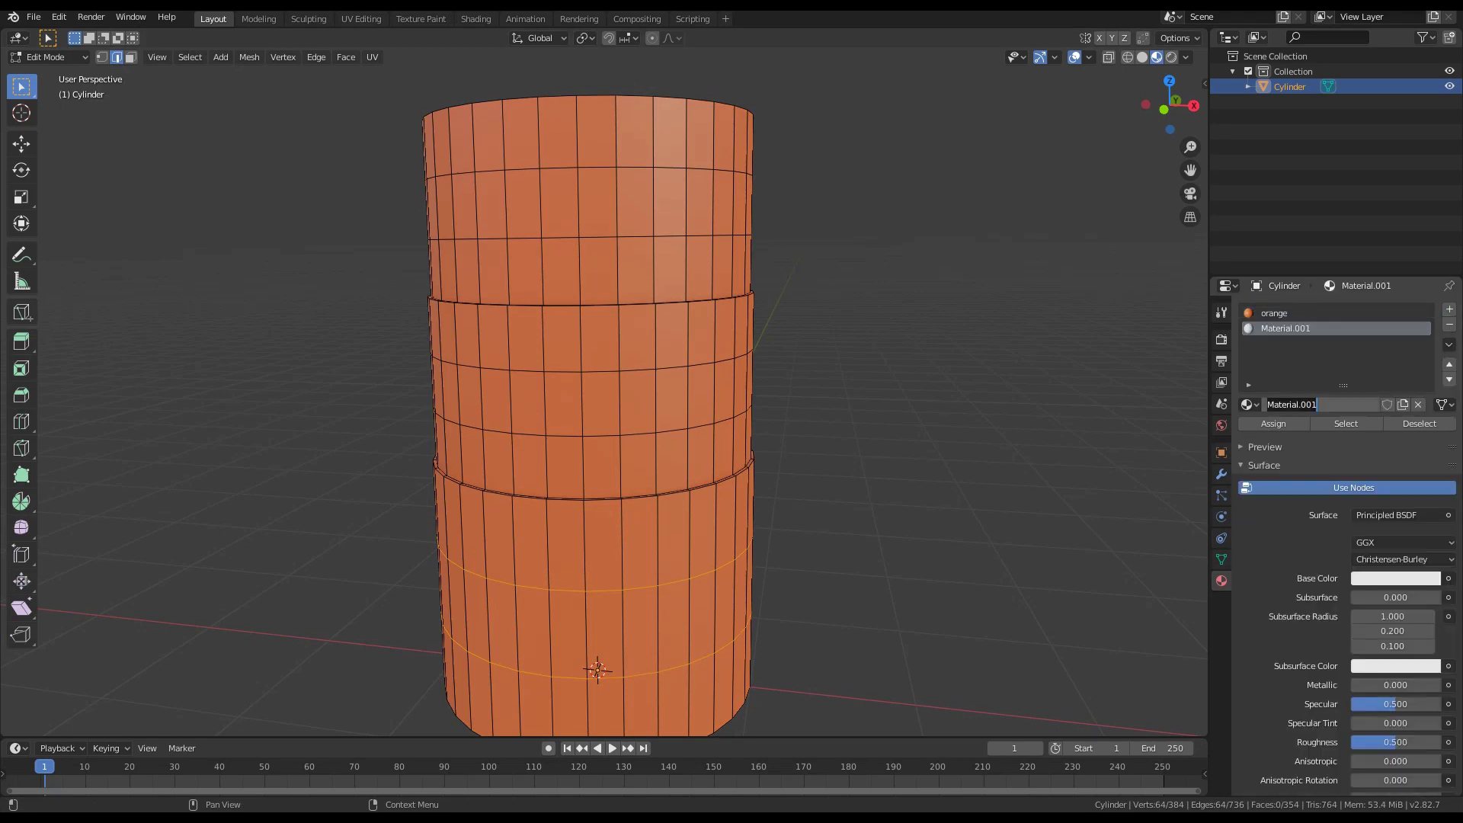
text(go)
key(Return)
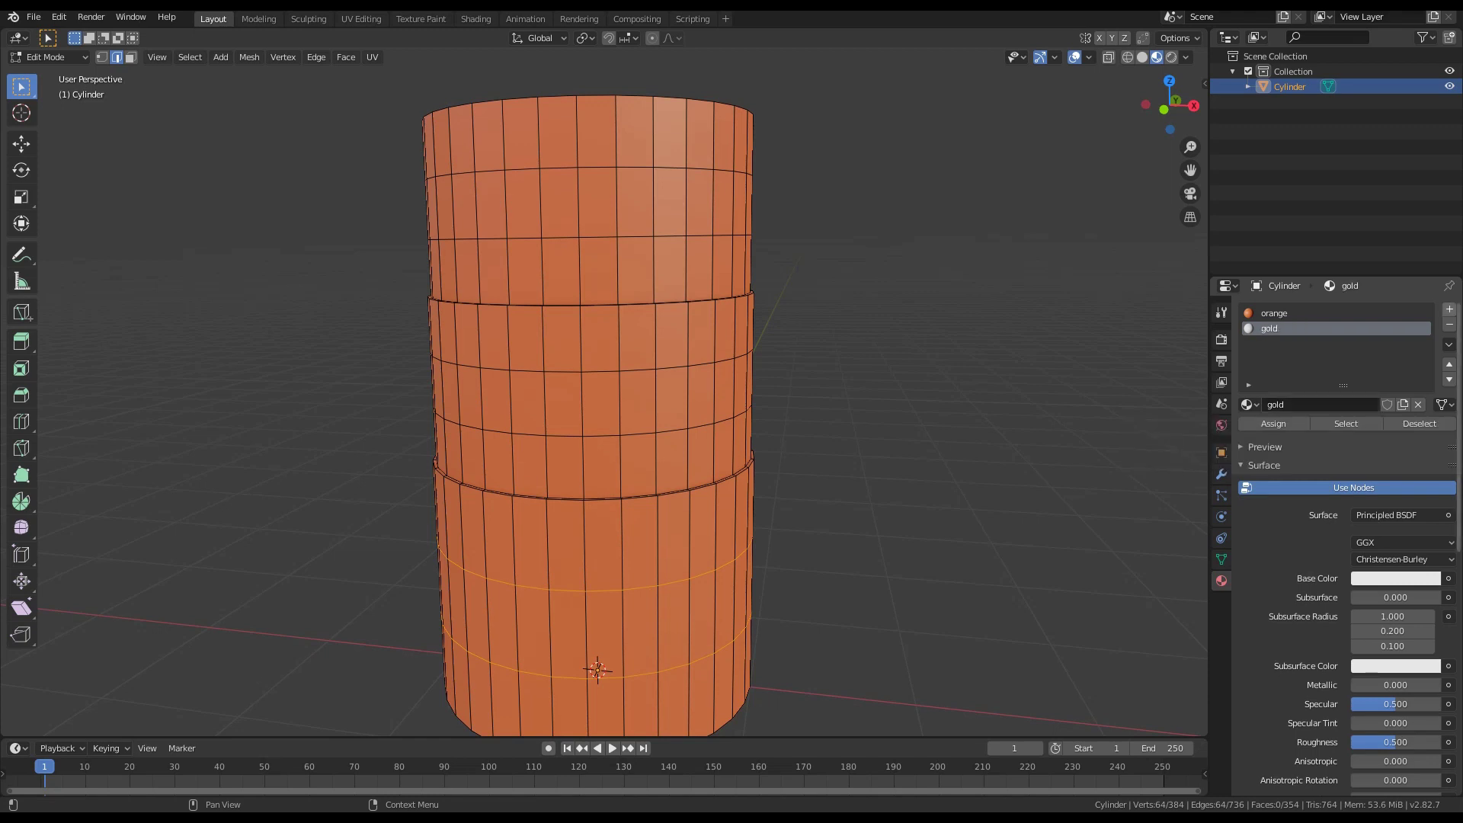
Add a third material slot to the cylinder with a new material named "white"
click(1450, 309)
click(1351, 405)
double_click(1351, 405)
text(white)
key(Return)
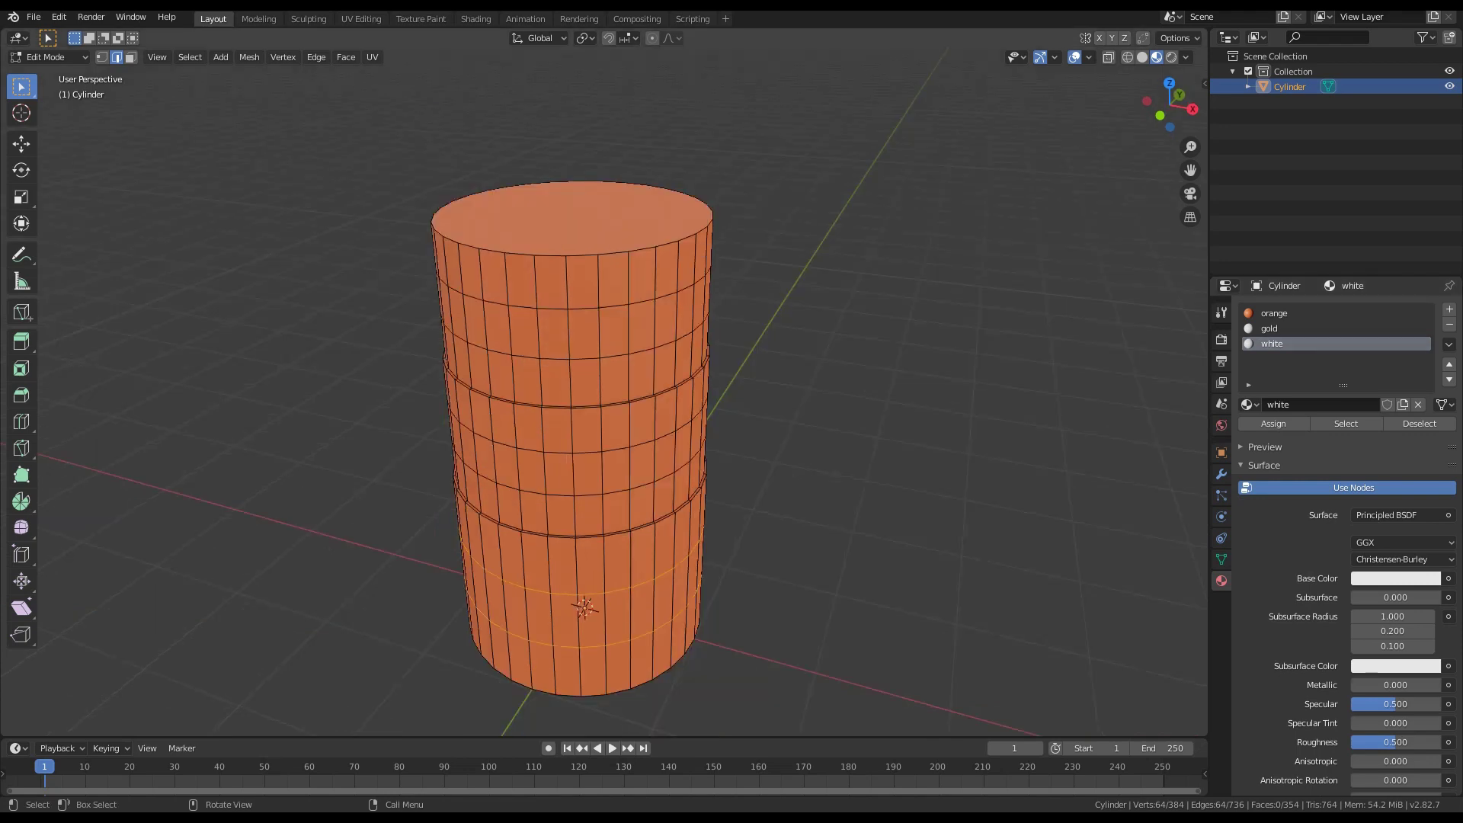
Inset the cylinder's top face by 0.01 m and extrude it upward into a fourth section about as tall as the others
click(614, 182)
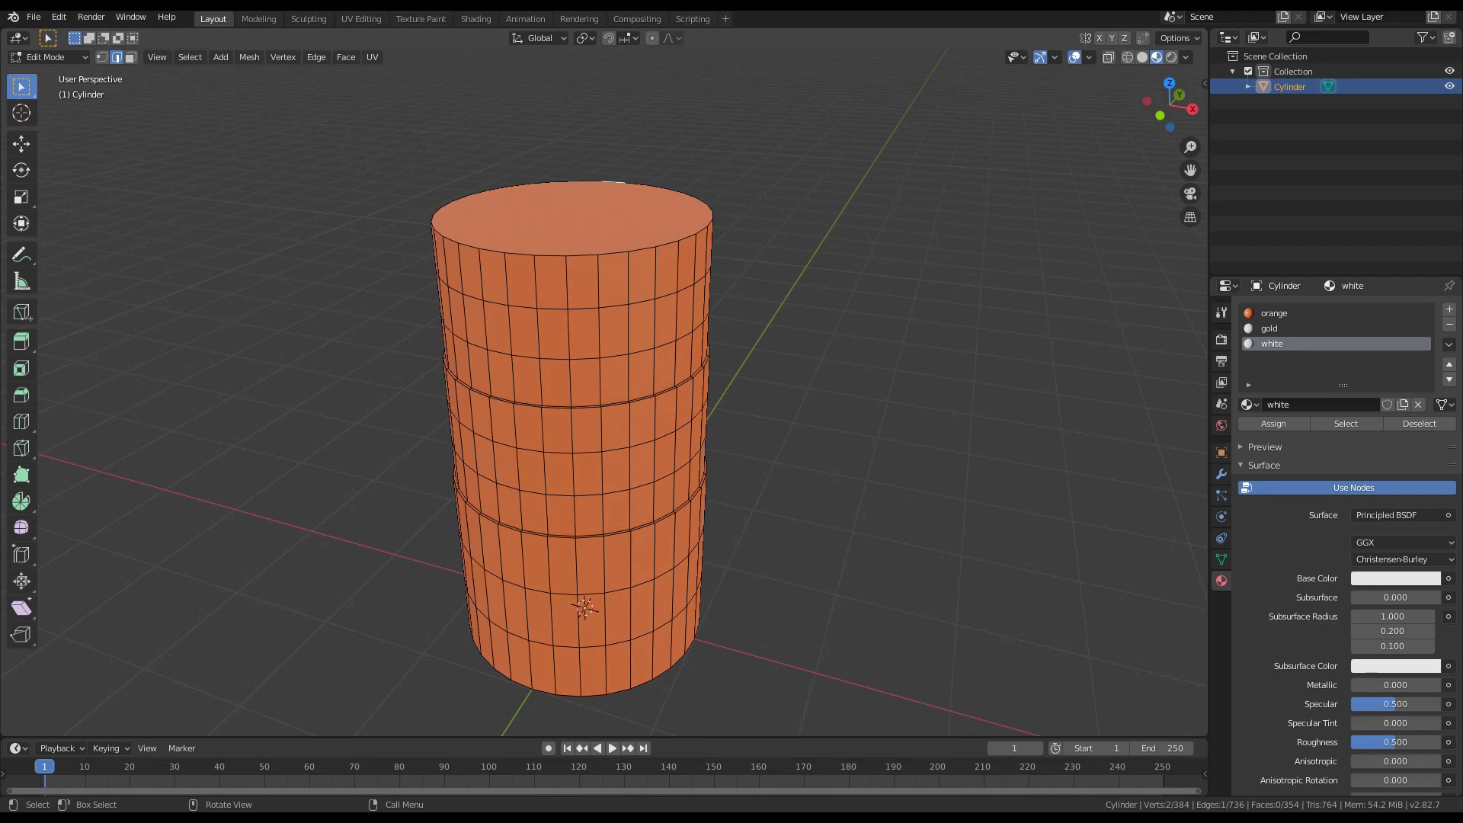
click(131, 57)
click(572, 219)
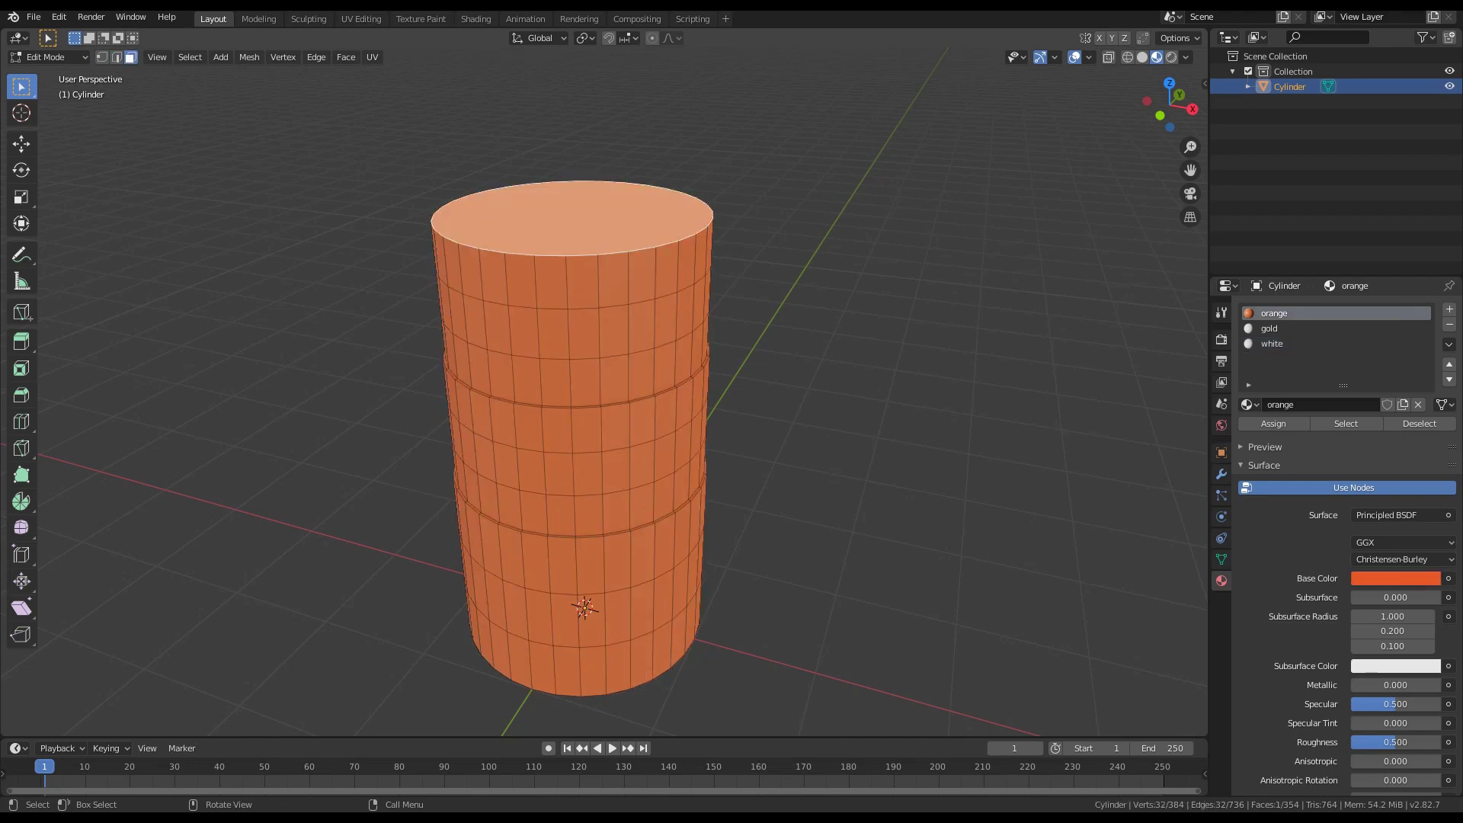
shift+middle_drag(583, 343, 592, 412)
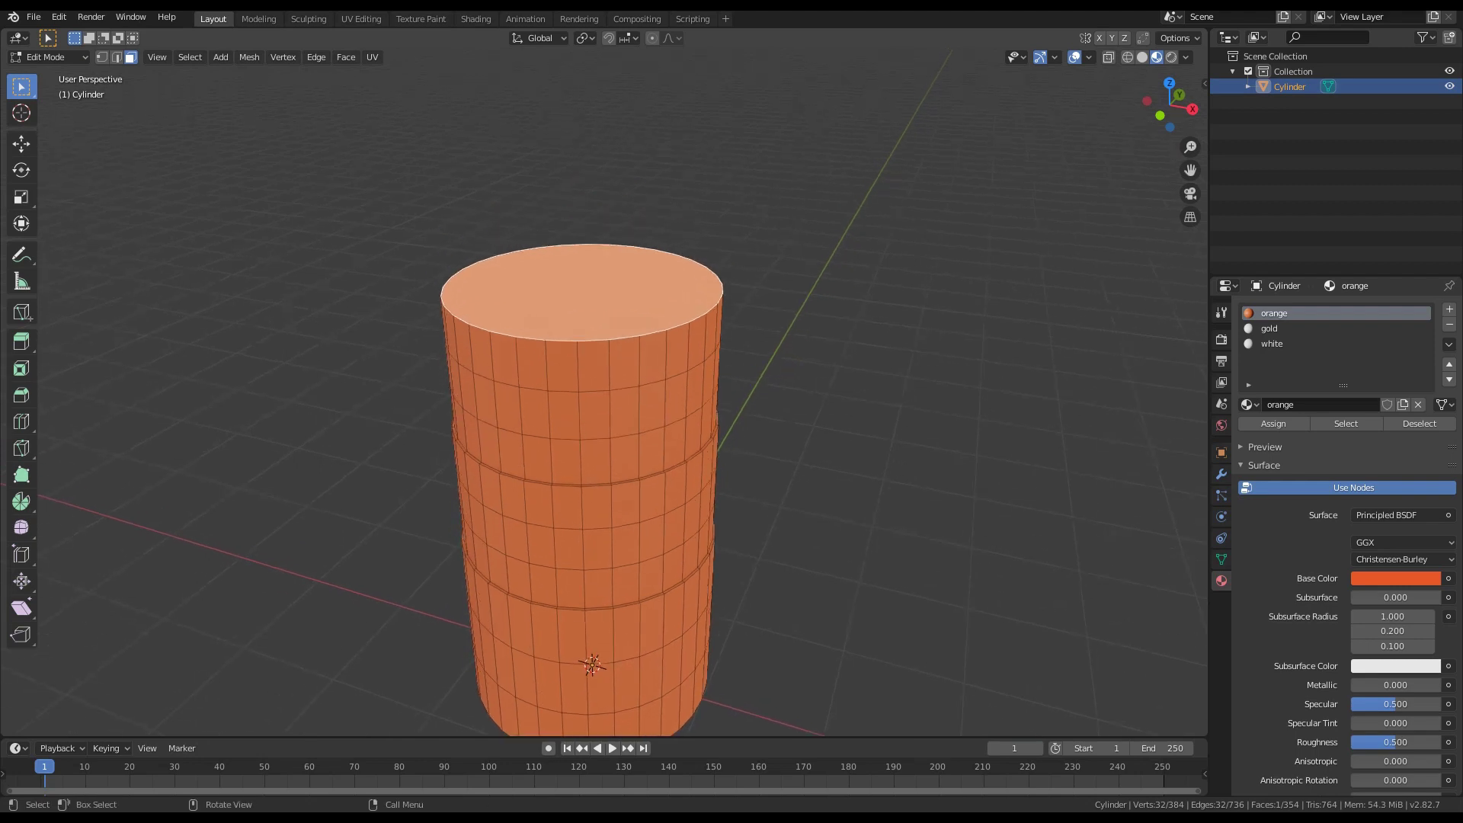
text(i.01)
key(Return)
key(e)
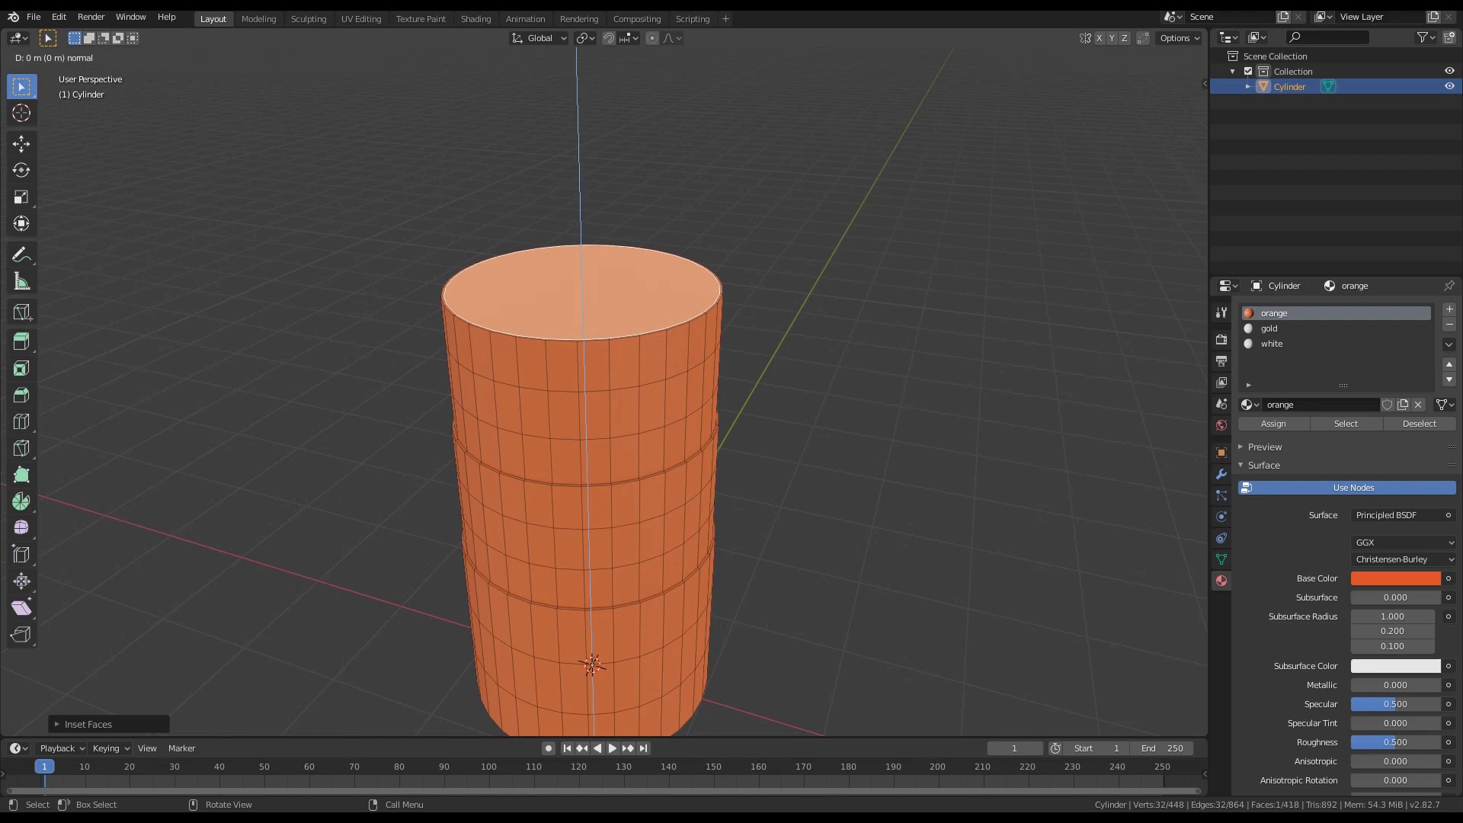
key(Return)
Add two evenly spaced horizontal loop cuts around the cylinder's new top section
key(ctrl+r)
scroll(579, 222, up, 1)
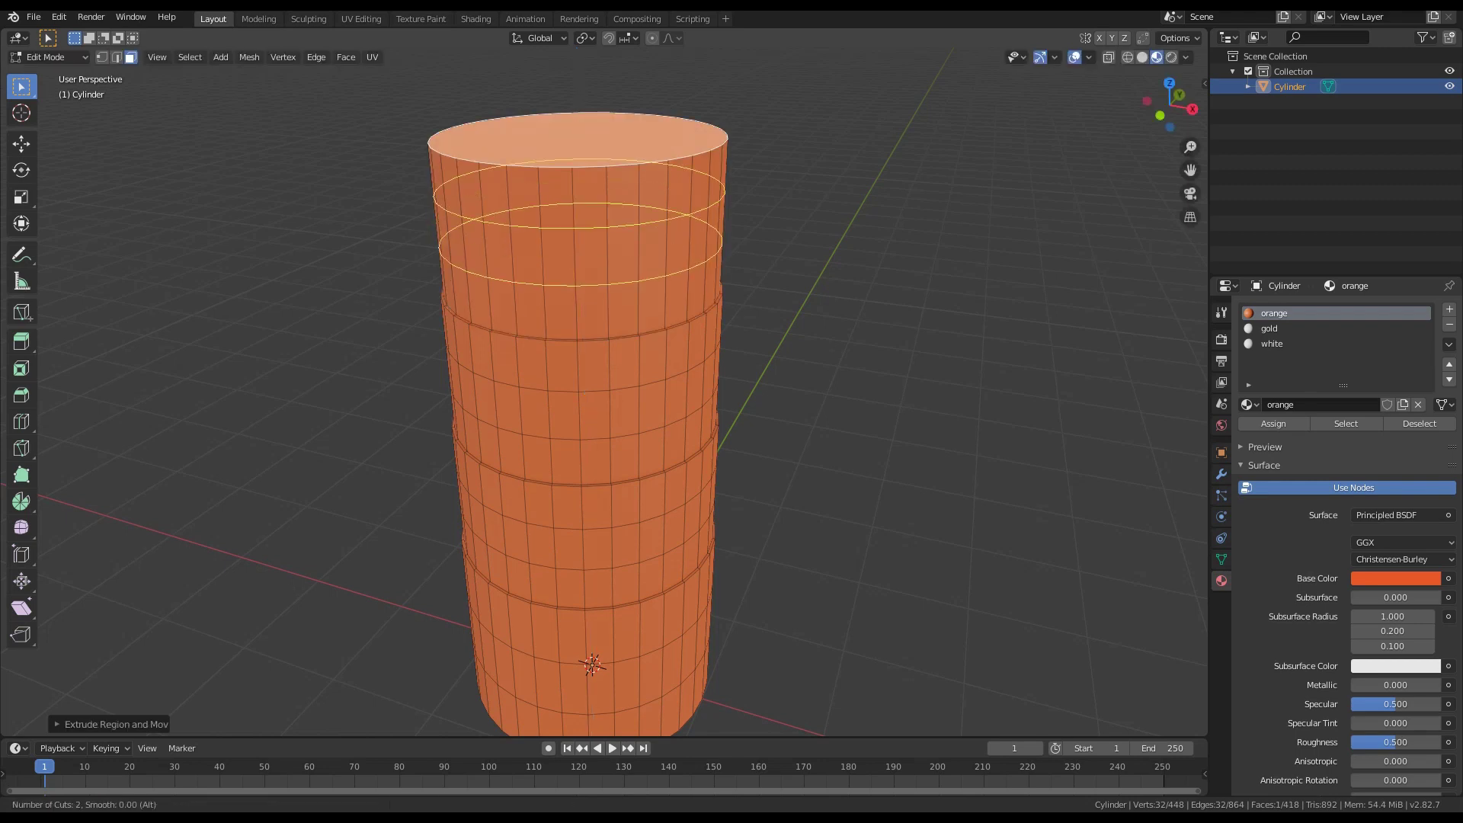
click(604, 244)
right_click(604, 245)
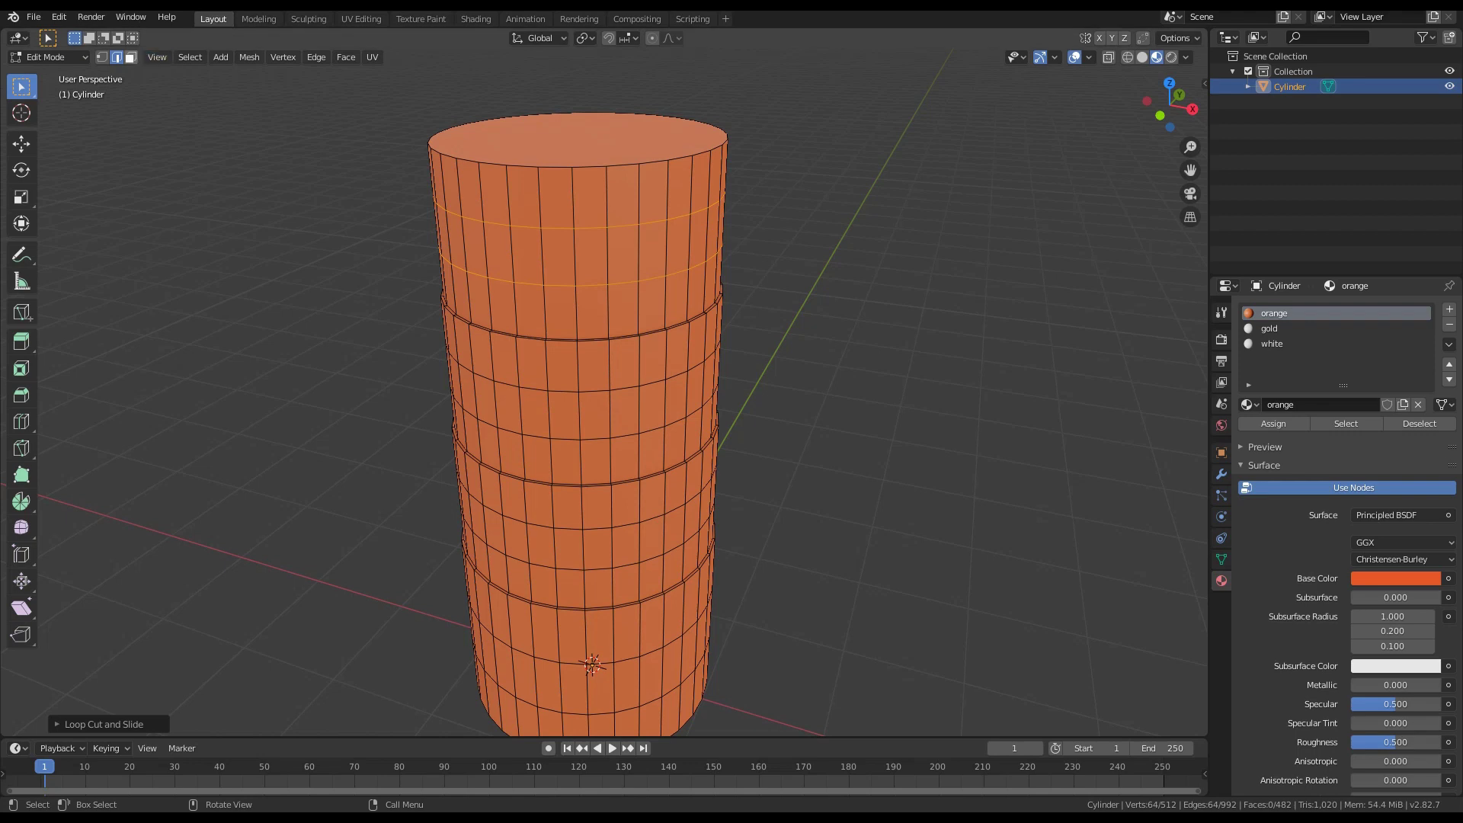
Select the middle face band of the cylinder's bottom section and assign the white material to it
click(130, 57)
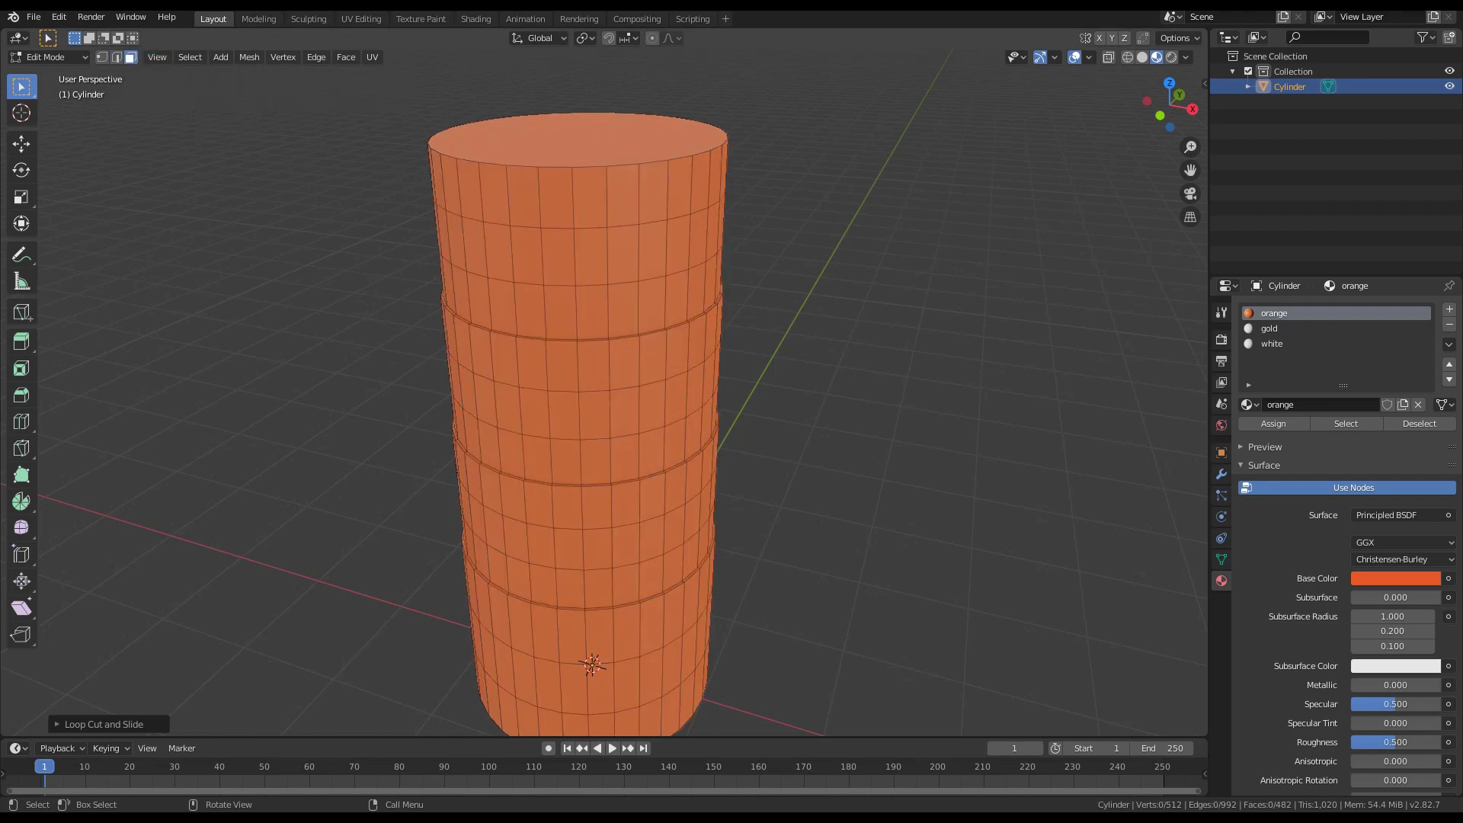
alt+click(577, 689)
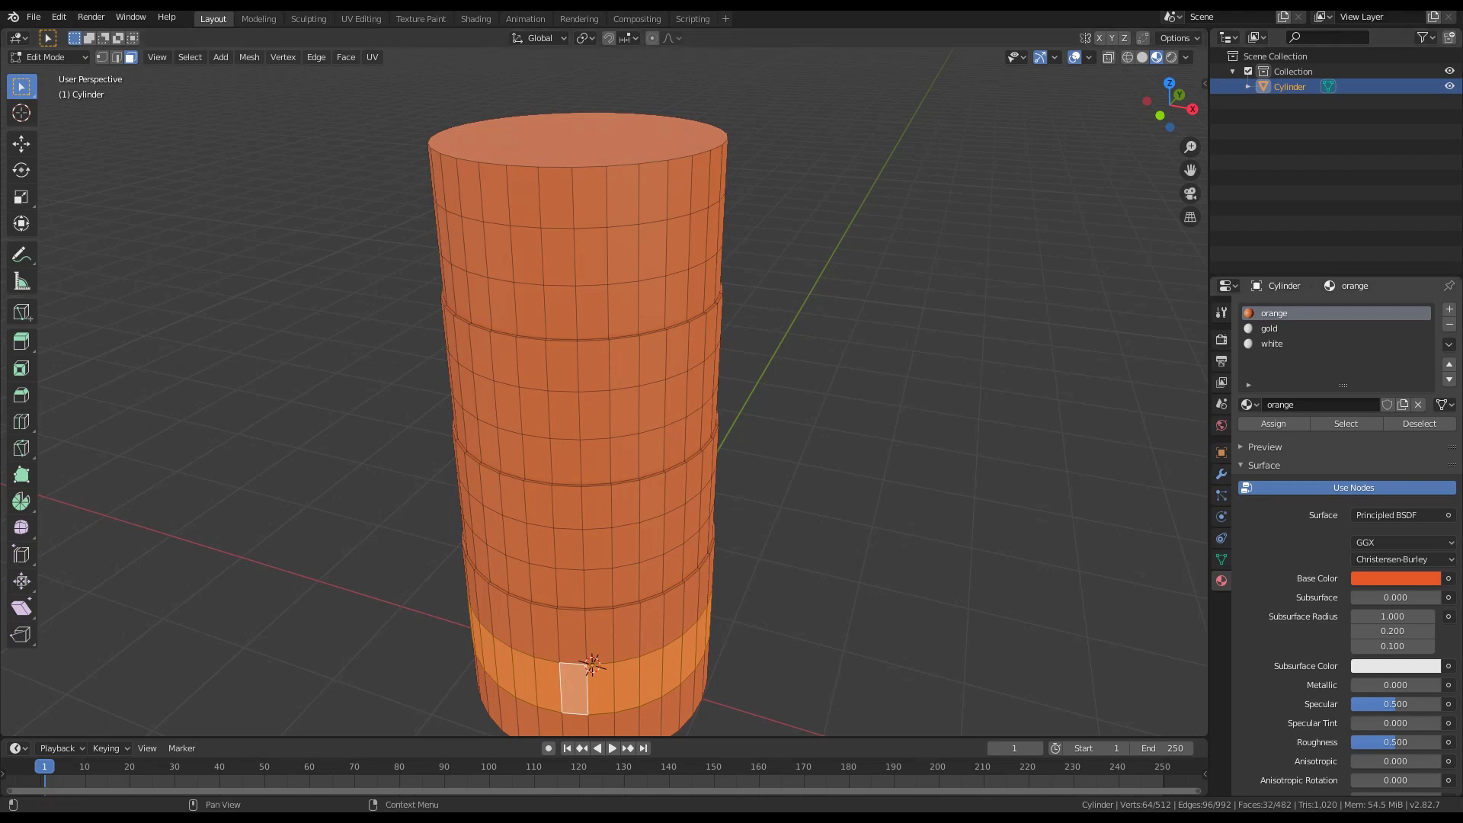
click(1272, 344)
click(1274, 423)
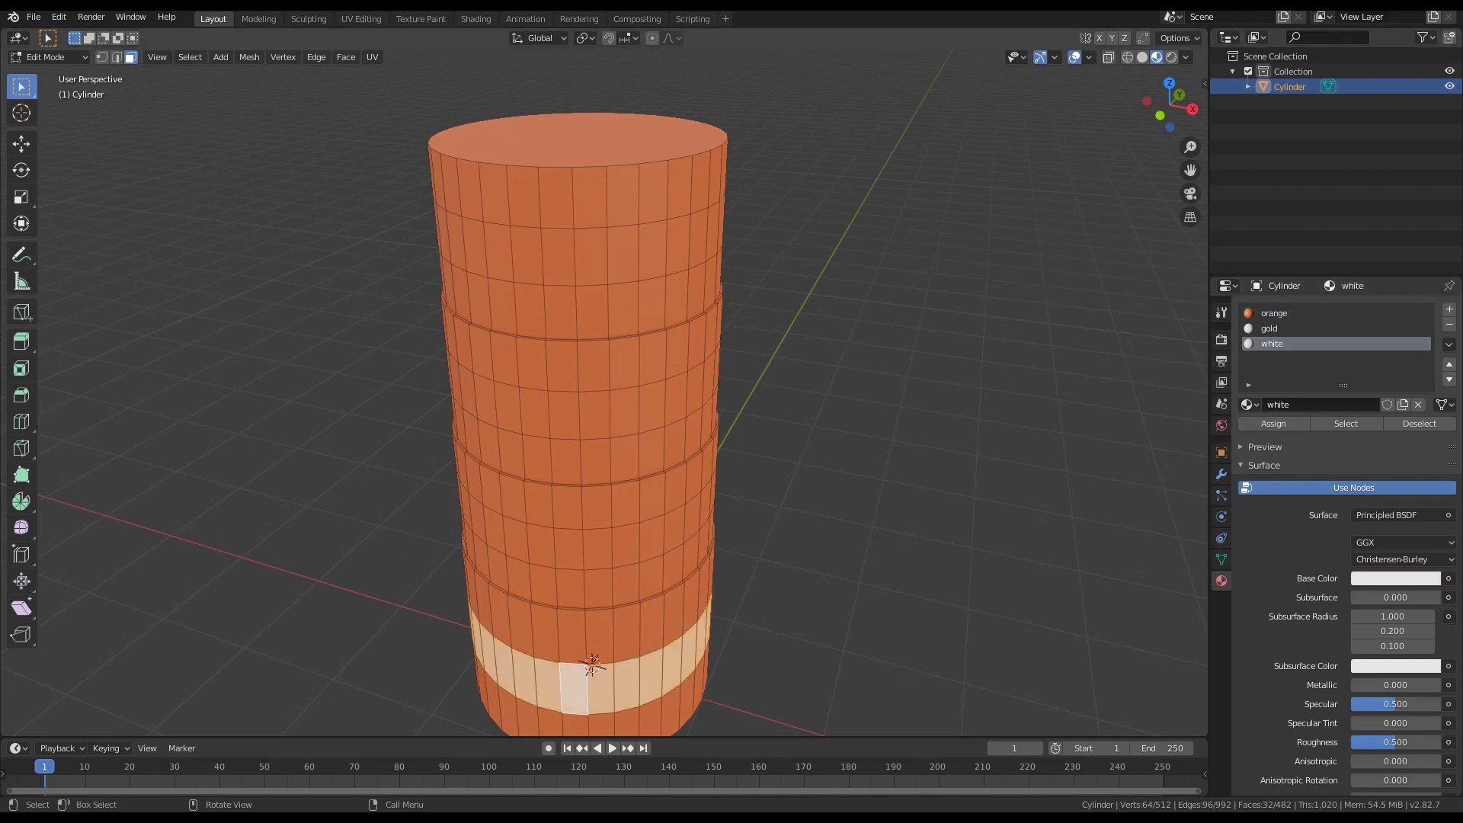
Assign the gold material to the middle band of the second section from the bottom and set its base color to dark gold
alt+click(625, 545)
click(1274, 423)
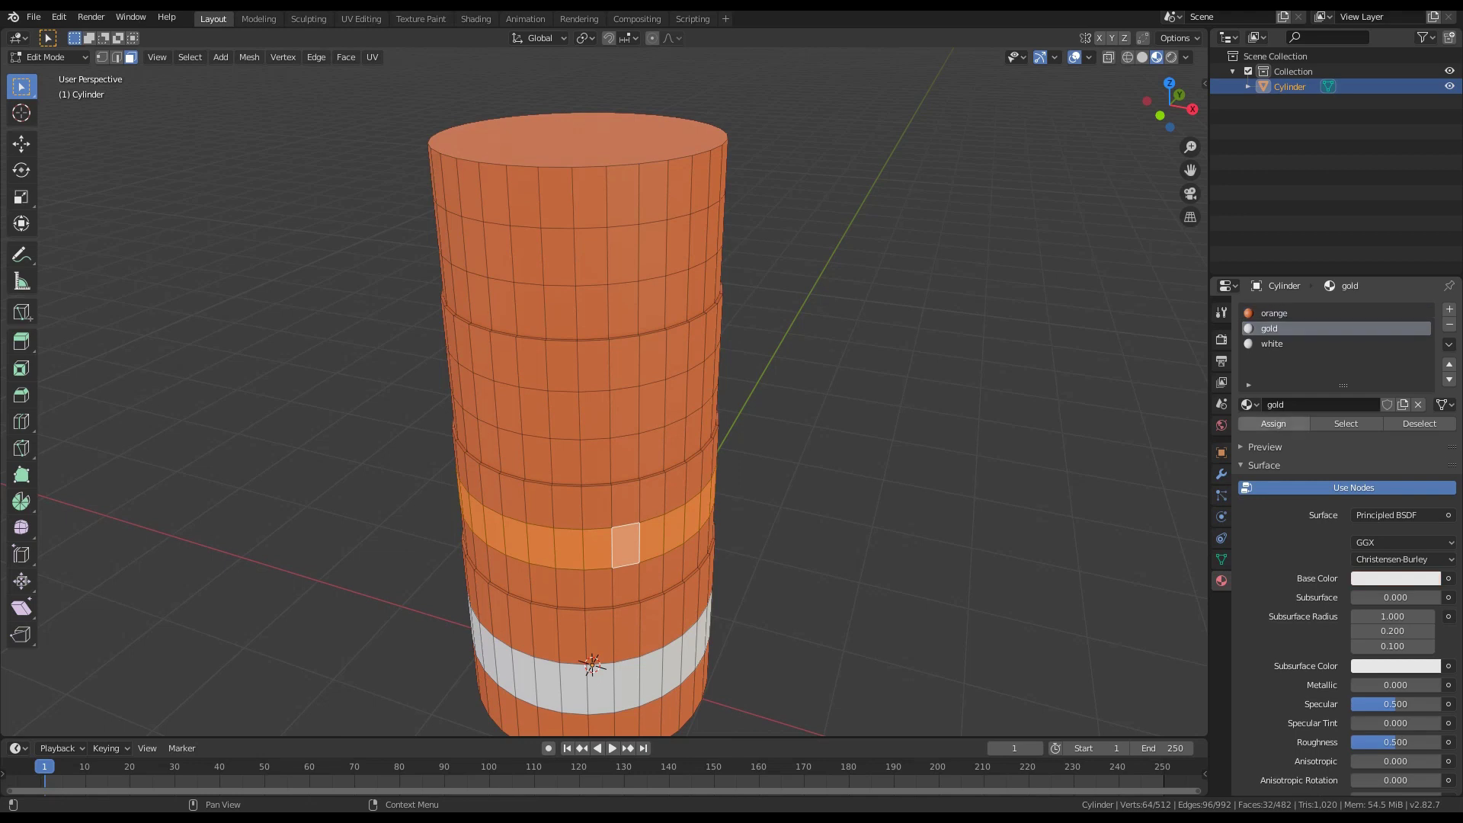
click(1396, 578)
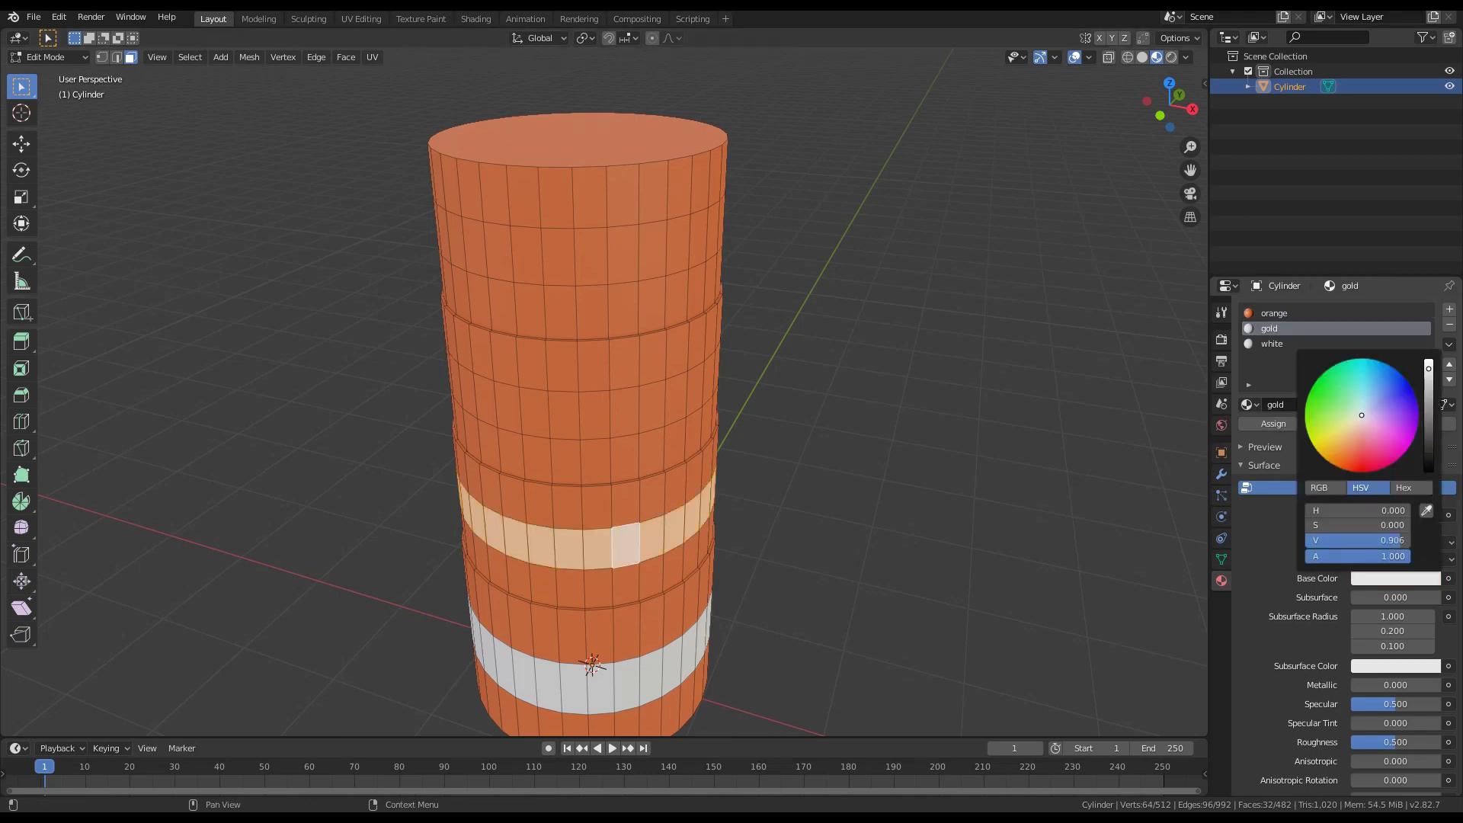
drag(1332, 454, 1328, 453)
drag(1429, 371, 1429, 411)
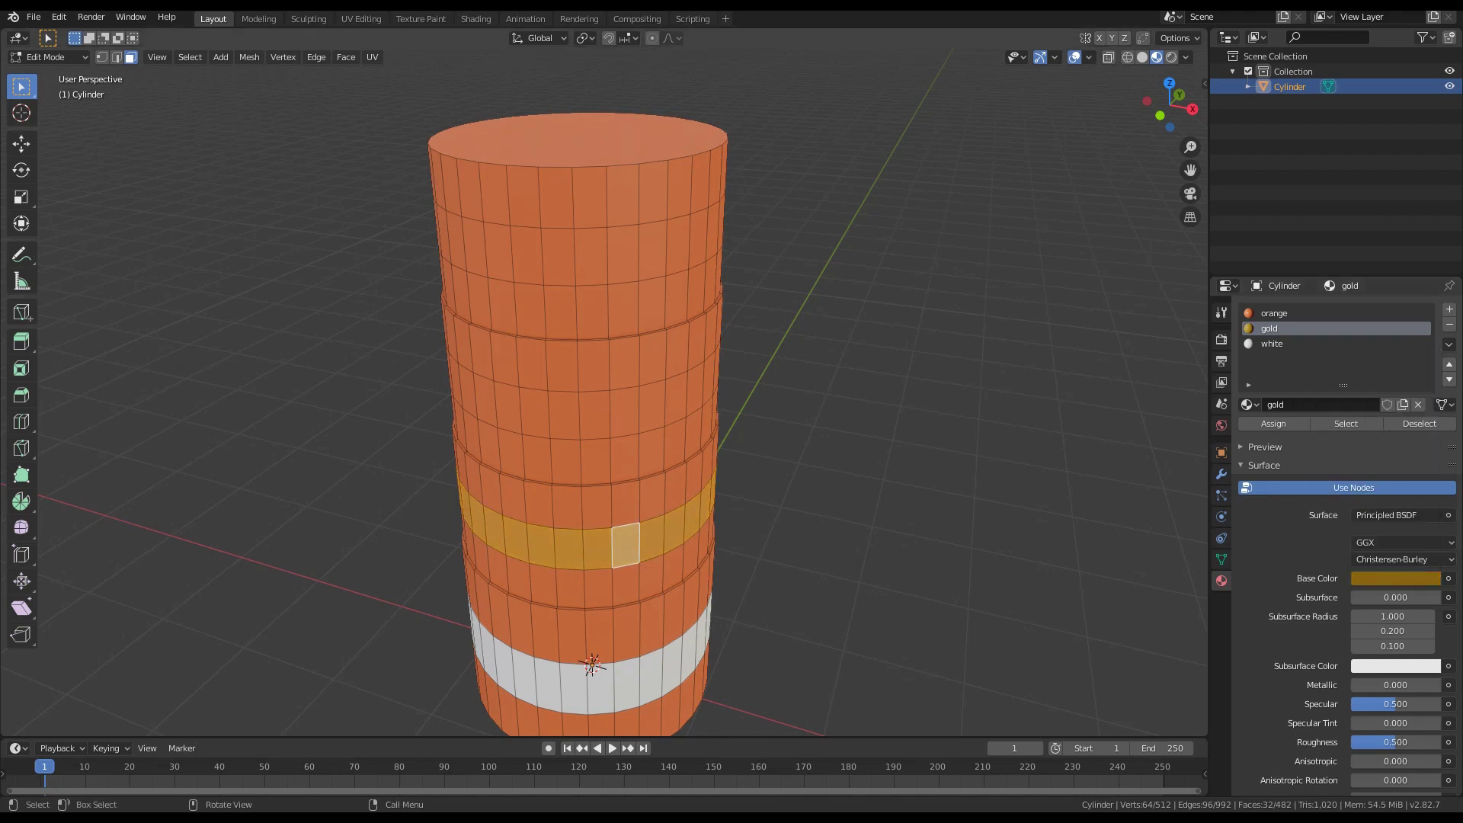
Assign the white material to the third section's middle band and the gold material to the top section's middle band
alt+click(625, 411)
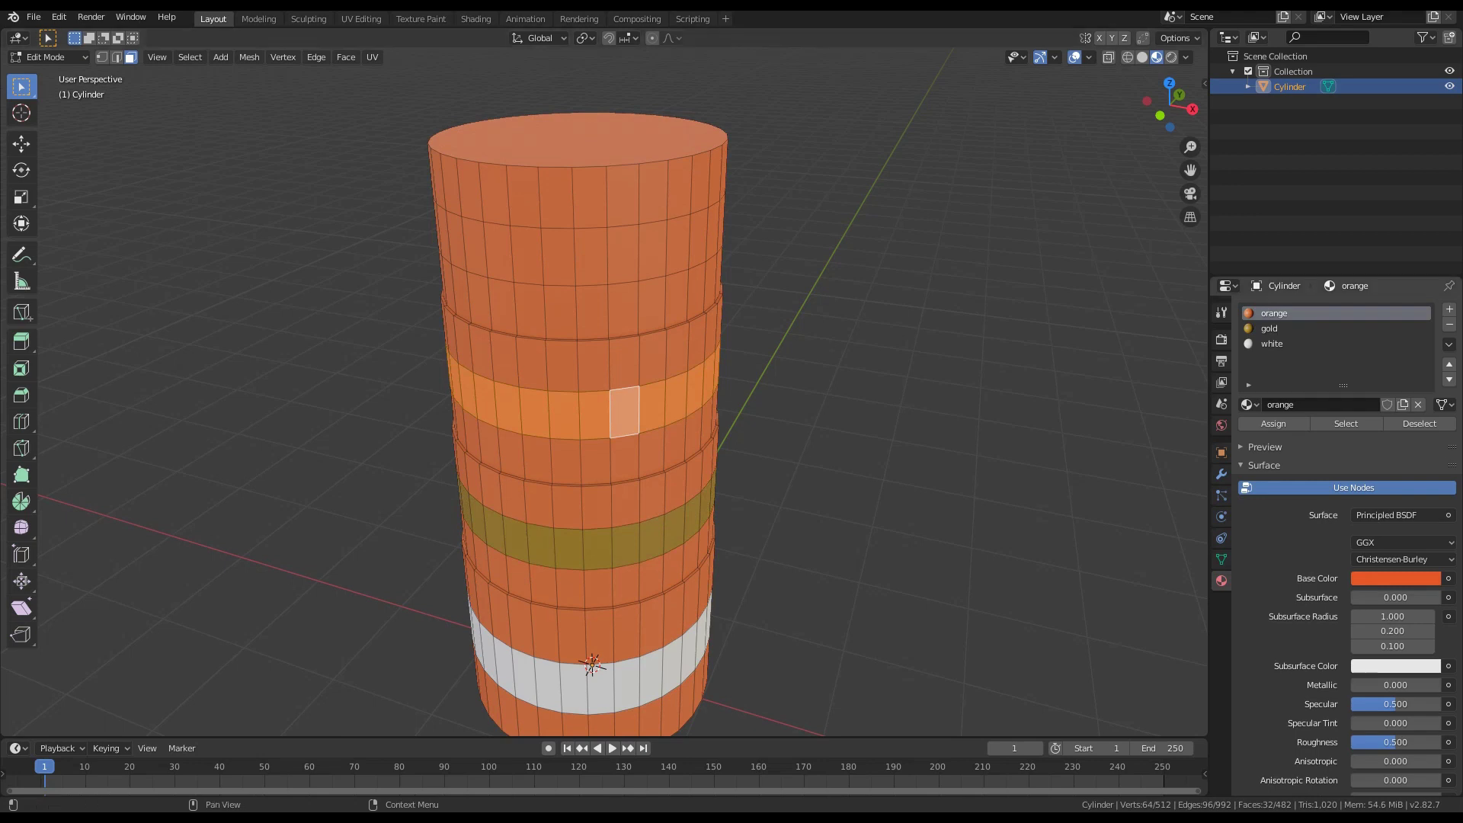
click(1272, 344)
click(1273, 424)
click(652, 250)
alt+click(652, 250)
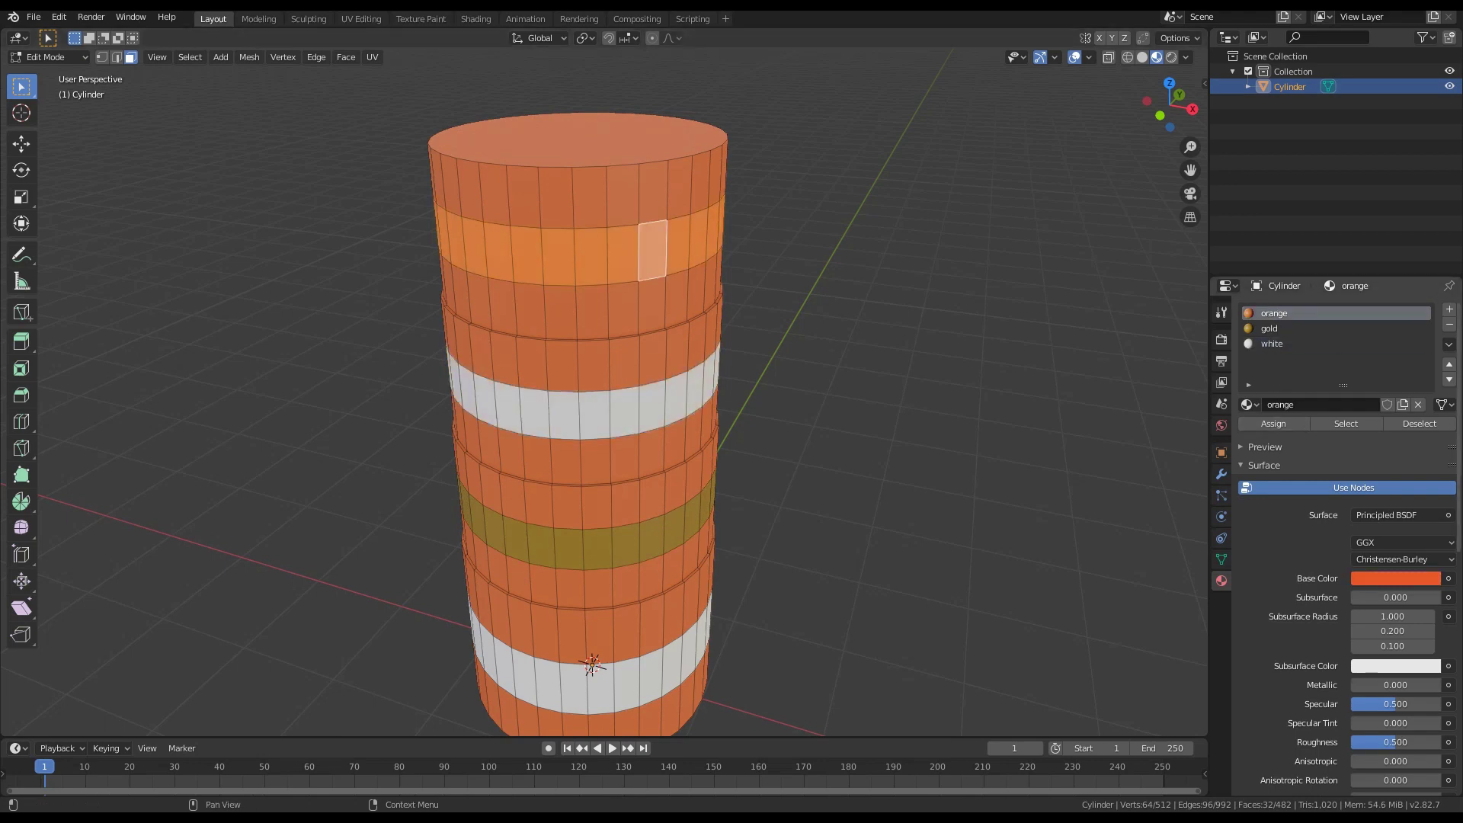
click(1271, 329)
click(1274, 423)
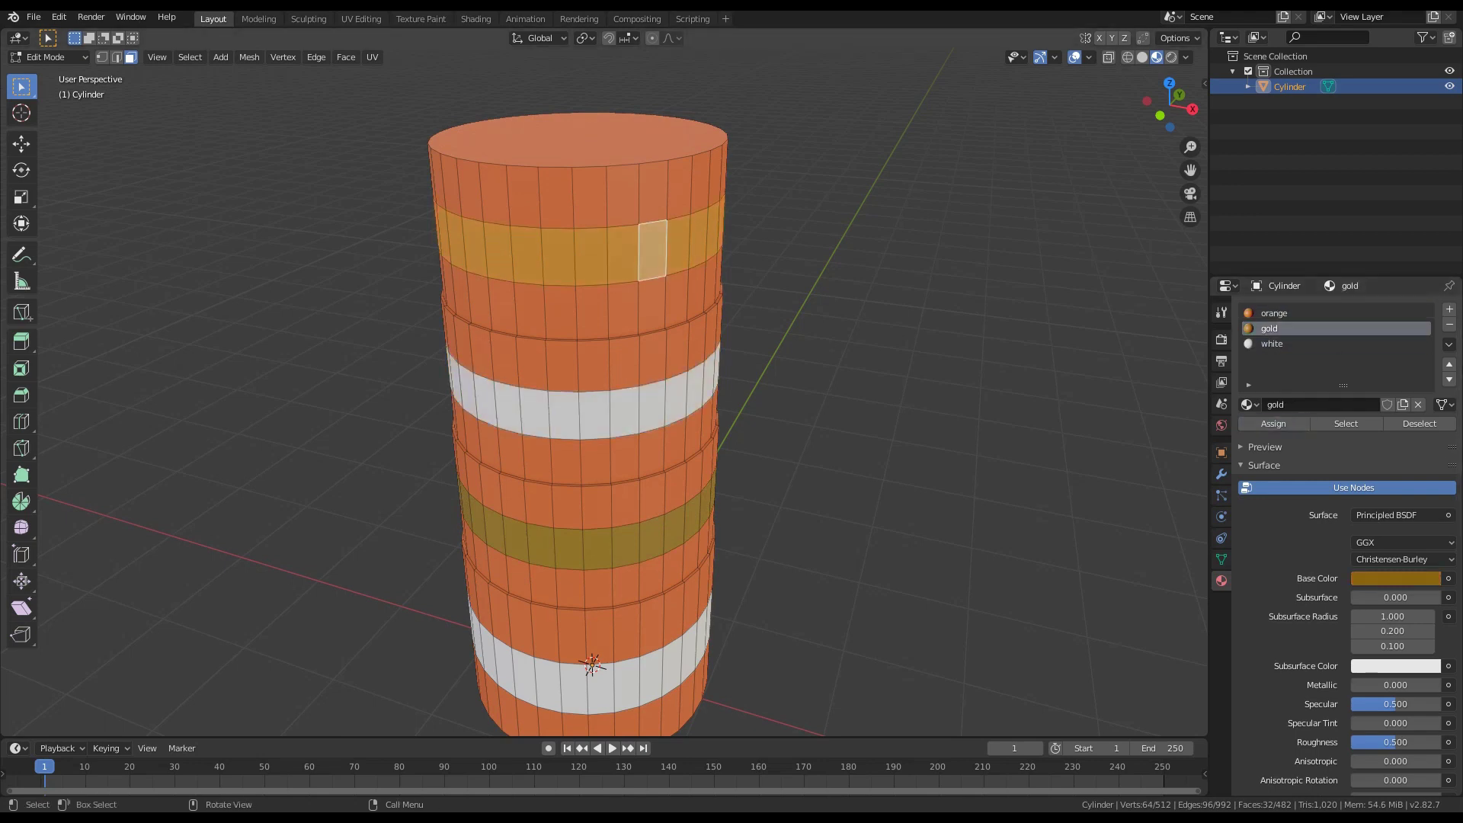
Return to Object Mode and scale the striped cylinder down along the Z axis to make it shorter
key(Tab)
scroll(594, 419, down, 4)
middle_drag(610, 411, 620, 349)
key(Tab)
scroll(619, 349, up, 1)
key(Tab)
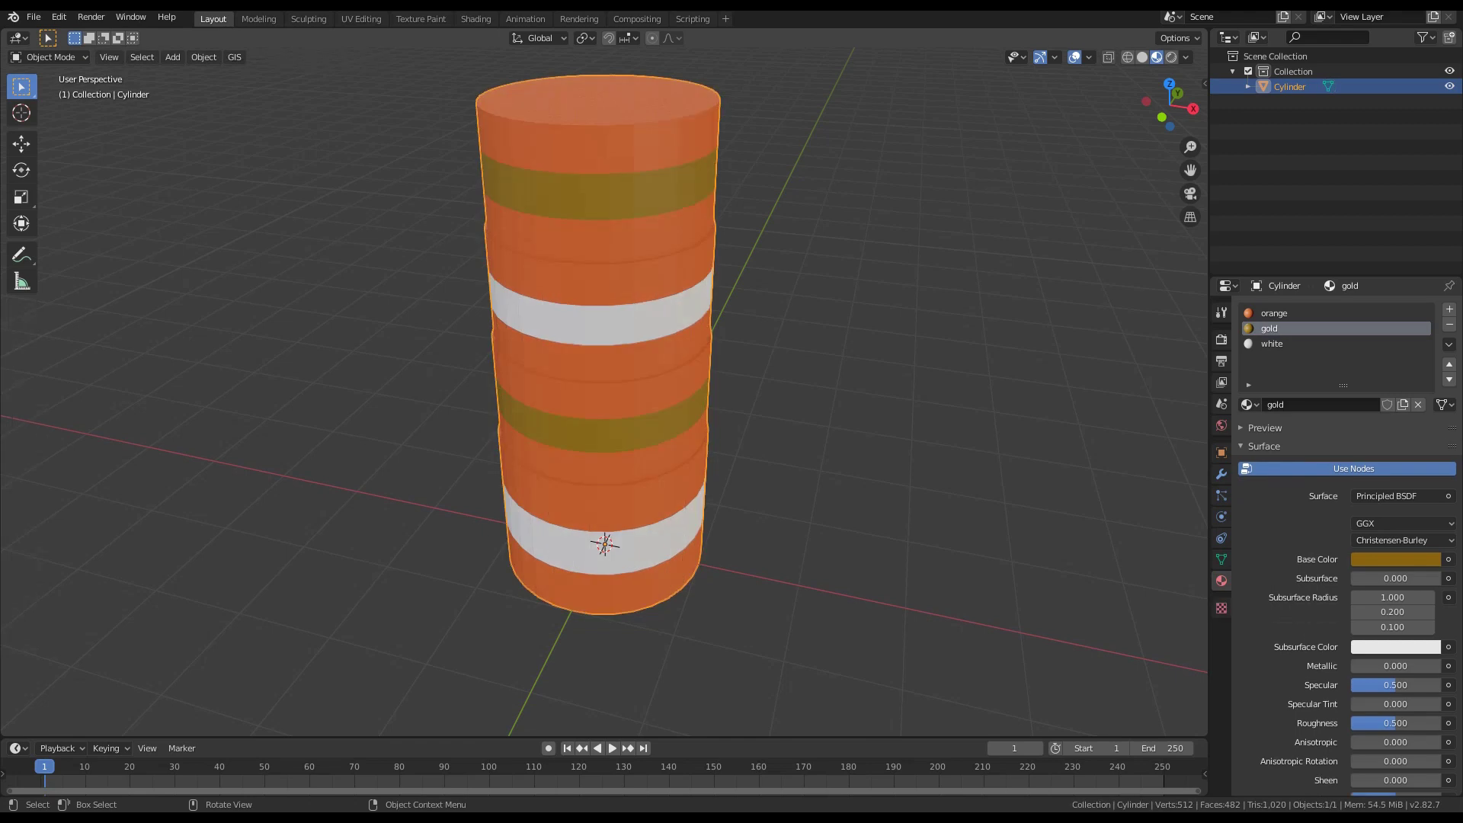
key(s)
key(z)
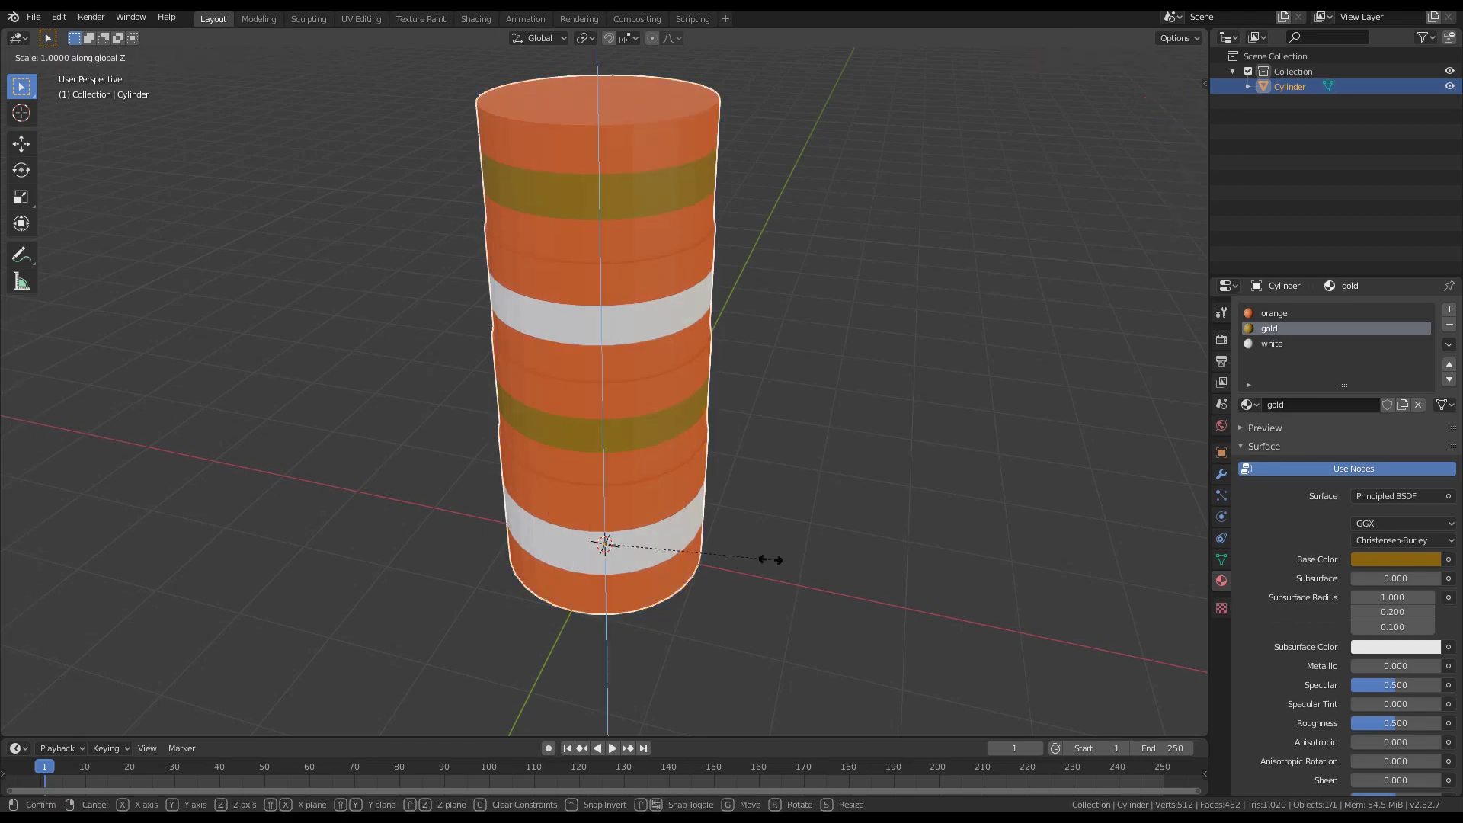
click(707, 550)
In Edit Mode, add one loop cut around the lowest orange band and slide it about 0.68 toward the bottom edge
middle_drag(707, 550, 657, 541)
key(Tab)
click(609, 310)
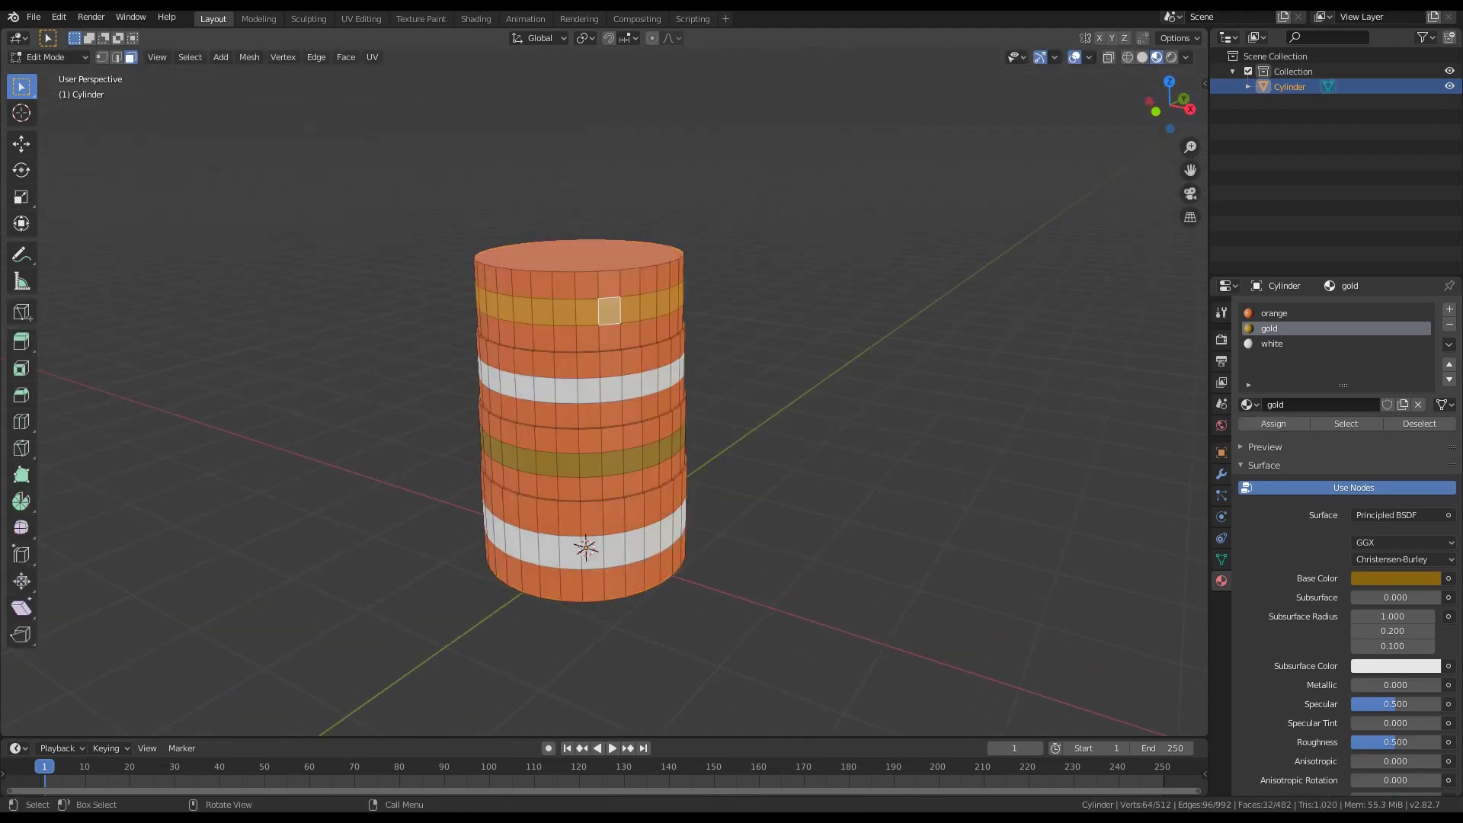
shift+middle_drag(609, 310, 619, 193)
scroll(619, 193, up, 1)
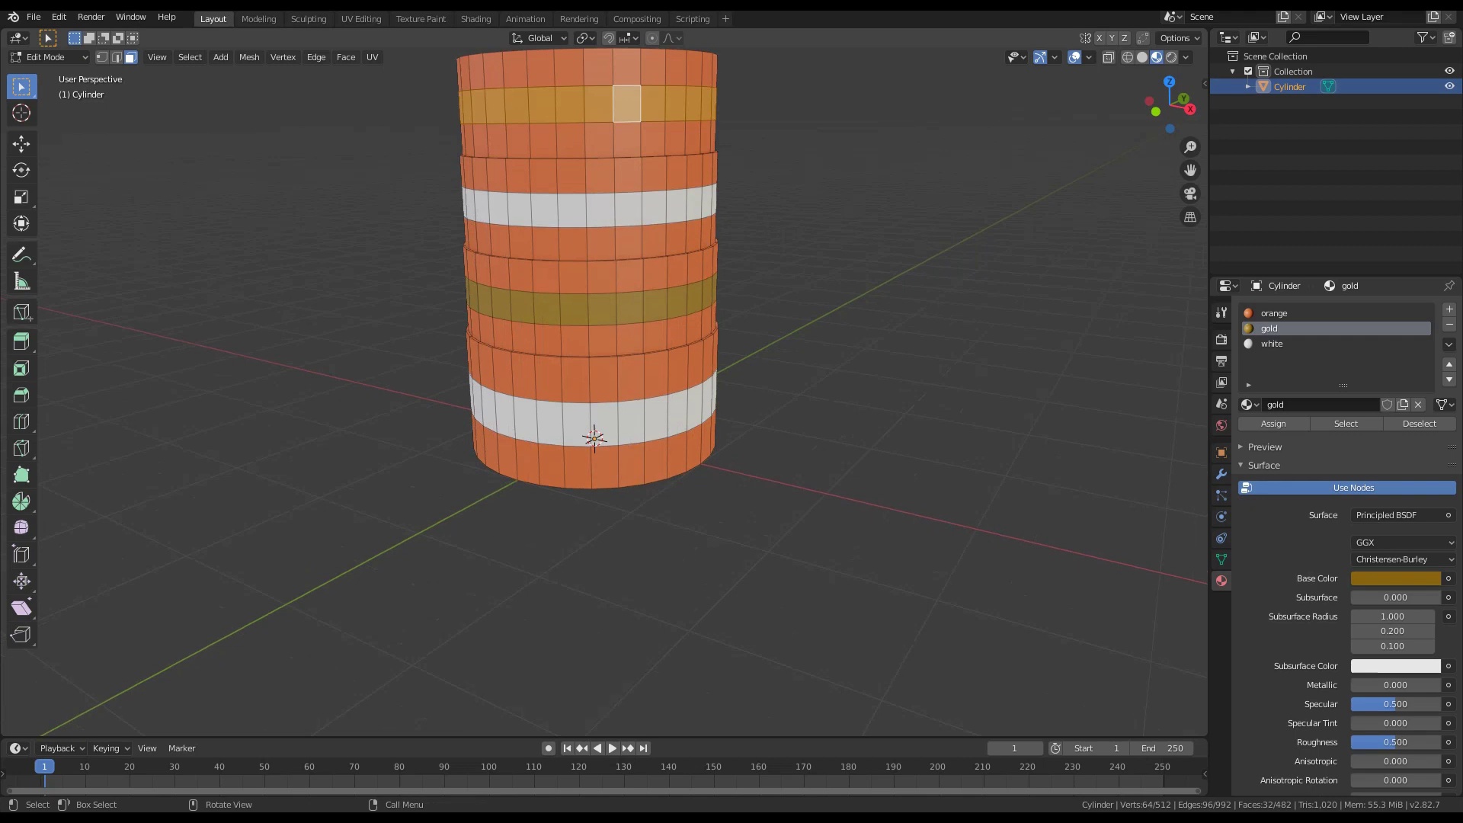
scroll(594, 439, up, 2)
key(ctrl+r)
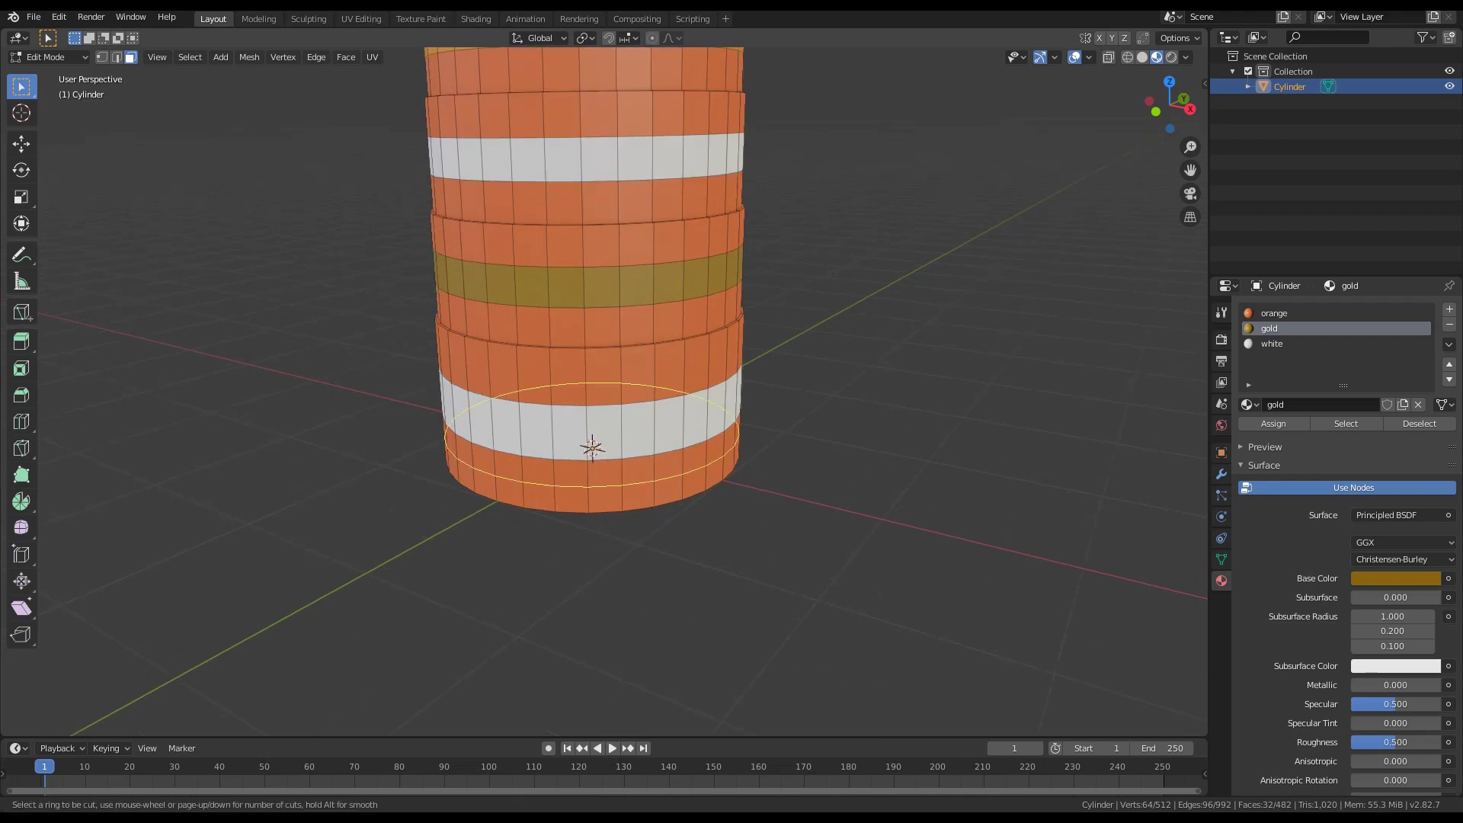
click(615, 488)
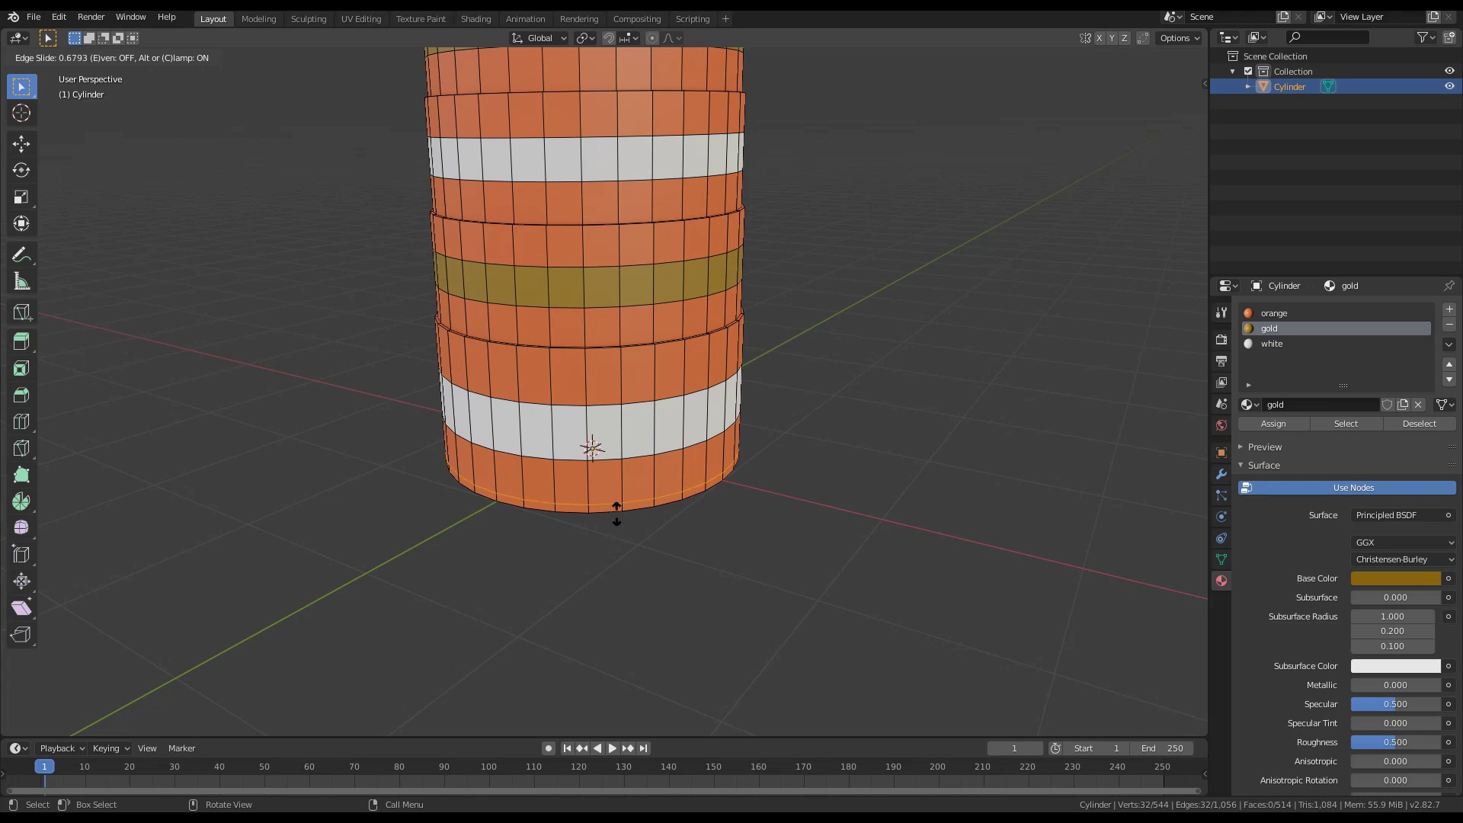
click(617, 515)
Extrude the thin ring of faces at the cylinder's bottom and scale it outward about 1.4 times into a flat flange
middle_drag(617, 515, 488, 444)
click(290, 251)
click(131, 57)
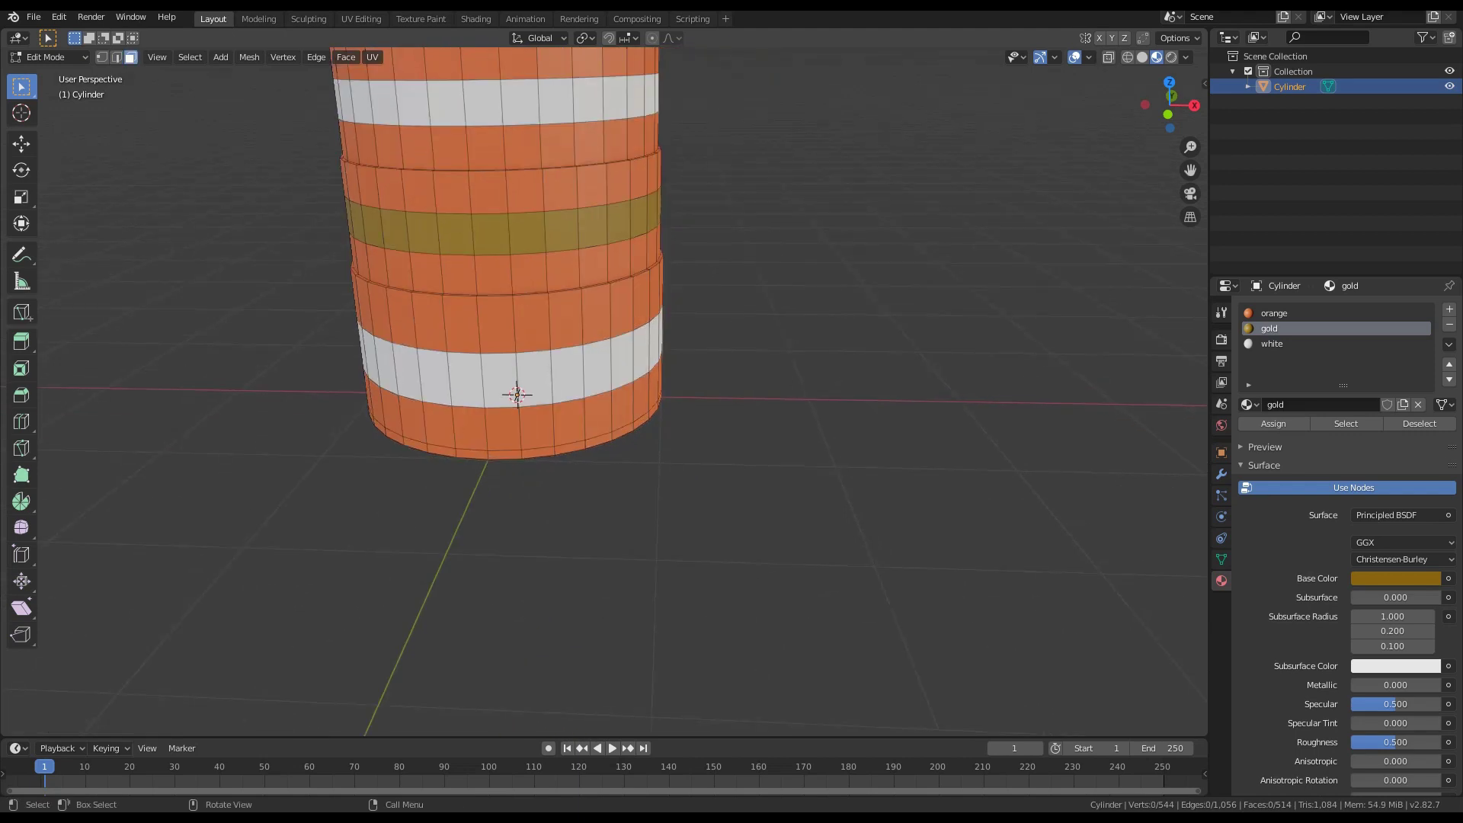
double_click(509, 455)
middle_drag(509, 455, 545, 407)
scroll(545, 407, up, 1)
key(e)
key(Escape)
key(s)
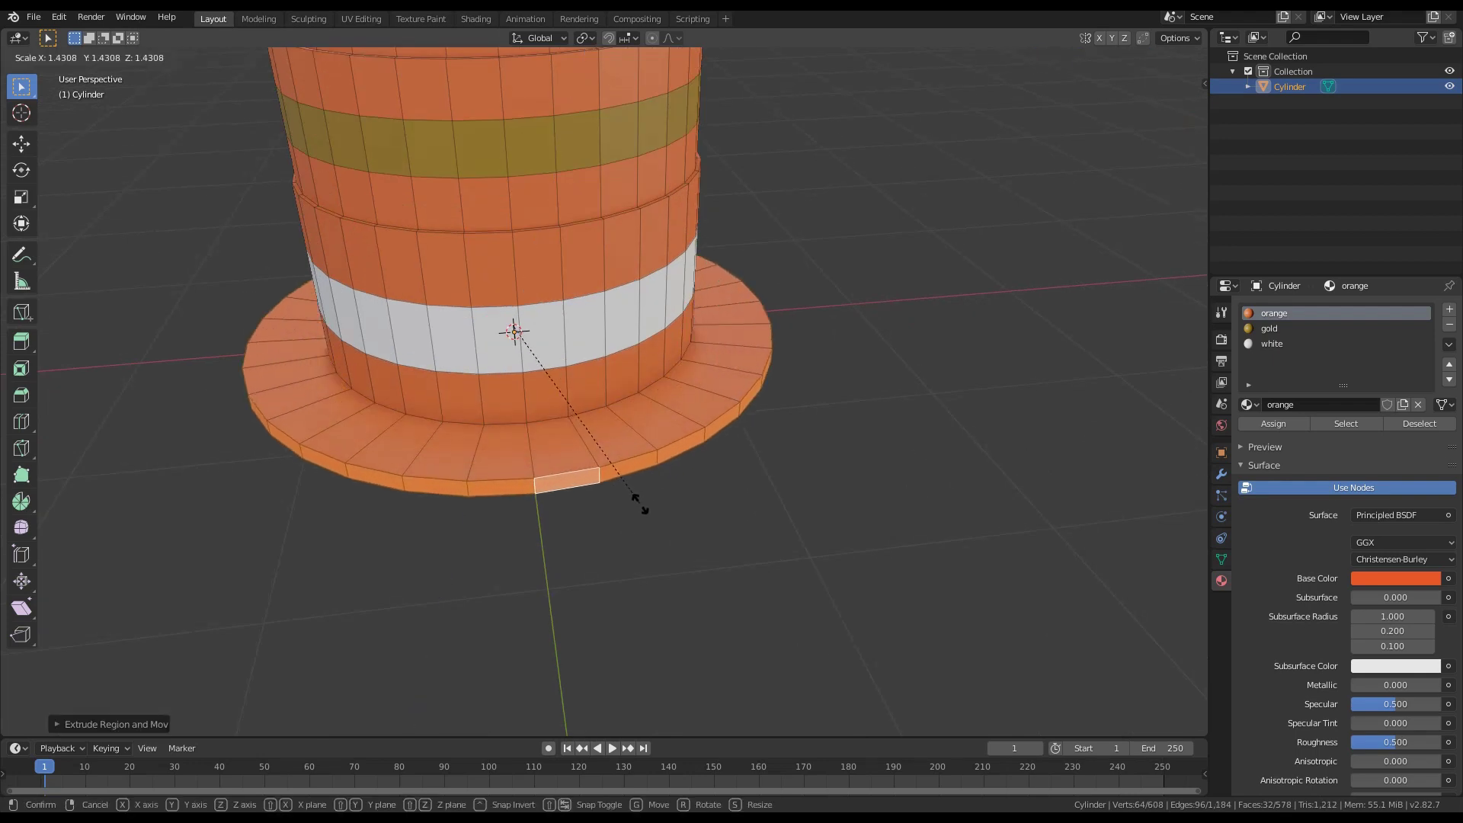
click(643, 509)
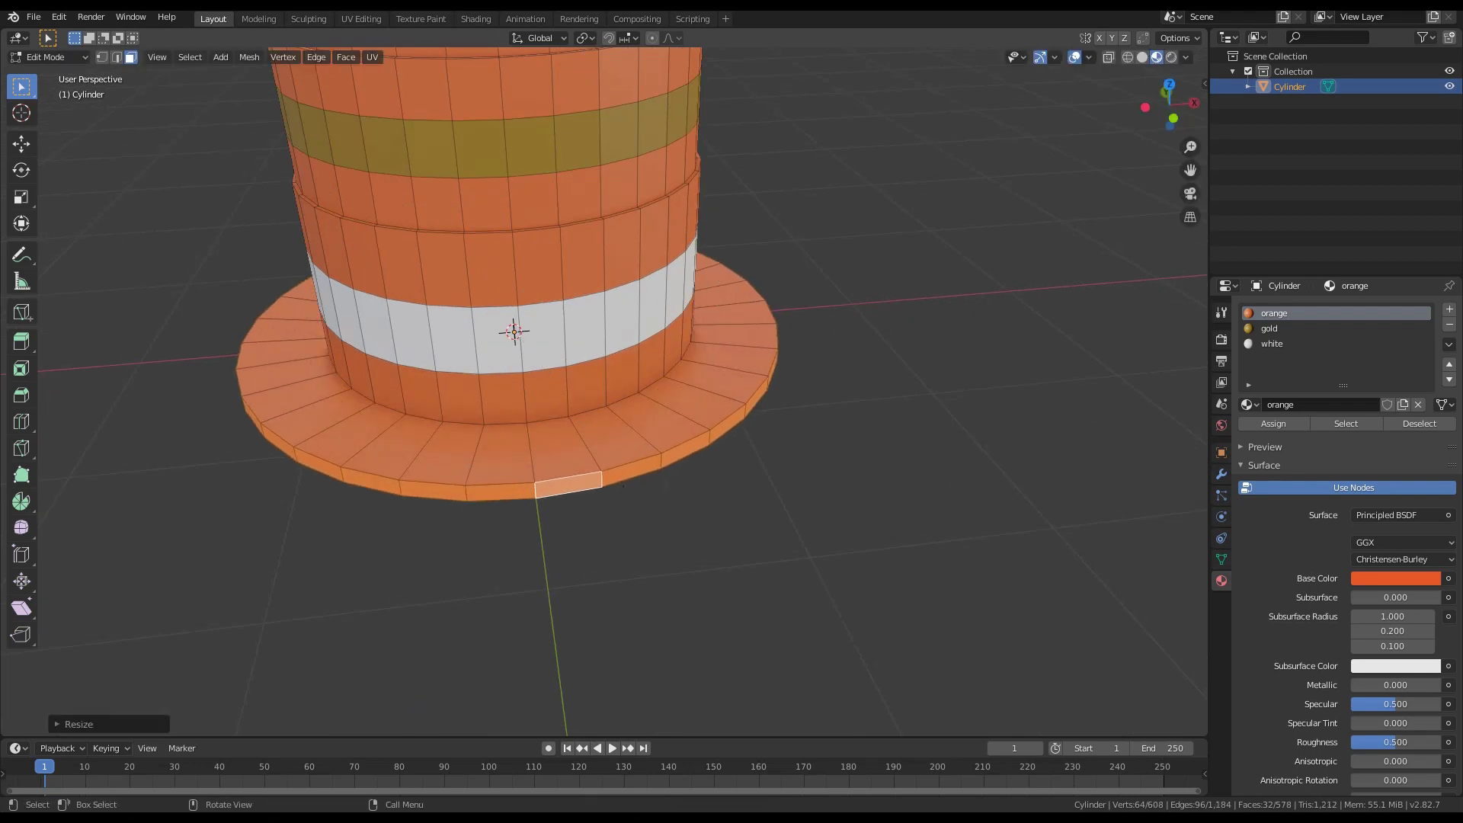
Add a fourth material slot with a new material named "base" and set its base color to black
mouse_move(643, 508)
middle_down()
mouse_move(577, 484)
mouse_move(619, 518)
middle_up()
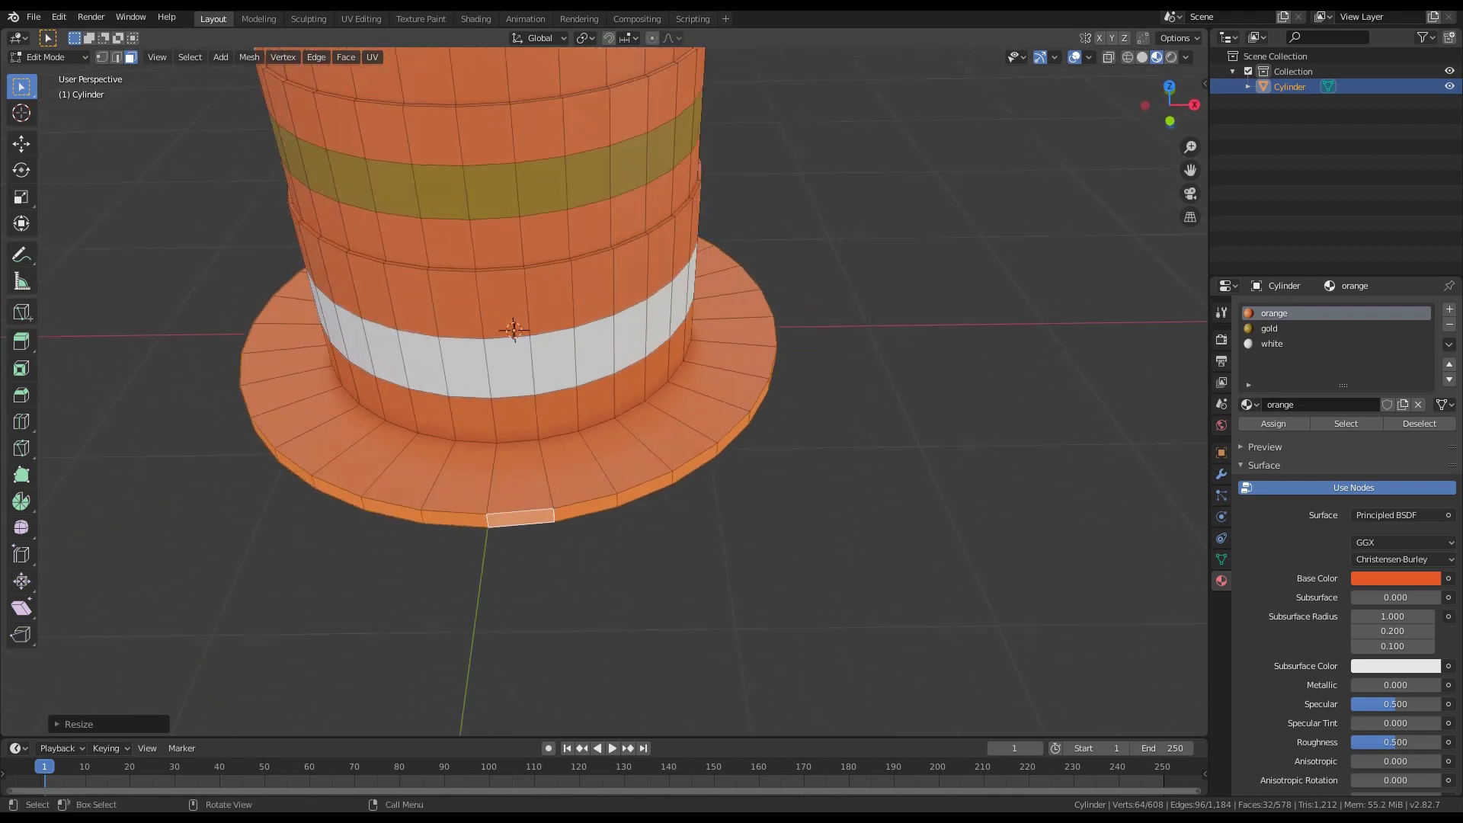
click(1449, 310)
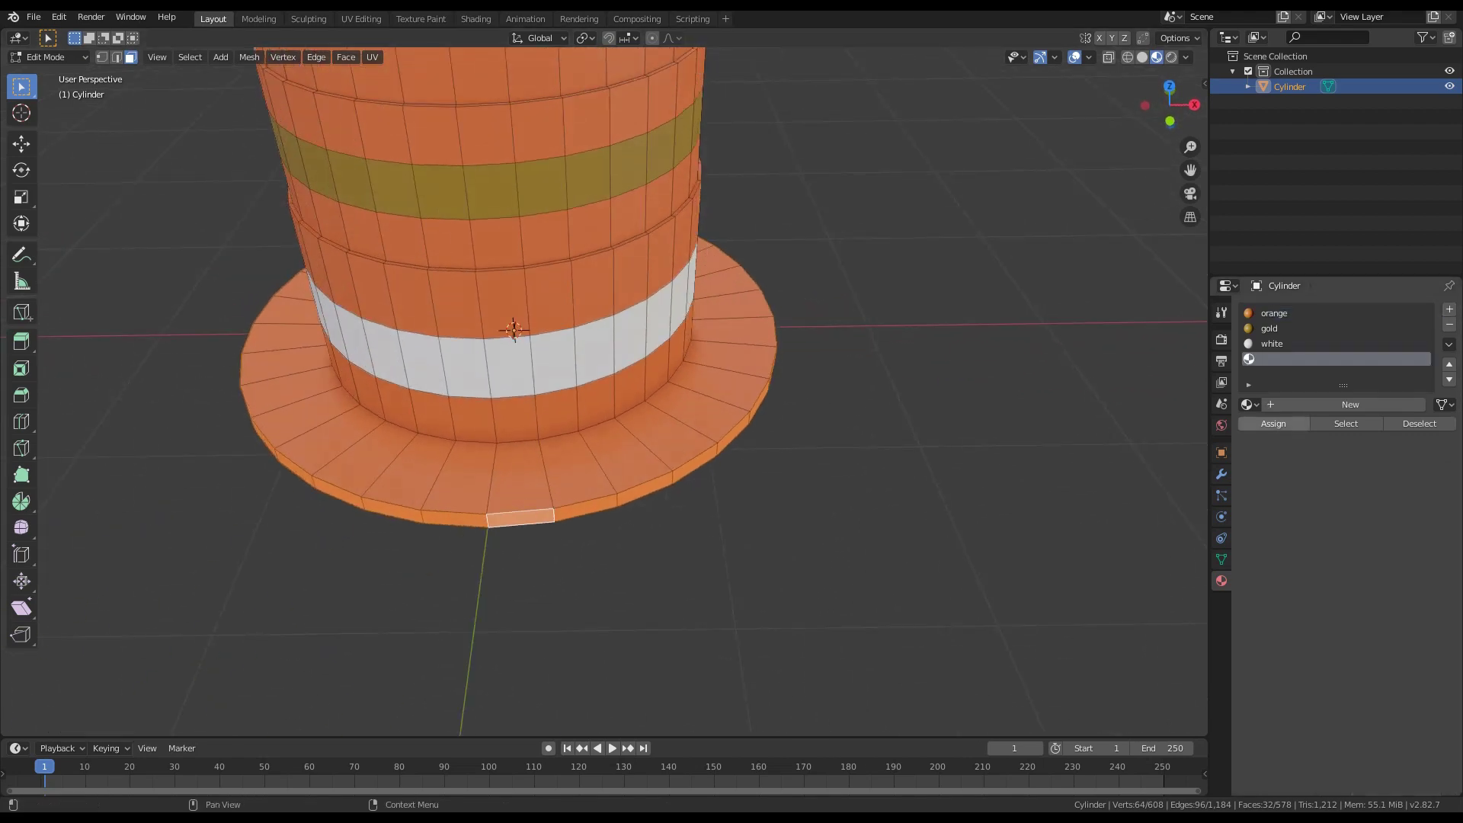
click(1337, 405)
click(1338, 405)
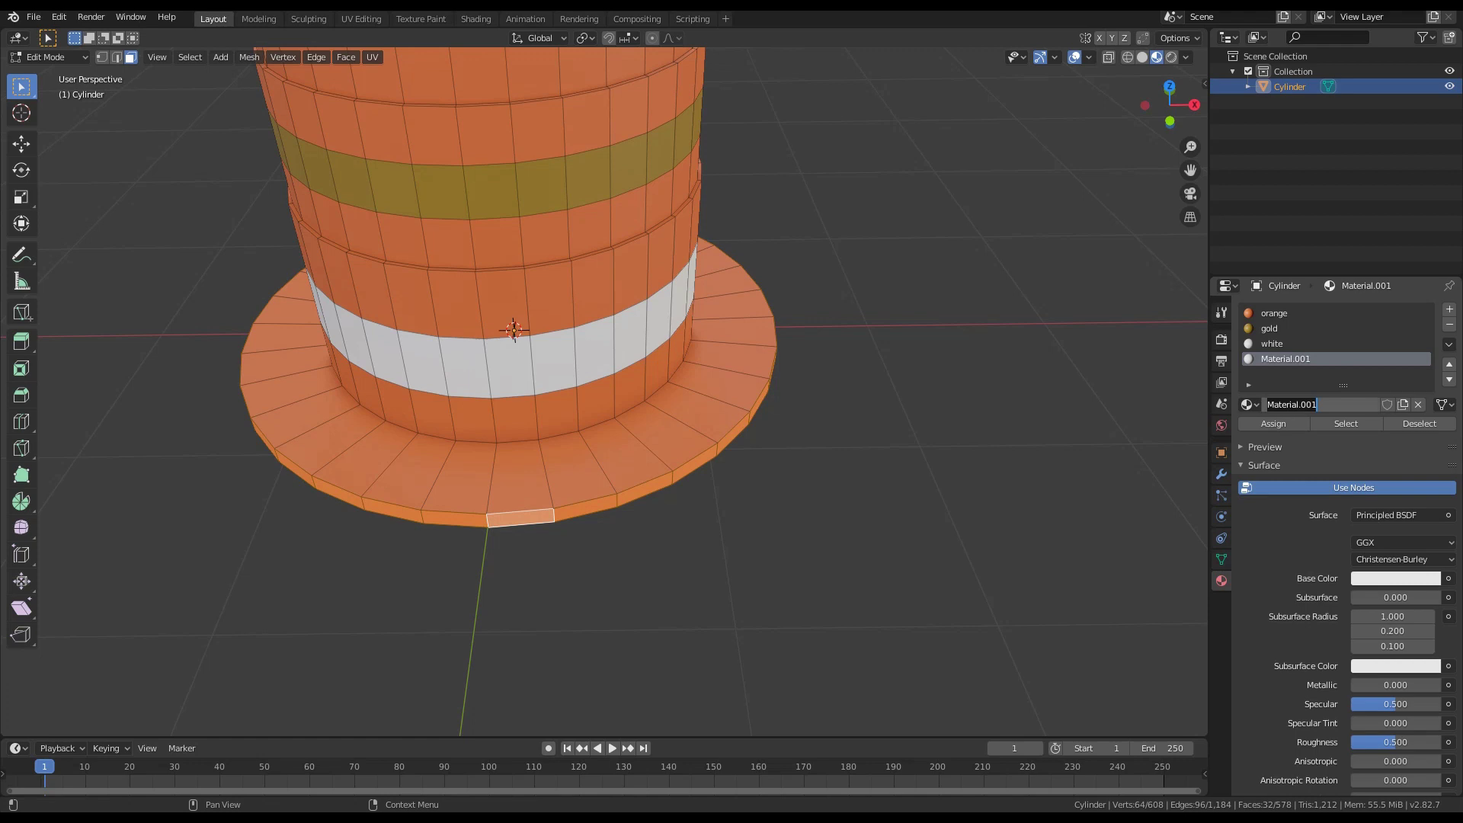
text(base)
key(Return)
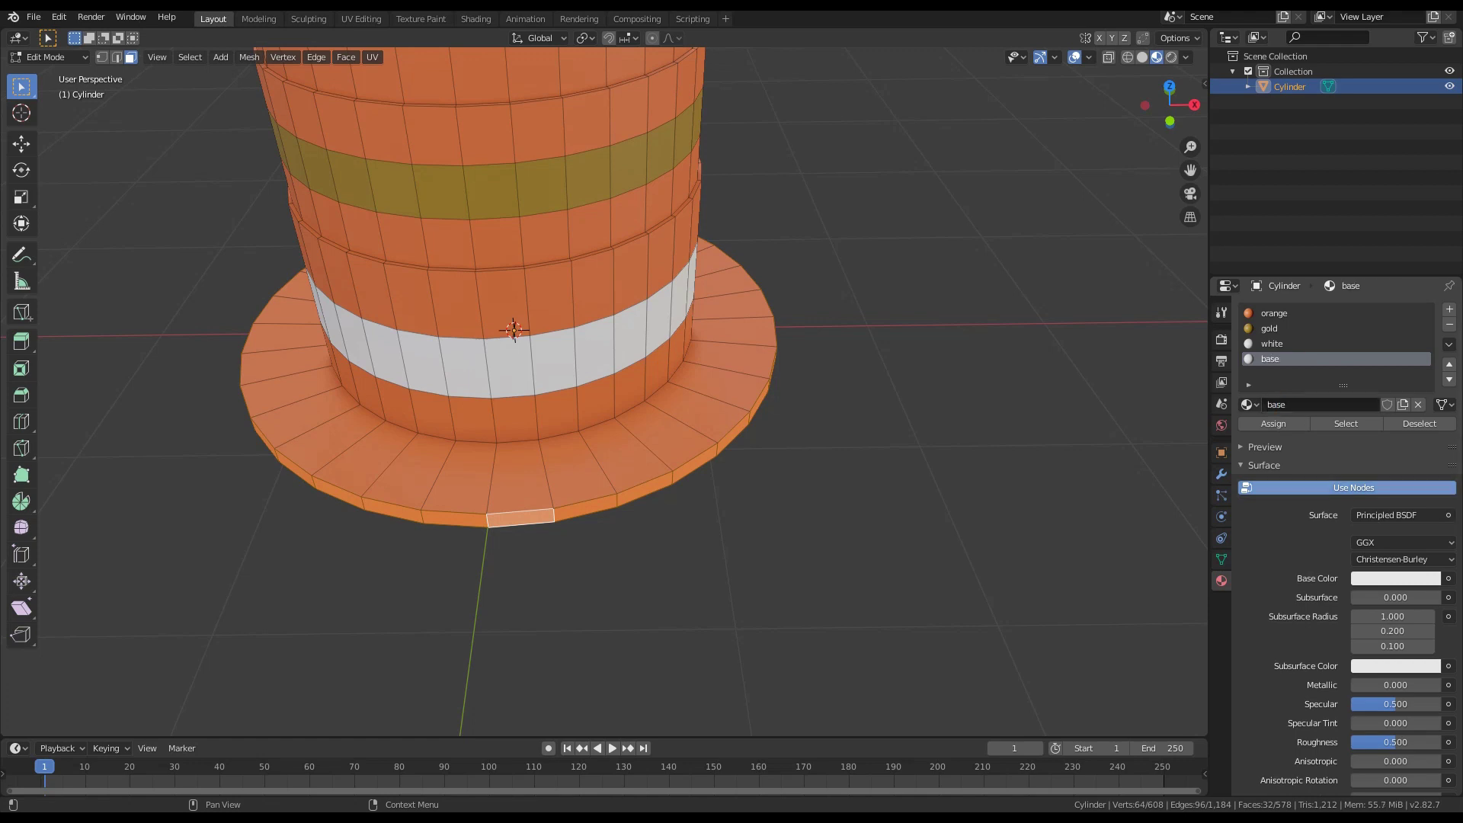
click(1395, 579)
drag(1429, 372, 1429, 471)
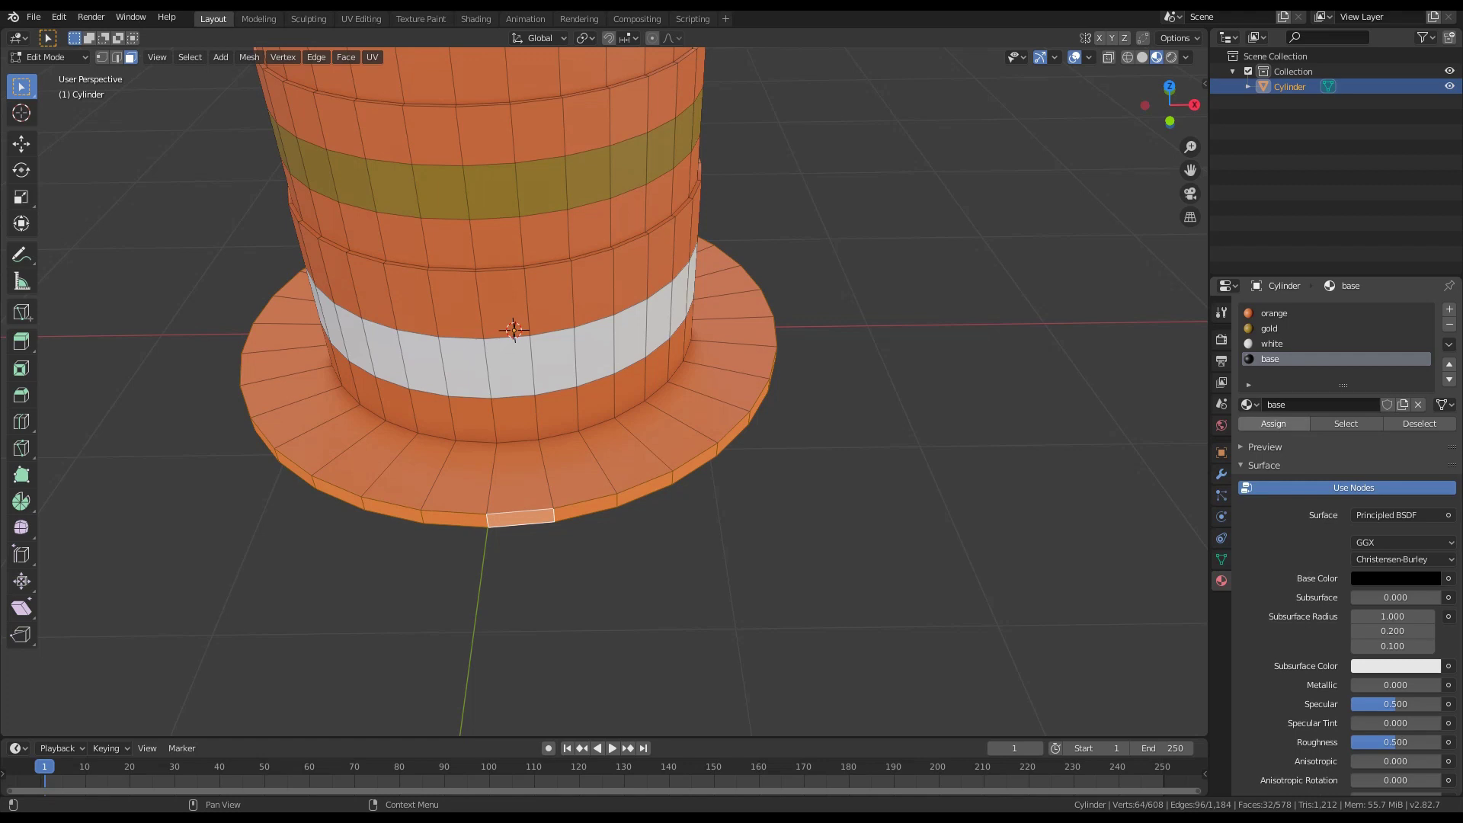
Assign the "base" material to the flange's top, rim and underside faces plus the bottom cap, and return to Object Mode
alt+click(578, 470)
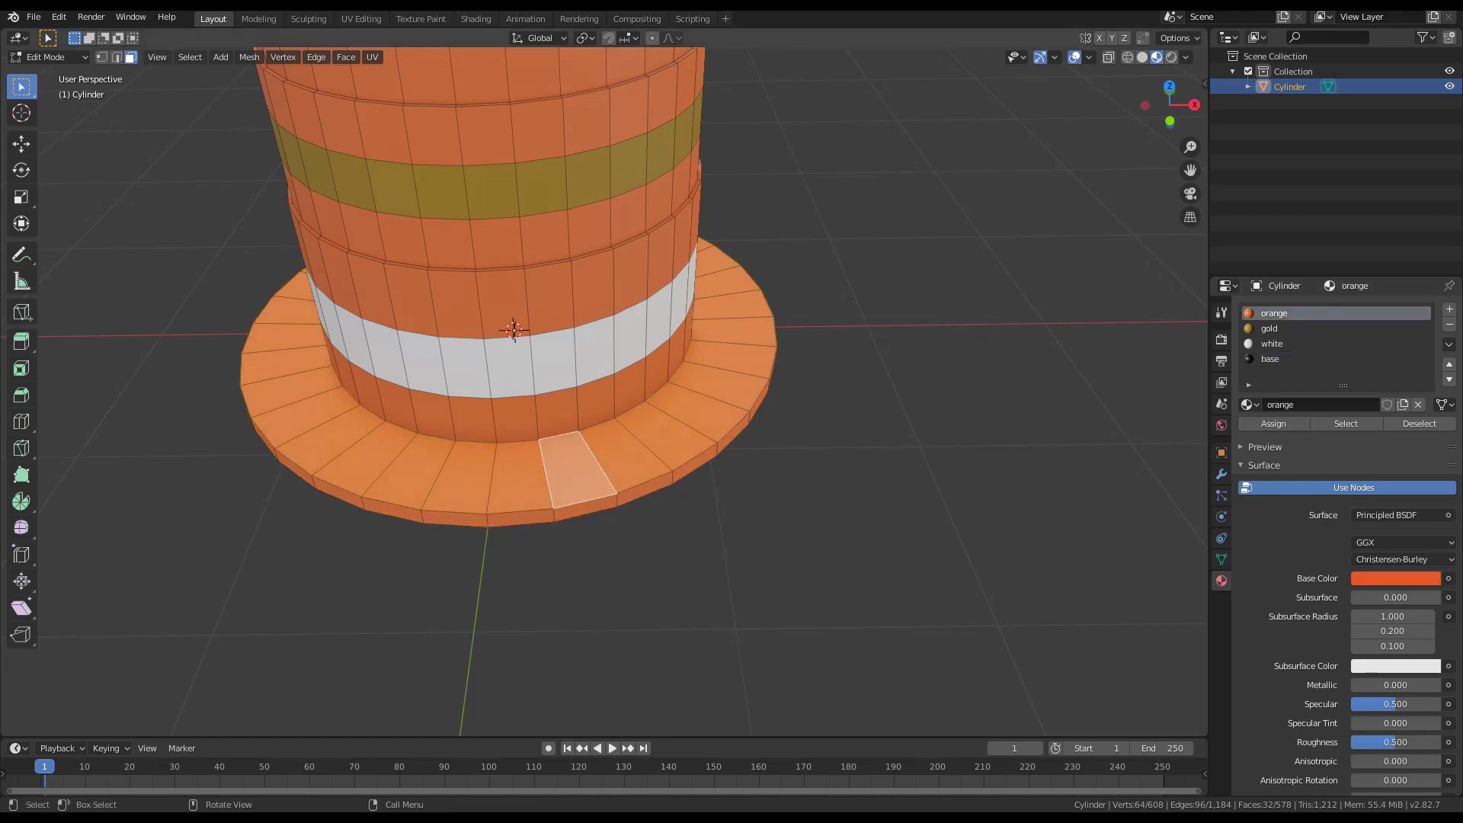
middle_drag(579, 469, 572, 299)
alt+shift+click(586, 397)
alt+shift+click(550, 200)
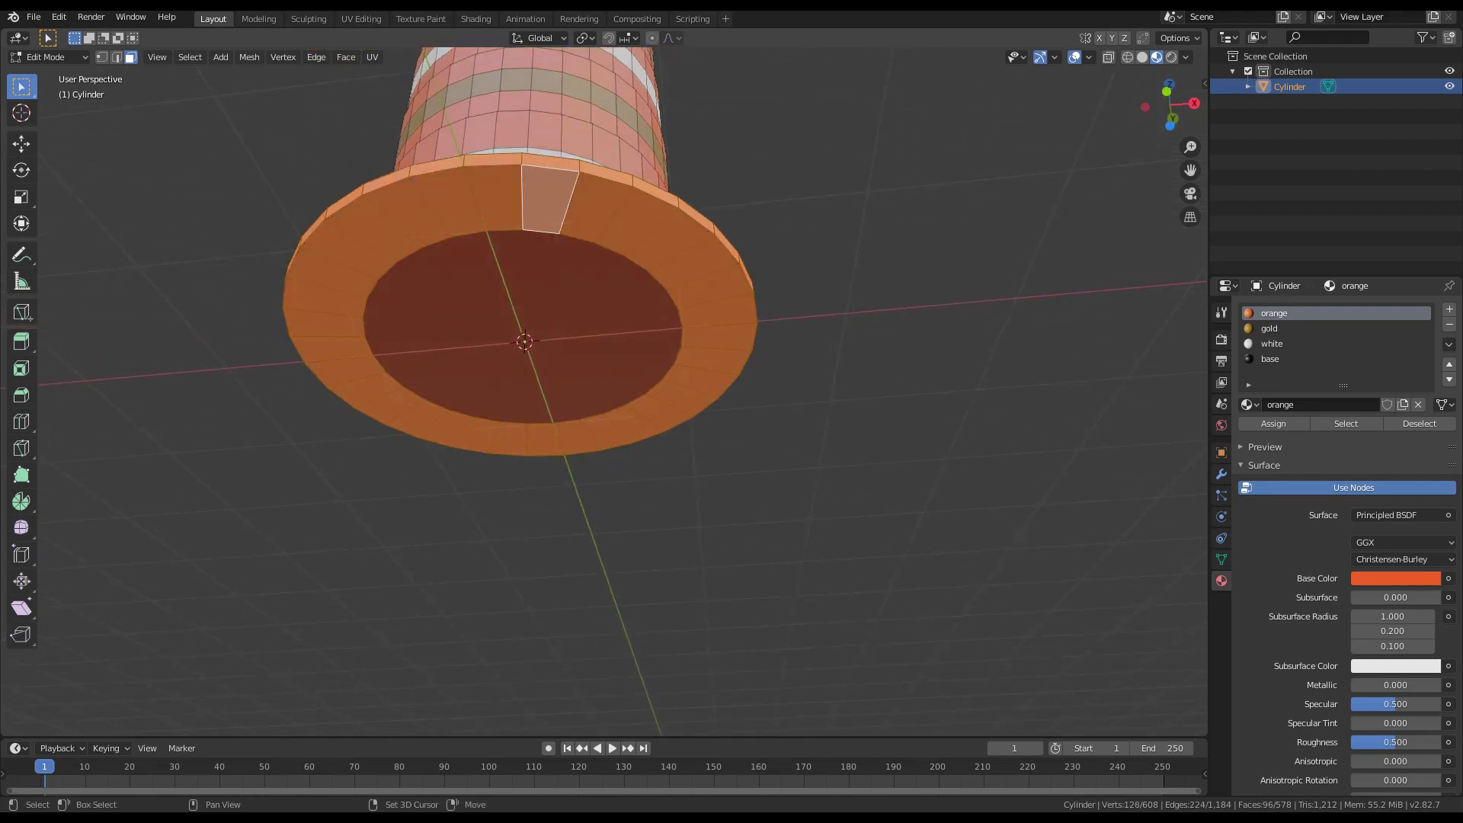
shift+click(524, 342)
middle_drag(524, 342, 528, 472)
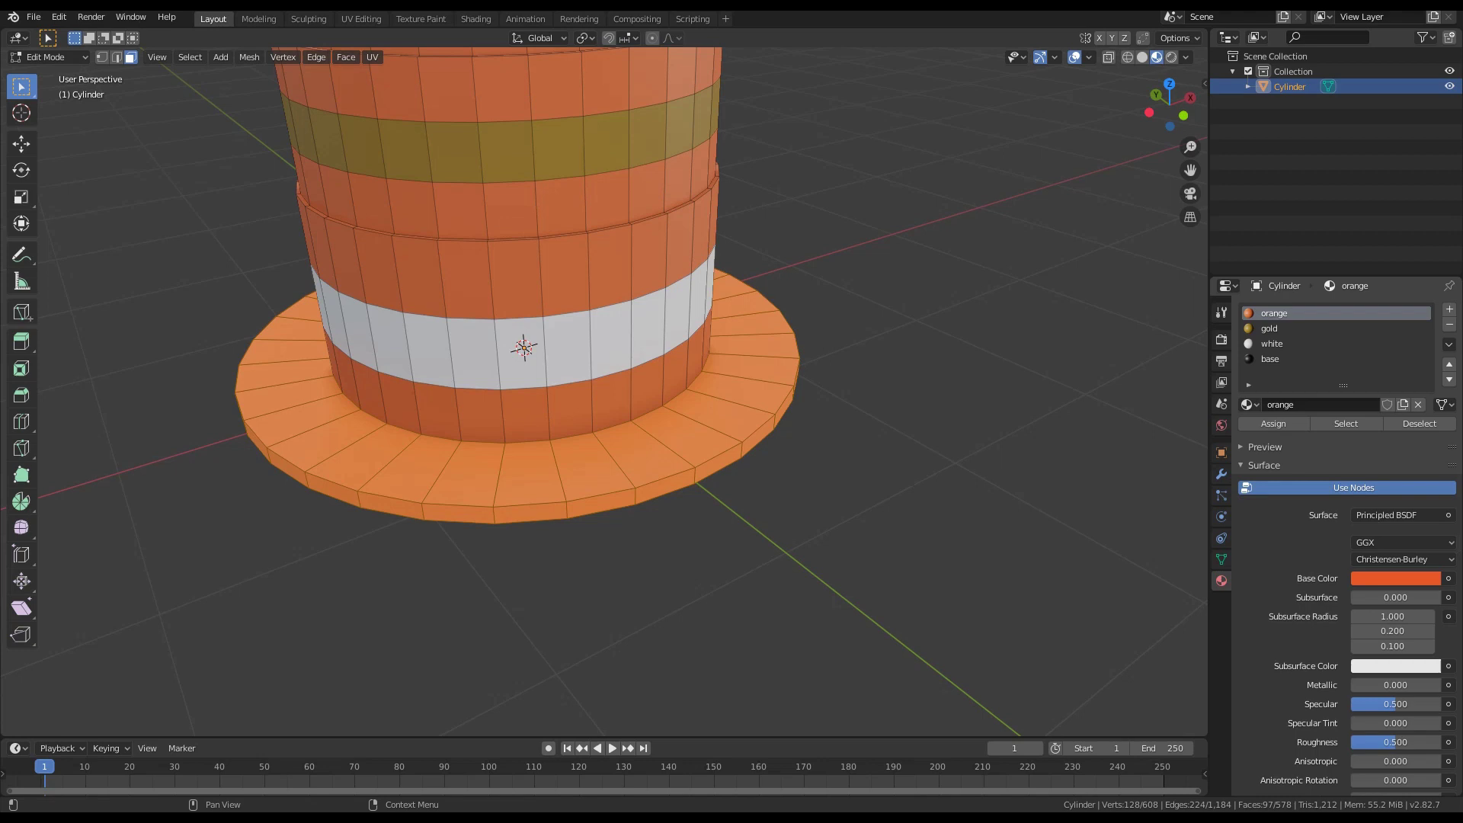
click(1286, 359)
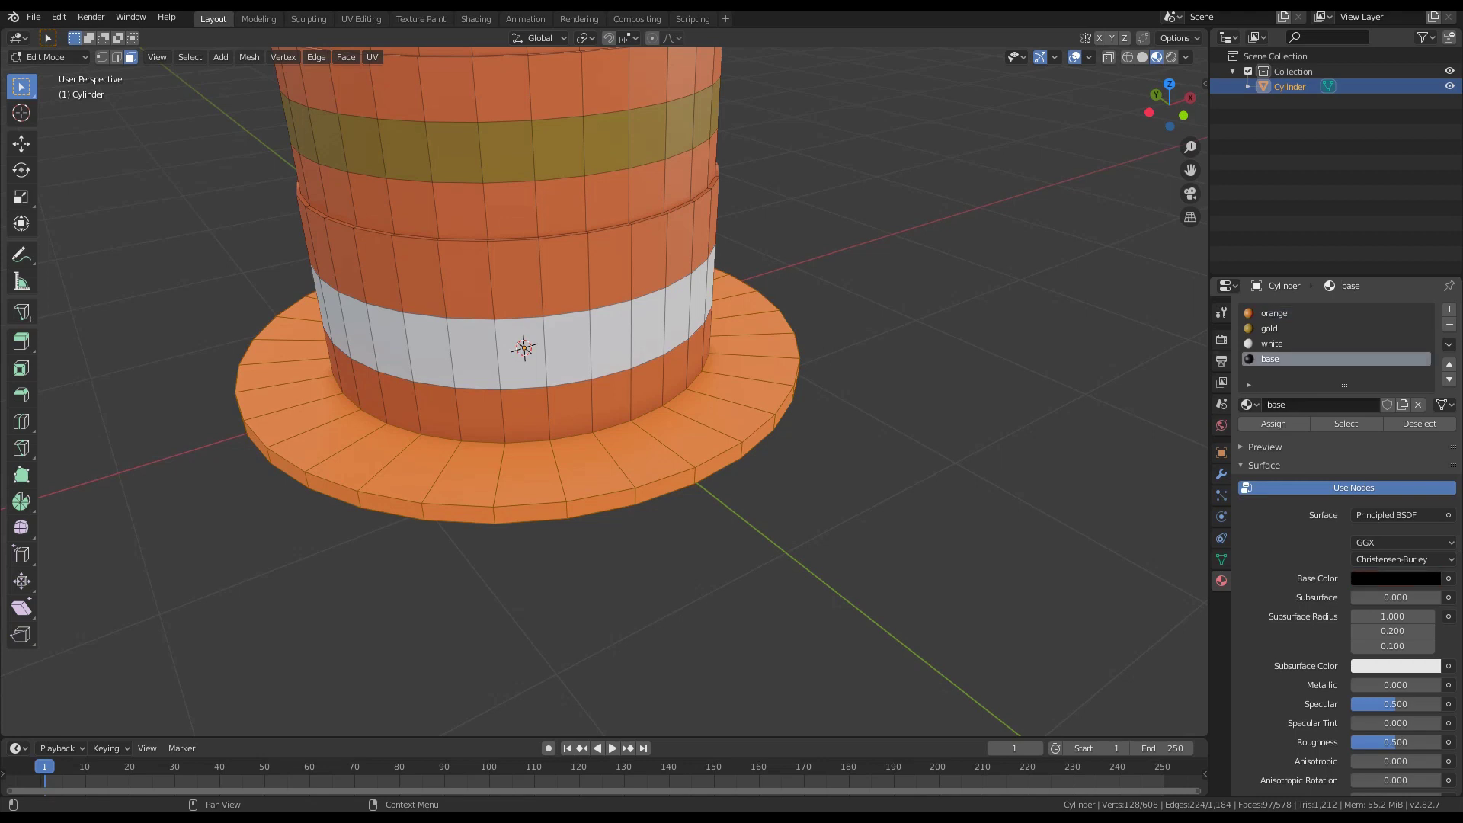
click(1274, 423)
key(Tab)
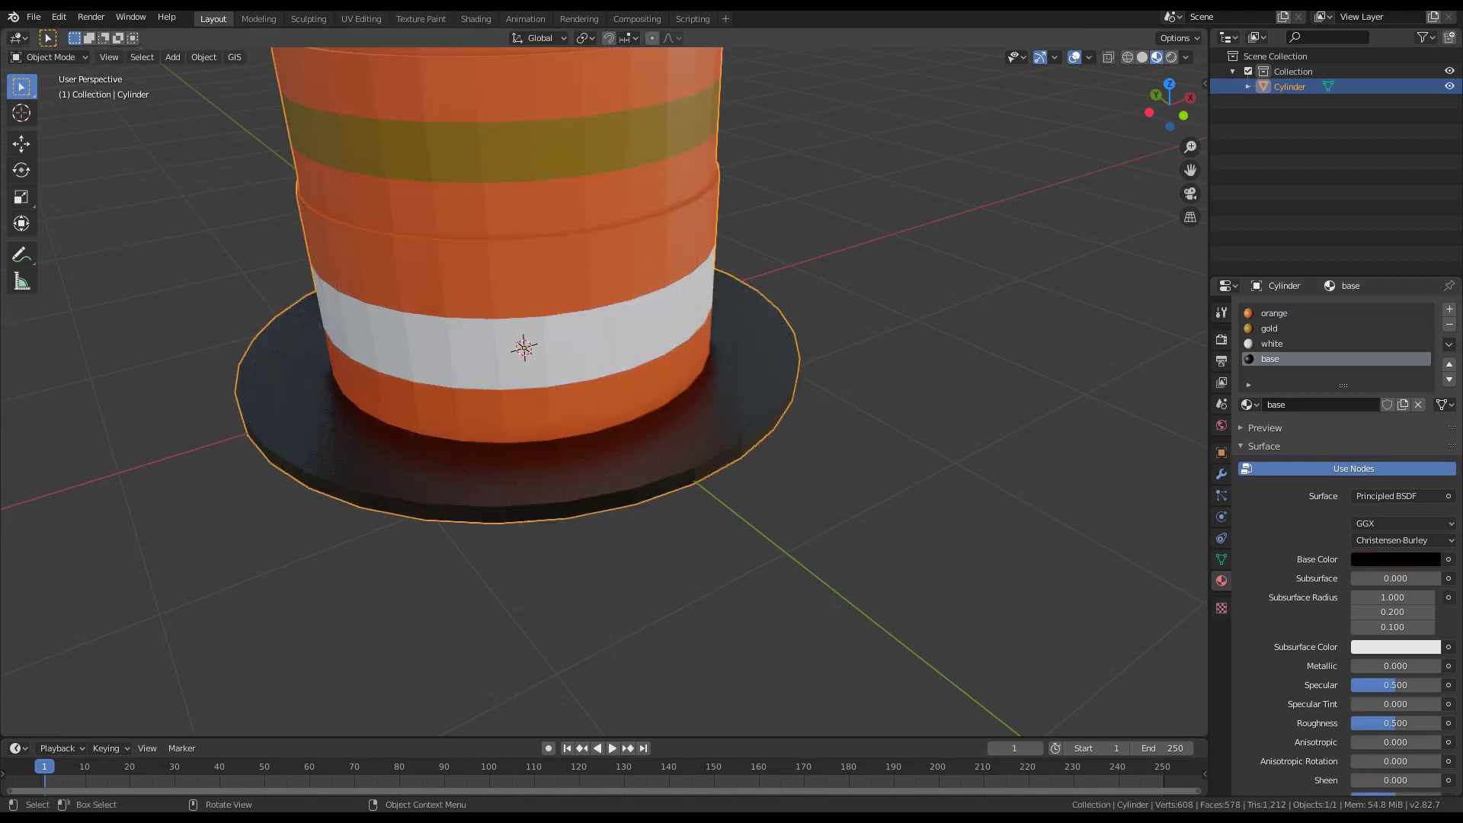
In Edit Mode, add 15 evenly spaced concentric loop cuts across the black flange's top without sliding them
scroll(564, 381, down, 3)
middle_drag(563, 381, 530, 366)
scroll(500, 336, down, 3)
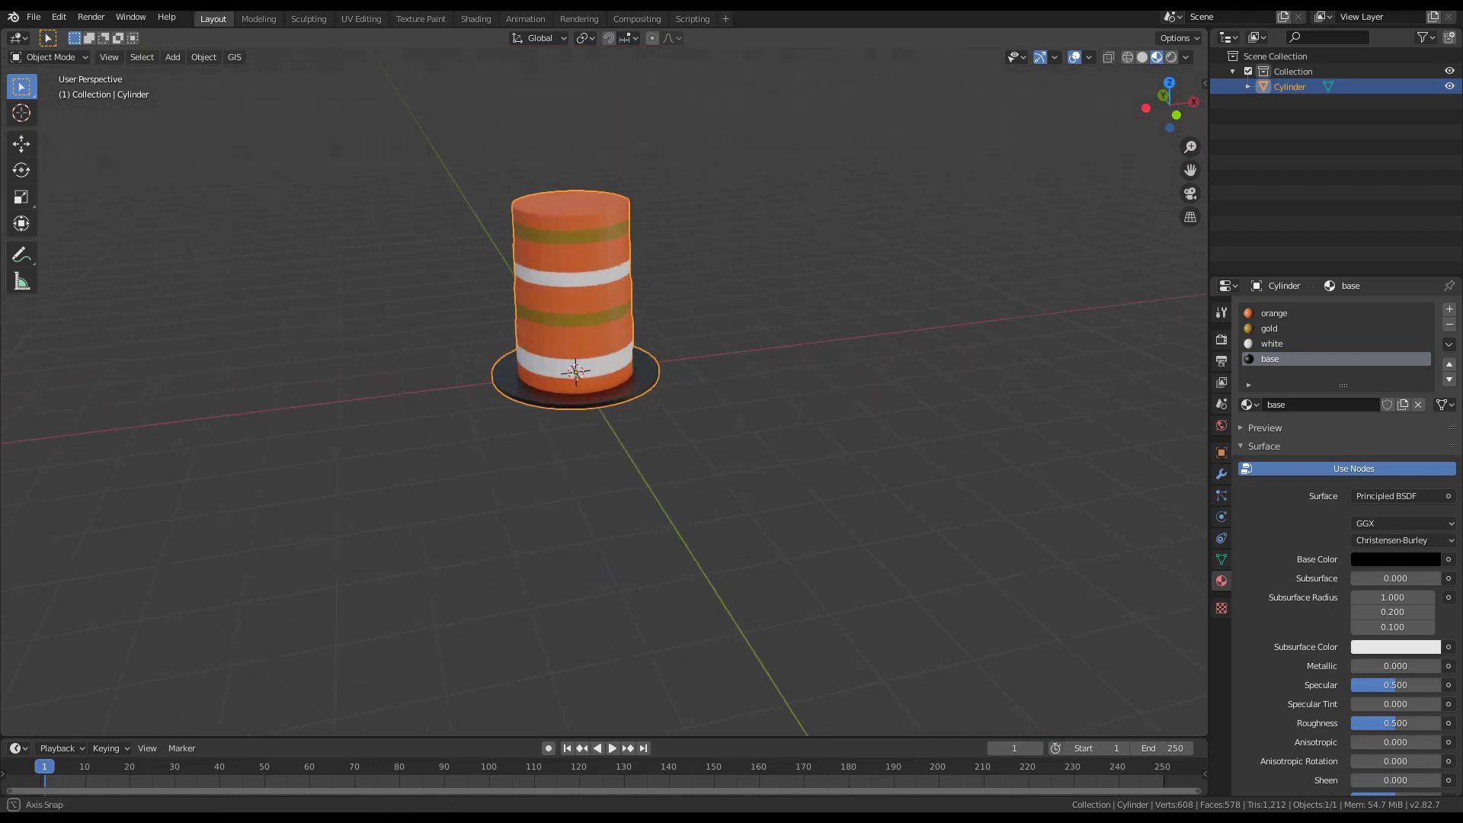
scroll(528, 312, up, 8)
key(Tab)
scroll(528, 313, up, 1)
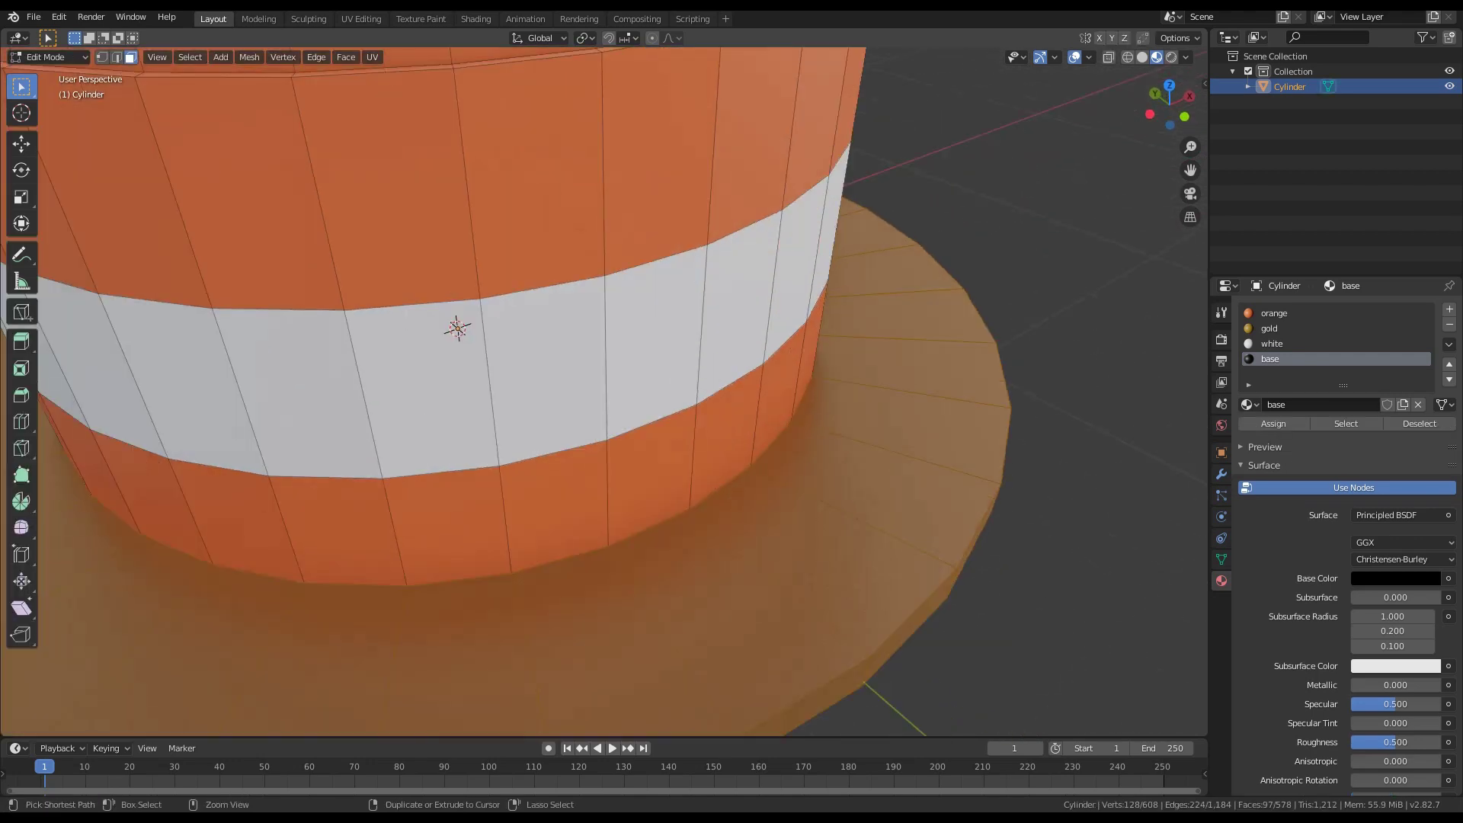
key(ctrl+r)
scroll(488, 427, up, 7)
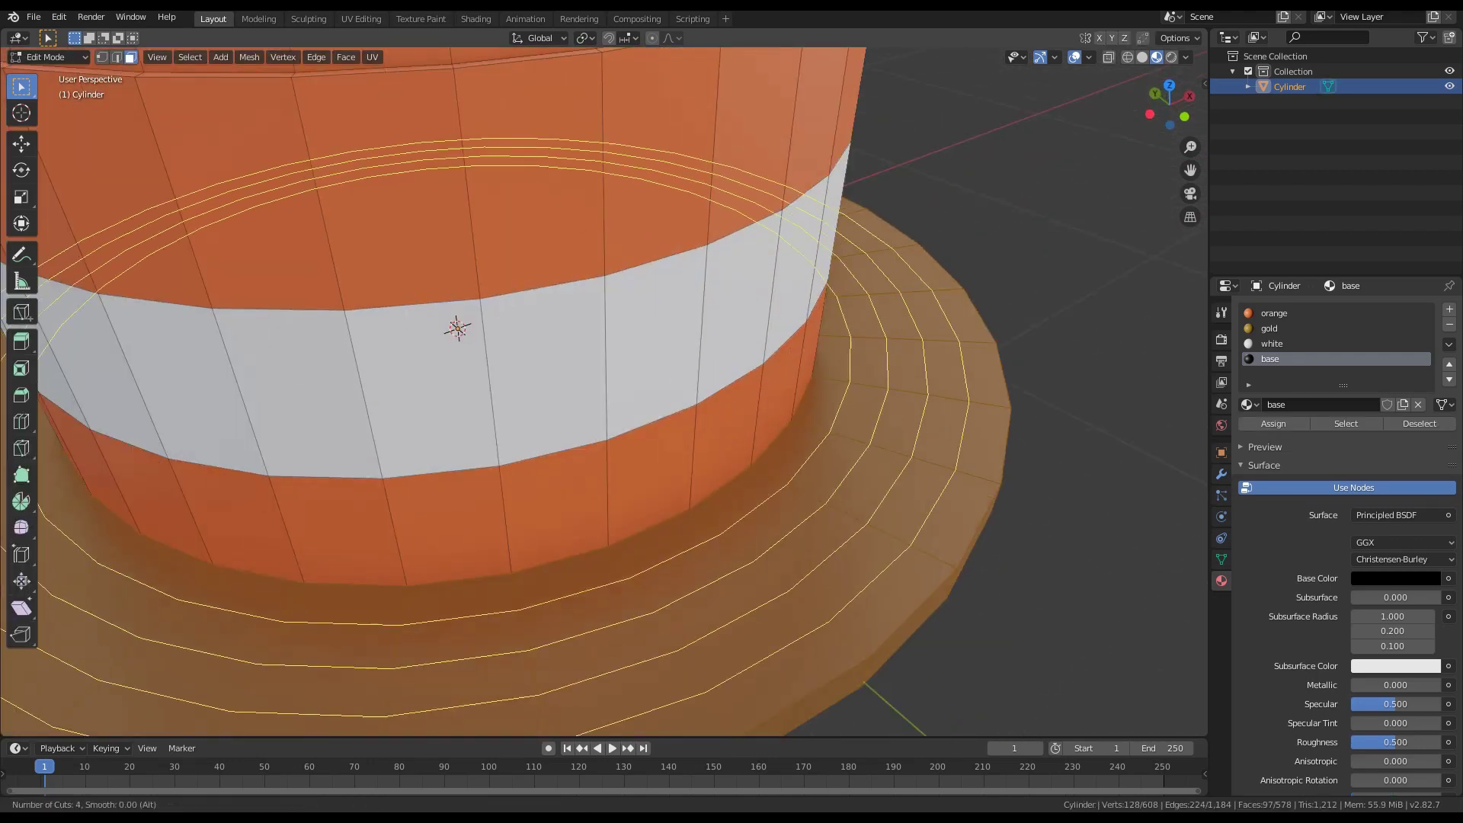
scroll(457, 328, up, 1)
scroll(457, 328, up, 3)
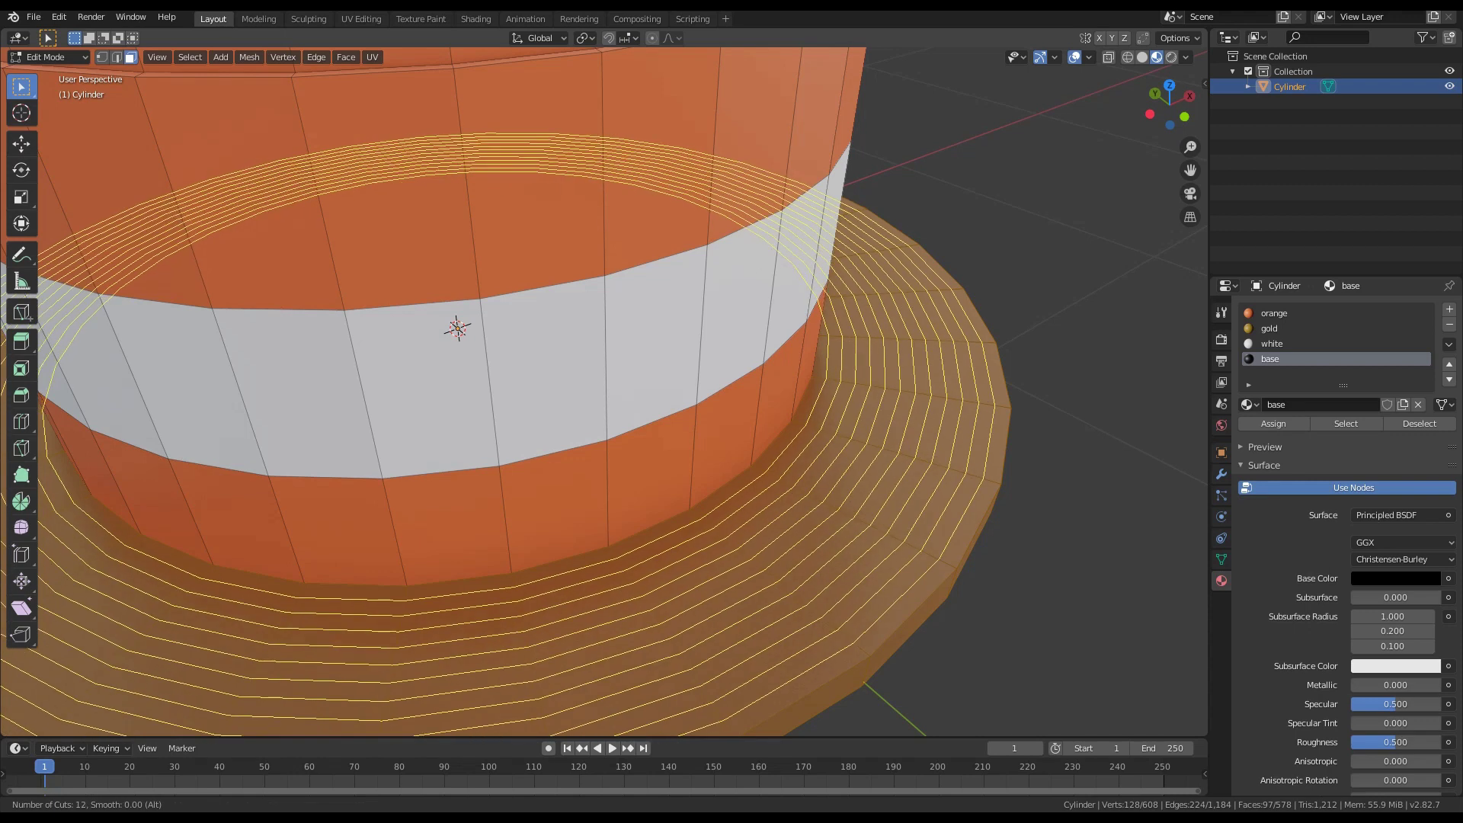
scroll(457, 329, up, 1)
scroll(458, 328, up, 2)
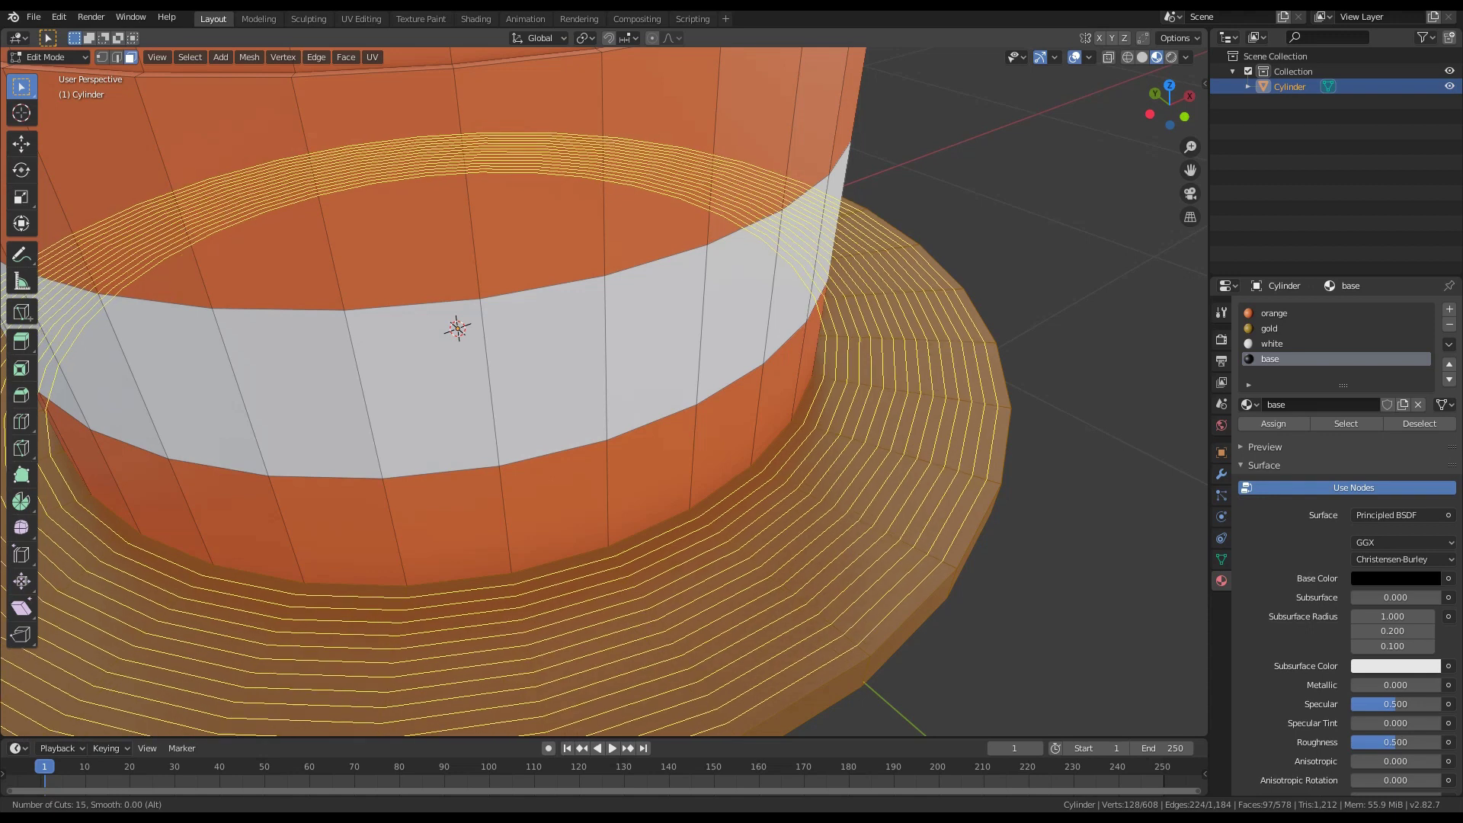
click(813, 510)
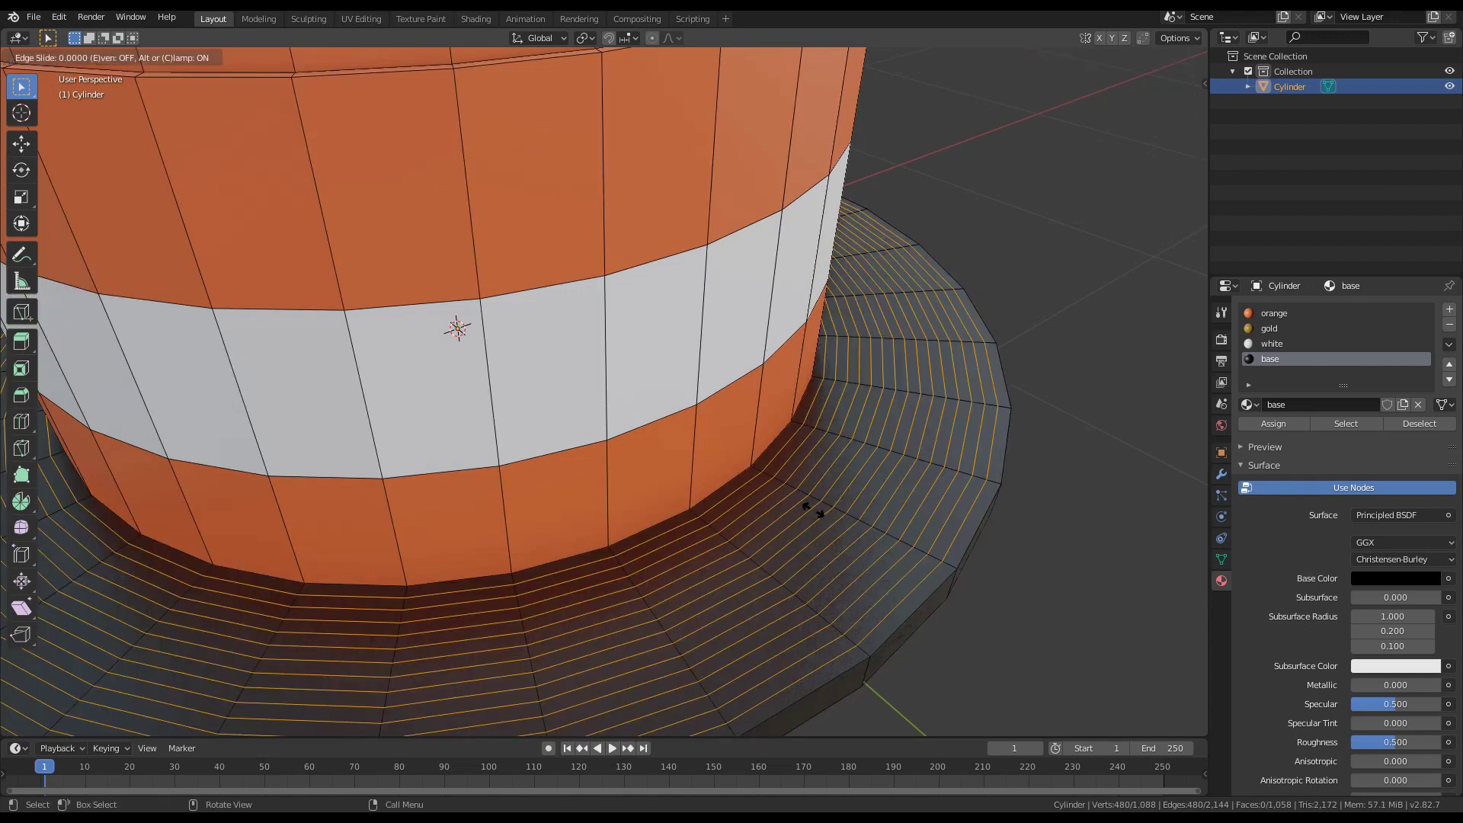
right_click(812, 509)
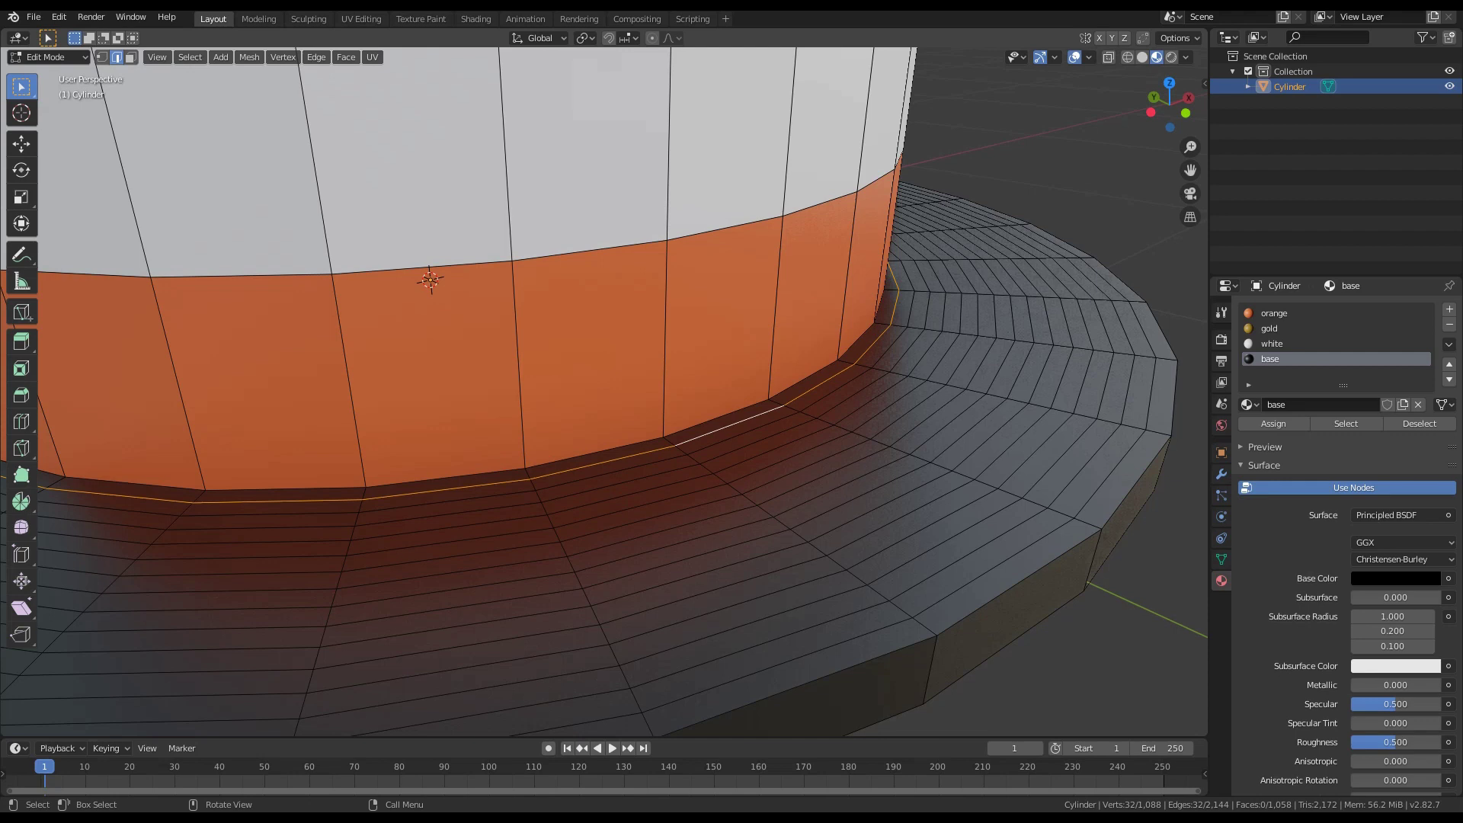
Select every other edge loop on the flange's top, from the innermost cut outward, and lower them slightly along the Z axis
alt+shift+click(756, 442)
alt+shift+click(788, 459)
alt+shift+click(823, 477)
alt+shift+click(860, 496)
alt+shift+click(901, 518)
alt+shift+click(945, 541)
alt+shift+click(991, 568)
key(g)
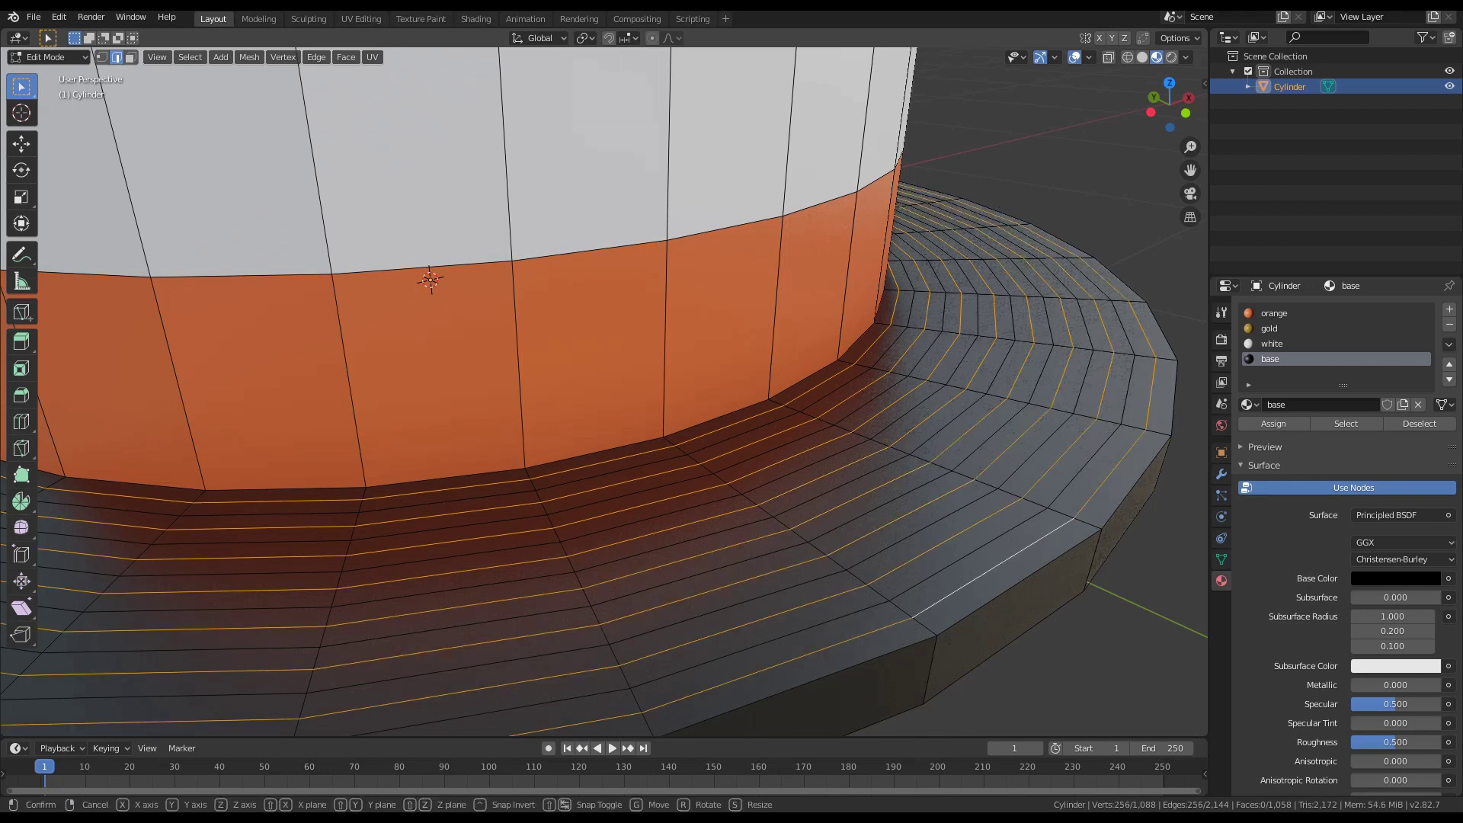
key(z)
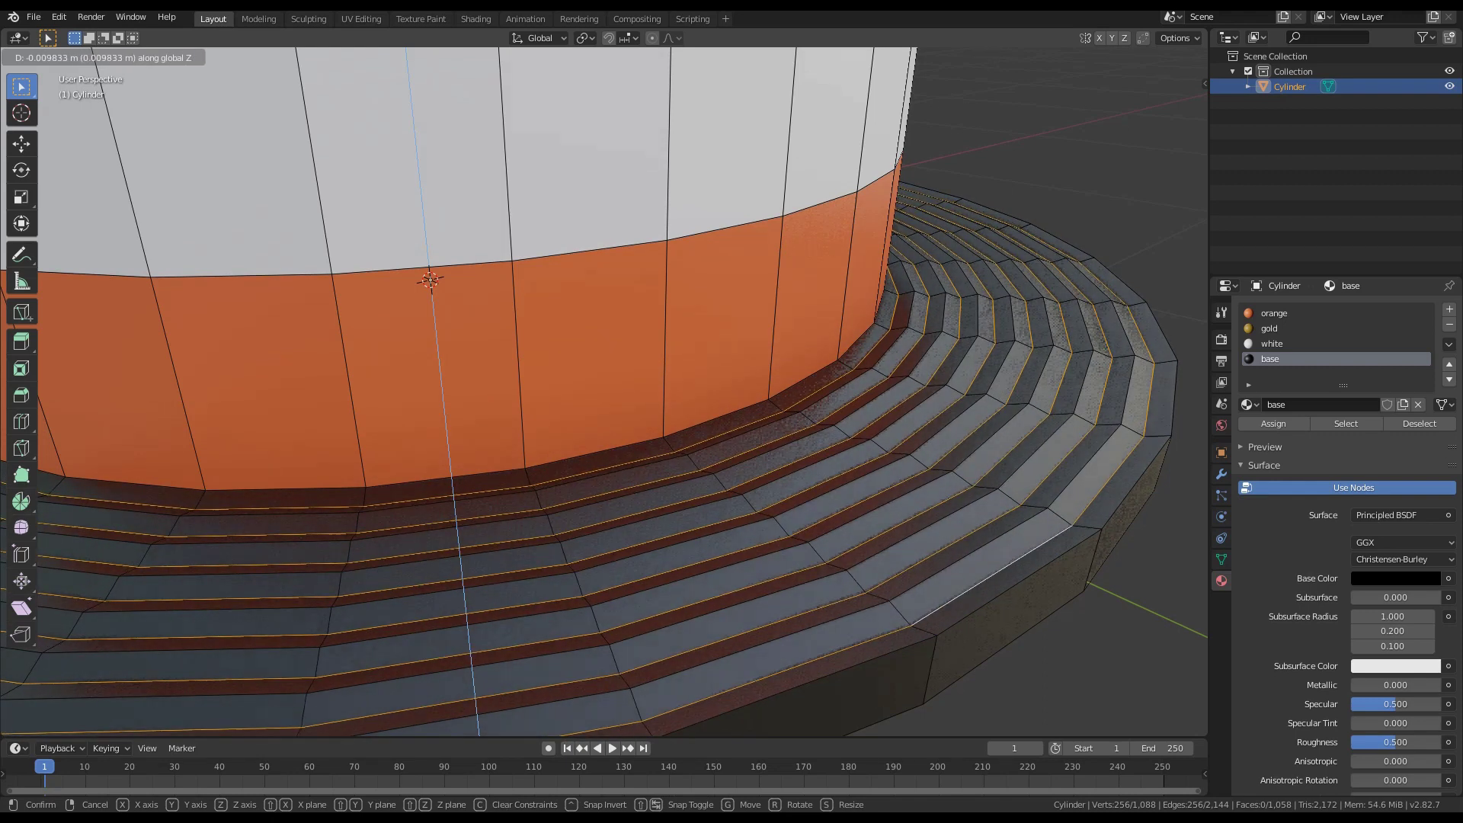
key(Return)
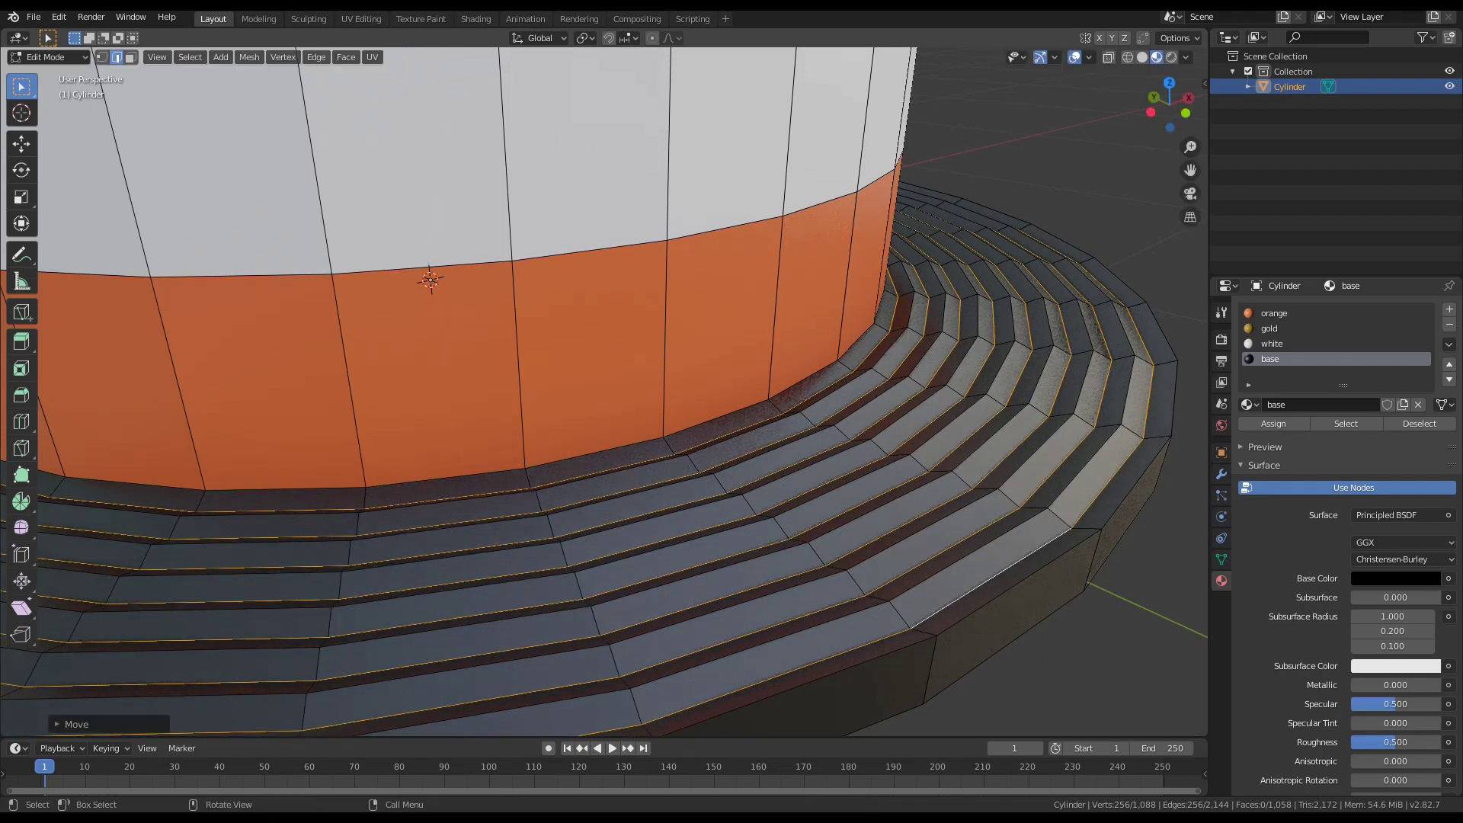
Bevel the lowered edge loops about 0.012 m wide with 2 segments and return to Object Mode
key(ctrl+b)
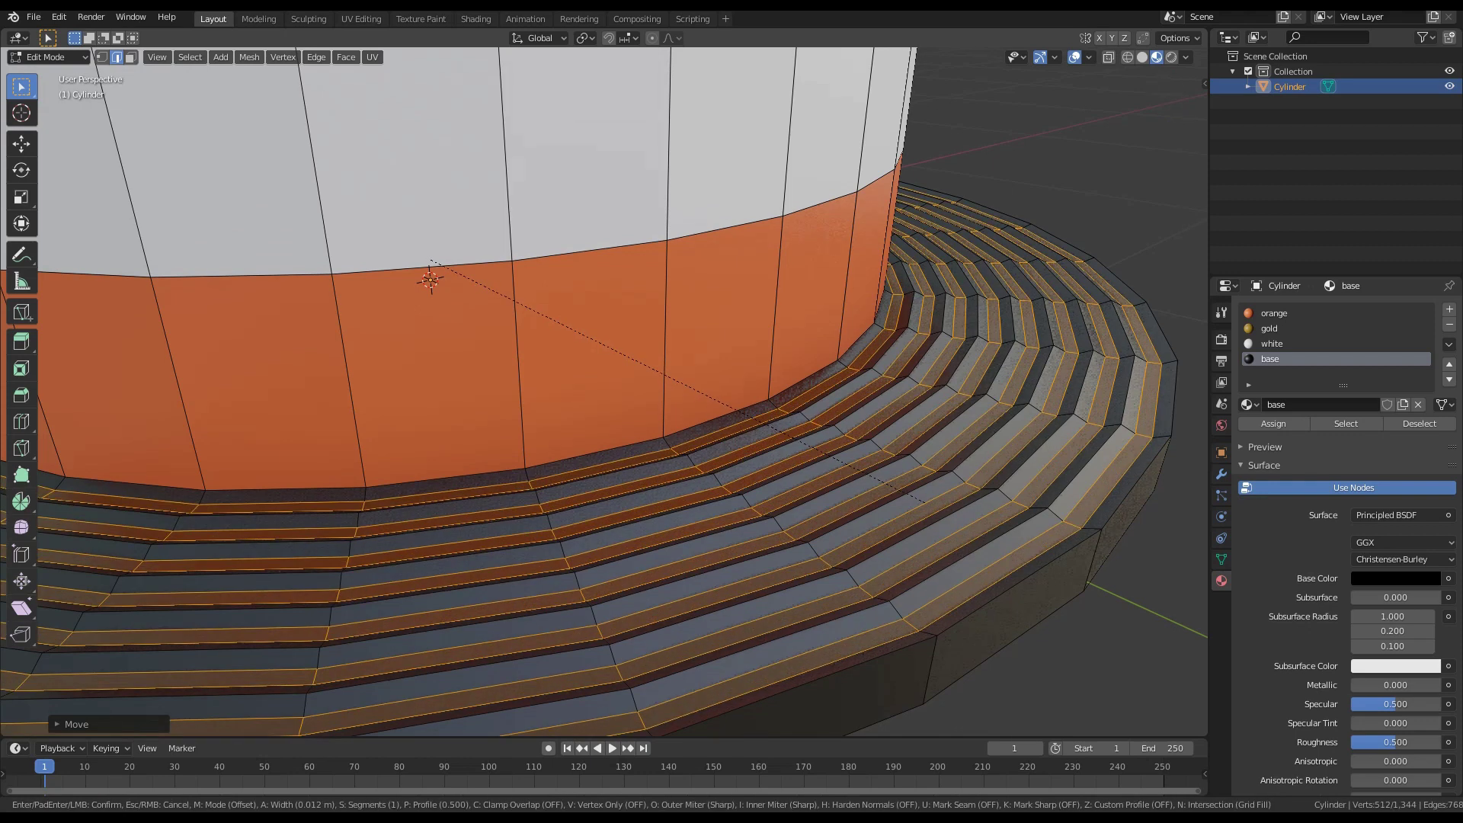
scroll(922, 499, up, 1)
click(922, 499)
key(Tab)
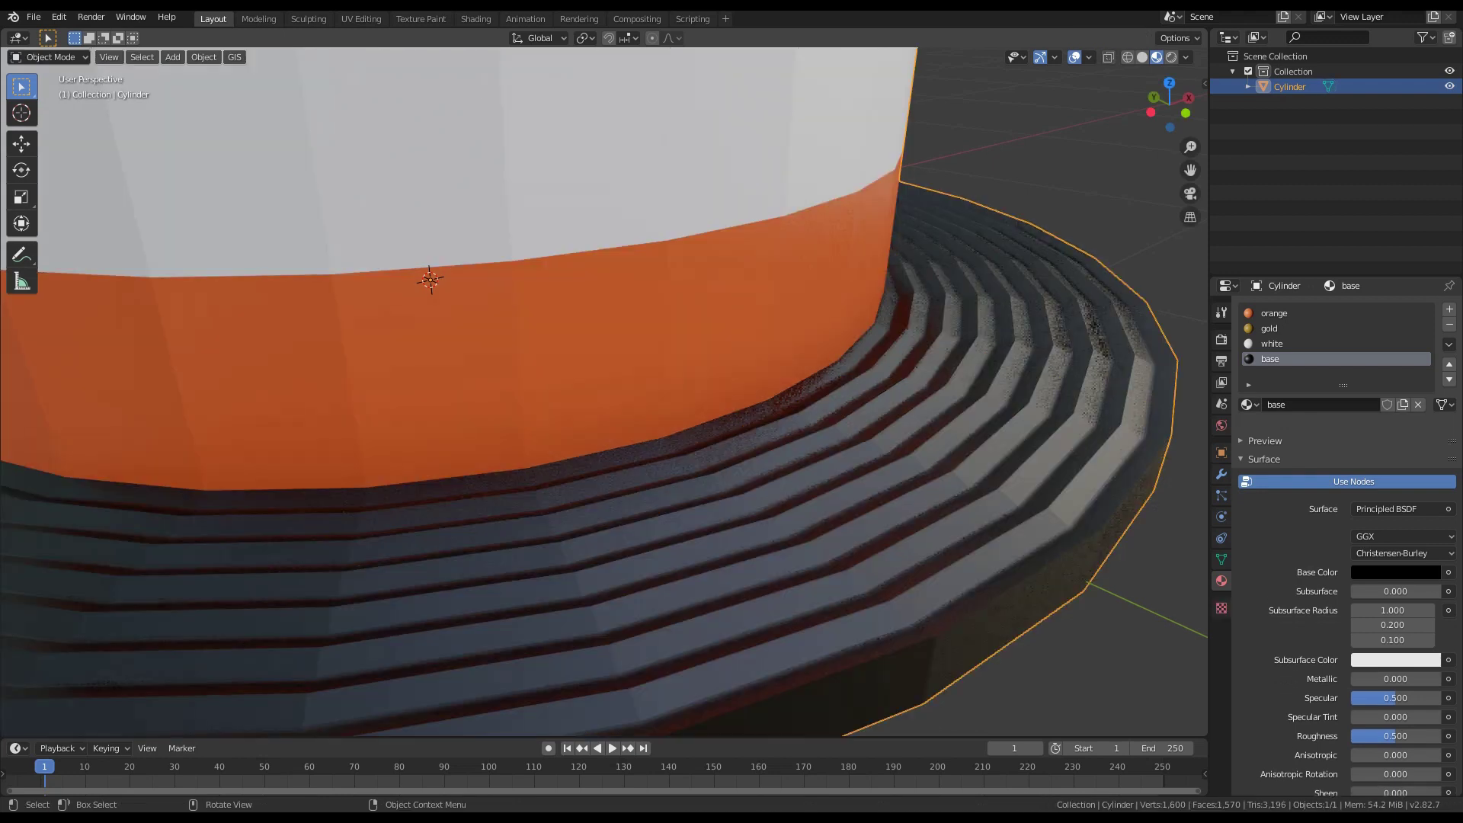
In Edit Mode, bevel the barrel's top rim about 0.18 m wide with 3 segments, and return to Object Mode
scroll(922, 499, down, 4)
scroll(922, 499, down, 1)
middle_drag(922, 499, 902, 693)
scroll(851, 512, down, 5)
scroll(902, 693, up, 2)
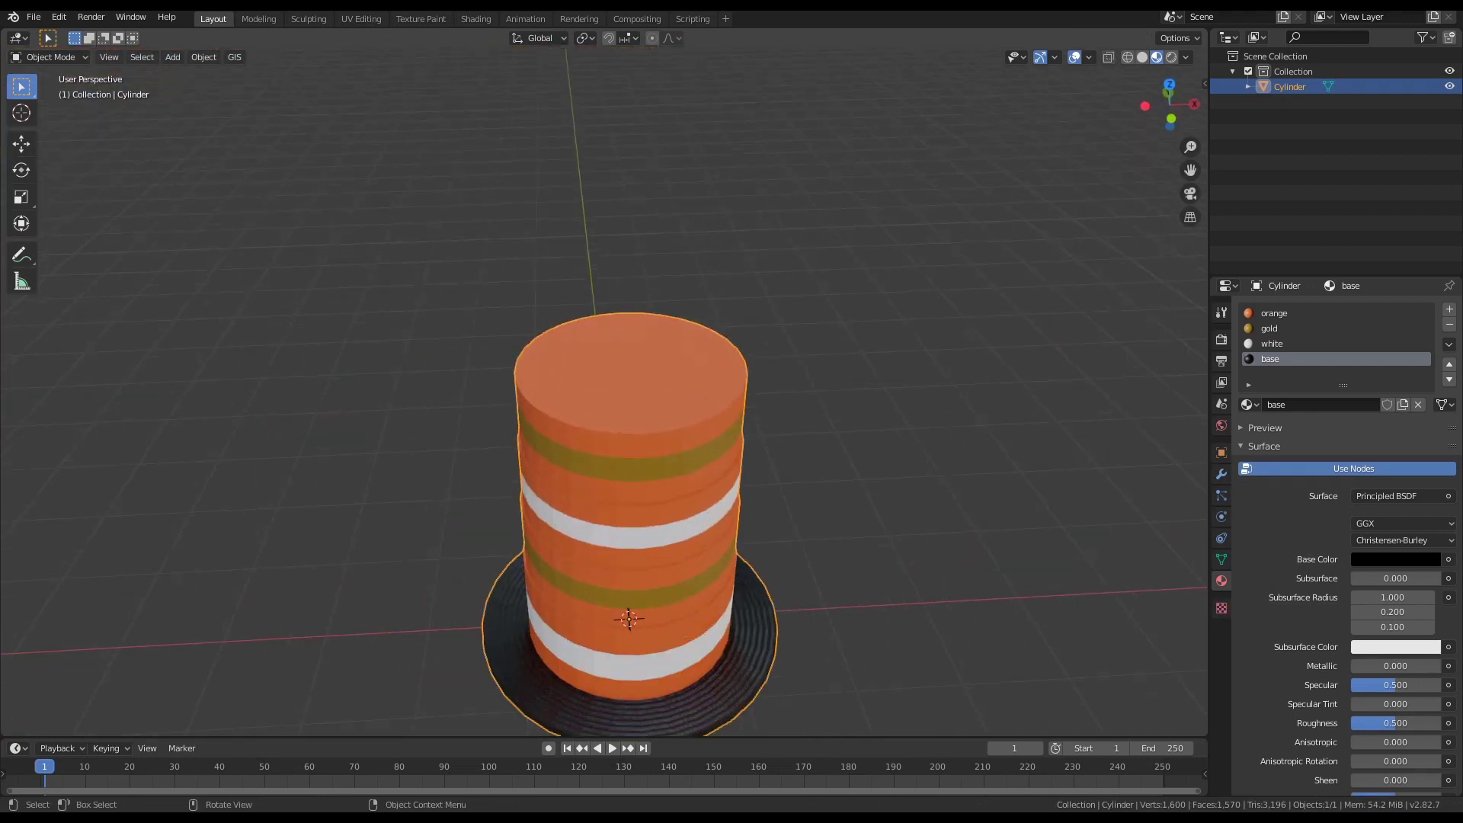
scroll(603, 390, up, 2)
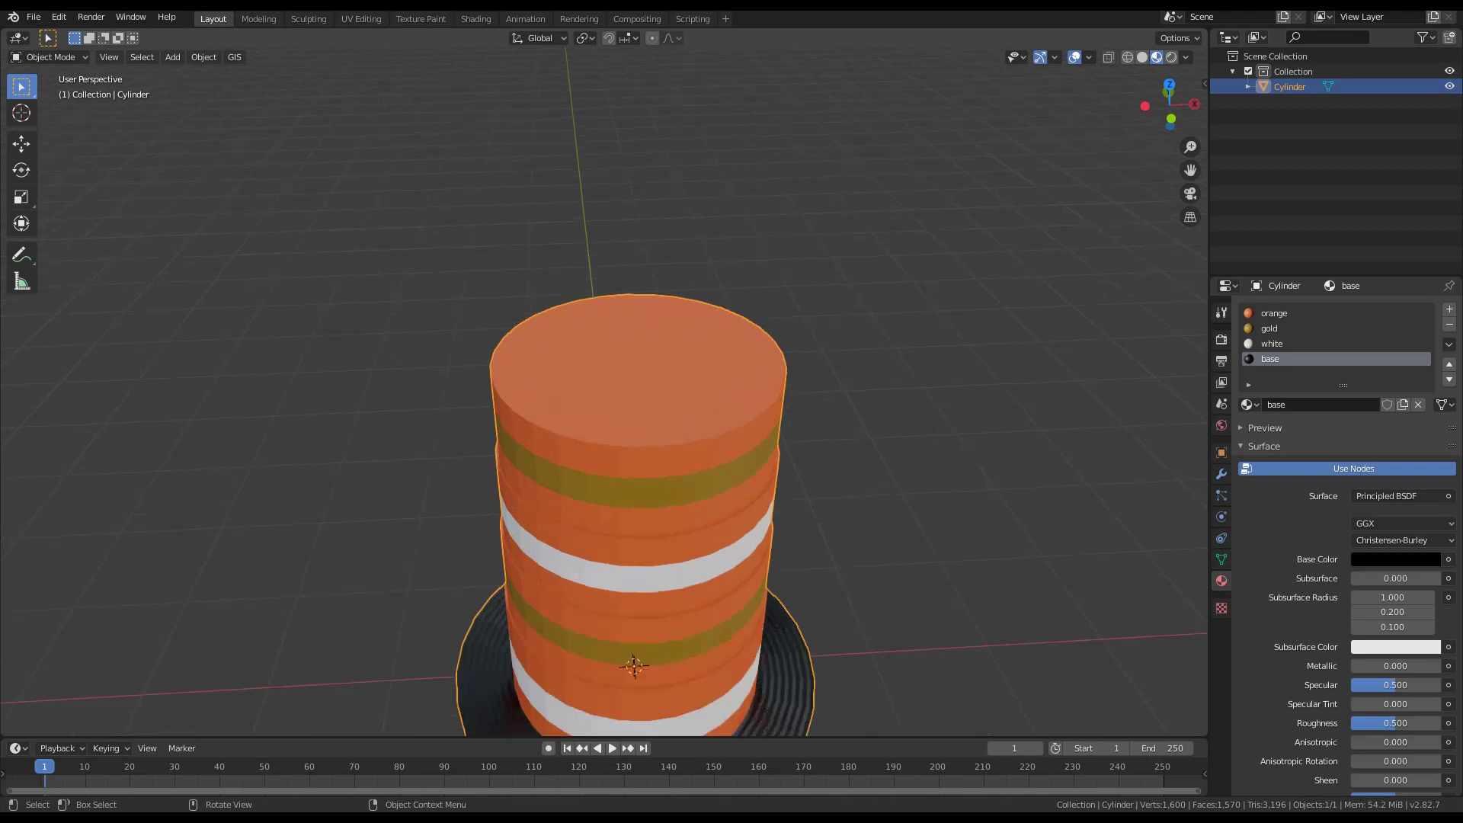
key(Tab)
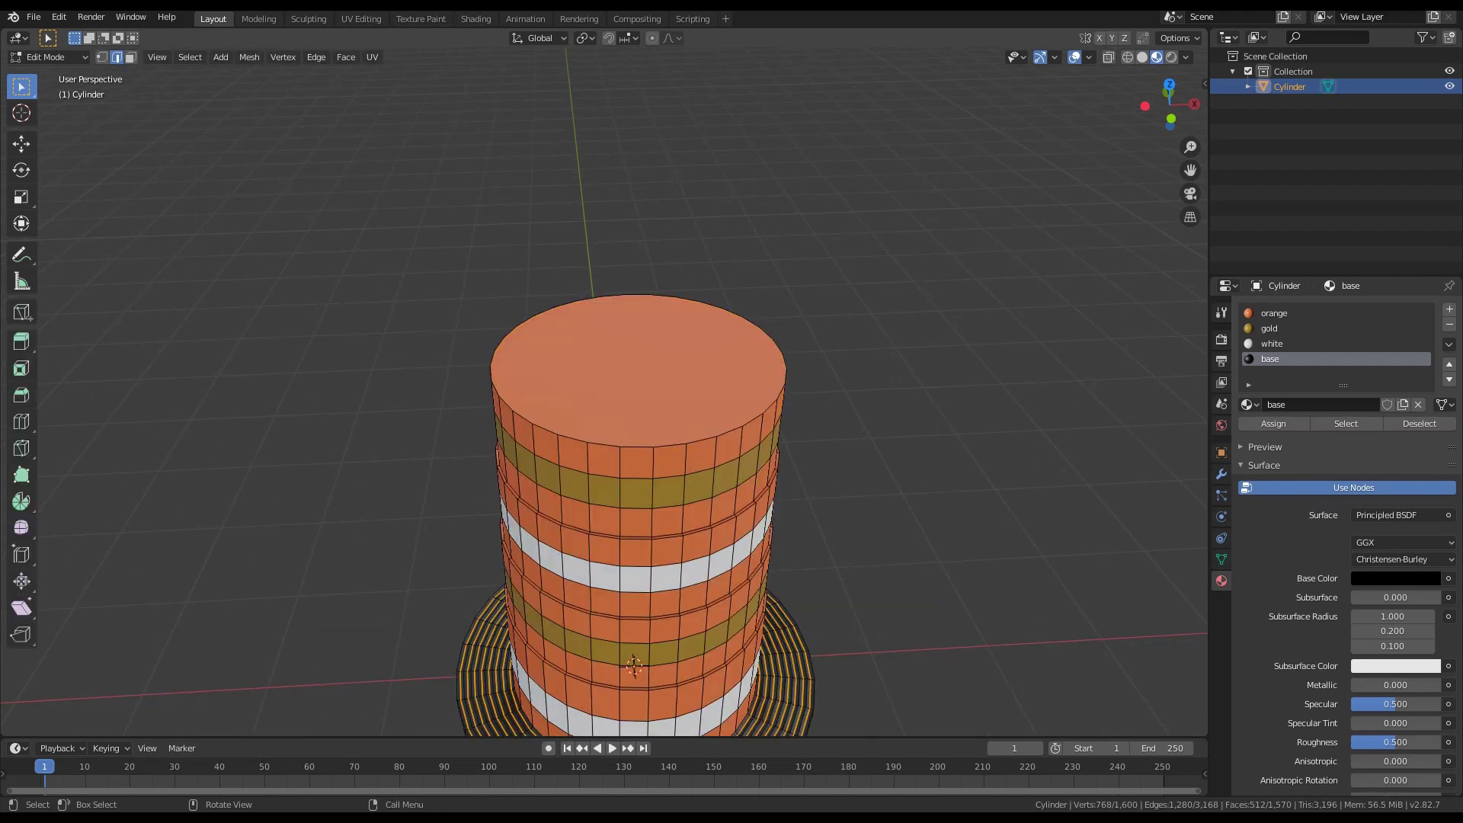
key(ctrl+b)
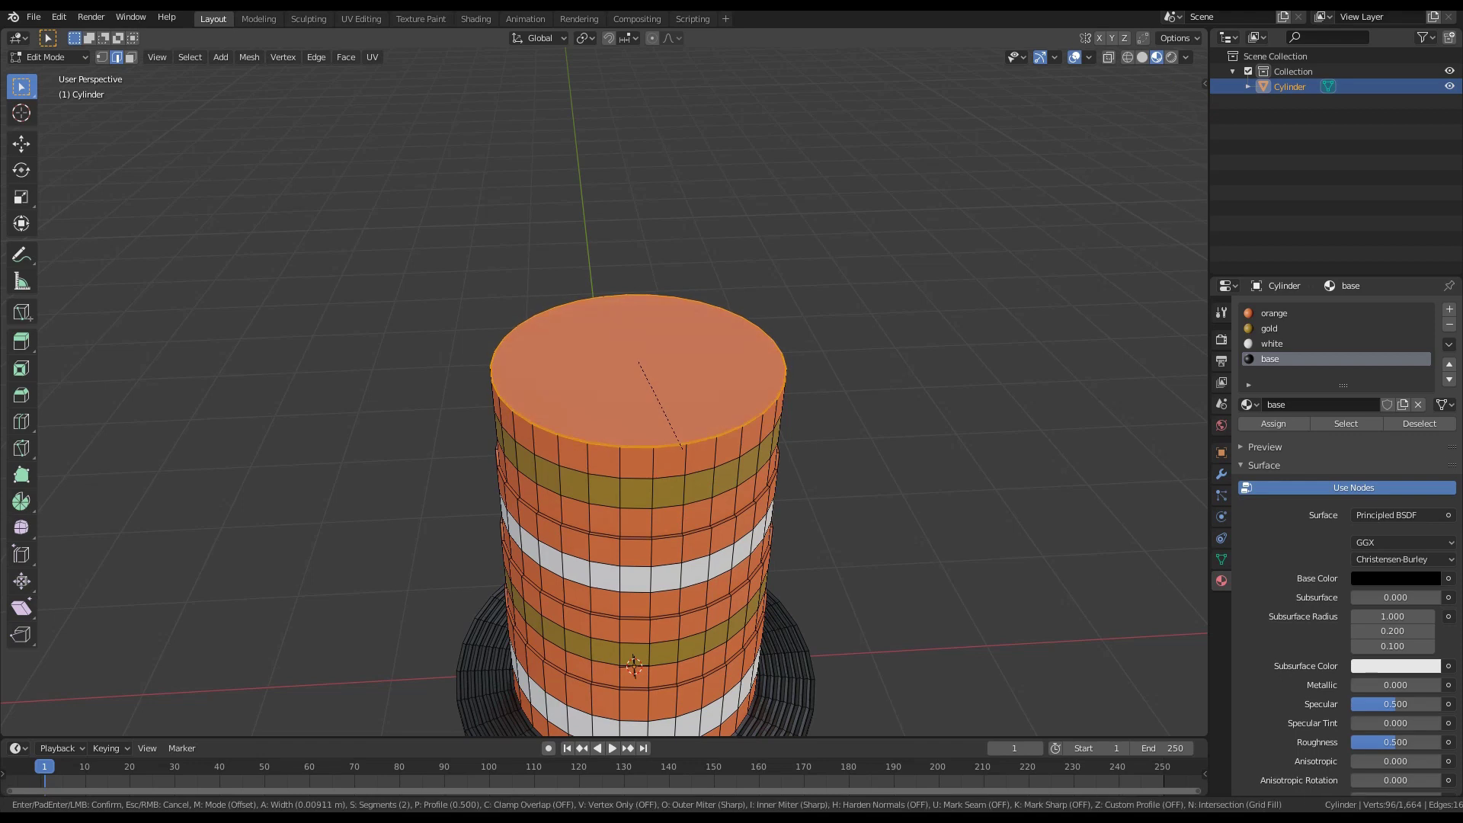
scroll(682, 469, up, 1)
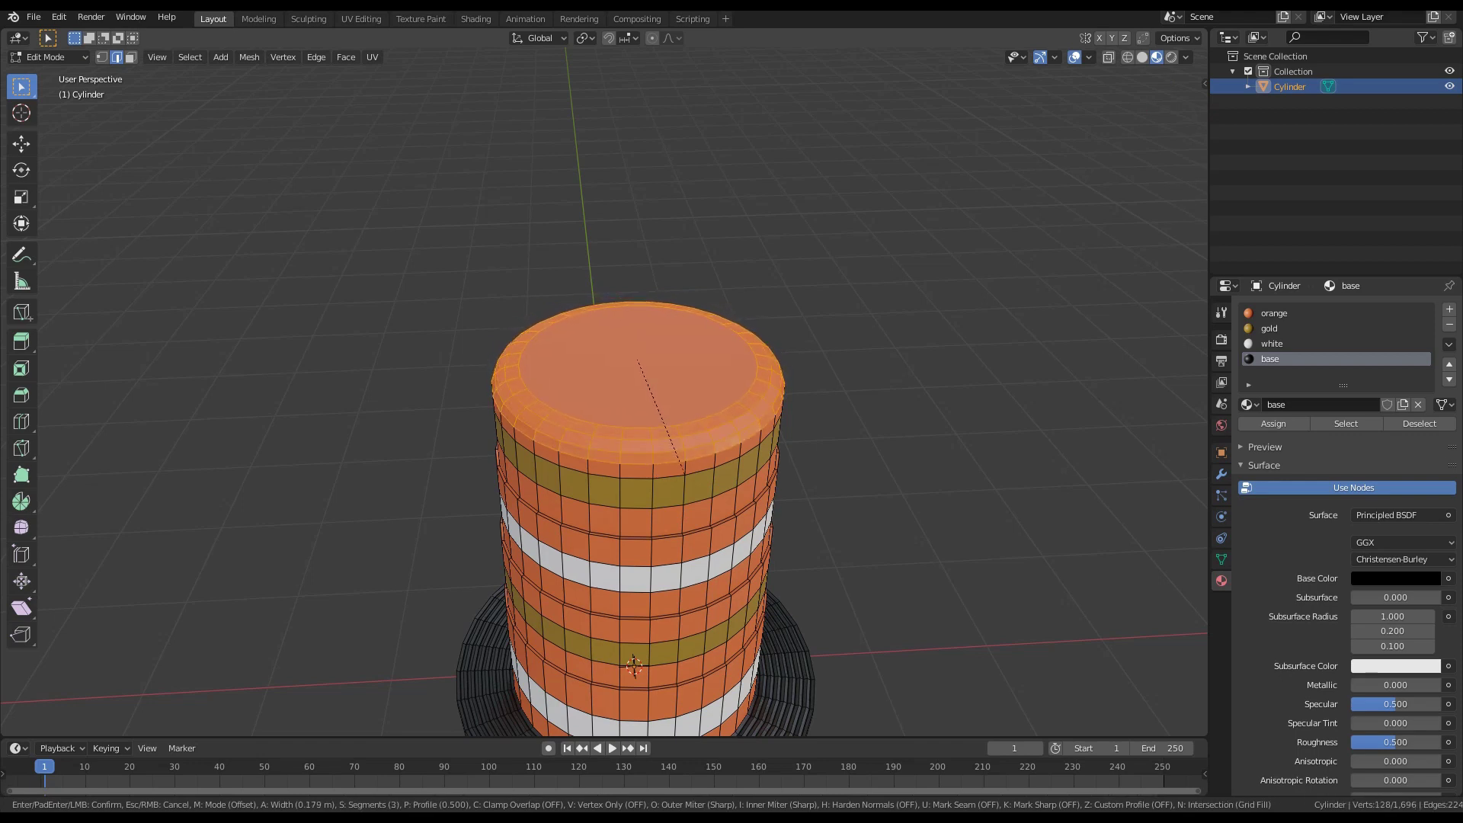
key(Return)
key(Tab)
middle_drag(630, 663, 628, 594)
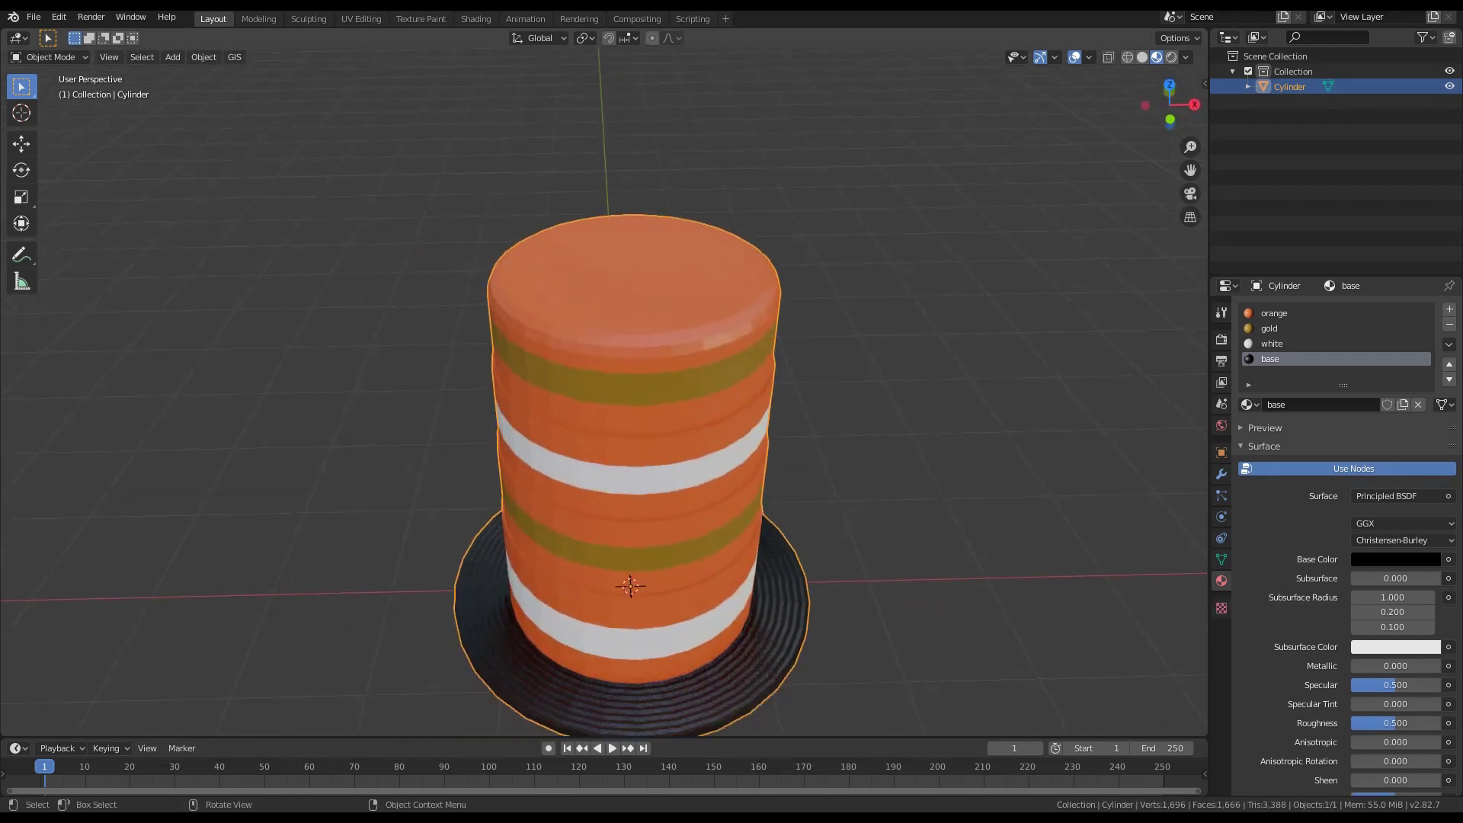
In front view, add a plane and rotate it 90 degrees around the X axis so it stands upright
key(KP_1)
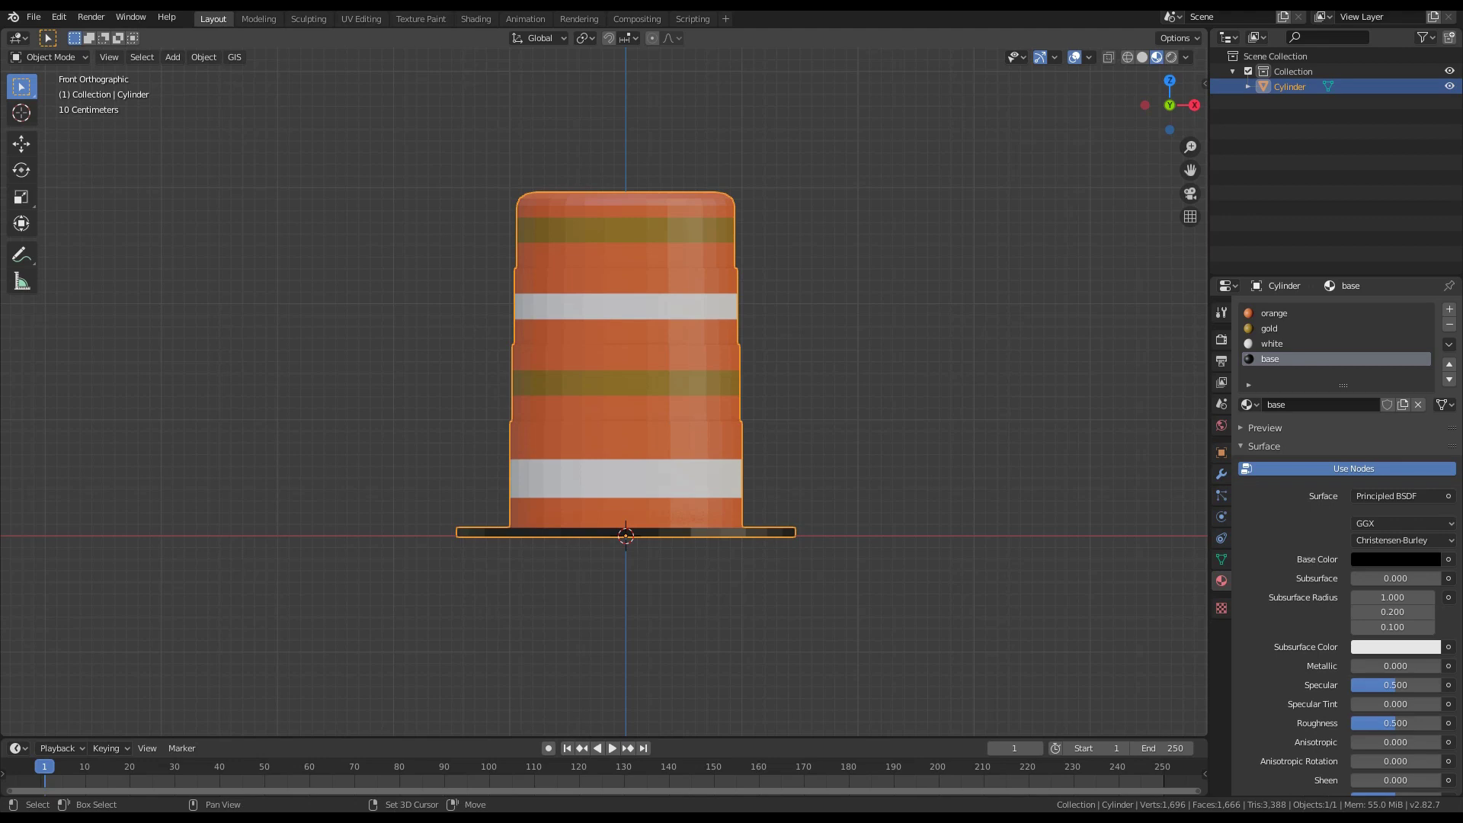
shift+middle_drag(629, 534, 630, 672)
scroll(603, 392, up, 1)
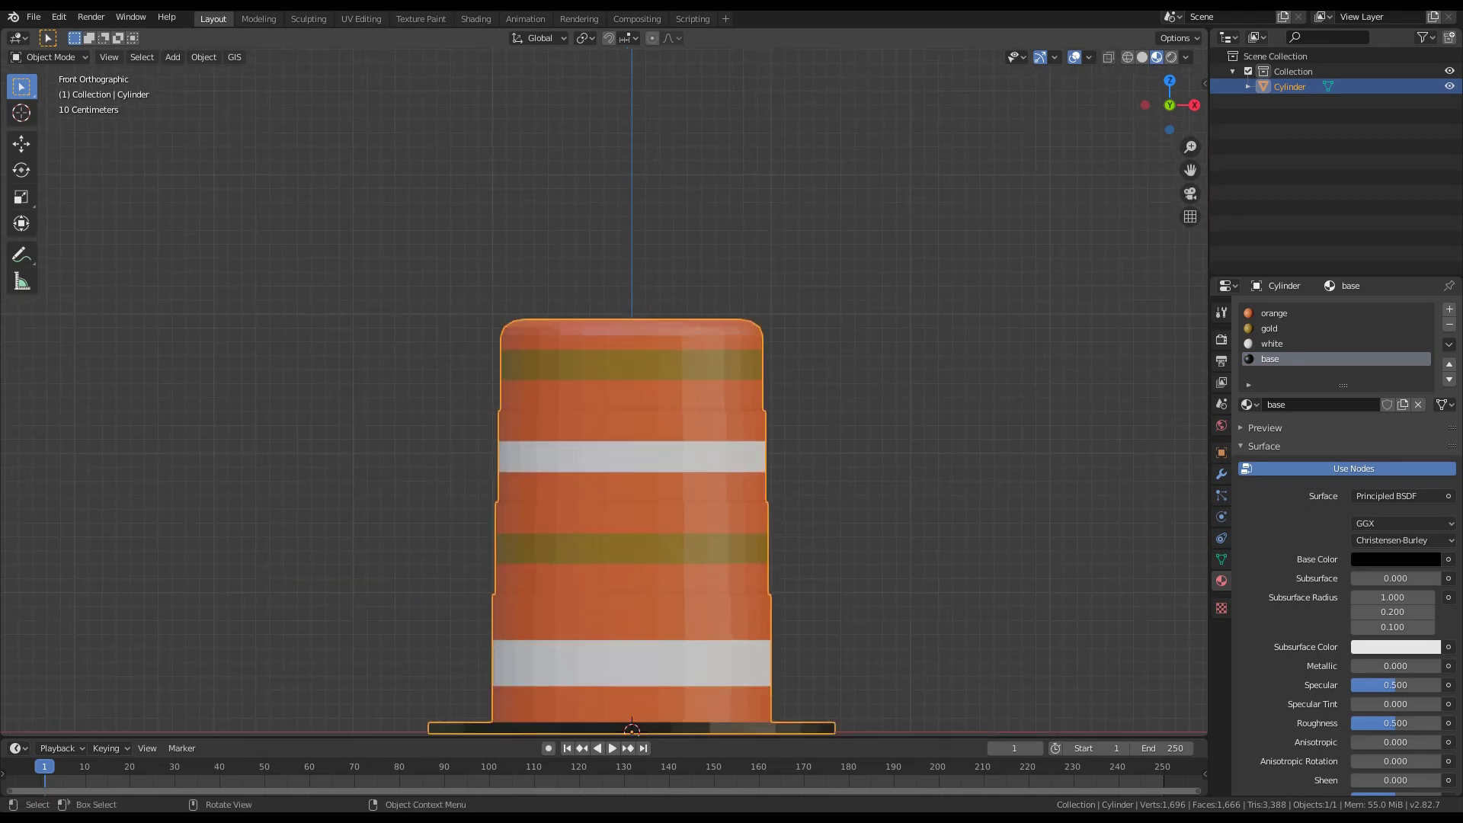
key(shift+a)
mouse_move(506, 297)
click(637, 297)
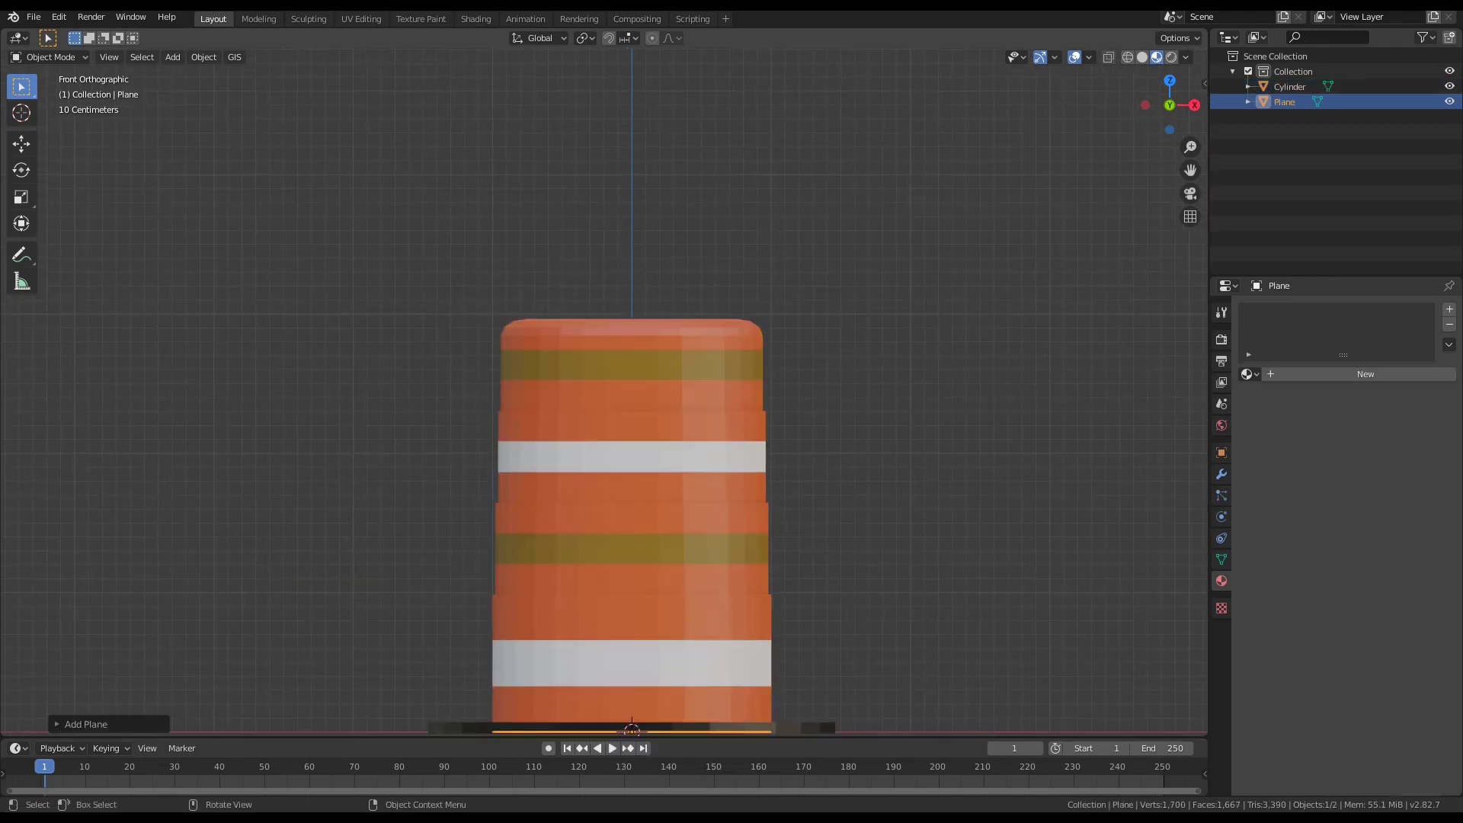
scroll(637, 297, down, 3)
key(r)
text(x90)
key(Return)
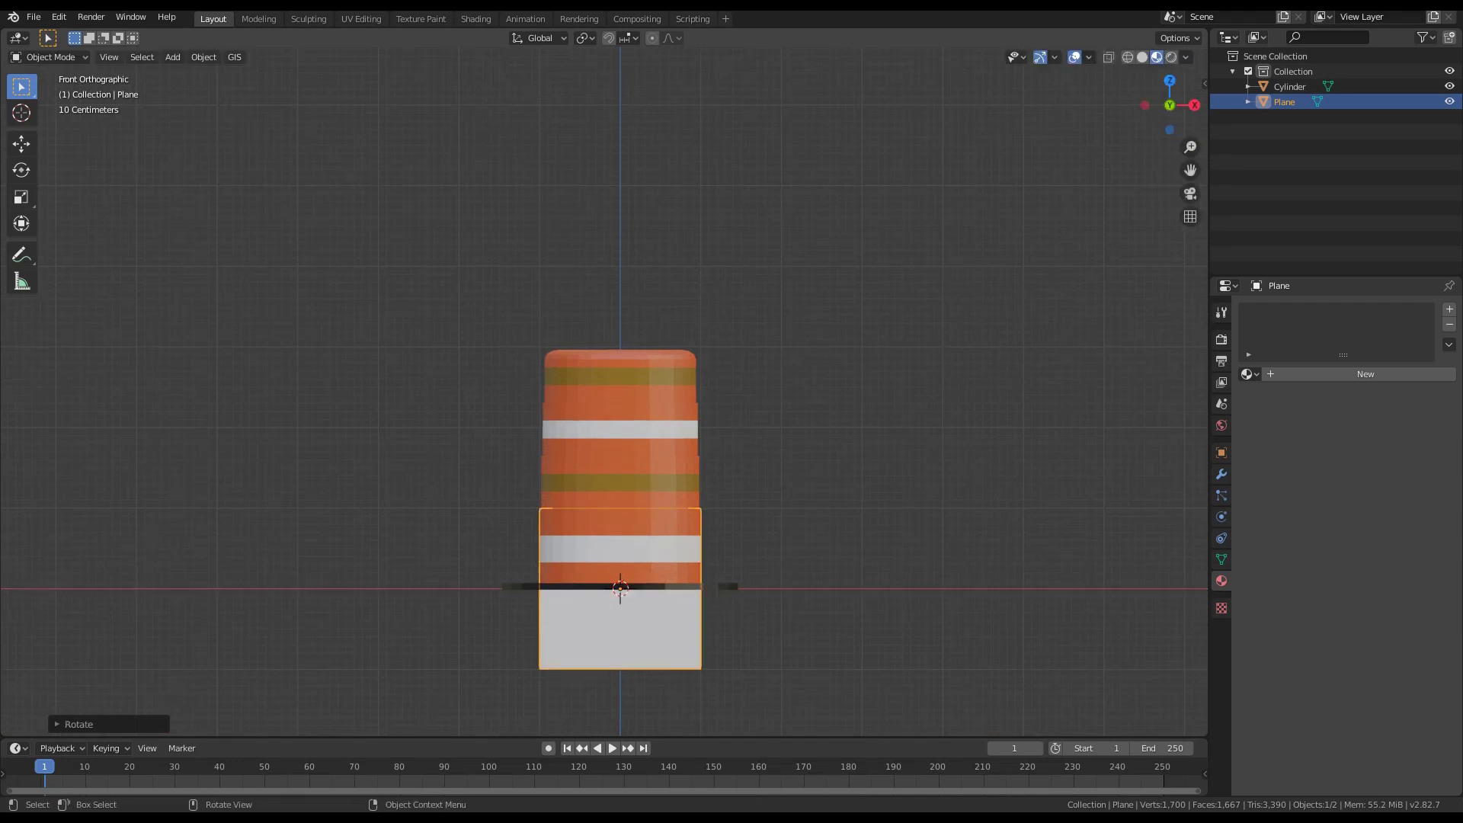
Raise the plane along Z until its lower edge meets the barrel's top, and narrow it along X to slightly over half its width
key(g)
key(z)
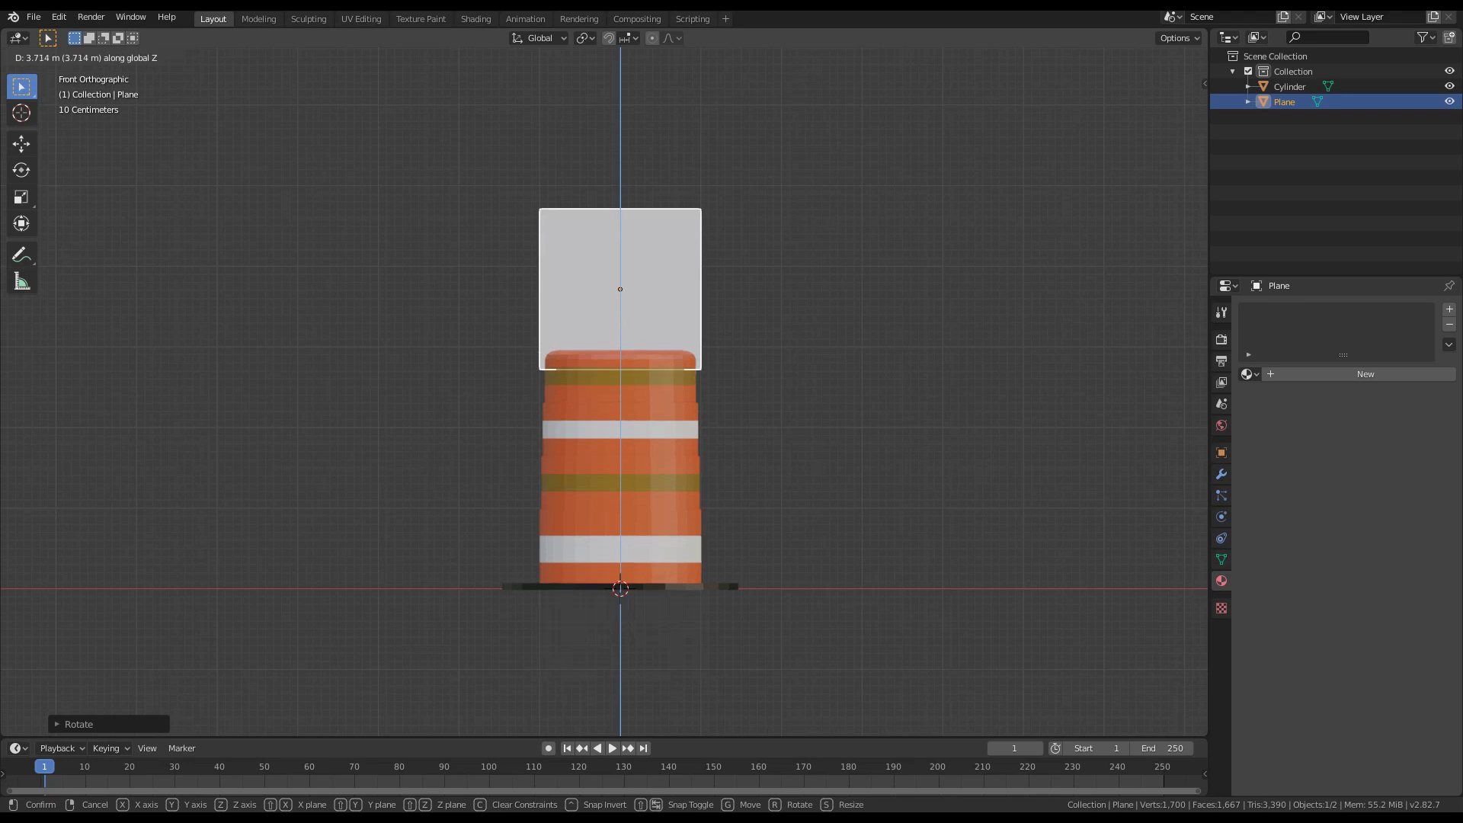
click(609, 343)
scroll(609, 343, up, 4)
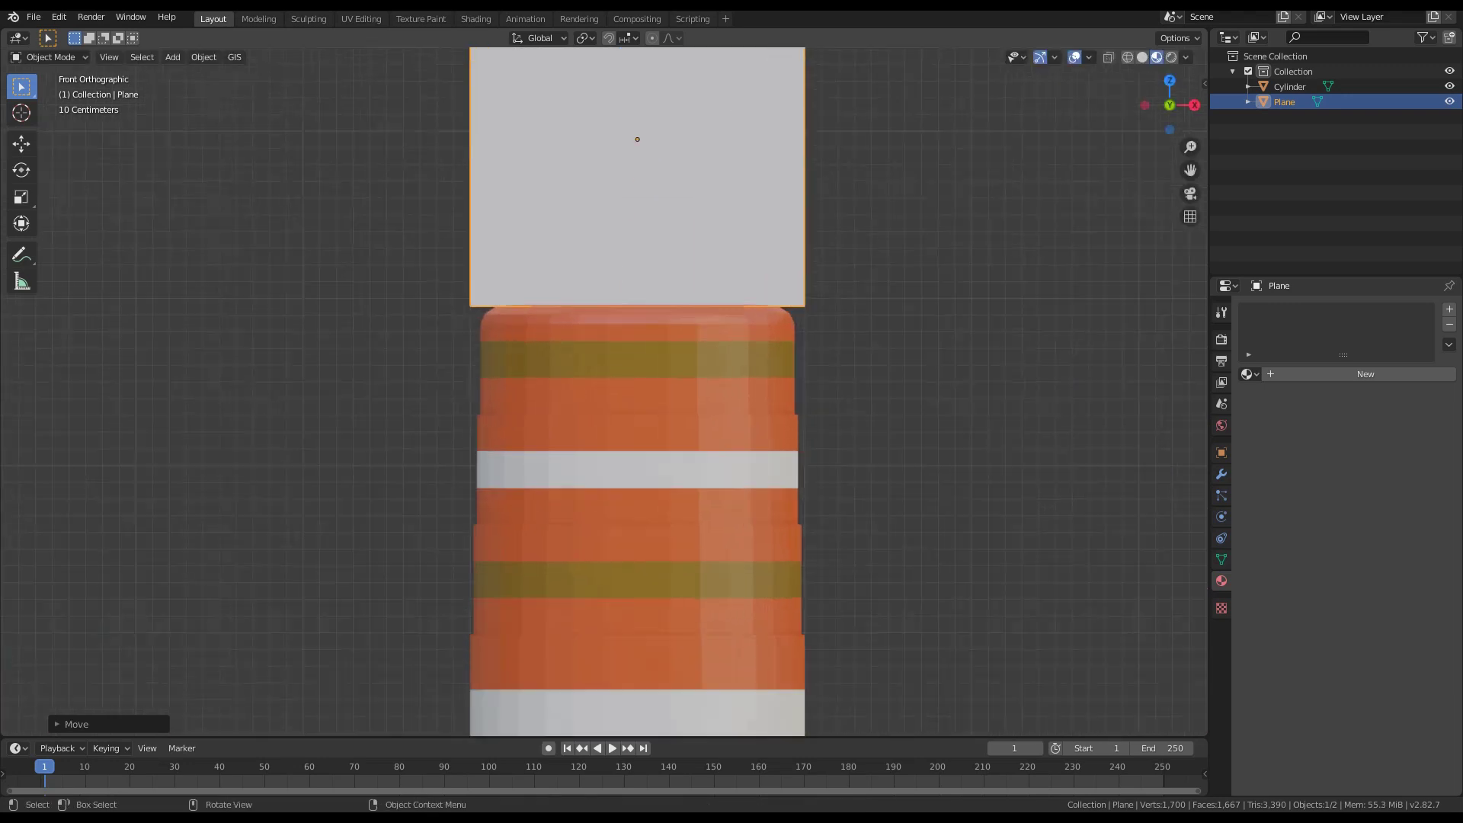
shift+middle_drag(609, 343, 617, 409)
key(s)
key(x)
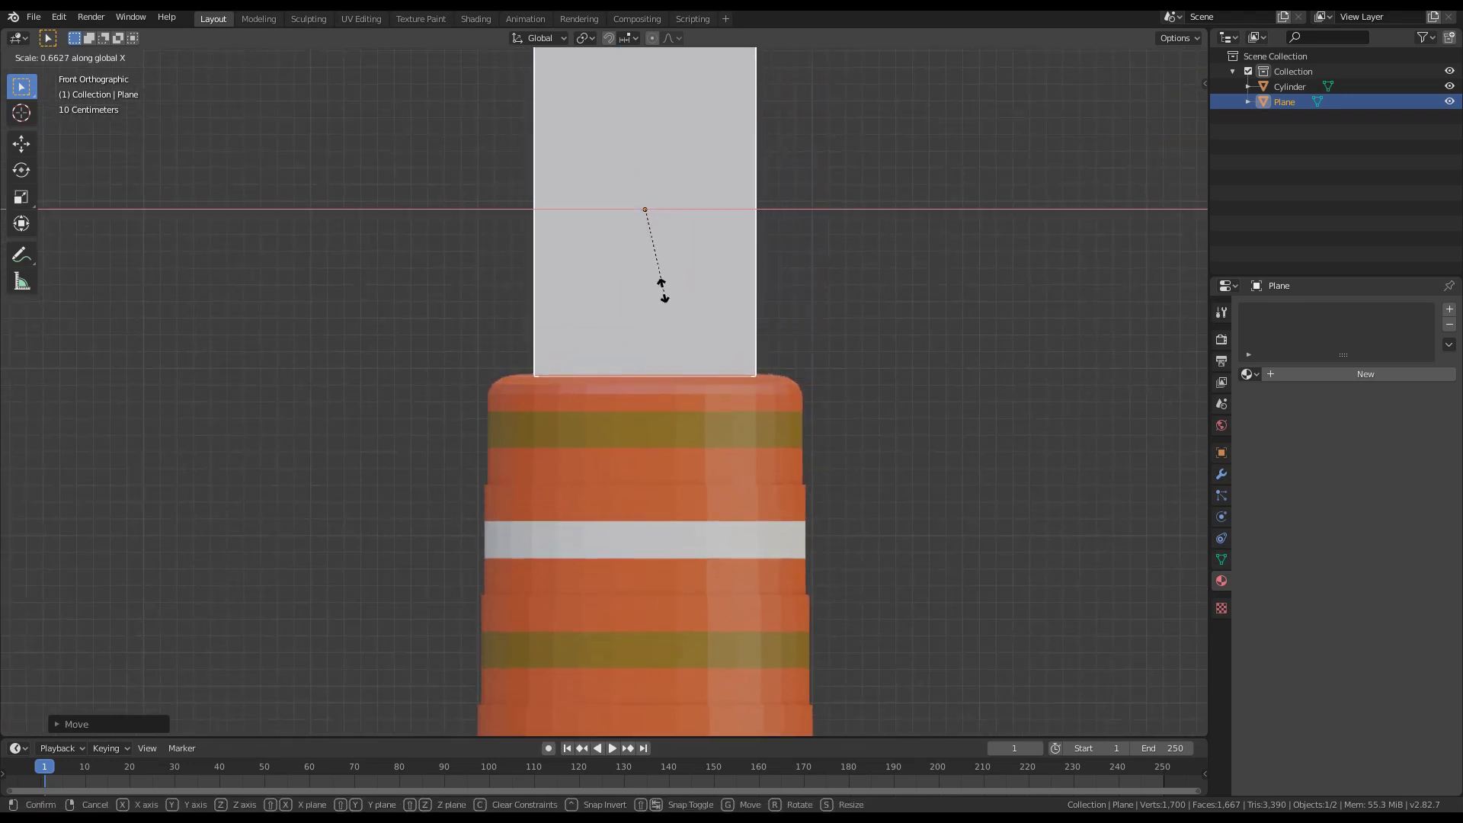
key(Return)
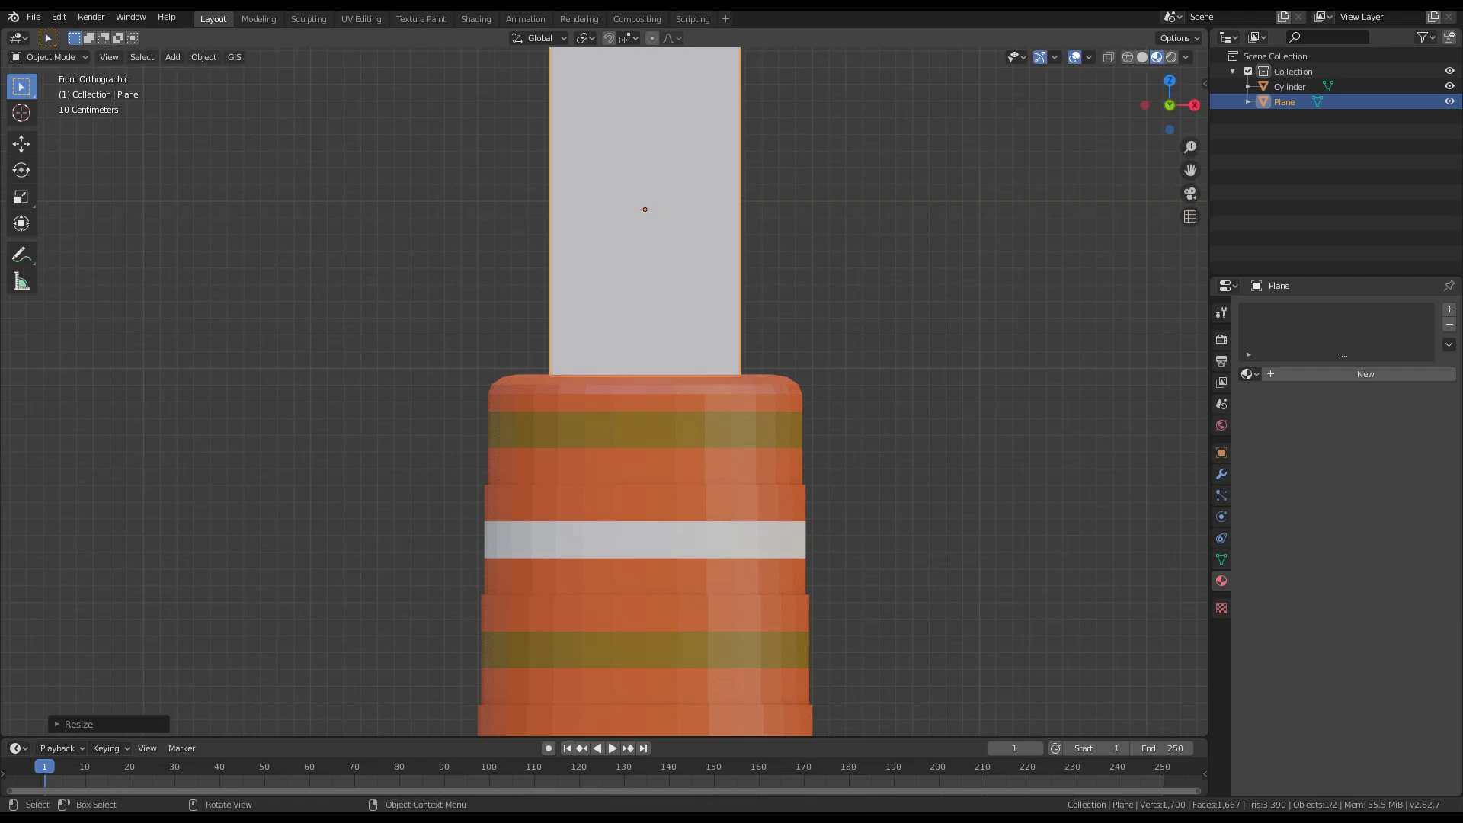
In Edit Mode, lower the upright plane's top edge along Z by about 1.6 m, leaving a short strip above the barrel
shift+middle_drag(644, 305, 629, 401)
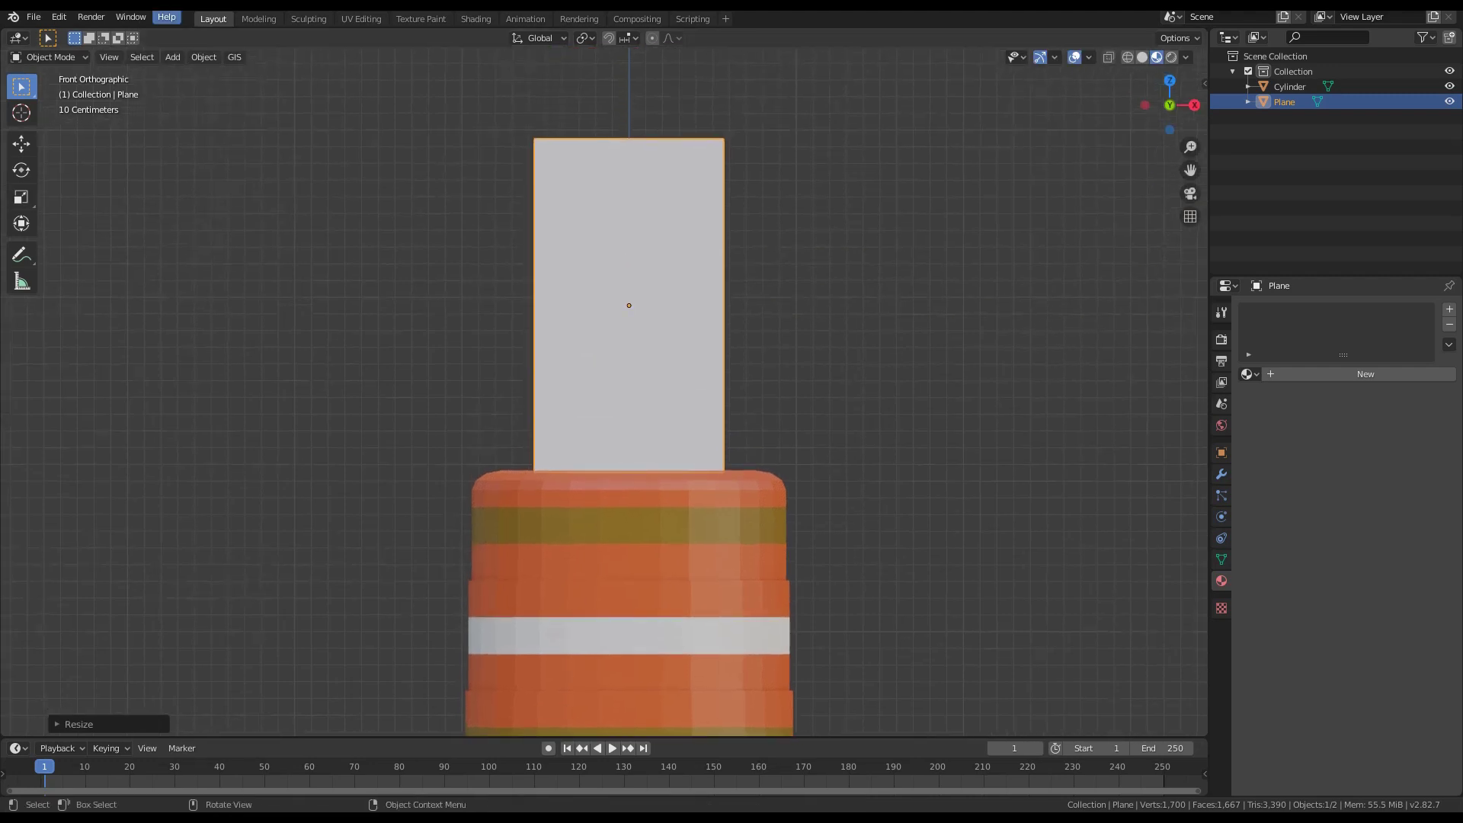
key(Tab)
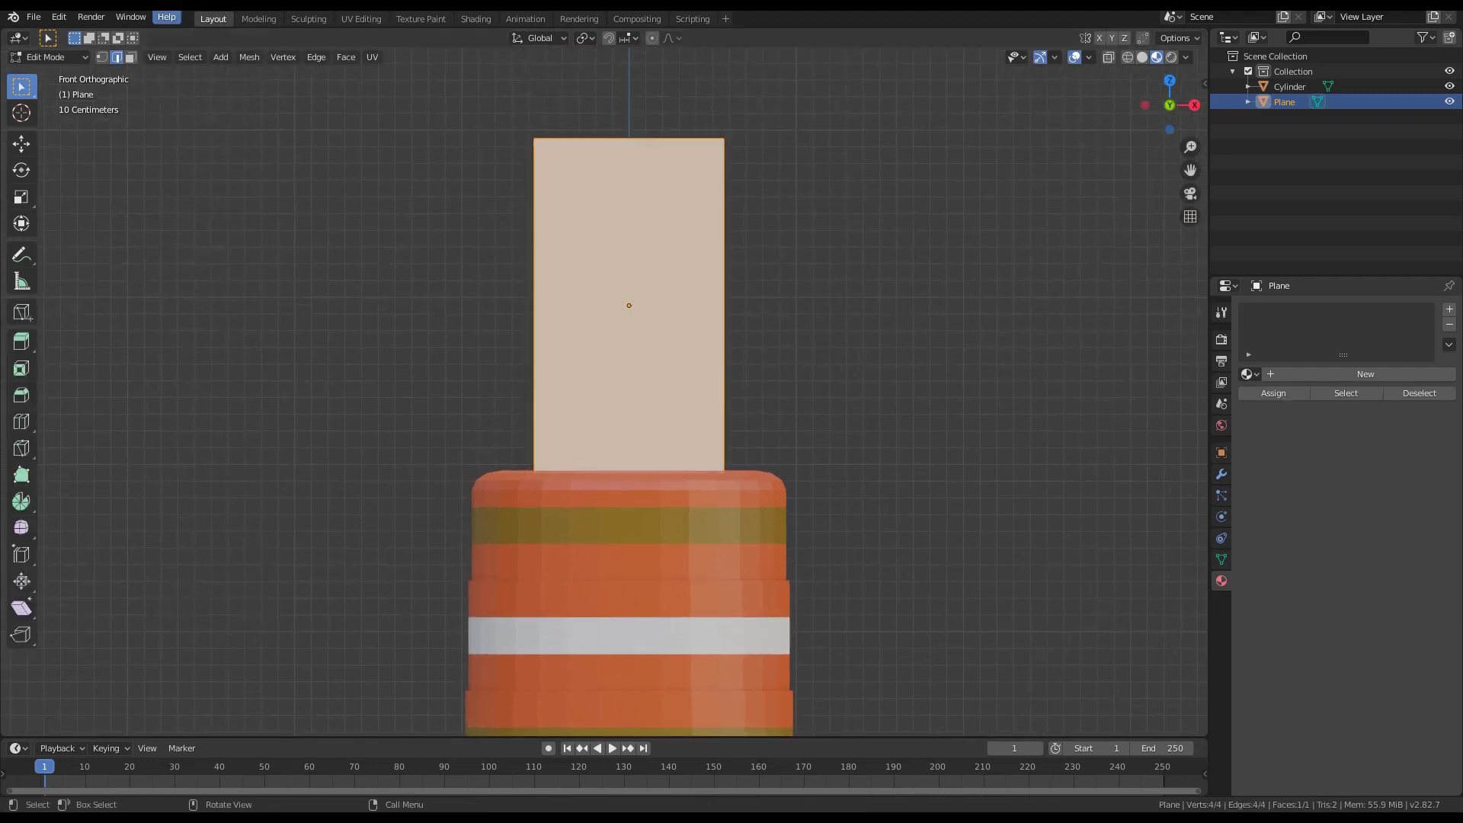
click(626, 139)
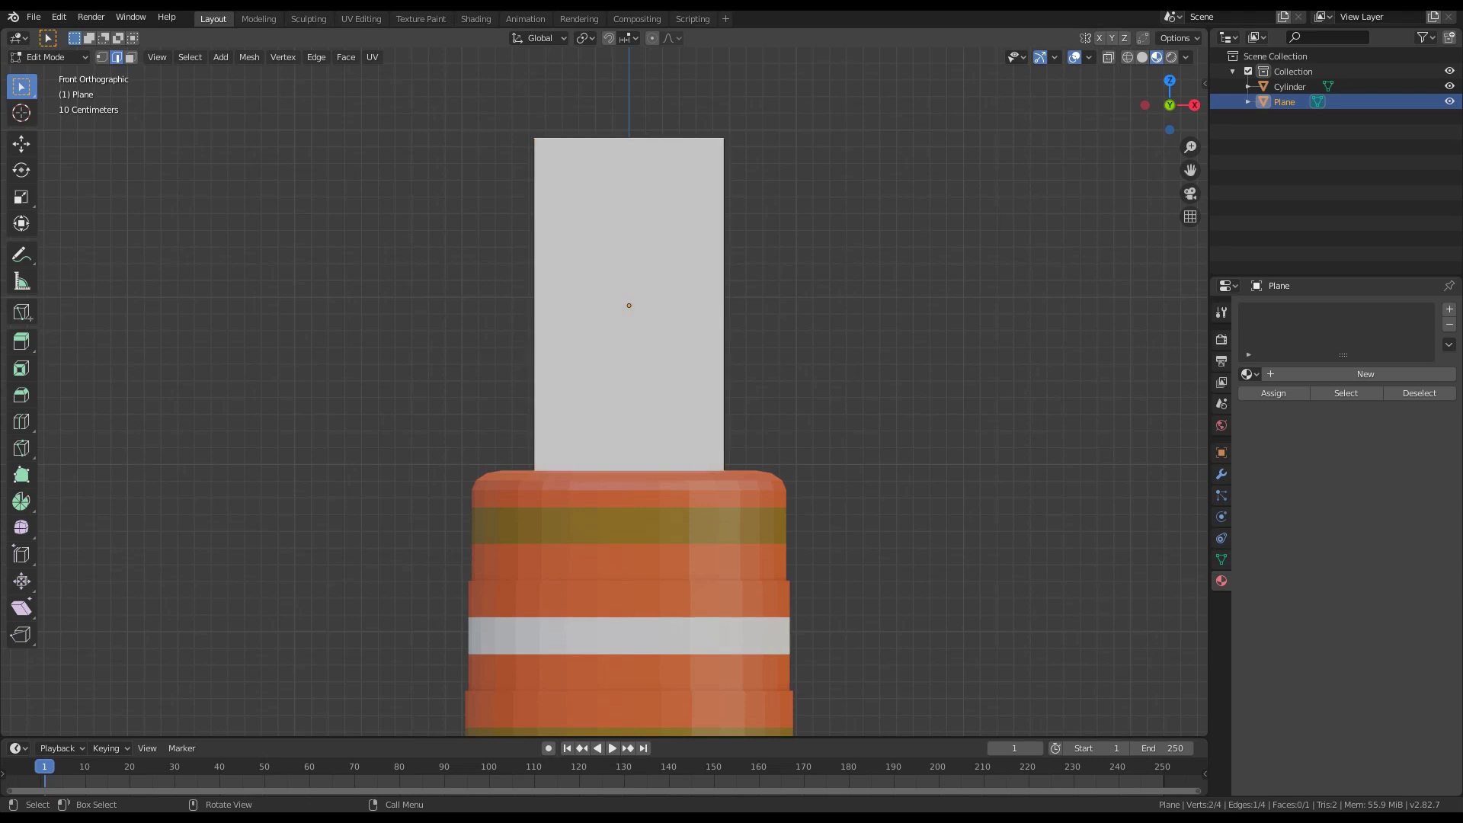
key(g)
key(z)
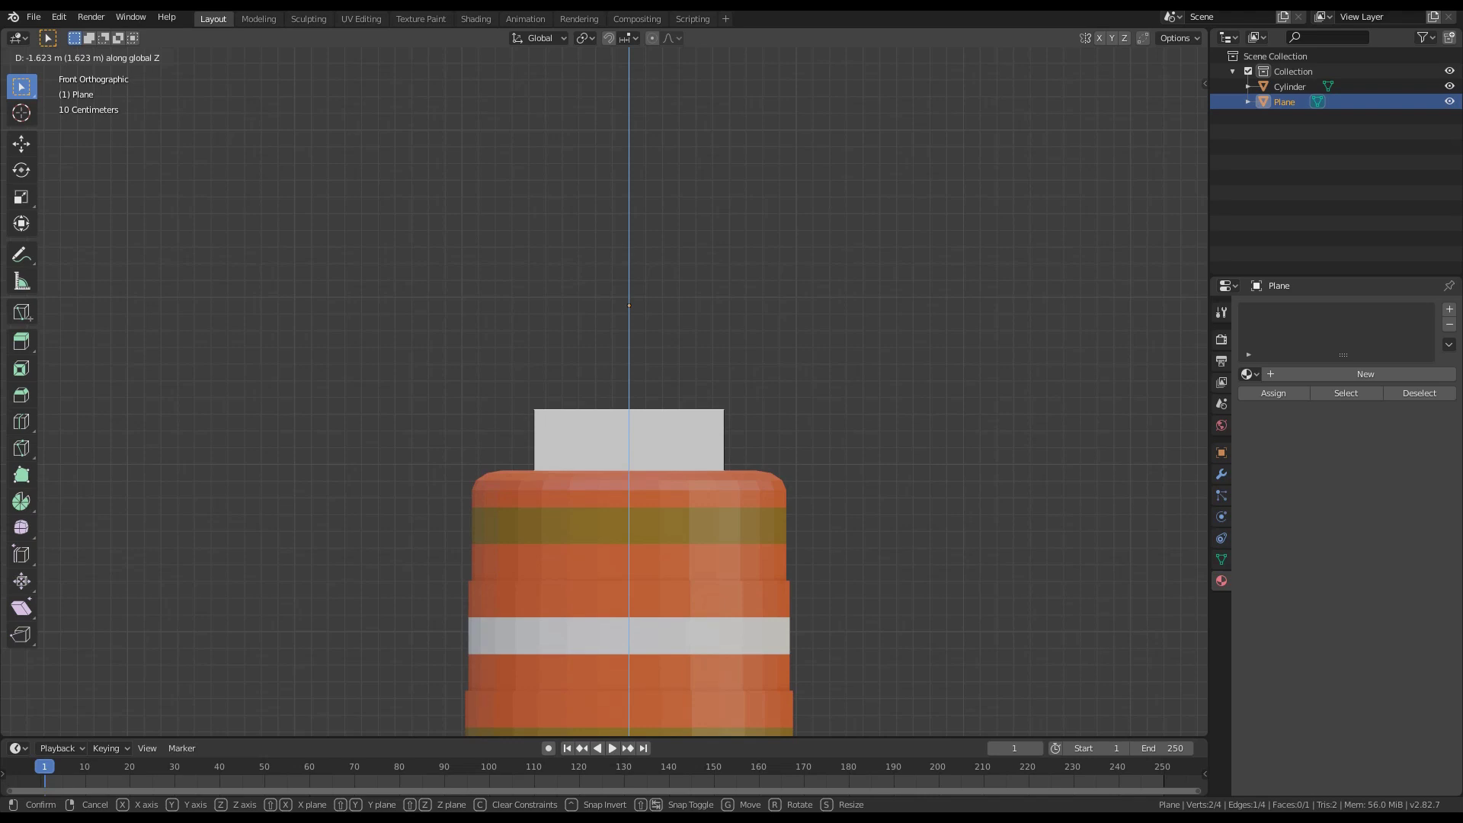
key(Return)
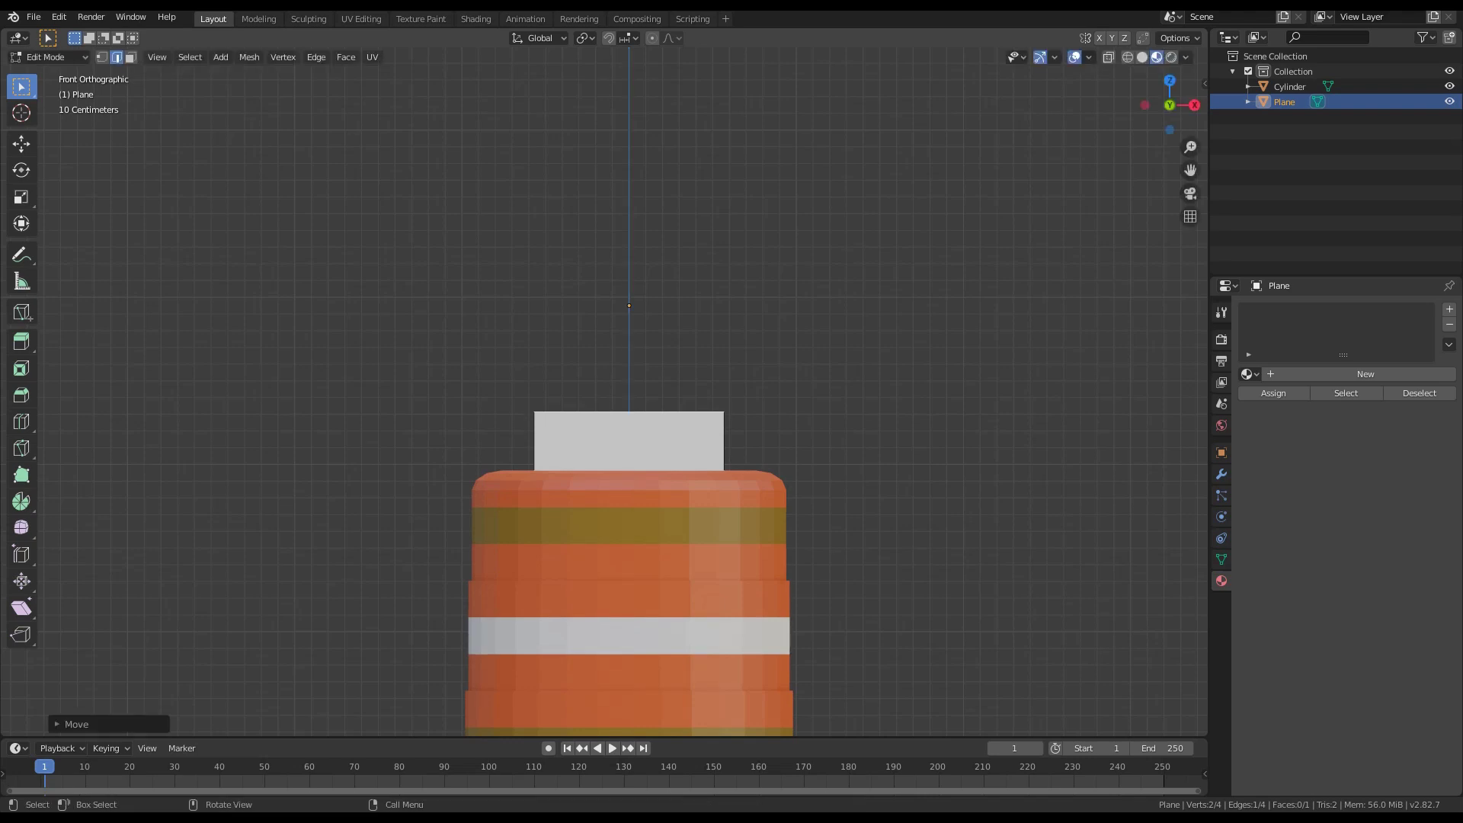
Snap the 3D cursor to the centre of the shortened plane's geometry and set the object's origin to the 3D cursor
key(a)
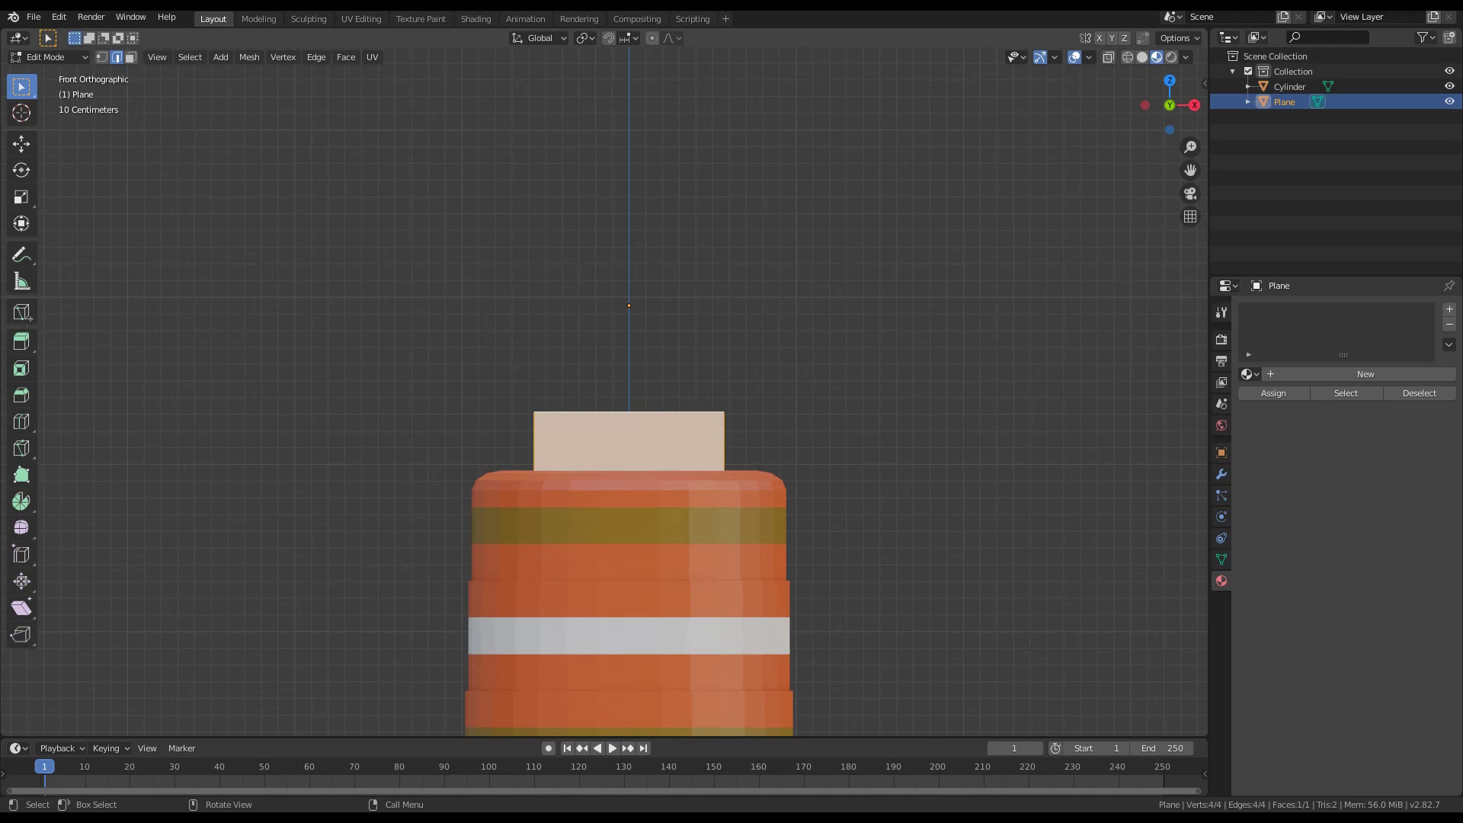
key(shift+s)
click(712, 604)
key(Tab)
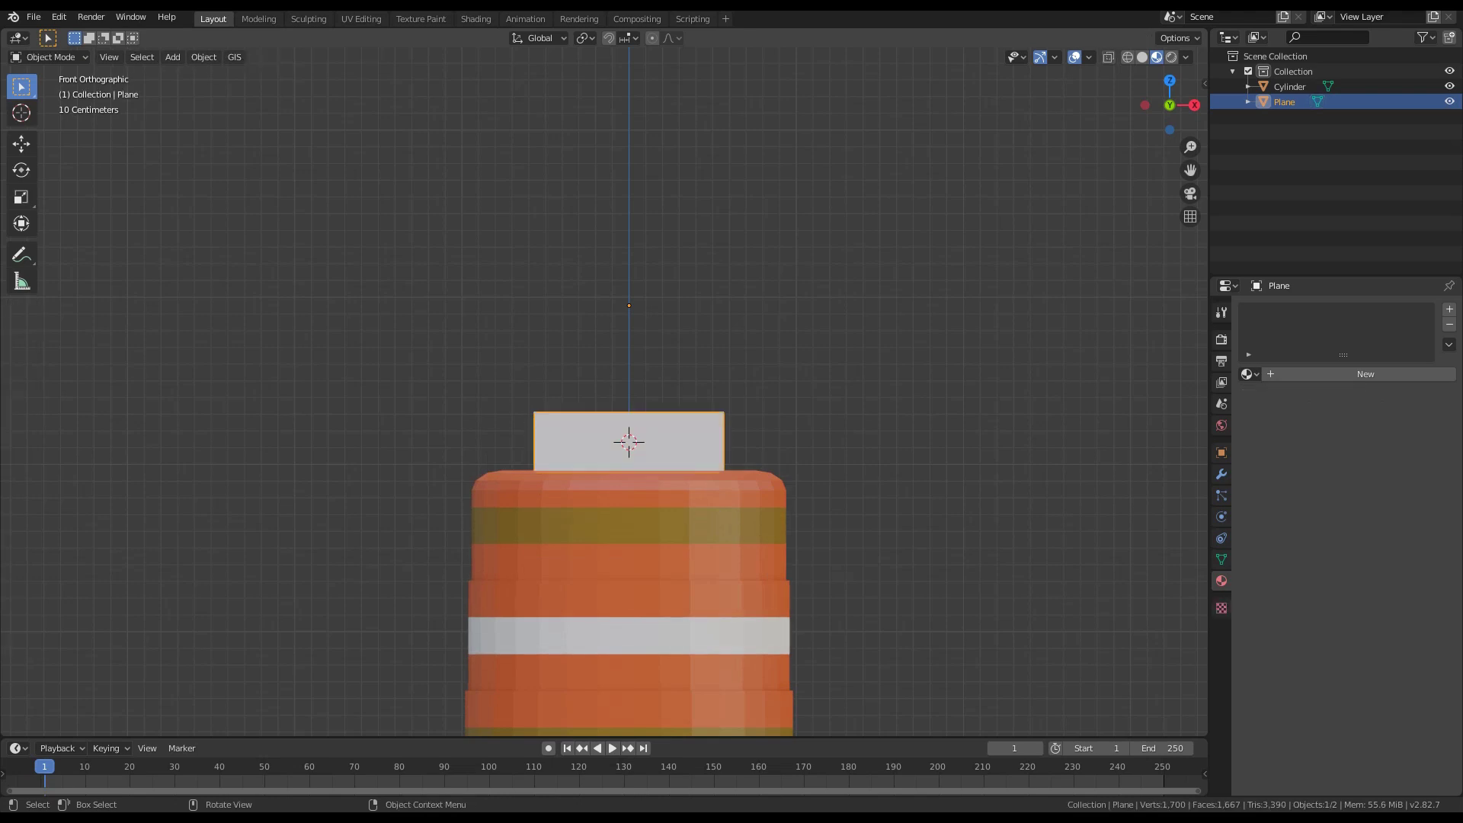
right_click(642, 450)
mouse_move(633, 450)
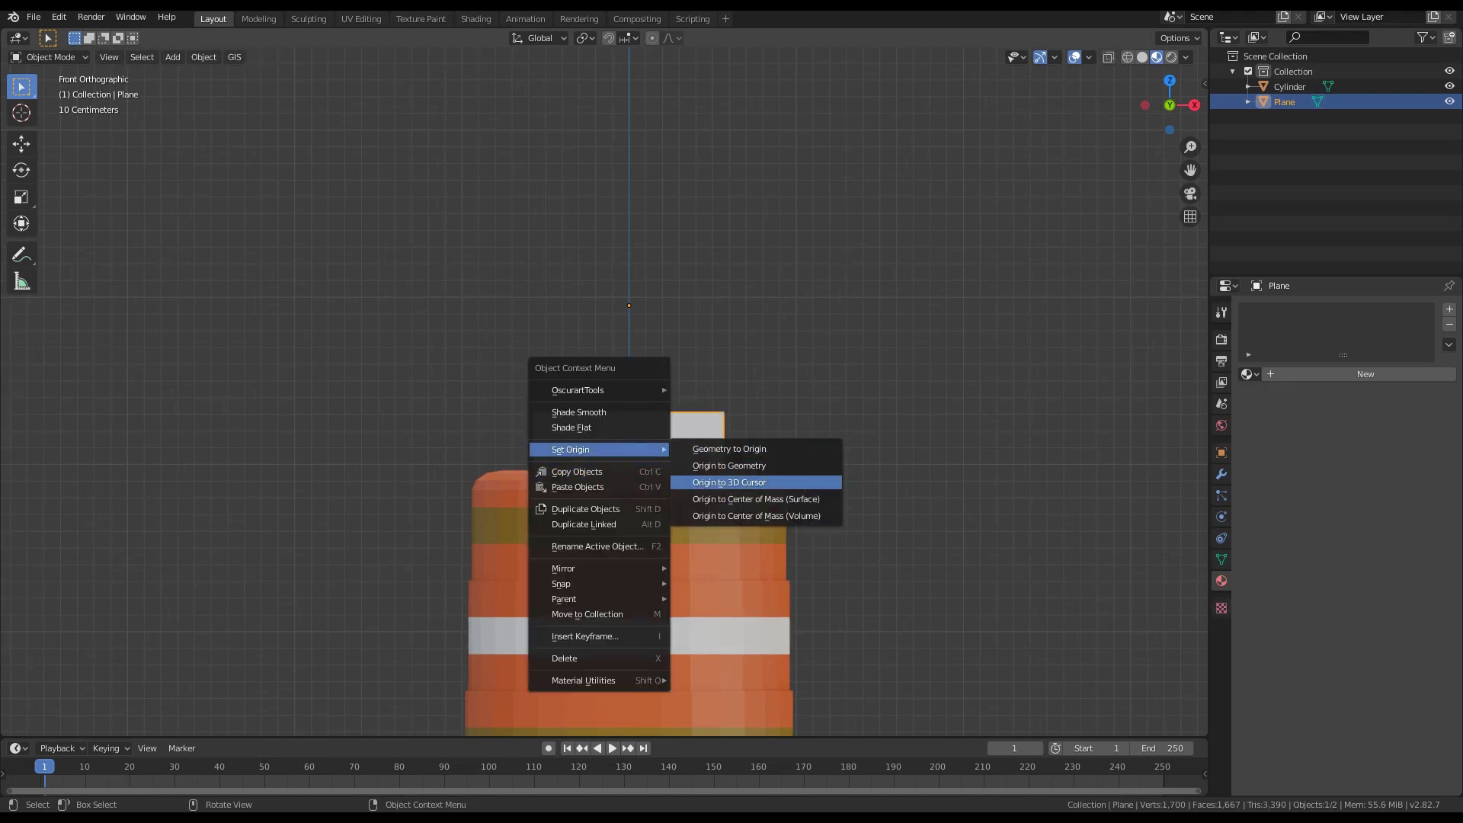
click(730, 483)
Examine the plane's alignment on the barrel in wireframe from the top and front, and return to Material Preview shading in front view
middle_drag(730, 482, 802, 520)
key(KP_7)
key(z)
click(586, 494)
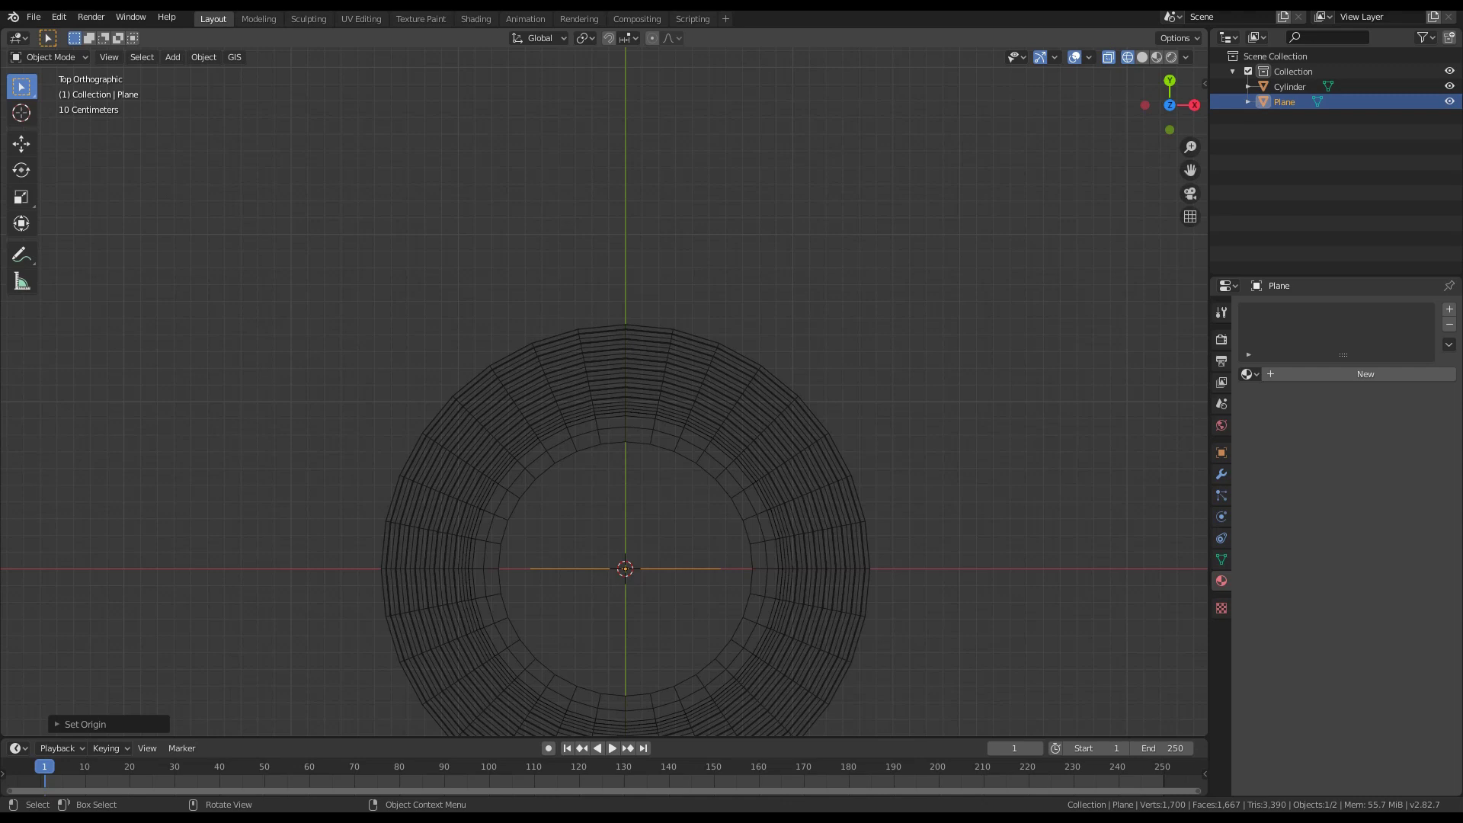
key(KP_3)
key(KP_1)
middle_drag(585, 494, 586, 521)
key(KP_1)
key(z)
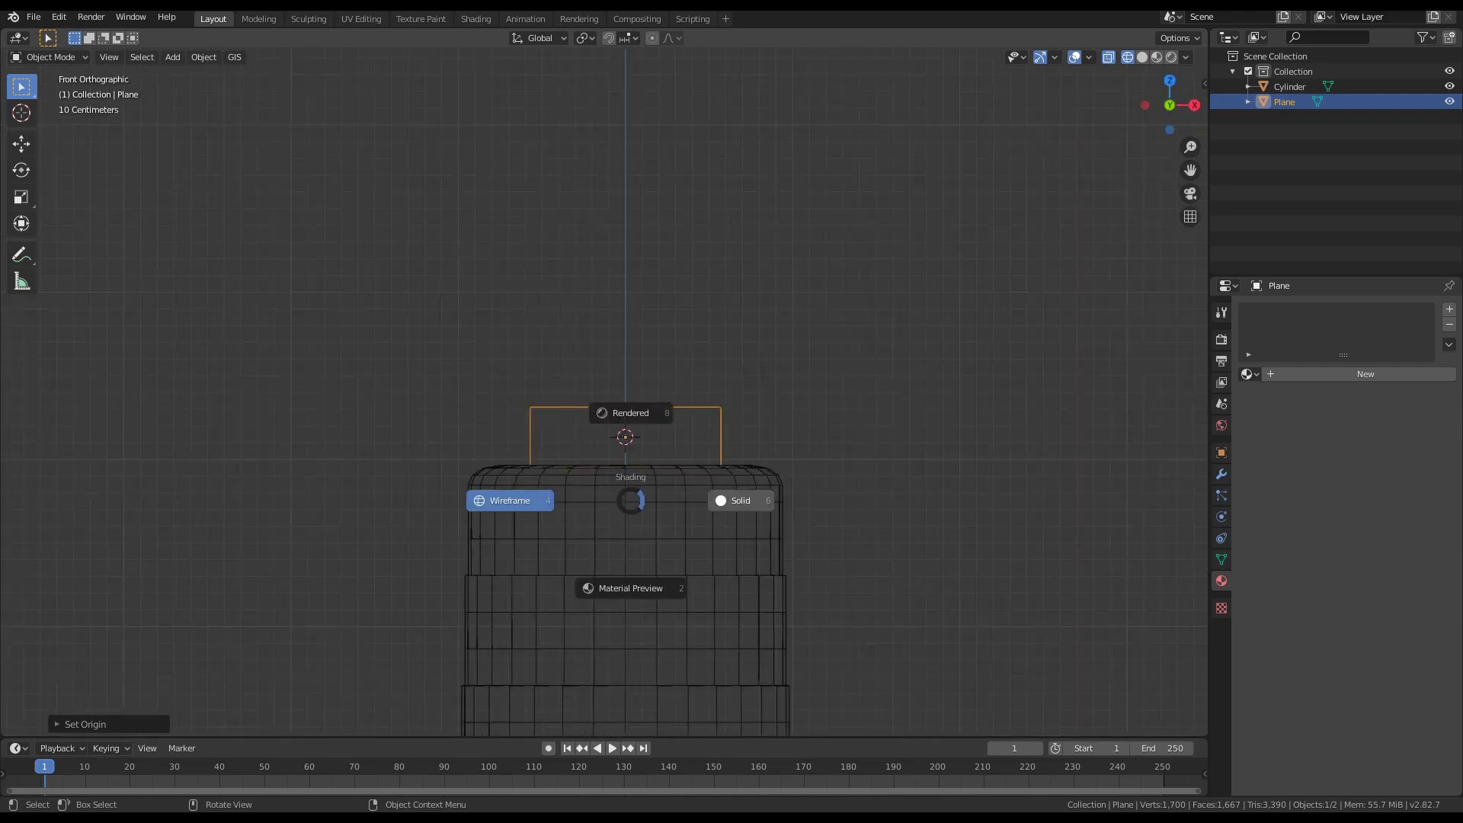
click(735, 500)
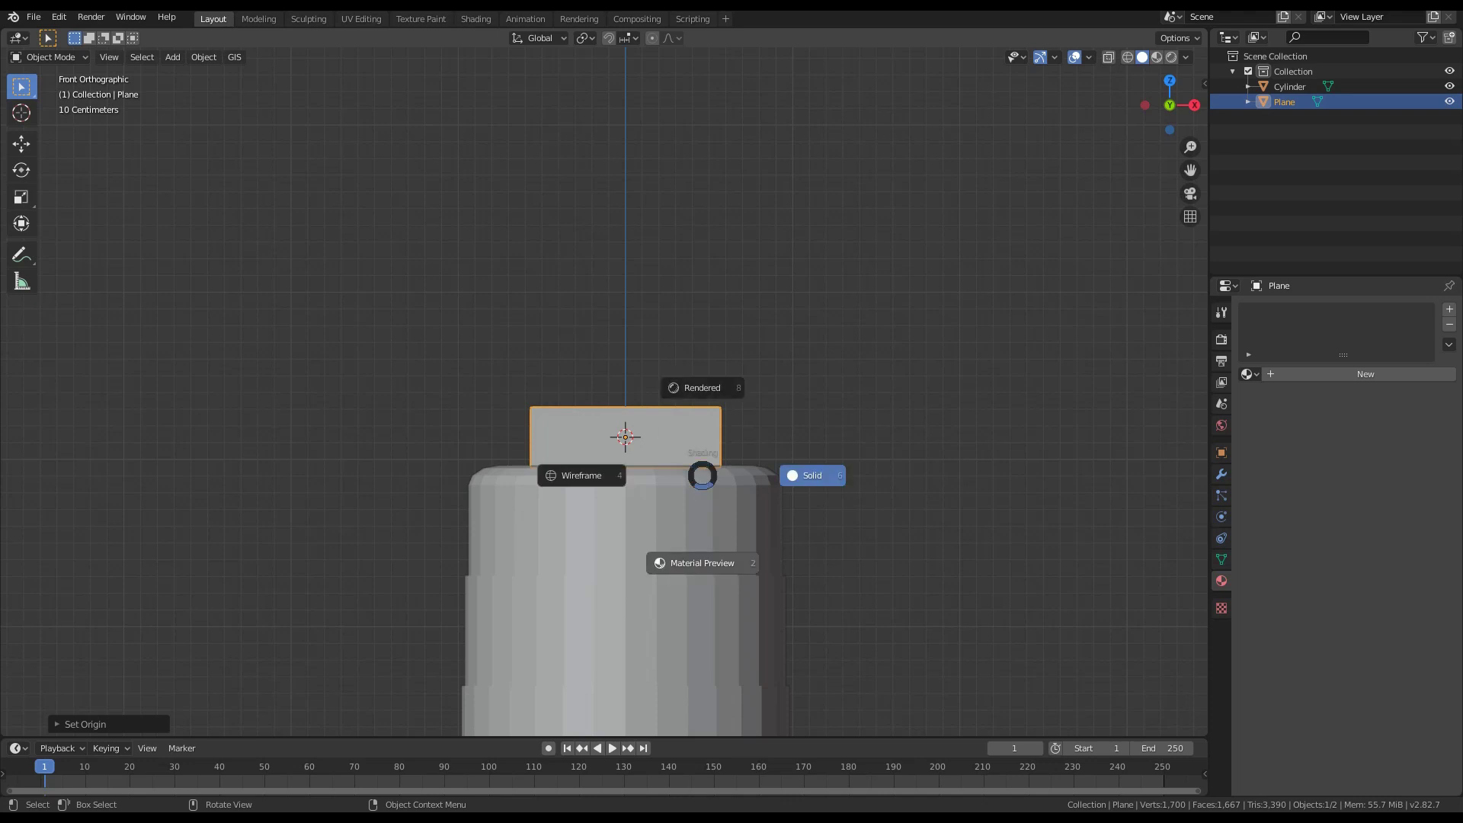
click(703, 560)
In Edit Mode, narrow the plane's top edge along X to roughly five sixths of its width, giving it slanted sides
shift+middle_drag(702, 563, 703, 514)
scroll(604, 393, up, 4)
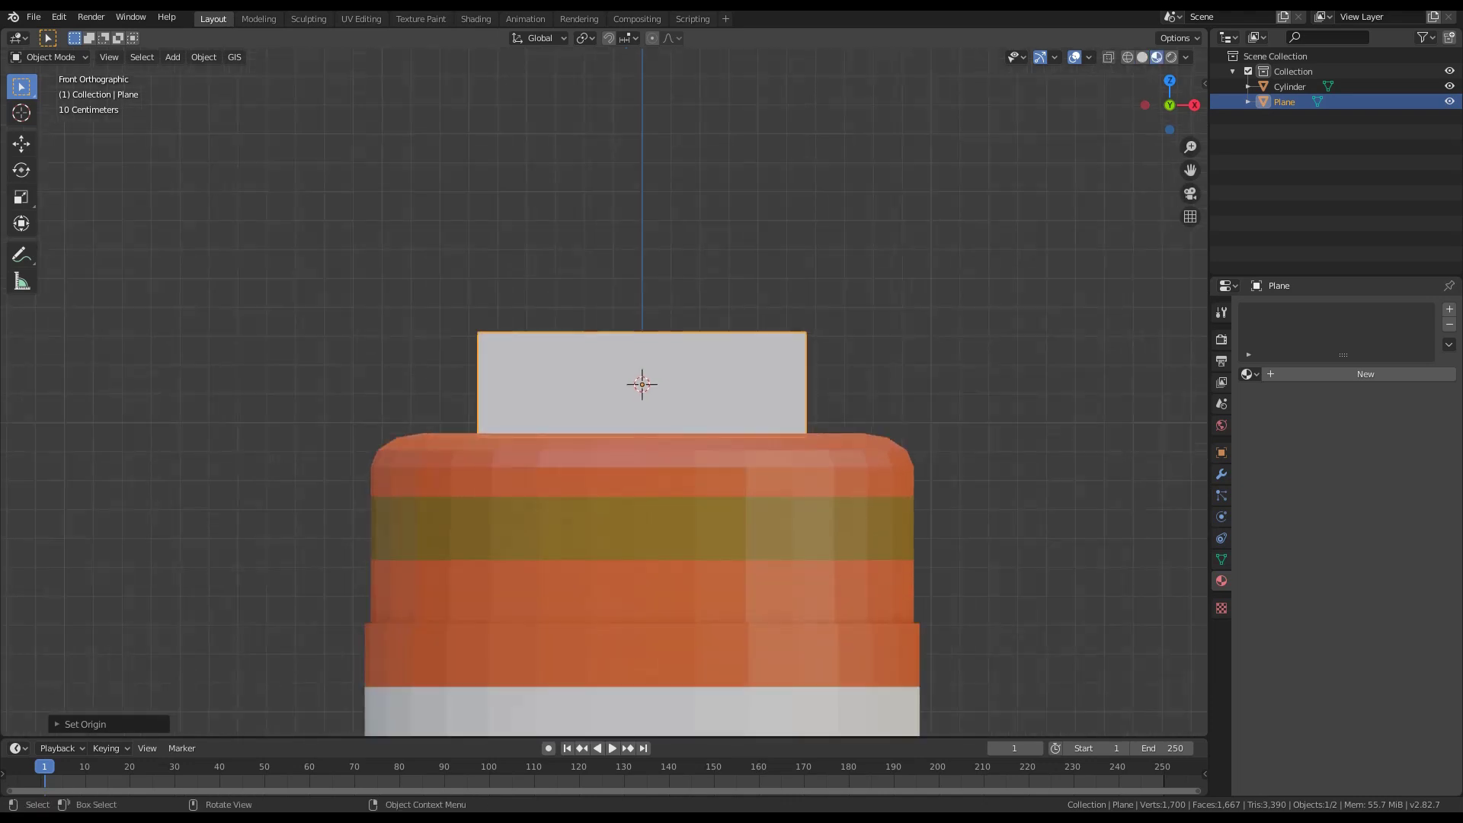
key(Tab)
scroll(603, 392, up, 1)
key(1)
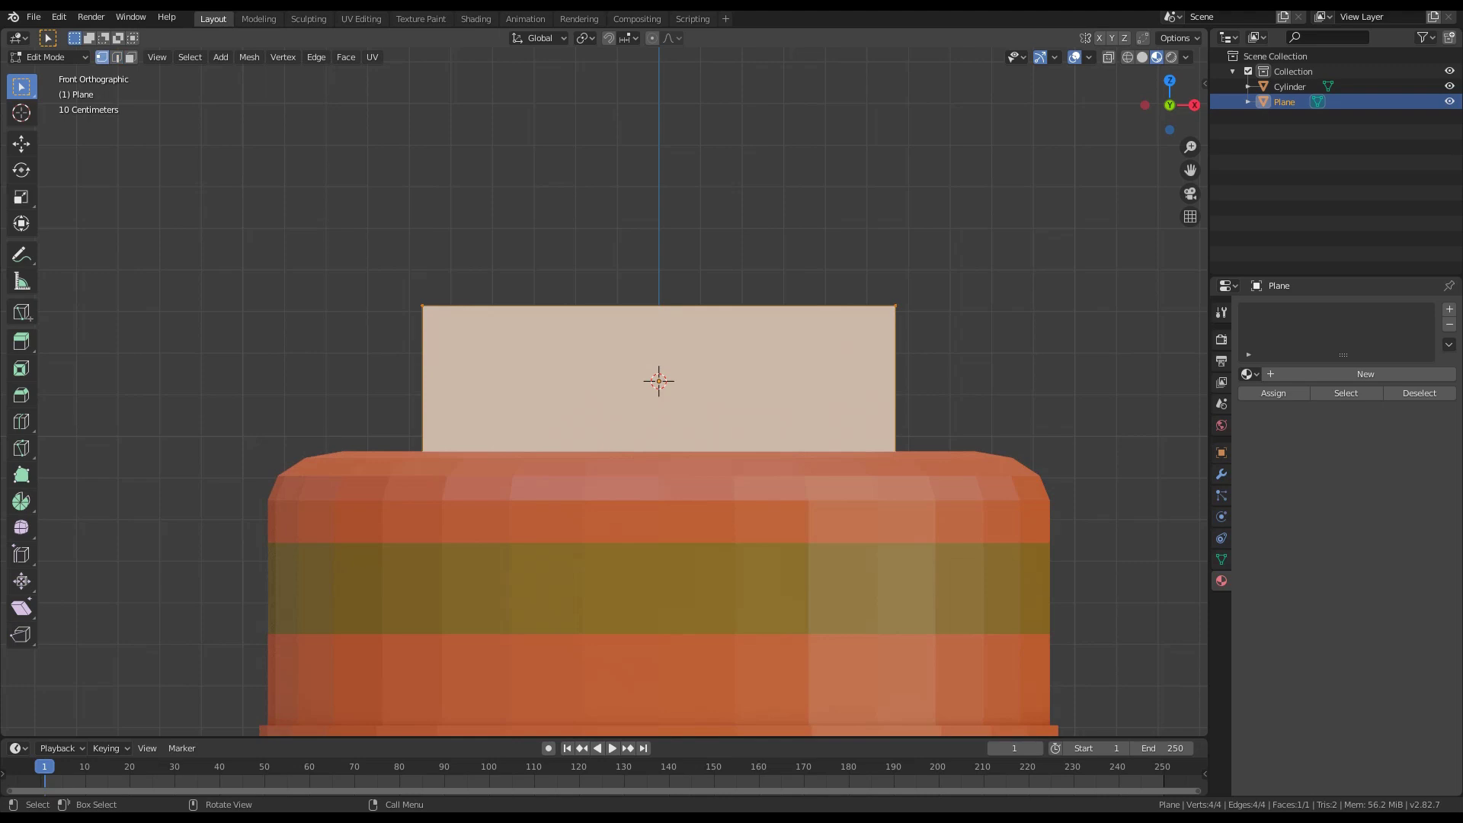
drag(398, 284, 979, 350)
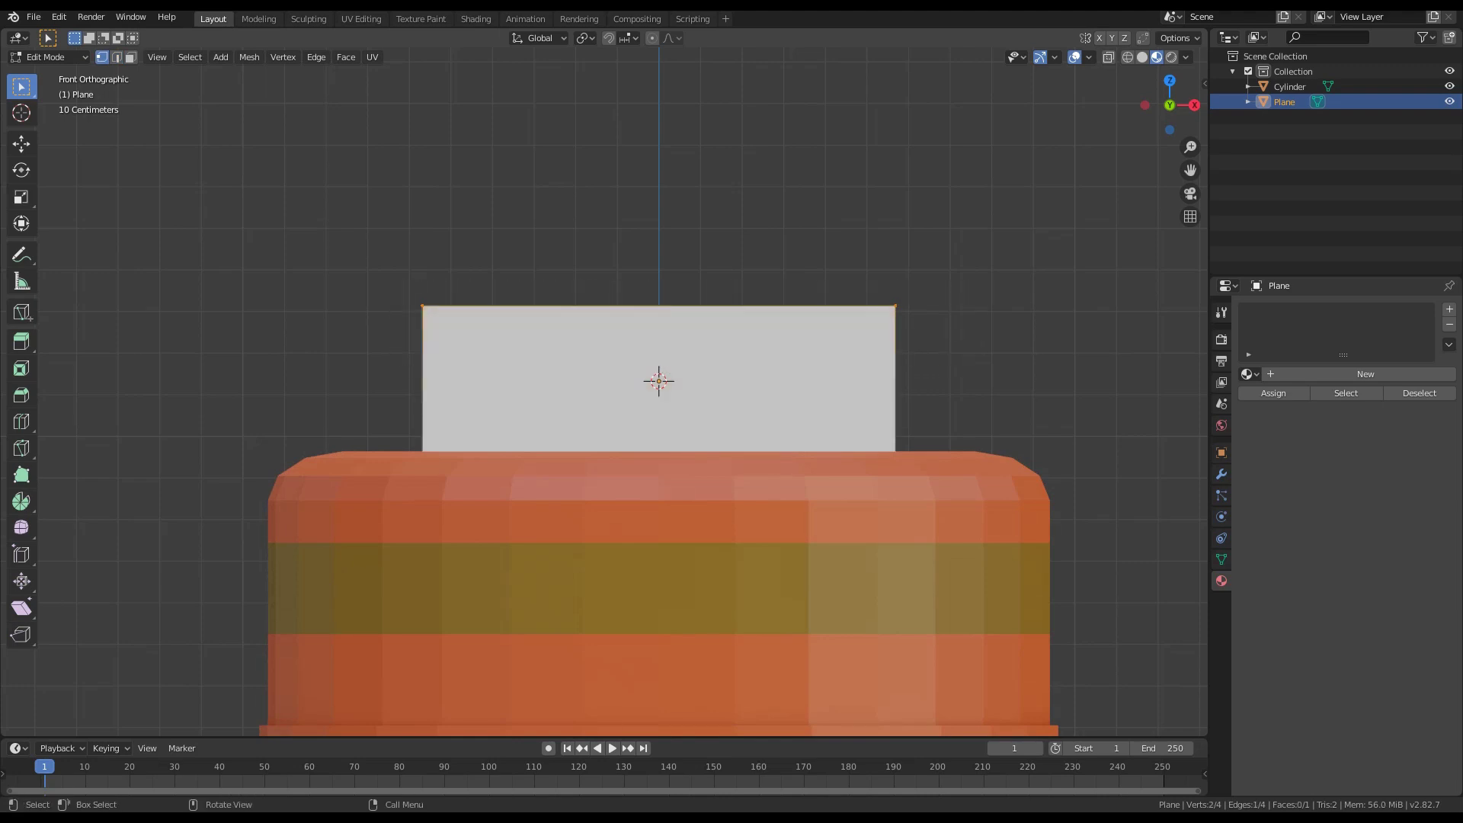
key(s)
key(x)
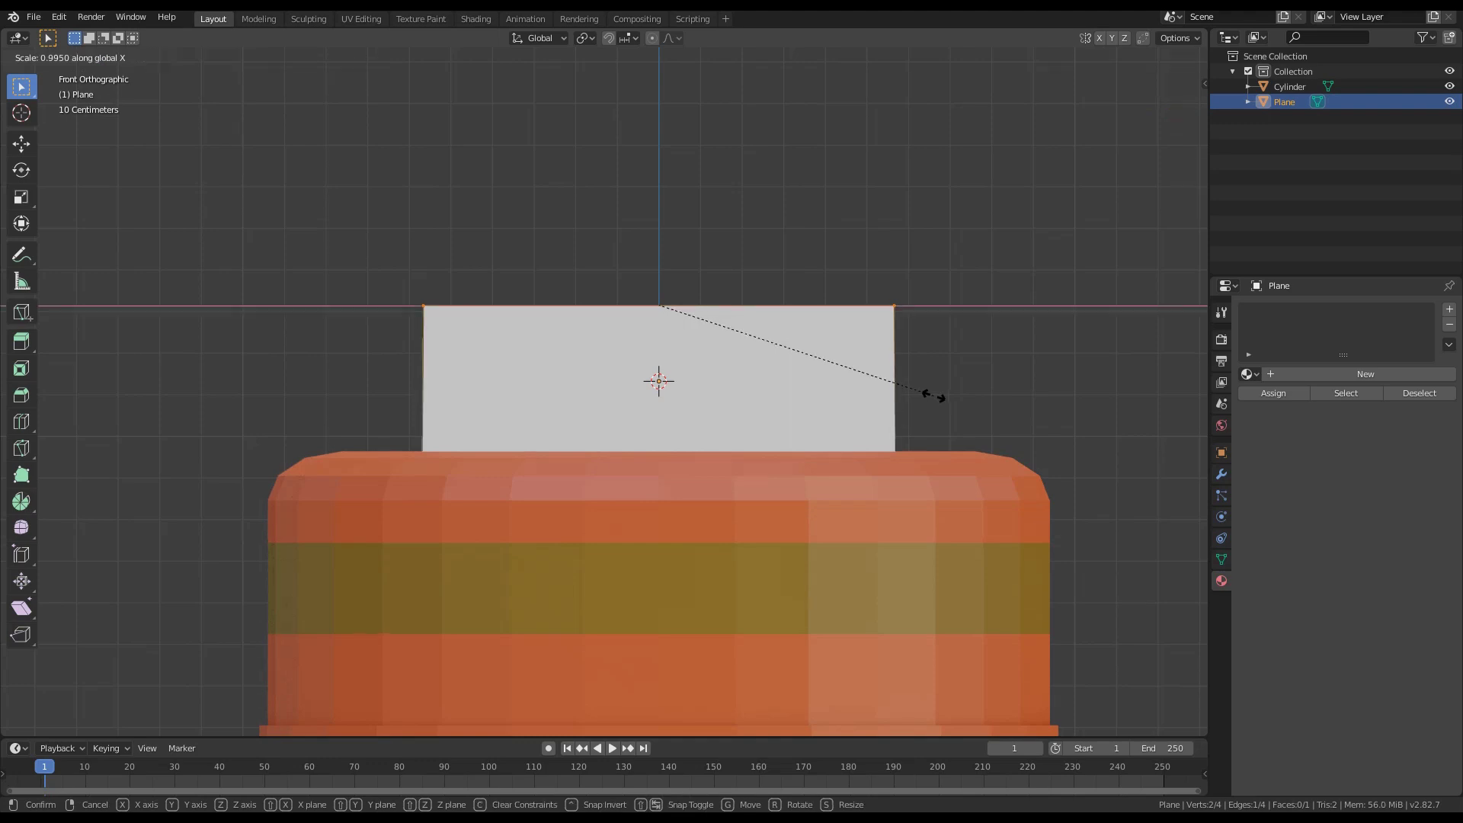
click(888, 374)
drag(391, 252, 919, 345)
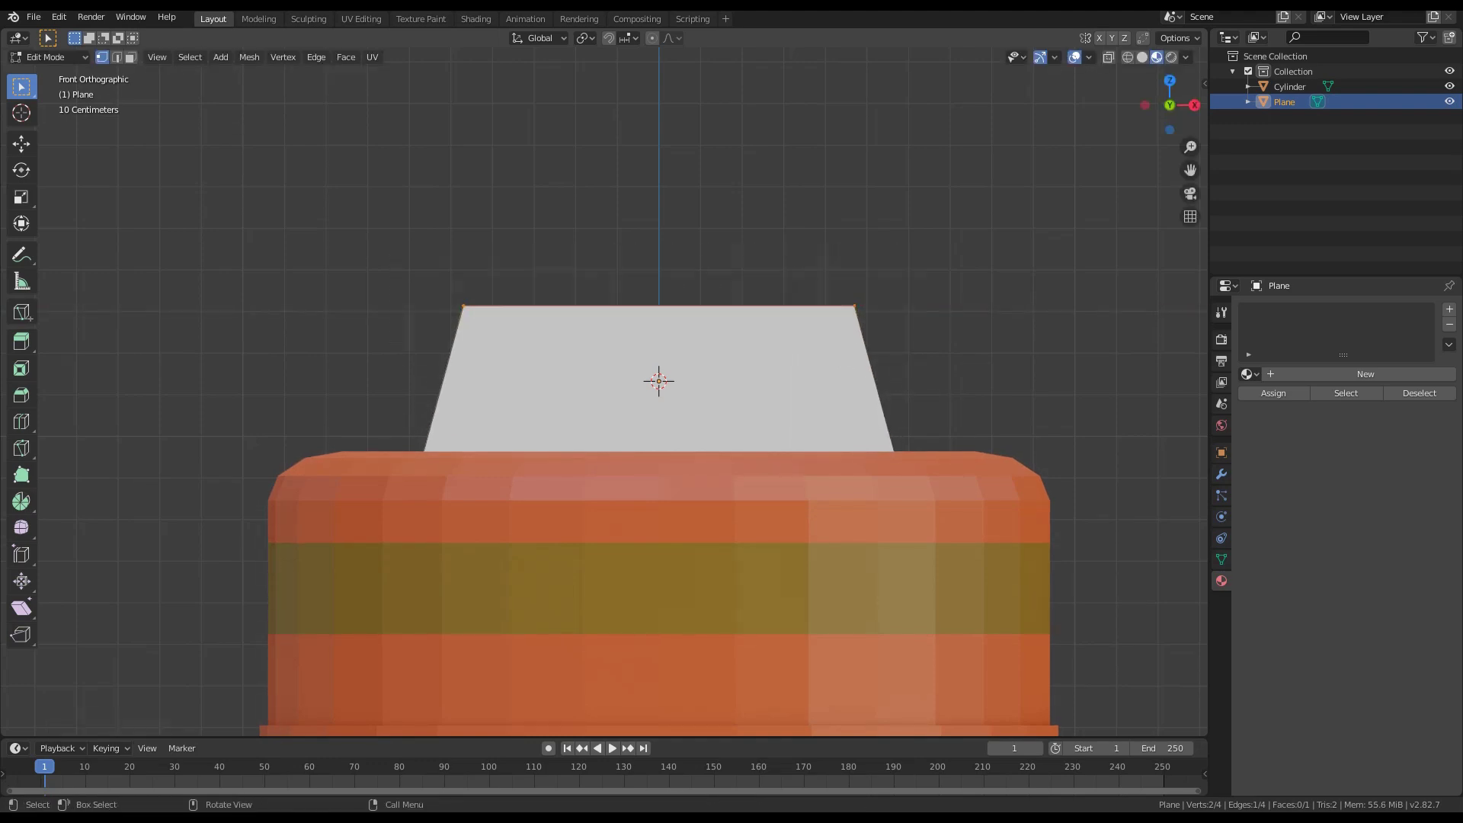
Add two vertical loop cuts to the tapered plane and scale them apart along X by a factor of about 2
key(ctrl+r)
scroll(658, 382, up, 1)
click(581, 317)
right_click(581, 317)
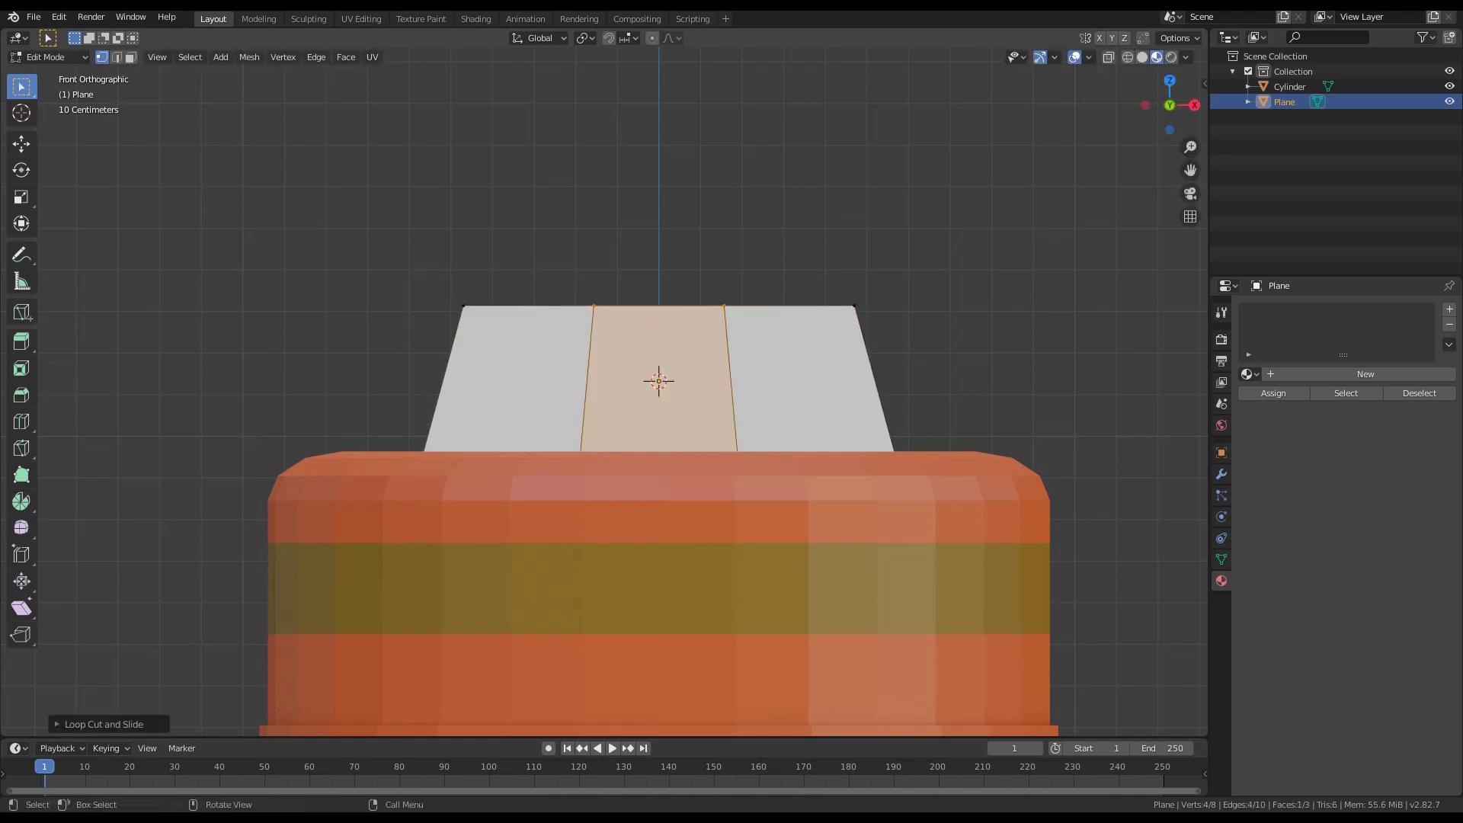
key(s)
key(x)
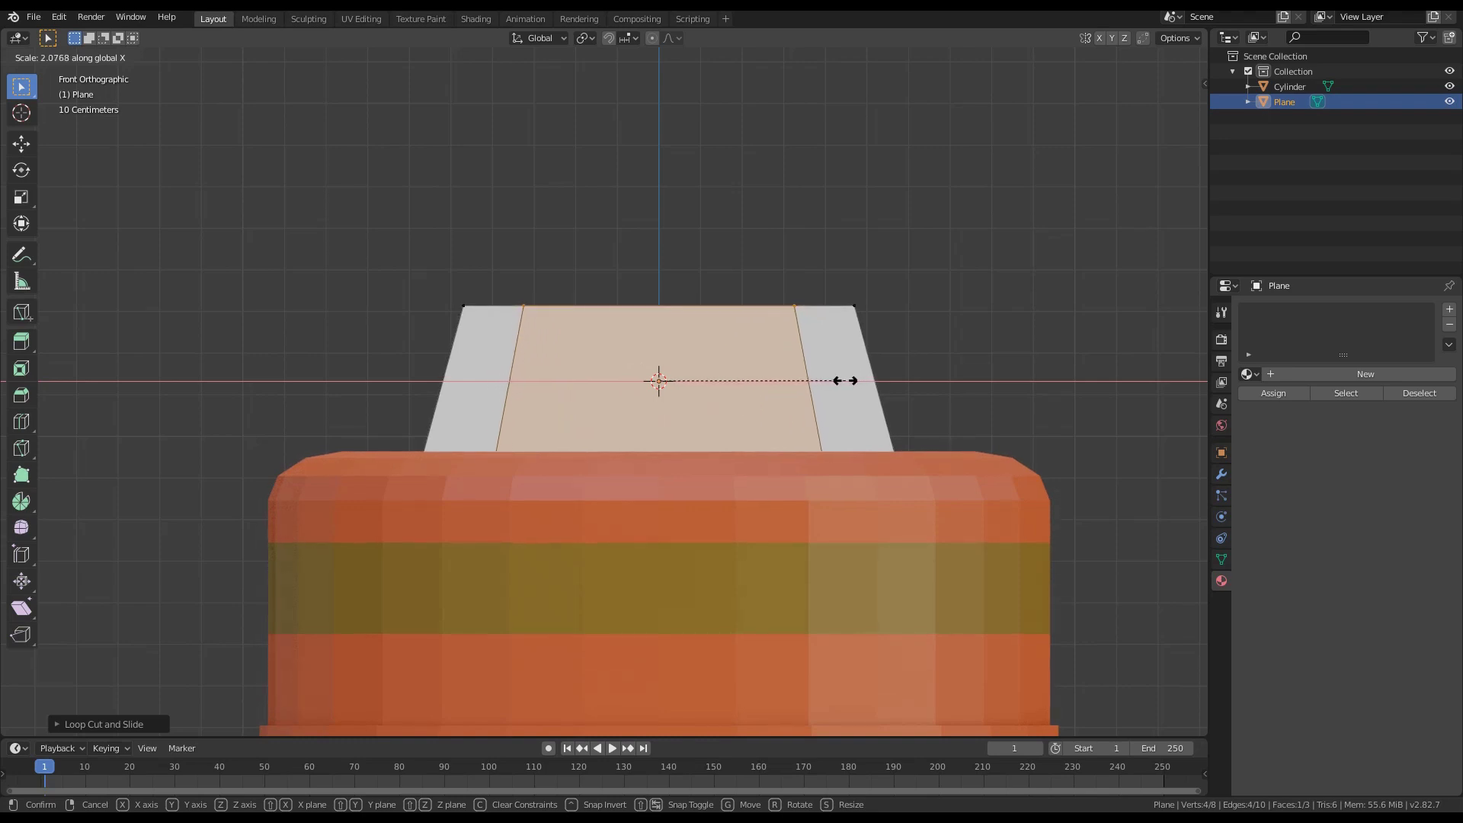
click(843, 380)
Add one horizontal loop cut across the tapered plane and slide it upward by a factor of about 0.27
key(ctrl+r)
click(506, 379)
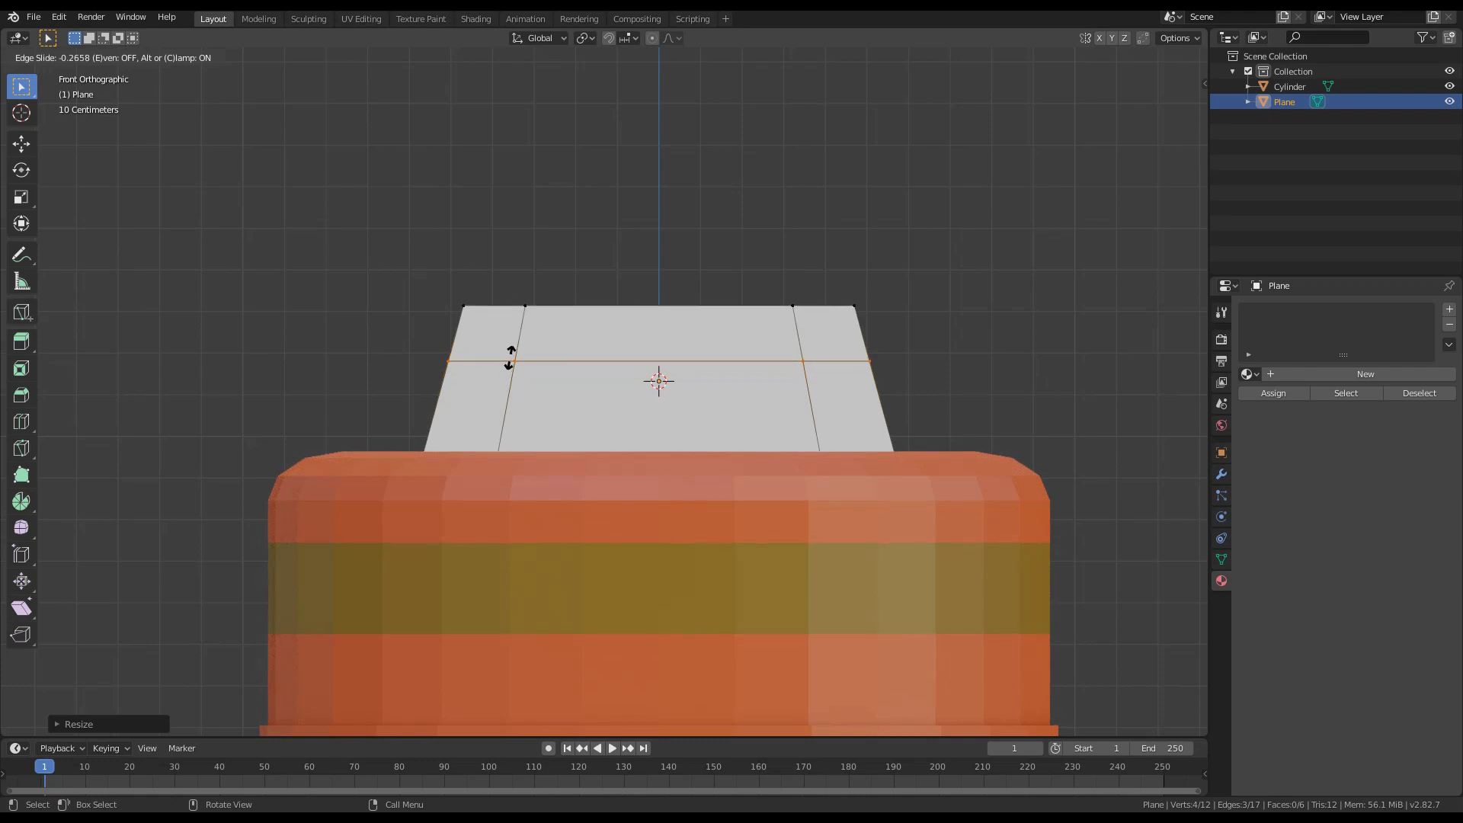
click(509, 356)
Delete the lower middle face of the tapered plane to open up the handle shape
click(130, 57)
click(659, 397)
key(x)
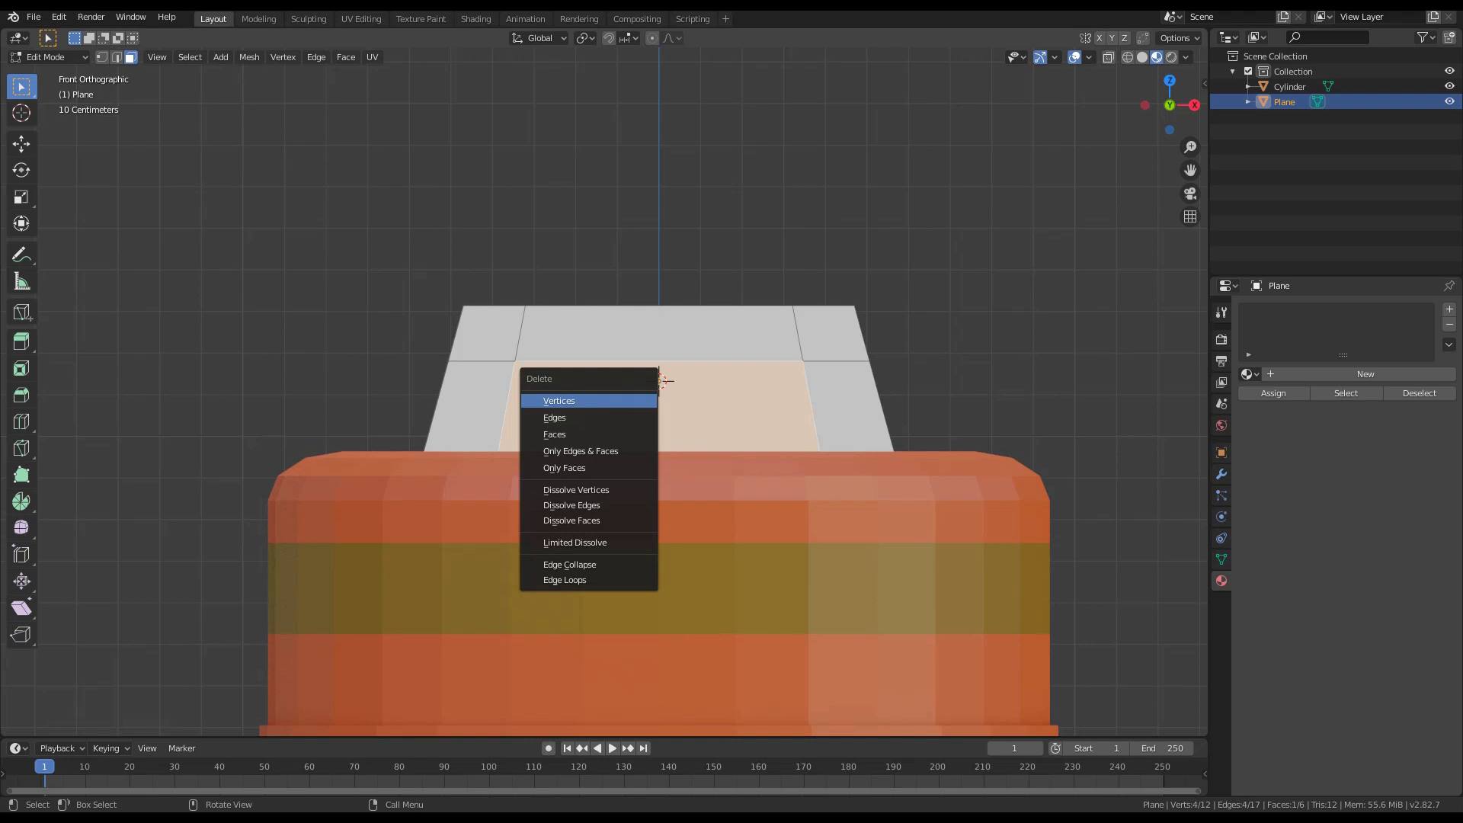
key(Down)
key(Down)
key(Return)
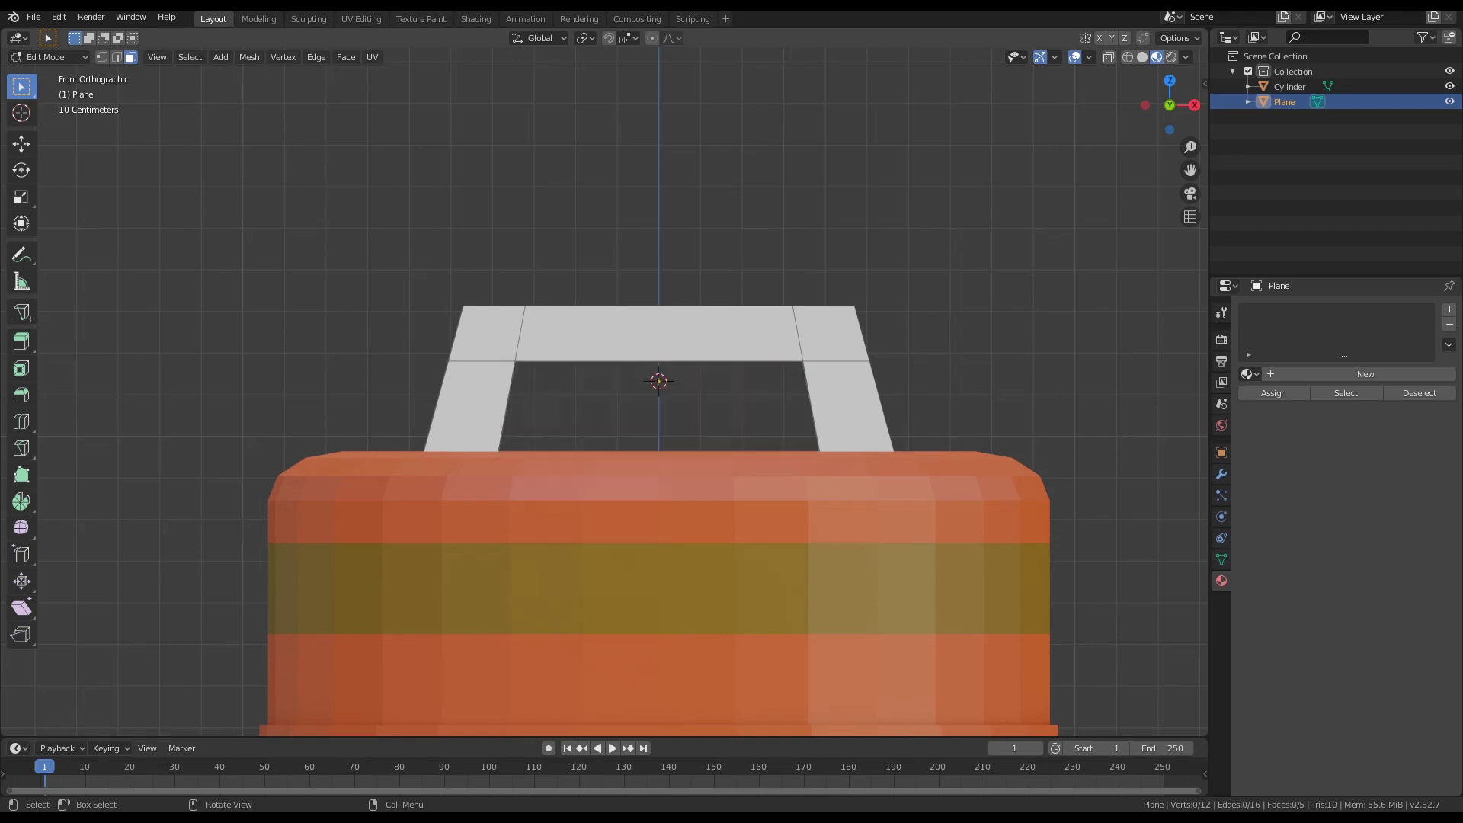
Extrude all of the handle's faces along their normal to give it thickness, and return to Object Mode
key(Tab)
middle_drag(659, 396, 720, 427)
key(Tab)
scroll(606, 396, down, 3)
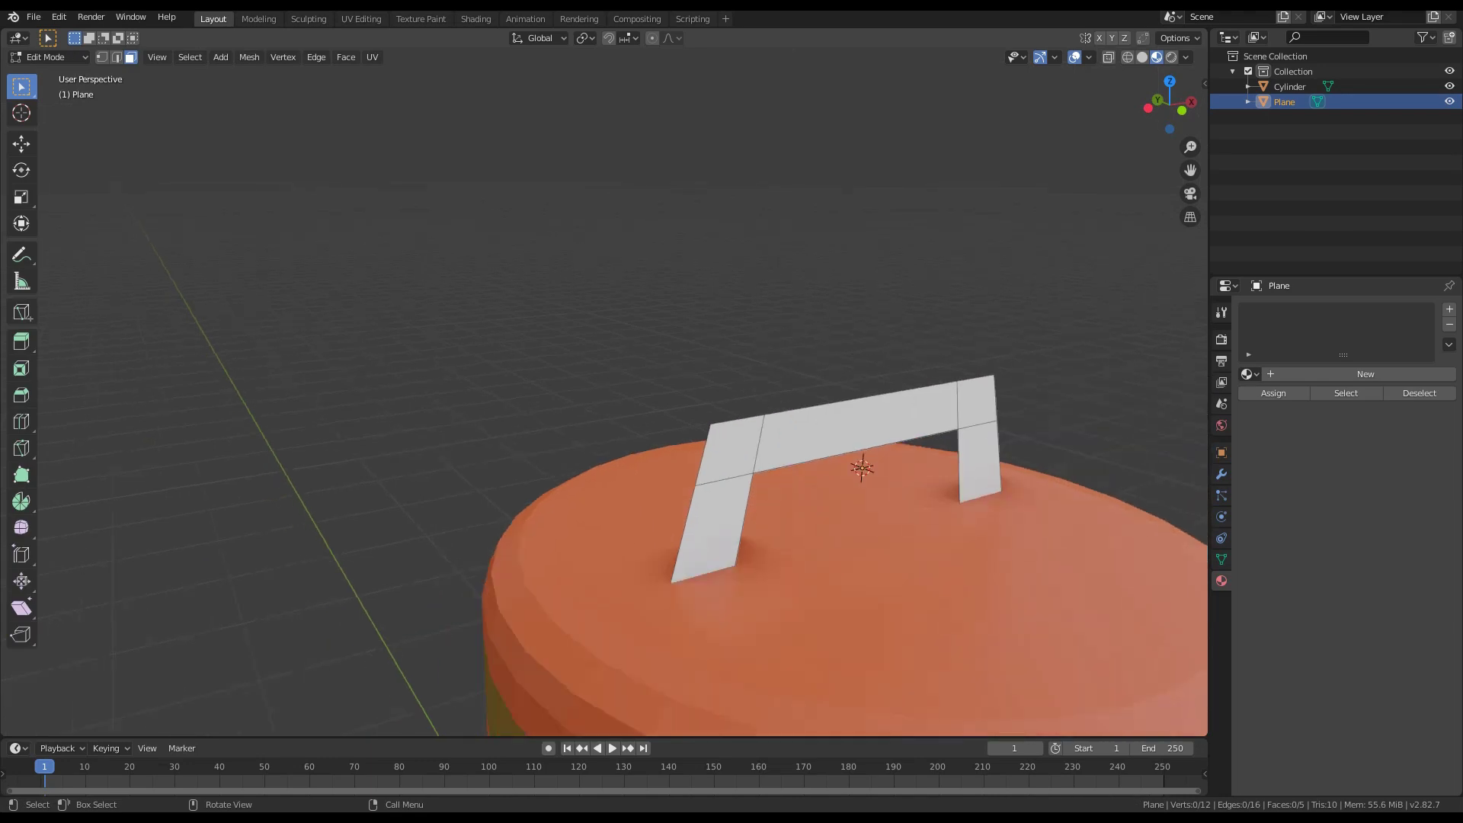
key(a)
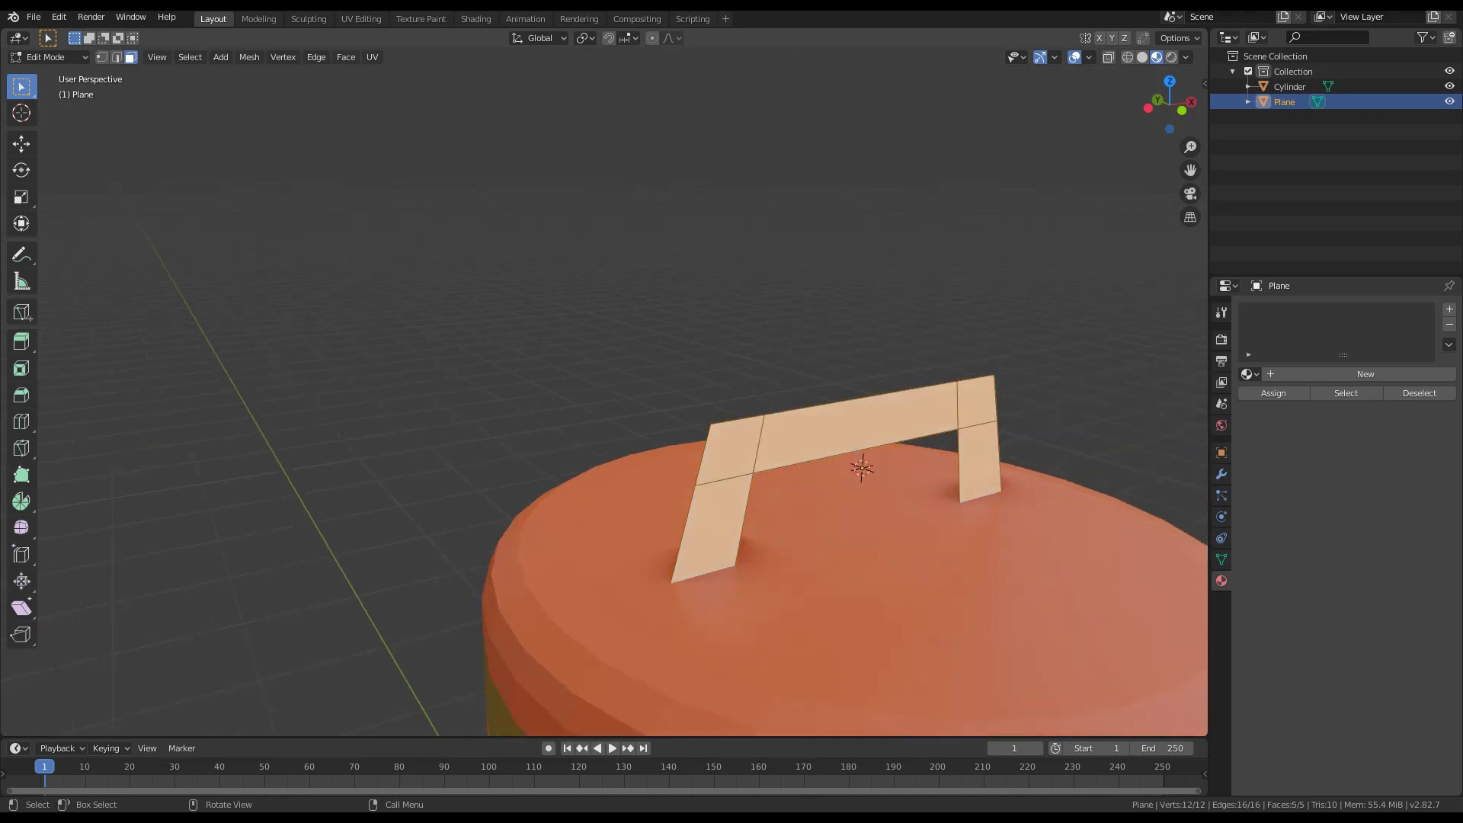
key(e)
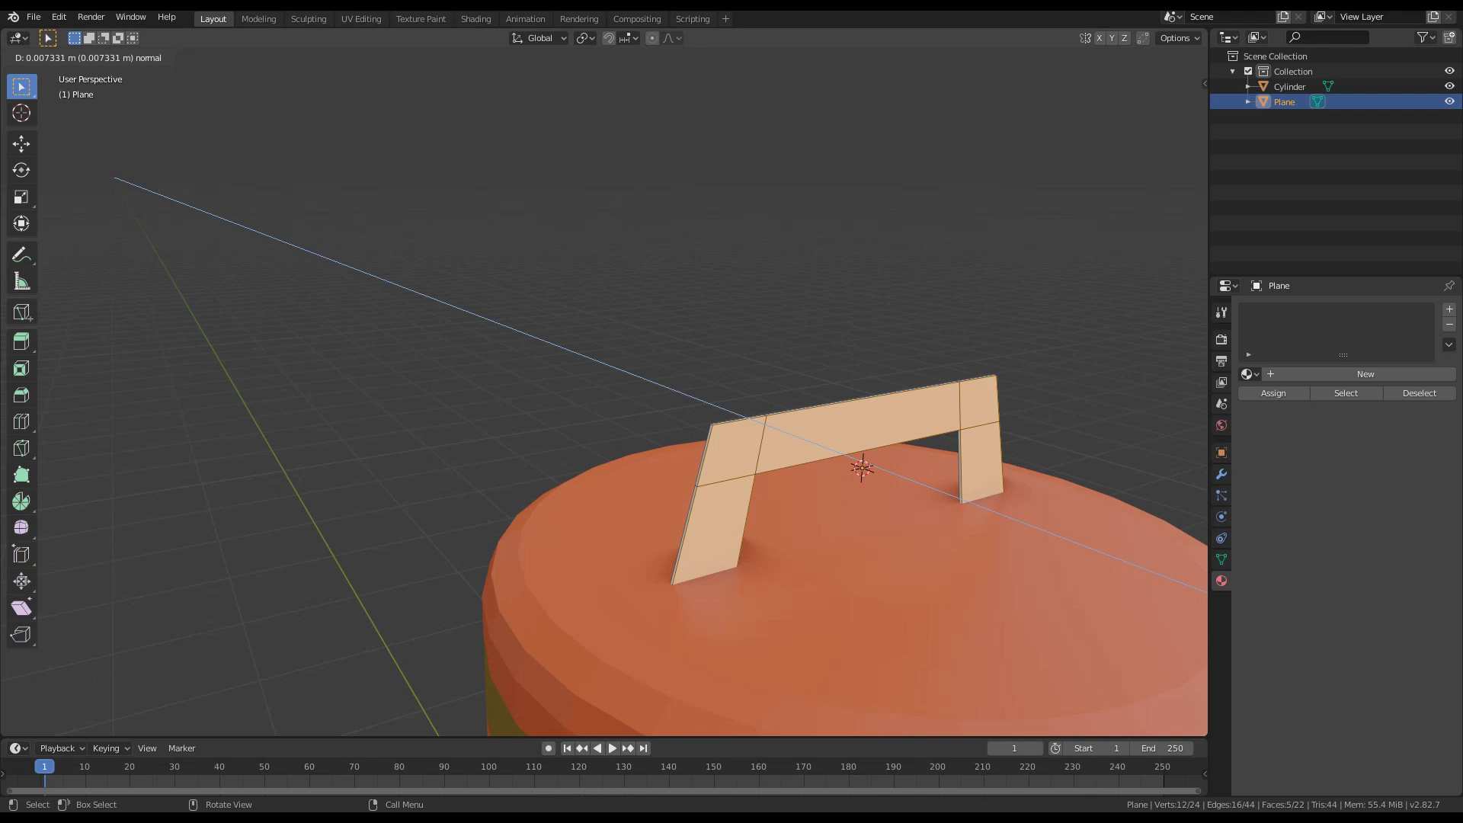
key(Return)
middle_drag(762, 457, 671, 461)
key(Tab)
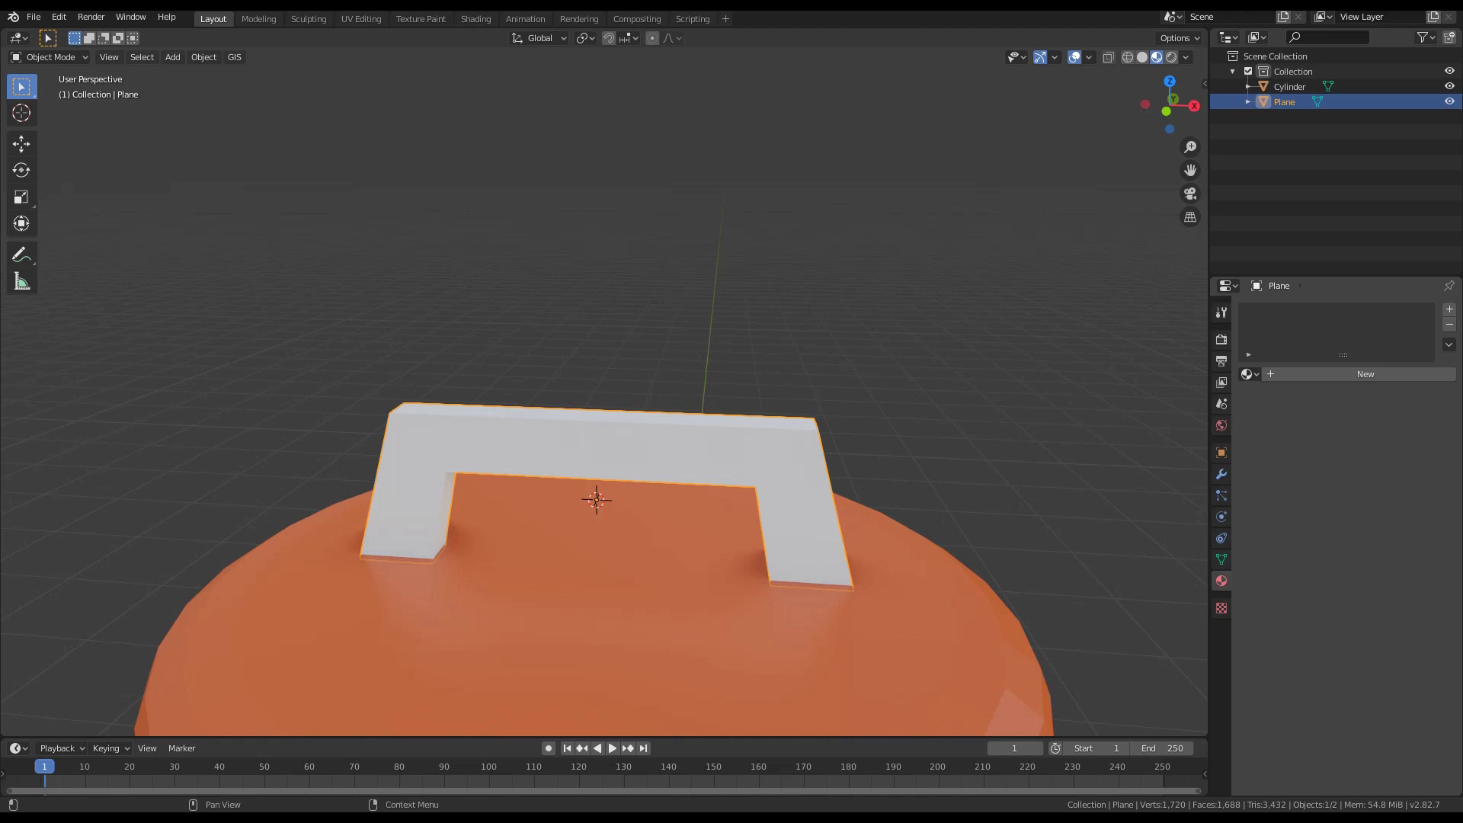
Assign the existing orange material to the handle
click(1250, 374)
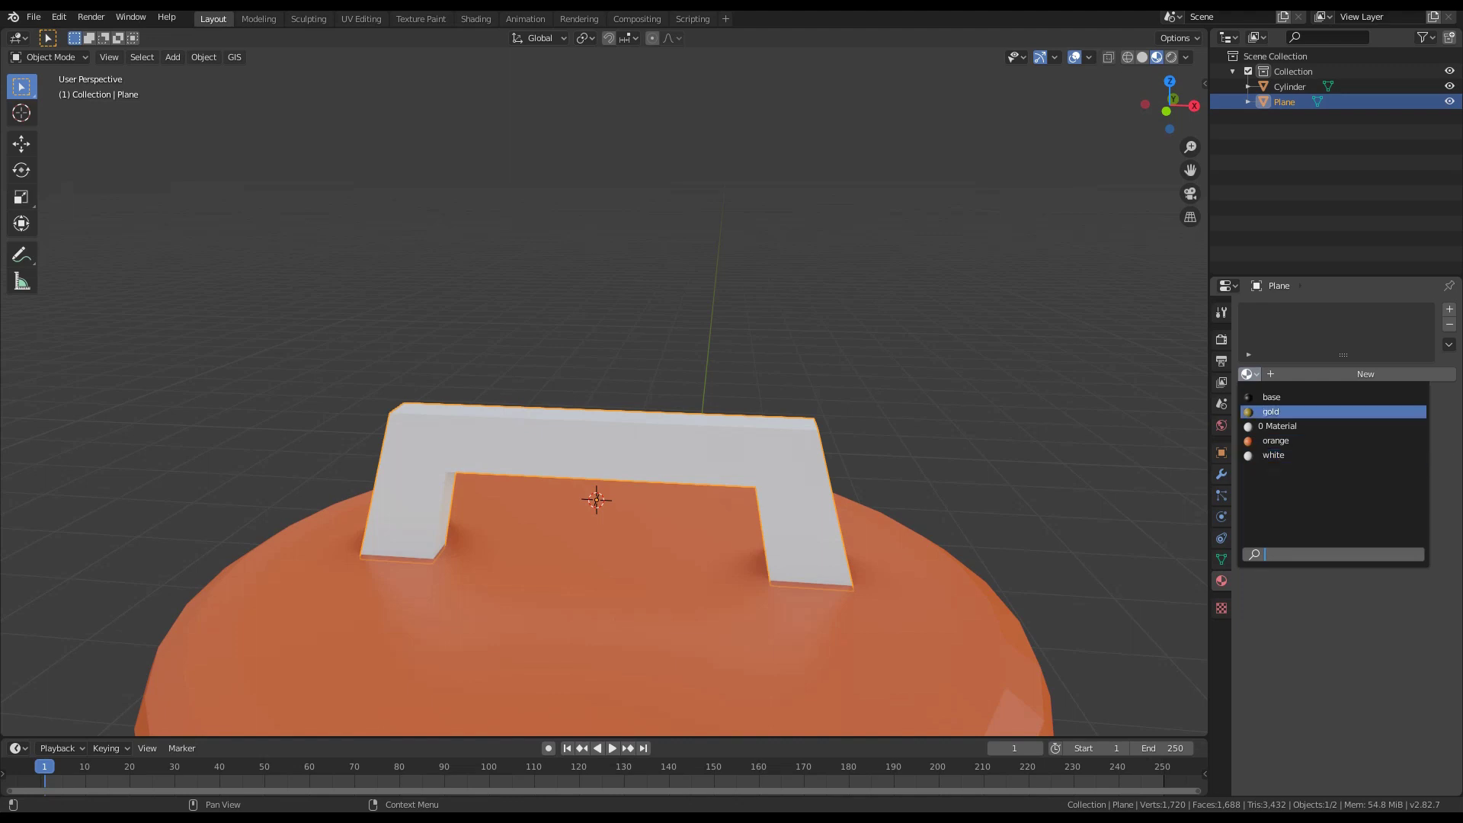
click(1278, 441)
scroll(604, 404, down, 3)
middle_drag(609, 427, 571, 404)
Hide the barrel so the underside of the handle is exposed
click(564, 465)
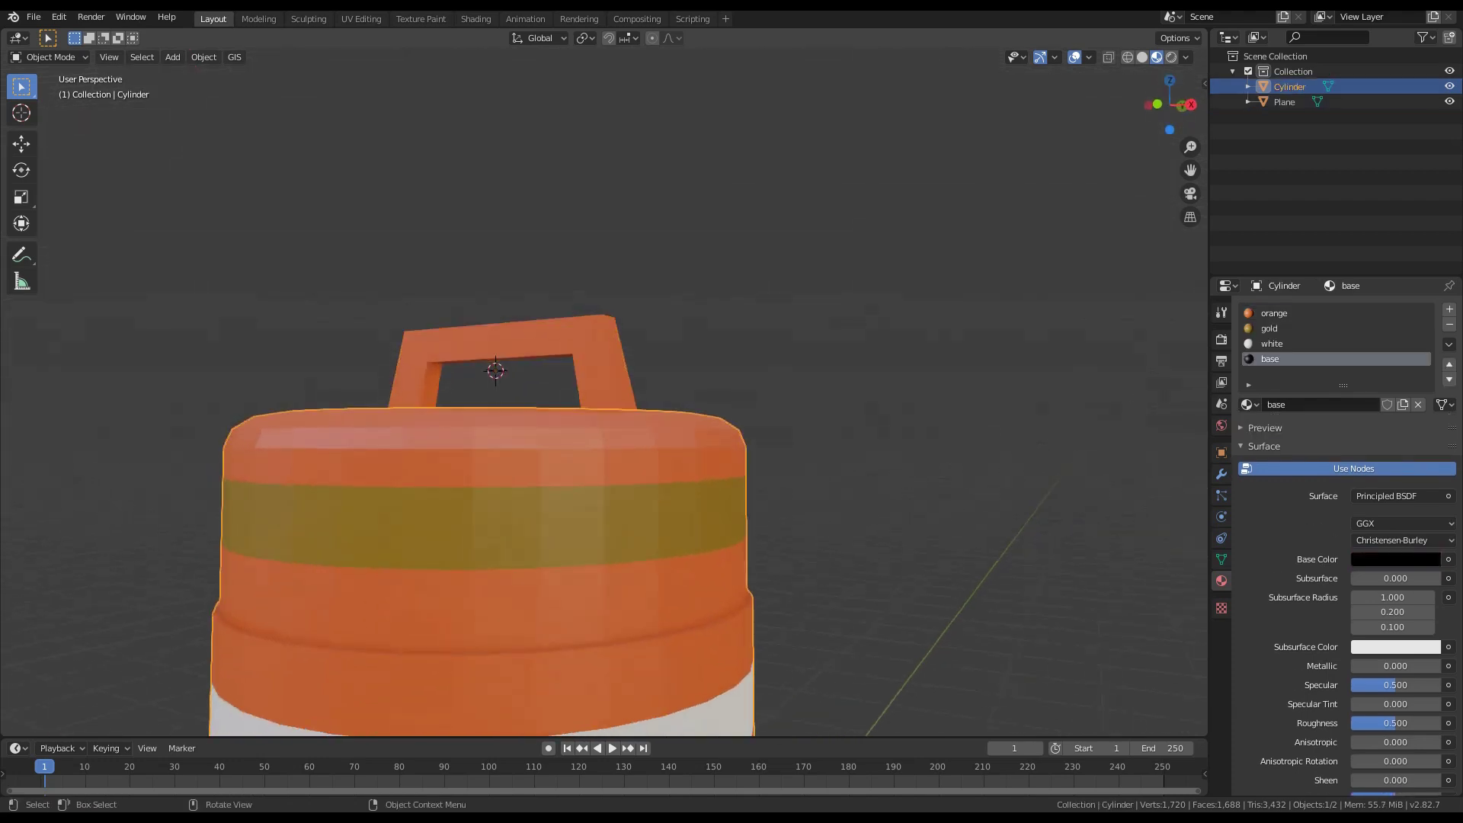
key(h)
scroll(480, 365, up, 3)
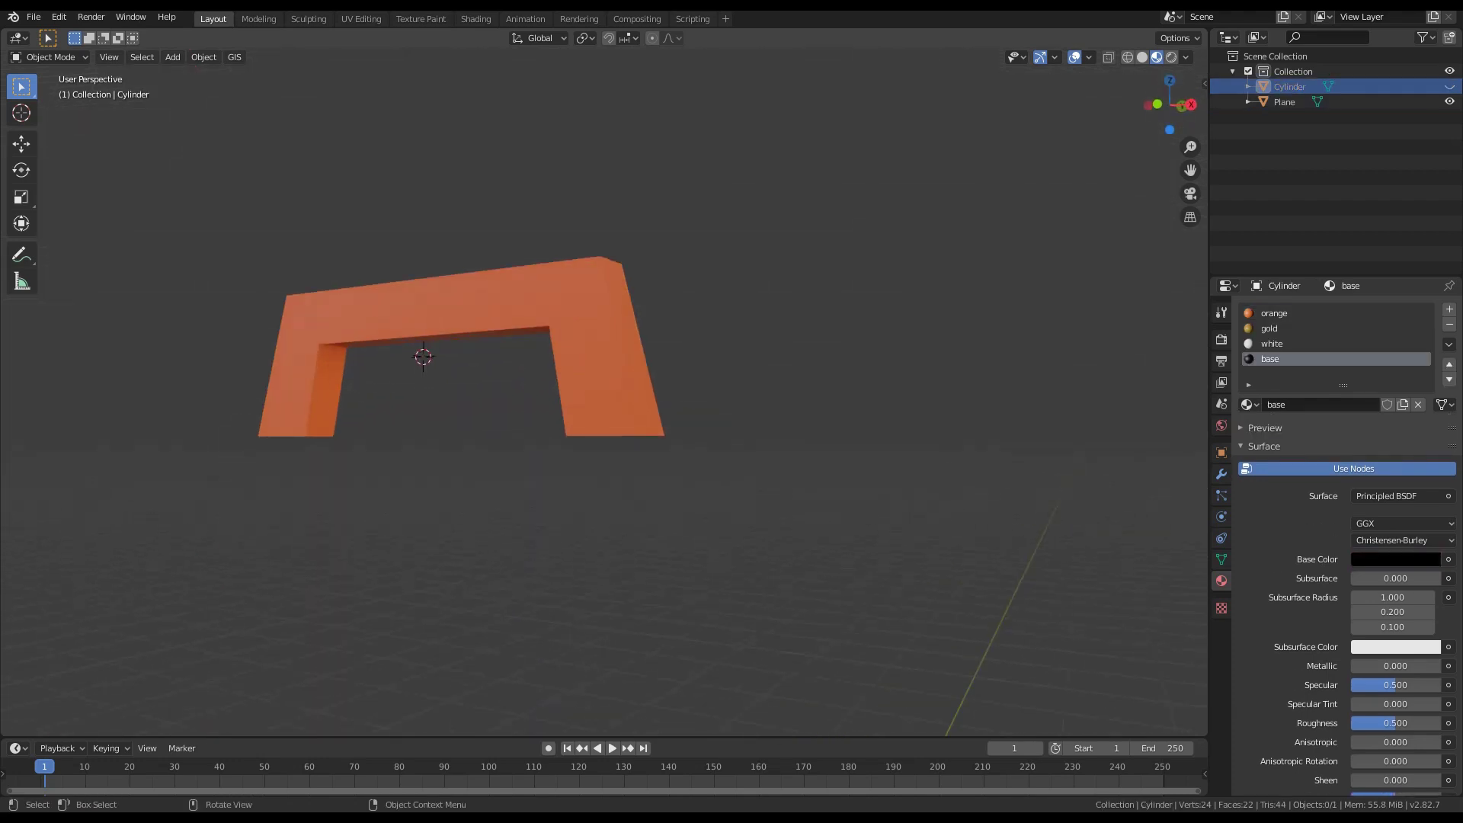
mouse_move(488, 411)
middle_down()
mouse_move(525, 353)
mouse_move(513, 413)
middle_up()
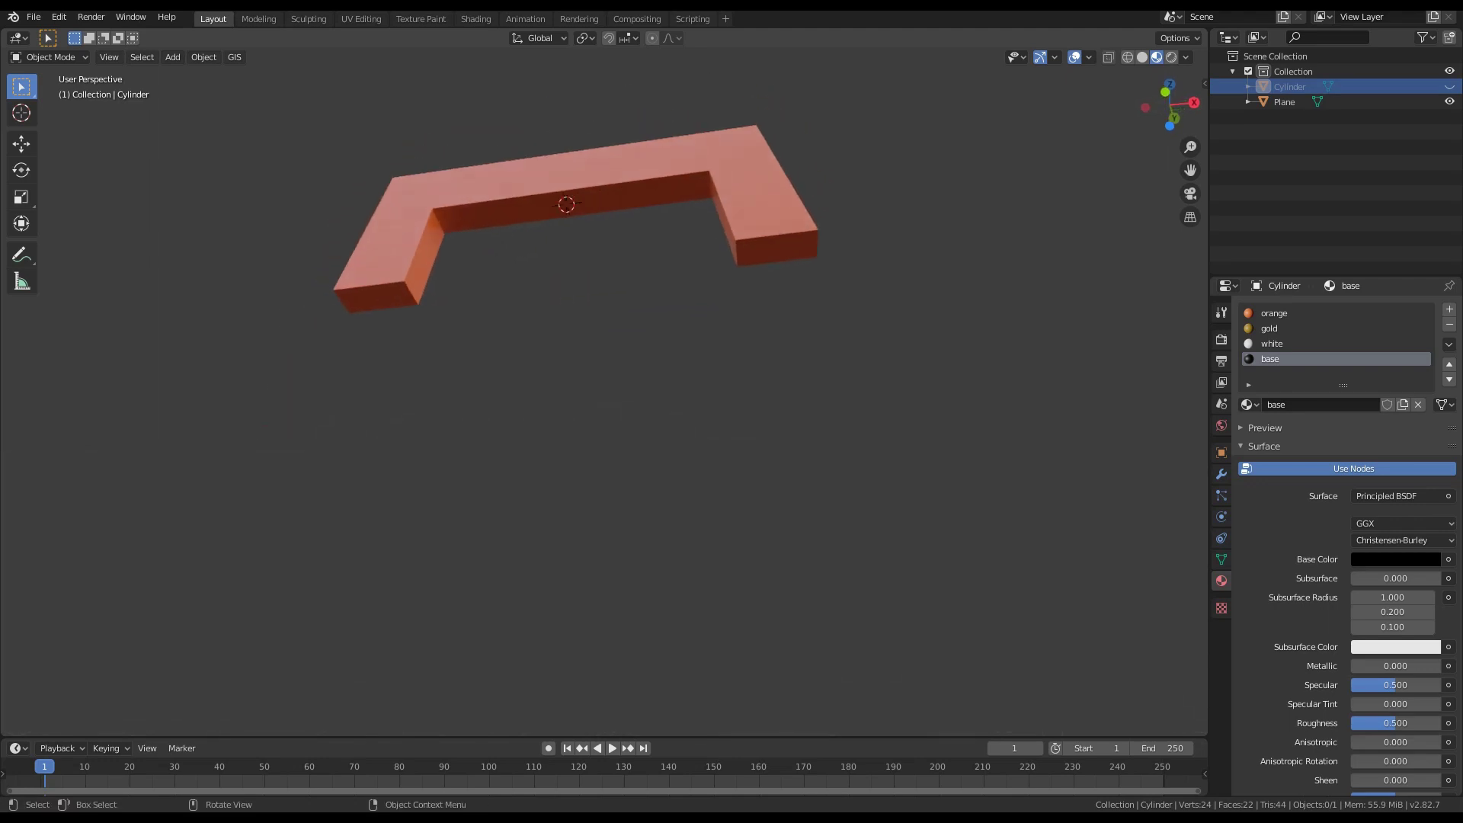
Snap the 3D cursor to the midpoint of the handle's two foot faces and set the handle's origin to the 3D cursor
click(564, 172)
key(Tab)
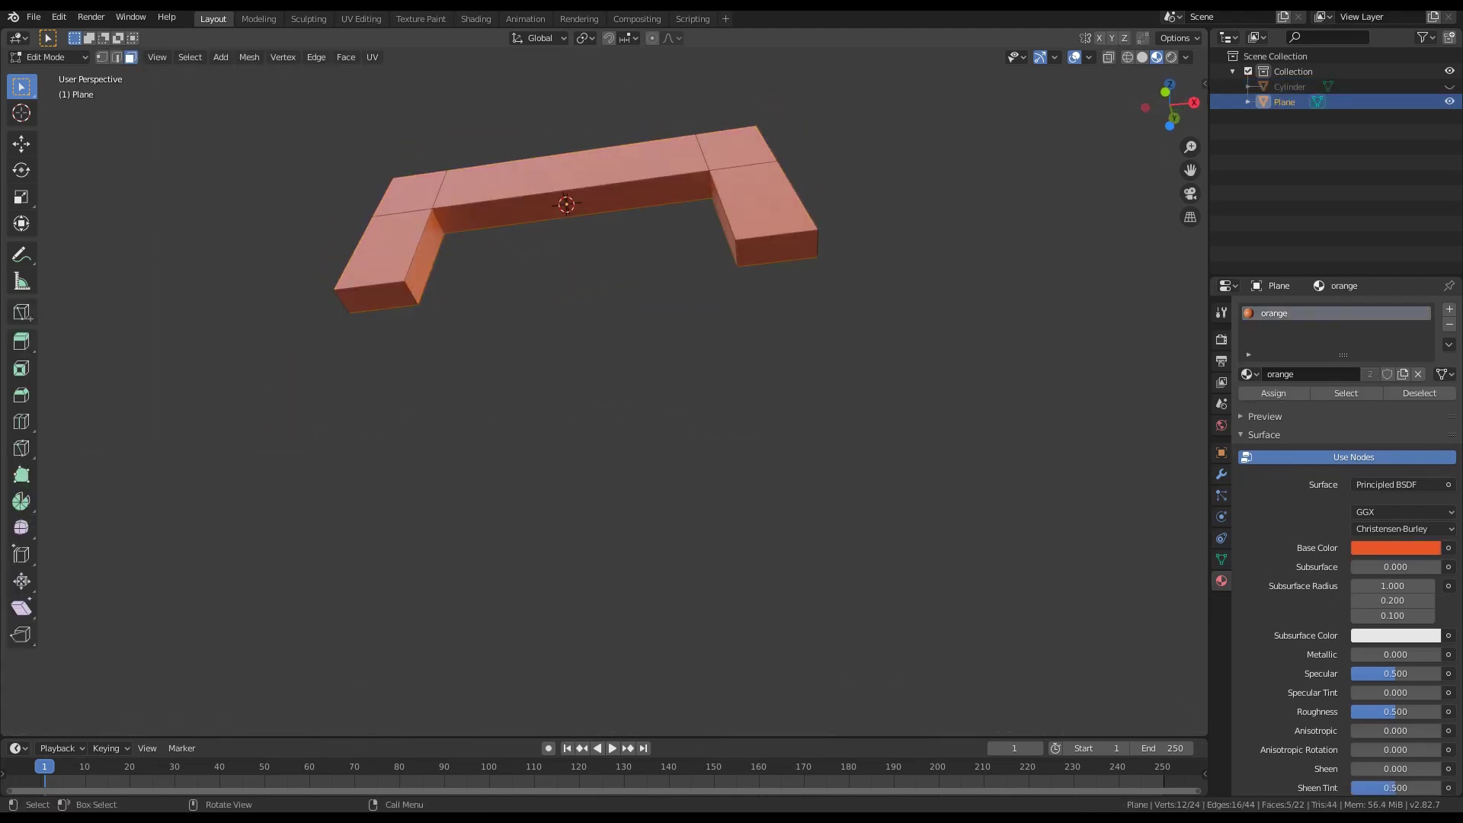
click(776, 249)
shift+click(377, 298)
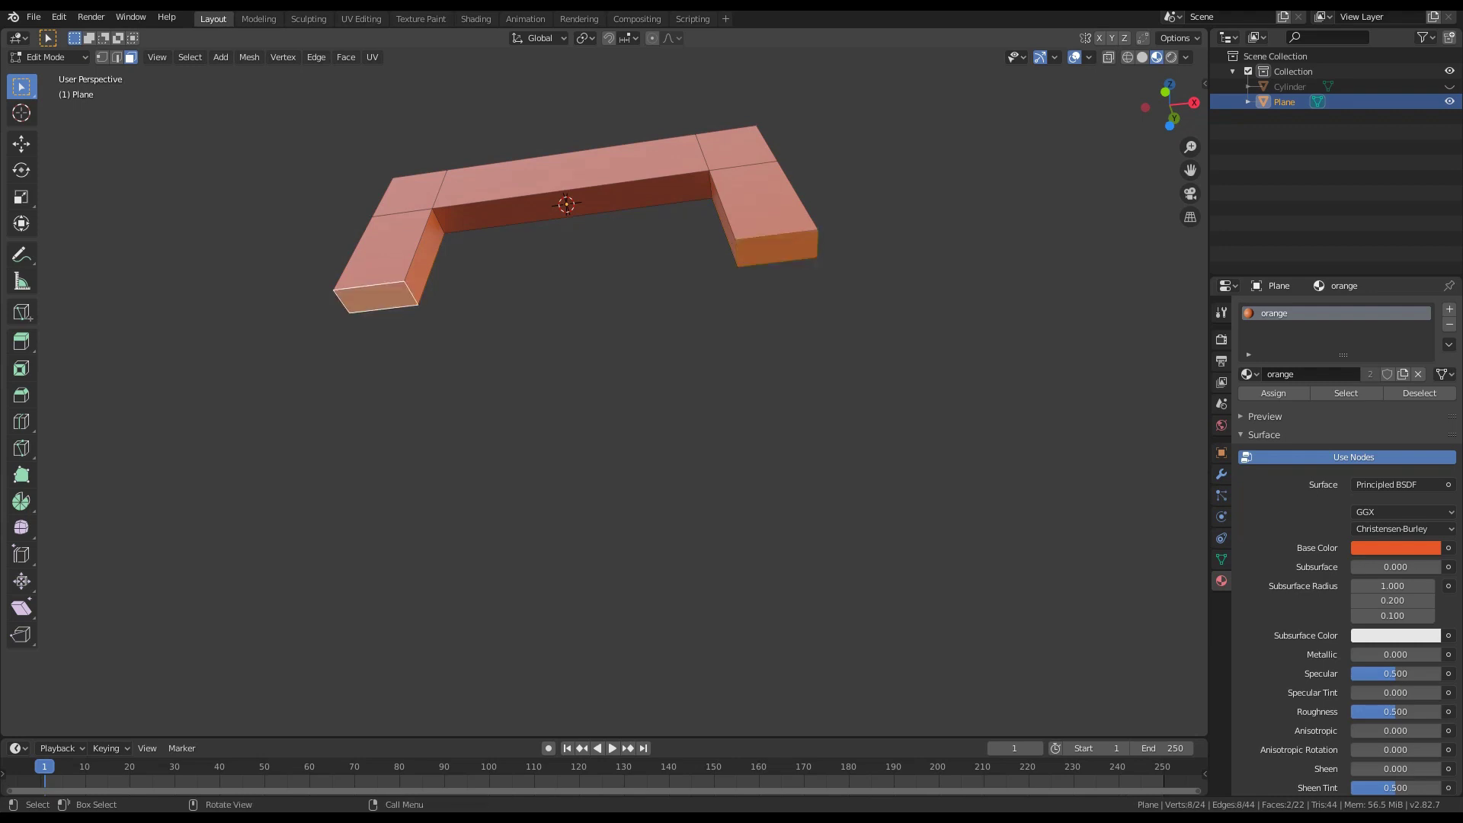
key(shift+s)
click(494, 377)
key(Tab)
right_click(533, 185)
mouse_move(580, 184)
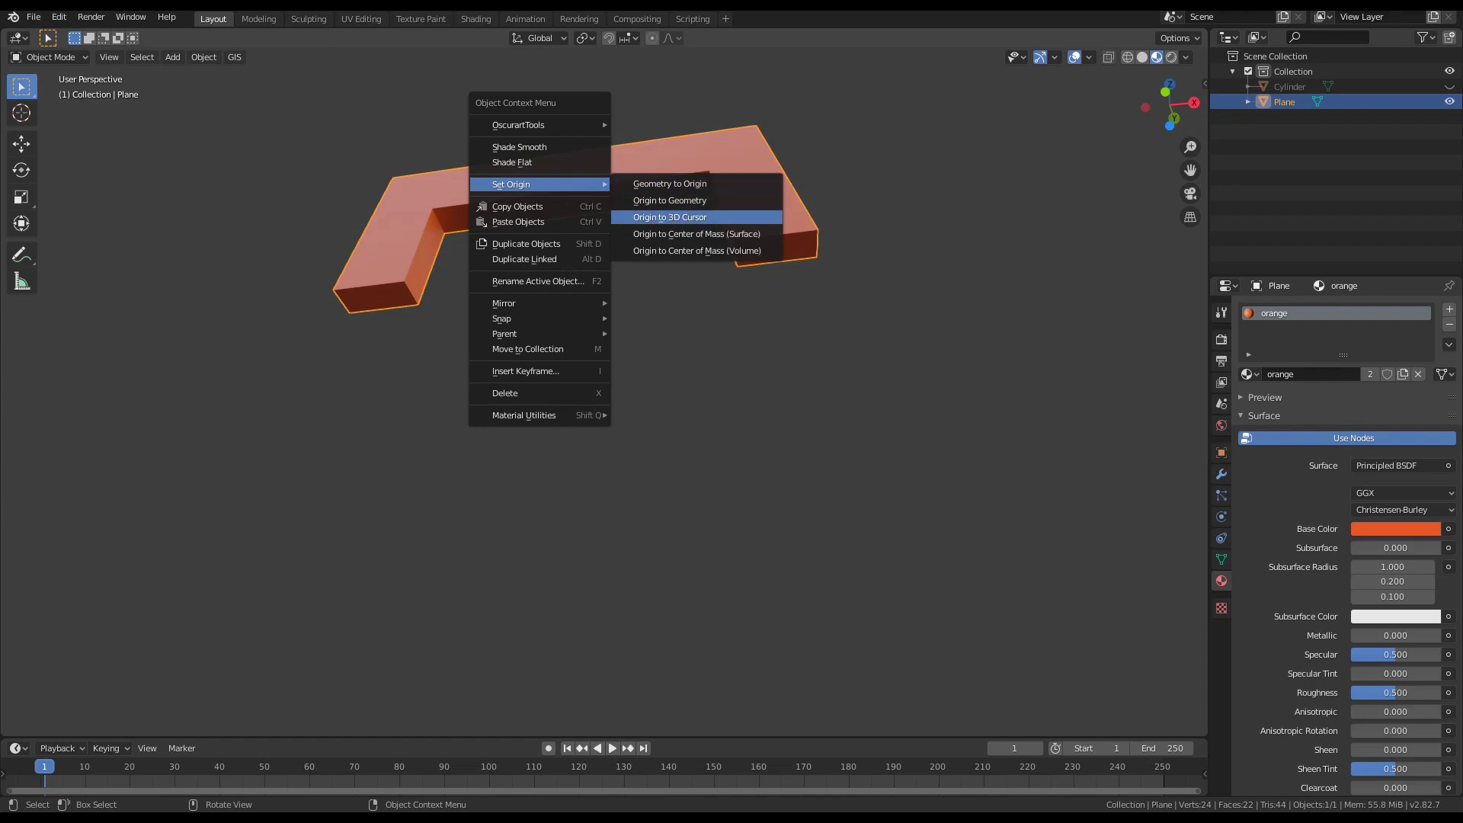
click(670, 218)
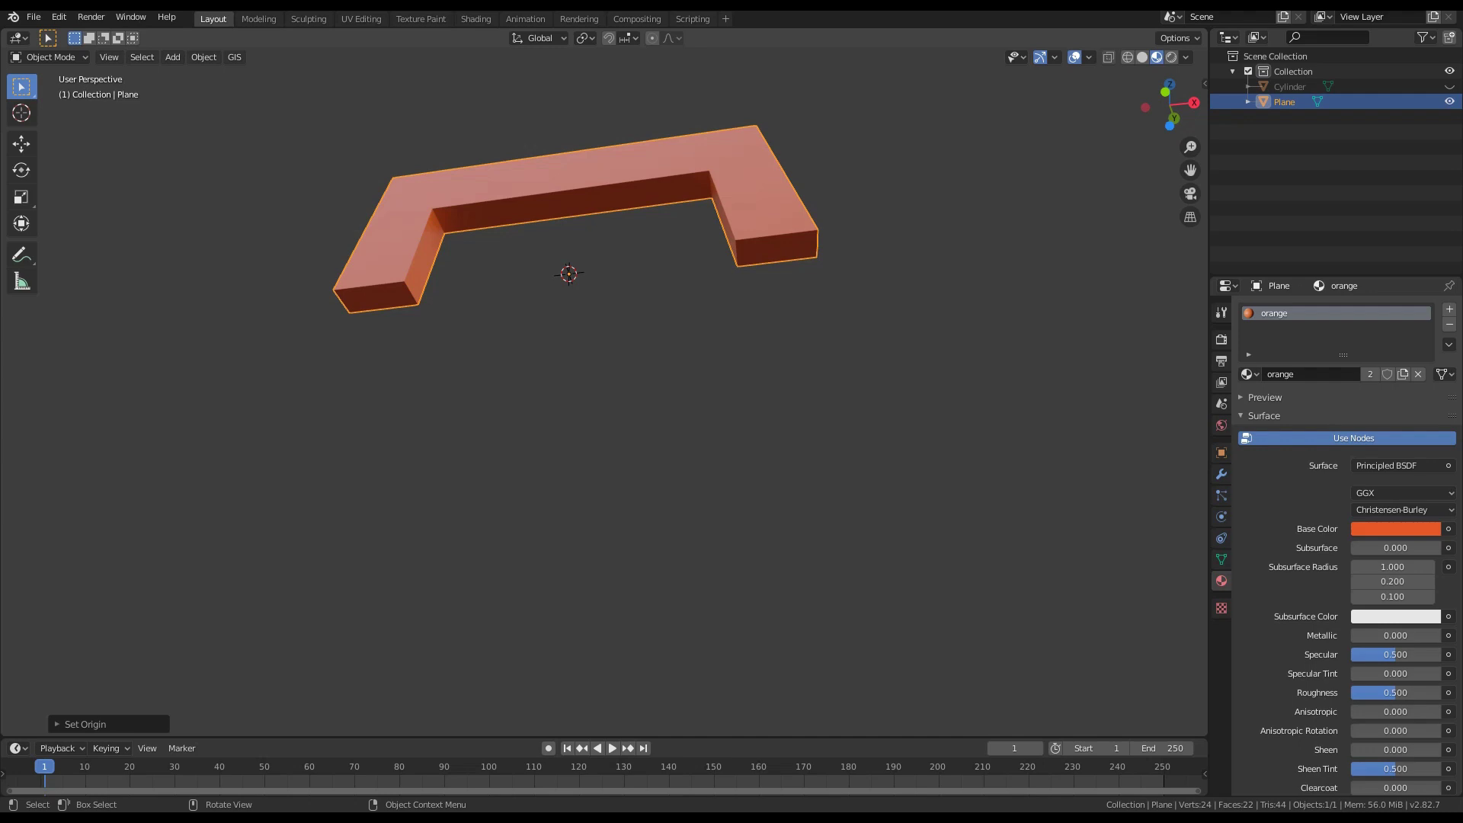
Unhide the barrel, select it and switch it to Edit Mode
key(alt+h)
scroll(647, 252, down, 8)
middle_drag(648, 252, 648, 426)
scroll(648, 457, up, 2)
click(648, 534)
scroll(647, 534, up, 1)
shift+middle_drag(648, 534, 694, 291)
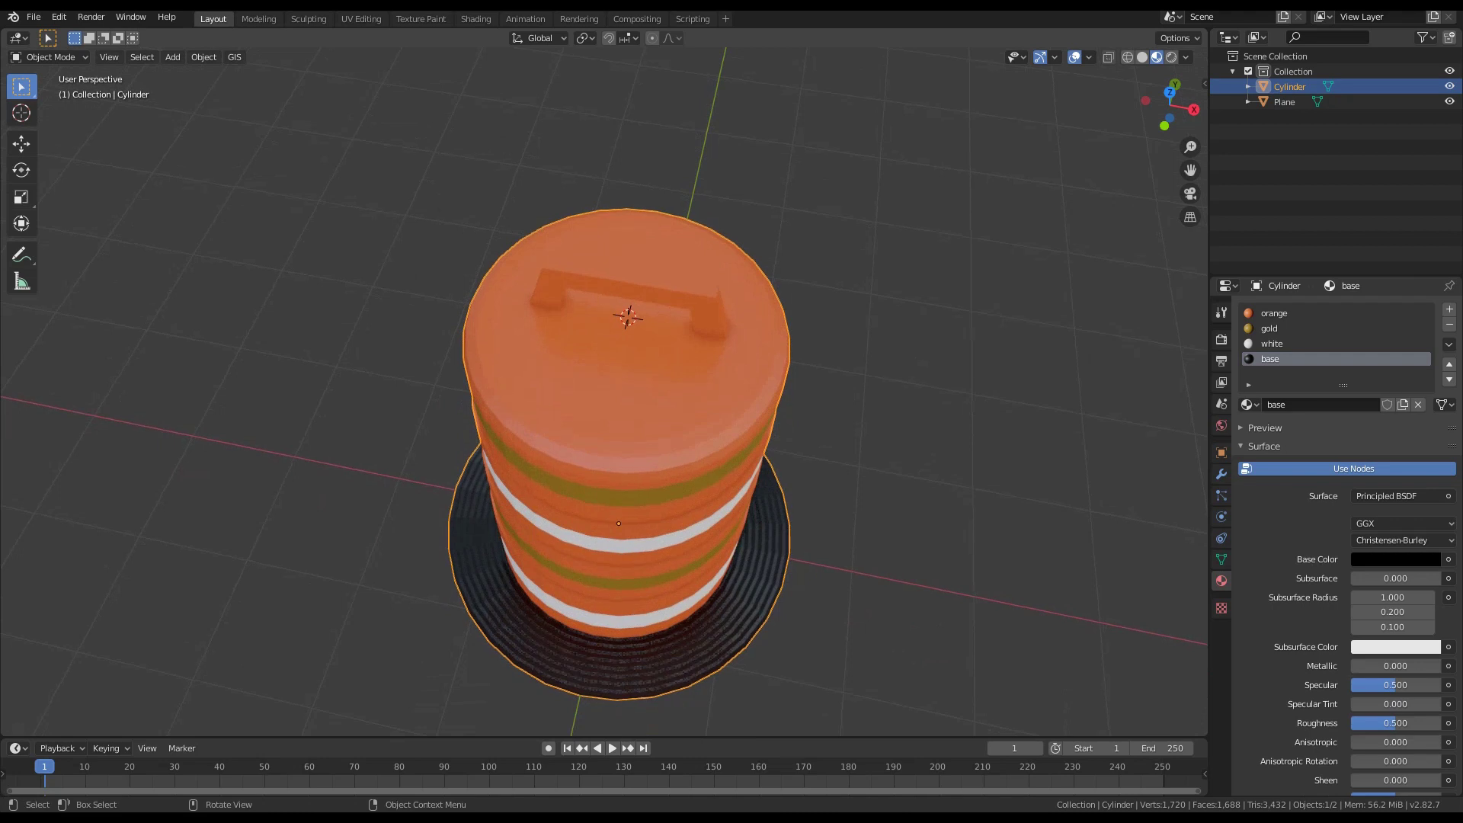
key(Tab)
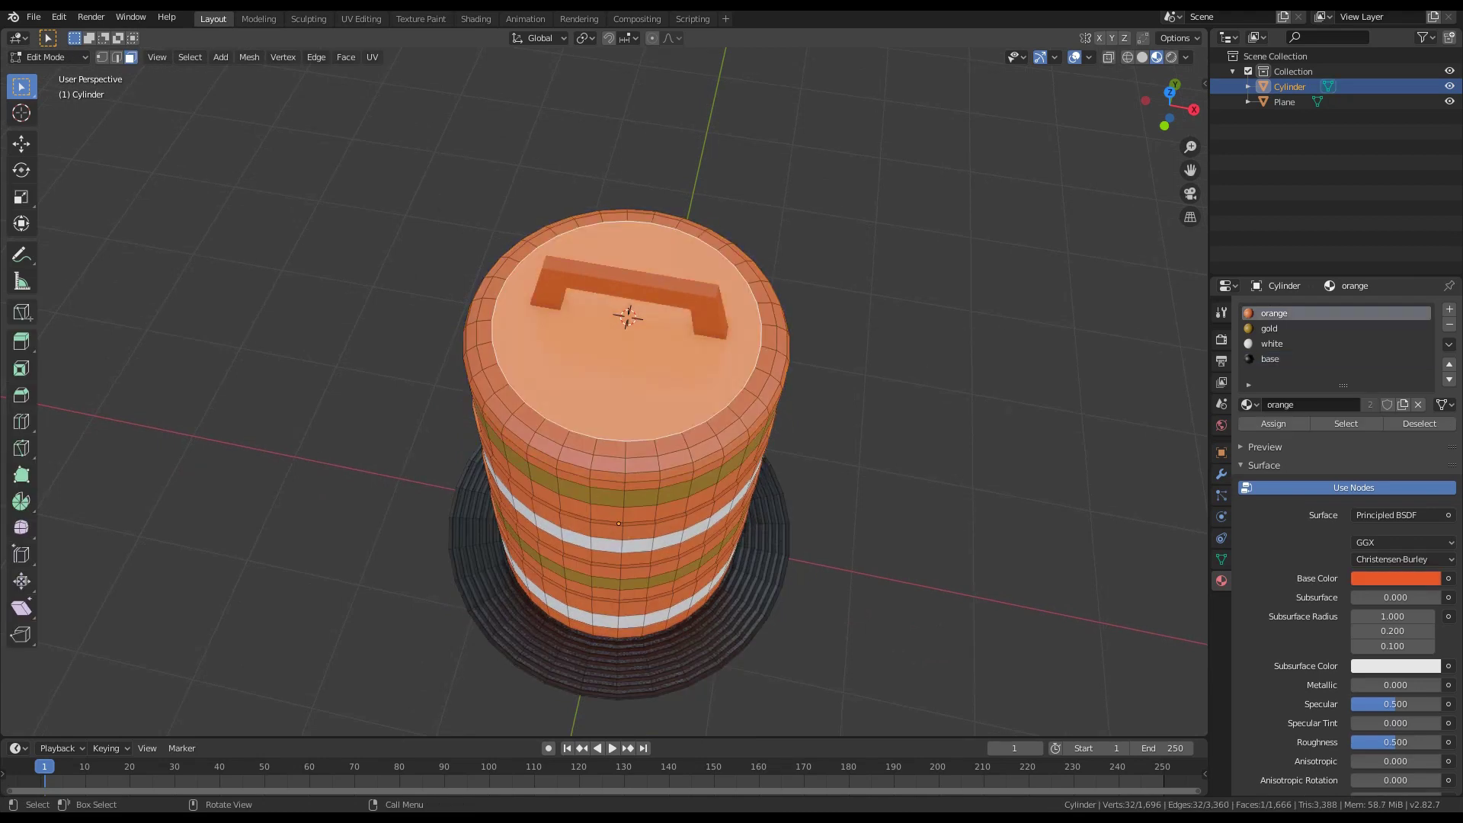
Snap the 3D cursor to the centre of the barrel's selected top face
middle_drag(619, 524, 622, 601)
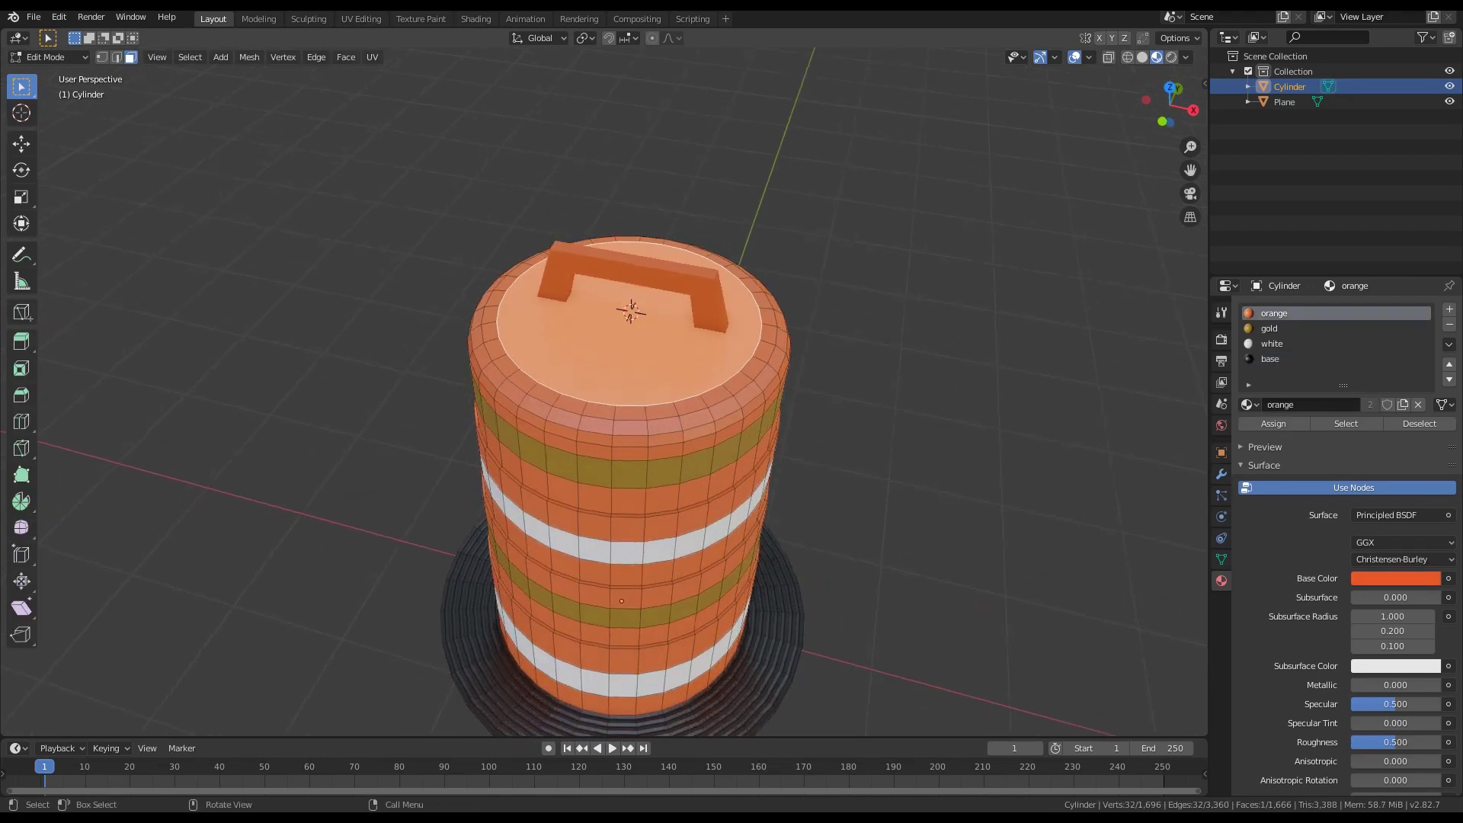
key(shift+s)
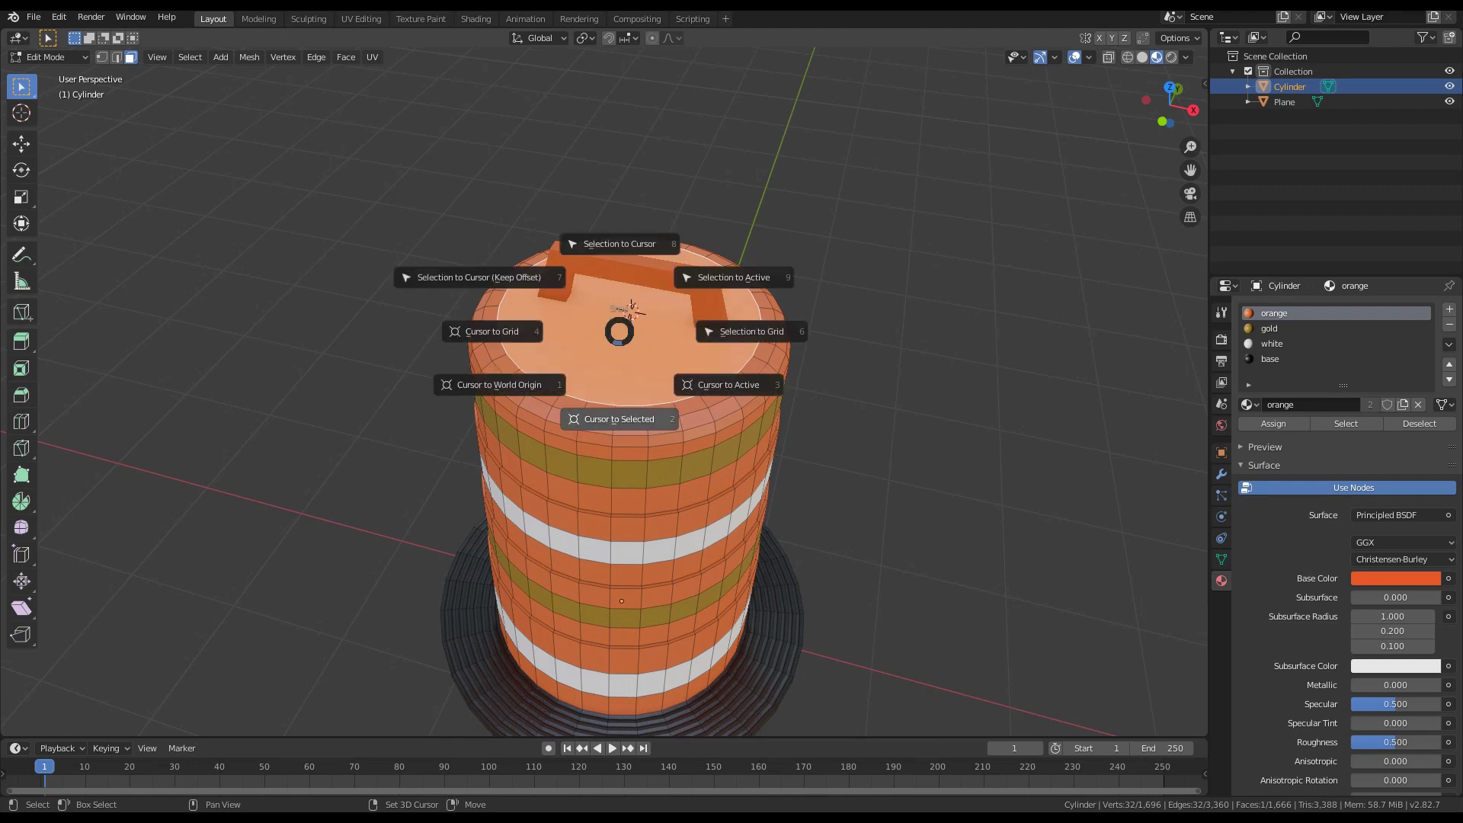
click(618, 419)
scroll(619, 419, up, 2)
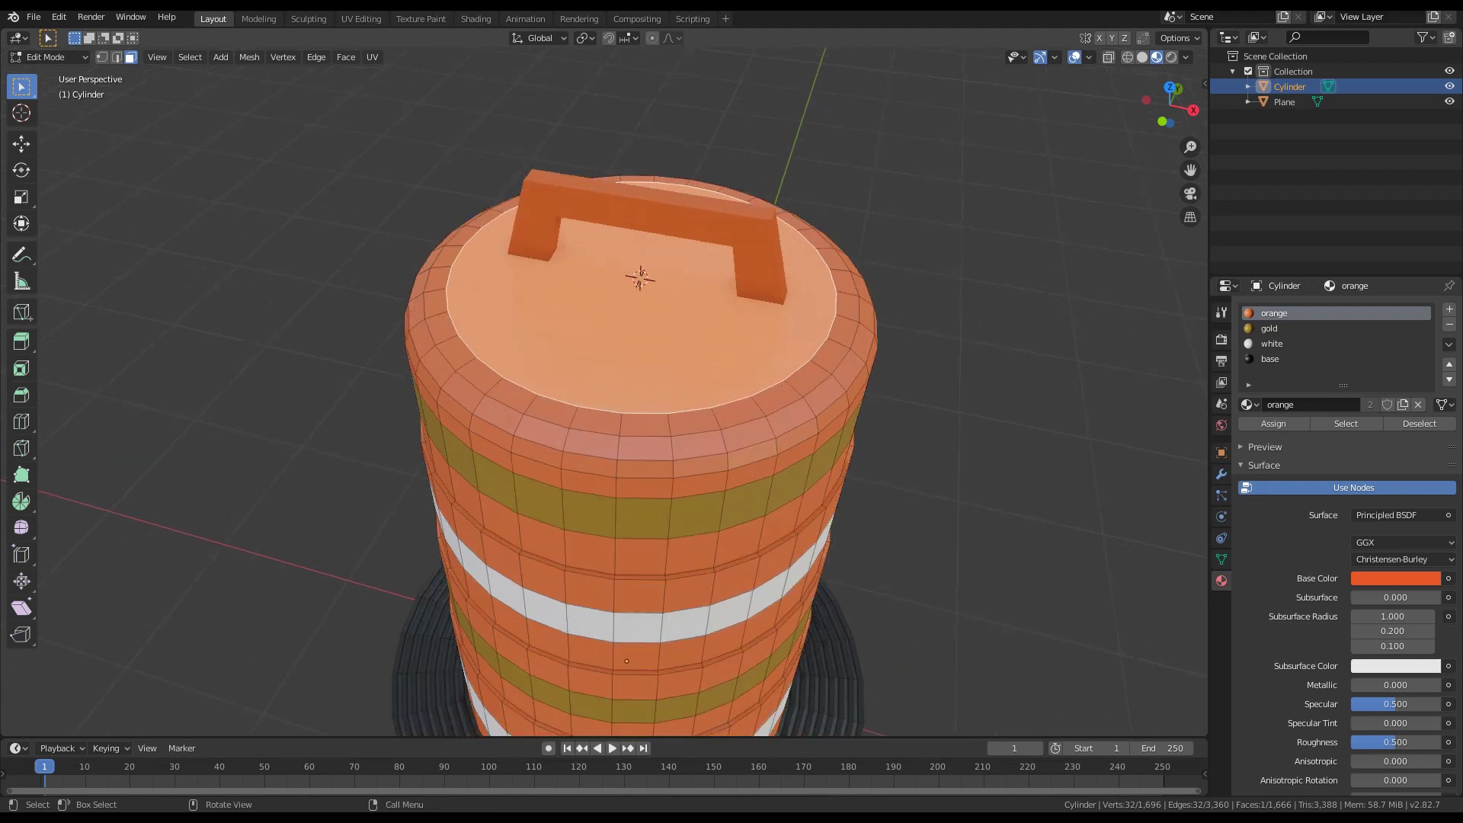
Return to Object Mode, select the handle and snap it to the 3D cursor on the barrel's top
key(Tab)
click(648, 215)
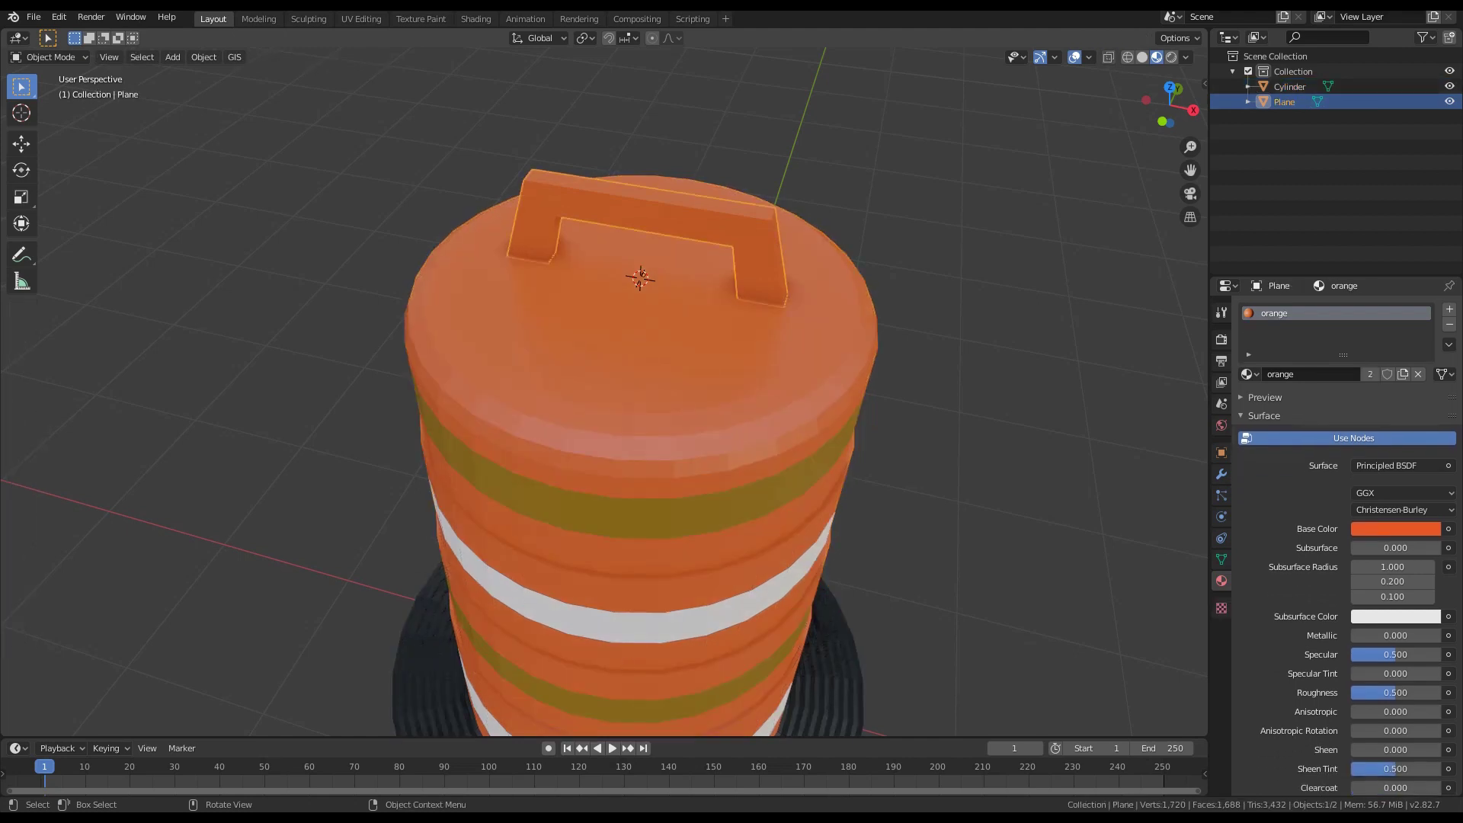
key(shift+s)
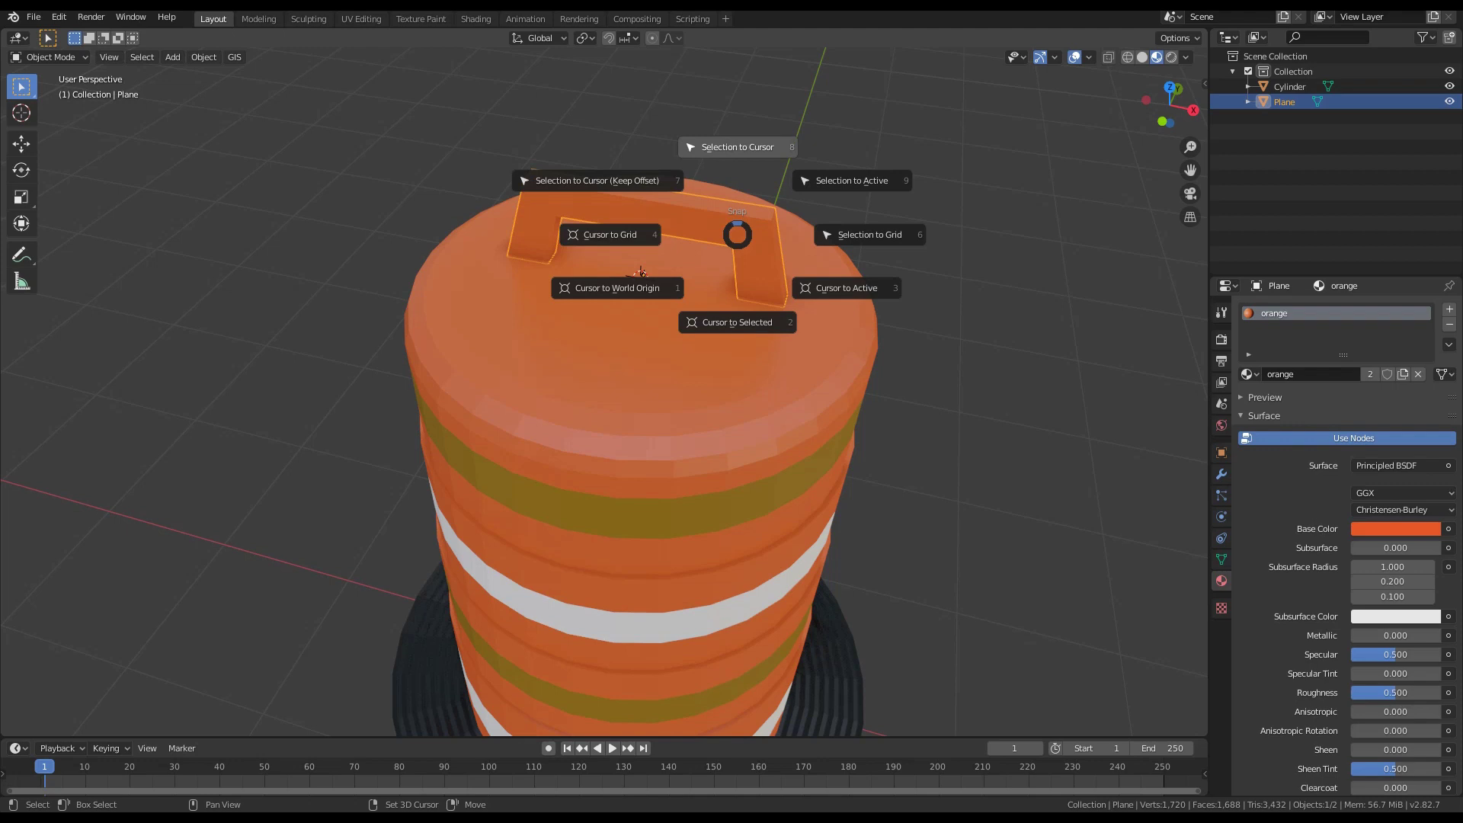
click(737, 147)
Lower the handle slightly along the Z axis so its feet sink into the barrel's top
middle_drag(732, 251, 631, 236)
scroll(631, 237, up, 3)
middle_drag(732, 194, 705, 232)
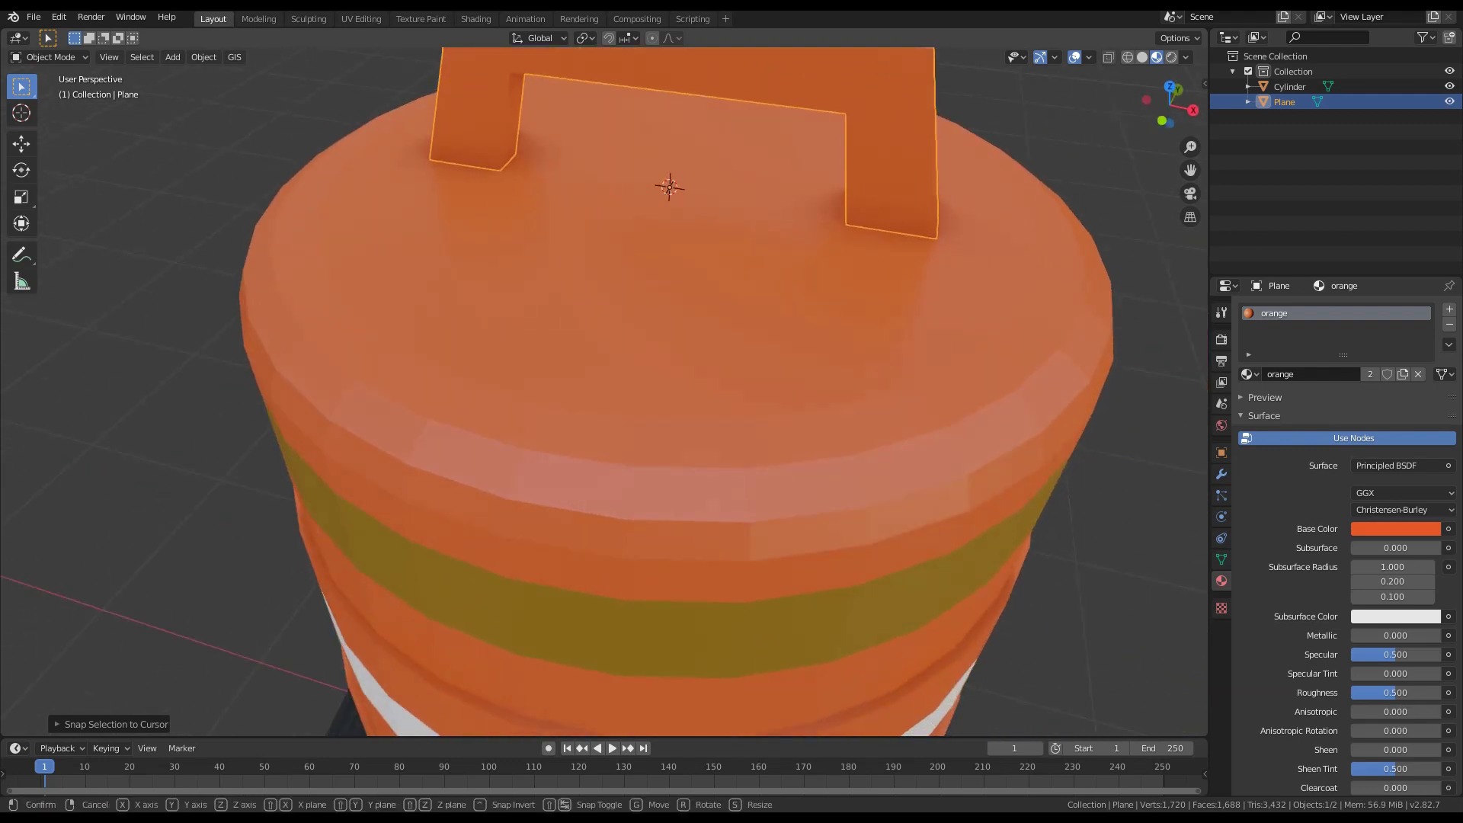
key(g)
key(z)
key(Return)
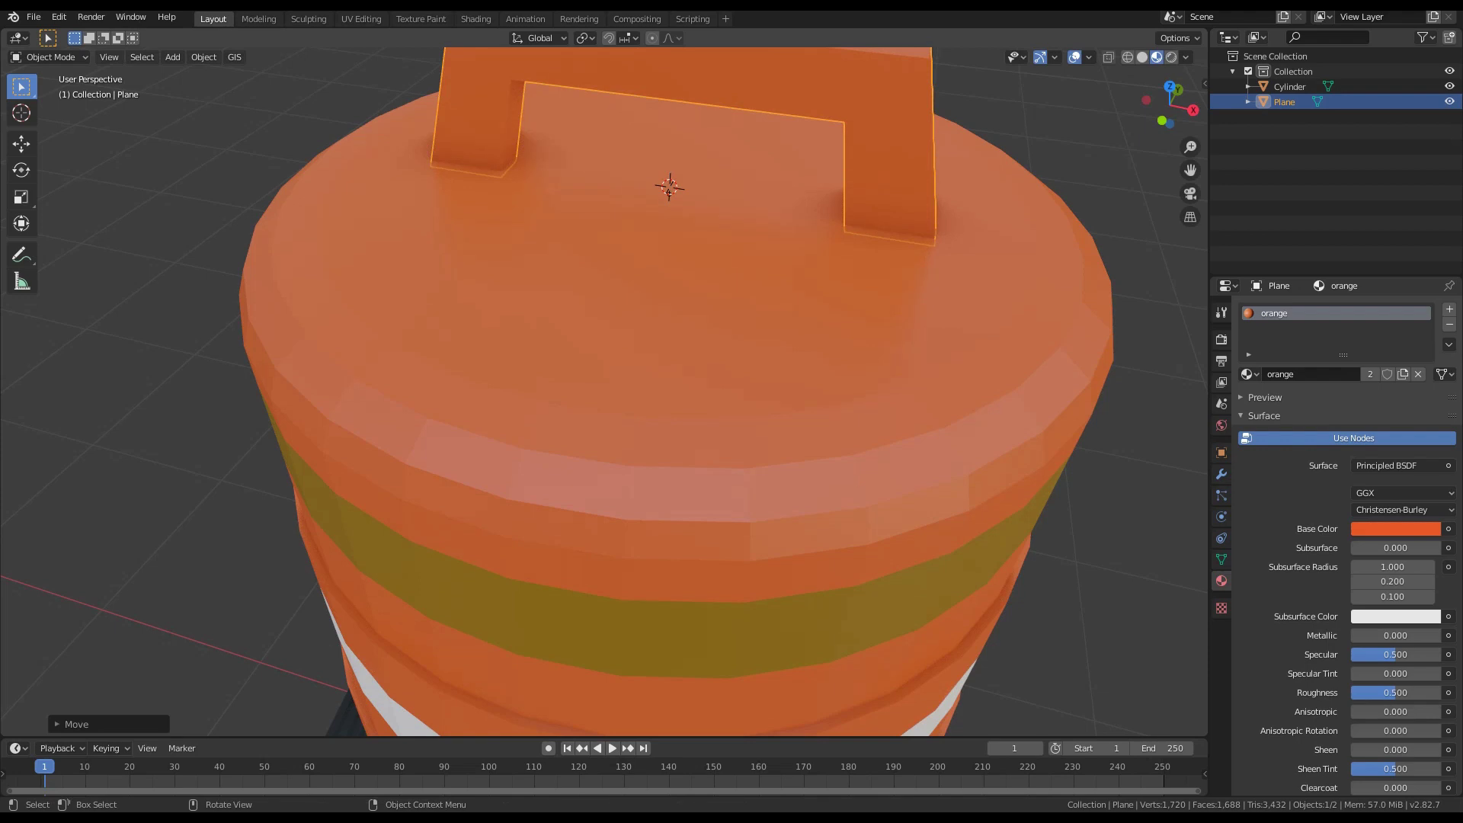
scroll(670, 305, down, 2)
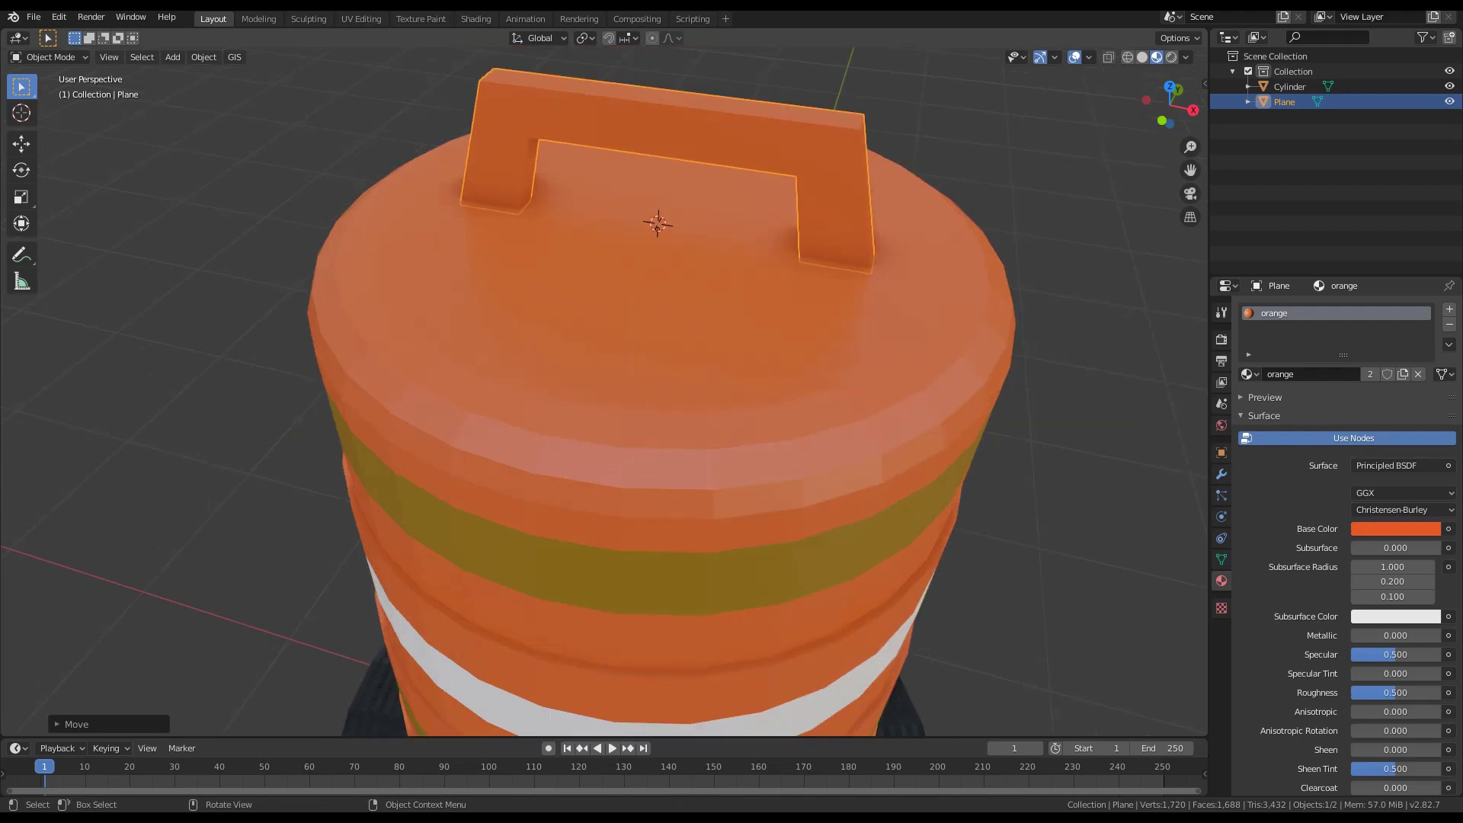
Join the handle and the barrel into one object with the barrel as the active object, and deselect it
key(a)
scroll(671, 305, down, 1)
middle_drag(762, 305, 762, 265)
scroll(770, 256, down, 2)
scroll(762, 265, down, 2)
scroll(628, 396, down, 2)
scroll(628, 396, up, 2)
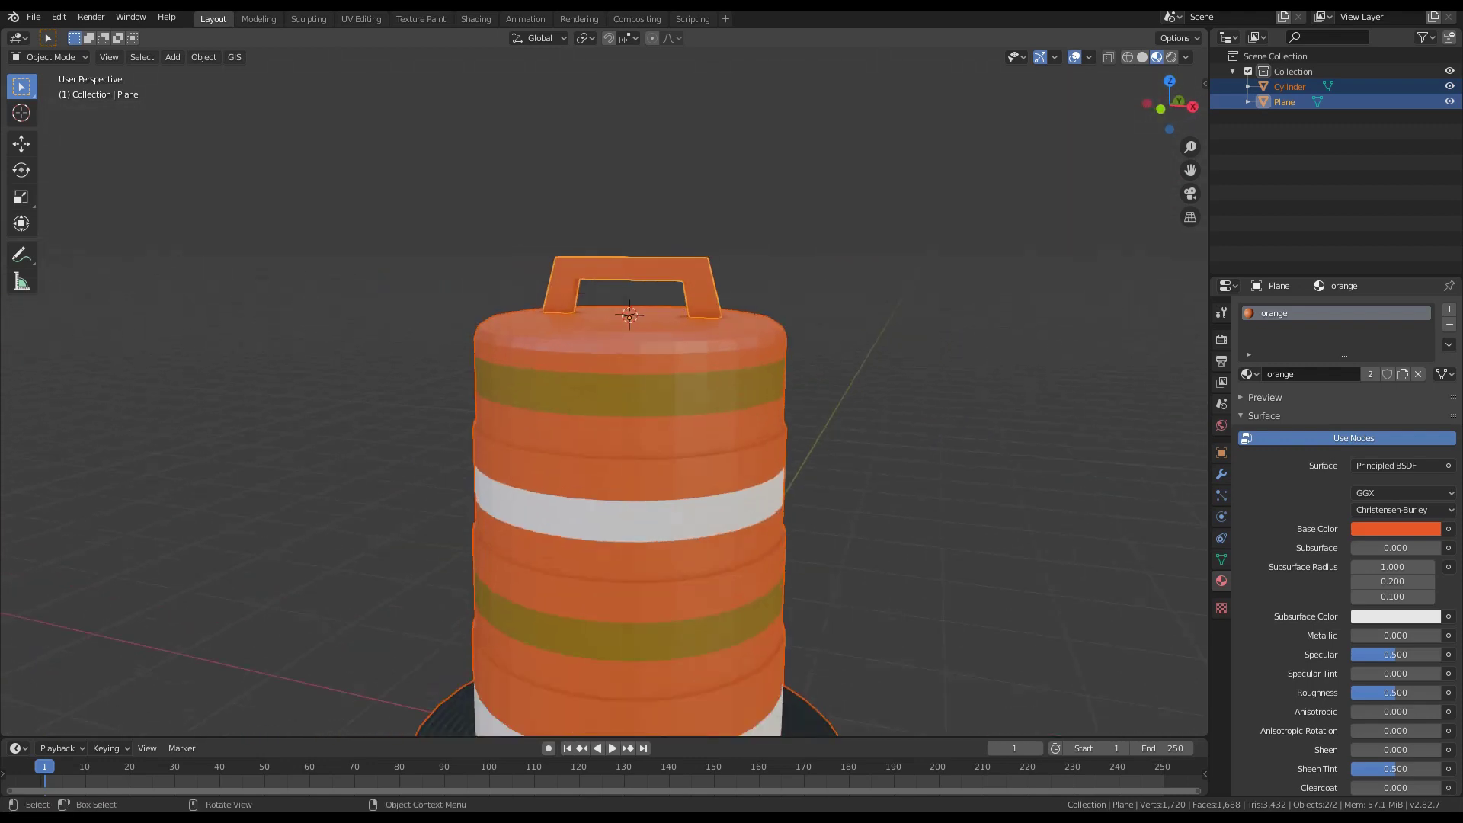
shift+click(629, 427)
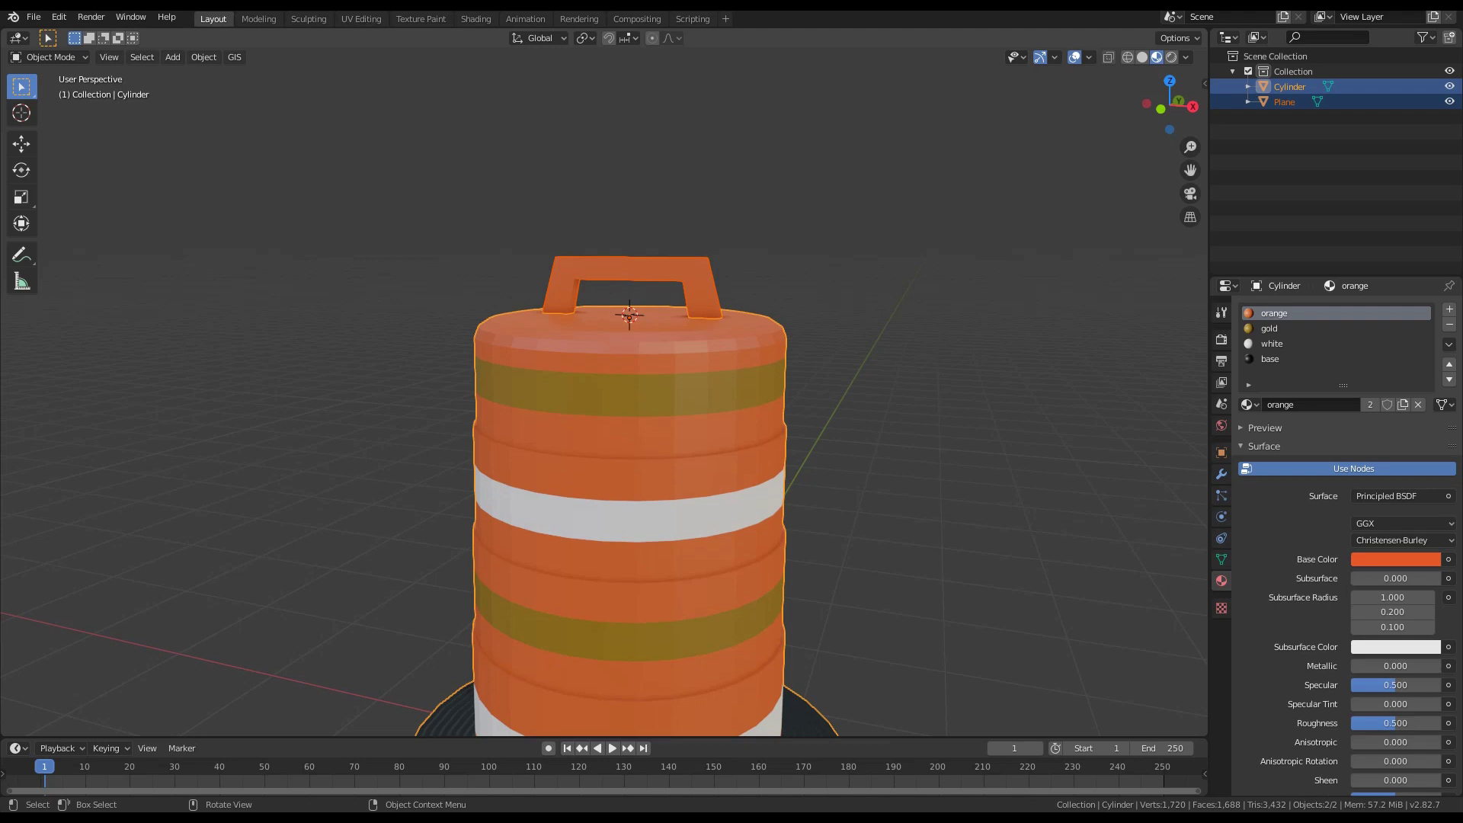
key(ctrl+j)
scroll(629, 314, down, 2)
middle_drag(630, 315, 613, 386)
key(alt+a)
scroll(613, 386, up, 2)
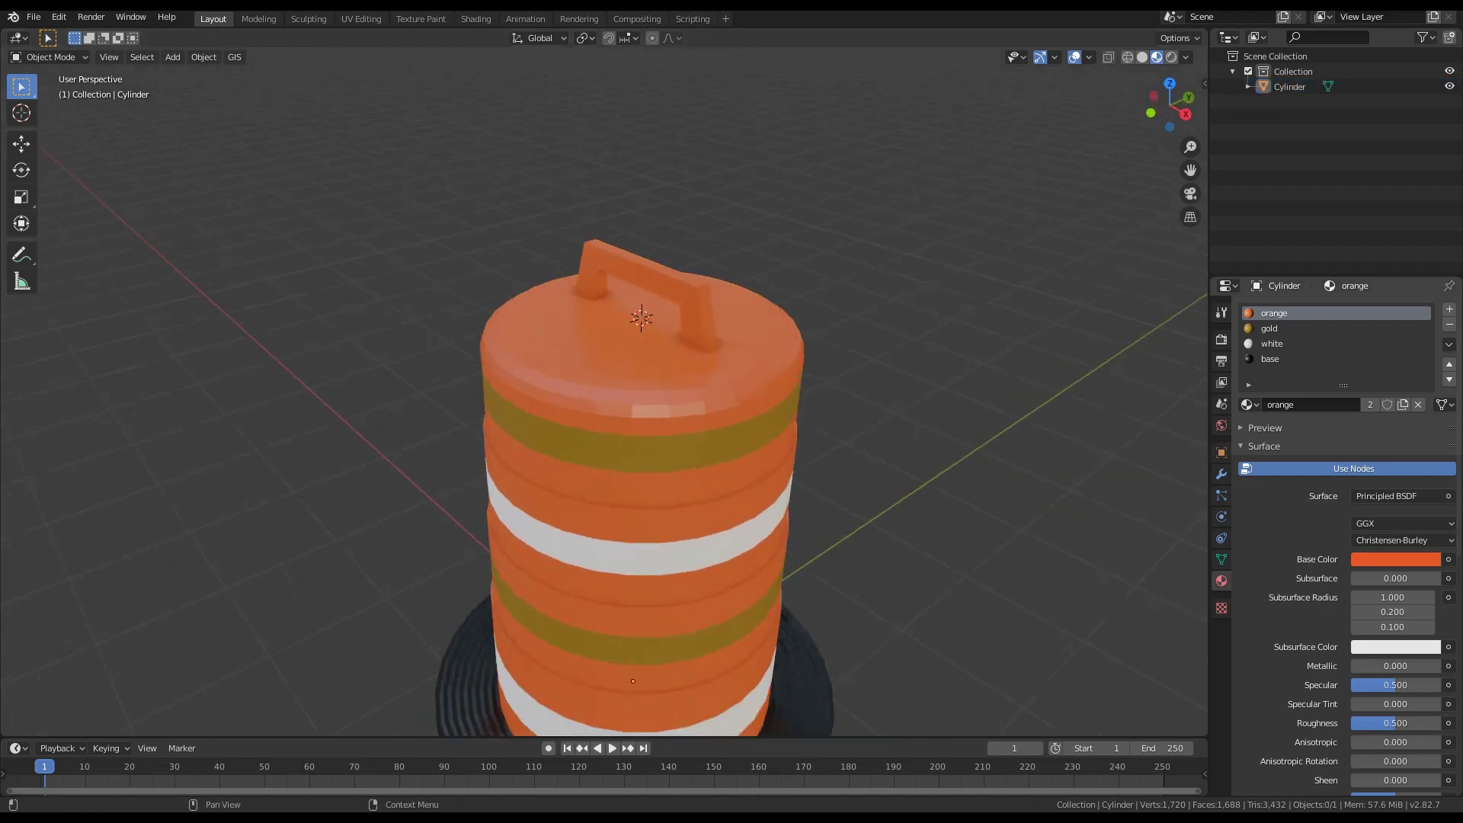
Add a Subdivision Surface modifier to the joined barrel and set its render subdivisions to 1
click(1222, 474)
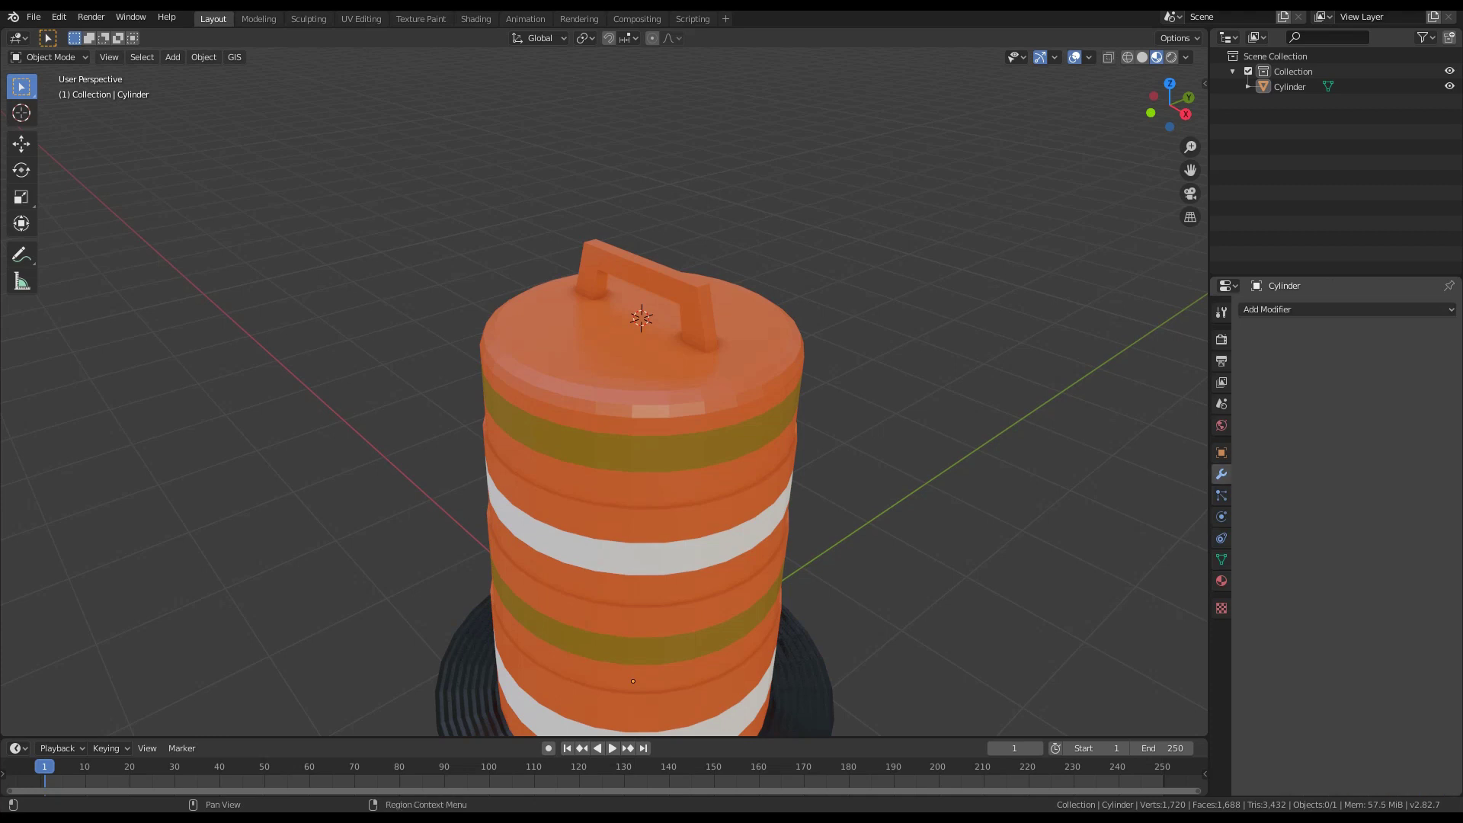
click(1296, 309)
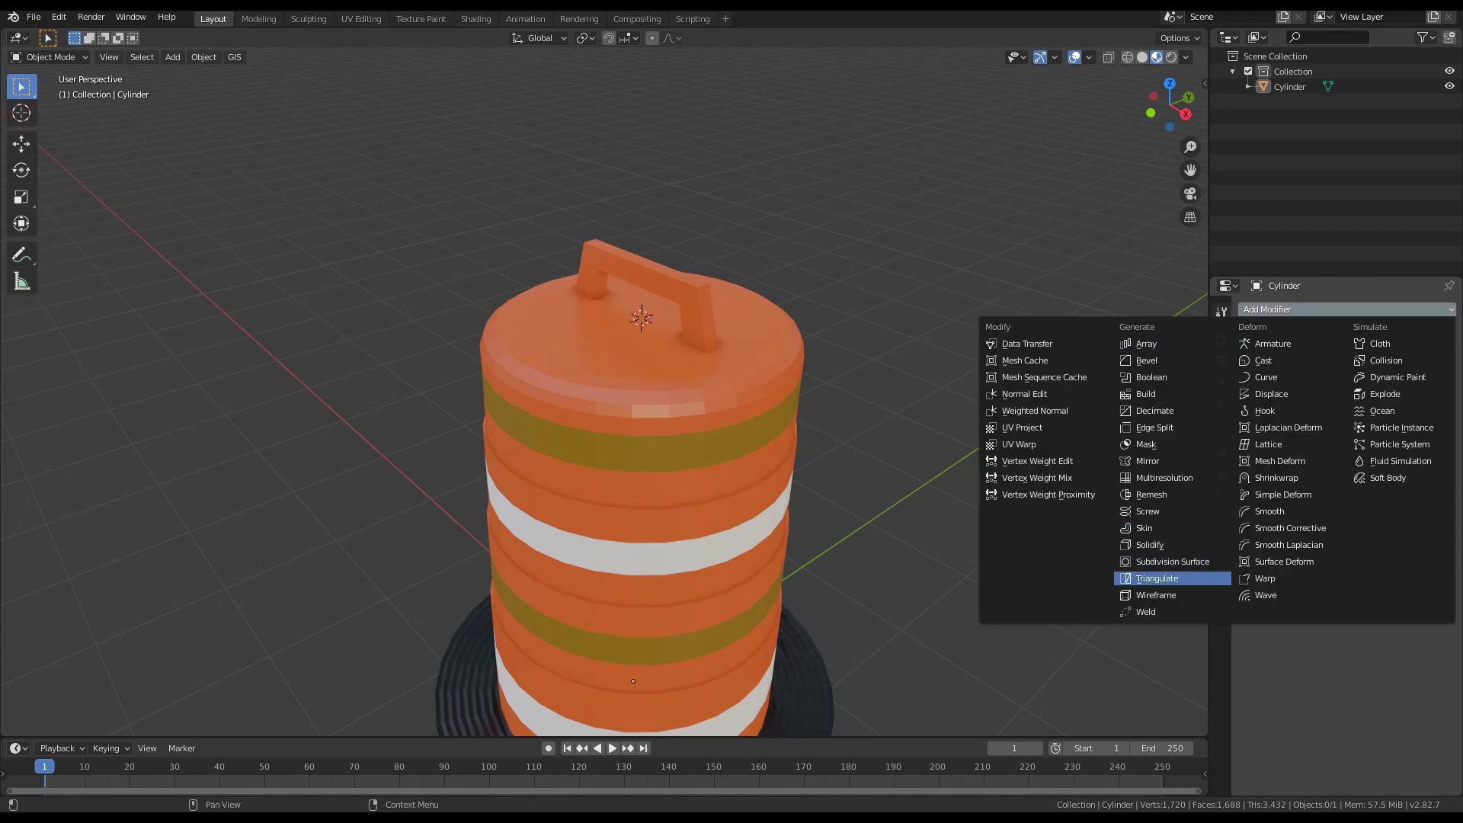
click(1170, 562)
click(1247, 445)
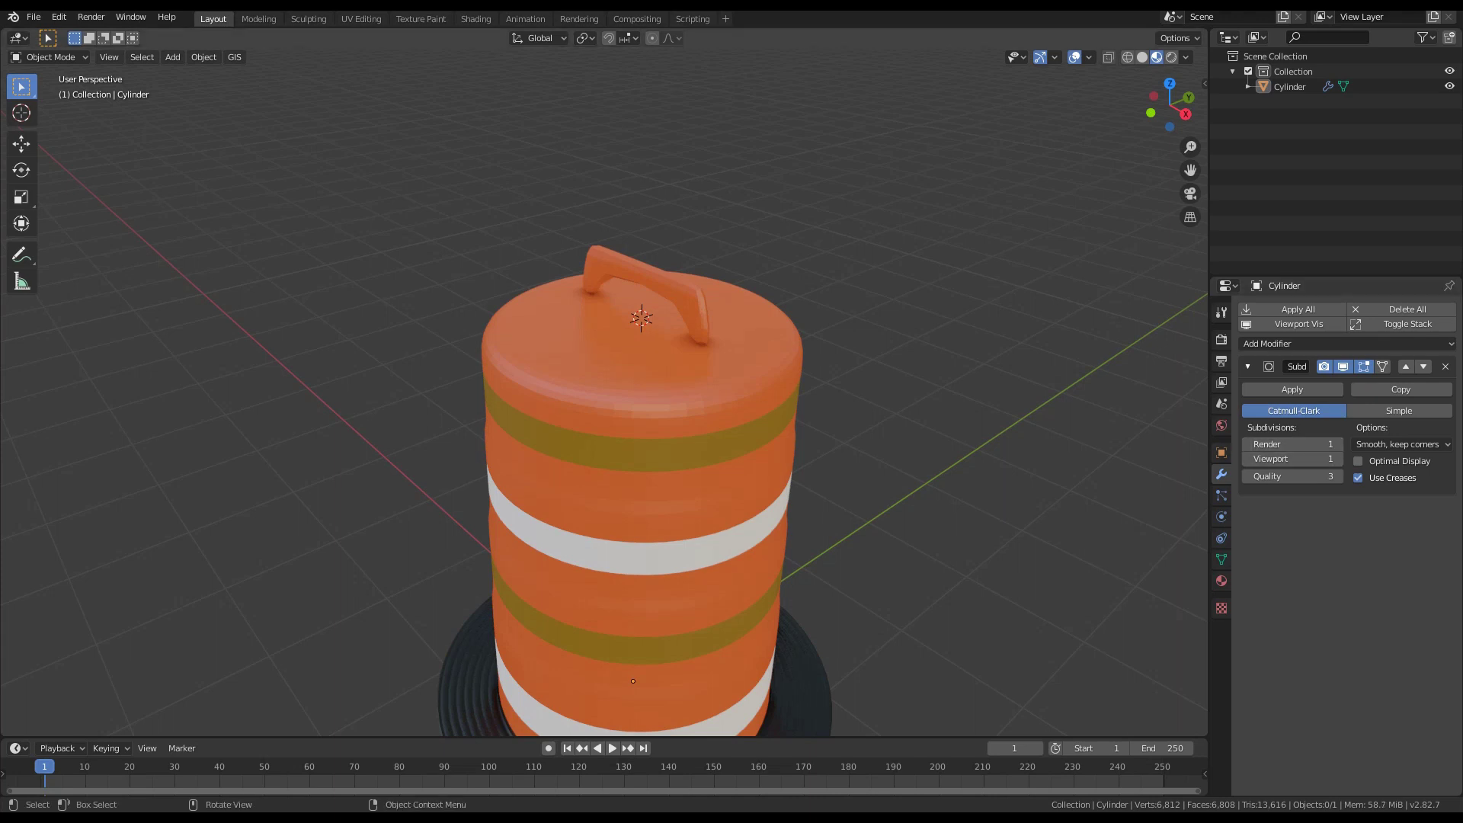
Try to apply Shade Smooth to the barrel
middle_drag(633, 680, 652, 699)
mouse_move(647, 369)
middle_down()
mouse_move(643, 352)
mouse_move(637, 376)
middle_up()
right_click(637, 377)
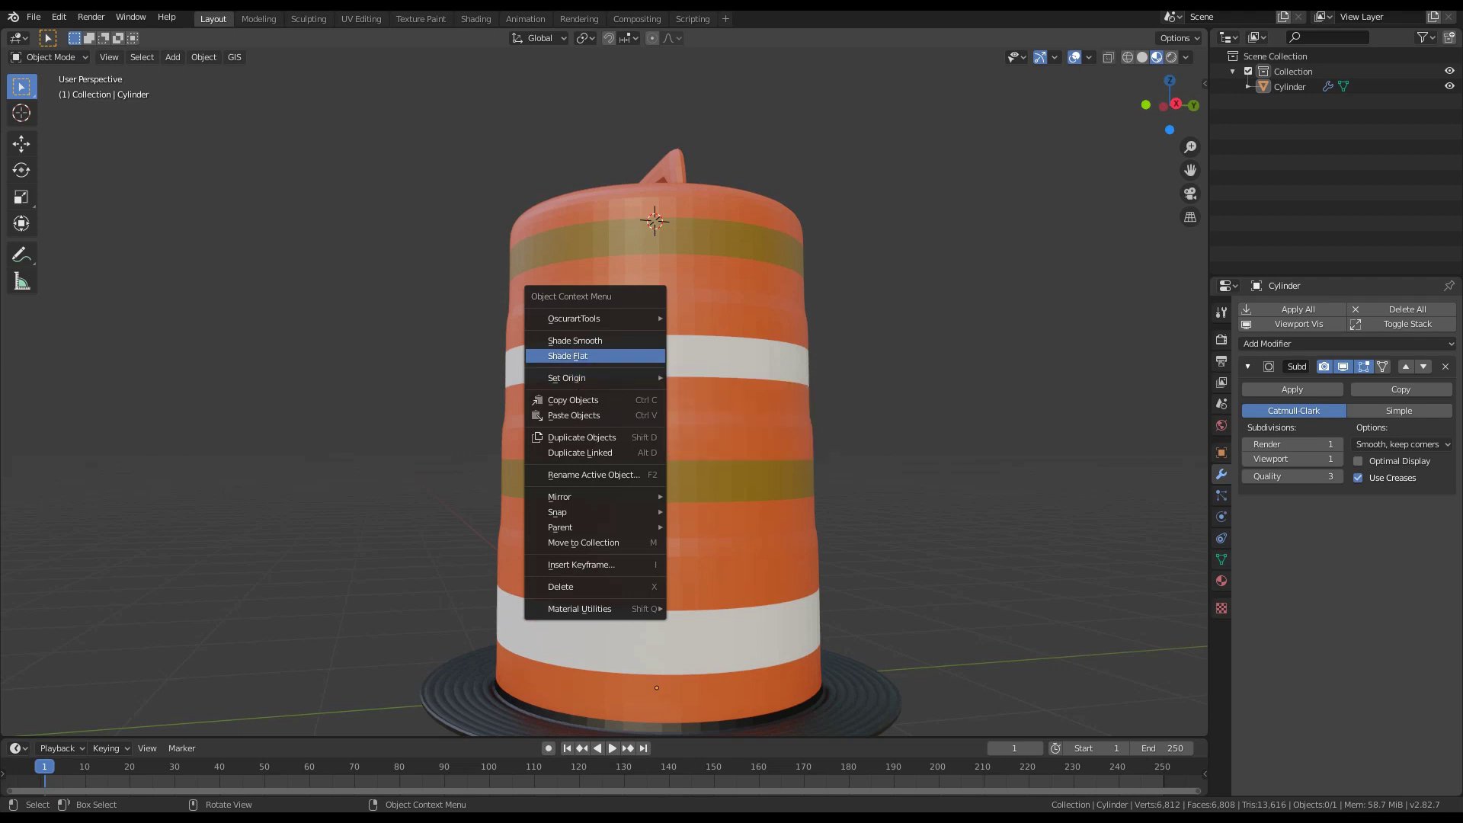
click(575, 341)
right_click(621, 341)
click(620, 342)
key(Tab)
key(Tab)
In Edit Mode, add one loop cut just above and one below the groove between the upper gold and white bands
middle_drag(621, 341, 648, 396)
scroll(648, 397, up, 5)
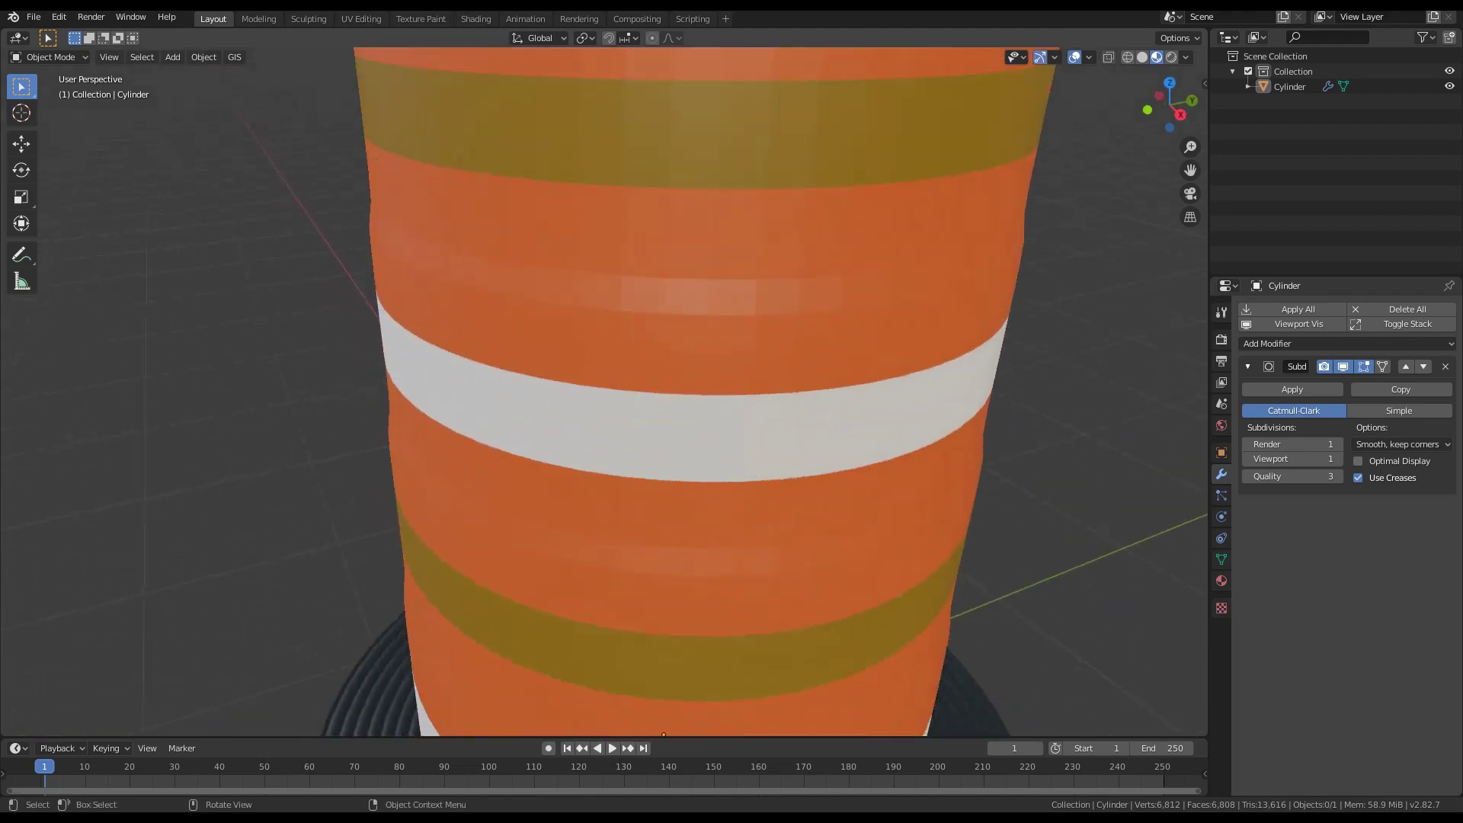
key(Tab)
scroll(655, 396, up, 2)
key(ctrl+r)
click(689, 248)
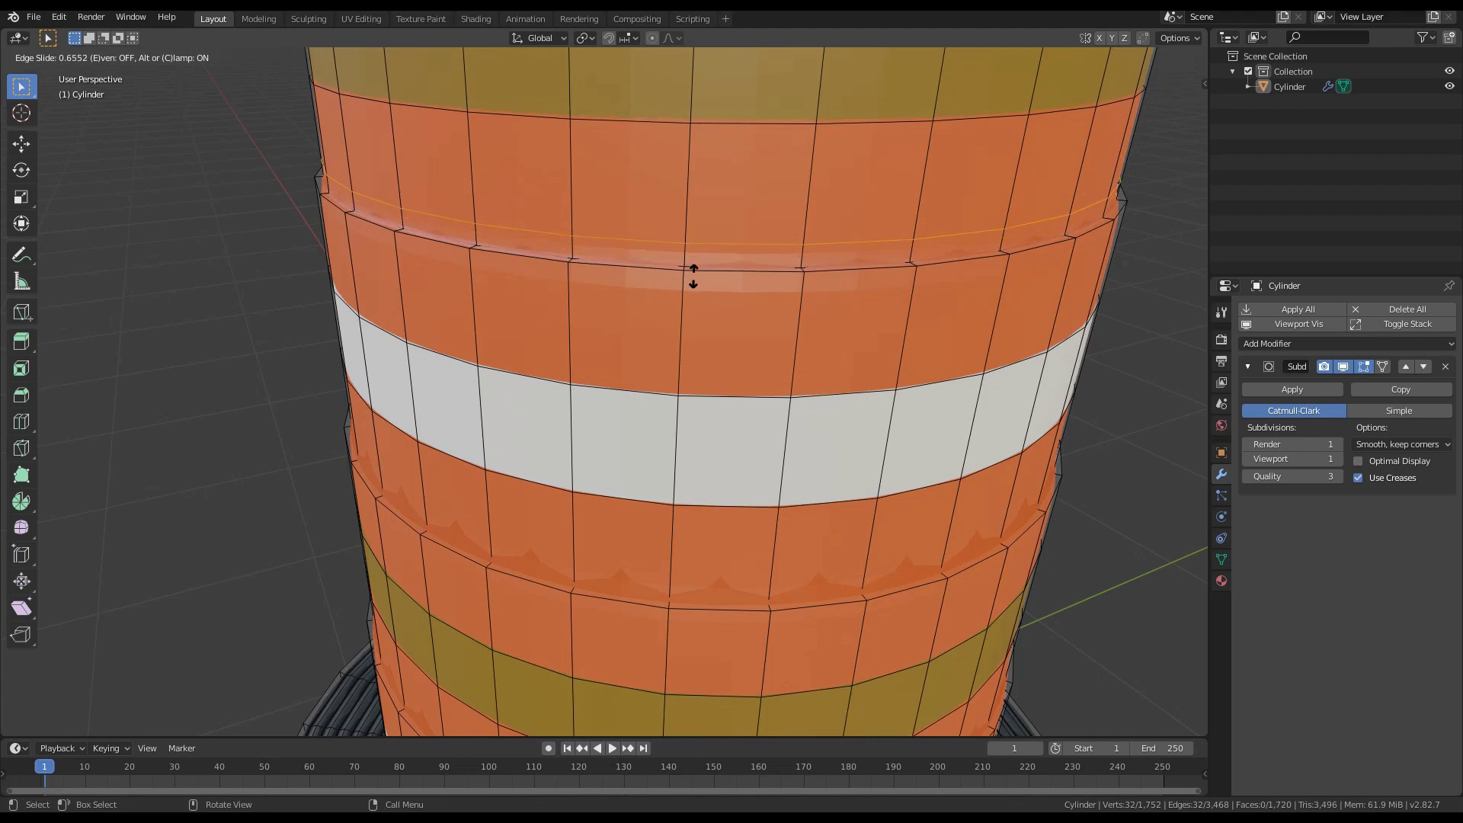
click(693, 276)
key(ctrl+r)
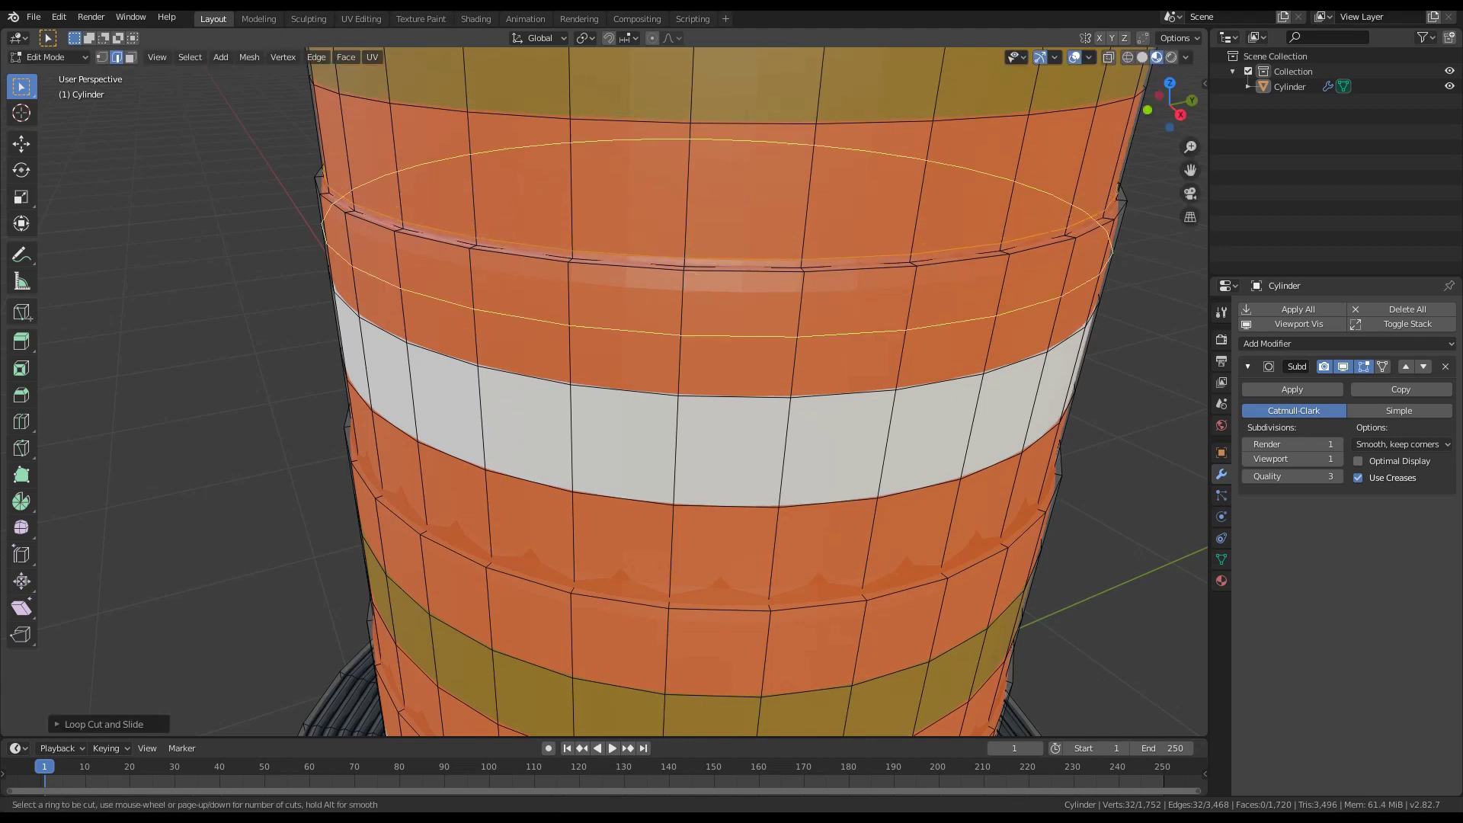
click(686, 258)
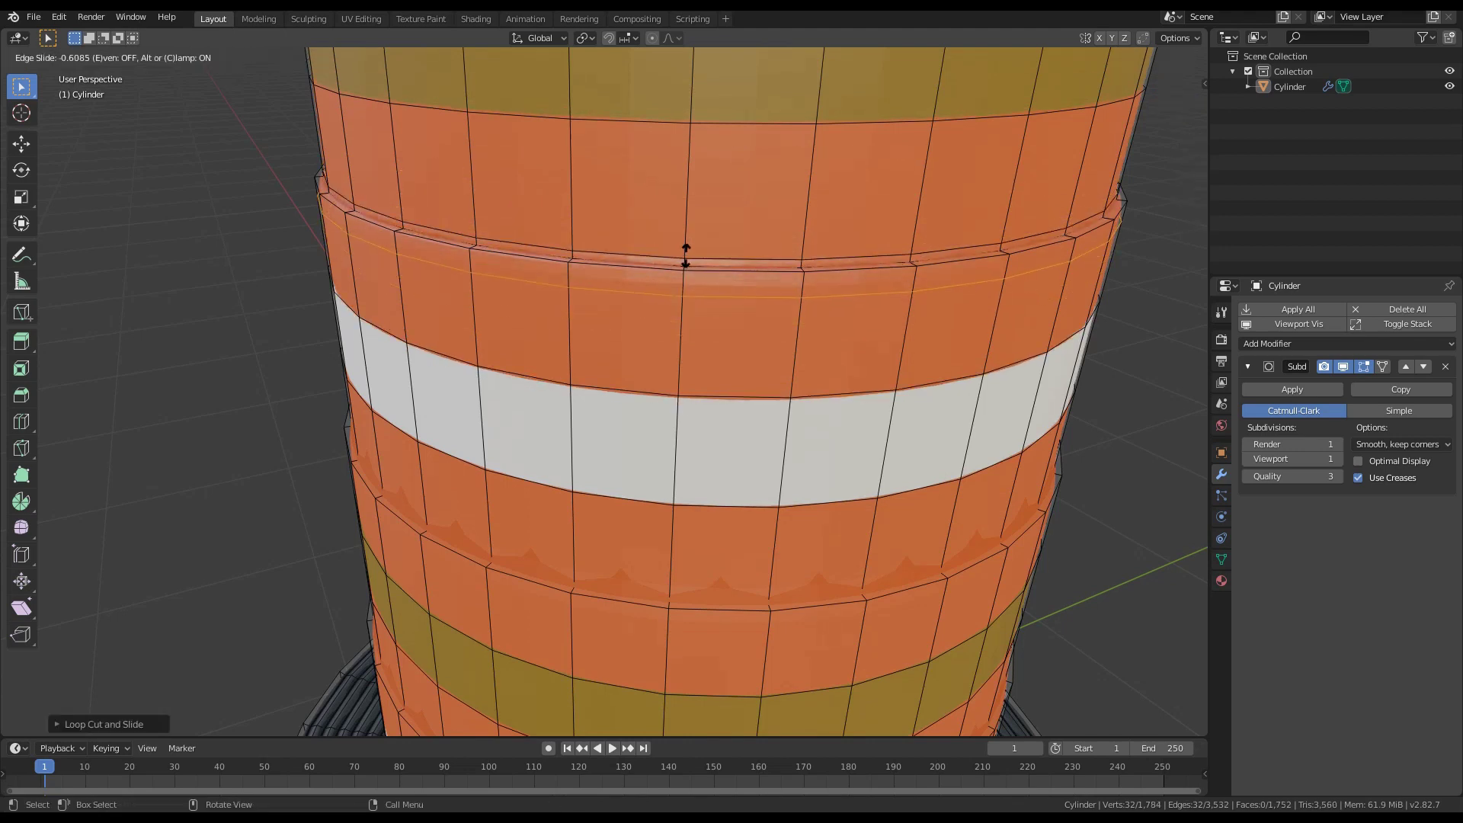
click(686, 258)
Add supporting loop cuts close to the groove below the upper white band and at another spot on the barrel's body
key(ctrl+r)
click(684, 590)
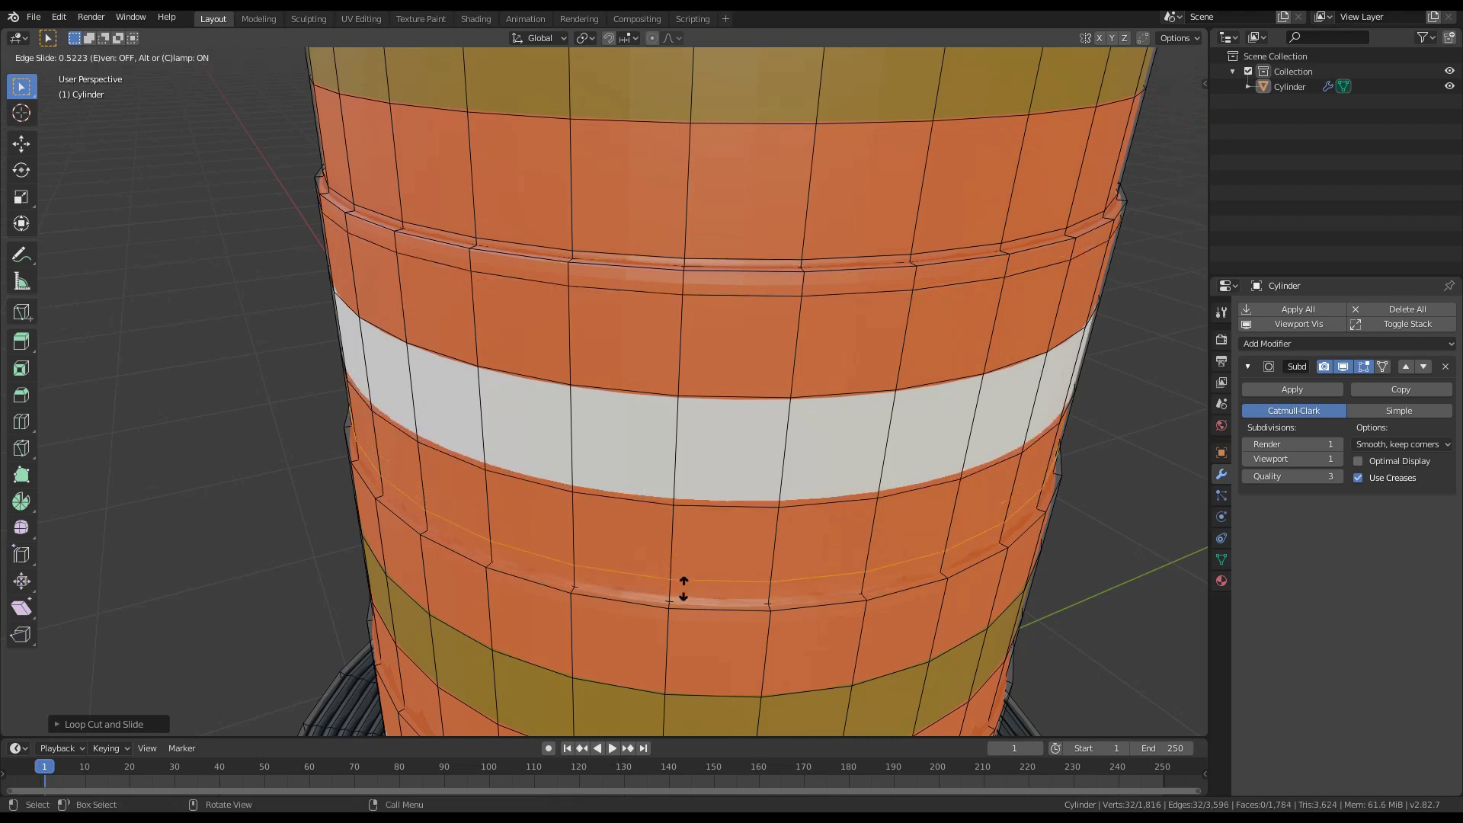
click(685, 601)
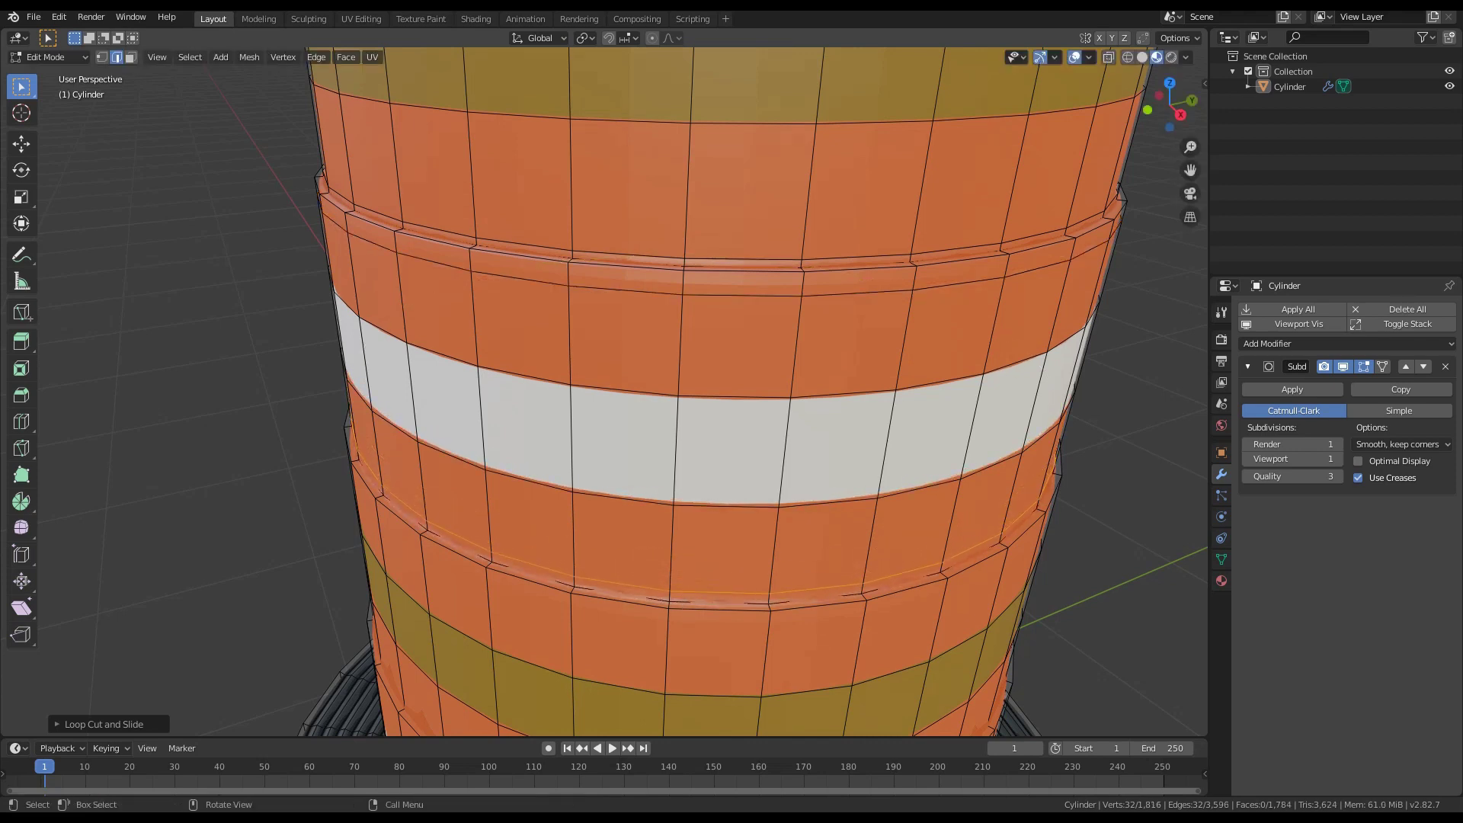
key(ctrl+r)
click(683, 627)
click(683, 621)
key(ctrl+r)
click(683, 366)
key(Tab)
key(Tab)
Add horizontal loop cuts near the handle's top edge and close to the underside of its crossbar
middle_drag(609, 411, 648, 413)
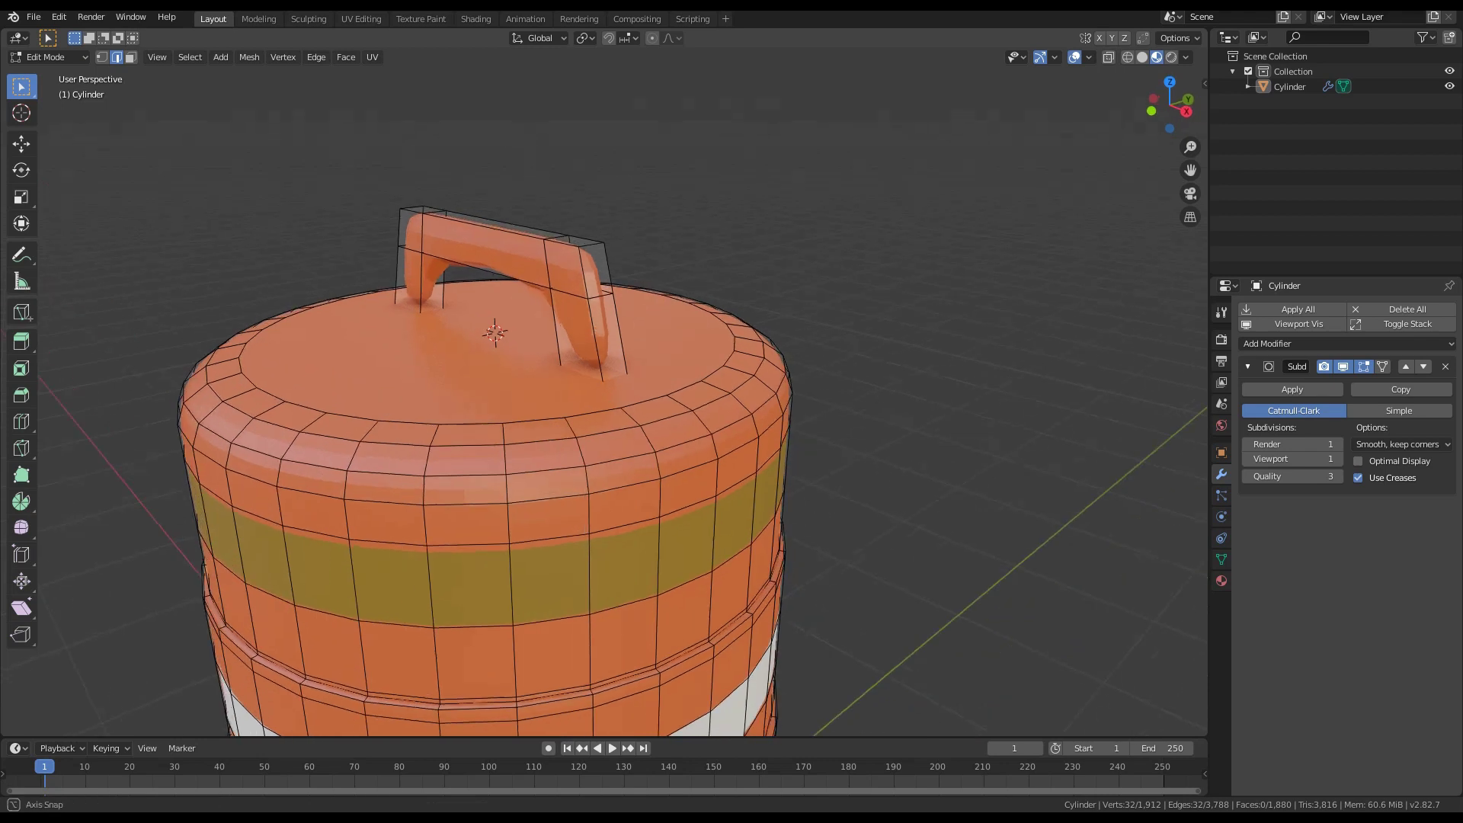
middle_drag(686, 289, 671, 259)
key(ctrl+r)
click(570, 259)
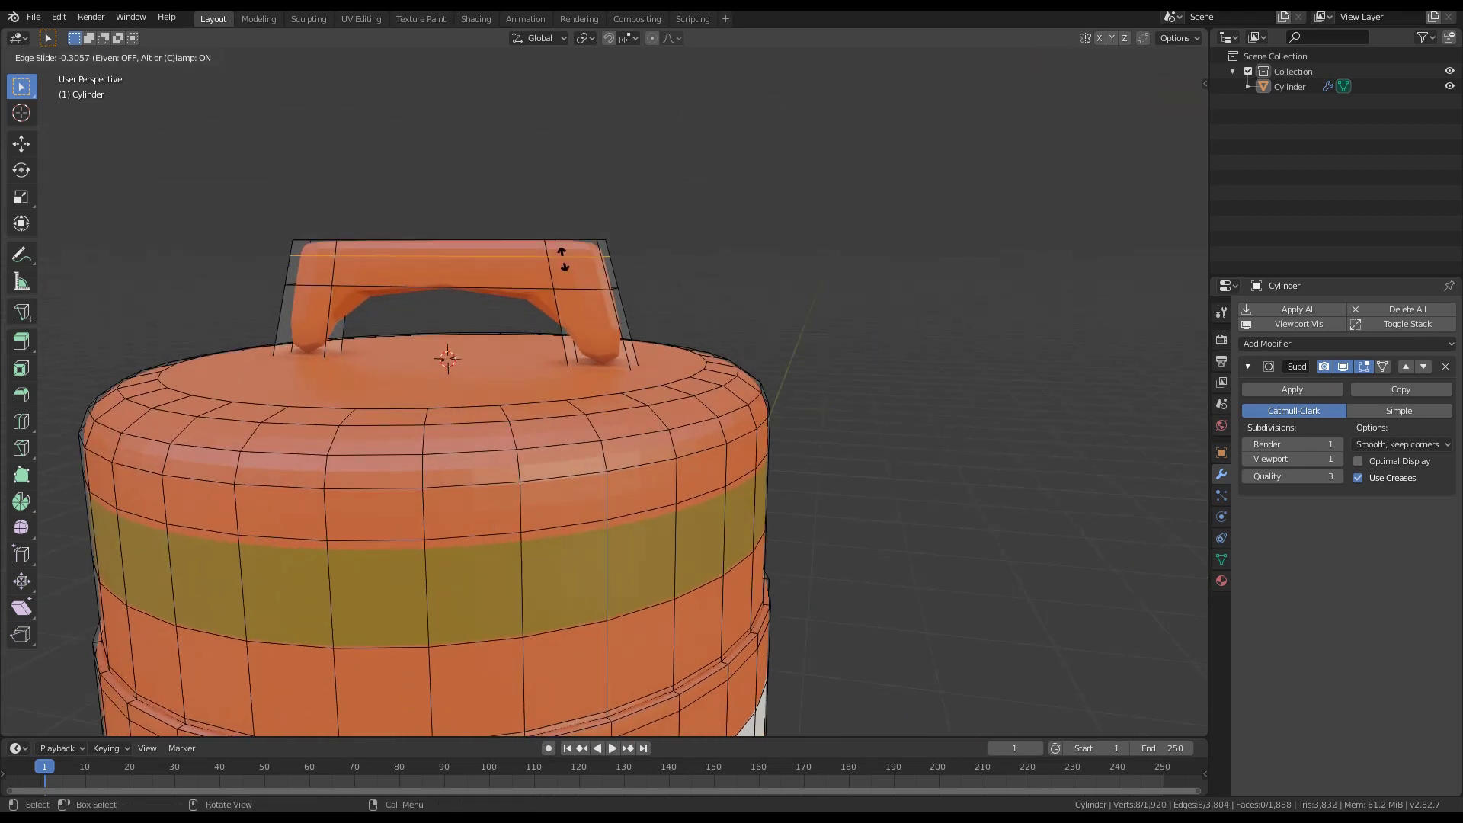
click(564, 246)
key(ctrl+r)
click(579, 365)
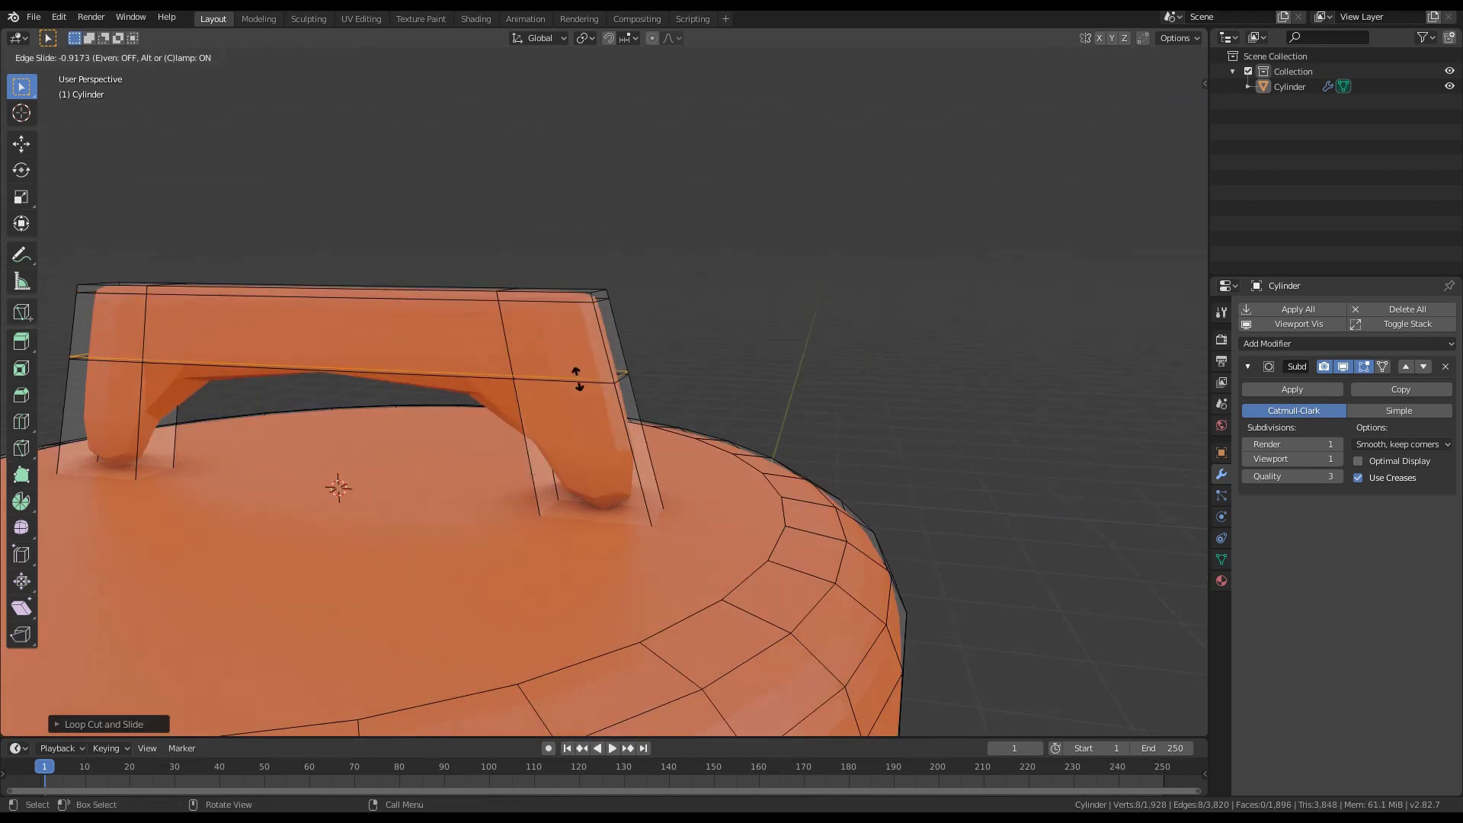
click(578, 378)
Add further loop cuts near the handle's outer end and along its leg to sharpen their edges
key(ctrl+r)
click(112, 306)
click(124, 307)
key(ctrl+r)
click(522, 416)
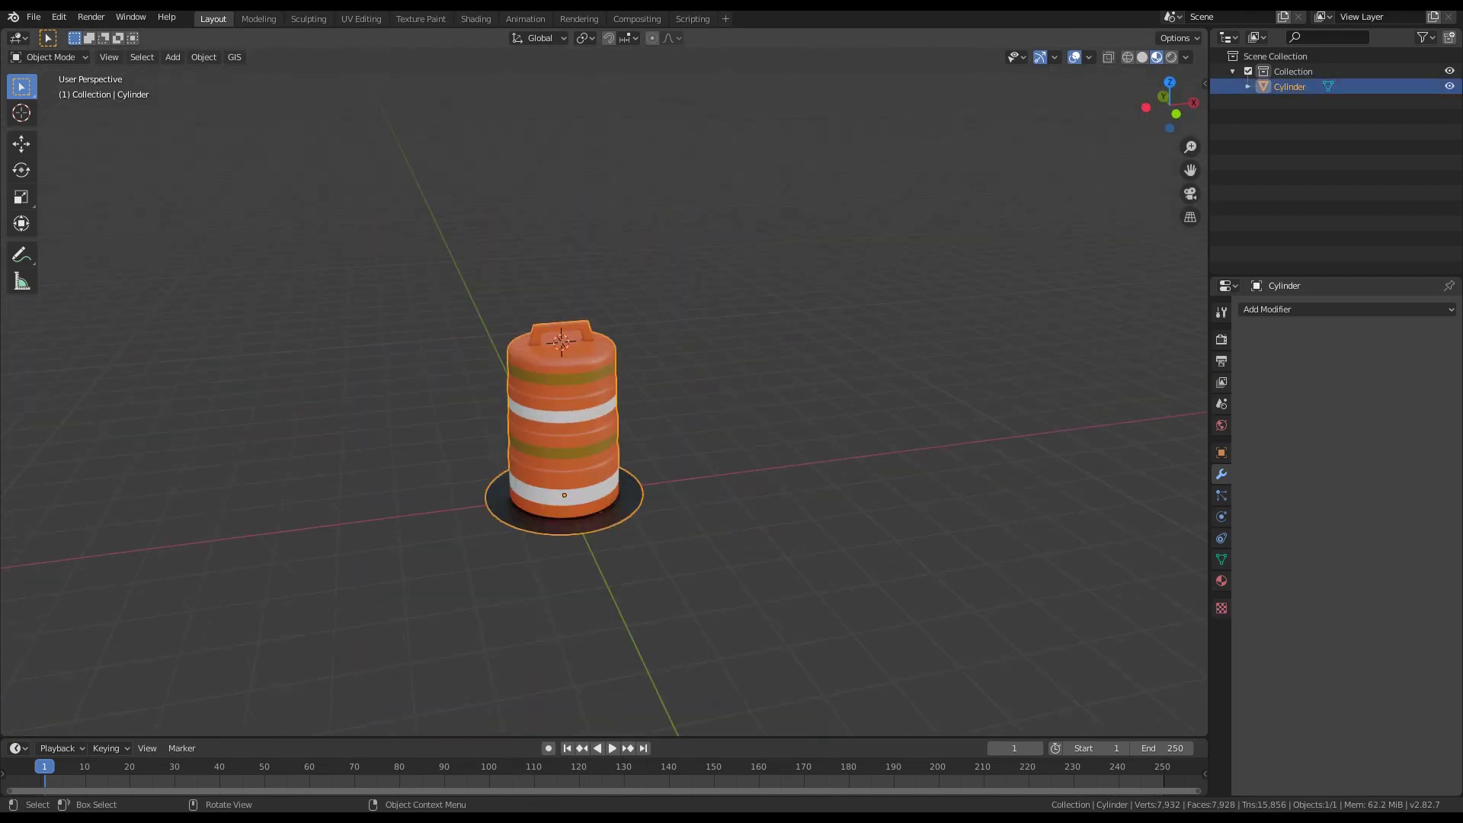
Move the finished barrel along the negative X direction, well clear of the world origin, and switch to the front view
key(g)
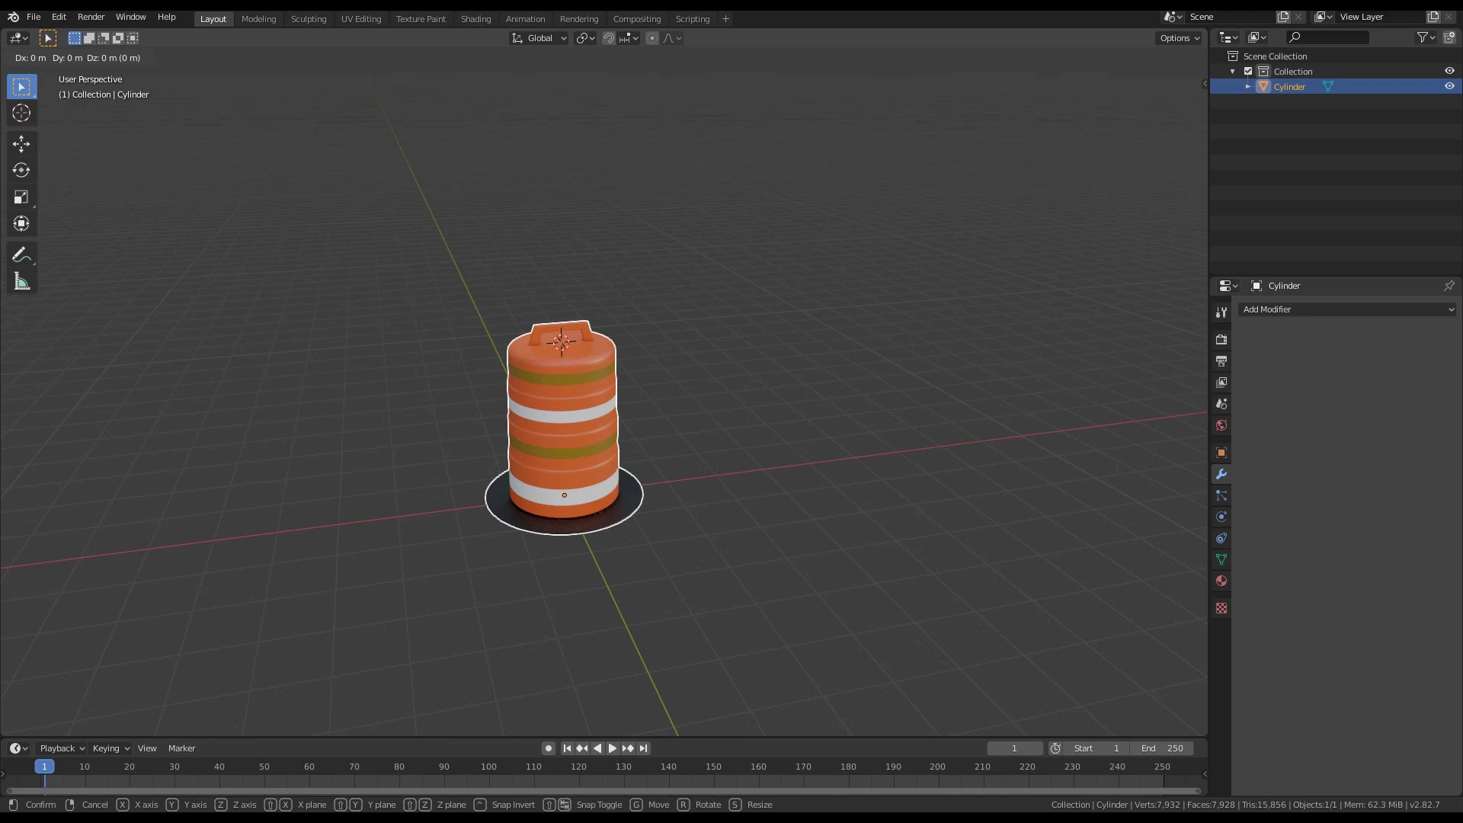
key(Return)
key(KP_1)
scroll(604, 392, up, 5)
Snap the 3D cursor to the world origin and return to the front orthographic view
key(shift+s)
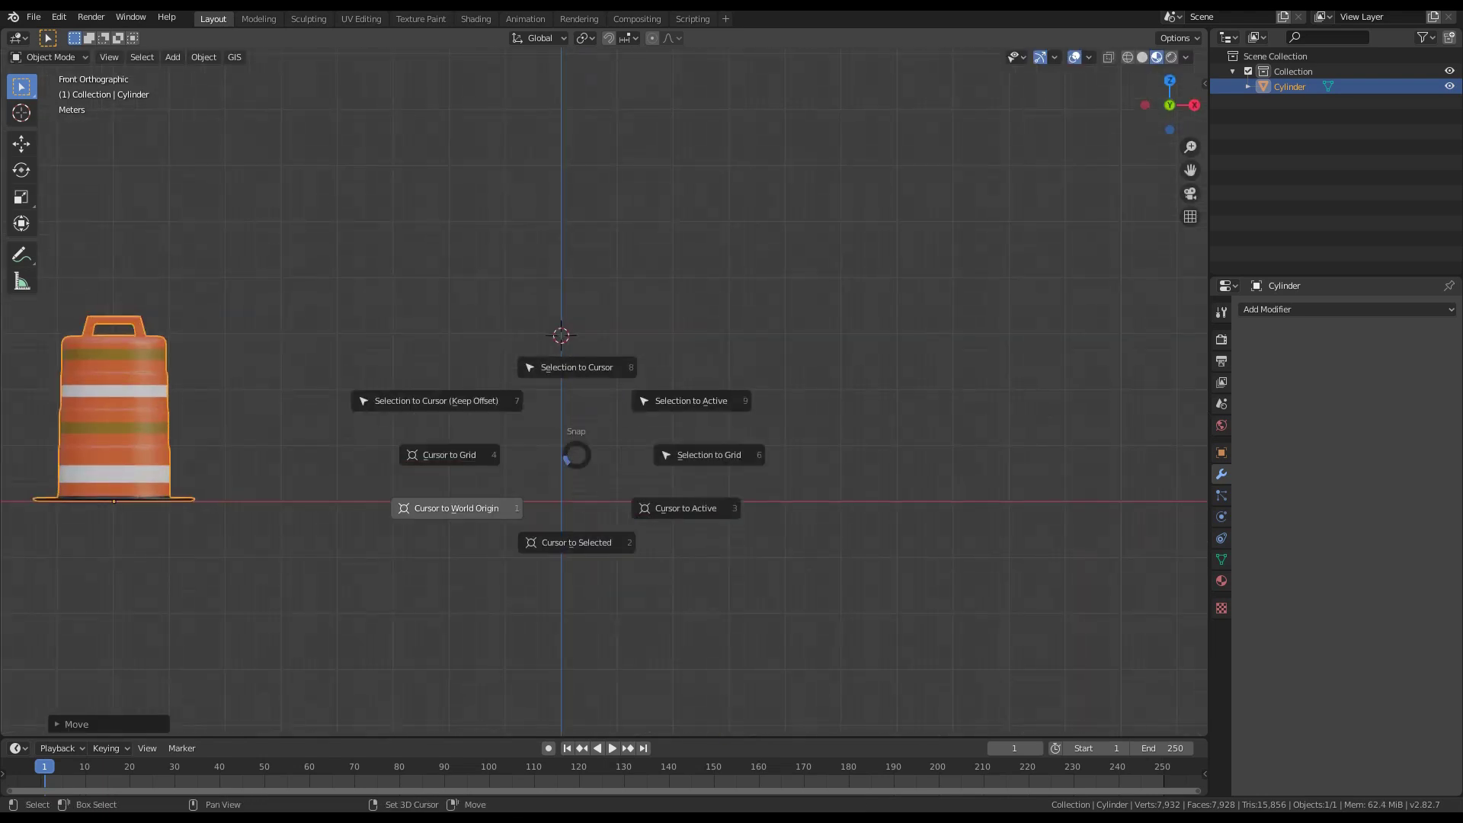
key(1)
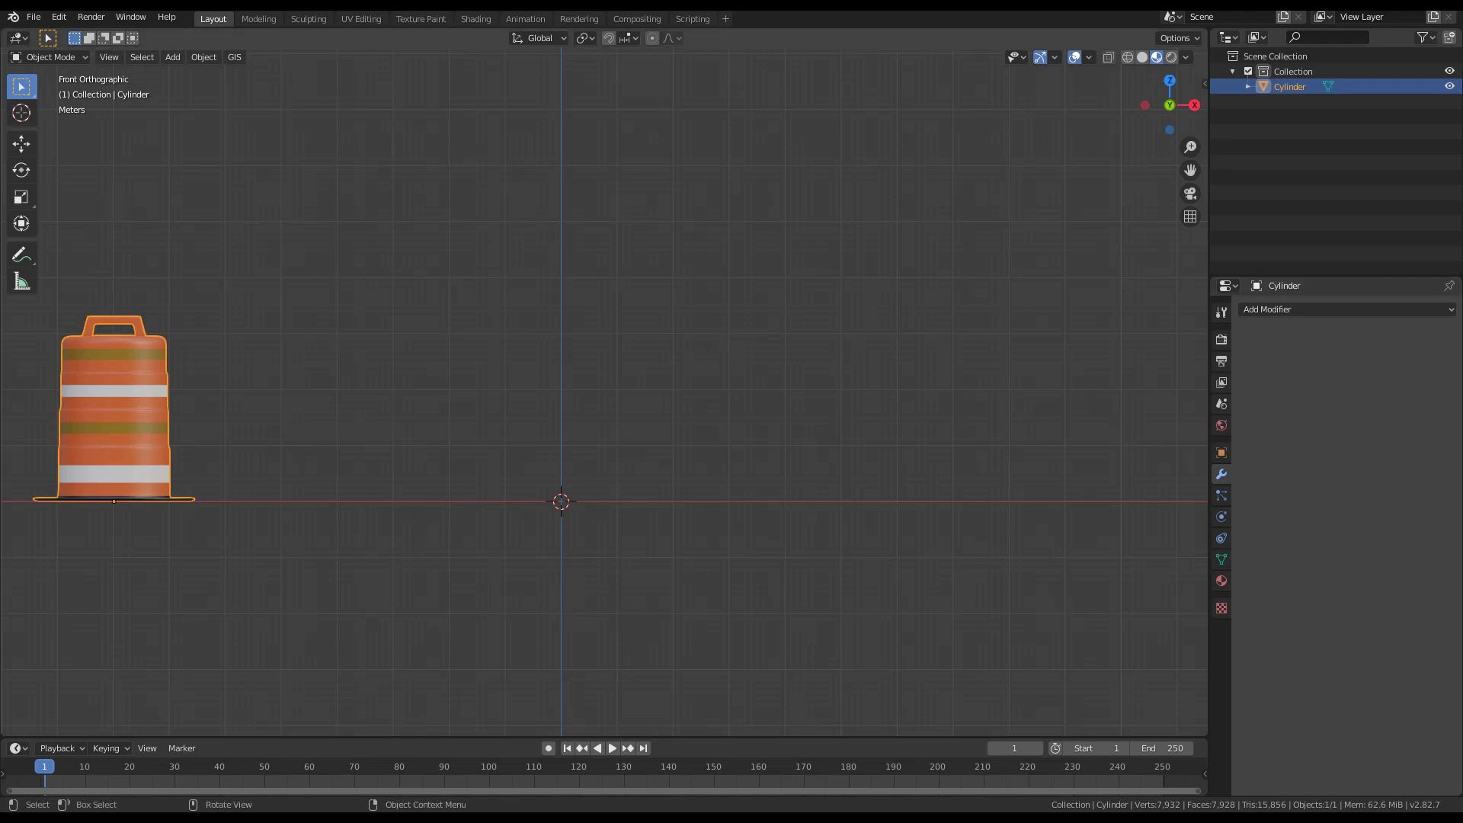
middle_drag(603, 381, 599, 438)
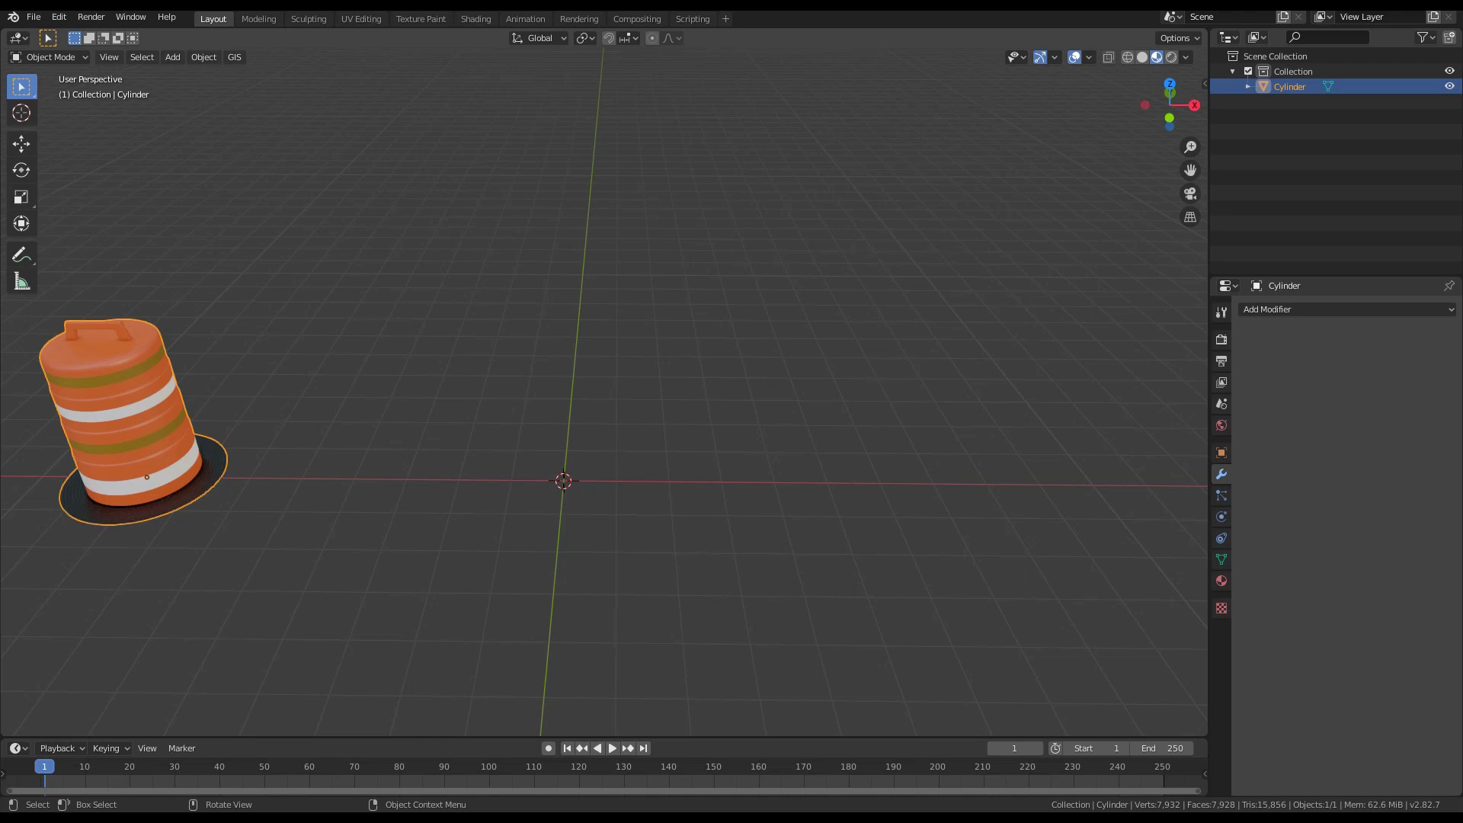
key(KP_1)
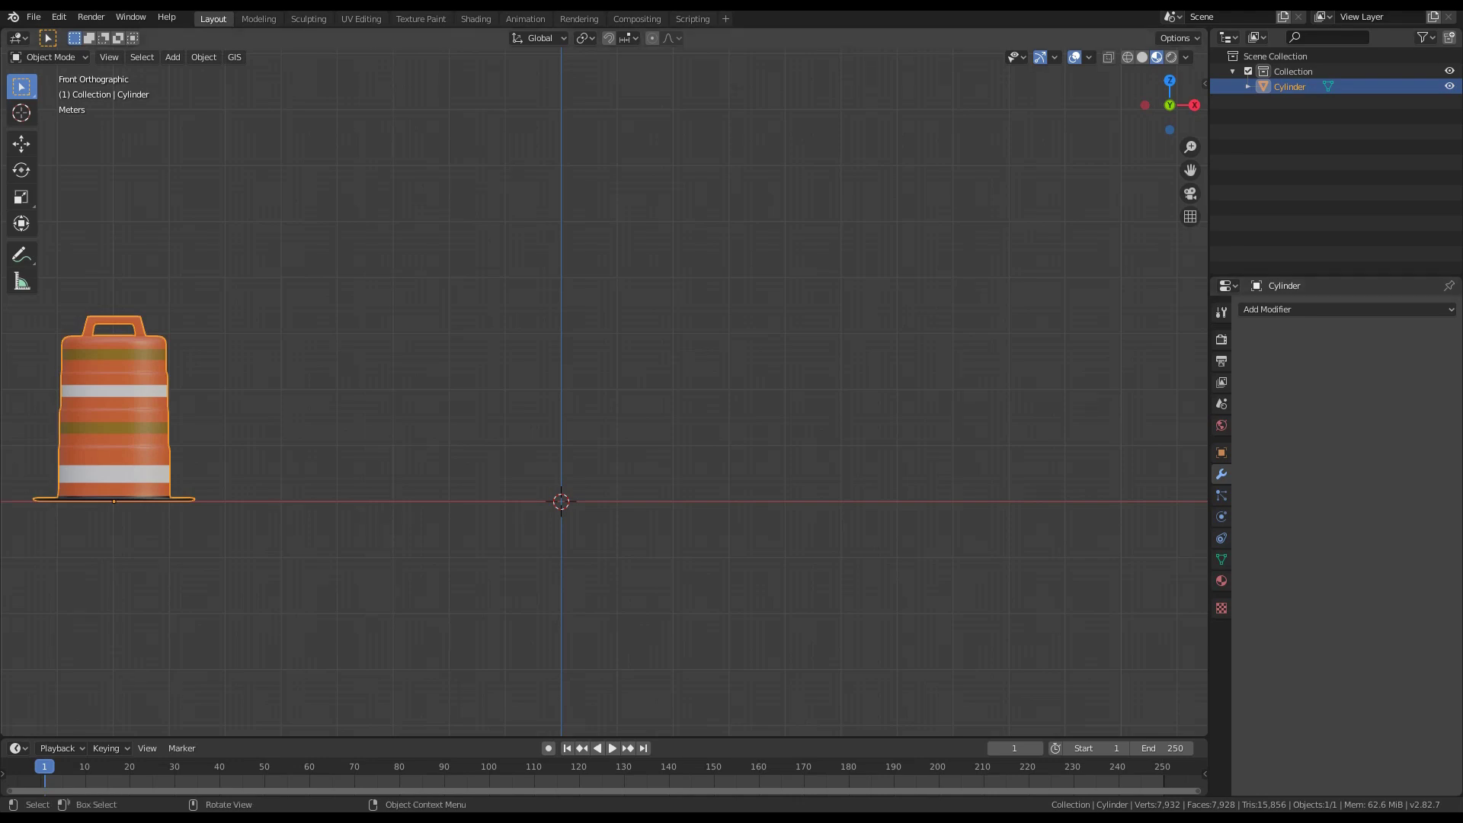
Deselect the barrel, add a new cylinder mesh at the world origin and frame it in the view
key(alt+a)
key(shift+a)
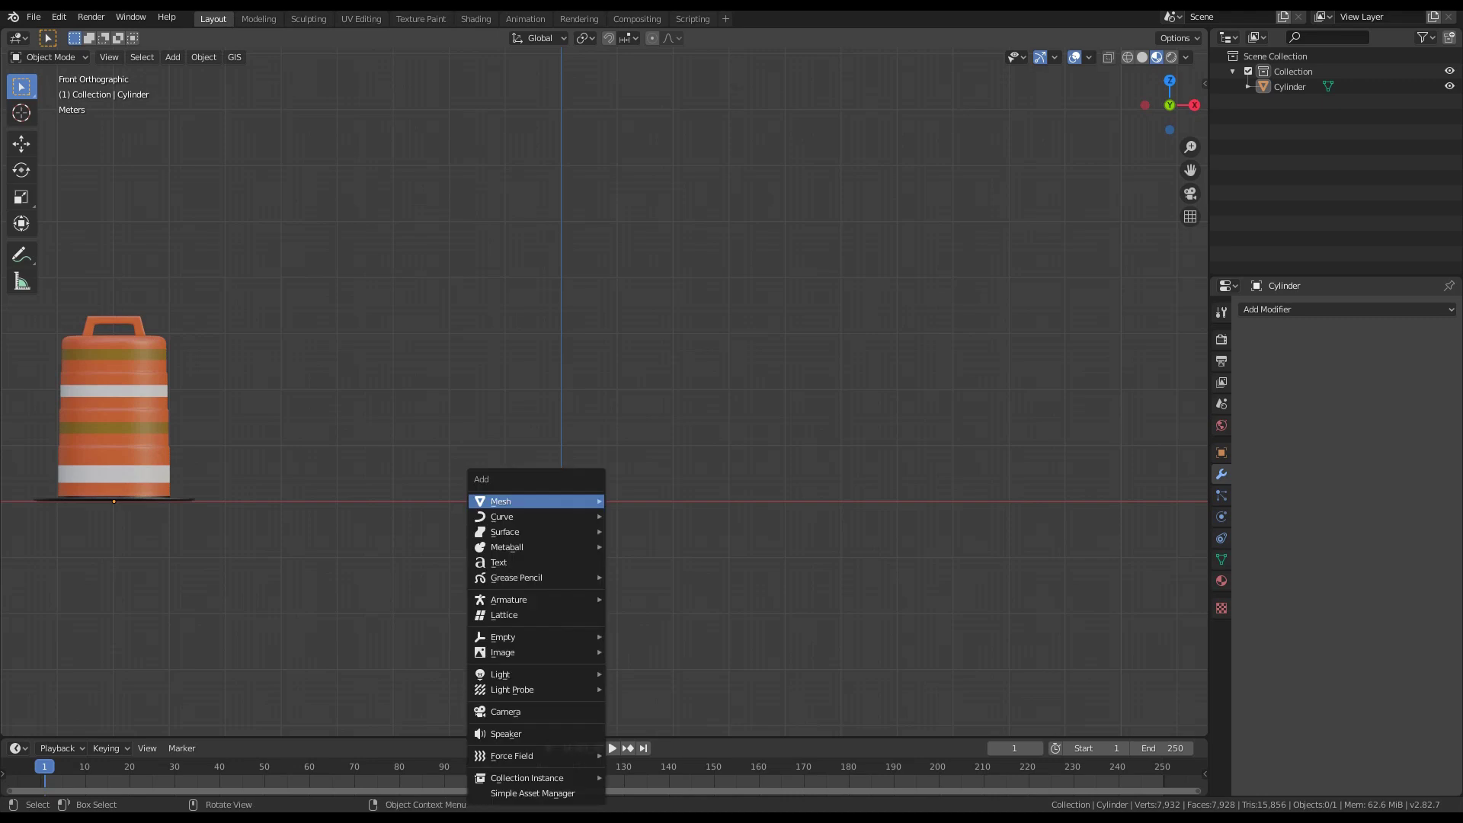
mouse_move(537, 502)
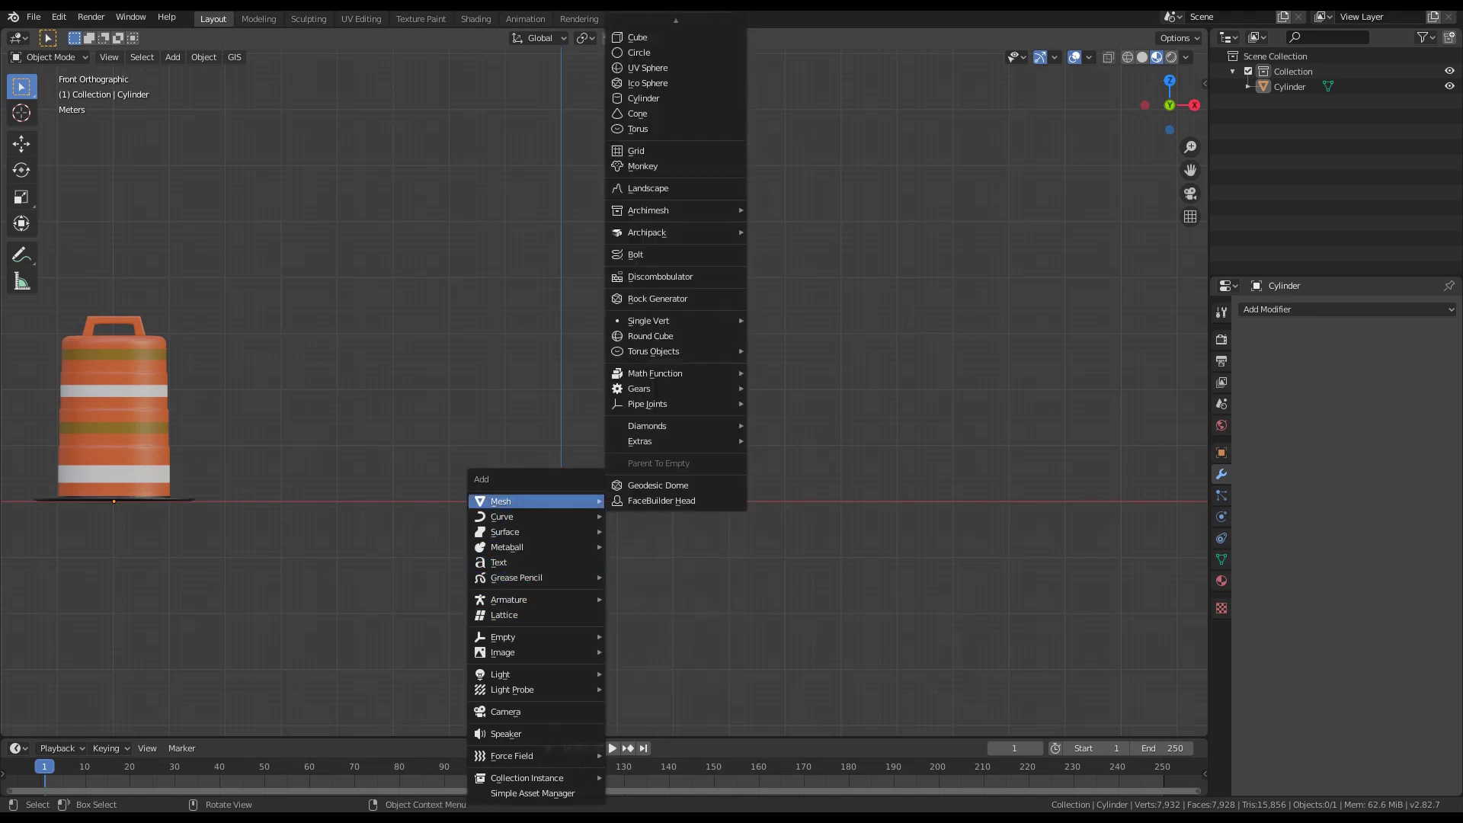
click(643, 98)
key(KP_Decimal)
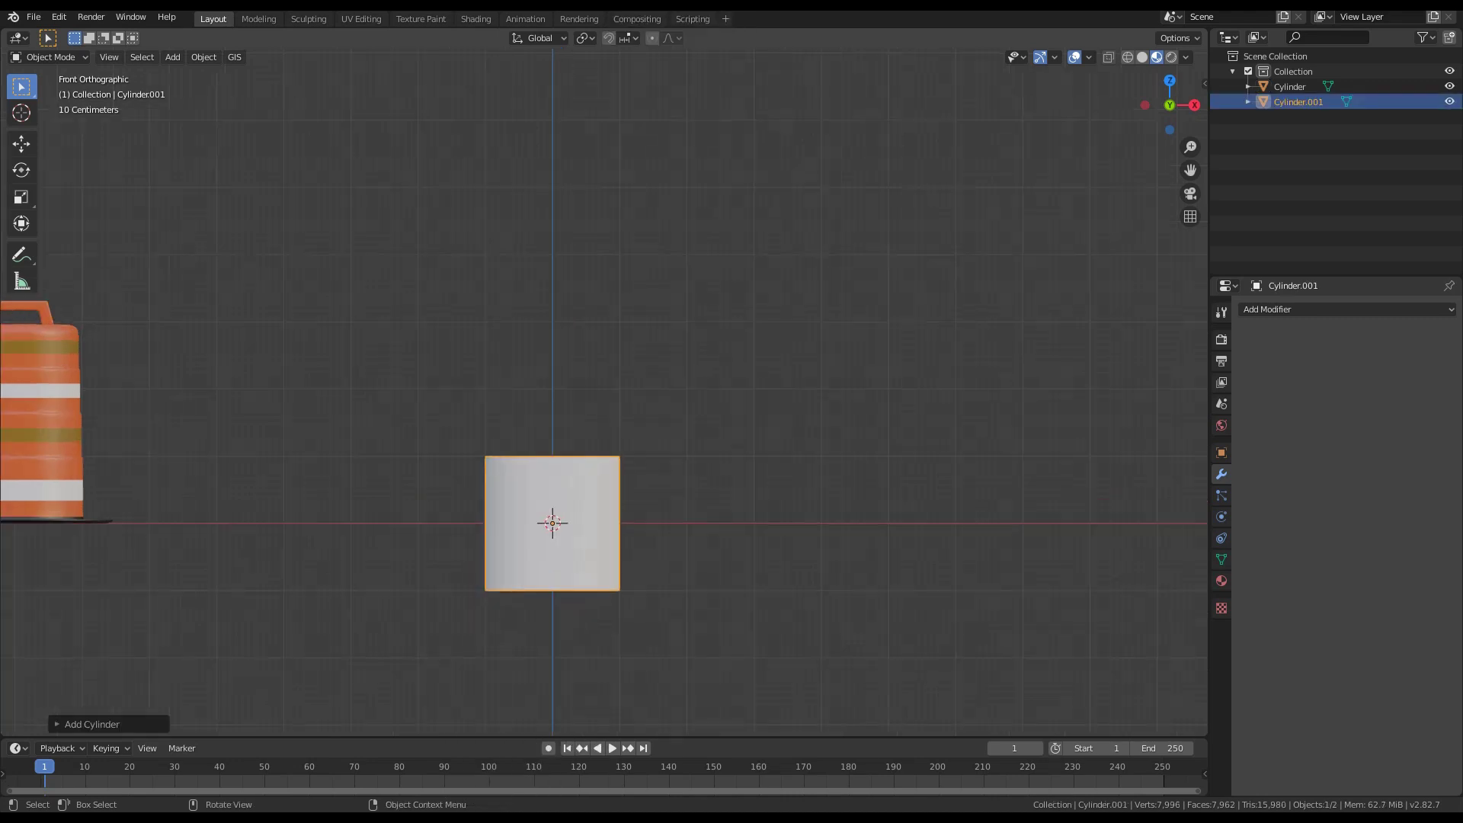
Select the cylinder's bottom face in face select mode and snap the 3D cursor to its centre
key(Tab)
scroll(622, 392, up, 1)
middle_drag(587, 633, 574, 568)
click(574, 566)
key(3)
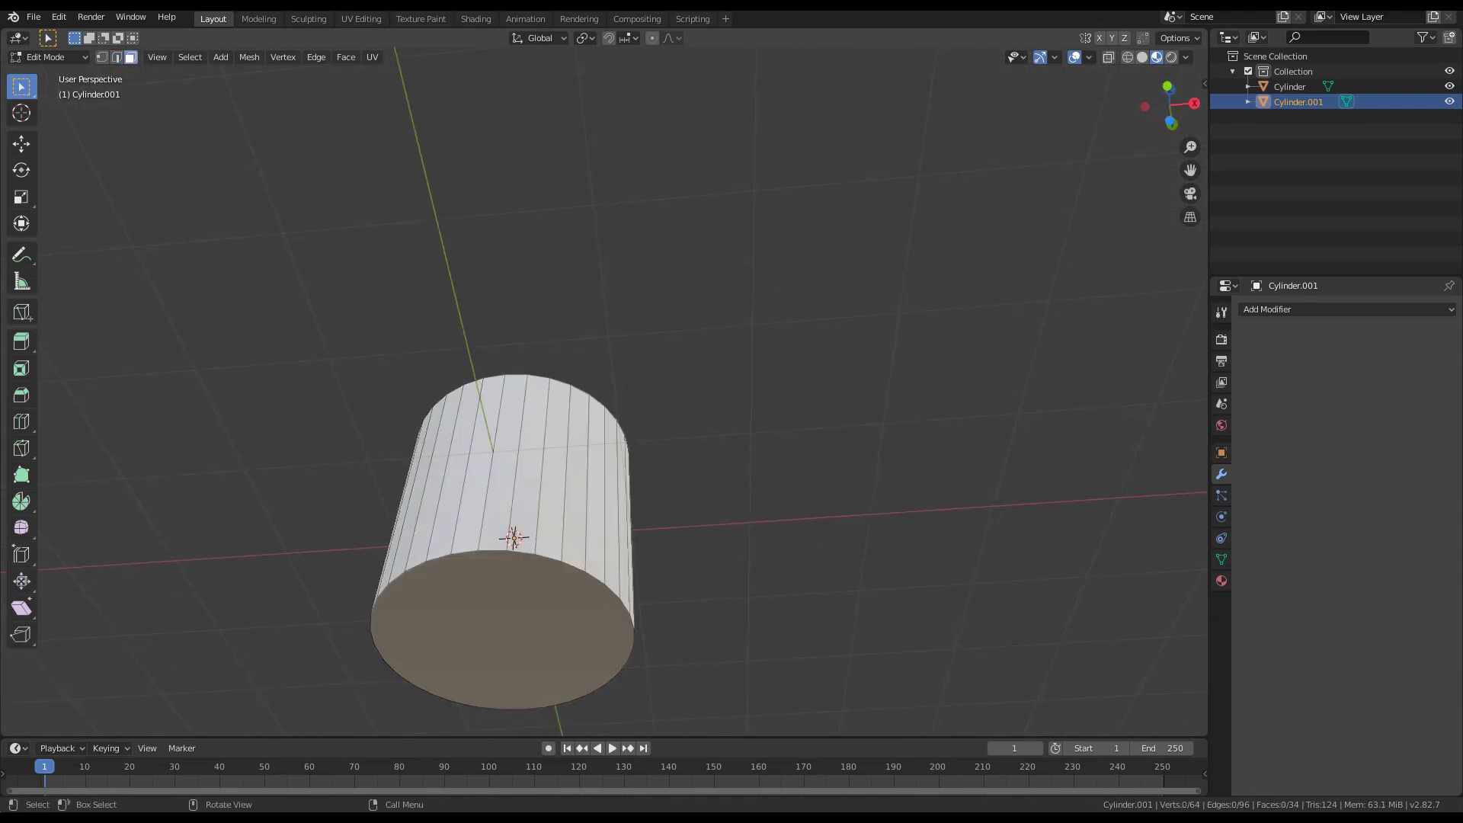
click(587, 572)
key(shift+s)
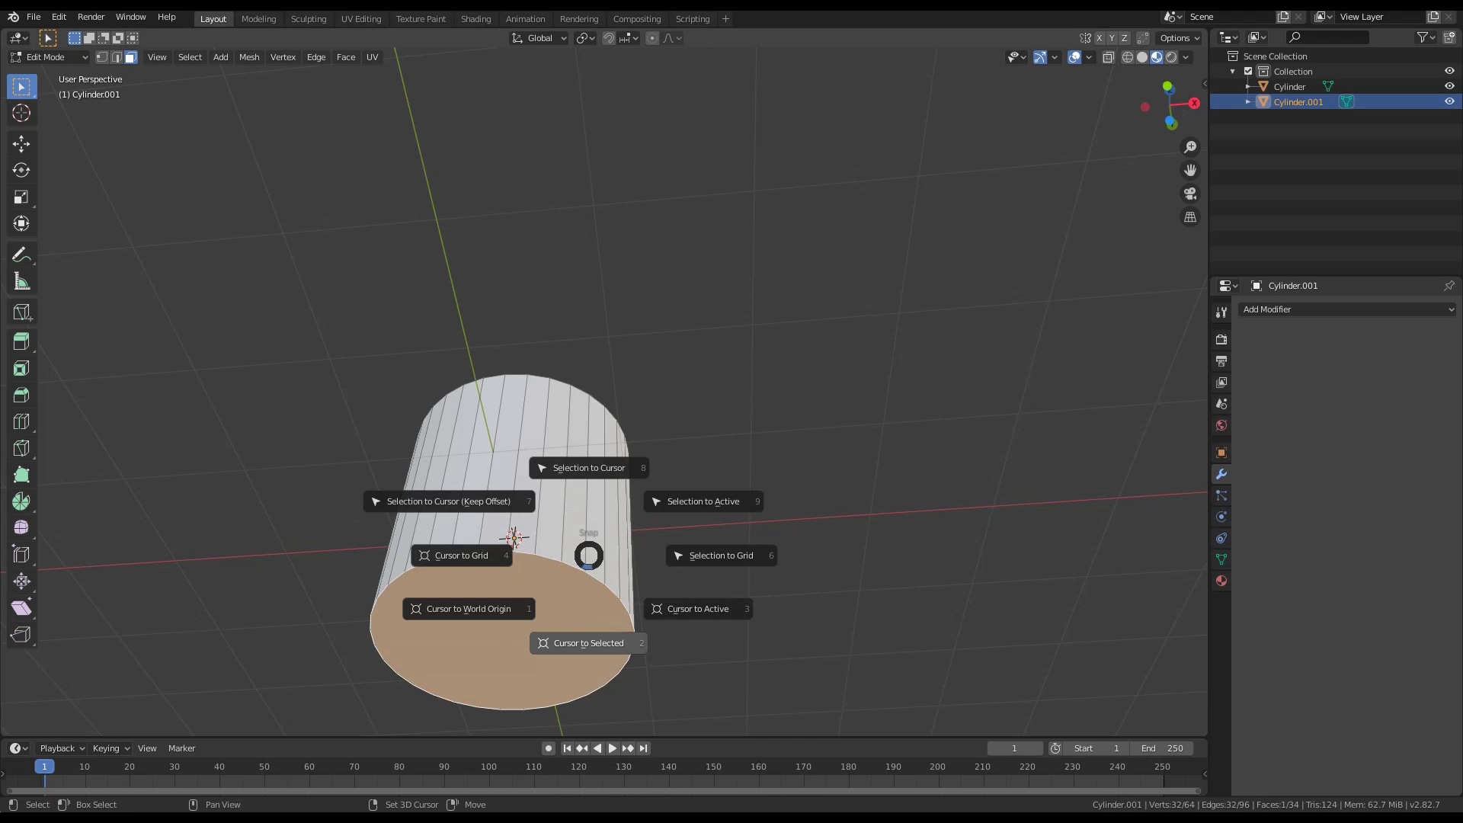
click(588, 602)
Return to Object Mode and set the cylinder's origin to the 3D cursor at its bottom face
key(Tab)
right_click(470, 496)
mouse_move(473, 523)
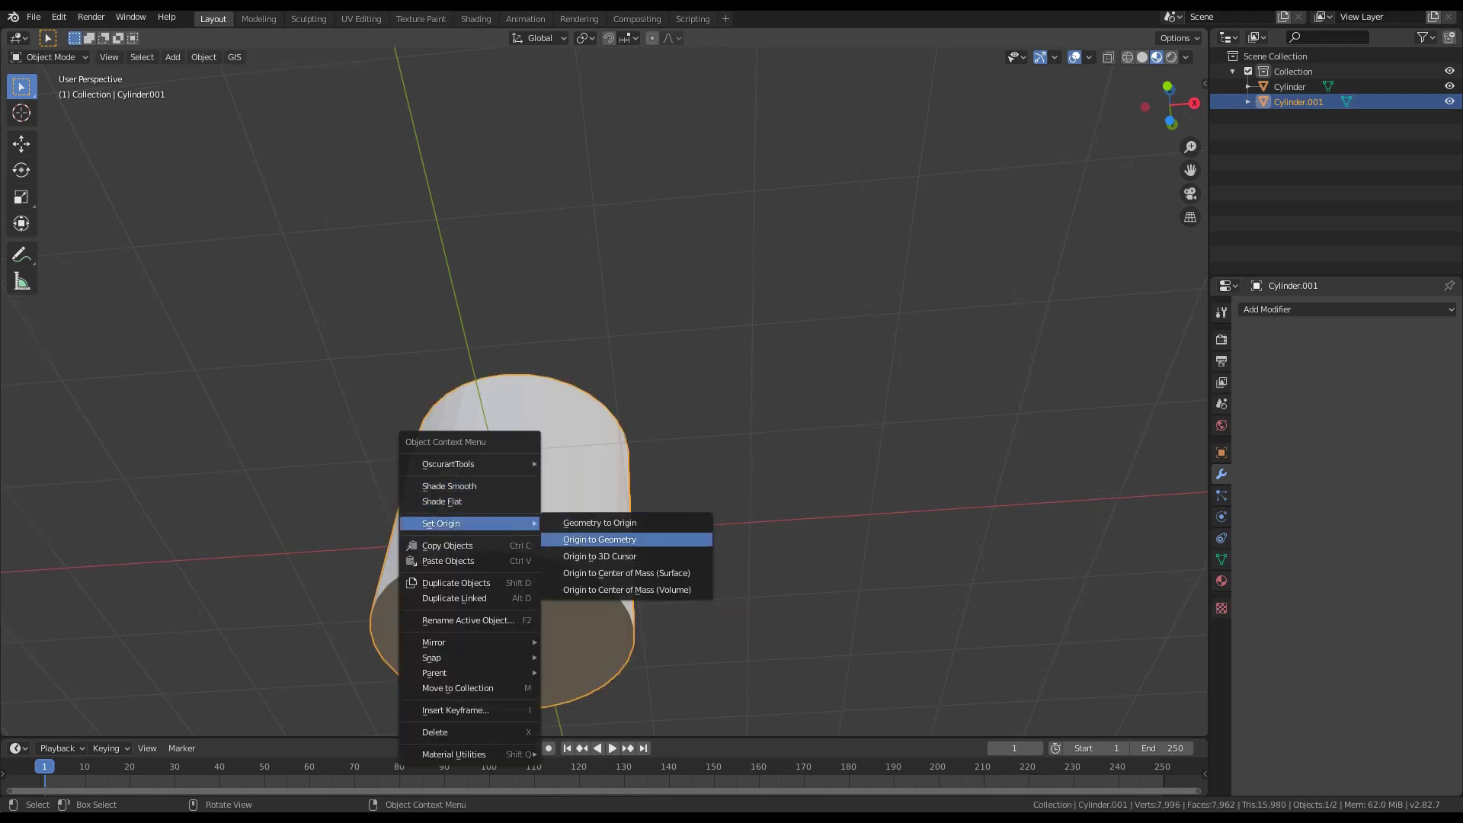
click(600, 556)
Snap the 3D cursor to the world origin and the cylinder to the cursor so its base sits on the ground
key(shift+s)
click(464, 608)
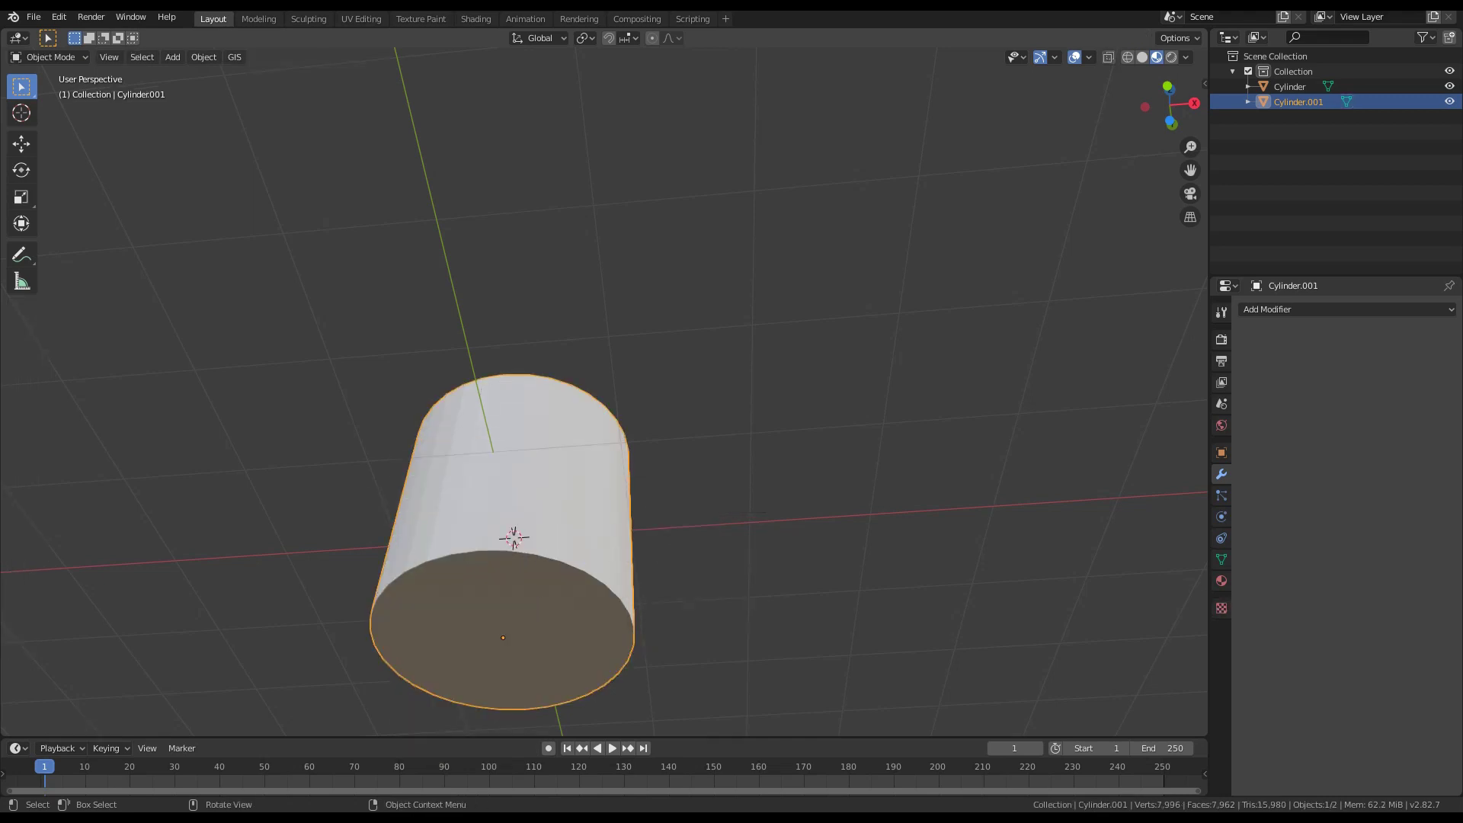
key(shift+s)
click(529, 496)
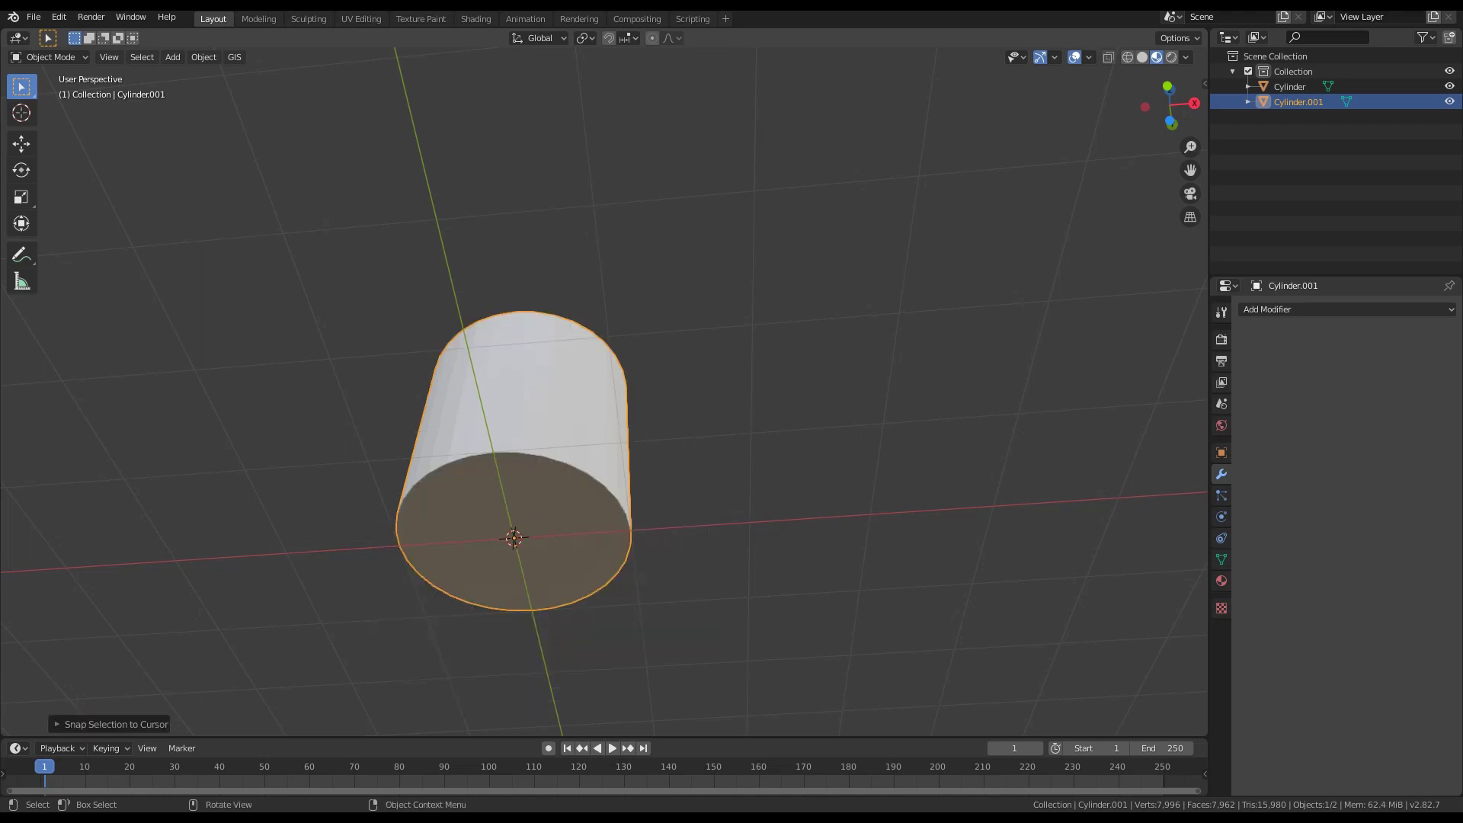
Lower the cylinder's top face about 1.96 m along Z to flatten it into a thin disc
middle_drag(529, 496, 538, 624)
scroll(606, 629, down, 3)
scroll(555, 458, up, 3)
key(Tab)
click(514, 394)
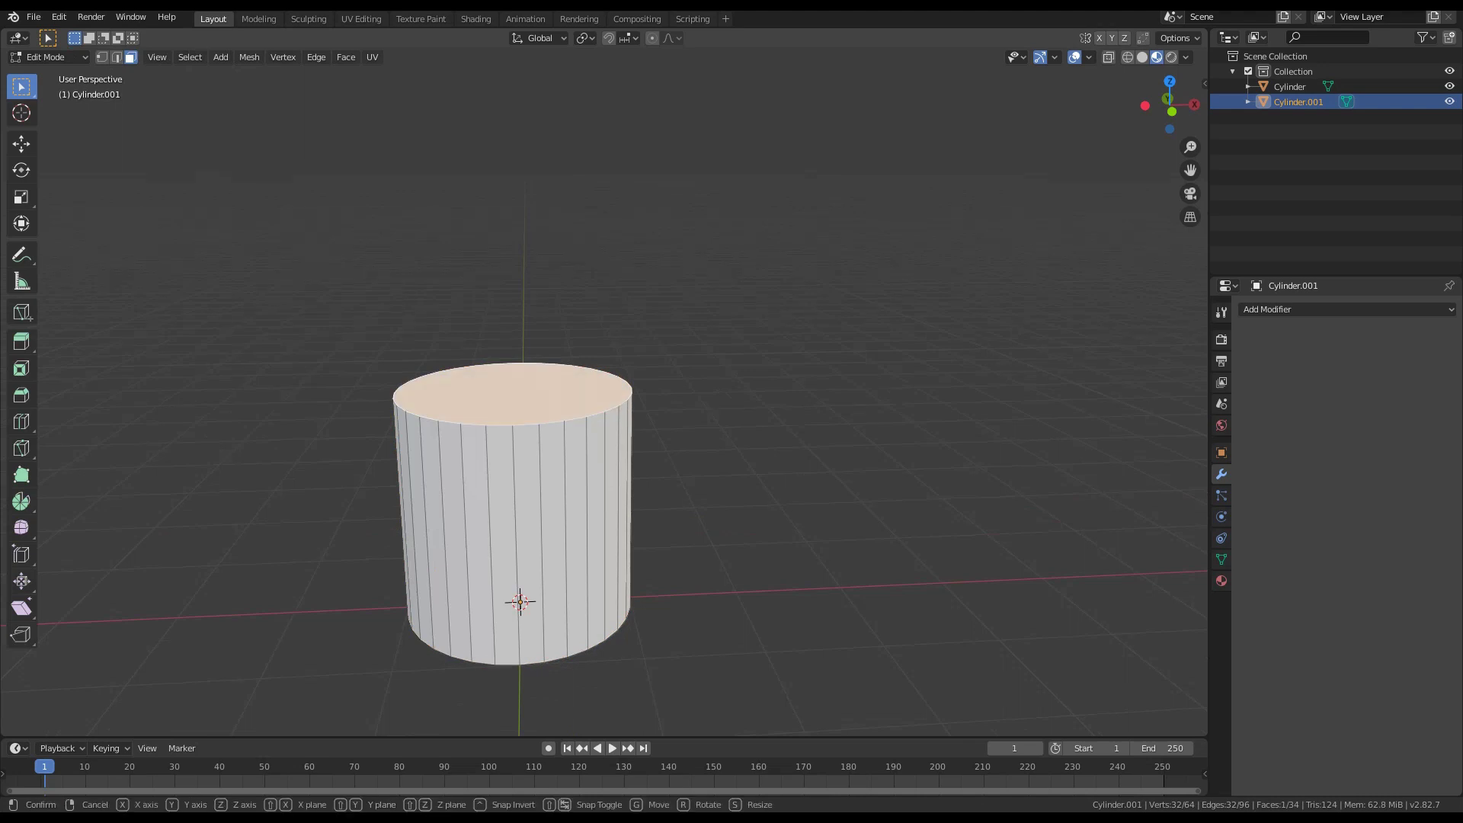
key(g)
key(z)
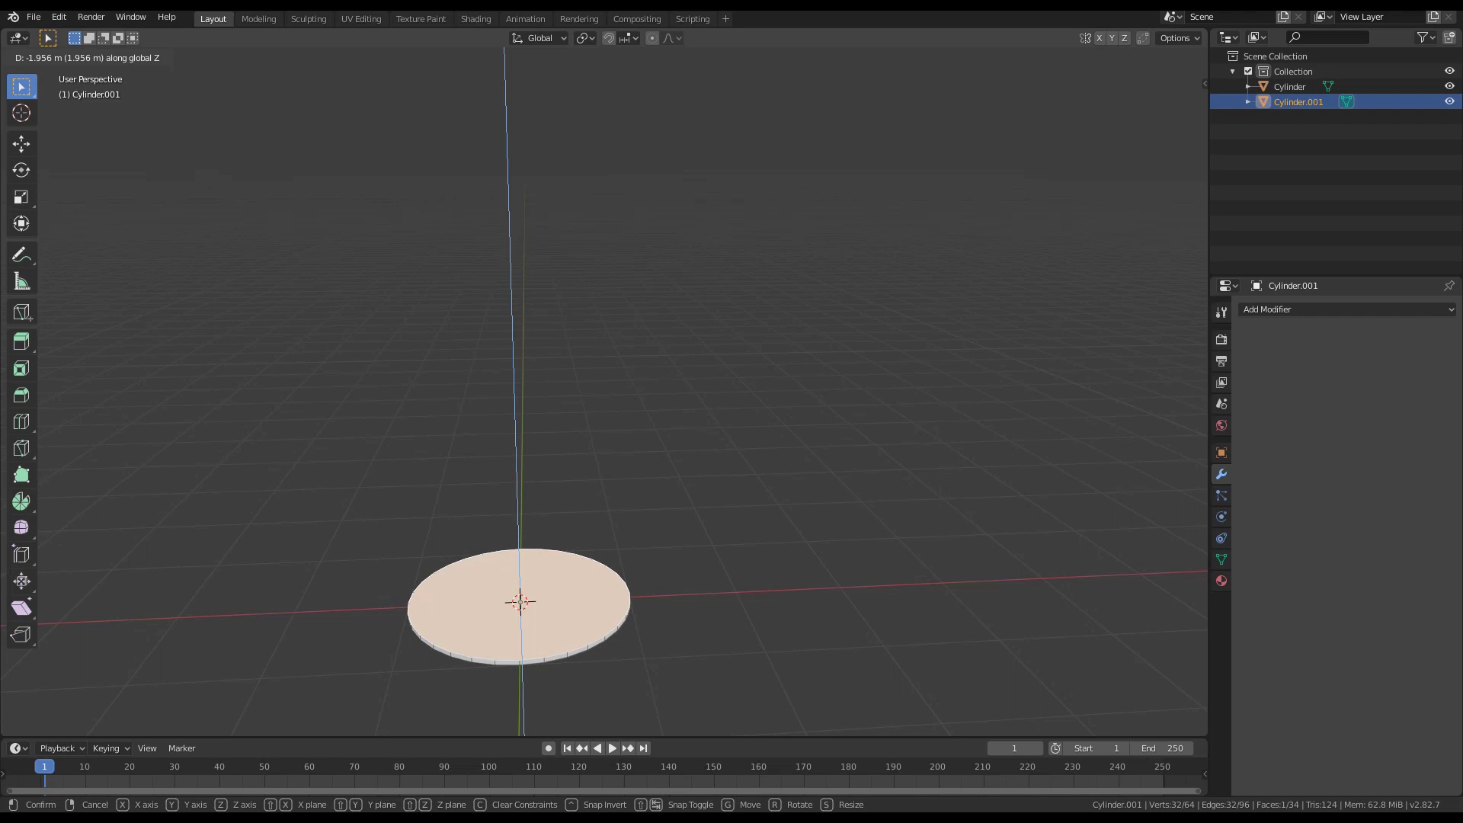
click(521, 602)
Inset the disc's top face by about 0.034 to leave a narrow border around the edge
shift+middle_drag(520, 602, 573, 457)
middle_drag(573, 457, 564, 417)
scroll(565, 417, up, 3)
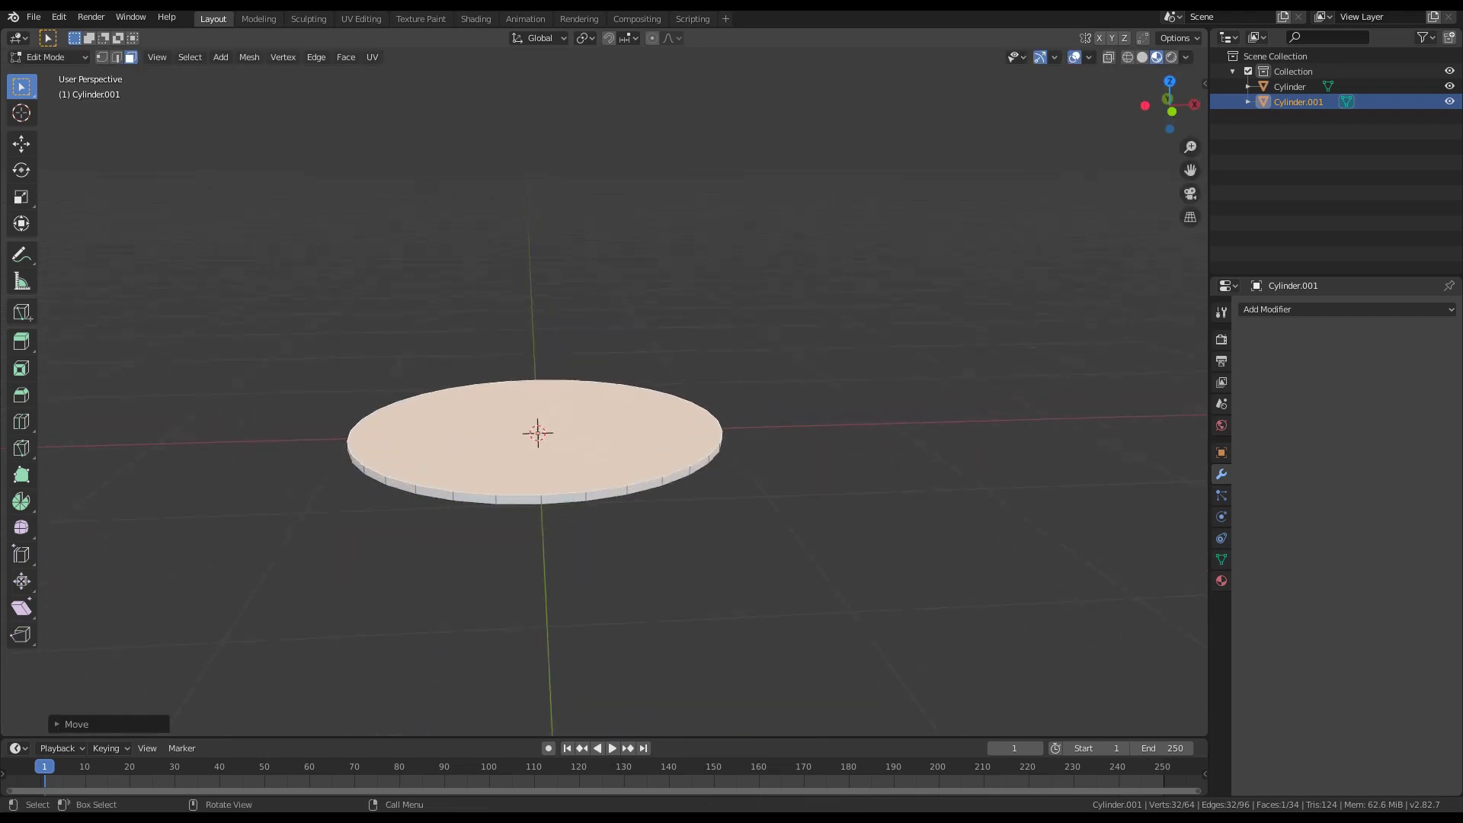
scroll(606, 396, up, 3)
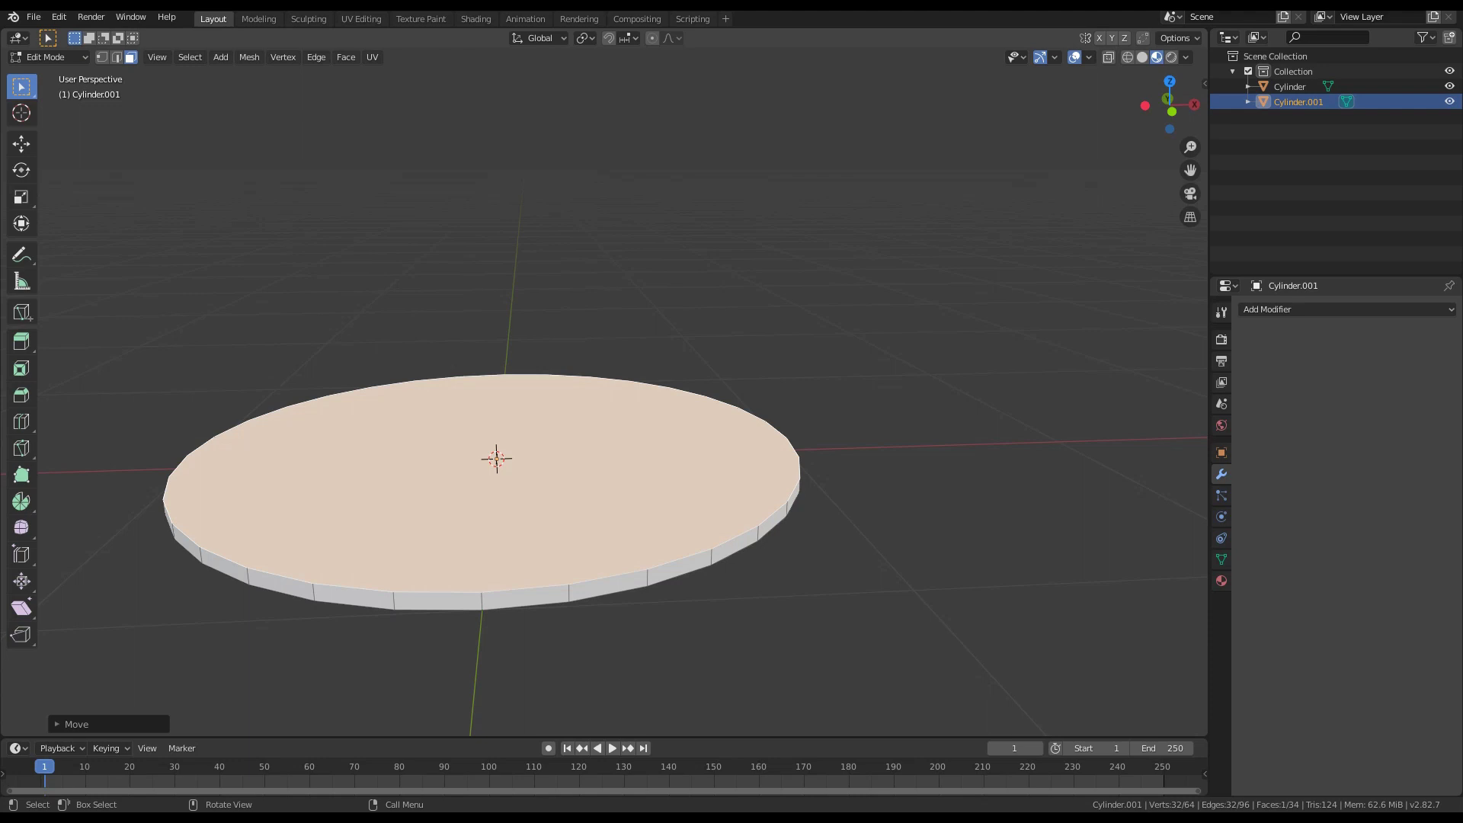
key(i)
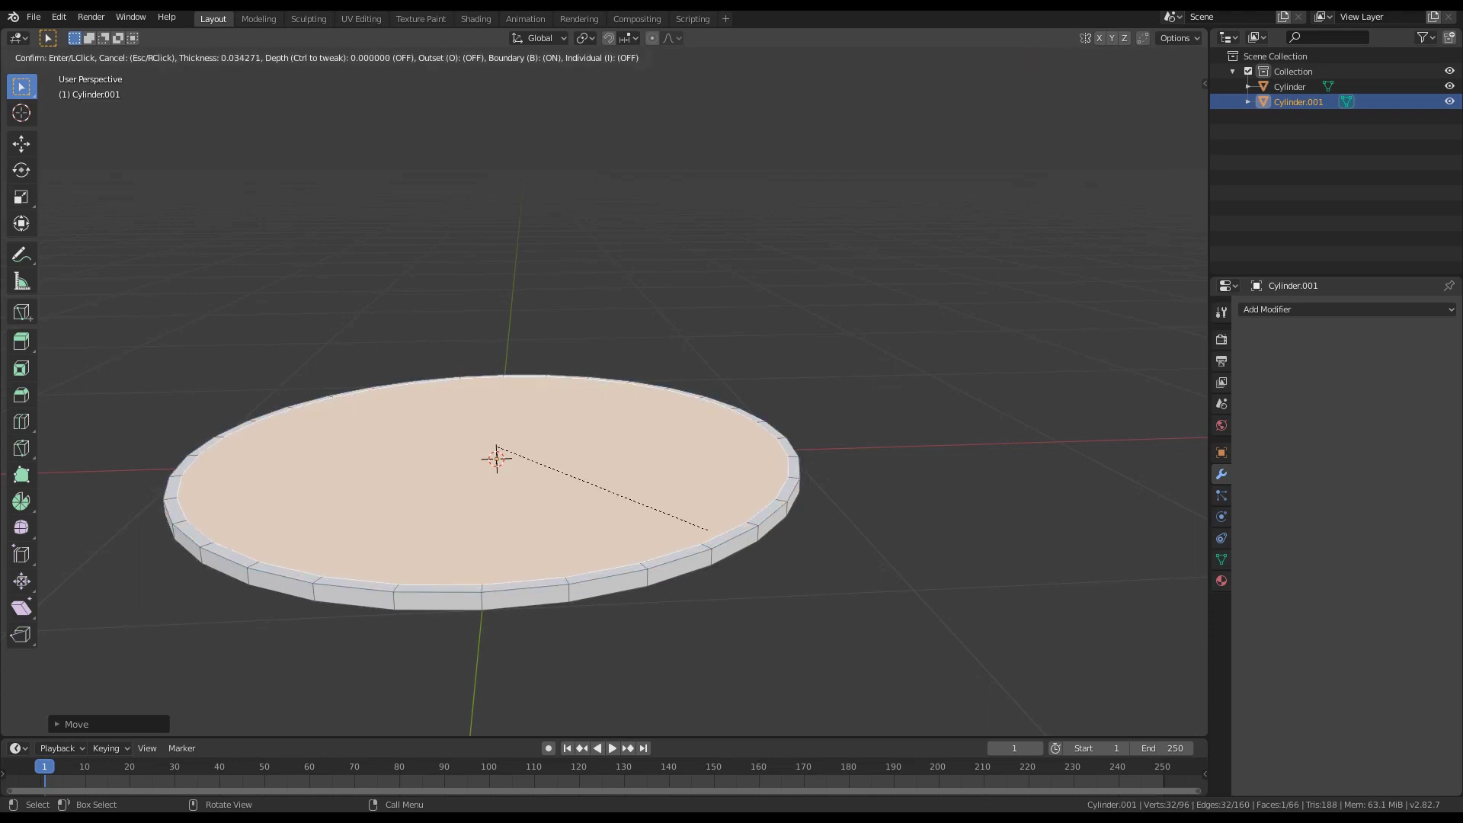
click(709, 529)
In the front view, extrude the inset face up about 1 m and scale it to about 0.74 for a tapered lower body
middle_drag(708, 530, 706, 479)
key(KP_1)
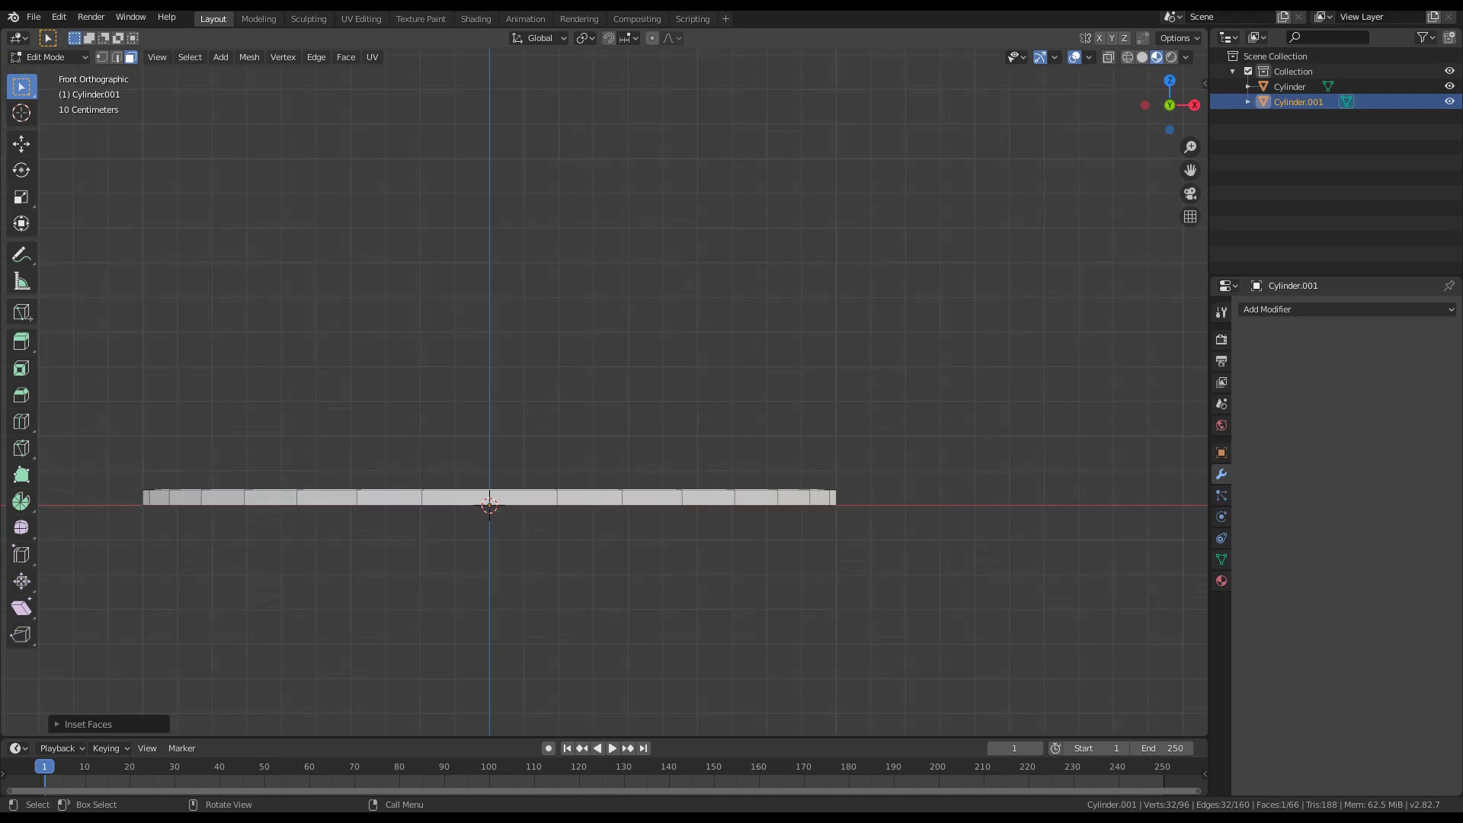
key(e)
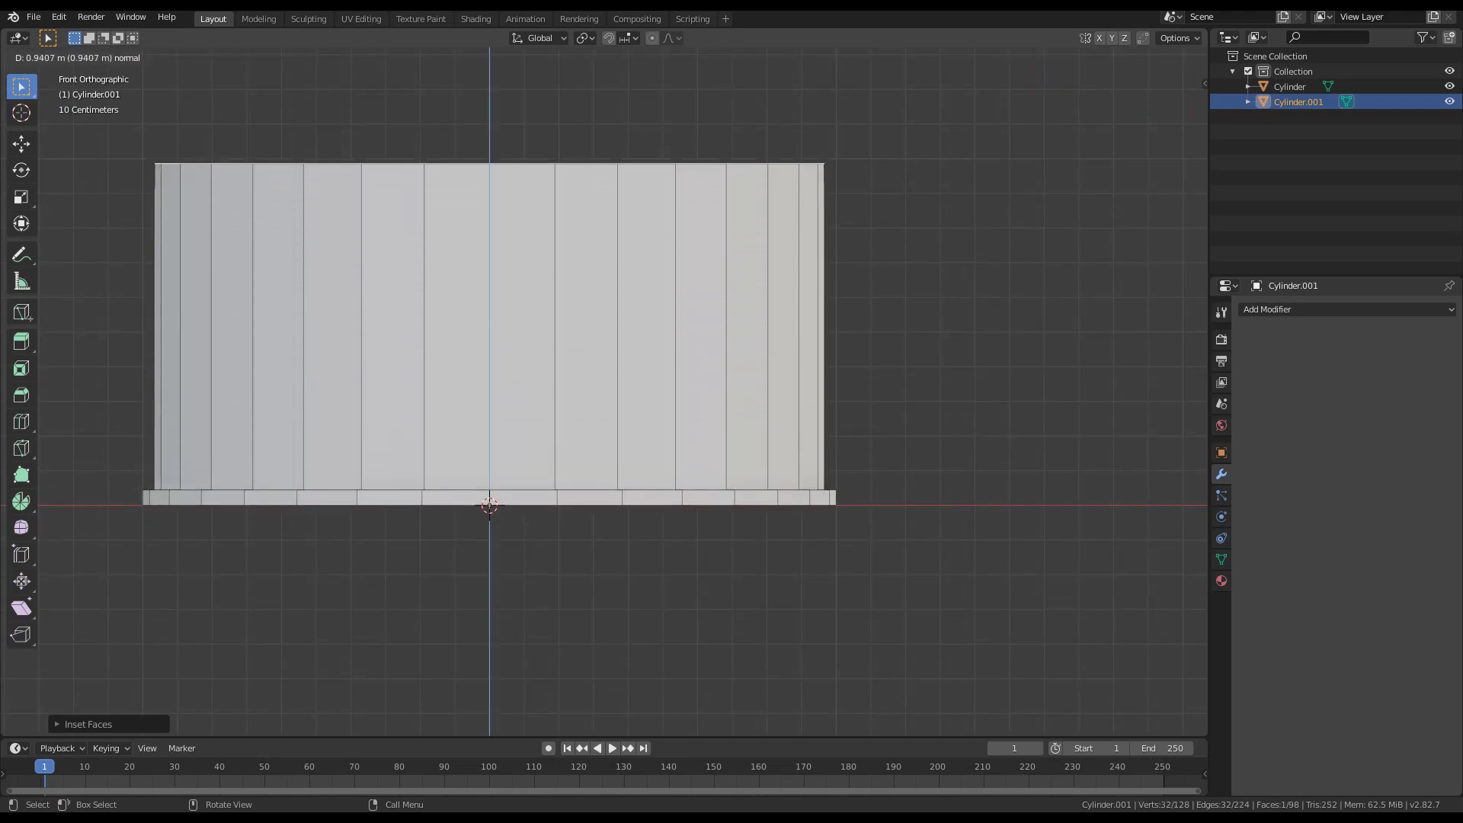
key(Return)
key(s)
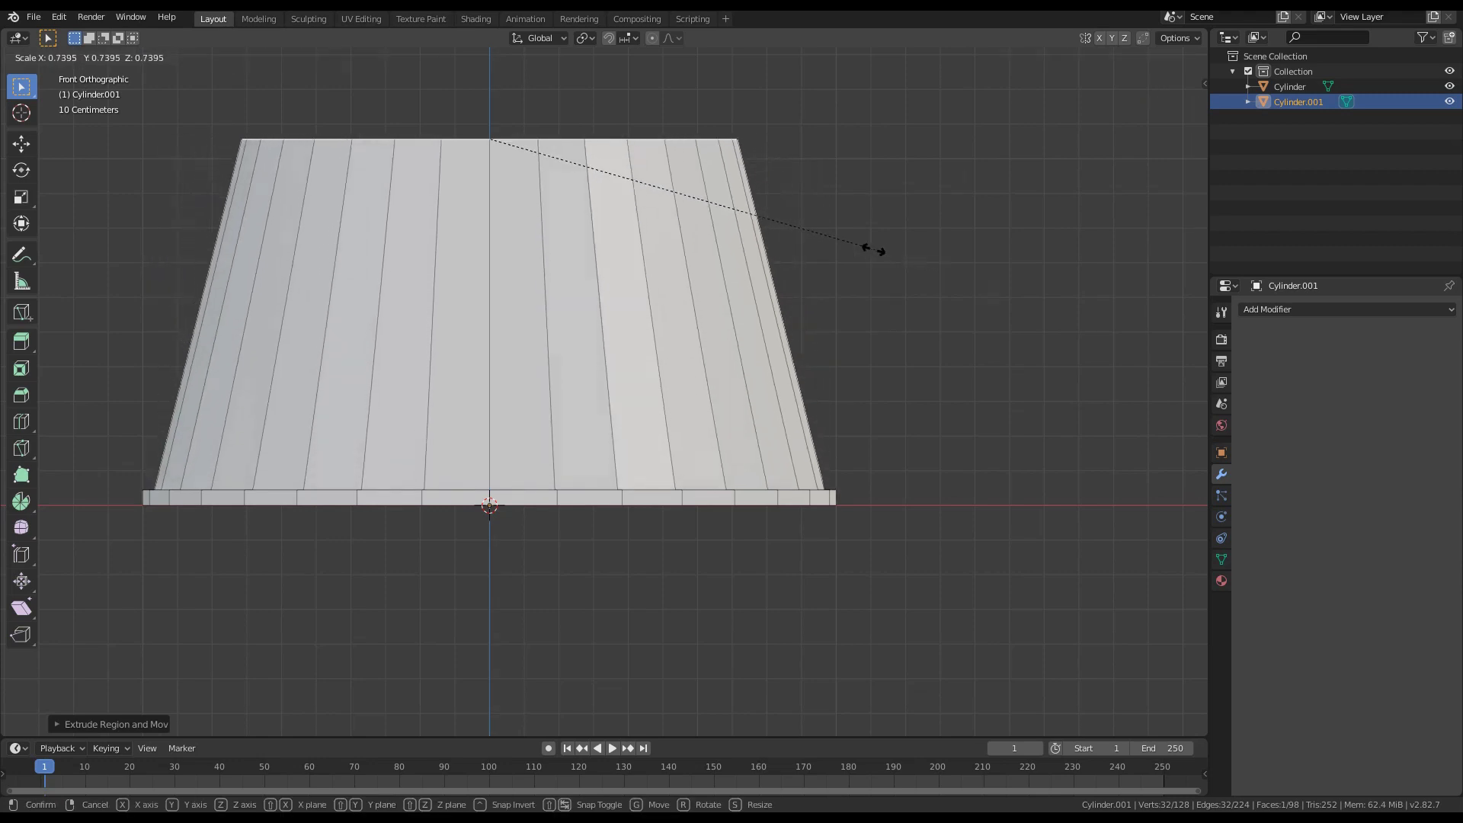
click(872, 248)
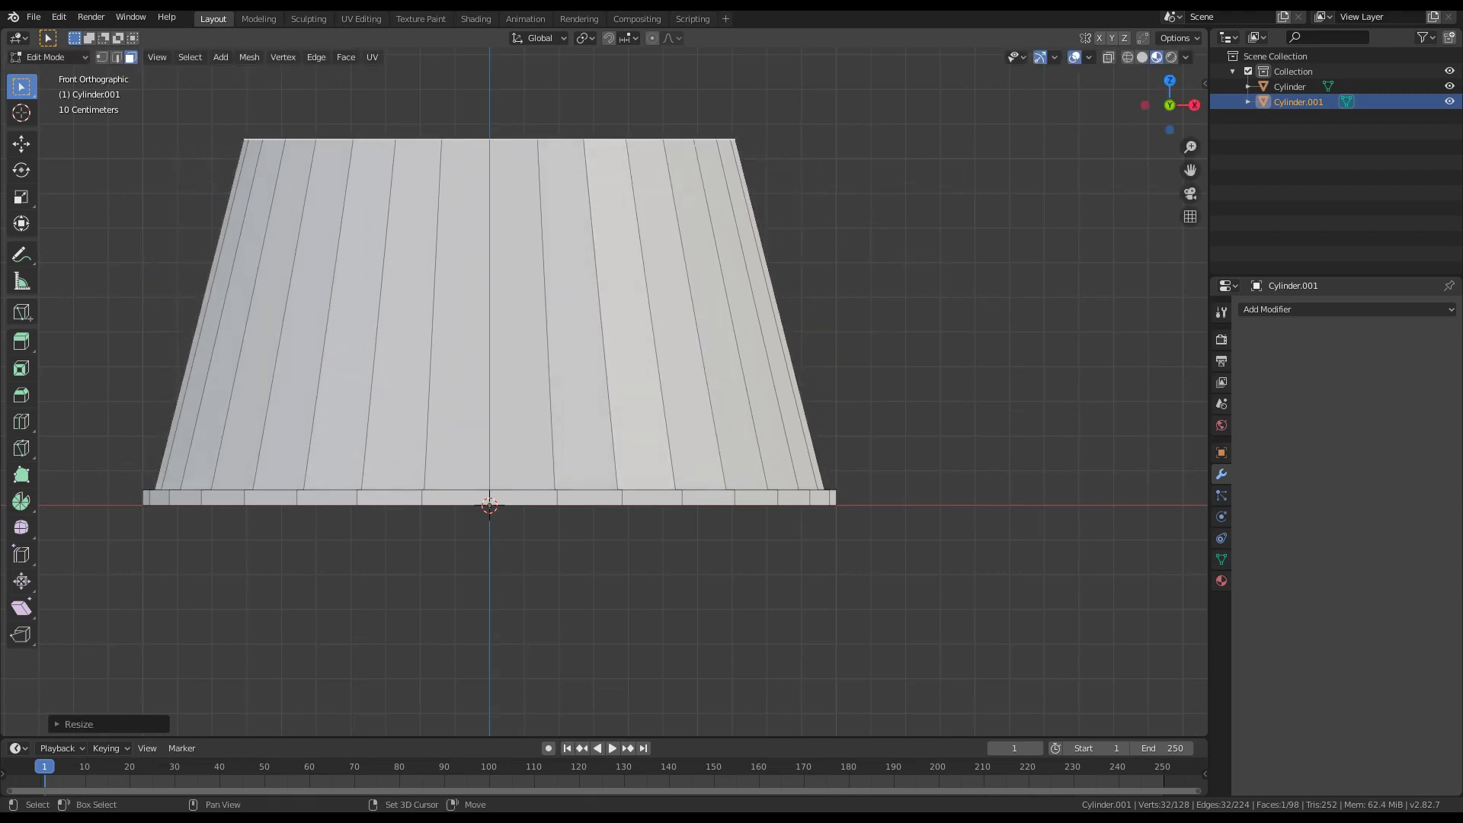
Build an inward-sloping shoulder about 0.12 m tall, scaled to about 0.68, and extrude a short straight neck above it
shift+middle_drag(872, 249, 906, 489)
key(e)
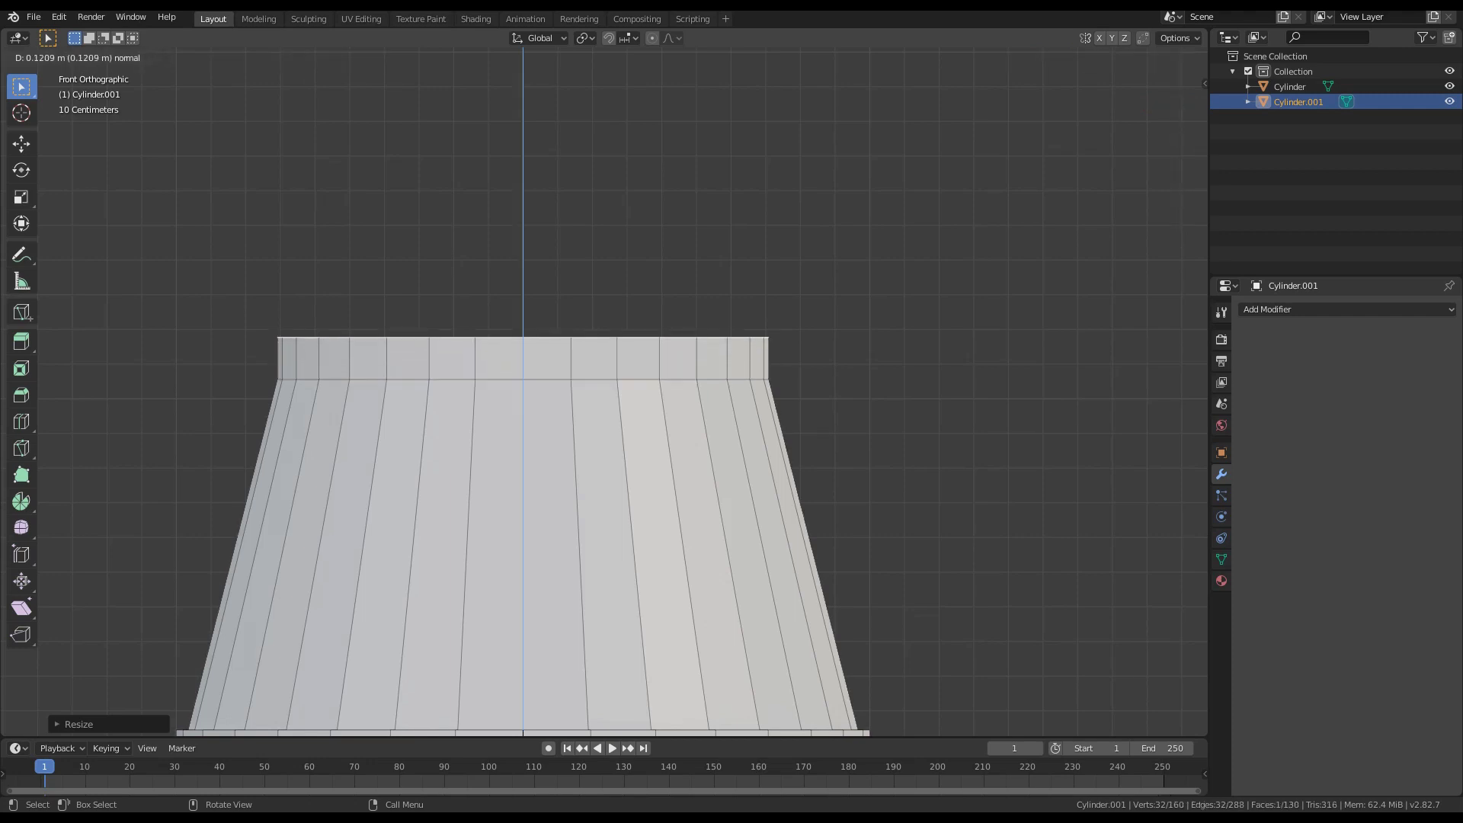
key(Return)
key(s)
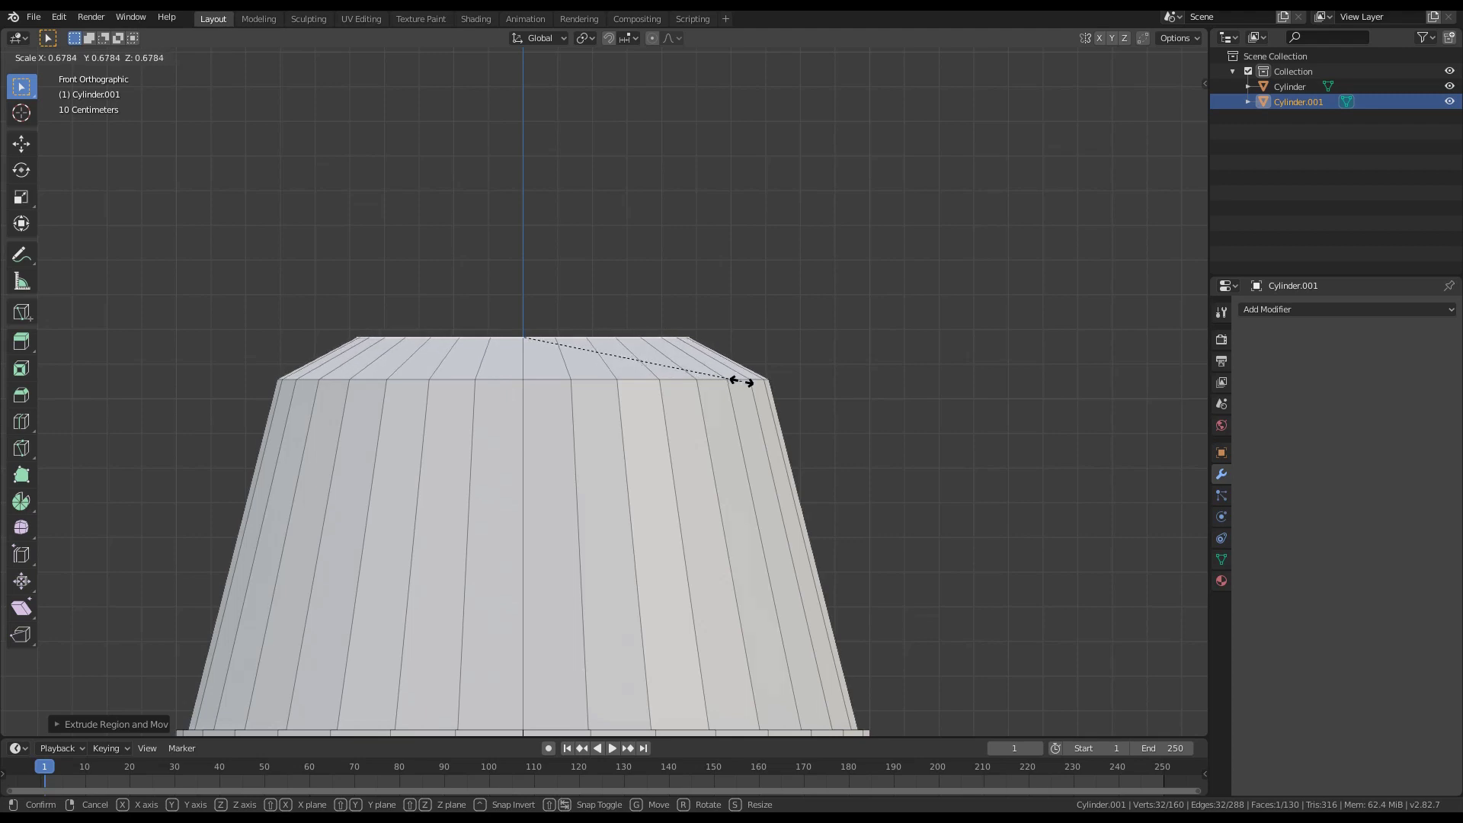
key(Return)
key(e)
key(Return)
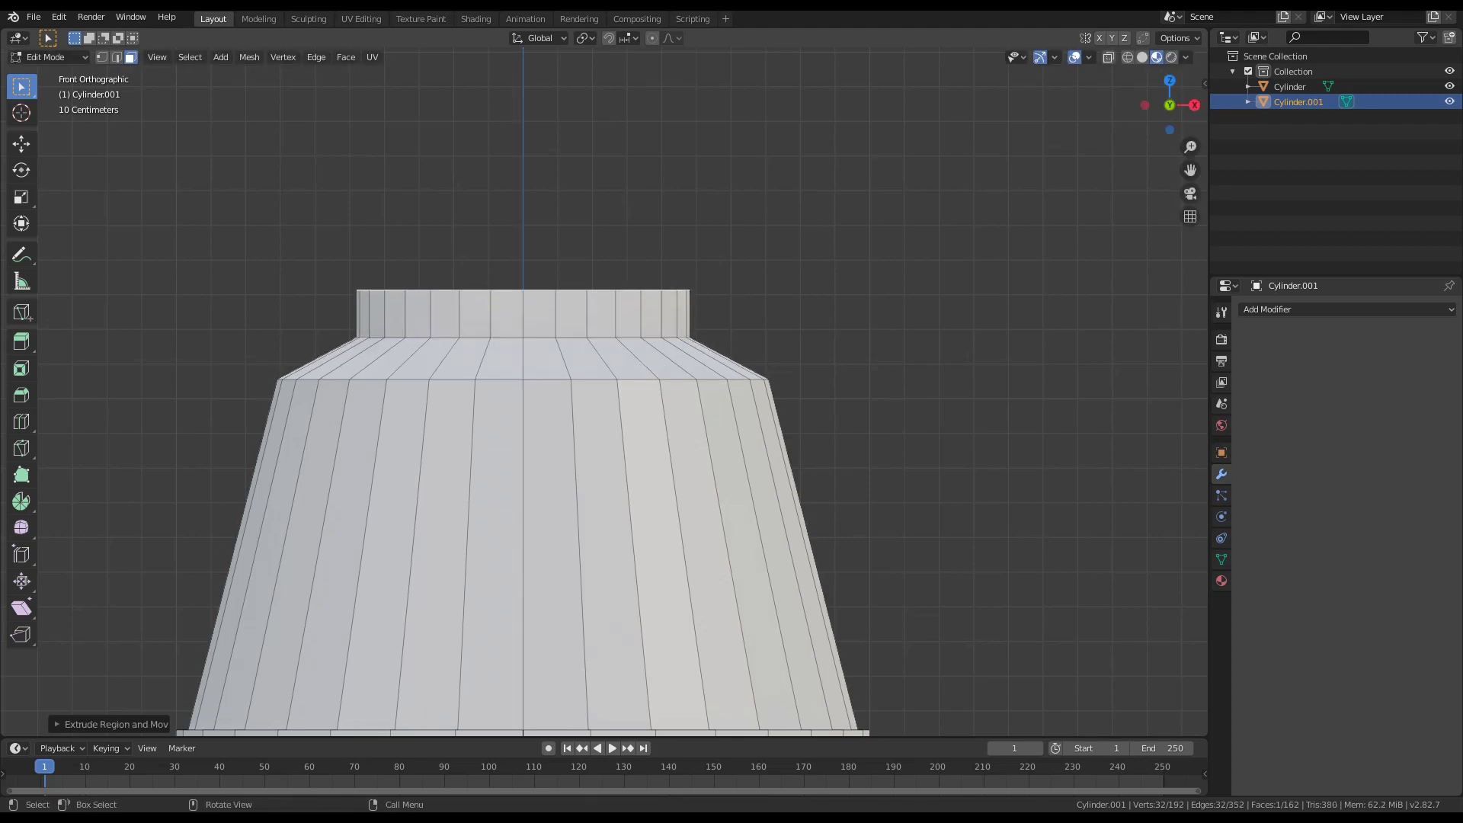
Extrude the neck's top face up about 0.16 m and scale it to about 1.47 for an outward flare
shift+middle_drag(610, 320, 604, 460)
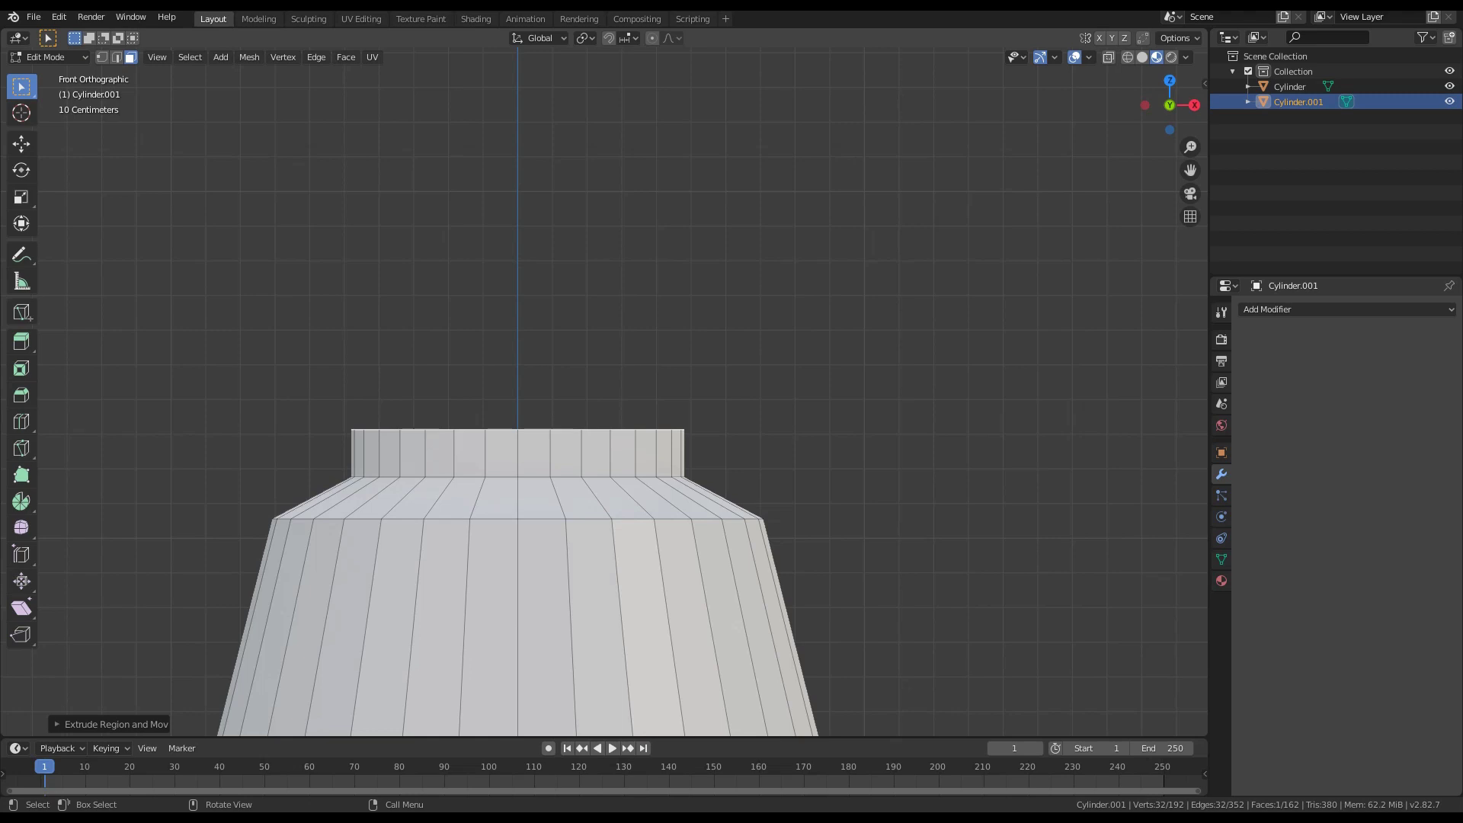
key(e)
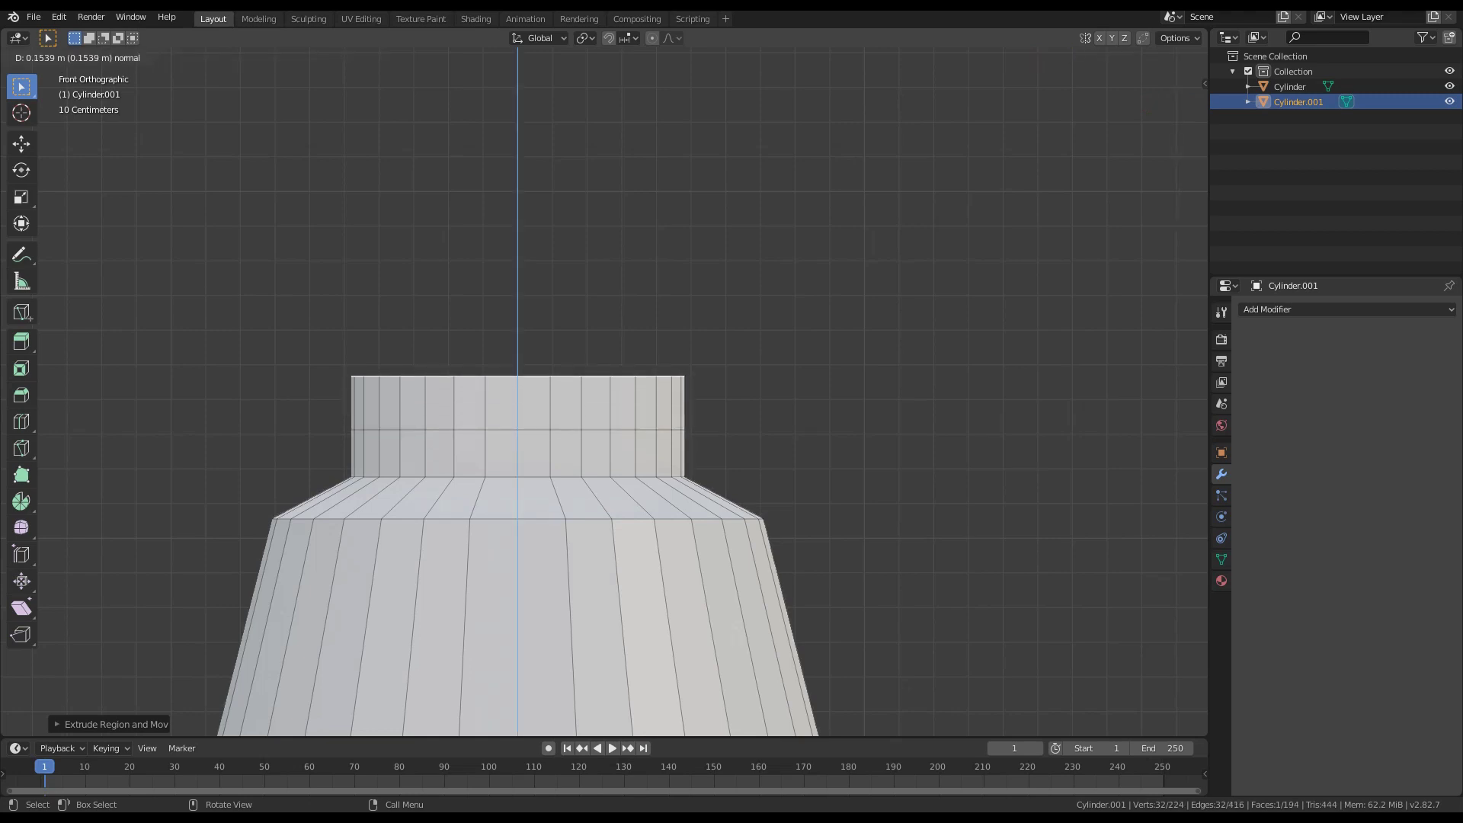
key(Return)
key(s)
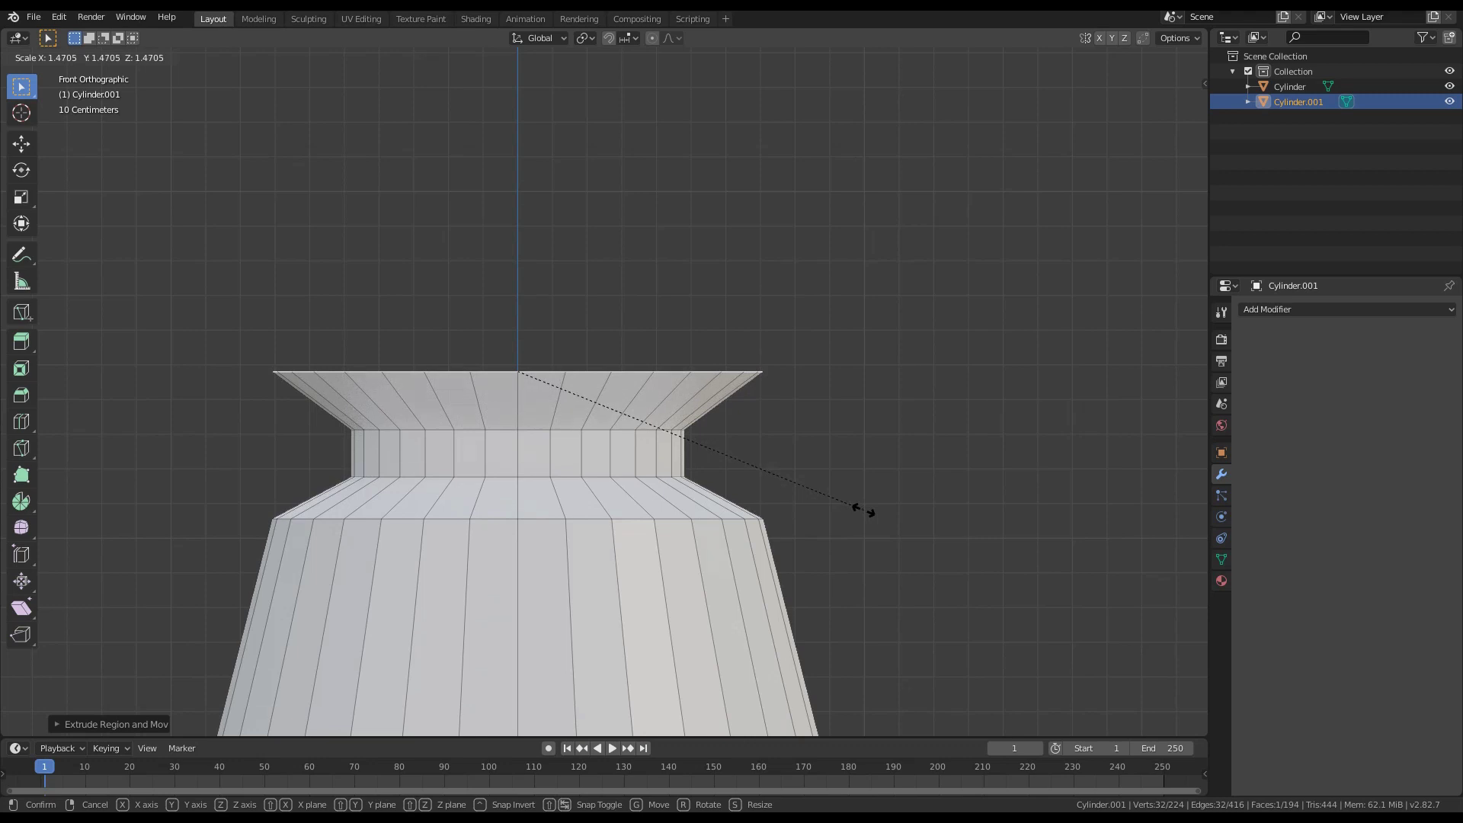
key(Return)
Extrude the flared top face up about 0.9 m and scale it to about 1.34 so the upper body widens upward
key(e)
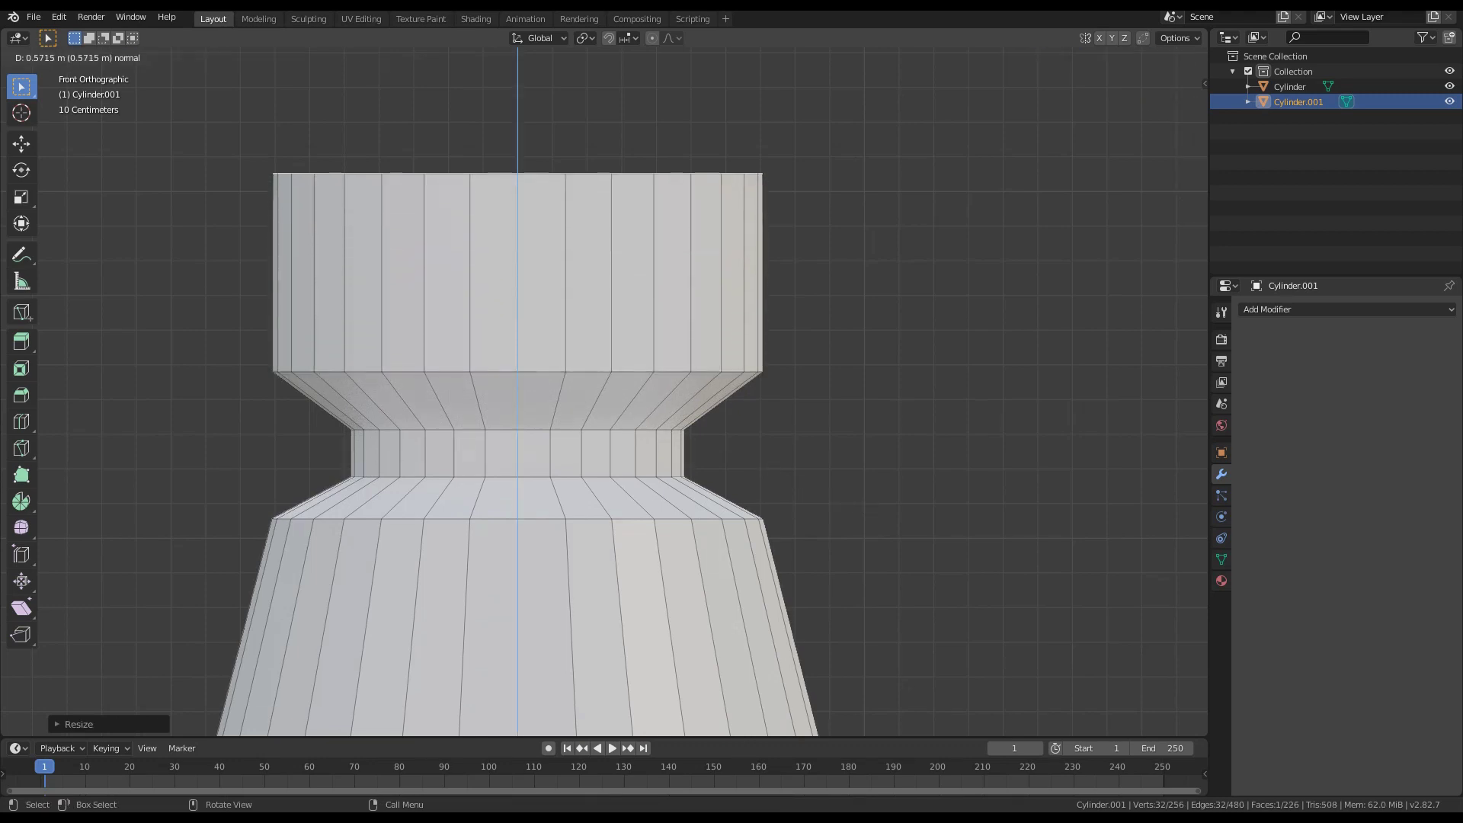
key(Return)
scroll(602, 393, down, 5)
scroll(602, 393, up, 1)
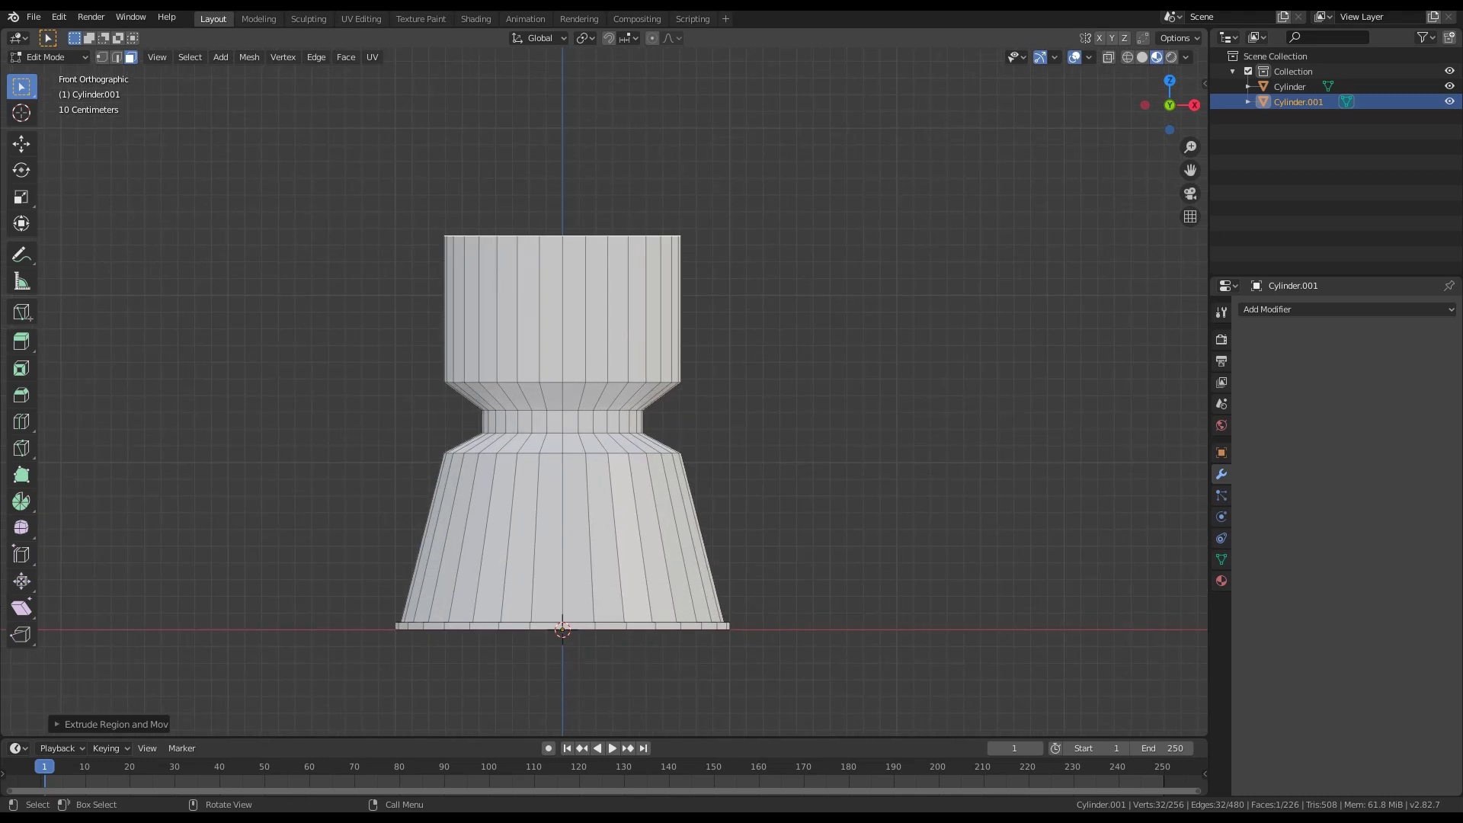
key(s)
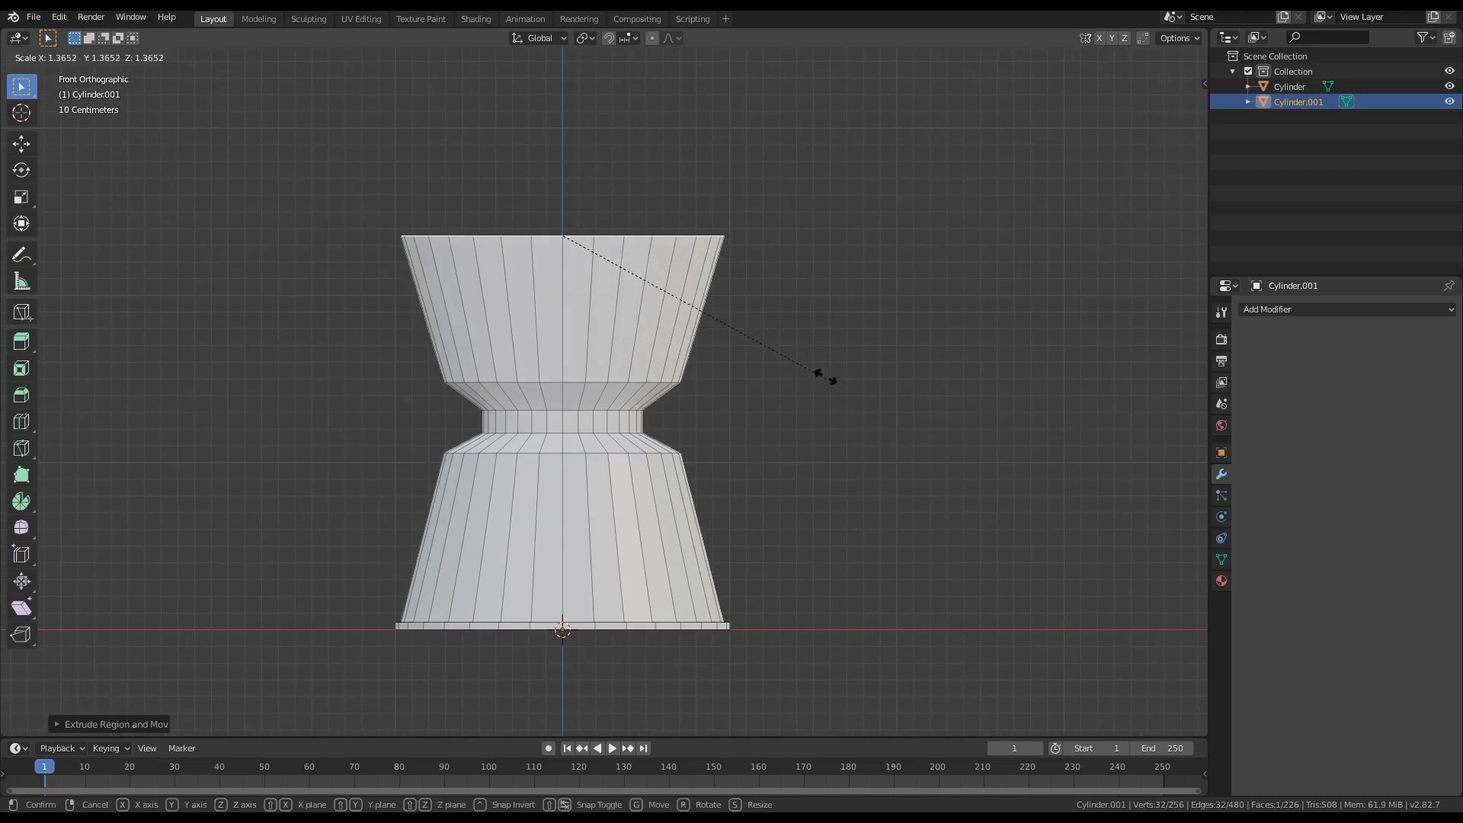
click(825, 372)
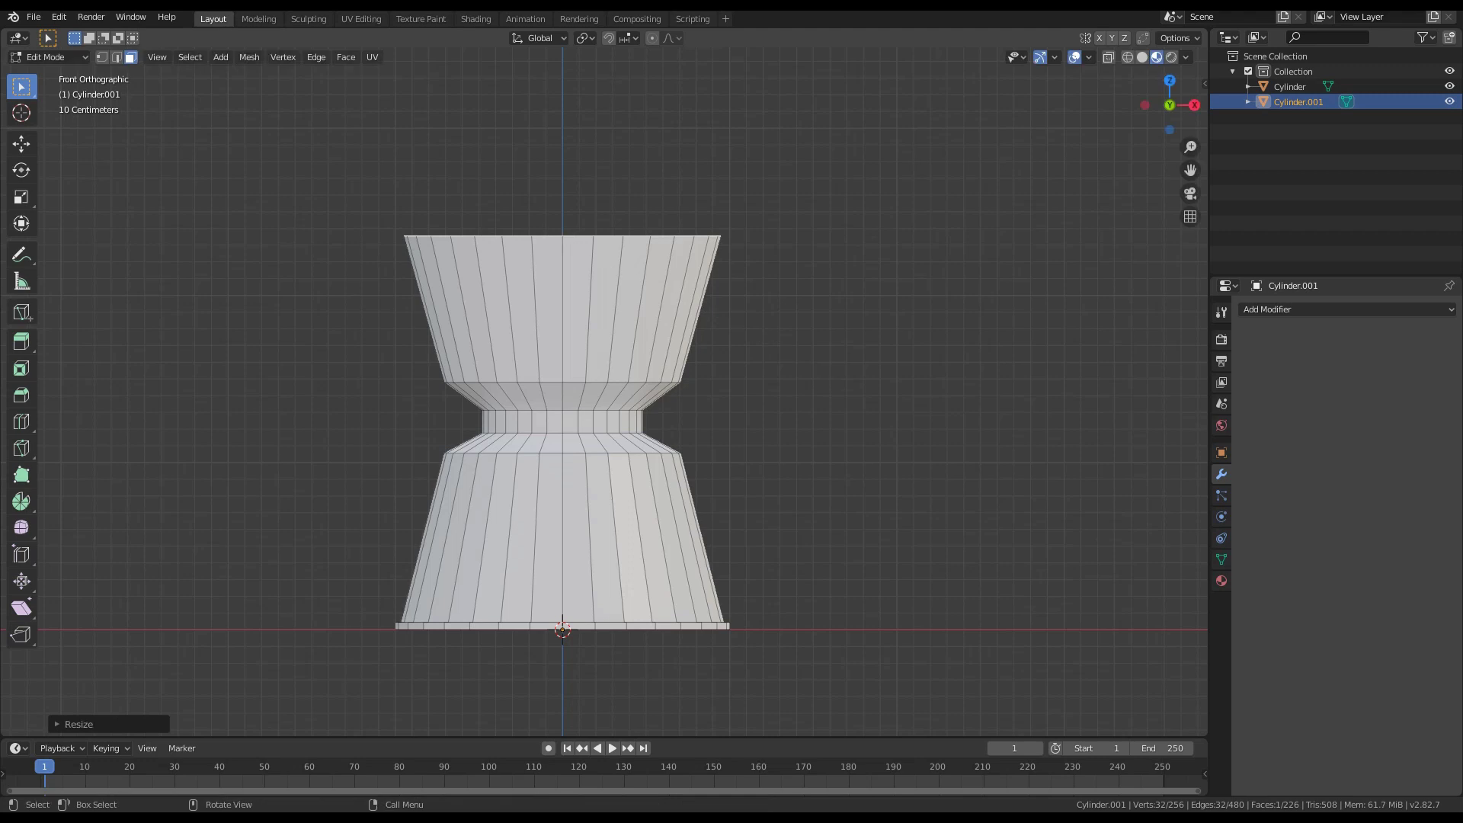
Select the ring of faces around the narrow neck and scale it up to about 1.27
click(614, 422)
alt+click(614, 422)
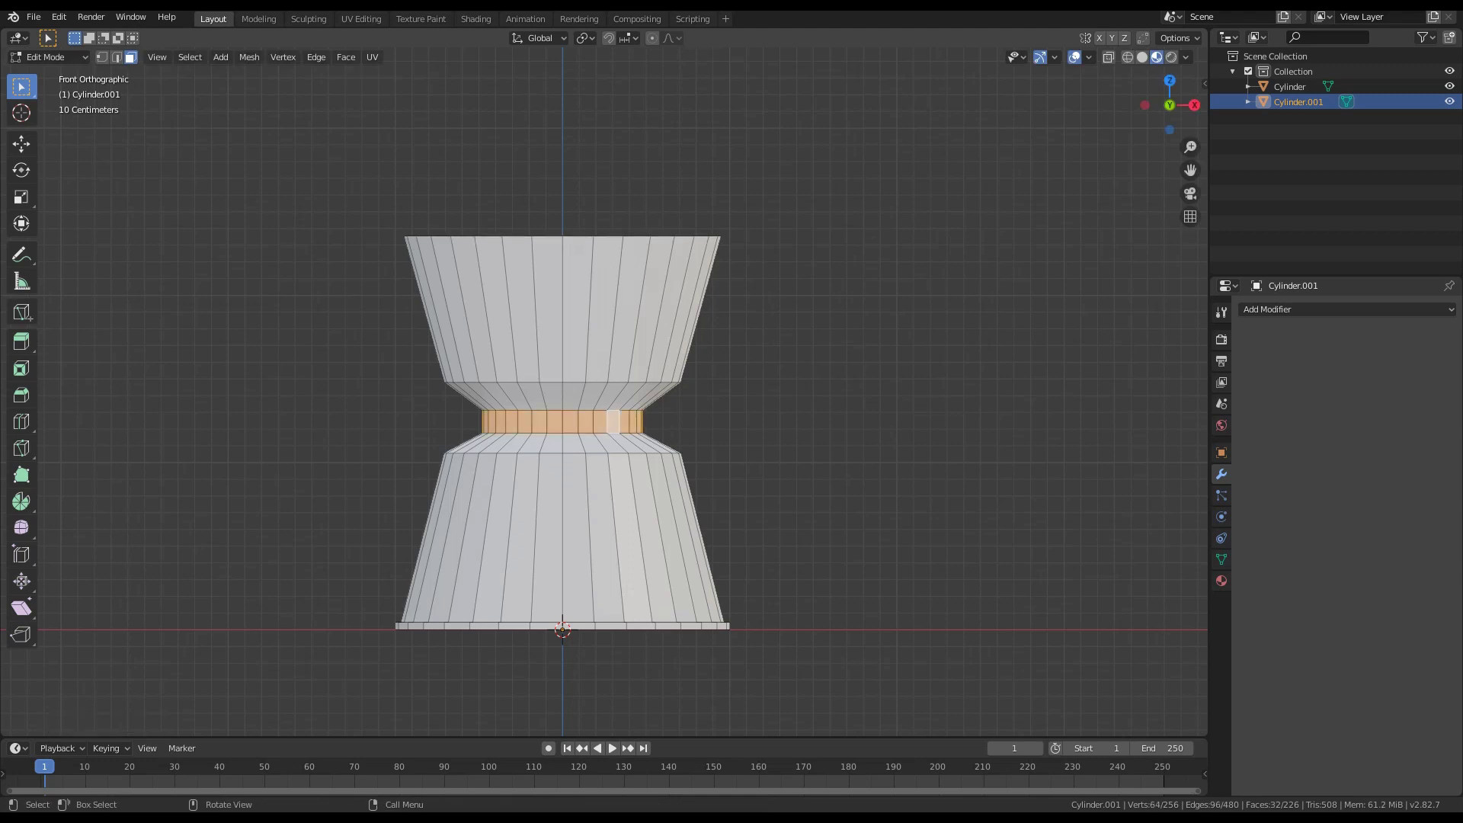
scroll(604, 392, up, 2)
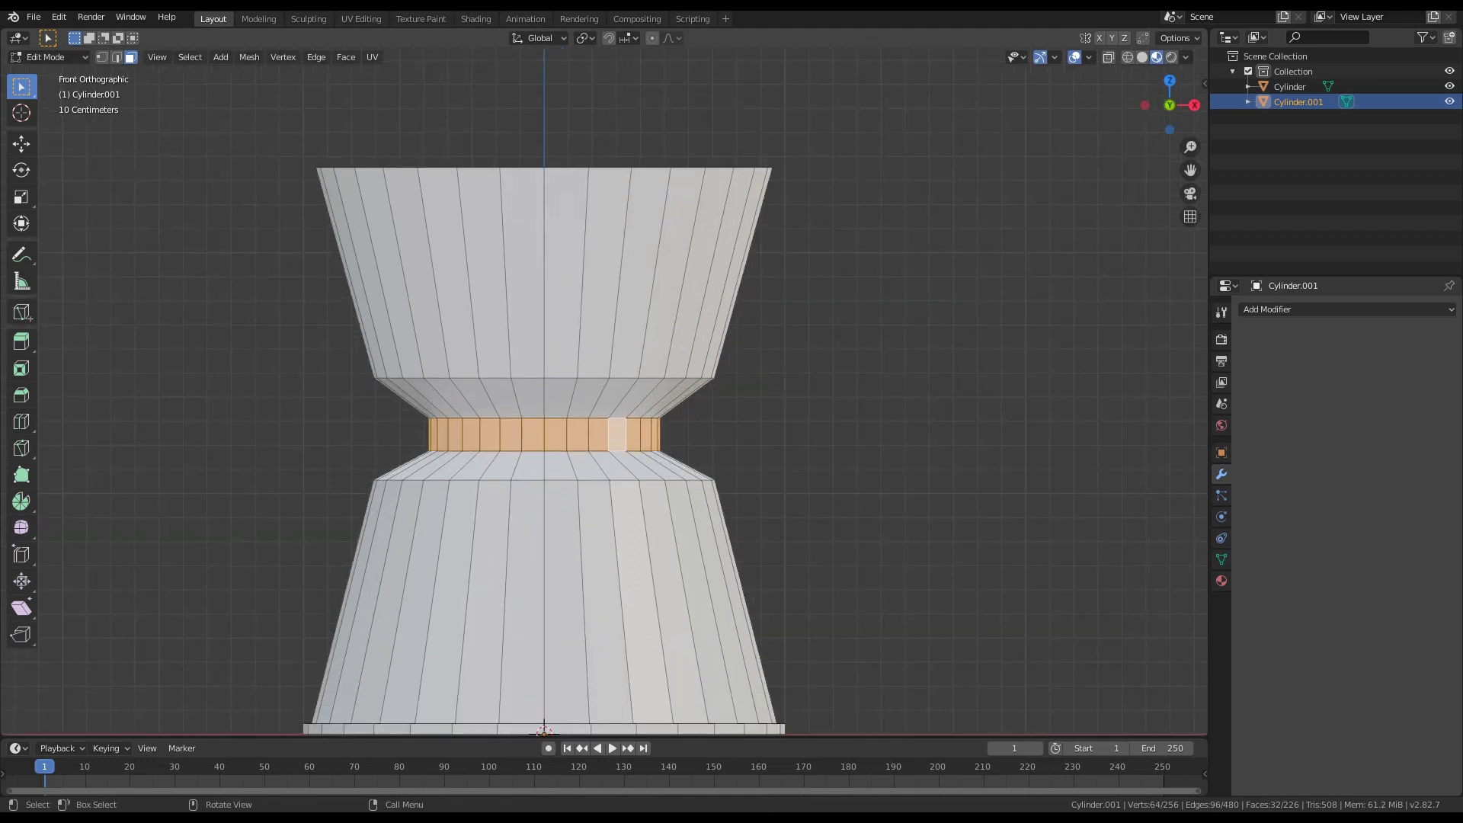
key(s)
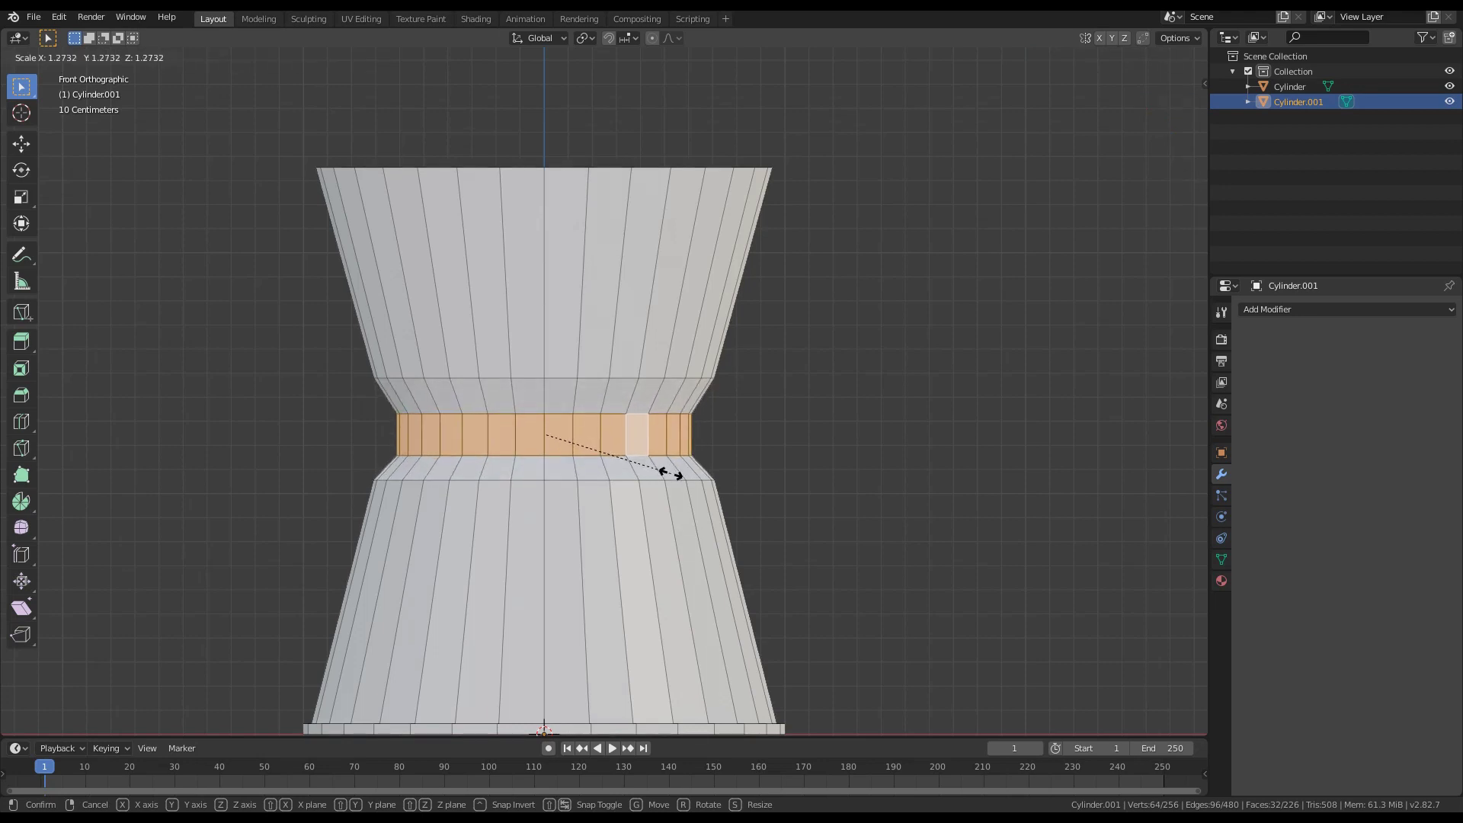
click(672, 473)
Select the upper body's top face and, in the front view, extrude it up about 0.04 m as a thin rim band
scroll(672, 473, down, 4)
shift+middle_drag(671, 473, 698, 516)
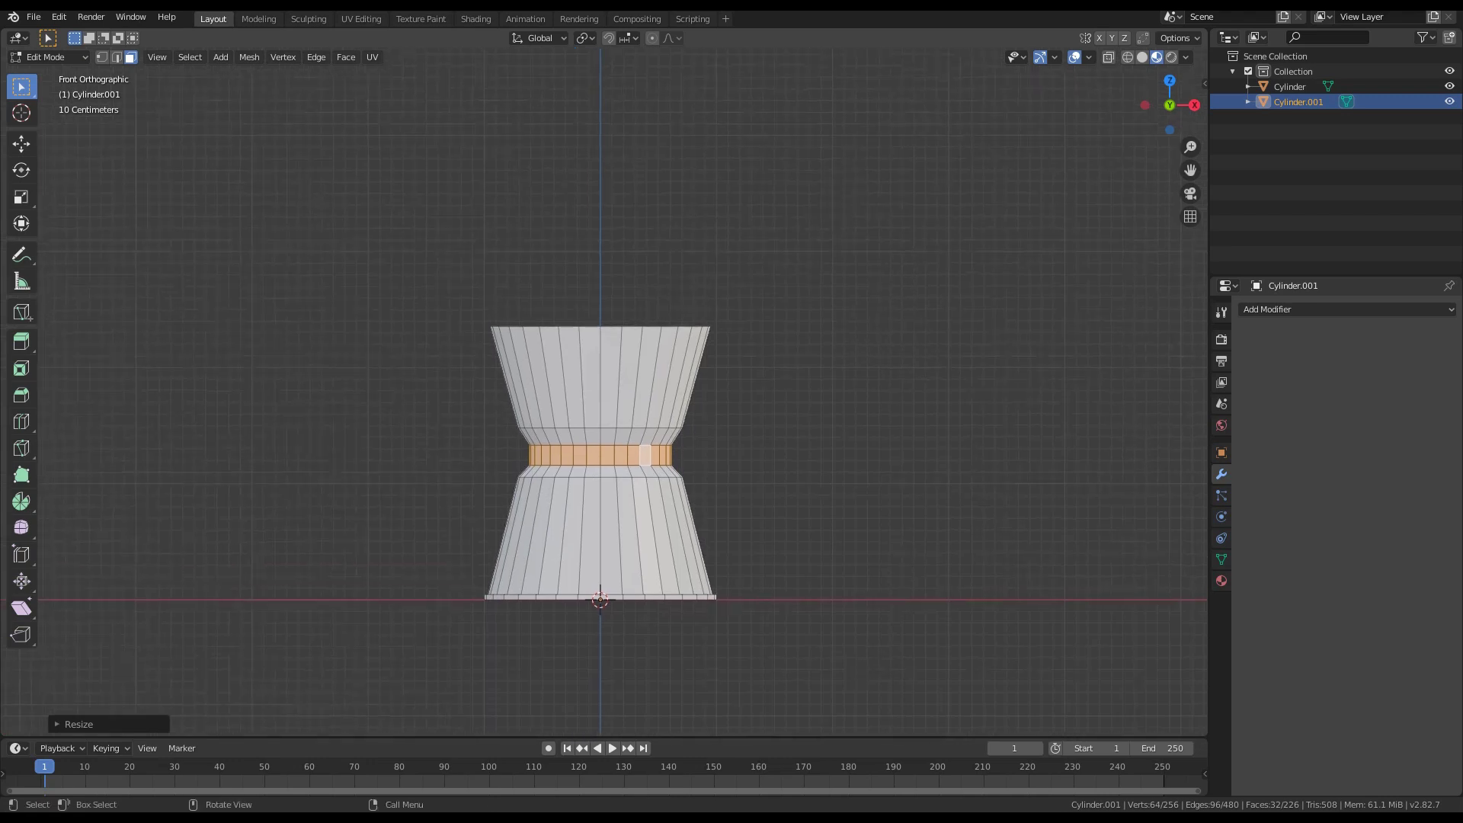
scroll(602, 396, up, 1)
shift+middle_drag(648, 397, 598, 477)
middle_drag(621, 328, 602, 397)
click(606, 372)
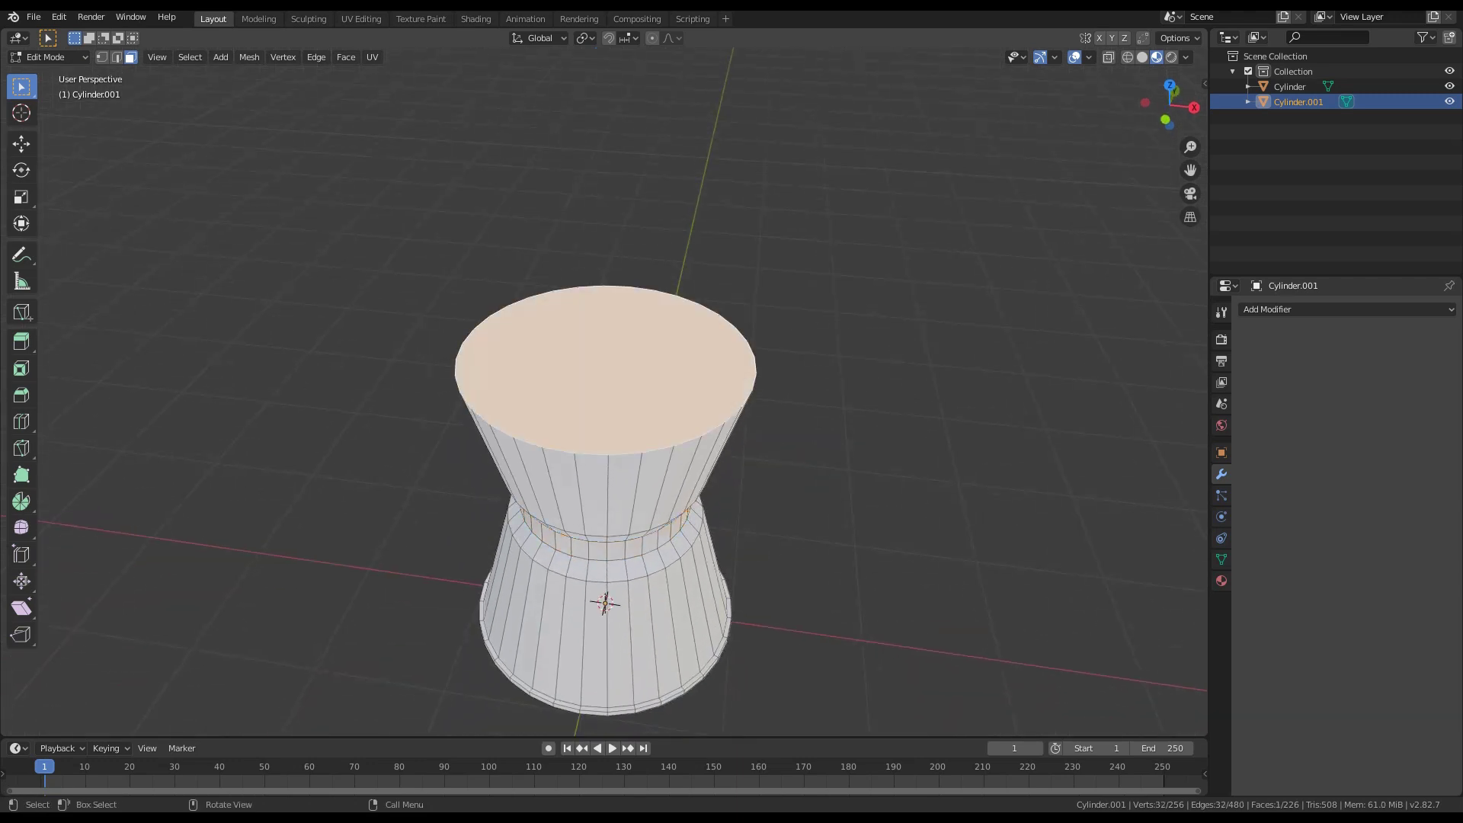
key(KP_1)
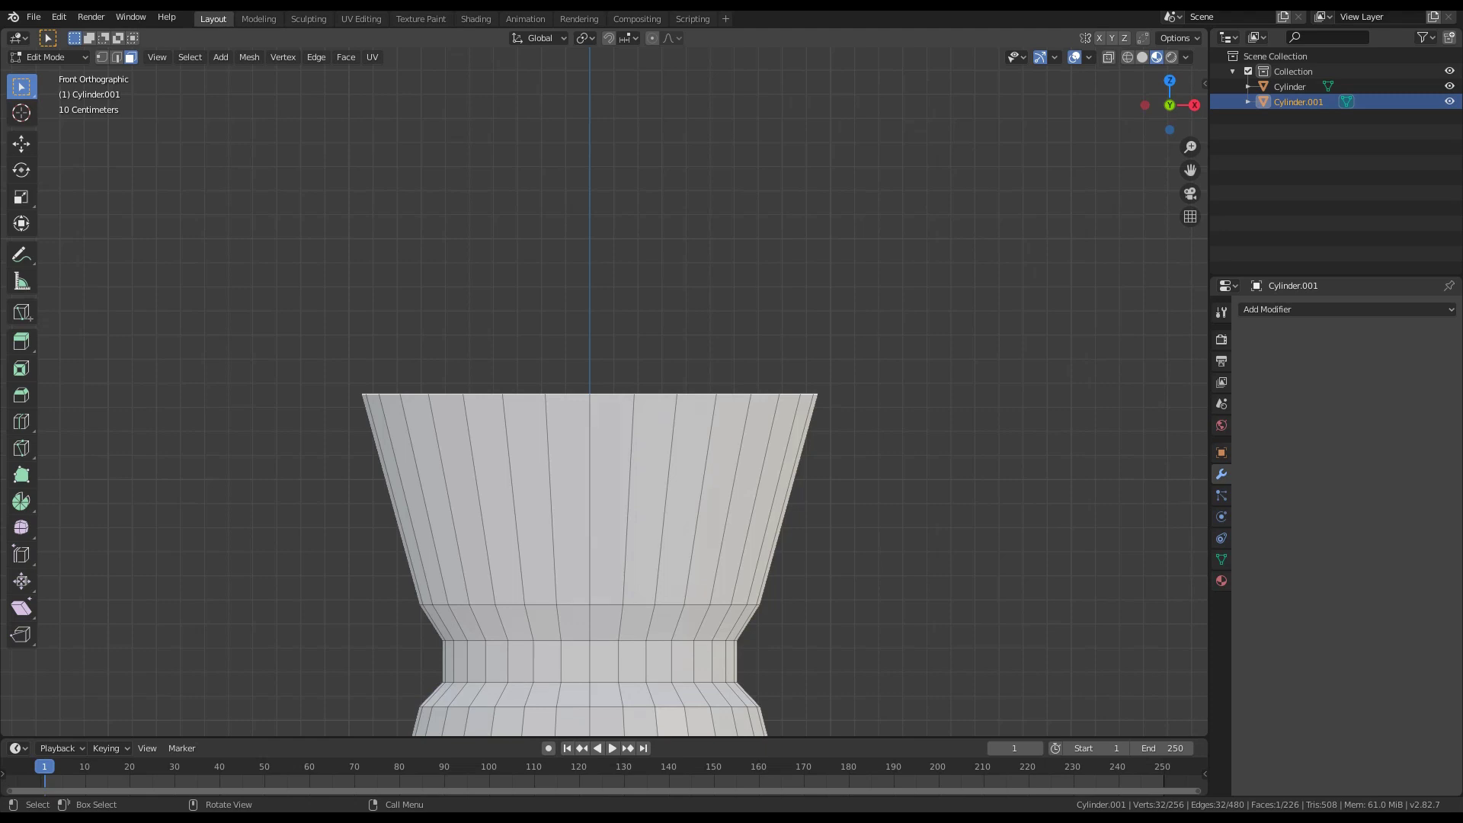
scroll(604, 393, up, 1)
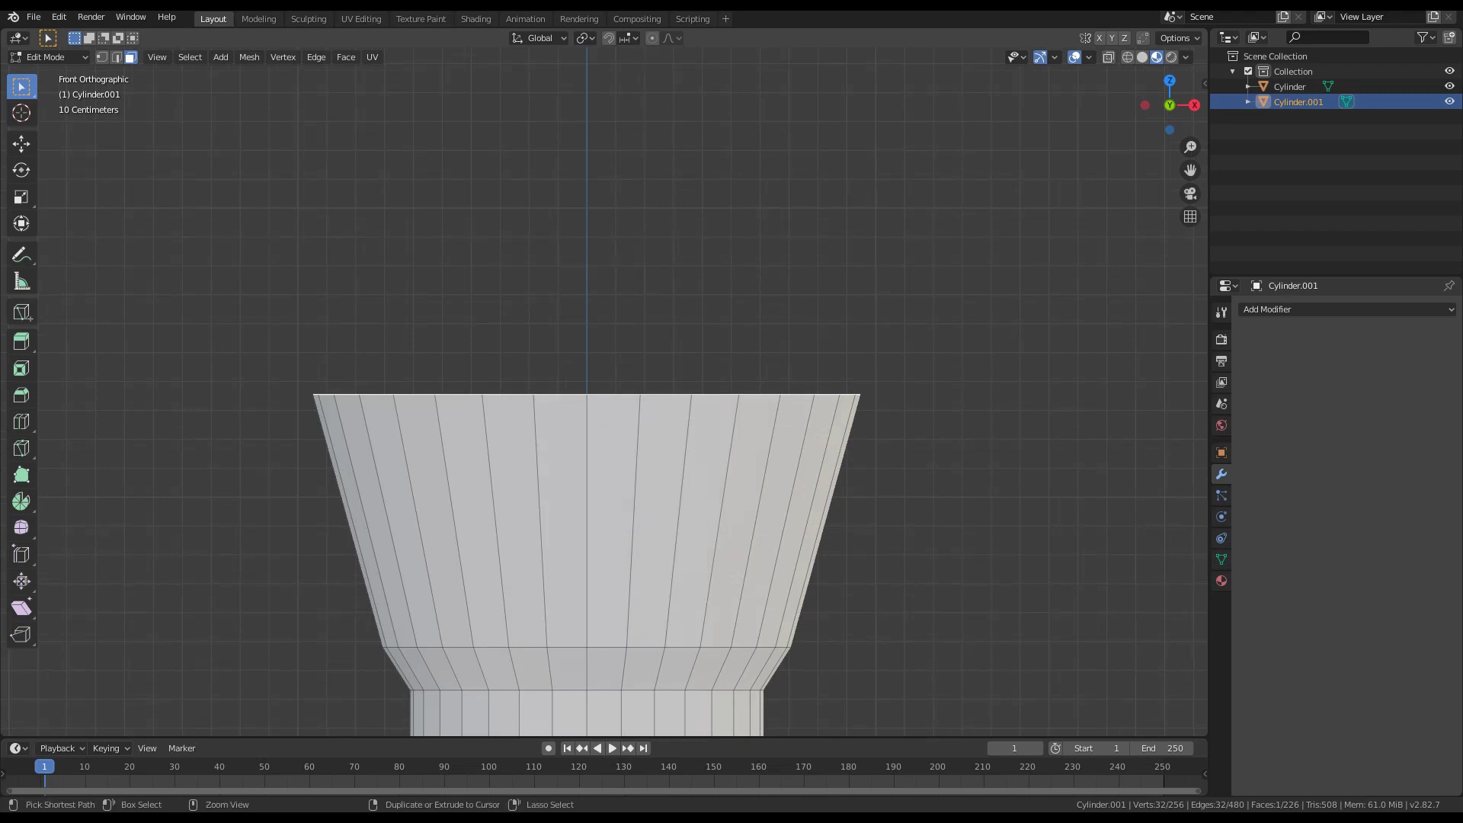
key(e)
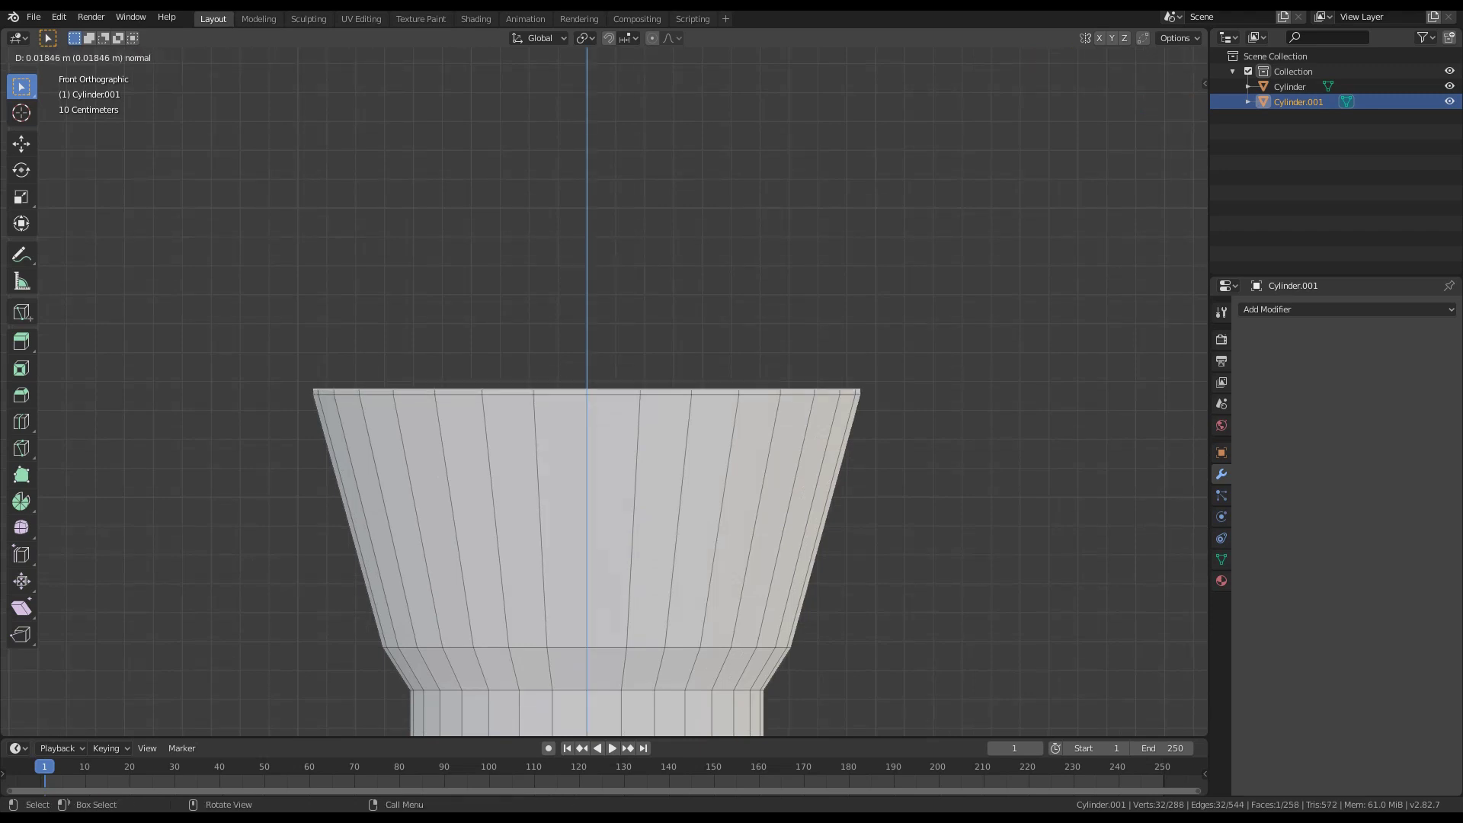
key(Return)
Select the loop of faces around the thin rim band, extrude it in place and scale it outward to about 1.09
click(415, 390)
alt+click(416, 393)
click(438, 389)
alt+click(434, 390)
key(e)
key(Escape)
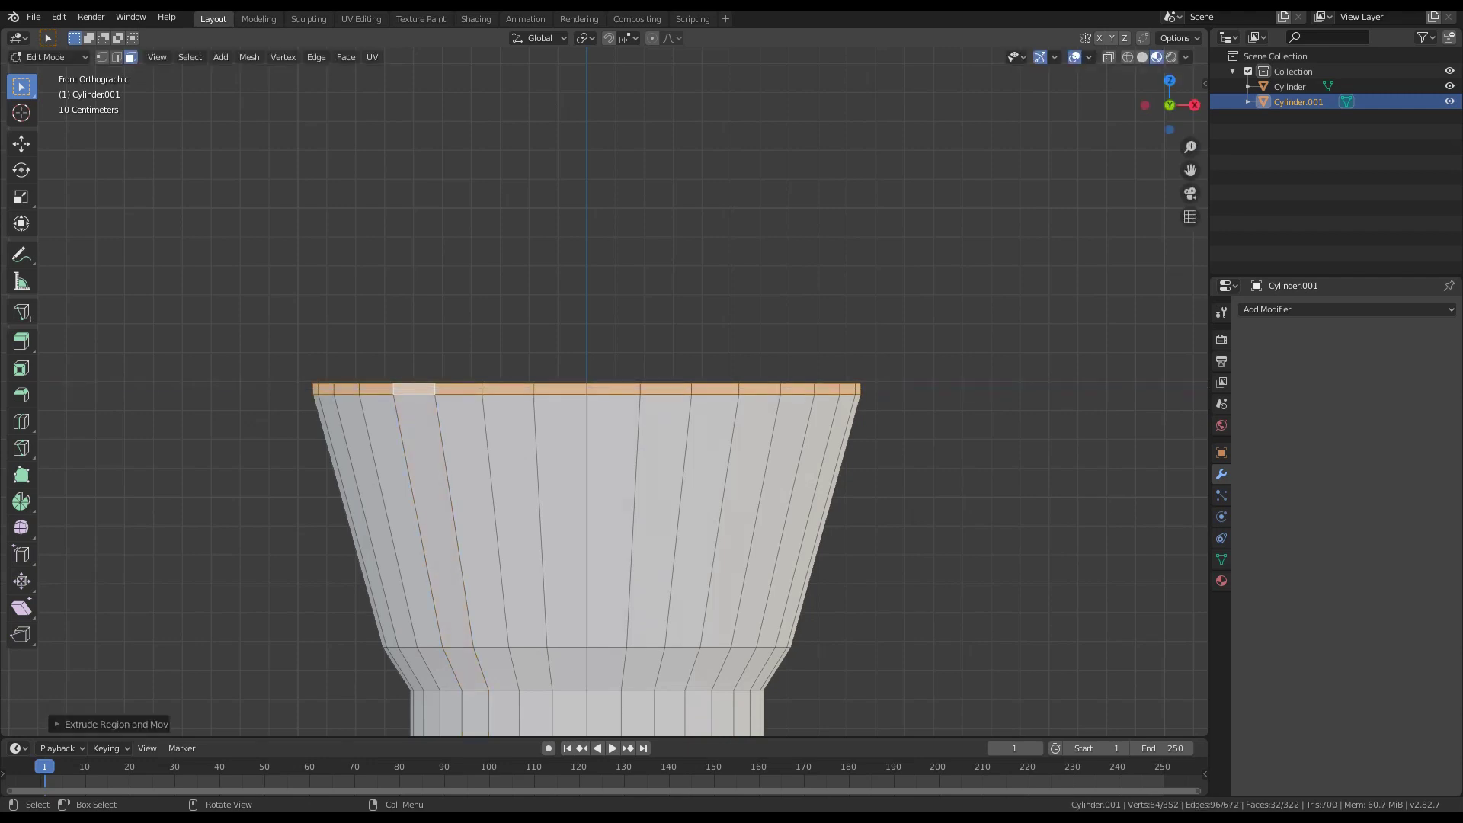
key(s)
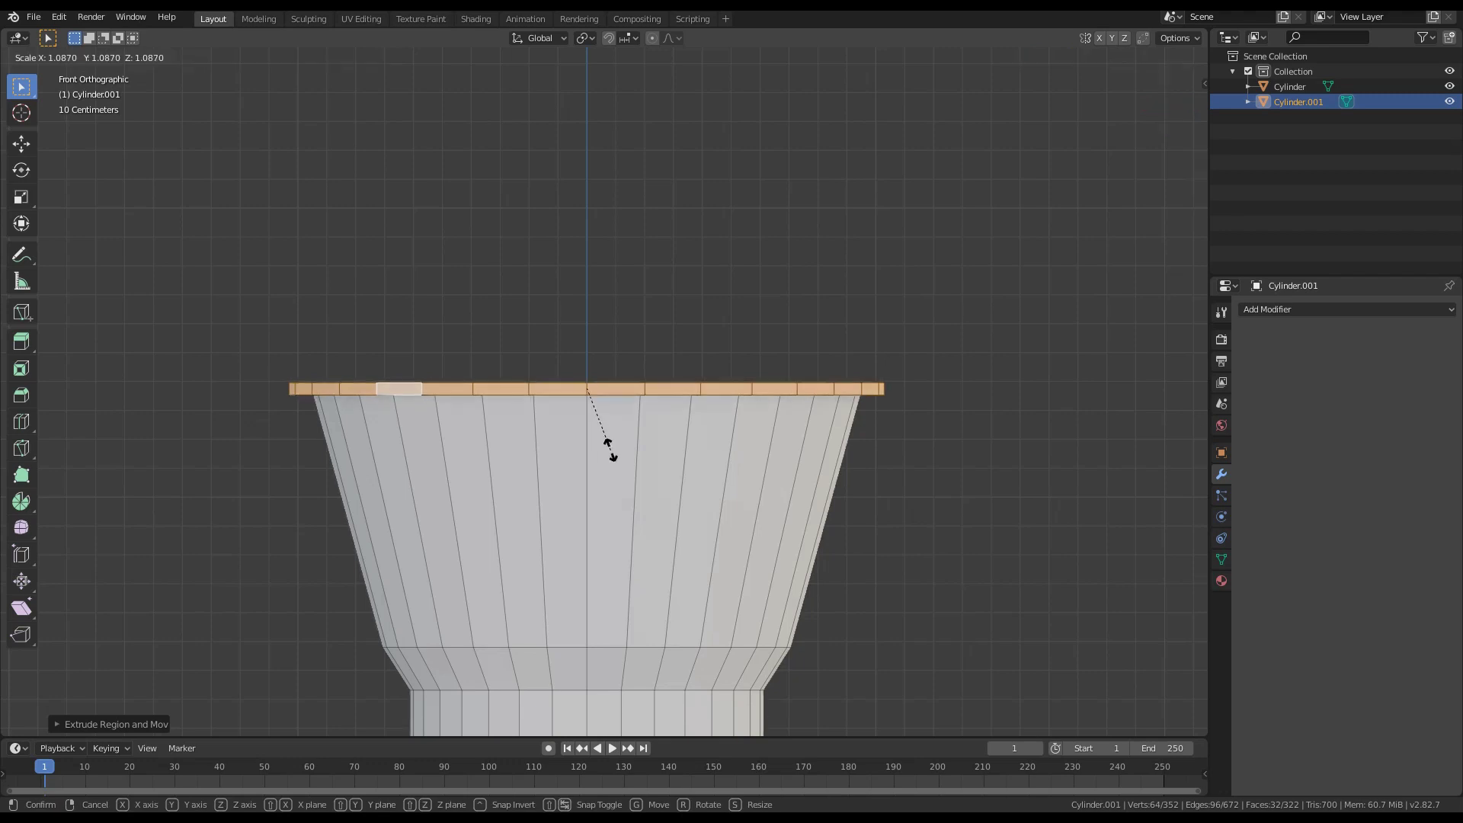
click(610, 449)
middle_drag(610, 450, 616, 513)
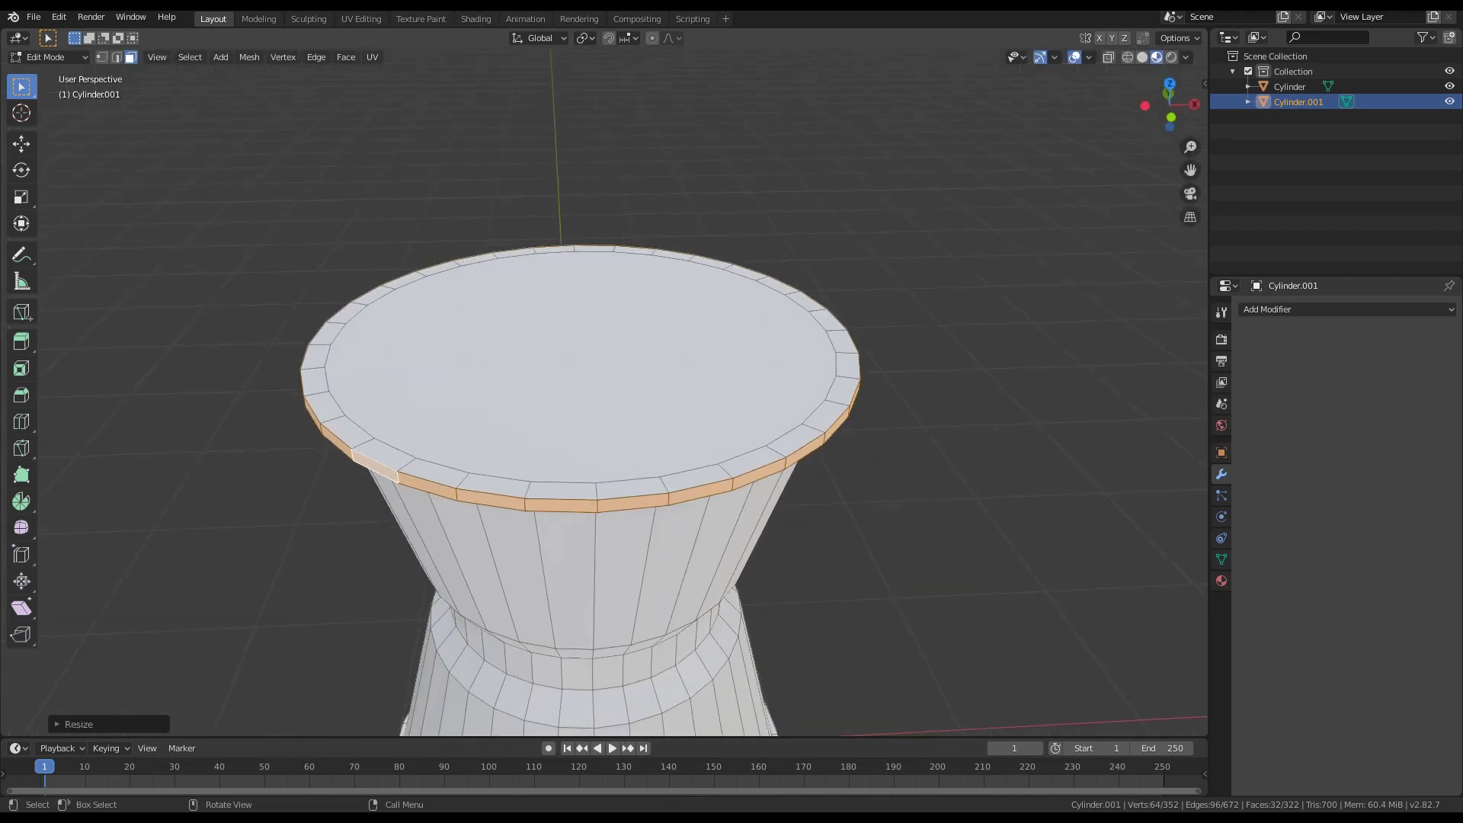
Select the inner top face, scale it outward to just inside the rim's edge, and extrude it slightly upward
click(581, 374)
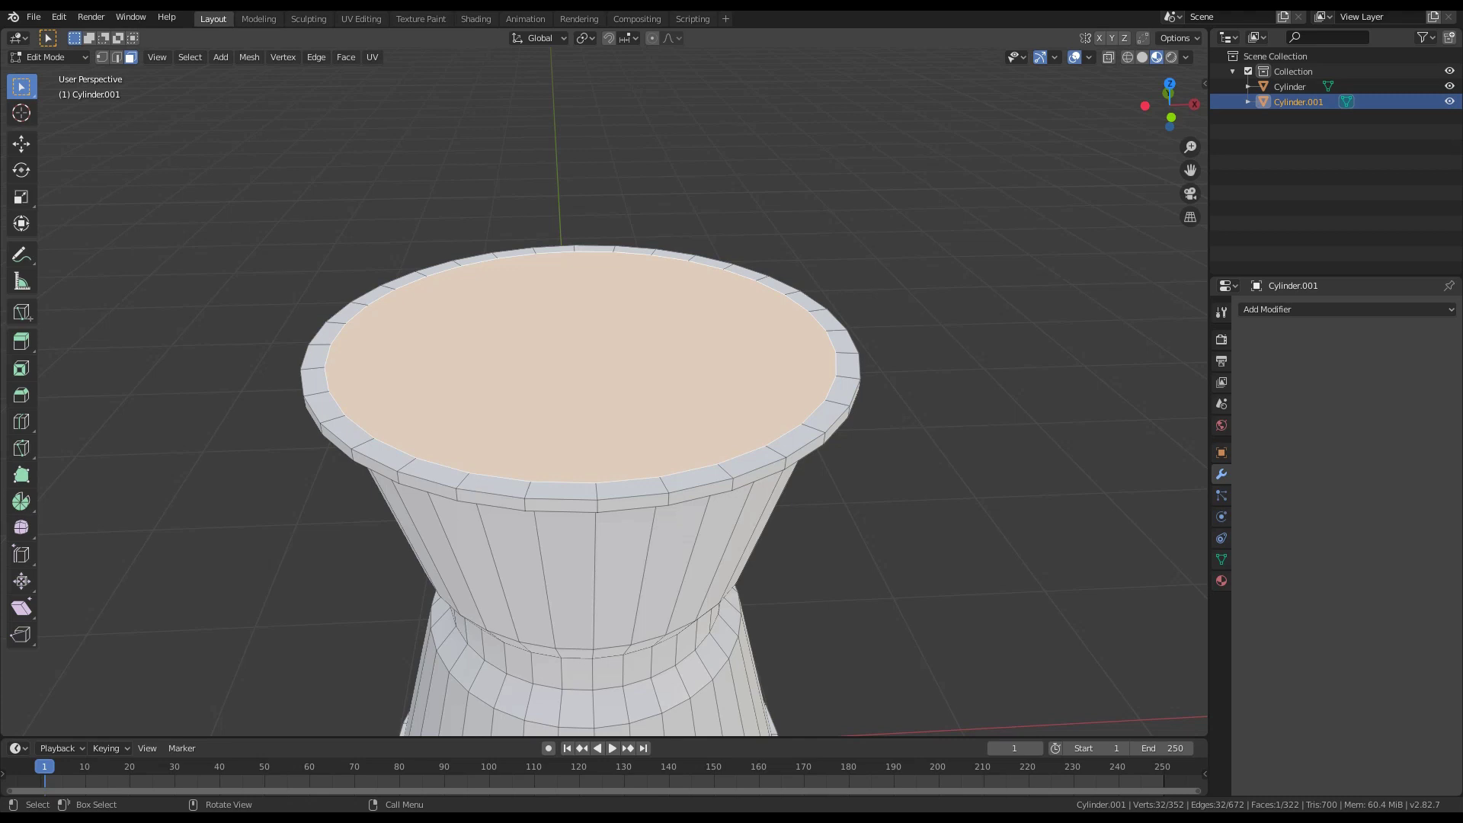
key(s)
click(562, 448)
mouse_move(562, 449)
middle_down()
mouse_move(555, 378)
mouse_move(552, 424)
middle_up()
middle_drag(606, 473, 602, 473)
key(e)
key(Return)
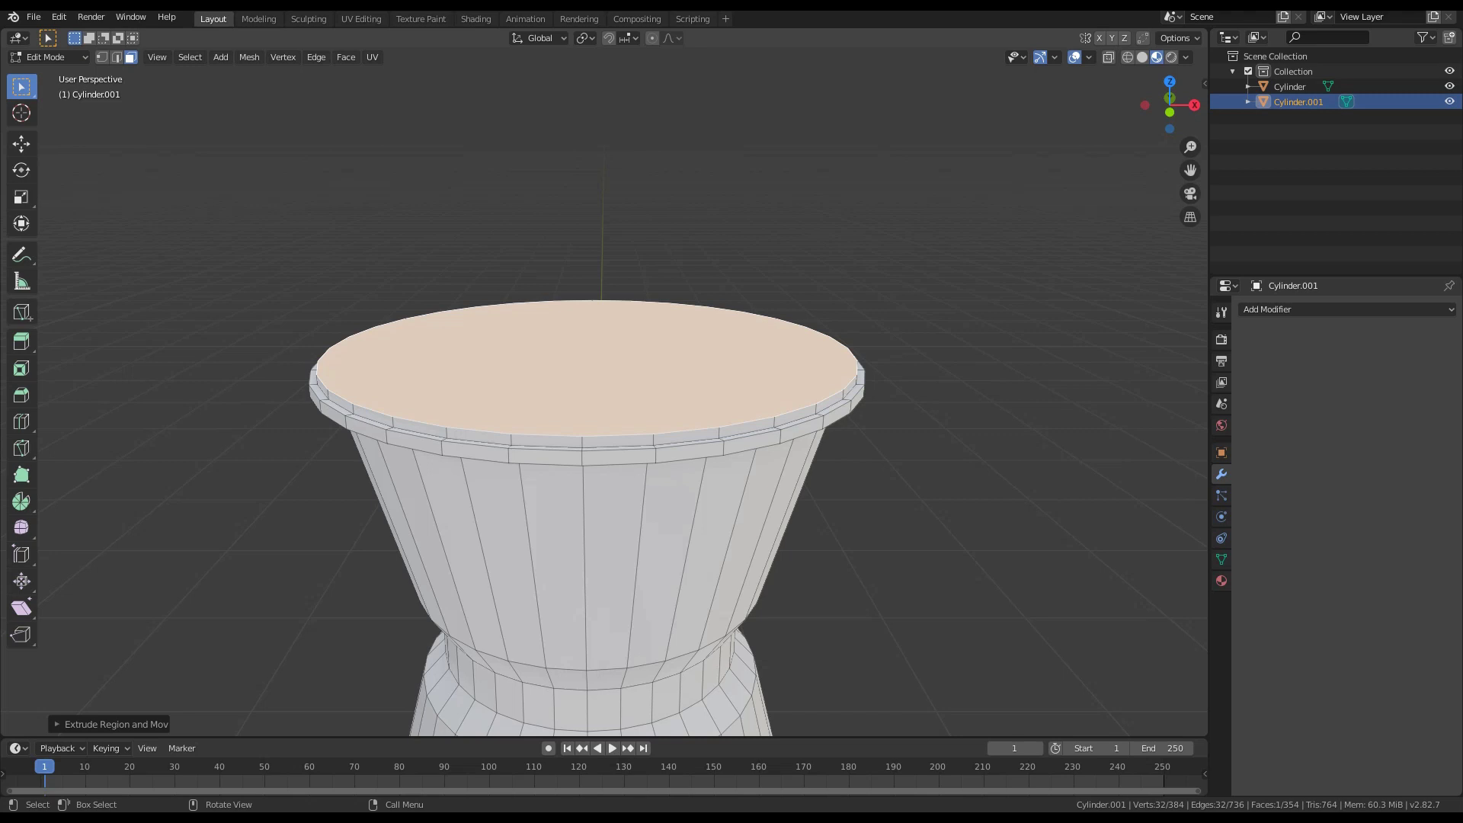
Raise the new top face about 0.2 m and scale it to about 0.29 to form a low conical lid
key(e)
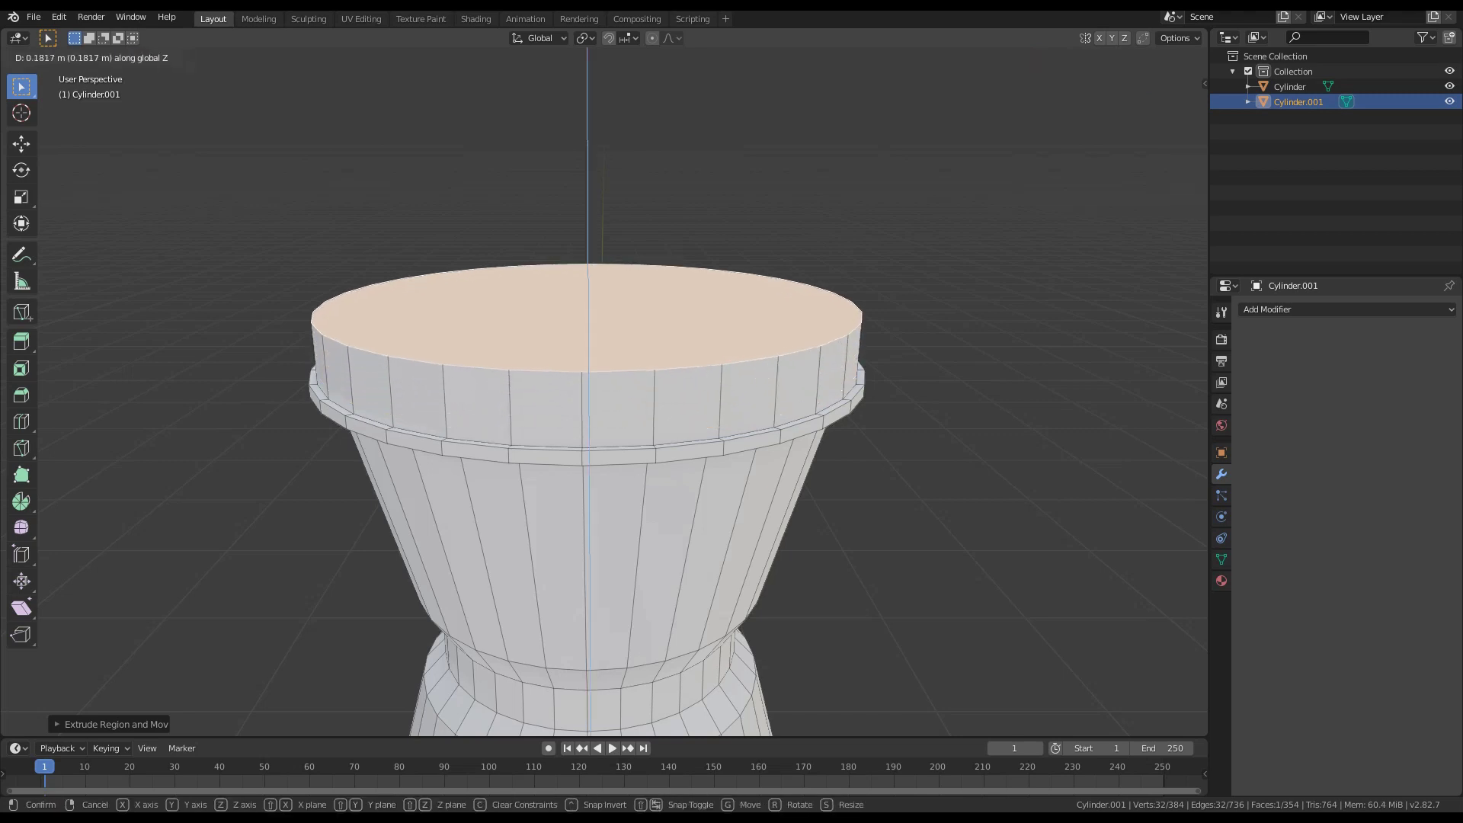
key(Return)
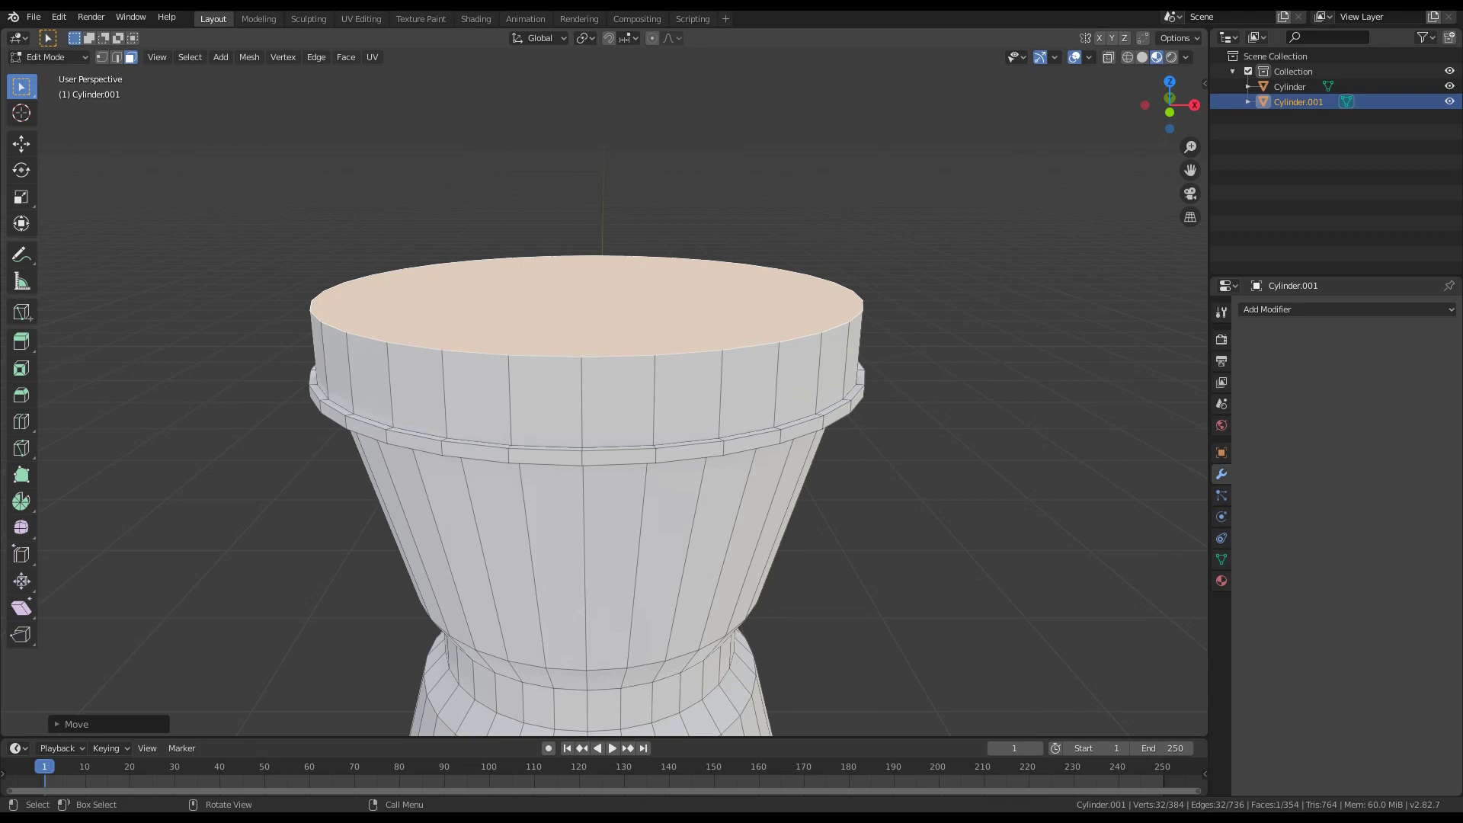
key(s)
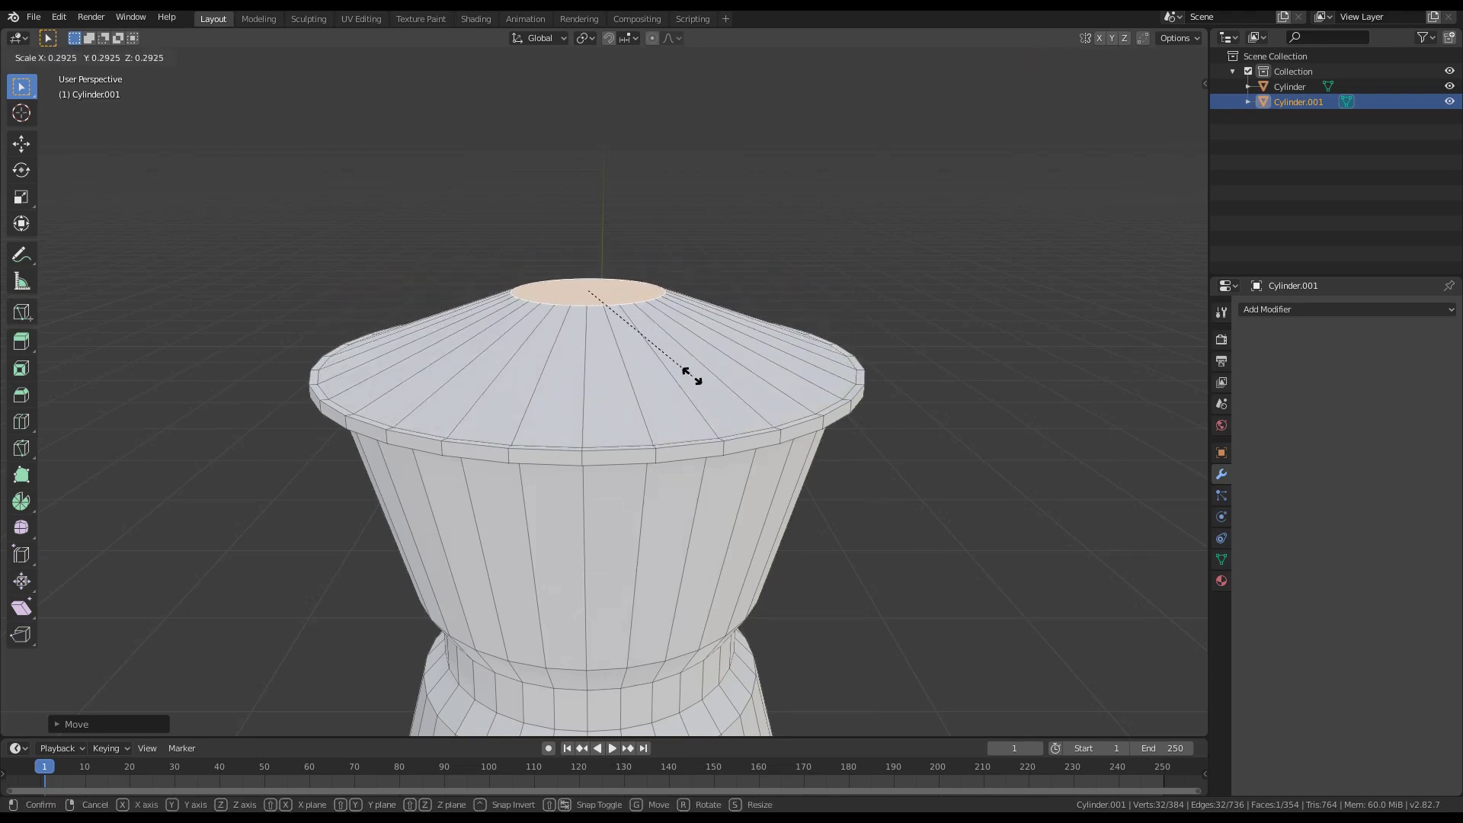
key(Return)
middle_drag(579, 457, 560, 526)
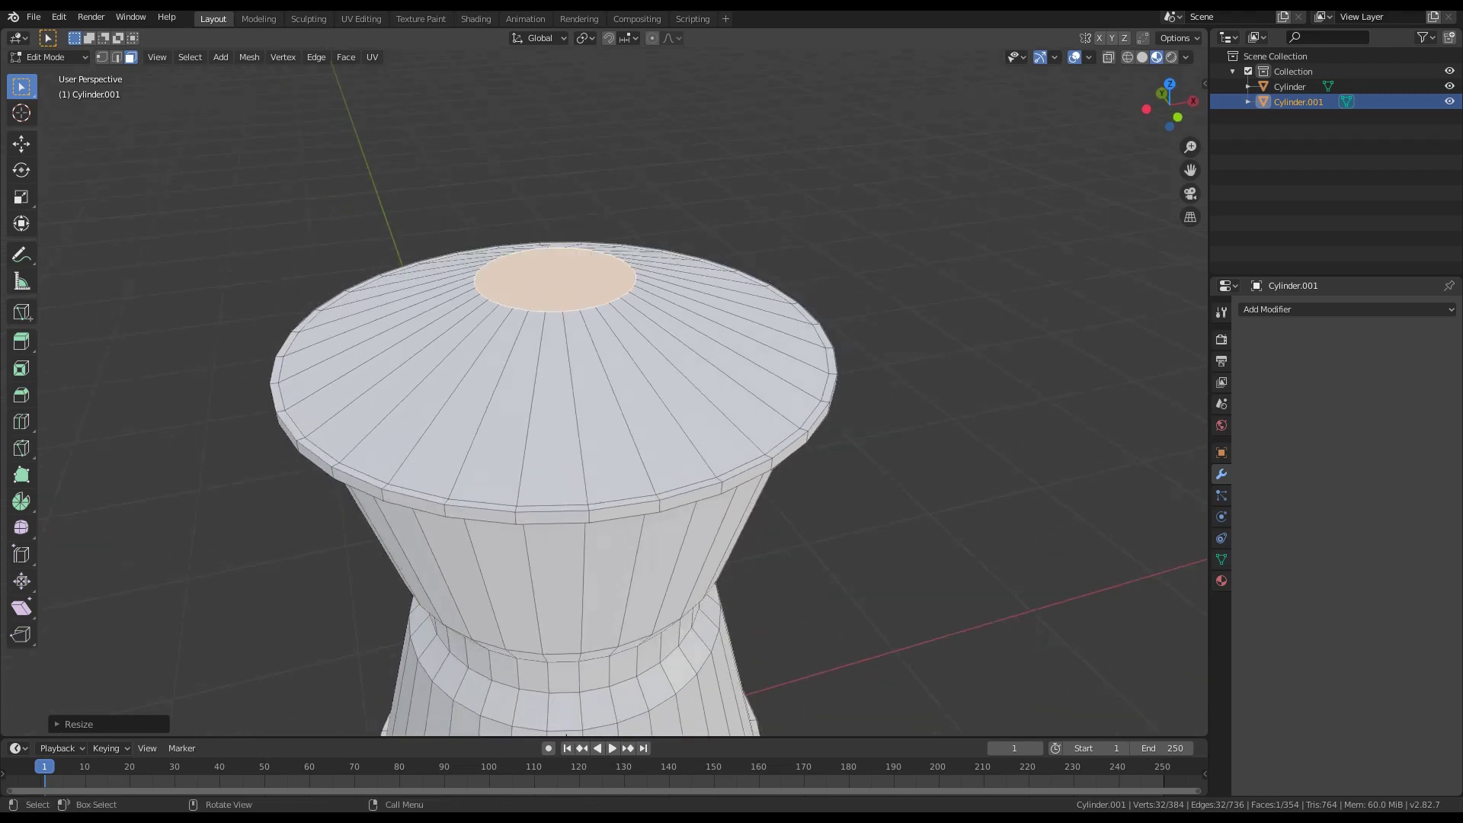
Select every other wedge face all the way around the conical lid
click(505, 423)
shift+click(603, 431)
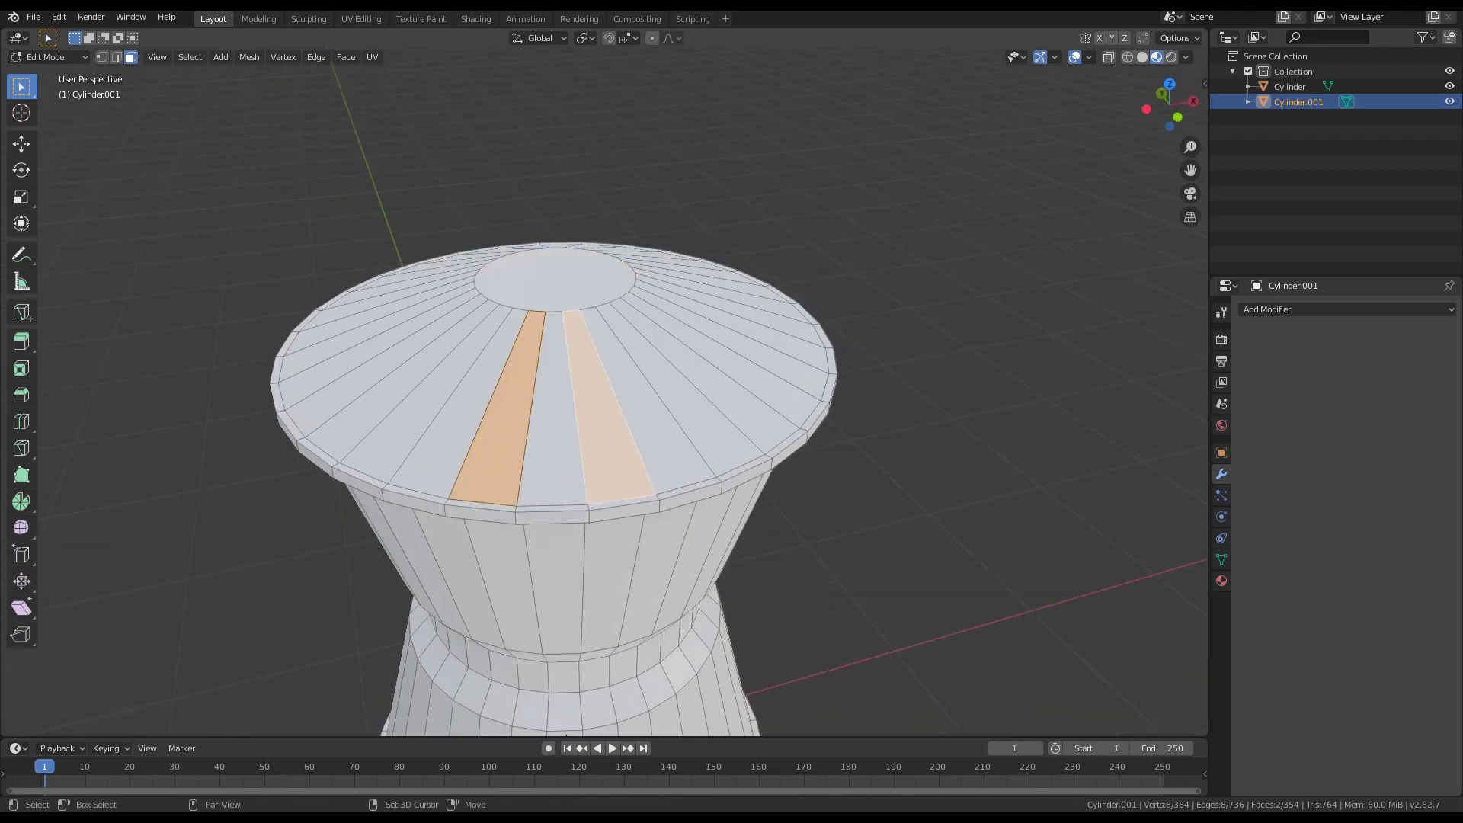
shift+click(686, 405)
middle_drag(685, 408, 587, 432)
shift+click(683, 448)
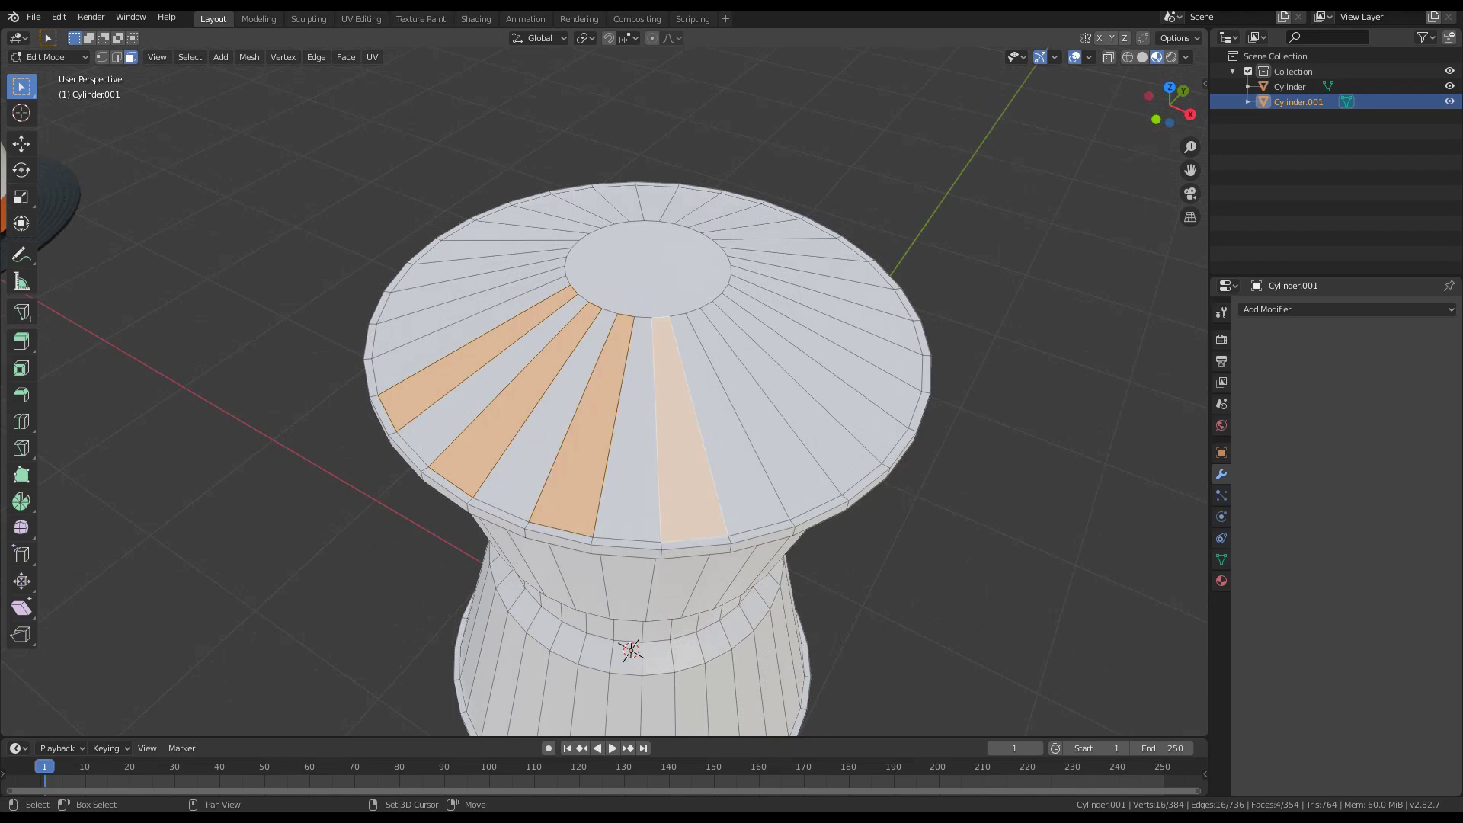
shift+click(762, 419)
shift+click(812, 376)
shift+click(839, 332)
middle_drag(839, 334, 731, 363)
shift+middle_drag(731, 363, 793, 381)
shift+click(941, 507)
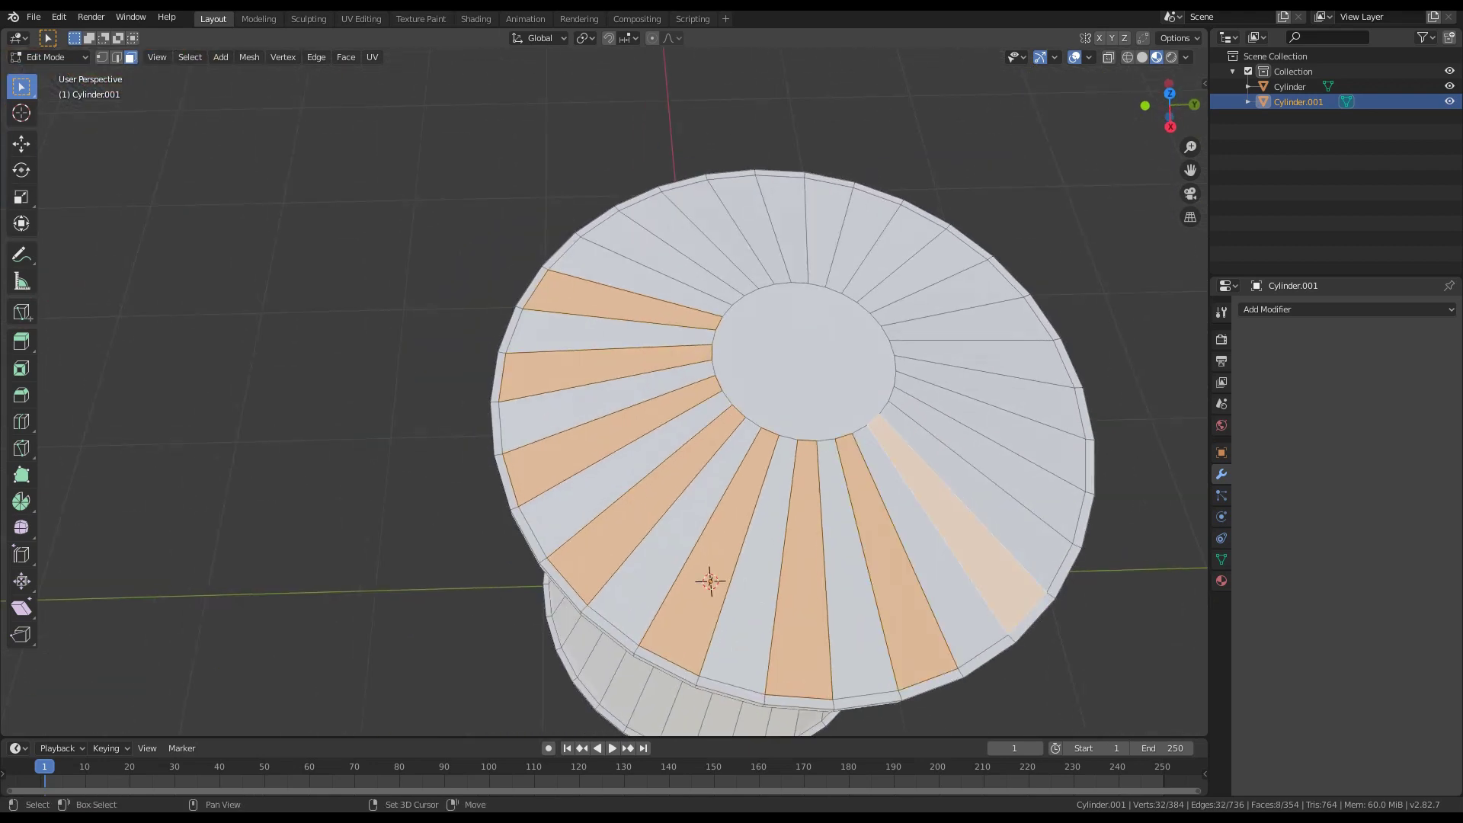
key(ctrl+shift+KP_Add)
key(ctrl+shift+KP_Add)
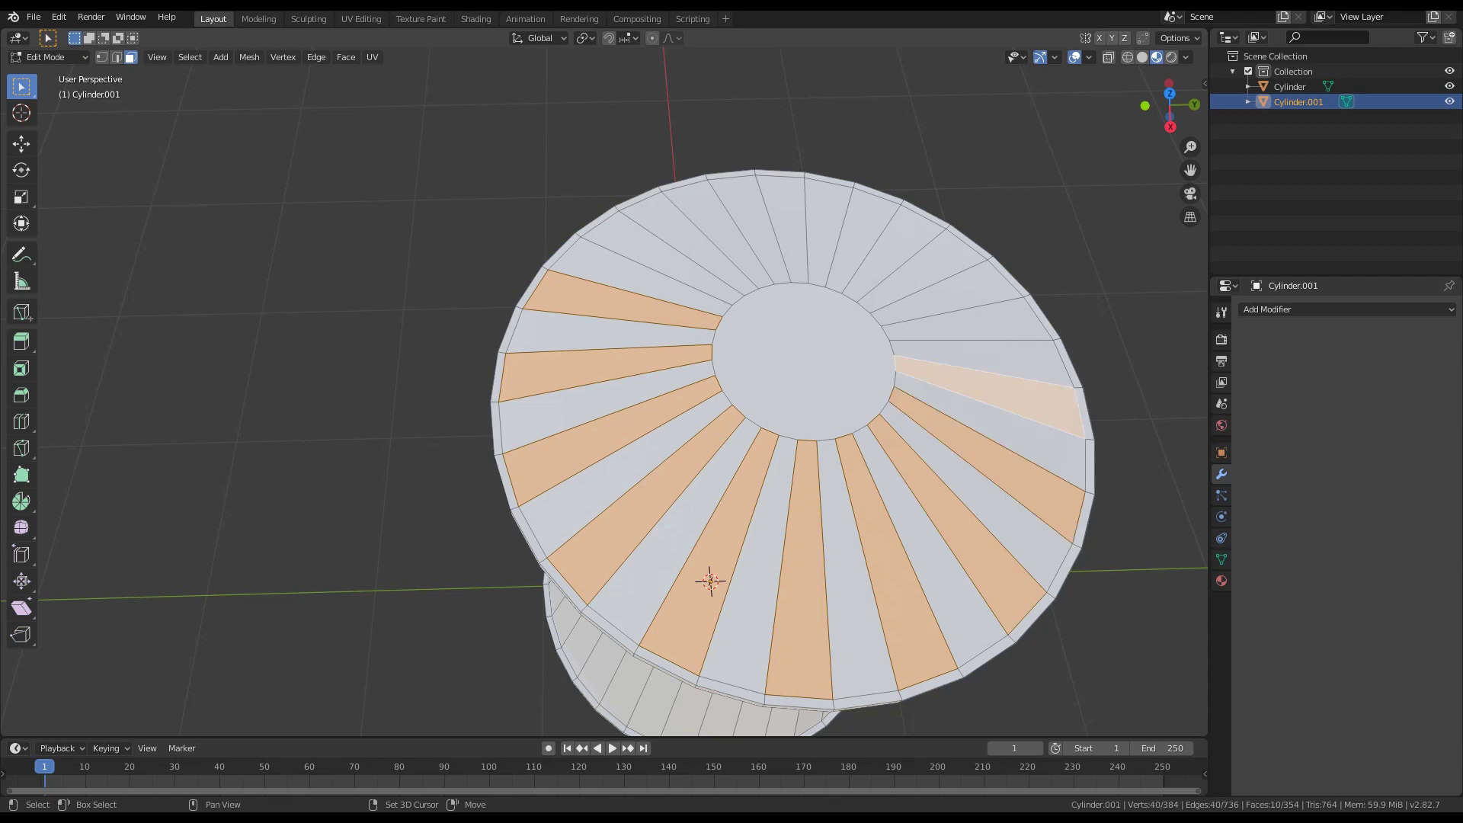
key(ctrl+shift+KP_Add)
key(ctrl+shift+KP_Add)
key(ctrl+shift+KP_Add)
key(ctrl+shift+KP_Add)
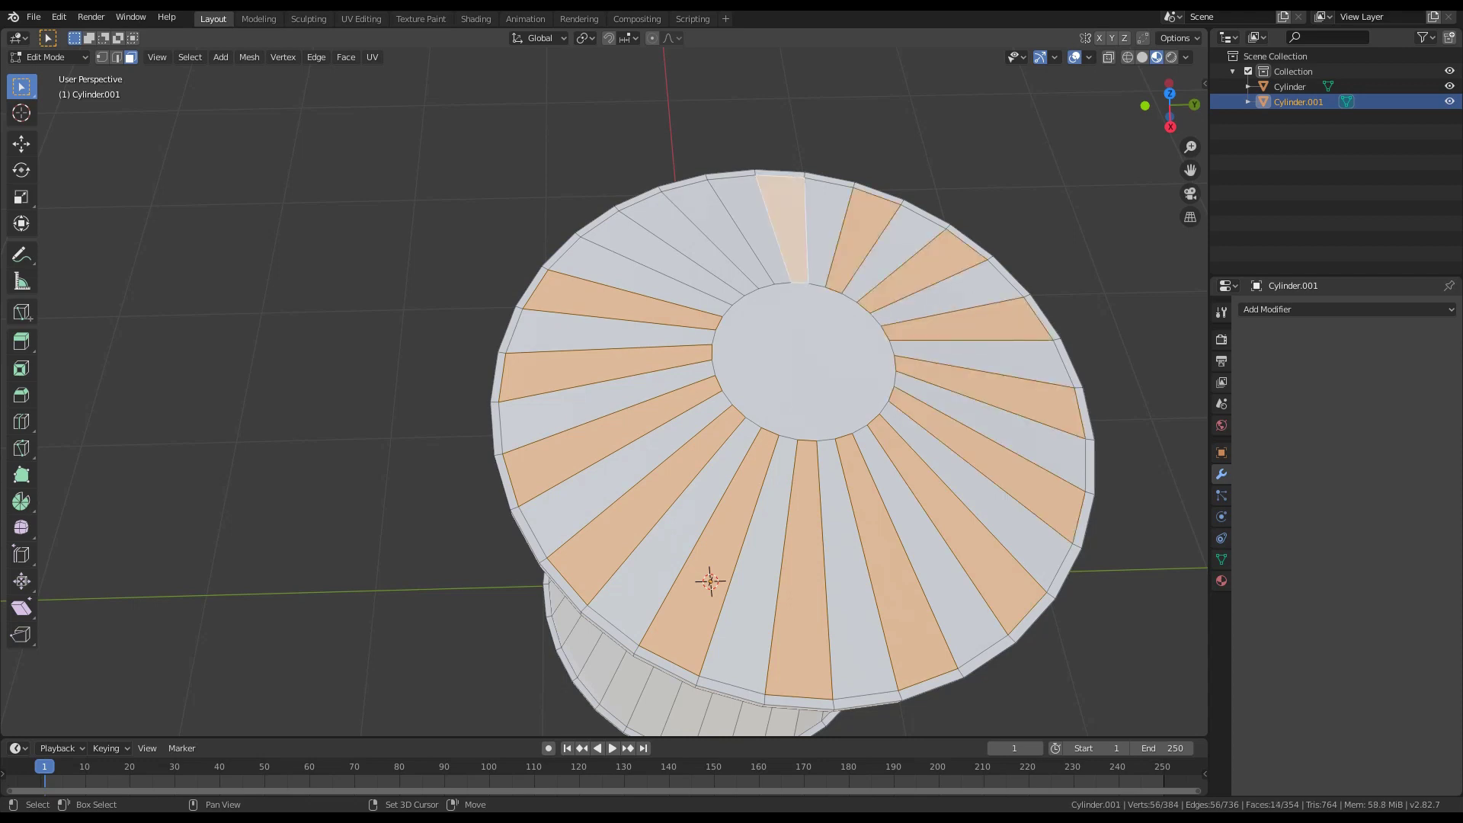
shift+click(722, 235)
shift+click(668, 260)
middle_drag(668, 261, 694, 177)
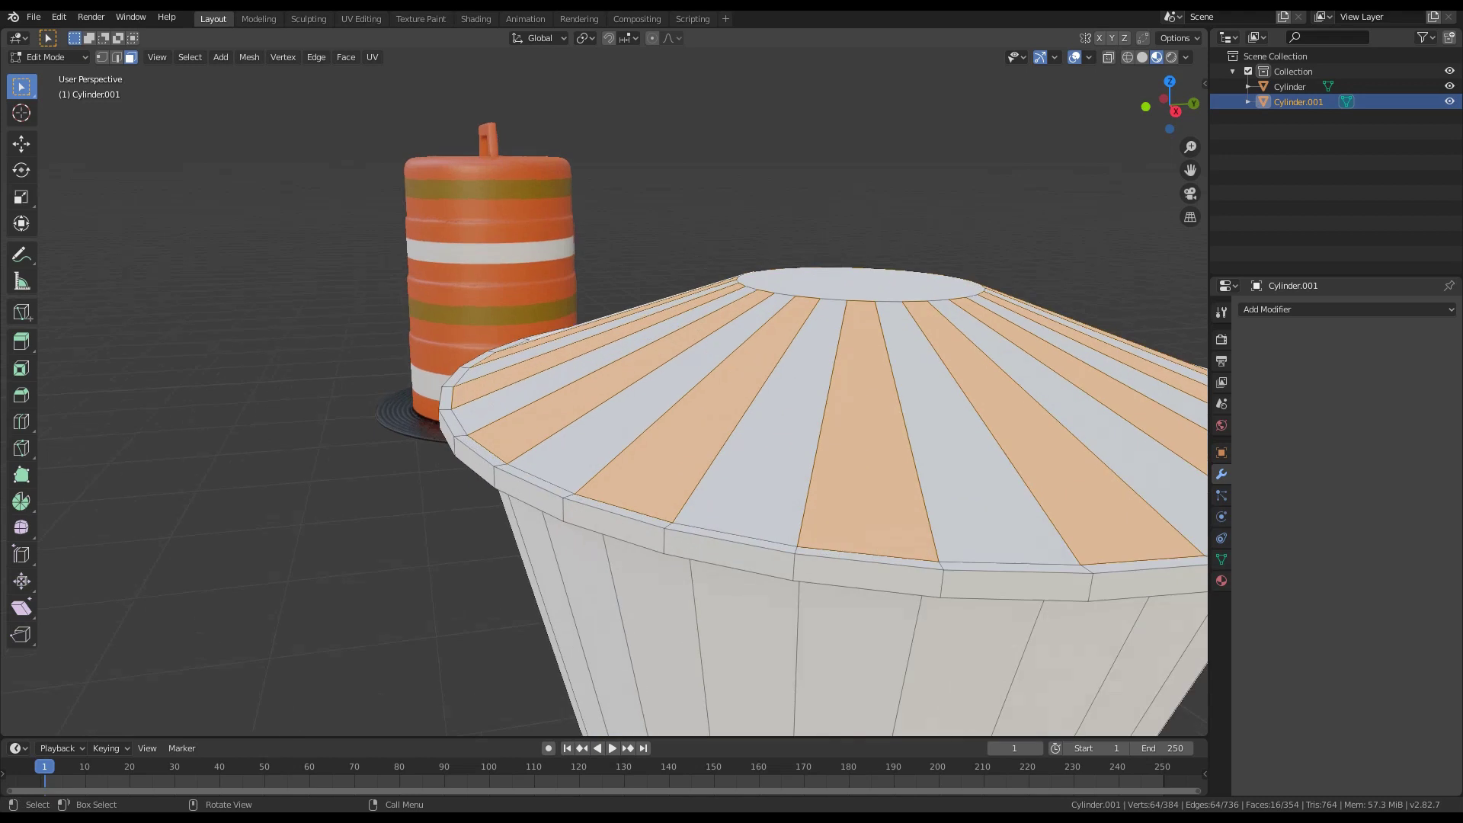
Extrude the alternating wedge faces and raise them about 0.03 m along Z as ribs on the lid
key(shift)
key(e)
key(Escape)
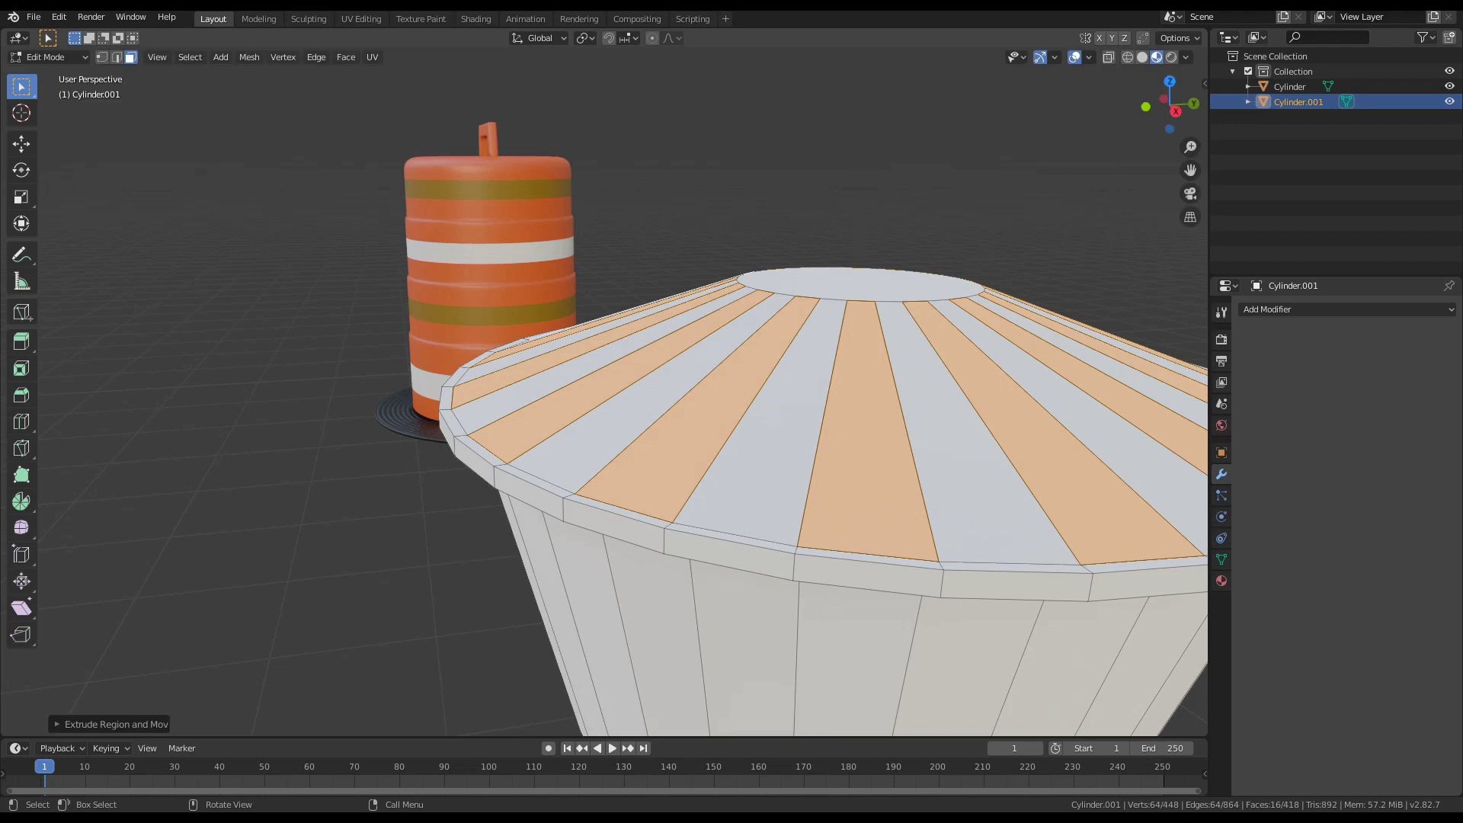
key(s)
click(902, 395)
key(g)
key(z)
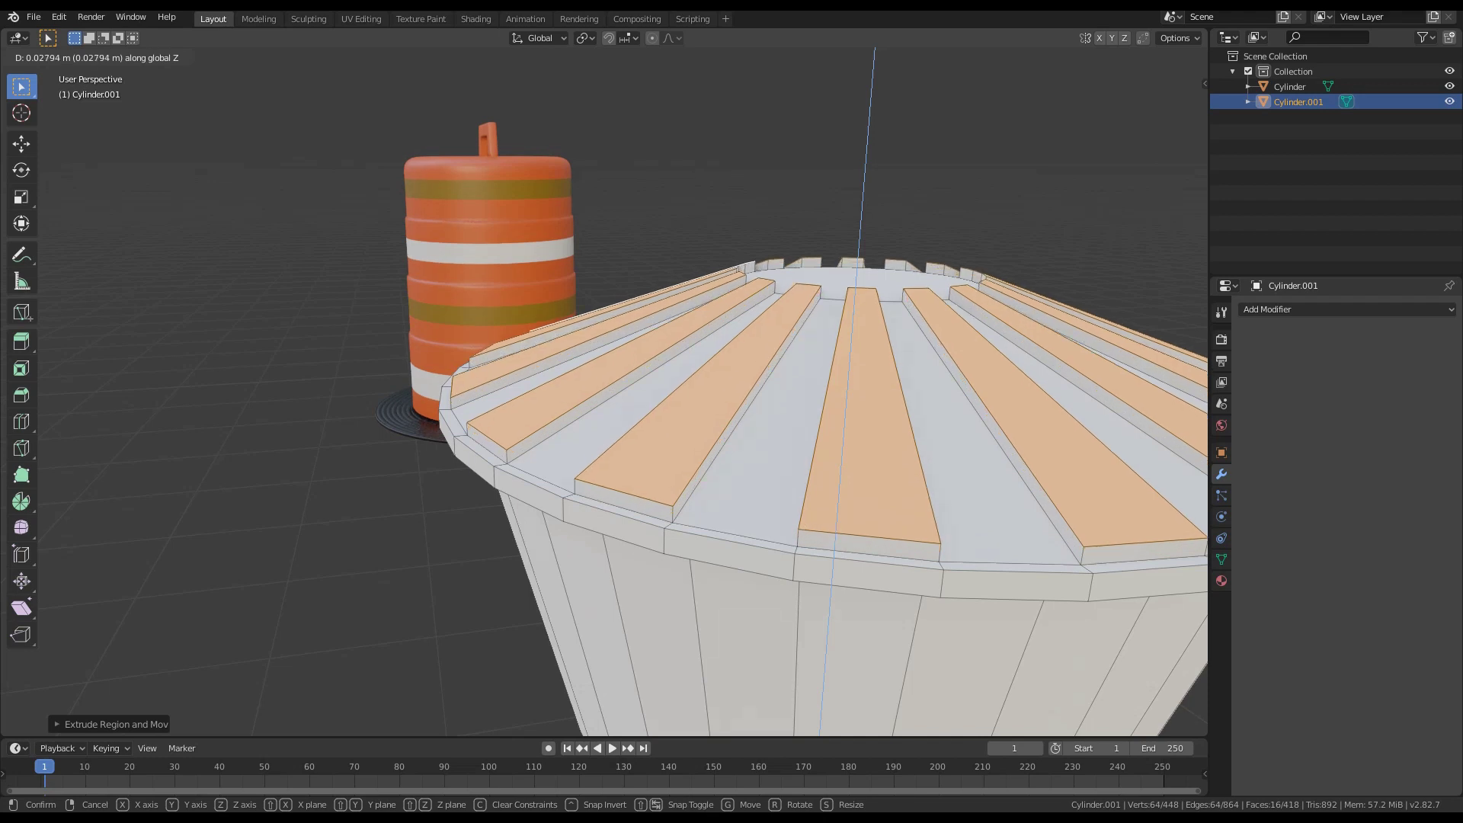
click(893, 336)
middle_drag(893, 336, 884, 352)
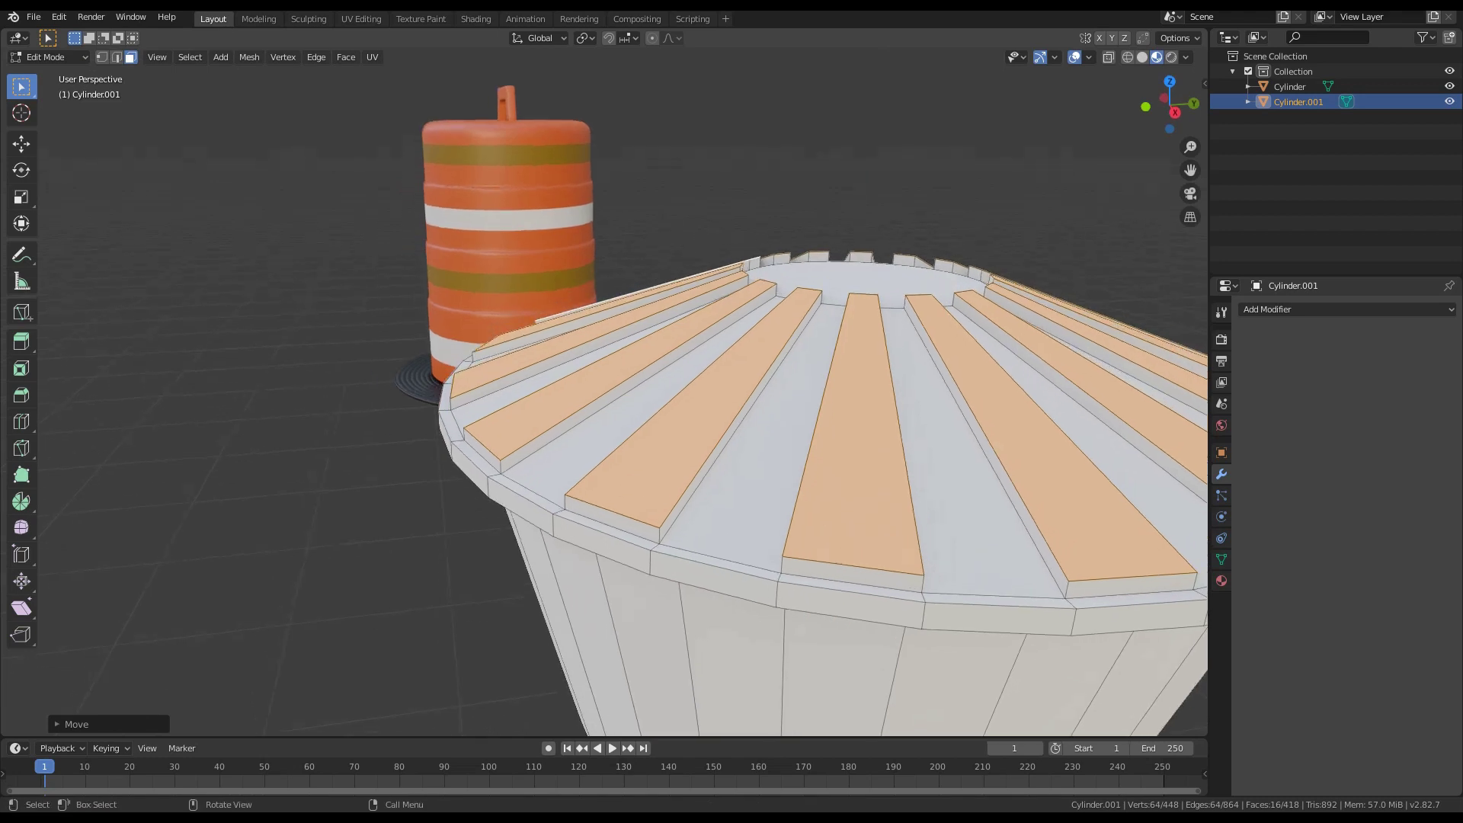
Extrude the lid's central top face up about 0.035 m and return to Object Mode
click(867, 283)
key(e)
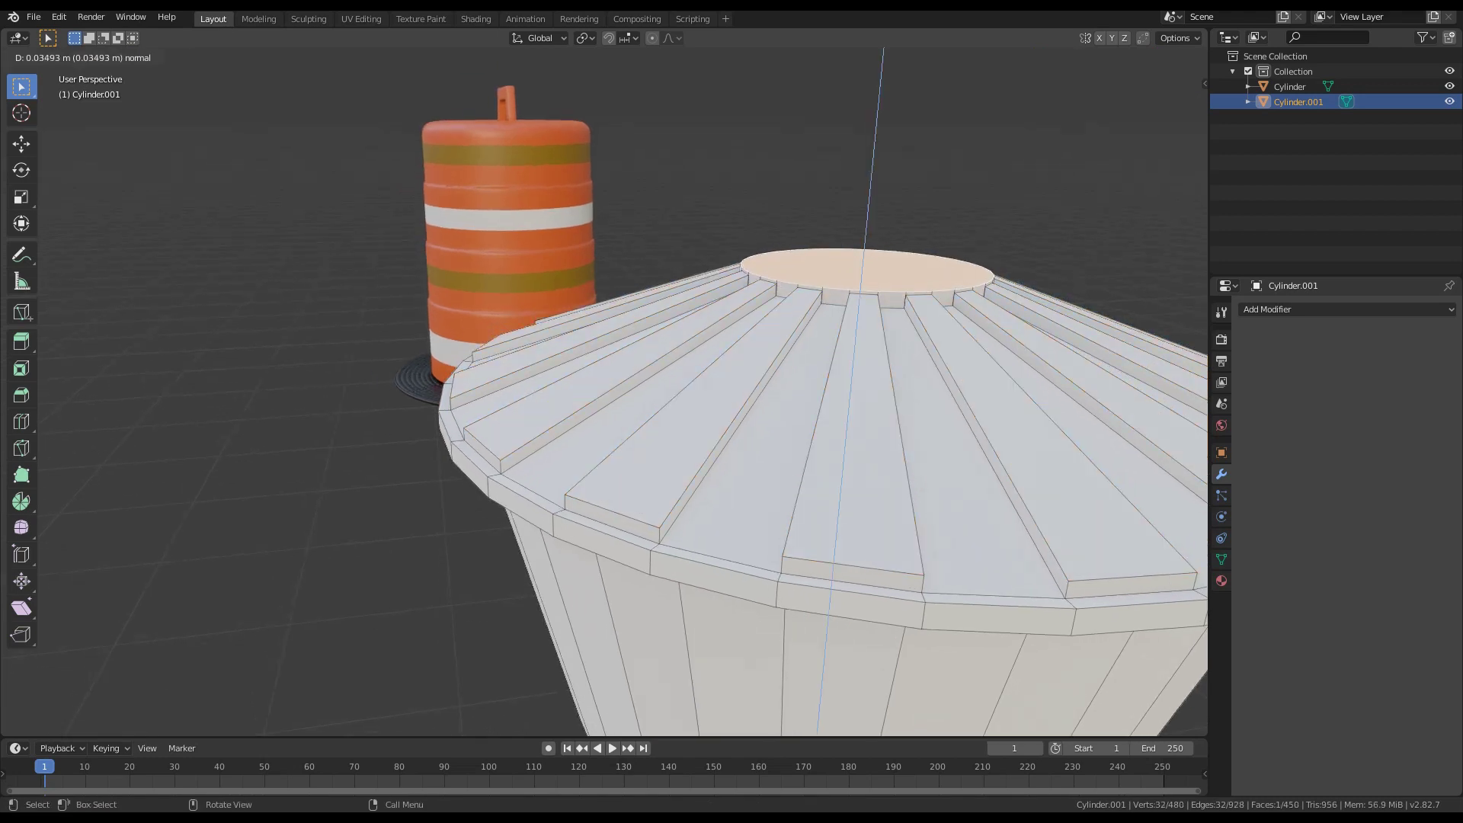
click(868, 274)
key(Tab)
Apply smooth shading to the whole object
scroll(868, 274, down, 7)
middle_drag(867, 305, 877, 264)
scroll(915, 347, up, 3)
scroll(877, 263, up, 2)
middle_drag(615, 529, 633, 437)
scroll(633, 438, down, 2)
right_click(633, 437)
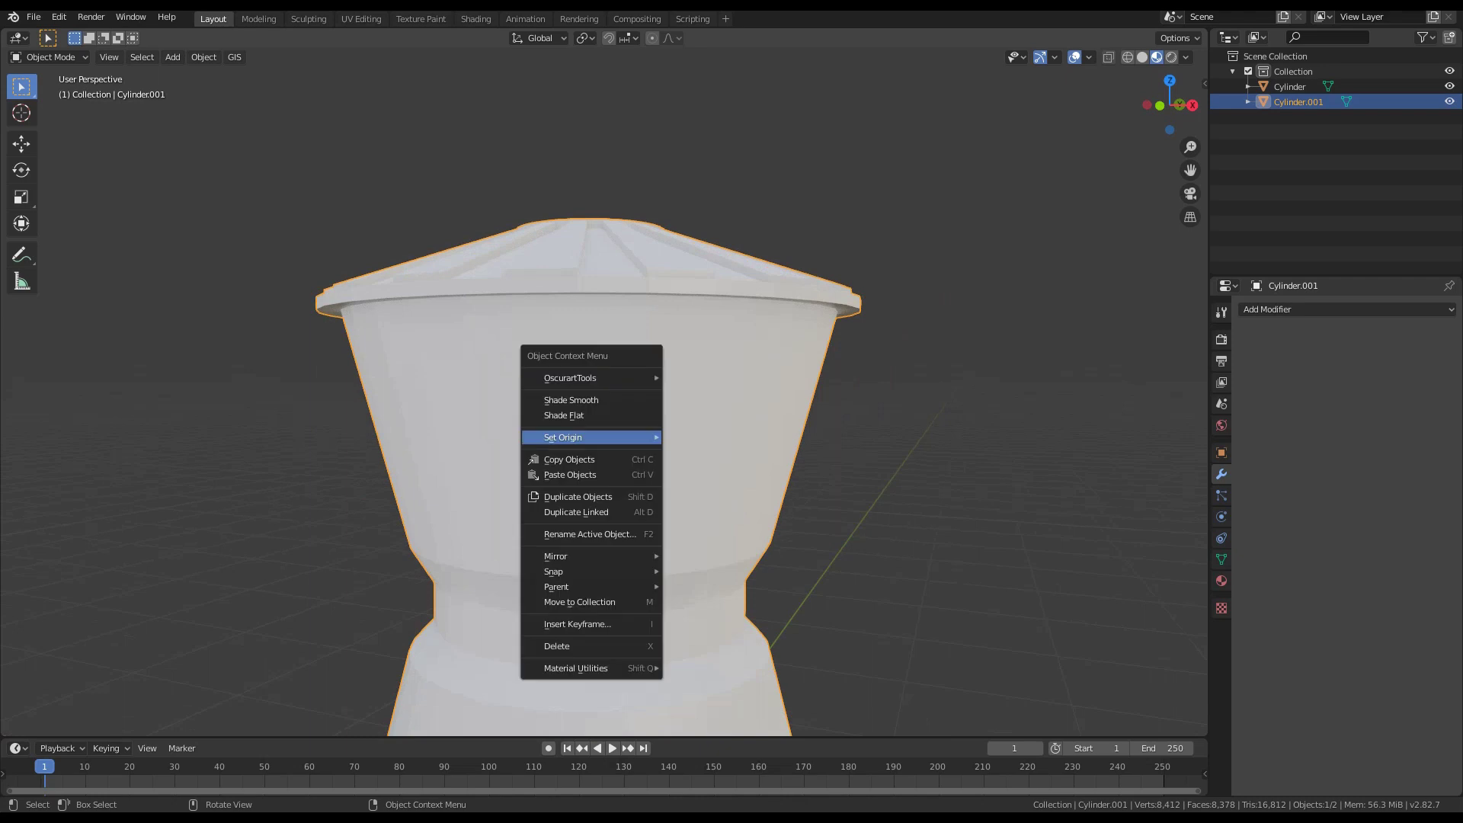
click(572, 399)
mouse_move(572, 399)
middle_down()
mouse_move(534, 404)
mouse_move(562, 449)
middle_up()
Add a Subdivision Surface modifier to the object and set its render subdivisions to 1
click(1297, 309)
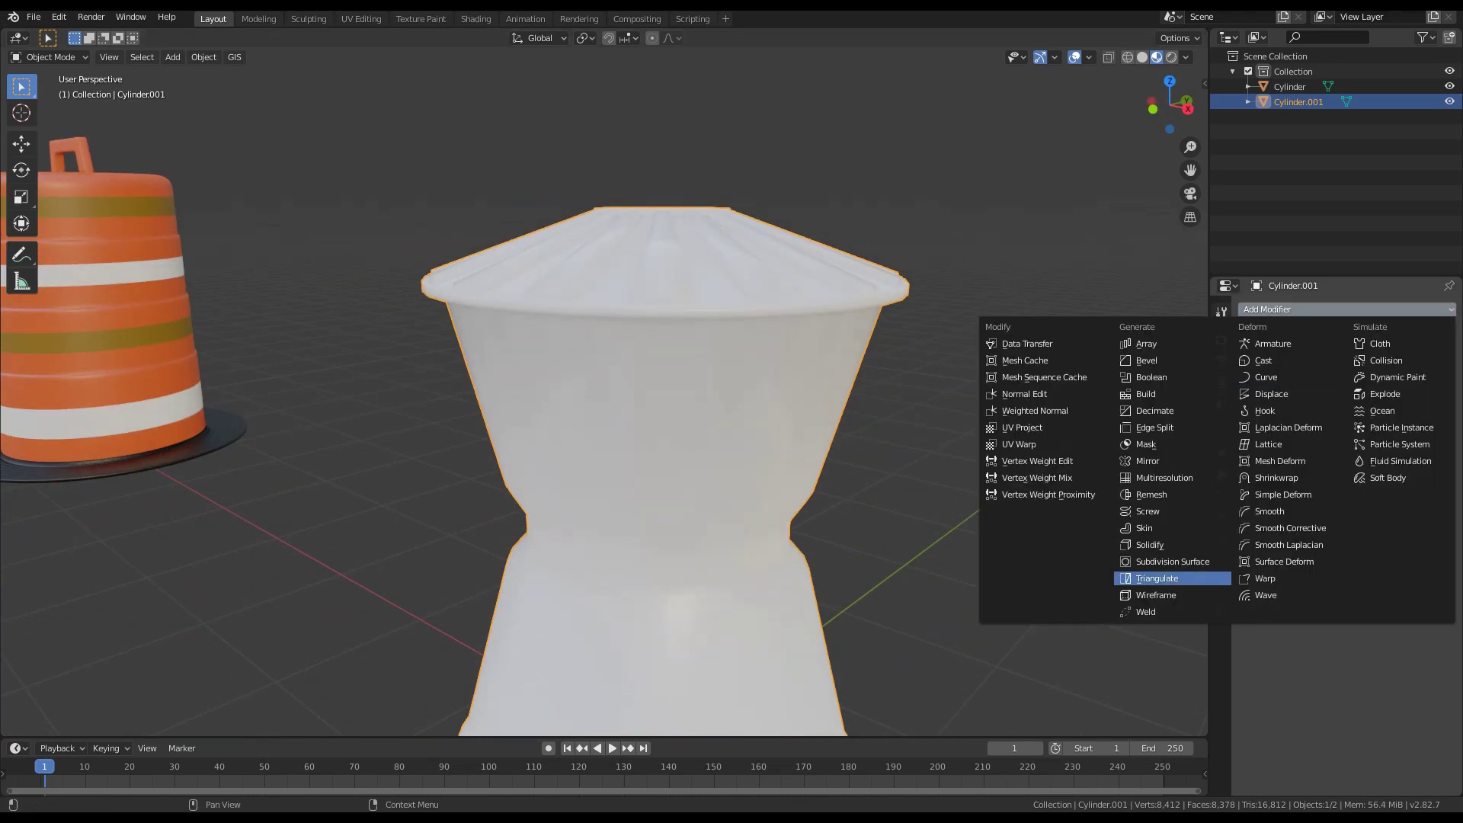
click(1166, 561)
click(1248, 444)
middle_drag(899, 449, 719, 407)
Add two supporting loop cuts around the upper body's lower edge, one just above it and one just below it
key(Tab)
key(ctrl+r)
click(745, 594)
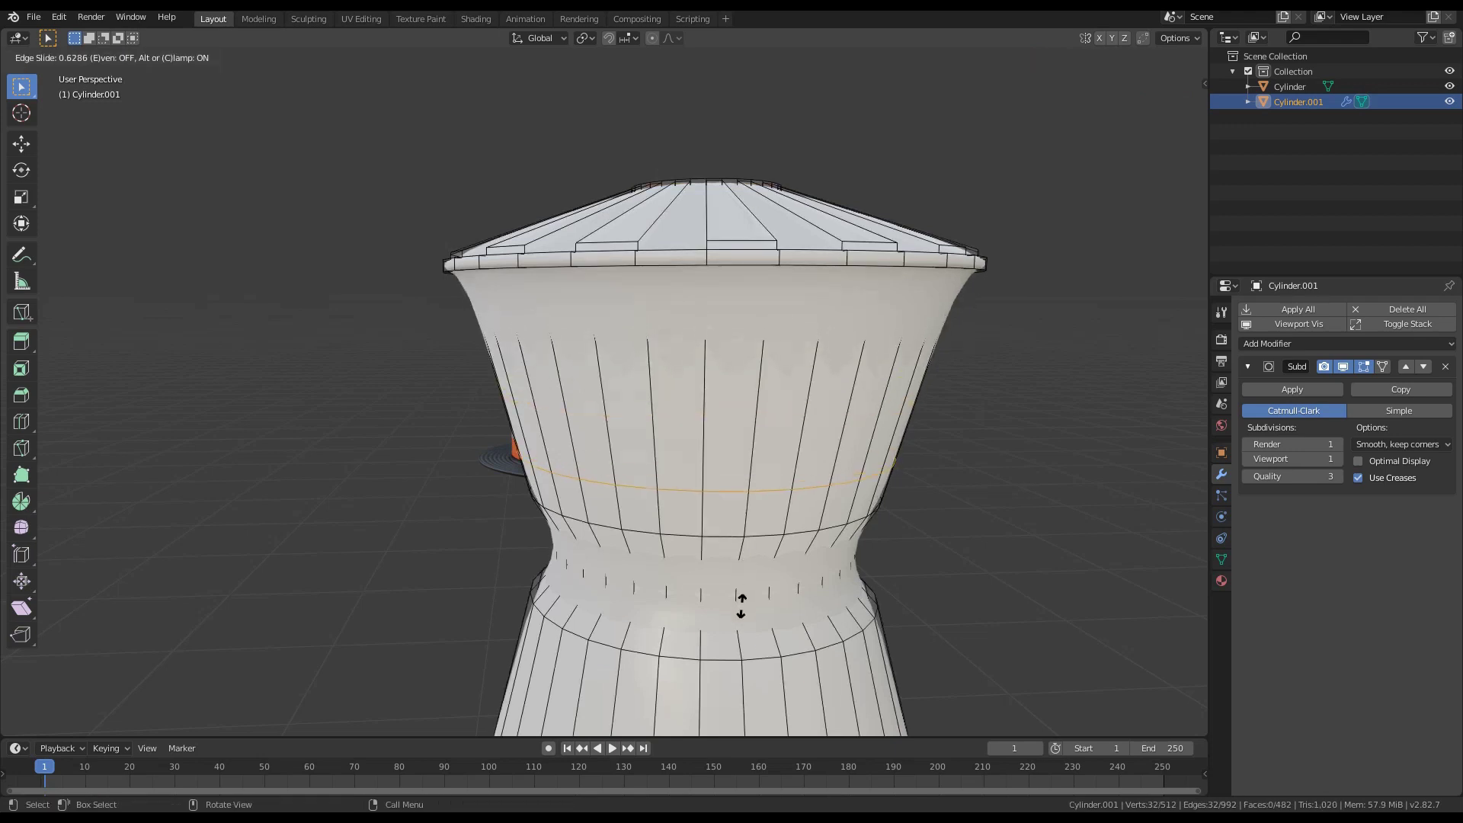
click(745, 643)
key(ctrl+r)
click(697, 563)
click(697, 561)
Add a supporting loop cut just above the upper edge of the narrow neck
key(ctrl+r)
click(700, 563)
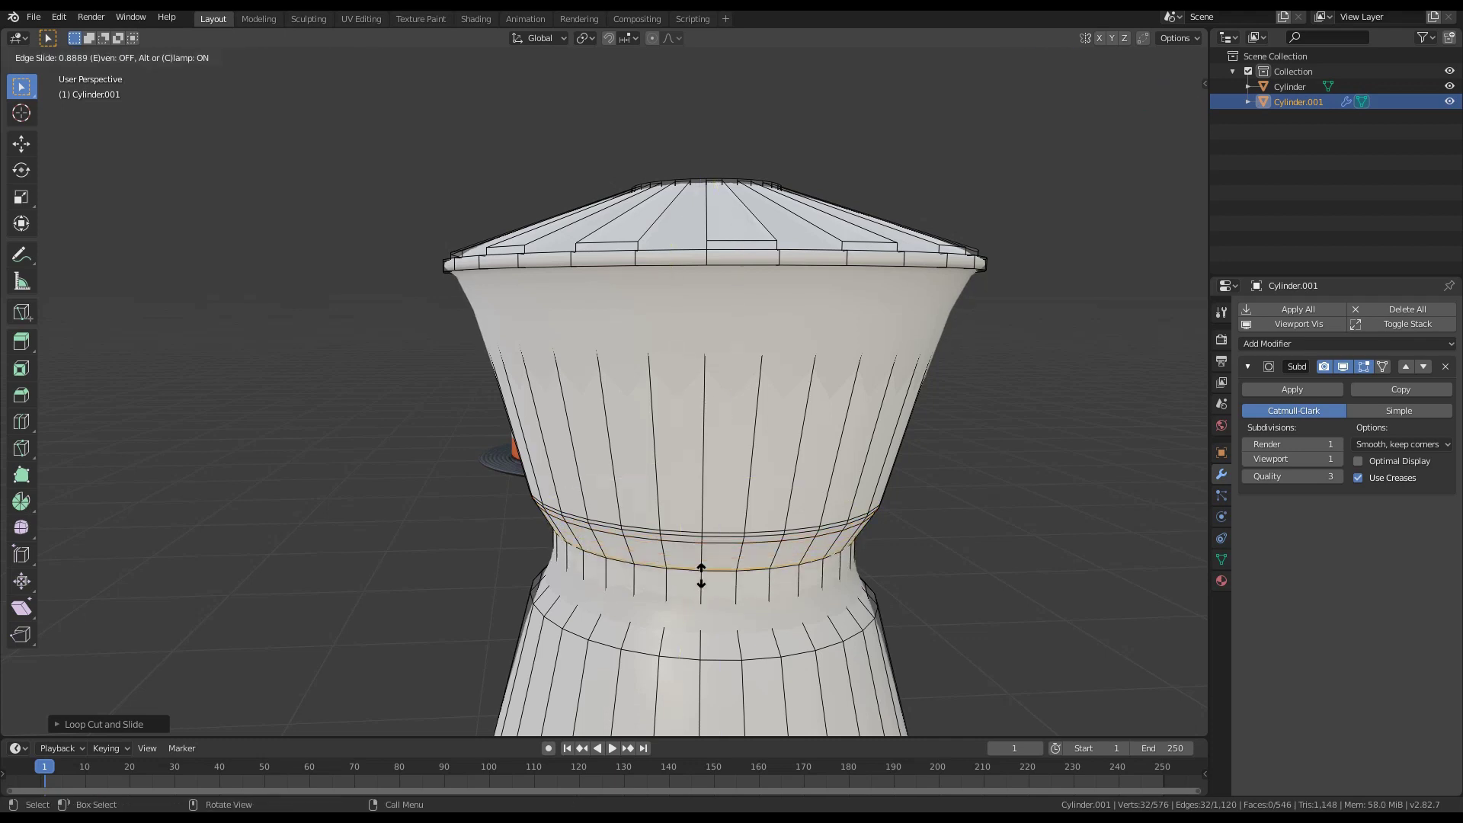
click(700, 578)
key(g)
key(z)
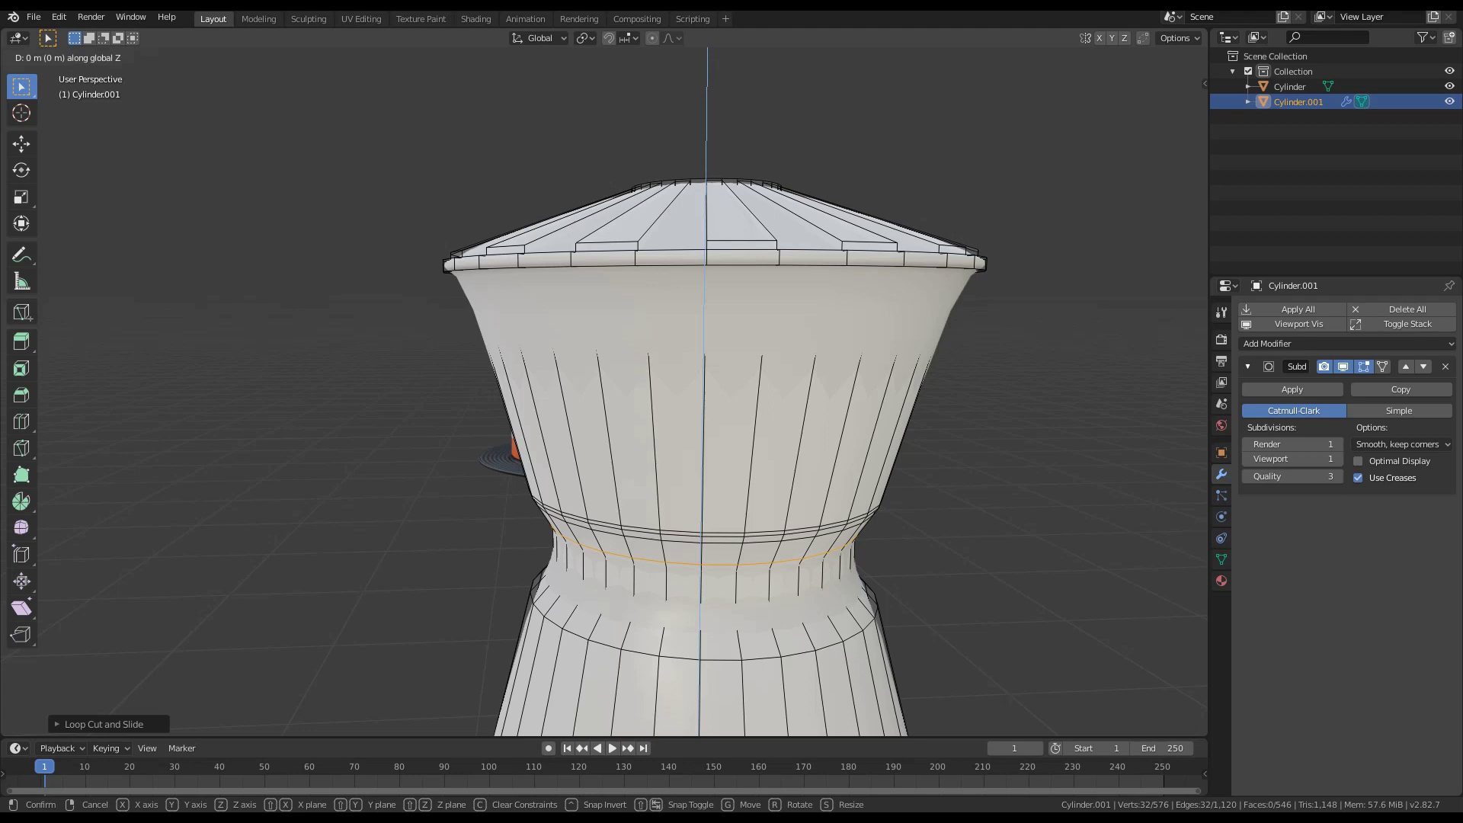
key(Escape)
Add a supporting loop cut in the neck band just below its upper edge
key(ctrl+r)
click(698, 579)
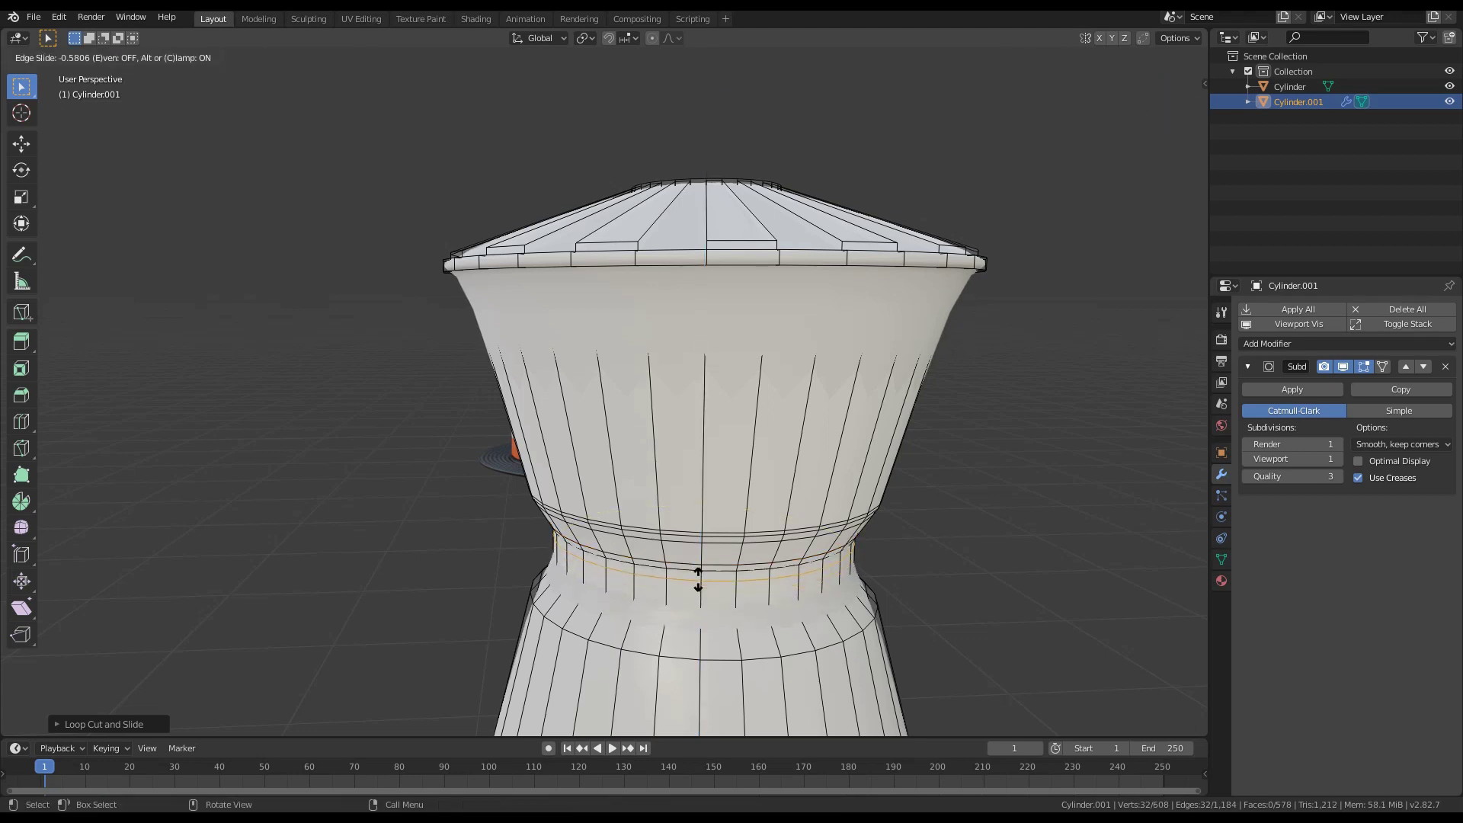
click(699, 580)
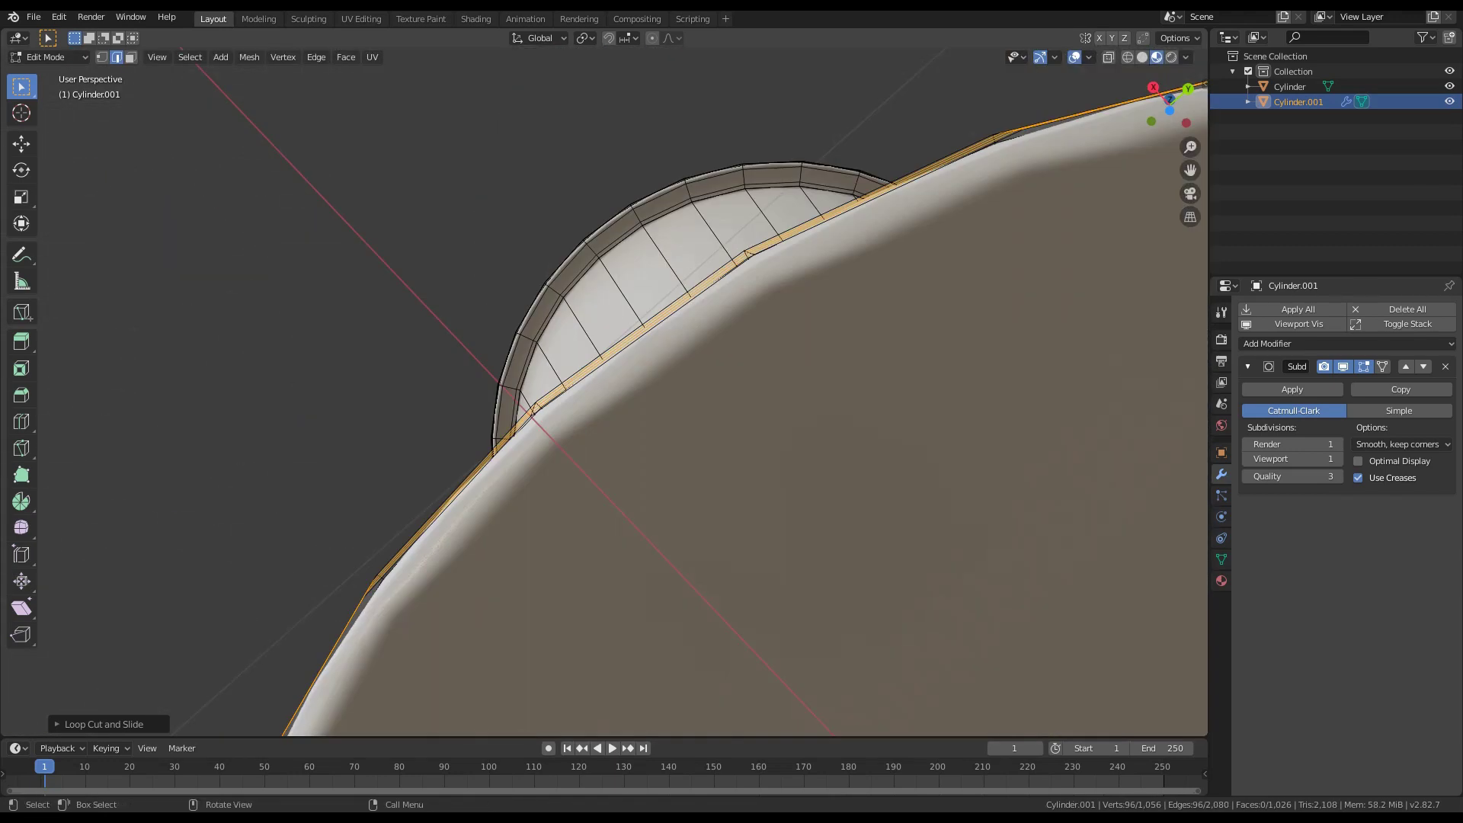
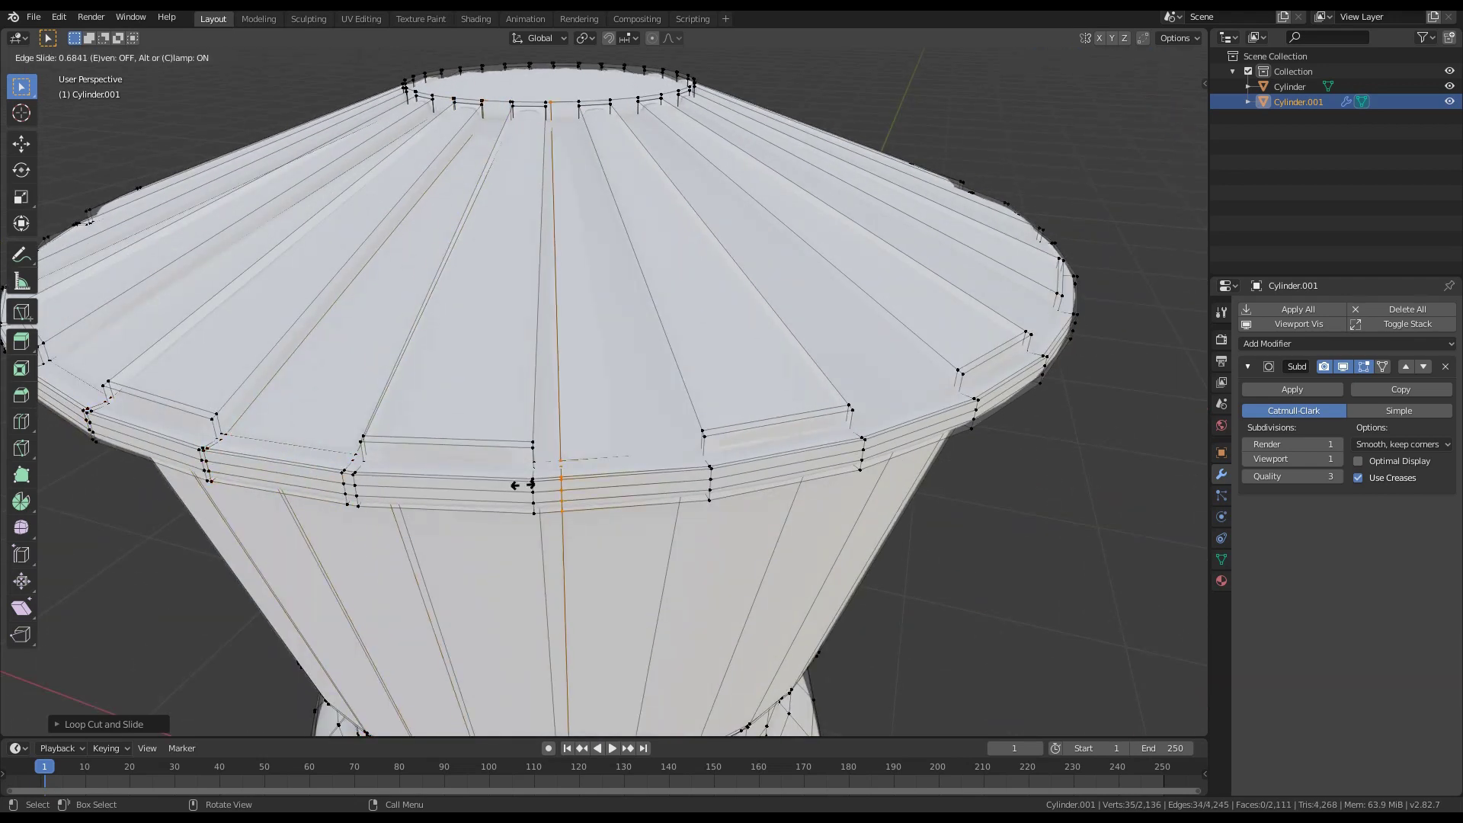
Place the lengthwise loop cut beside a lid rib, add two more supporting cuts around the lid, and return to Object Mode
click(540, 481)
key(ctrl+r)
middle_drag(655, 473, 572, 438)
click(540, 463)
key(ctrl+r)
click(702, 504)
click(699, 503)
key(Tab)
scroll(602, 411, down, 4)
Create a new material for the object and name it yellow
click(1221, 580)
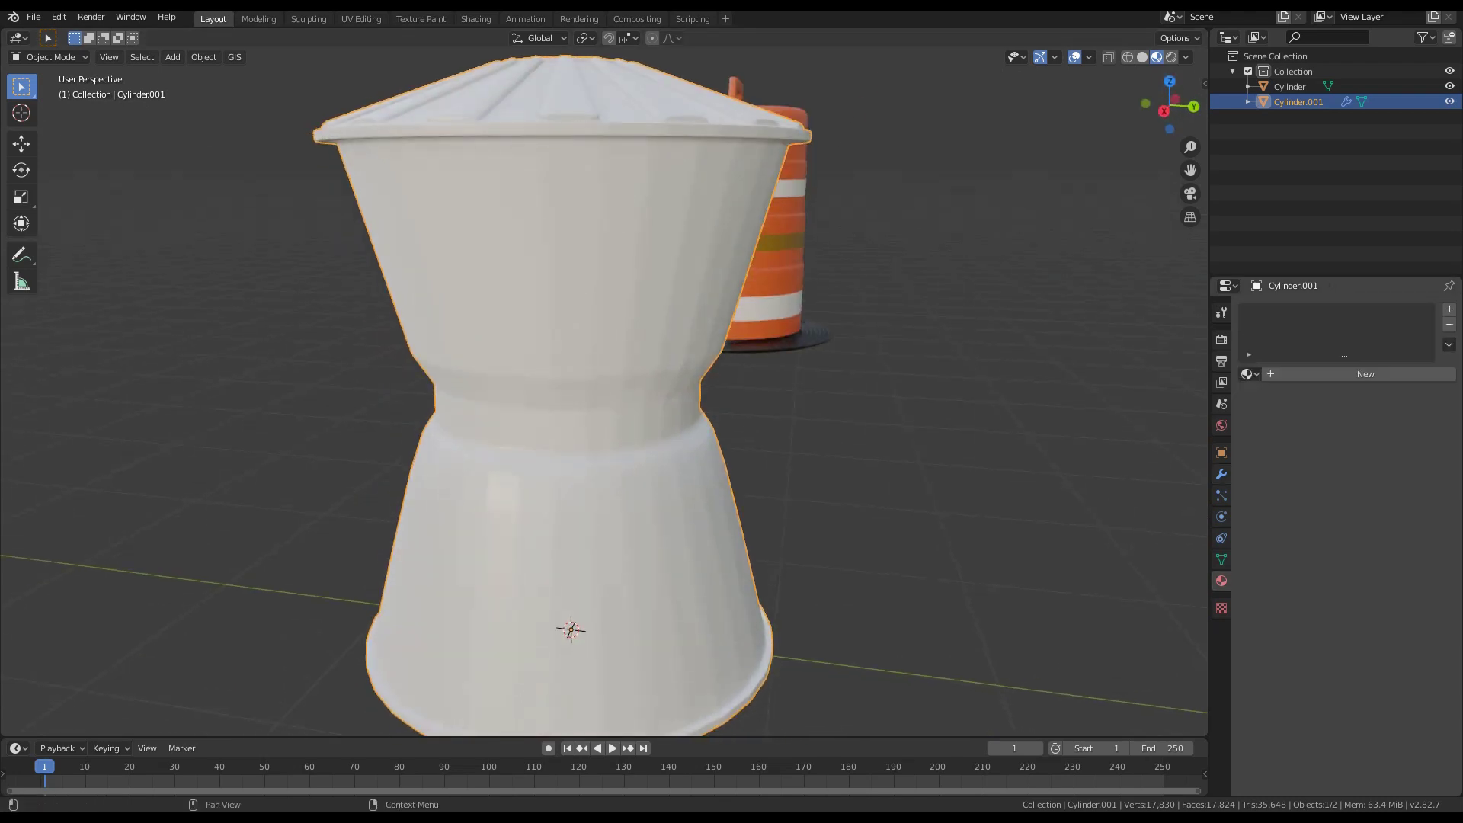
click(1341, 373)
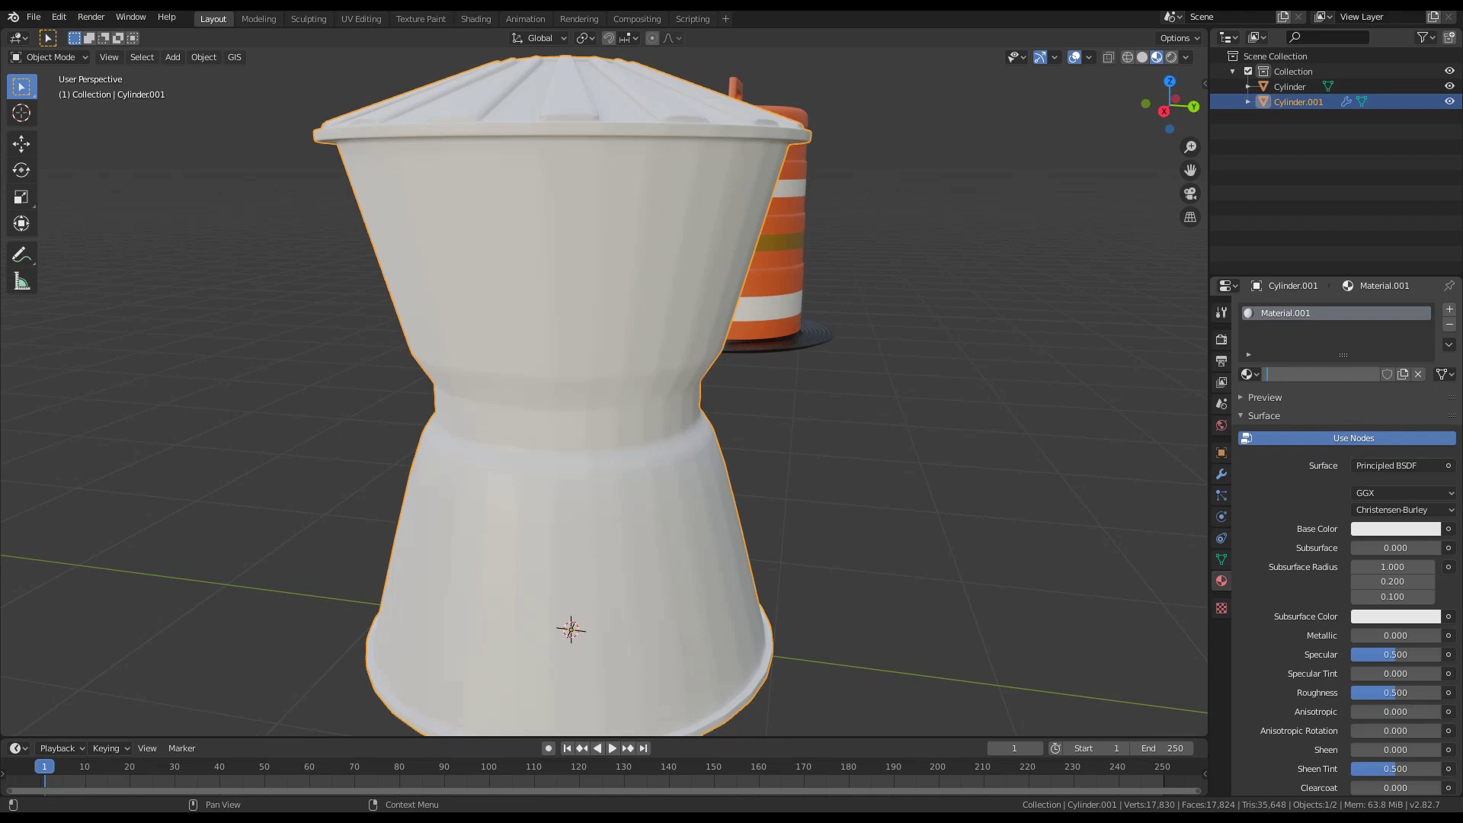
text(W)
key(Return)
text(w)
key(Return)
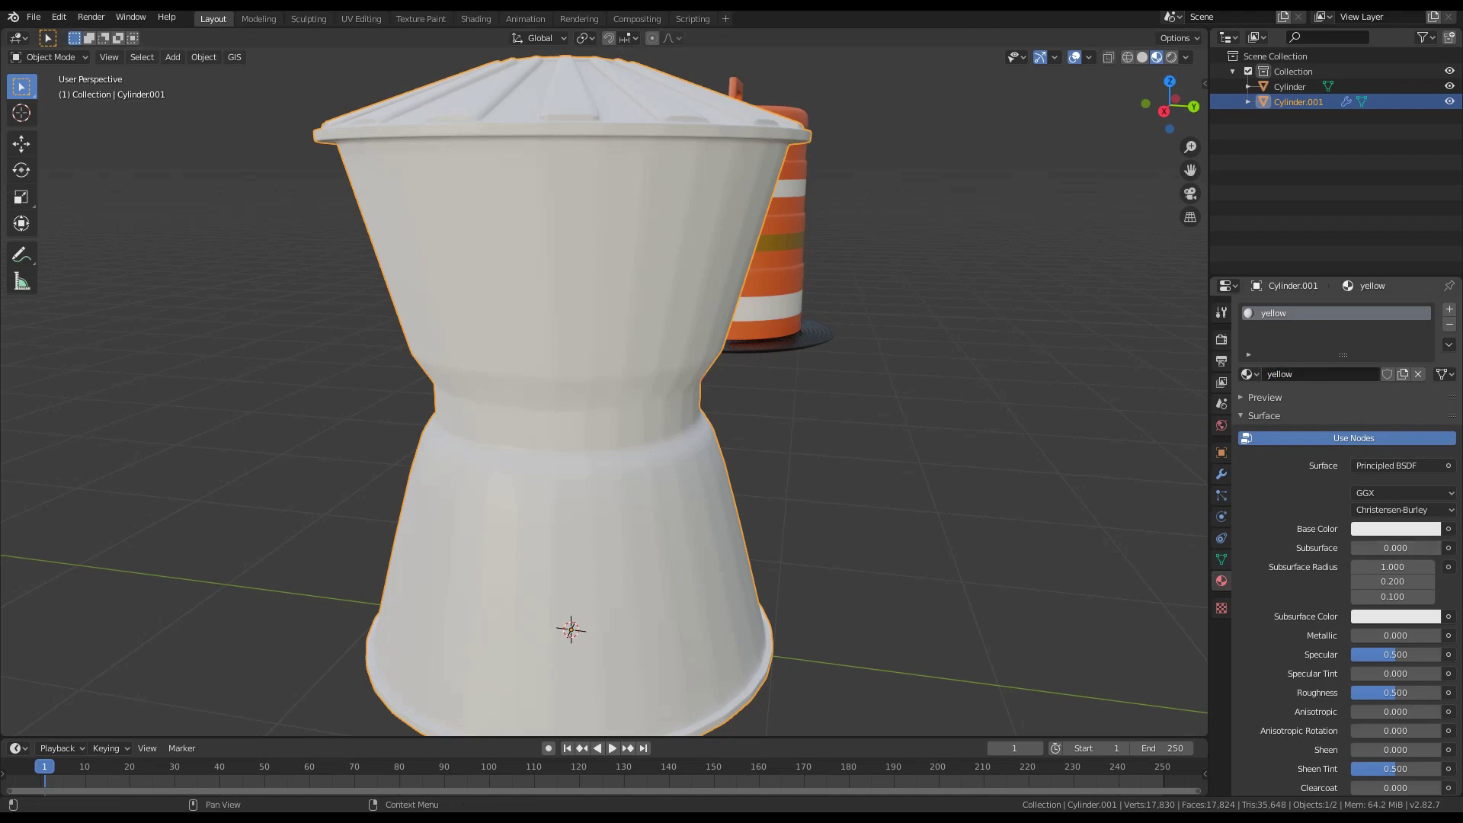
Set the yellow material's base color to a golden yellow, hue 0.116 and saturation 0.840, and darken it slightly
click(1395, 529)
click(1328, 397)
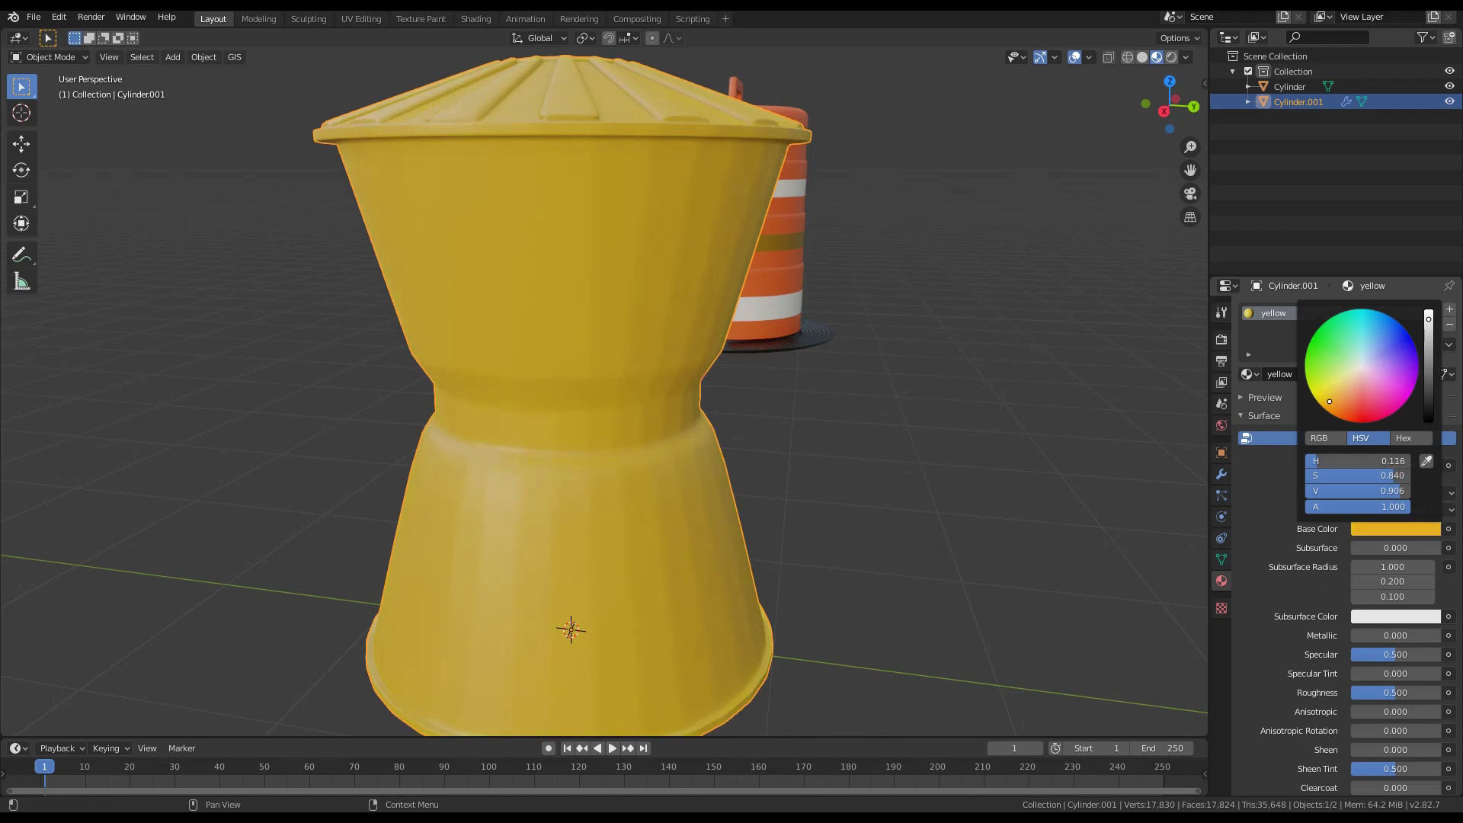
mouse_move(1429, 320)
mouse_down()
mouse_move(1429, 347)
mouse_move(1429, 332)
mouse_up()
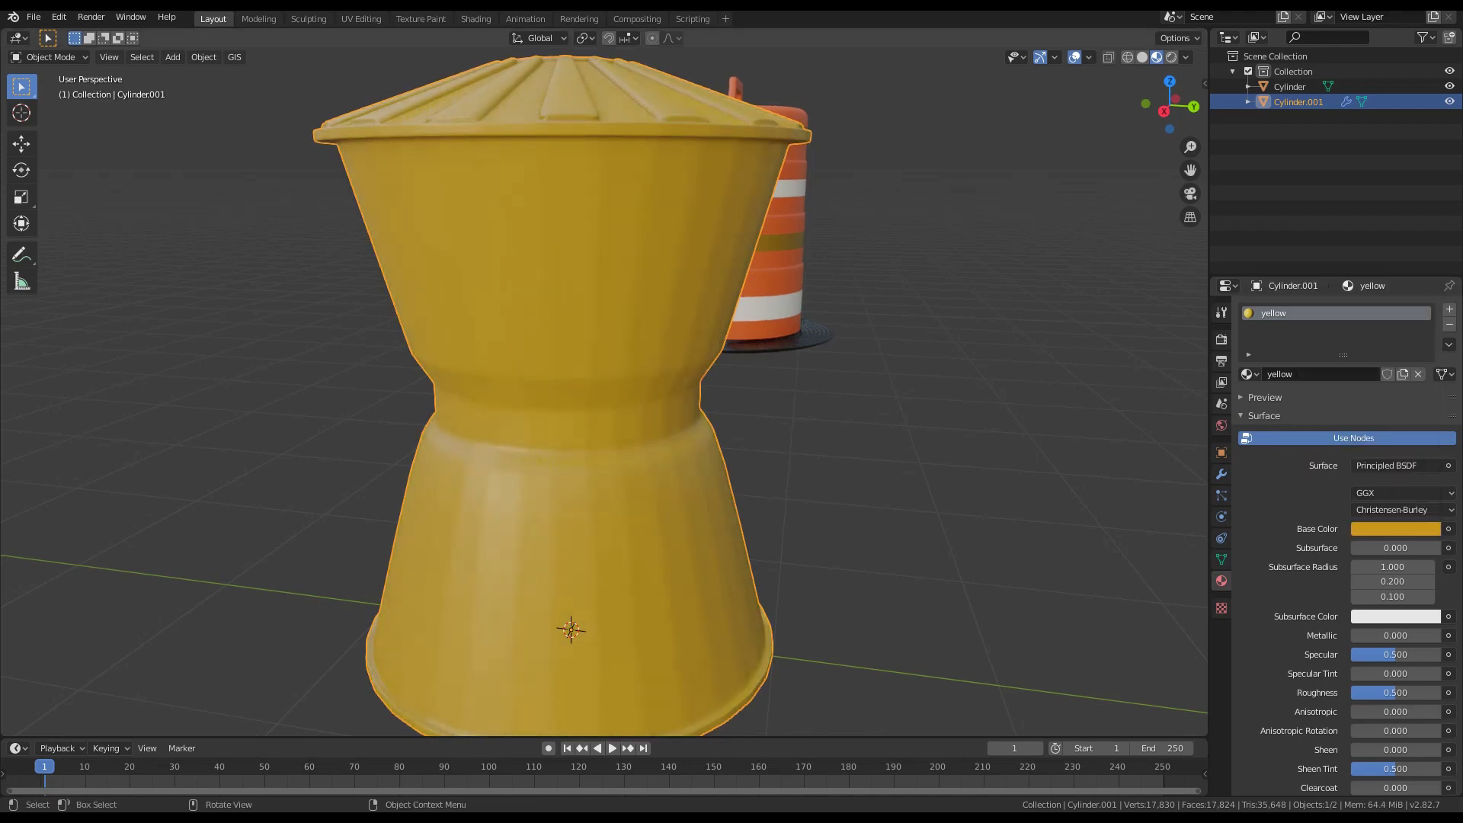
Examine the yellow object's body, neck and ribbed lid from several angles
middle_drag(800, 381, 923, 417)
scroll(762, 412, down, 2)
middle_drag(762, 412, 738, 474)
scroll(792, 345, up, 3)
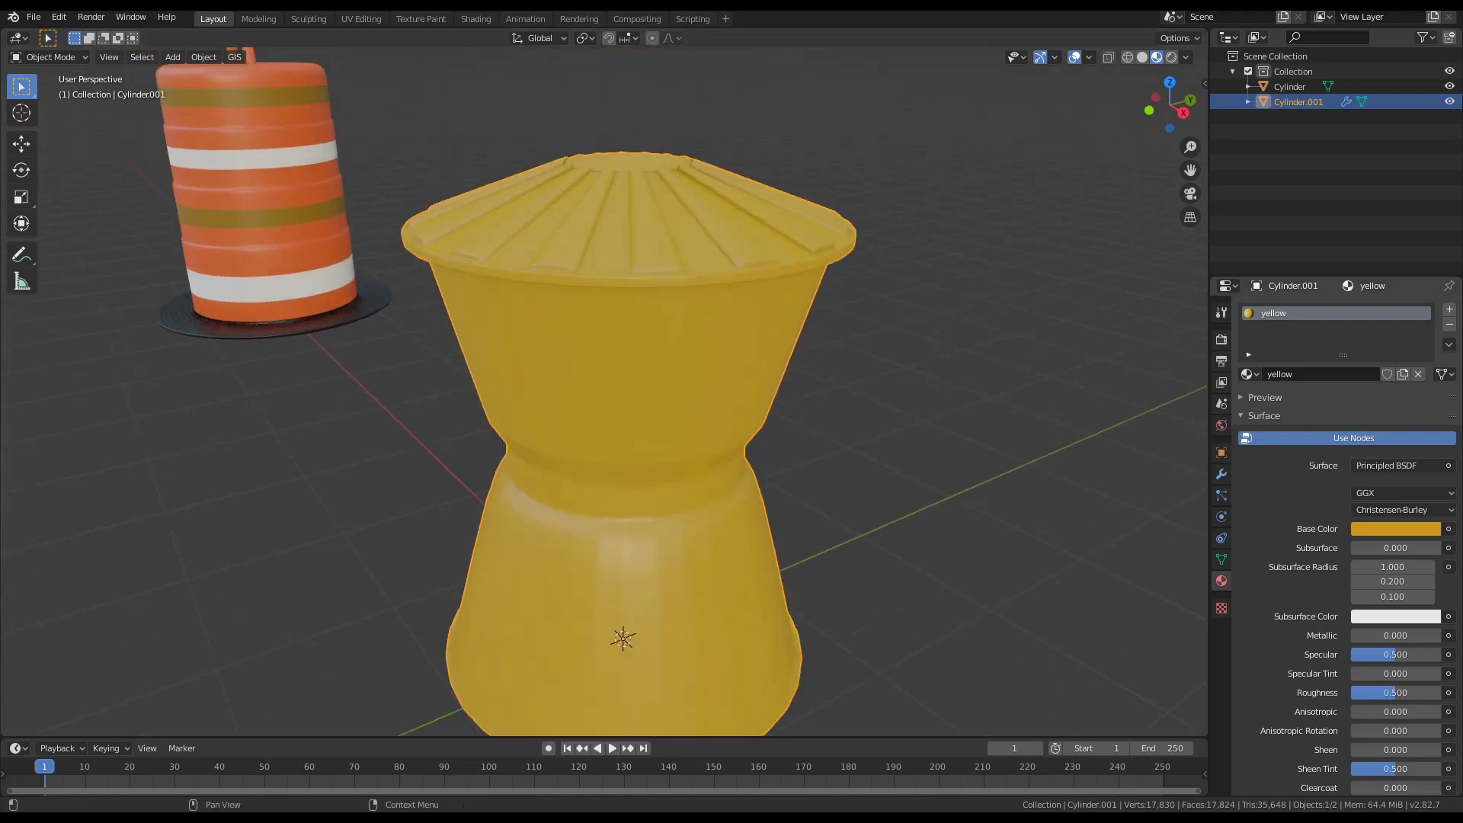
scroll(609, 381, up, 2)
middle_drag(686, 381, 709, 473)
scroll(707, 381, down, 5)
scroll(707, 381, up, 3)
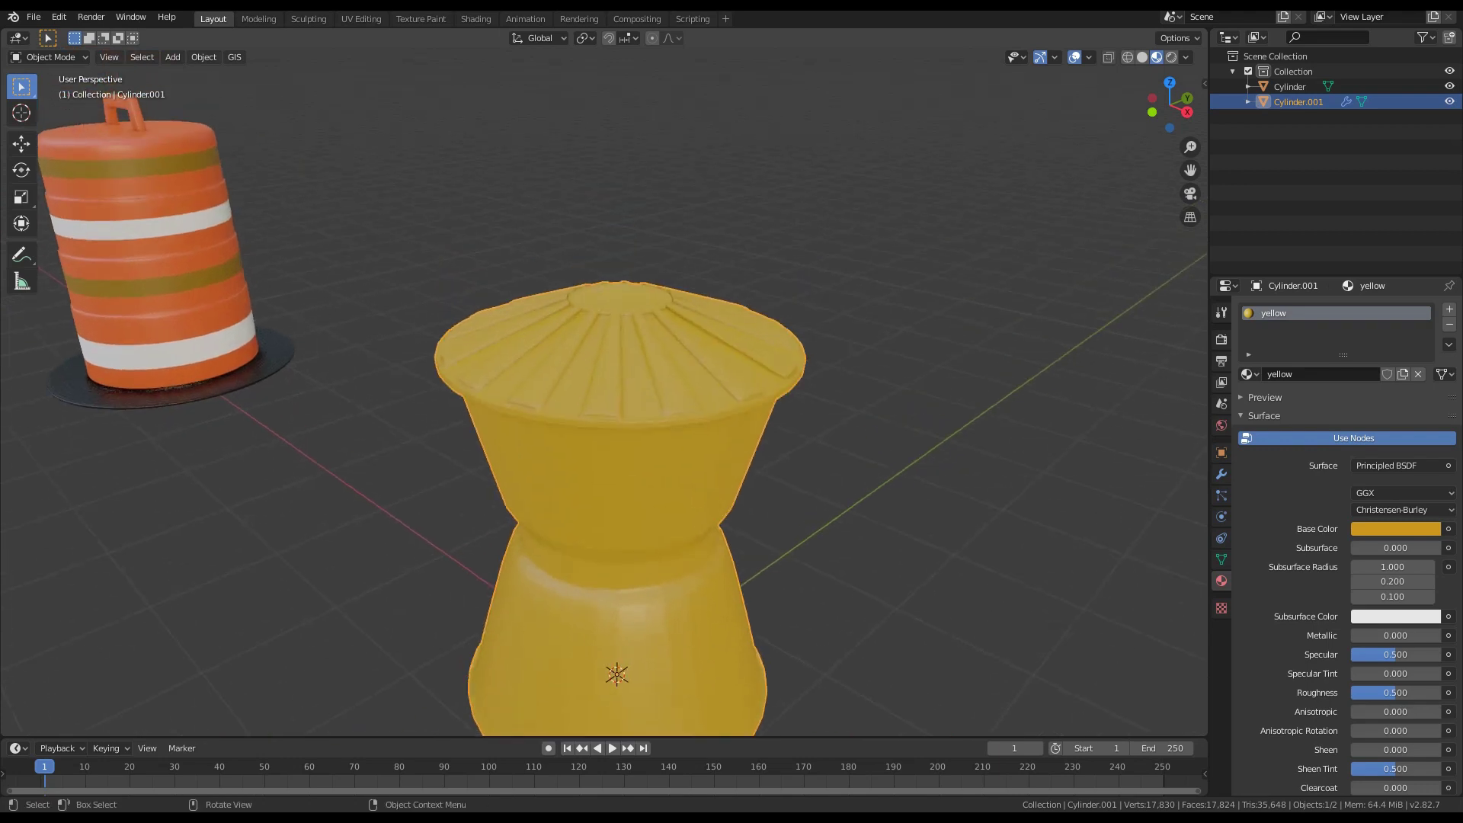
In Edit Mode, select all of the lid and rim geometry in a front wireframe view
key(Tab)
scroll(609, 381, up, 2)
middle_drag(609, 381, 610, 392)
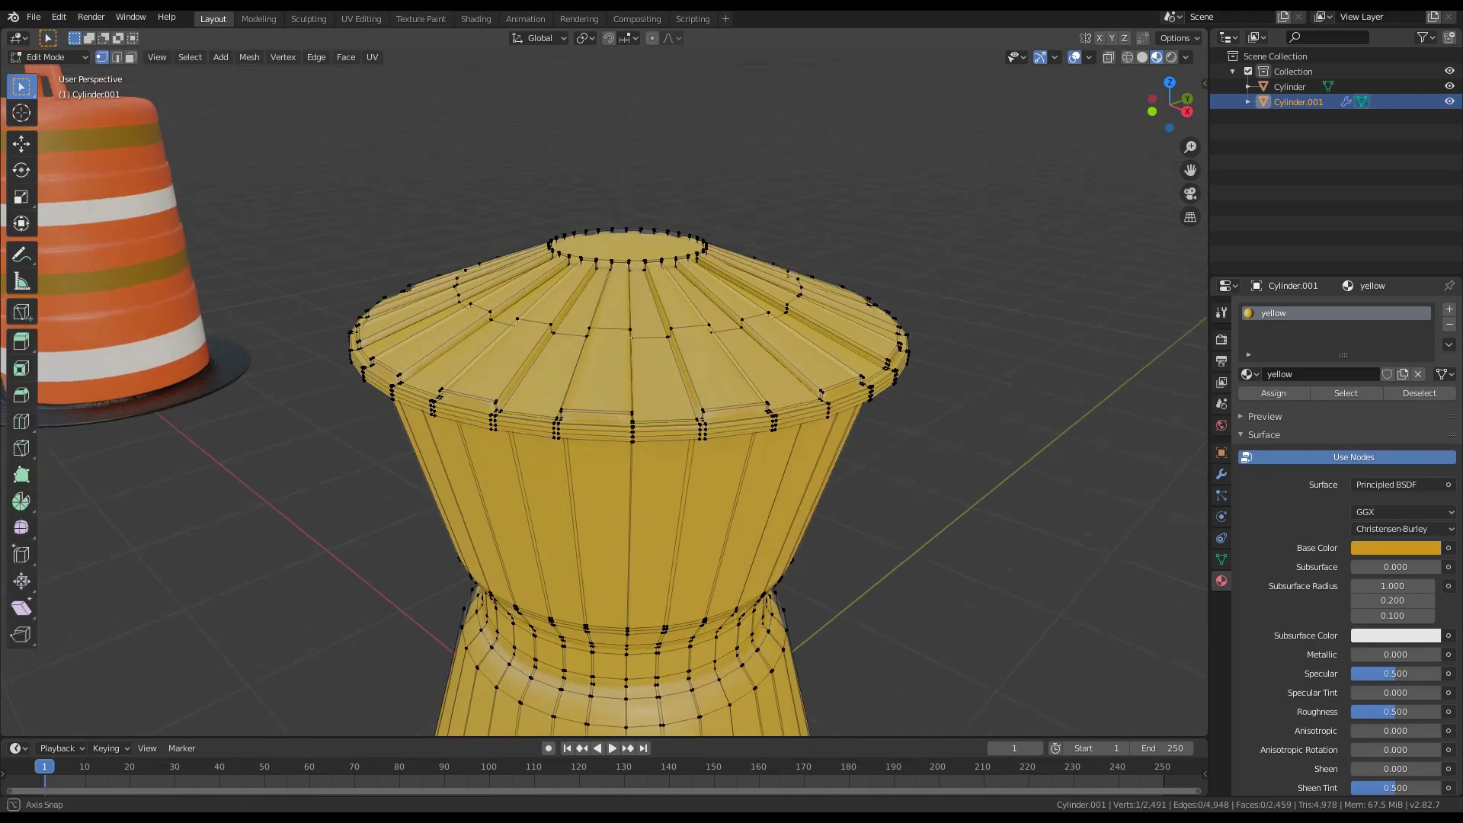
key(KP_1)
key(z)
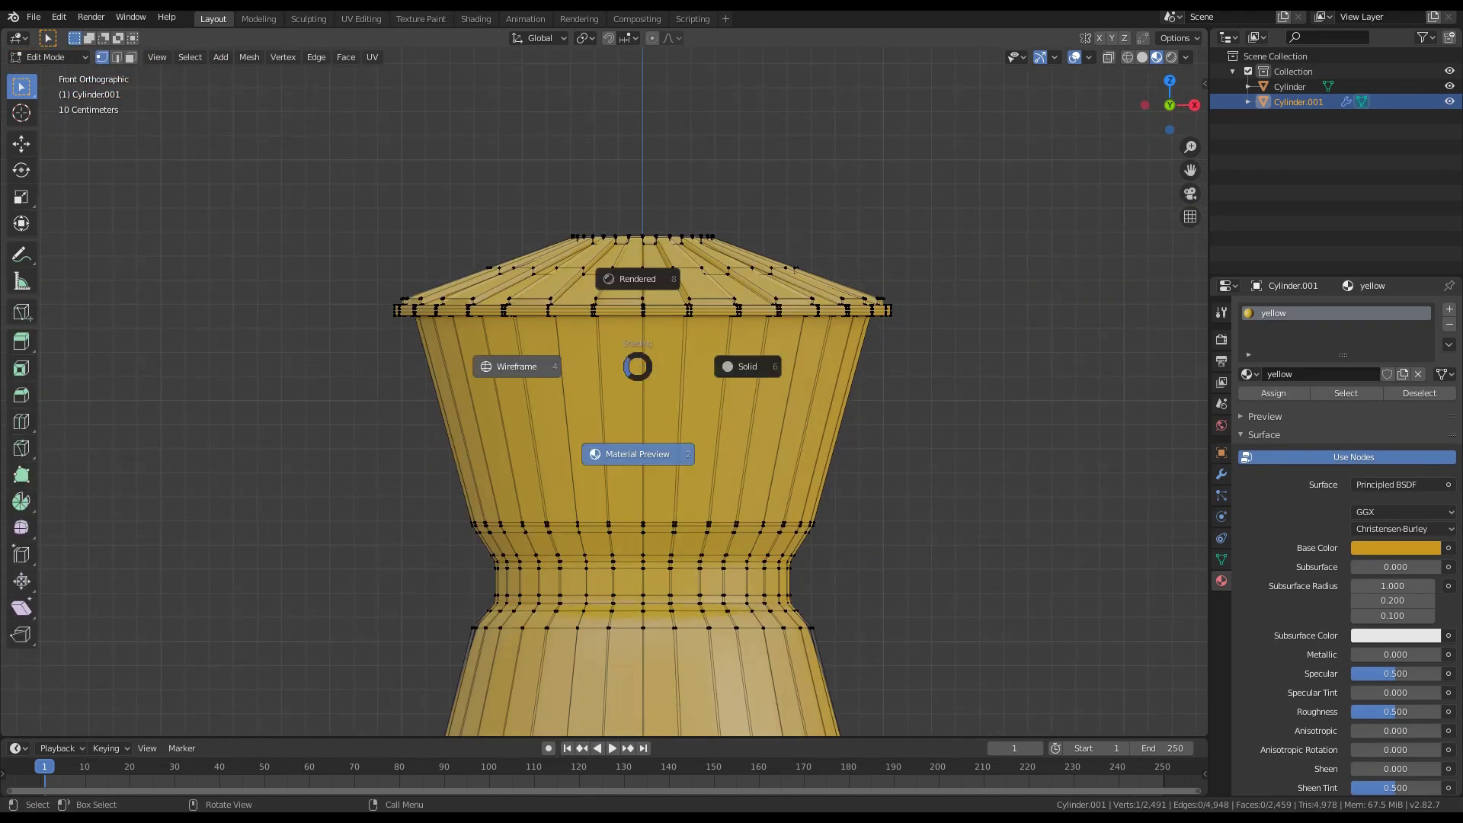
click(517, 366)
mouse_move(287, 120)
mouse_down()
mouse_move(437, 196)
mouse_move(982, 327)
mouse_move(1027, 319)
mouse_up()
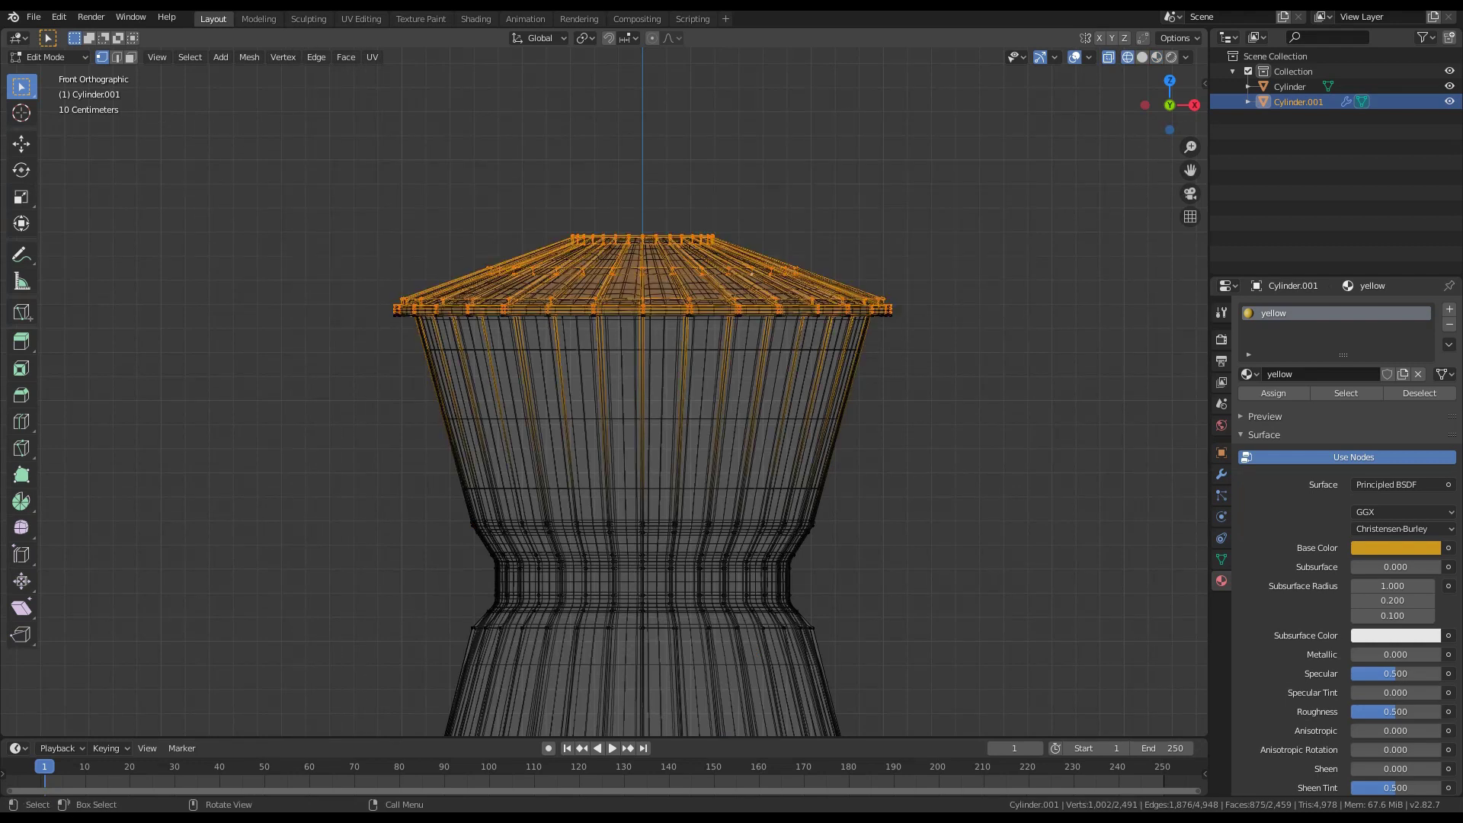
Switch to face selection and box-select all of the lid and rim faces in a front wireframe view
middle_drag(861, 381, 836, 292)
key(z)
click(933, 291)
scroll(933, 291, up, 1)
middle_drag(934, 292, 994, 663)
key(3)
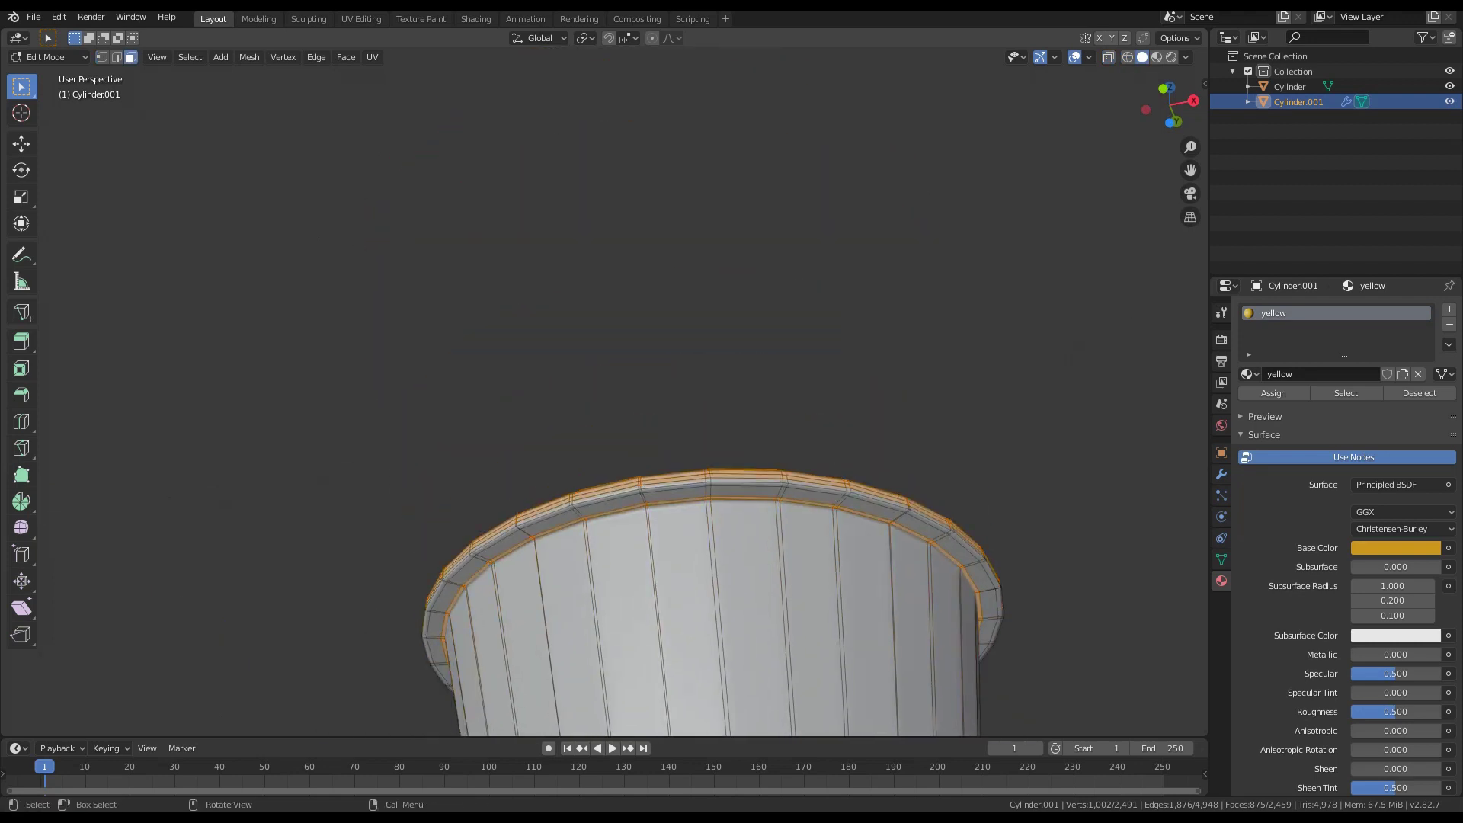
key(KP_1)
key(z)
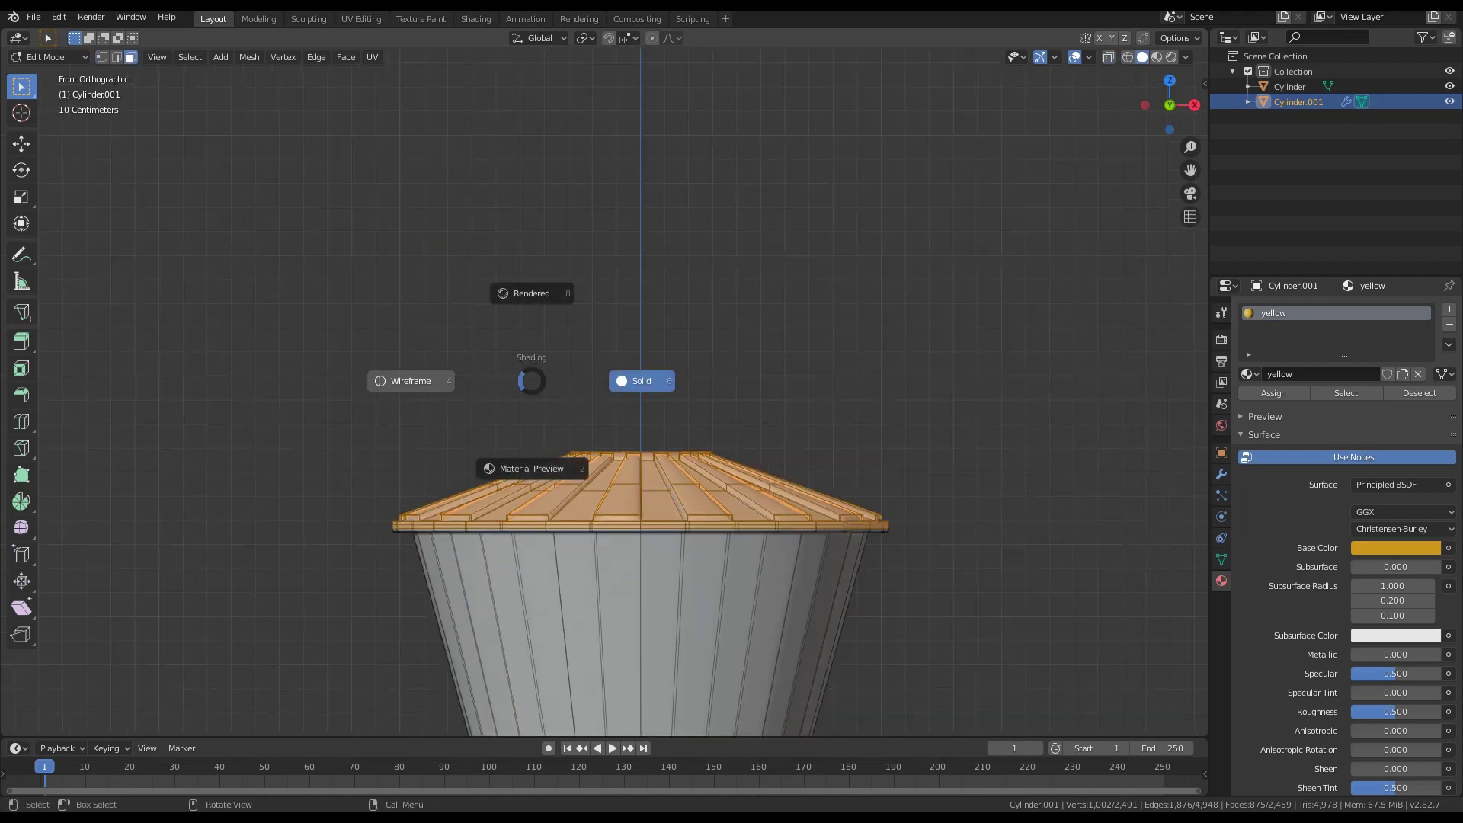
click(411, 381)
shift+middle_drag(449, 511, 397, 390)
key(b)
mouse_move(272, 233)
mouse_down()
mouse_move(902, 436)
mouse_move(936, 411)
mouse_up()
In solid shading, add the face loops on the underside of the rim to the lid selection
middle_drag(936, 411, 752, 405)
key(z)
click(862, 406)
middle_drag(862, 406, 829, 374)
scroll(830, 374, up, 5)
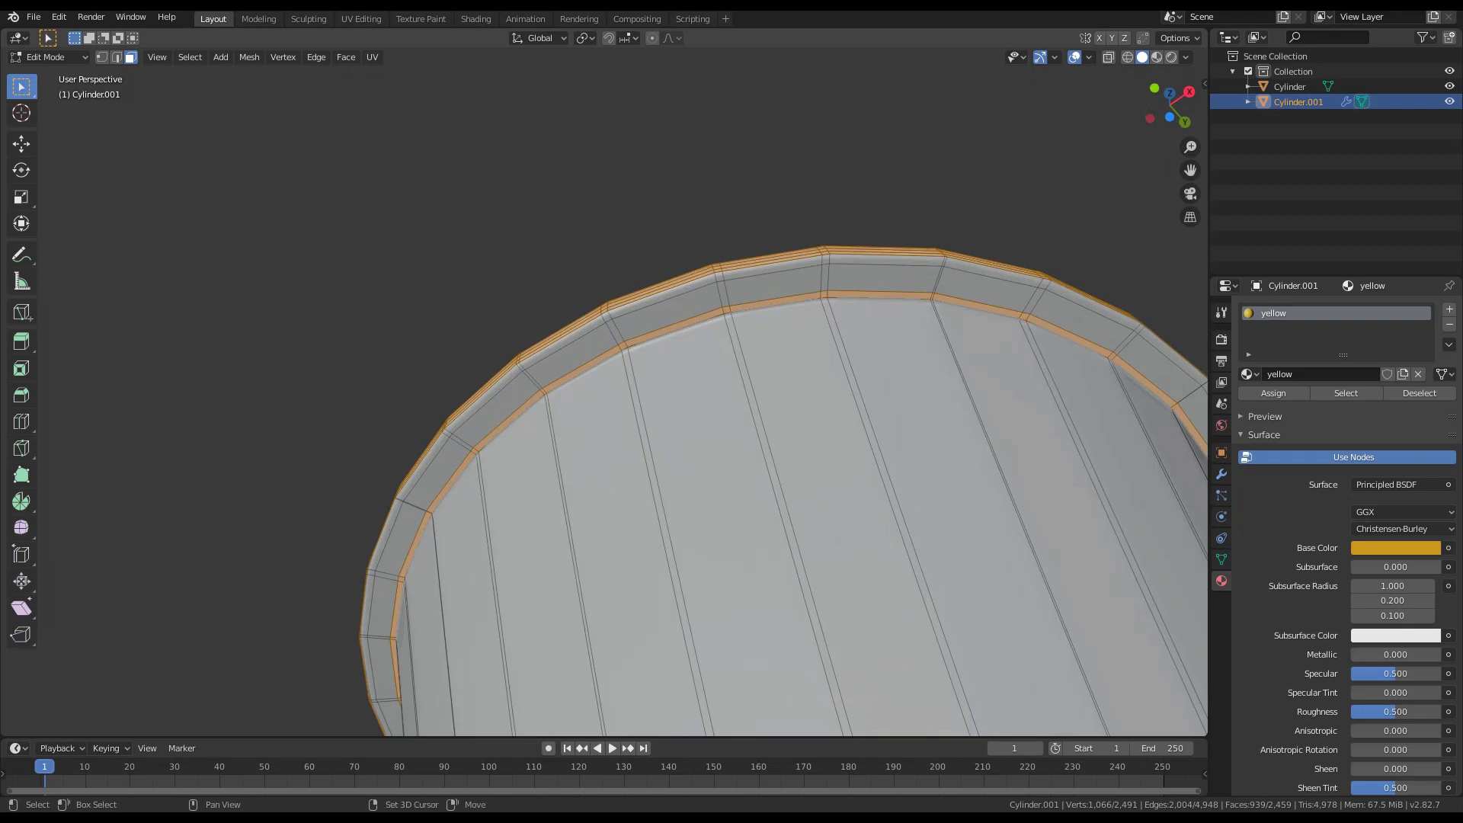
alt+shift+click(616, 333)
alt+shift+click(607, 317)
middle_drag(607, 316, 650, 480)
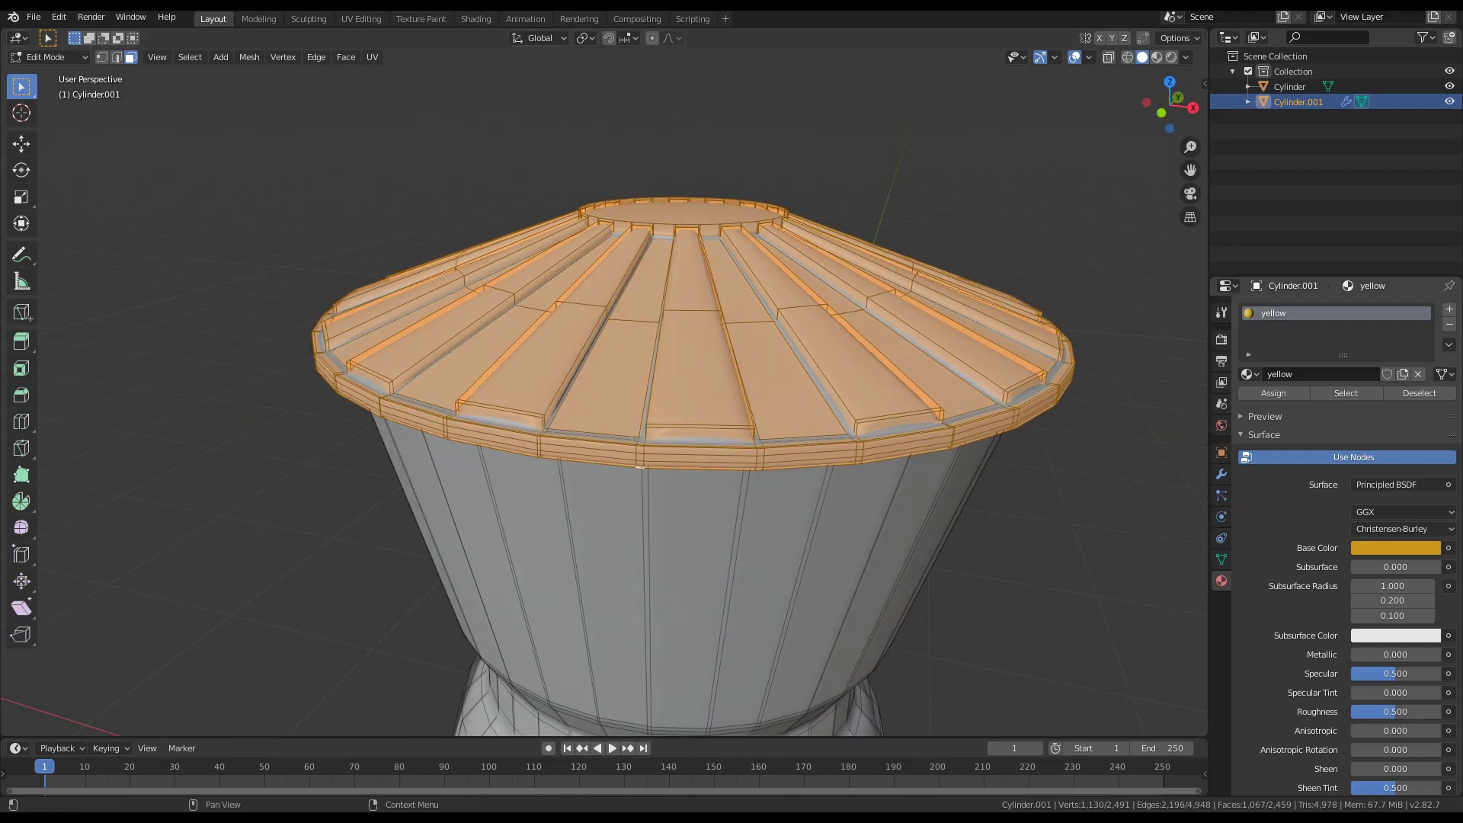
Add a second material slot, assign the existing base material to the selected lid faces and switch to material preview shading
click(1450, 310)
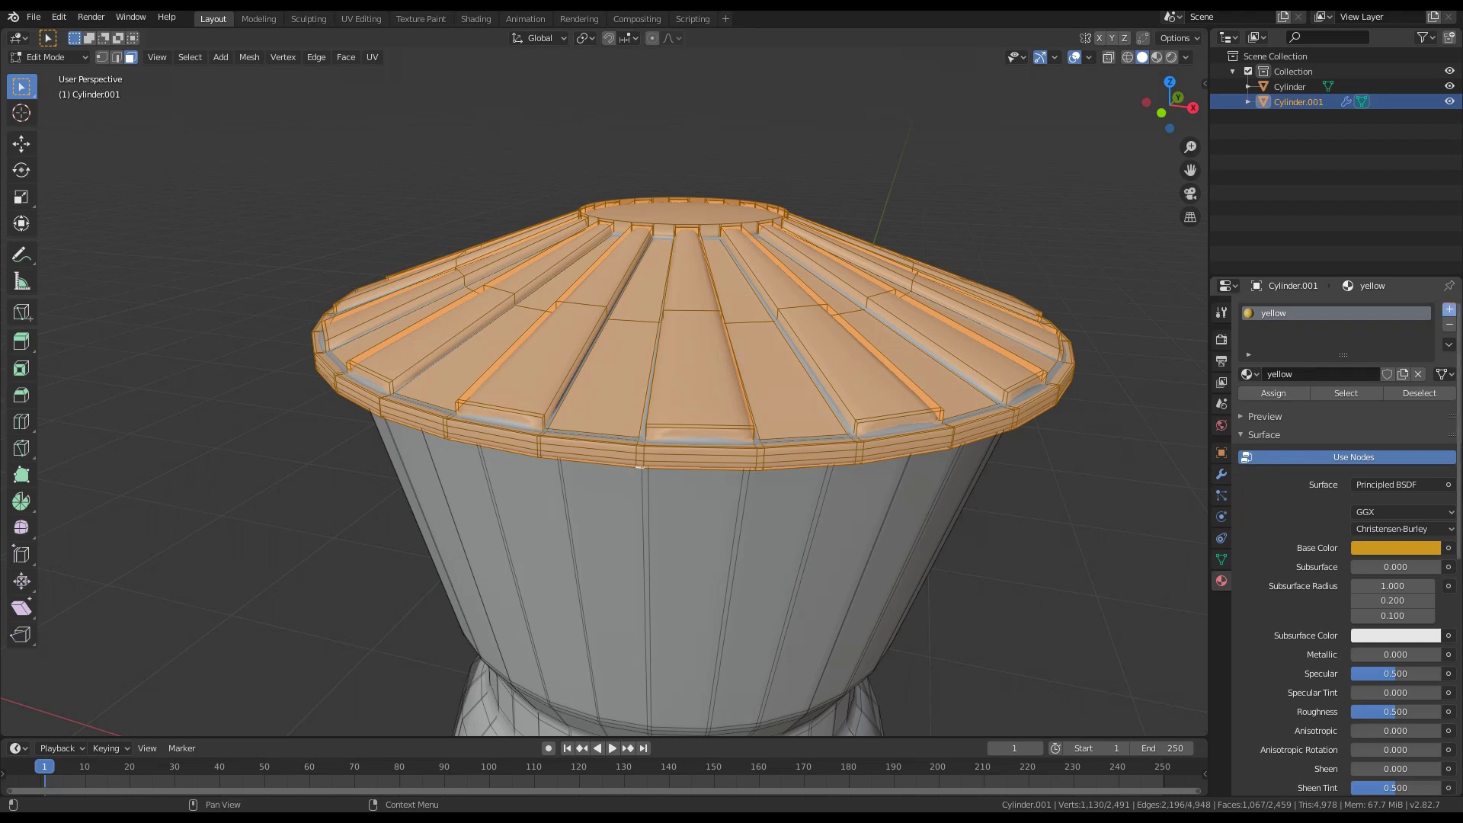
click(1246, 404)
click(1272, 428)
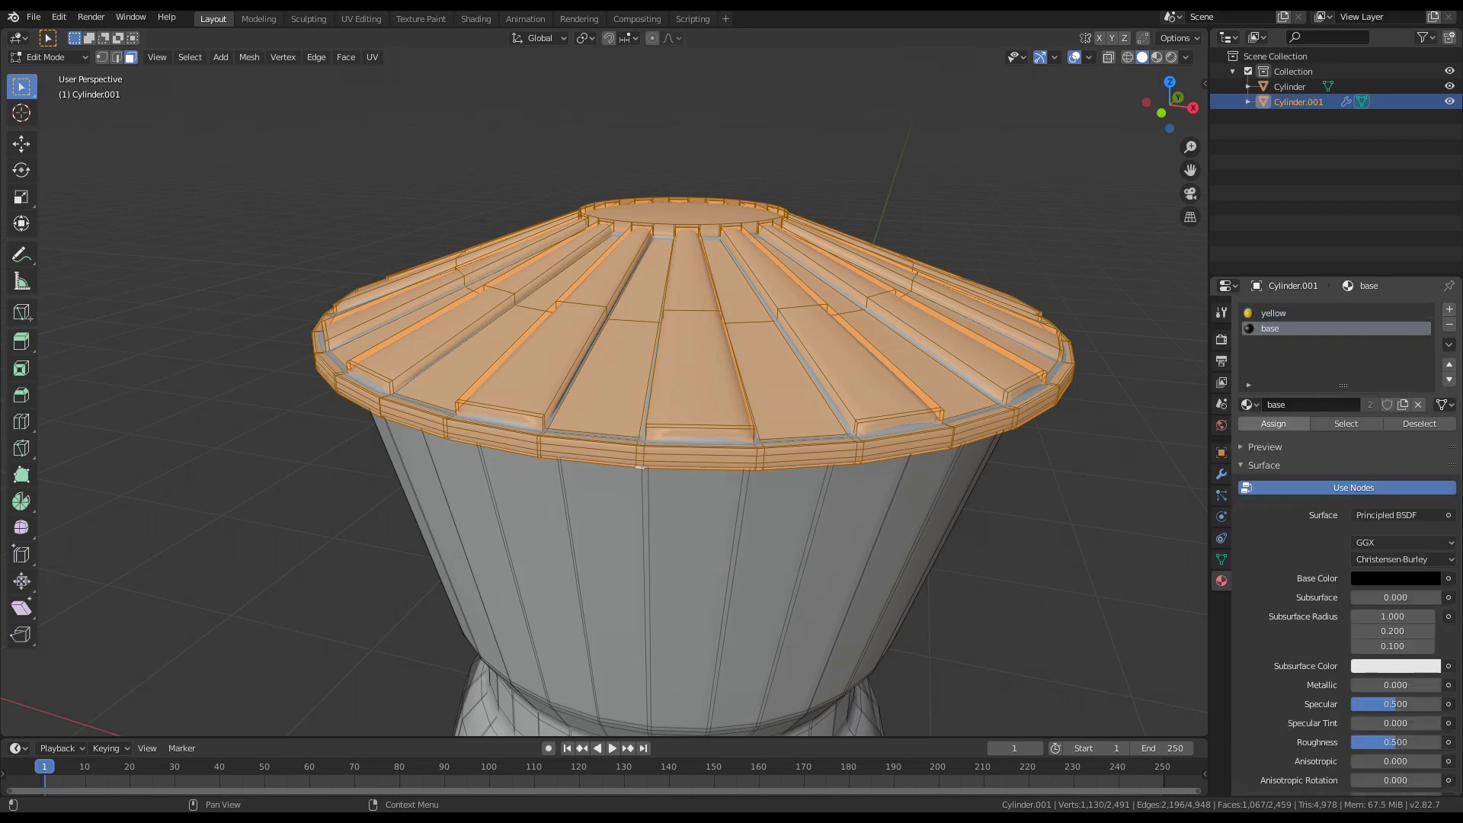
scroll(655, 381, down, 3)
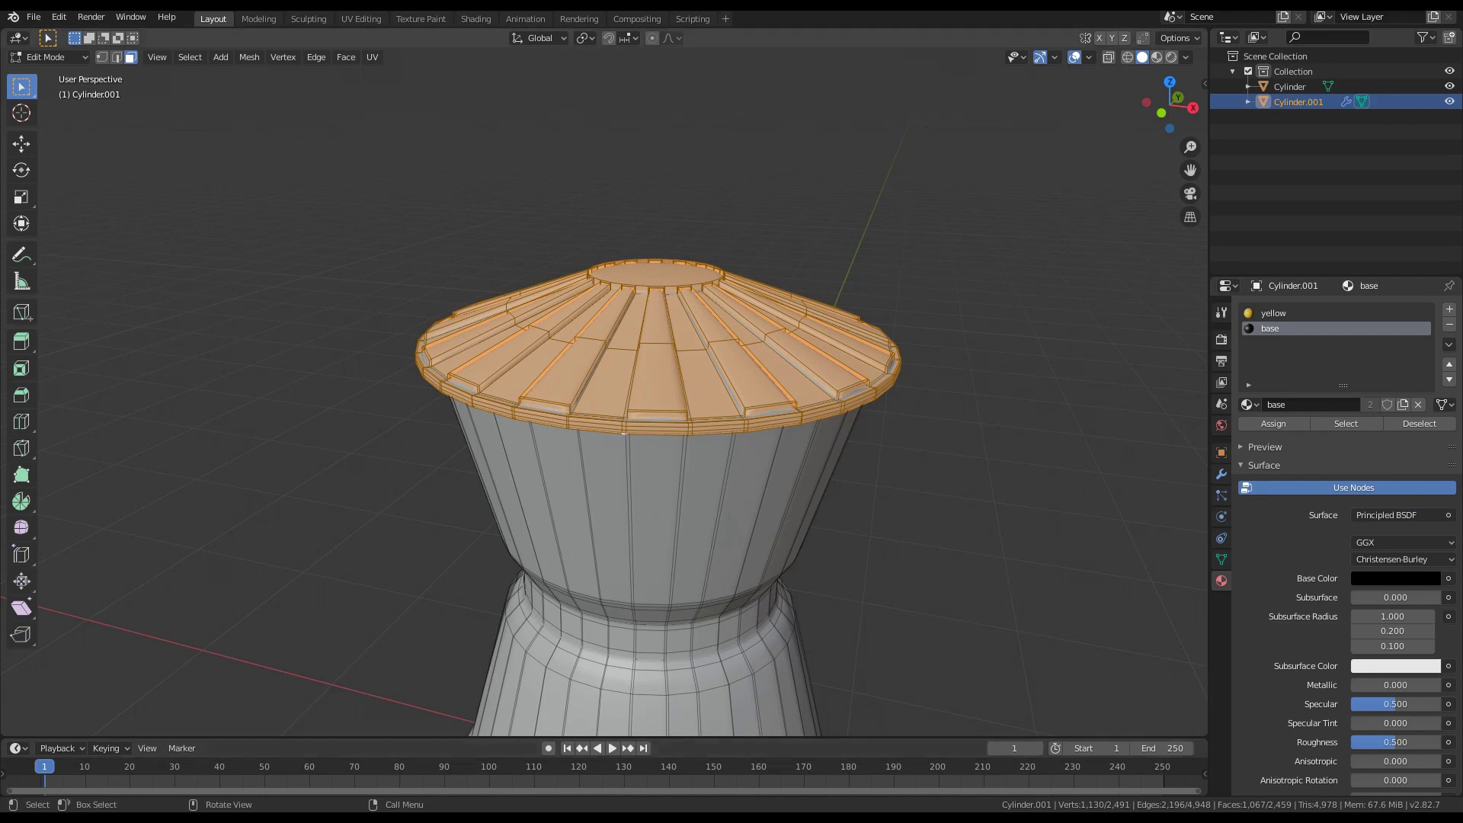
click(1157, 57)
Try to assign the yellow material to the face loop directly under the rim
key(Tab)
middle_drag(763, 411, 736, 330)
key(Tab)
scroll(747, 411, up, 2)
alt+click(762, 419)
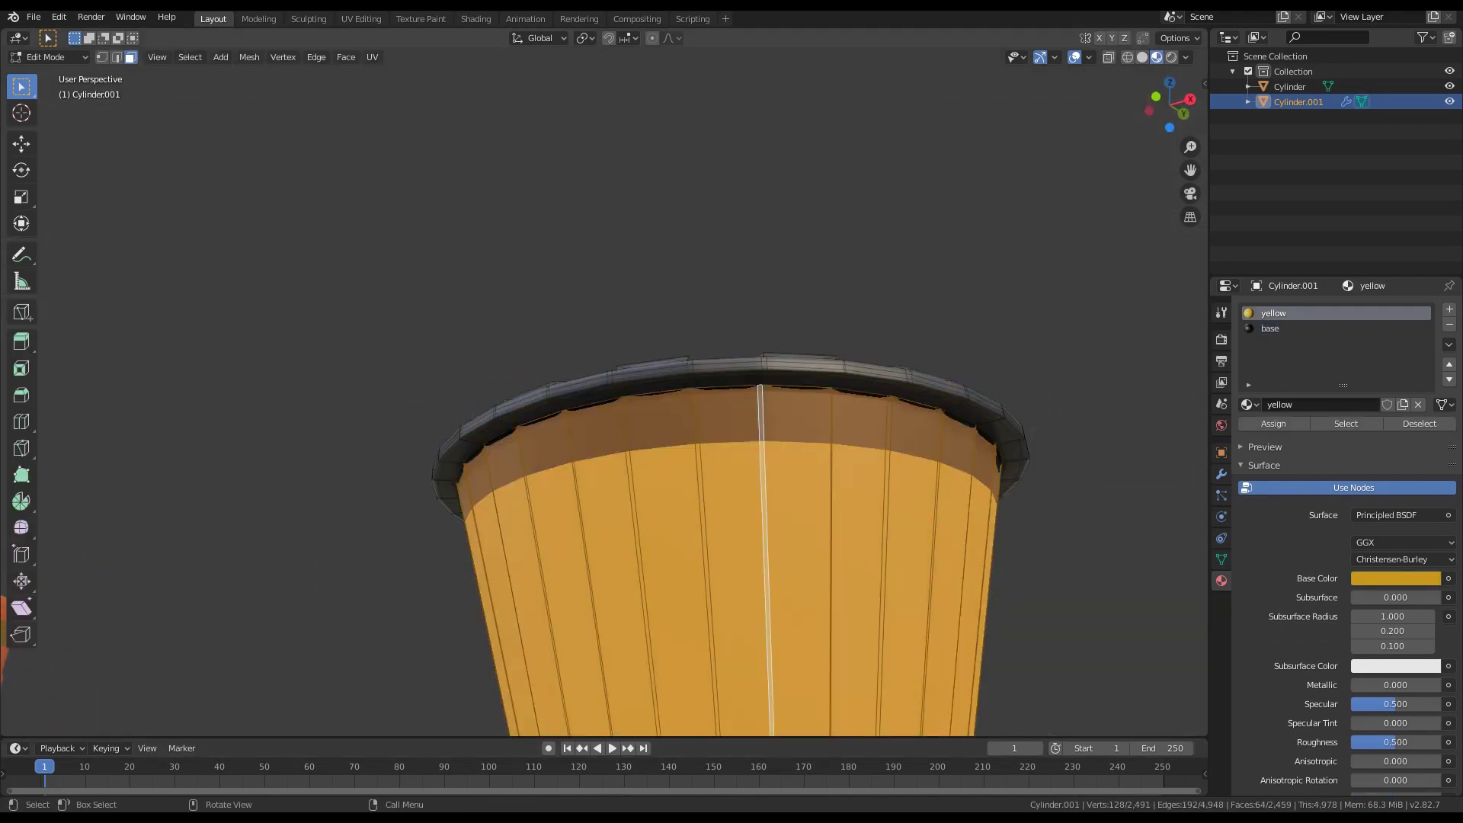
click(1273, 424)
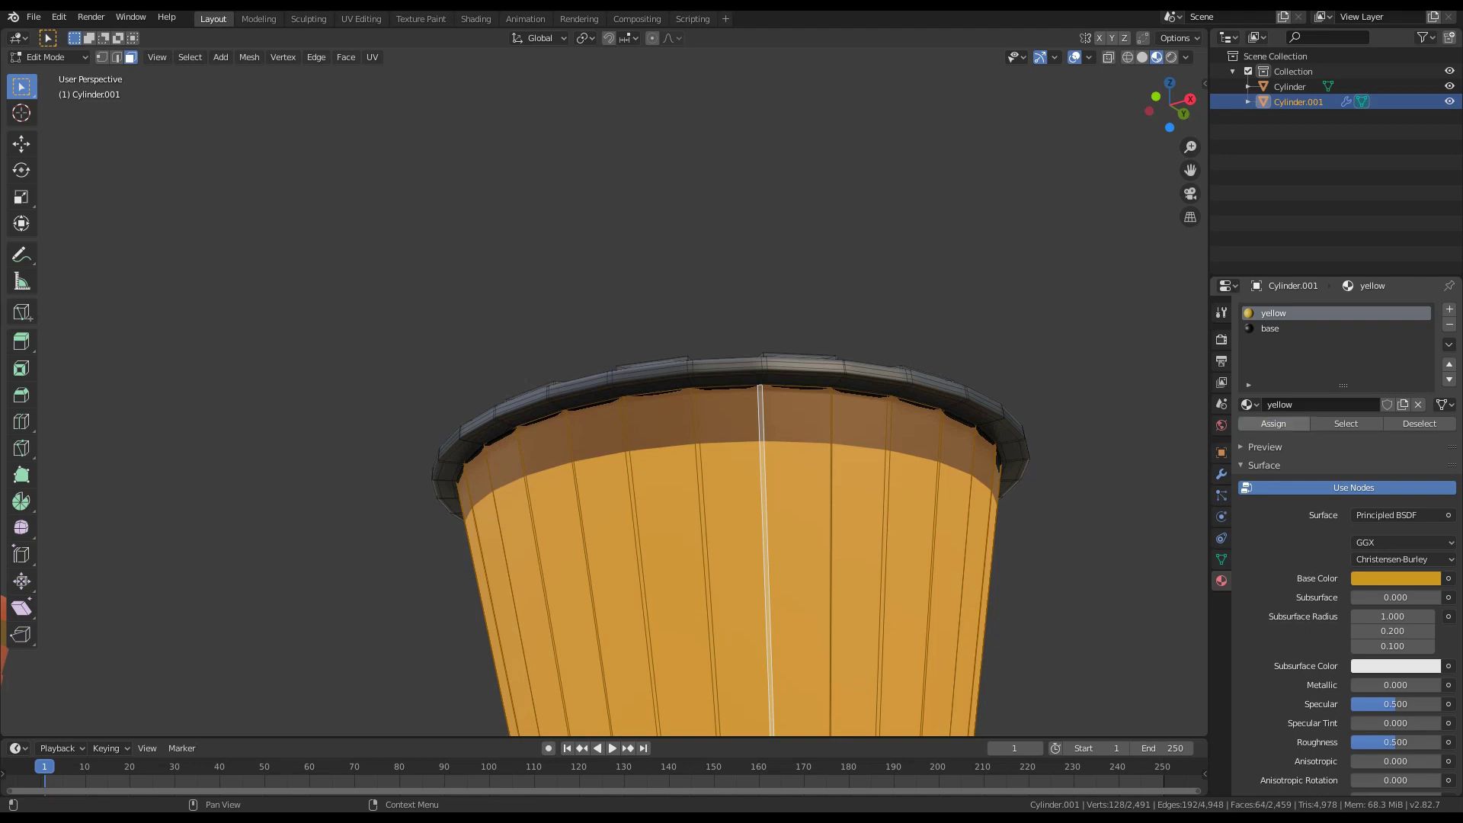
key(Tab)
middle_drag(762, 412, 724, 392)
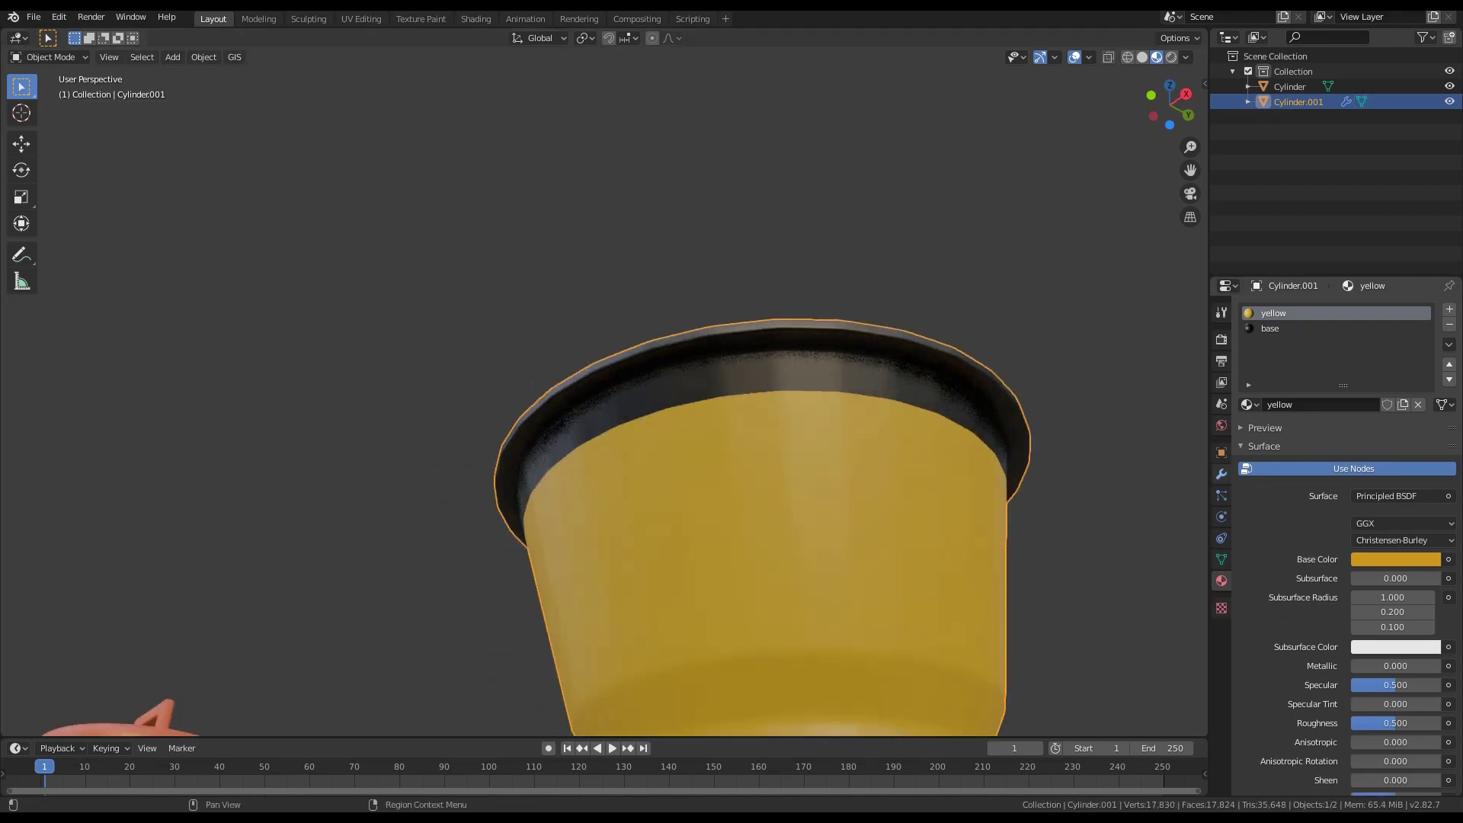
Apply the object's modifier and assign the yellow material to the band of faces directly under the rim
click(1222, 474)
click(1292, 390)
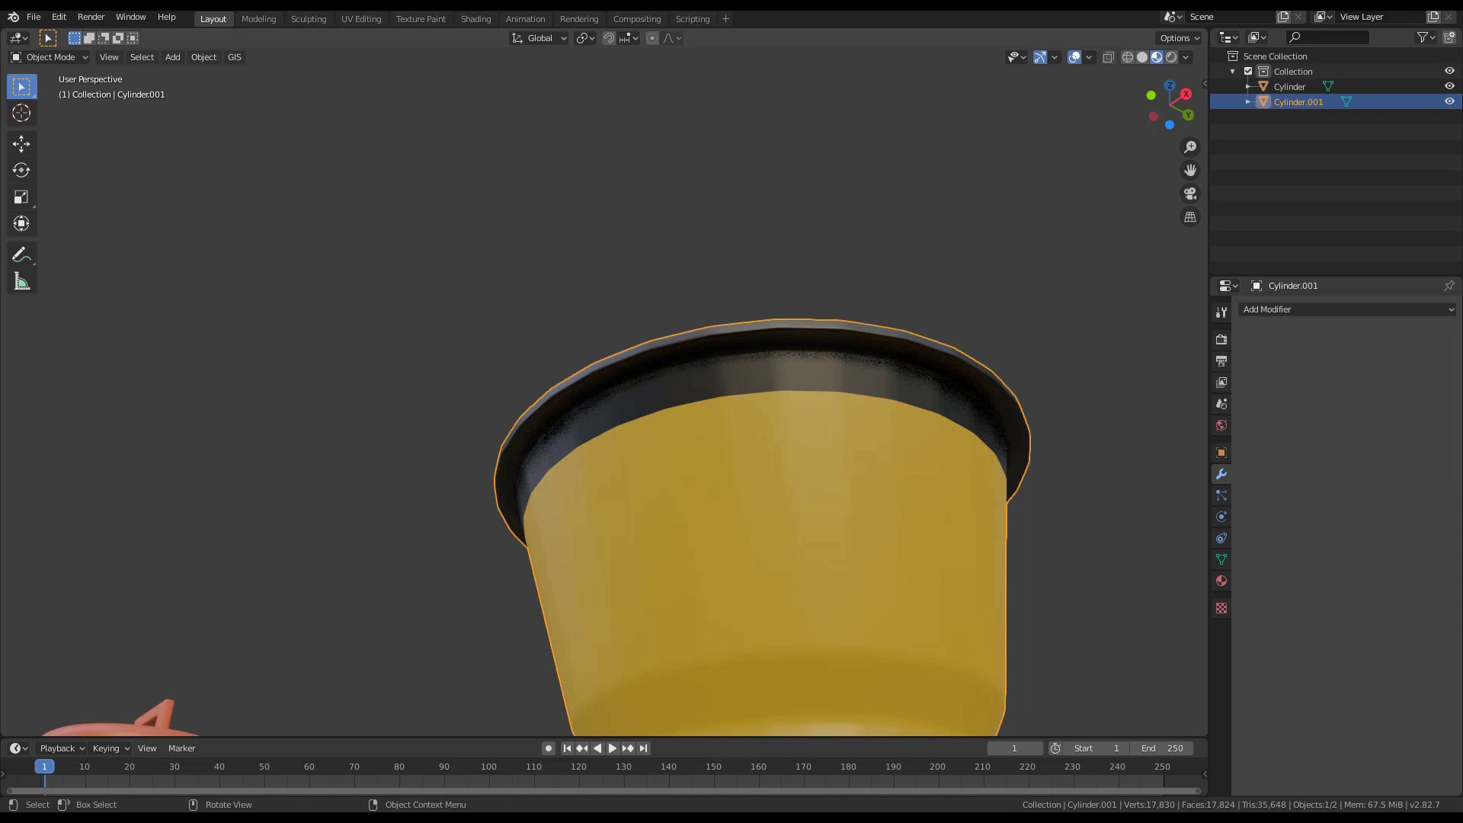
key(Tab)
scroll(810, 381, up, 2)
alt+click(813, 366)
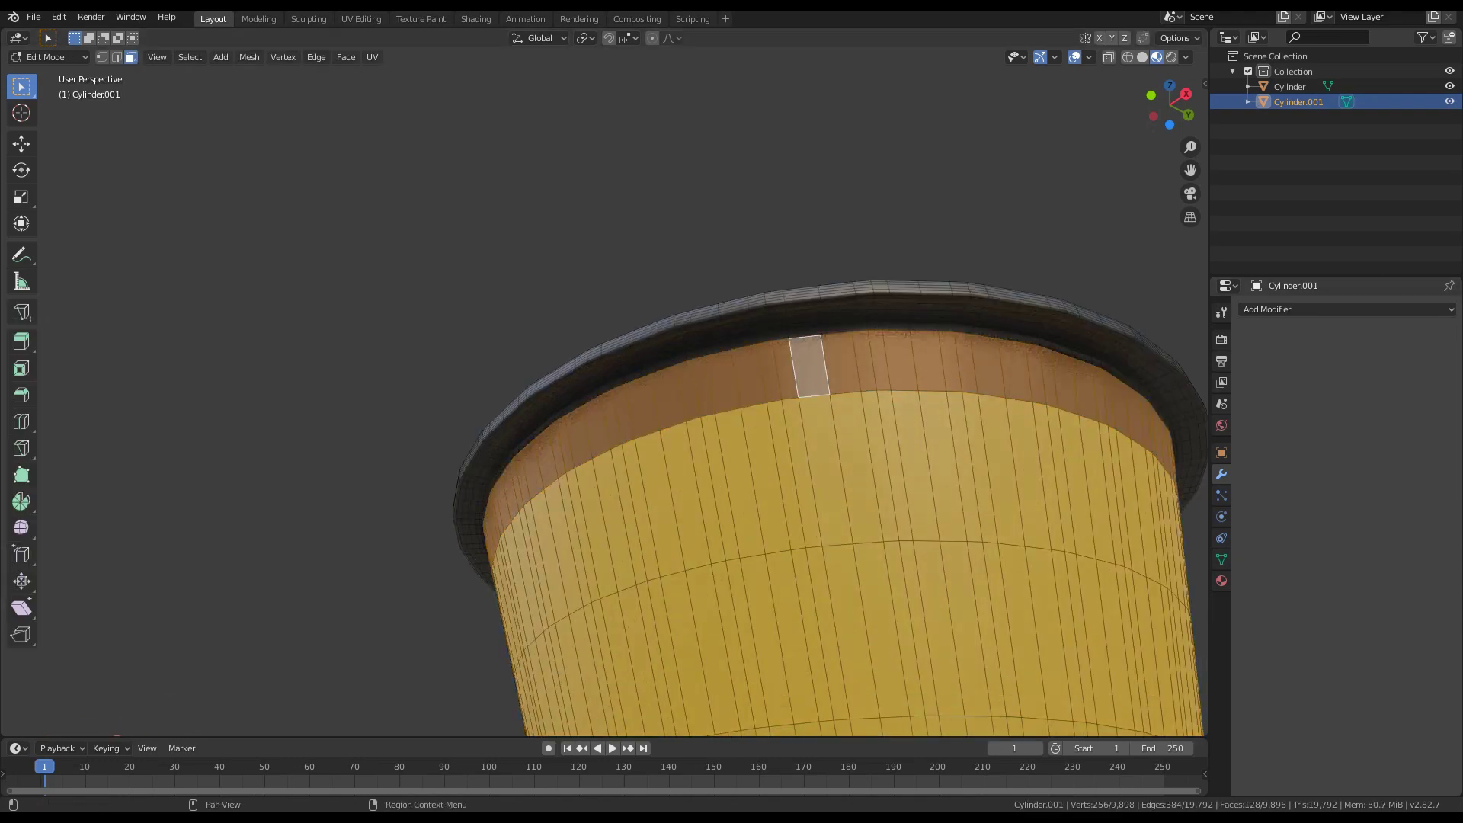
click(1222, 581)
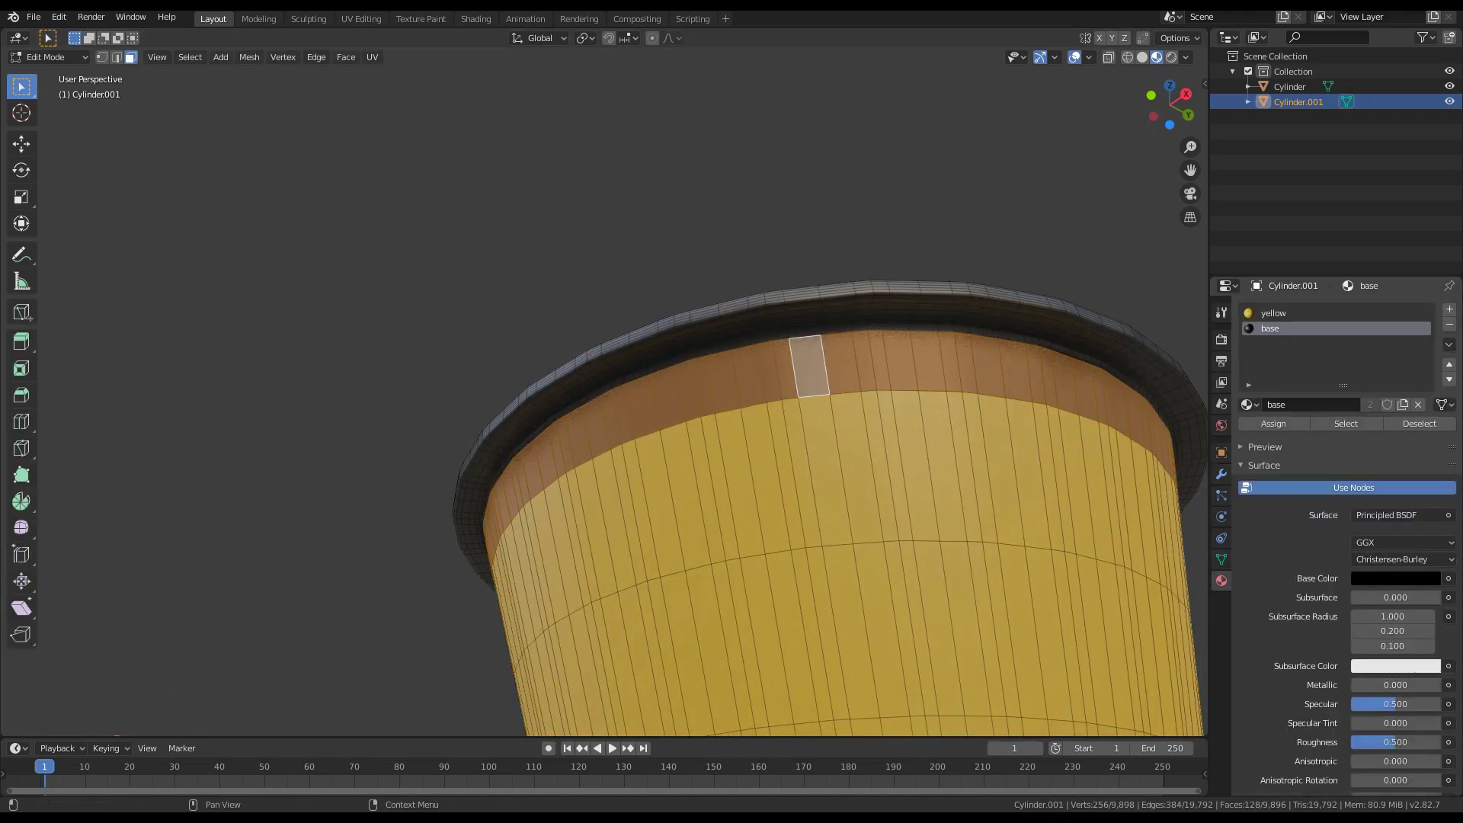
click(1296, 314)
click(1274, 424)
key(Tab)
scroll(686, 365, down, 4)
middle_drag(686, 366, 766, 427)
key(ctrl+s)
key(Escape)
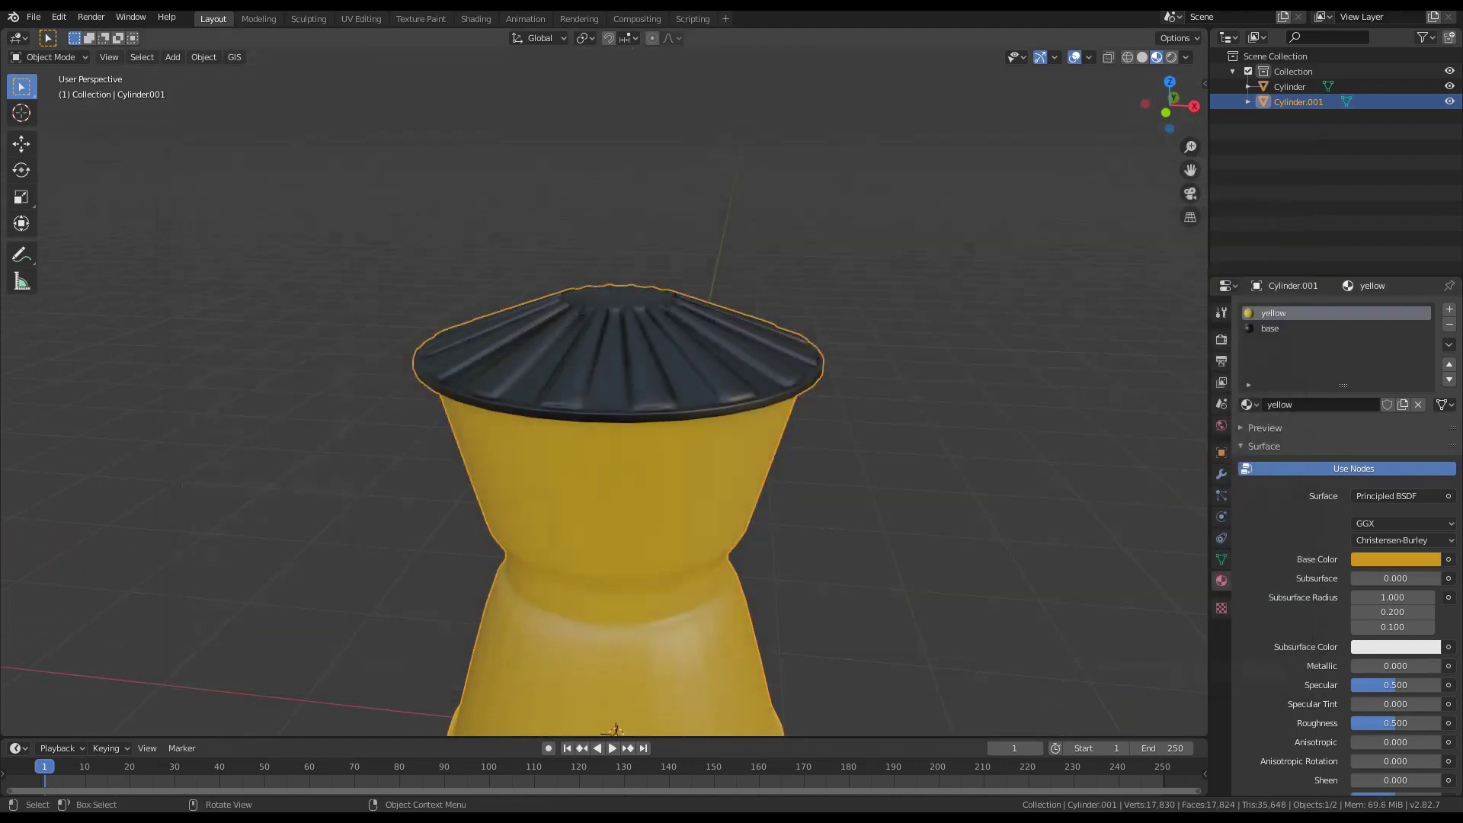
Move the yellow object along the X axis next to the striped barrel and scale it up until it stands taller
scroll(606, 393, down, 6)
key(g)
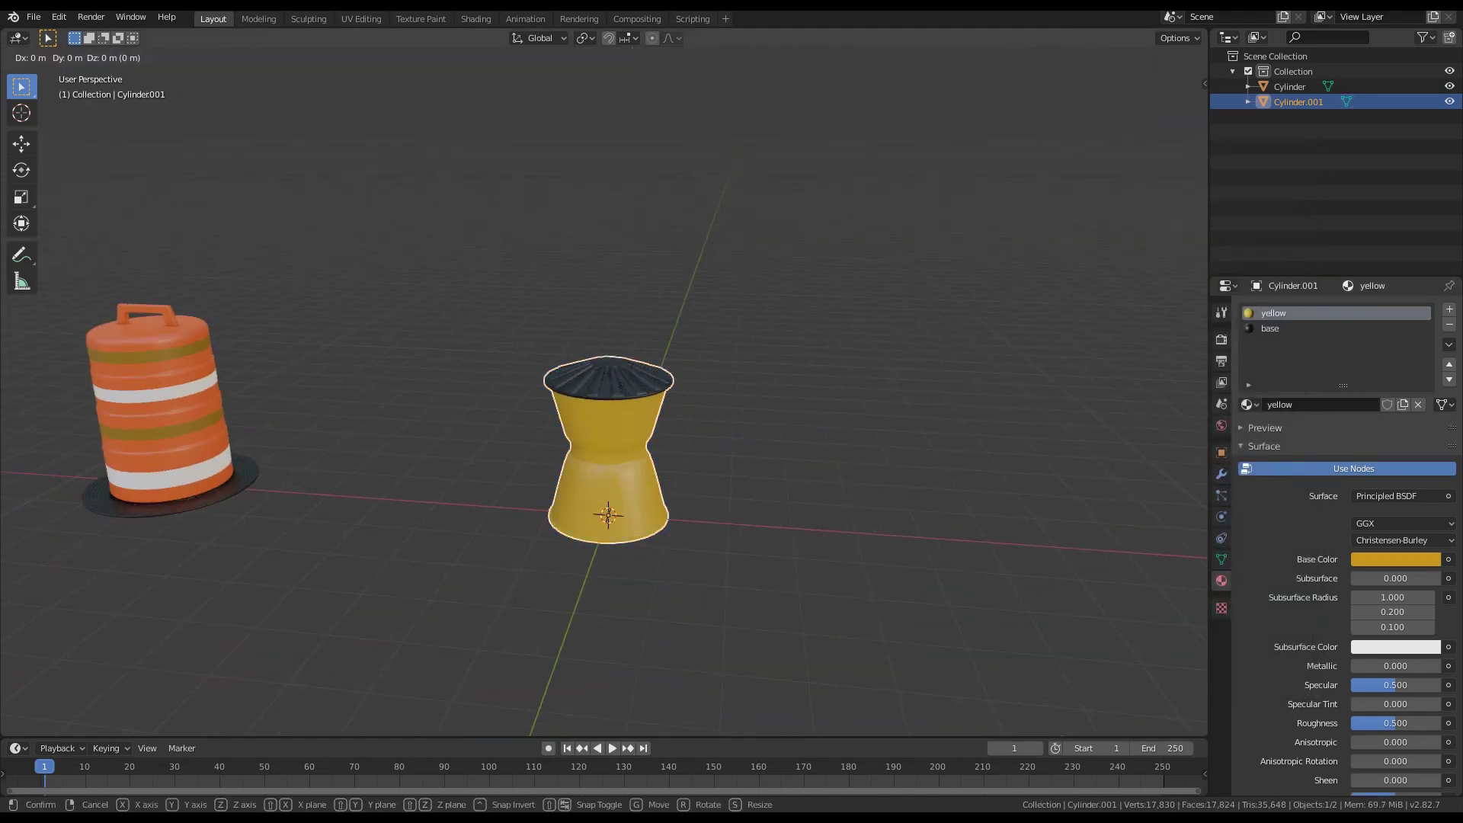
key(x)
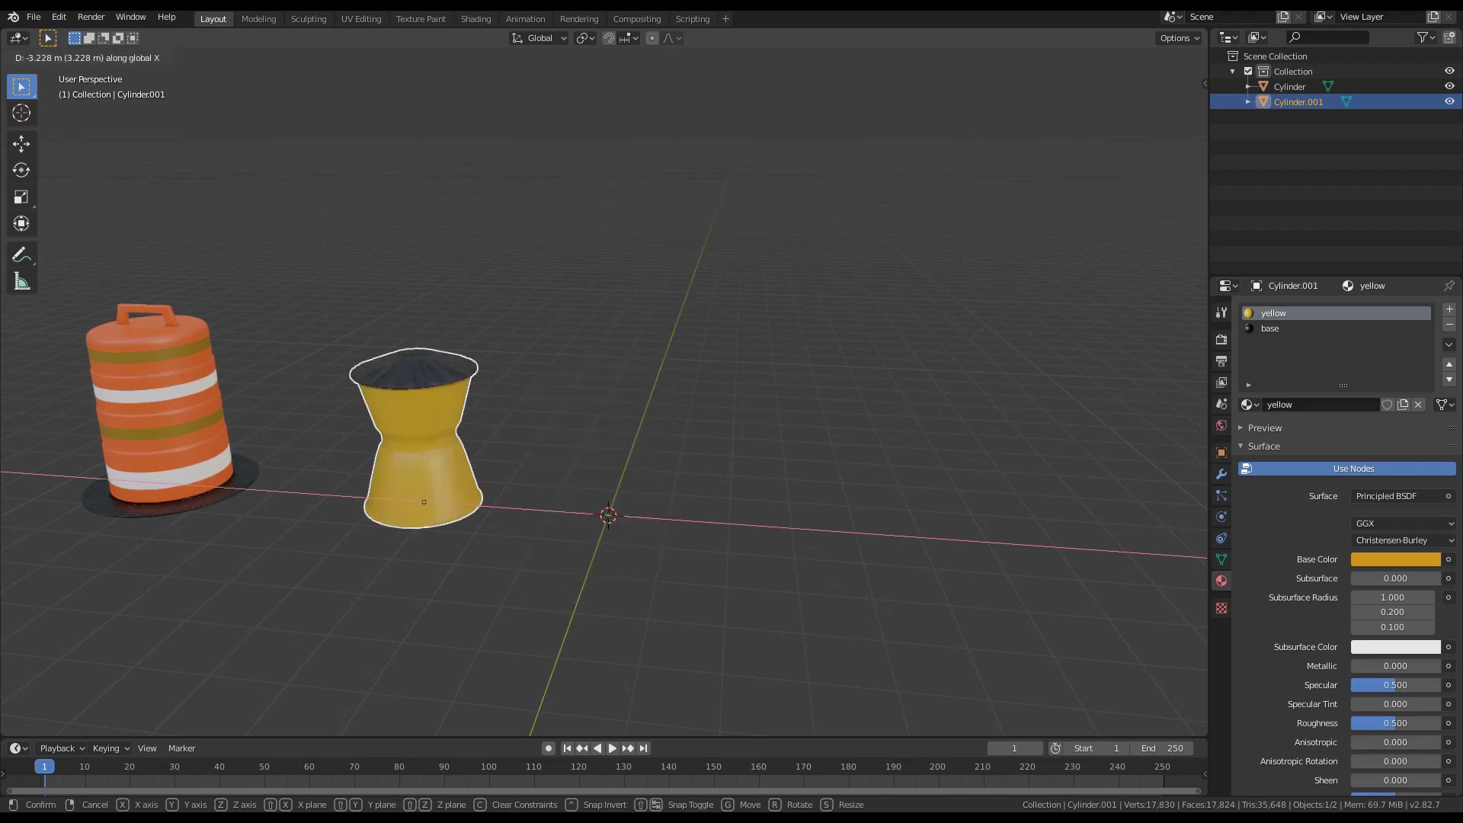
key(Return)
key(s)
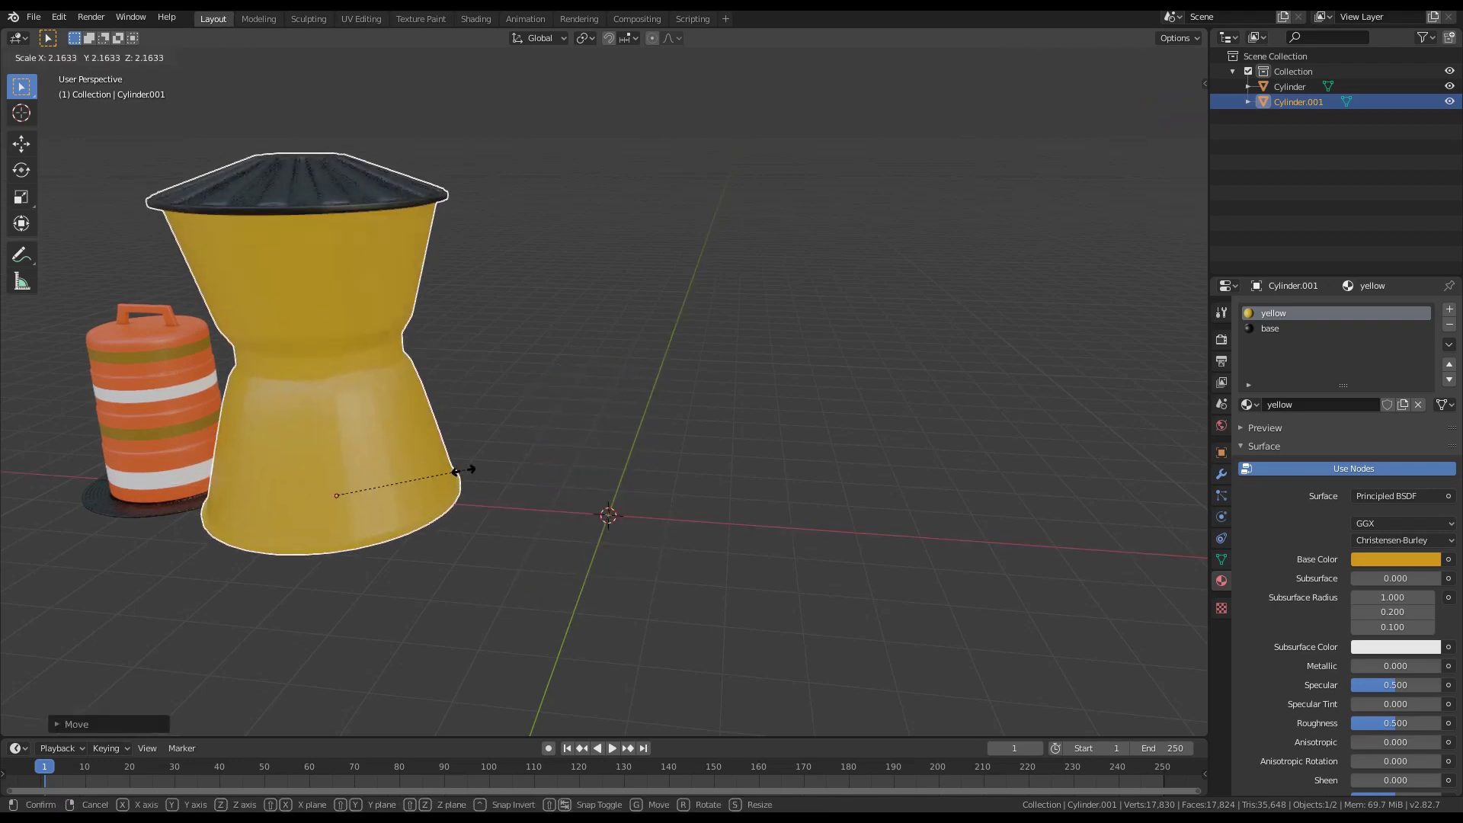
key(Return)
middle_drag(534, 426, 828, 382)
key(alt+a)
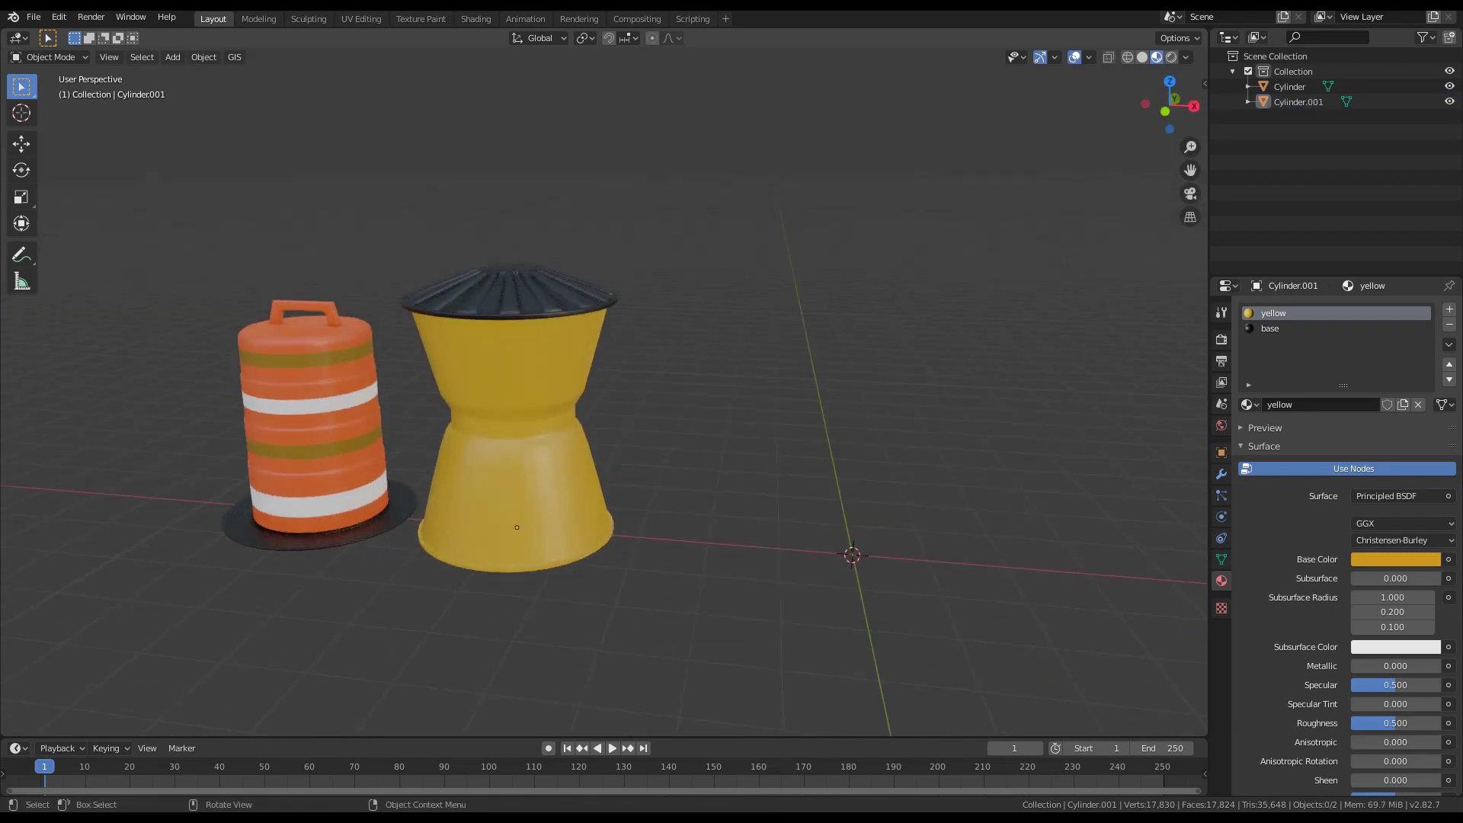
Examine the yellow object beside the striped barrel from several angles and in front view
shift+middle_drag(763, 404, 728, 403)
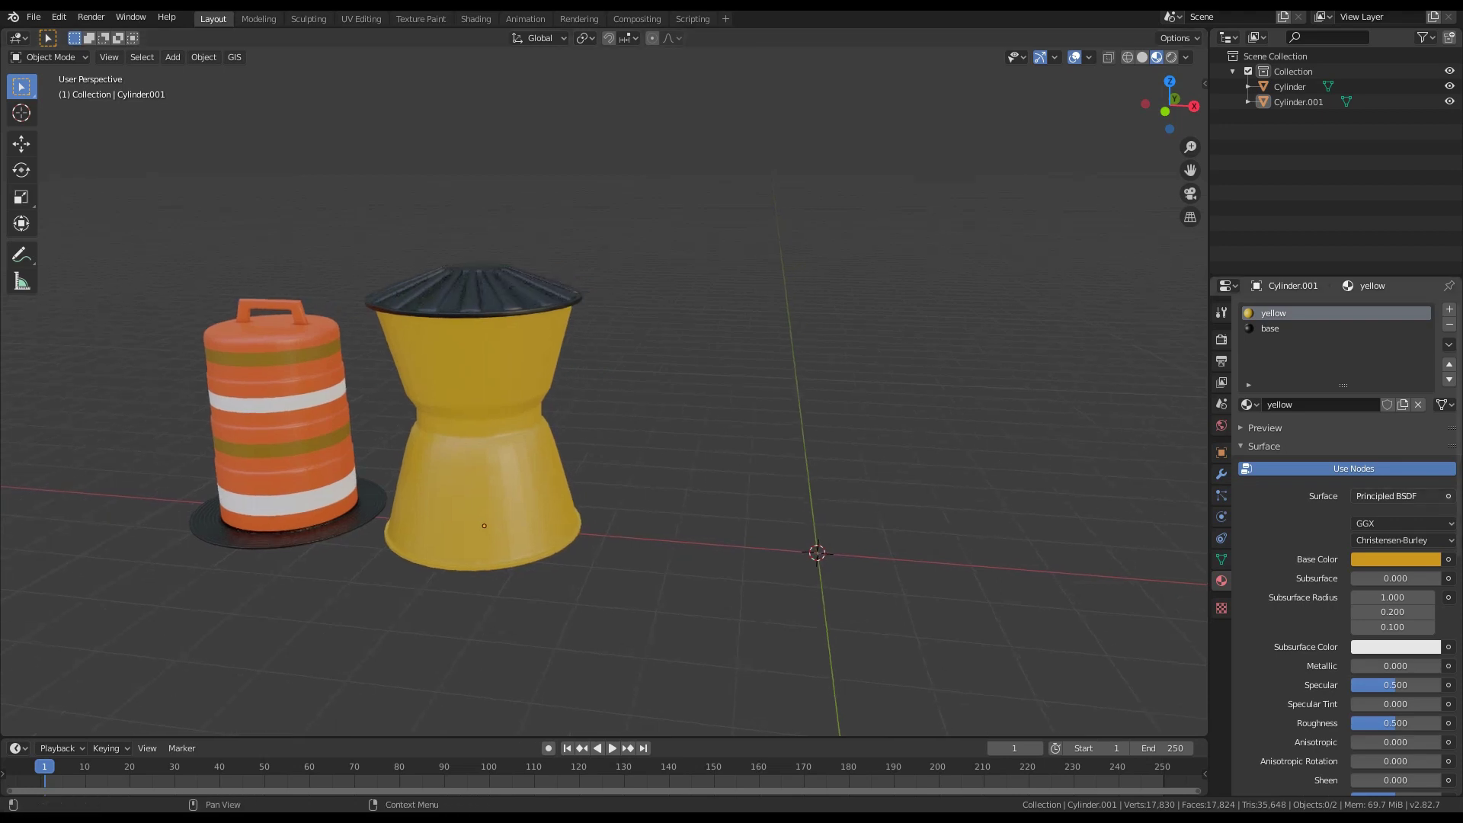
scroll(728, 403, up, 2)
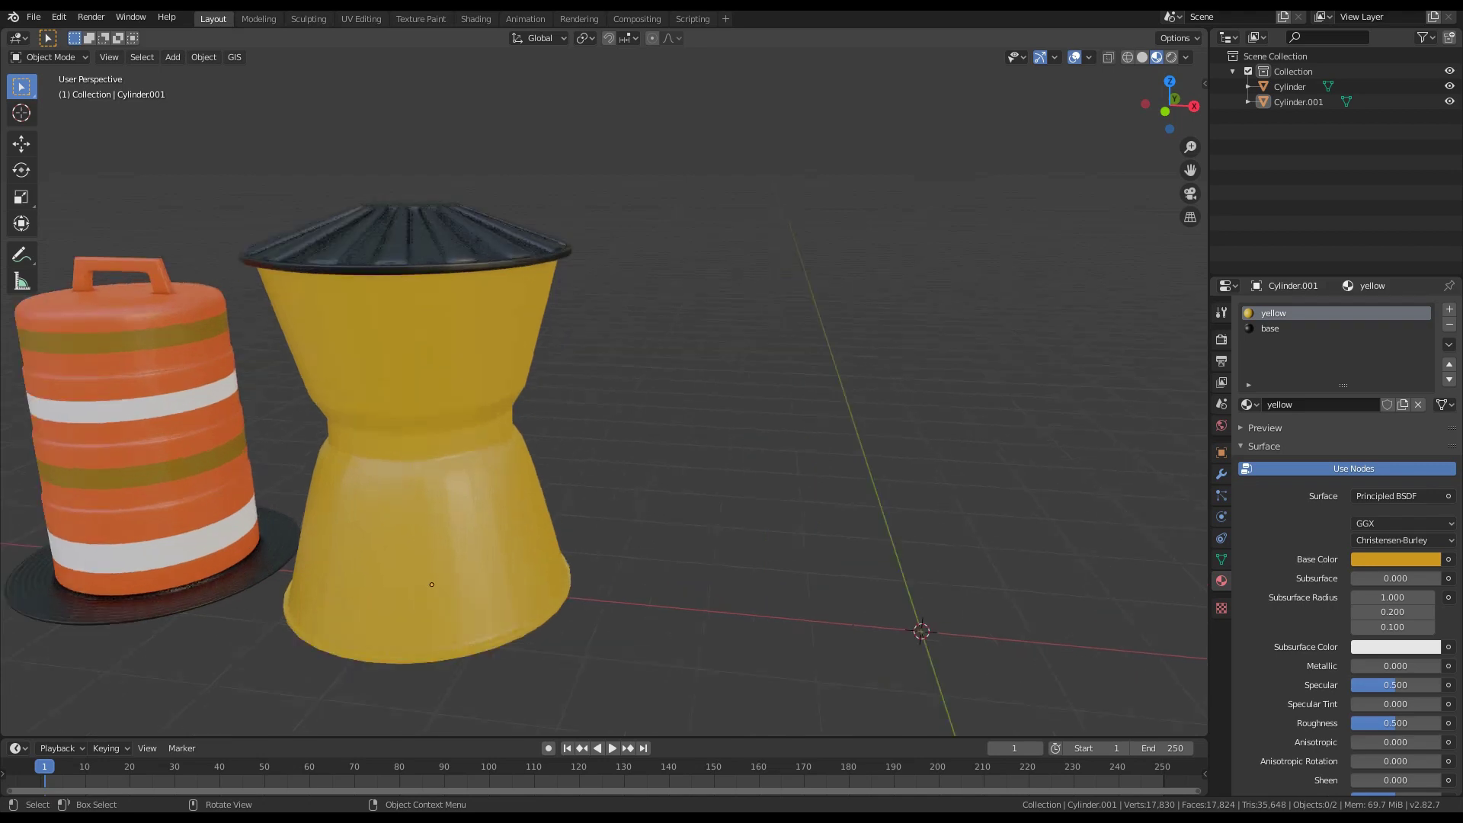
middle_drag(728, 402, 444, 302)
middle_drag(731, 623, 478, 510)
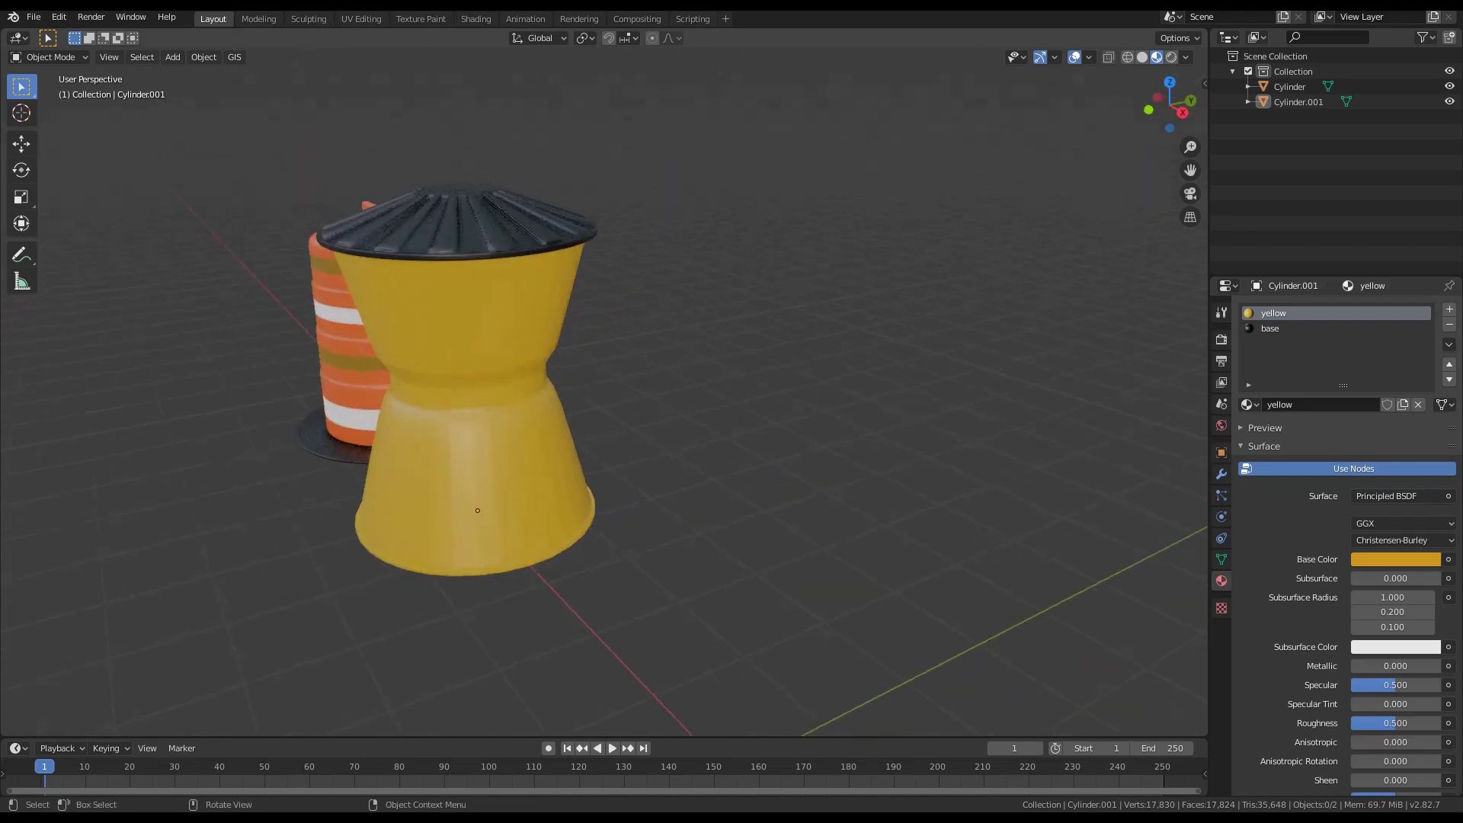
key(KP_1)
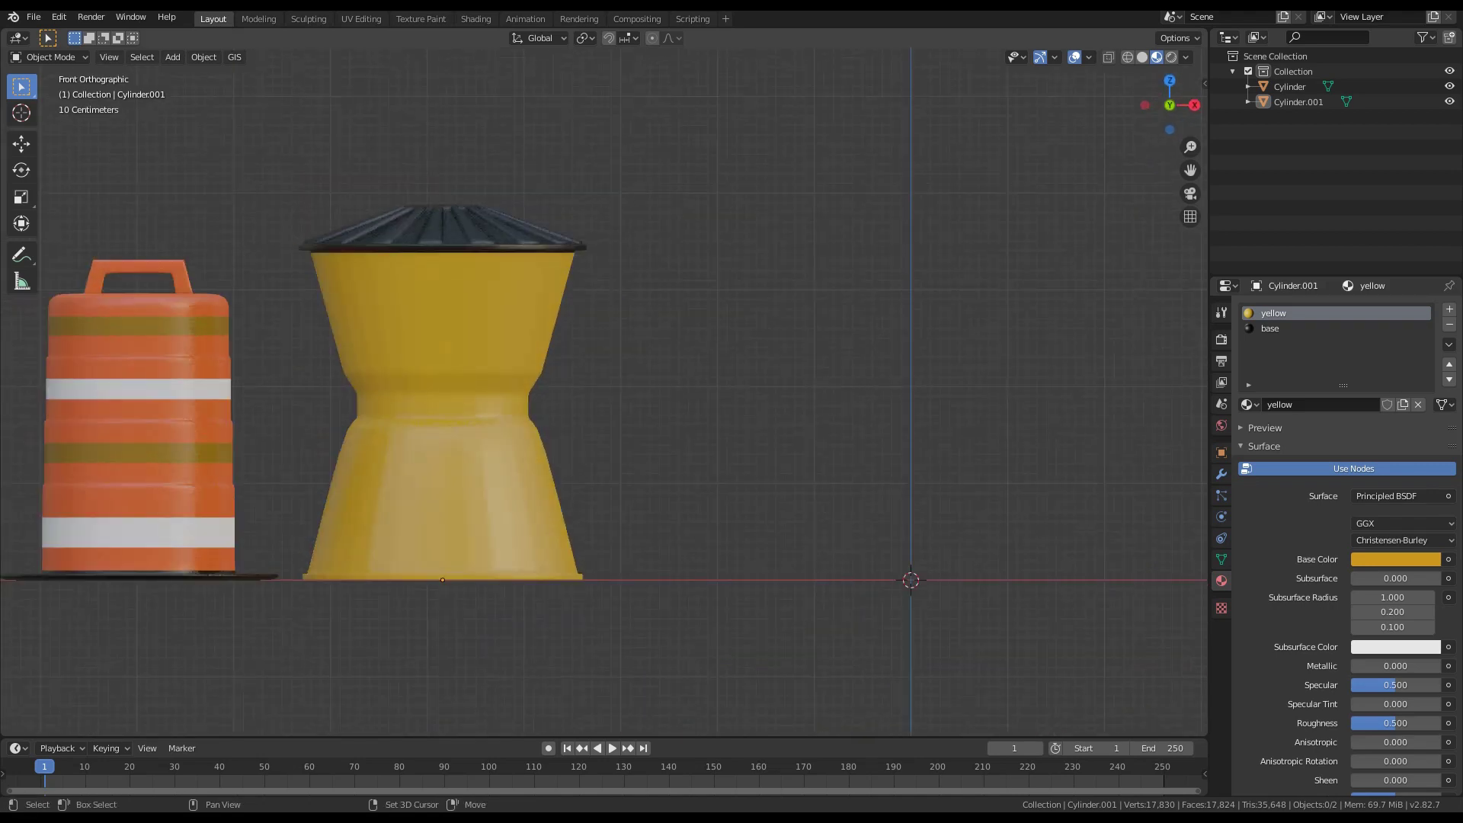
scroll(605, 392, down, 2)
shift+middle_drag(604, 392, 521, 324)
scroll(520, 323, up, 2)
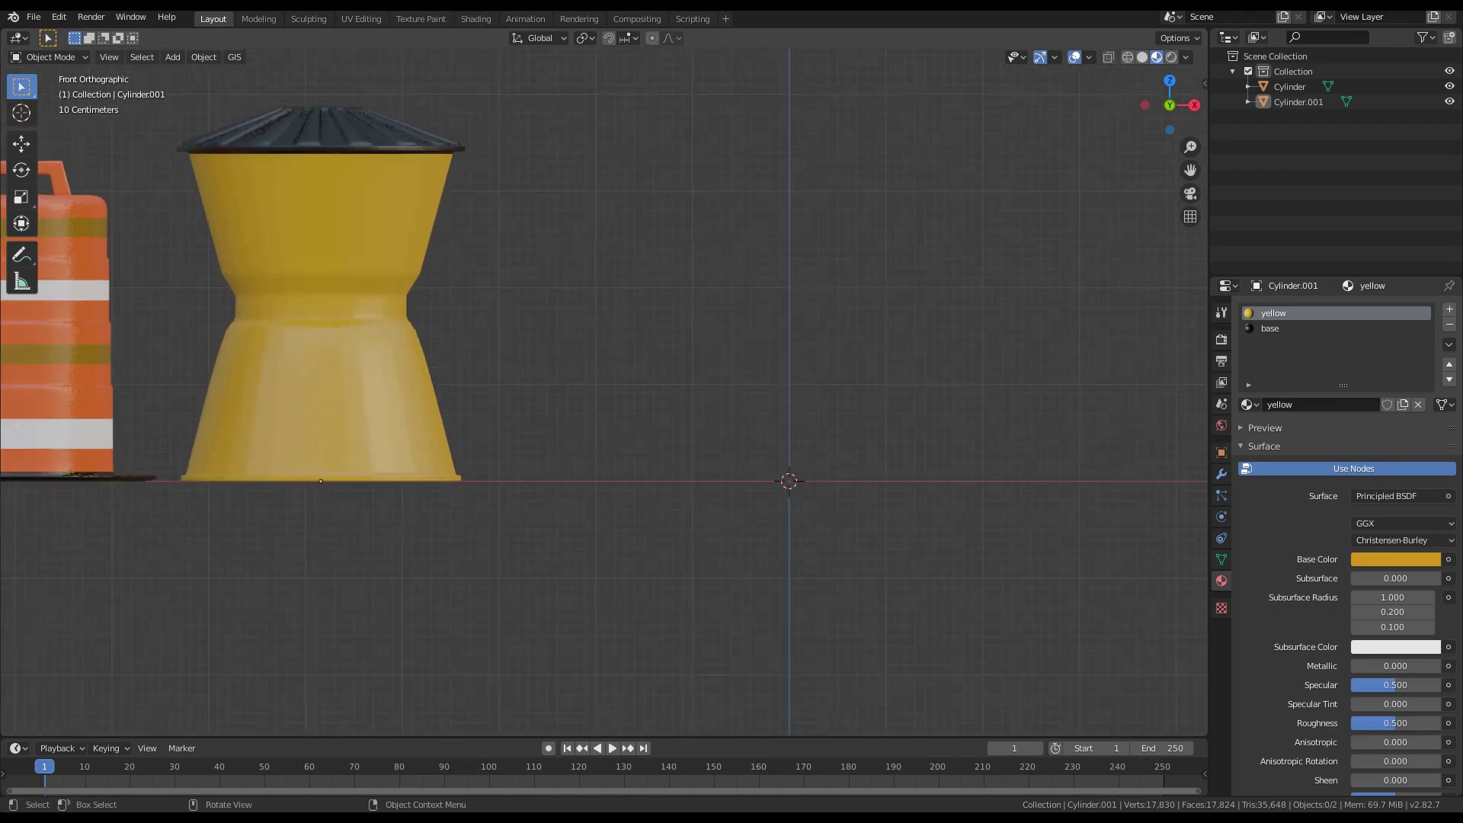
scroll(605, 391, up, 1)
shift+middle_drag(604, 391, 471, 377)
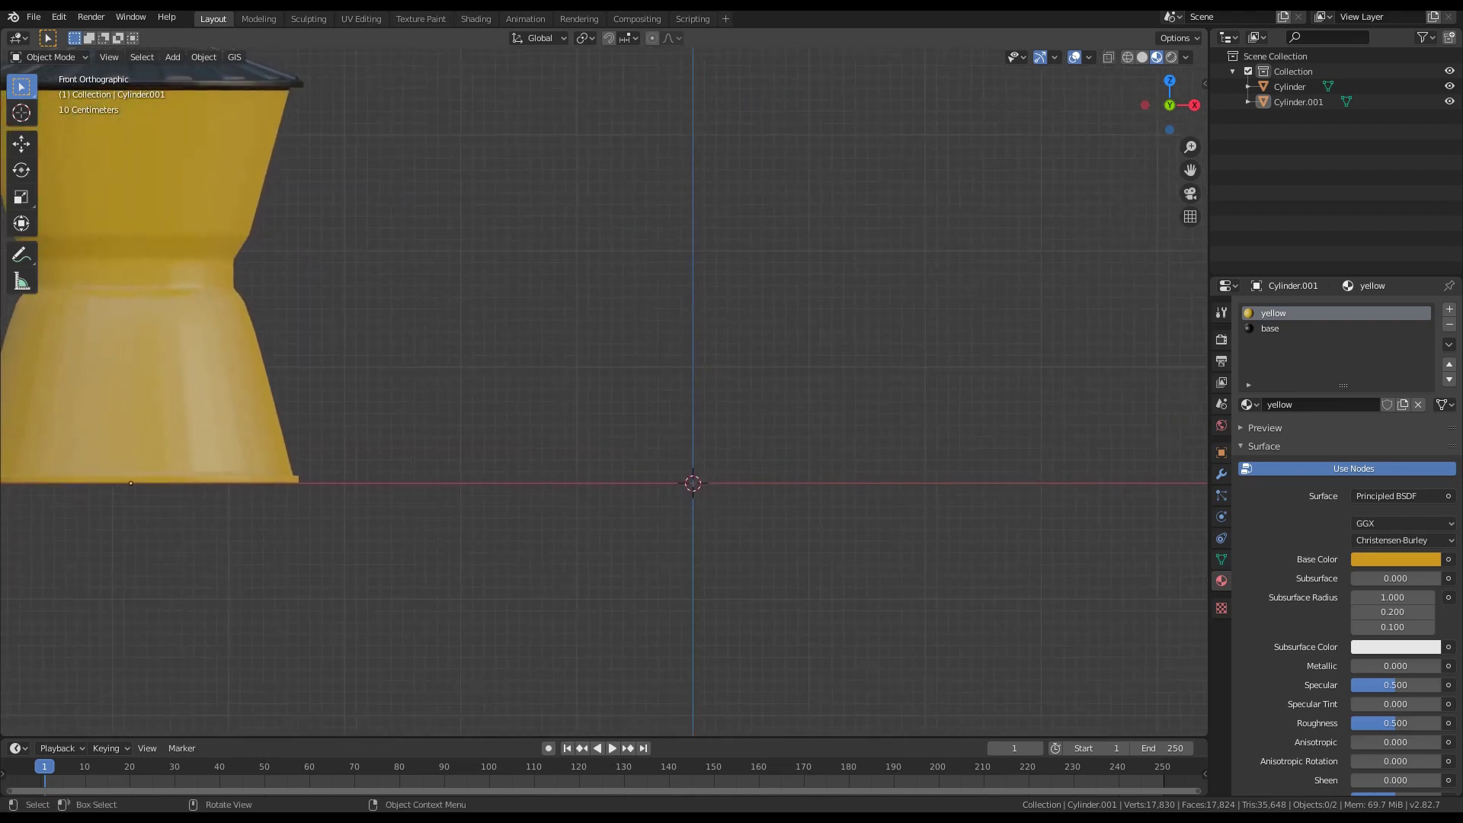
Add a mesh cylinder at the world origin and scale it down to about 0.12
key(shift+a)
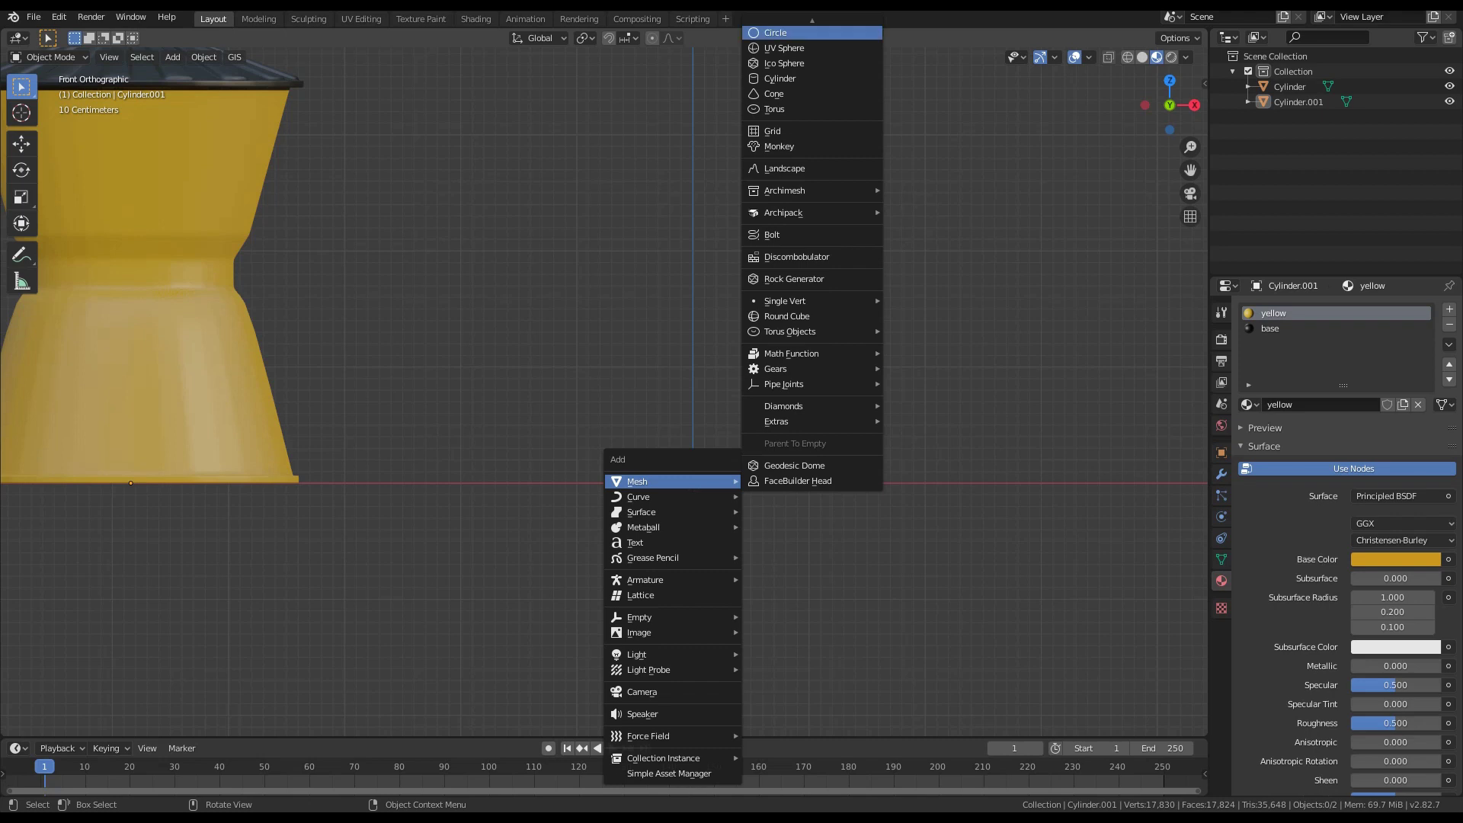
click(780, 94)
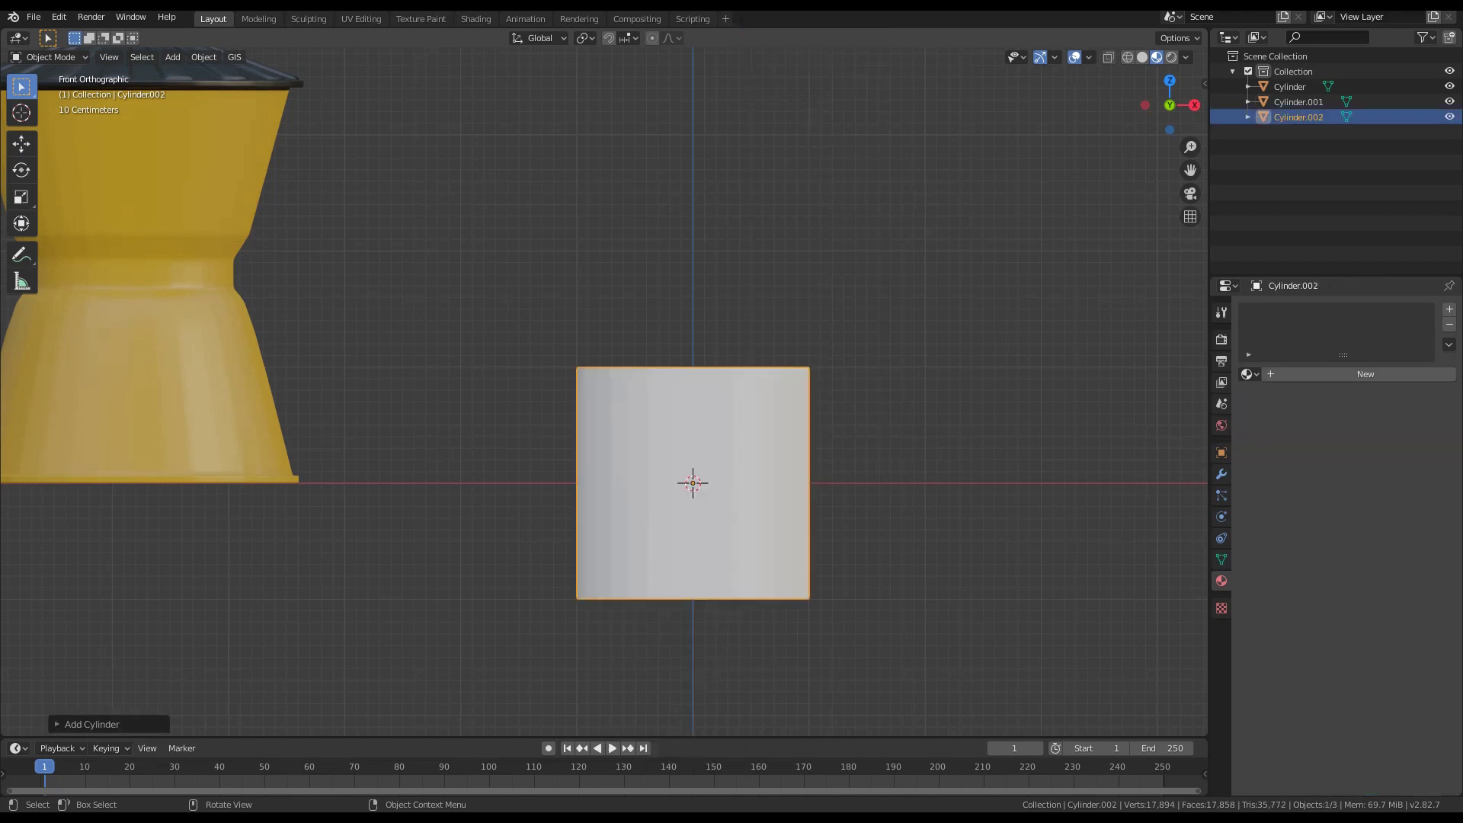
key(s)
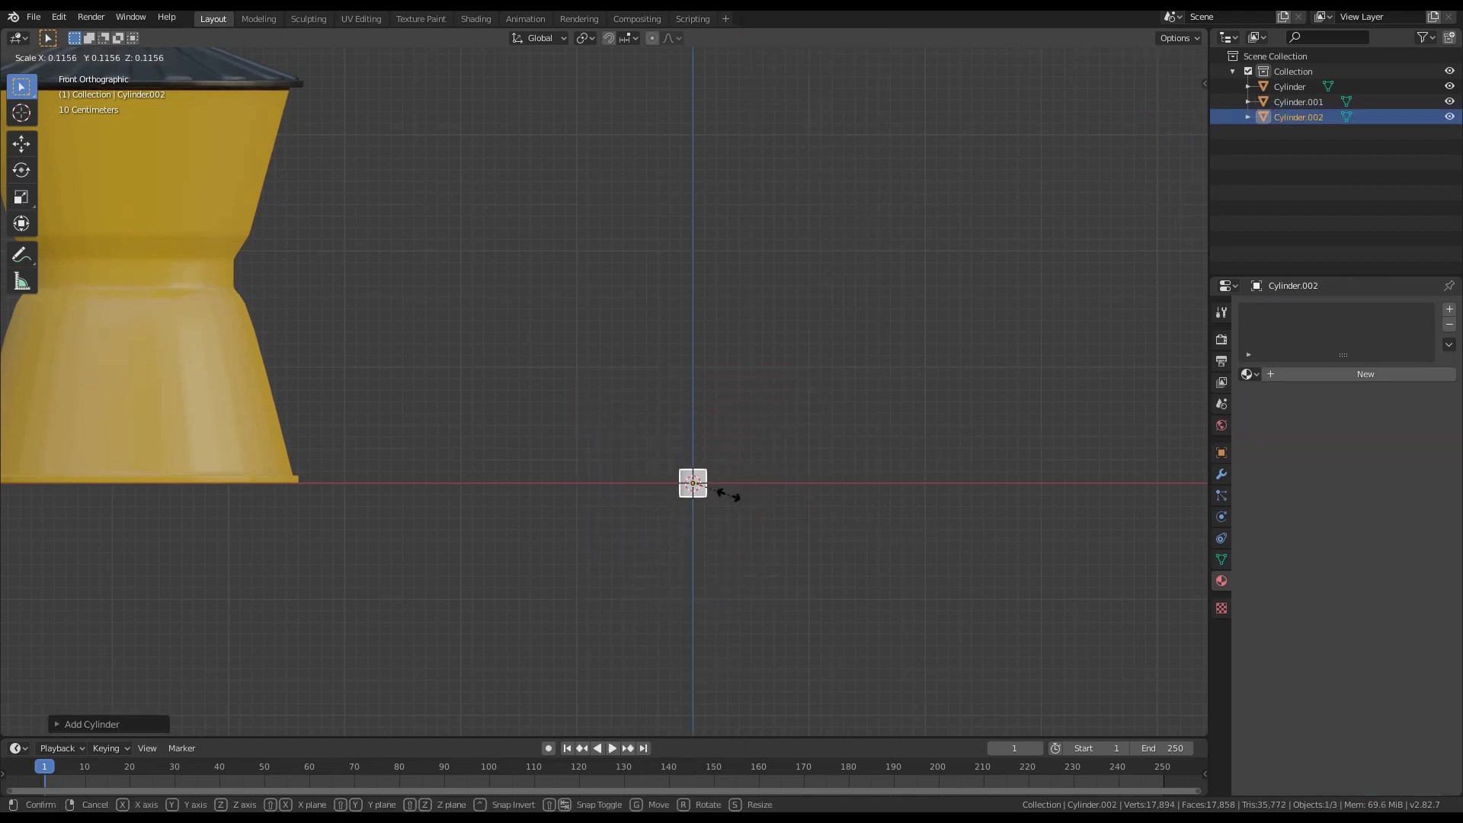
click(725, 495)
Snap the 3D cursor to the new cylinder's bottom face and set the cylinder's origin to the 3D cursor
scroll(726, 496, up, 1)
shift+middle_drag(725, 495, 663, 228)
key(Tab)
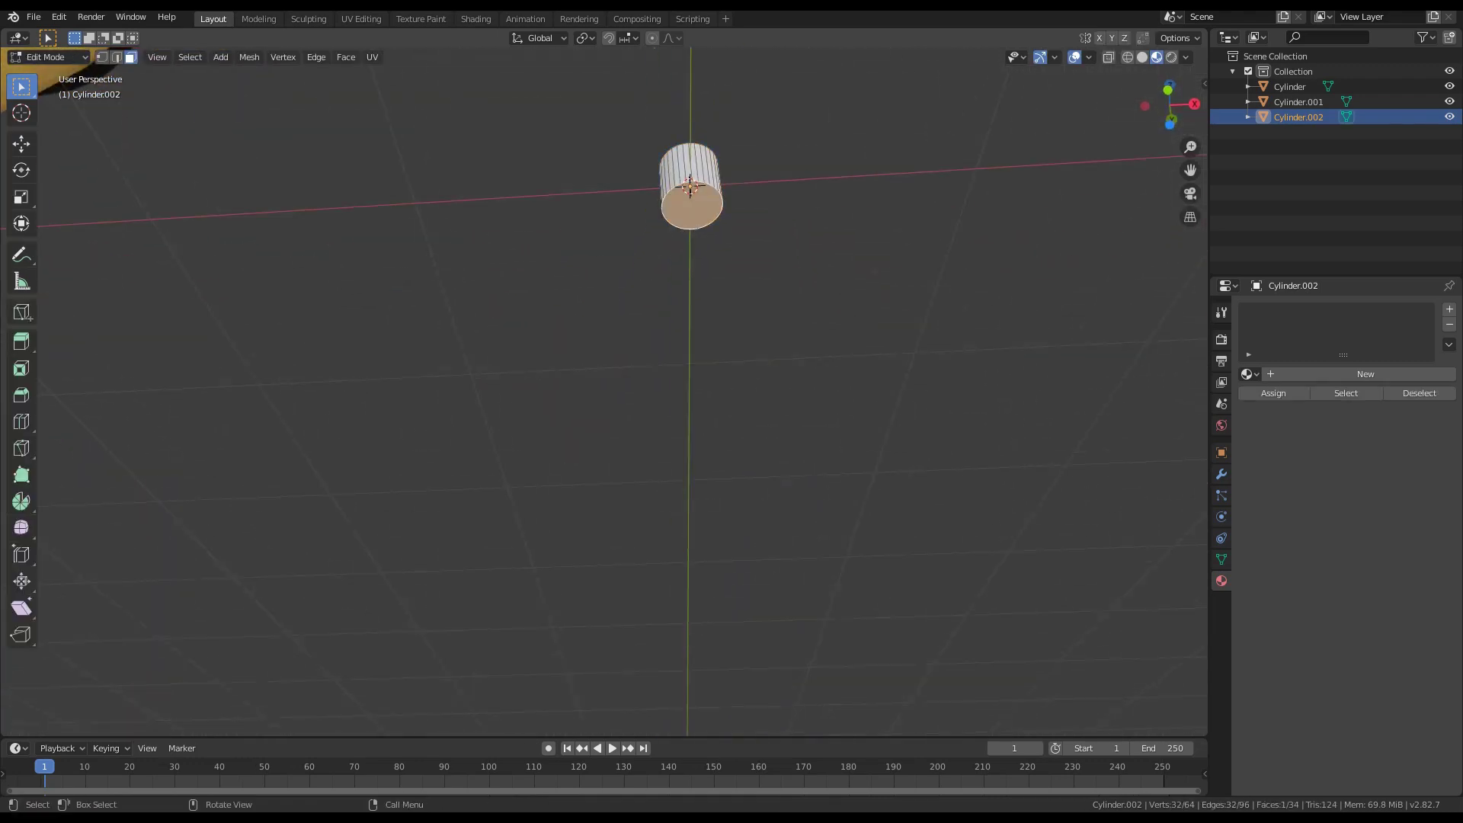
key(shift+s)
click(738, 366)
key(Tab)
right_click(685, 175)
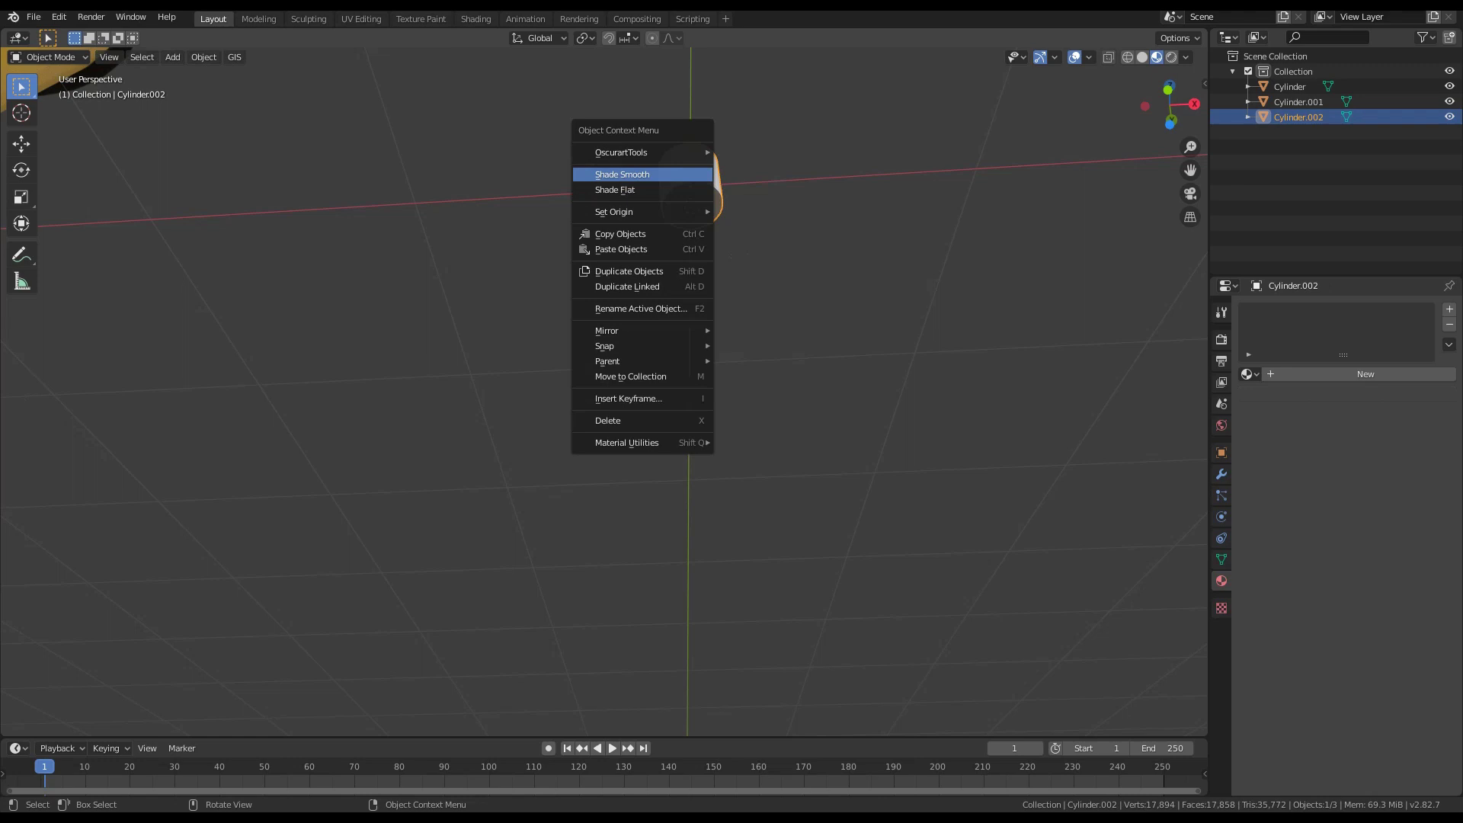
mouse_move(625, 212)
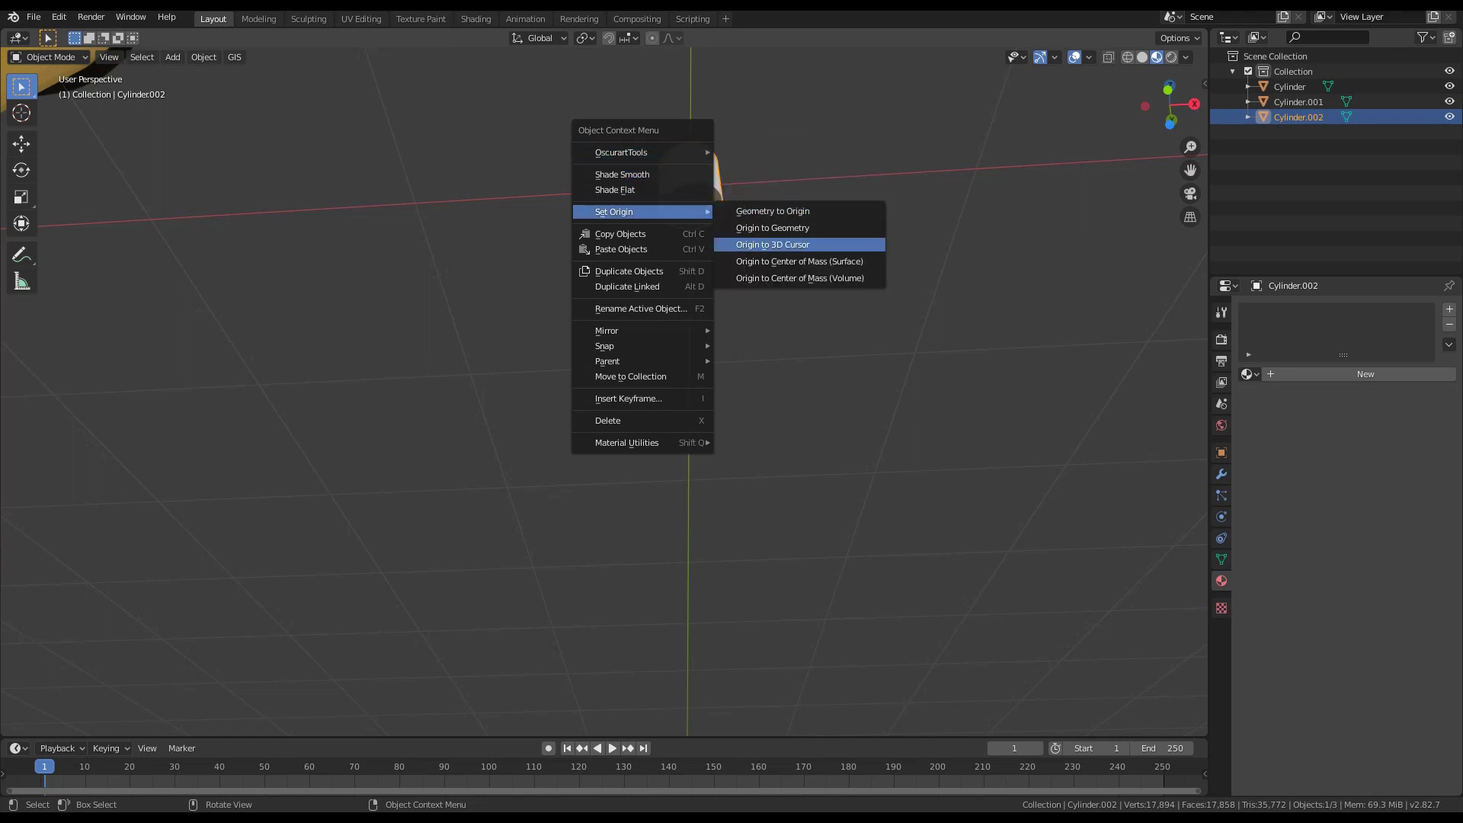
click(762, 239)
Return the 3D cursor to the world origin and snap the cylinder to it so its base rests on the ground
key(shift+s)
key(shift+s)
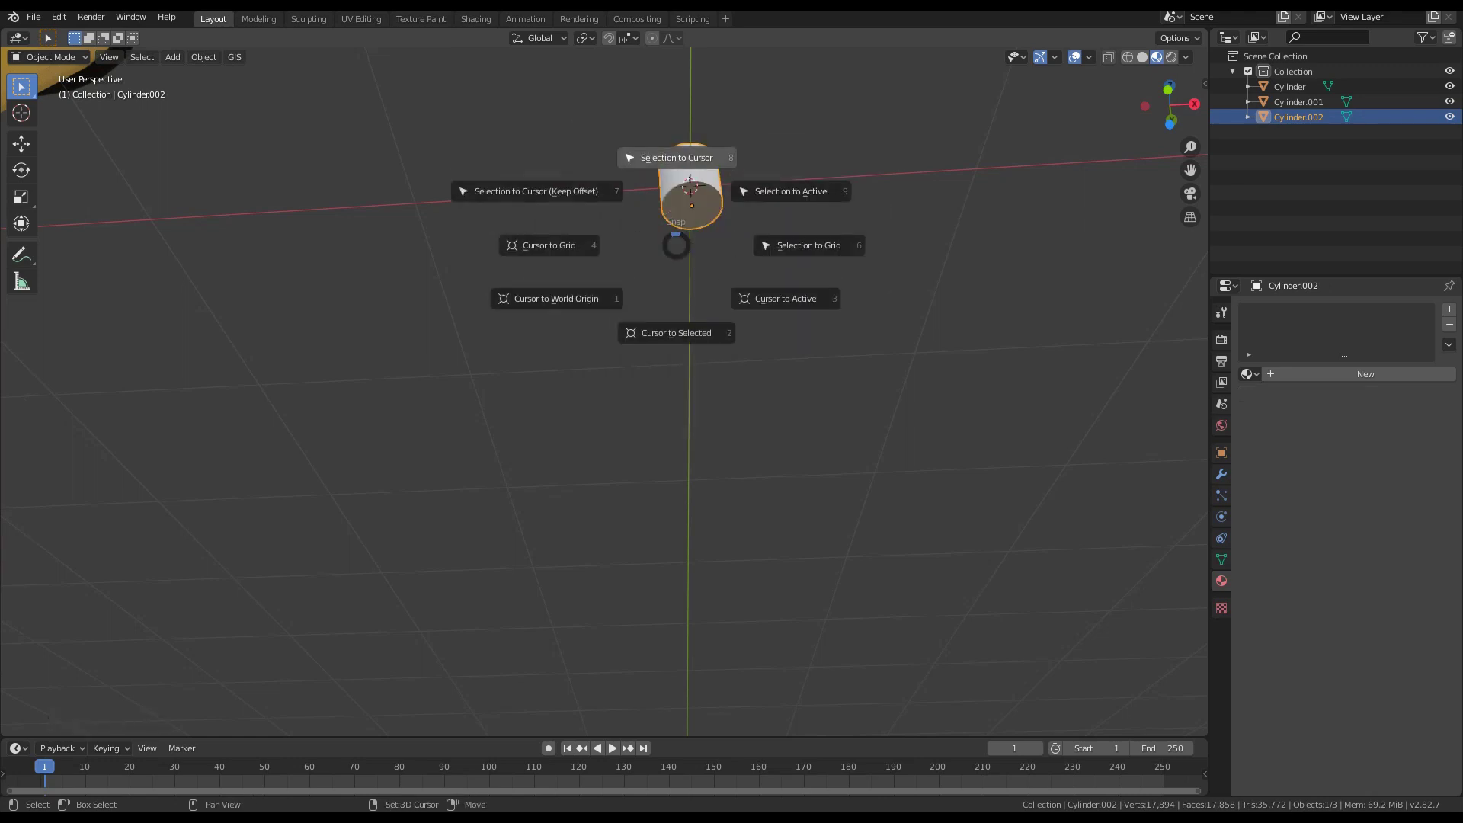
click(709, 162)
middle_drag(708, 190, 733, 286)
key(KP_1)
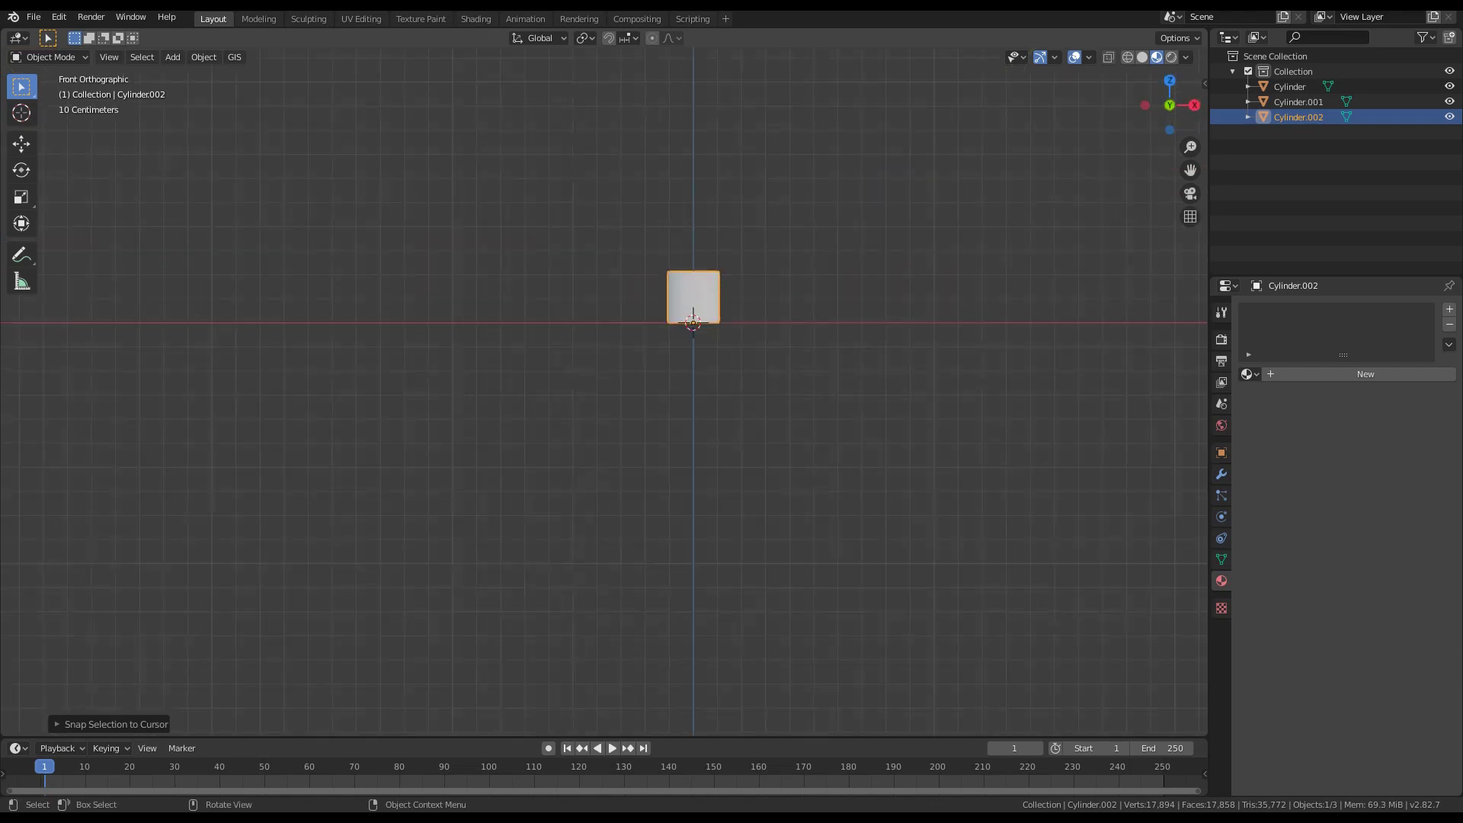
Add a horizontal loop cut close to the cylinder's base and select its bottom edge loop
scroll(604, 391, up, 5)
key(KP_Decimal)
scroll(596, 366, up, 2)
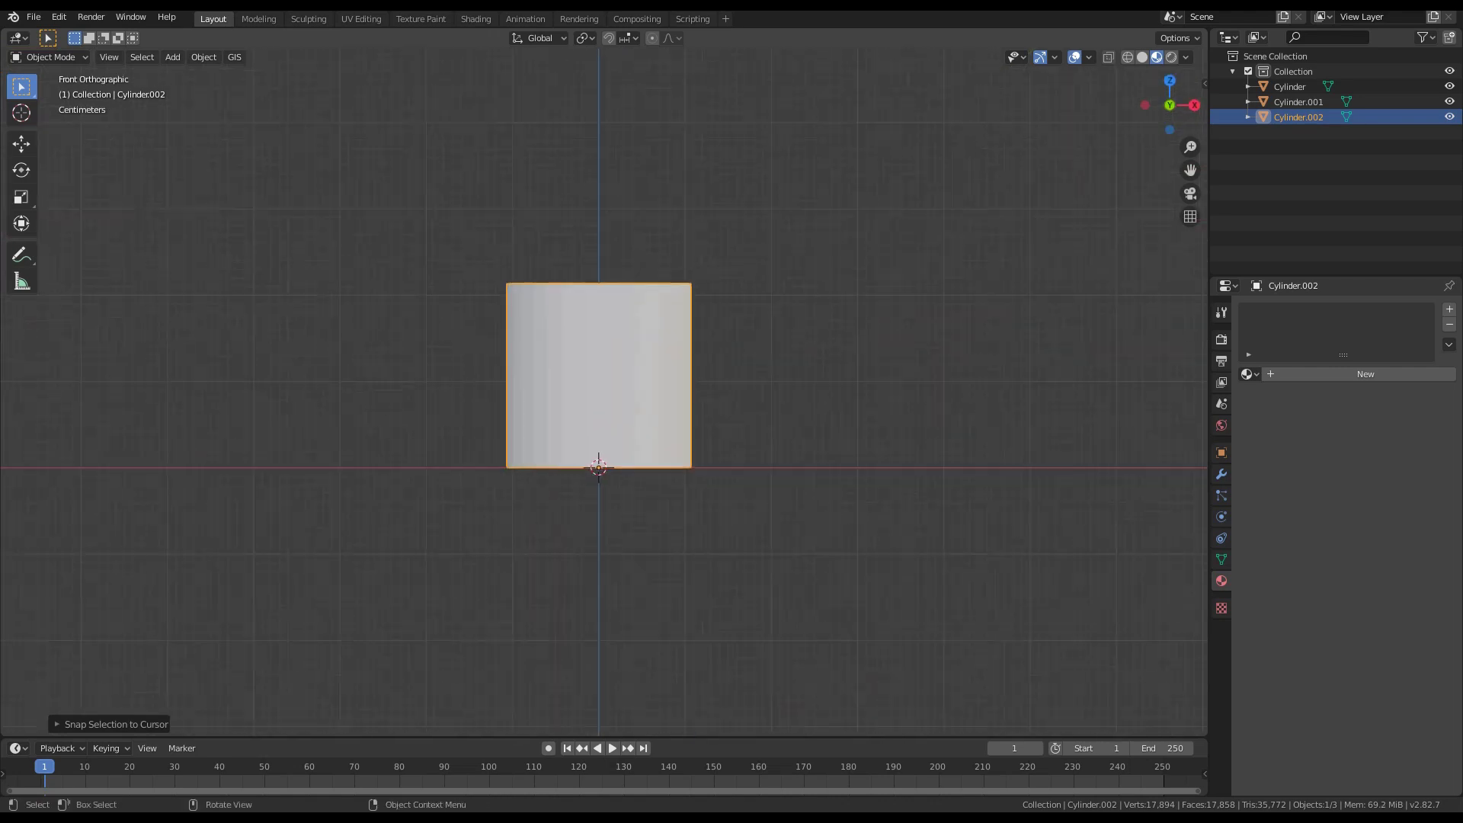
key(Tab)
scroll(597, 366, up, 2)
key(ctrl+r)
click(611, 446)
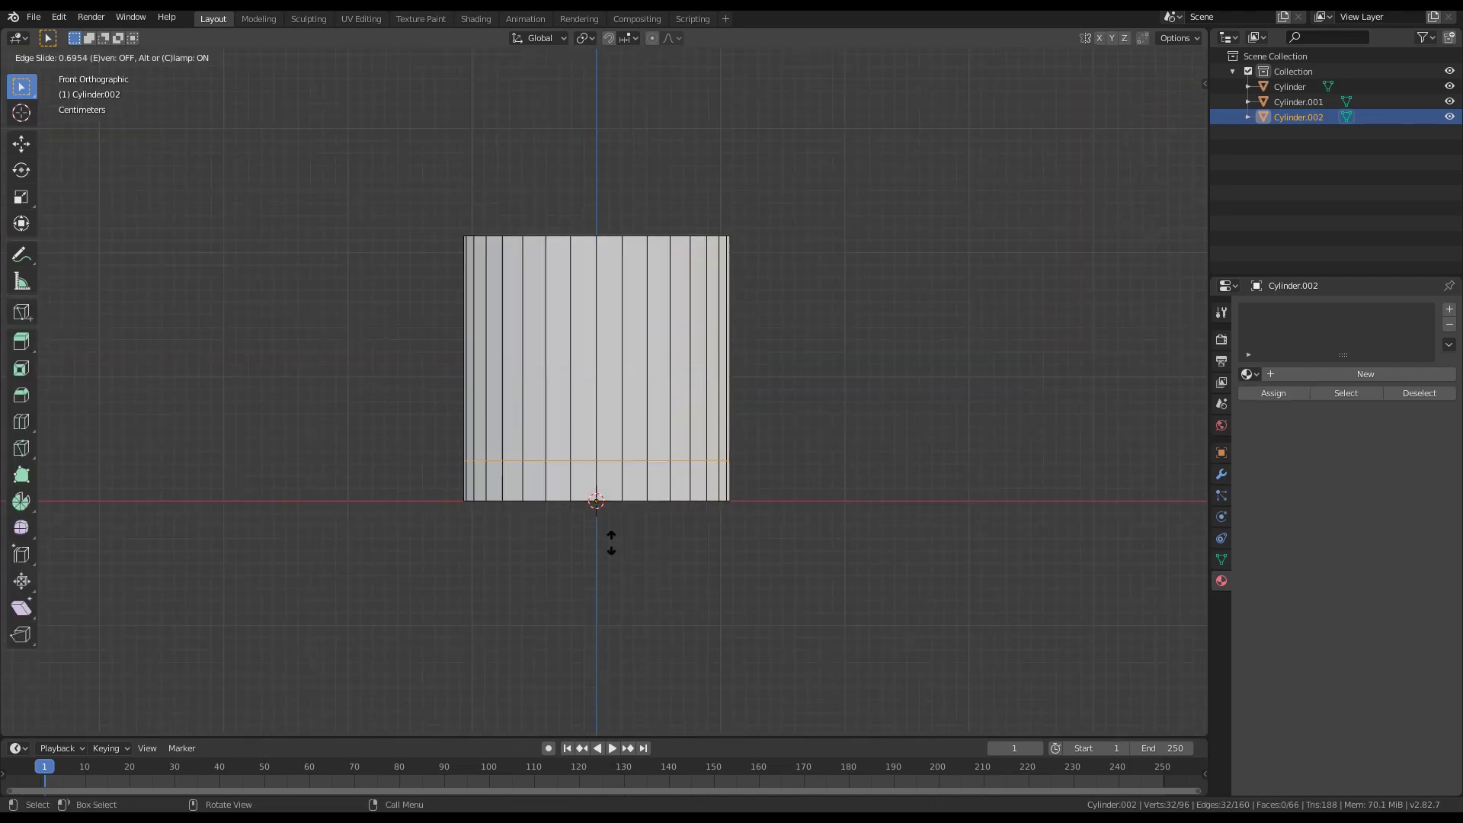
click(612, 564)
alt+click(634, 502)
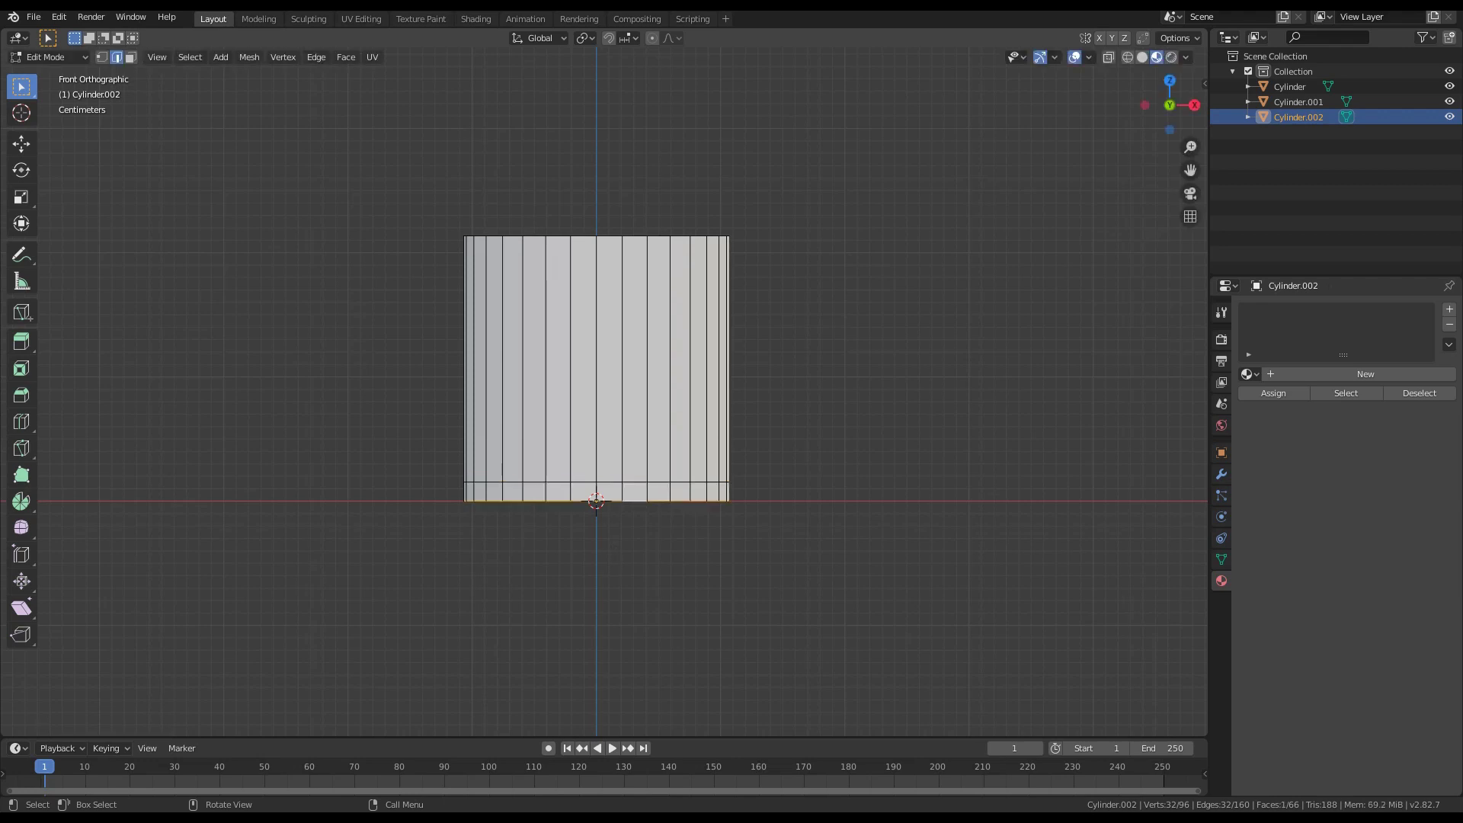
Extrude the ring of side faces at the cylinder's base in place and scale it outward to about 1.34 as a flange
key(3)
click(680, 491)
alt+click(674, 492)
key(e)
right_click(675, 491)
key(s)
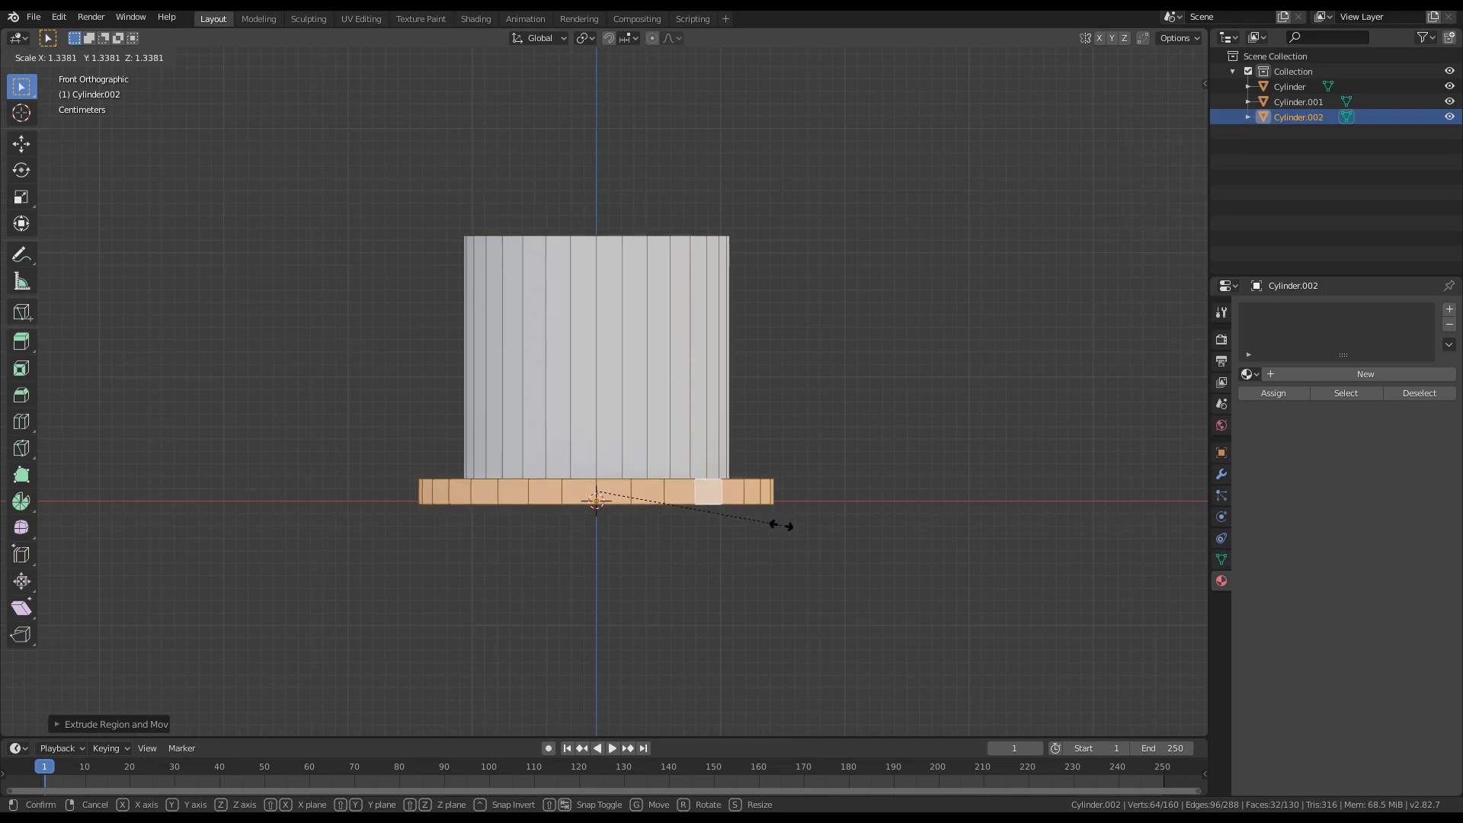
click(793, 524)
Inset the cylinder's top face slightly and extrude it upward to start the post's shaft
middle_drag(793, 524, 760, 465)
scroll(759, 465, down, 9)
click(591, 429)
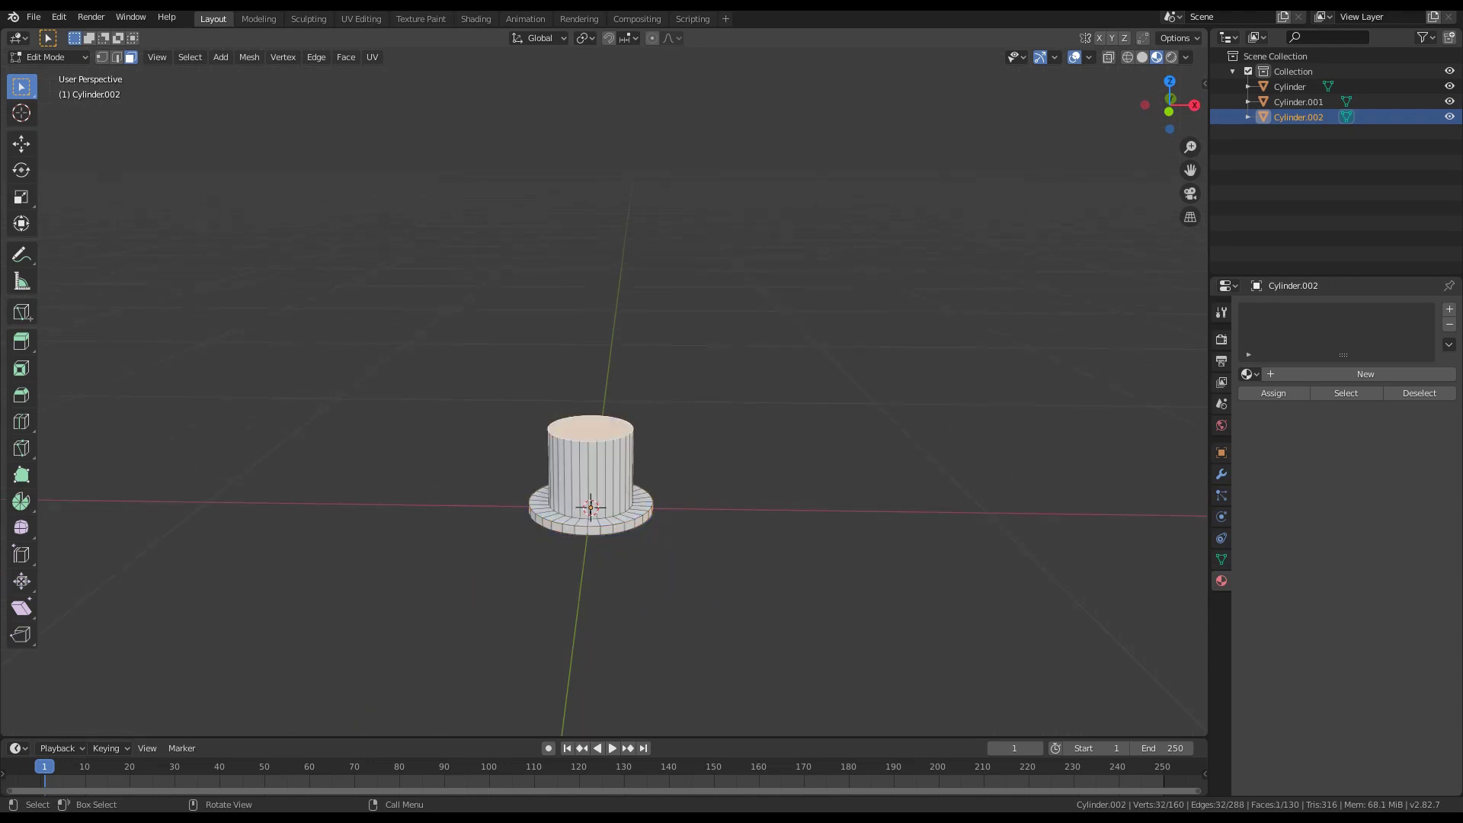
scroll(590, 429, up, 5)
shift+middle_drag(591, 429, 529, 362)
scroll(529, 362, up, 2)
key(i)
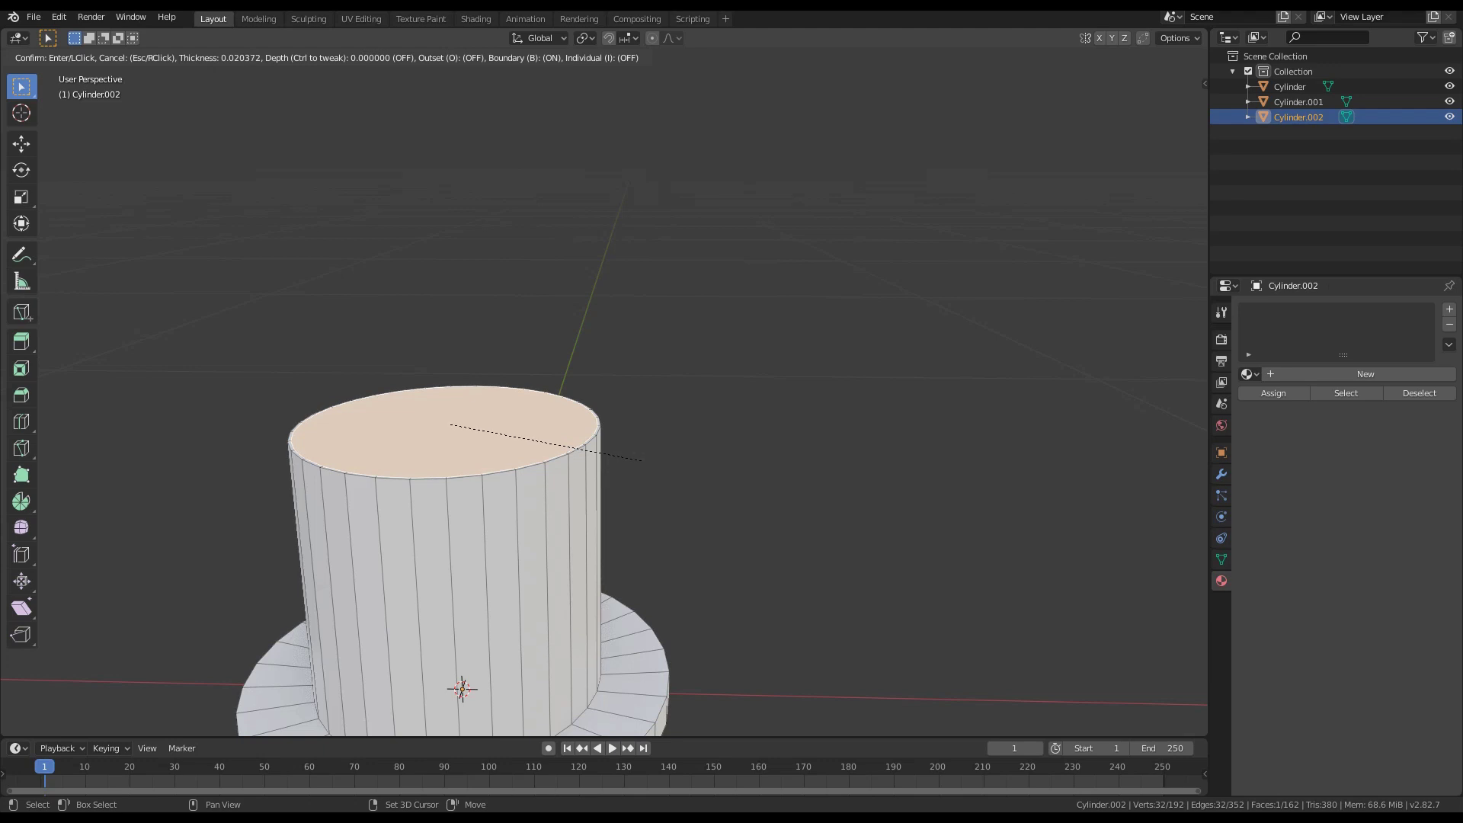
click(641, 461)
key(e)
click(625, 84)
scroll(624, 84, down, 8)
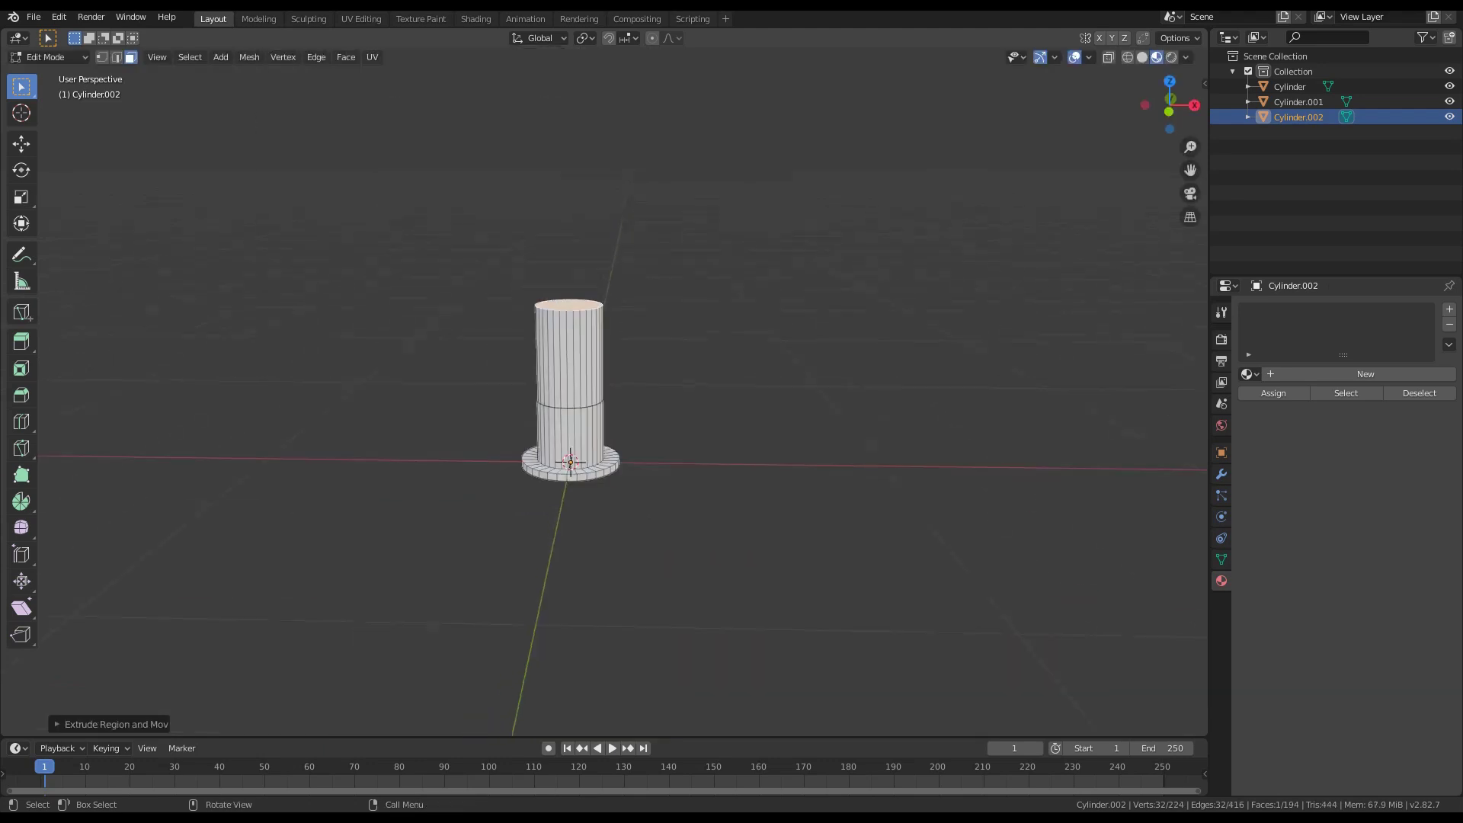
Move the shaft's top face up along Z by about 1.28 m to lengthen the post
shift+middle_drag(570, 389, 583, 565)
key(KP_1)
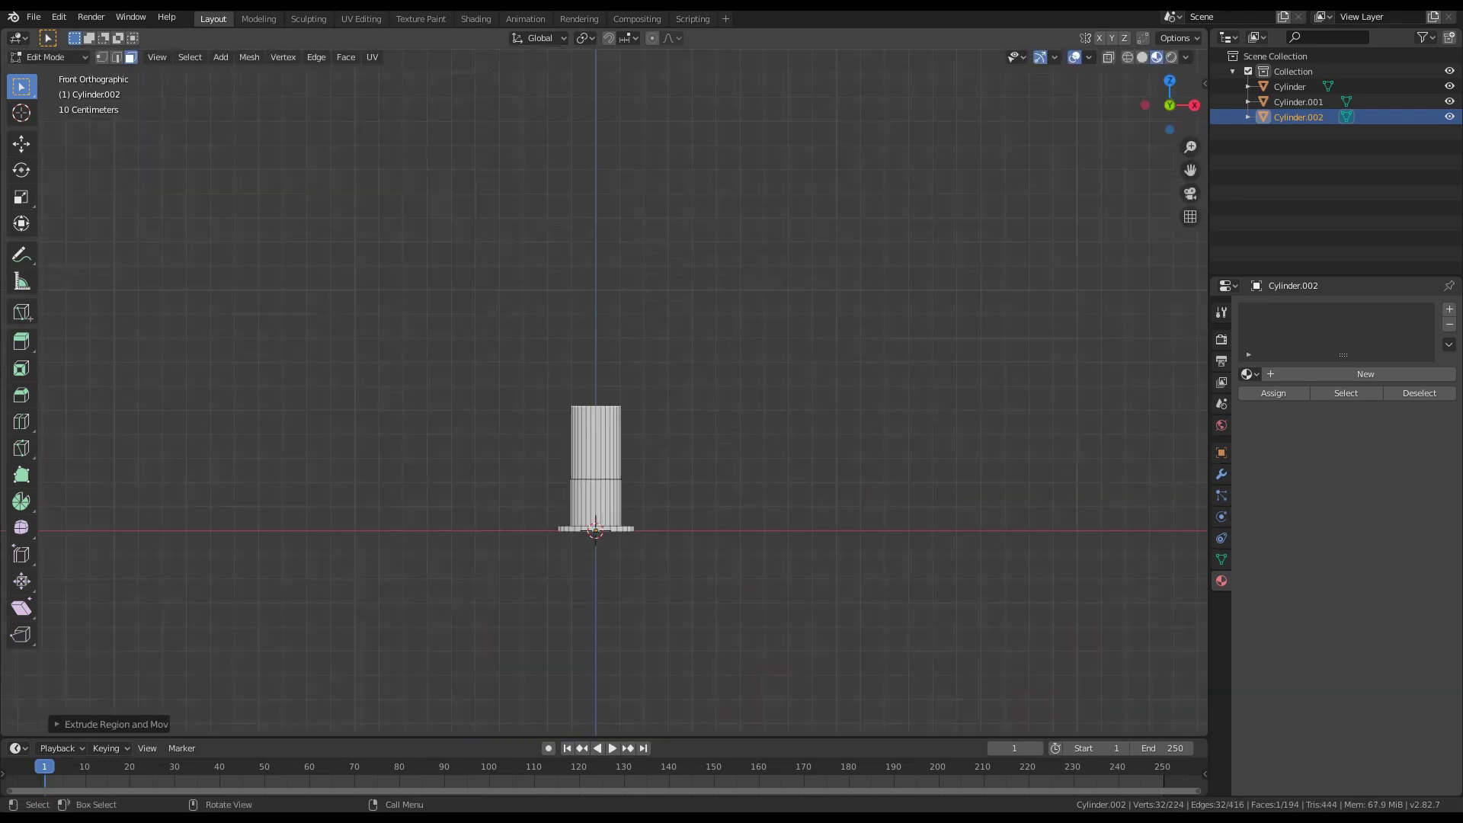
scroll(601, 418, down, 6)
key(g)
key(z)
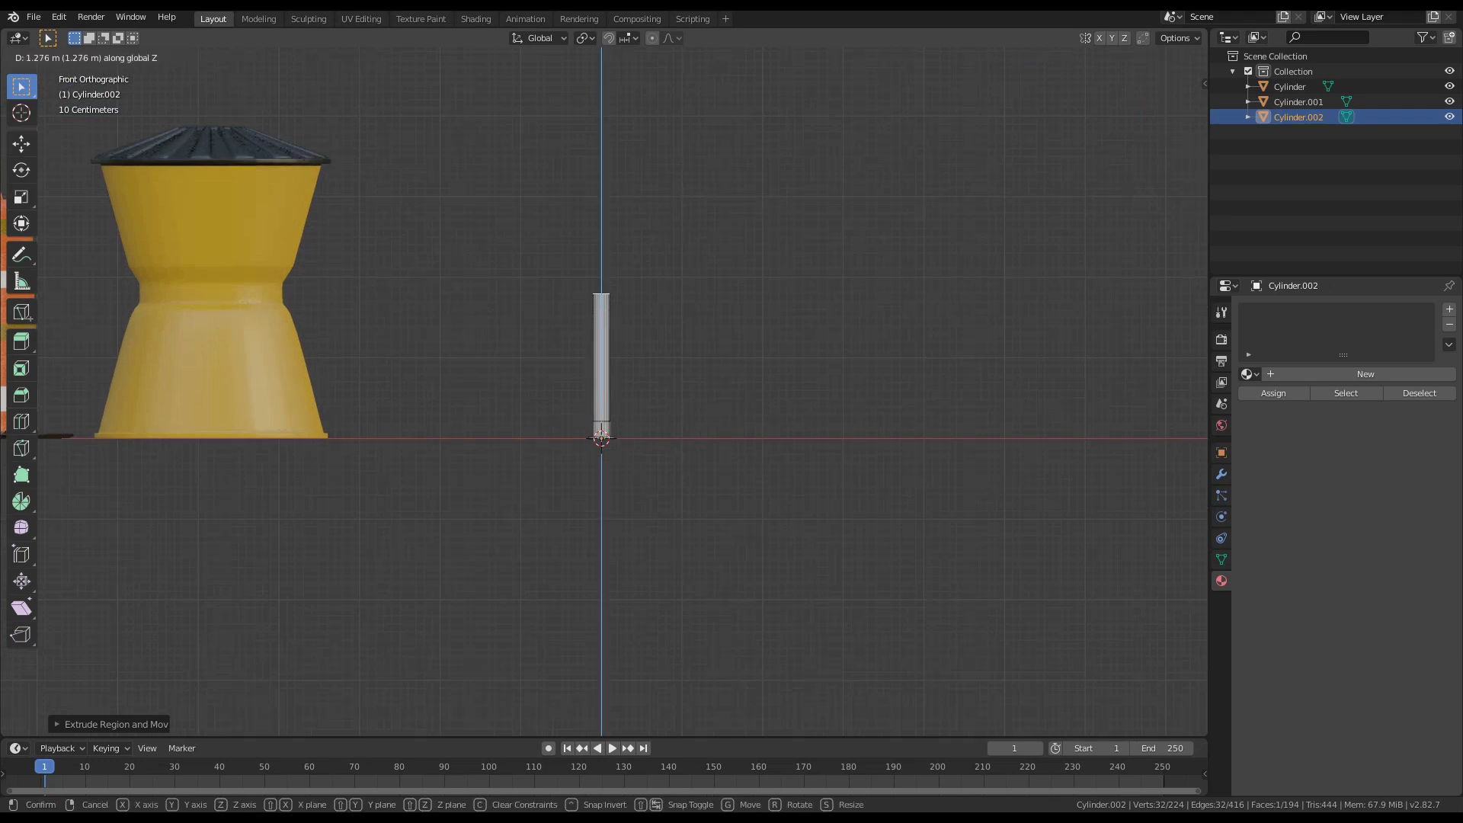
key(Return)
Bevel the rim of the post's top face with three segments
middle_drag(601, 343, 599, 400)
scroll(600, 400, up, 6)
shift+middle_drag(600, 305, 590, 546)
scroll(618, 518, up, 3)
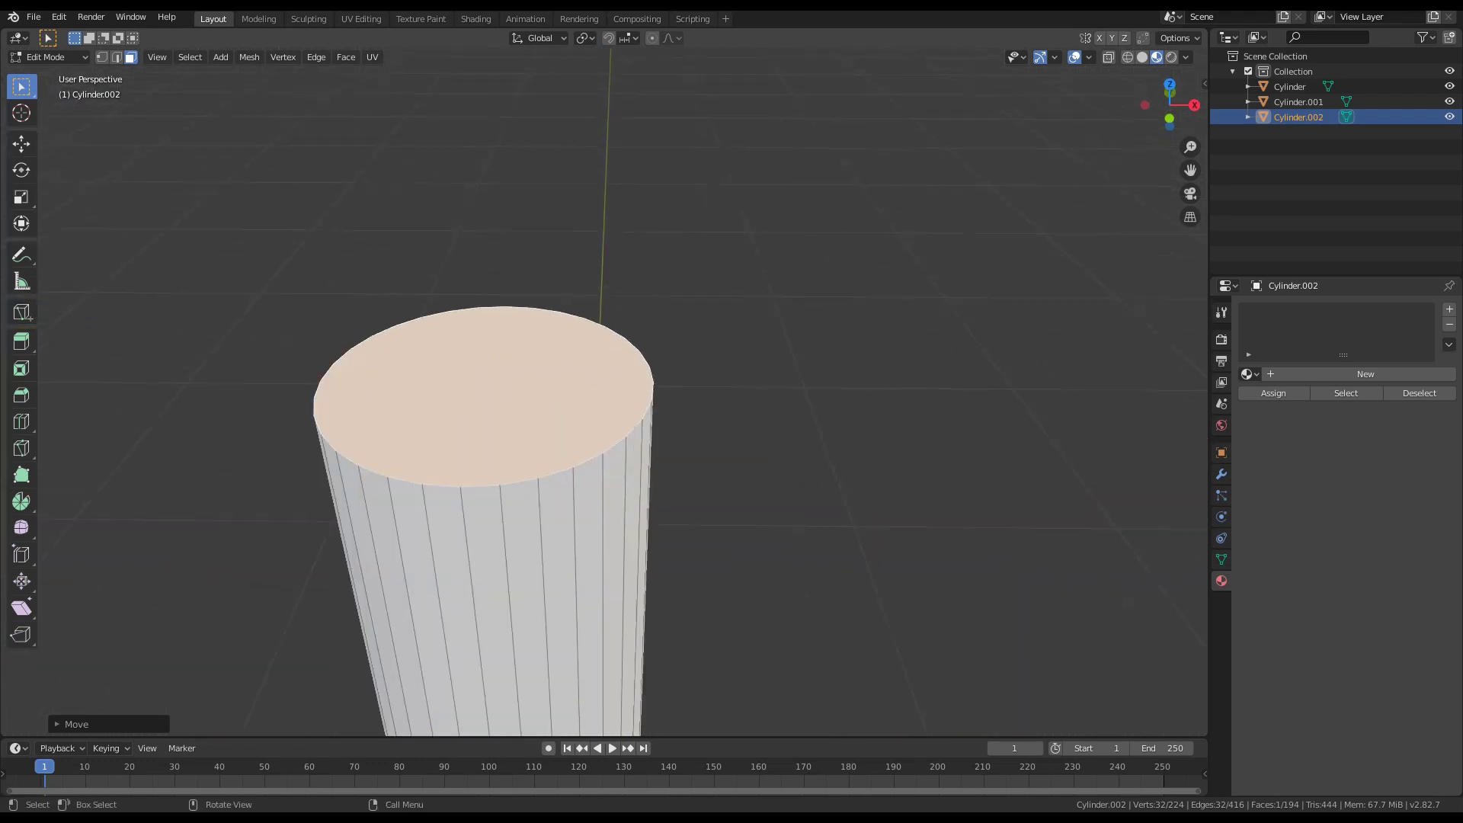
key(ctrl)
key(ctrl+b)
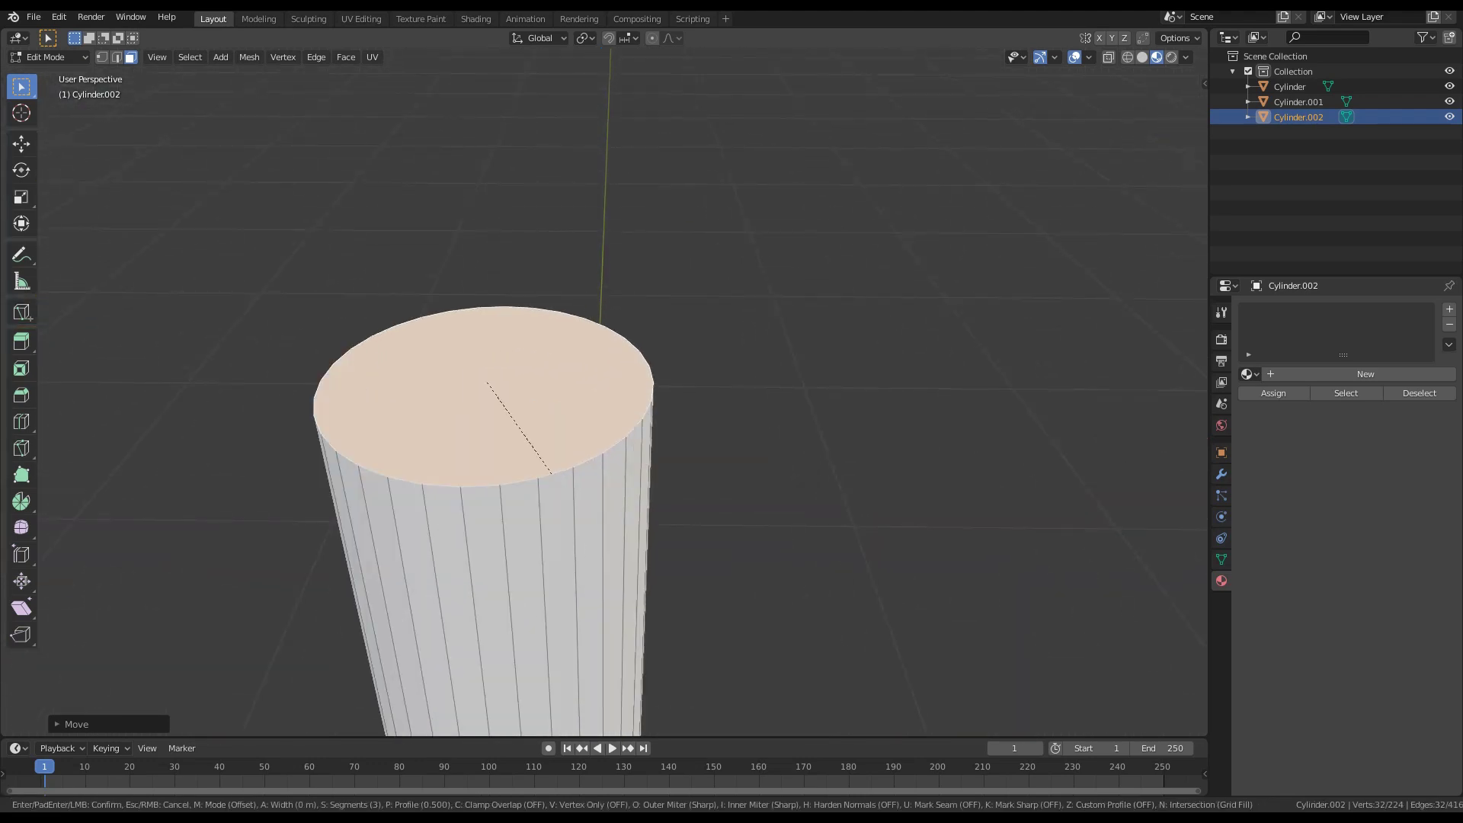
scroll(495, 404, up, 1)
key(Return)
Add a centred horizontal loop cut around the post's shaft
scroll(606, 392, down, 4)
shift+middle_drag(579, 640, 541, 656)
scroll(610, 305, up, 1)
key(ctrl+r)
scroll(488, 511, up, 1)
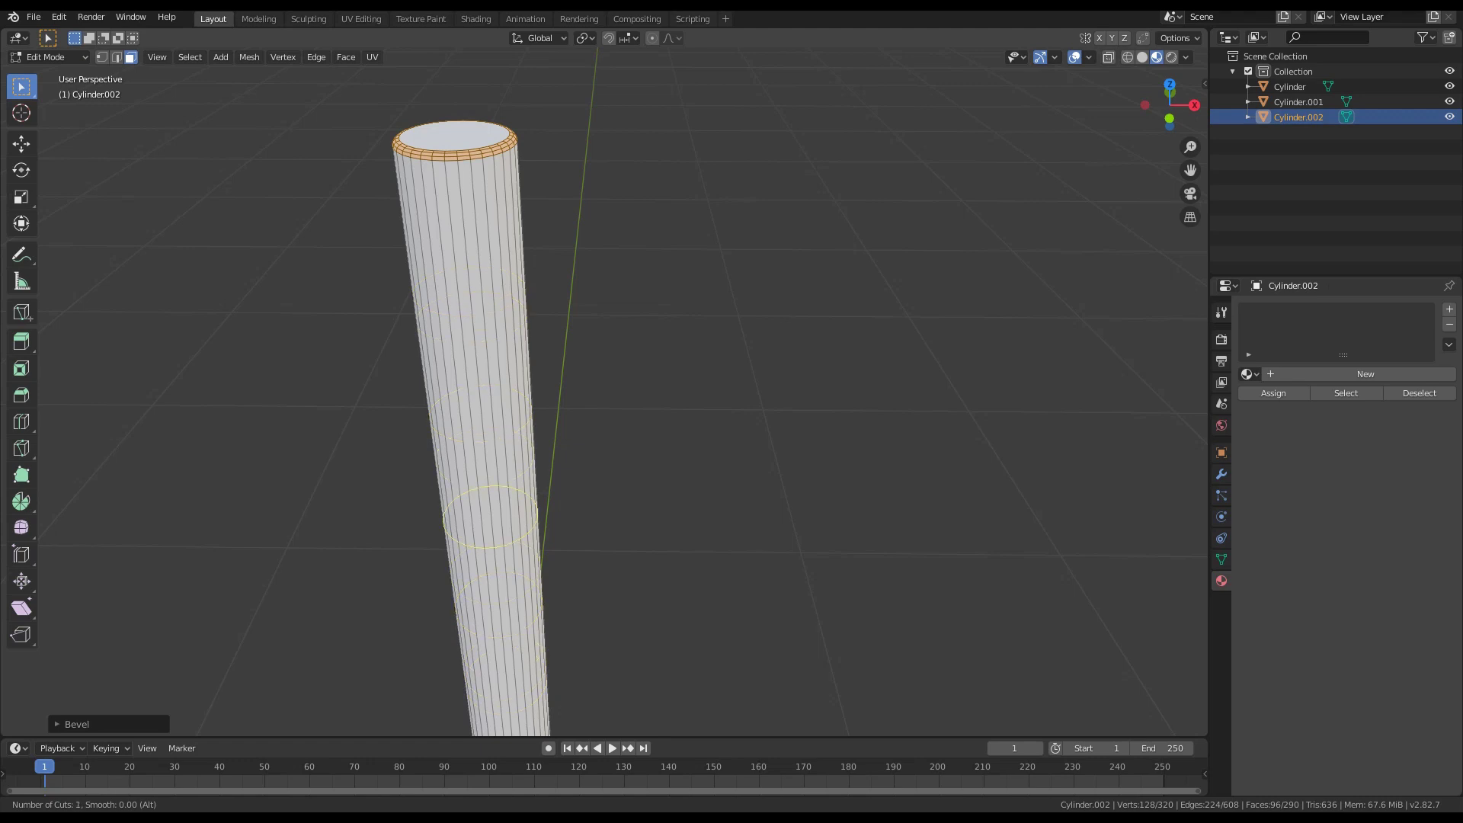
click(515, 378)
right_click(516, 378)
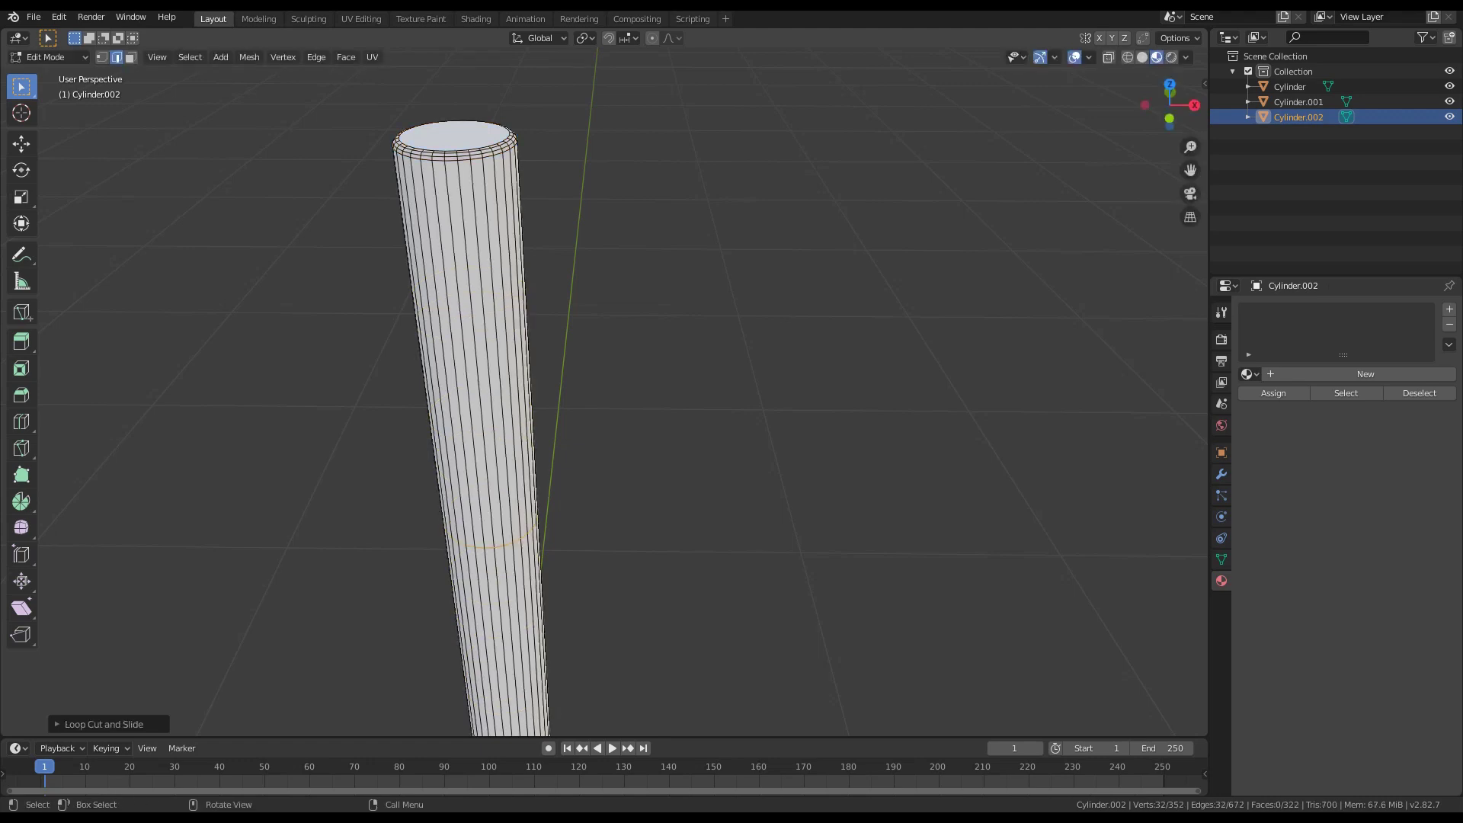
Add six evenly spaced loop cuts to the upper half of the shaft
scroll(602, 397, down, 4)
key(KP_1)
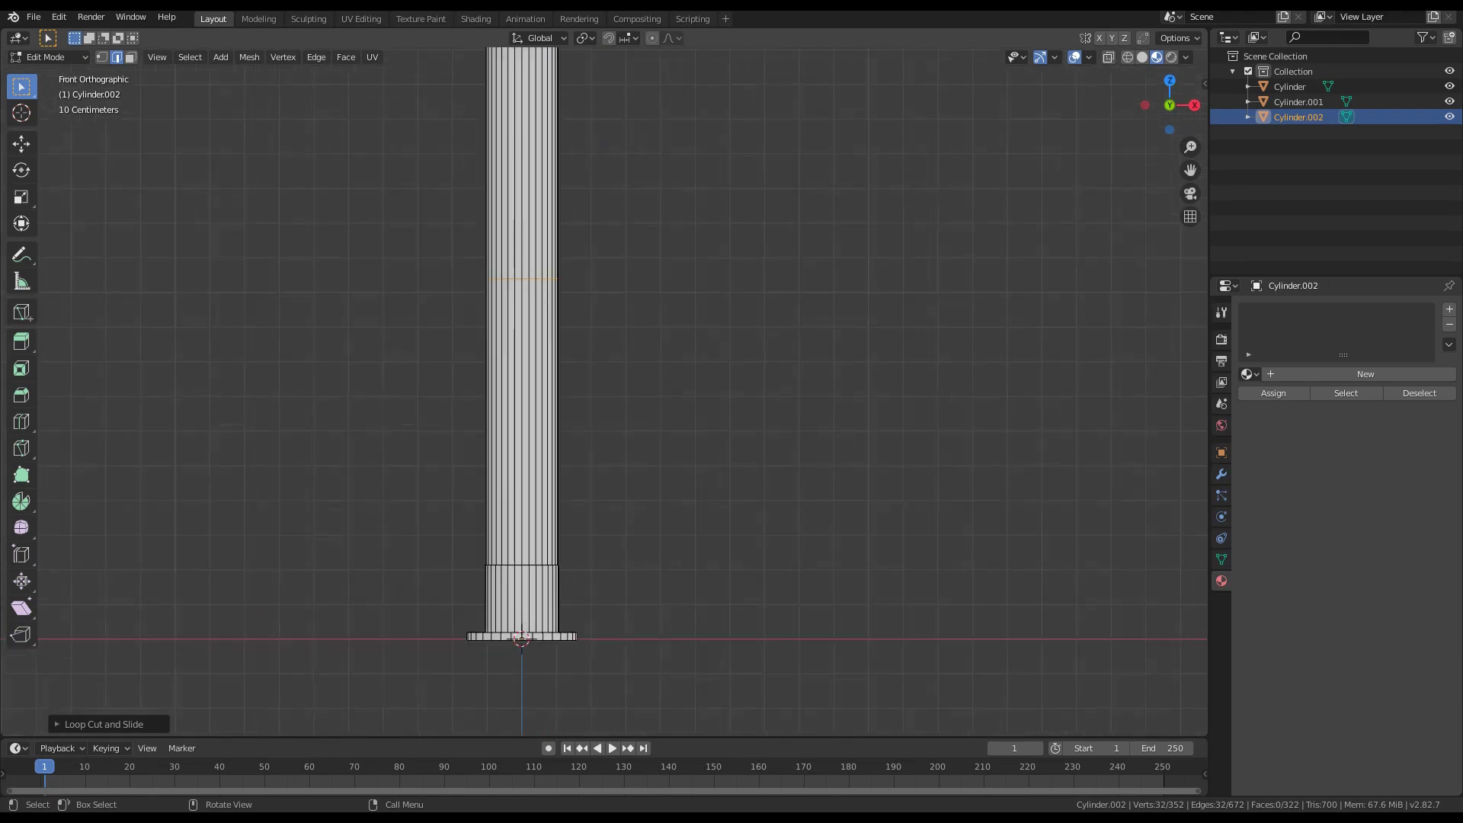
shift+middle_drag(534, 221, 544, 505)
key(ctrl+r)
scroll(544, 488, up, 1)
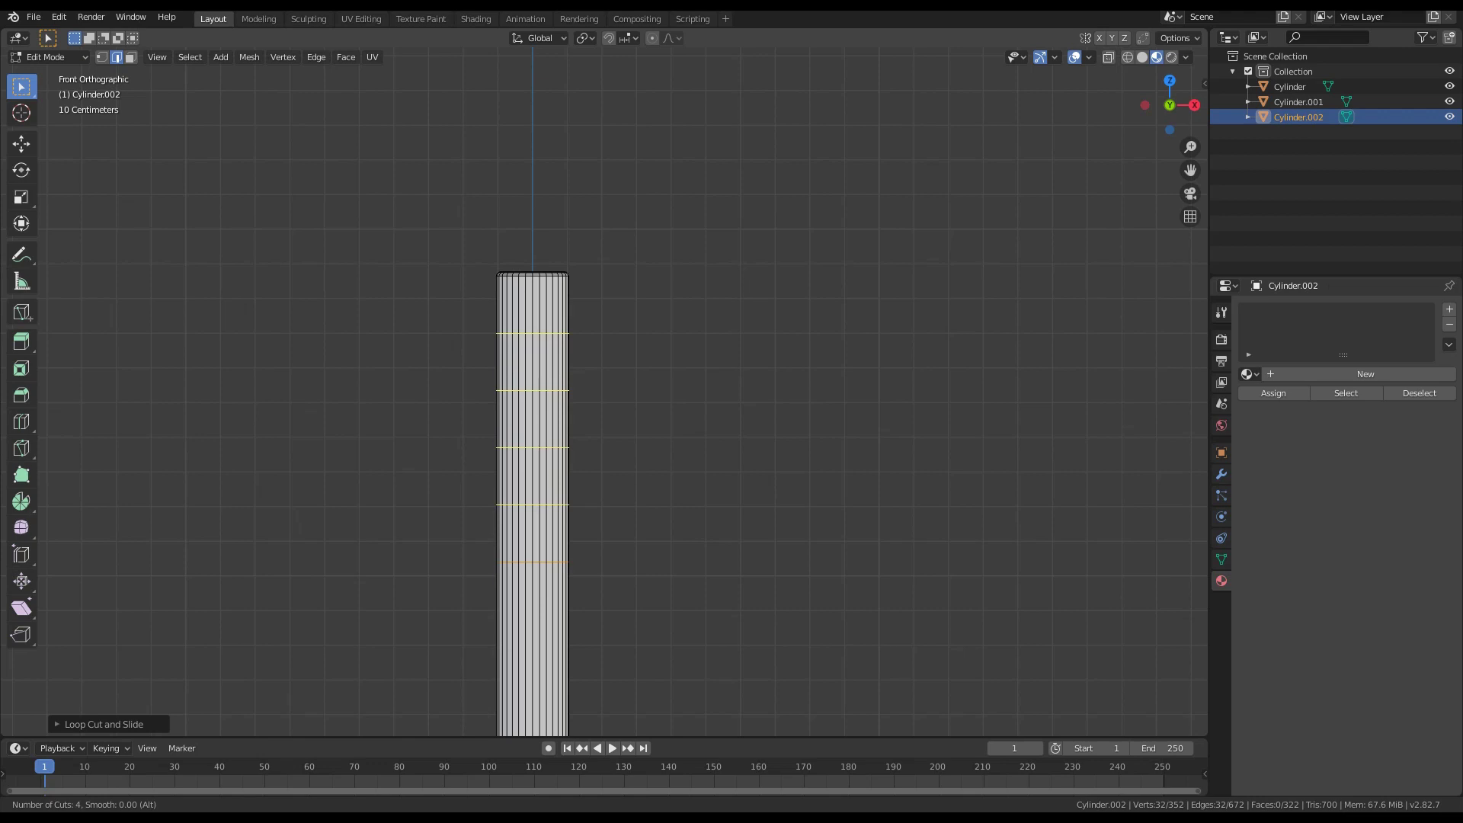
scroll(532, 458, up, 2)
click(509, 392)
right_click(510, 393)
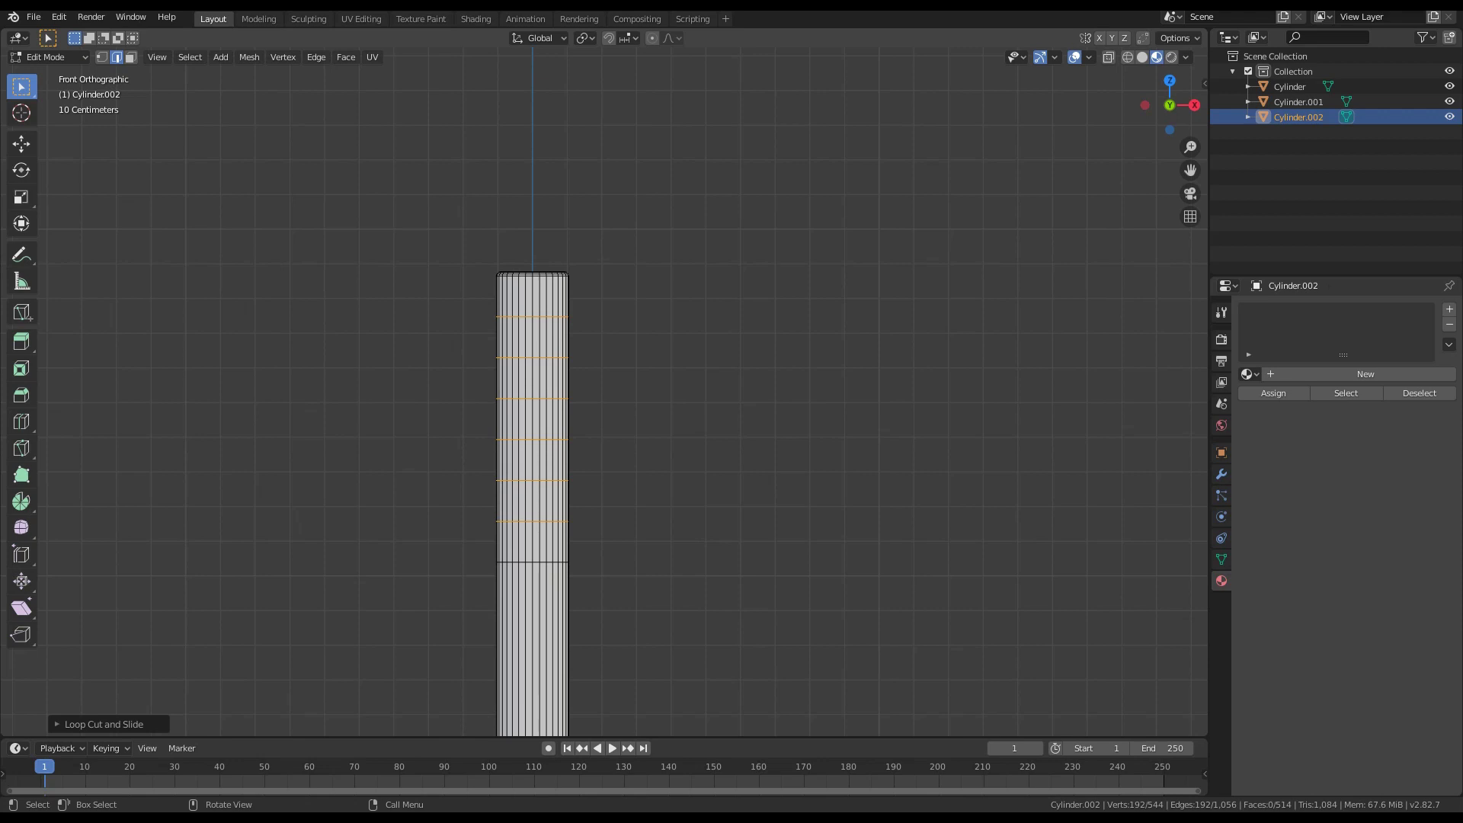
Scale the six loops along Z to about 0.6 and move them up by about 0.09 m
key(s)
key(z)
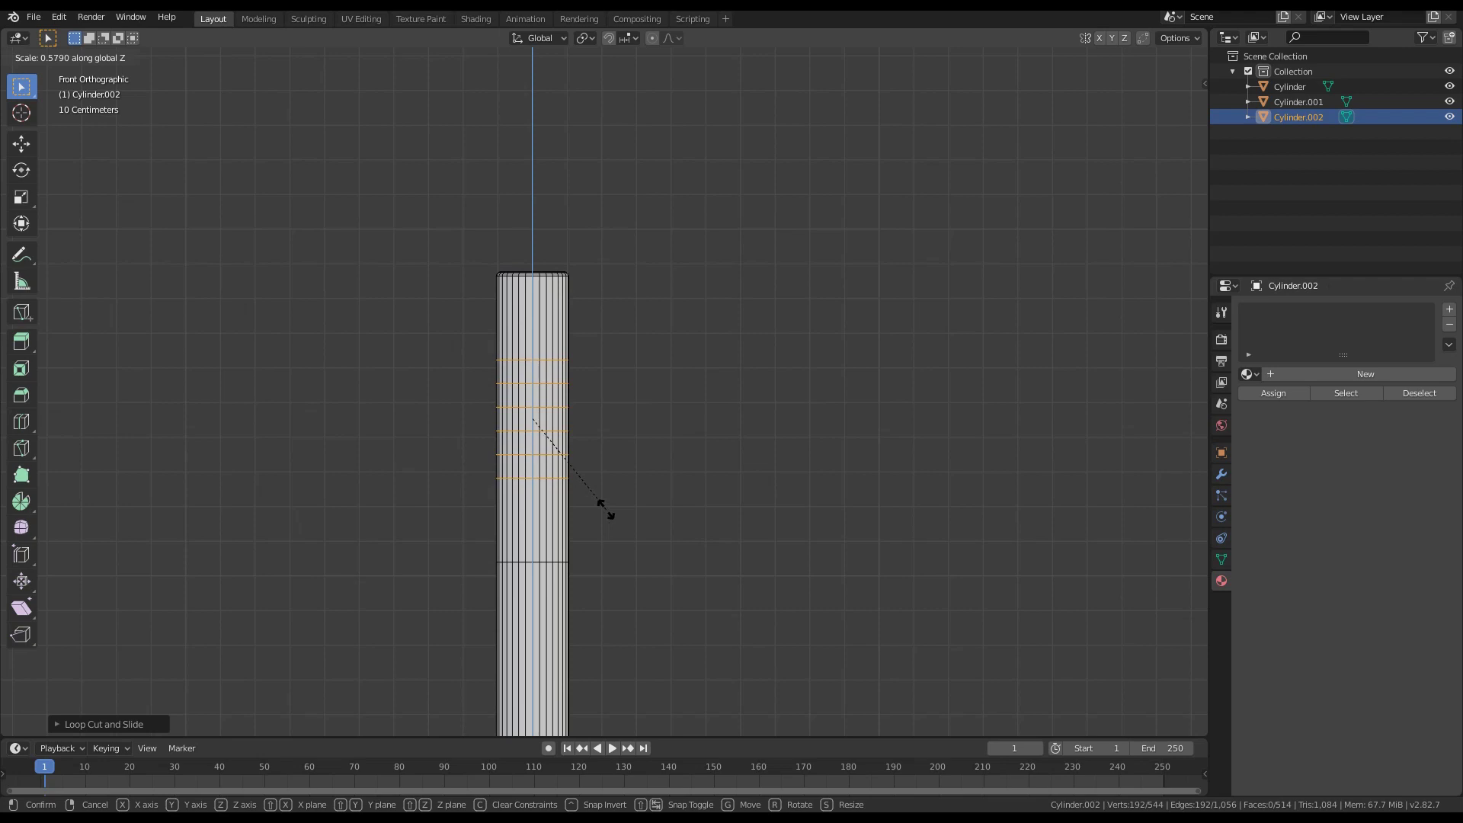
click(606, 514)
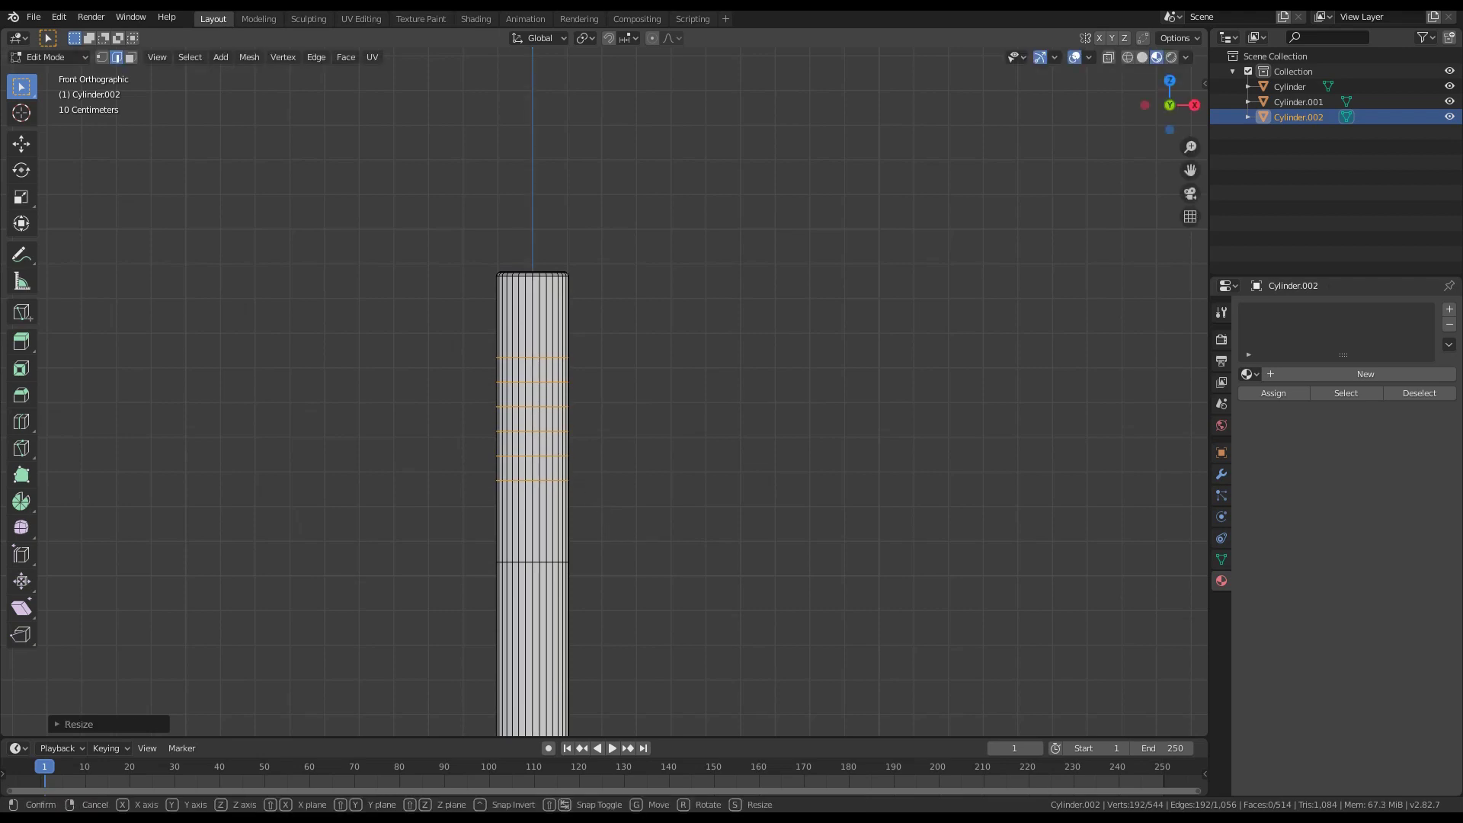
key(g)
key(z)
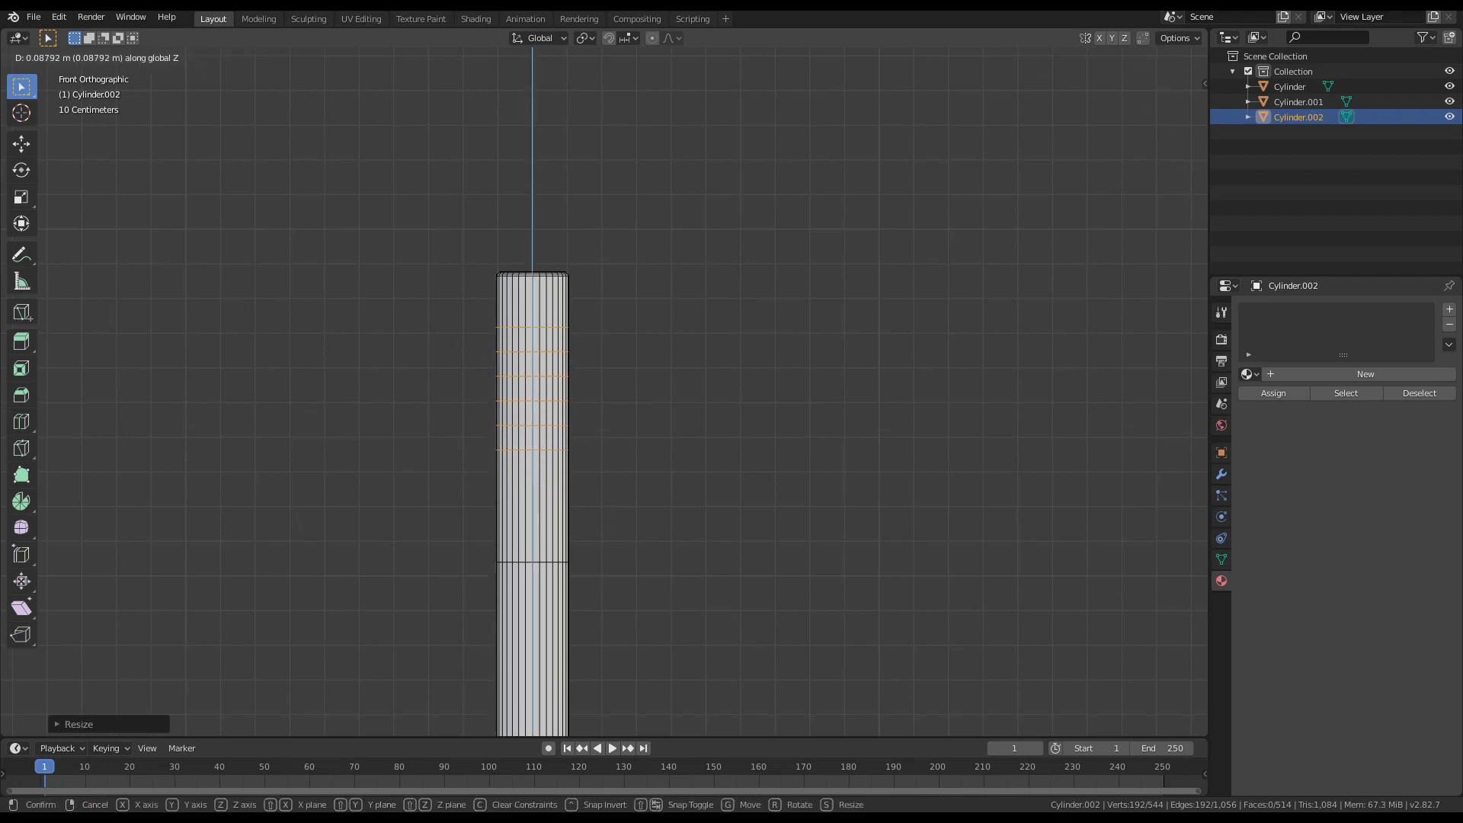
click(606, 484)
Give the post the existing yellow material and add a second material slot with the base material
scroll(606, 484, down, 3)
middle_drag(606, 484, 567, 381)
key(Tab)
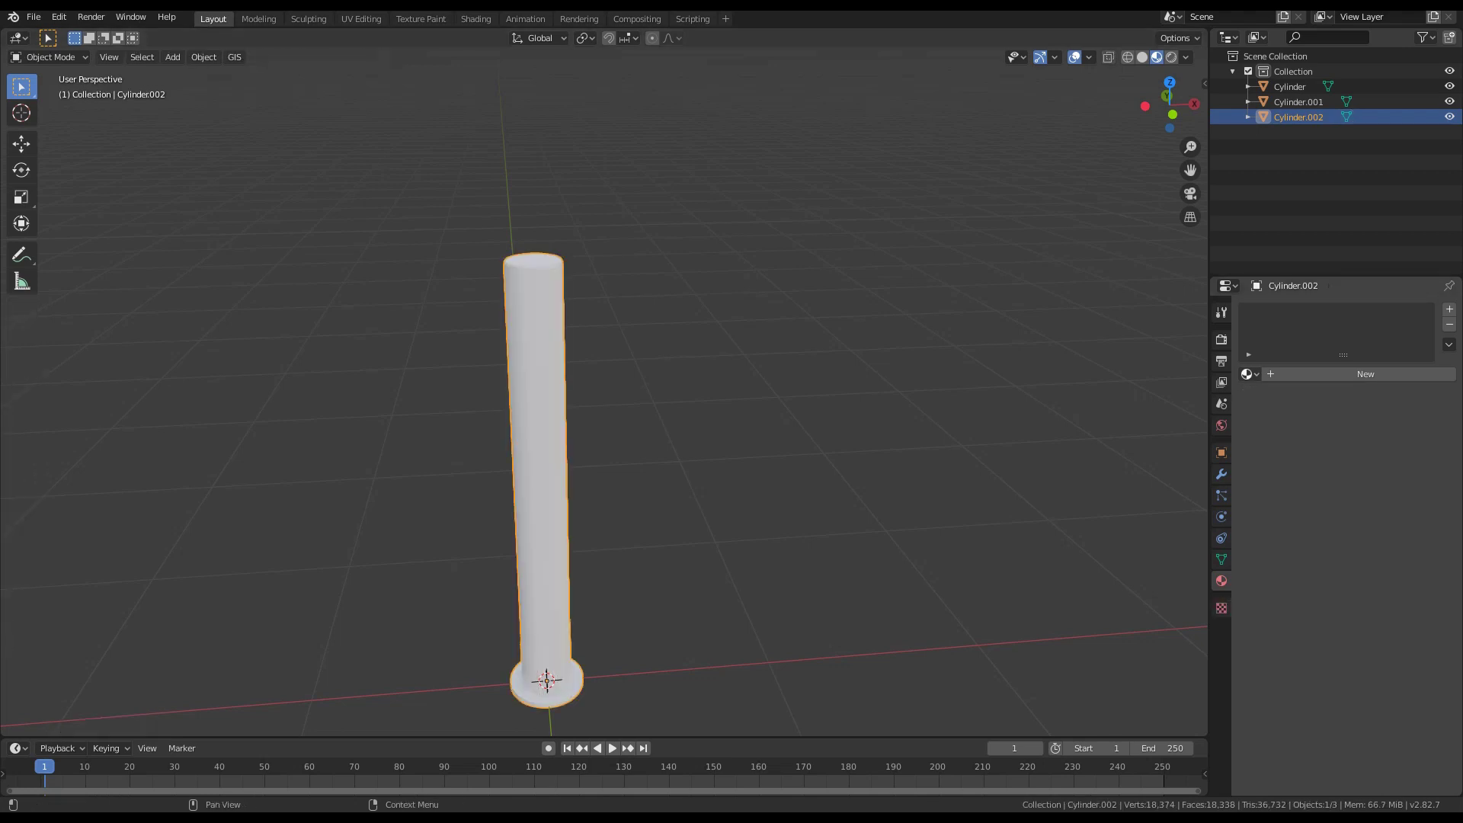
click(1248, 373)
click(1295, 468)
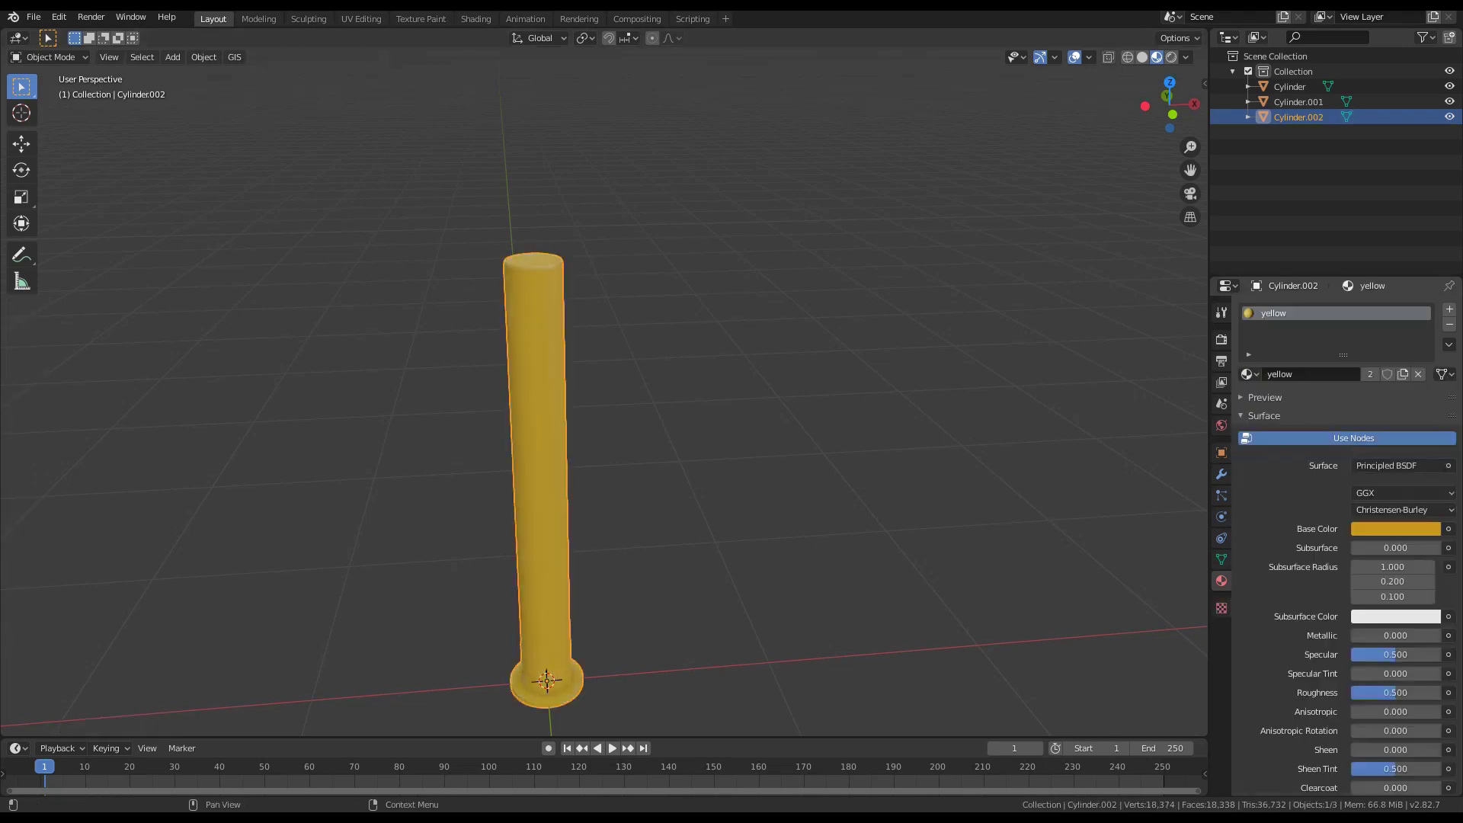
click(1450, 309)
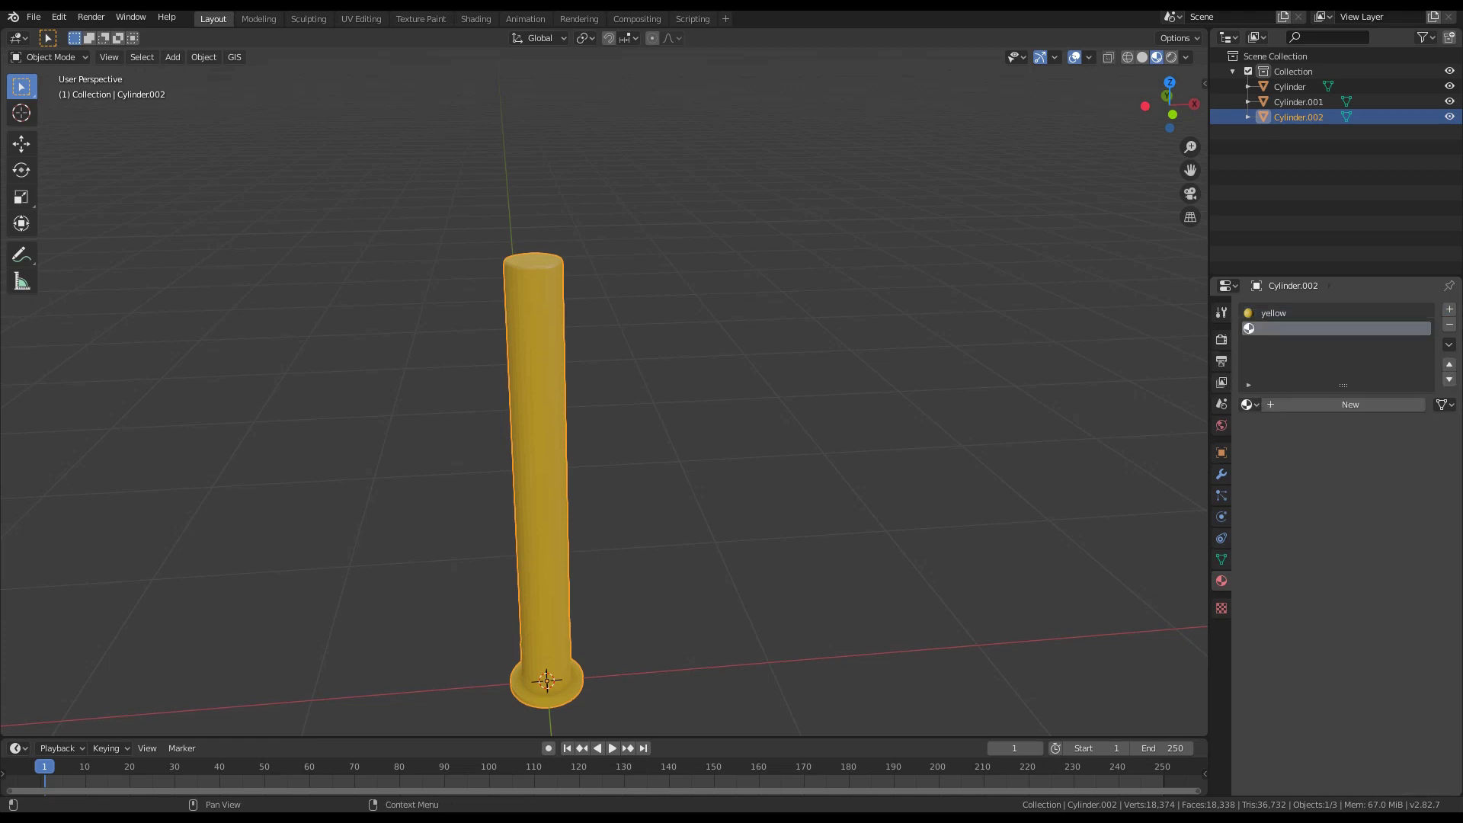
click(1248, 404)
click(1272, 428)
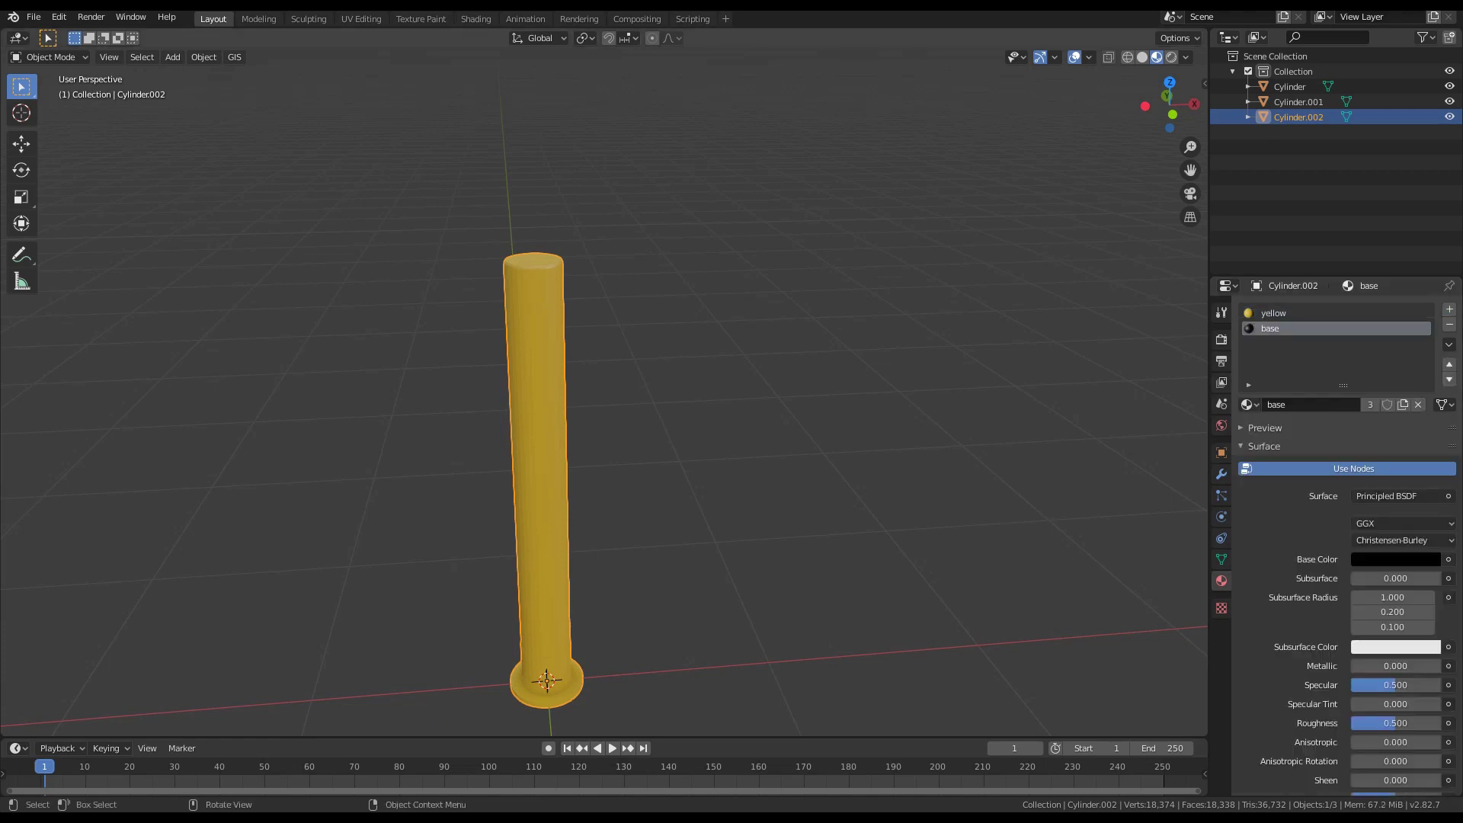
Assign the base material to three alternating face bands near the top of the post
key(Tab)
scroll(604, 389, up, 3)
key(3)
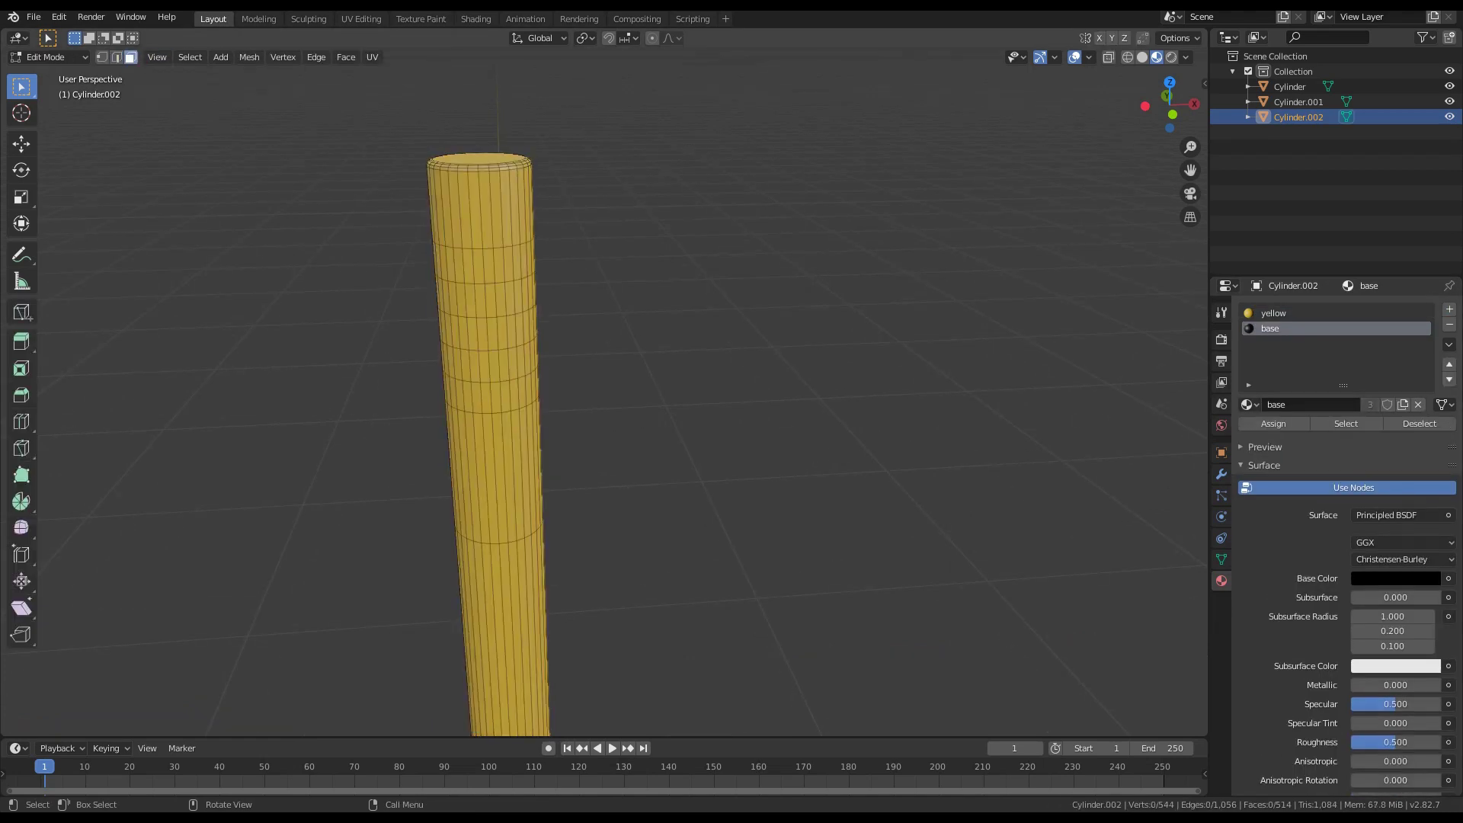
alt+click(499, 263)
alt+shift+click(503, 333)
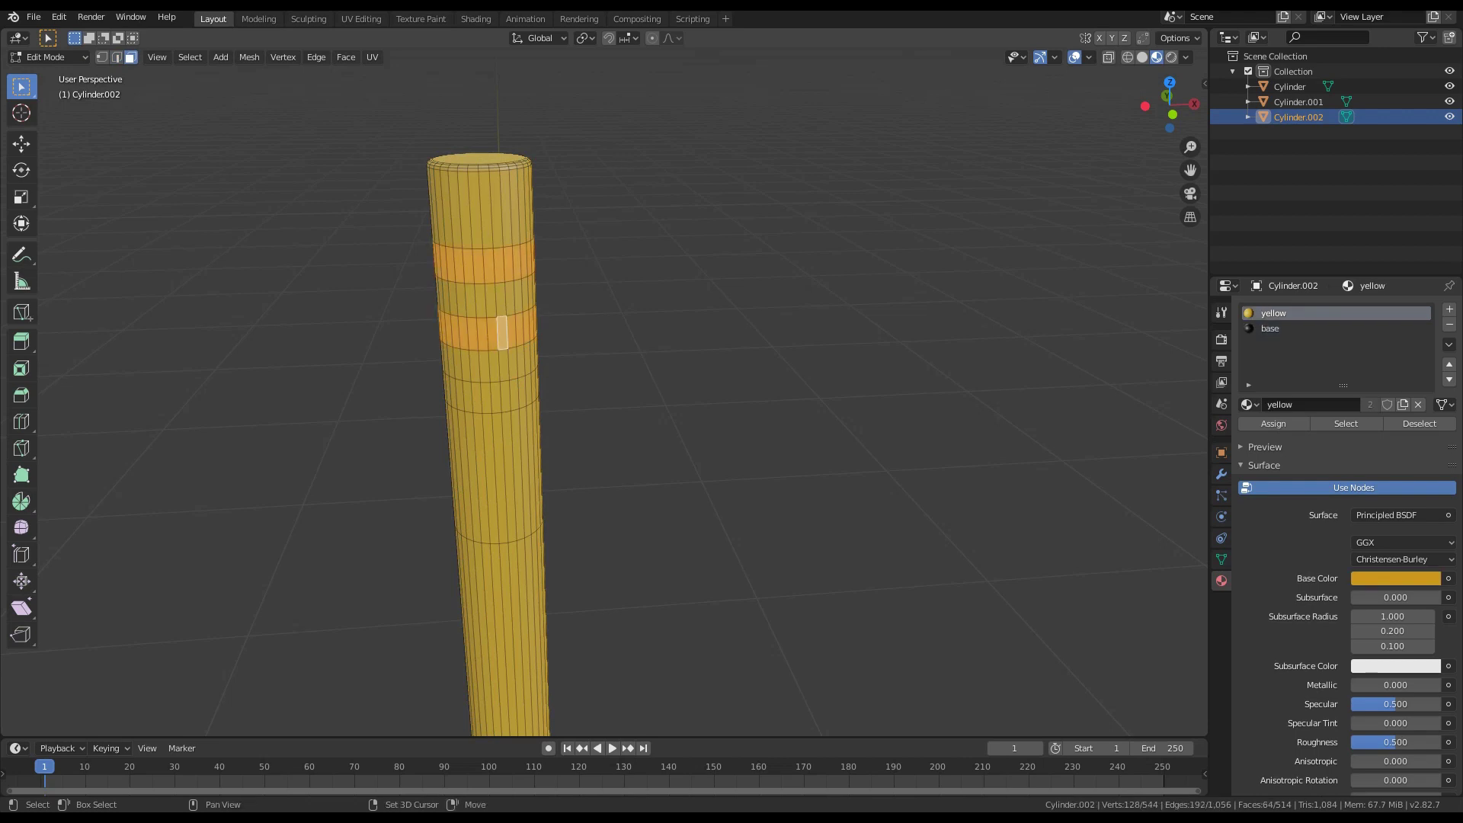
alt+shift+click(505, 397)
click(1270, 328)
click(1274, 424)
key(Tab)
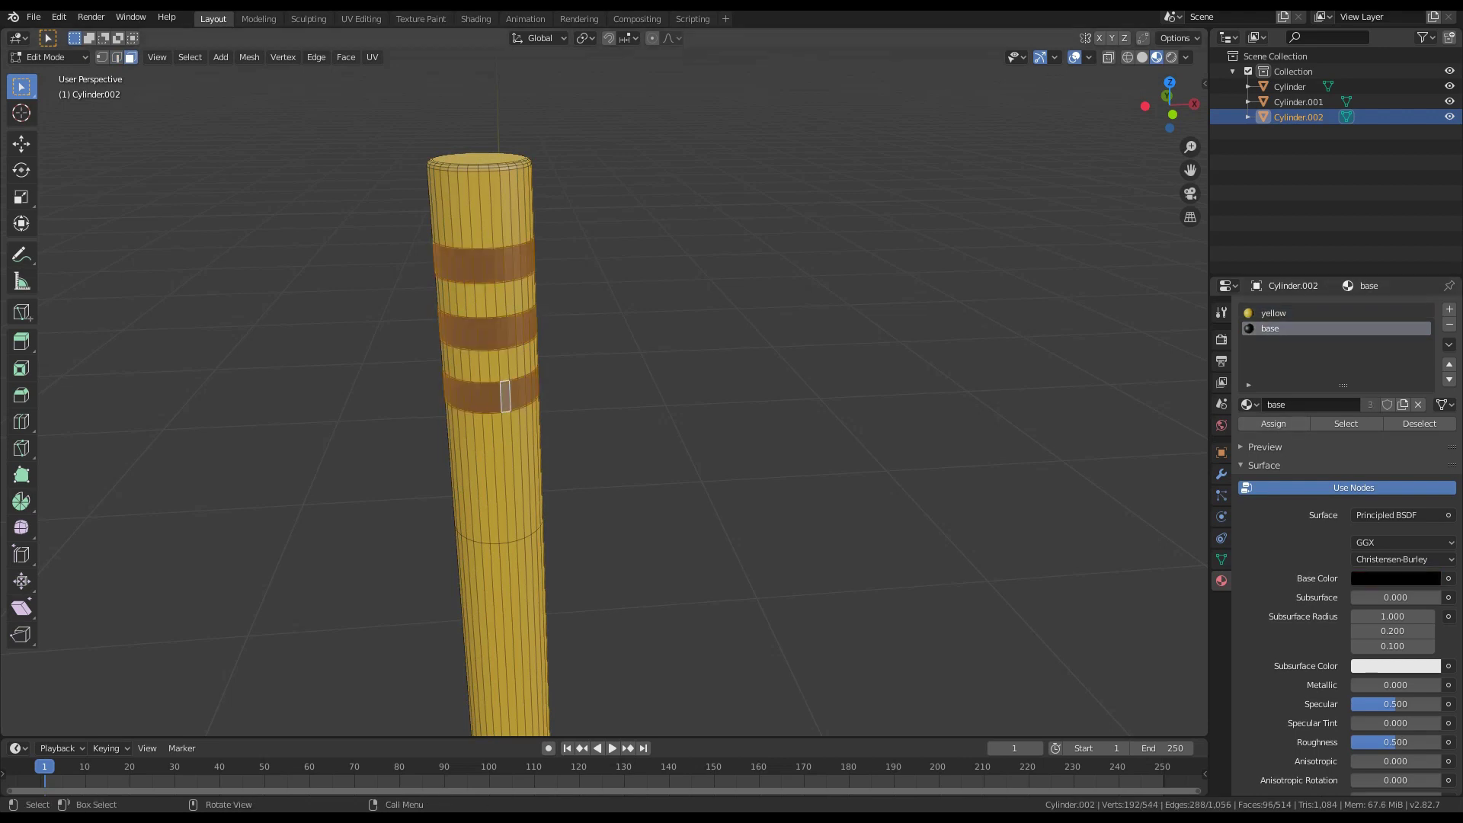
Select the face loops of the post's lower collar, its narrow ledge, the flange top and the flange rim
scroll(557, 457, down, 3)
scroll(557, 457, up, 5)
key(Tab)
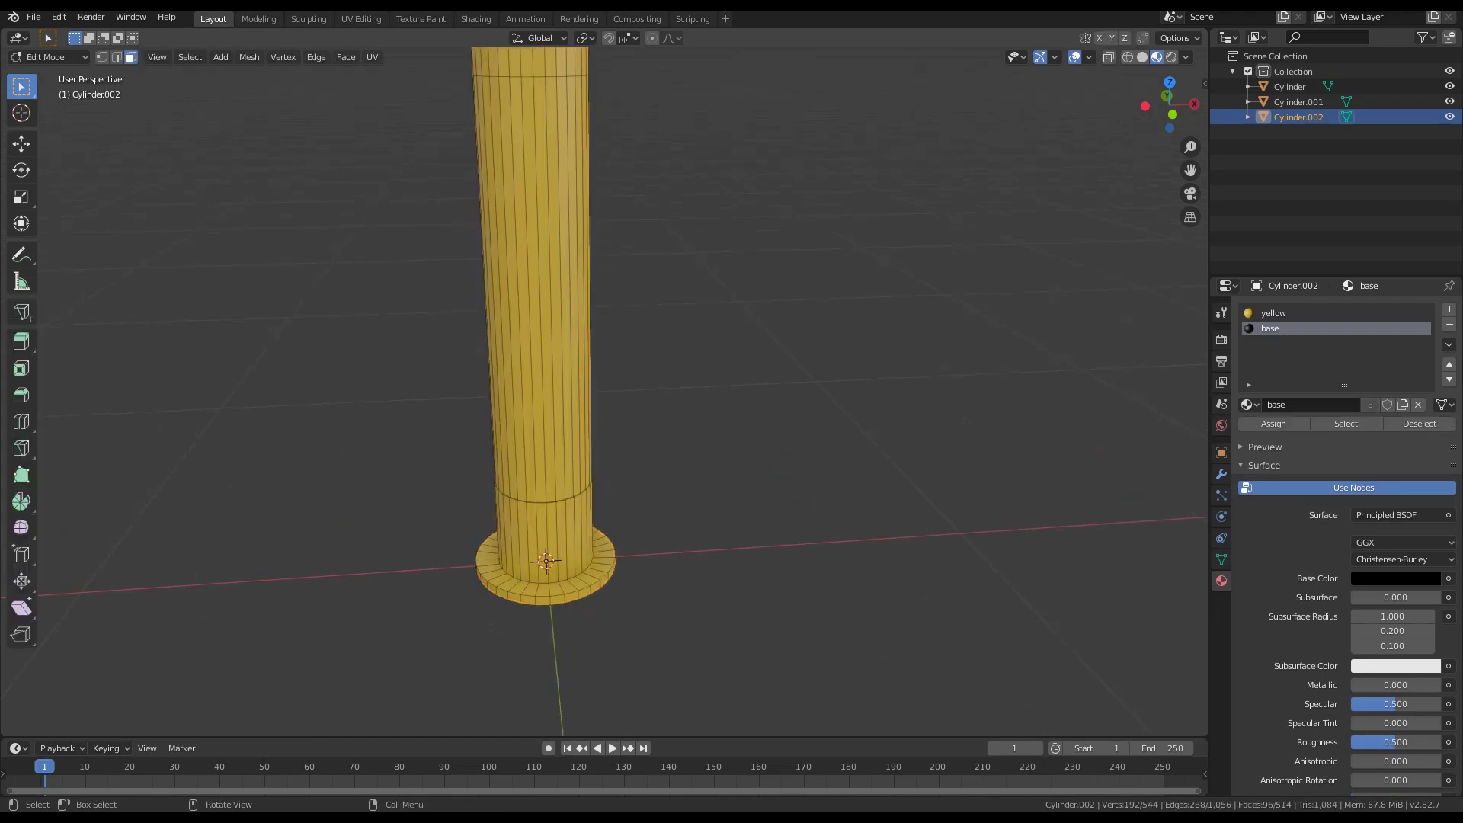
alt+click(546, 561)
scroll(547, 556, up, 6)
scroll(539, 507, down, 3)
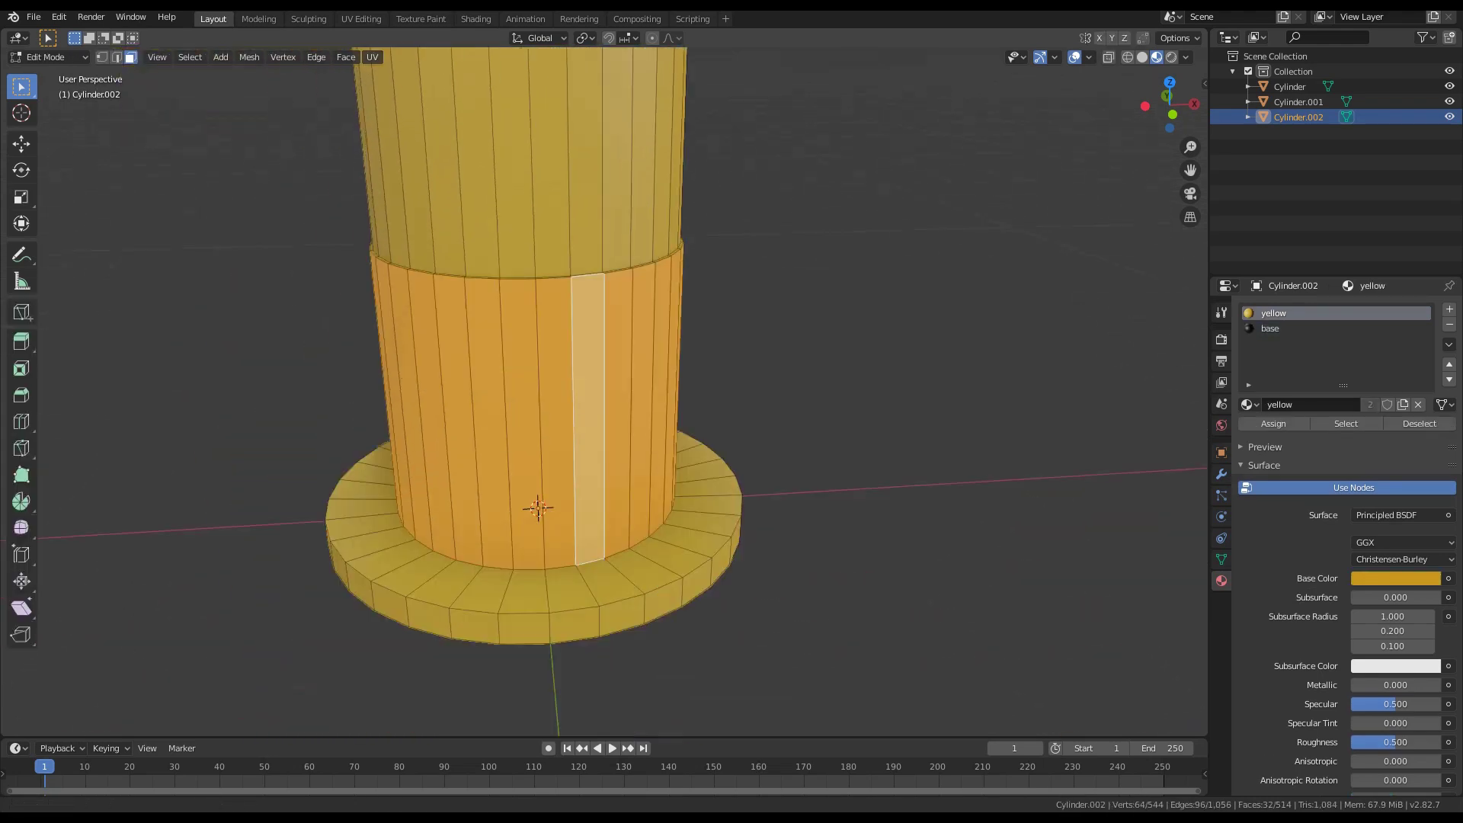
middle_drag(542, 441, 522, 603)
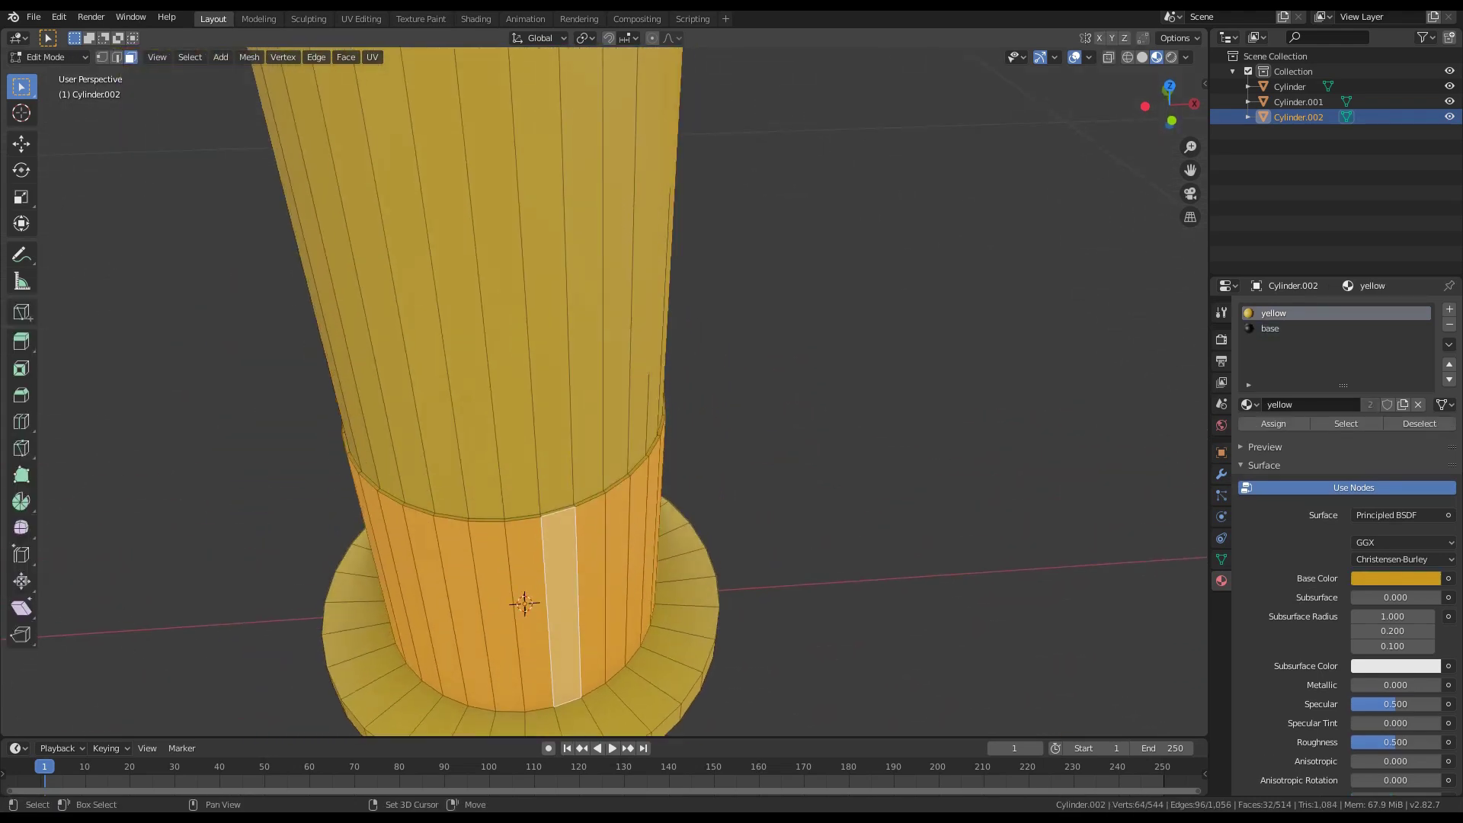
alt+shift+click(577, 505)
alt+shift+click(658, 674)
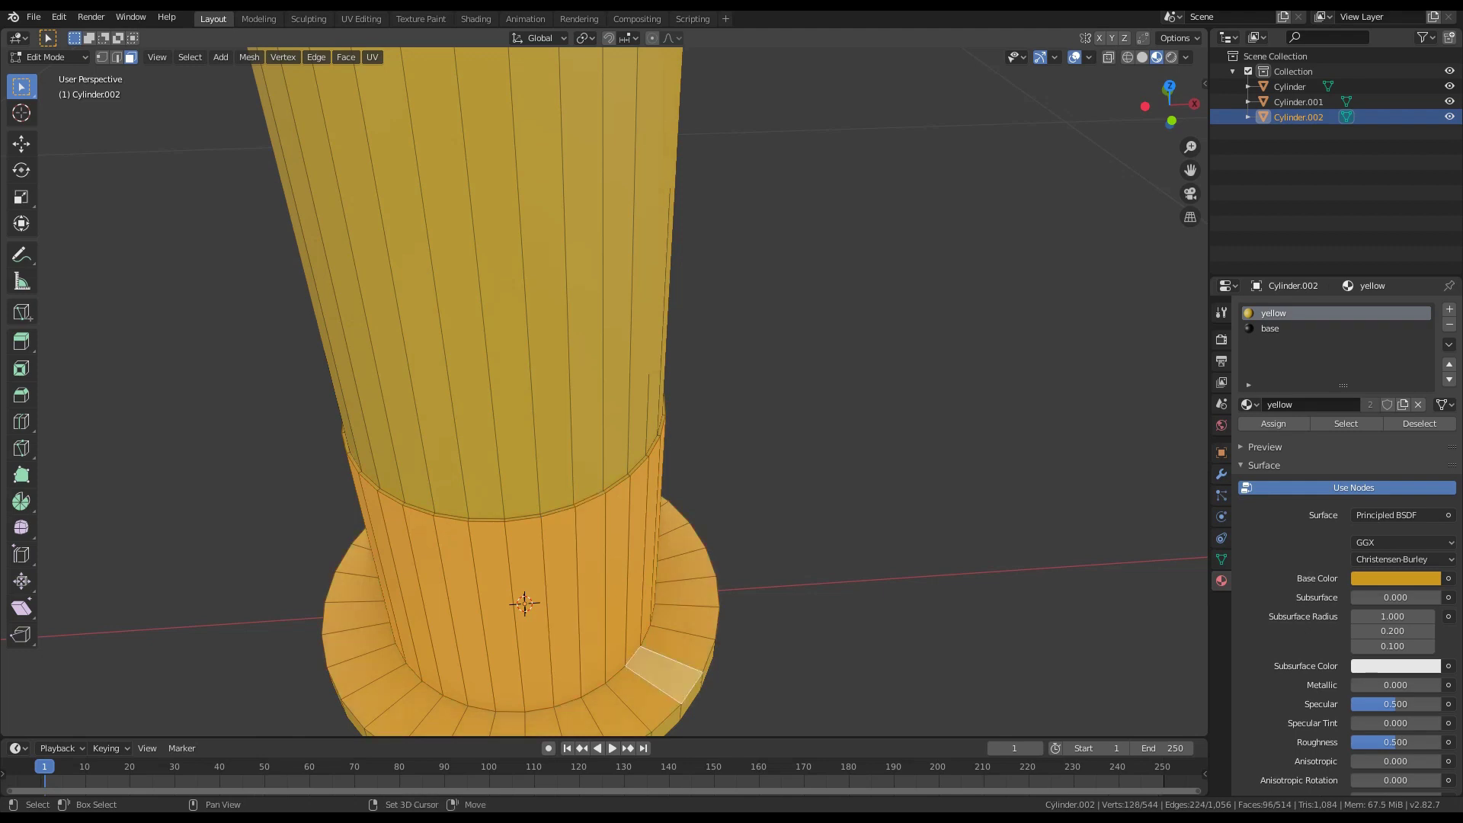
alt+shift+click(690, 692)
key(ctrl+z)
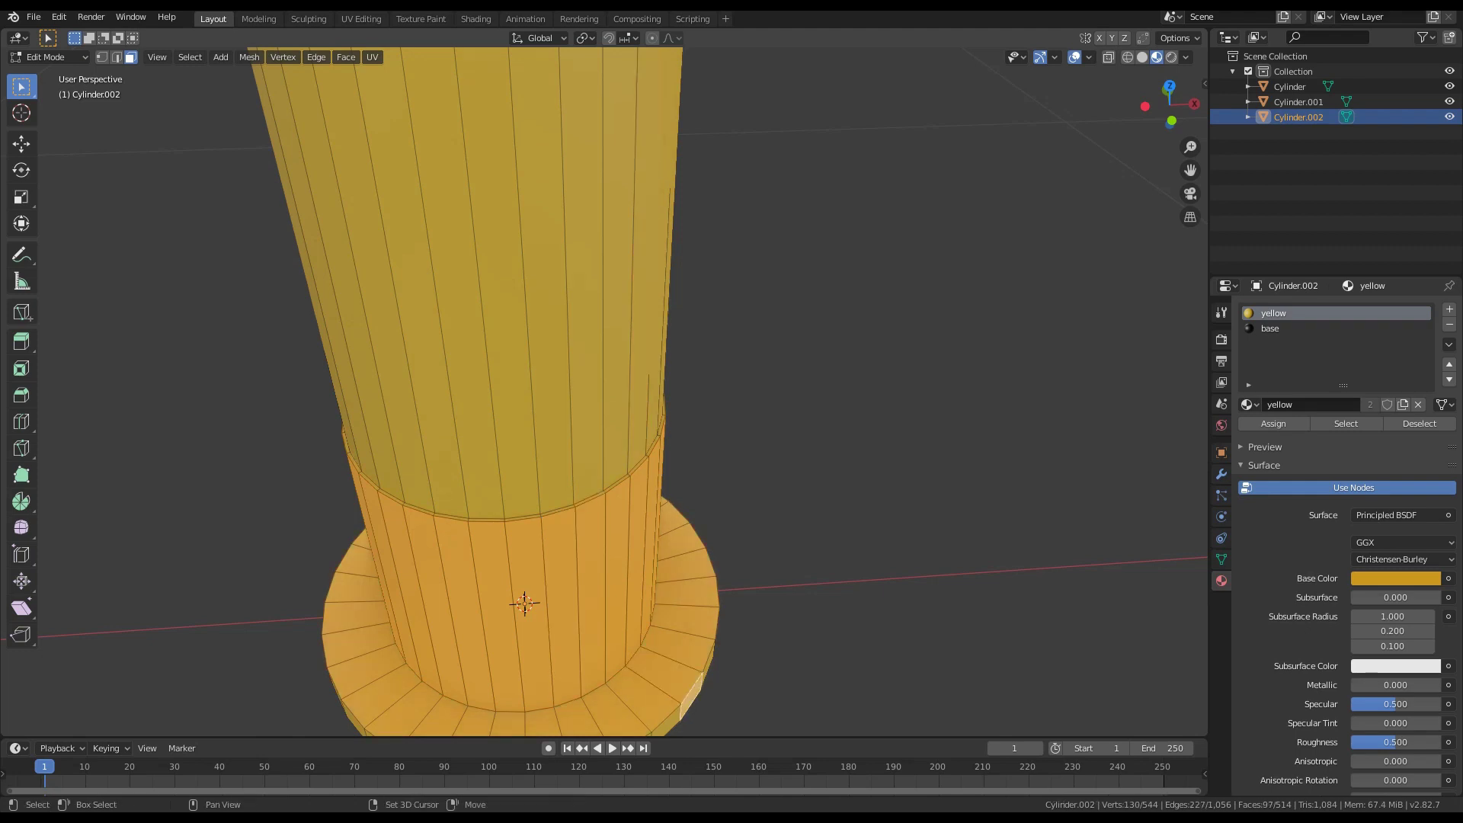
alt+shift+click(683, 711)
Add the underside faces of the flange to the selection and assign the base material to the post's foot
middle_drag(682, 712, 681, 602)
shift+click(564, 163)
shift+click(543, 129)
middle_drag(543, 130, 549, 320)
middle_drag(686, 496, 686, 305)
click(1295, 329)
click(1273, 424)
scroll(603, 392, down, 3)
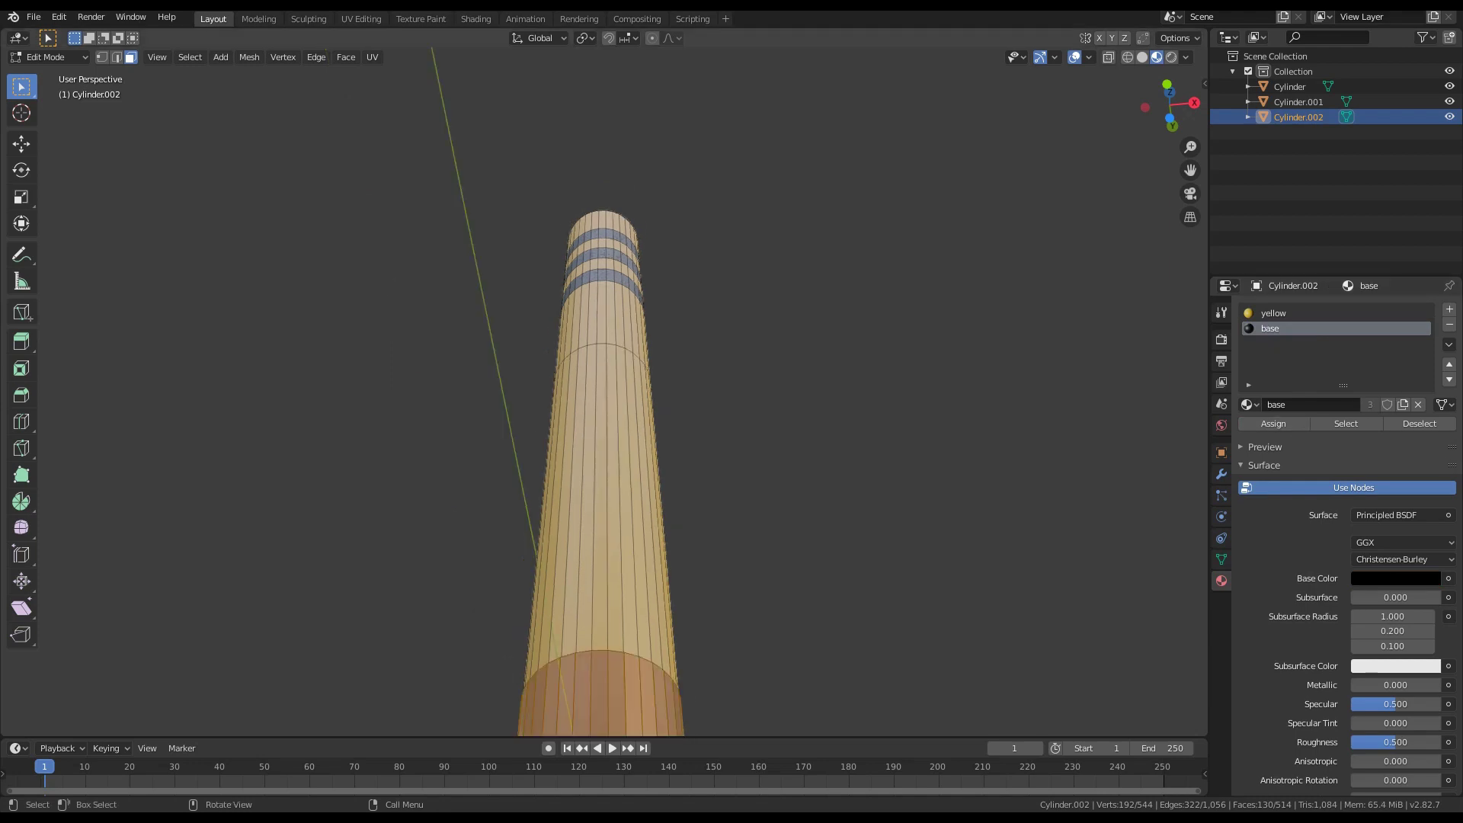
key(Tab)
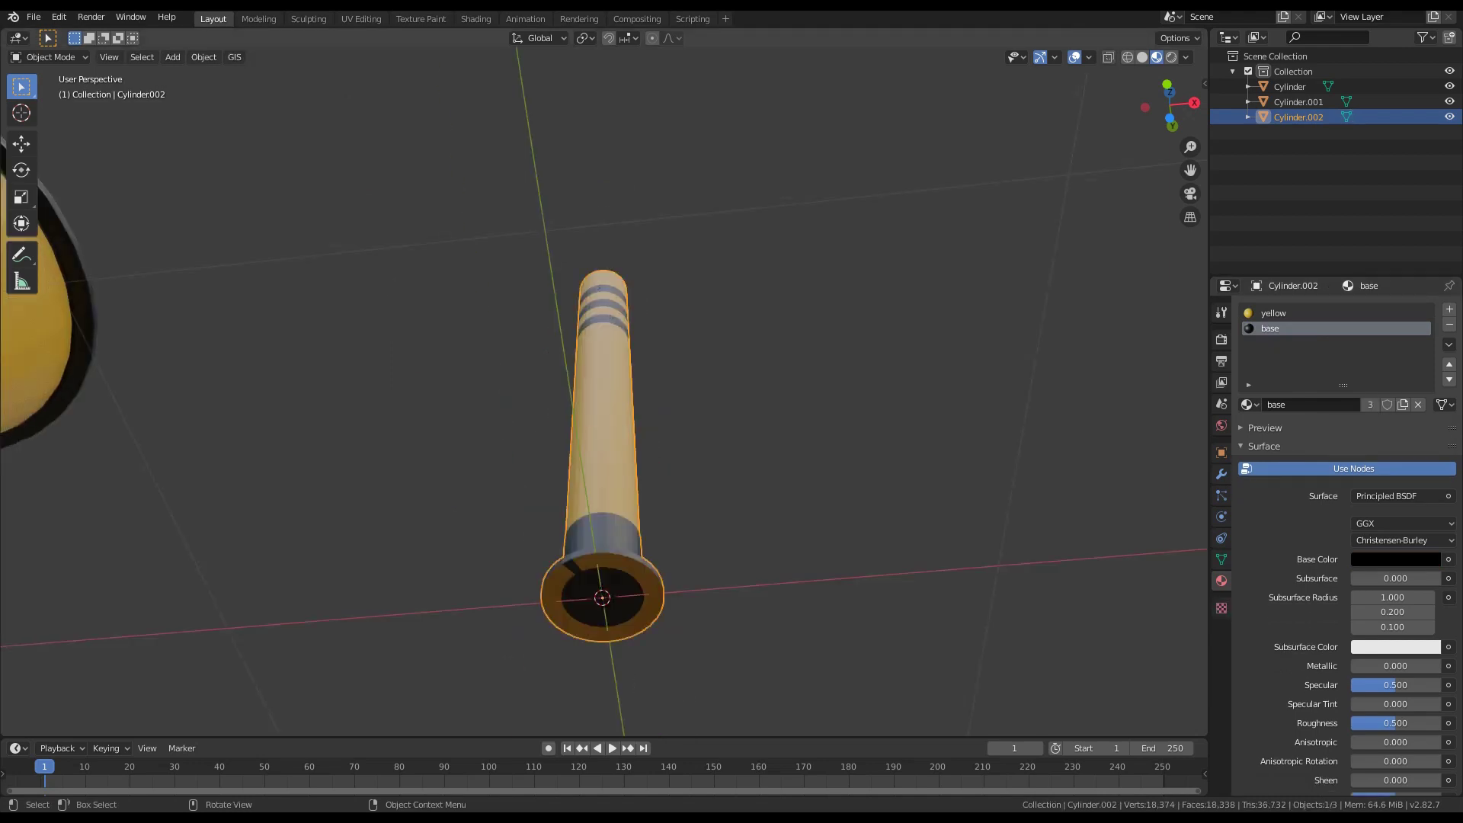
key(Tab)
click(1273, 424)
key(Tab)
Add a loop cut on the top of the flange close to its outer edge
middle_drag(762, 336, 823, 507)
scroll(604, 392, down, 1)
scroll(604, 393, up, 2)
shift+middle_drag(609, 458, 571, 259)
scroll(570, 259, up, 3)
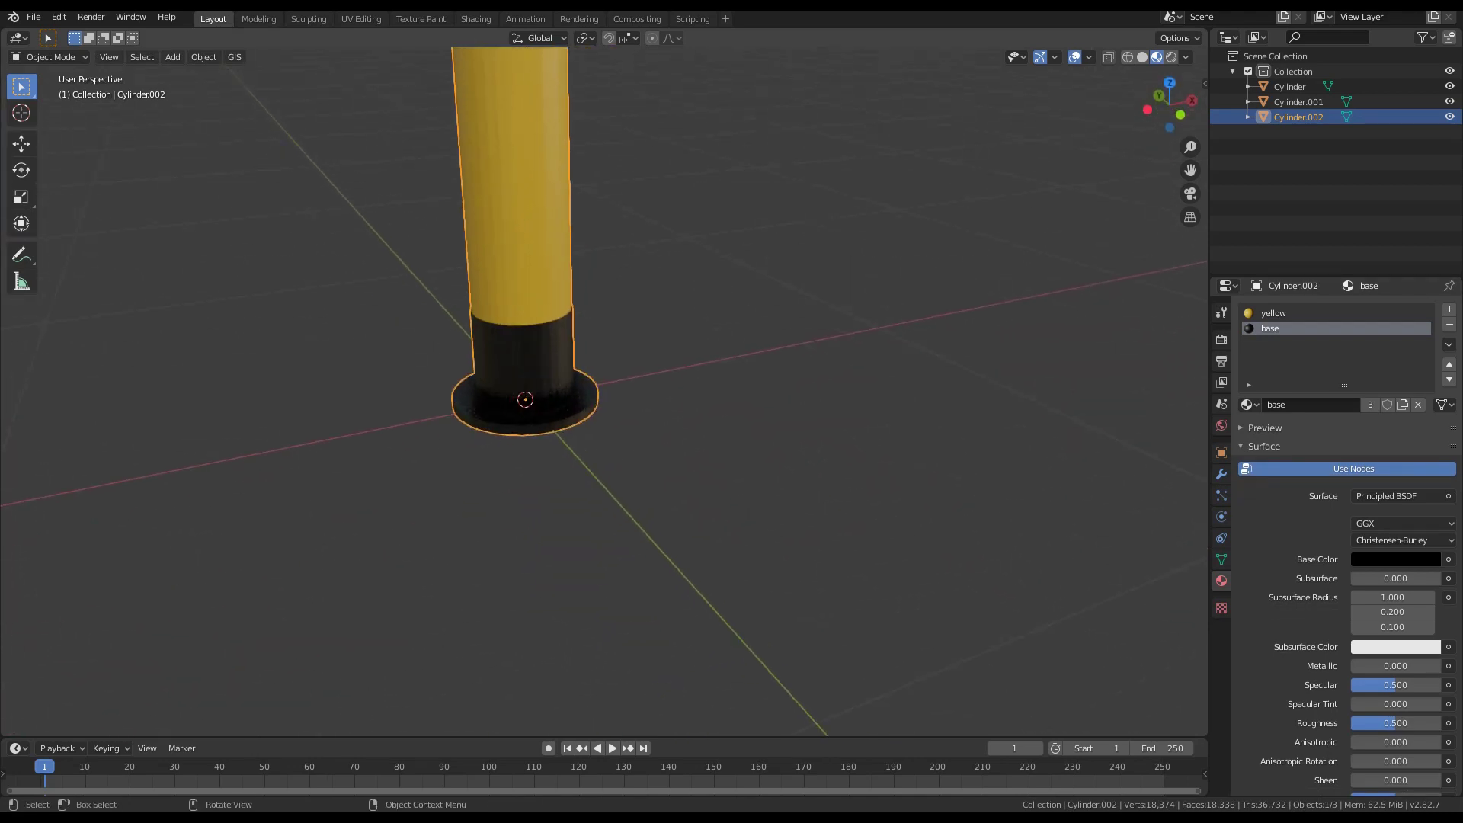
scroll(602, 381, up, 6)
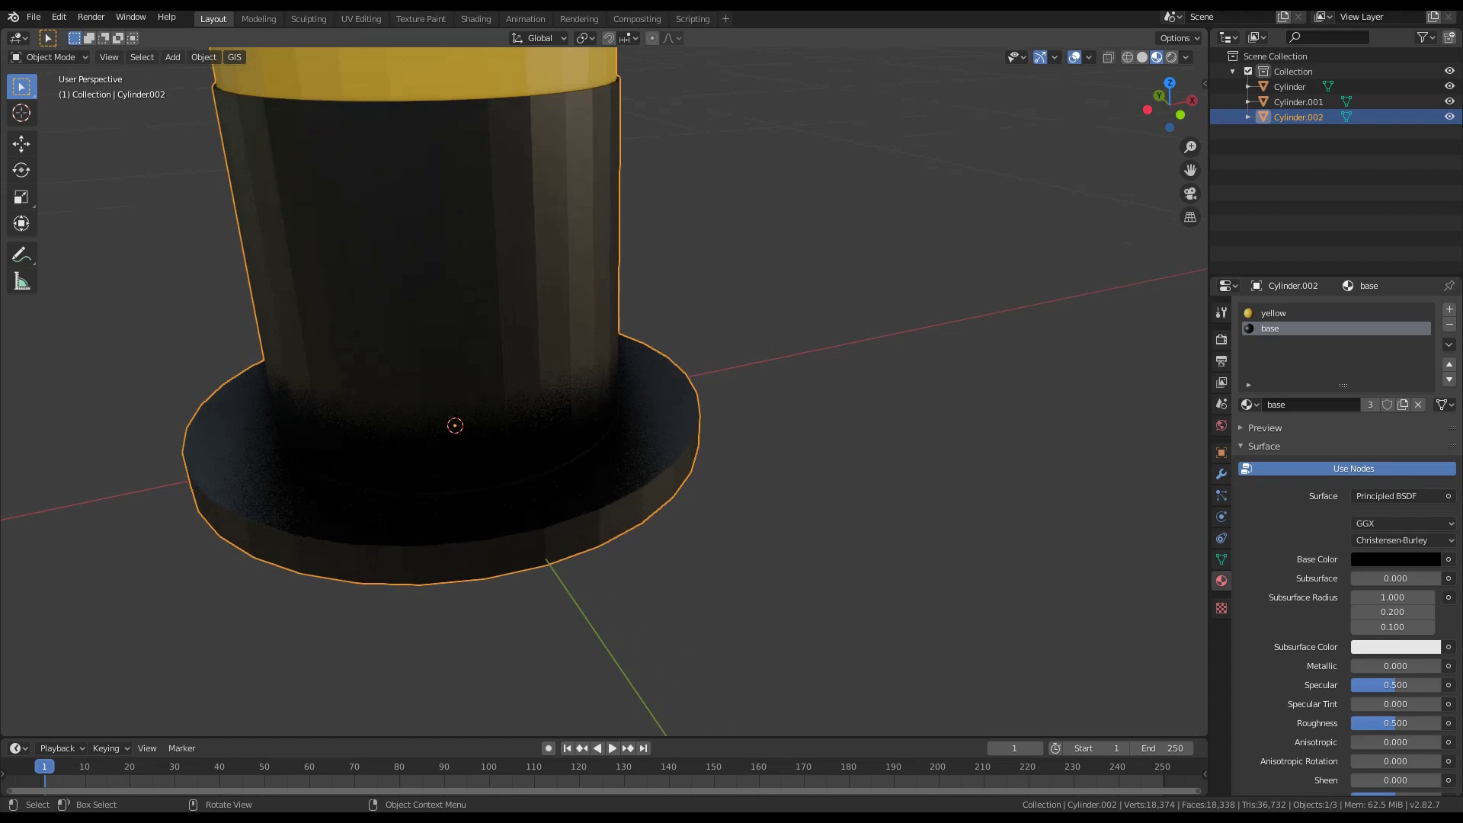
key(Tab)
key(ctrl+r)
click(588, 509)
click(611, 513)
key(ctrl+e)
key(Escape)
Add two loop cuts around the flange's rim, one near its upper edge and one near its lower edge
key(ctrl+r)
click(540, 556)
click(537, 539)
key(ctrl+r)
click(544, 558)
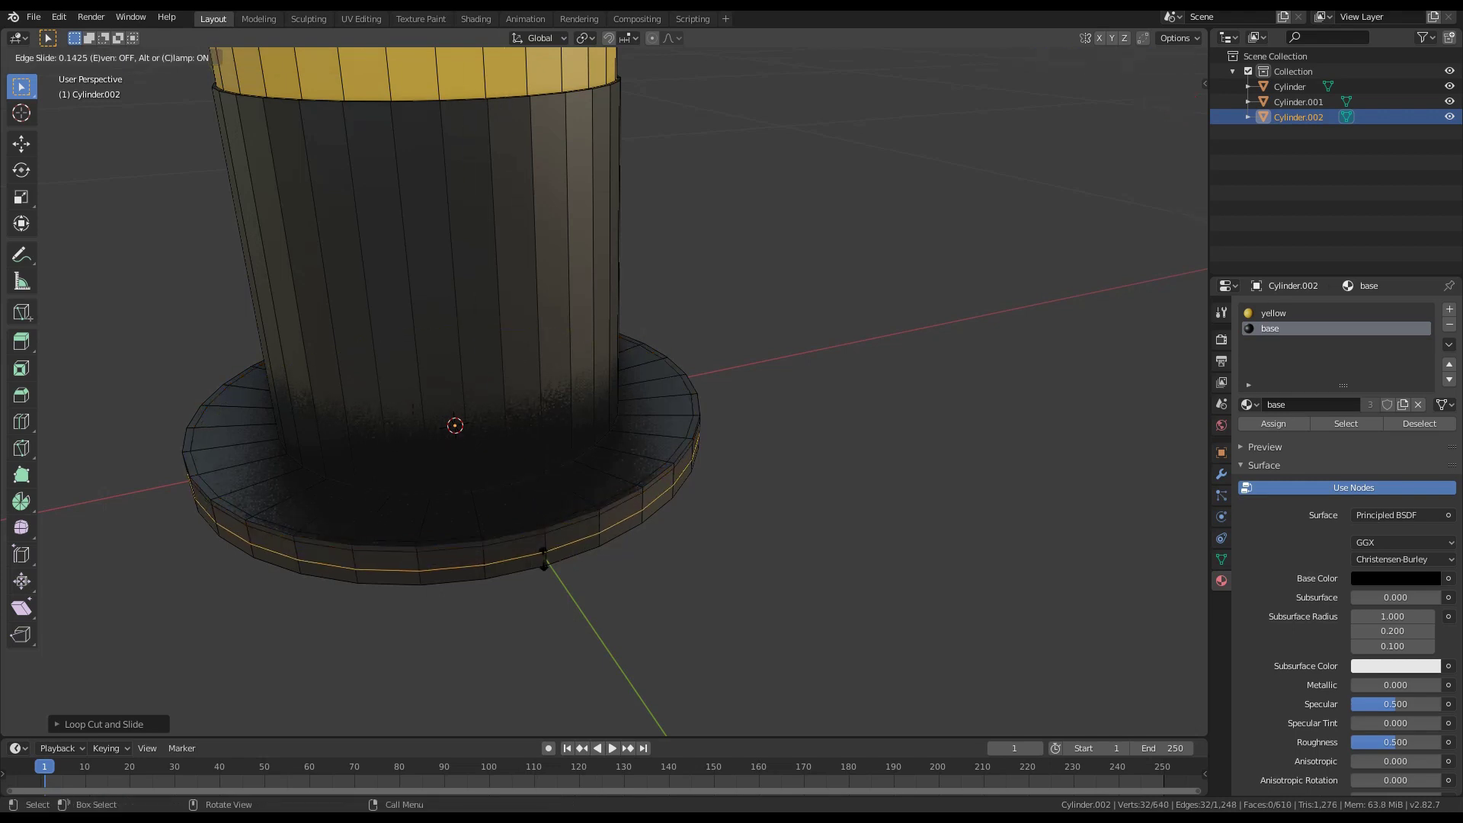
click(543, 568)
Add a loop cut on the underside of the flange close to its outer edge
middle_drag(543, 568, 564, 388)
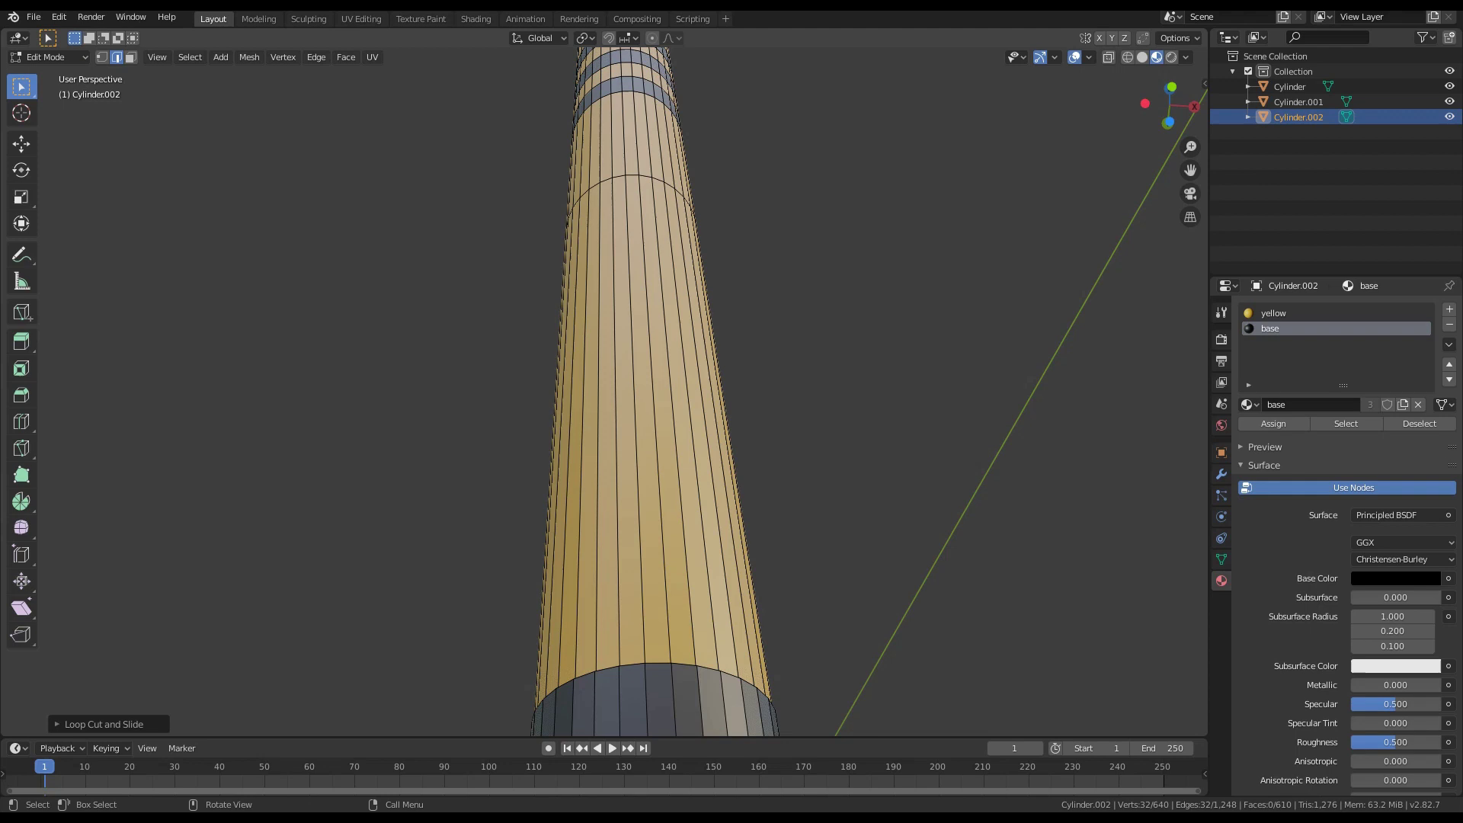
scroll(564, 388, down, 2)
shift+middle_drag(568, 472, 499, 252)
scroll(534, 426, up, 3)
key(ctrl+r)
click(538, 450)
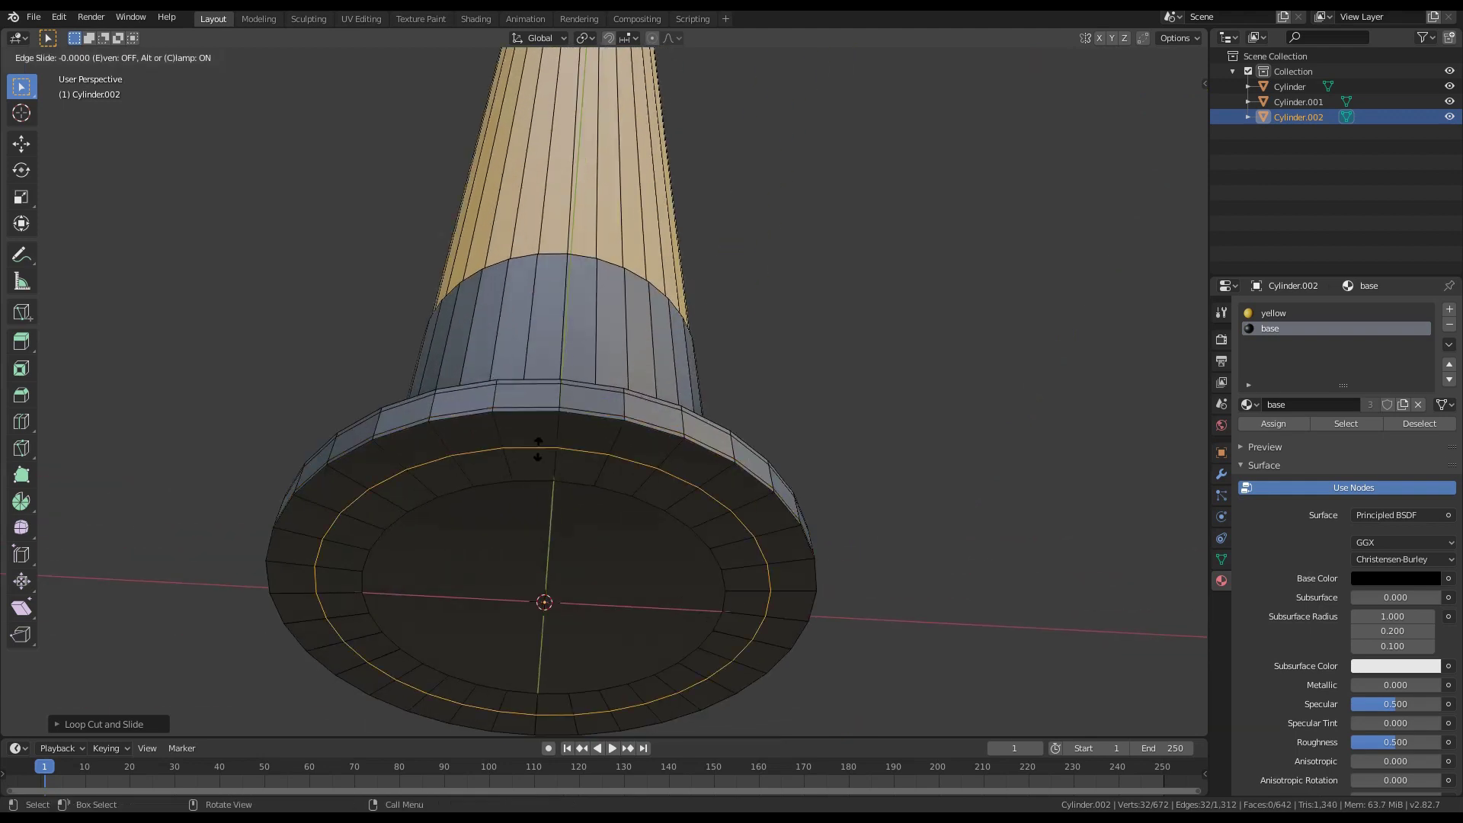
click(538, 420)
Add two loop cuts around the black collar, one near its foot and one near its upper edge
scroll(538, 420, down, 3)
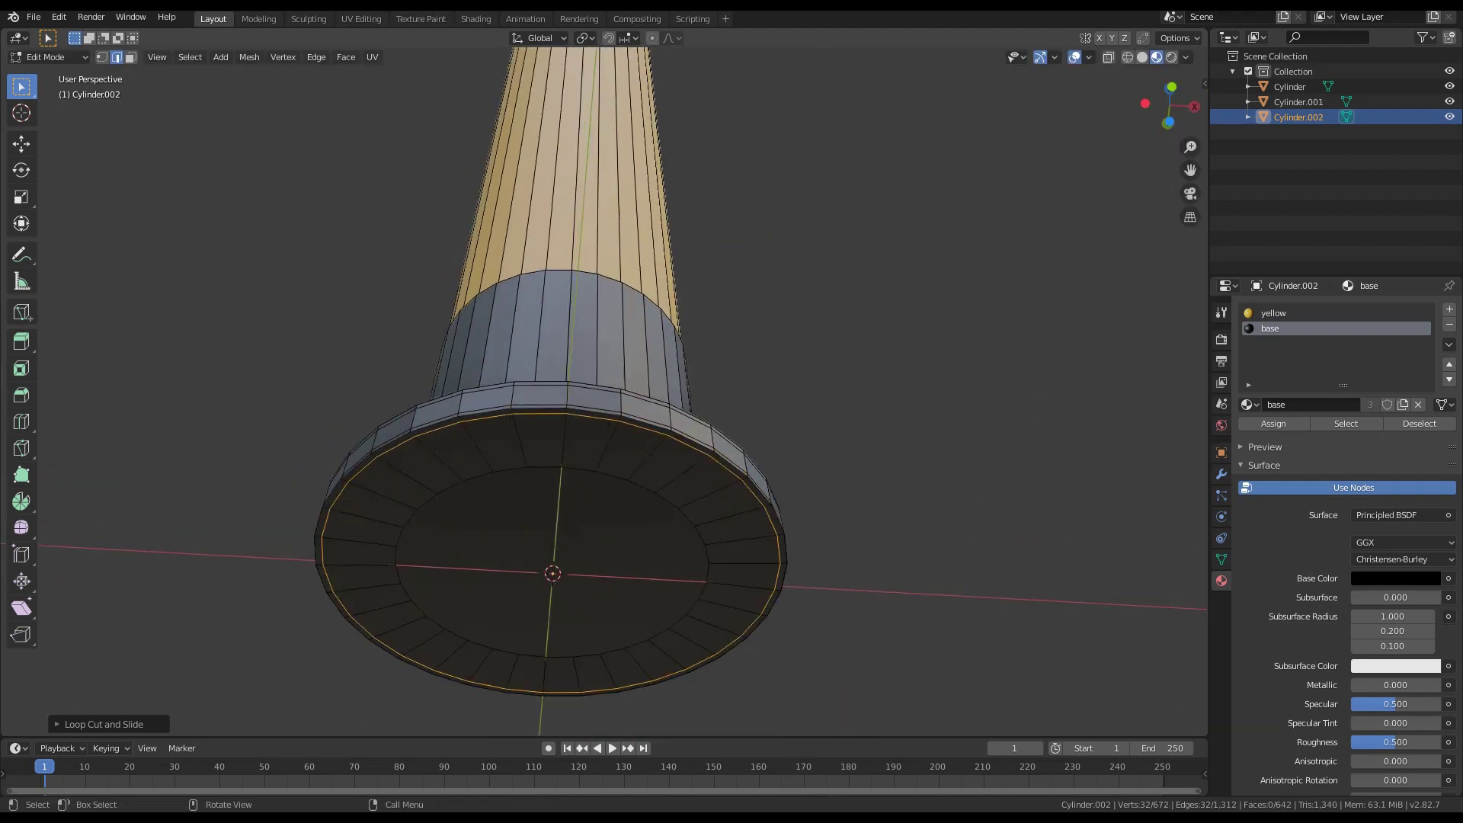
middle_drag(538, 366, 545, 483)
key(ctrl+r)
click(538, 241)
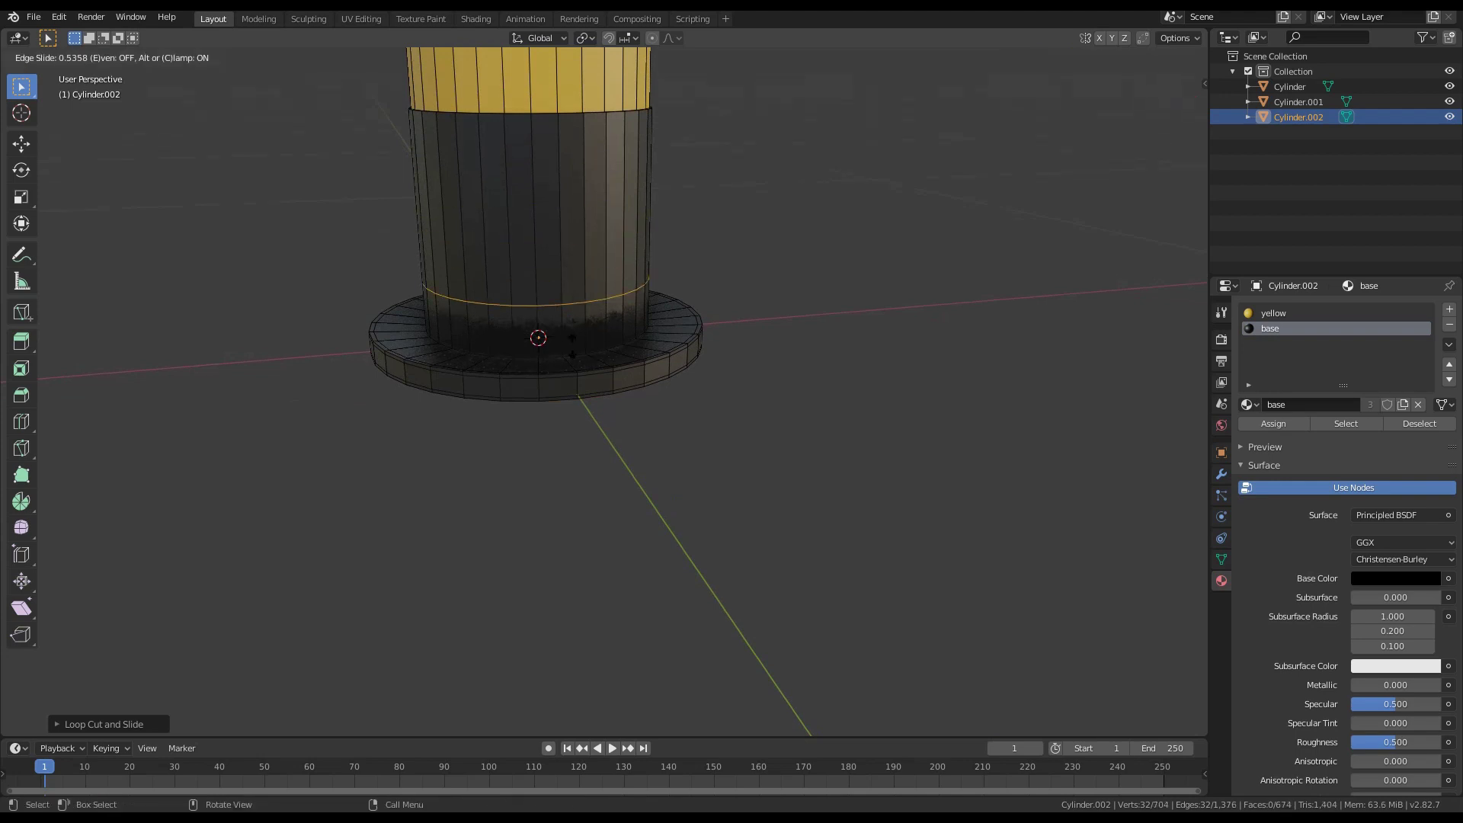
click(538, 342)
middle_drag(538, 342, 561, 457)
key(ctrl+r)
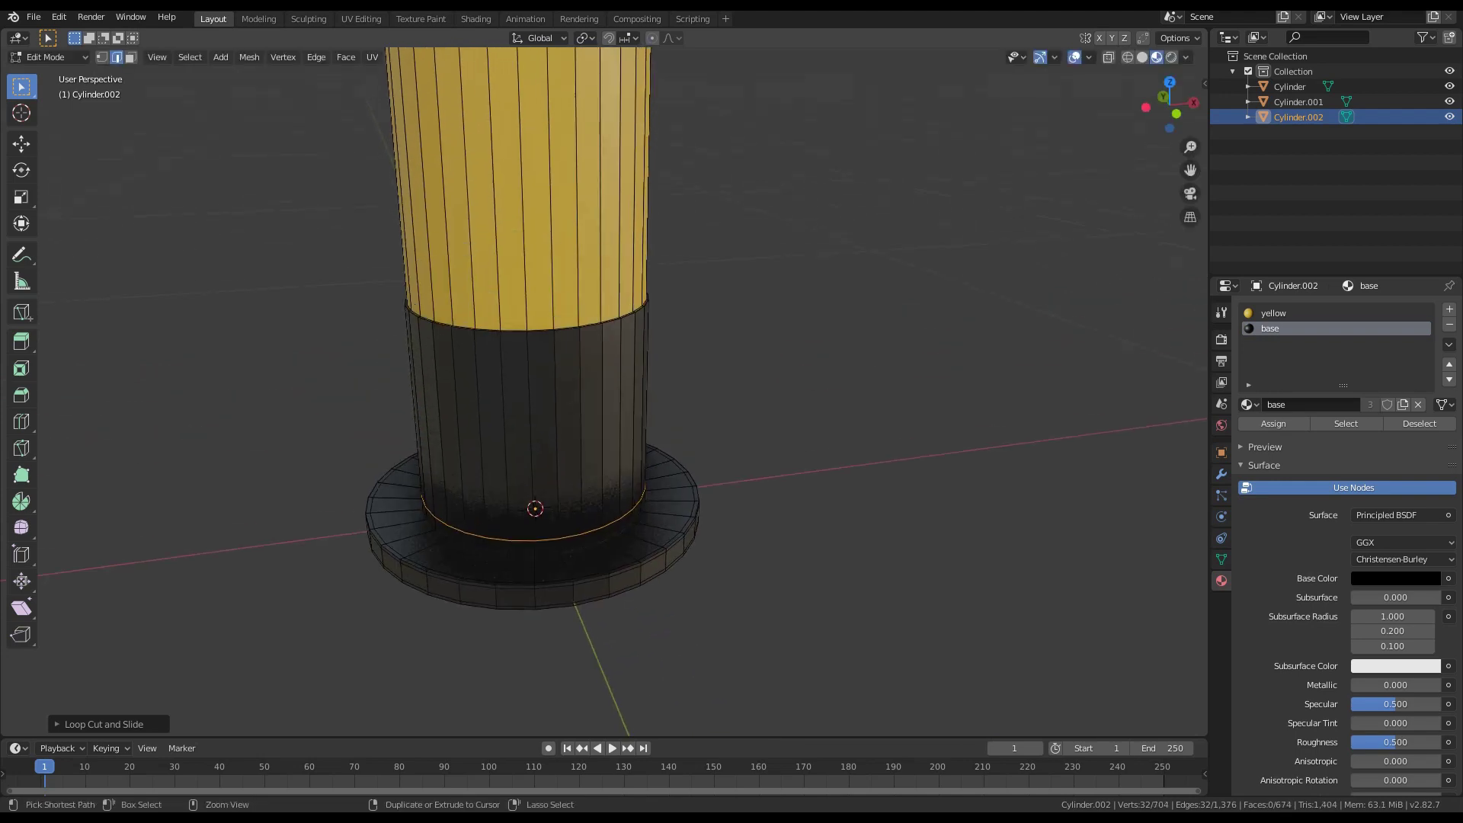
click(562, 351)
click(559, 279)
Move the collar's upper loop along Z close to the top edge and add a loop cut on the narrow ledge
scroll(559, 279, up, 8)
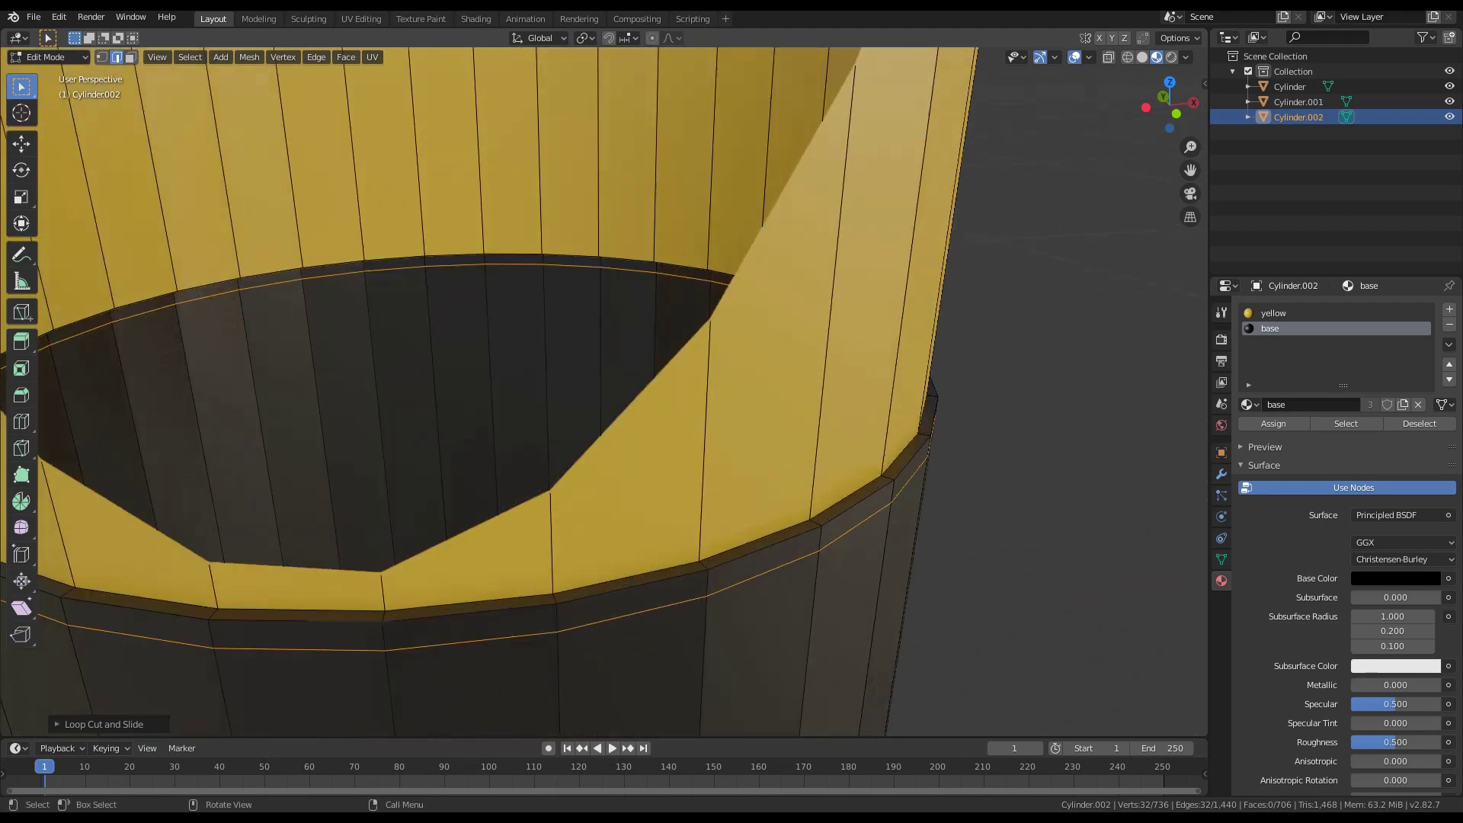
key(g)
key(z)
click(743, 545)
key(ctrl+r)
click(701, 567)
click(699, 558)
Add a loop cut around the yellow shaft and move it down along Z to just above the collar
key(ctrl+r)
click(701, 563)
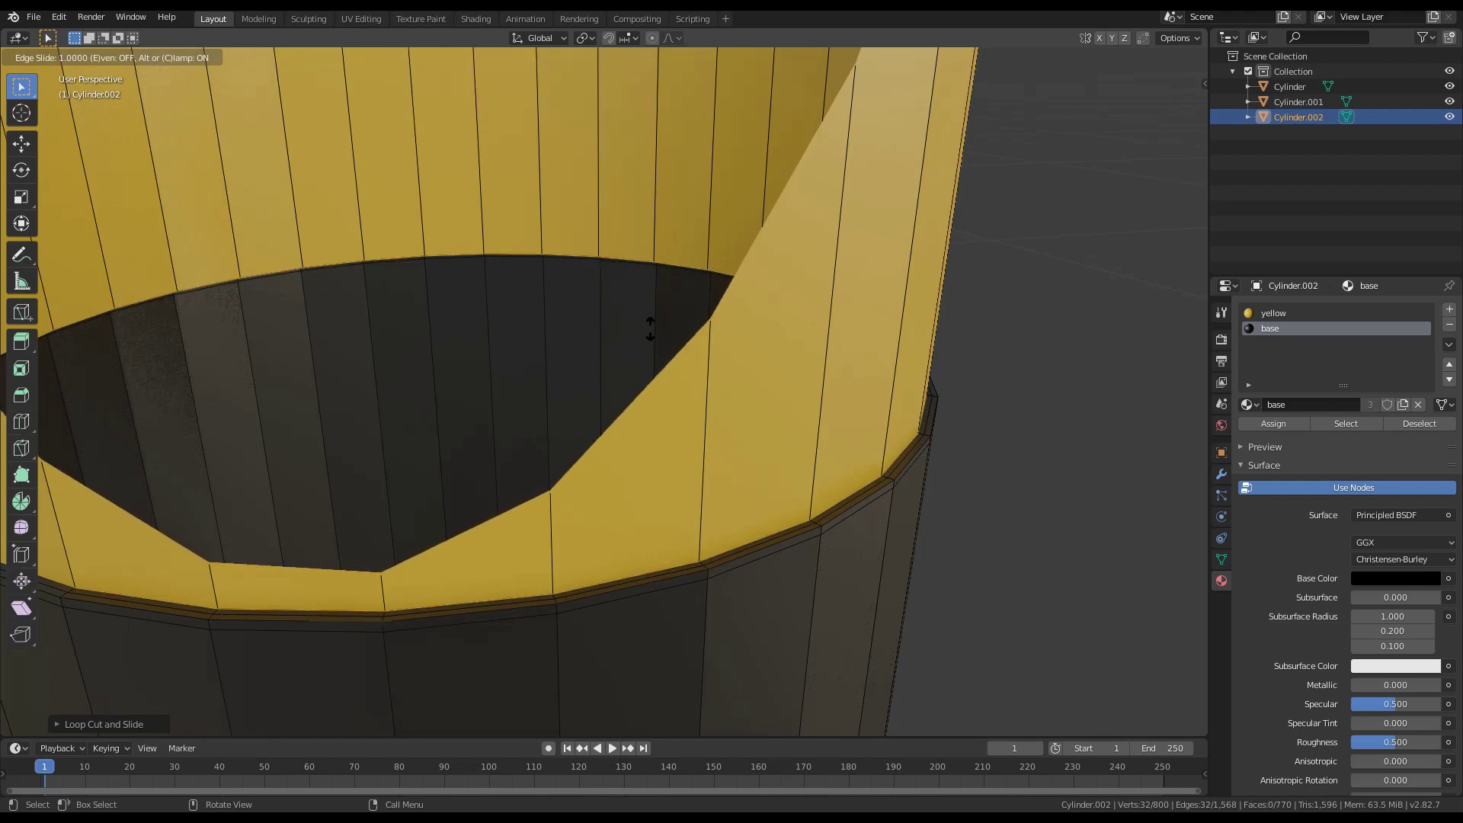
click(738, 295)
scroll(738, 295, down, 10)
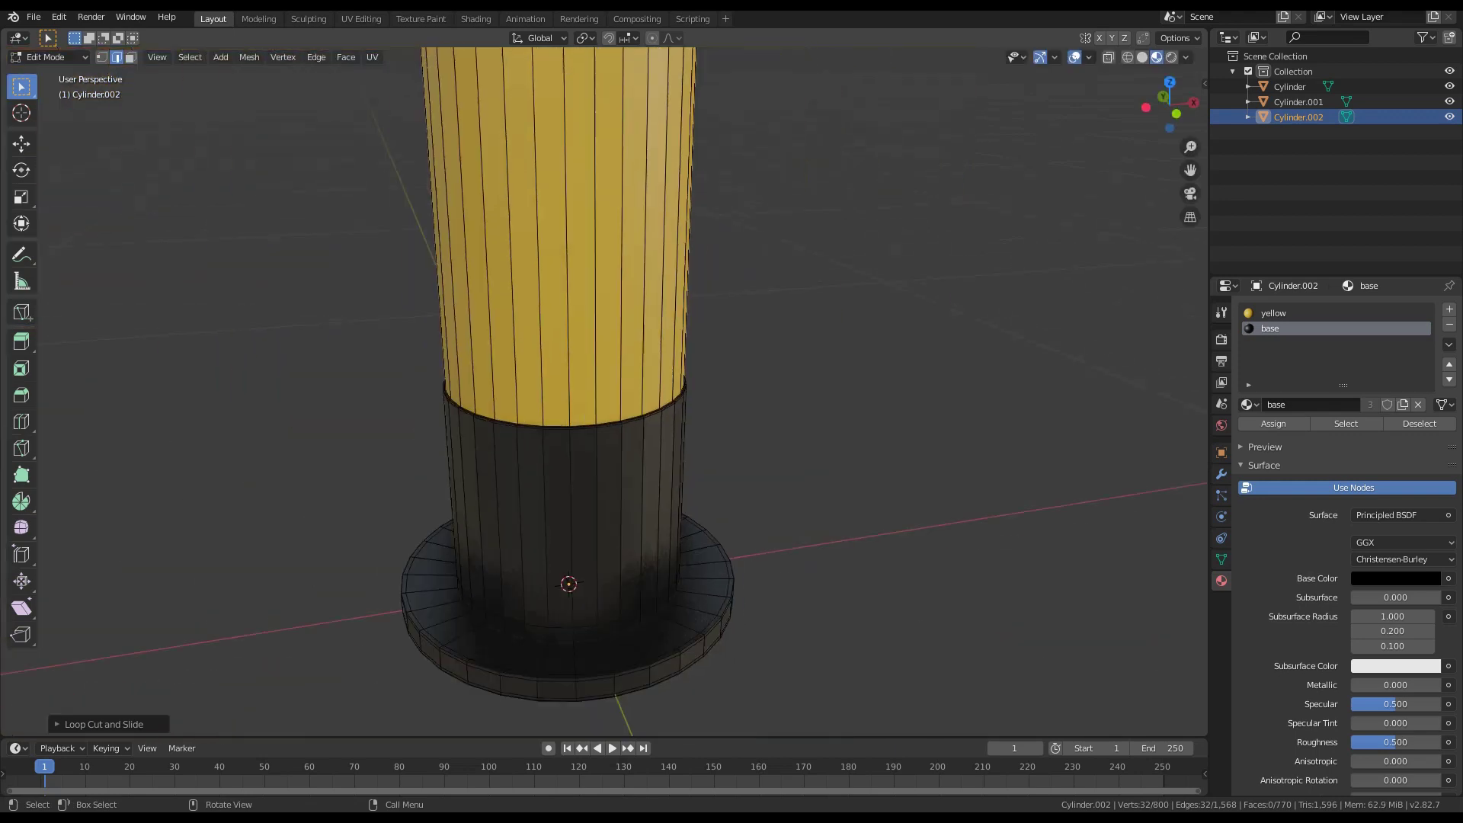
key(s)
key(z)
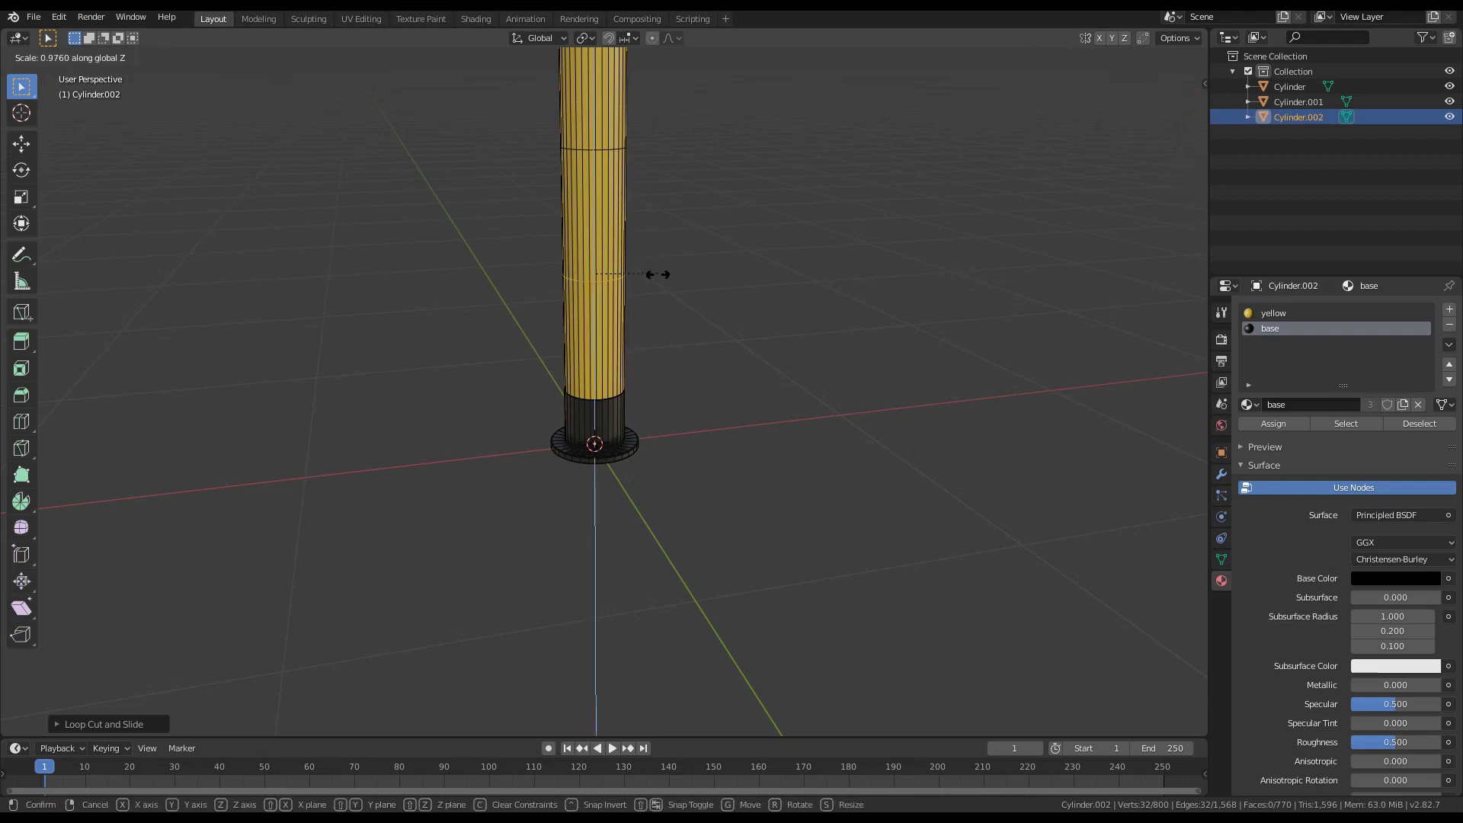
key(g)
key(z)
click(738, 320)
Inset the post's yellow top face to a small circle at the centre and delete the inner face
scroll(738, 320, up, 4)
shift+middle_drag(738, 320, 725, 683)
scroll(625, 404, down, 5)
scroll(625, 403, up, 5)
key(3)
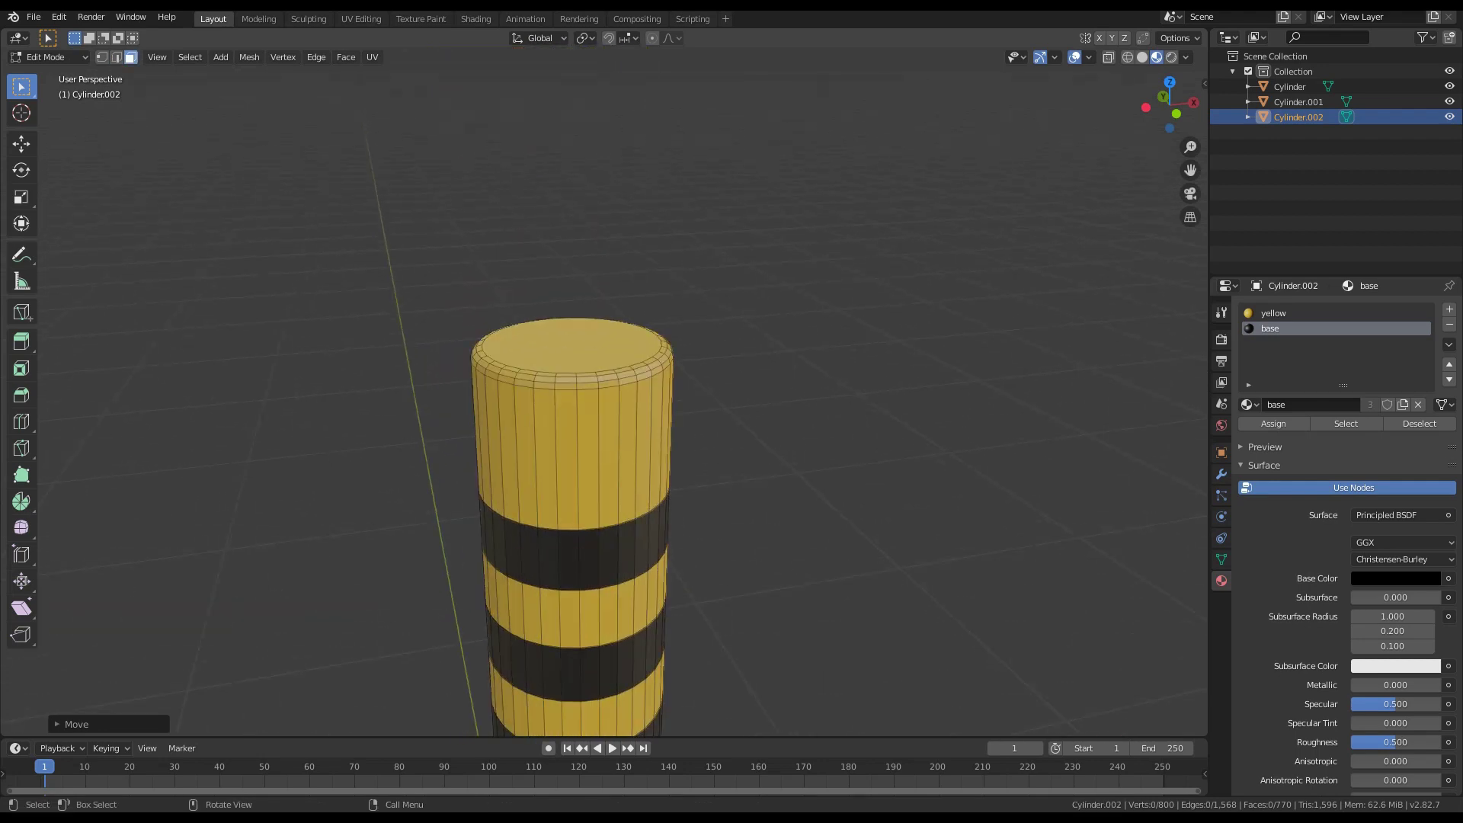
click(628, 427)
click(583, 348)
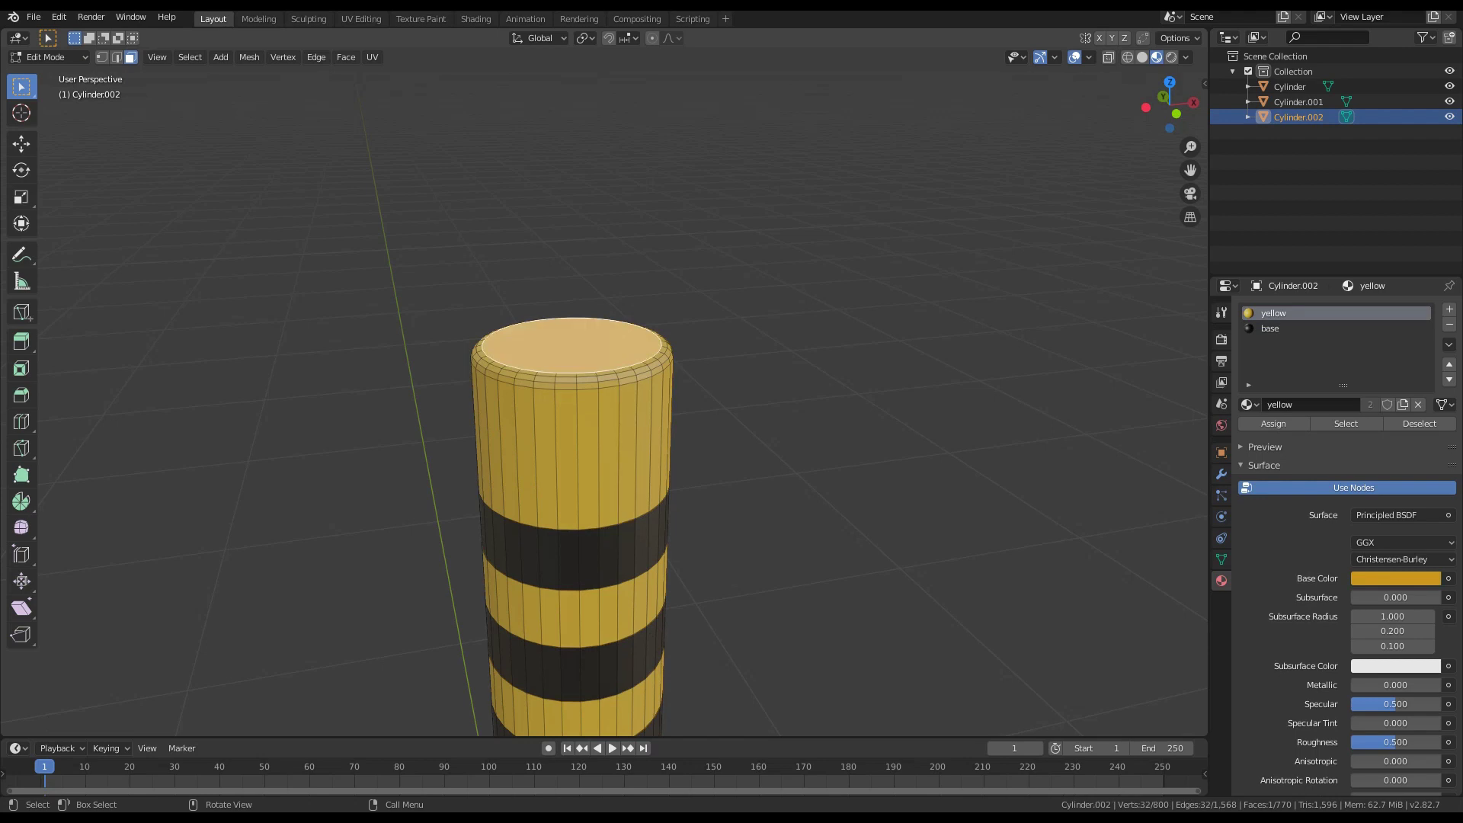
key(i)
key(Return)
scroll(603, 402, up, 5)
key(x)
key(Return)
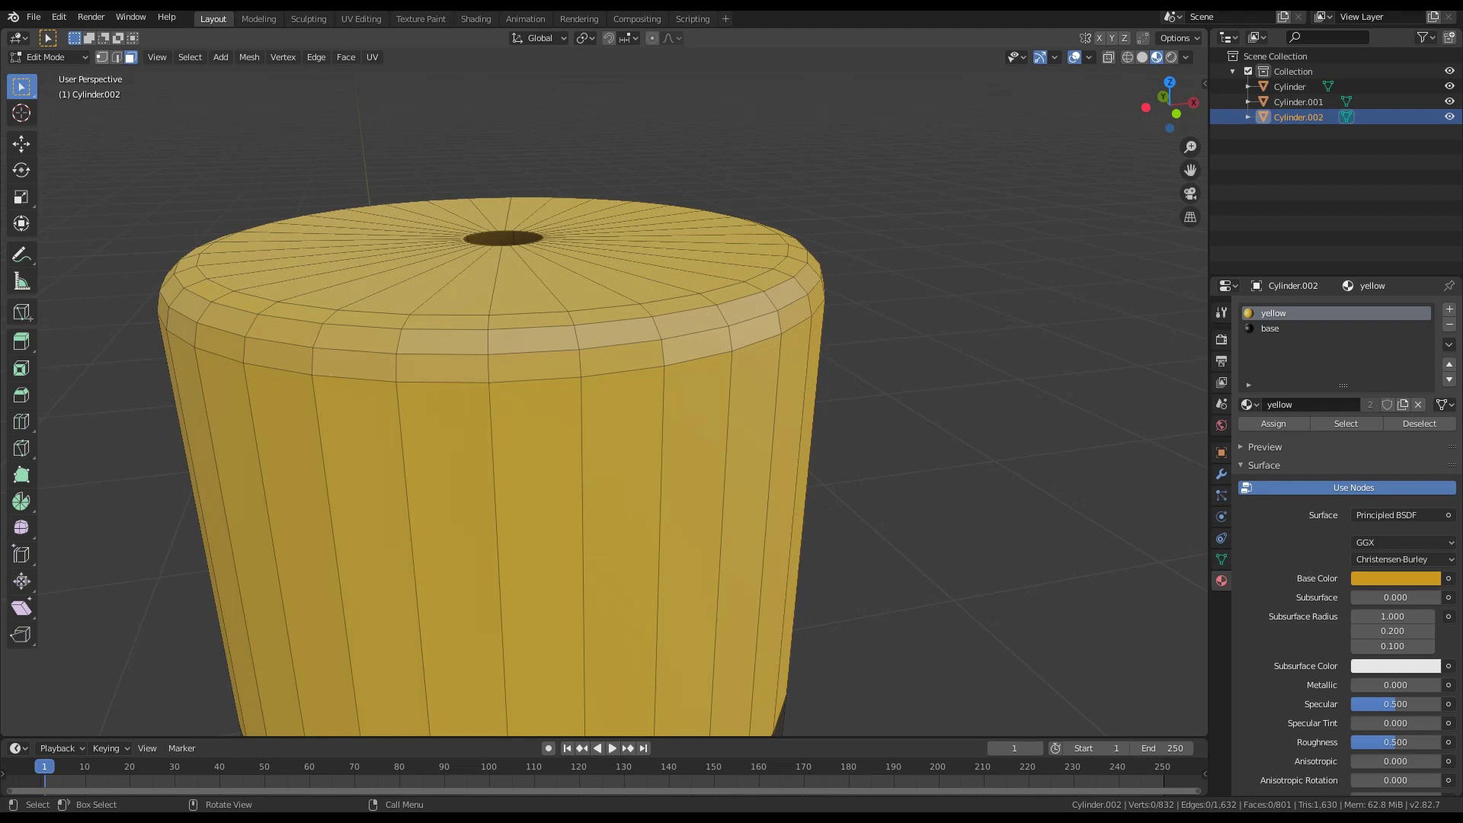
Merge the vertex loop around the small hole in the post's top into a single centre point
key(2)
key(1)
alt+click(483, 233)
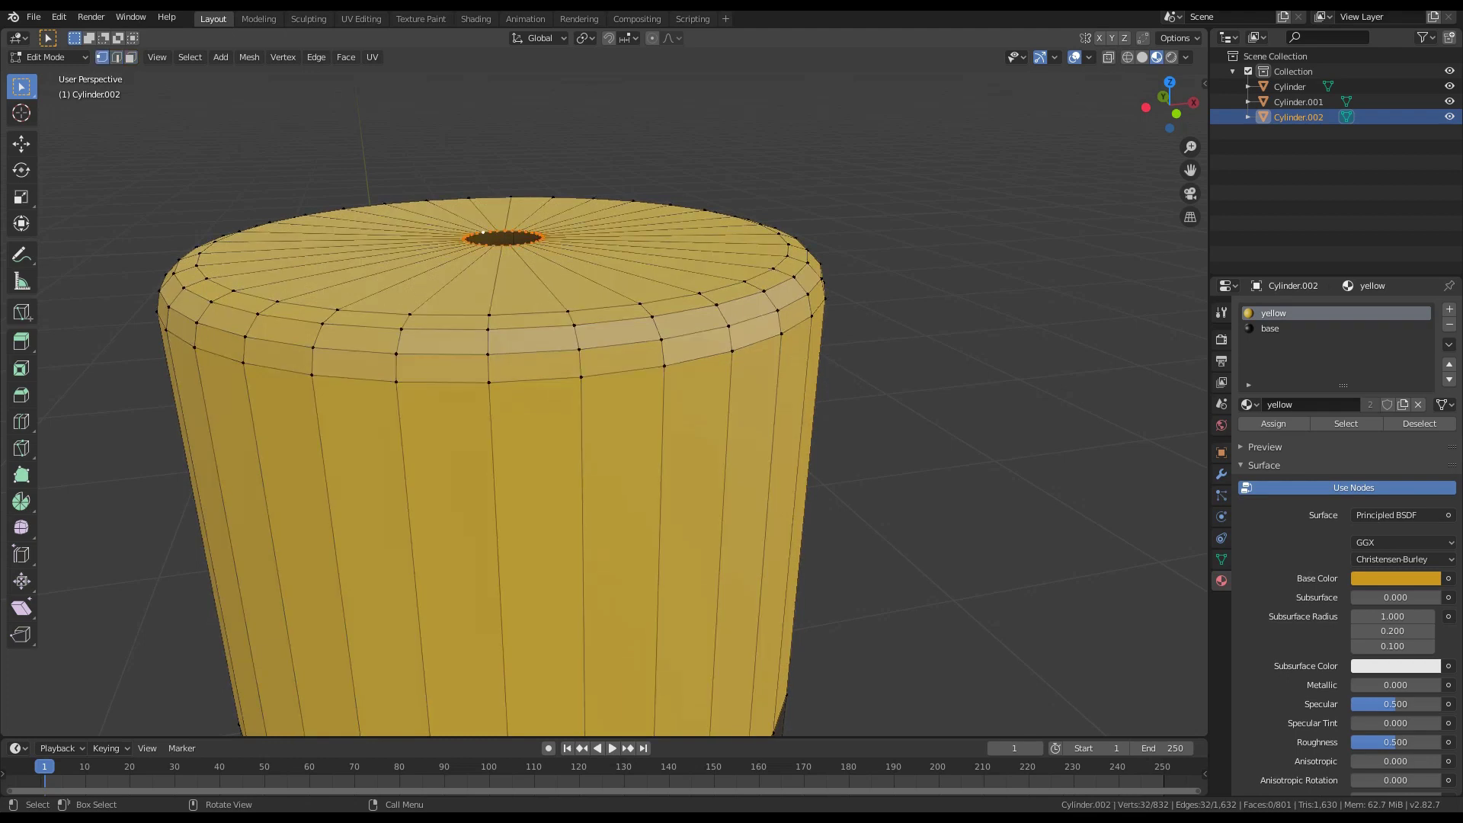
key(m)
click(549, 346)
Delete the large round face in the middle of the flange's underside
scroll(548, 346, down, 5)
middle_drag(549, 346, 547, 187)
scroll(547, 187, down, 4)
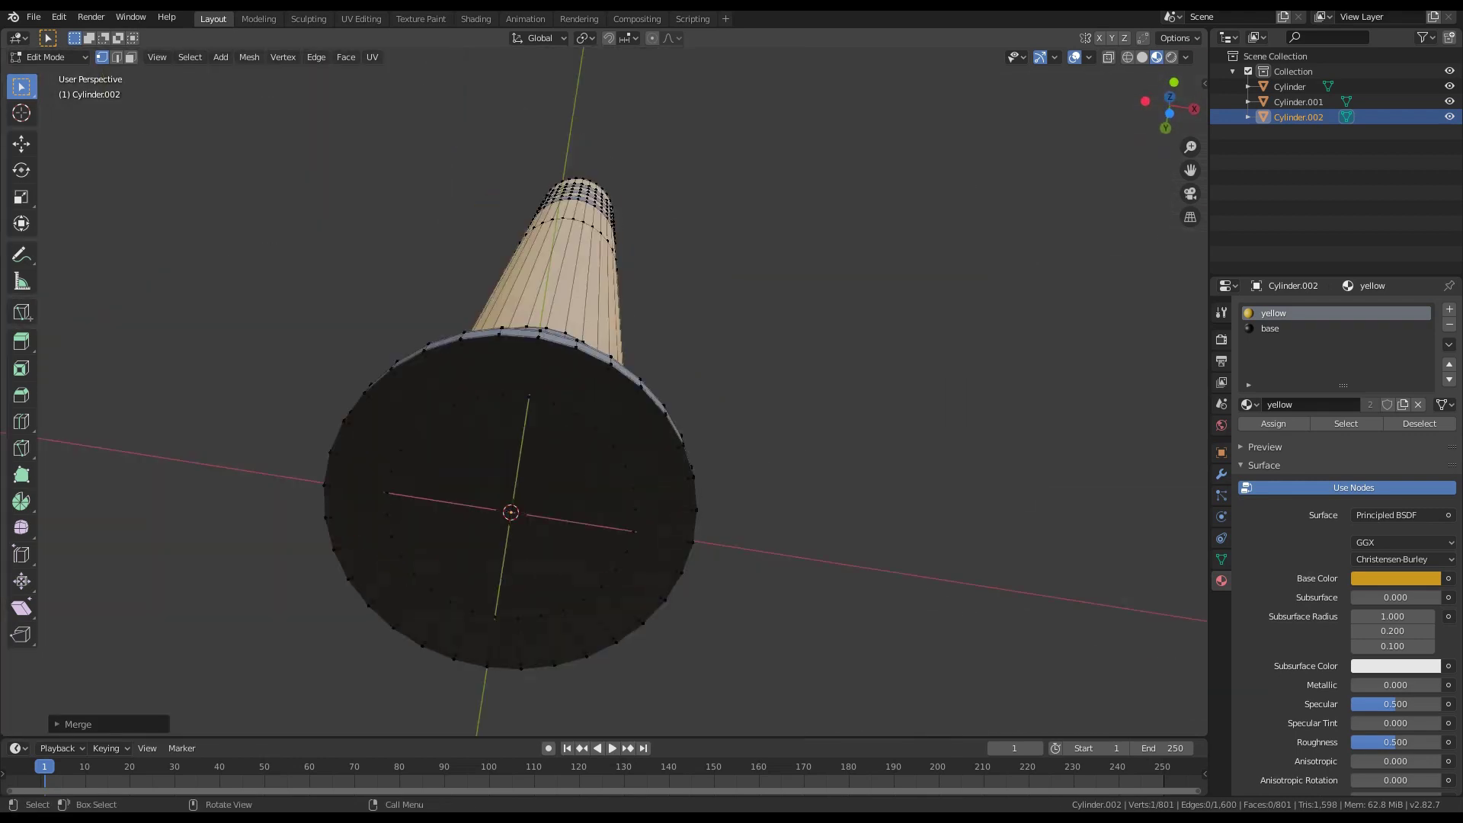
key(3)
click(511, 510)
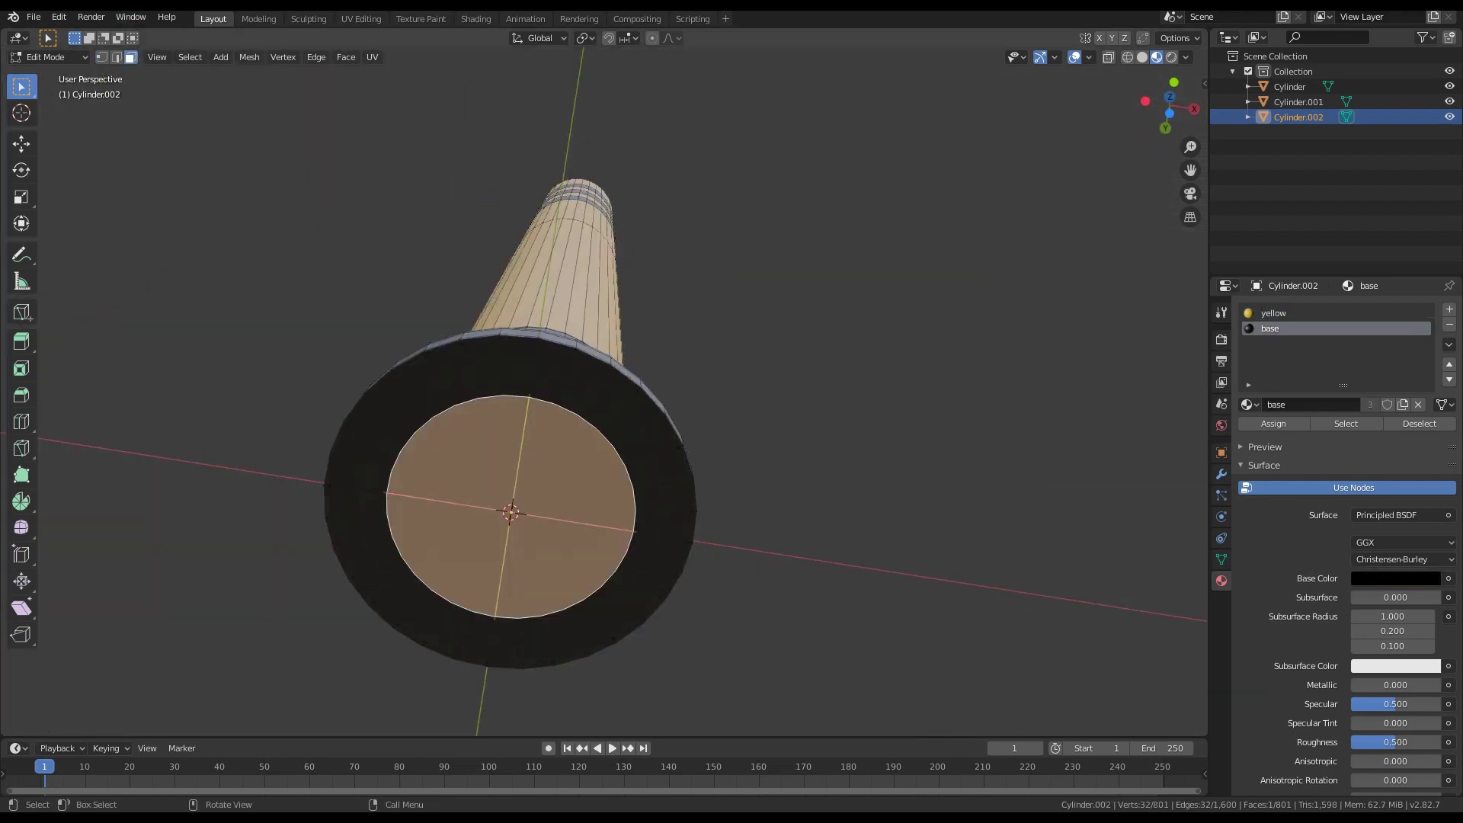
key(x)
click(526, 494)
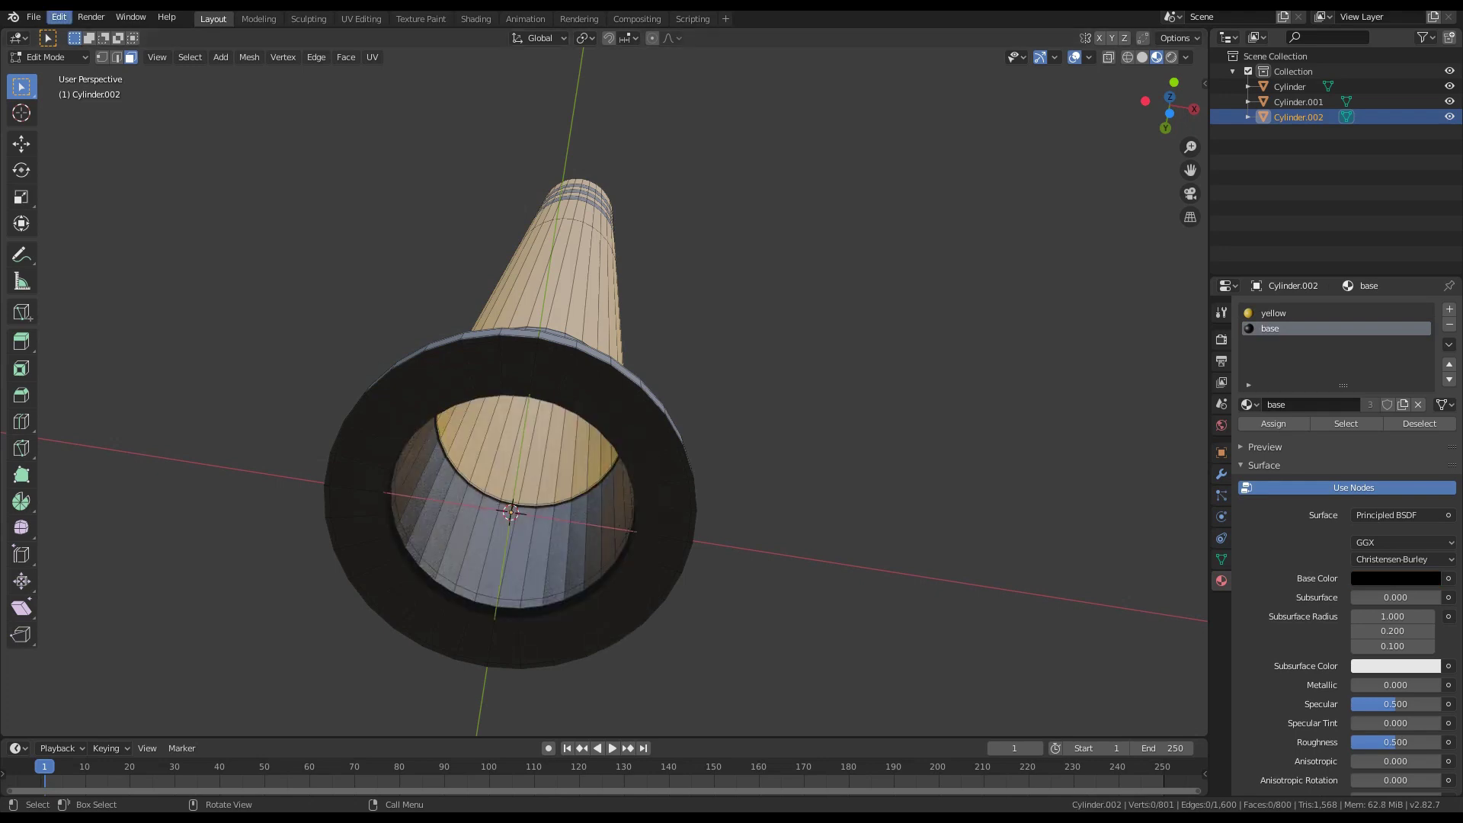
Merge the vertex loop around the underside opening into one centre point and return to Object Mode
key(1)
alt+click(555, 404)
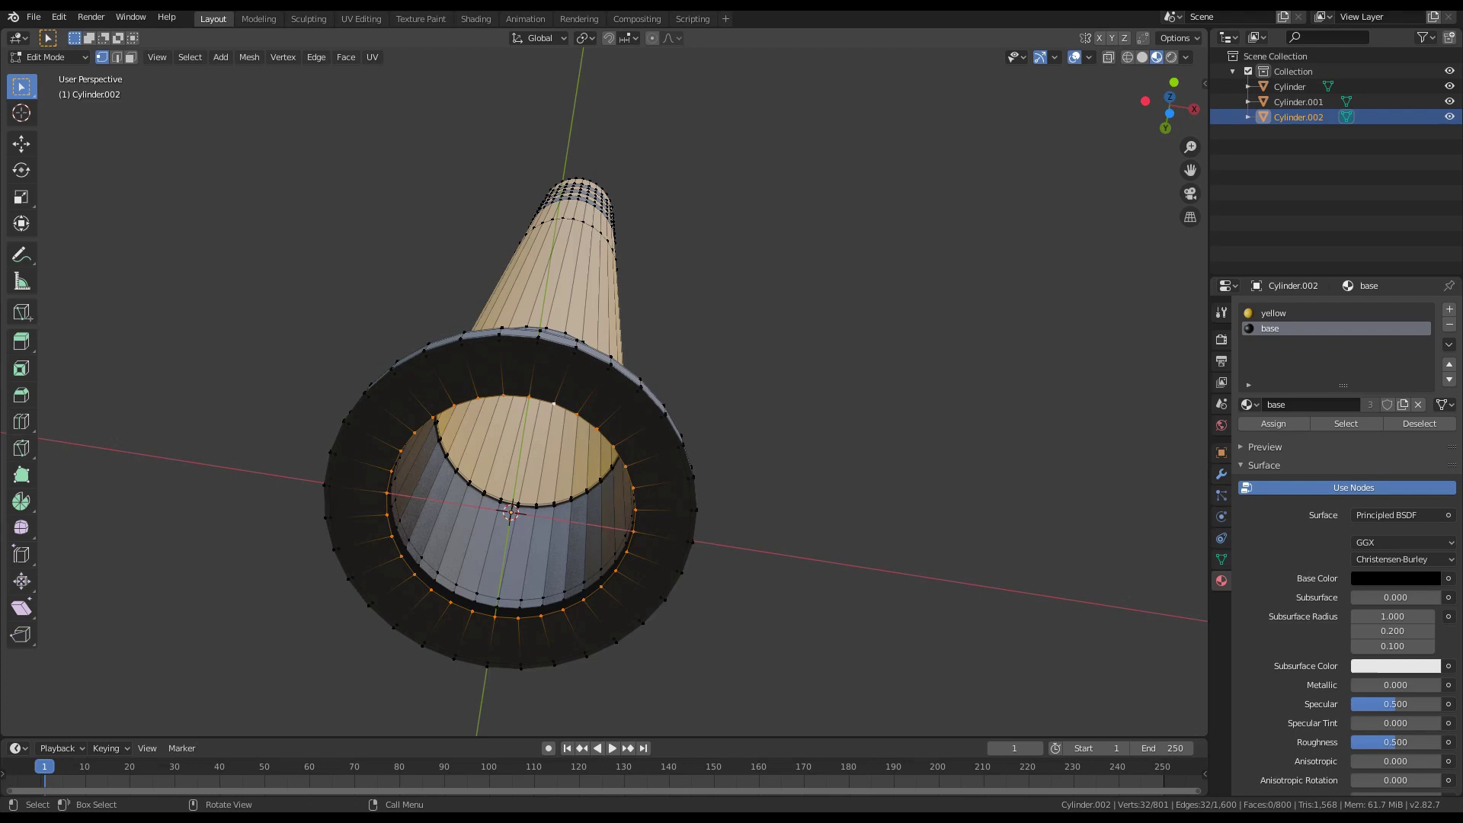
key(m)
click(495, 423)
key(Tab)
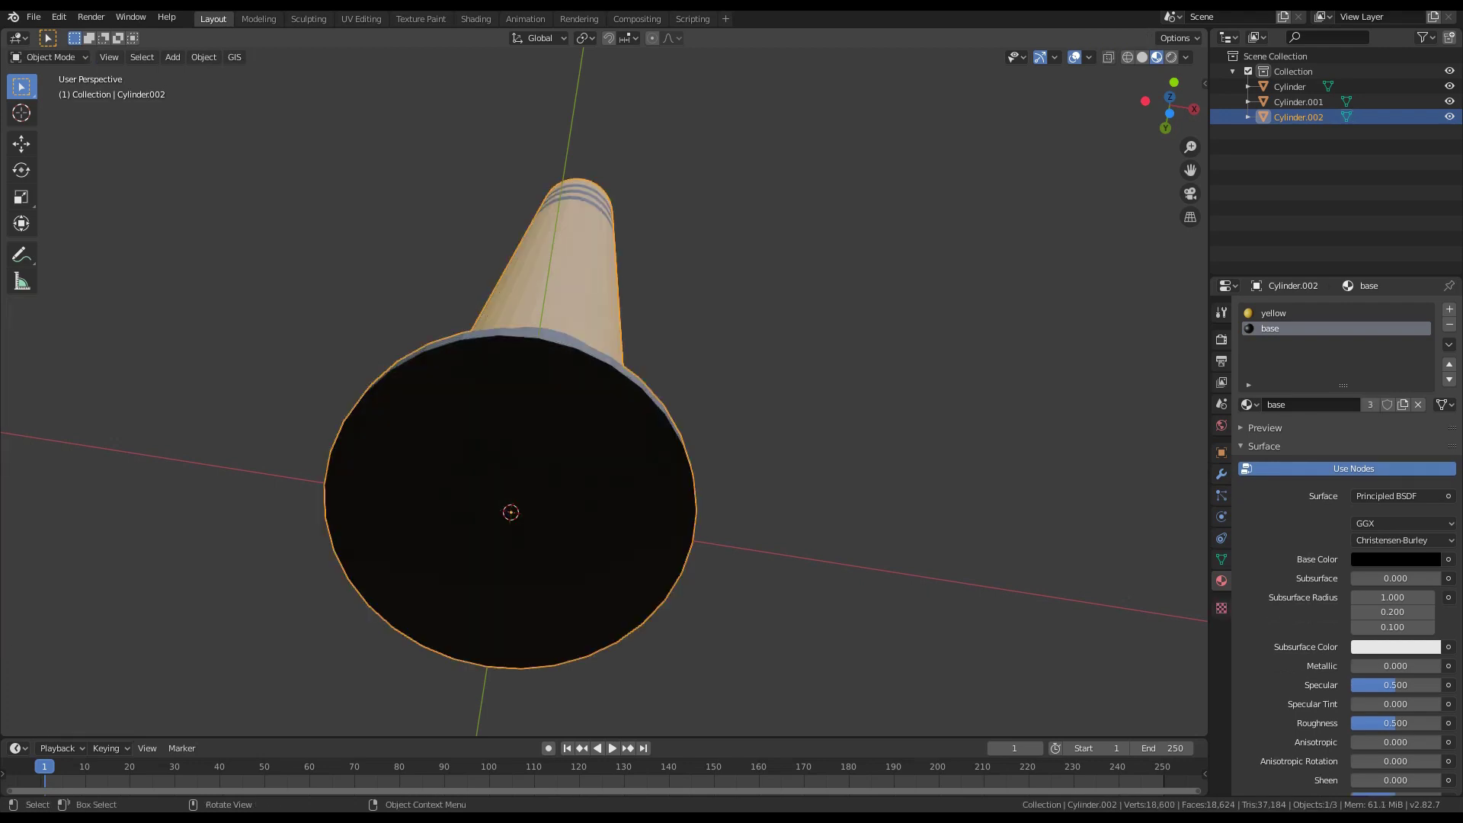
Apply smooth shading to the whole post
scroll(526, 427, down, 8)
middle_drag(525, 427, 549, 171)
scroll(525, 604, up, 3)
right_click(559, 353)
click(553, 317)
Examine the smooth shading along the post, its collar and its flanged base
shift+middle_drag(526, 480, 588, 288)
scroll(595, 189, up, 3)
shift+middle_drag(588, 288, 625, 427)
scroll(609, 609, down, 6)
scroll(625, 427, up, 11)
shift+middle_drag(625, 366, 488, 675)
scroll(488, 674, up, 4)
scroll(488, 675, down, 4)
Move the vertex loop at the collar's foot down about 0.011 m along Z towards the flange
key(Tab)
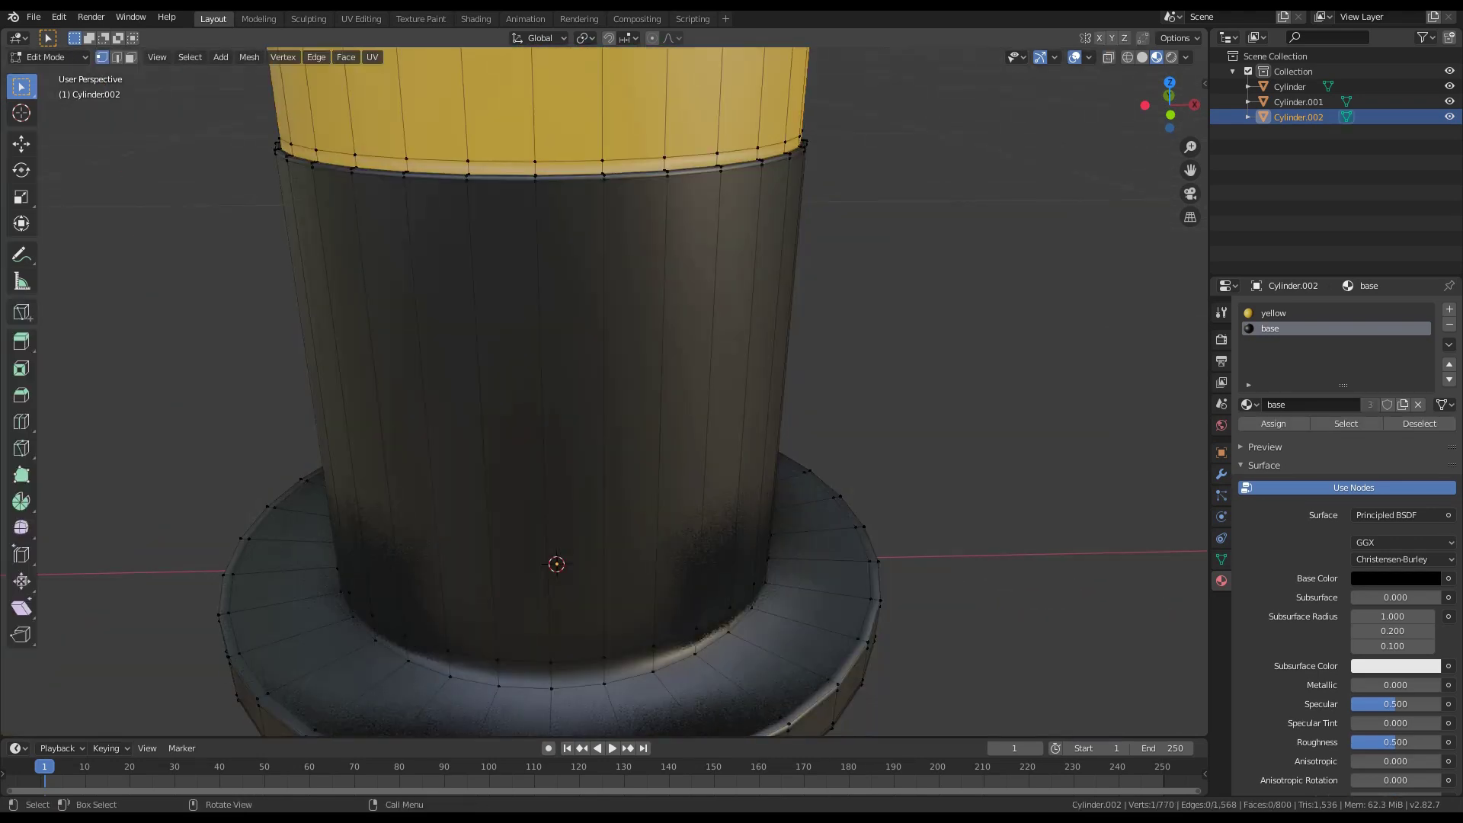
scroll(604, 391, up, 2)
scroll(604, 391, down, 2)
shift+middle_drag(604, 457, 566, 323)
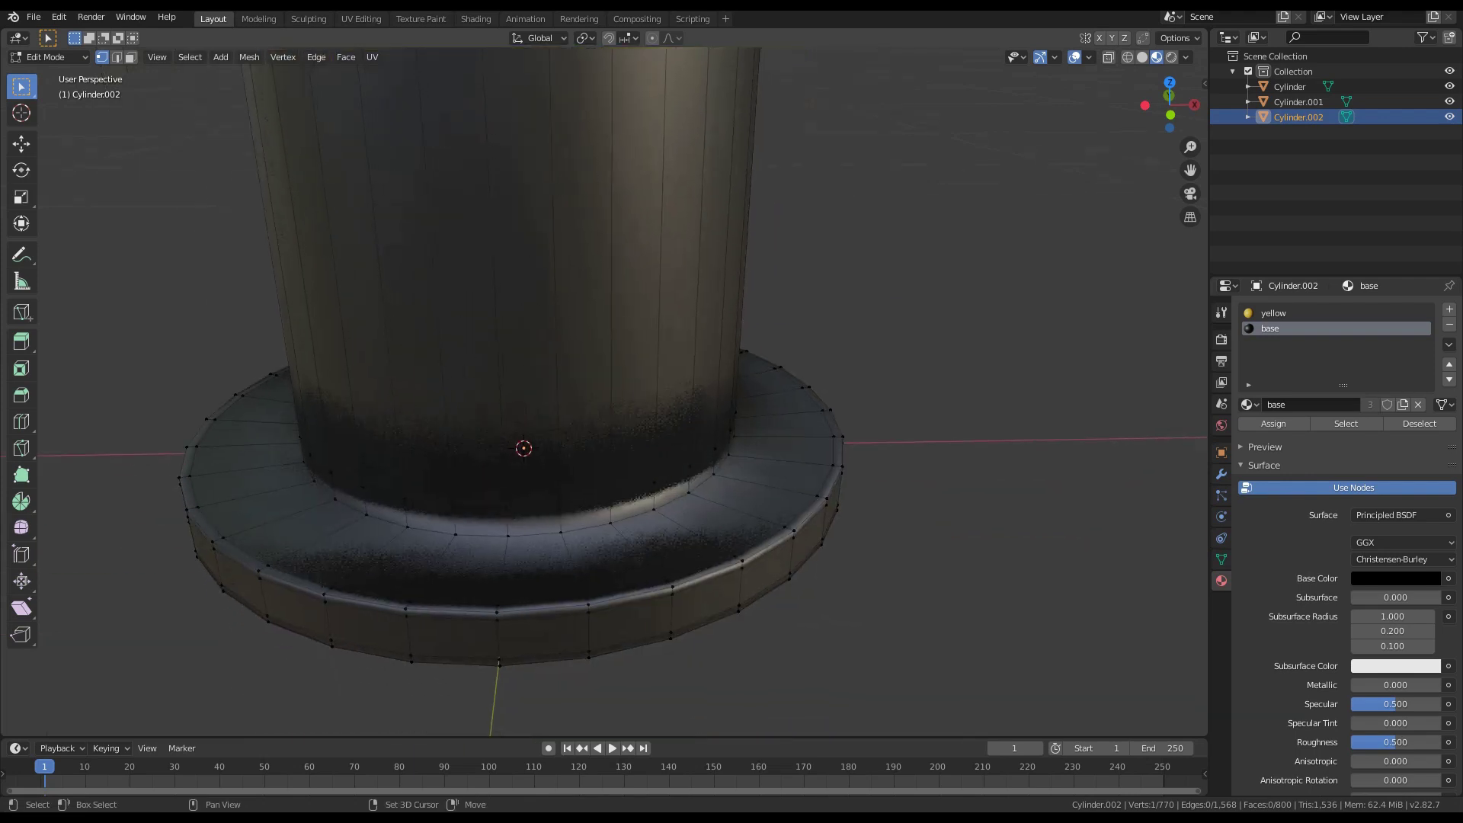
key(ctrl)
alt+click(647, 485)
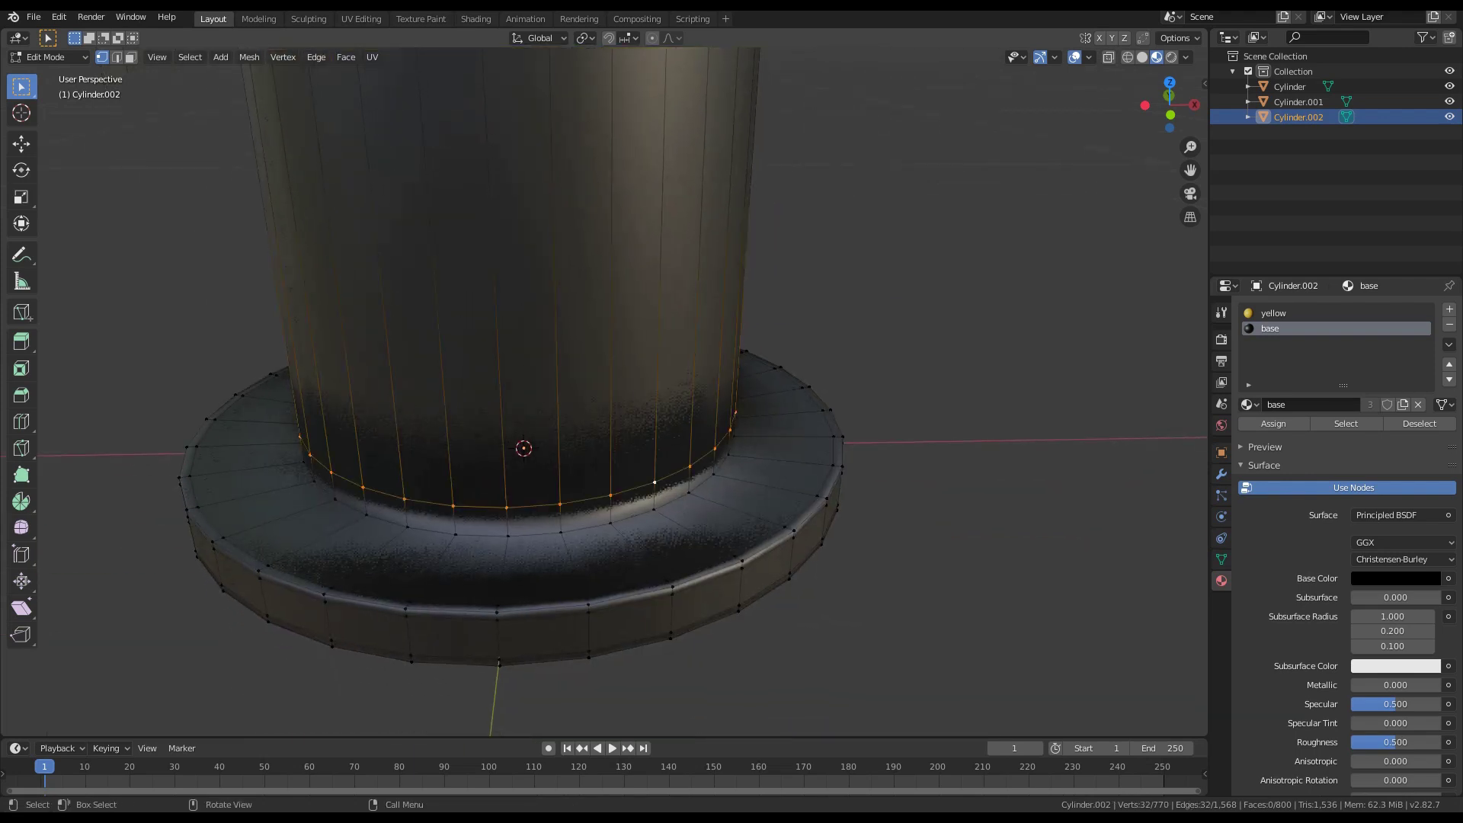
key(g)
key(z)
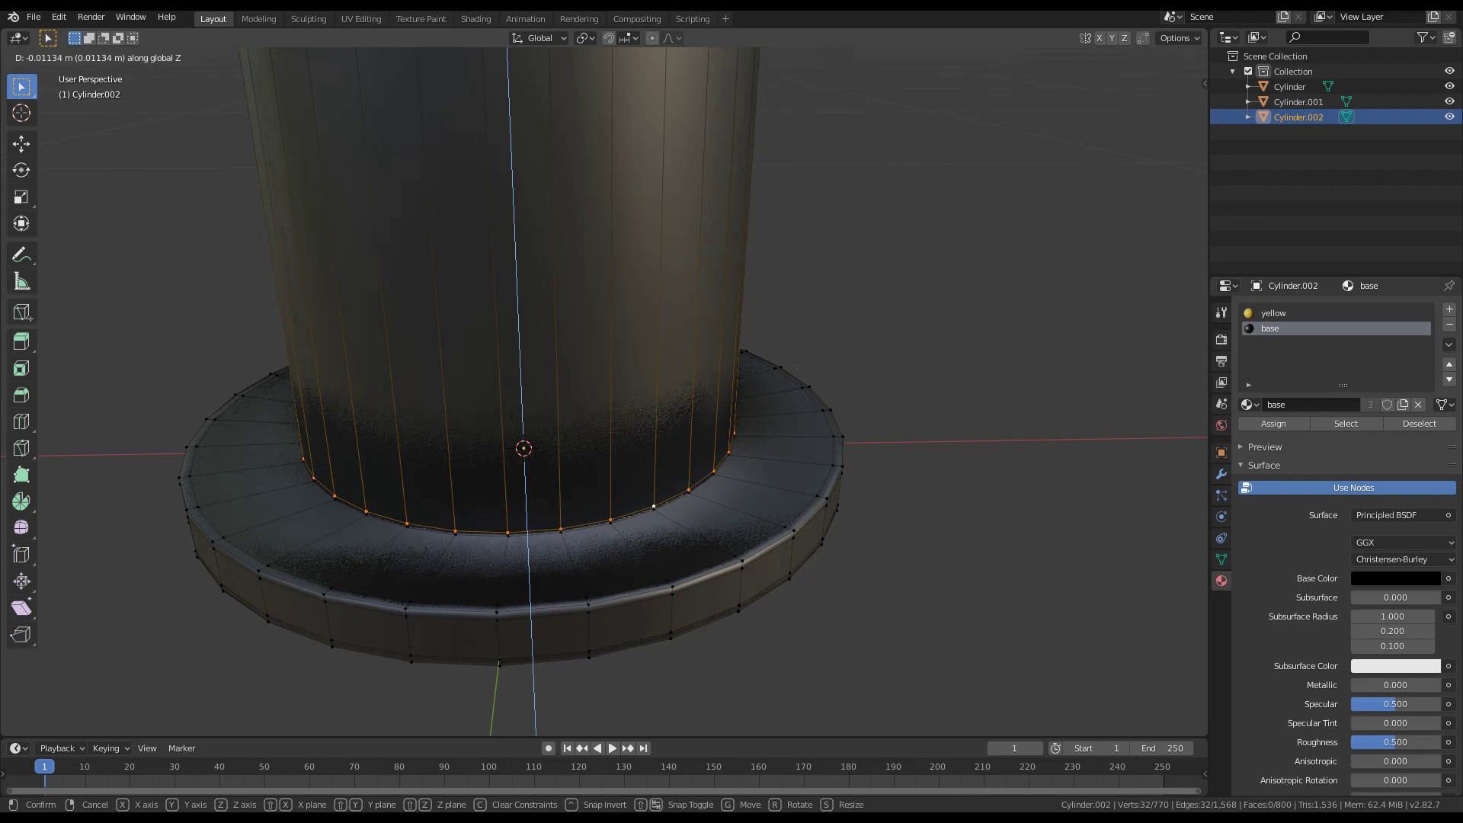
key(Return)
Add two loop cuts on the flange top, one close to the collar and one towards the outer edge, and check the shading
key(ctrl+r)
key(Return)
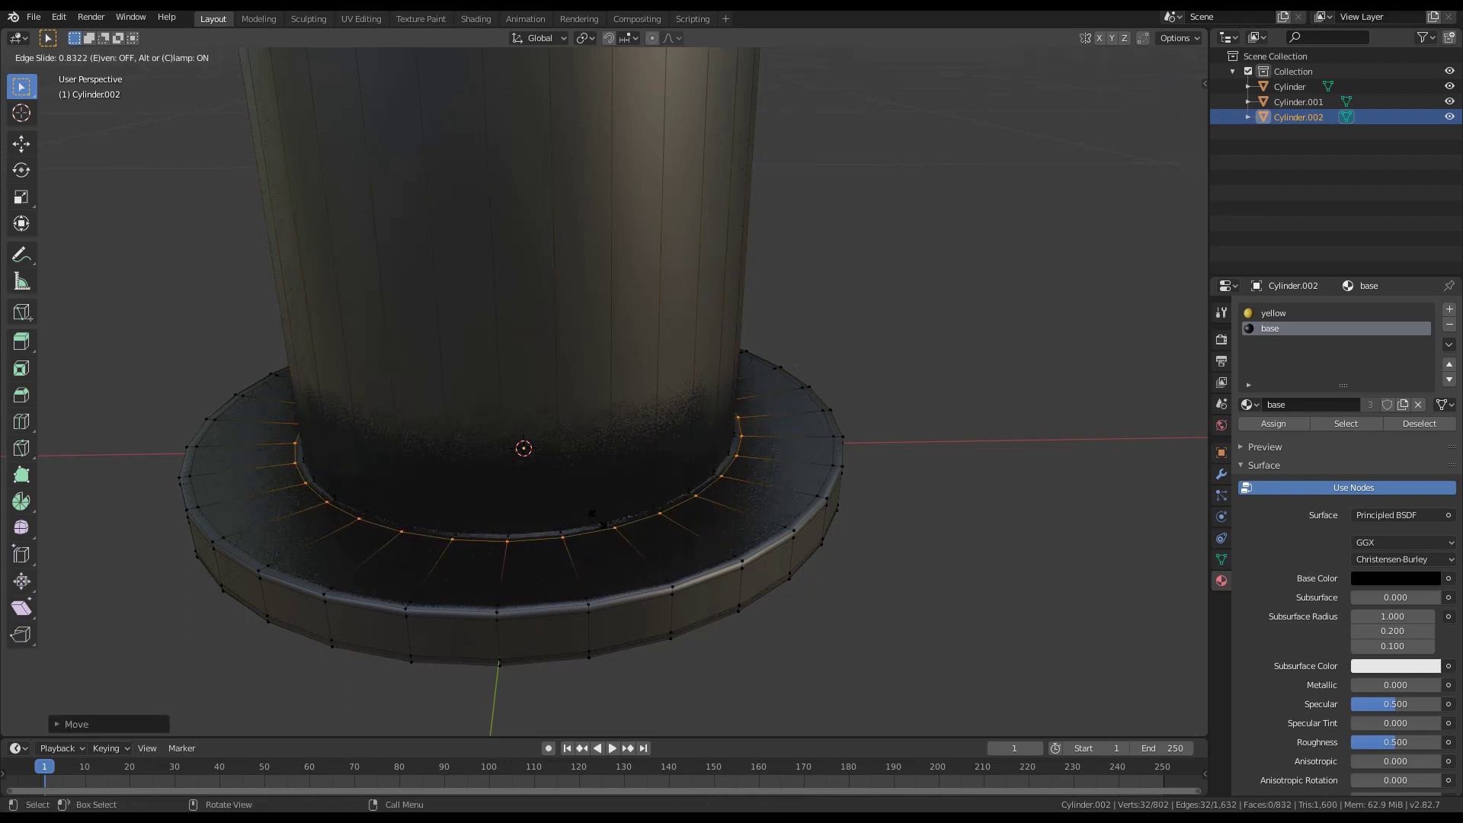
key(Return)
key(ctrl+r)
click(581, 564)
click(612, 599)
key(Tab)
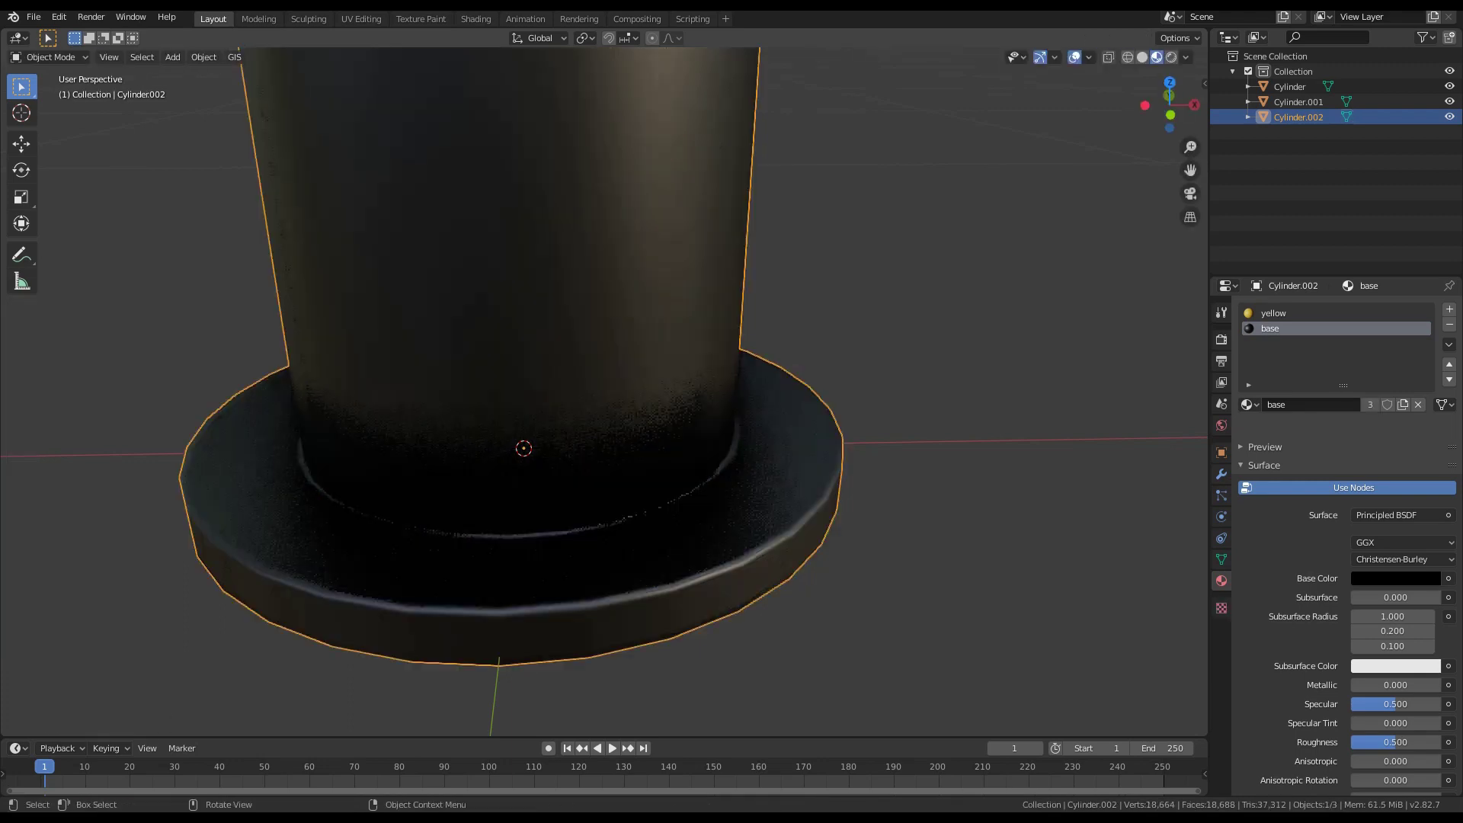
scroll(612, 600, down, 7)
scroll(602, 388, down, 3)
scroll(603, 389, up, 10)
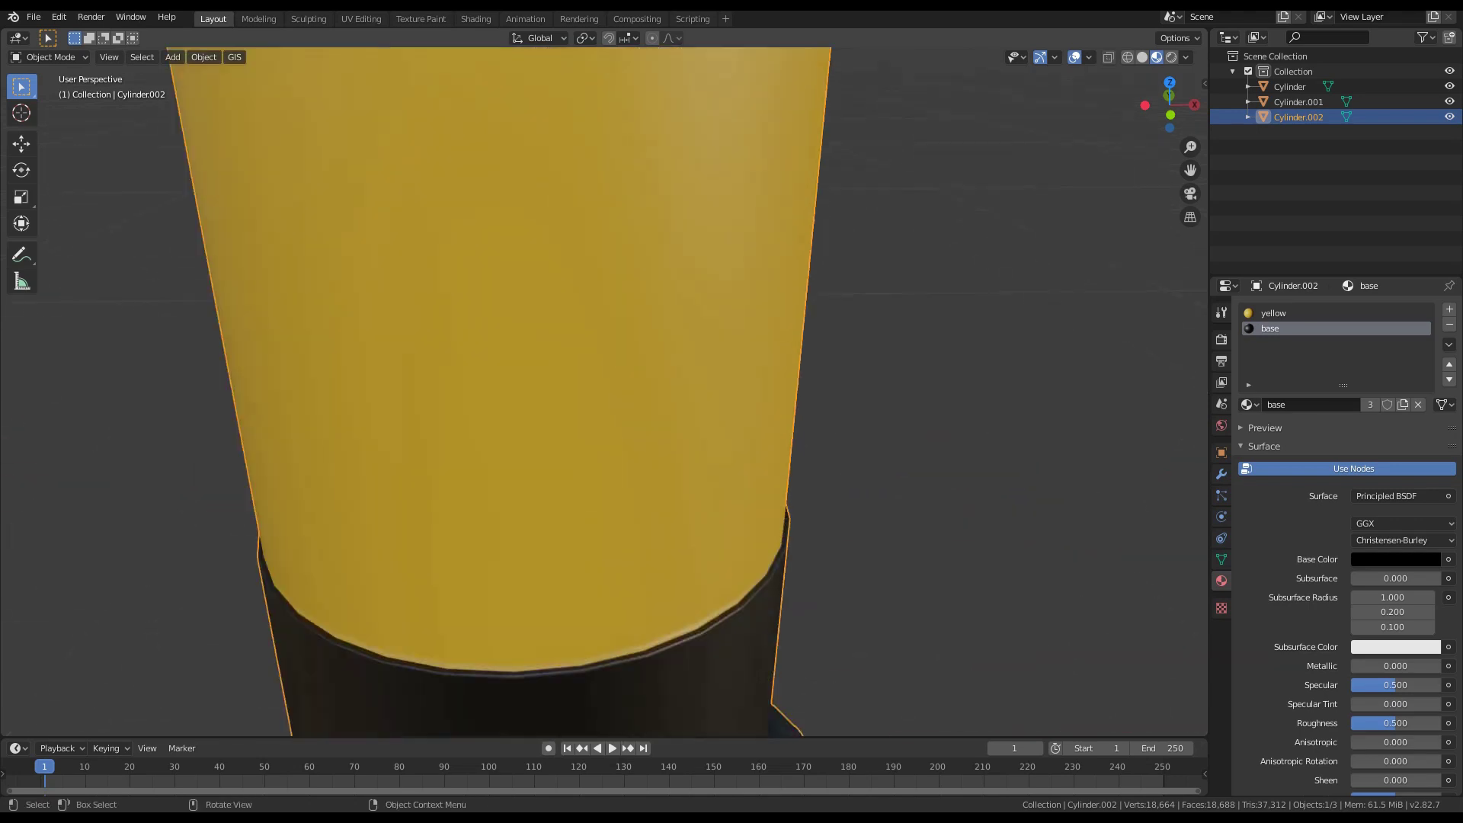
scroll(602, 389, down, 5)
shift+middle_drag(602, 389, 586, 328)
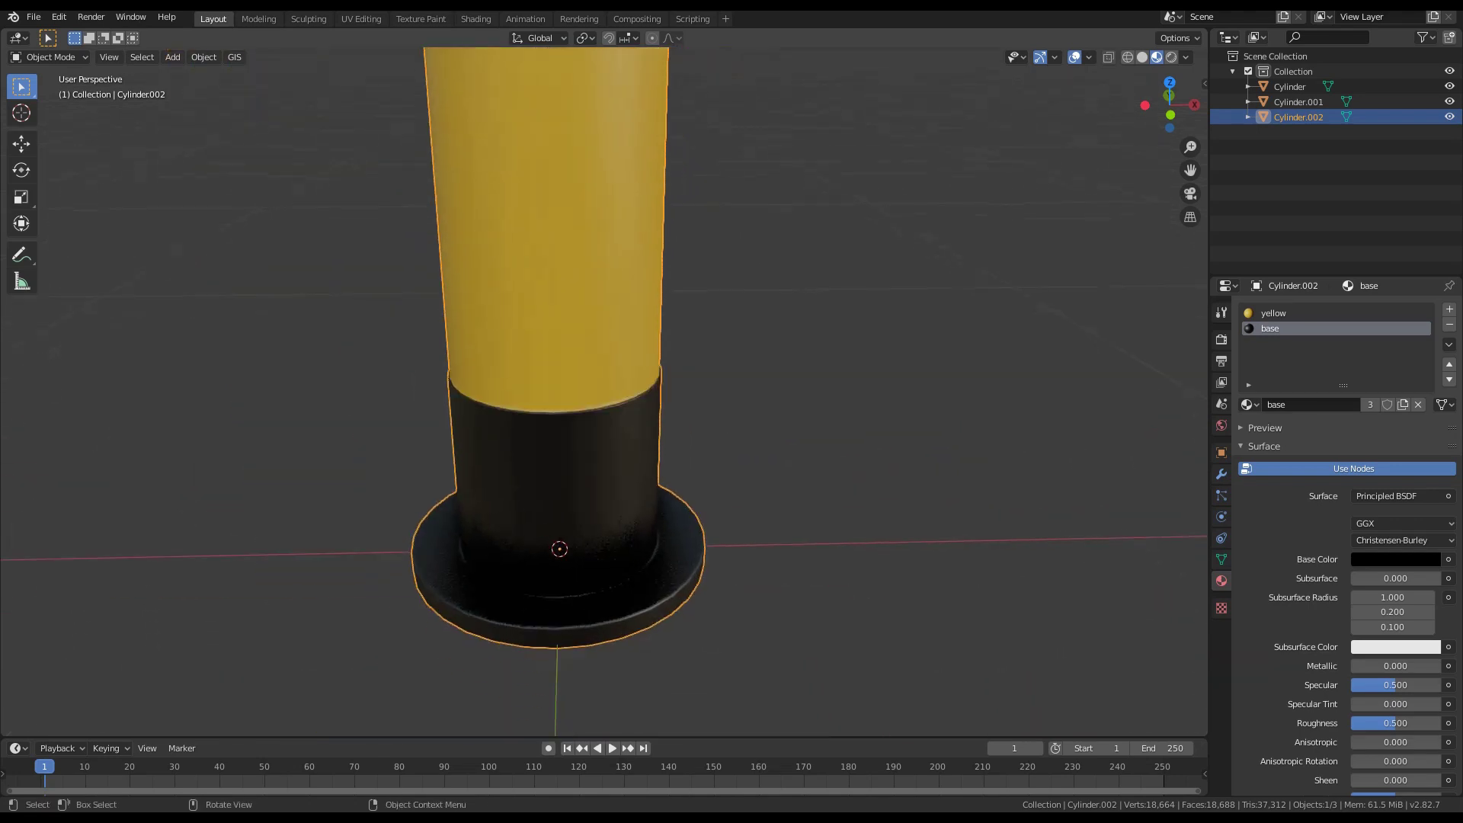
In top view, add a mesh cylinder with 6 vertices at the centre of the post
key(KP_7)
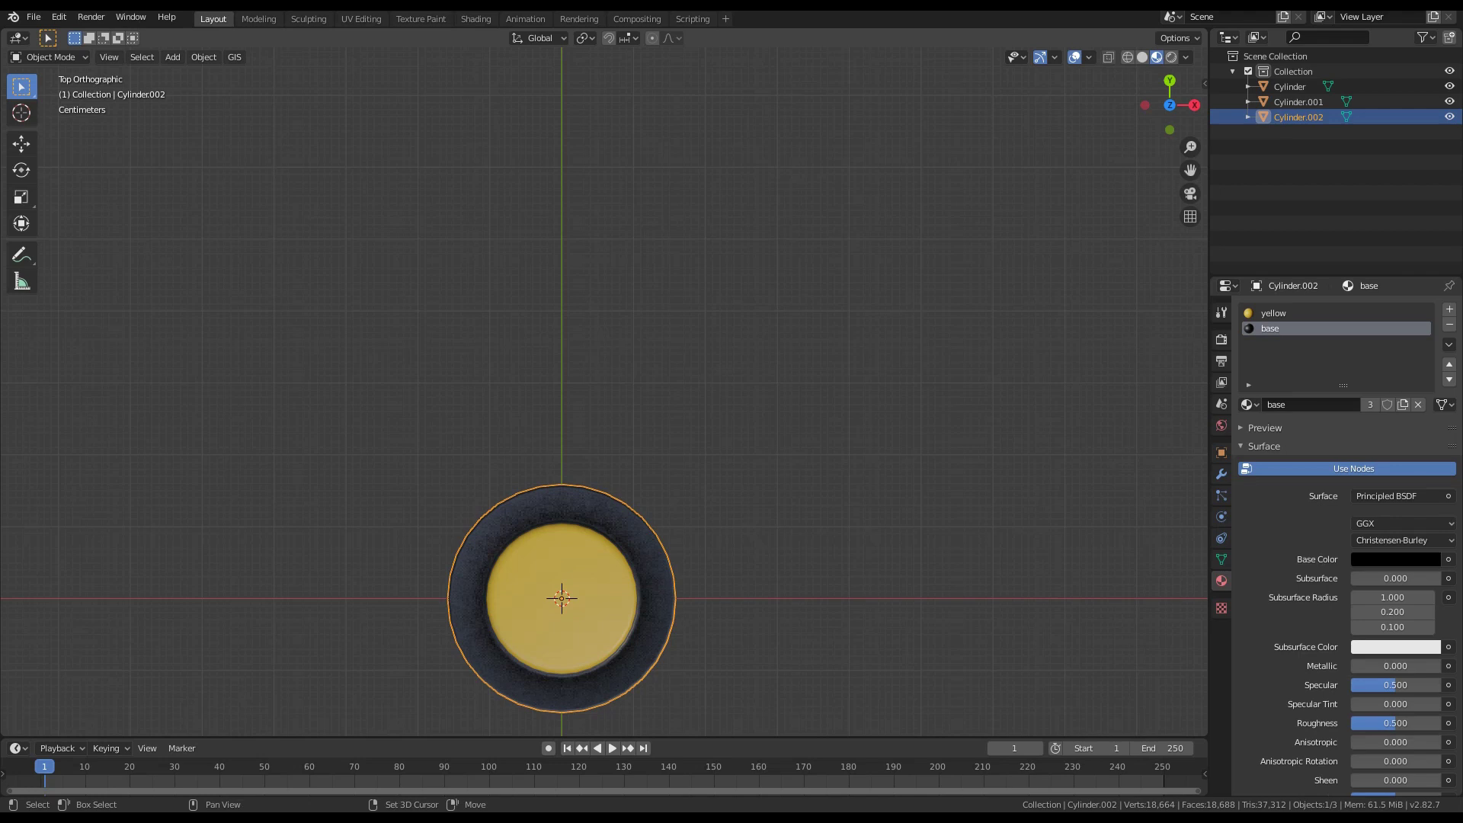
shift+middle_drag(602, 389, 618, 238)
scroll(618, 237, up, 2)
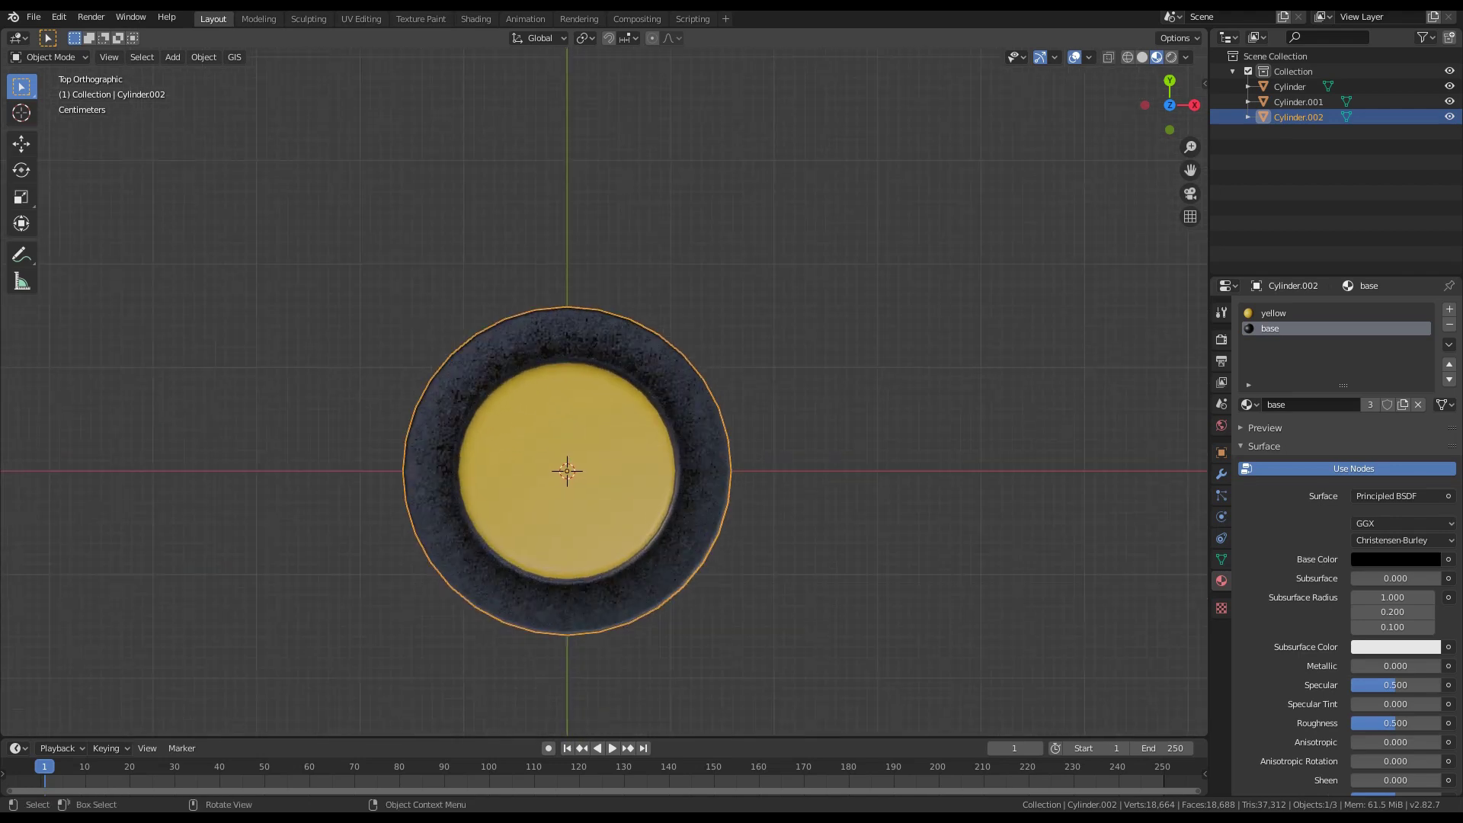
key(shift+a)
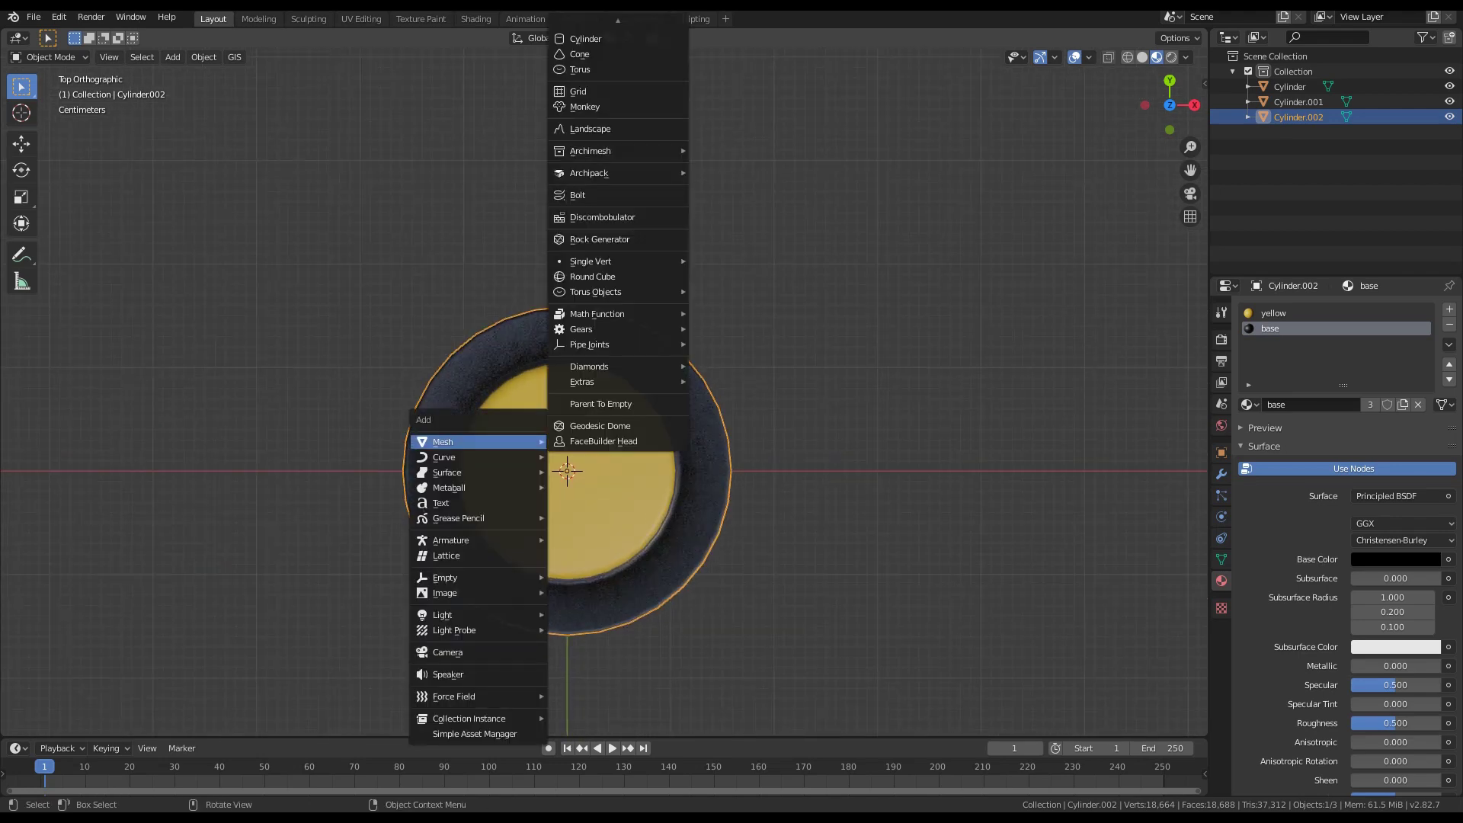
click(602, 38)
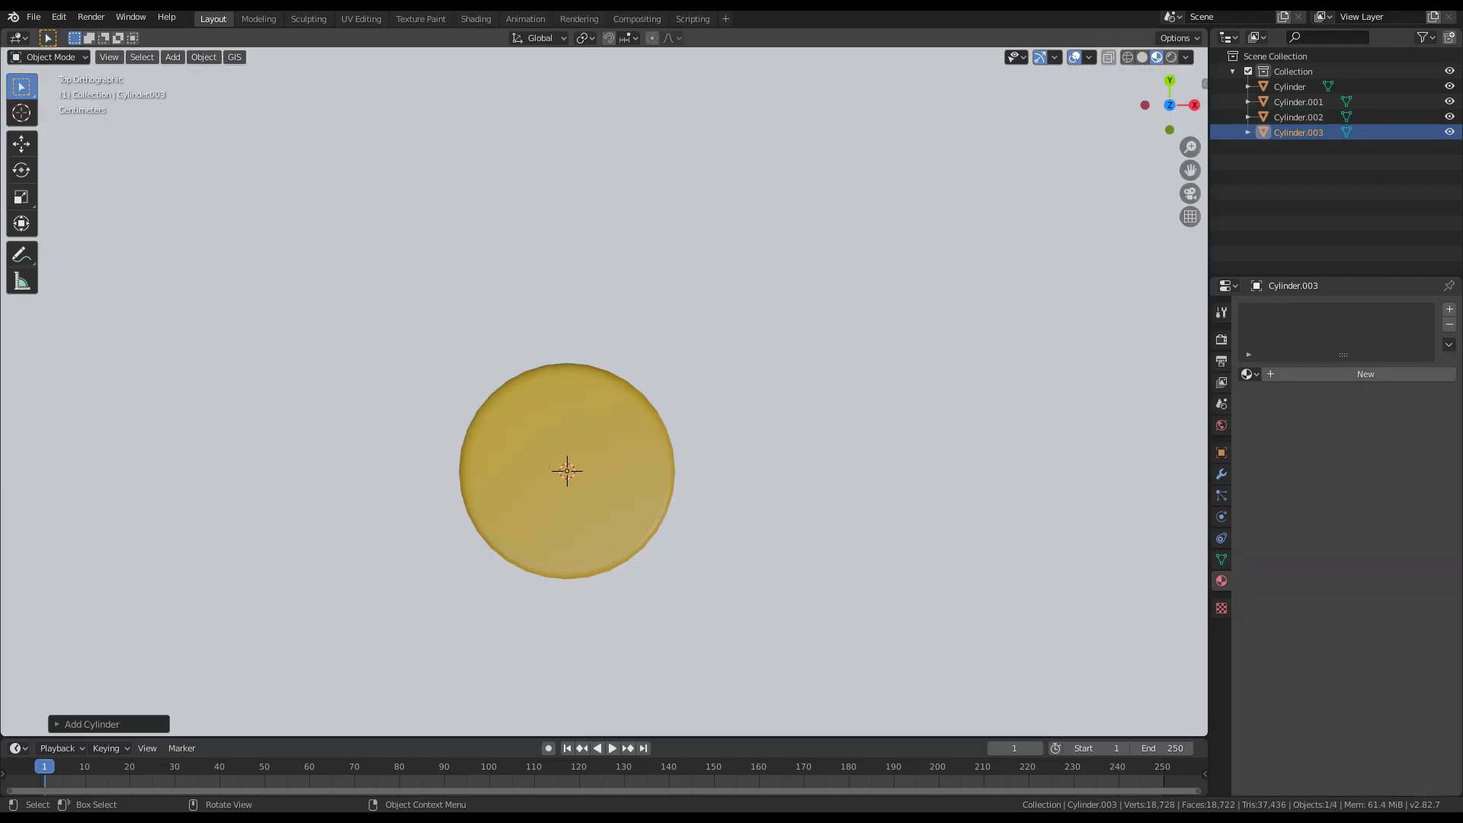
key(KP_Decimal)
click(91, 725)
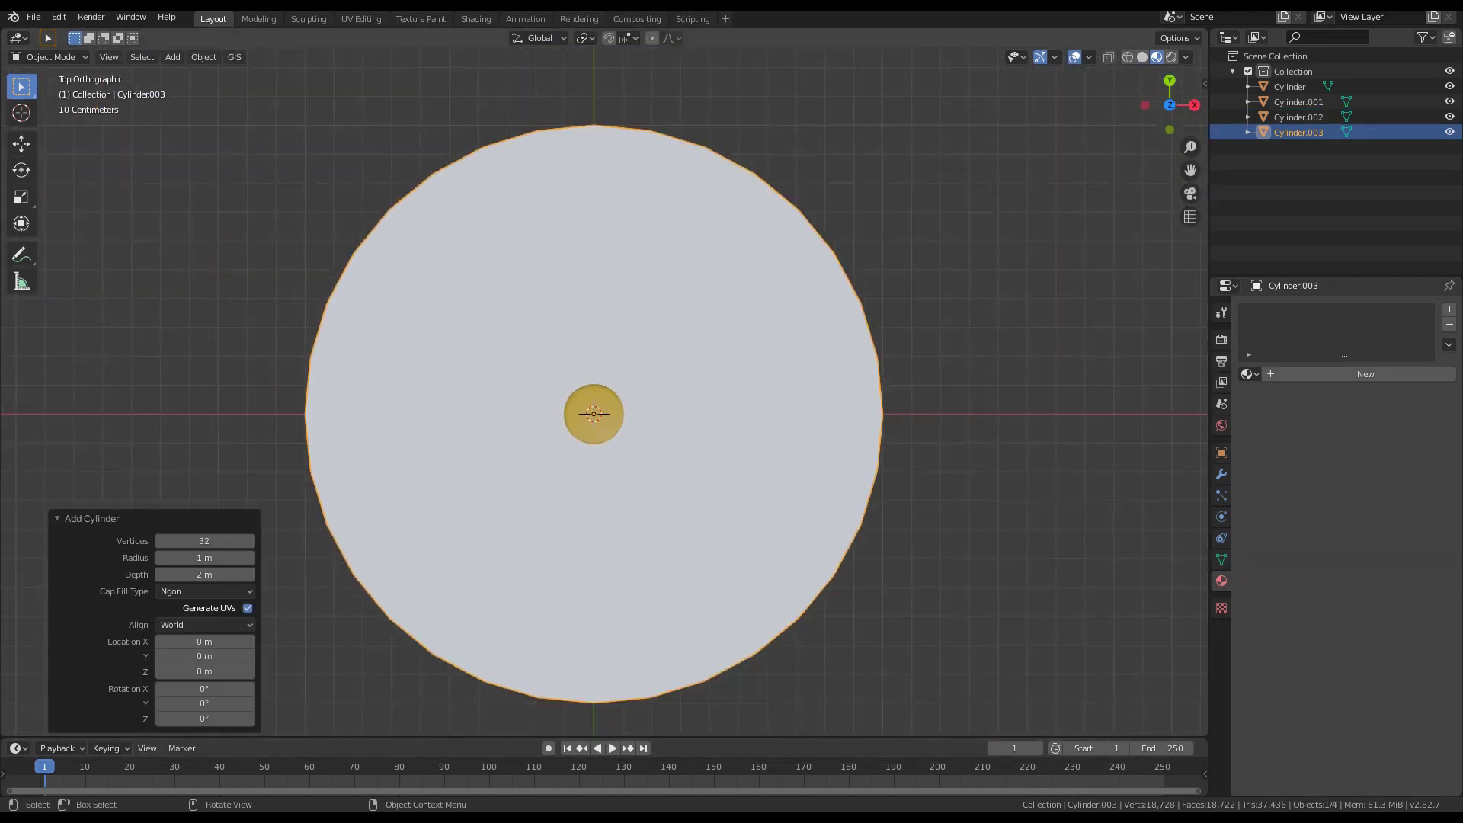
click(204, 542)
text(6)
key(Return)
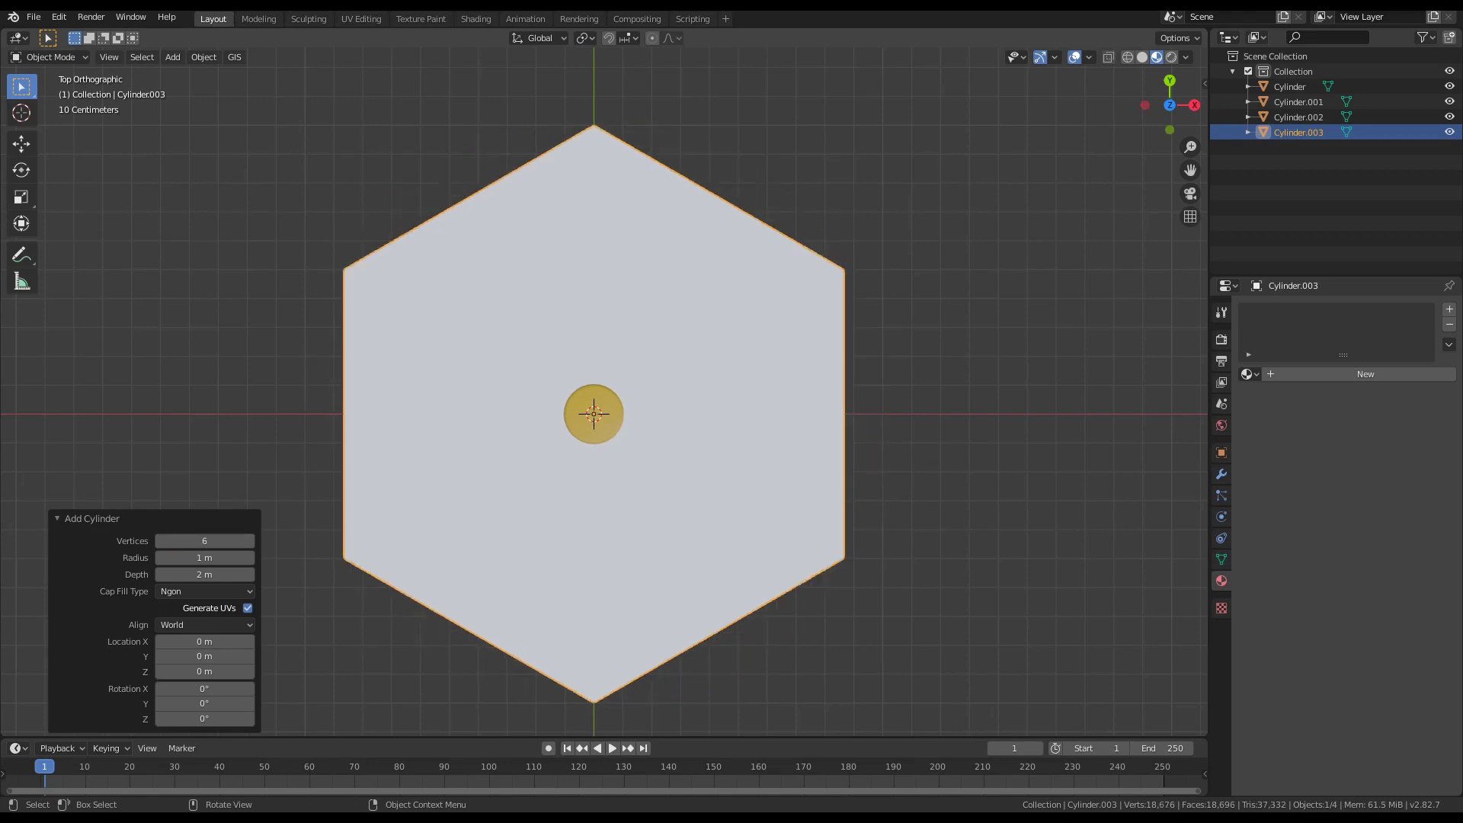
Scale the hexagonal cylinder down until it is smaller than the post's yellow top
key(alt+a)
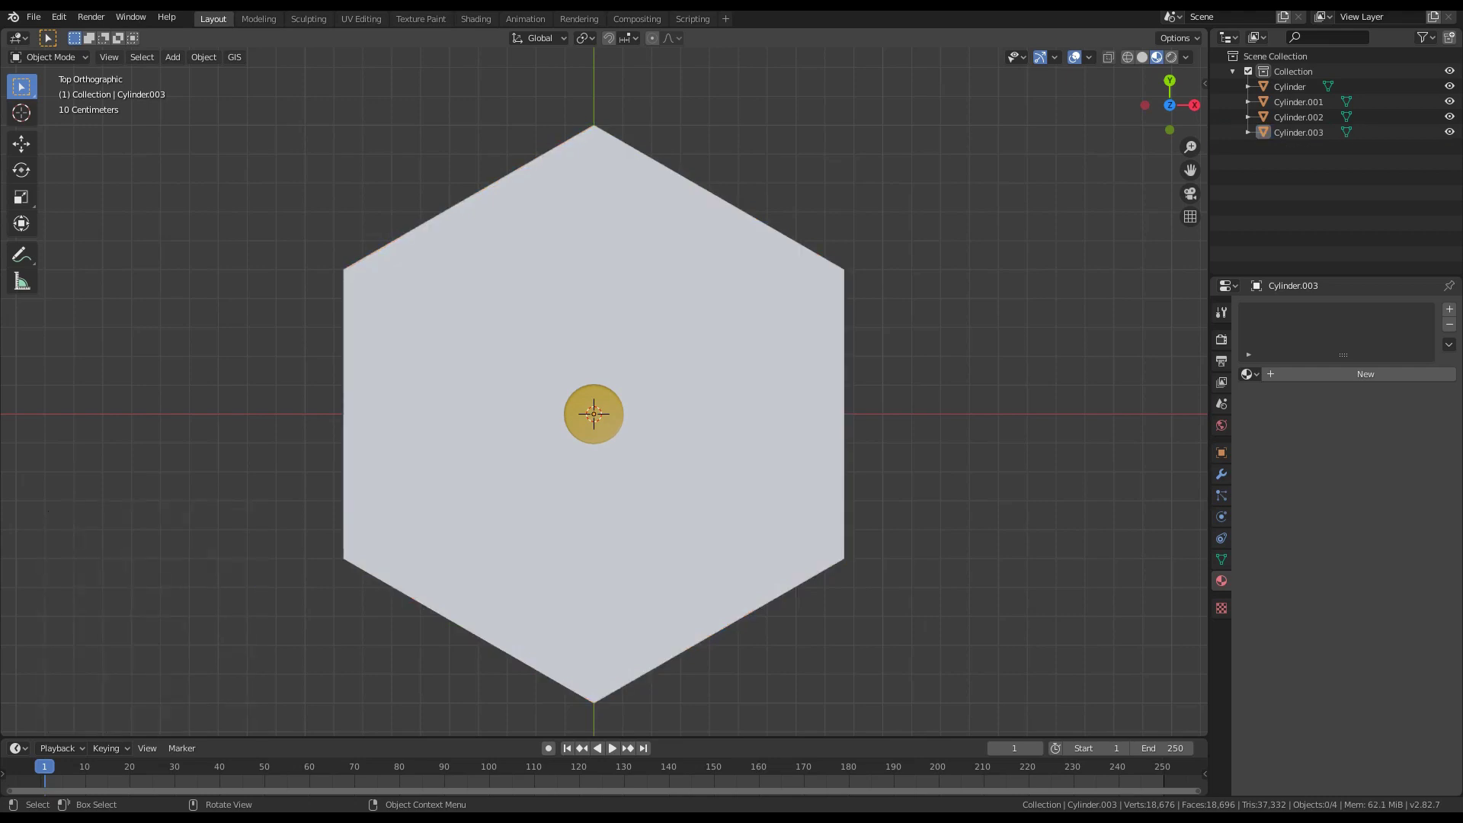
click(594, 413)
key(s)
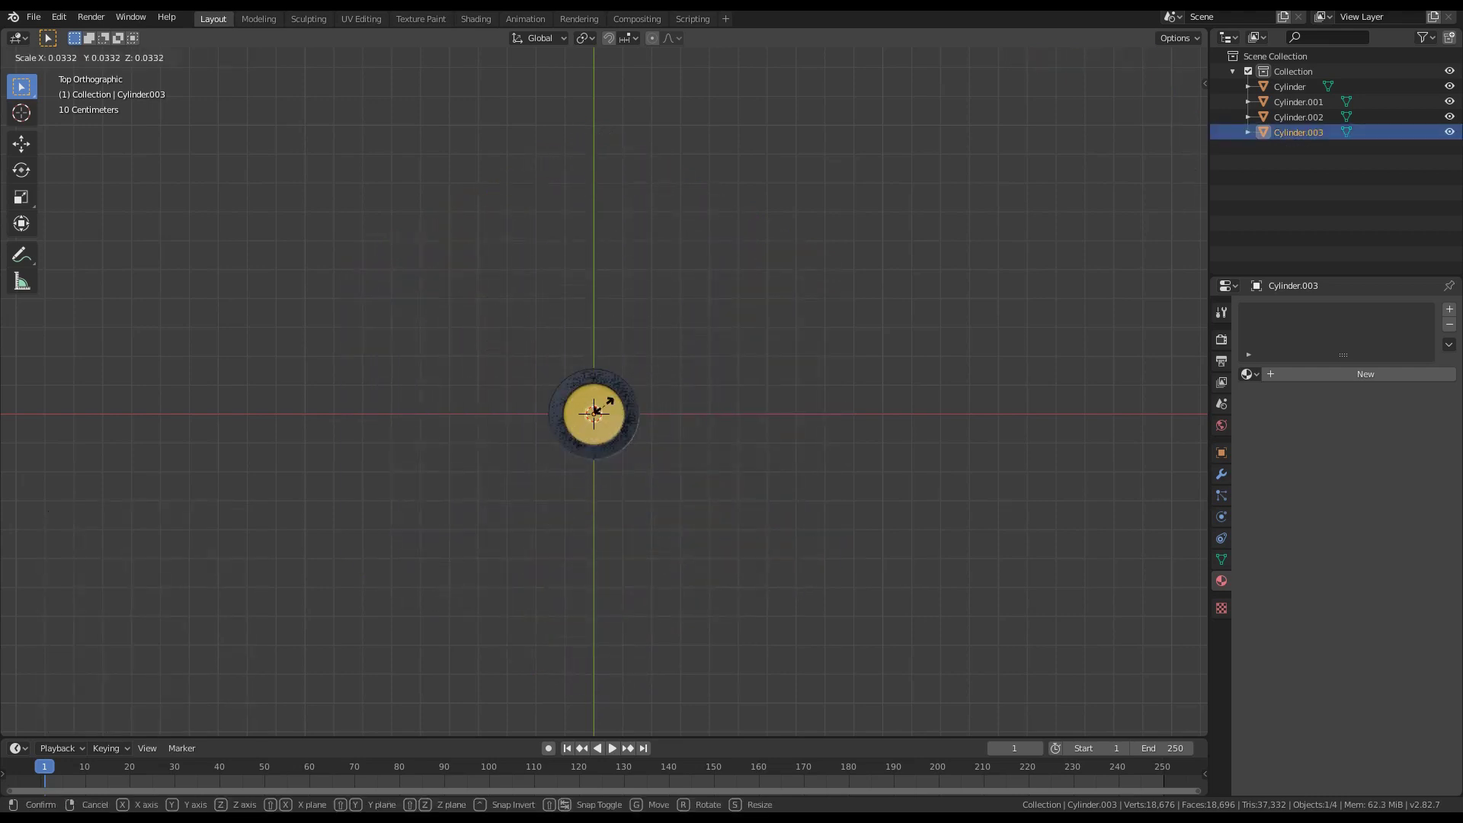
click(603, 404)
Move the small hexagonal cylinder along Y onto the flange, scale it to 0.690 and check it from the right view
scroll(604, 392, up, 8)
key(g)
key(z)
key(y)
key(Return)
key(s)
key(Return)
scroll(603, 391, up, 3)
key(KP_3)
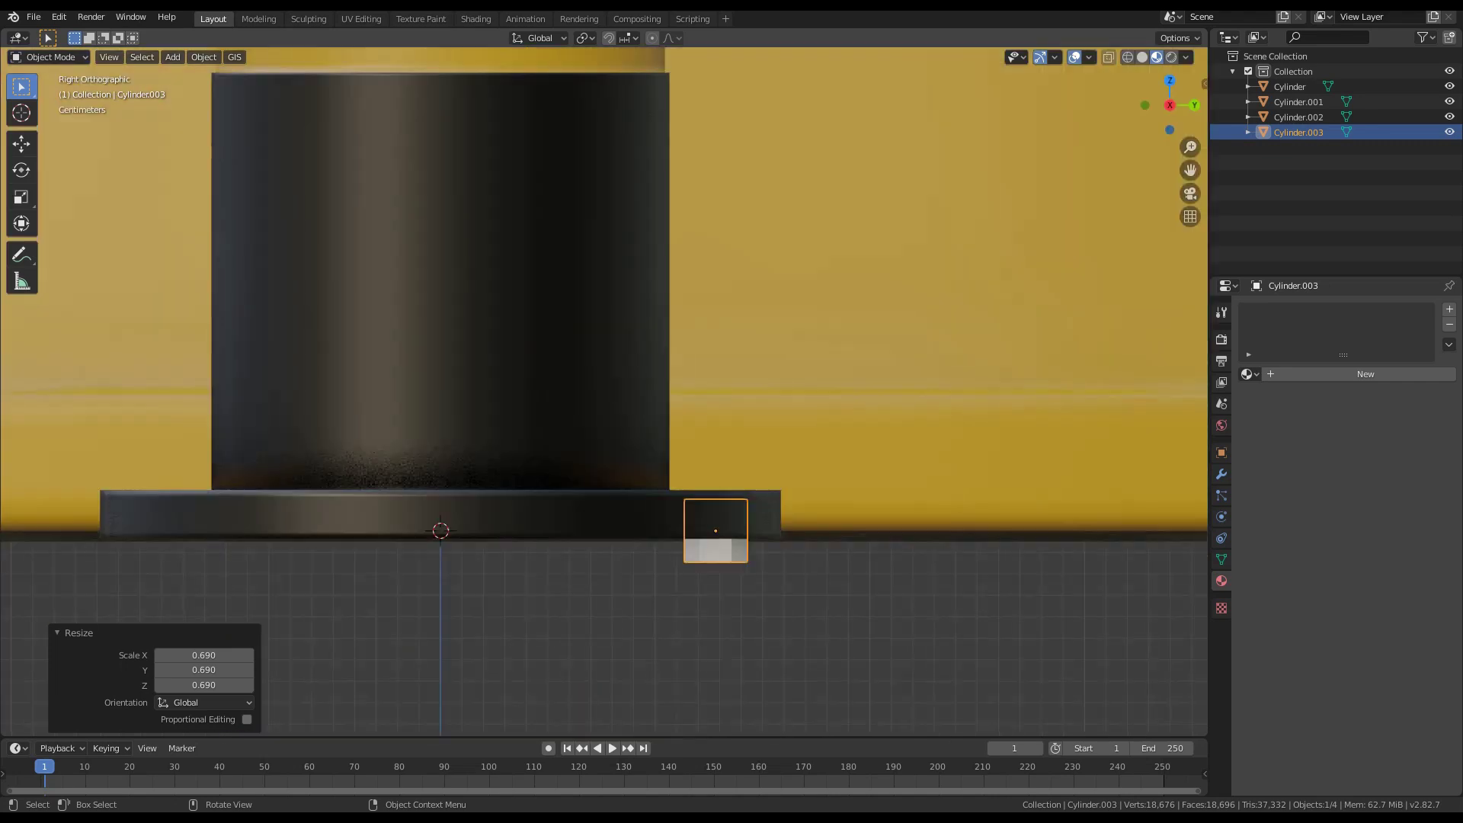
Flatten the hexagonal cylinder to a Z scale of 0.471 and raise it 0.0206 m along Z onto the flange's top surface
key(s)
key(z)
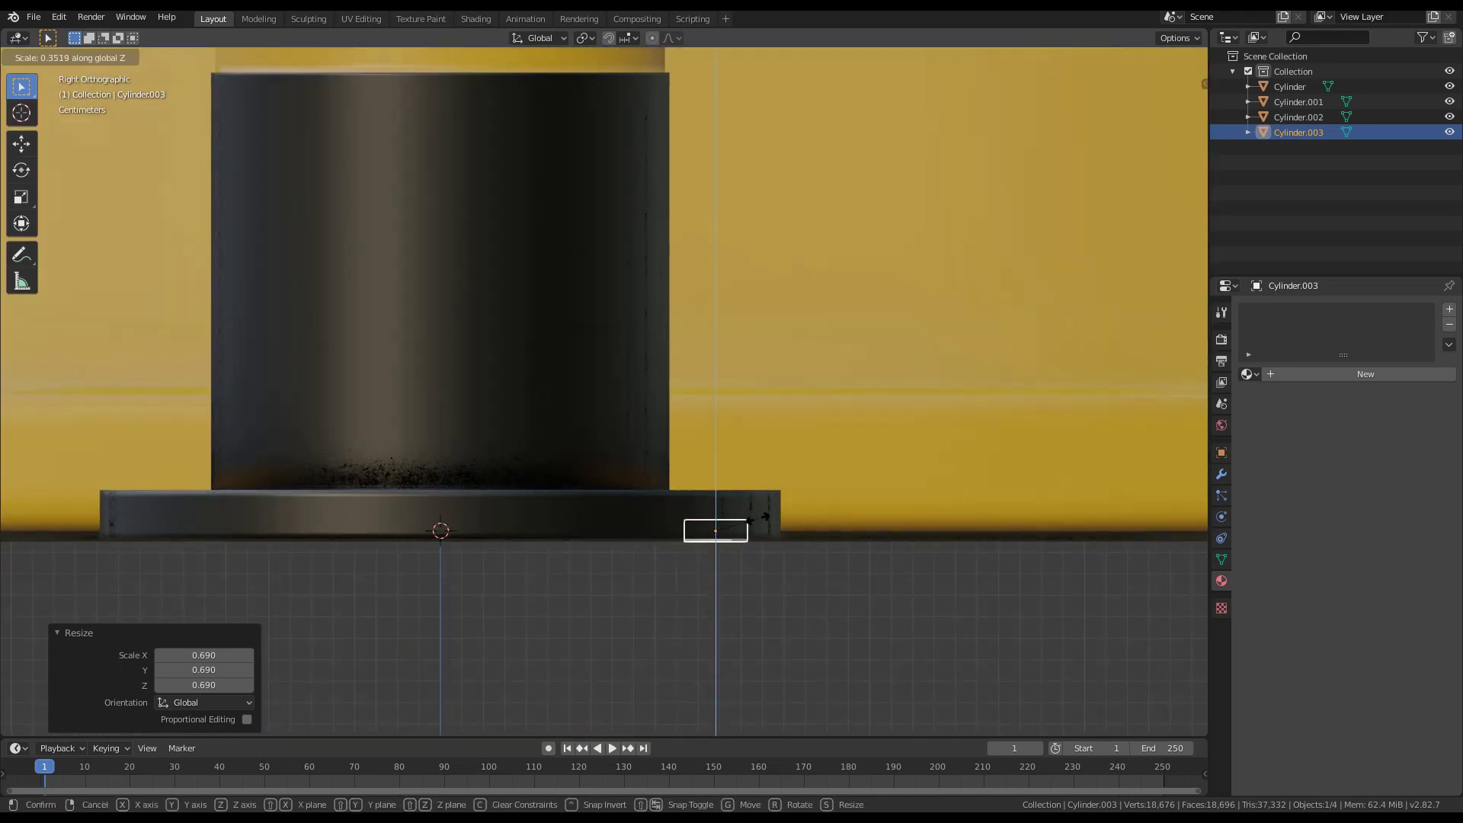
key(Return)
key(g)
key(z)
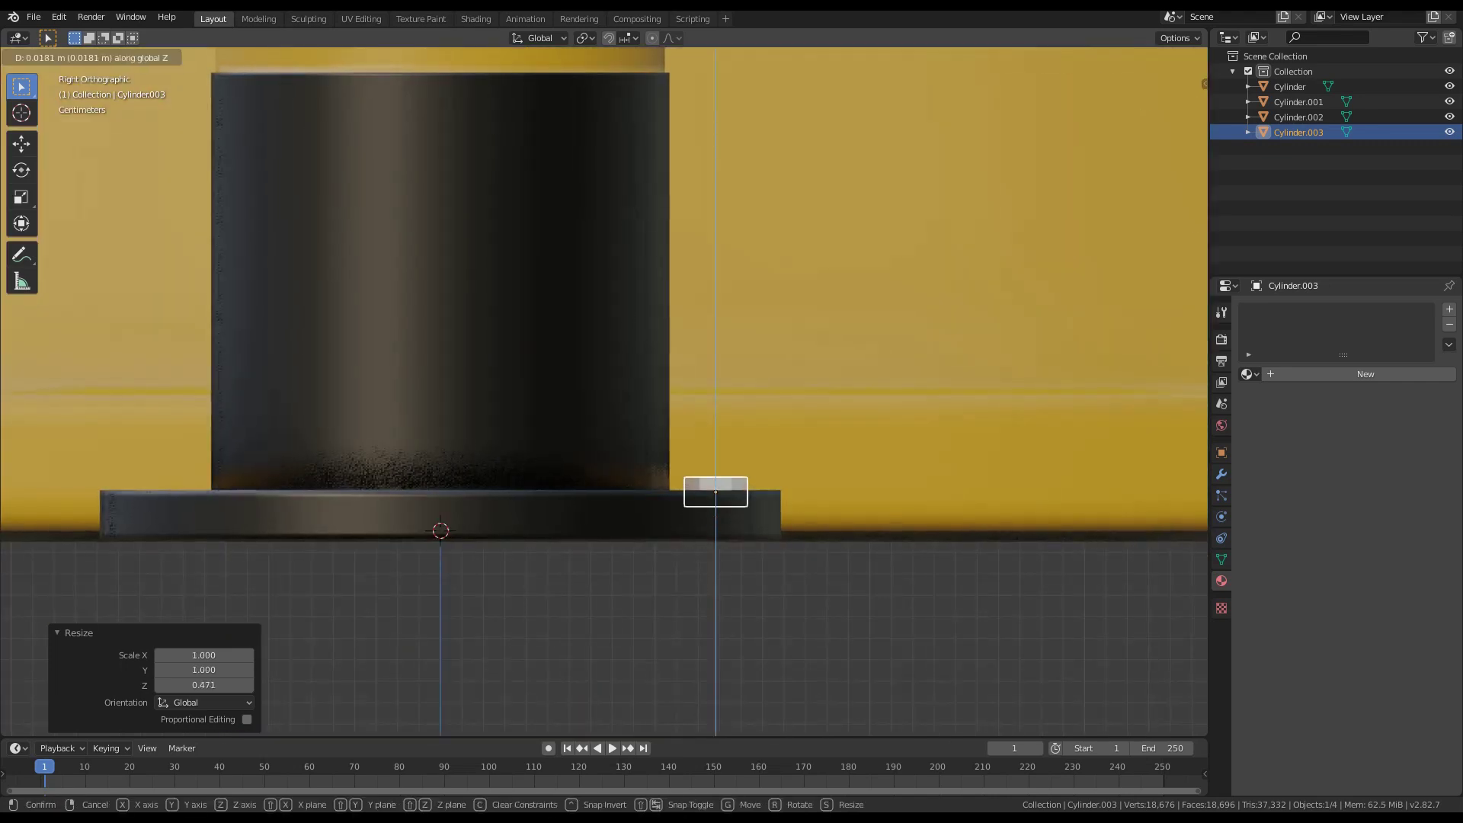
key(Return)
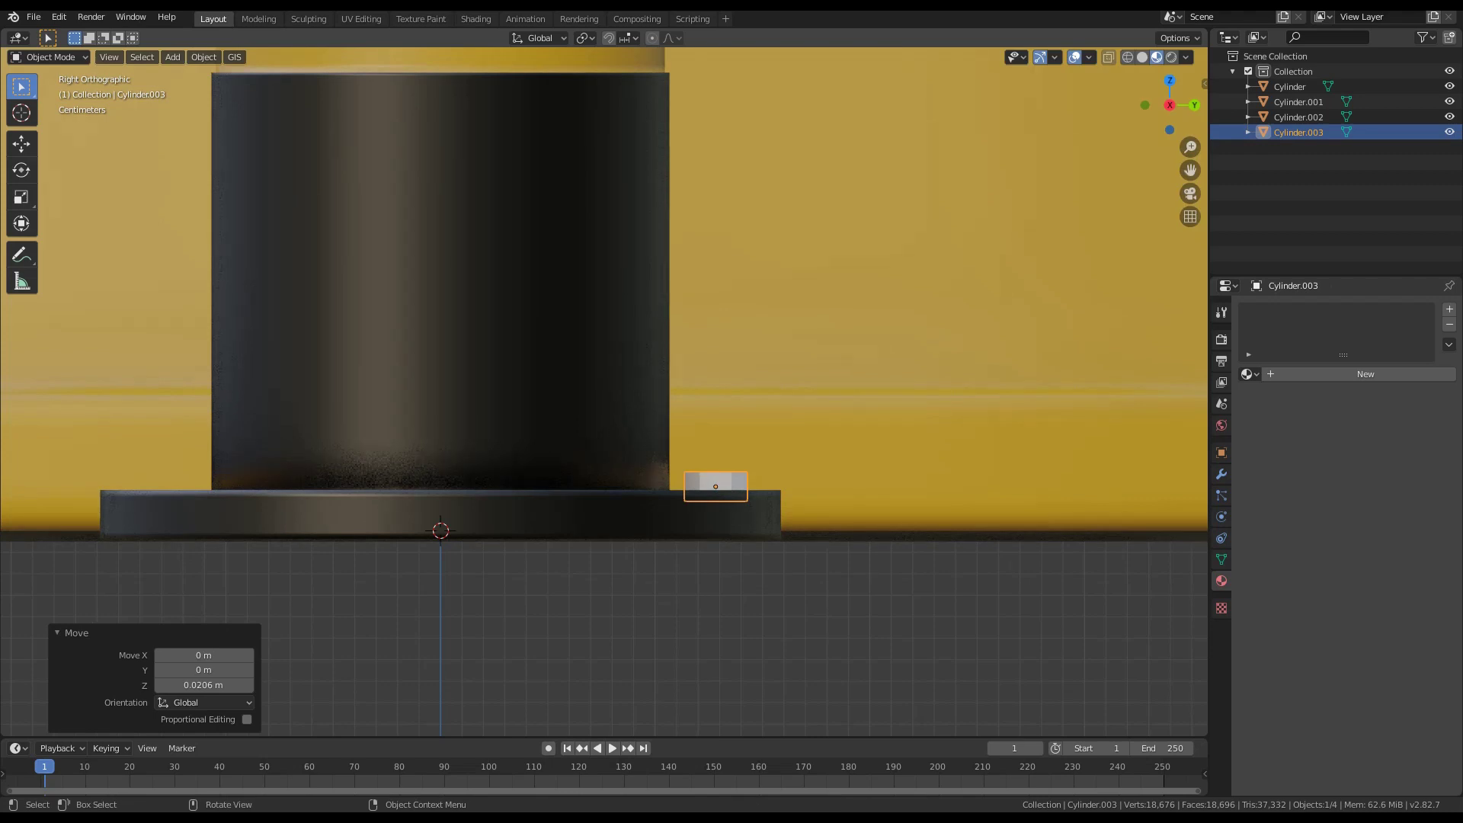
Give the hexagonal bolt a new material named bolts with a grey base colour
click(1316, 374)
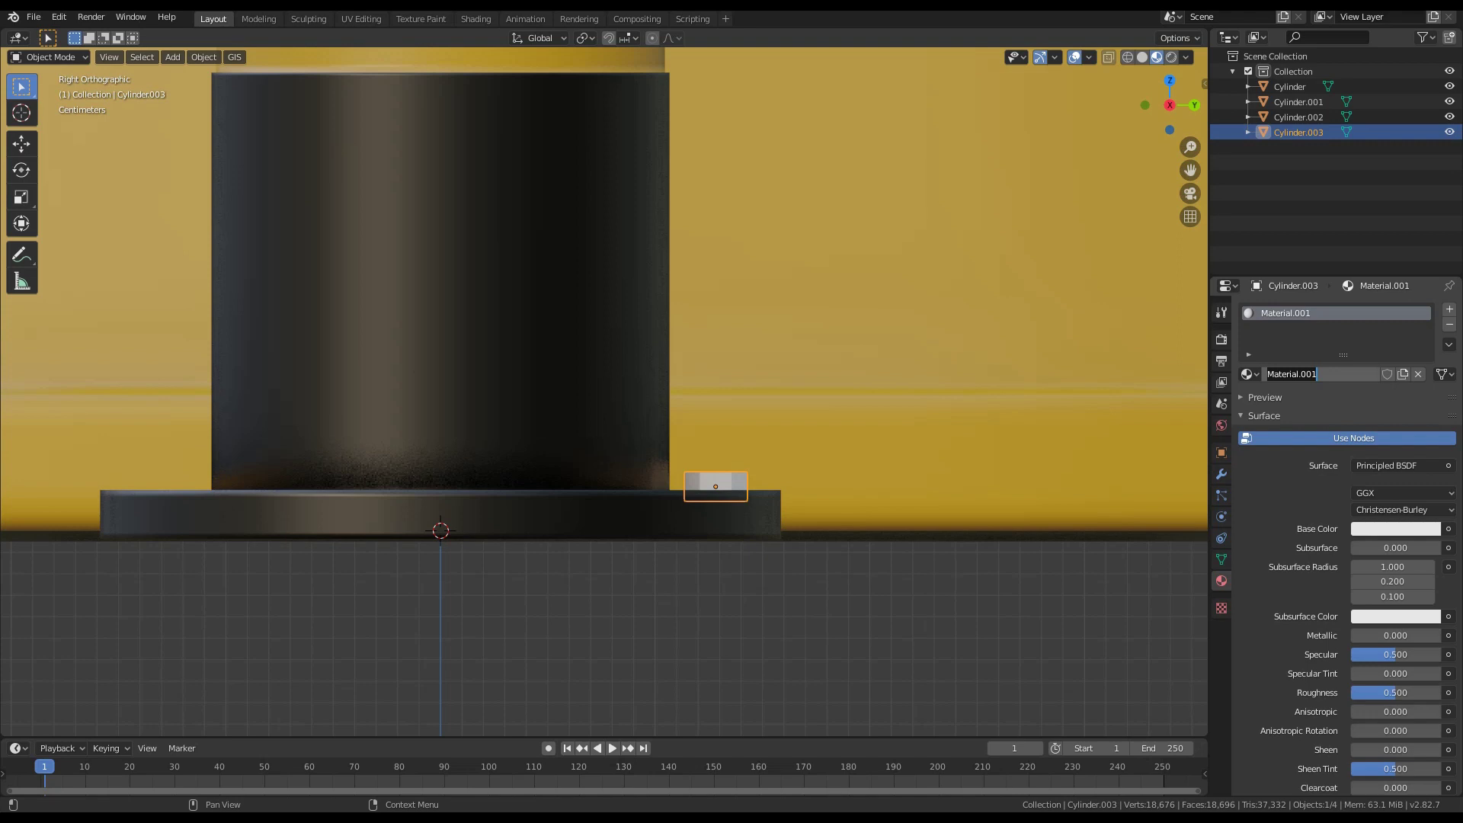
text(BOLTSD)
key(Return)
click(1316, 375)
text(bolts)
key(Return)
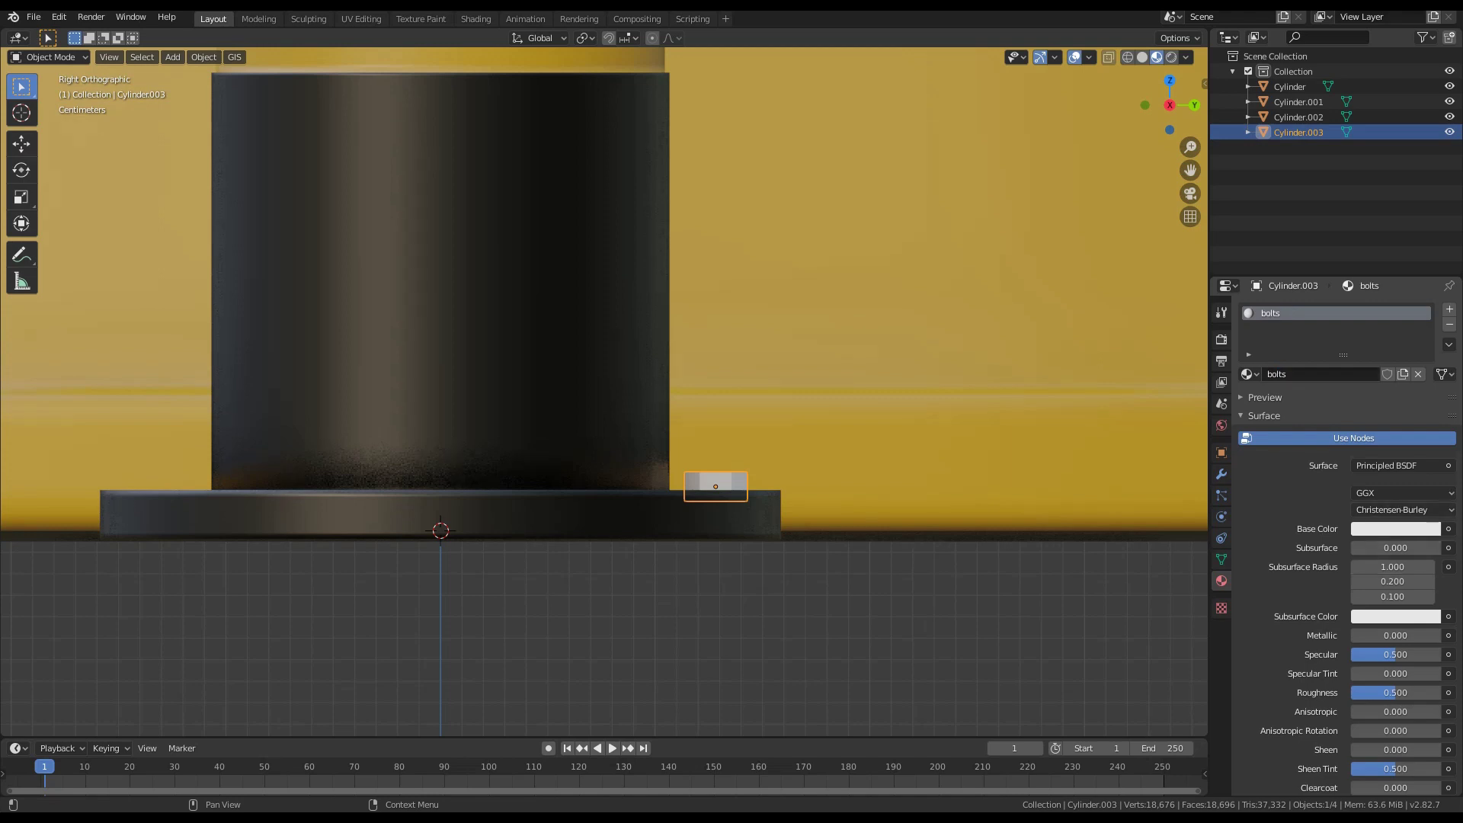
click(1396, 529)
drag(1429, 321, 1429, 351)
In top view, set the bolt's origin to the 3D cursor at the centre of the post
middle_drag(915, 366, 921, 420)
key(KP_5)
key(KP_7)
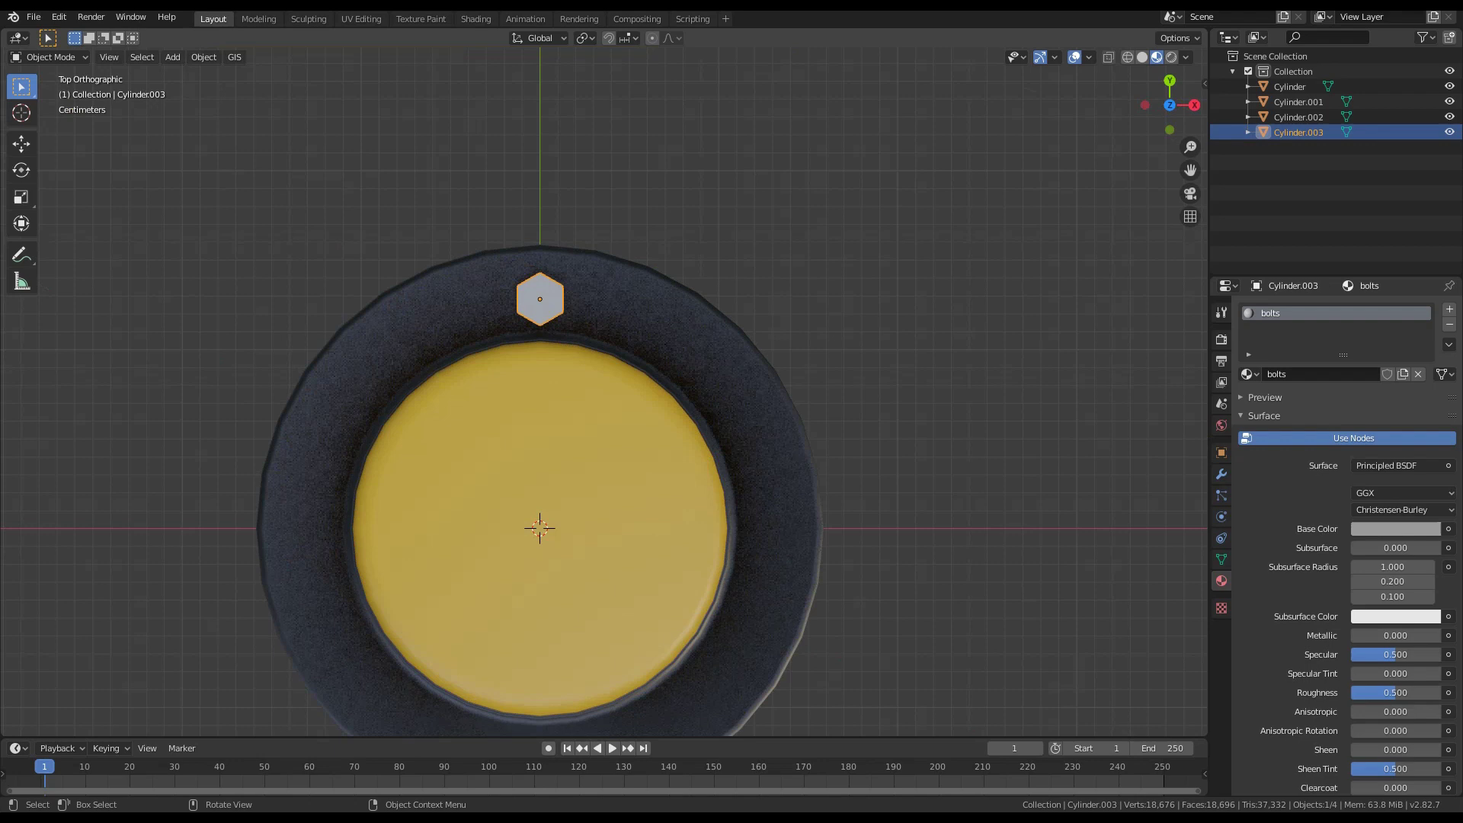
scroll(605, 391, down, 3)
shift+middle_drag(604, 391, 657, 228)
scroll(657, 227, up, 2)
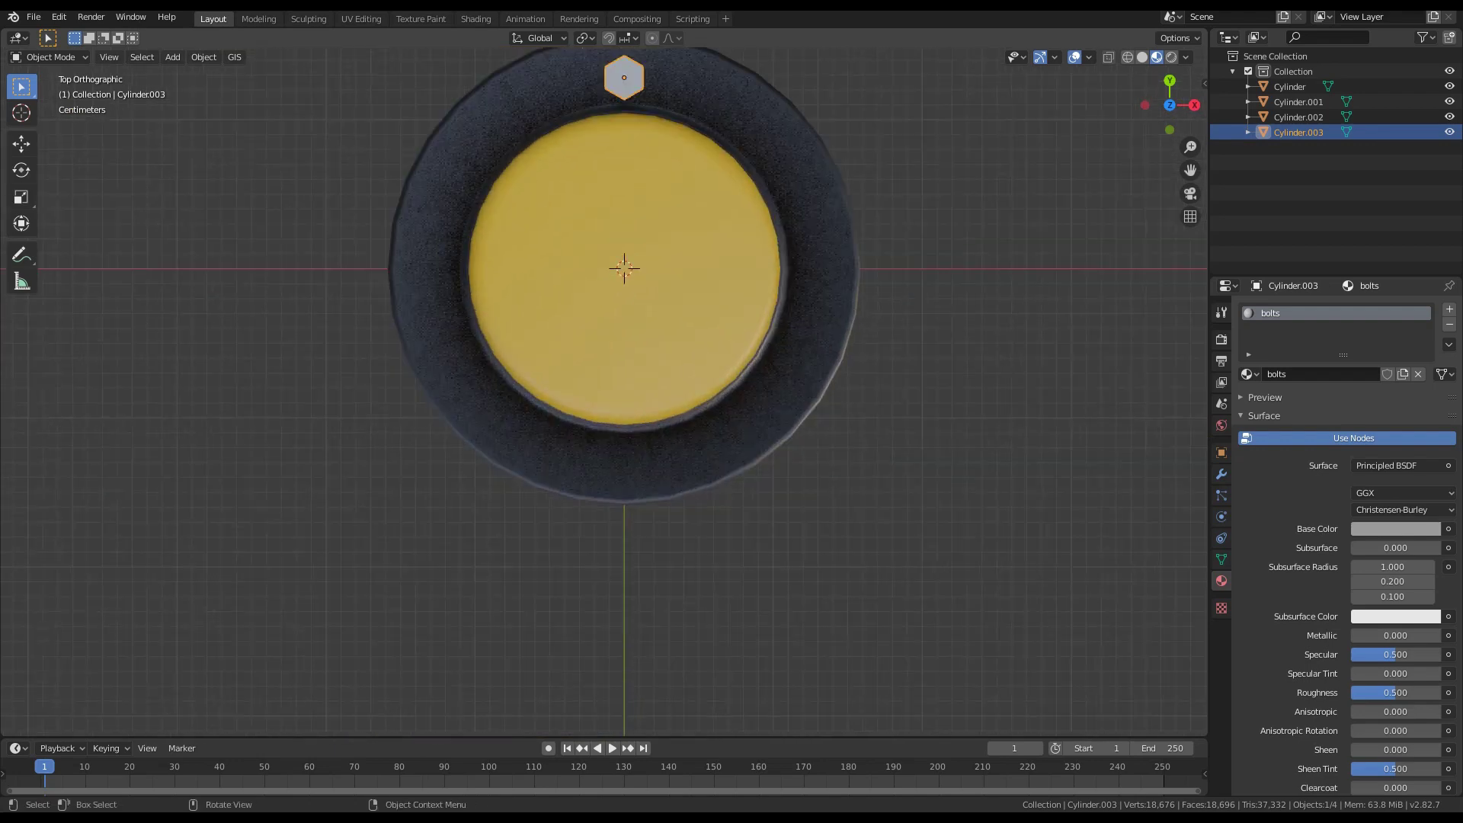
scroll(604, 391, down, 2)
shift+middle_drag(604, 391, 583, 472)
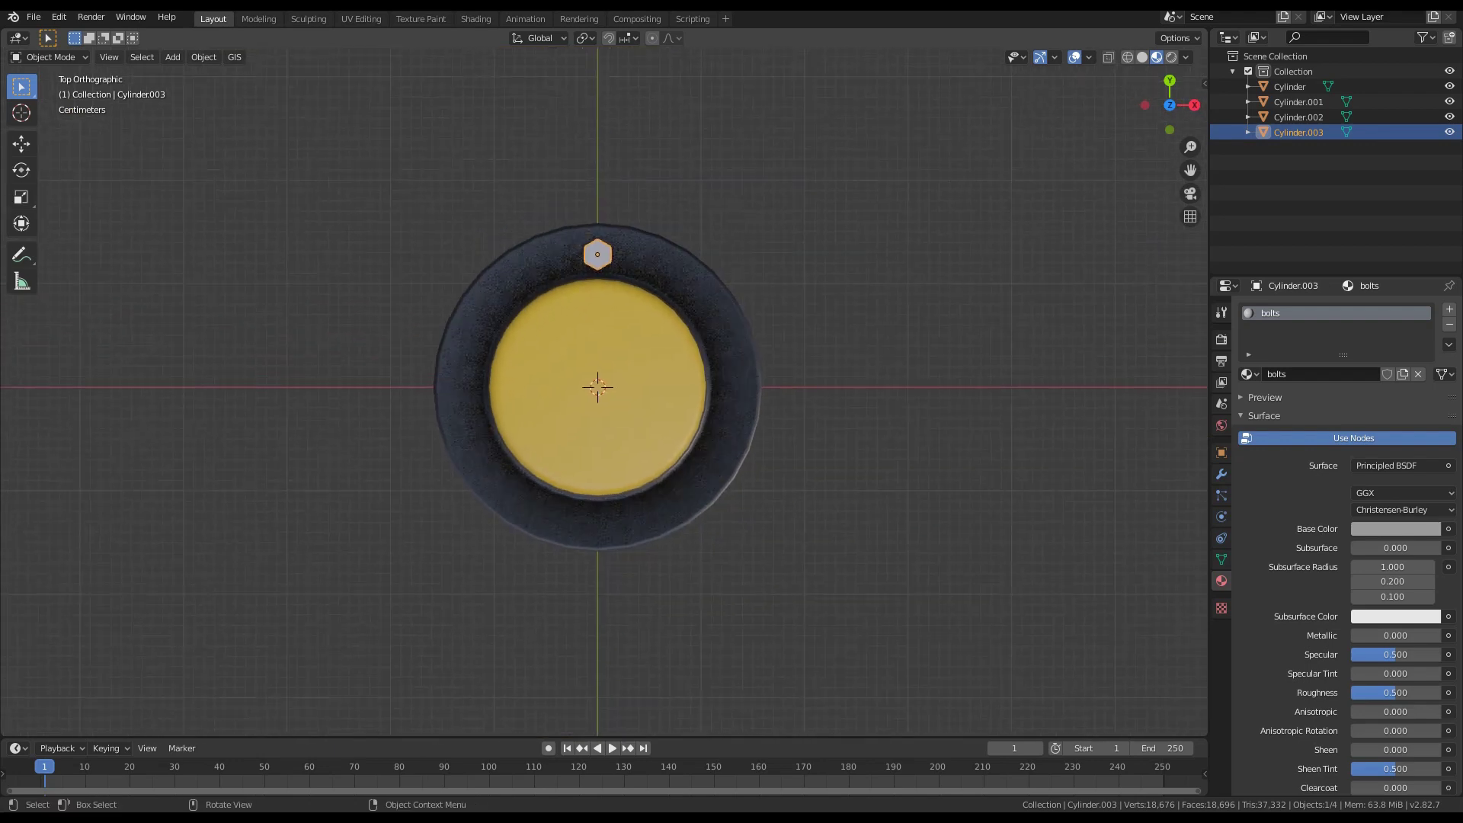
right_click(560, 259)
mouse_move(564, 297)
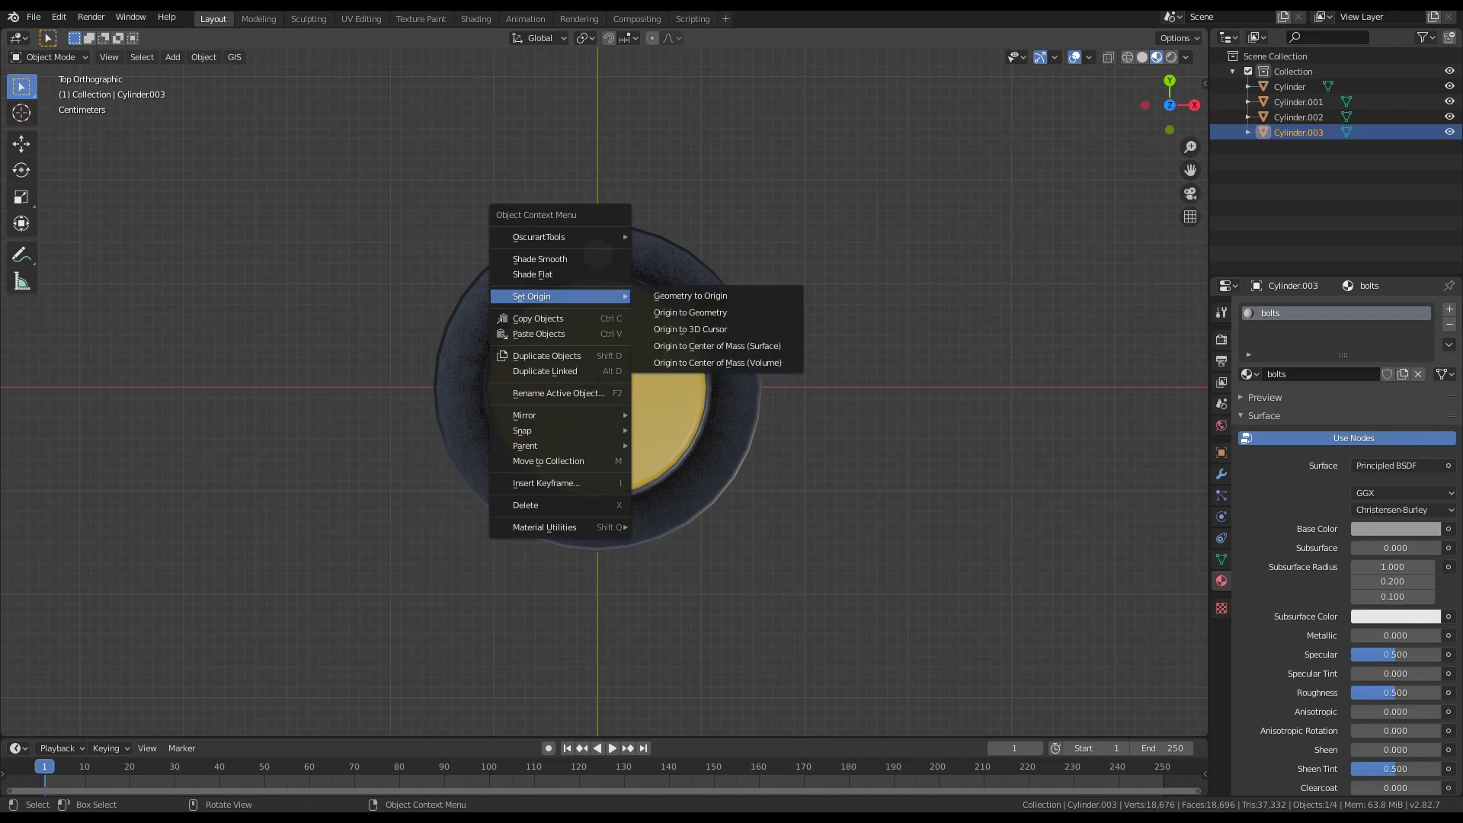
click(690, 329)
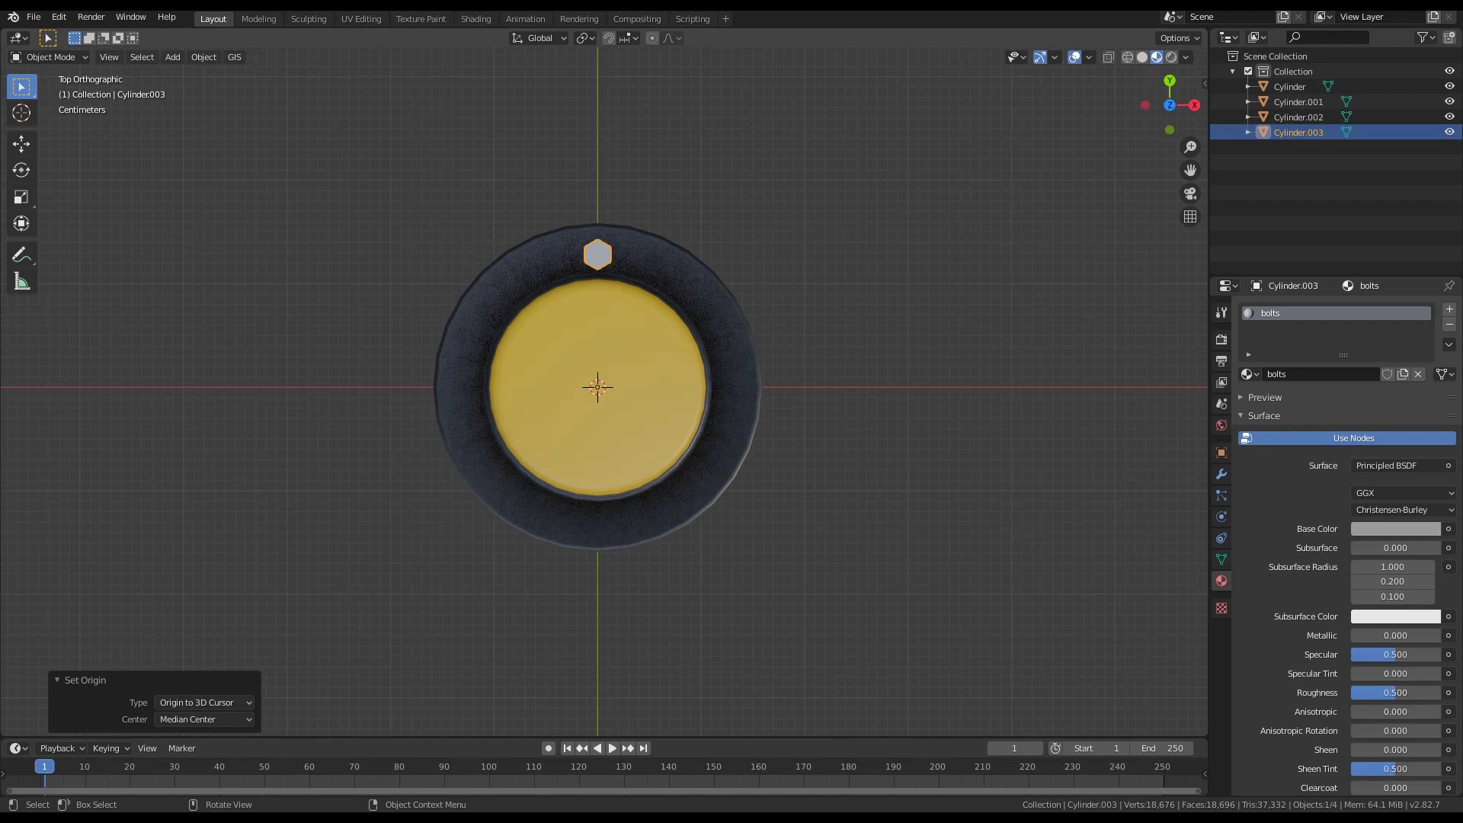
Duplicate the bolt in place and rotate the copy 180° about Z to the opposite side of the flange
key(shift+d)
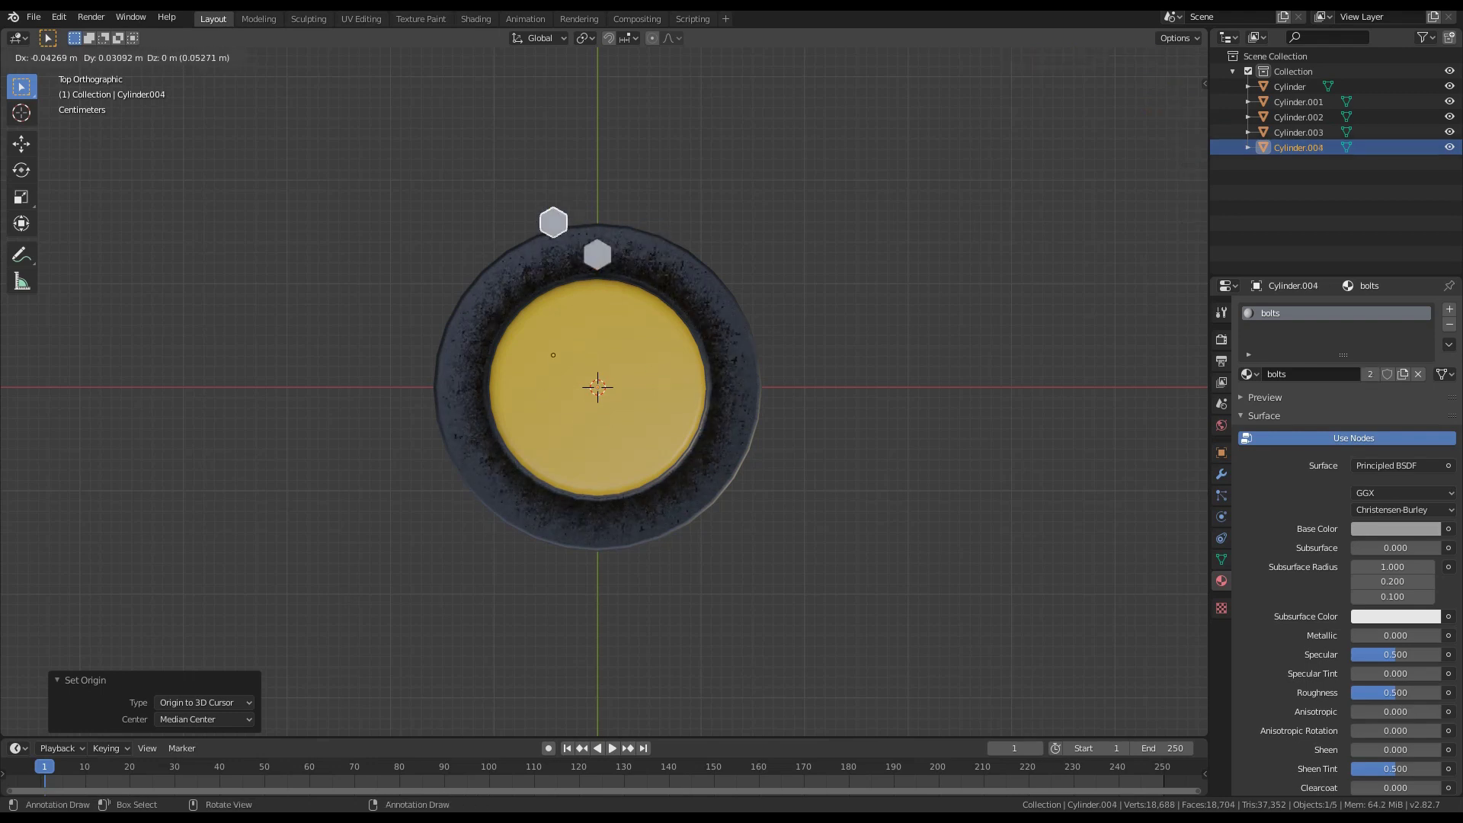
key(Escape)
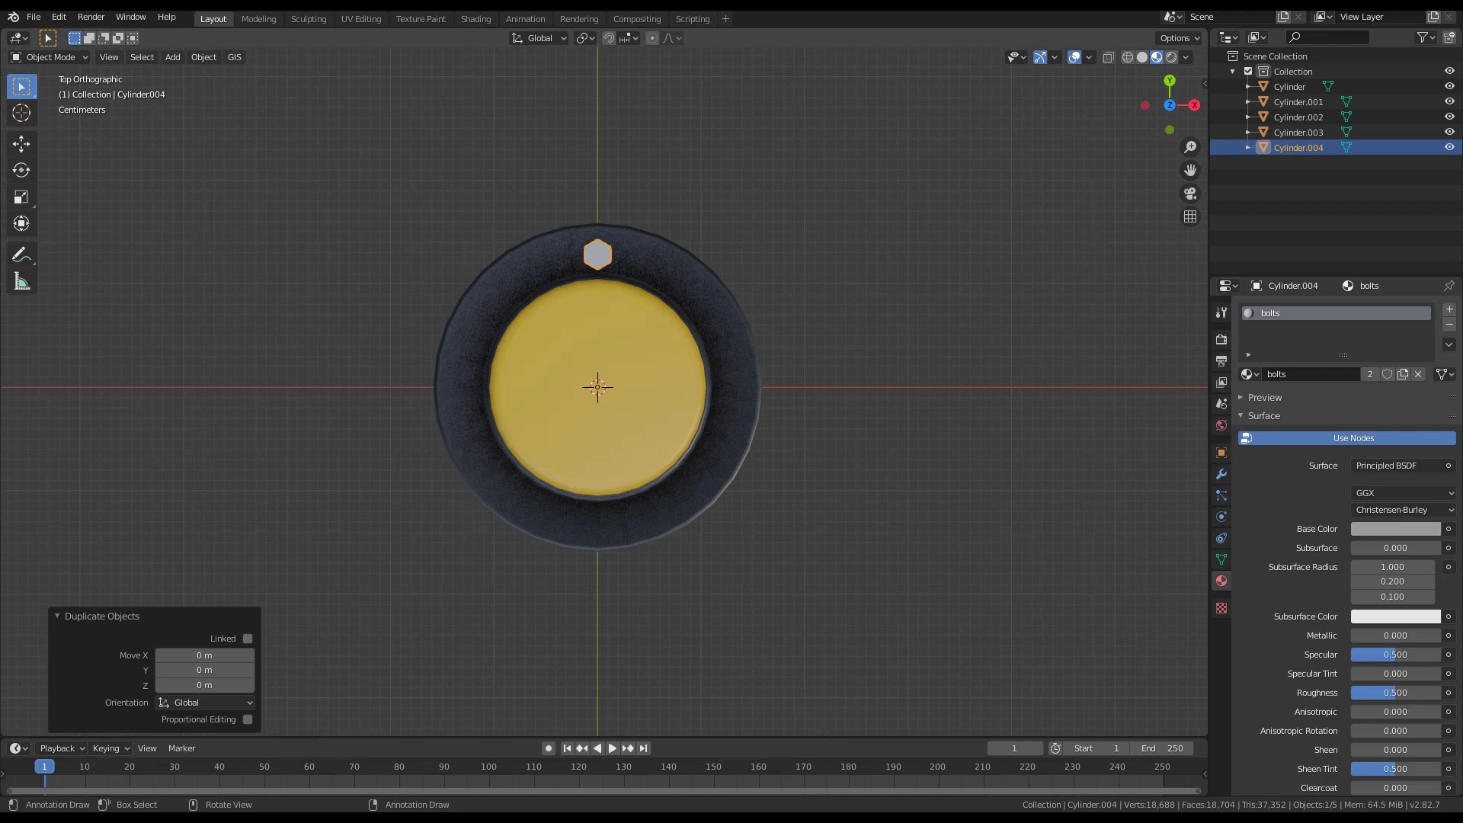
text(rz180)
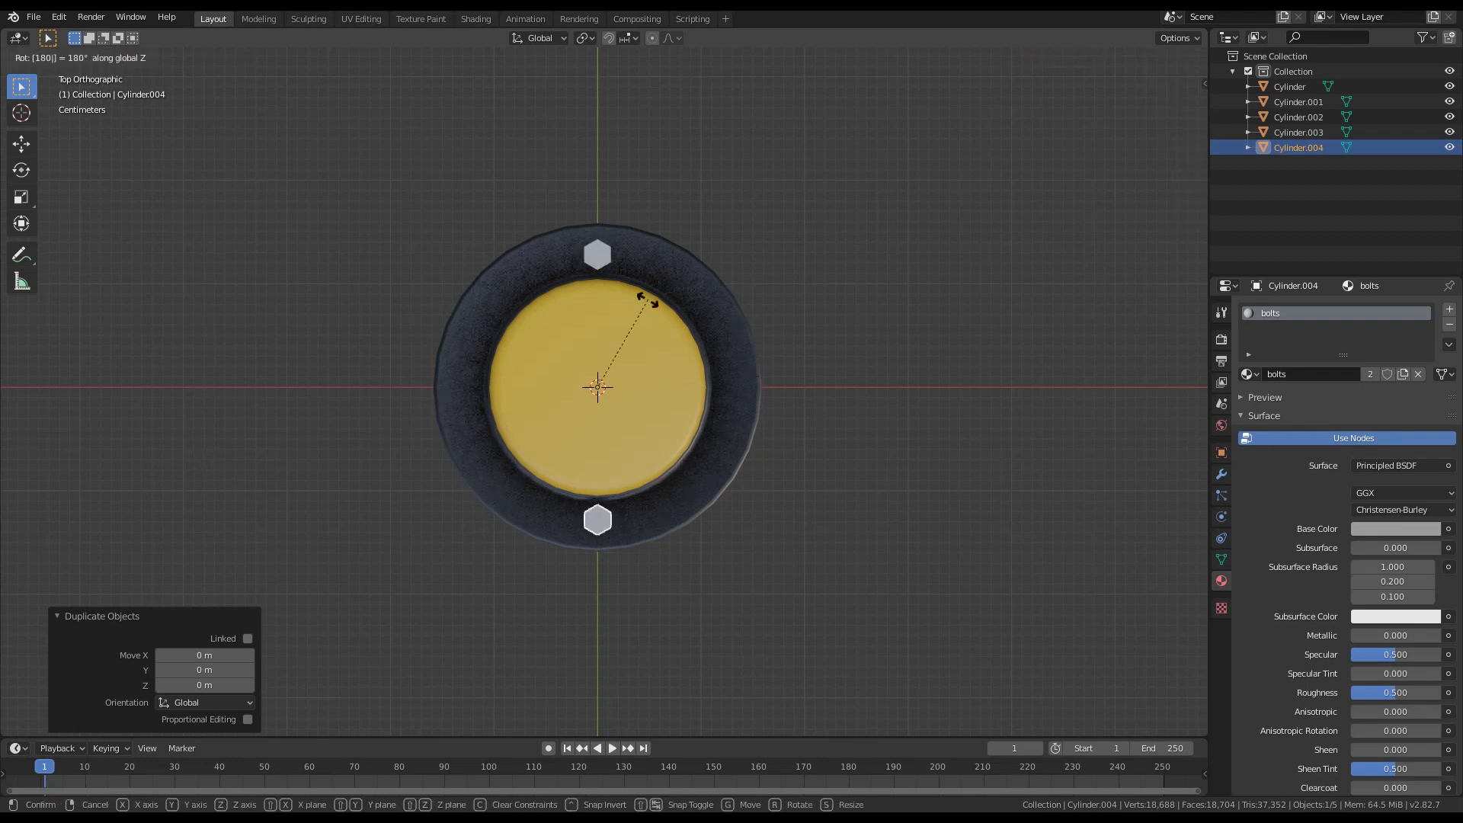
key(Return)
Select both opposite bolts, duplicate them and rotate the copies 90° about Z around the post's centre
shift+click(598, 255)
key(shift+s)
key(shift+d)
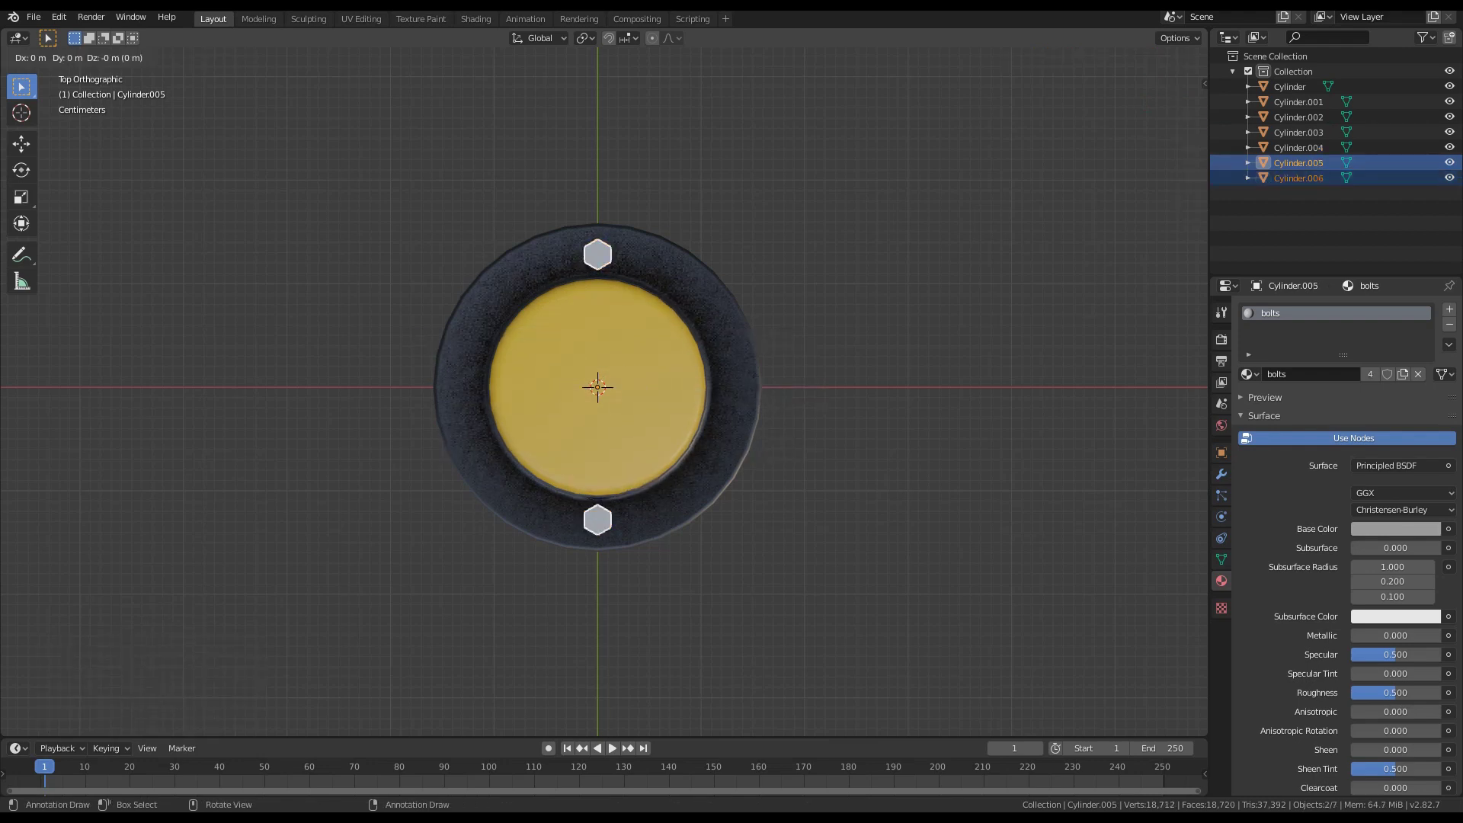
text(z180)
key(BackSpace)
key(BackSpace)
text(90)
key(Return)
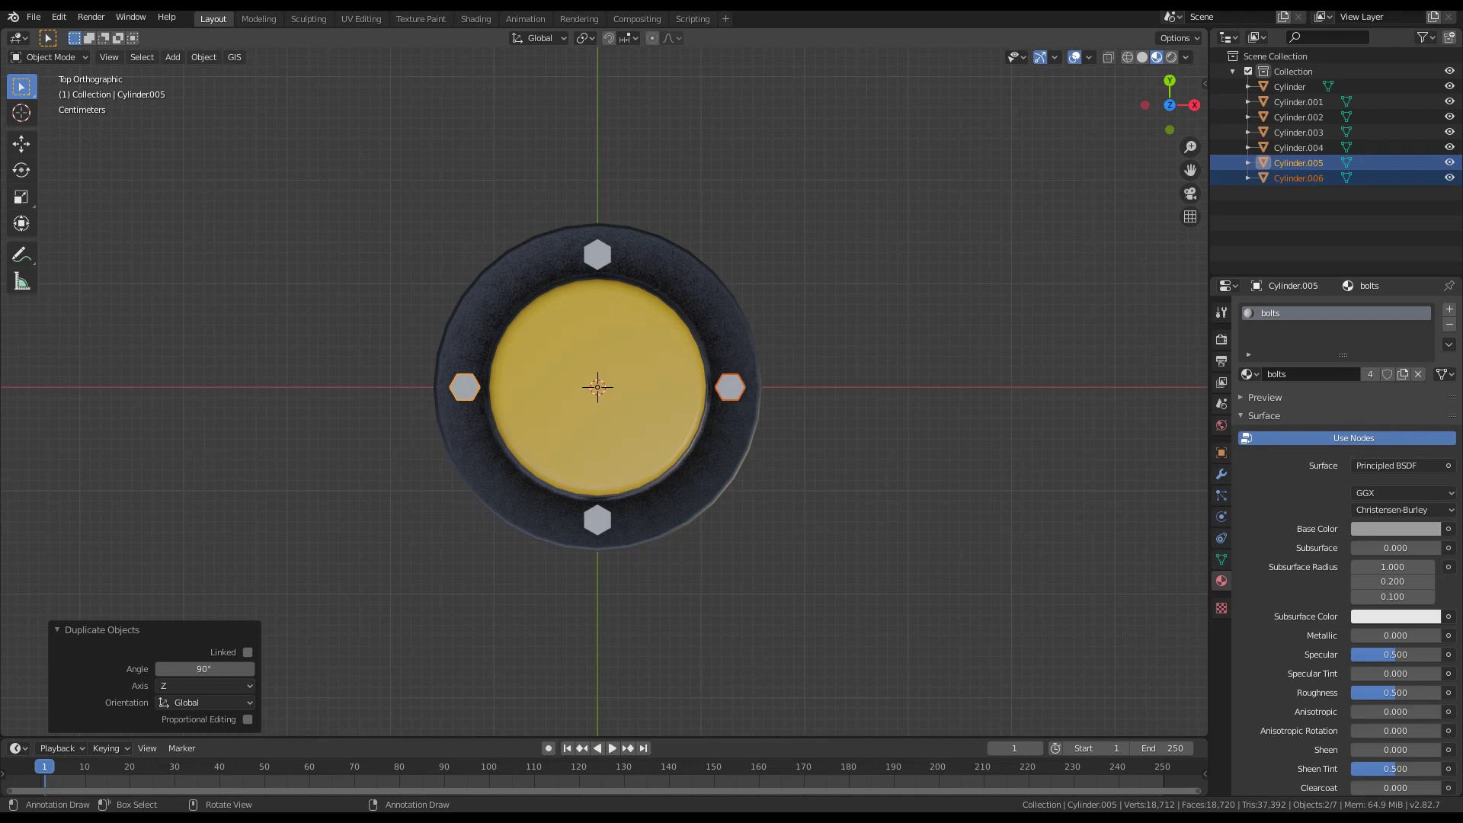
Duplicate the two bolts lying on the X axis and rotate the copies 45° around the post's centre
key(shift+d)
text(r45)
key(Return)
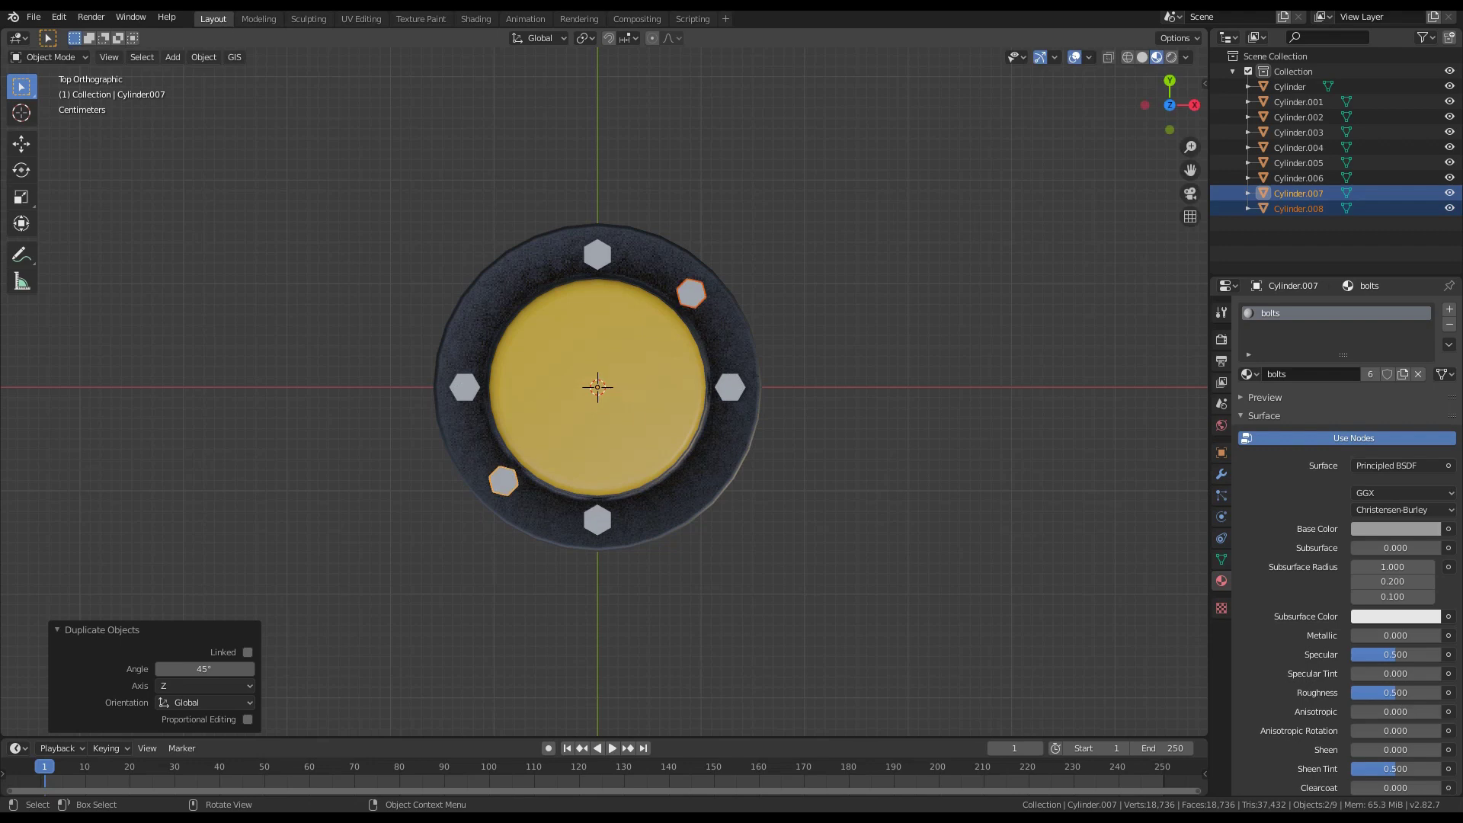
Duplicate the two flange bolts lying on the Y axis and rotate the copies 45° about Z
click(597, 263)
click(598, 255)
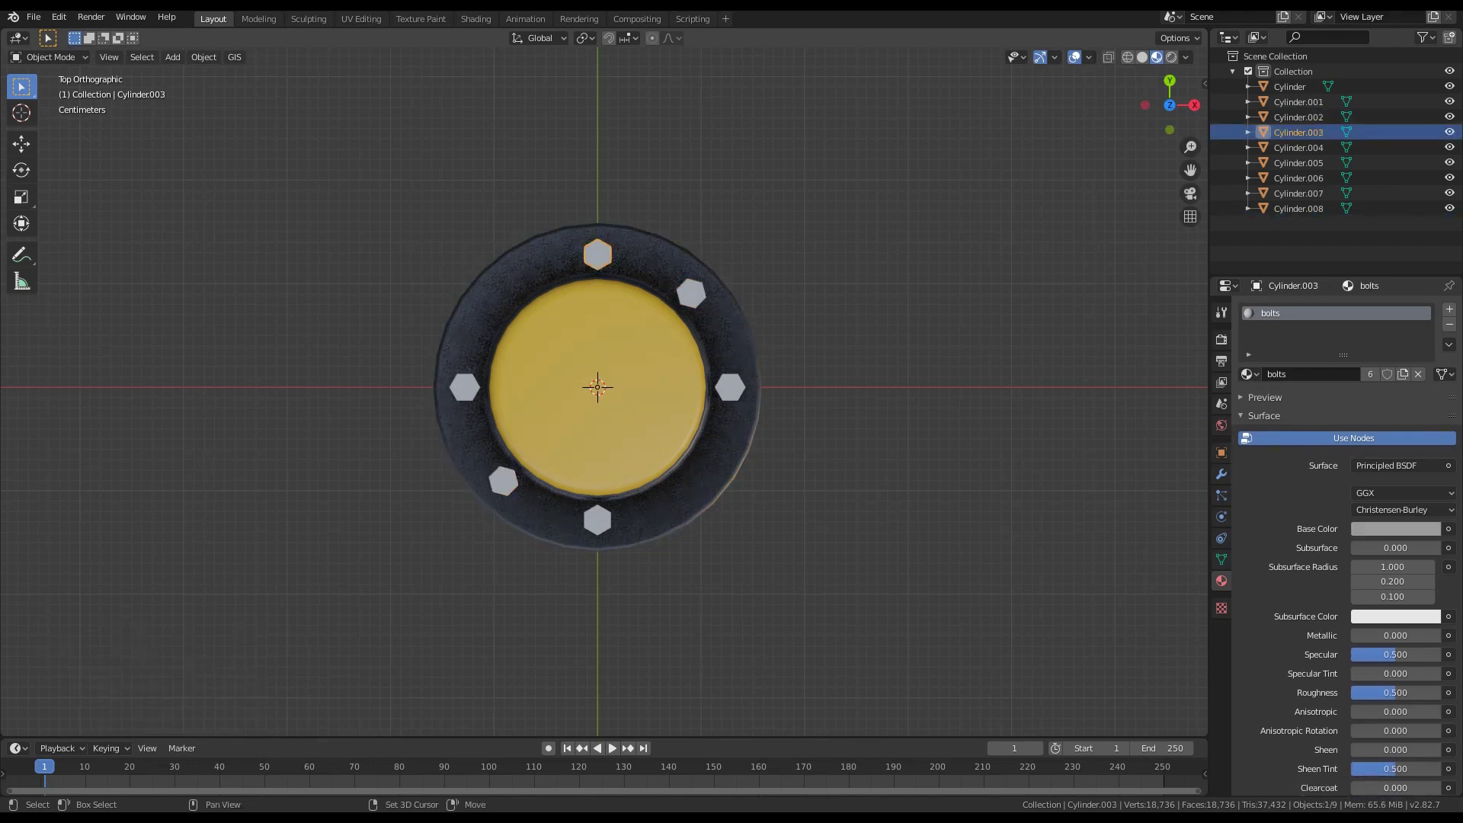
shift+click(597, 519)
key(shift+d)
text(r45)
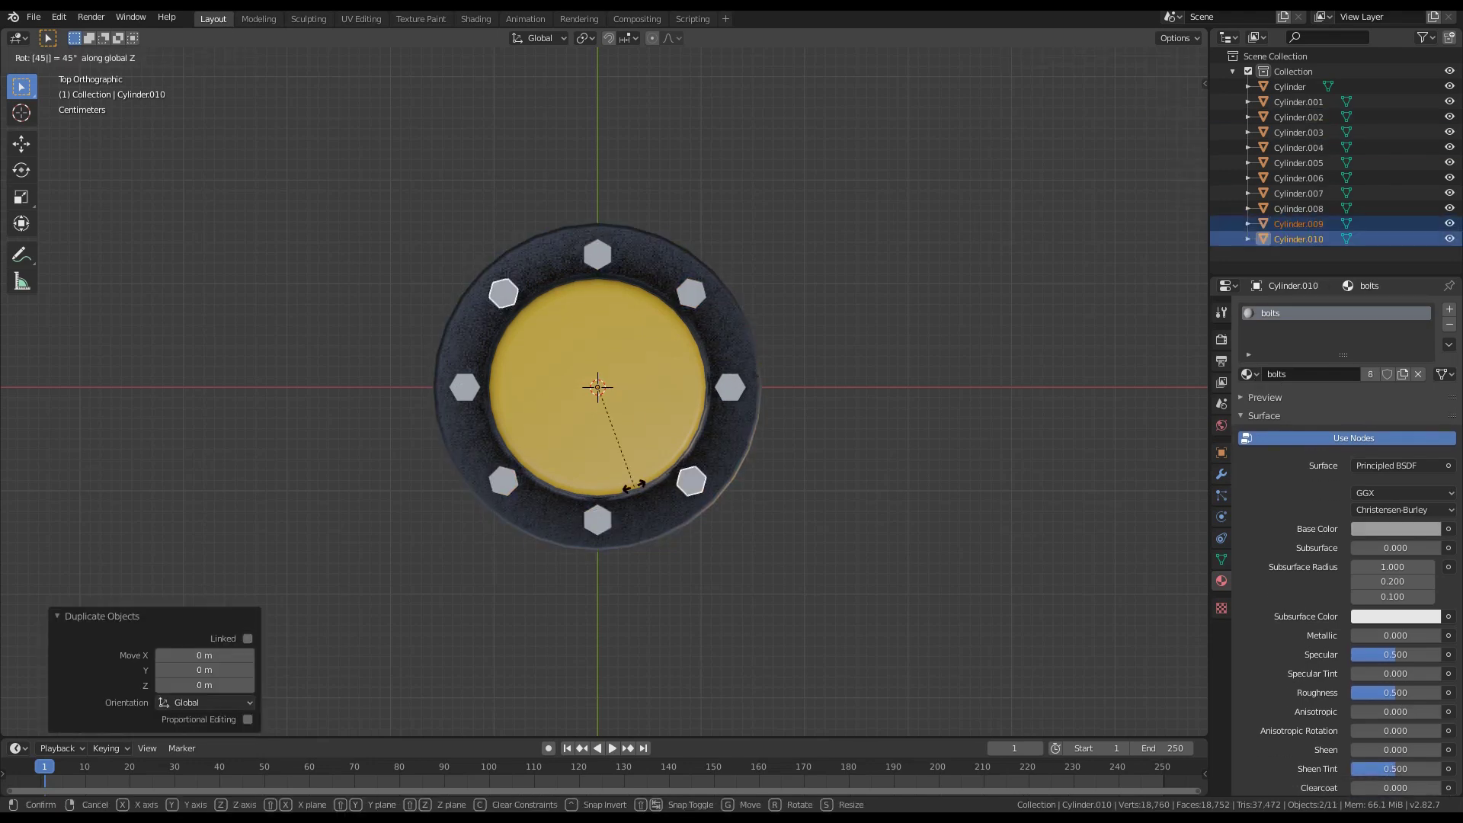
key(Return)
Join the bollard's post, base flange and all the bolts into one object
scroll(598, 392, down, 4)
middle_drag(625, 457, 599, 347)
scroll(599, 347, down, 6)
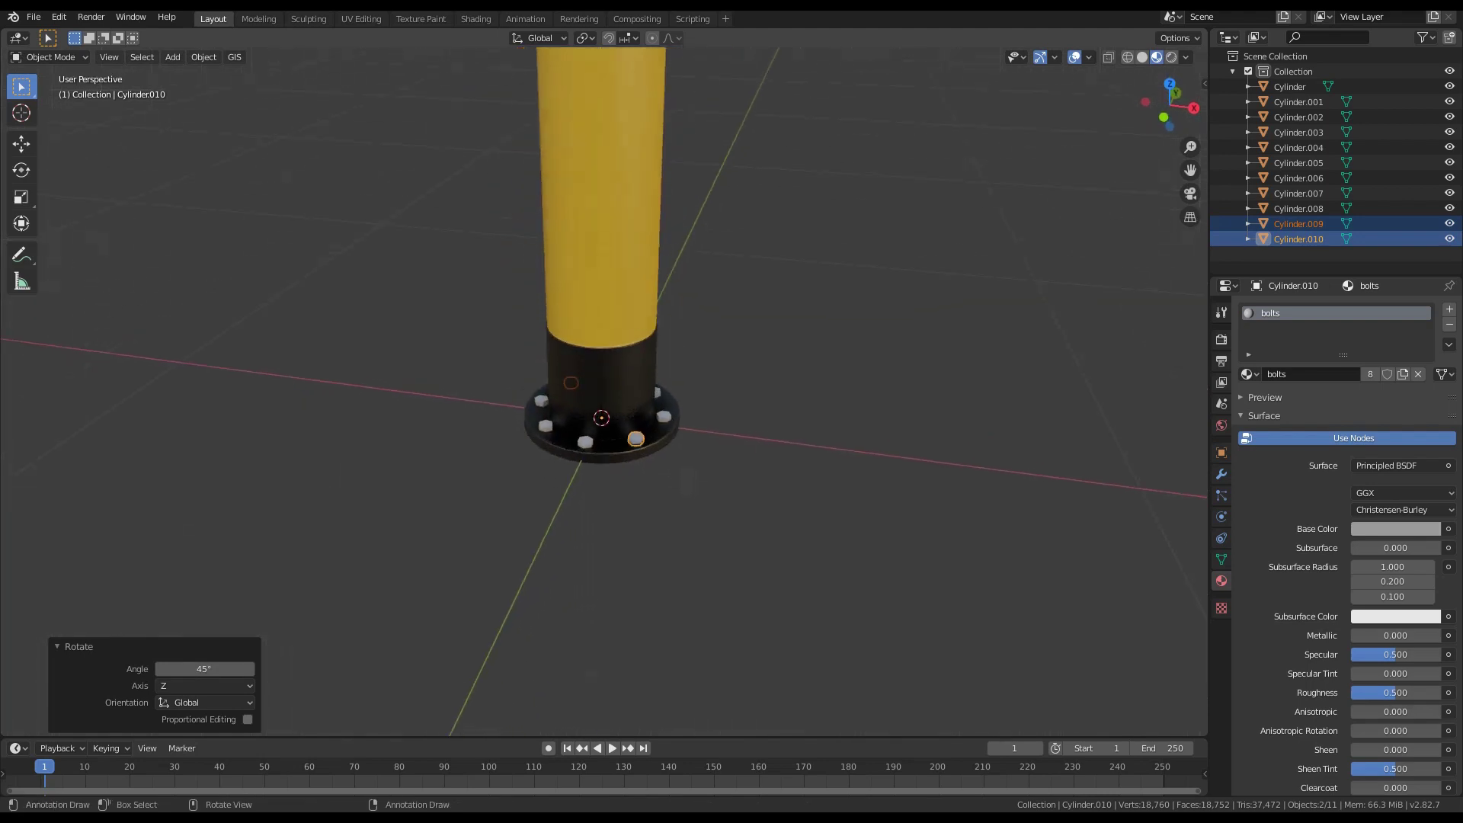
scroll(604, 392, down, 4)
scroll(604, 391, up, 3)
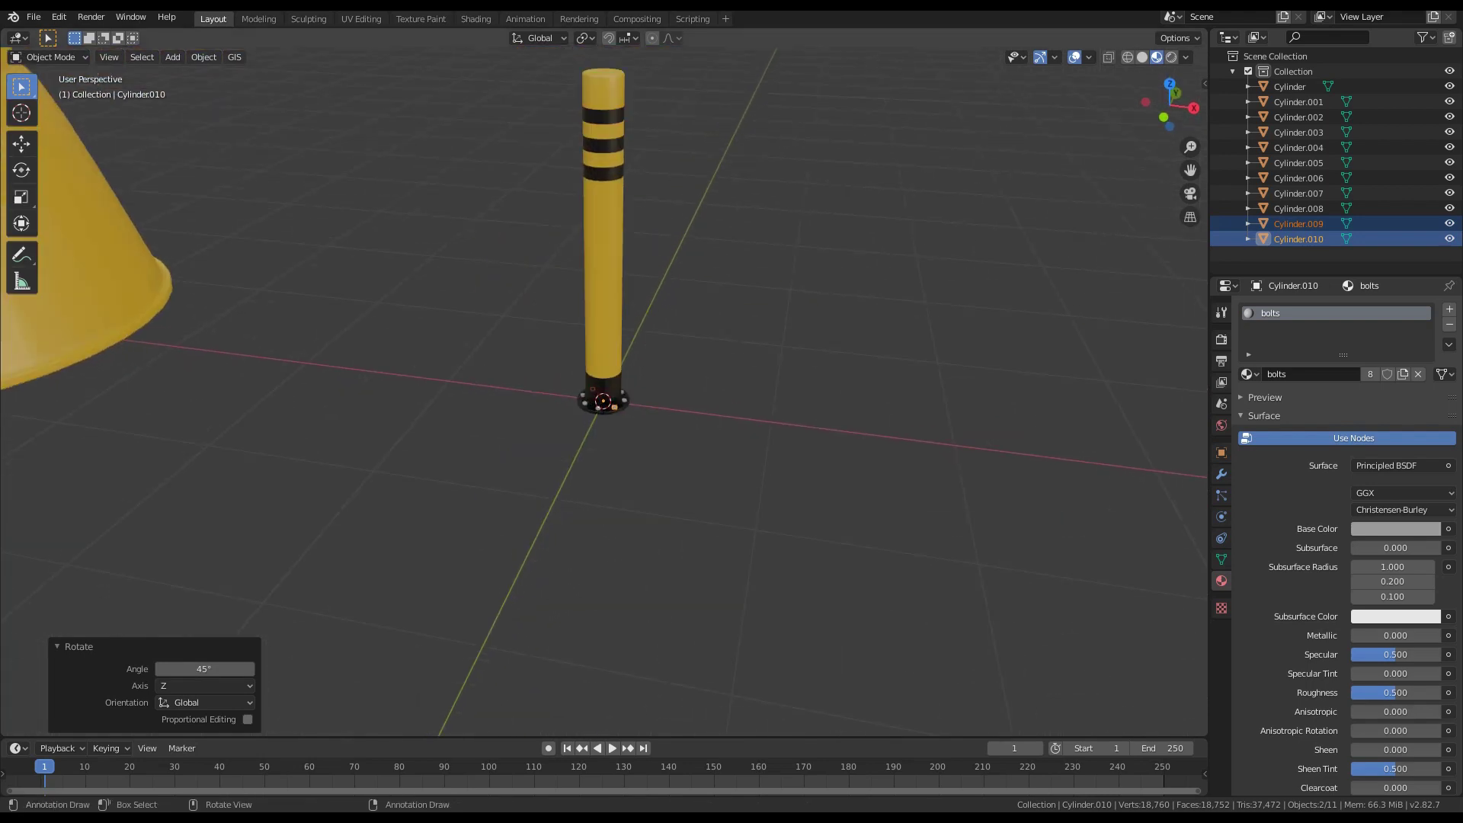
drag(500, 61, 698, 492)
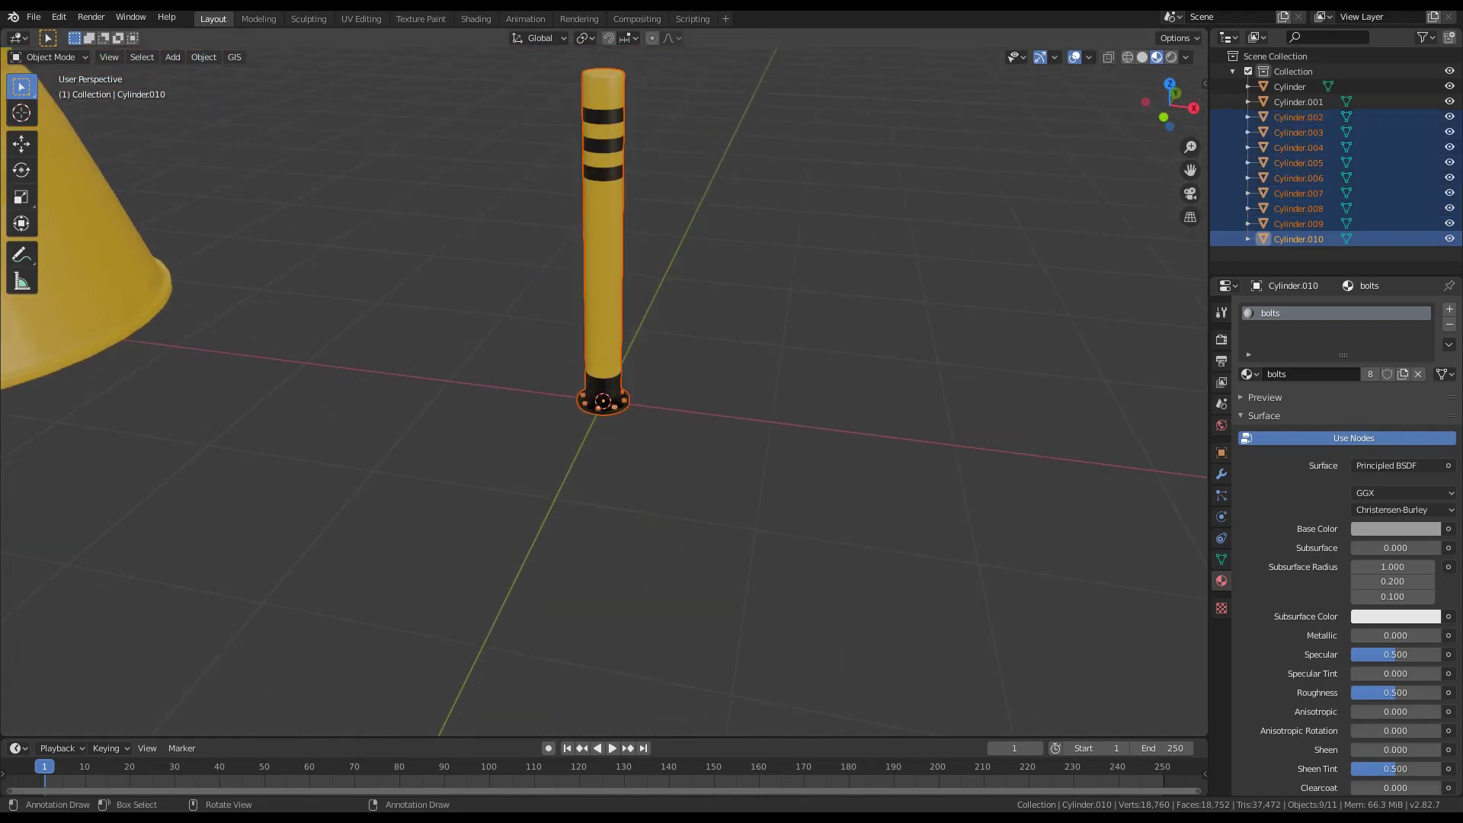
key(ctrl+j)
Move the joined bollard away from the world origin to stand just beside the yellow barrel, and deselect everything
middle_drag(602, 402, 647, 408)
scroll(692, 471, down, 3)
scroll(692, 471, down, 4)
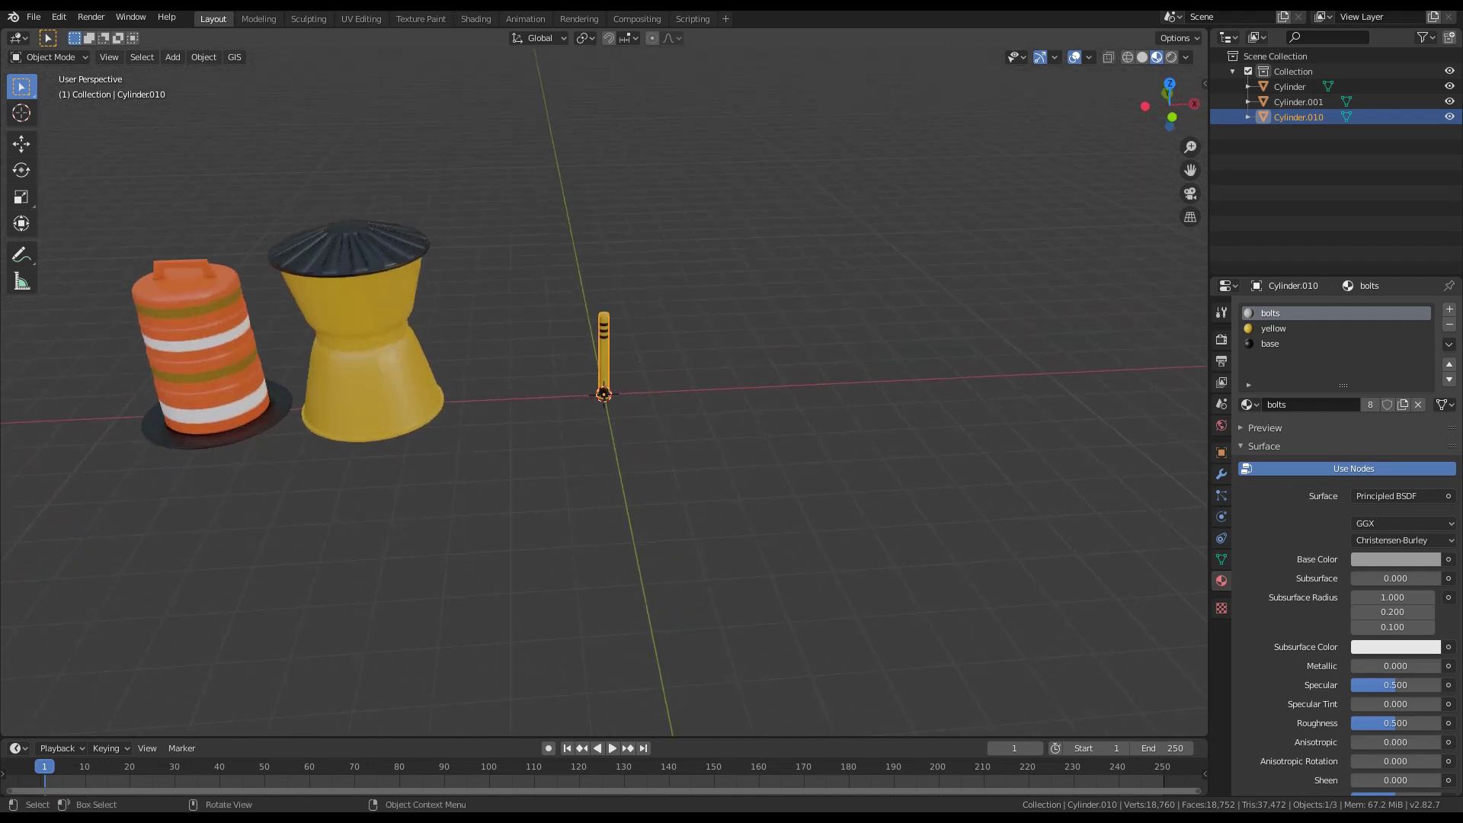
key(g)
key(Return)
key(a)
key(alt+a)
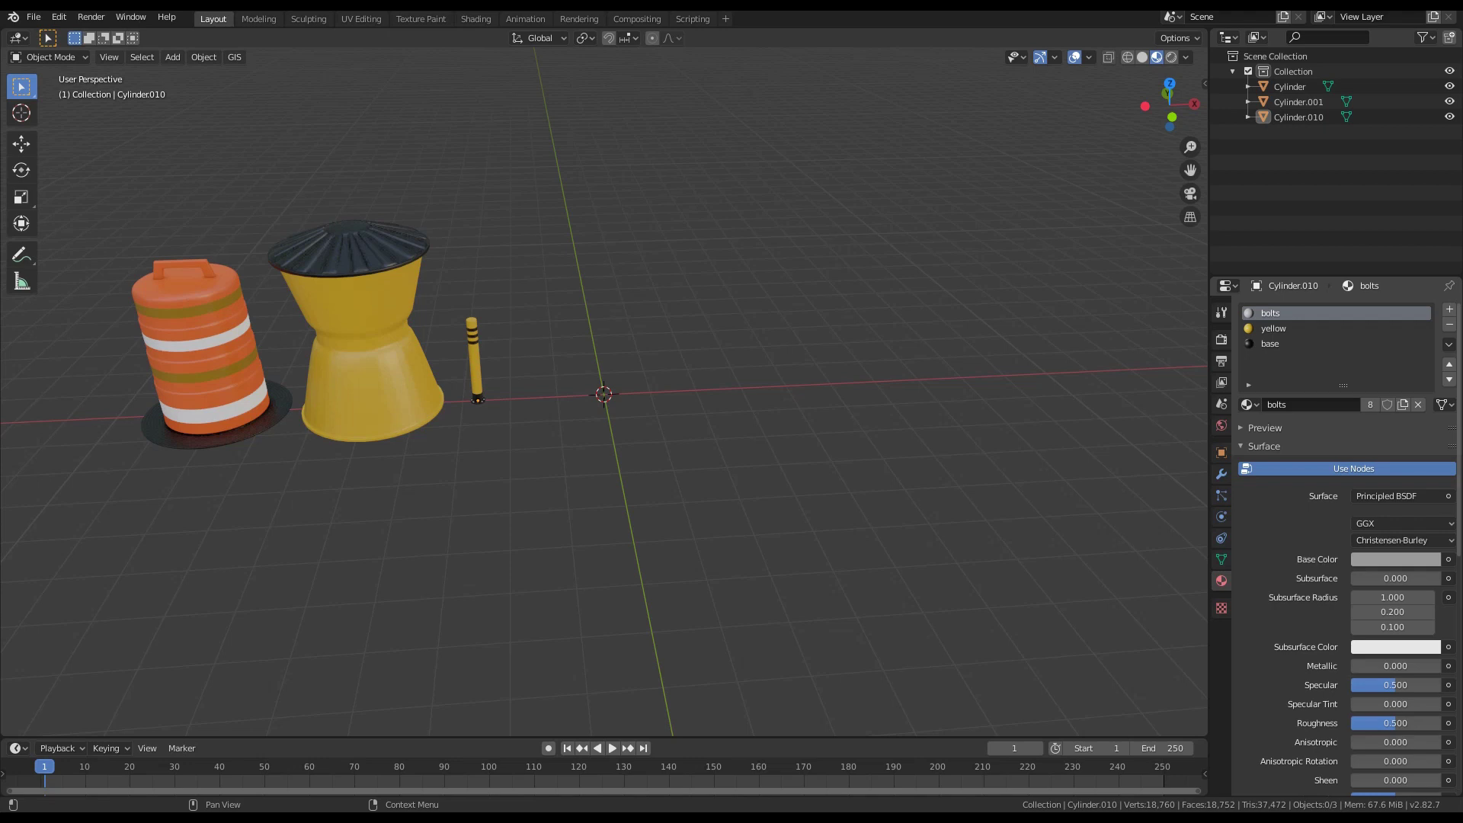
middle_drag(603, 395, 632, 488)
key(KP_1)
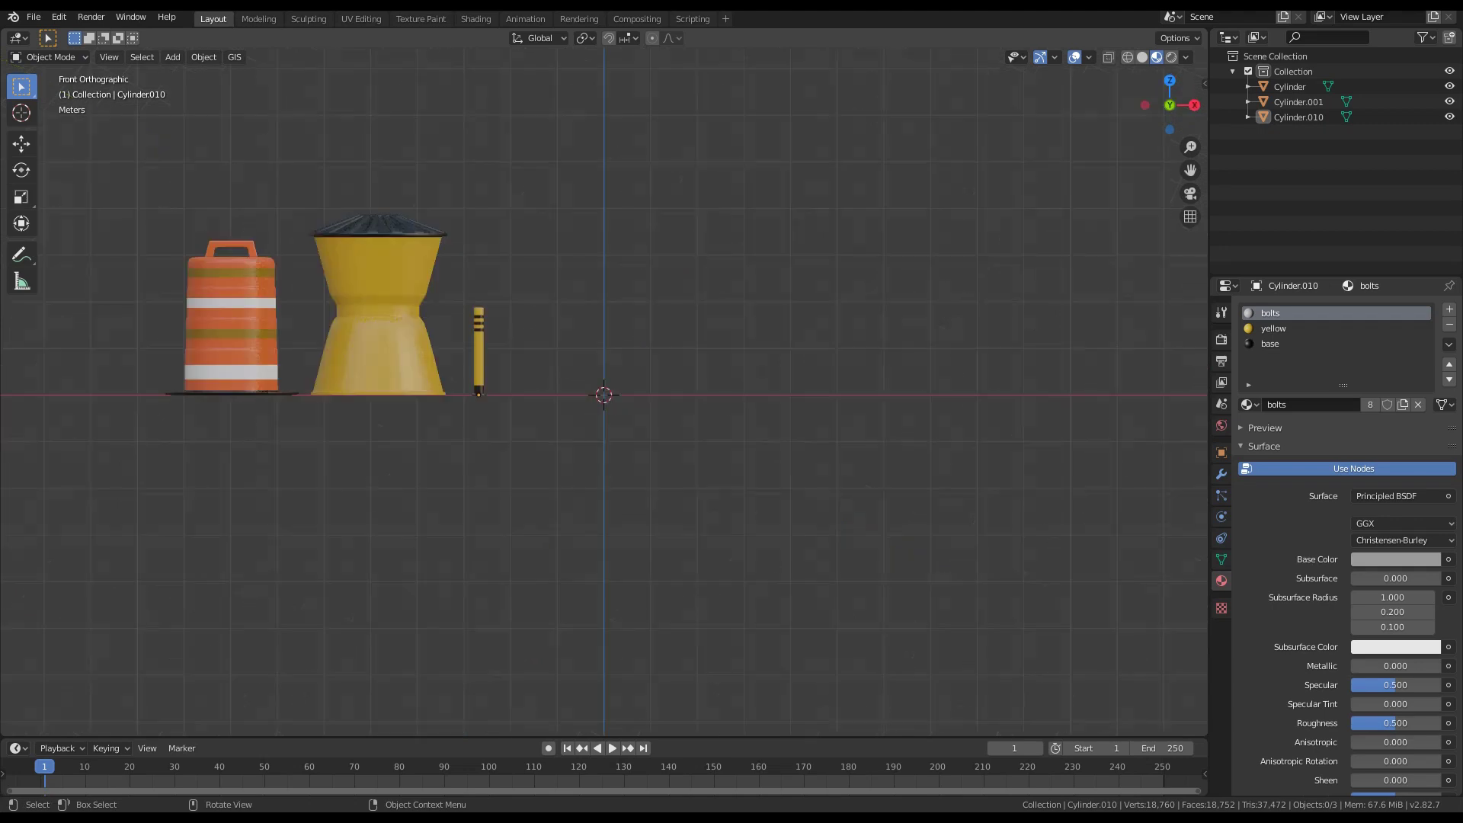
scroll(603, 395, up, 4)
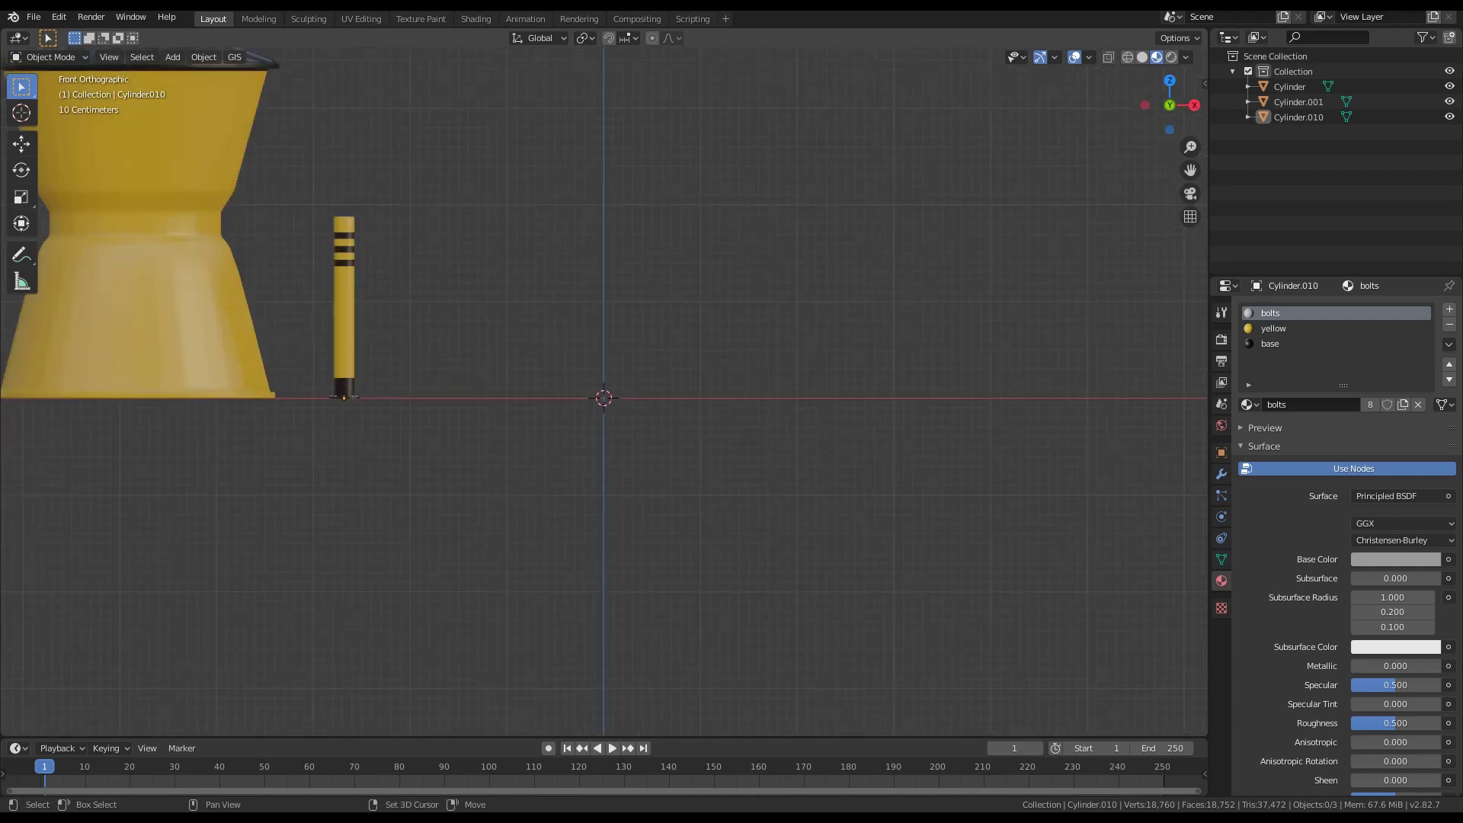
key(shift+a)
mouse_move(605, 394)
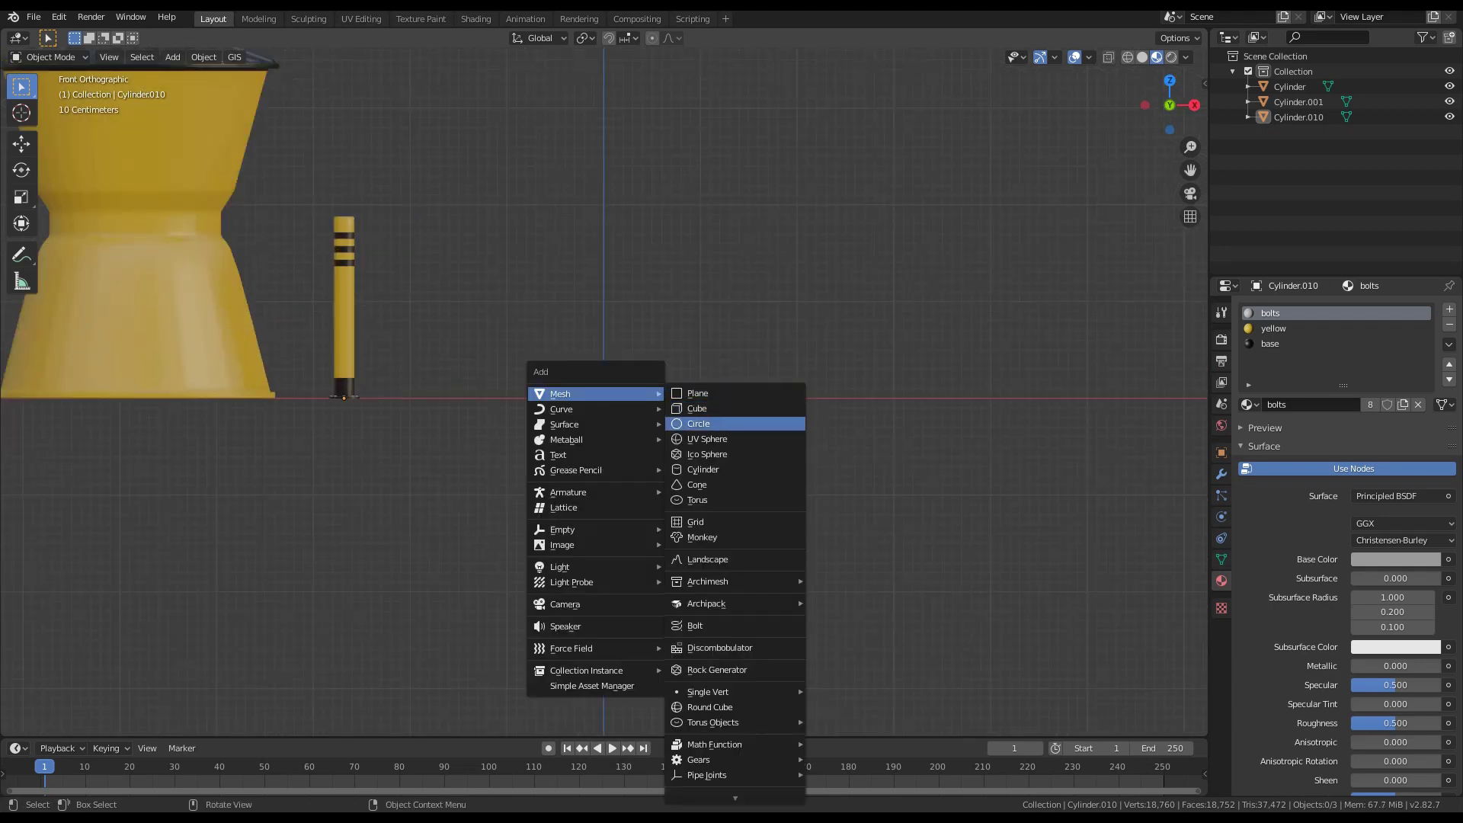
click(703, 470)
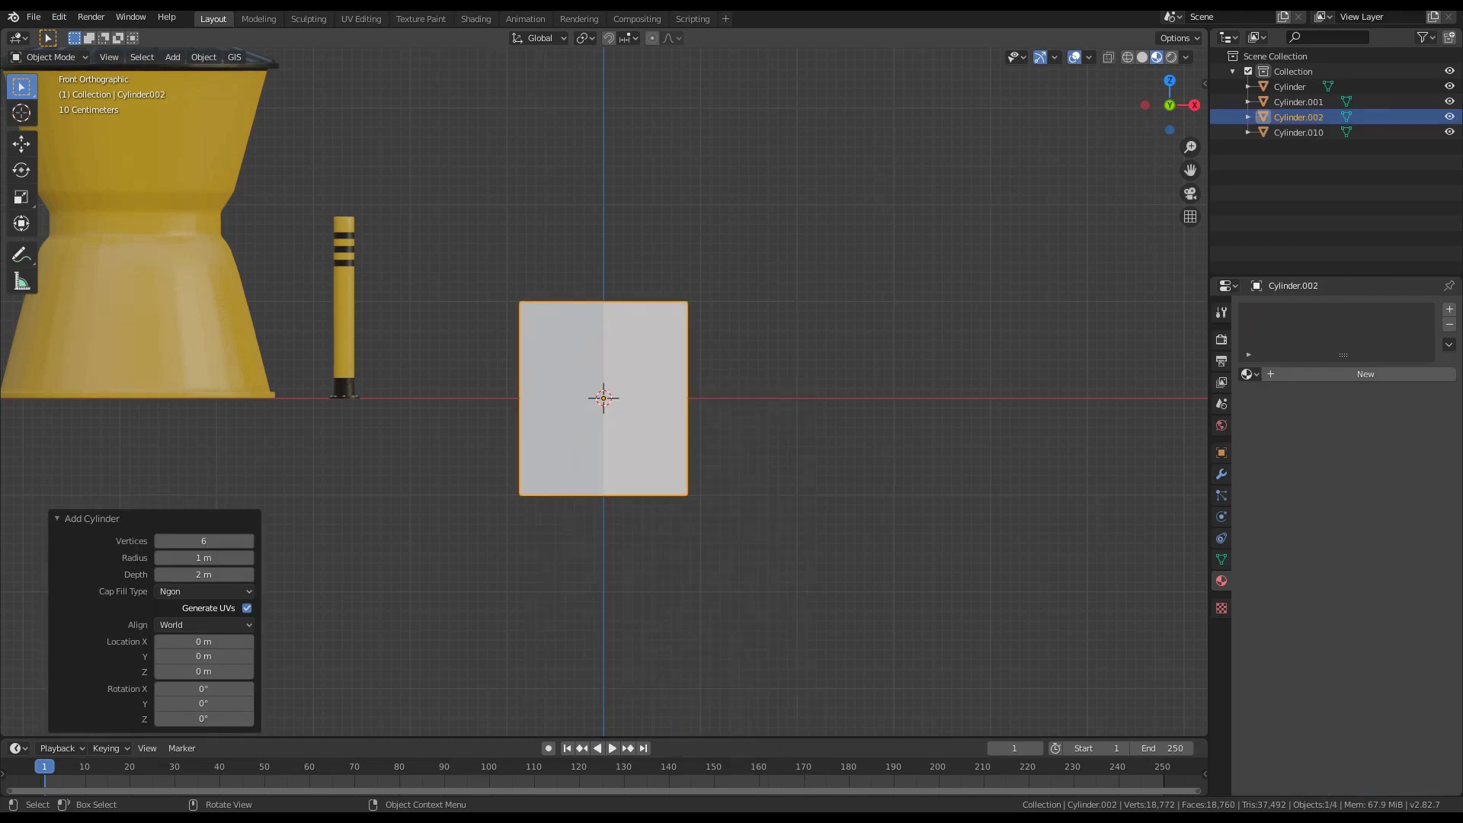
key(Tab)
mouse_move(626, 481)
middle_down()
mouse_move(629, 445)
mouse_move(629, 470)
middle_up()
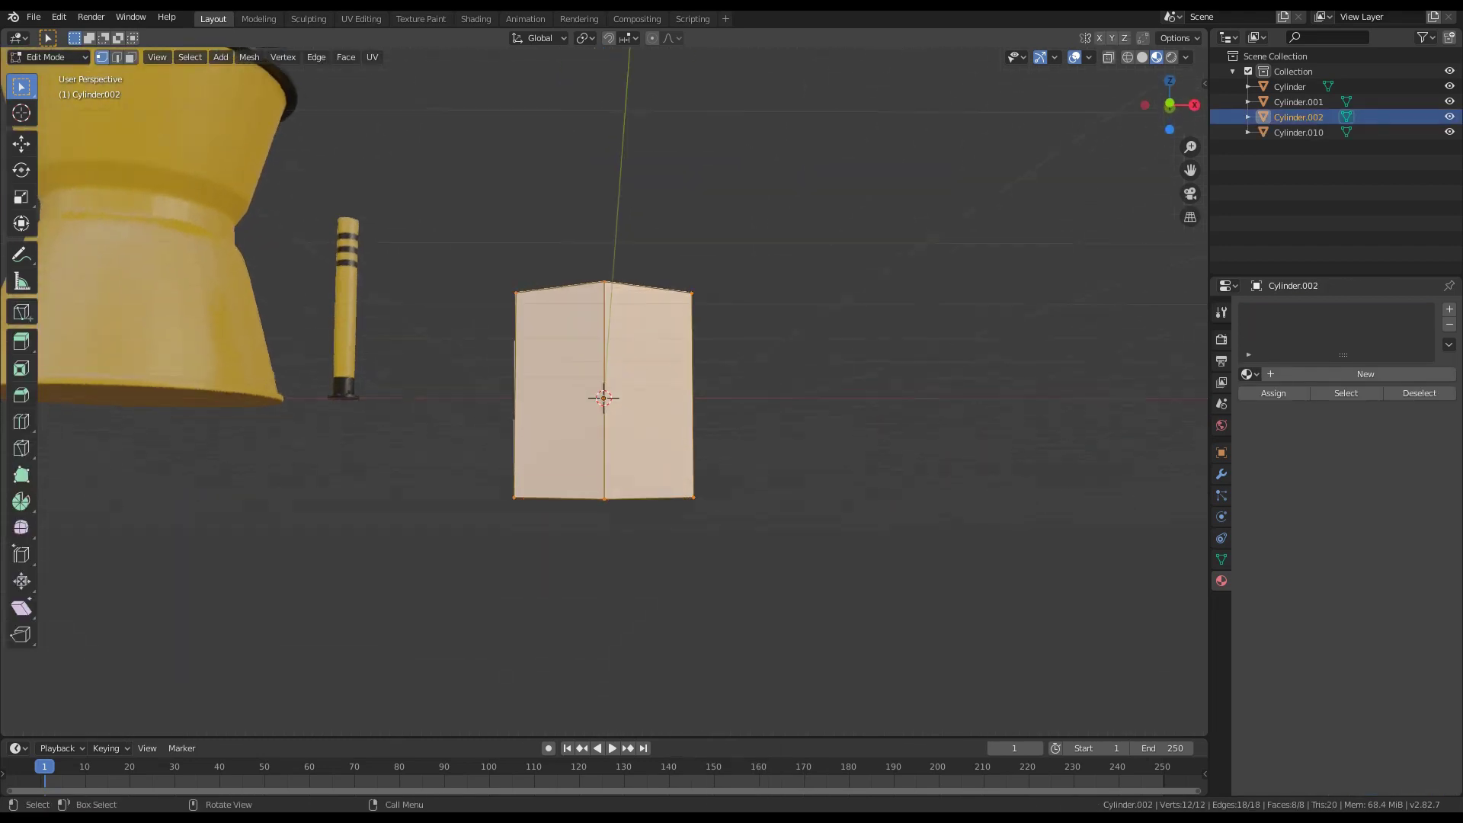
key(Tab)
key(x)
key(Return)
Add a mesh cylinder with 36 vertices at the world origin
key(shift+a)
mouse_move(579, 453)
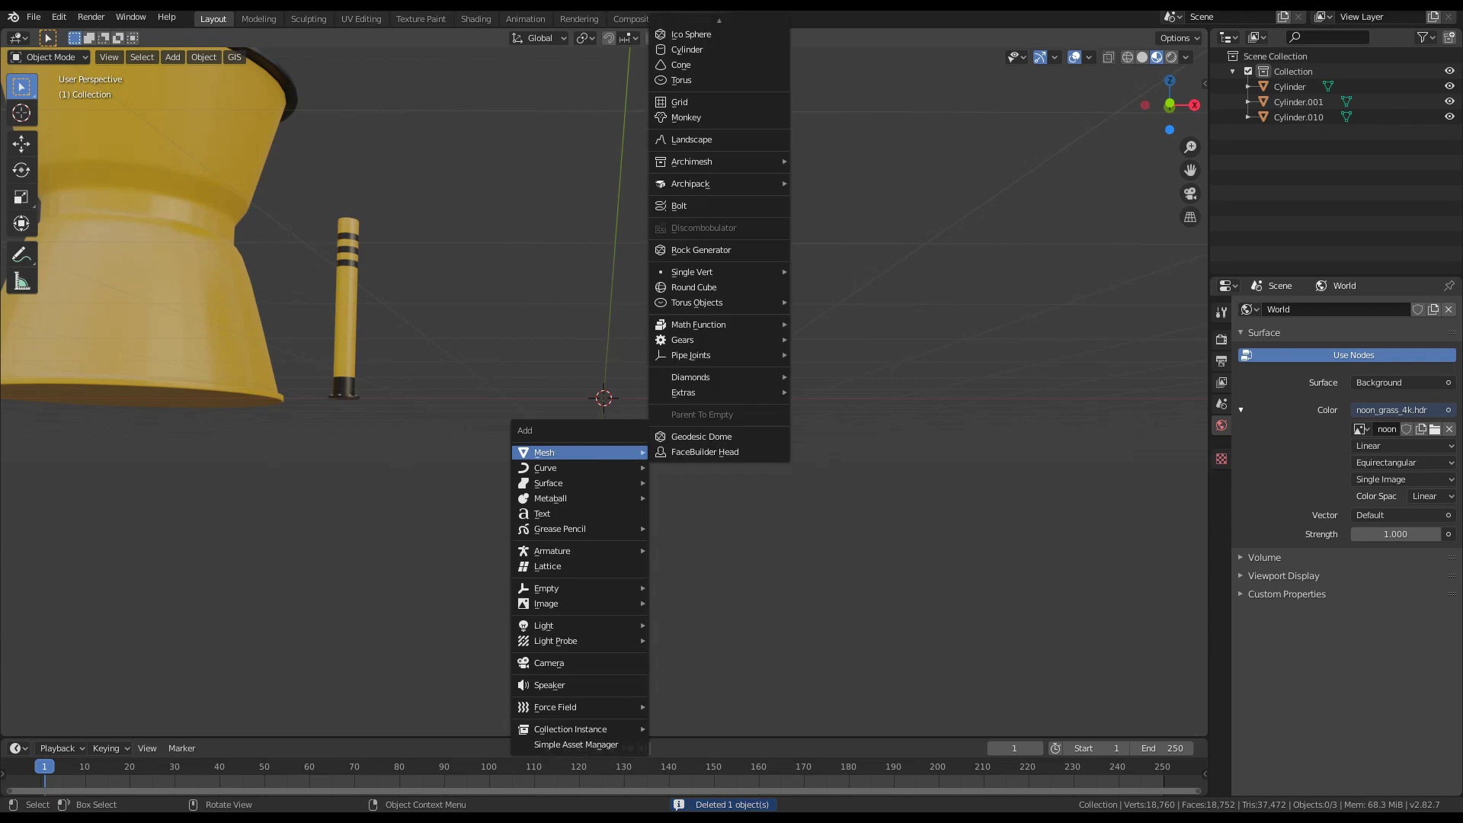
click(687, 50)
click(204, 541)
text(36)
key(Return)
Enter Edit Mode on the new cylinder and select only its bottom face
key(KP_3)
middle_drag(427, 457, 597, 440)
scroll(612, 509, up, 3)
key(KP_1)
scroll(611, 509, down, 1)
key(Tab)
key(alt+a)
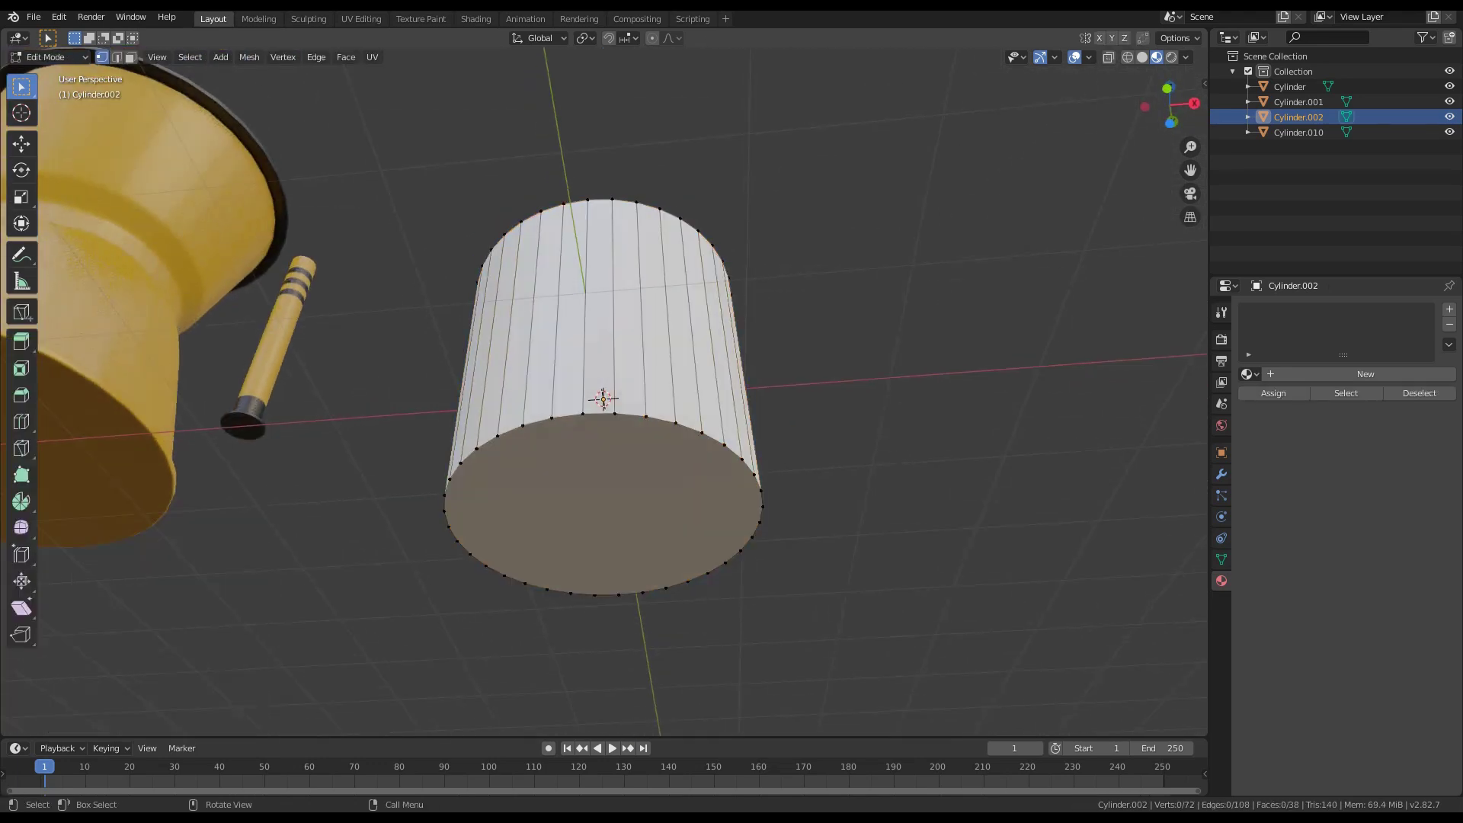
click(648, 507)
key(shift+s)
click(741, 574)
key(Tab)
key(Tab)
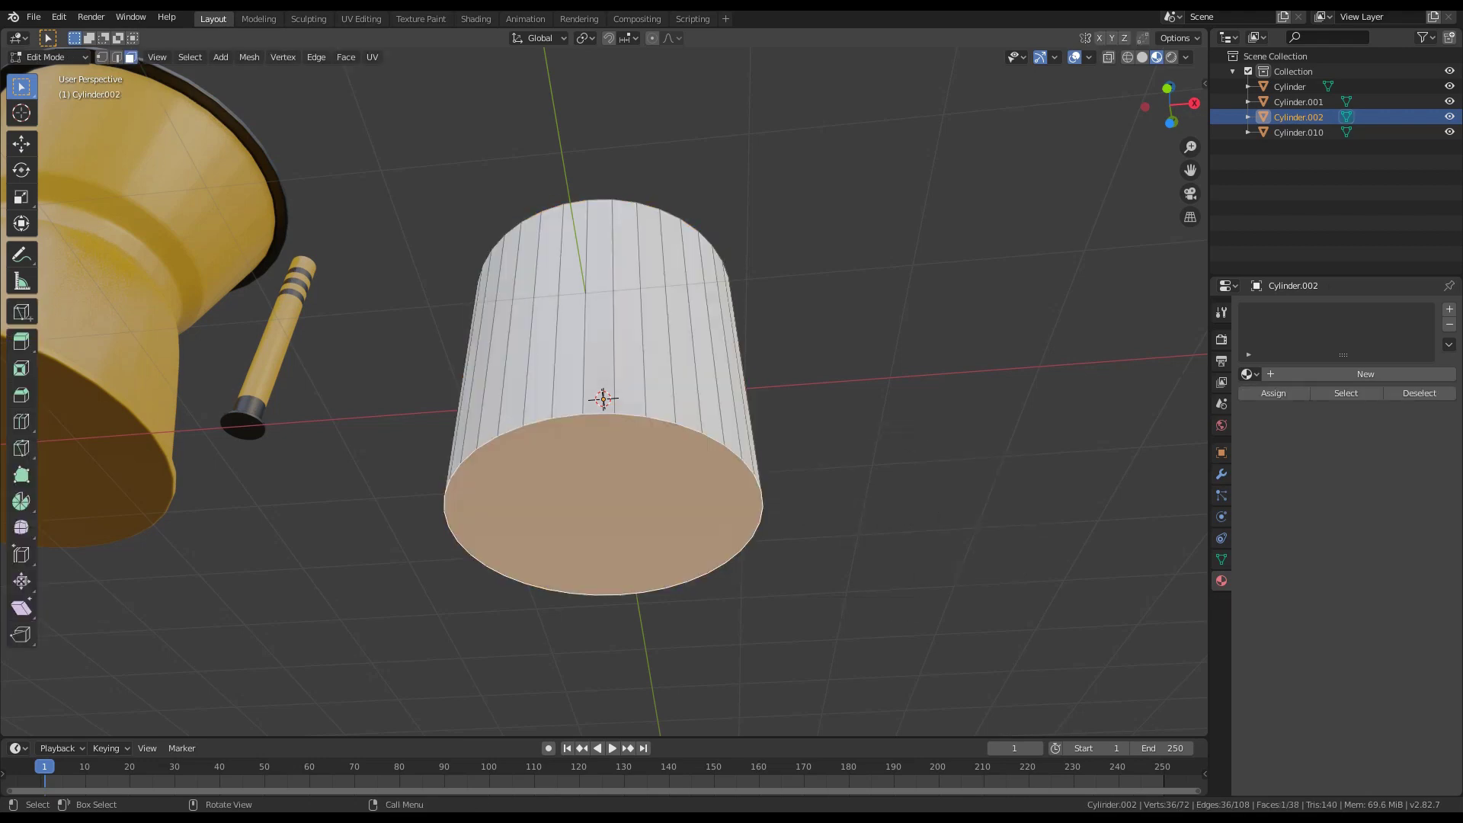
right_click(583, 509)
key(Escape)
Snap the 3D cursor to the selected bottom face and return to Object Mode
key(shift+s)
click(613, 587)
key(Tab)
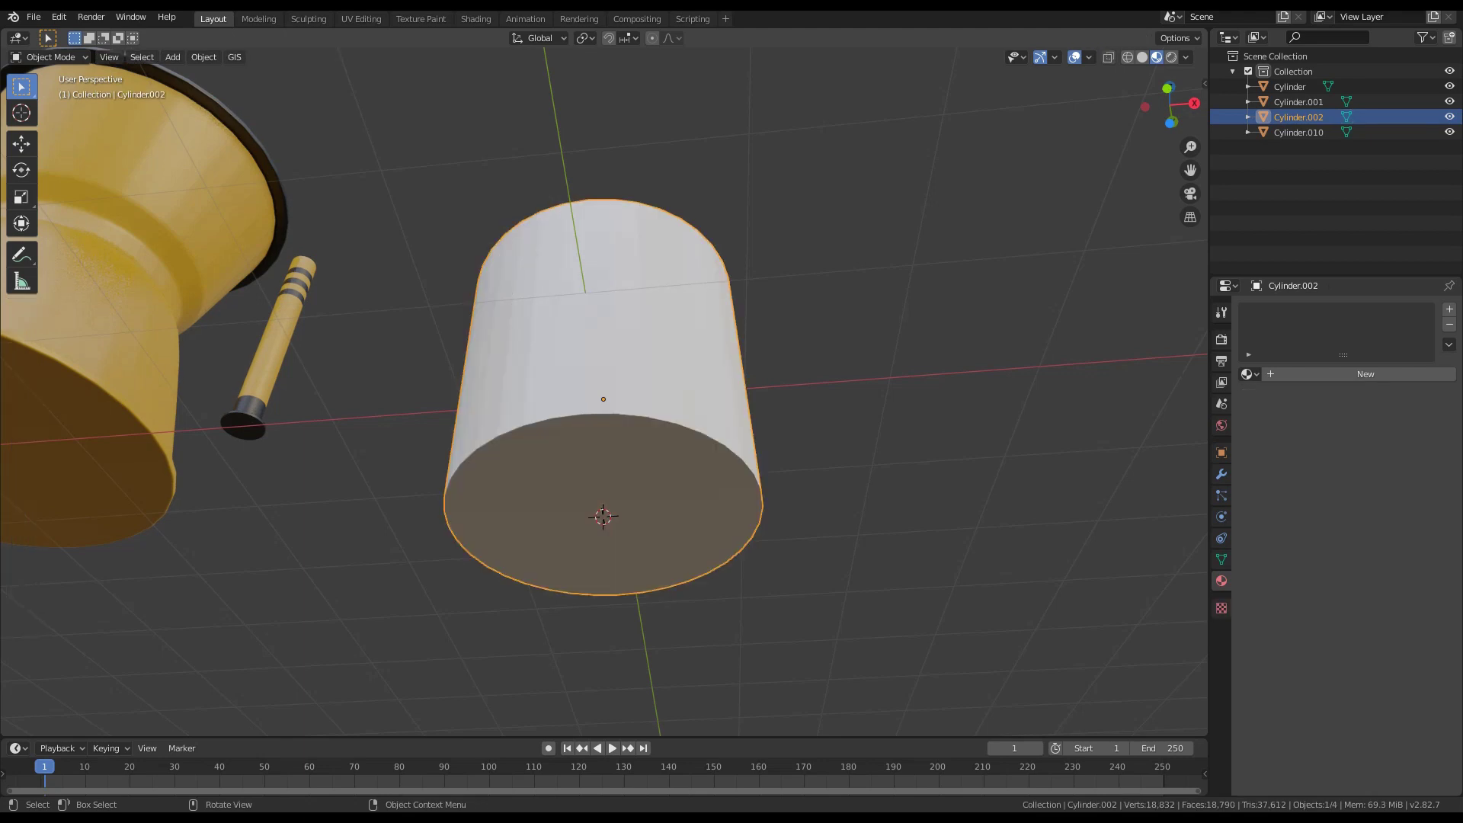
Set the cylinder's origin to the 3D cursor, and snap the cylinder onto the cursor reset to the world origin
right_click(545, 509)
click(709, 542)
key(shift+s)
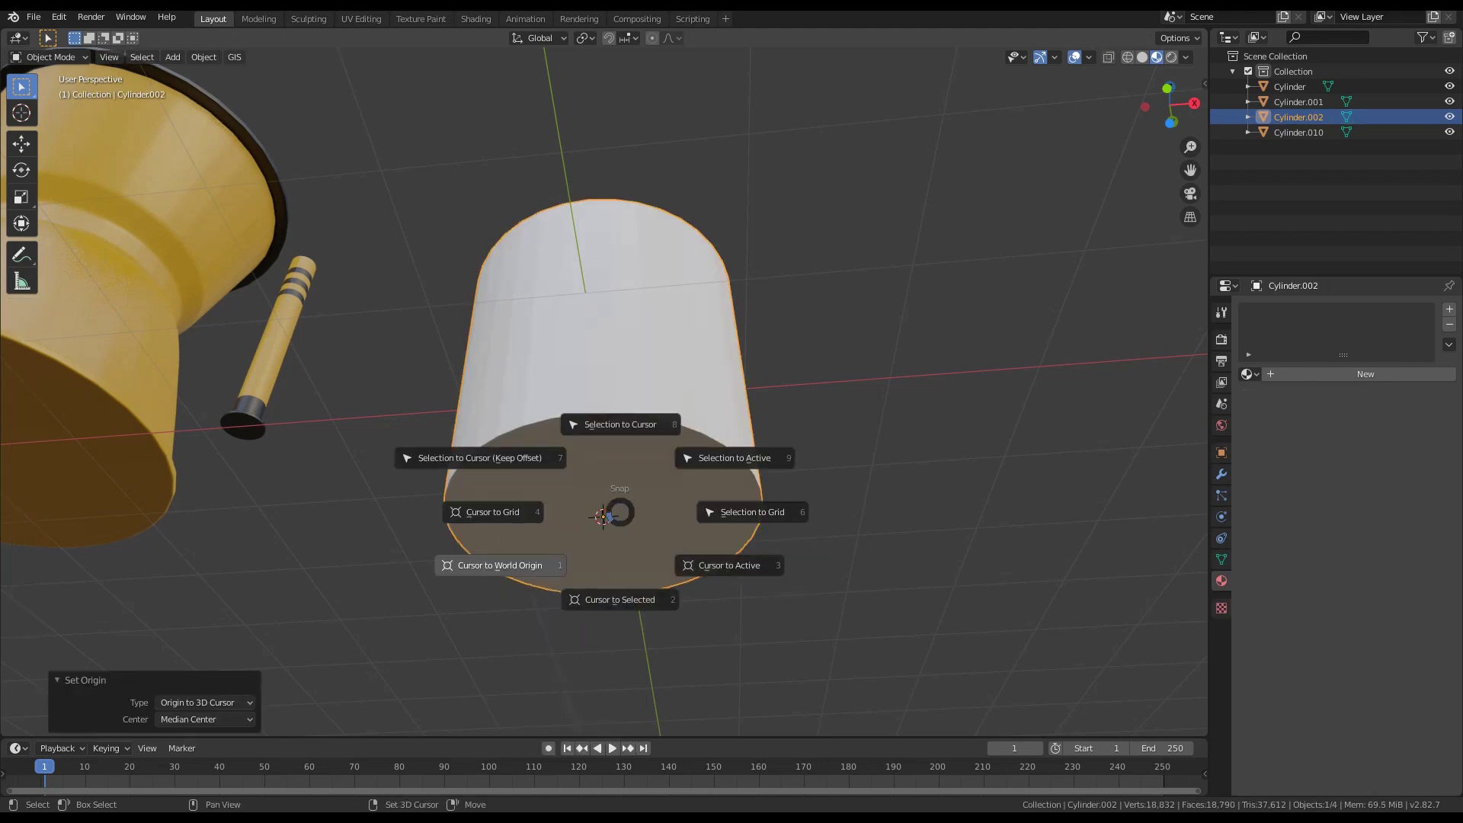
click(601, 404)
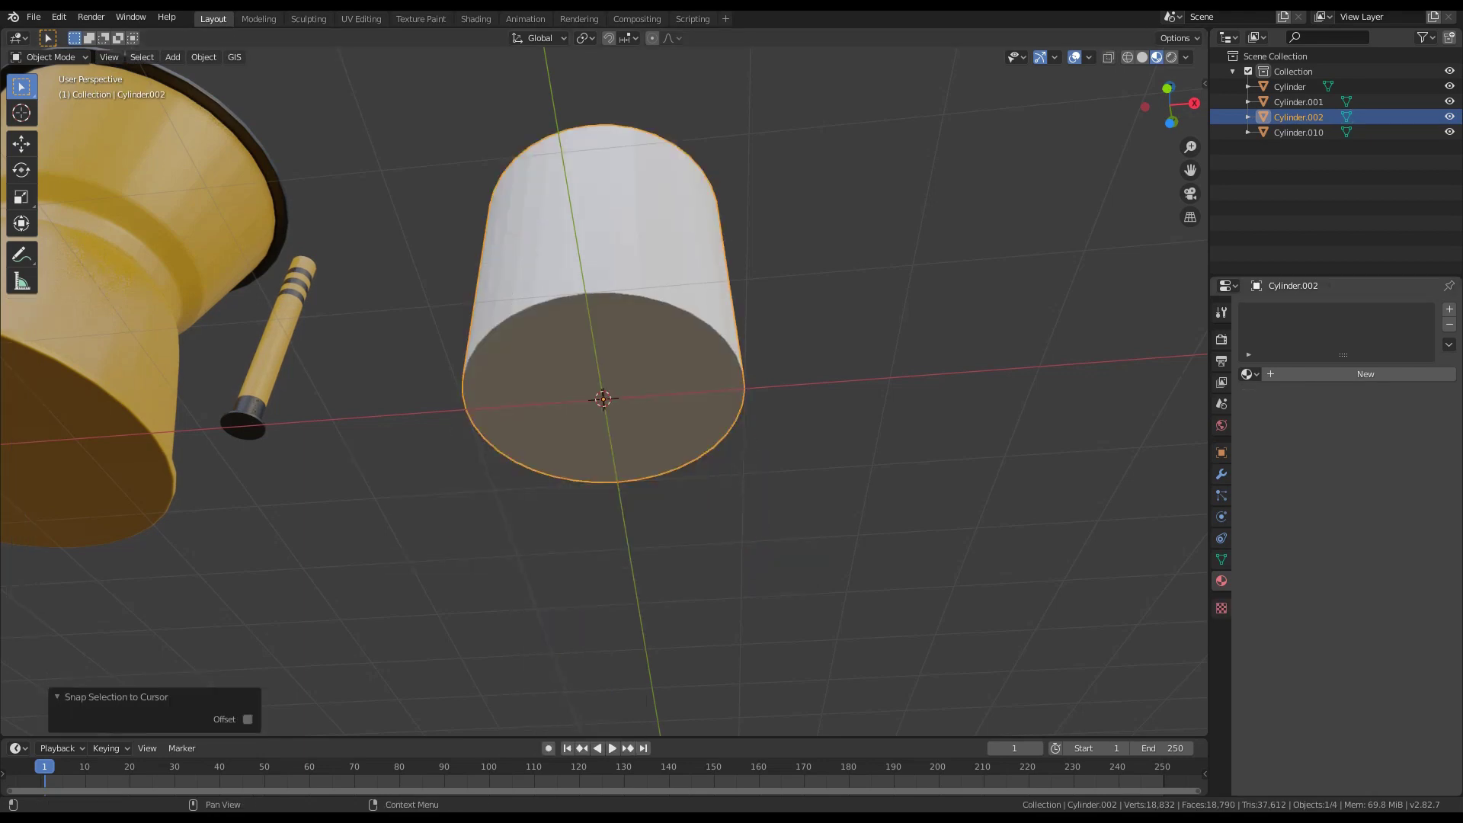
Scale the cylinder's top face down to about 0.099 so the body tapers into a cone
middle_drag(647, 320, 671, 452)
scroll(701, 415, down, 2)
scroll(671, 451, up, 2)
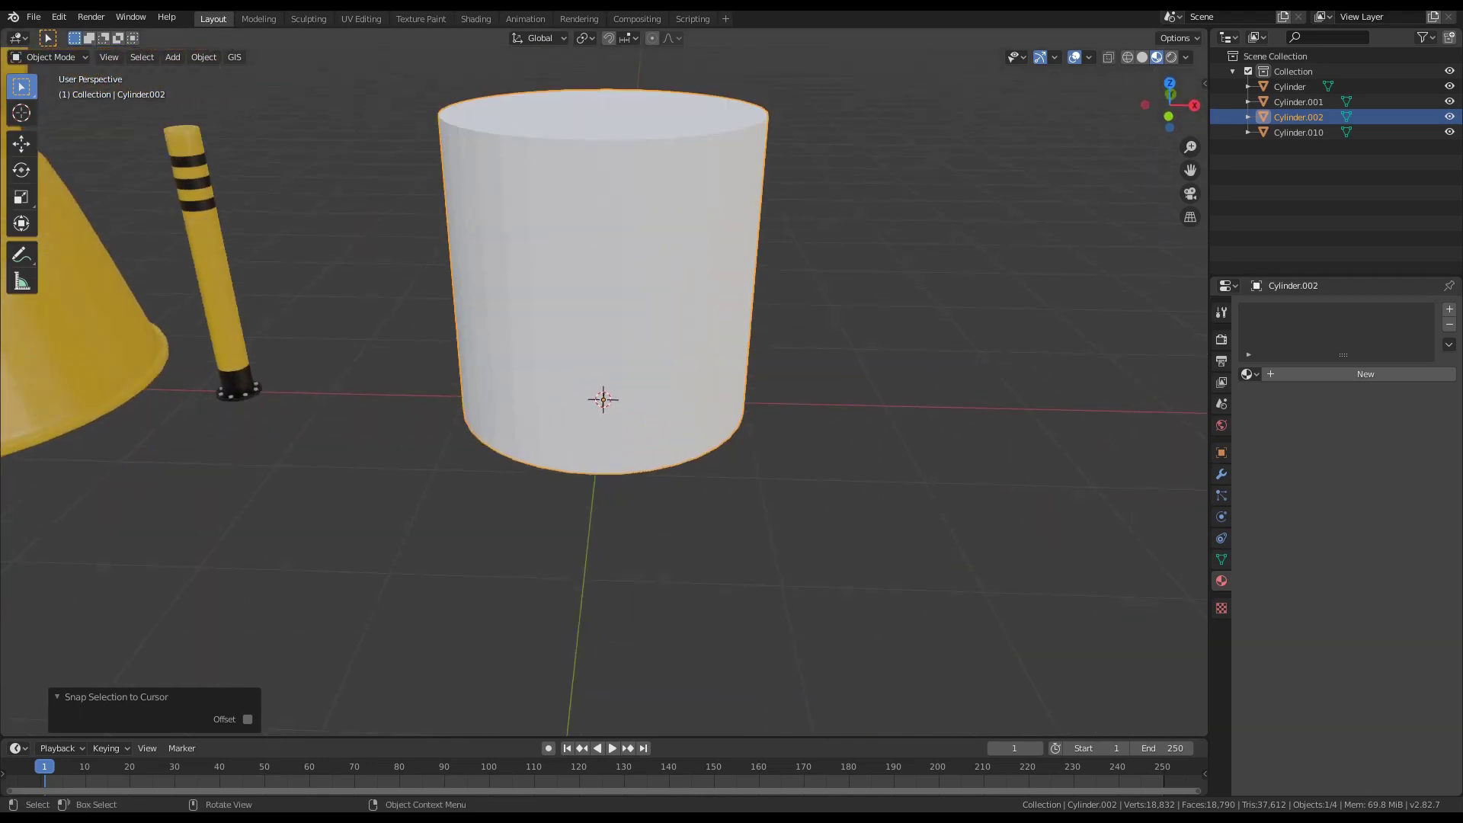
key(Tab)
click(610, 116)
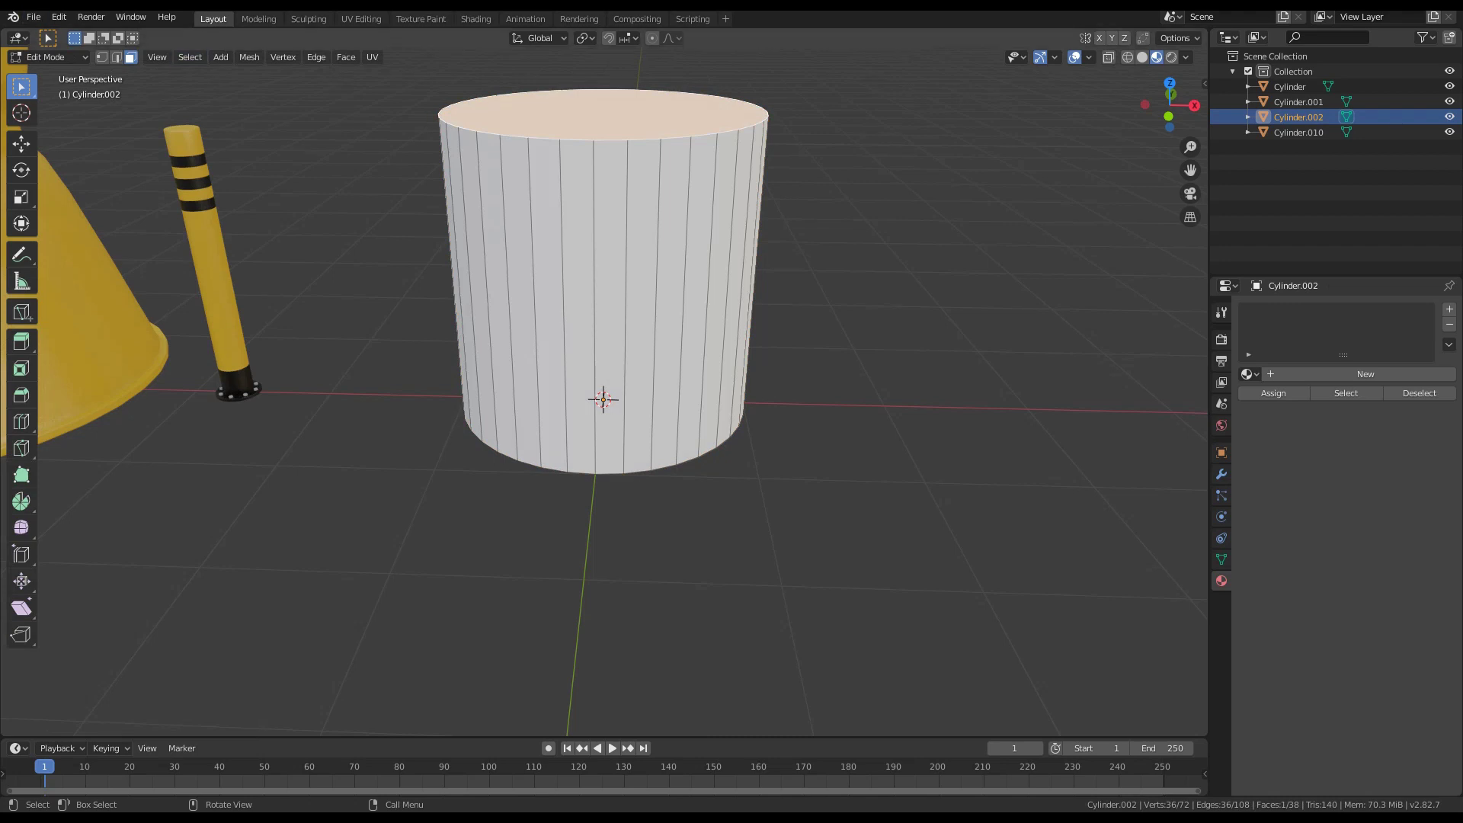
key(s)
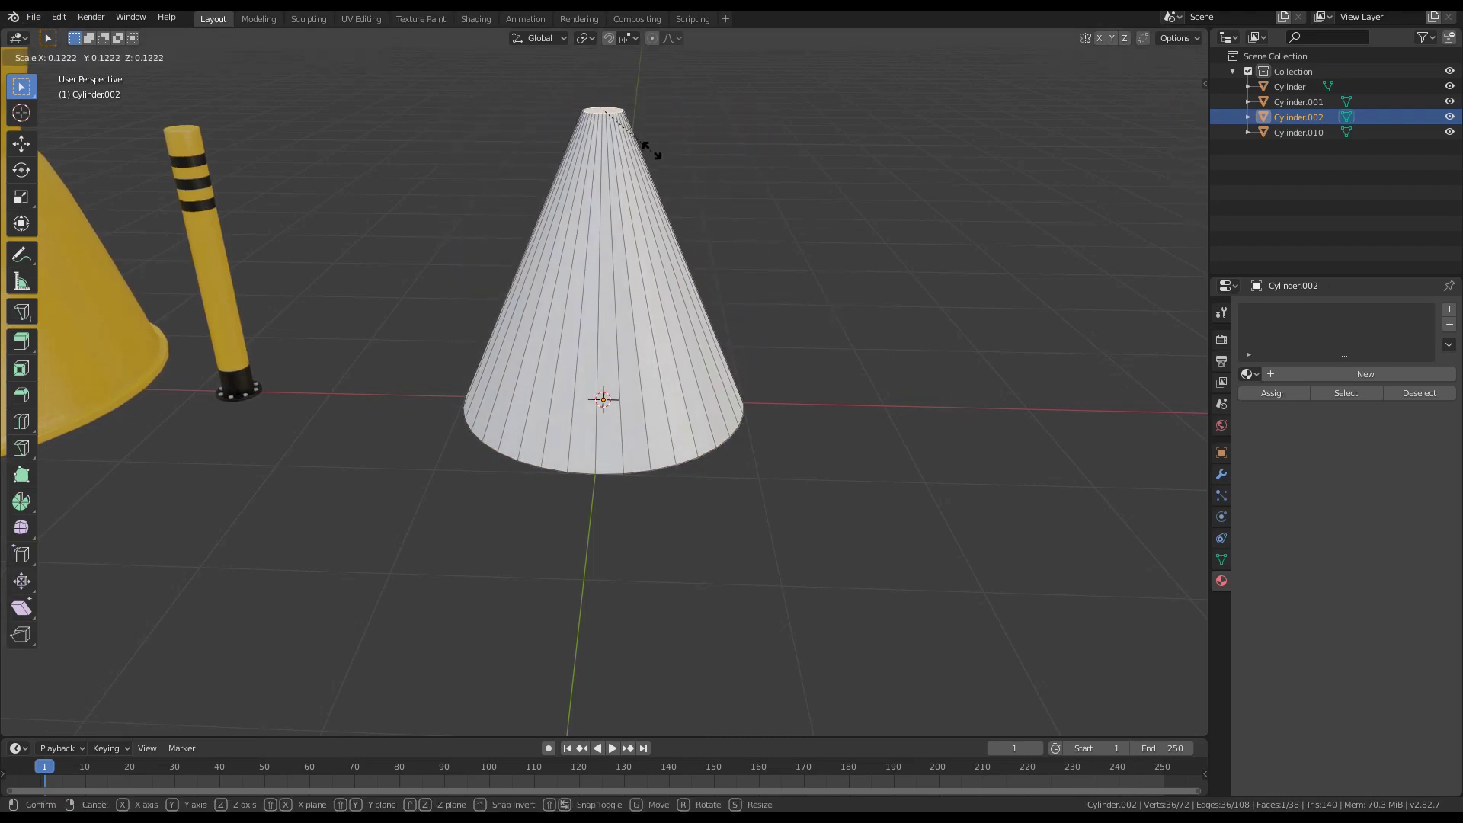
click(646, 146)
Scale the cone's bottom edge loop down to about 0.558
key(2)
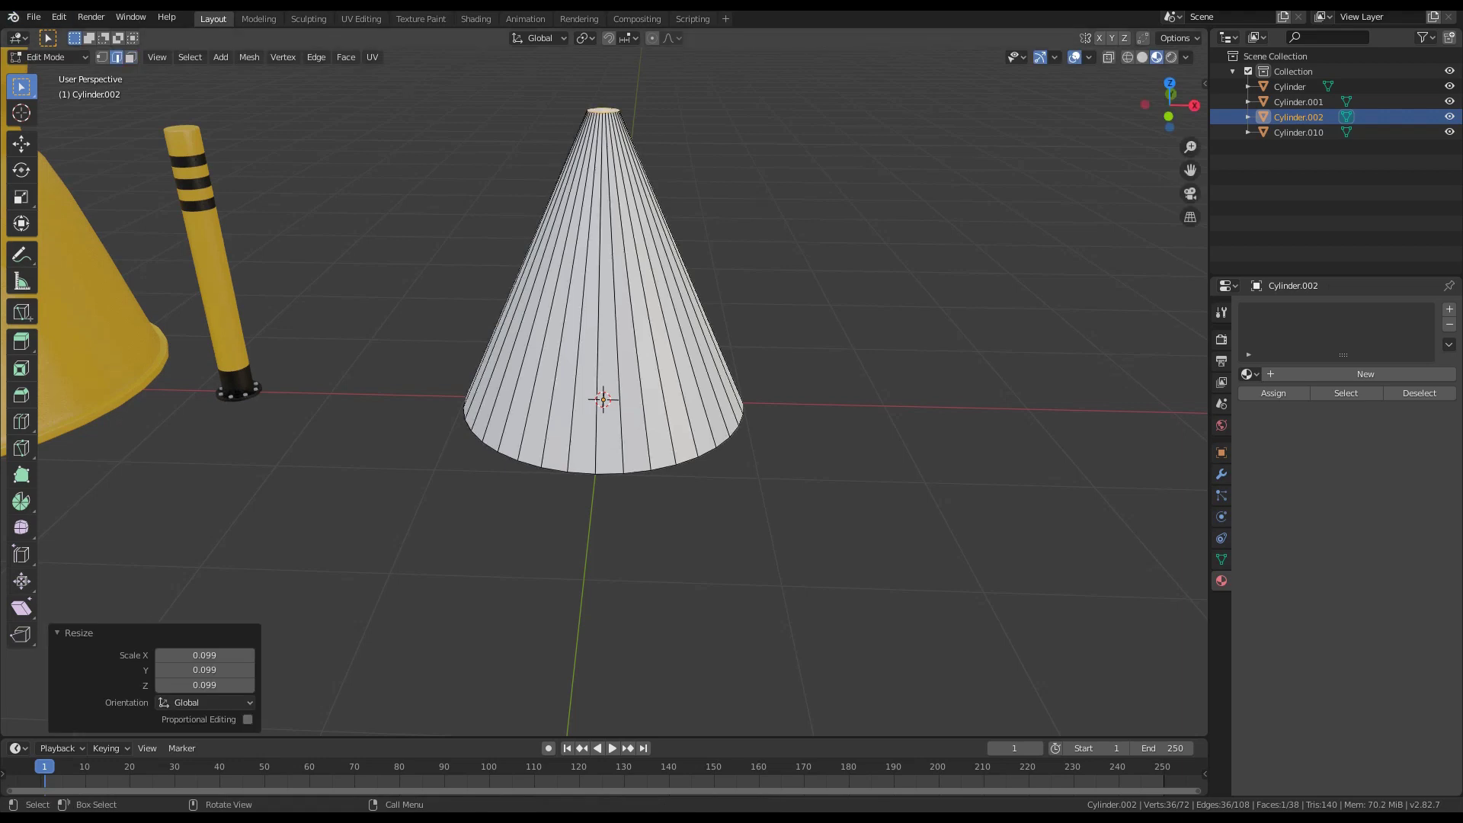
alt+click(625, 467)
alt+click(635, 473)
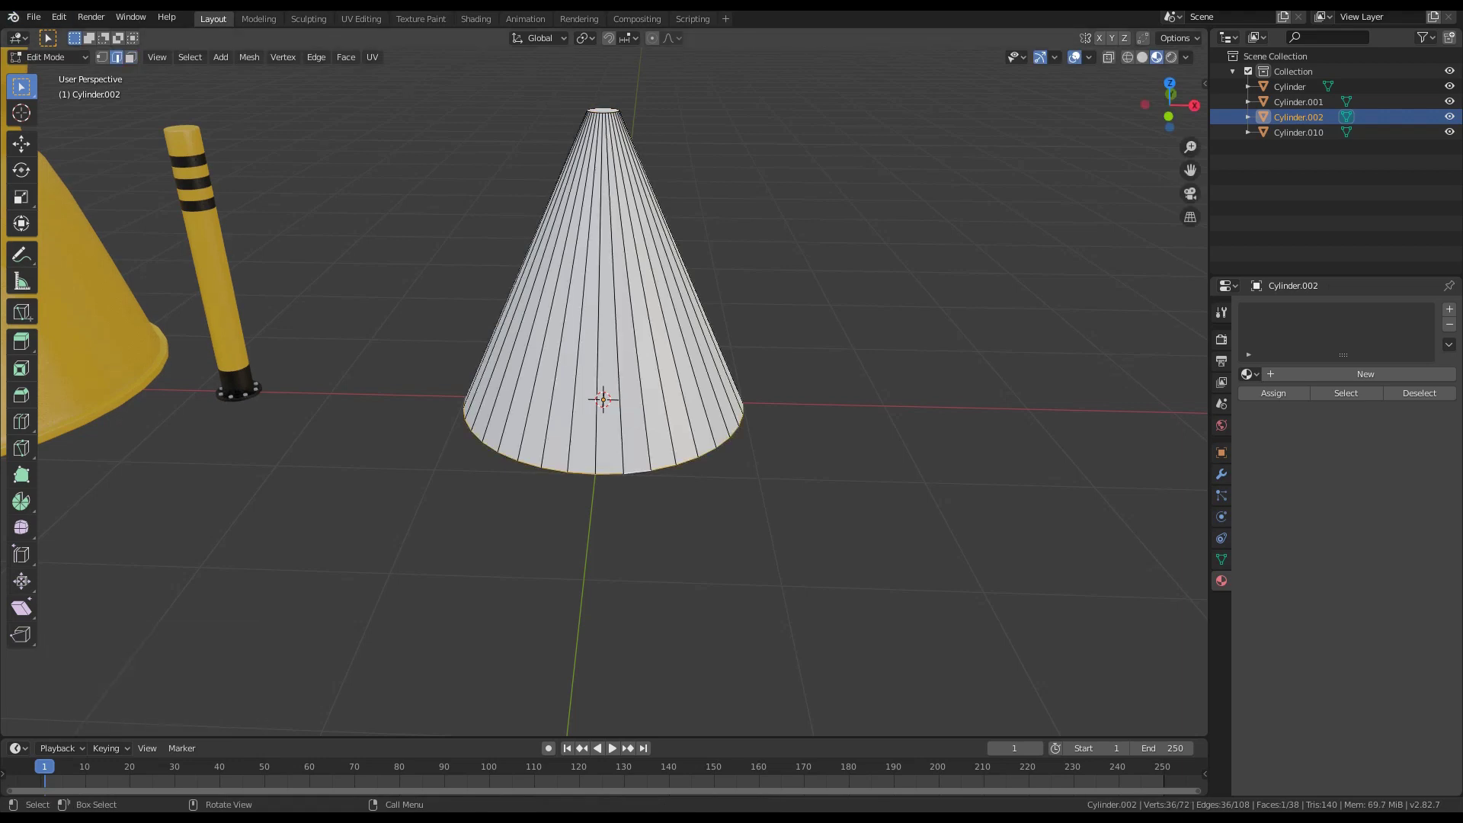
scroll(603, 399, up, 3)
key(s)
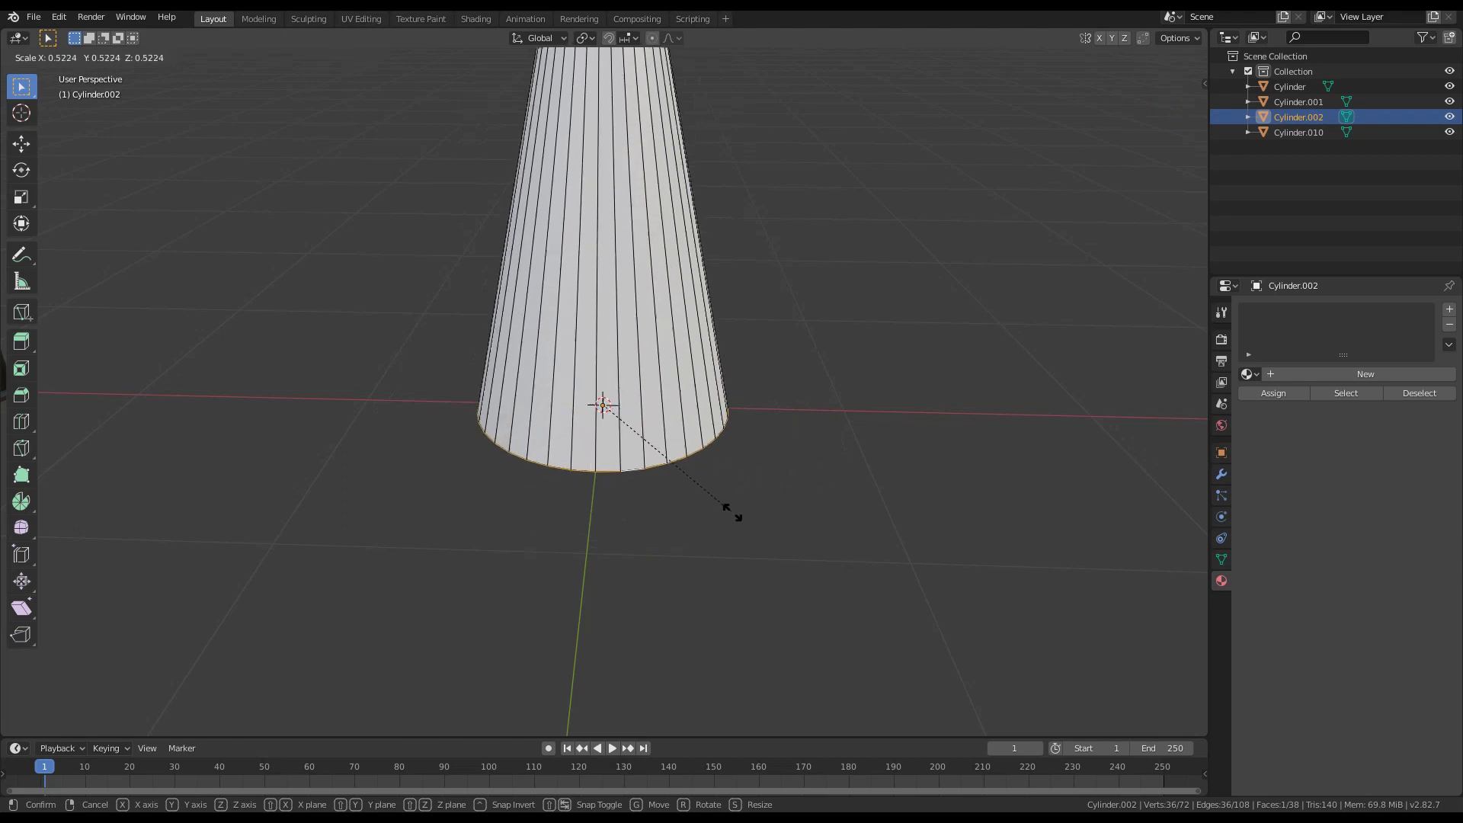
click(739, 515)
Delete the cone's top and bottom cap faces, leaving it open at both ends
scroll(603, 399, down, 3)
middle_drag(603, 399, 572, 673)
scroll(636, 442, up, 3)
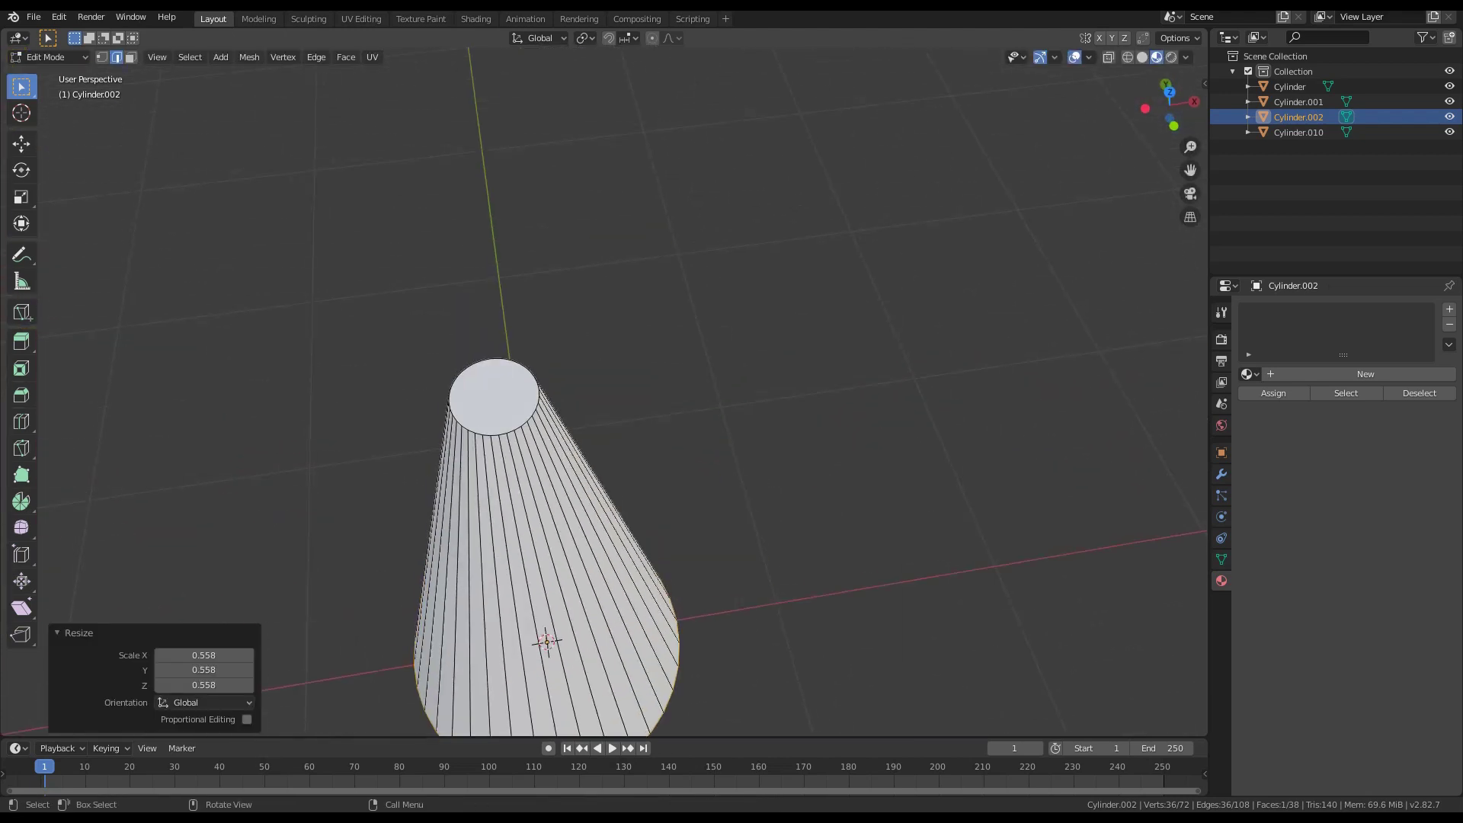
click(131, 58)
click(494, 397)
middle_drag(499, 401, 503, 205)
key(x)
click(484, 350)
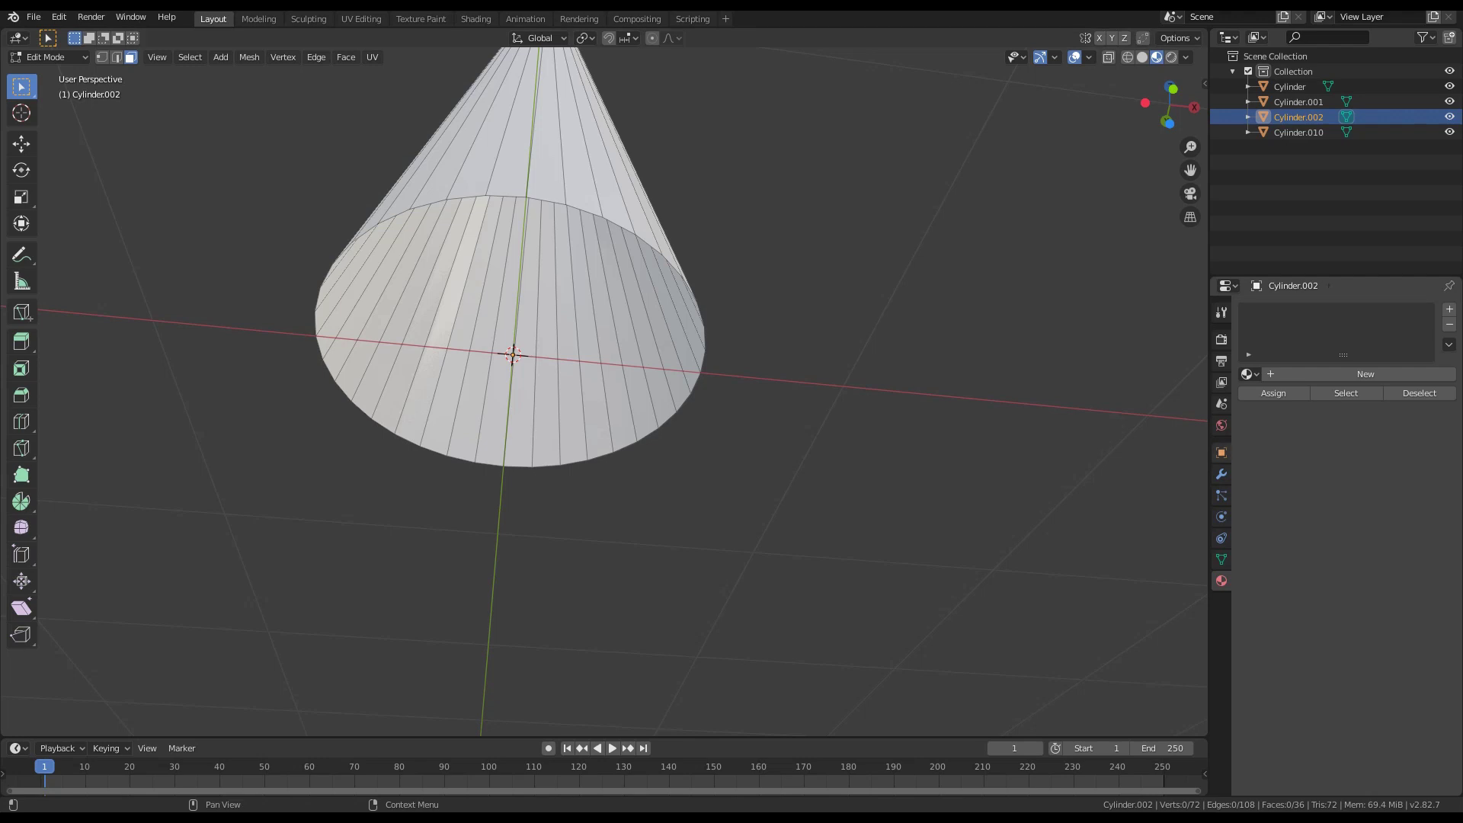
Add a Solidify modifier with 0.01 m thickness to the open cone and apply it
key(Tab)
click(1222, 474)
click(1345, 309)
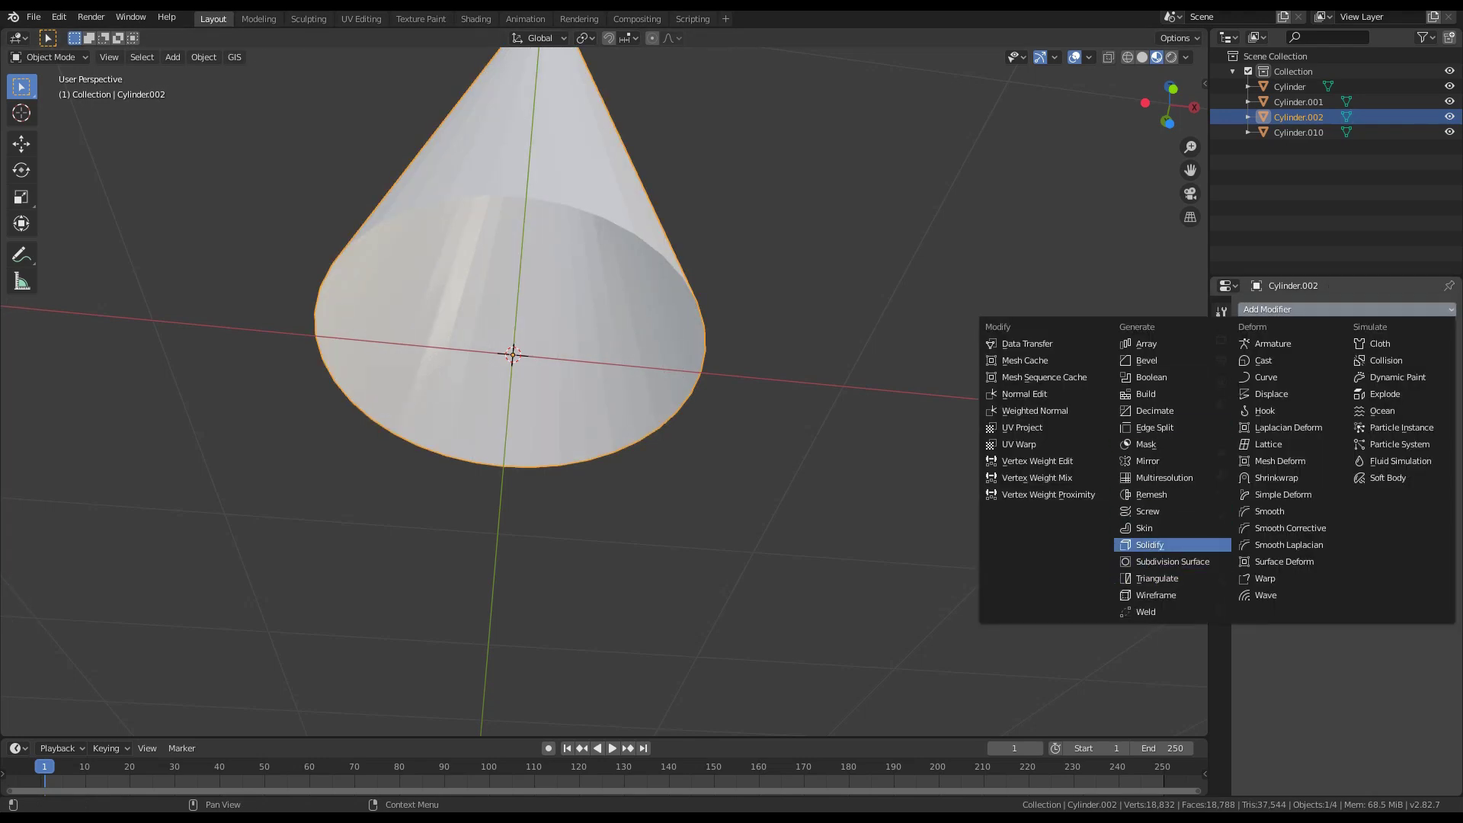
click(1150, 545)
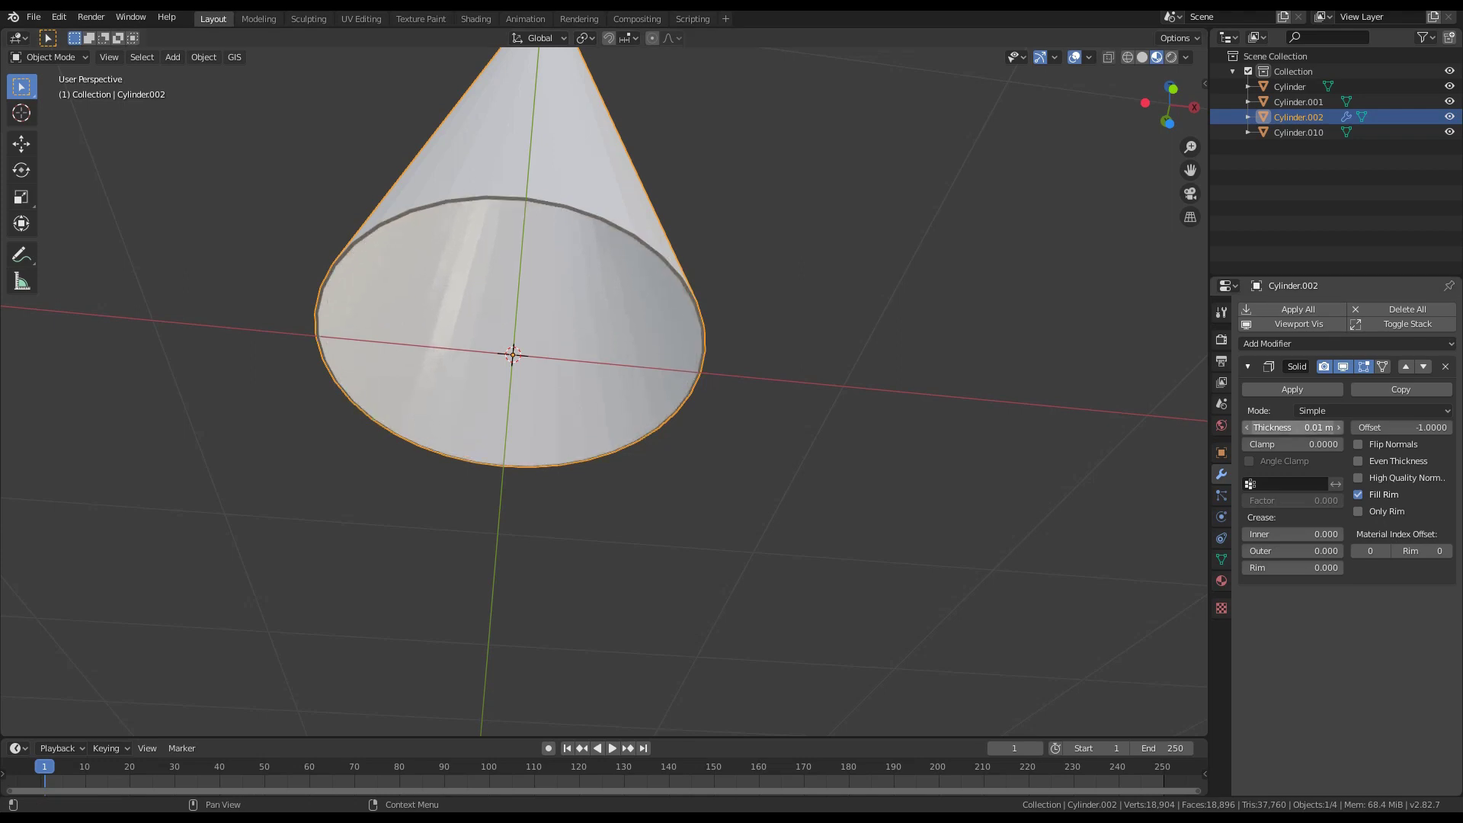
click(1292, 389)
Add an edge loop to the cone's wall and slide it close to the top rim, at a factor of about -0.993
middle_drag(877, 396, 873, 499)
scroll(893, 573, down, 1)
scroll(872, 499, up, 3)
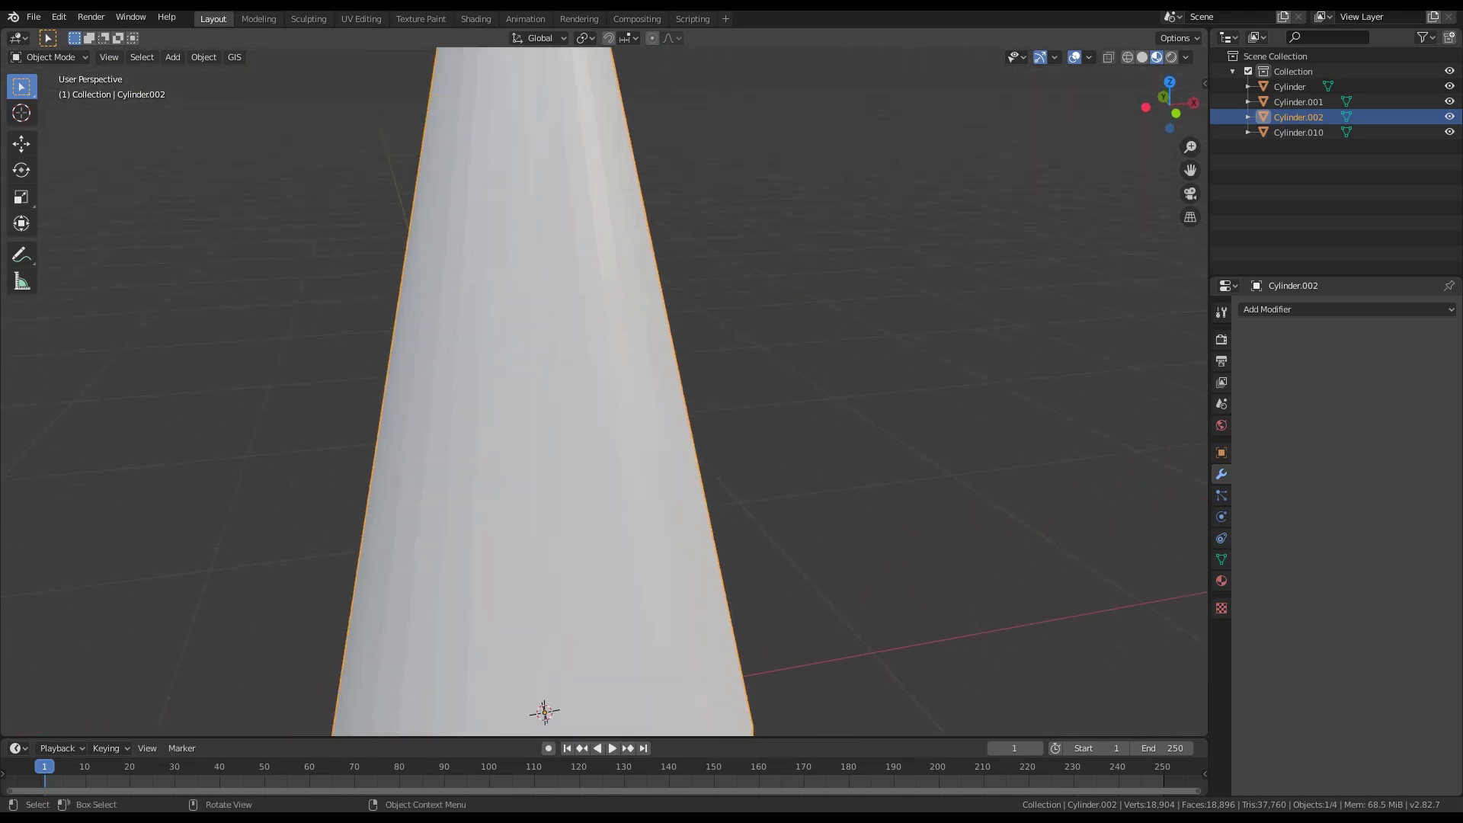
scroll(544, 712, down, 5)
key(Tab)
scroll(544, 712, up, 5)
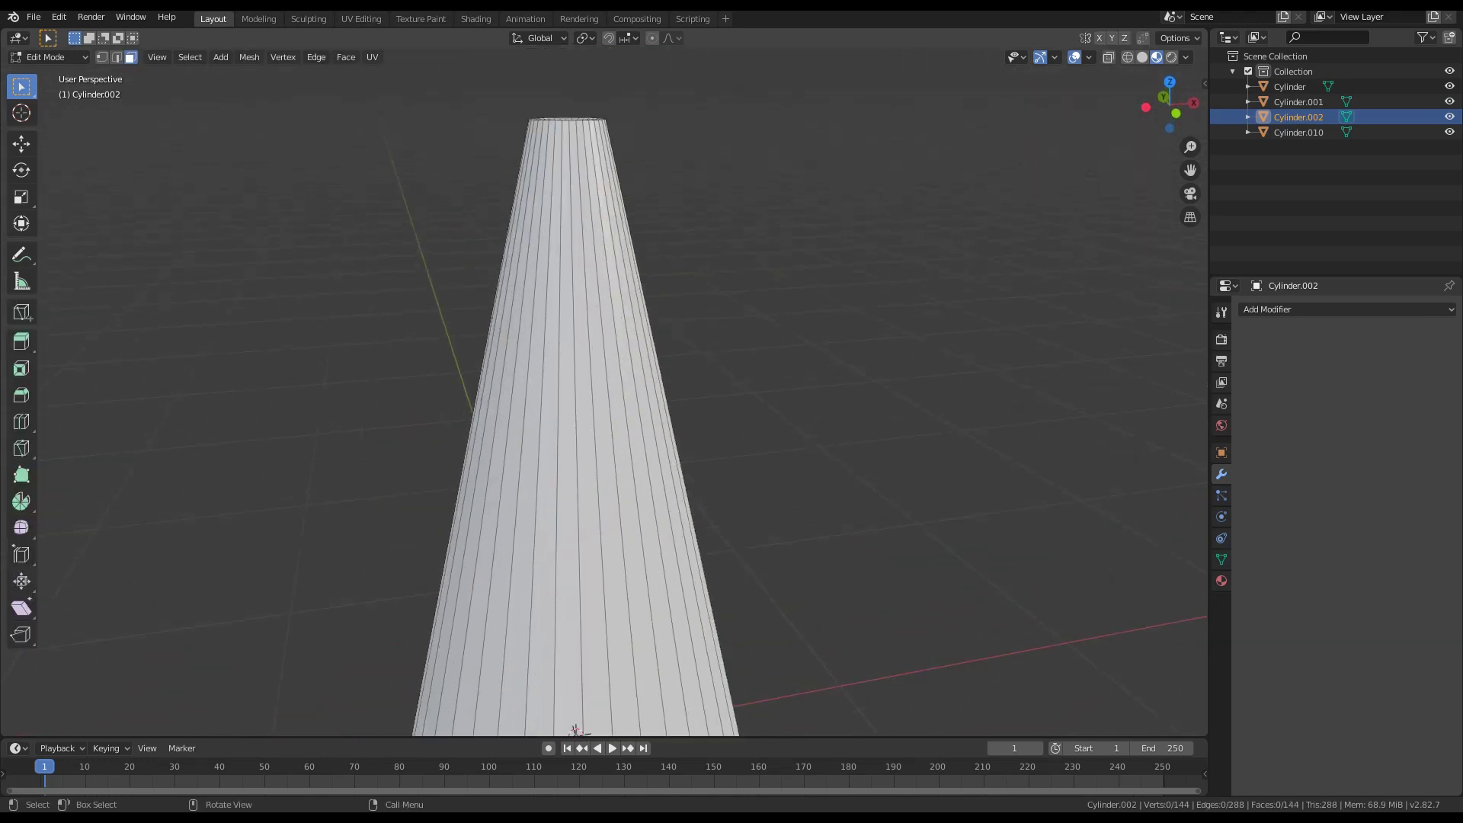
shift+middle_drag(580, 178, 553, 381)
key(ctrl+r)
click(554, 374)
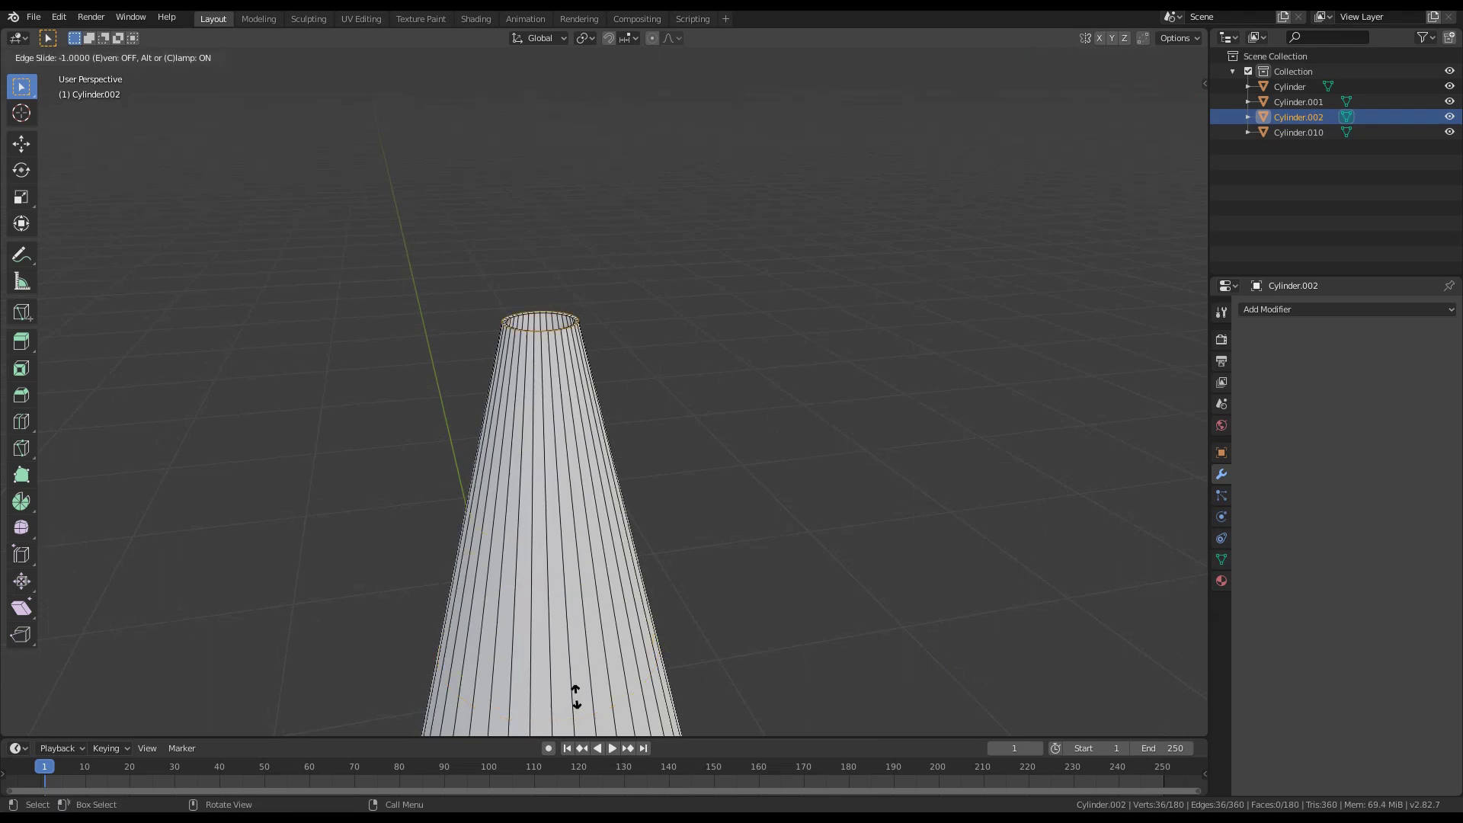
click(577, 708)
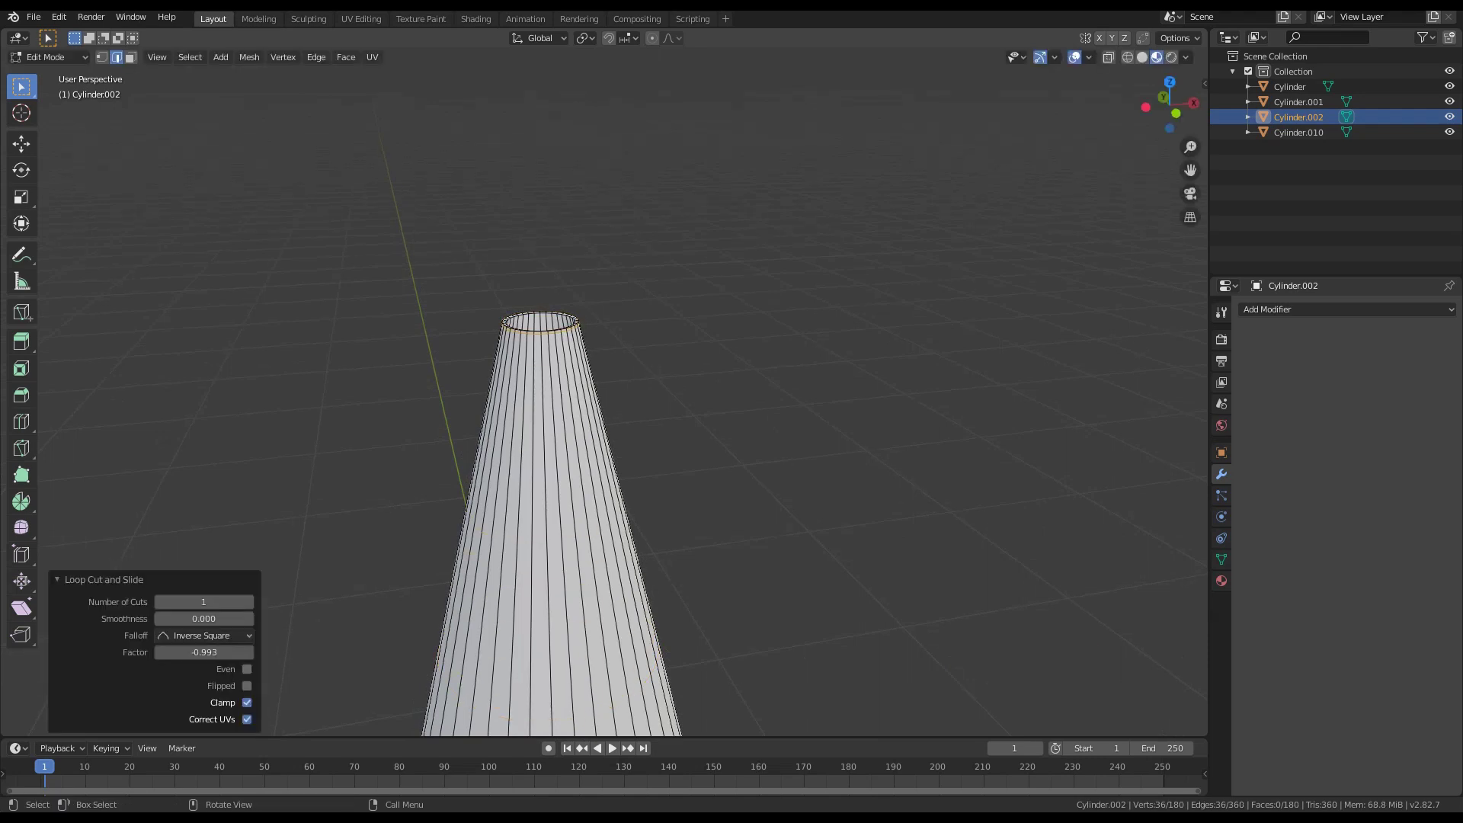
Cut a second edge loop by the cone's top opening, with a slide factor of about -0.987
shift+middle_drag(558, 329, 565, 366)
key(ctrl+r)
click(565, 372)
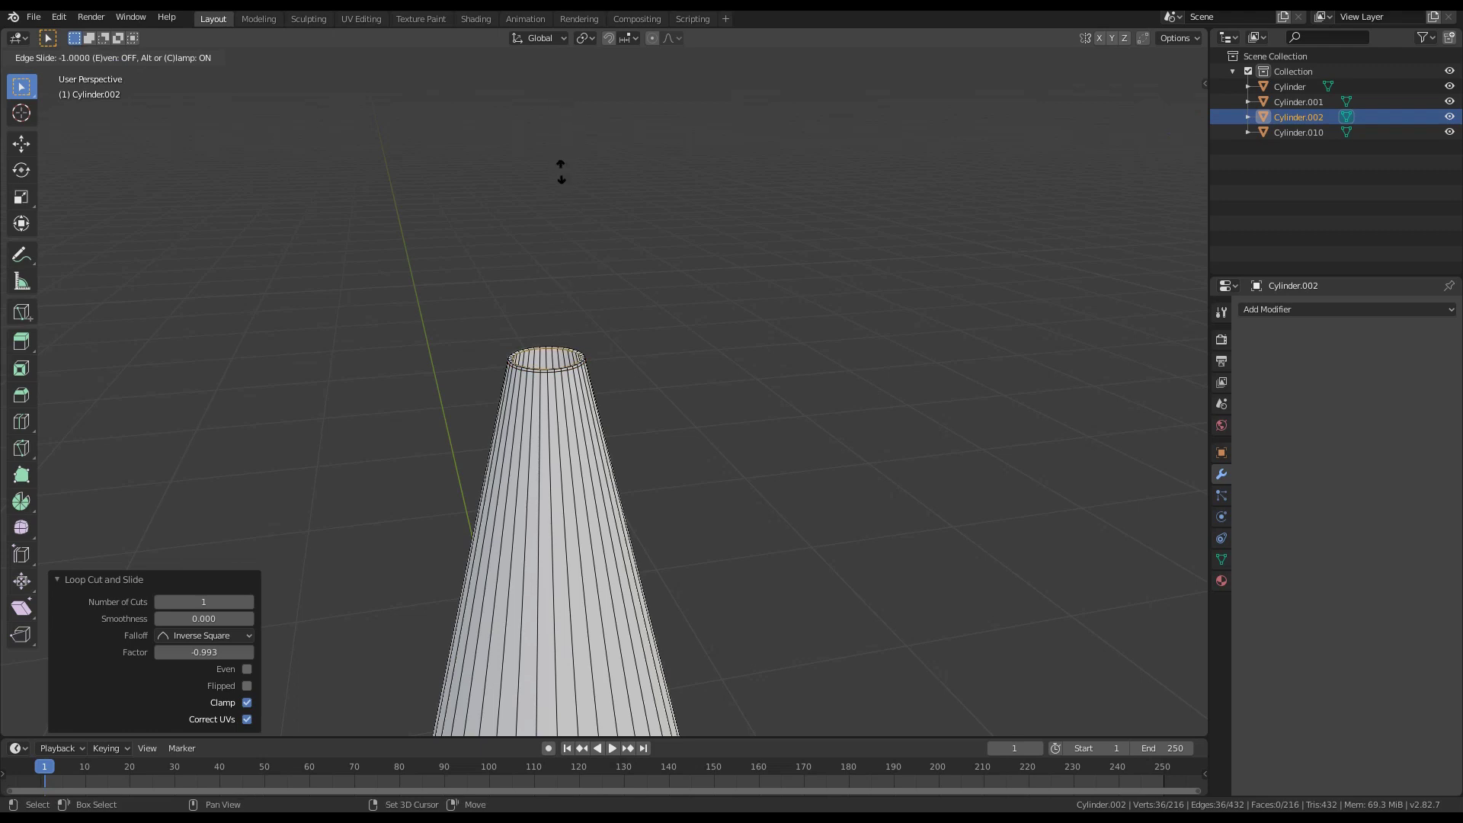
click(568, 459)
Add an edge loop to the cone's outer wall and slide it close to the bottom rim, at a factor of about 0.986
shift+middle_drag(568, 459, 571, 99)
key(ctrl+r)
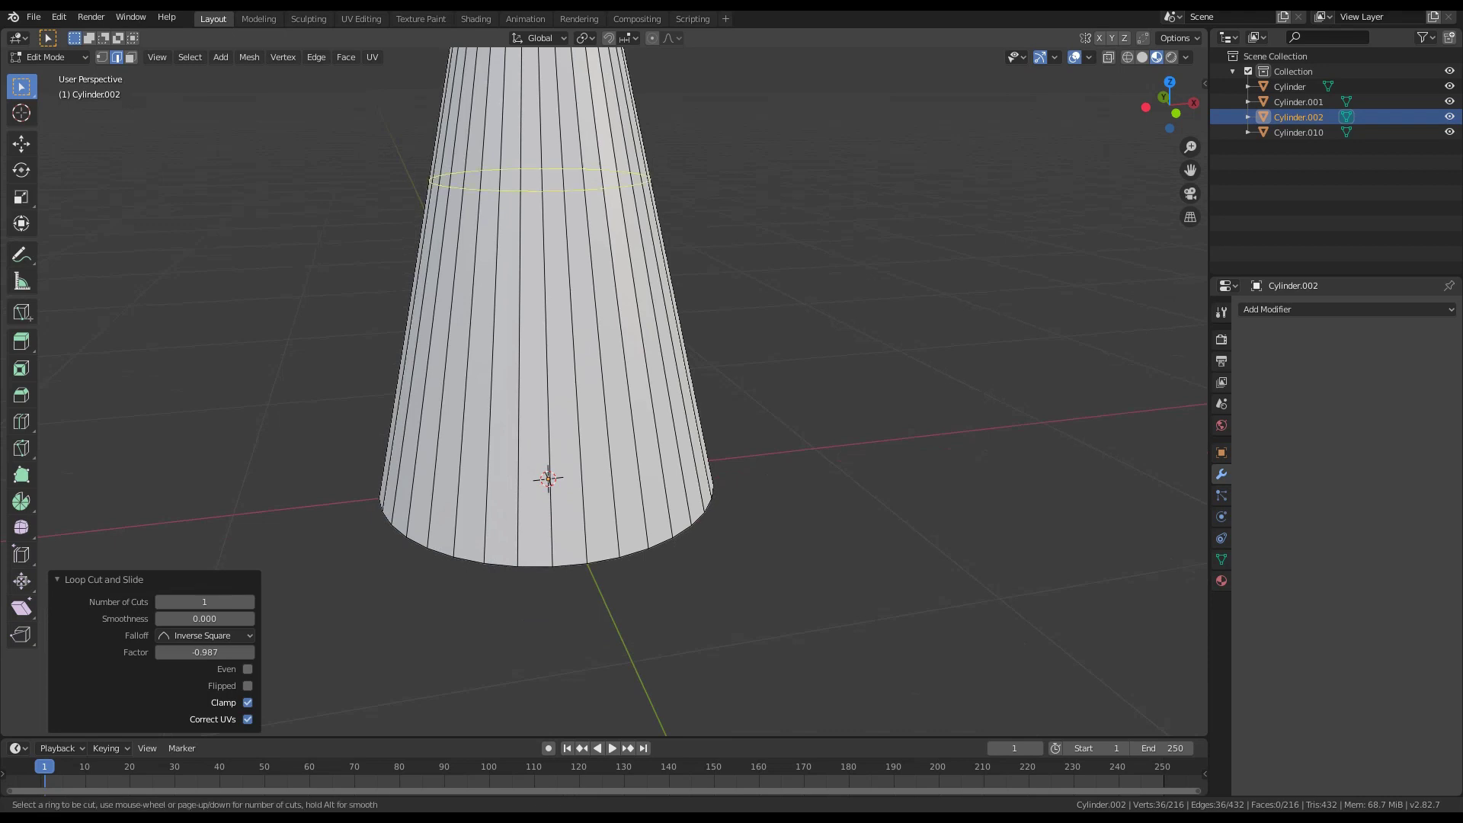
click(550, 526)
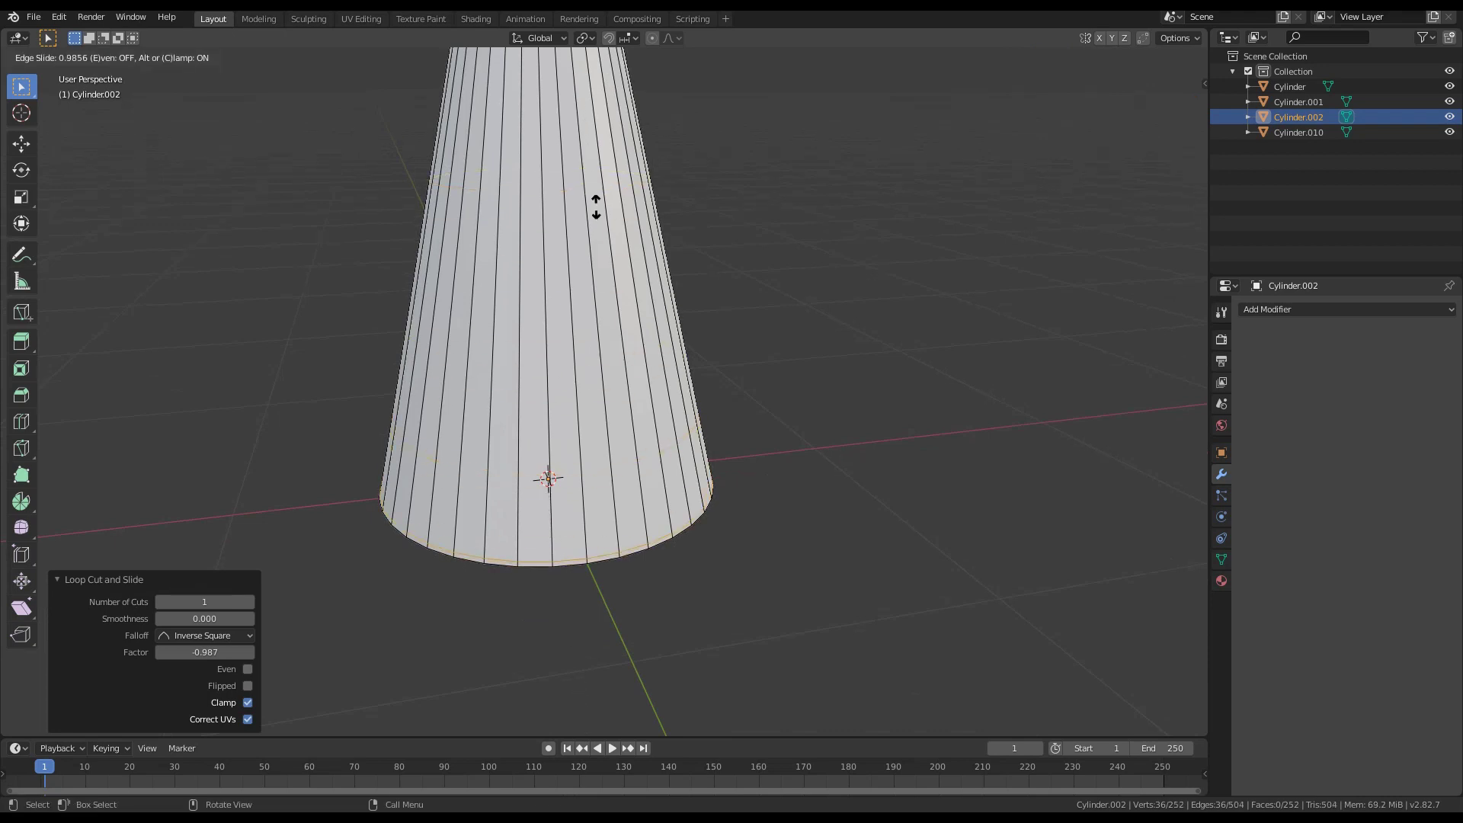
click(596, 207)
Cut another edge loop inside the cone by its bottom opening, with a slide factor of about 0.982
middle_drag(596, 206, 556, 145)
key(ctrl+r)
click(533, 296)
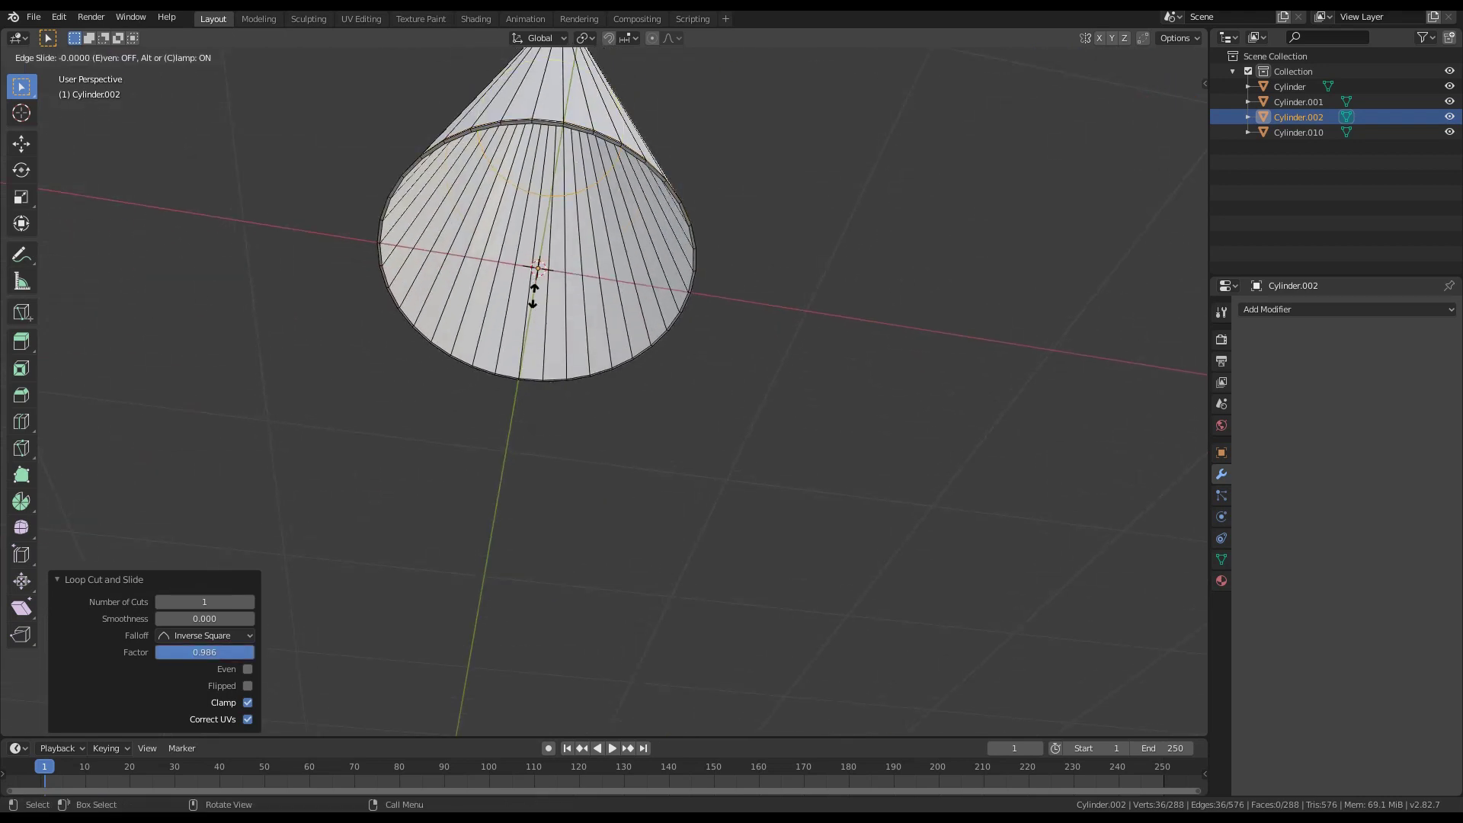
click(549, 452)
Examine the edge loops around the cone's bottom rim up close
scroll(548, 452, down, 1)
middle_drag(548, 452, 574, 587)
scroll(575, 587, up, 3)
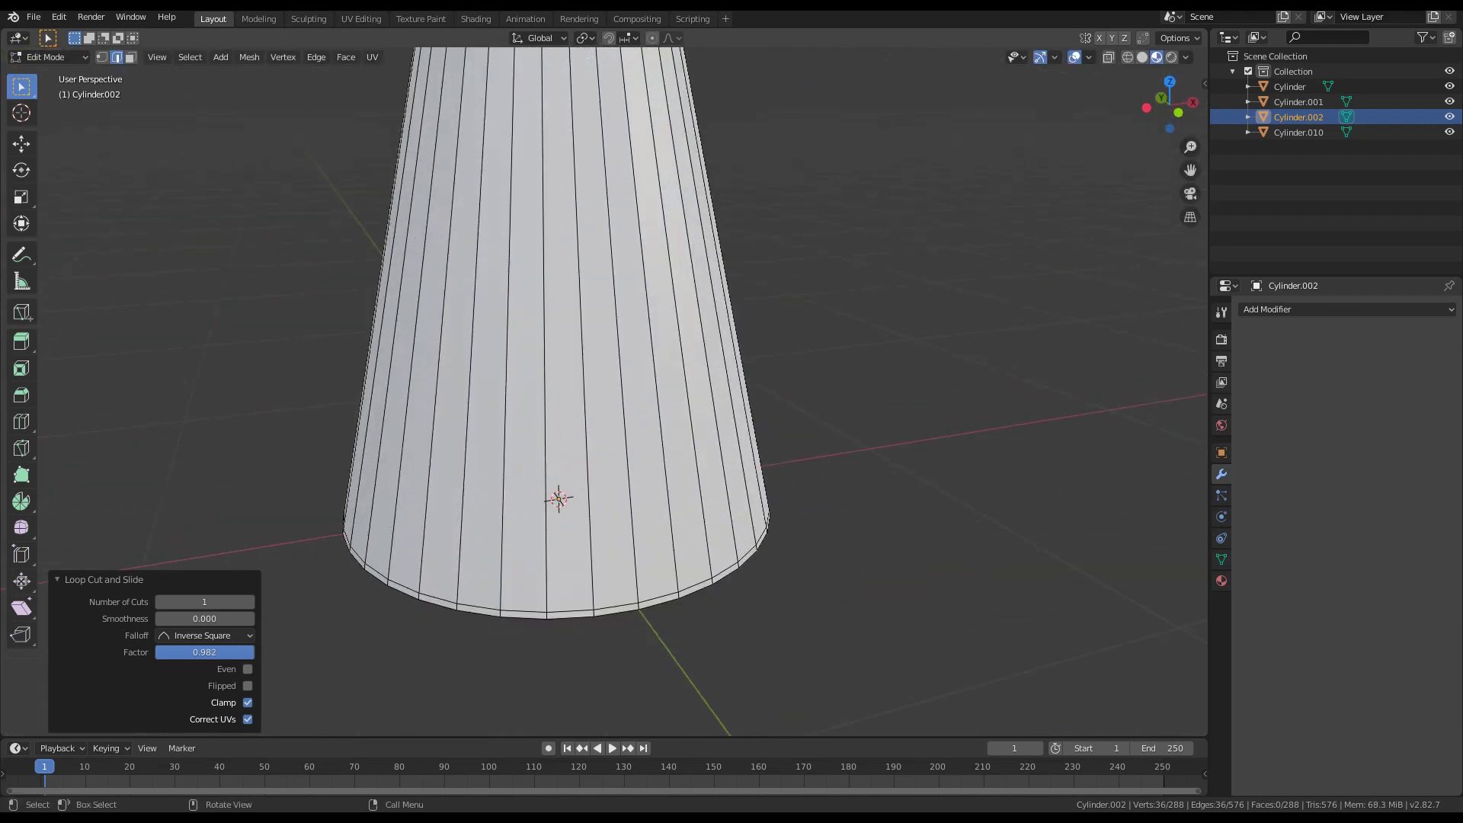
scroll(558, 339, down, 3)
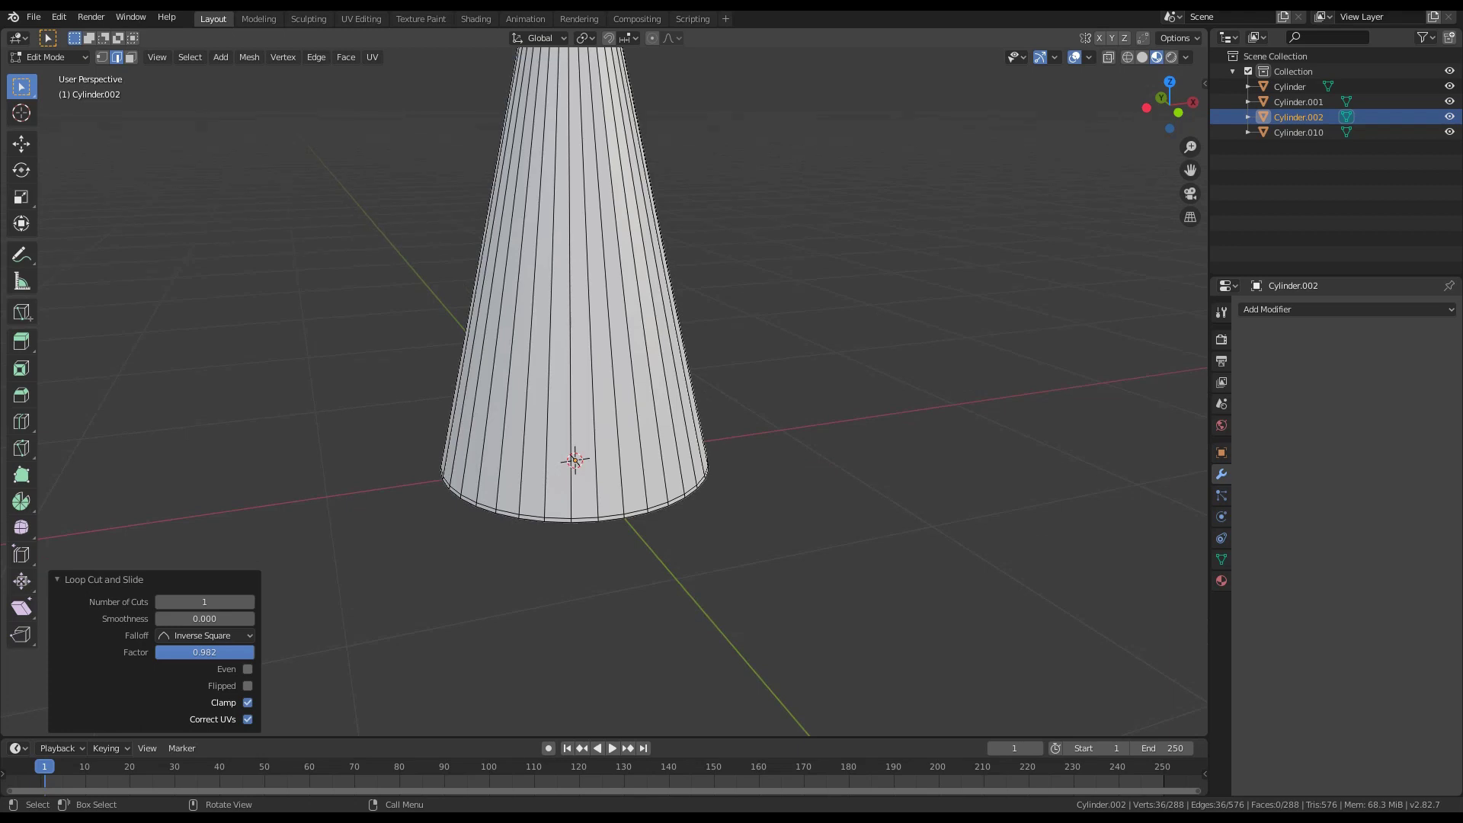
shift+middle_drag(558, 339, 581, 298)
scroll(581, 297, up, 3)
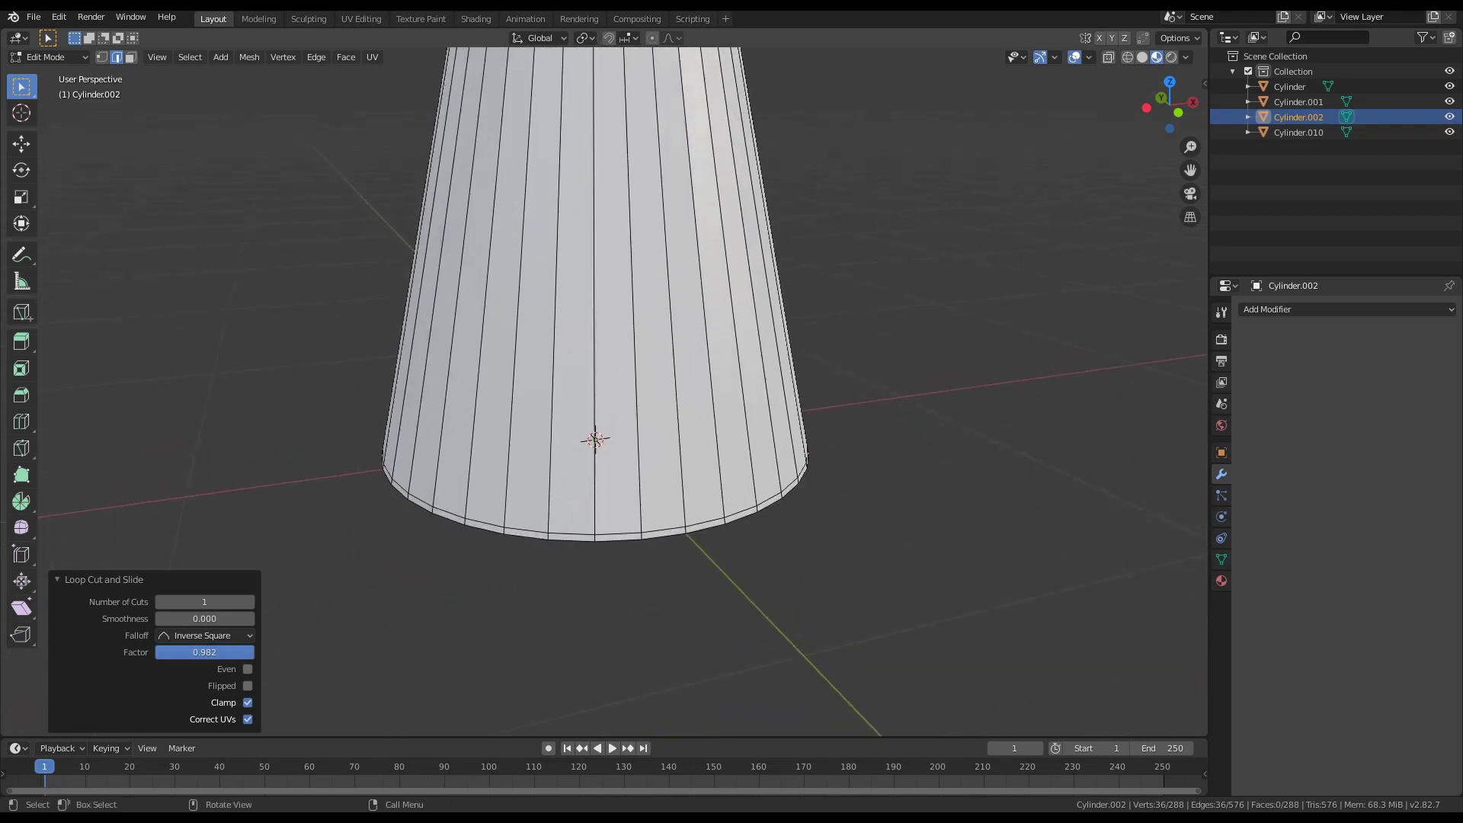
scroll(595, 381, up, 2)
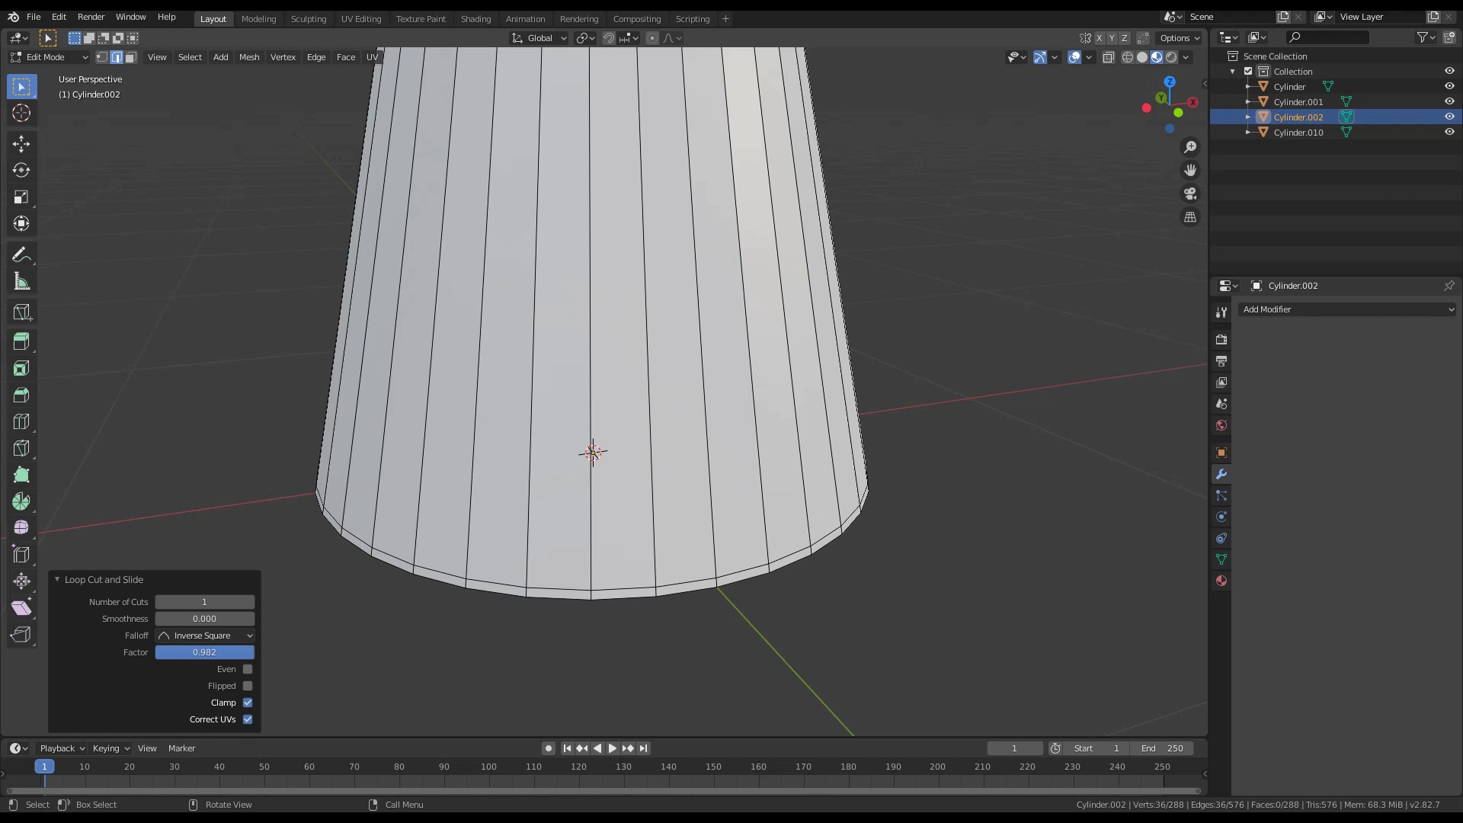
scroll(602, 388, down, 3)
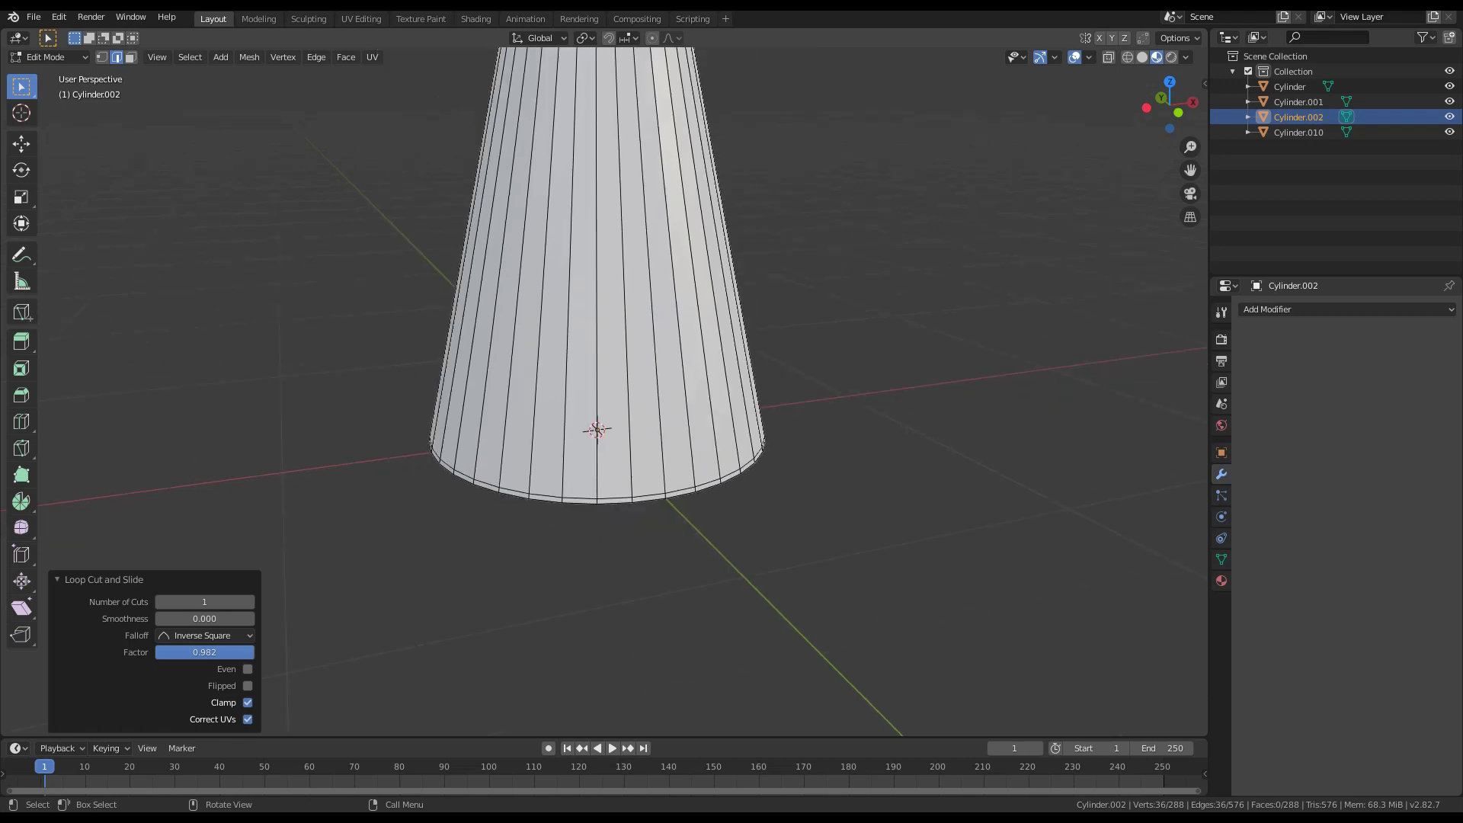
Add a plane at the origin beneath the cone and scale it to about 0.783
key(shift+a)
key(Escape)
key(shift+a)
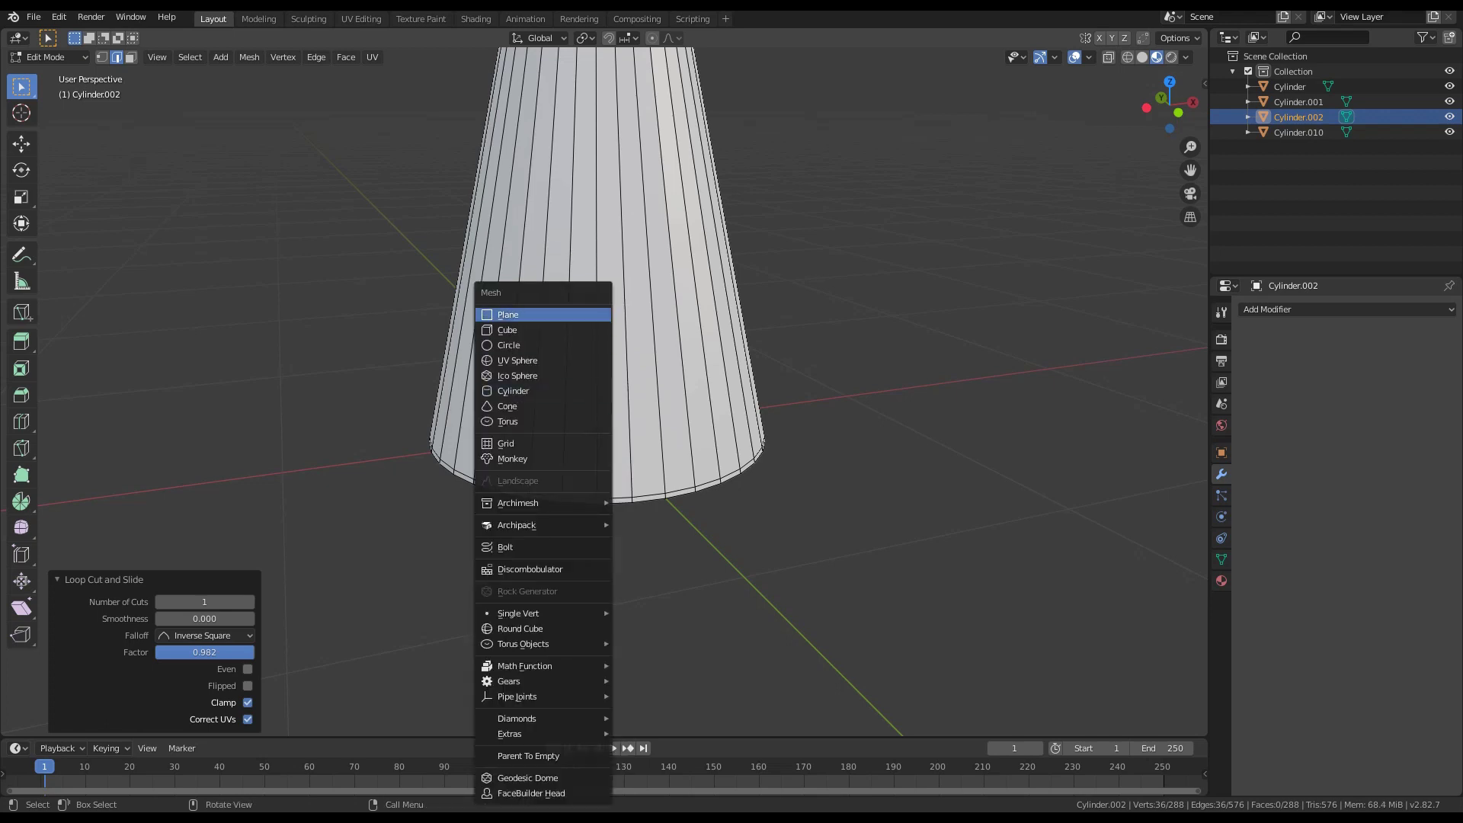
key(Return)
middle_drag(625, 396, 480, 369)
scroll(607, 419, down, 4)
key(s)
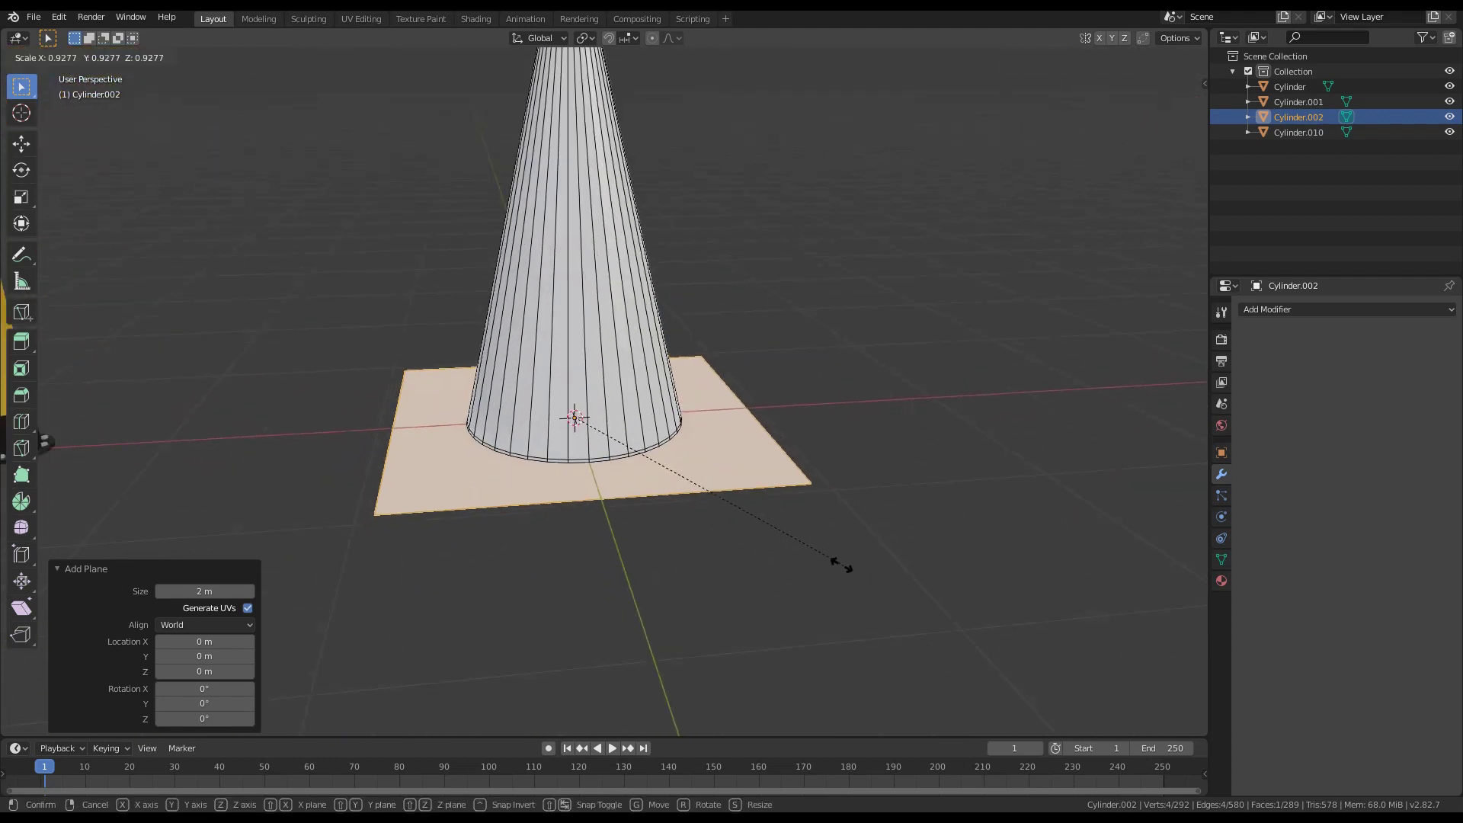
click(797, 542)
Extrude the plane downward about 0.0389 m to give the cone's base plate thickness
scroll(762, 503, up, 3)
middle_drag(762, 503, 762, 474)
key(e)
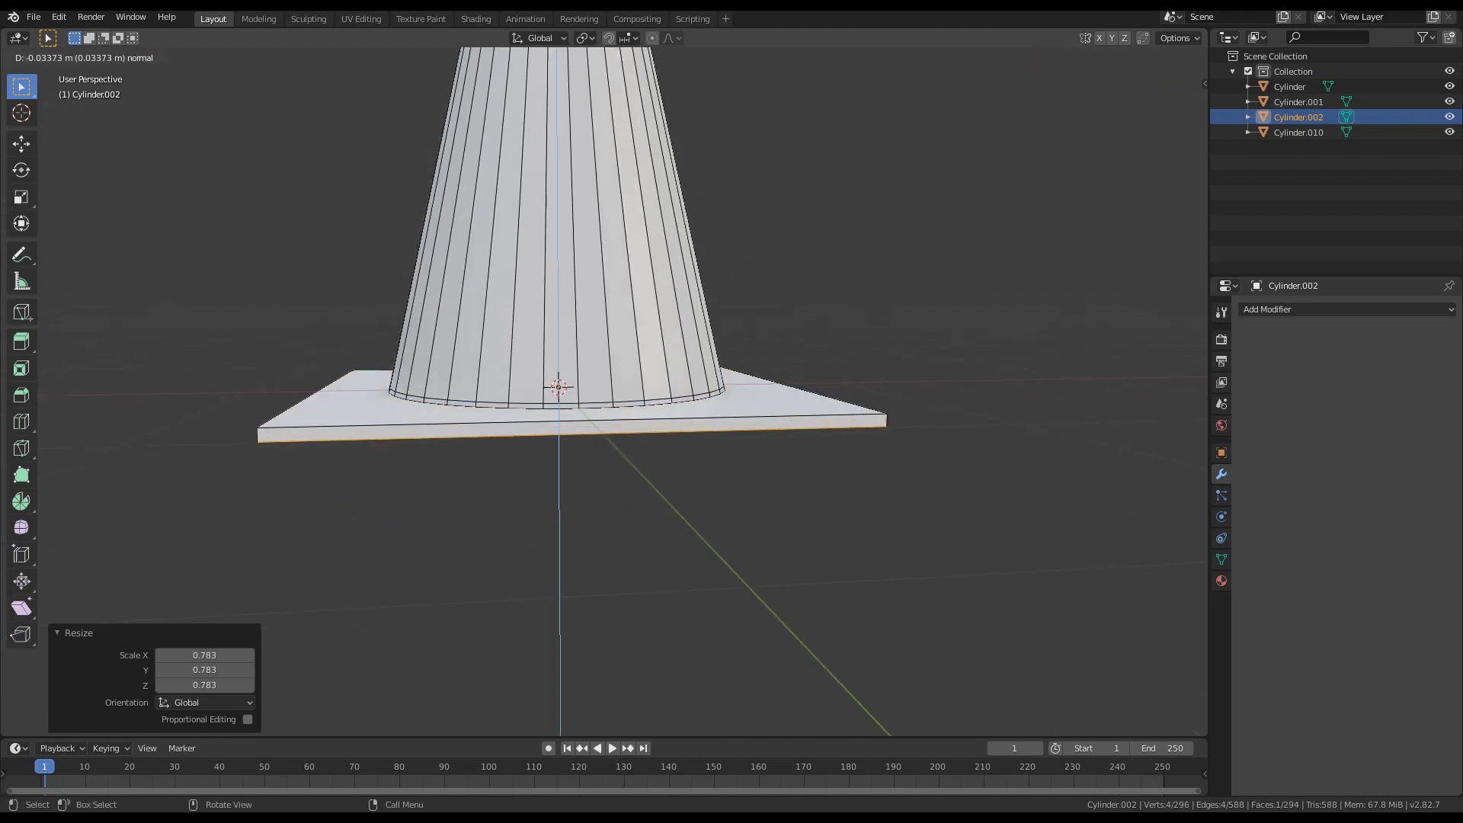
click(762, 490)
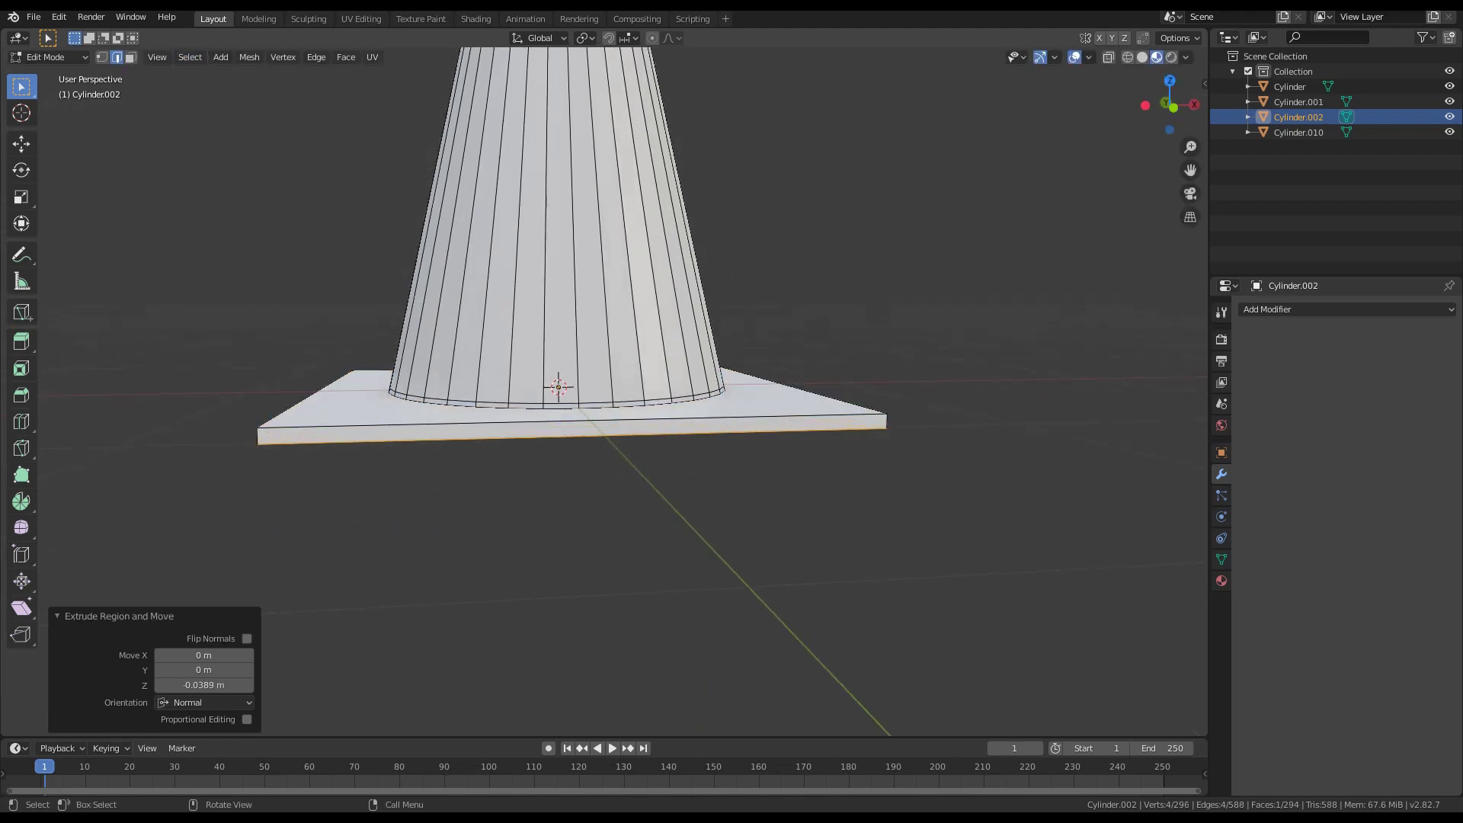
Bevel the base plate's four vertical corner edges with an offset of about 0.248 m and 5 segments
click(257, 436)
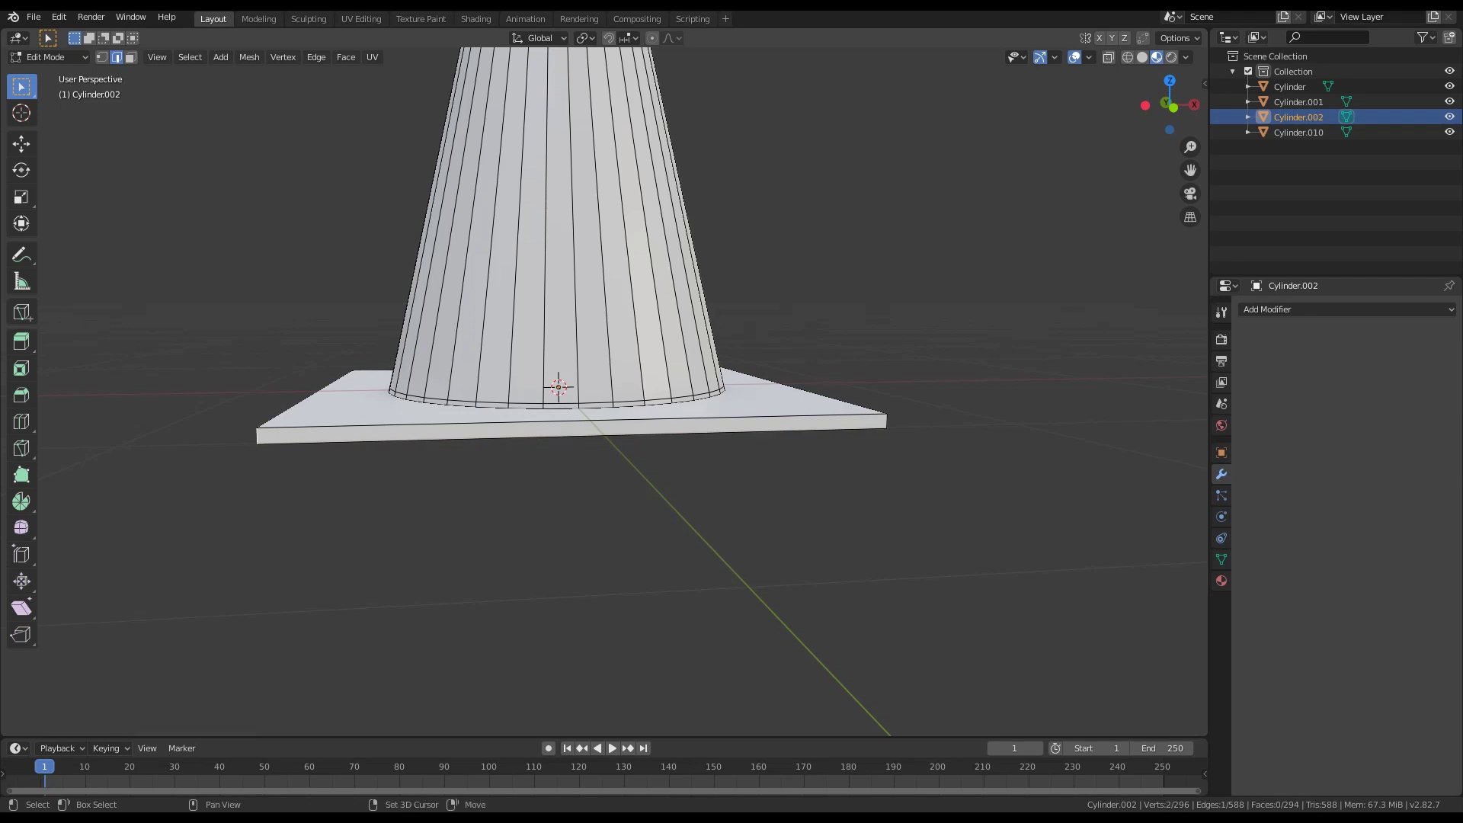
middle_drag(888, 421, 531, 453)
shift+click(627, 422)
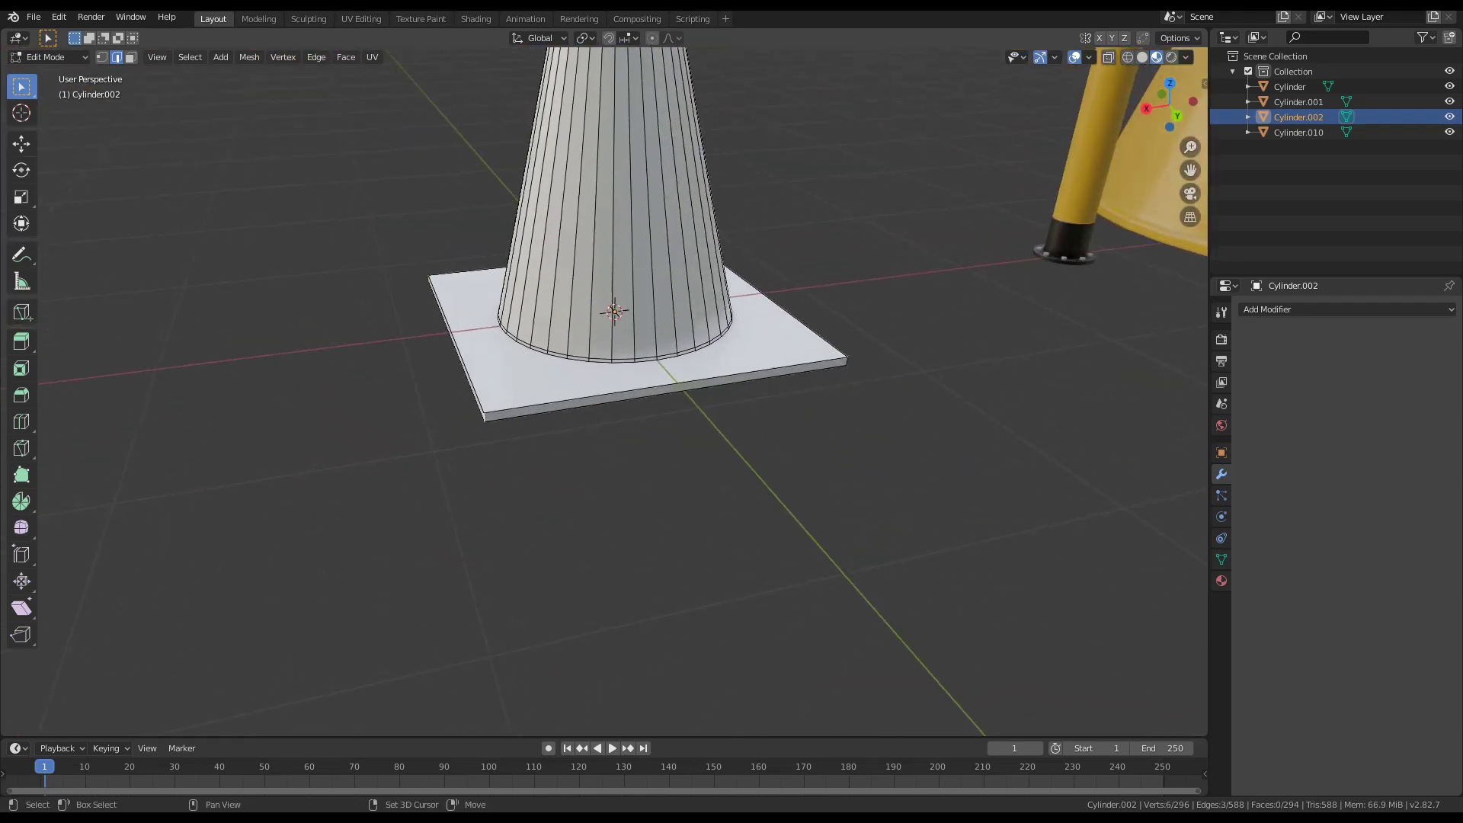
scroll(716, 412, up, 2)
key(ctrl+b)
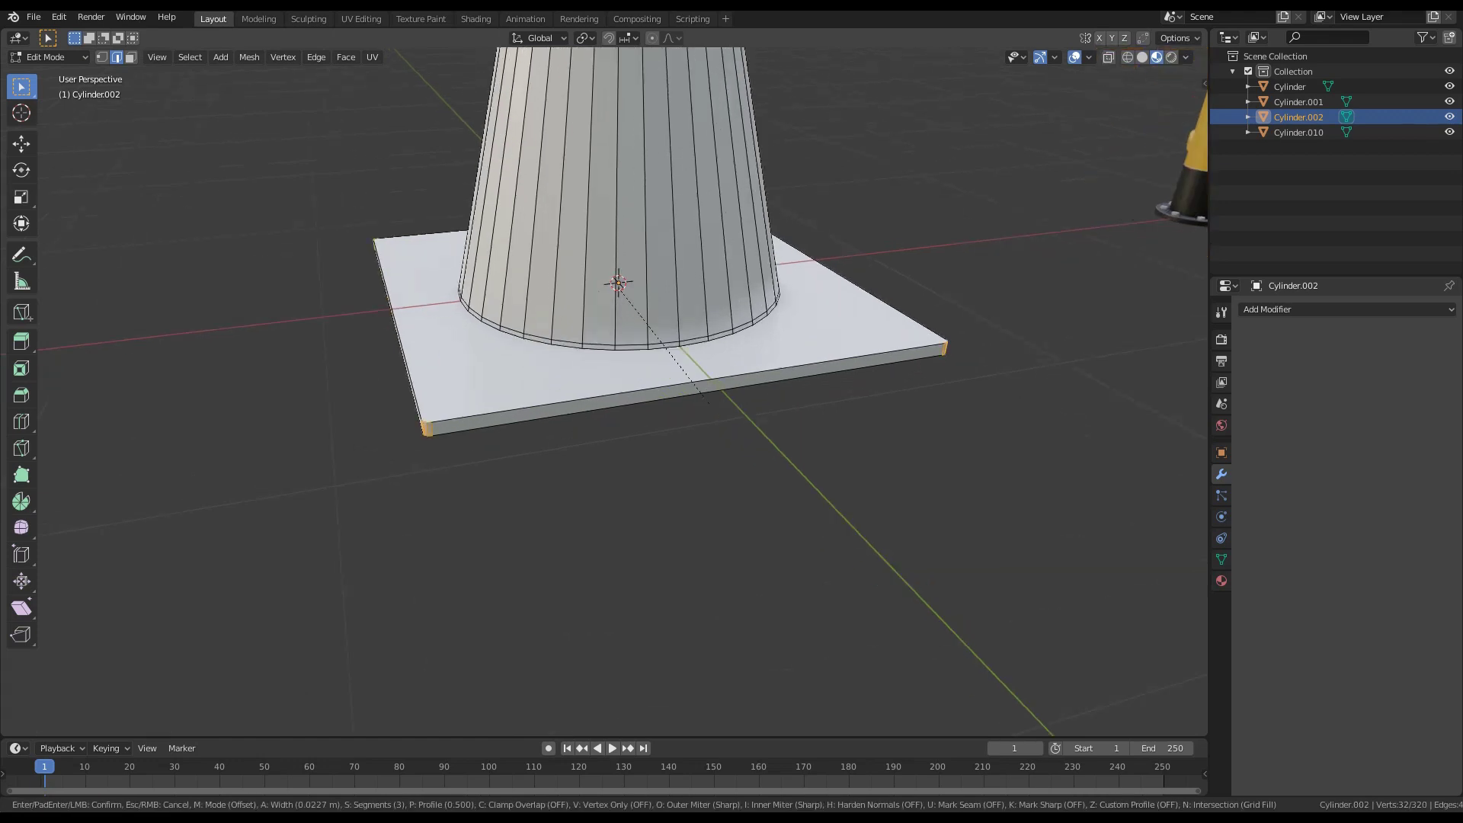
scroll(770, 430, up, 2)
click(770, 431)
middle_drag(648, 430, 922, 430)
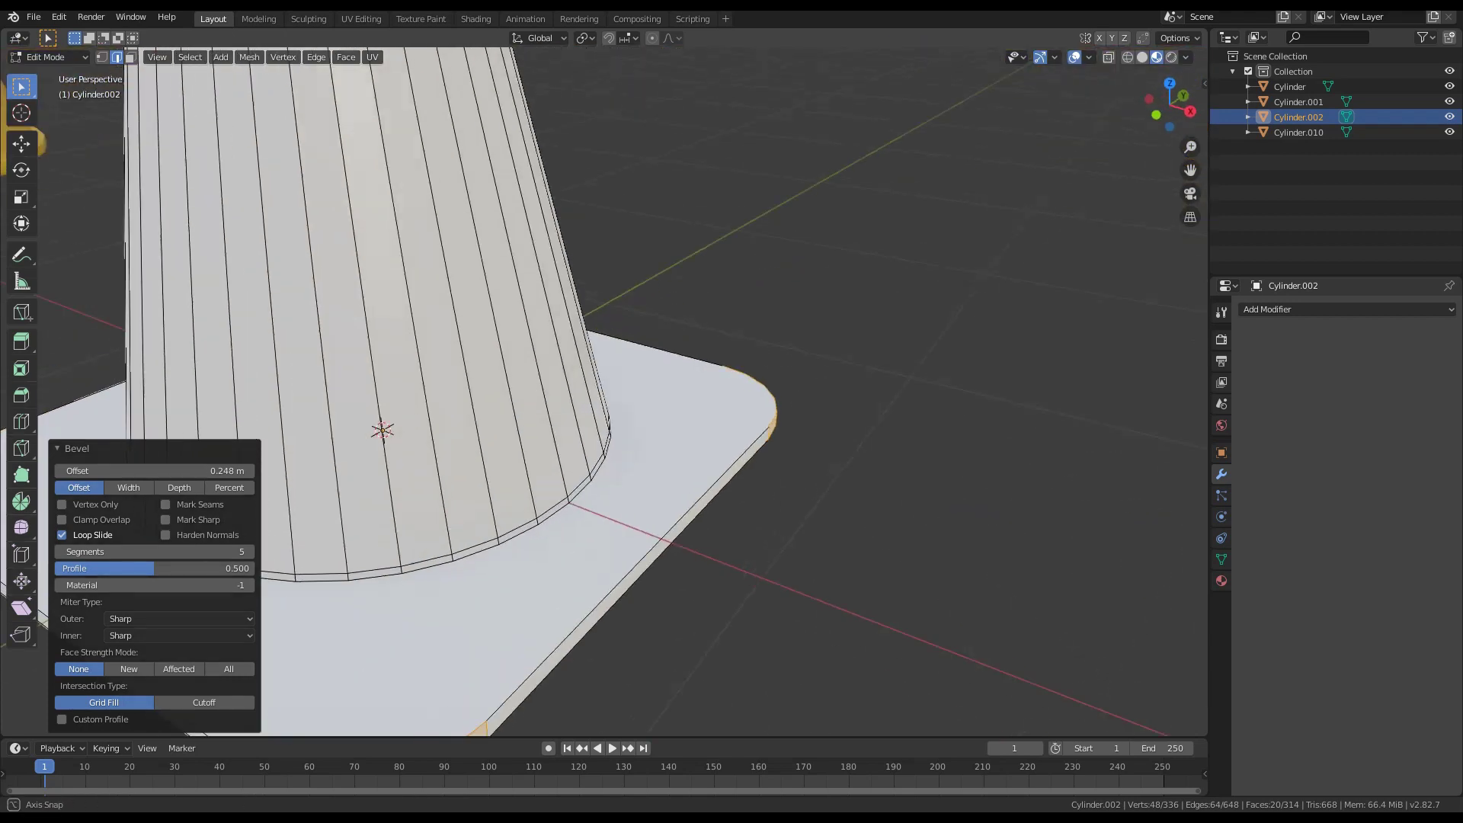
scroll(762, 427, down, 5)
shift+middle_drag(648, 427, 773, 400)
scroll(774, 400, up, 3)
scroll(605, 392, up, 1)
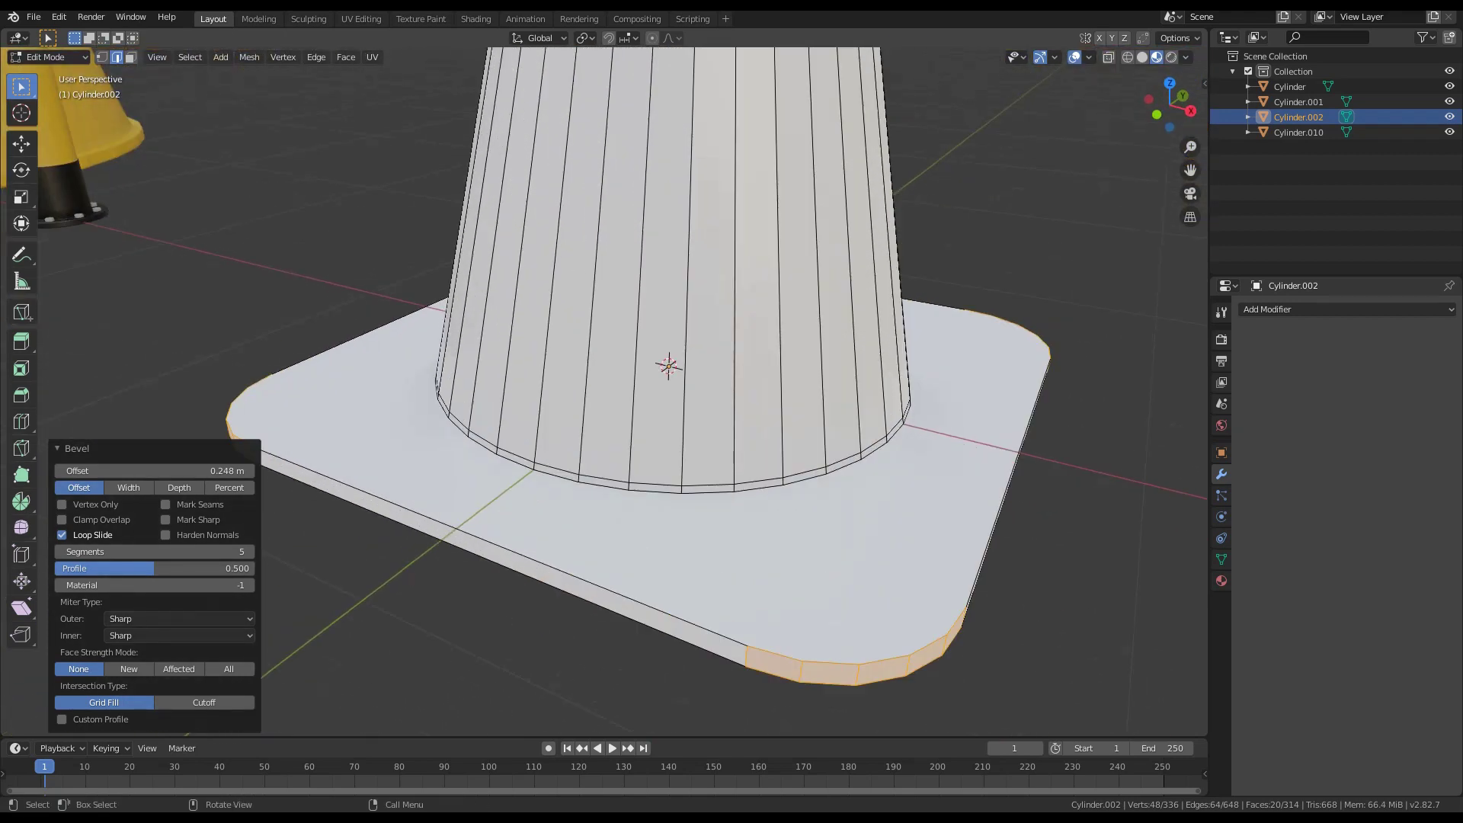
Select the entire linked base plate in face mode and move it up along Z by about 0.00389 m
key(Tab)
key(Tab)
click(579, 579)
click(773, 674)
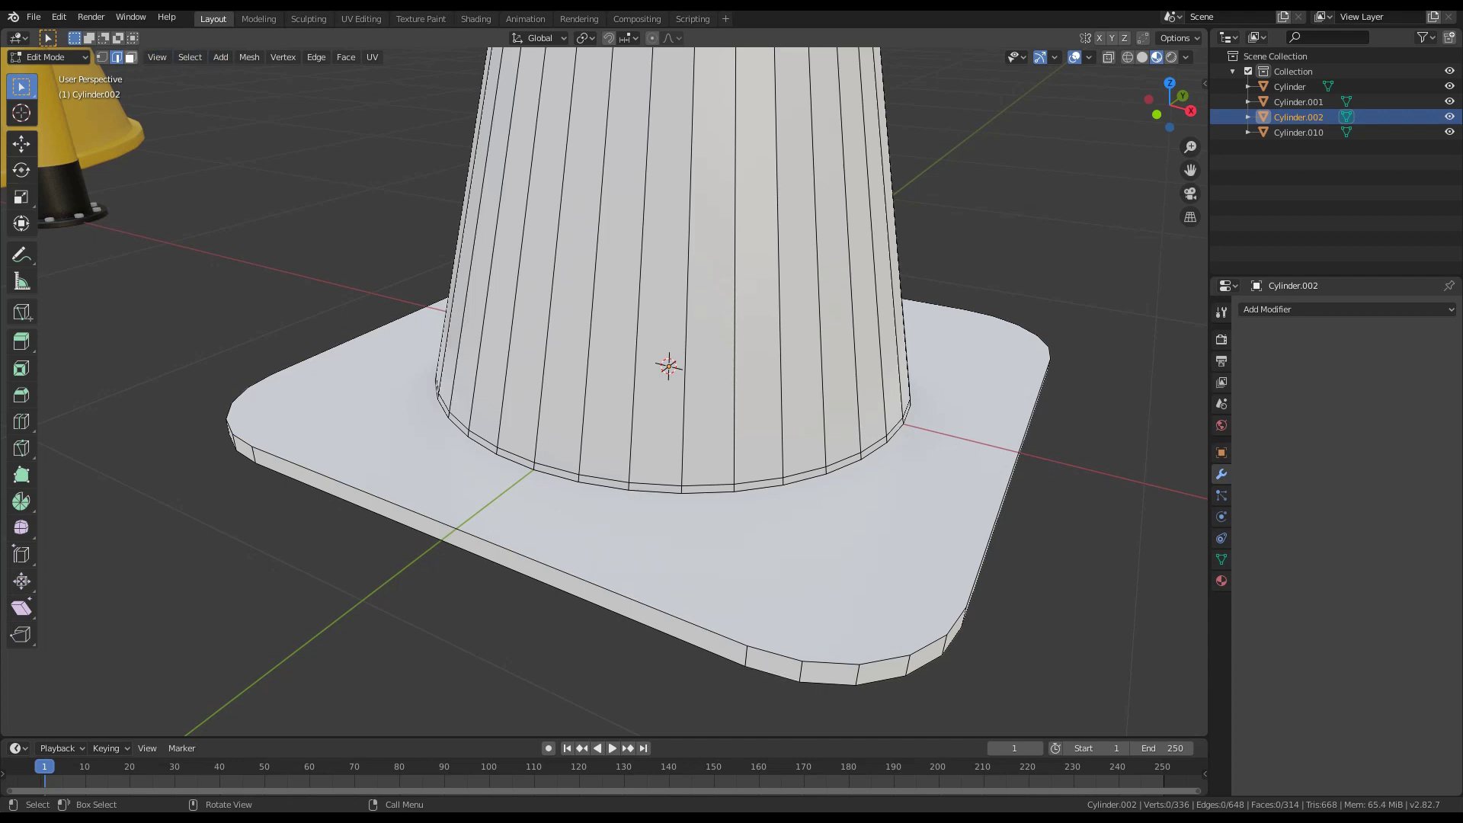
click(131, 57)
click(457, 473)
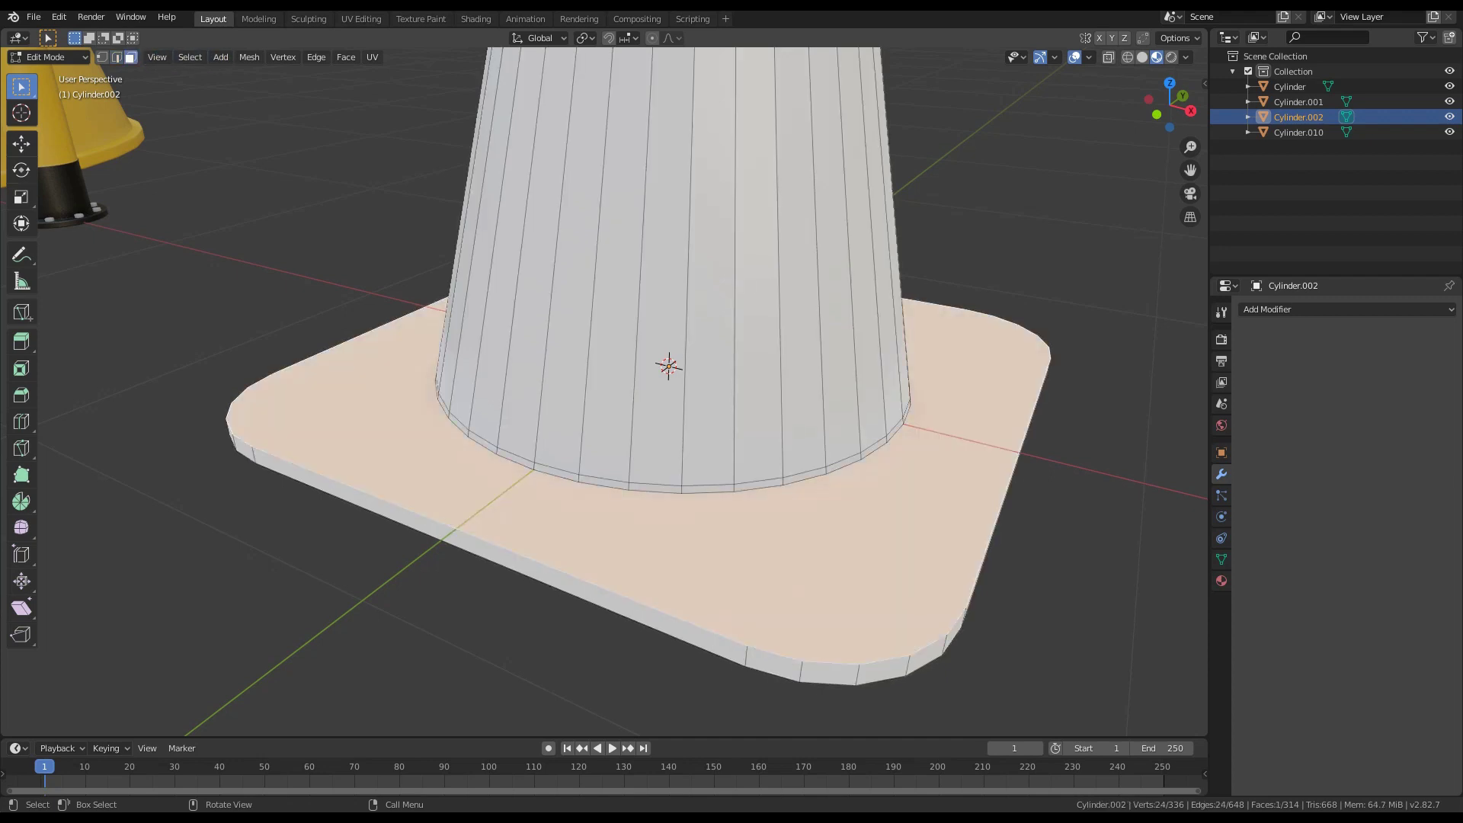
key(ctrl+l)
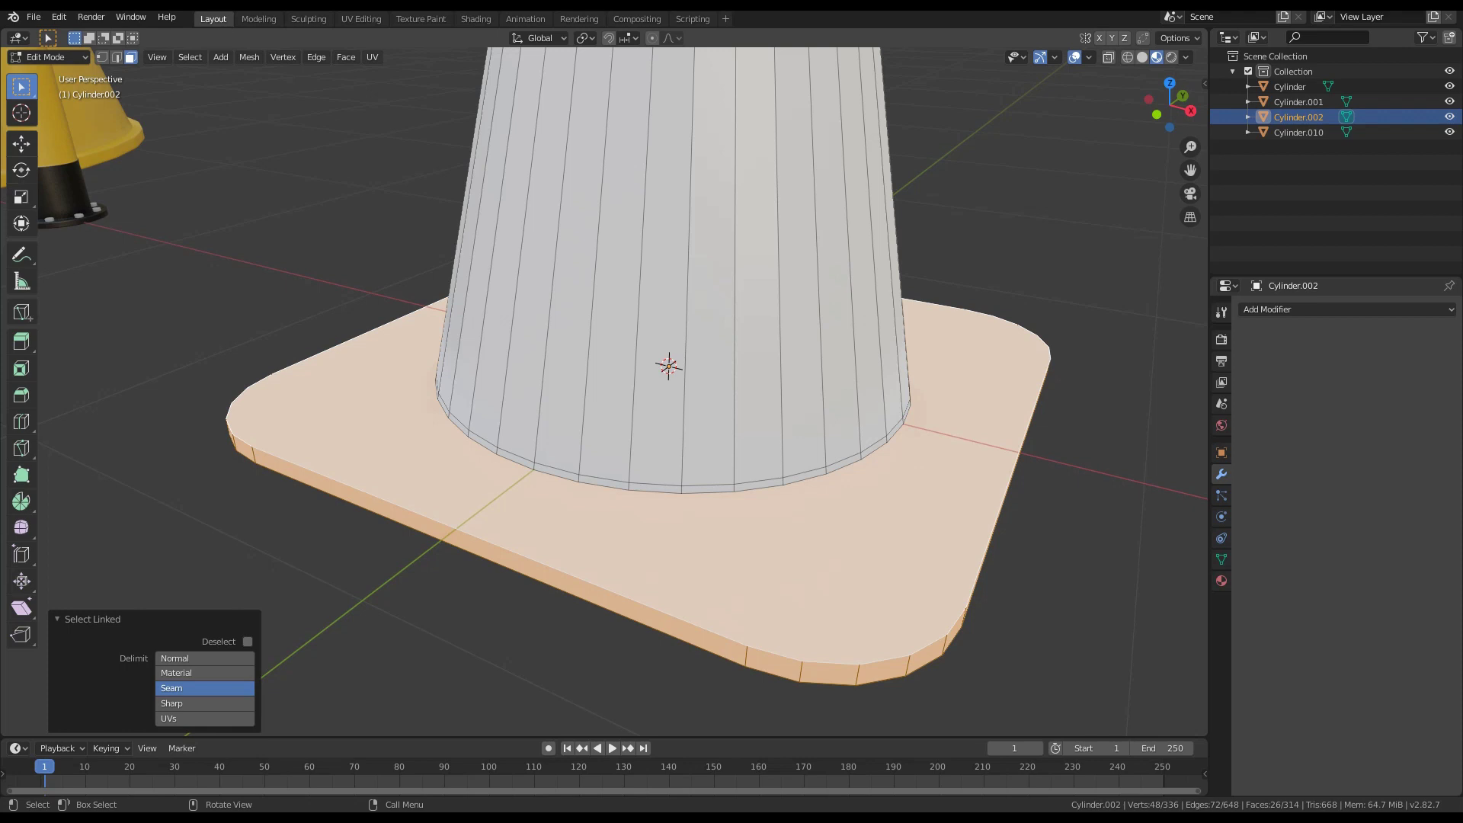
mouse_move(625, 457)
middle_down()
mouse_move(624, 411)
mouse_move(587, 416)
mouse_move(639, 446)
middle_up()
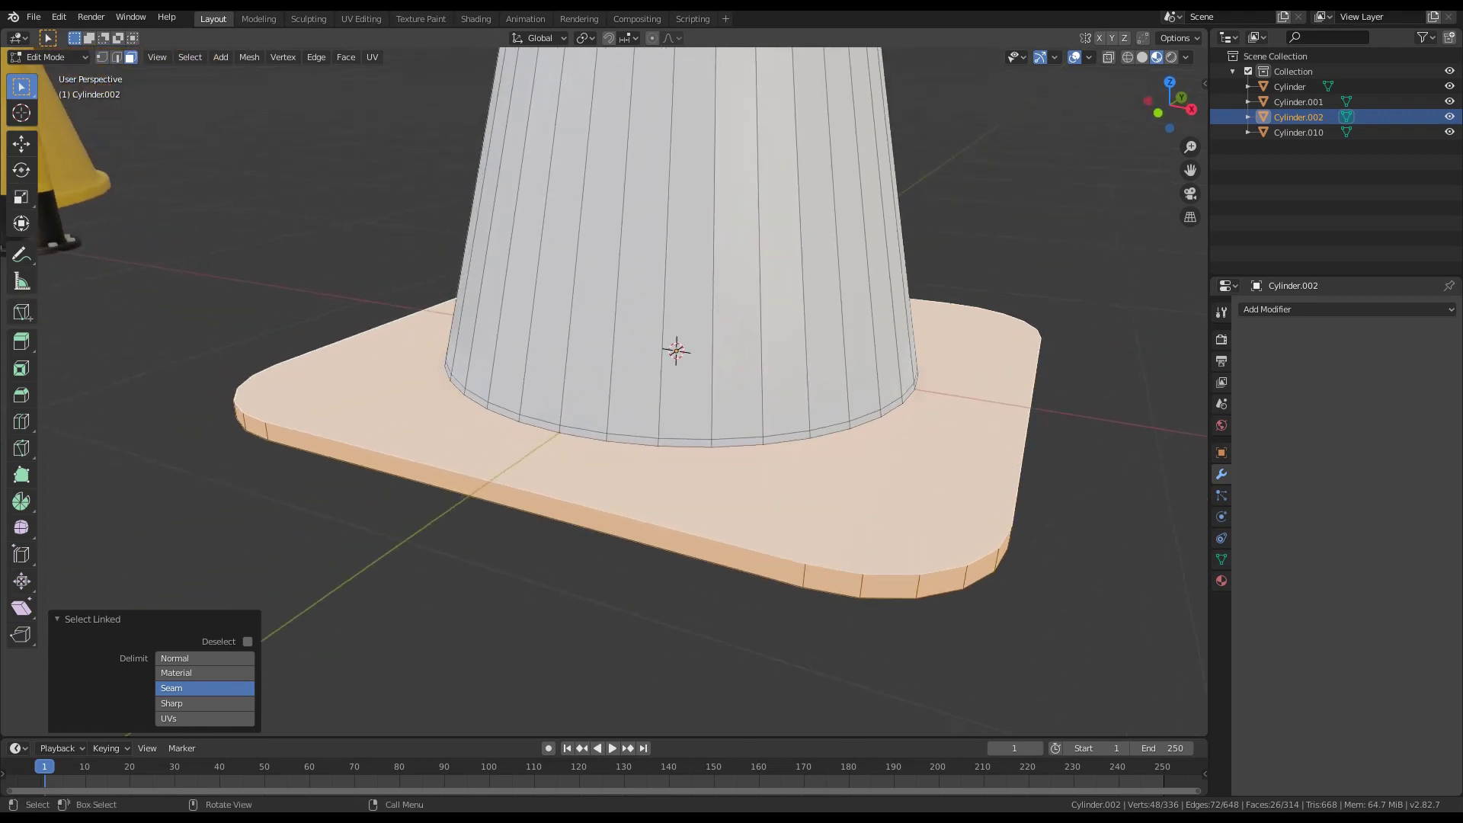
key(g)
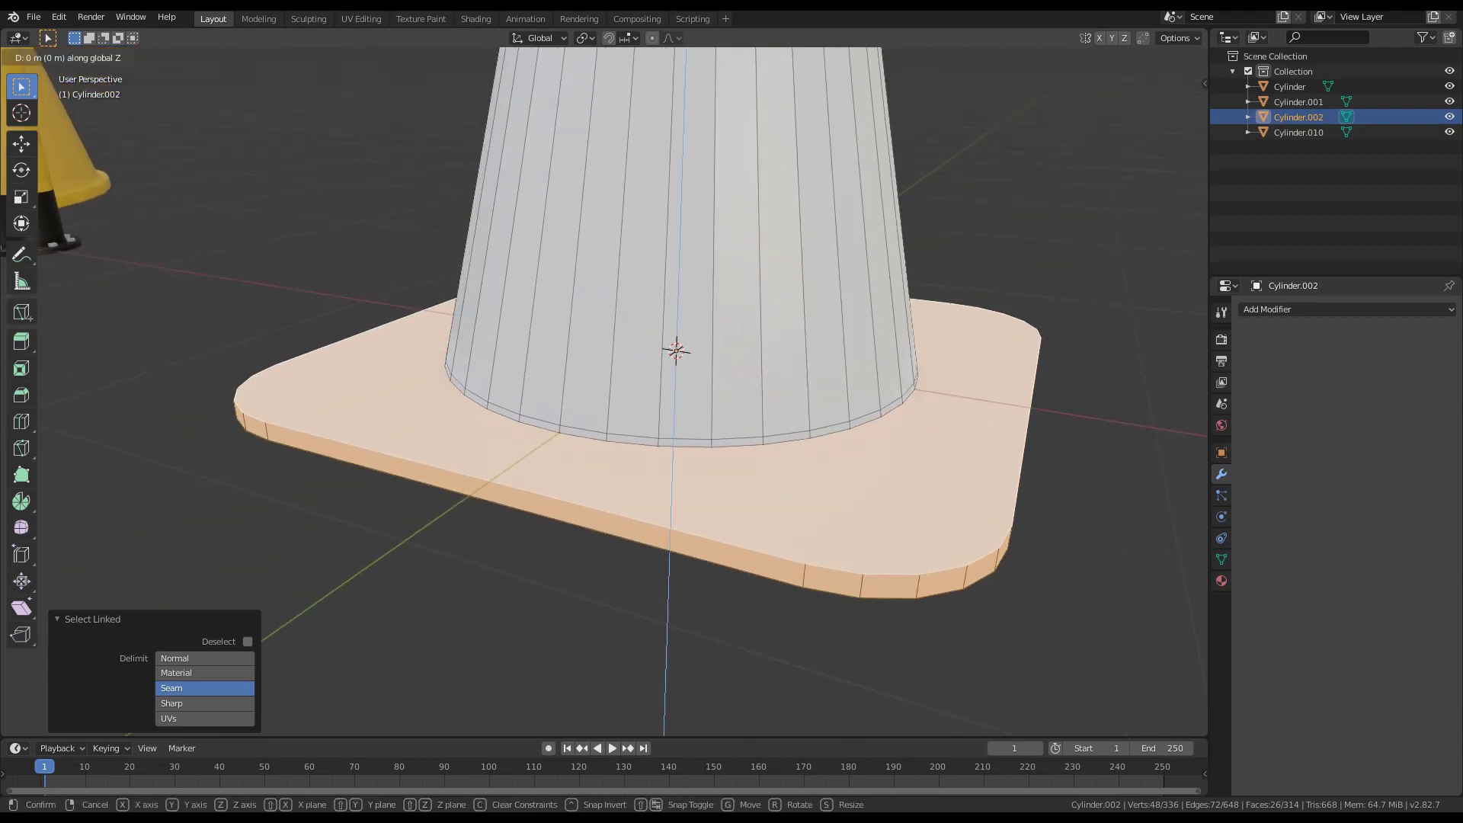
key(z)
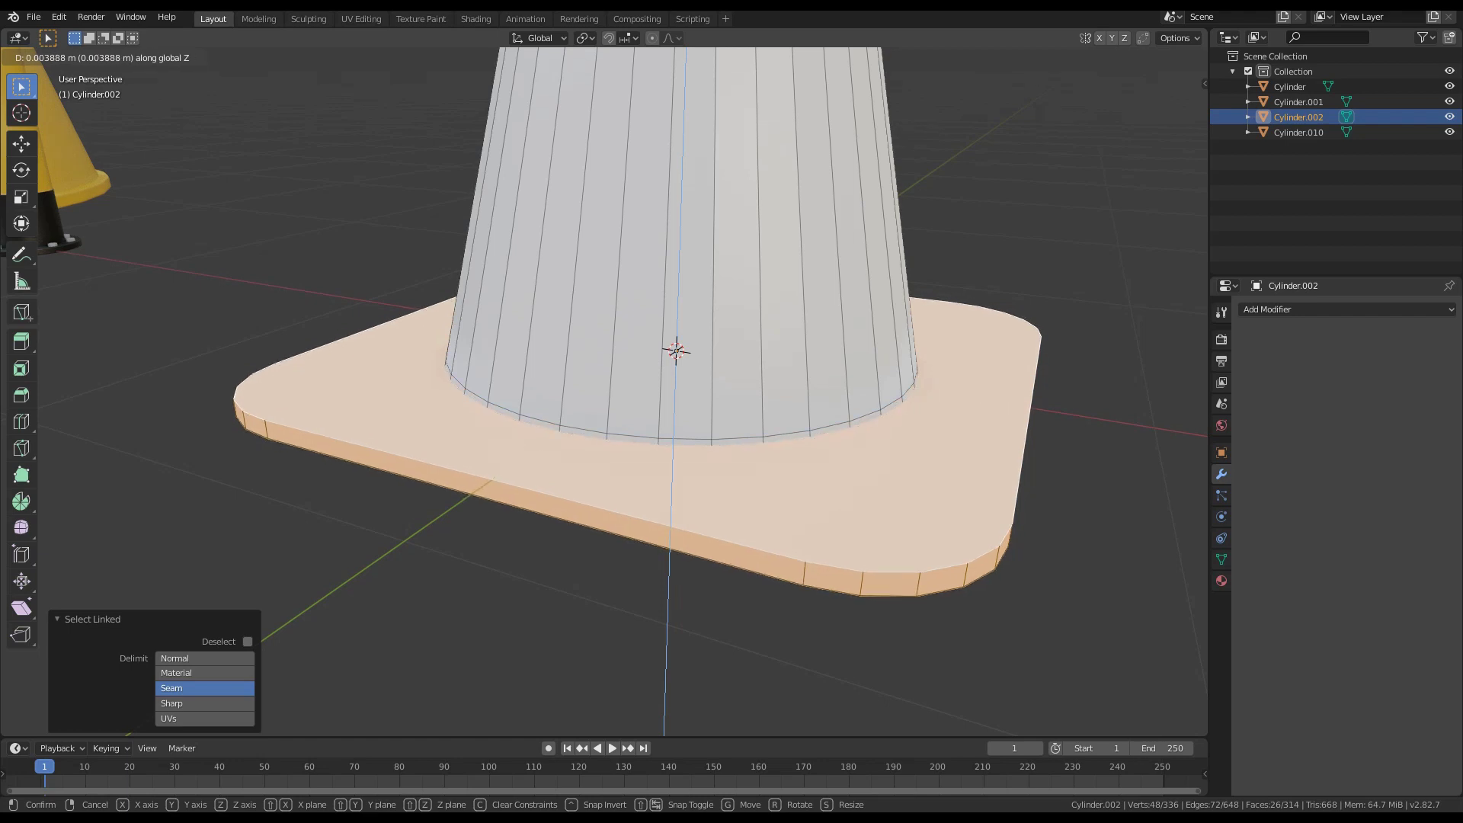
click(624, 450)
Give the cone object the existing "base" material
middle_drag(625, 449, 634, 608)
scroll(657, 471, down, 5)
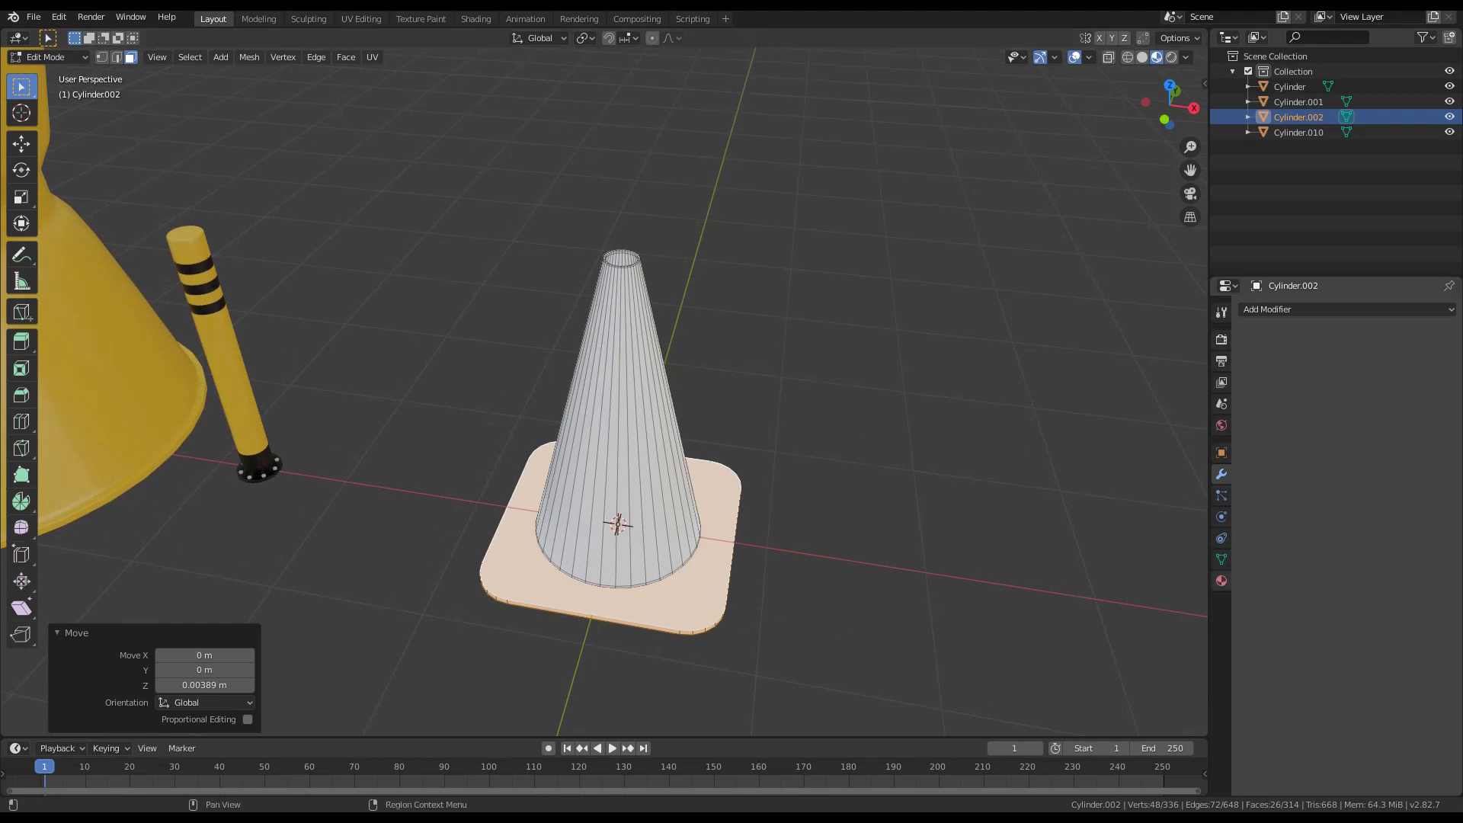
click(1221, 581)
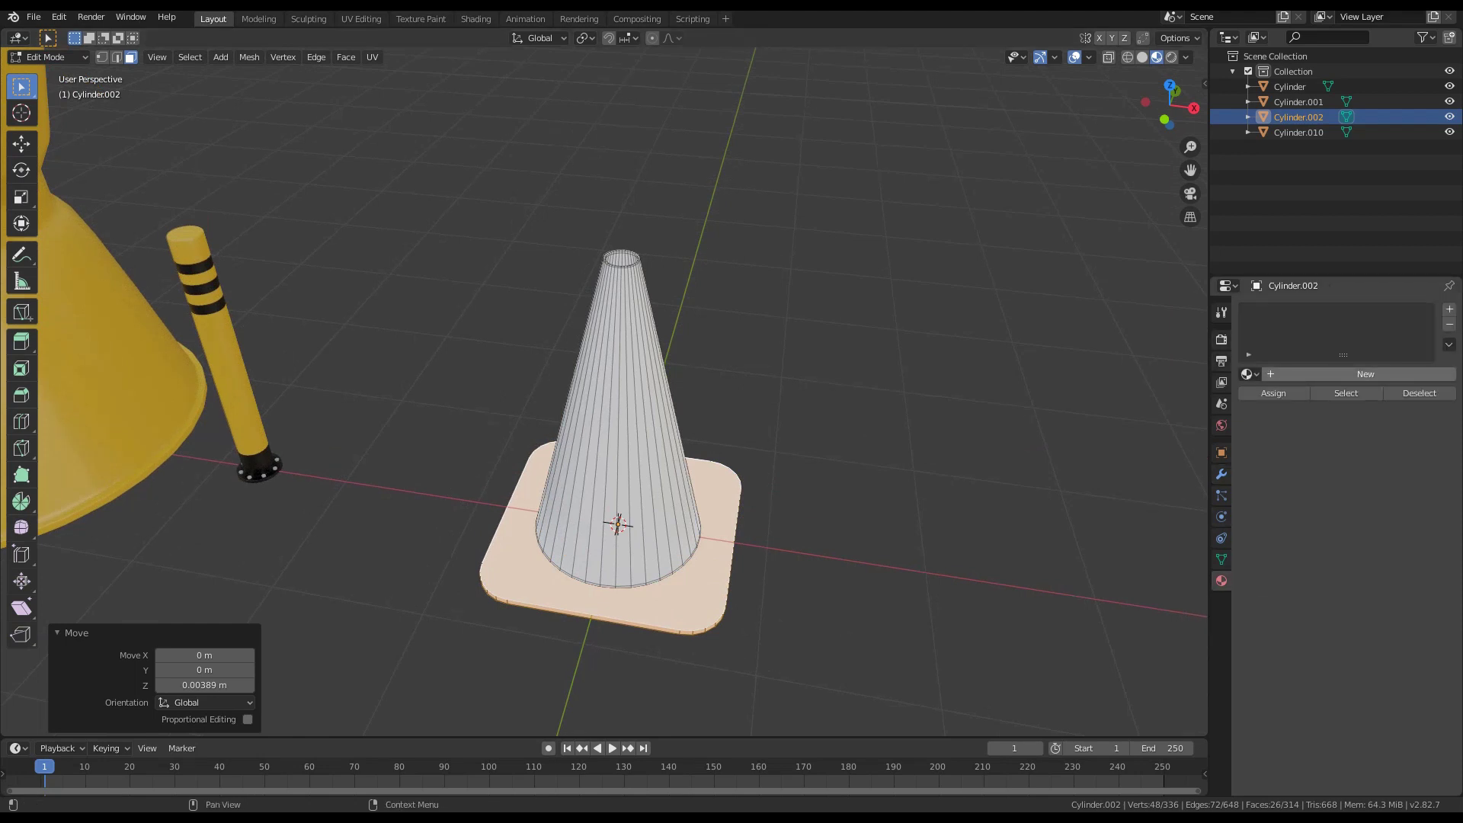
click(1249, 373)
click(1271, 397)
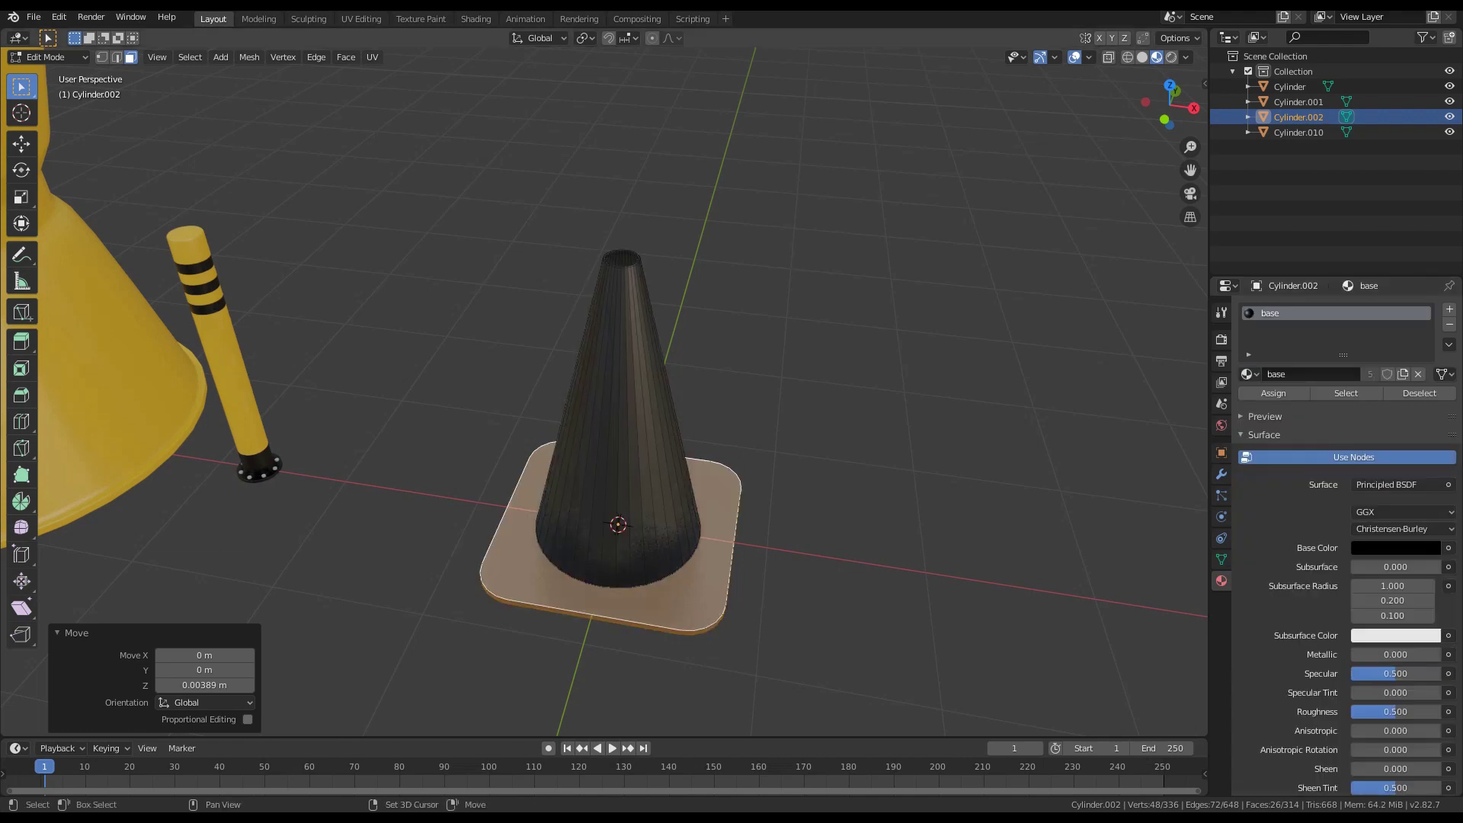
Add a second material slot to the cone object and fill it with the existing "orange" material
scroll(686, 534, up, 4)
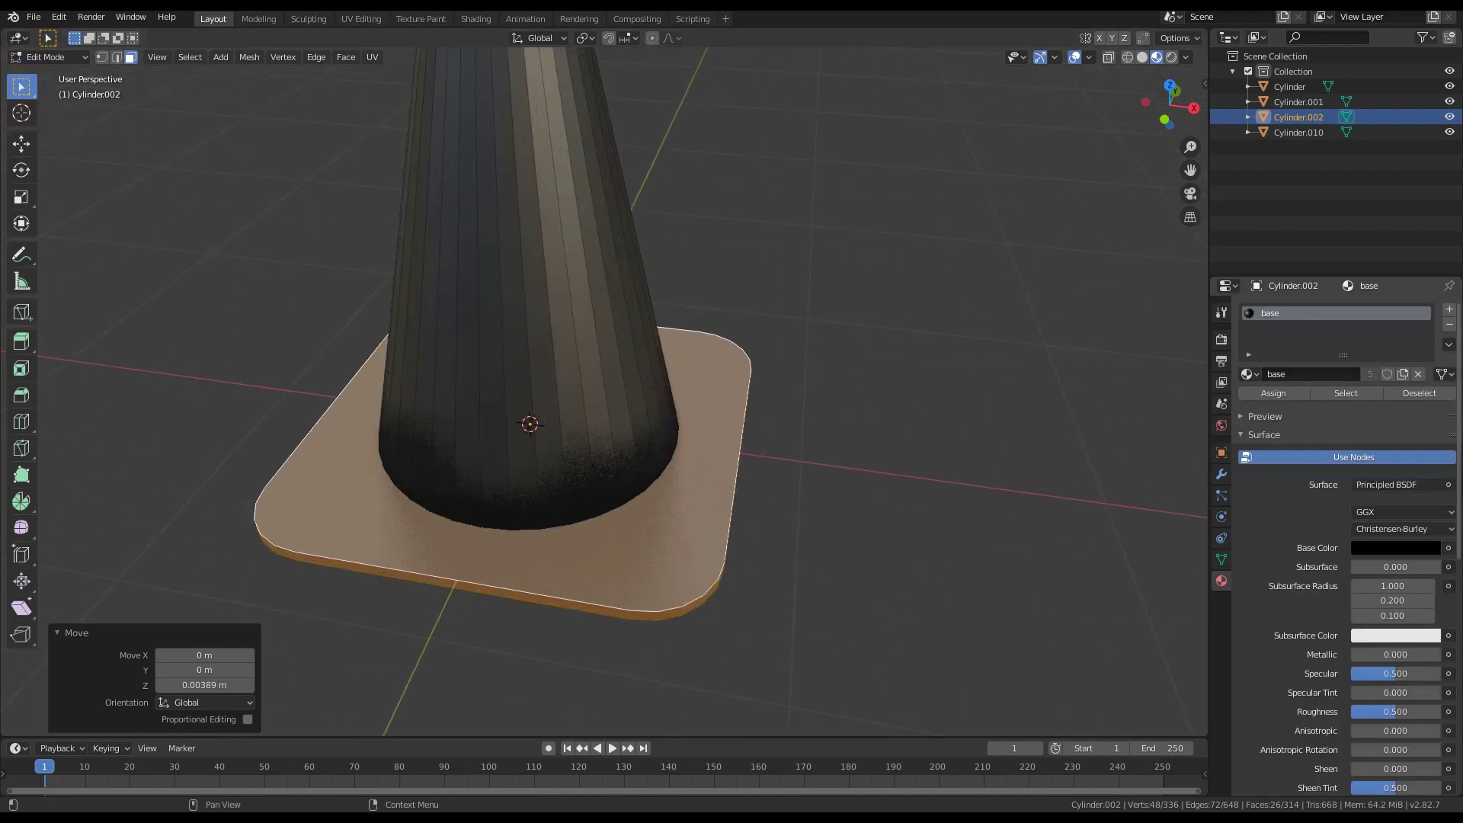
click(1449, 310)
click(1248, 404)
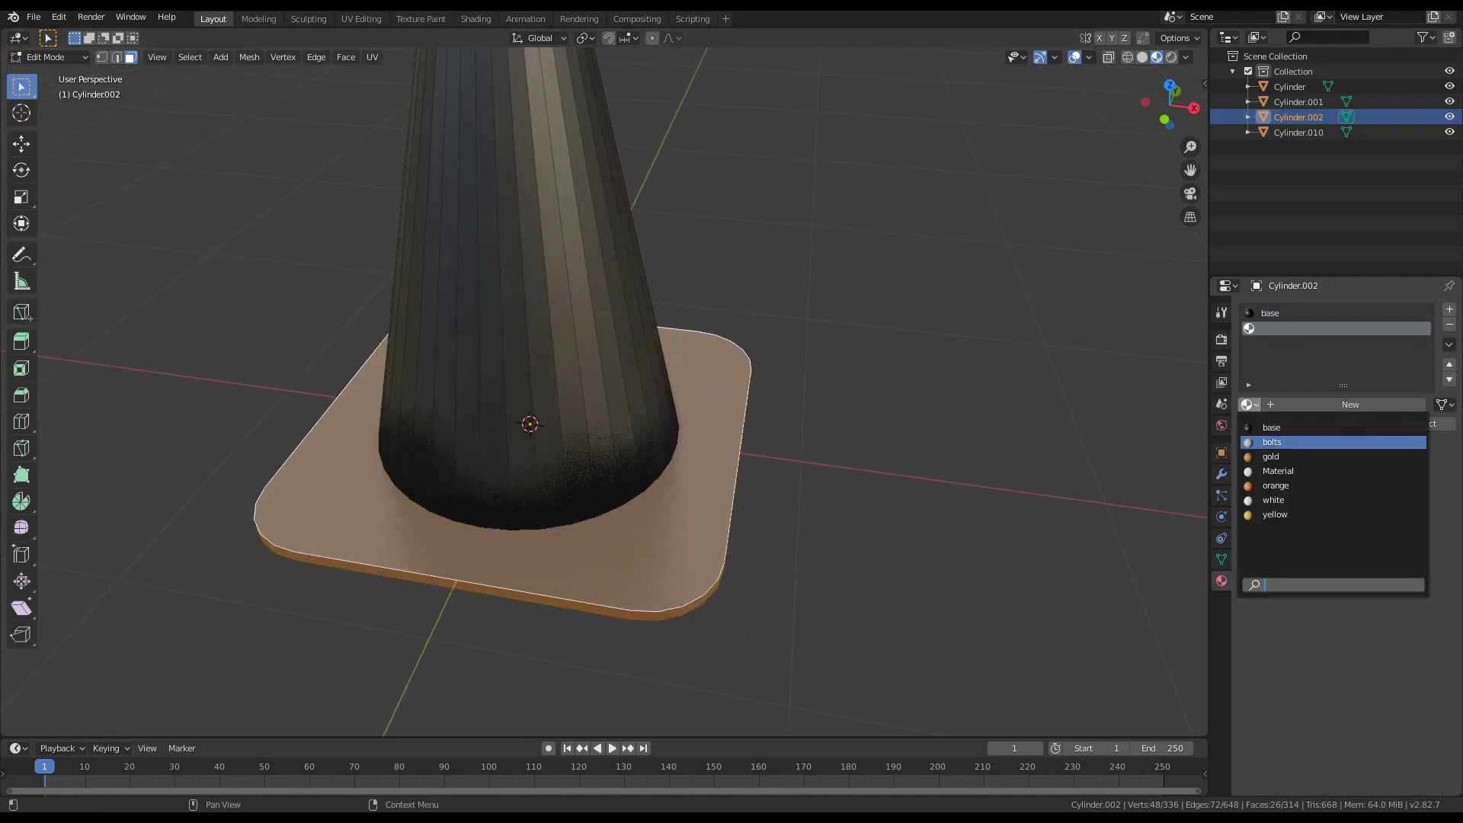
key(Return)
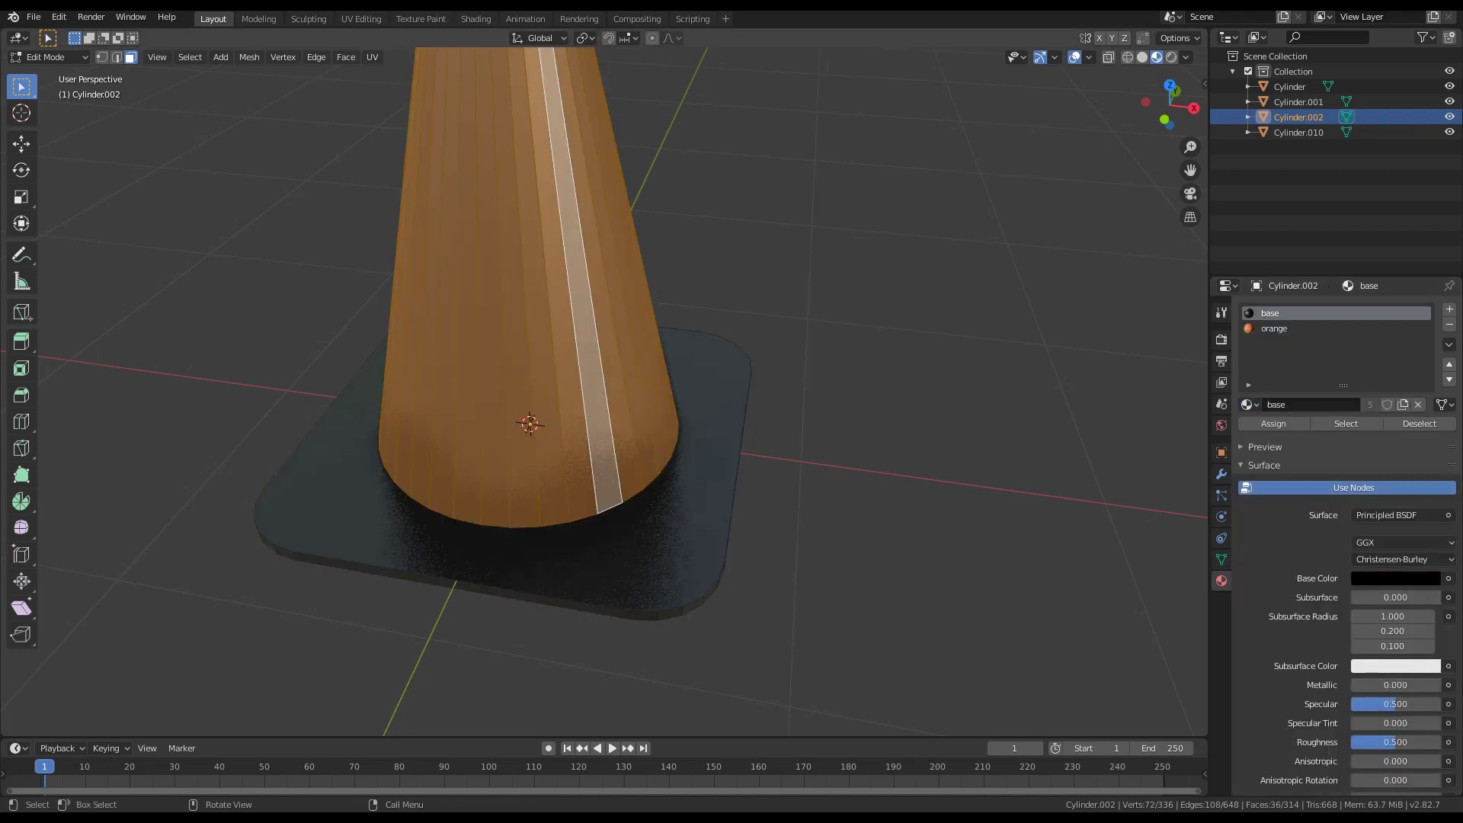
Add the cone's bottom edge, top rim and inner wall face loops to the selection and assign the orange material to it
scroll(602, 389, up, 5)
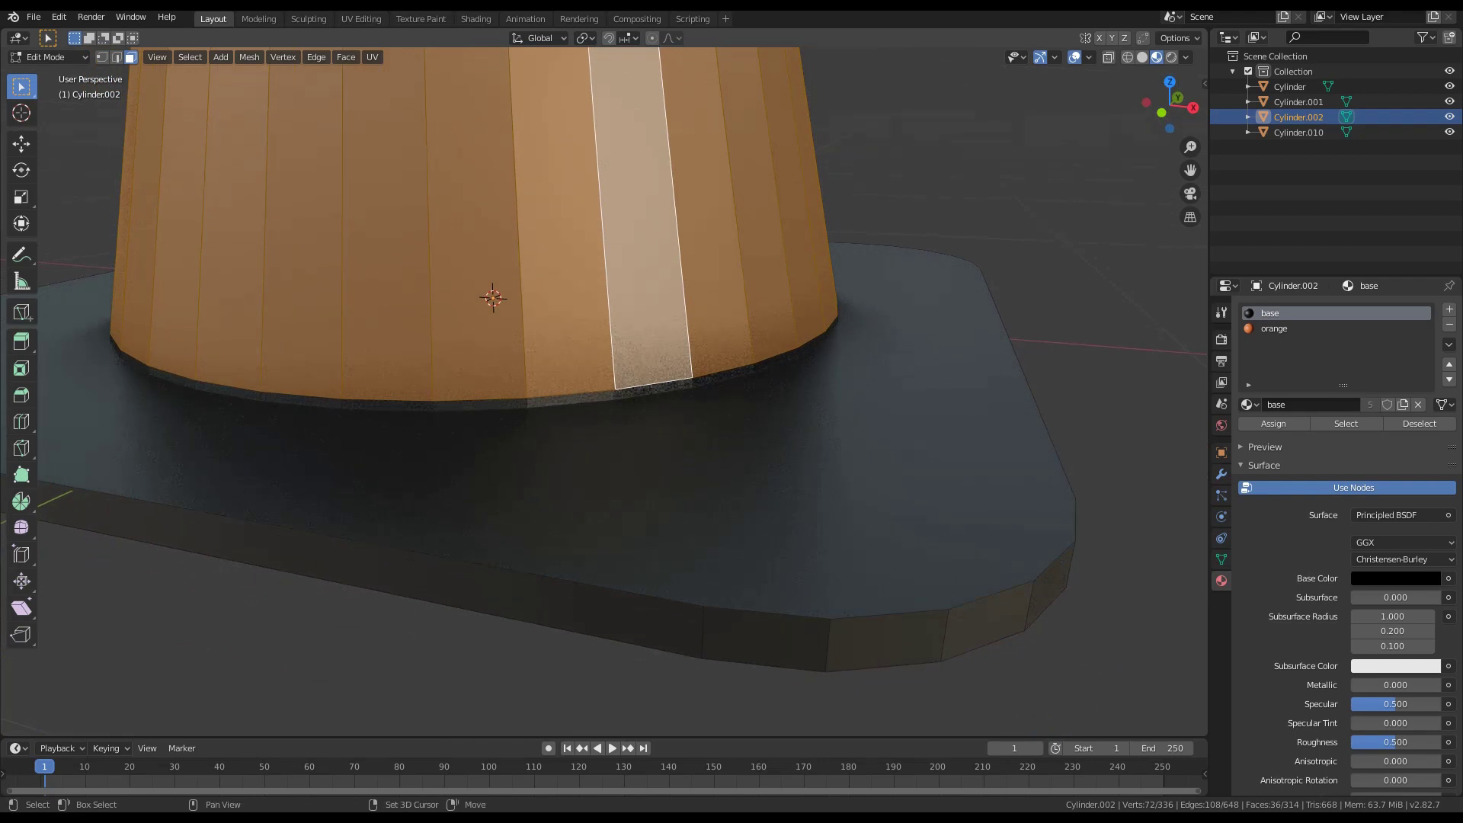
shift+click(664, 408)
alt+shift+click(662, 388)
scroll(604, 391, down, 5)
shift+middle_drag(549, 152, 539, 686)
scroll(604, 391, up, 4)
scroll(605, 392, up, 4)
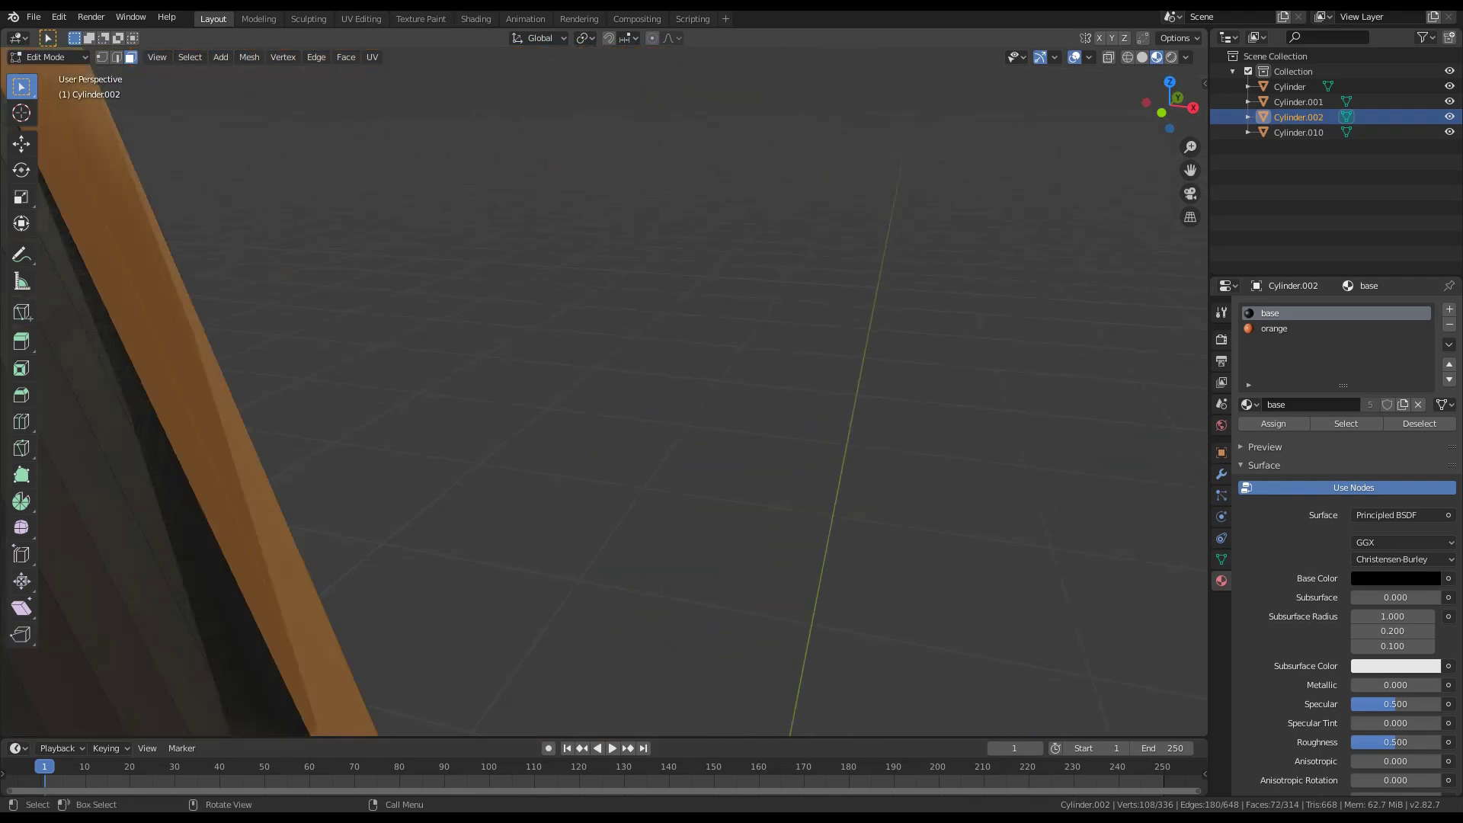
scroll(604, 392, down, 1)
shift+double_click(409, 248)
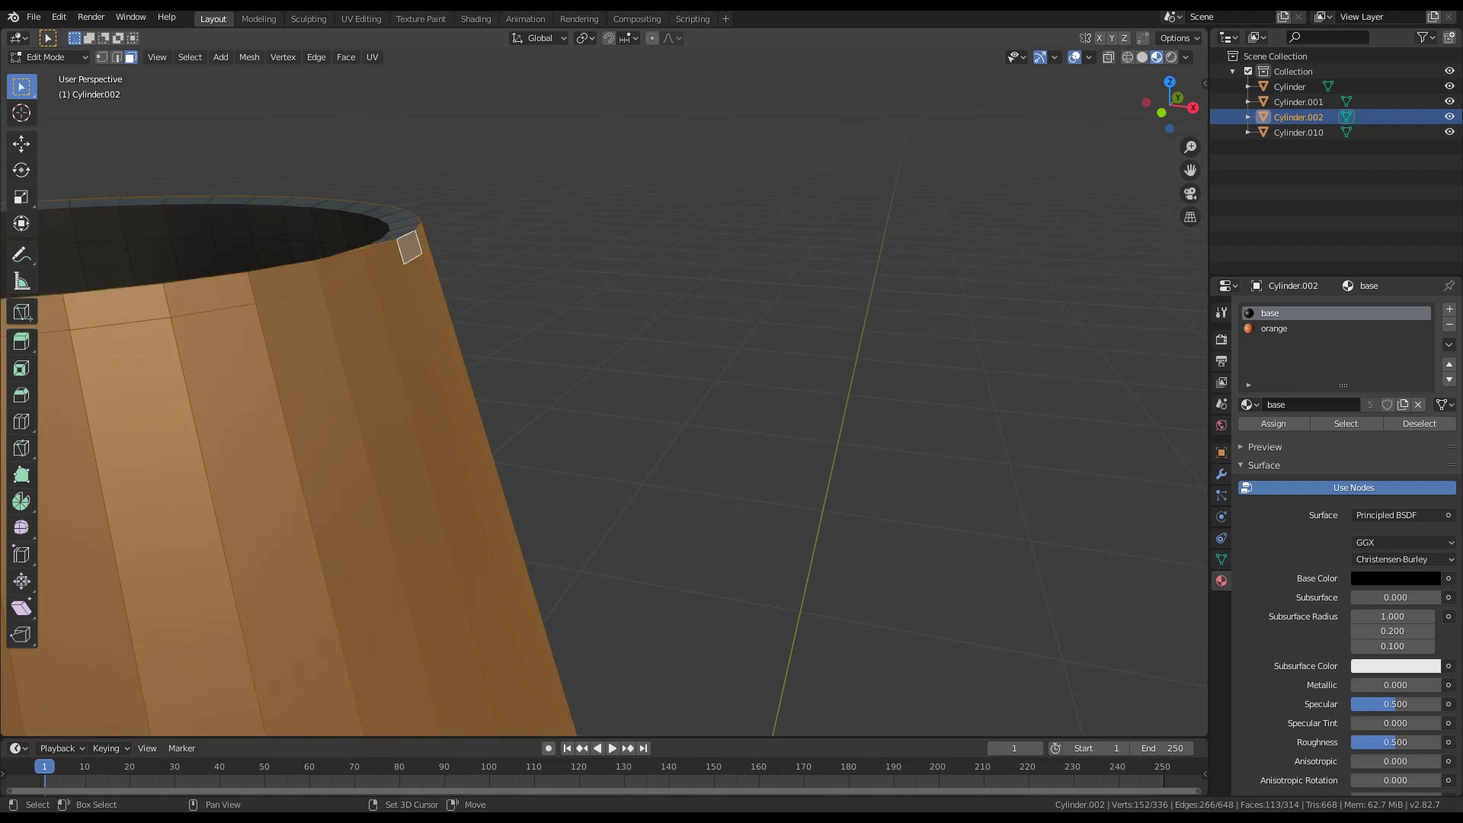
shift+double_click(403, 231)
shift+double_click(359, 231)
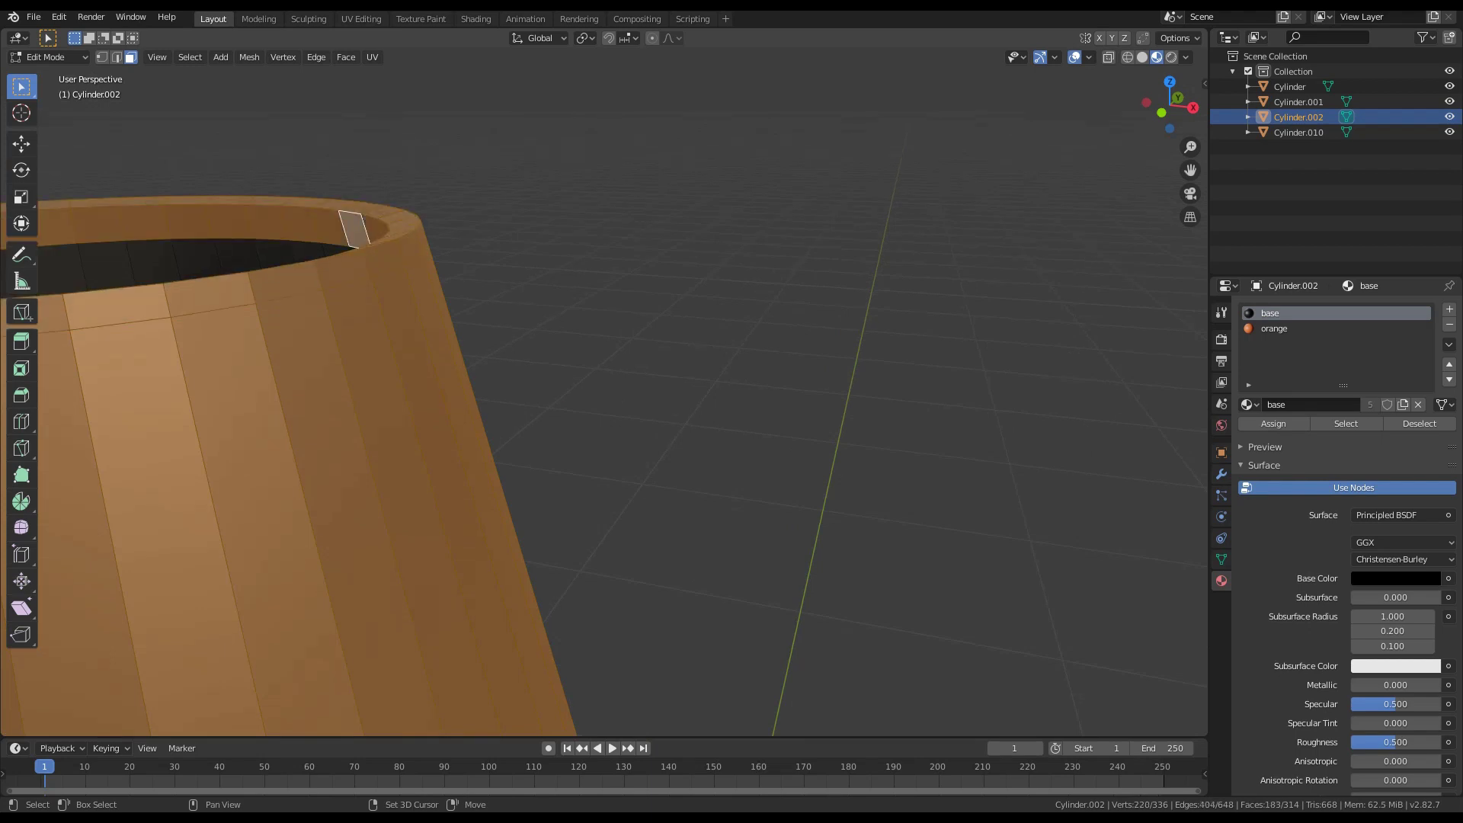
shift+double_click(243, 257)
scroll(244, 257, down, 9)
middle_drag(244, 257, 246, 163)
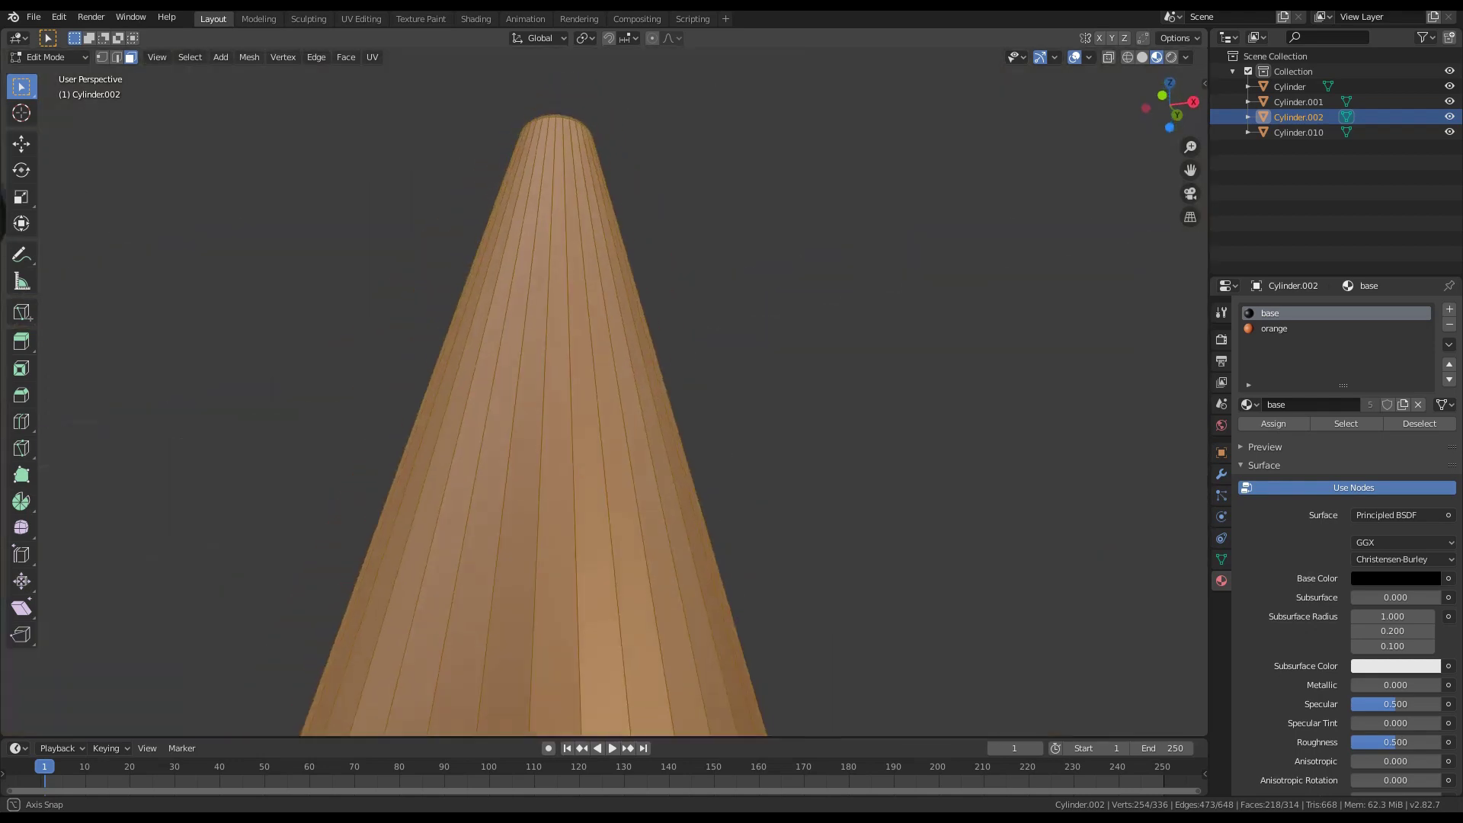
middle_drag(602, 229, 602, 366)
click(1275, 329)
click(1274, 423)
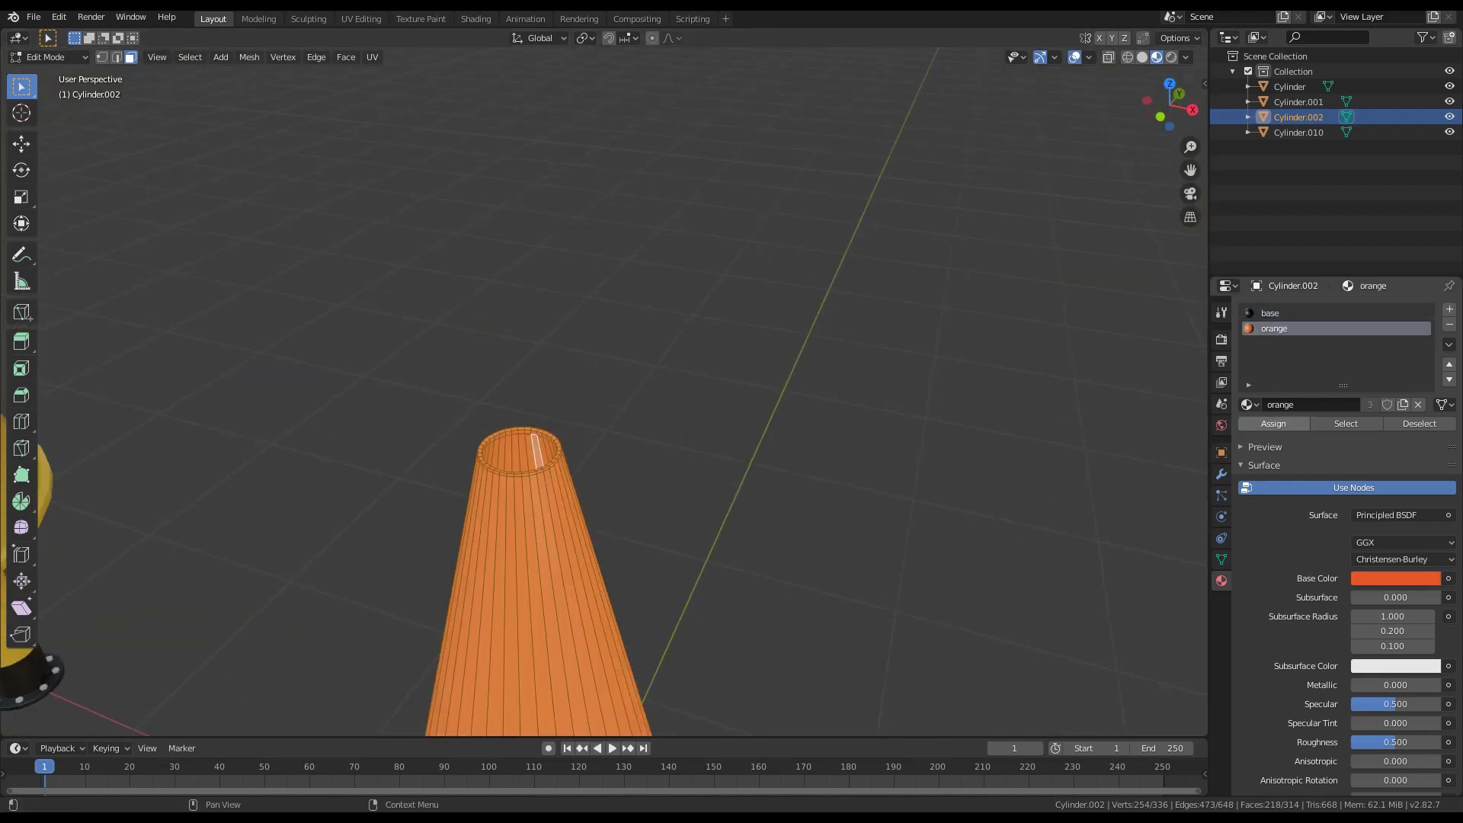
Return the cone to object mode and apply smooth shading to it
shift+middle_drag(579, 450, 622, 200)
scroll(644, 252, down, 2)
key(Tab)
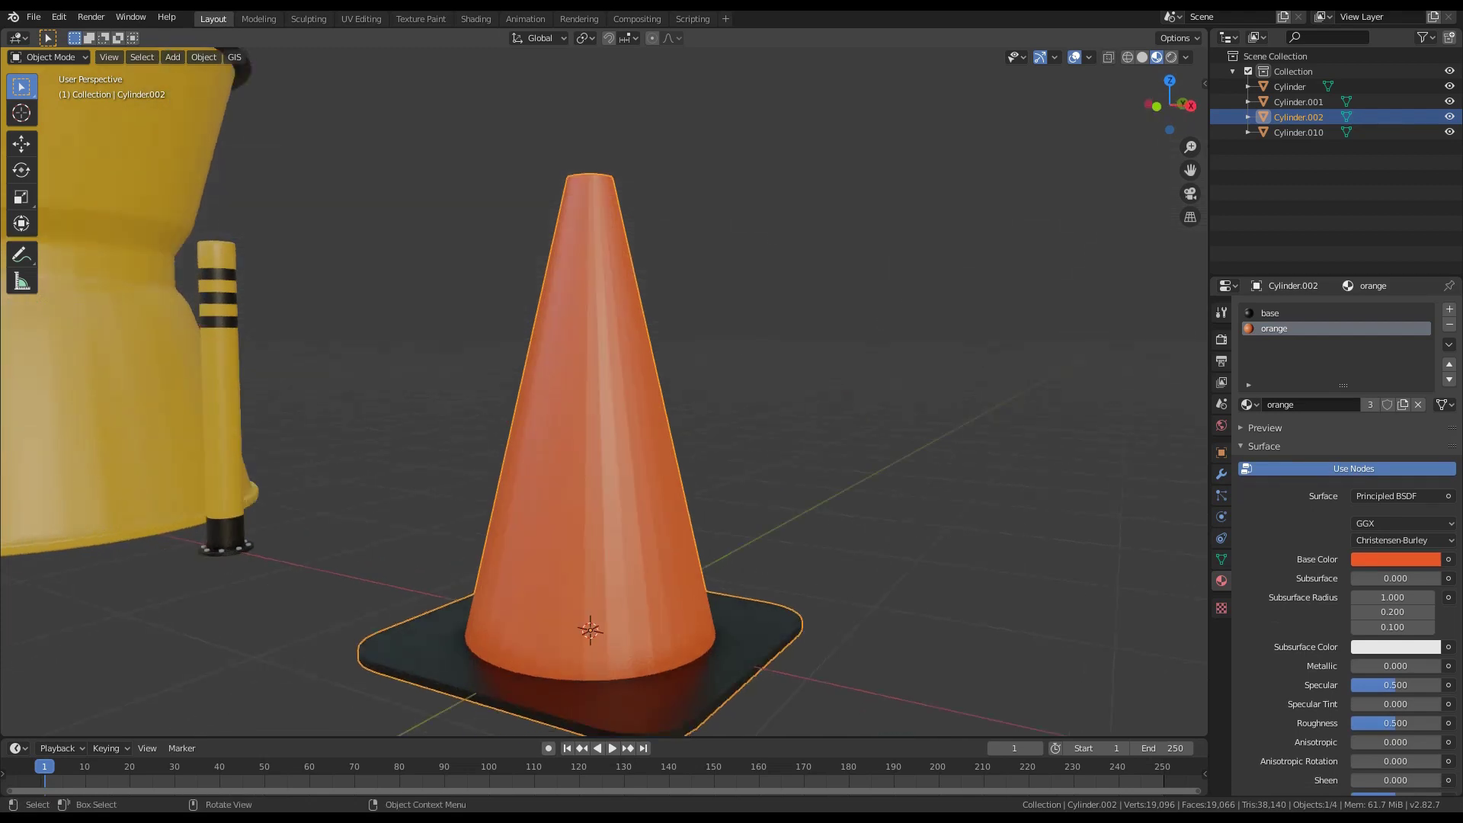
middle_drag(633, 327, 671, 335)
key(Tab)
key(Tab)
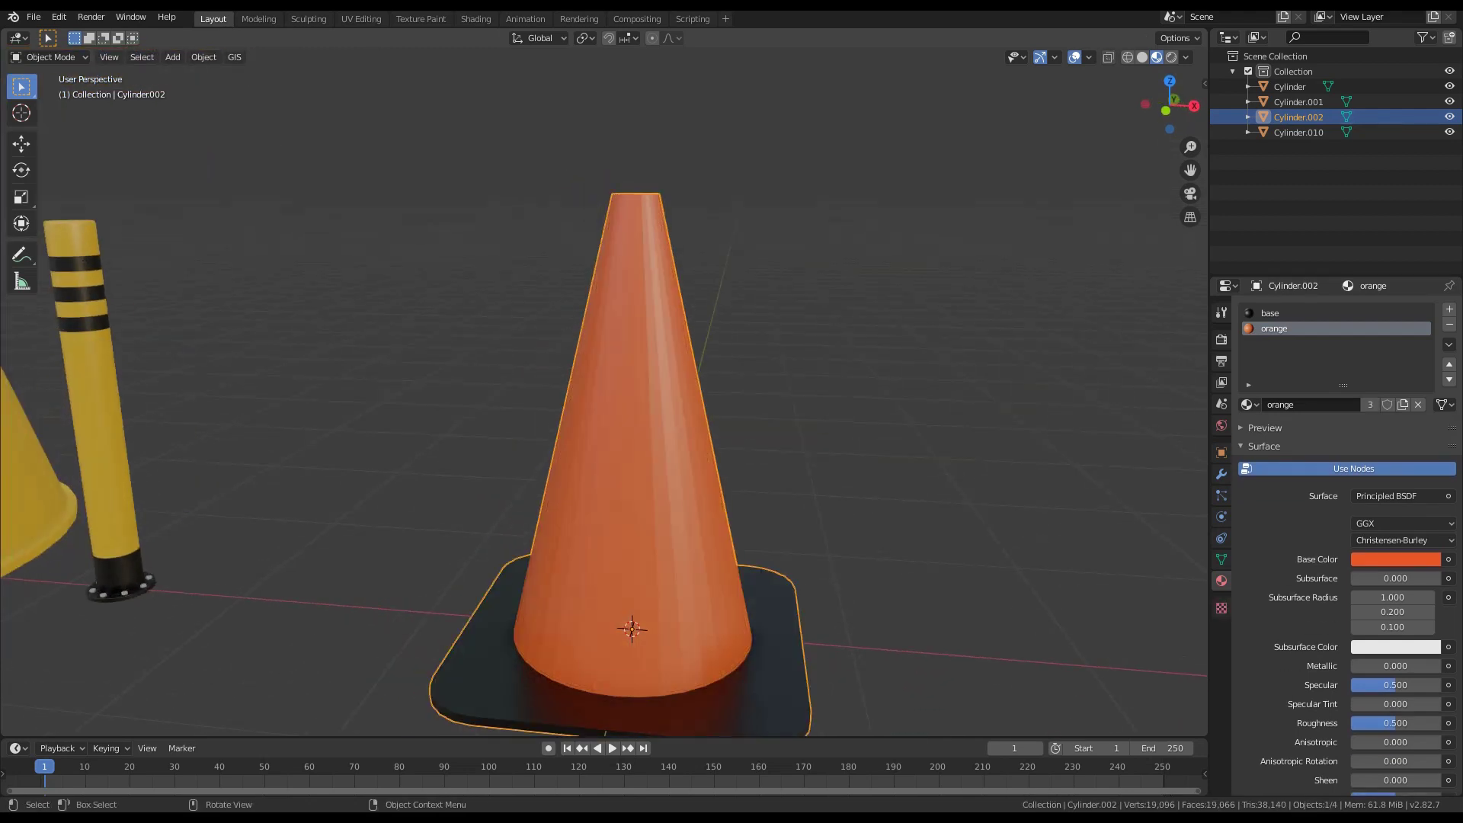
right_click(602, 385)
click(591, 386)
Cut two edge loops around the side of the cone's base plate in edit mode
scroll(602, 388, up, 6)
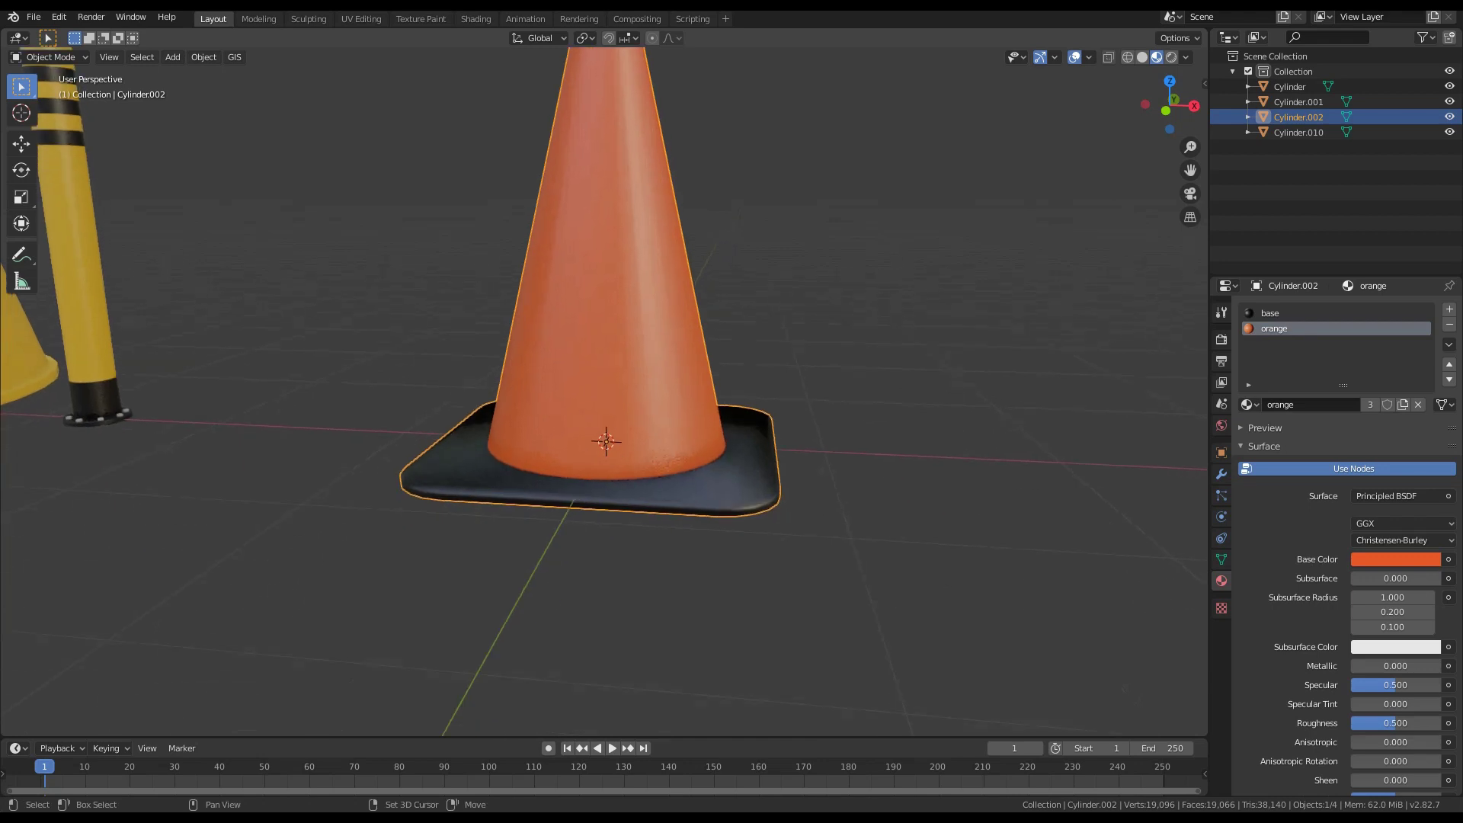
key(Tab)
key(ctrl+r)
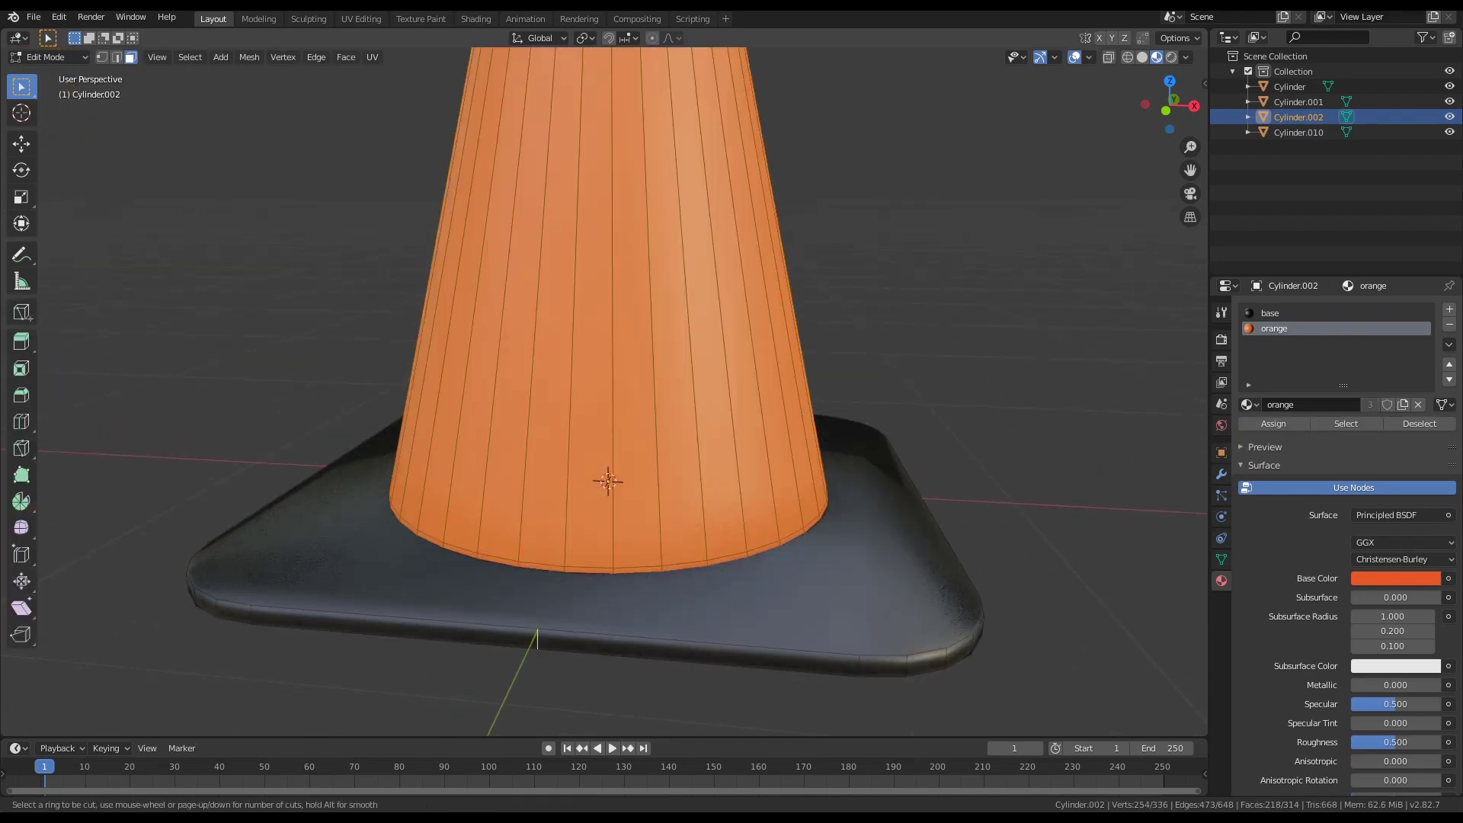
click(856, 665)
click(857, 658)
key(ctrl+r)
key(Escape)
Select the underside face of the base plate and inset it by about 0.12
key(Tab)
scroll(602, 397, down, 4)
middle_drag(602, 397, 602, 320)
key(Tab)
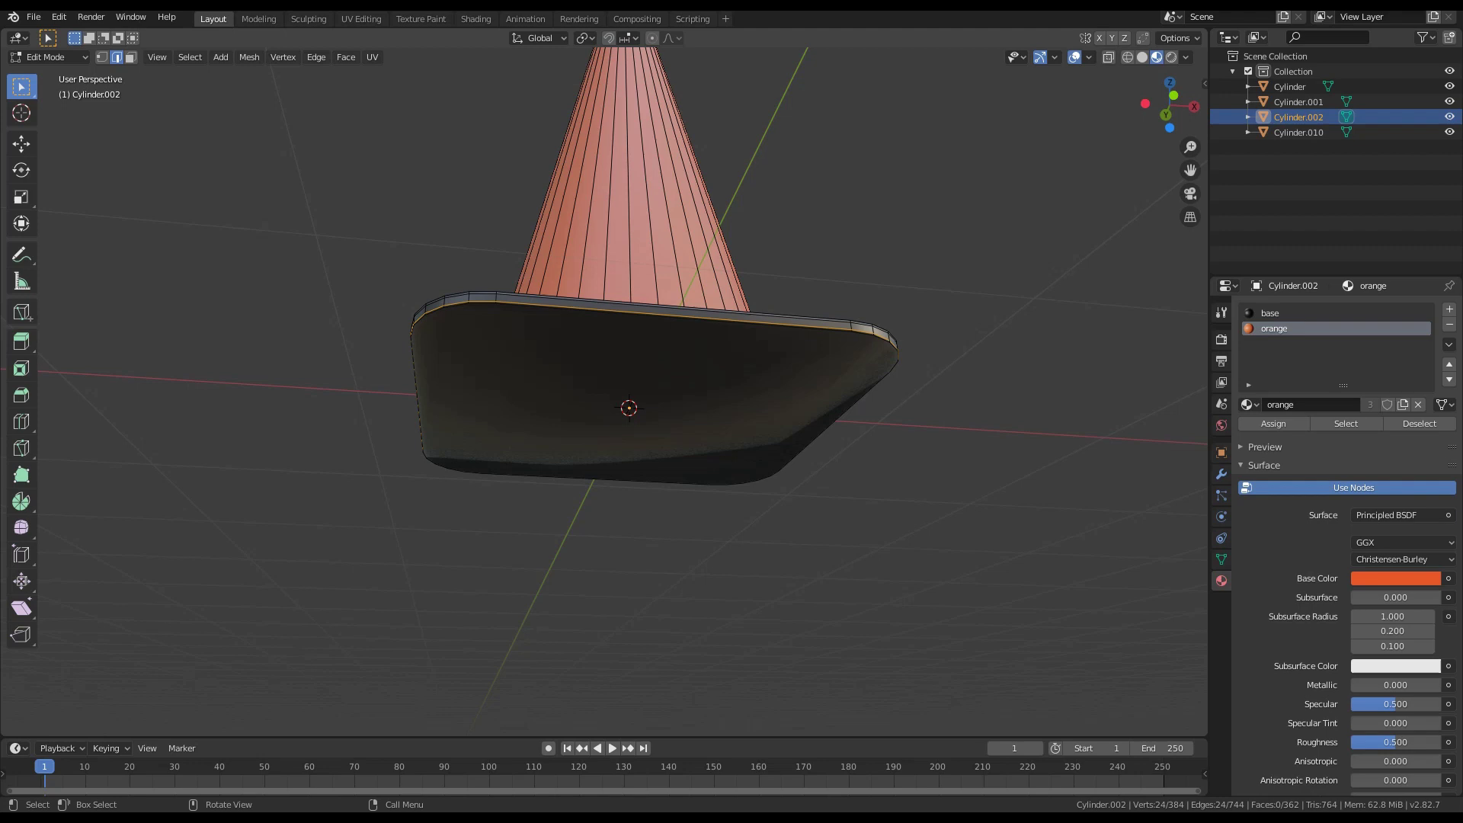
key(3)
click(731, 419)
key(i)
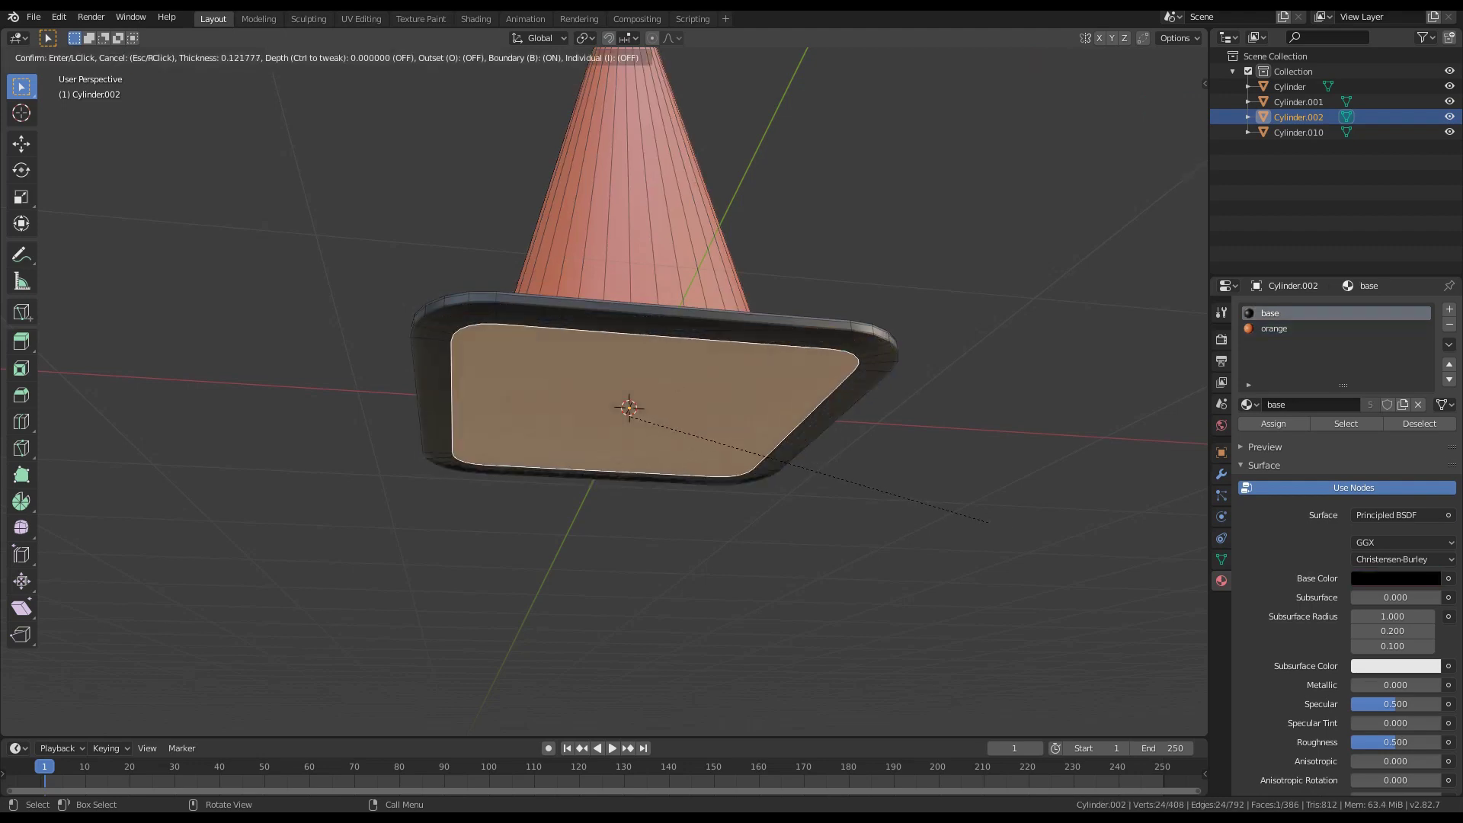
click(977, 511)
middle_drag(977, 511, 937, 610)
Select the top face of the base plate and inset it by about 0.14
key(Tab)
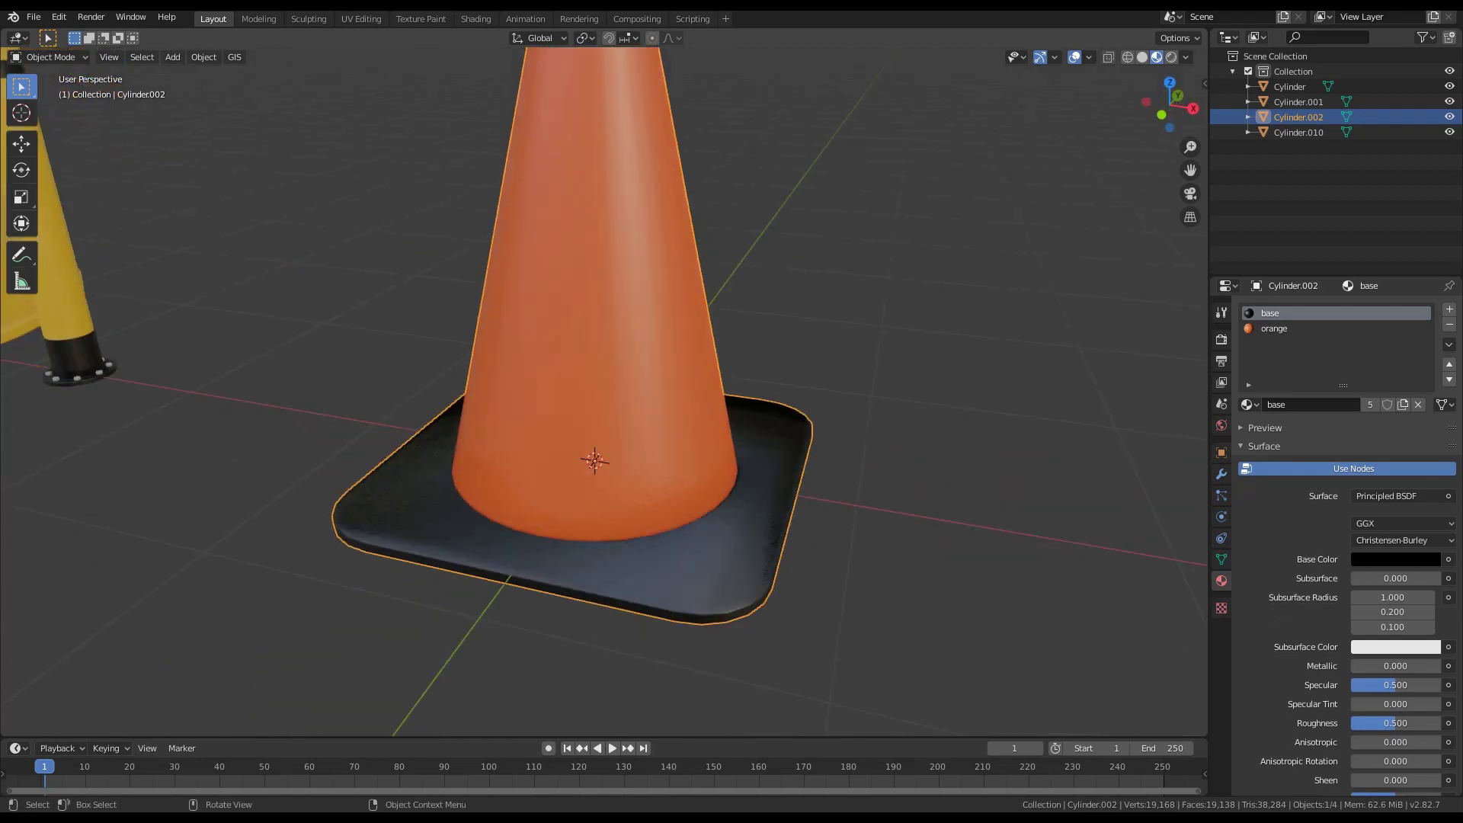
key(Tab)
click(754, 526)
key(i)
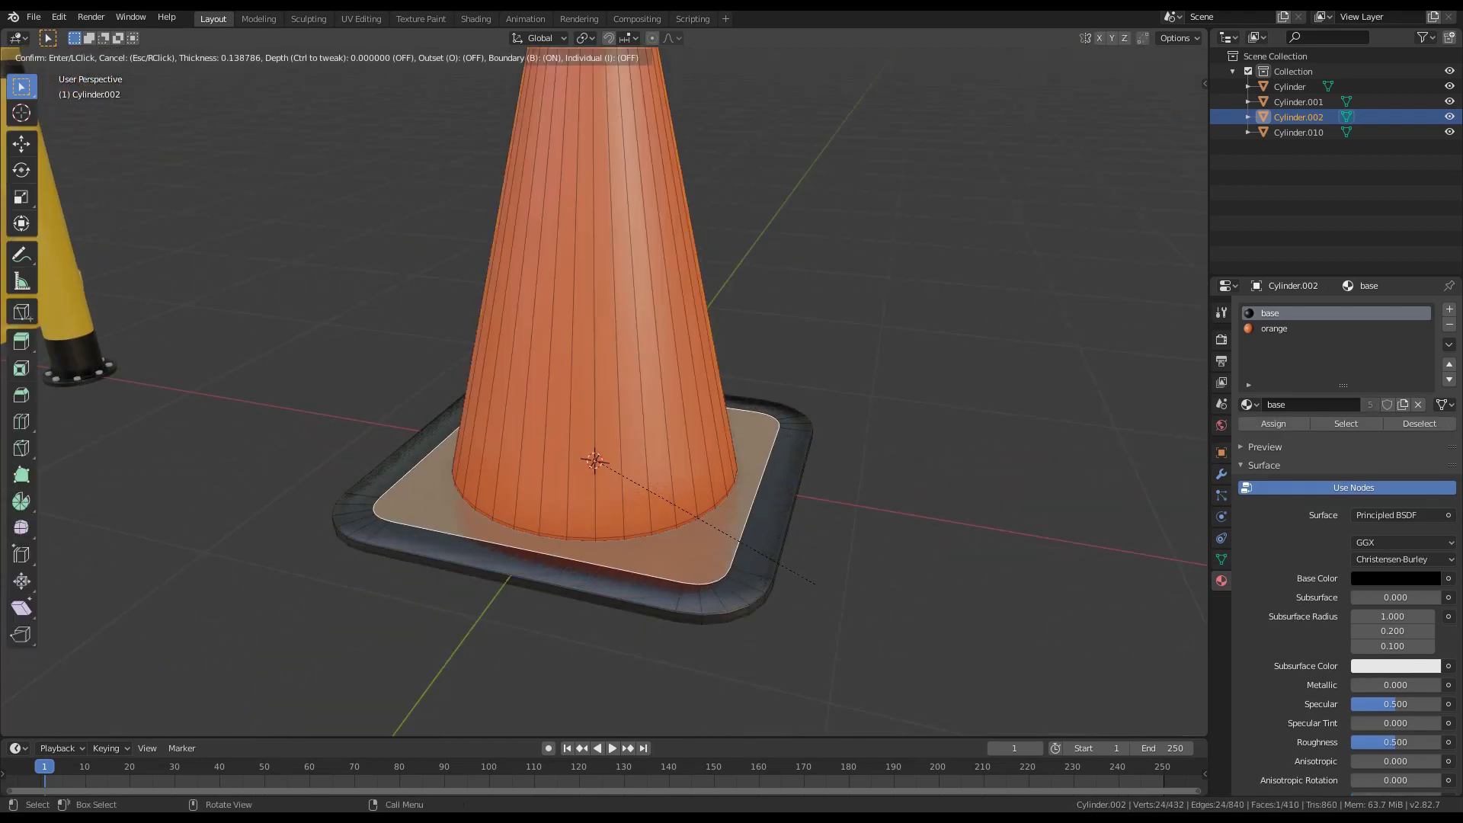
click(812, 581)
key(Tab)
Add one horizontal loop cut around the cone body and slide it up near the tip
scroll(812, 581, down, 2)
middle_drag(812, 581, 864, 653)
scroll(604, 389, up, 4)
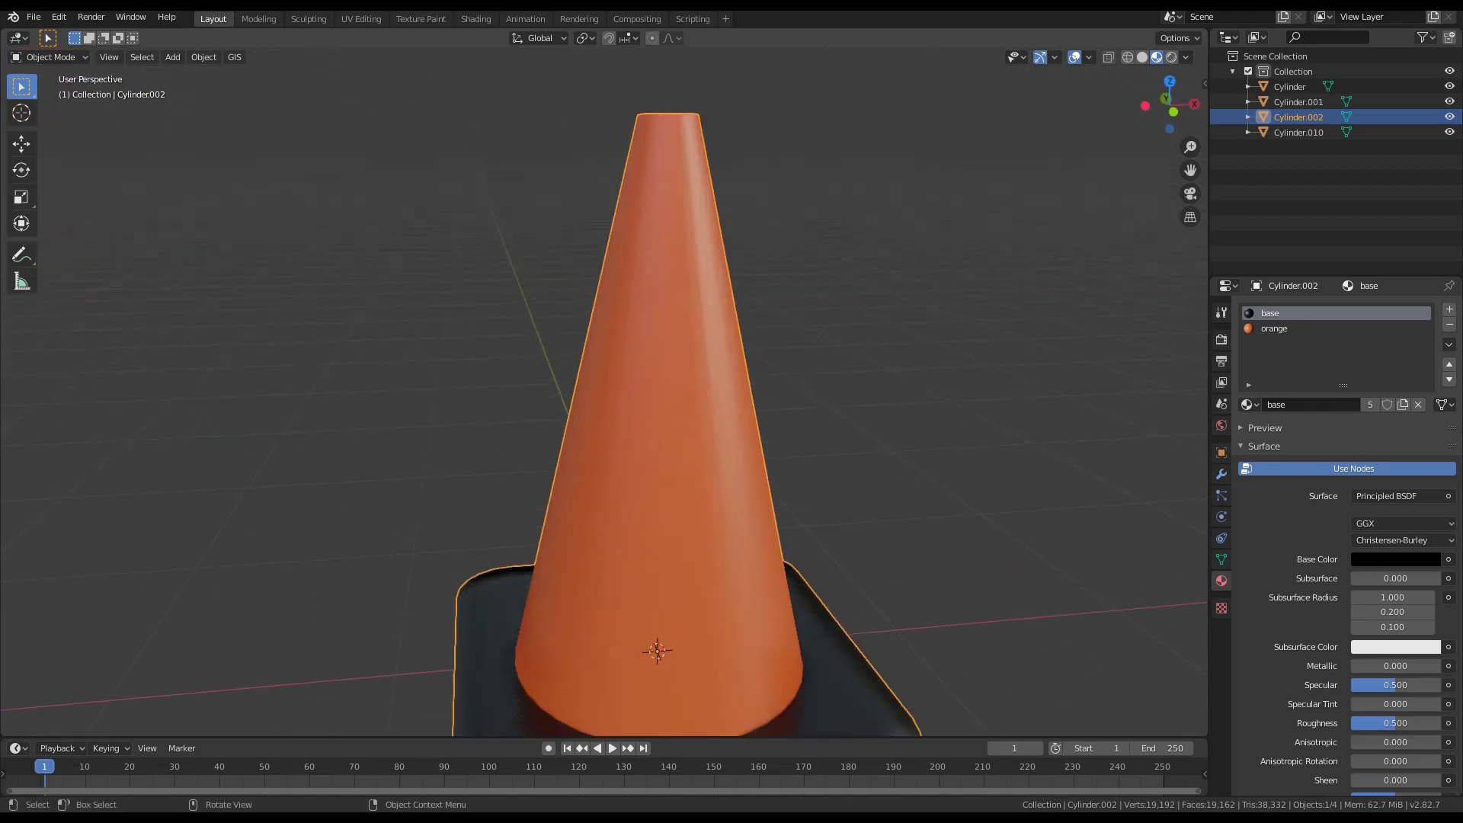
key(Tab)
scroll(641, 426, down, 4)
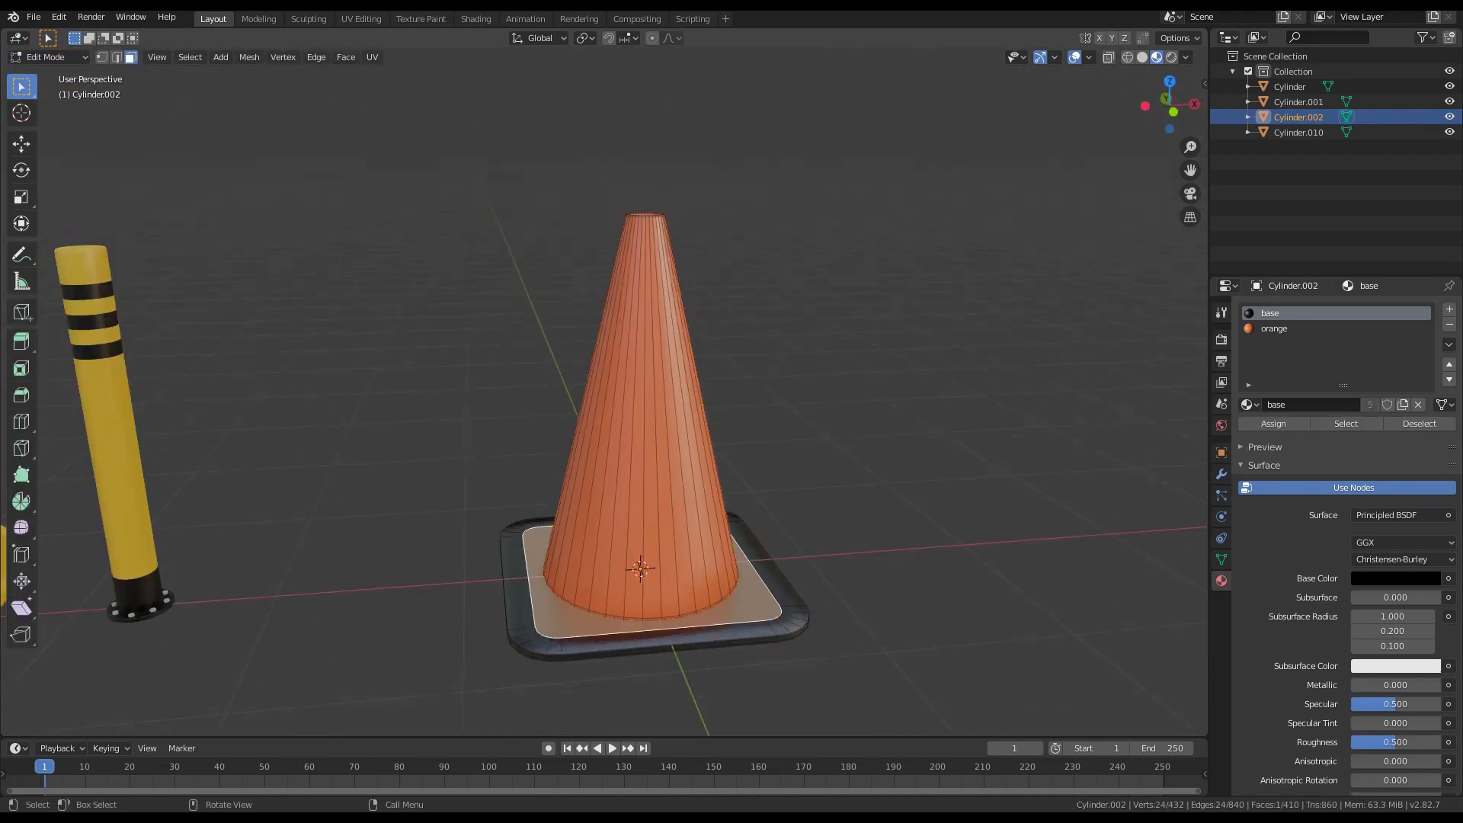
middle_drag(656, 427, 633, 427)
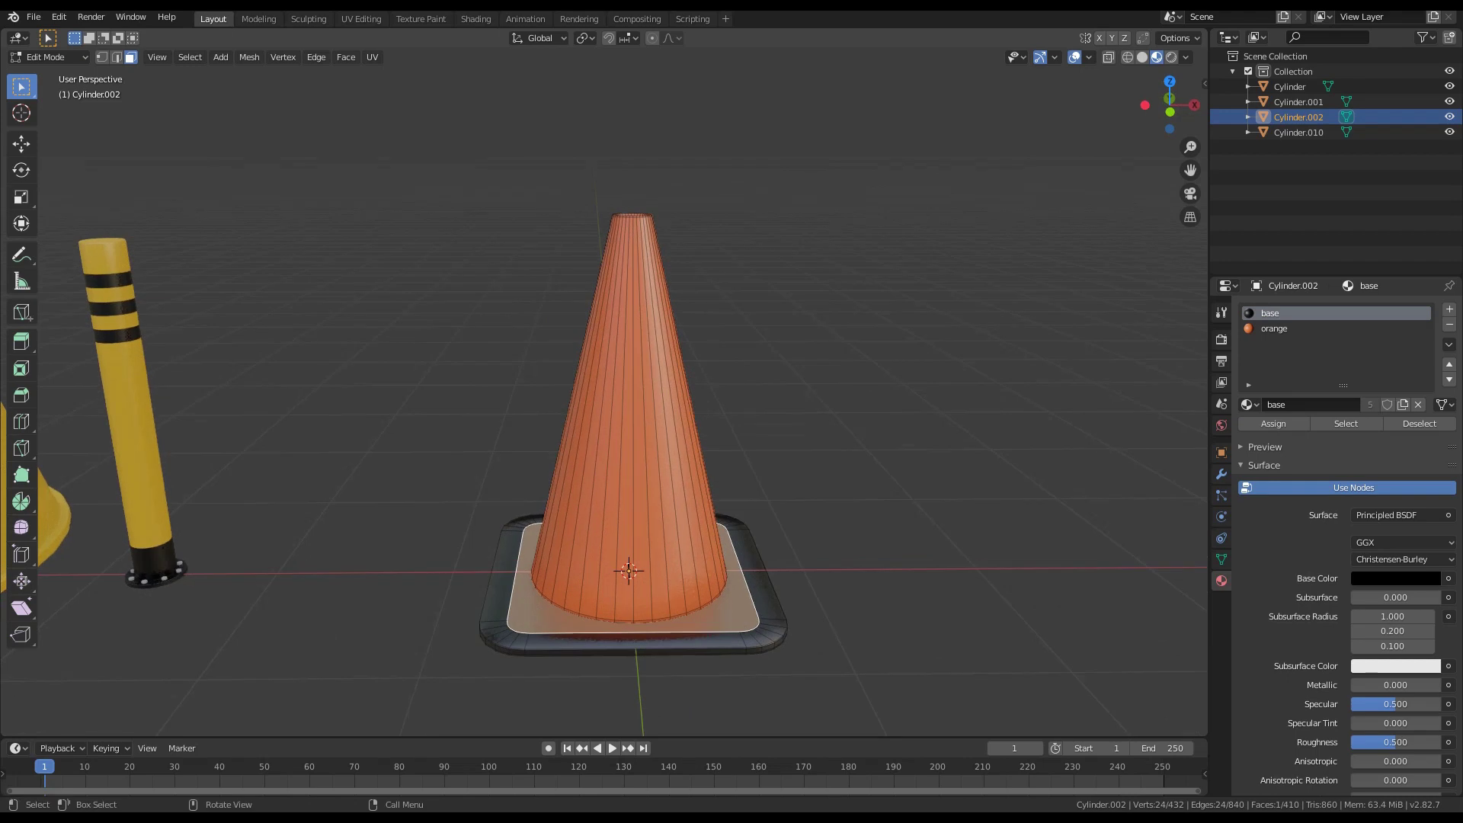
key(ctrl+r)
click(631, 404)
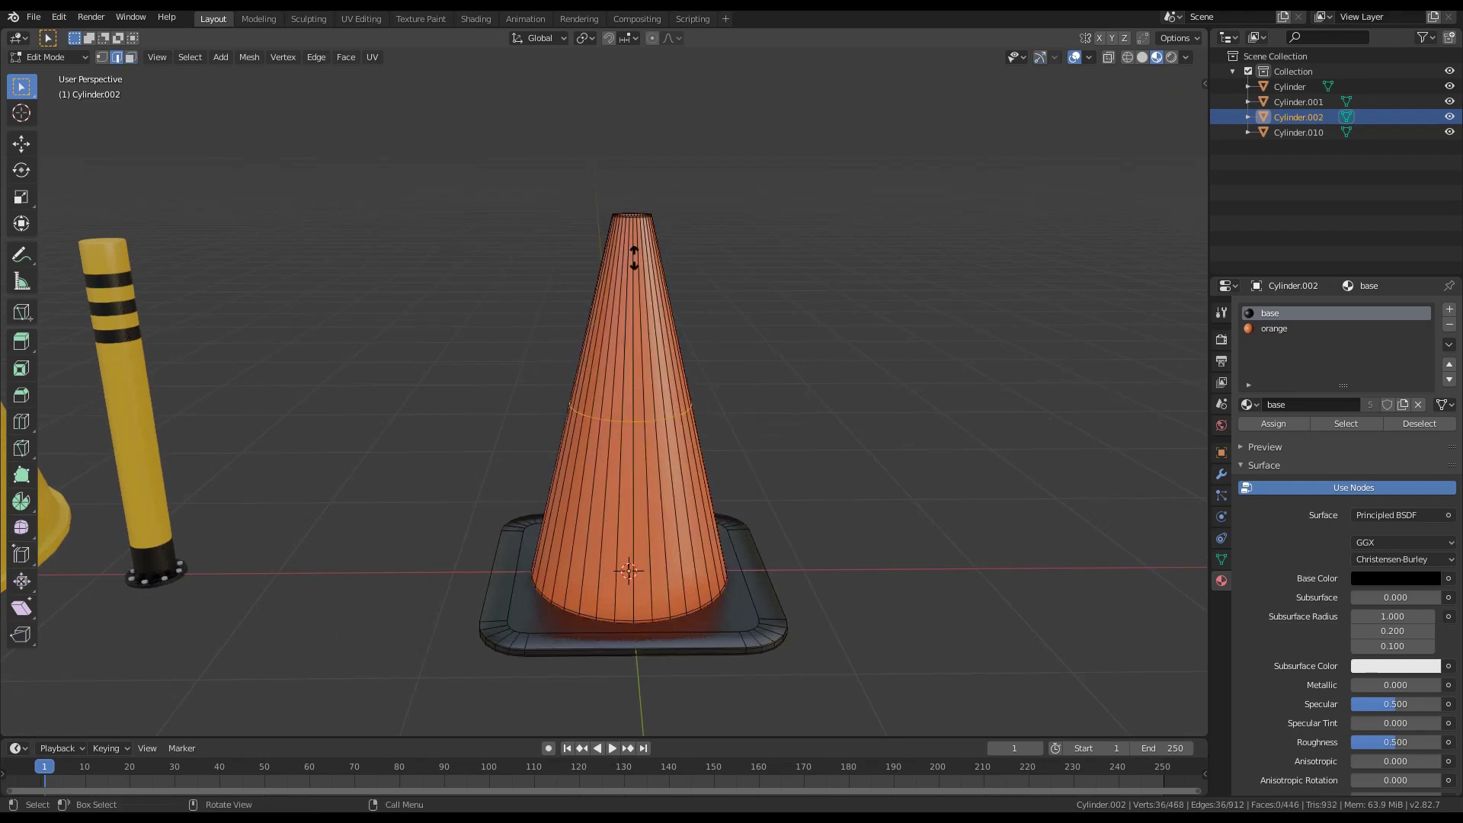
click(644, 124)
Add four evenly spaced loop cuts to the cone body between the upper loop and the base, without sliding them
key(ctrl+r)
scroll(627, 335, up, 3)
click(627, 336)
right_click(627, 336)
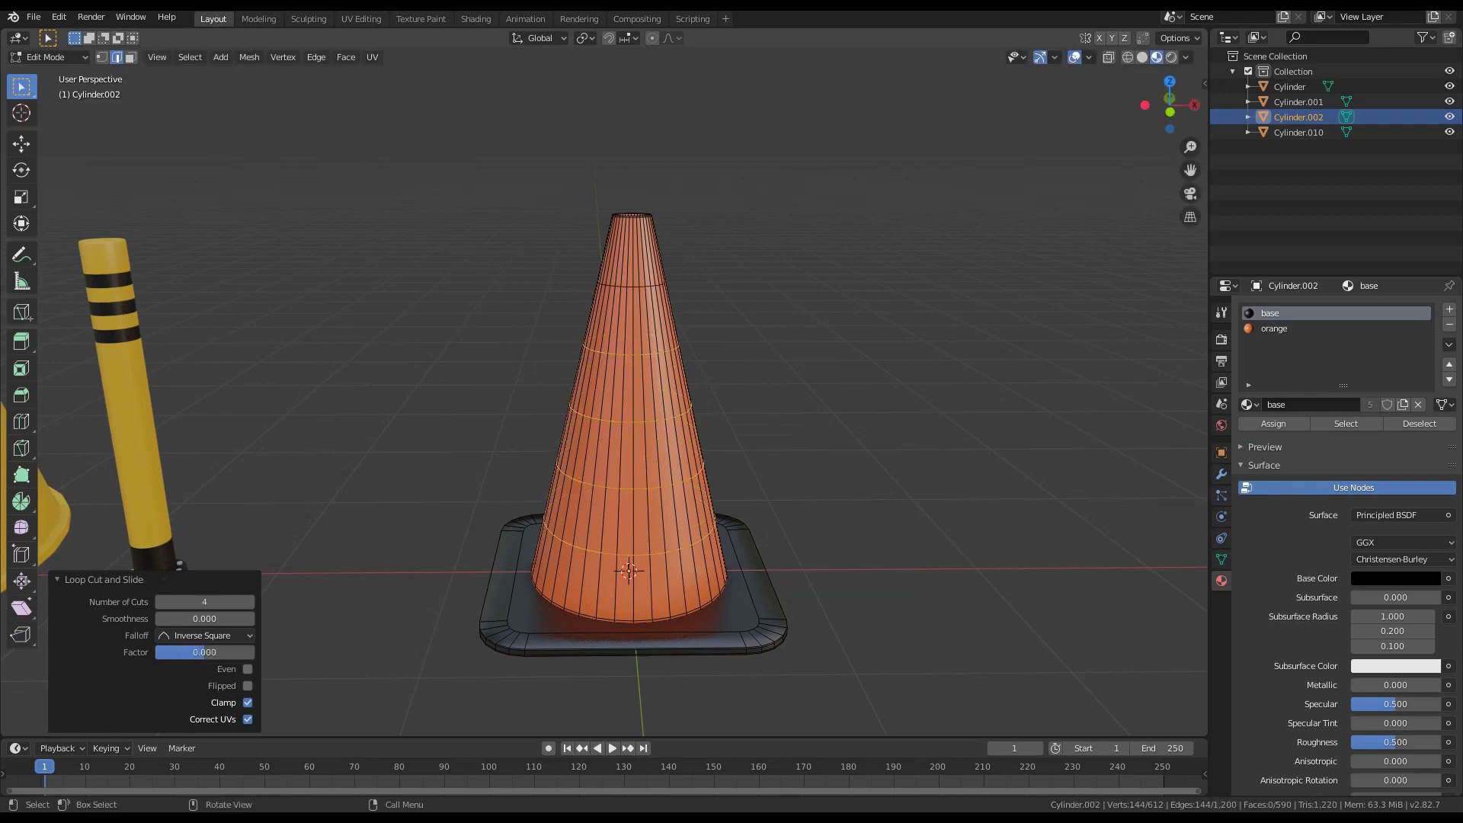
Select three alternating face bands around the cone in face mode, starting with the topmost band
key(3)
alt+click(622, 320)
alt+click(631, 257)
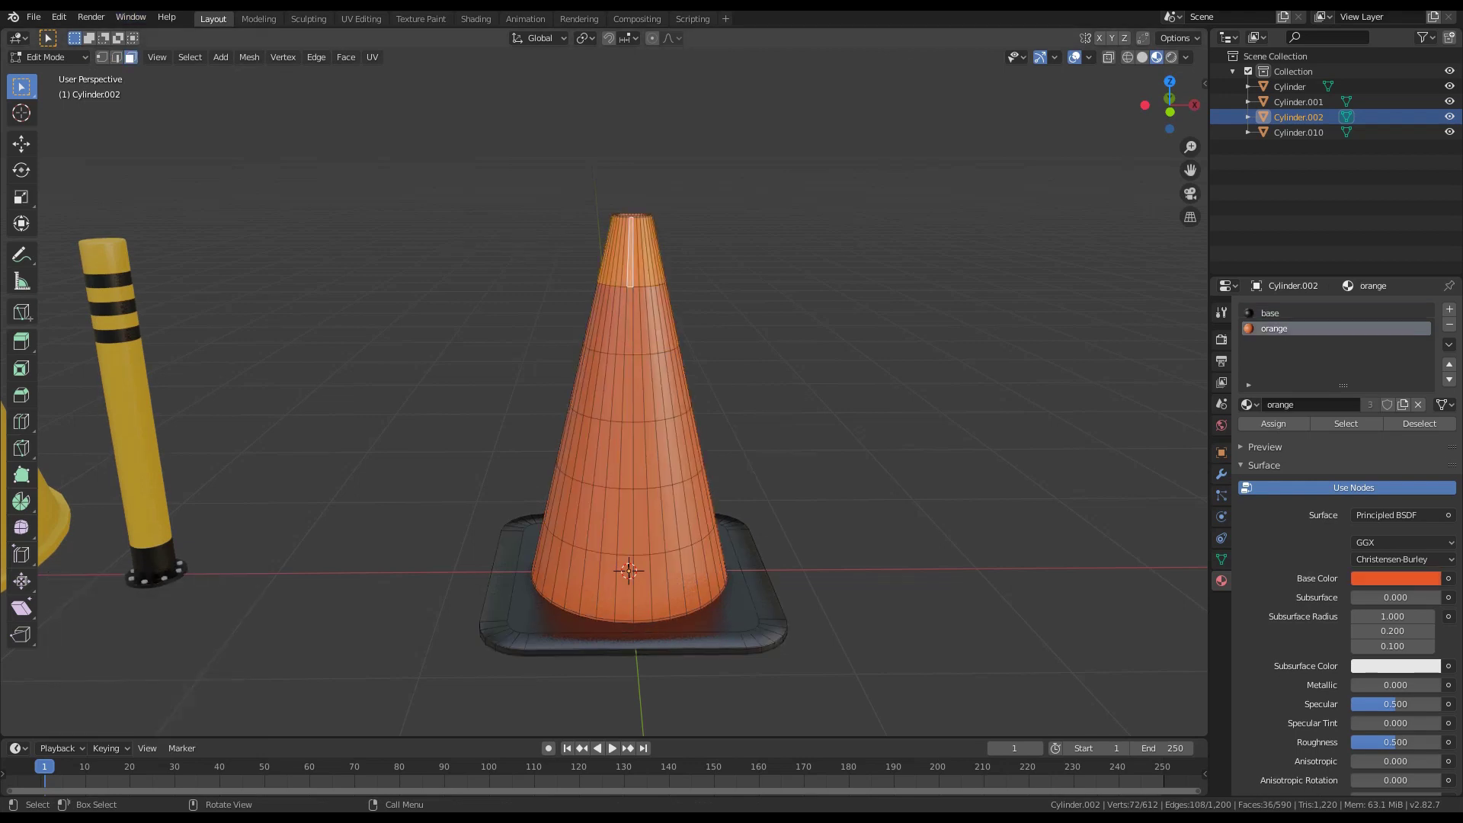
alt+shift+click(649, 385)
alt+shift+click(692, 510)
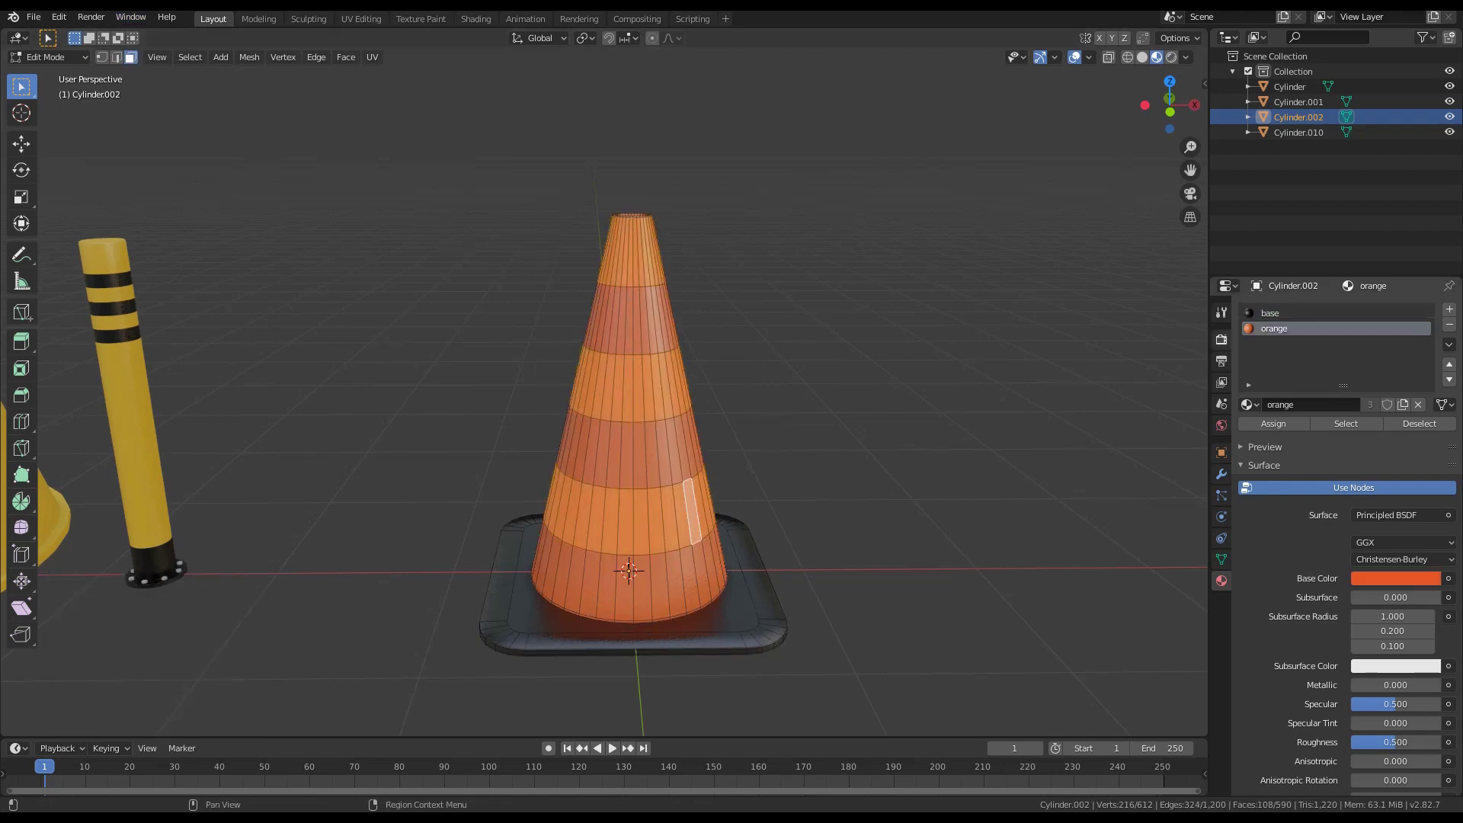
Add a third material slot with the existing "white" material and assign it to the selected cone bands
click(1449, 310)
click(1249, 404)
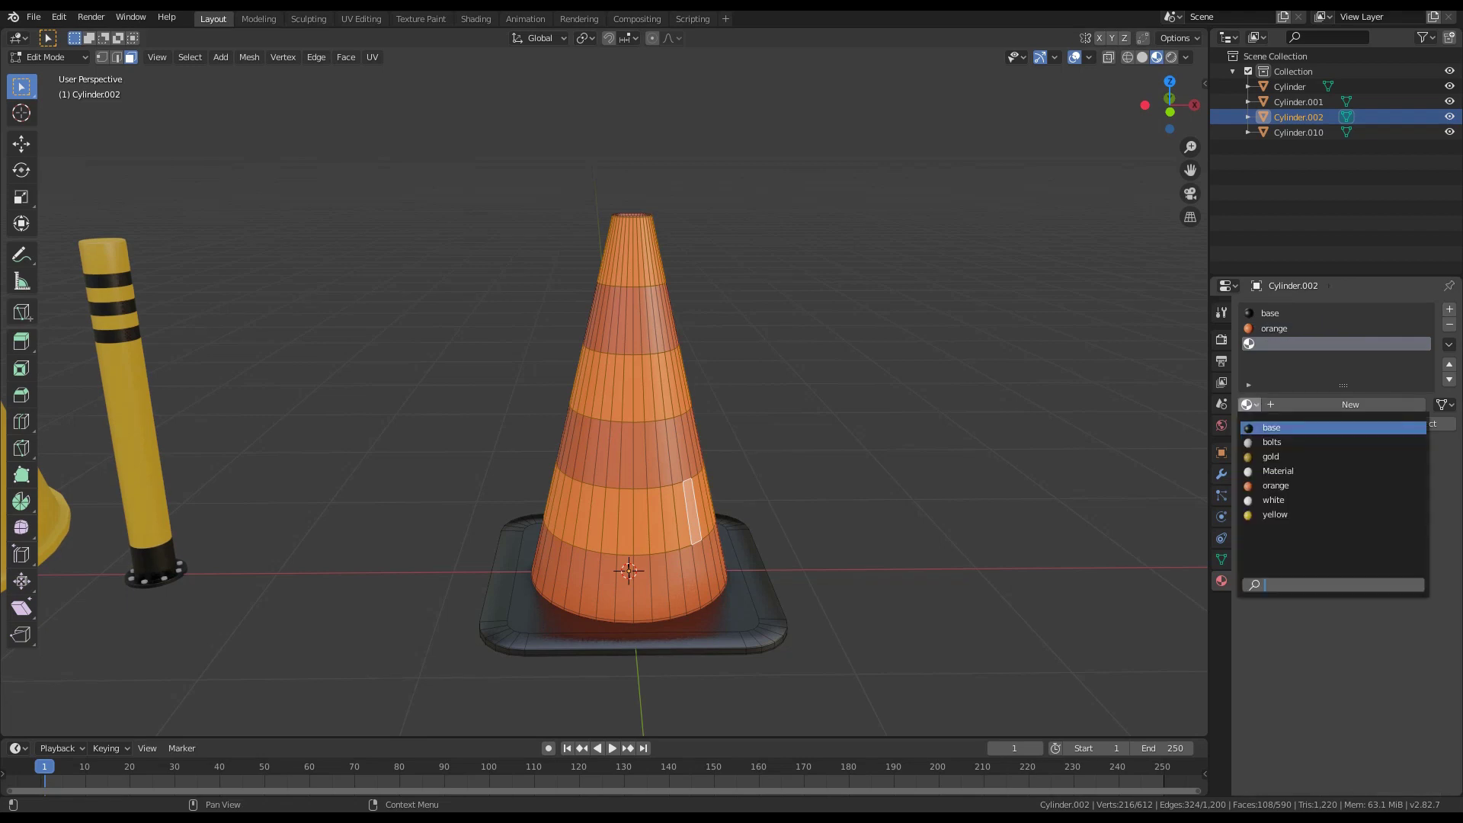
key(Return)
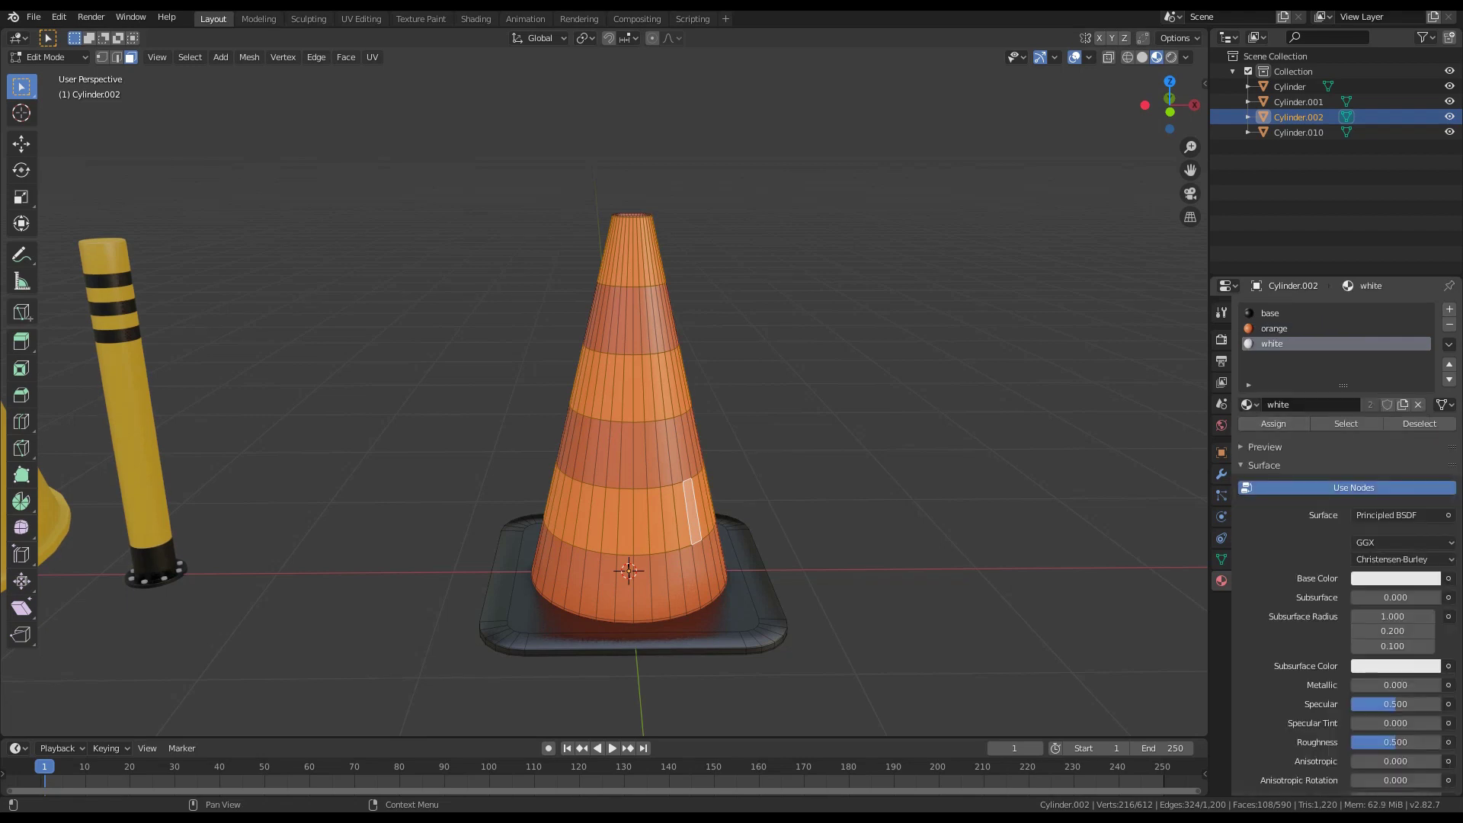
click(1273, 424)
key(Tab)
Scale the whole traffic cone down uniformly to about 0.632
scroll(604, 404, down, 5)
mouse_move(604, 404)
middle_down()
mouse_move(519, 372)
mouse_move(602, 419)
mouse_move(627, 395)
middle_up()
scroll(627, 394, up, 1)
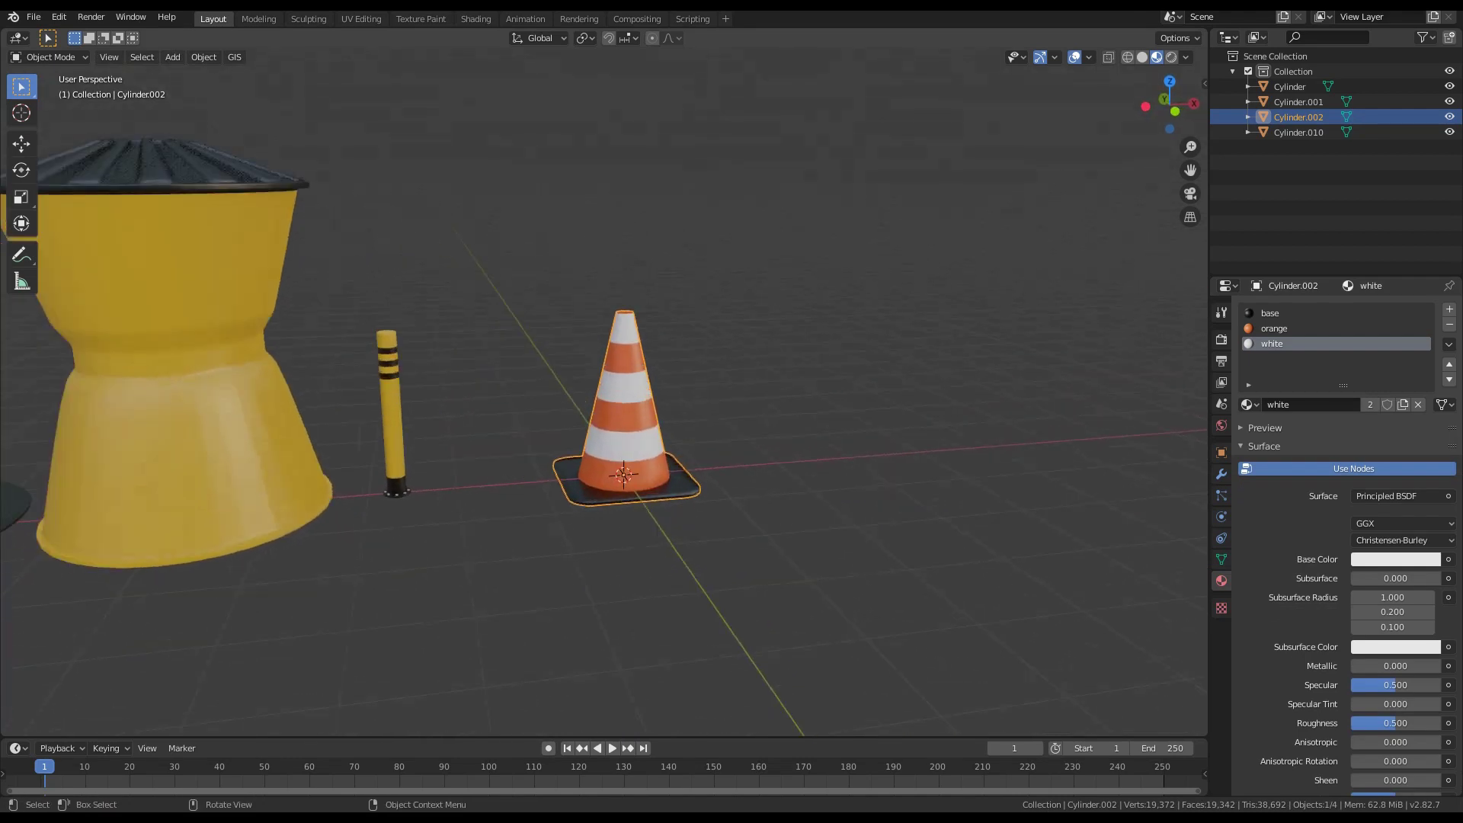
key(s)
click(712, 449)
middle_drag(712, 450, 656, 442)
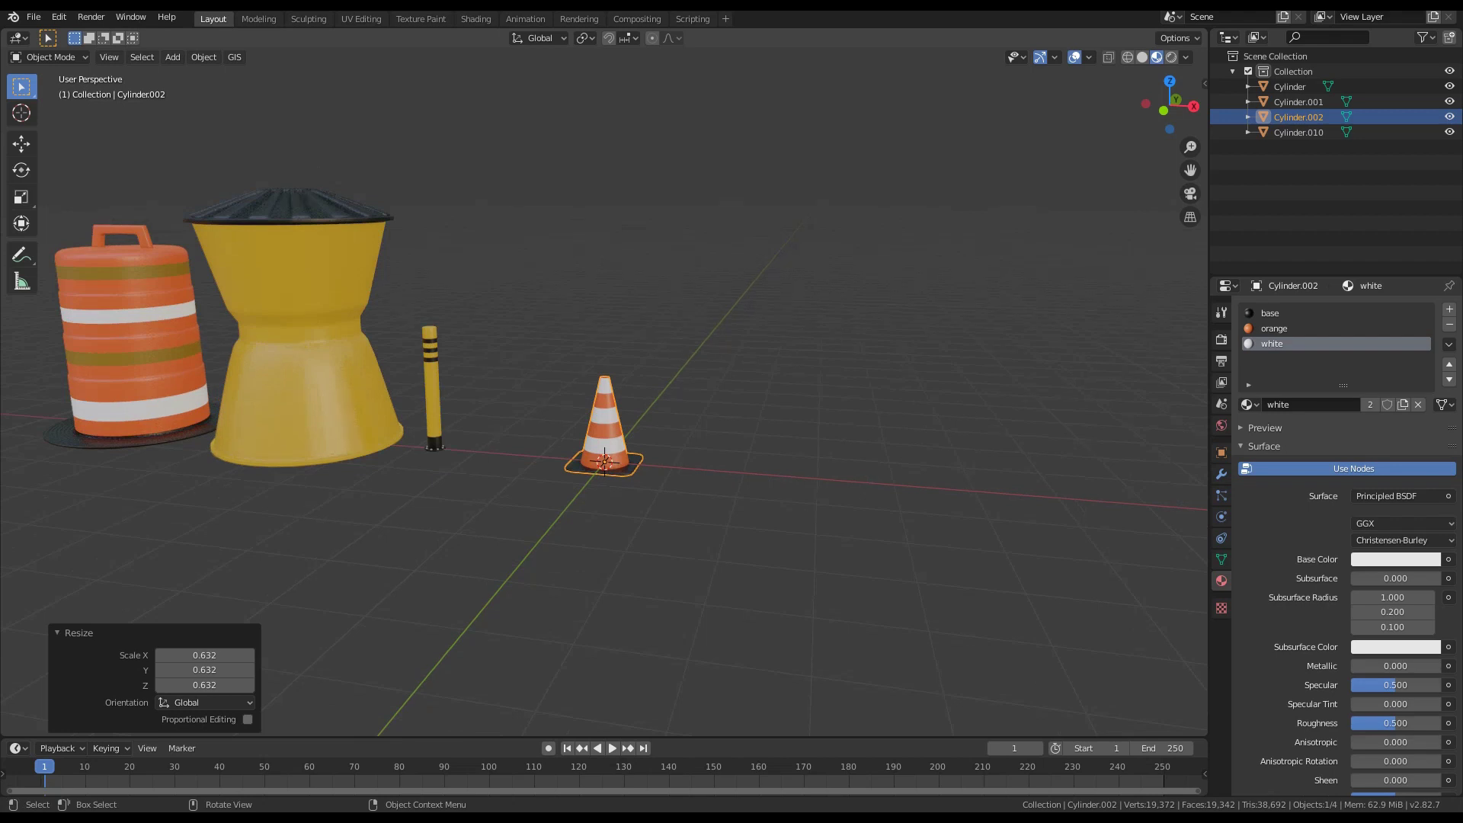
Move the traffic cone about 3.49 m along the X axis, away from the world origin
key(g)
key(x)
key(Return)
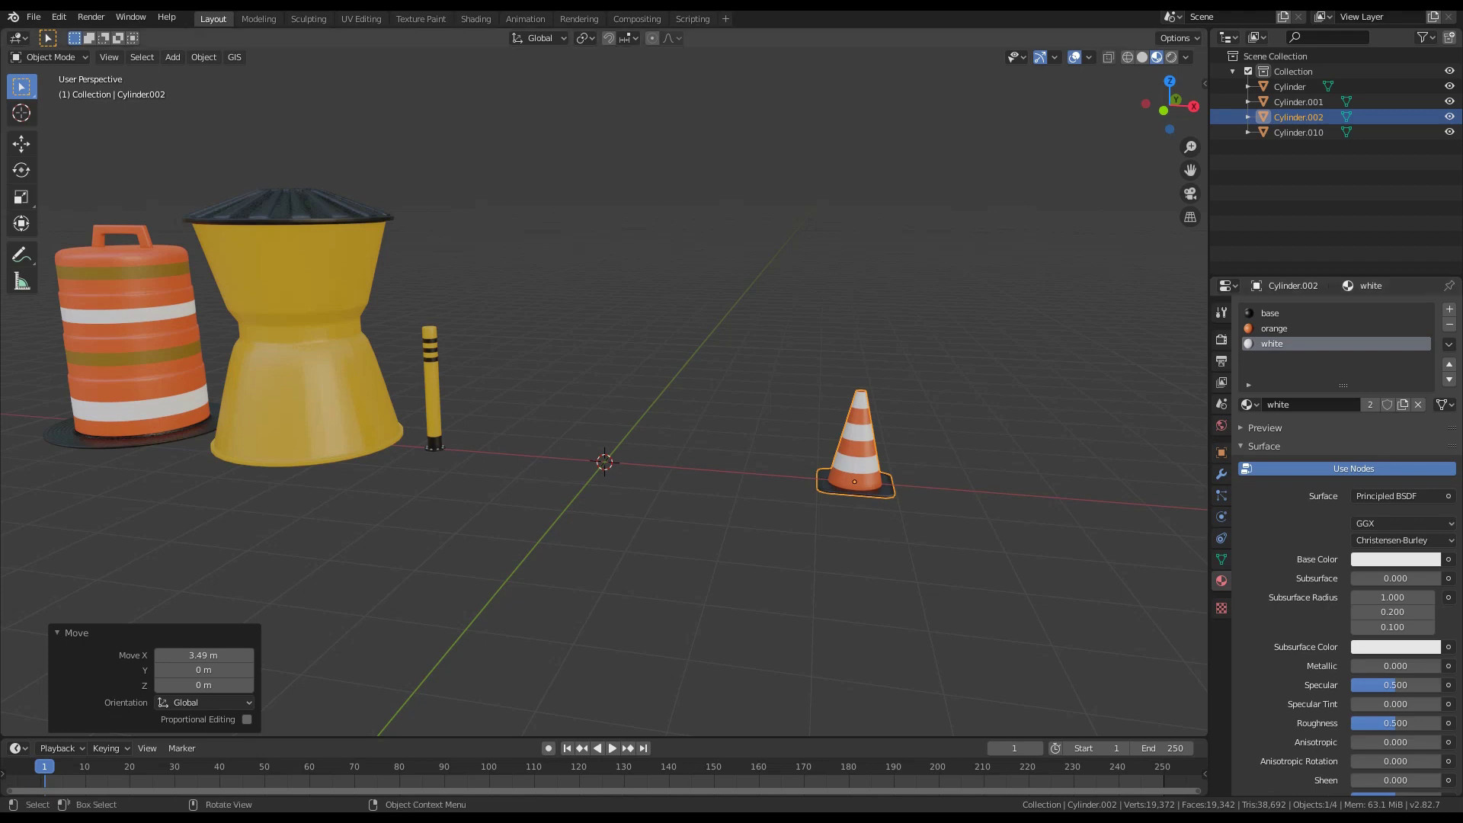
middle_drag(610, 427, 654, 425)
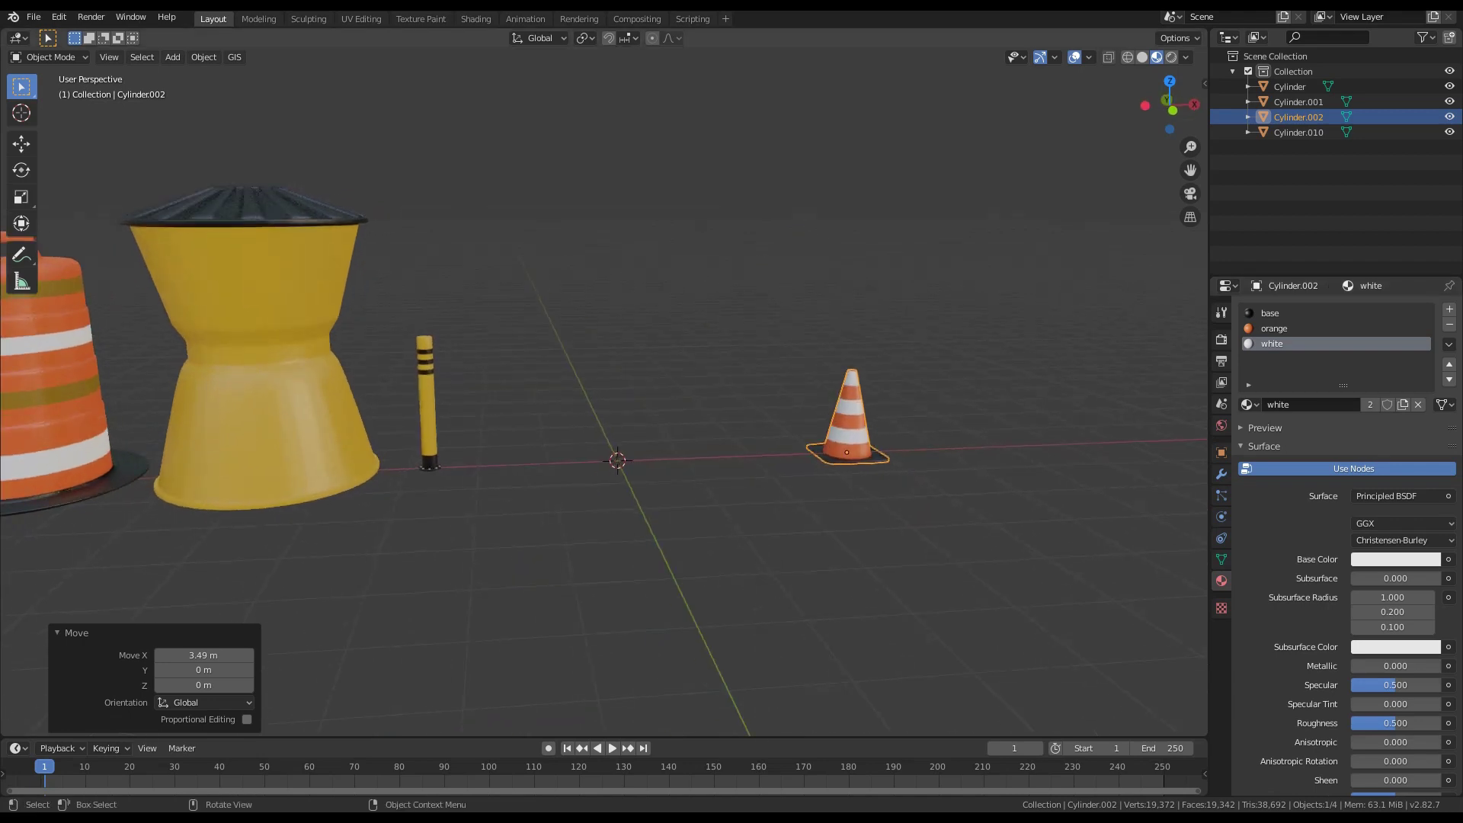
Deselect everything and add a 2 m mesh cube at the world origin
key(alt+a)
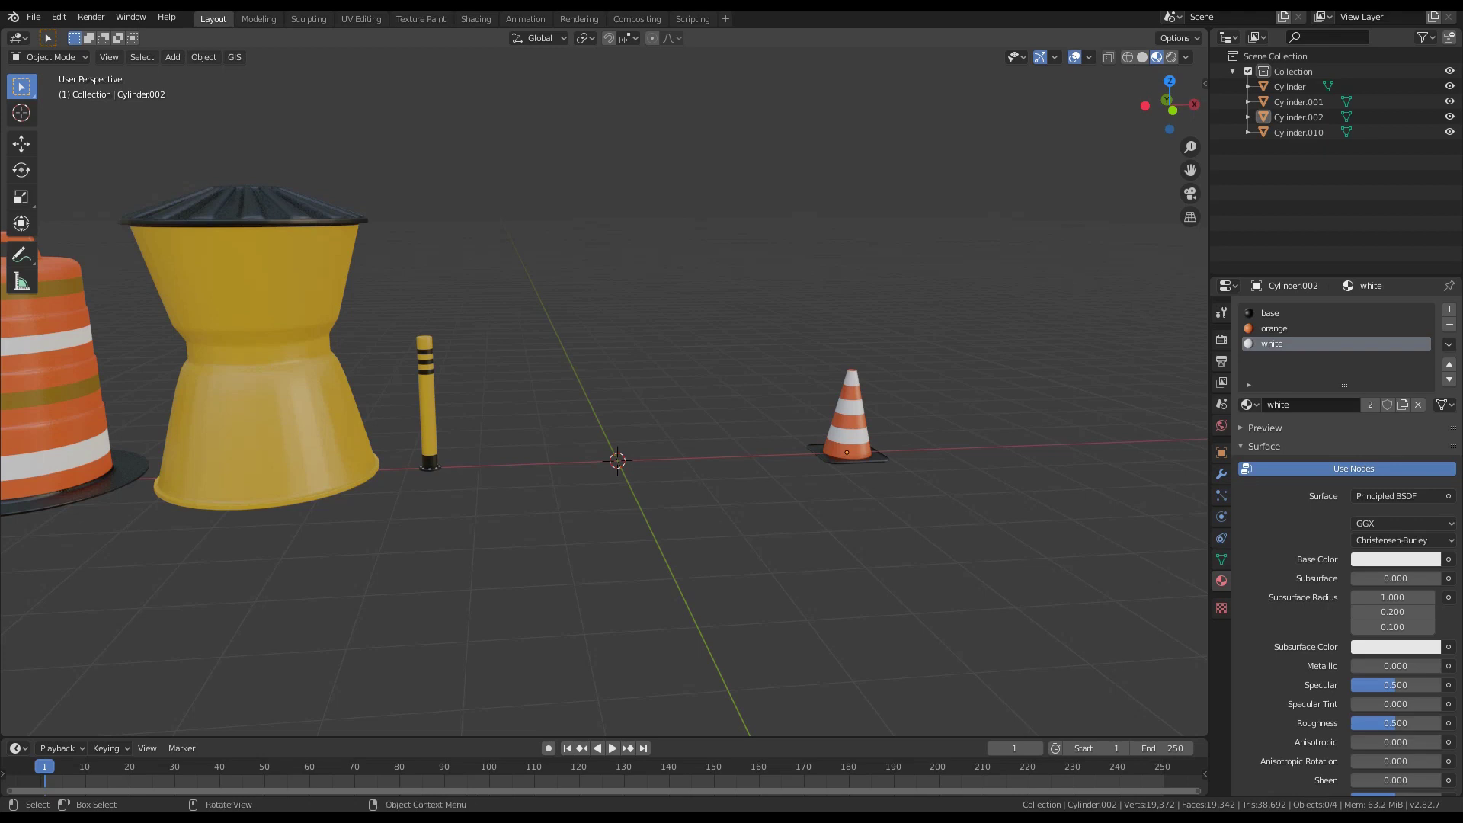
key(shift+a)
mouse_move(564, 473)
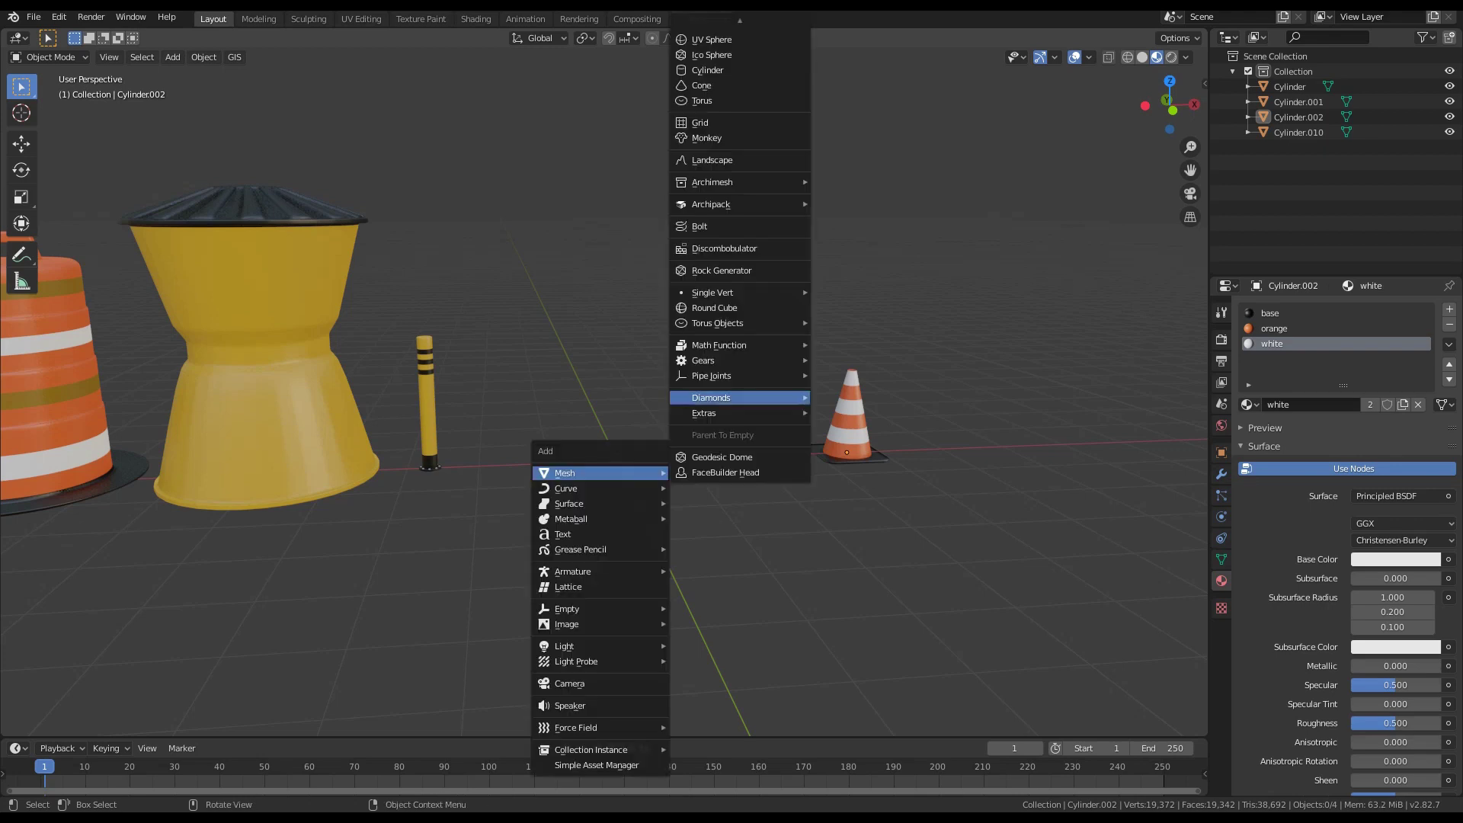
scroll(701, 42, up, 2)
click(701, 42)
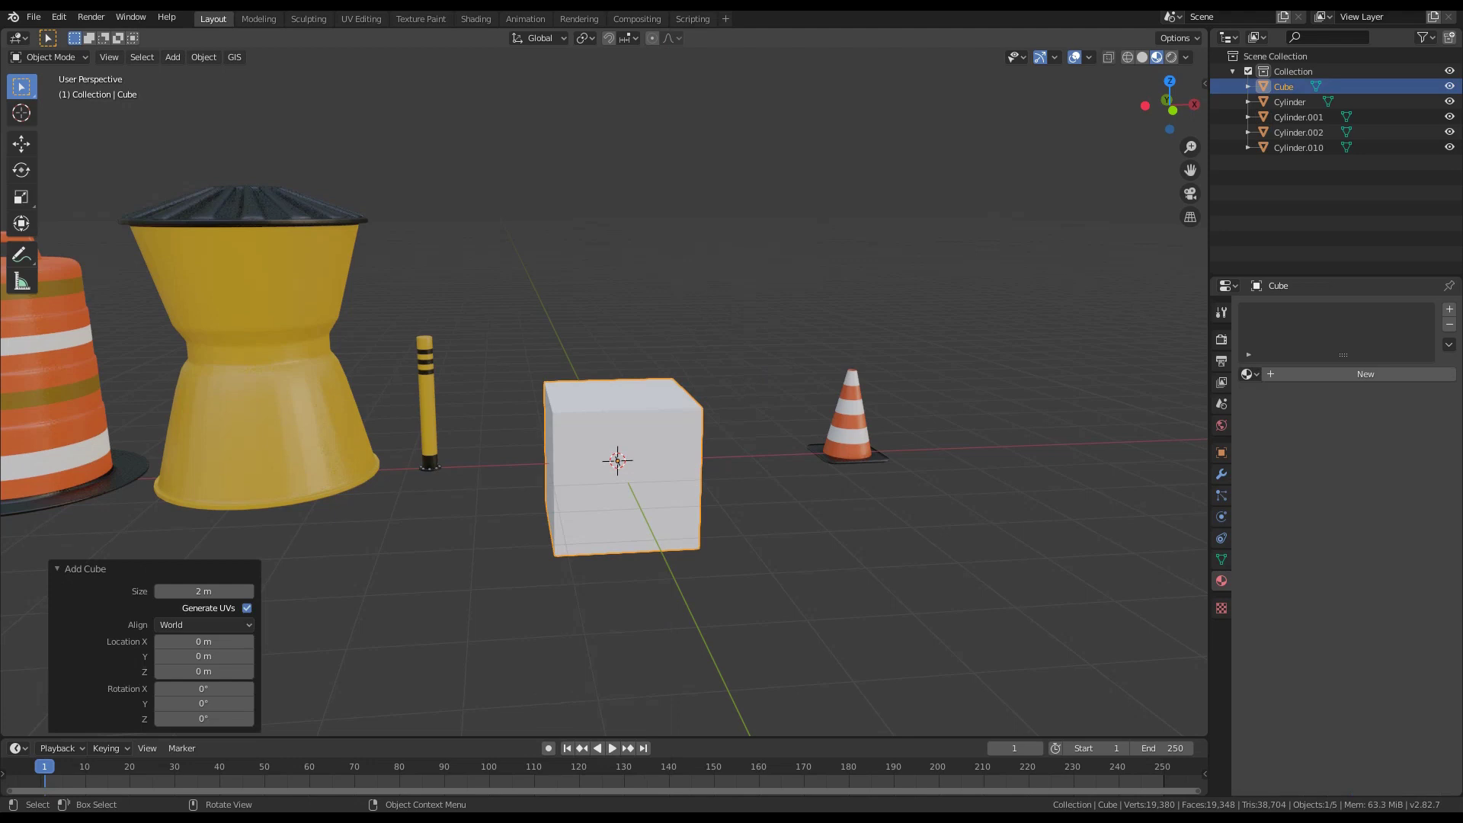
Select the cube's bottom face in edit mode and snap the 3D cursor to its centre
middle_drag(616, 587, 619, 509)
key(Tab)
click(619, 509)
key(shift+s)
click(657, 476)
key(Tab)
key(Tab)
key(shift+s)
click(646, 581)
Set the cube's origin to the 3D cursor in object mode
key(Tab)
right_click(641, 470)
mouse_move(648, 448)
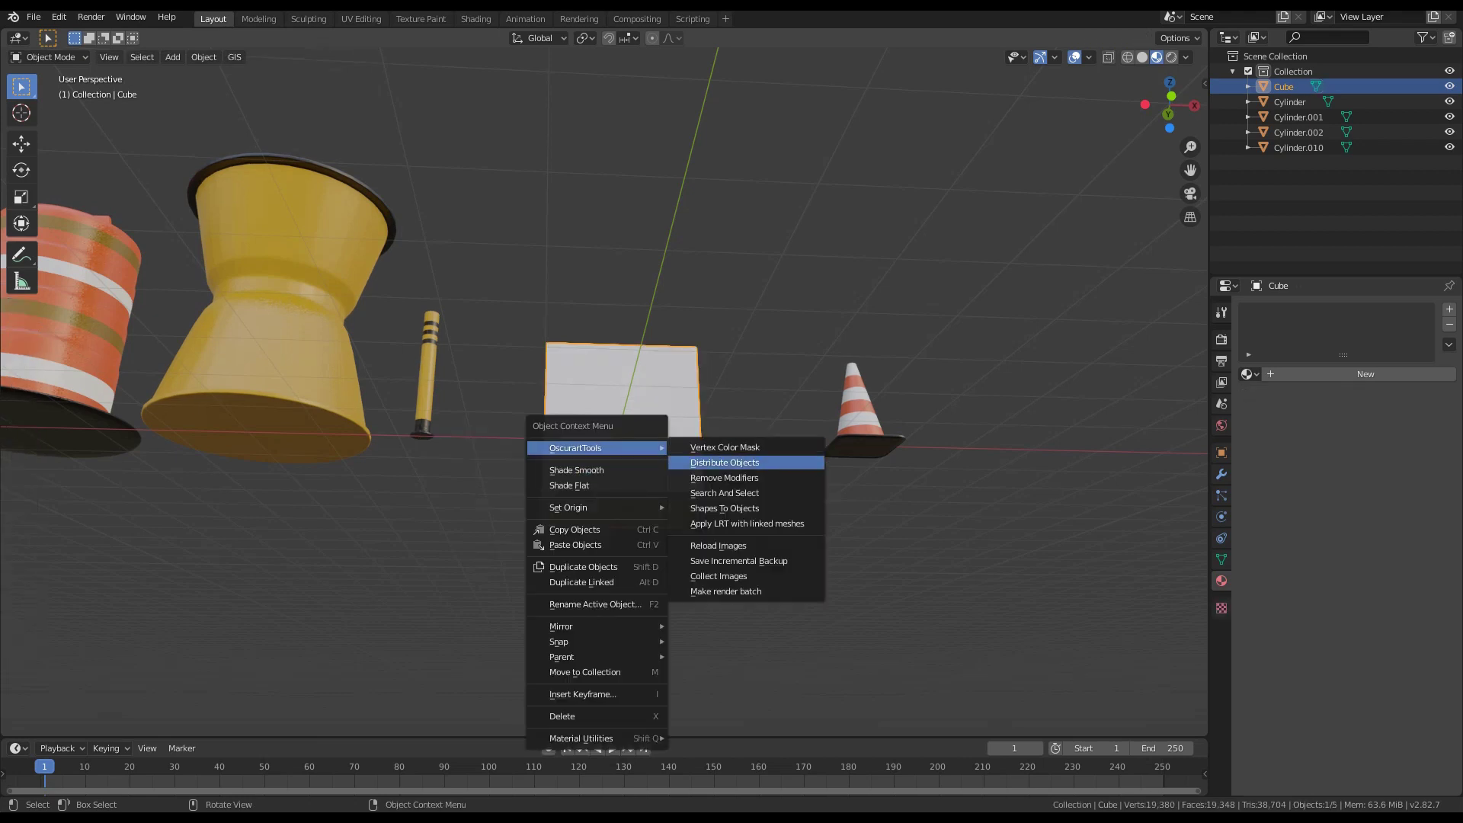
mouse_move(579, 507)
click(724, 539)
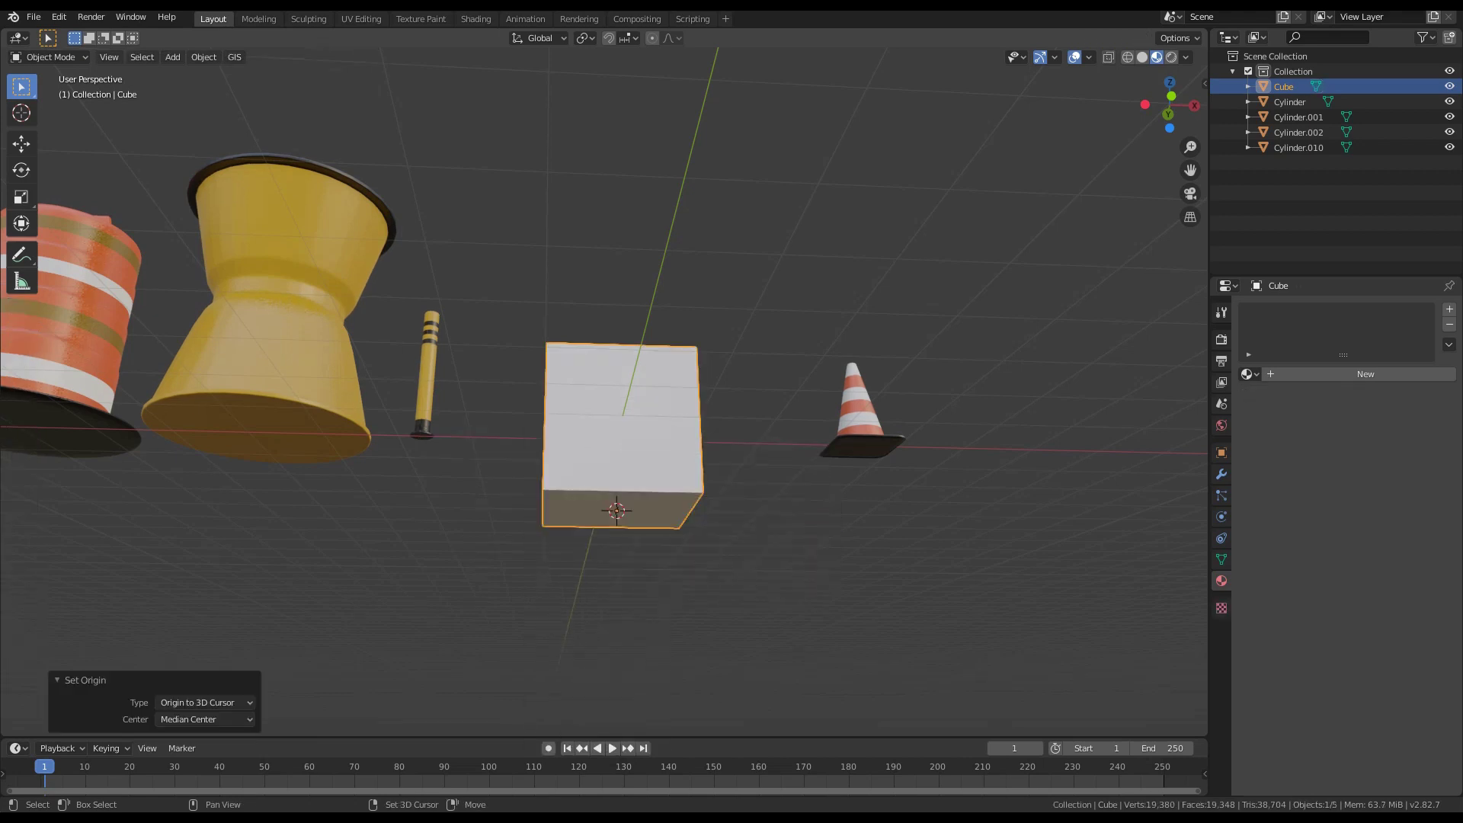
Snap the 3D cursor back to the world origin and snap the cube to the cursor
key(shift+s)
click(594, 516)
key(shift+s)
click(598, 458)
Select the yellow bollard and move it about 9.54 m along the X axis, past the cone
middle_drag(599, 458, 603, 524)
scroll(604, 524, up, 2)
click(388, 412)
scroll(388, 412, down, 4)
key(g)
key(x)
click(759, 405)
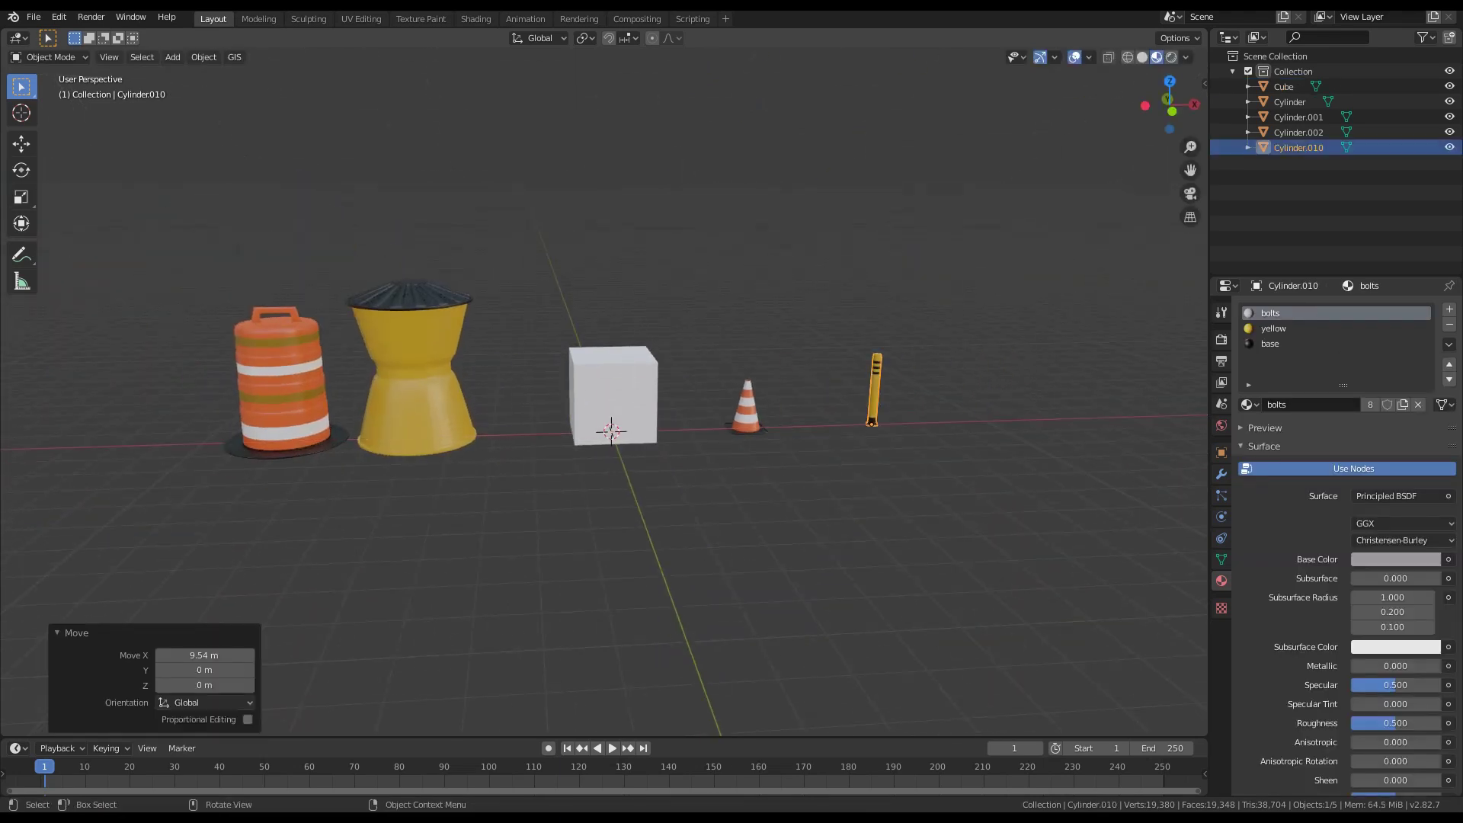
Select the traffic cone and move it about 5.1 m along the X axis, beyond the bollard
click(746, 404)
key(g)
key(z)
key(x)
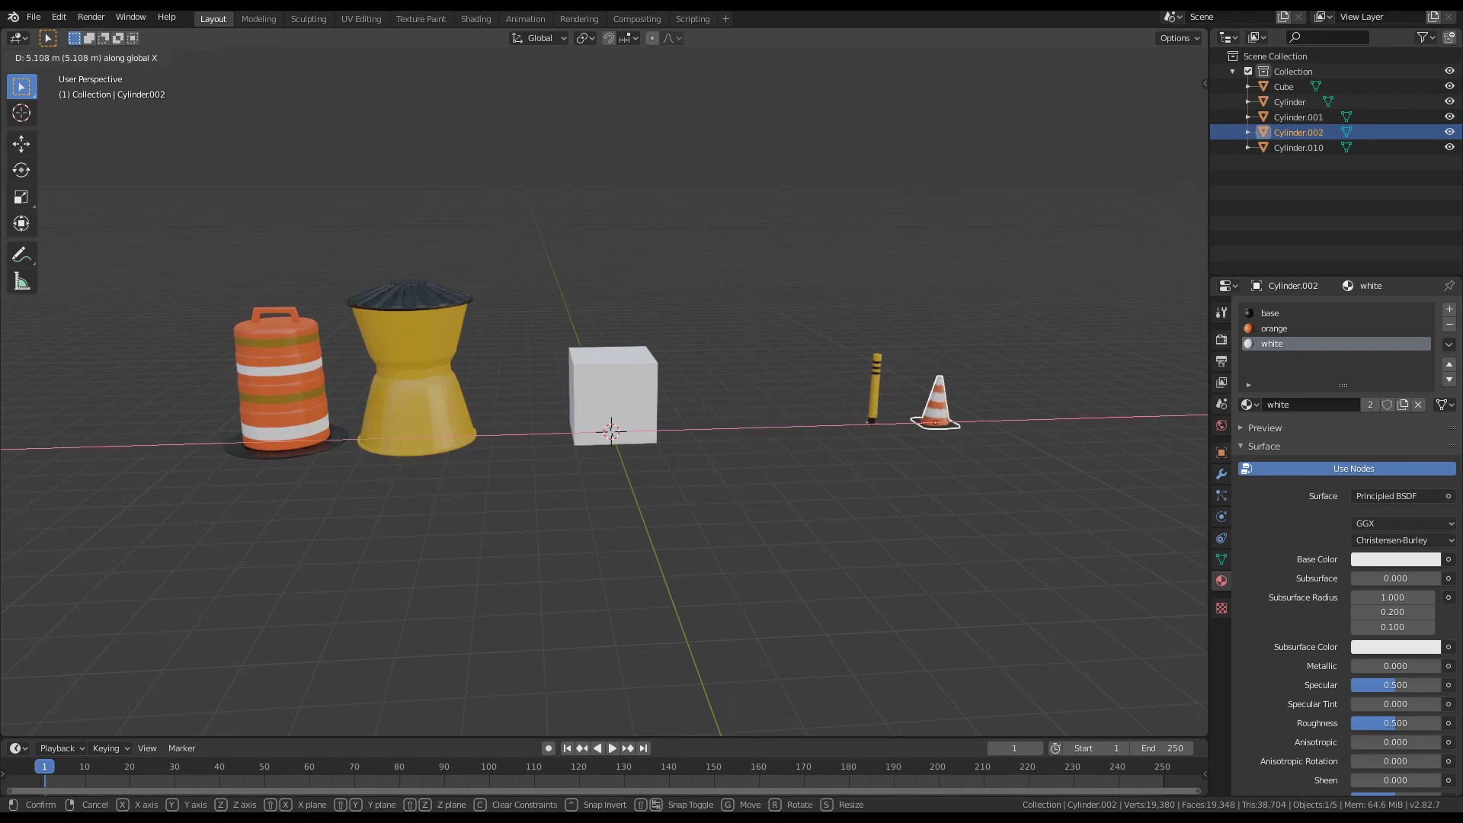
click(943, 406)
Add a centred vertical loop cut to the cube in edit mode, splitting it in half across X
scroll(686, 404, up, 2)
click(629, 396)
scroll(628, 396, up, 3)
key(Tab)
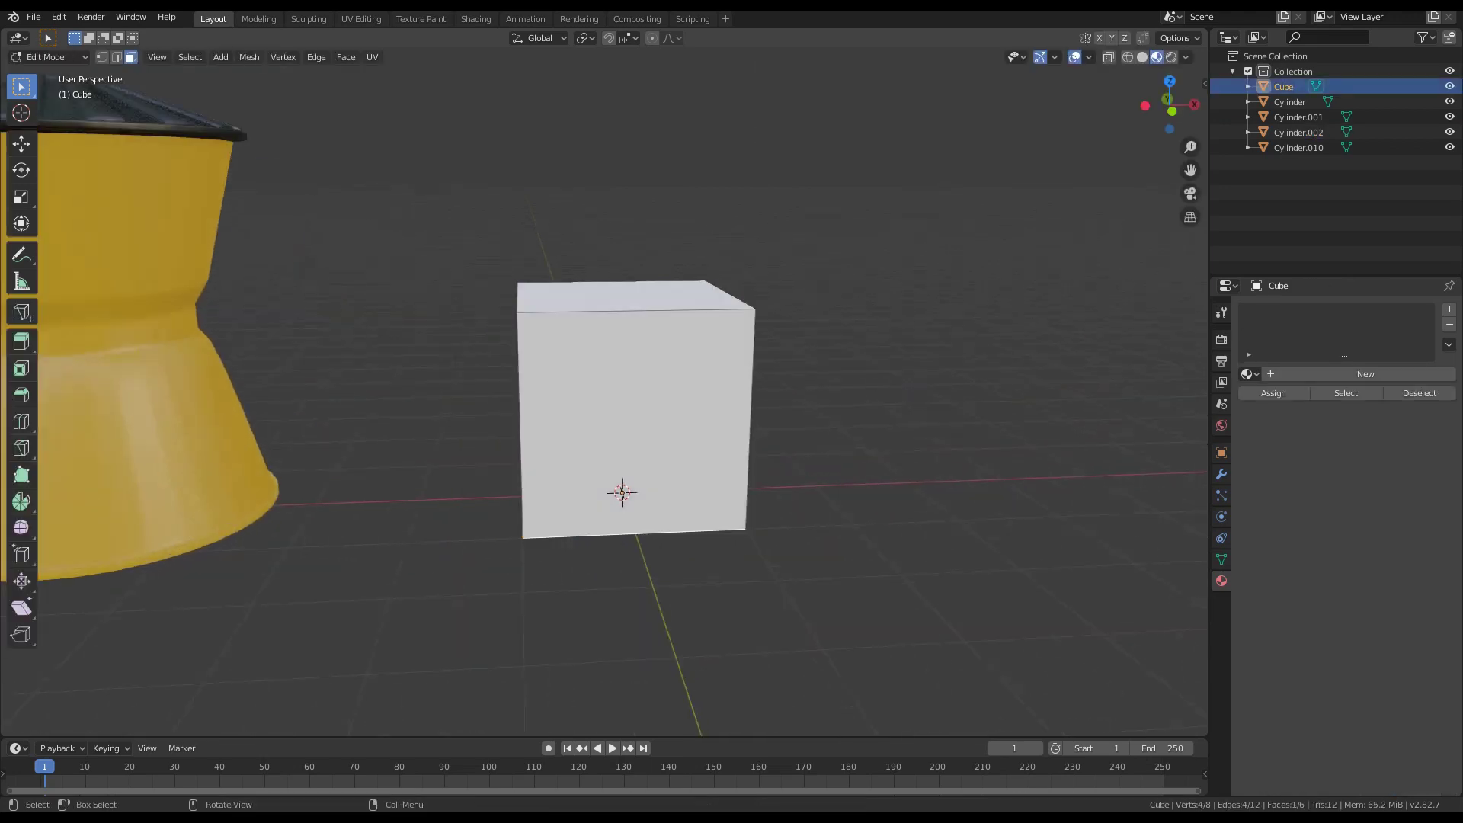
middle_drag(631, 328, 604, 360)
click(603, 354)
key(ctrl+r)
click(601, 365)
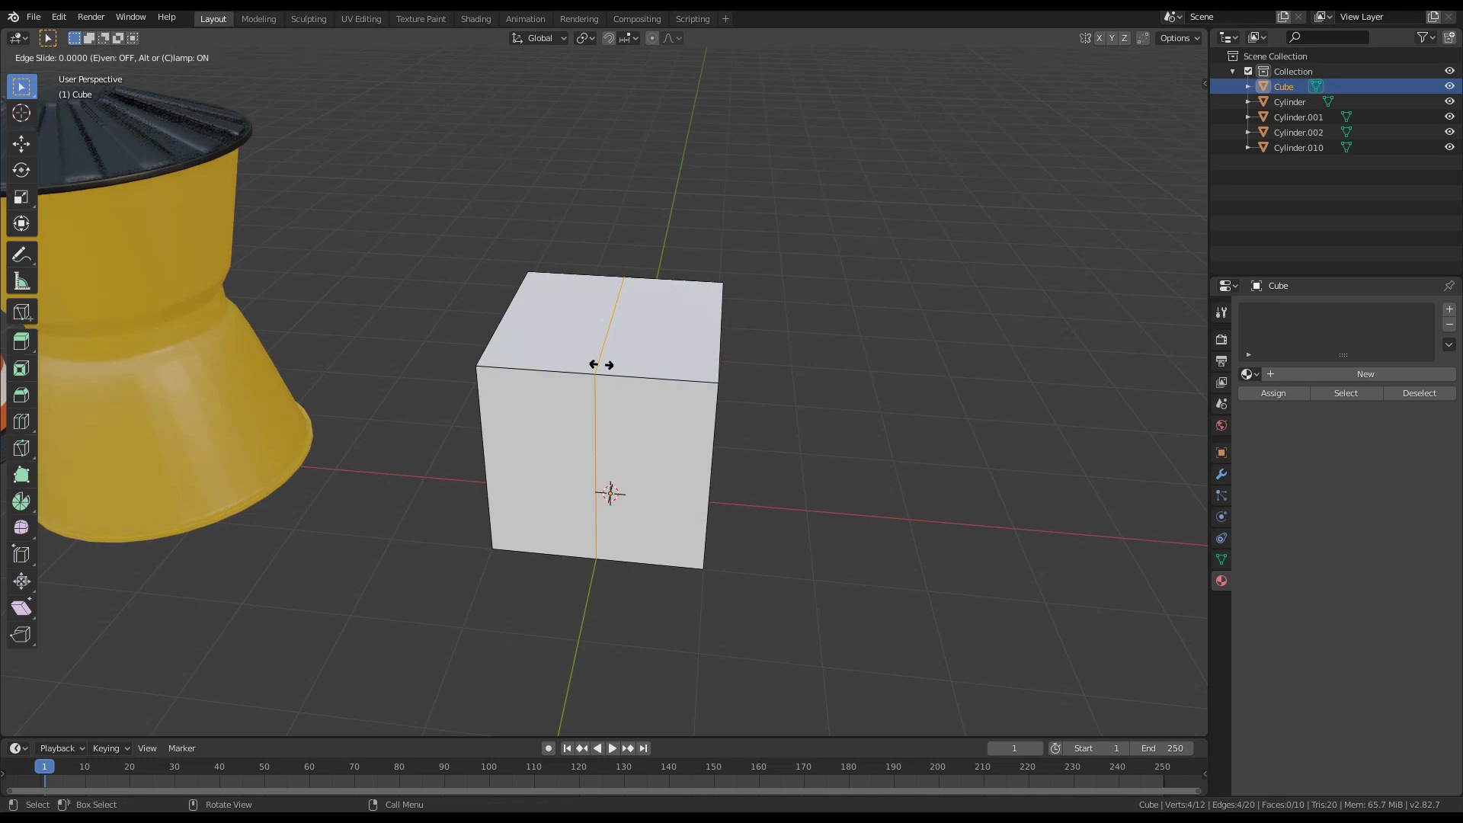
right_click(602, 365)
Select the faces of the cube's half on the positive X side and delete them
key(3)
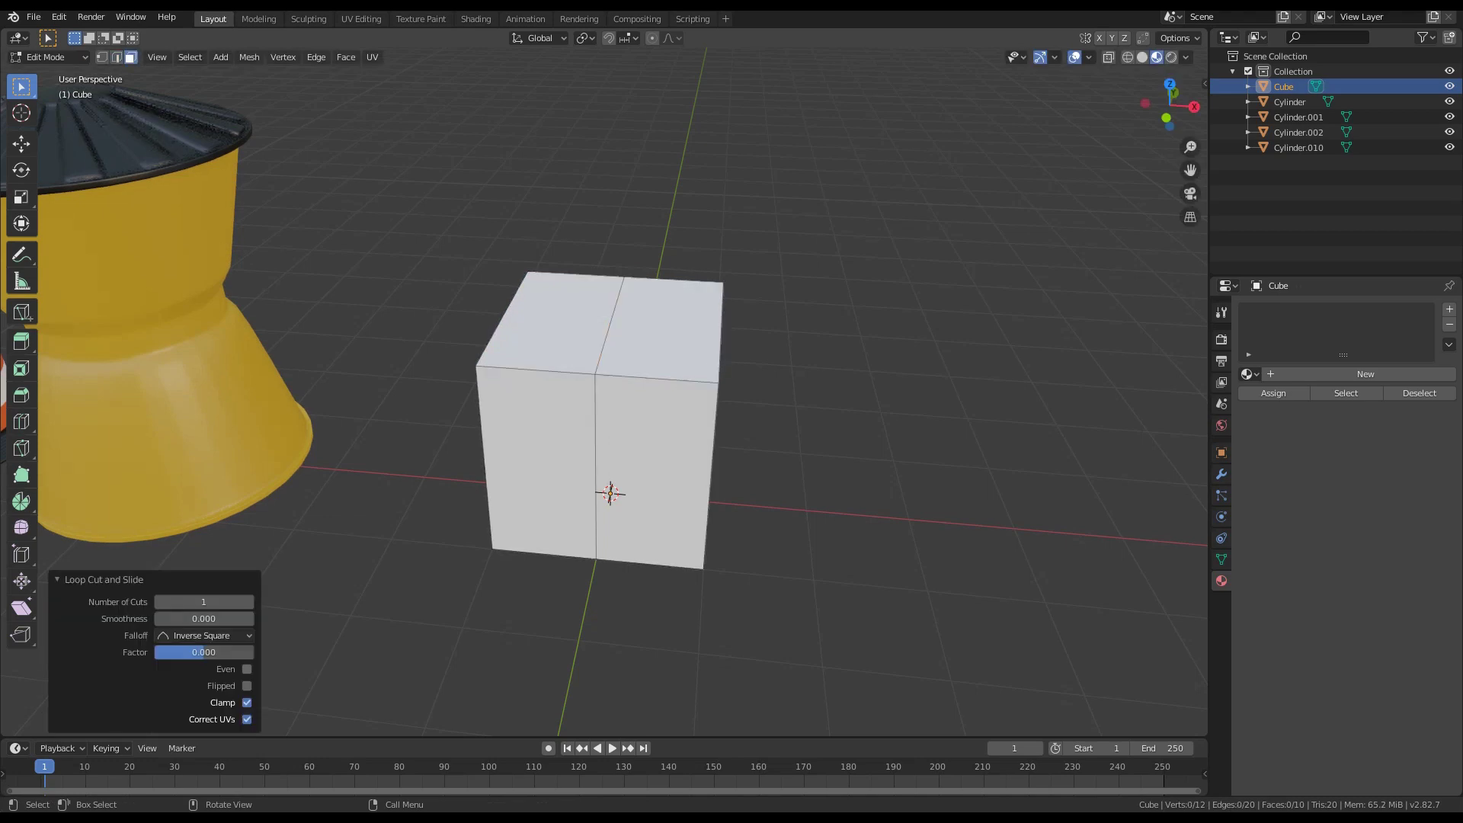
double_click(659, 374)
middle_drag(690, 390, 650, 391)
shift+click(689, 423)
key(x)
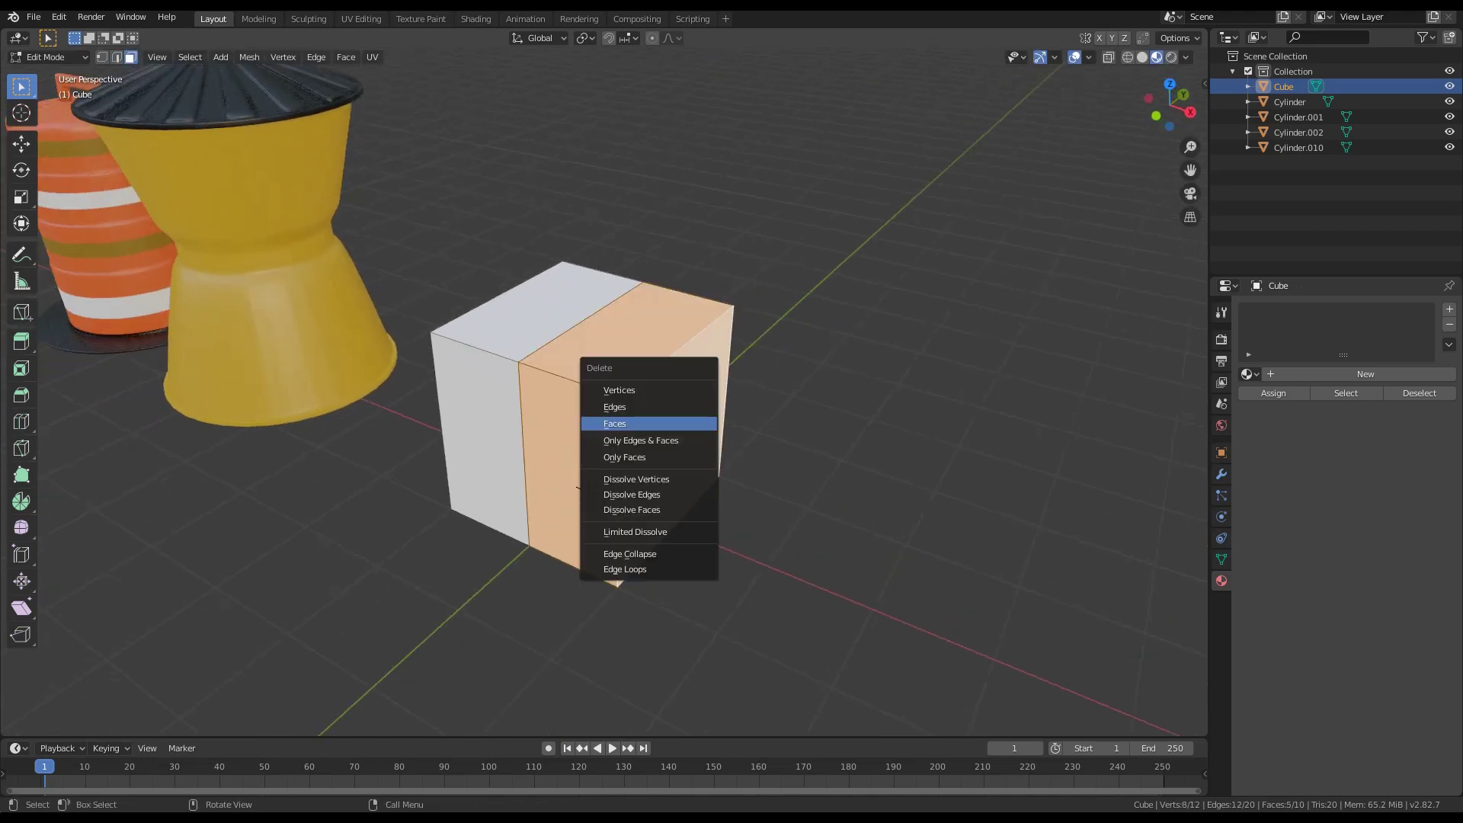
key(Return)
Add a Mirror modifier on the X axis to the halved cube
key(Tab)
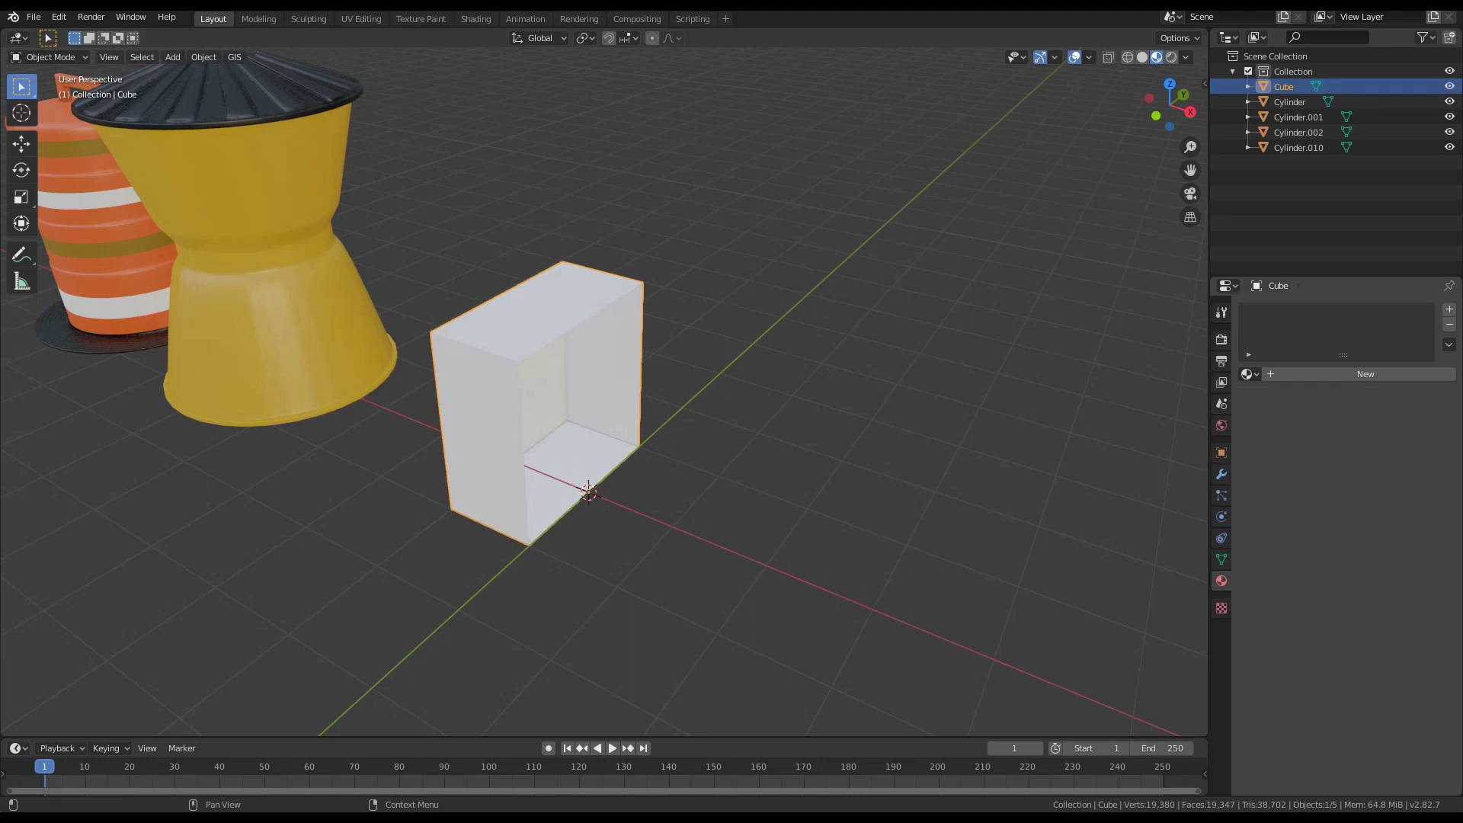
click(1222, 474)
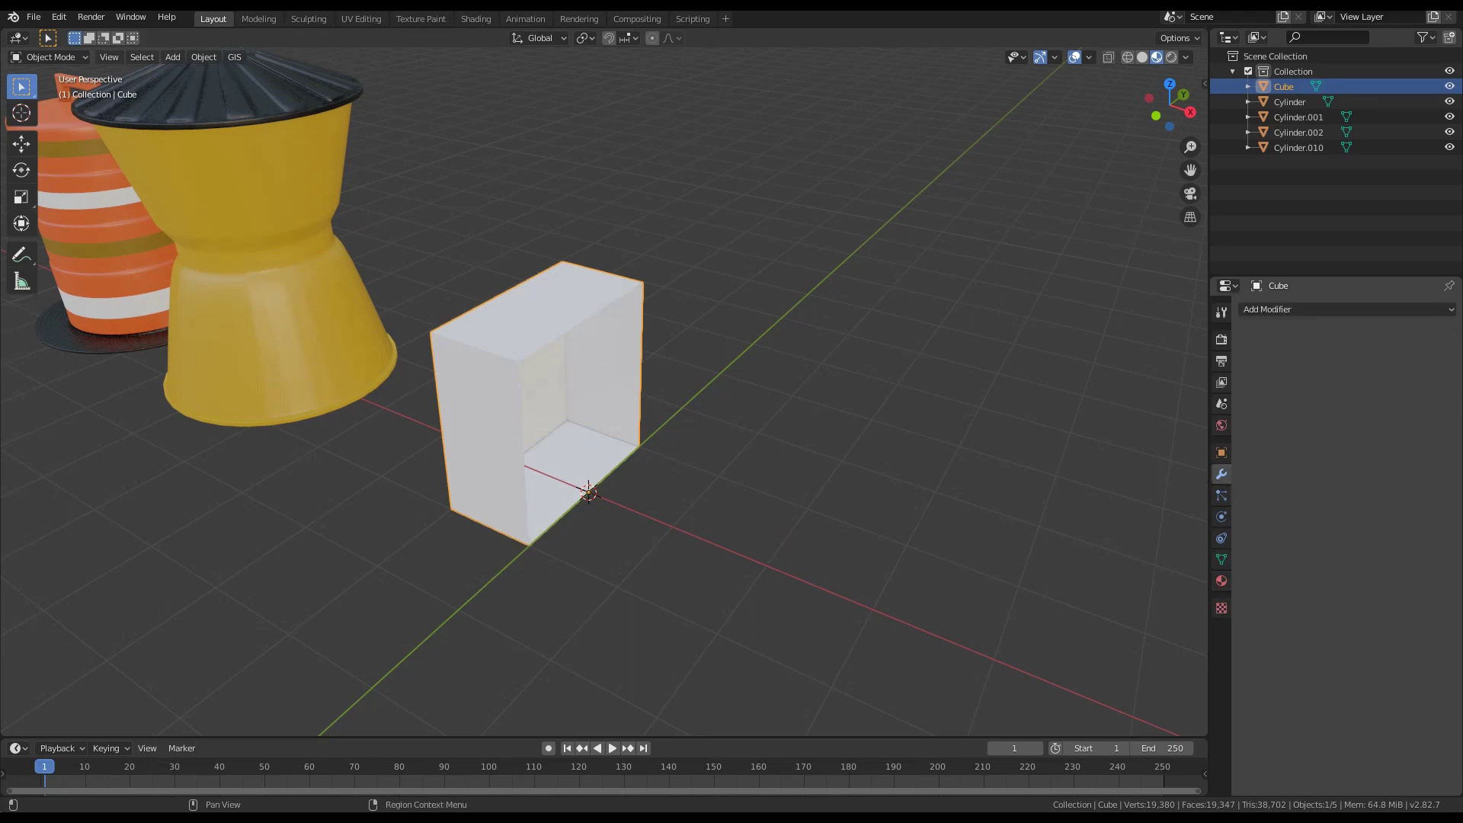
click(1345, 309)
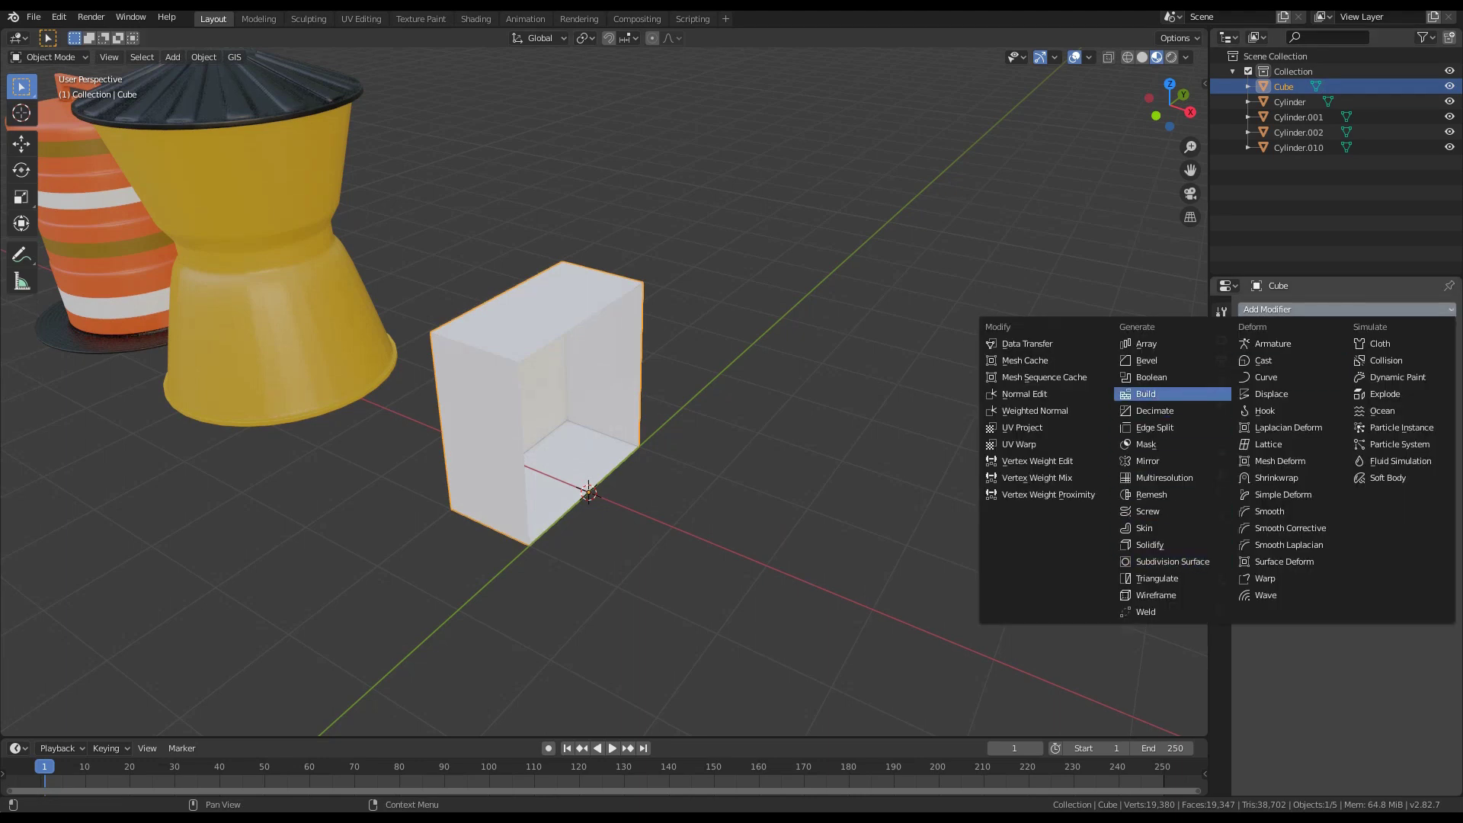
click(1148, 461)
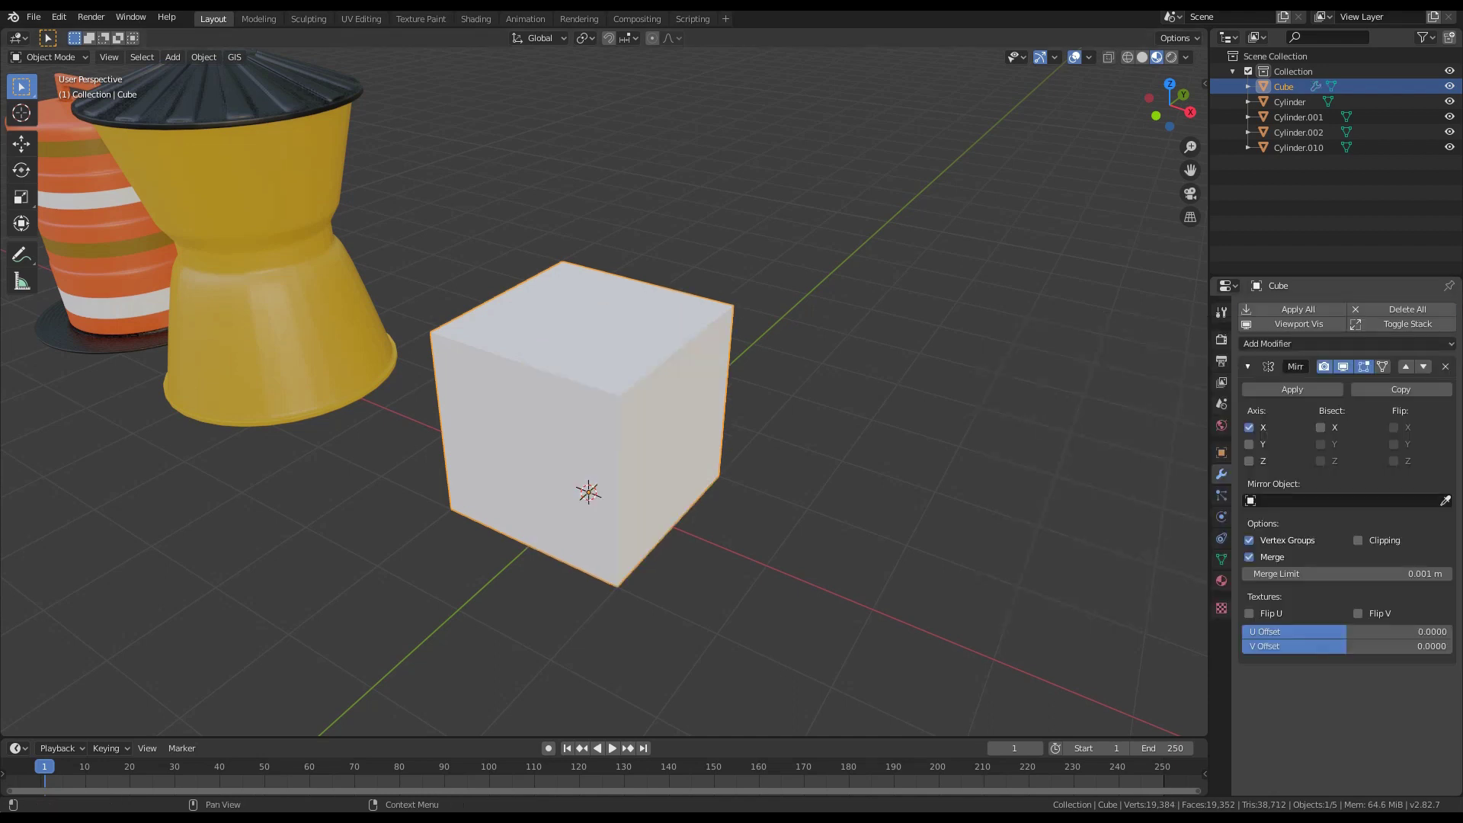
key(Tab)
middle_drag(686, 427, 766, 385)
scroll(632, 411, down, 3)
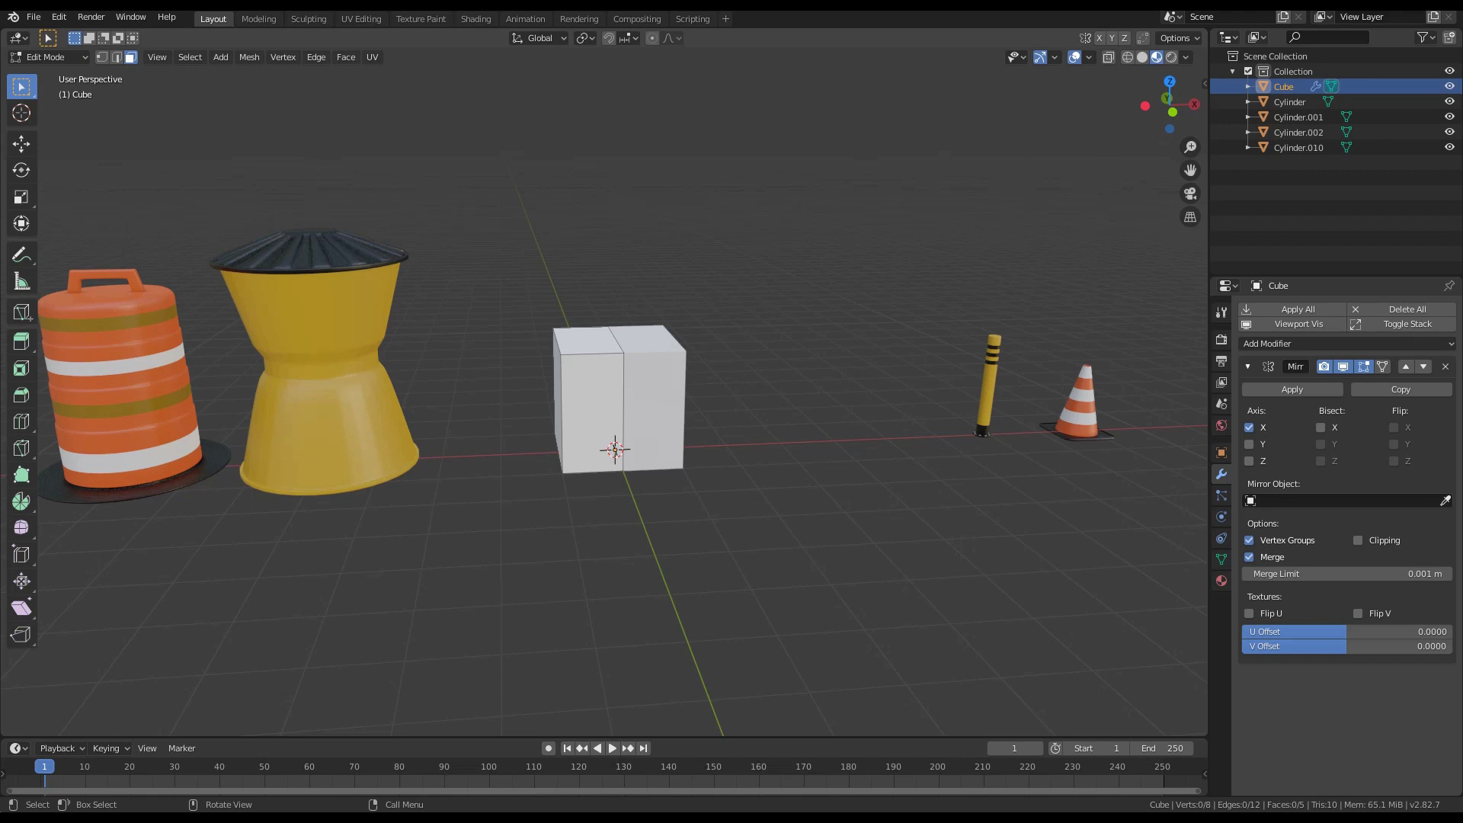
Select the yellow barrel with the dark lid and the striped orange drum, and move both about 16.1 m along the X axis
key(Tab)
click(328, 366)
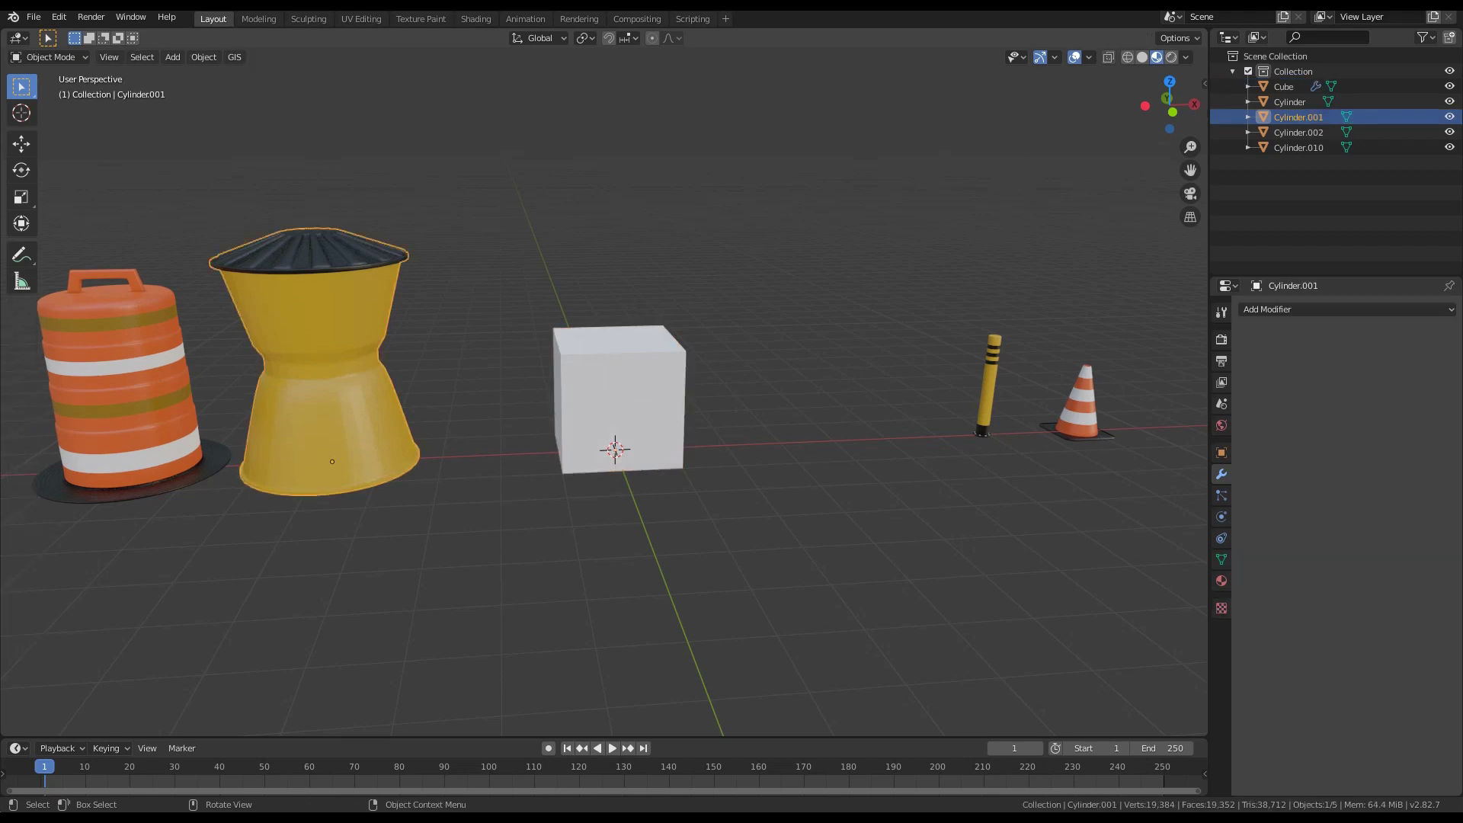
shift+click(126, 381)
scroll(605, 404, down, 1)
key(g)
key(x)
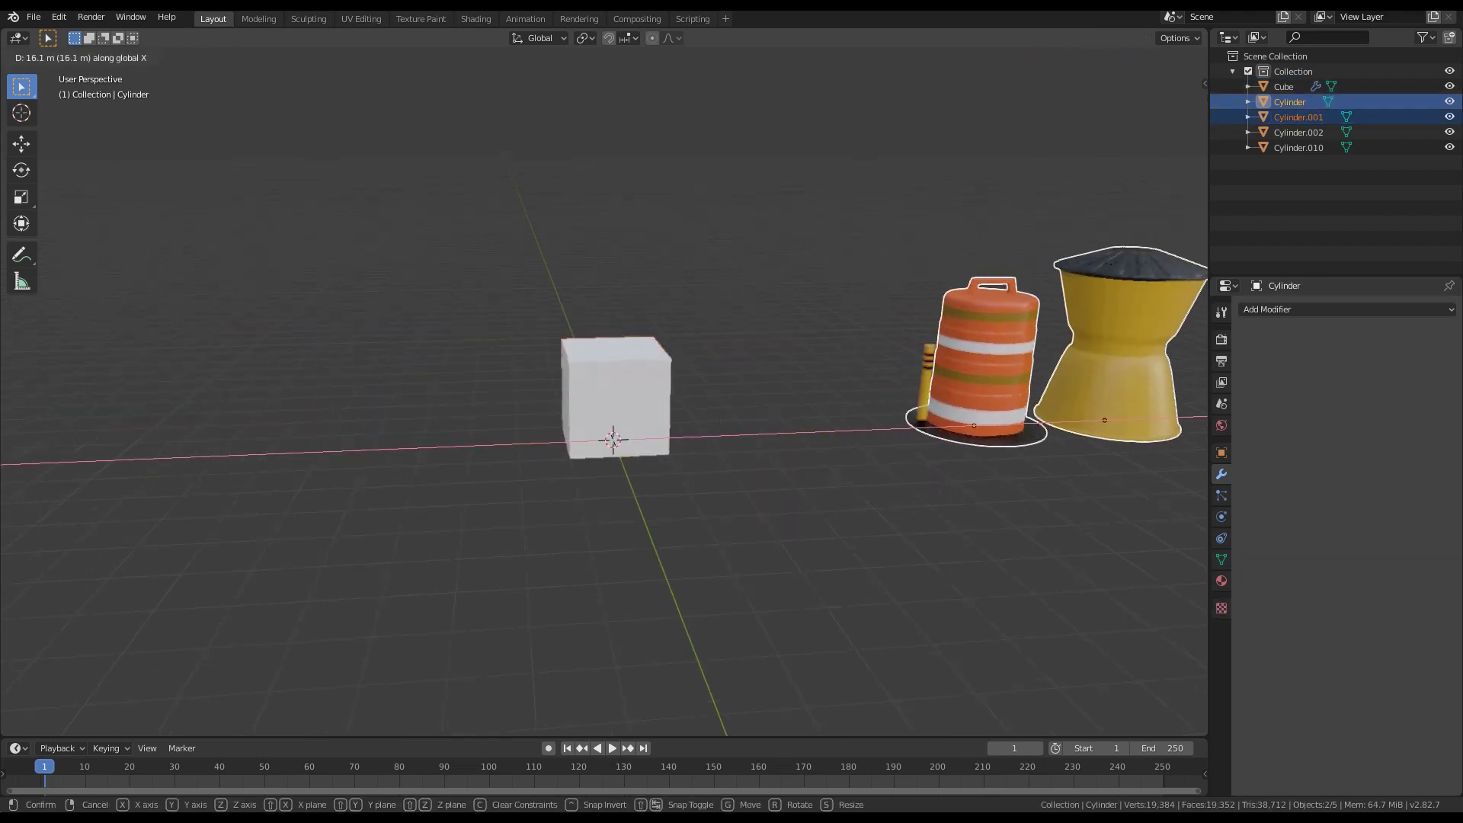
key(Return)
In edit mode, narrow the cube along Y by scaling its front and back faces, and raise its top face 0.542 m along Z
click(618, 404)
key(Tab)
scroll(618, 404, up, 4)
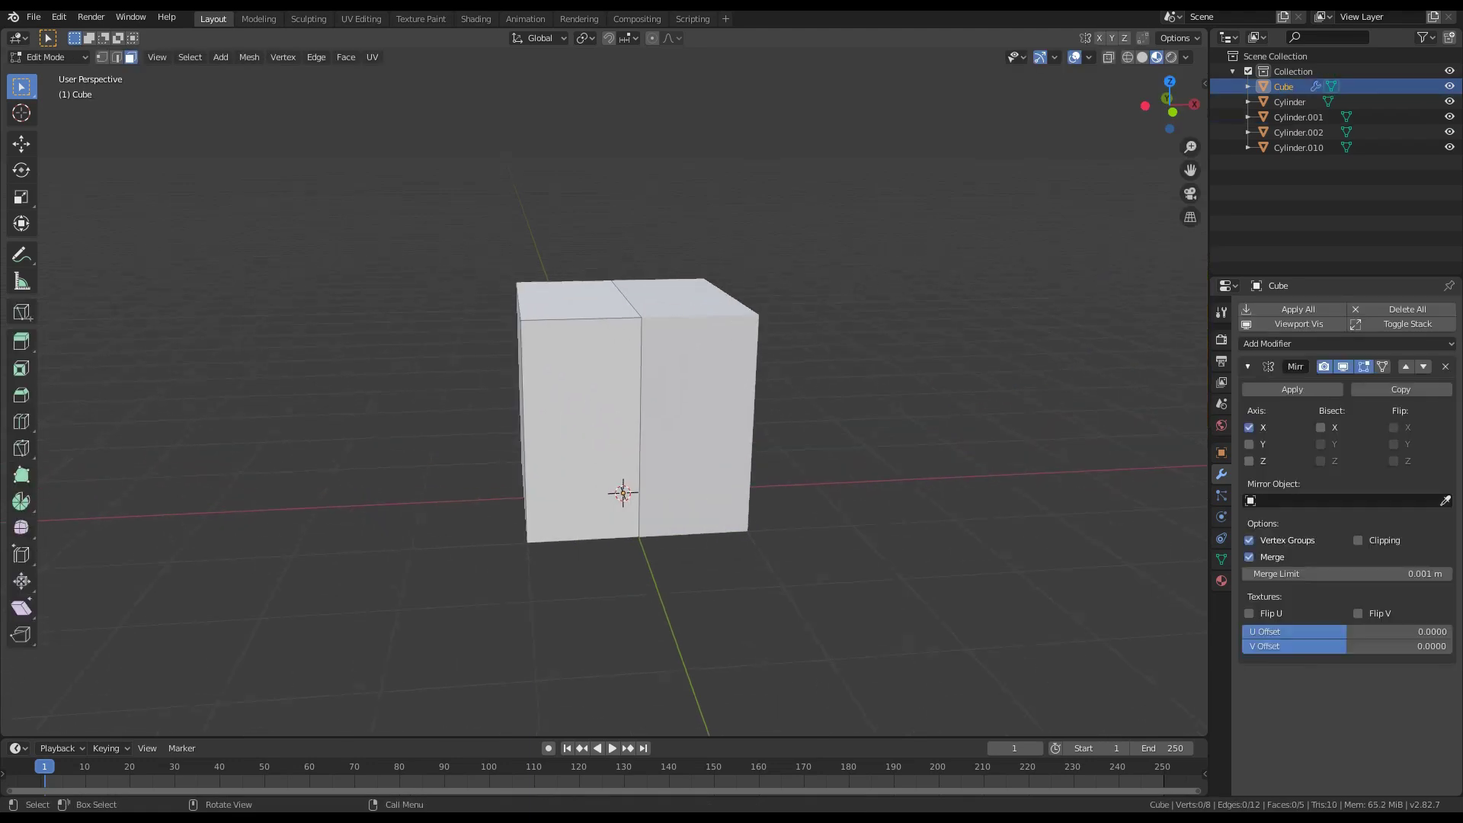
middle_drag(623, 493, 645, 486)
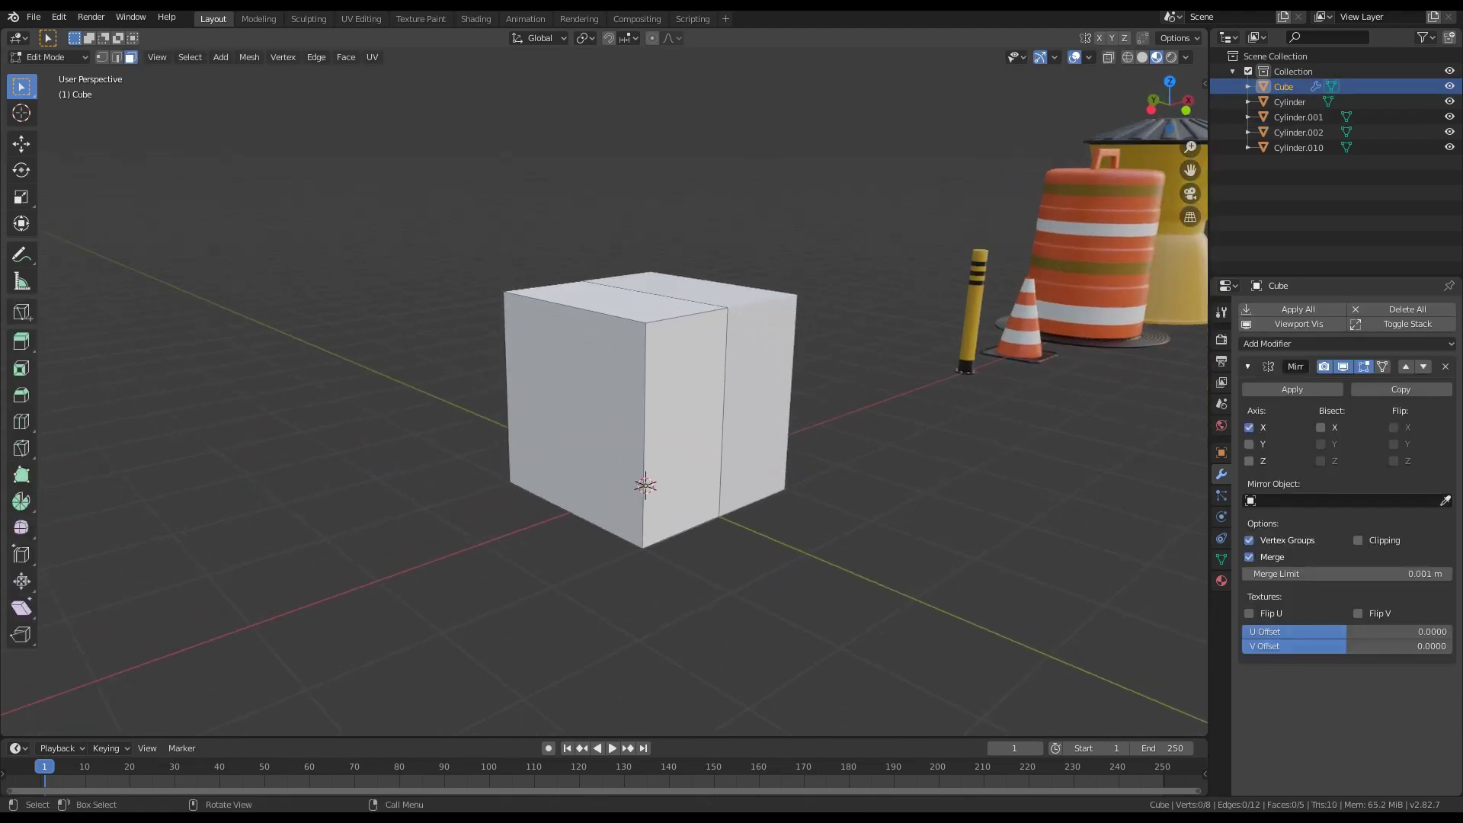
middle_drag(686, 411, 846, 439)
shift+click(573, 412)
middle_drag(573, 411, 416, 396)
key(s)
key(y)
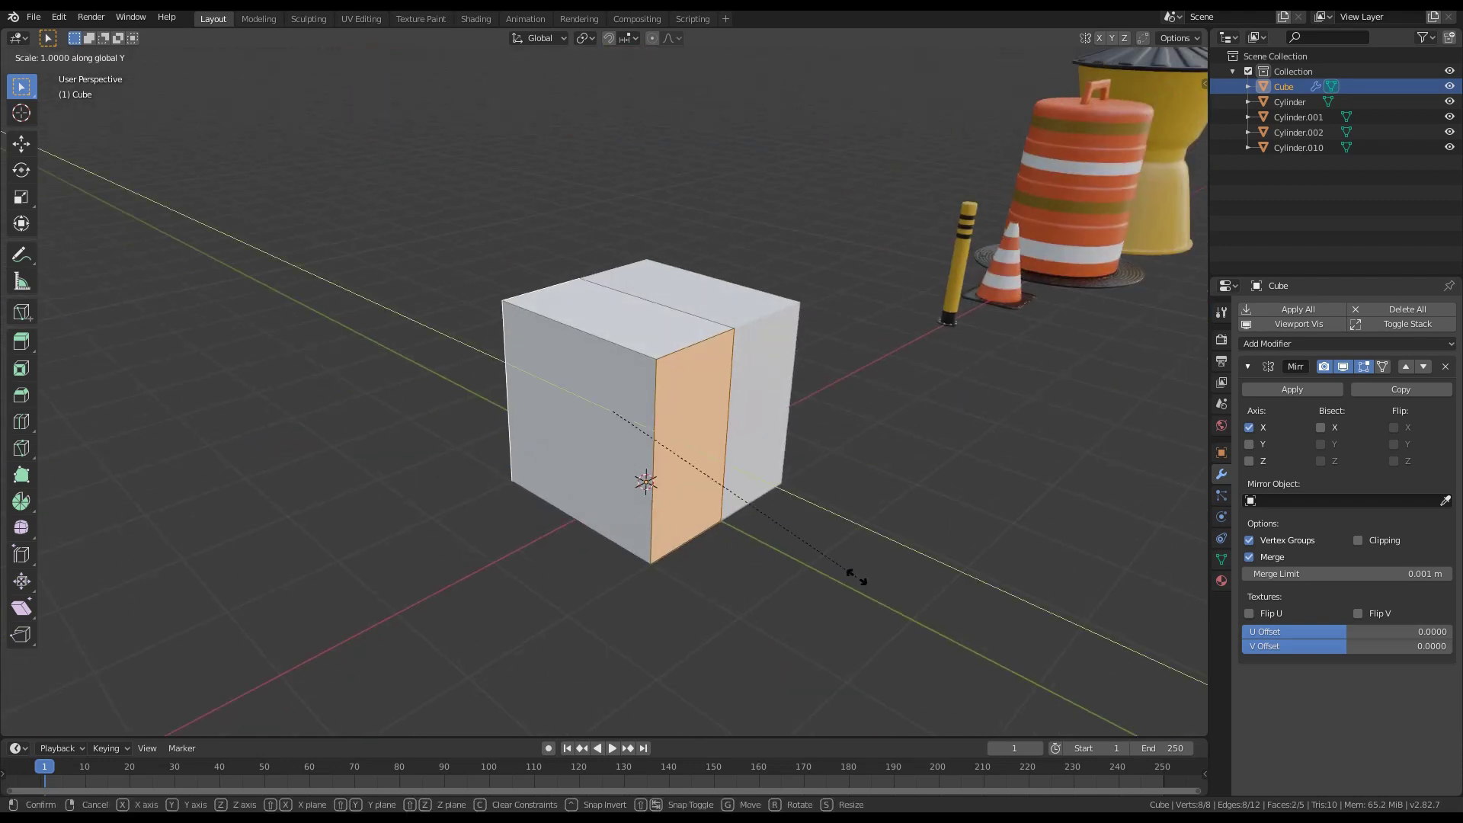
click(714, 482)
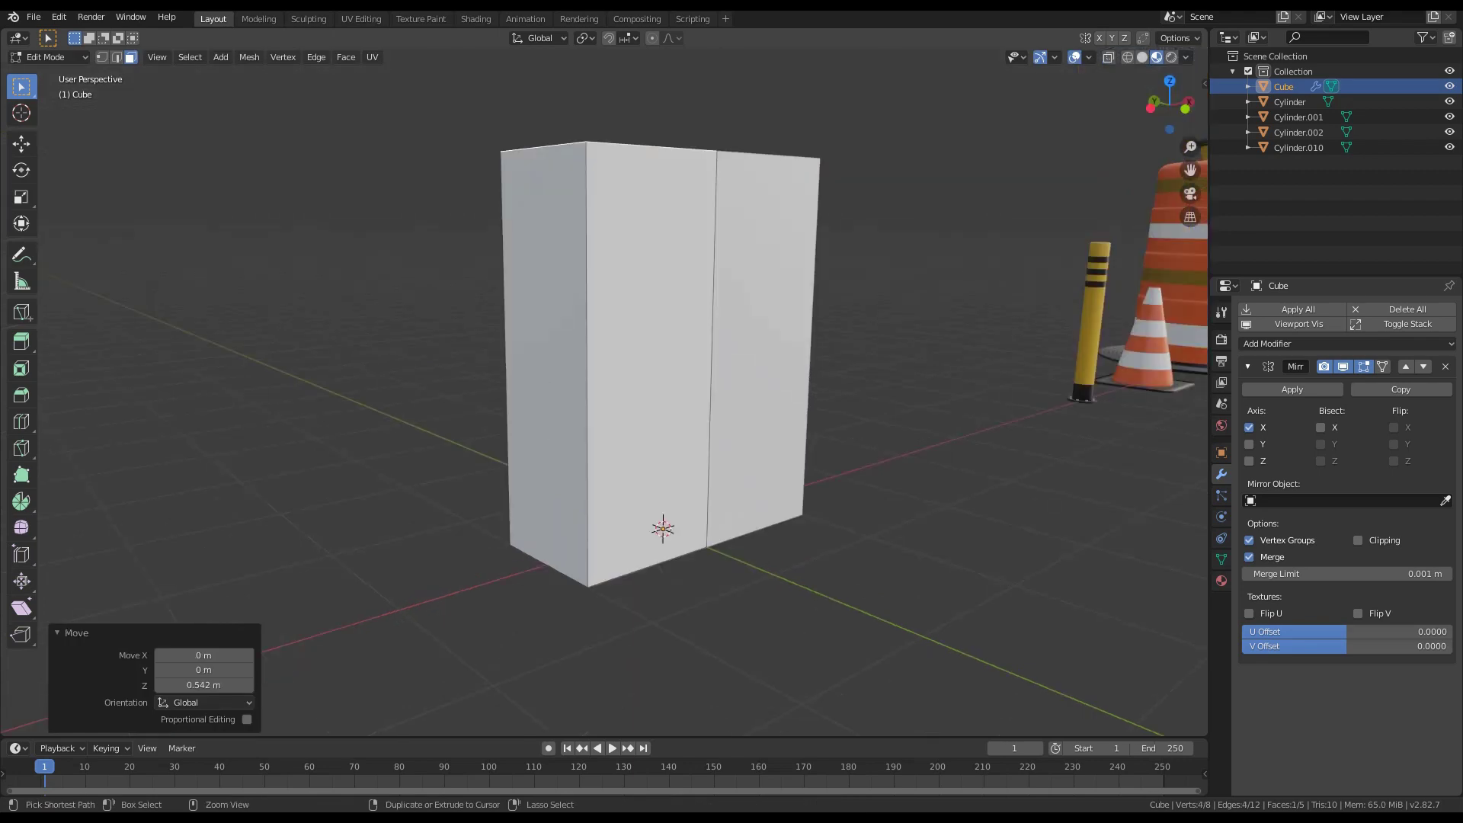
Add two horizontal loop cuts to the block's lower part, the first with a slide factor of 0.744 and the second above it at about 0.634
key(ctrl+r)
click(590, 534)
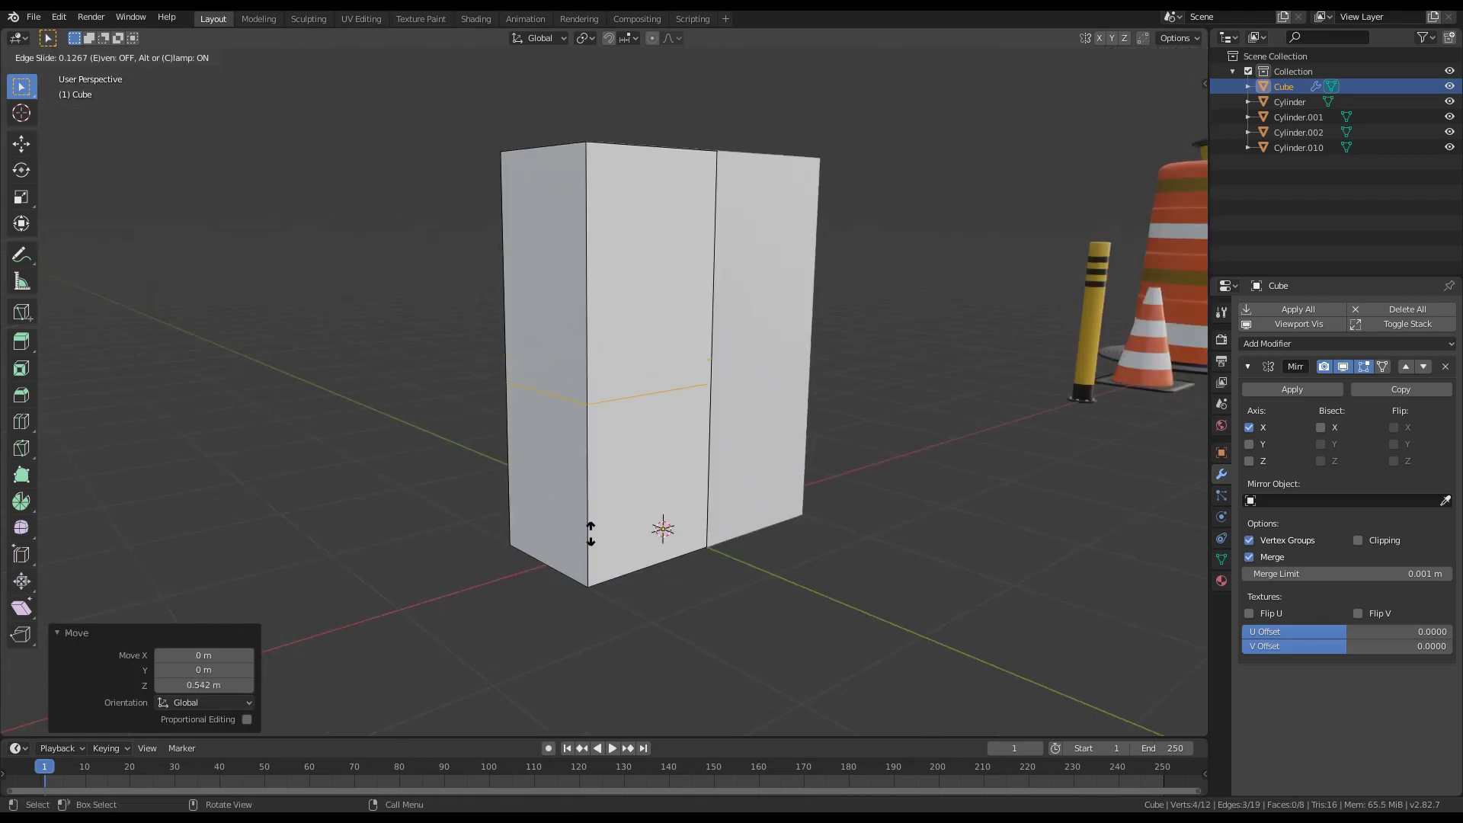
click(604, 668)
shift+middle_drag(604, 667, 609, 621)
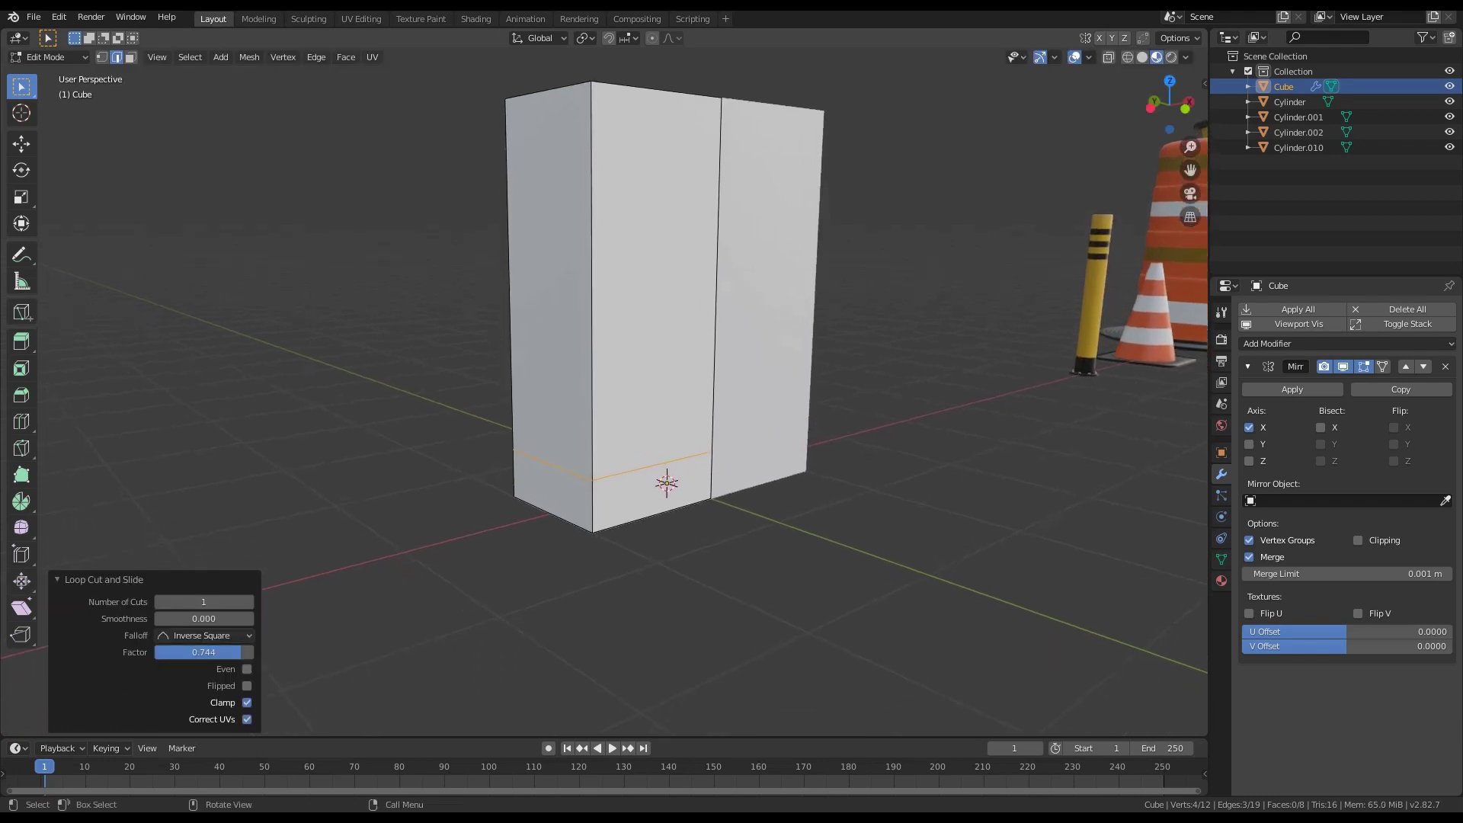
key(ctrl+r)
click(622, 463)
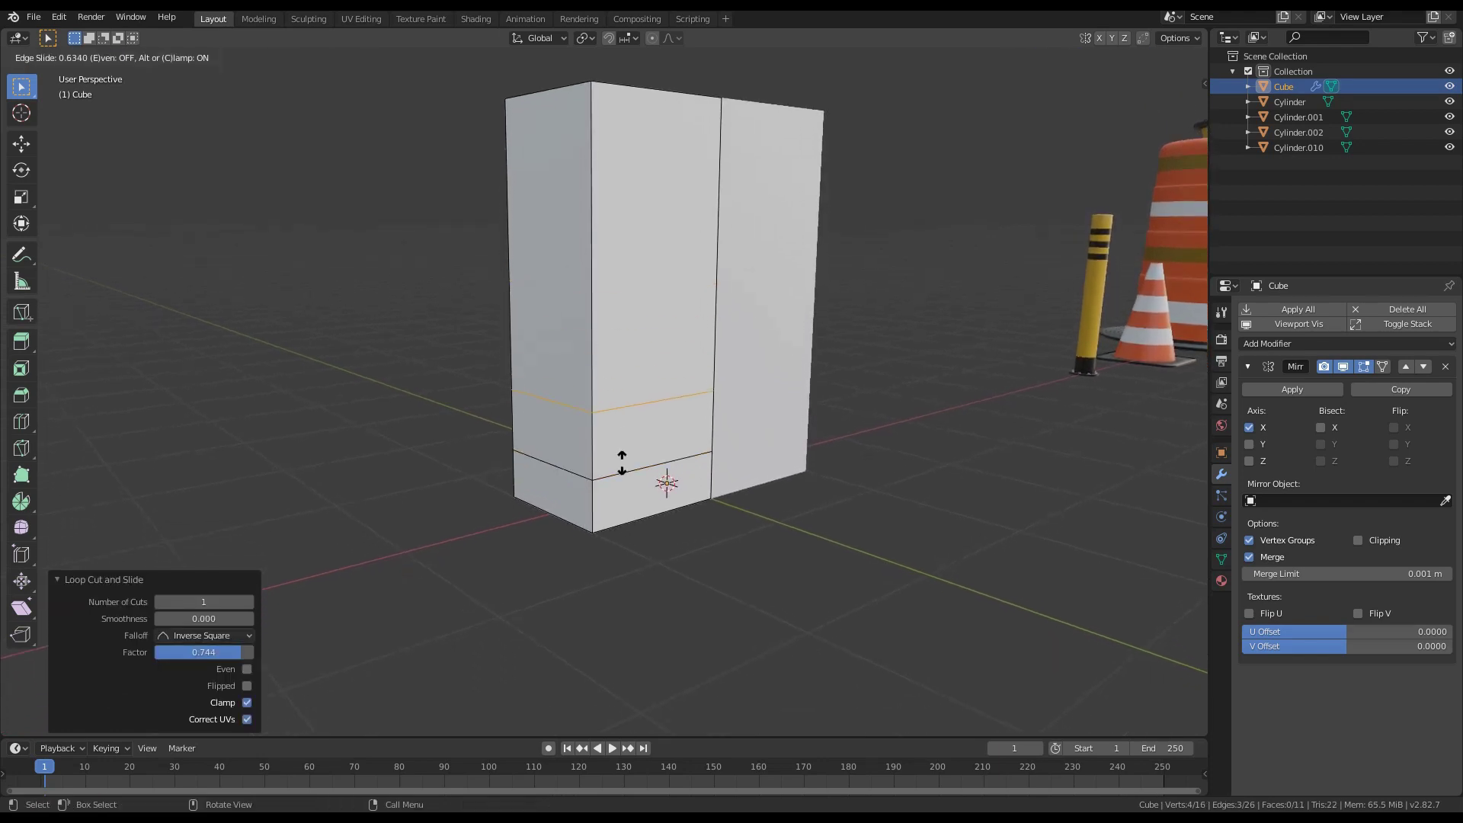
click(621, 459)
Select the upper front and back faces above the loop cuts and scale them along Y to about 0.338, forming sloped sides at the base
key(alt+a)
click(131, 57)
scroll(564, 366, up, 1)
middle_drag(564, 366, 613, 372)
click(648, 289)
click(736, 289)
middle_drag(735, 289, 881, 291)
shift+click(663, 282)
shift+click(660, 290)
middle_drag(660, 290, 476, 297)
key(s)
key(y)
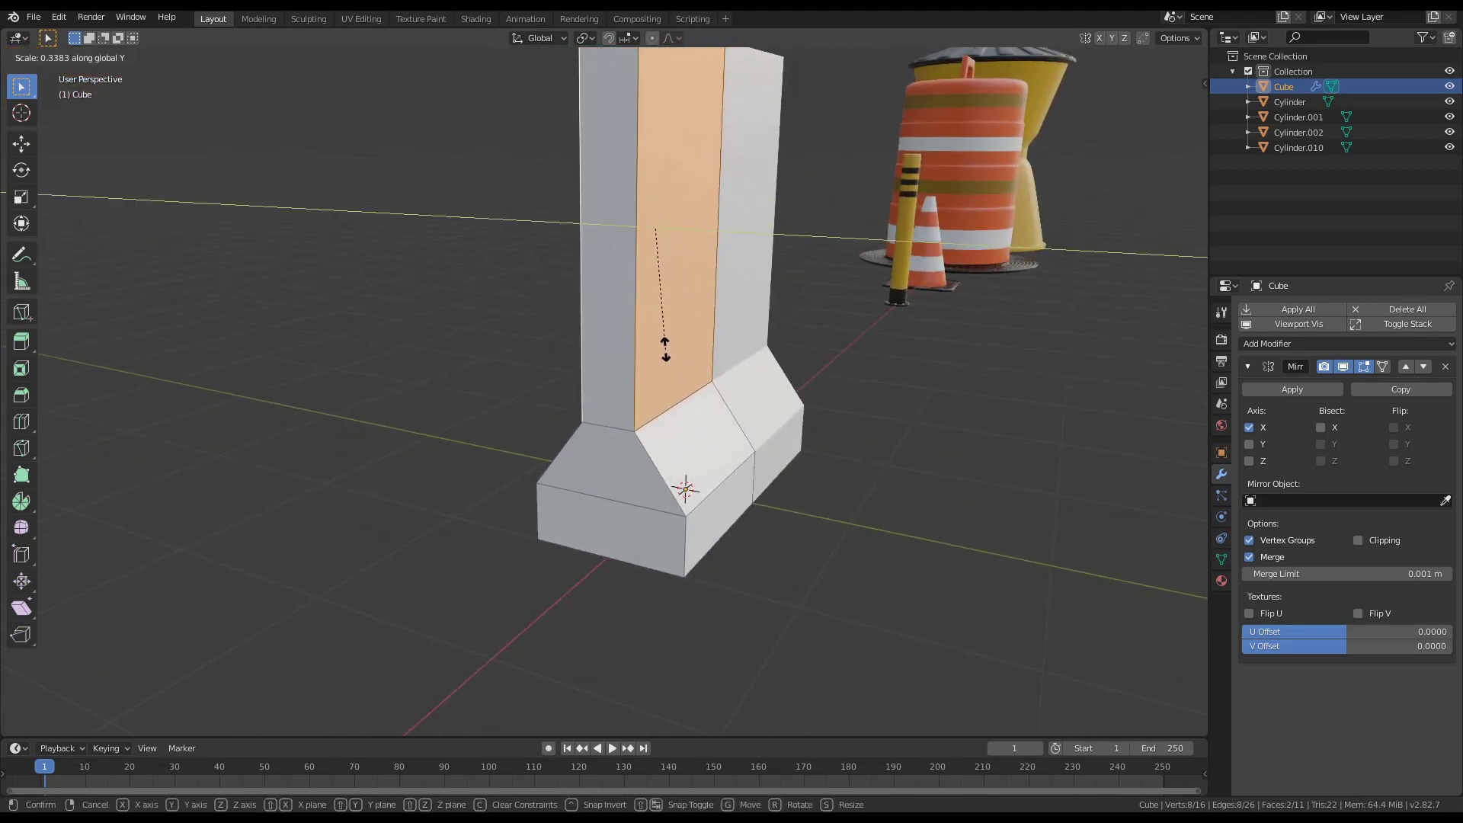
click(665, 349)
Select the three end faces and move them about -2.19 m along X to lengthen the barrier
scroll(665, 349, down, 4)
click(609, 343)
shift+click(607, 428)
shift+click(607, 455)
middle_drag(606, 455, 564, 457)
key(g)
key(x)
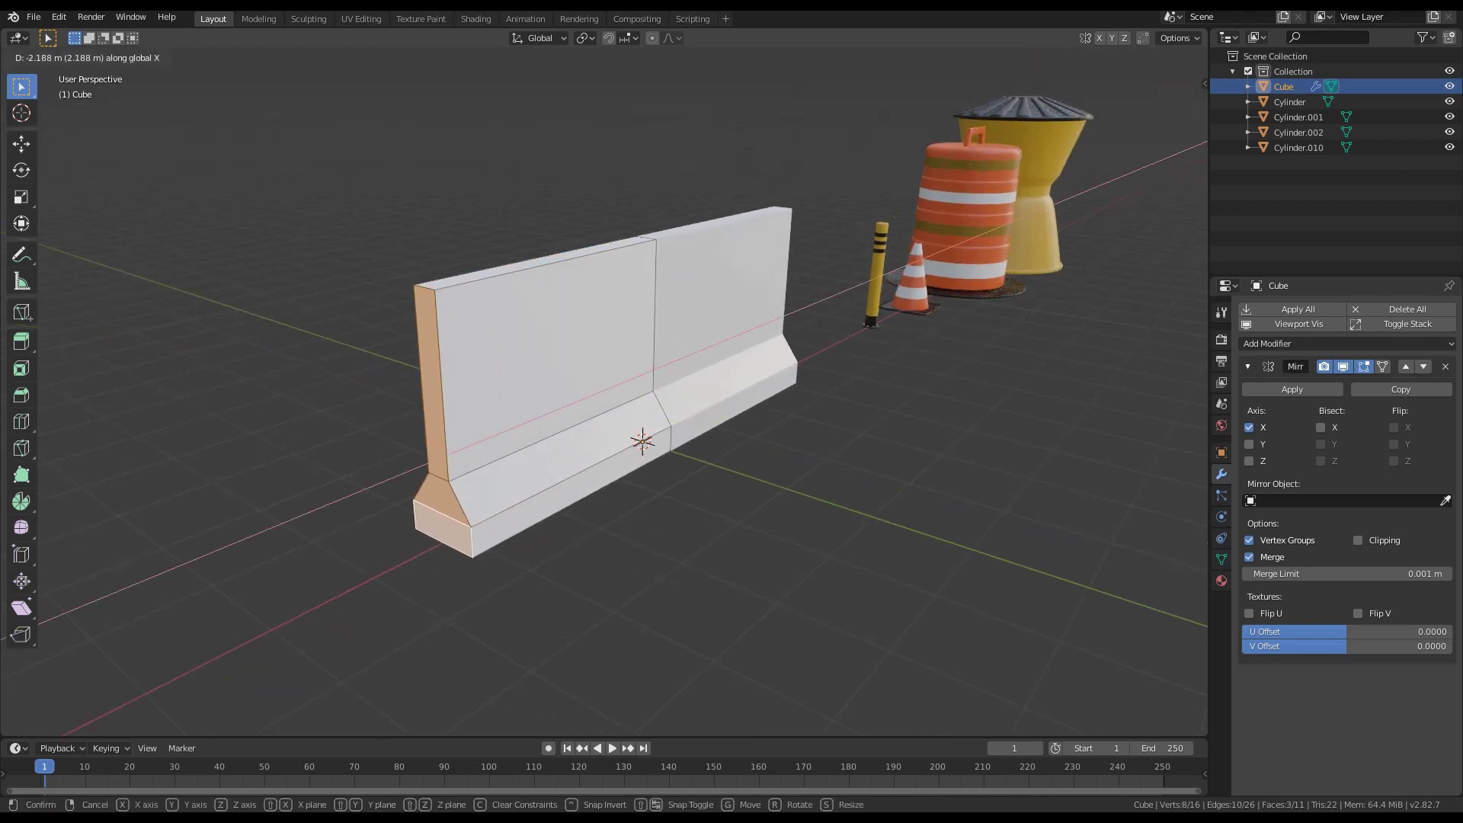
click(487, 457)
Thicken the barrier's upper wall by scaling its front and back faces to 1.484 along Y
middle_drag(488, 458, 538, 457)
click(598, 359)
middle_drag(598, 358, 512, 365)
shift+click(664, 354)
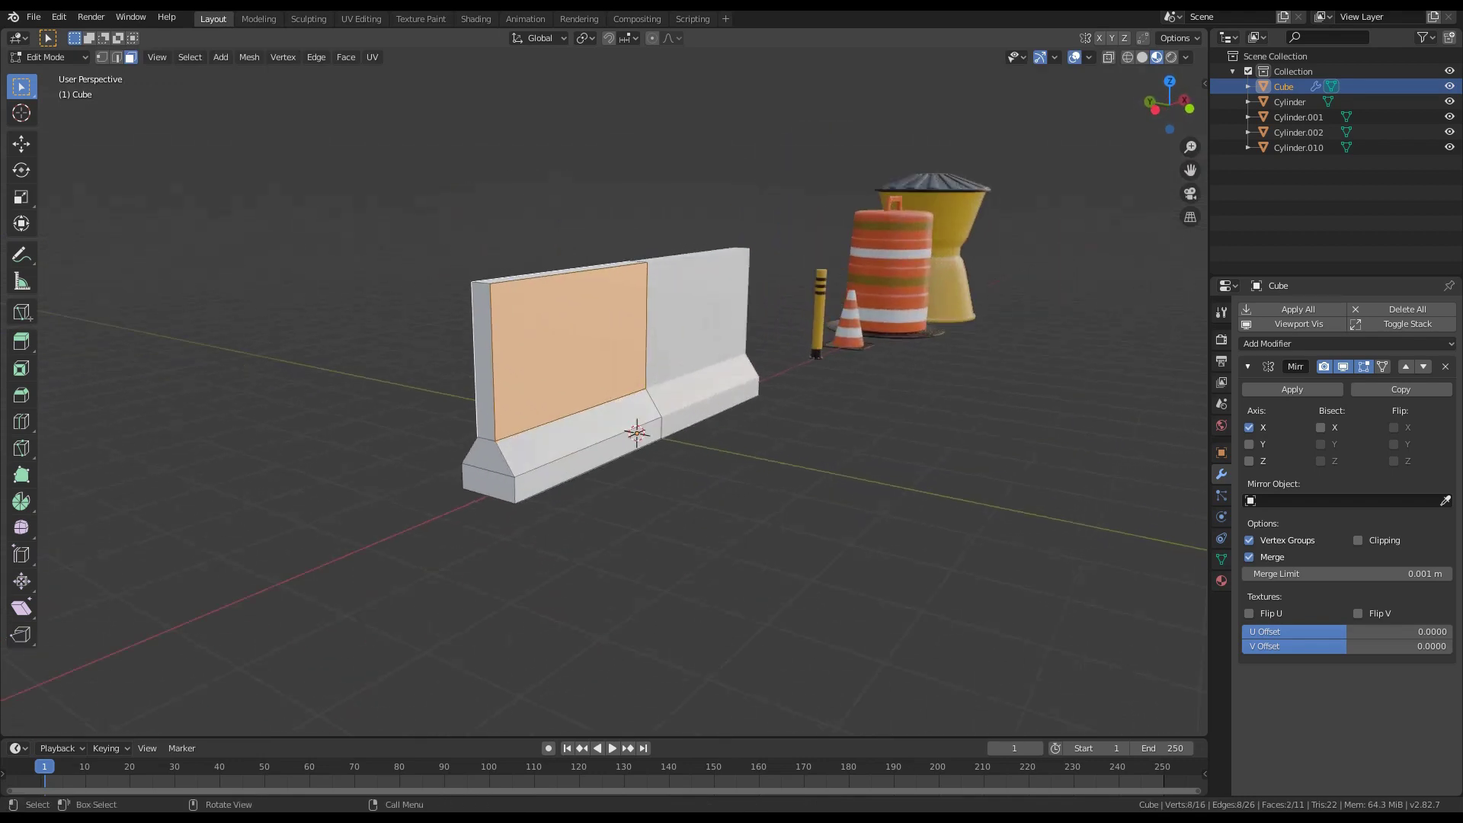
key(s)
key(y)
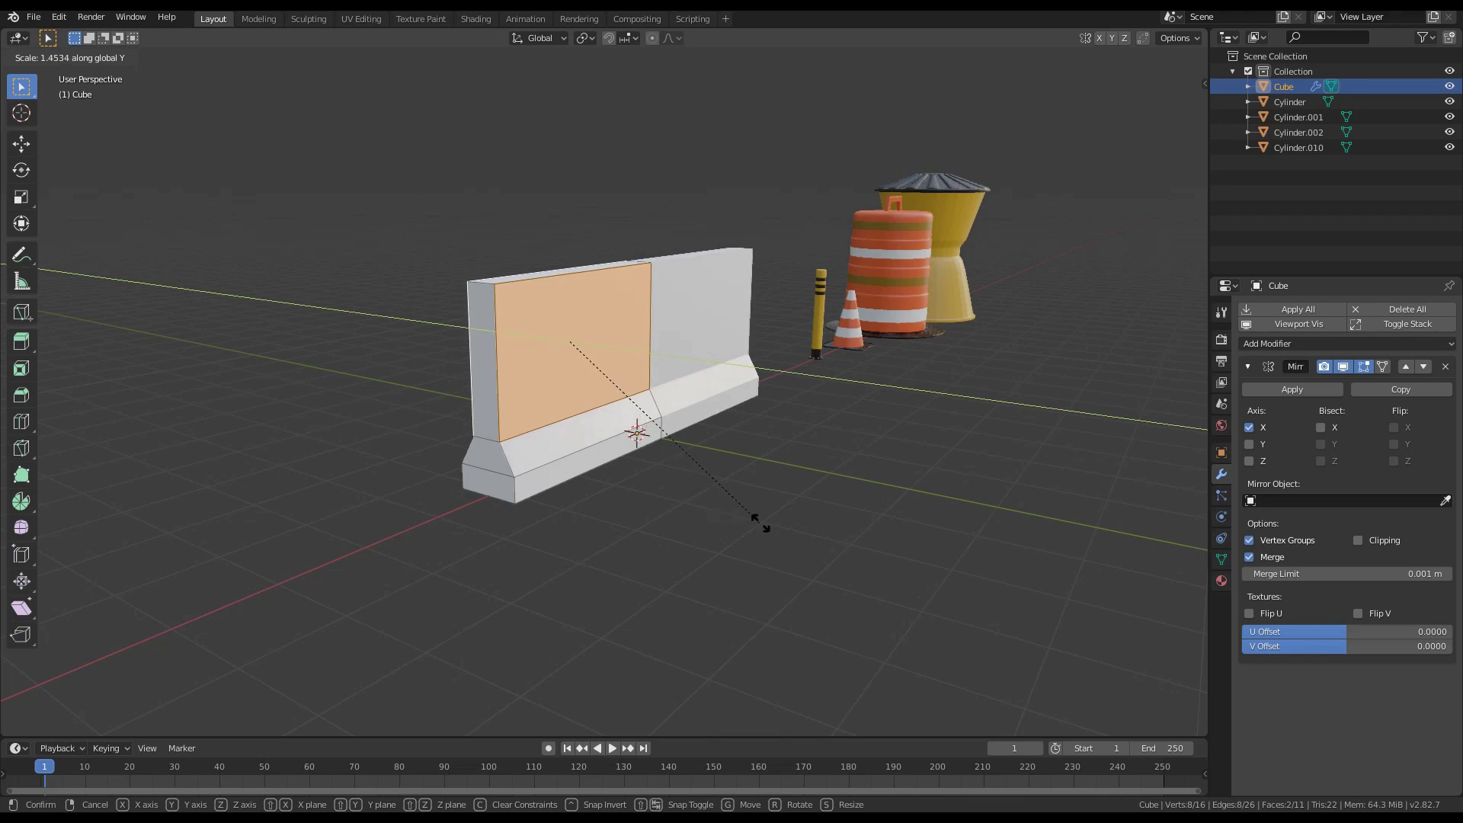
click(761, 523)
Lower the barrier's top face about 0.476 m along Z
middle_drag(579, 343, 628, 362)
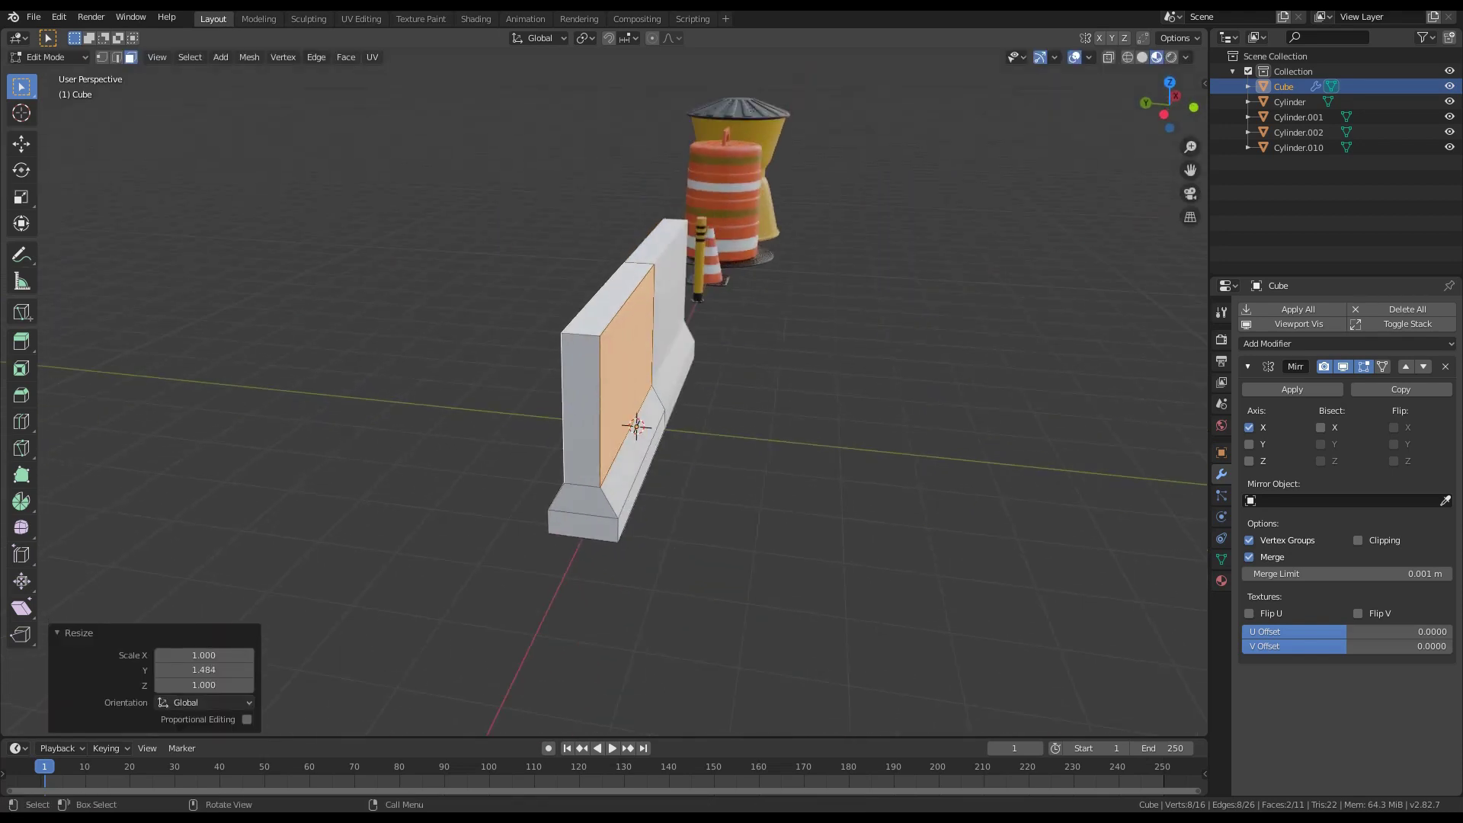
click(612, 300)
key(g)
key(z)
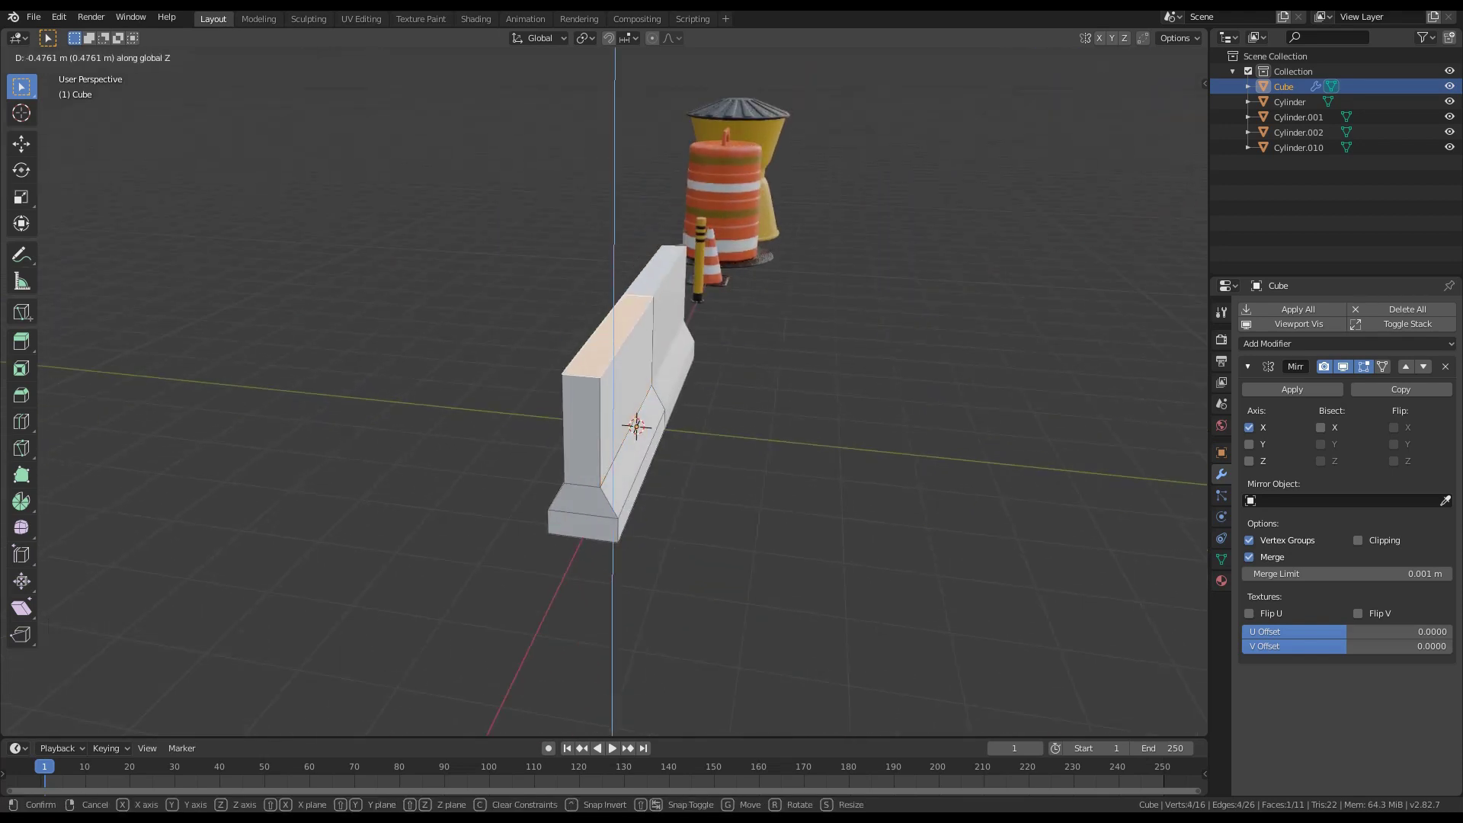
click(612, 340)
middle_drag(611, 340, 496, 333)
key(Tab)
key(Tab)
Add two vertical loop cuts across the barrier half and slide them toward the centre with a factor of -0.346
scroll(604, 396, up, 2)
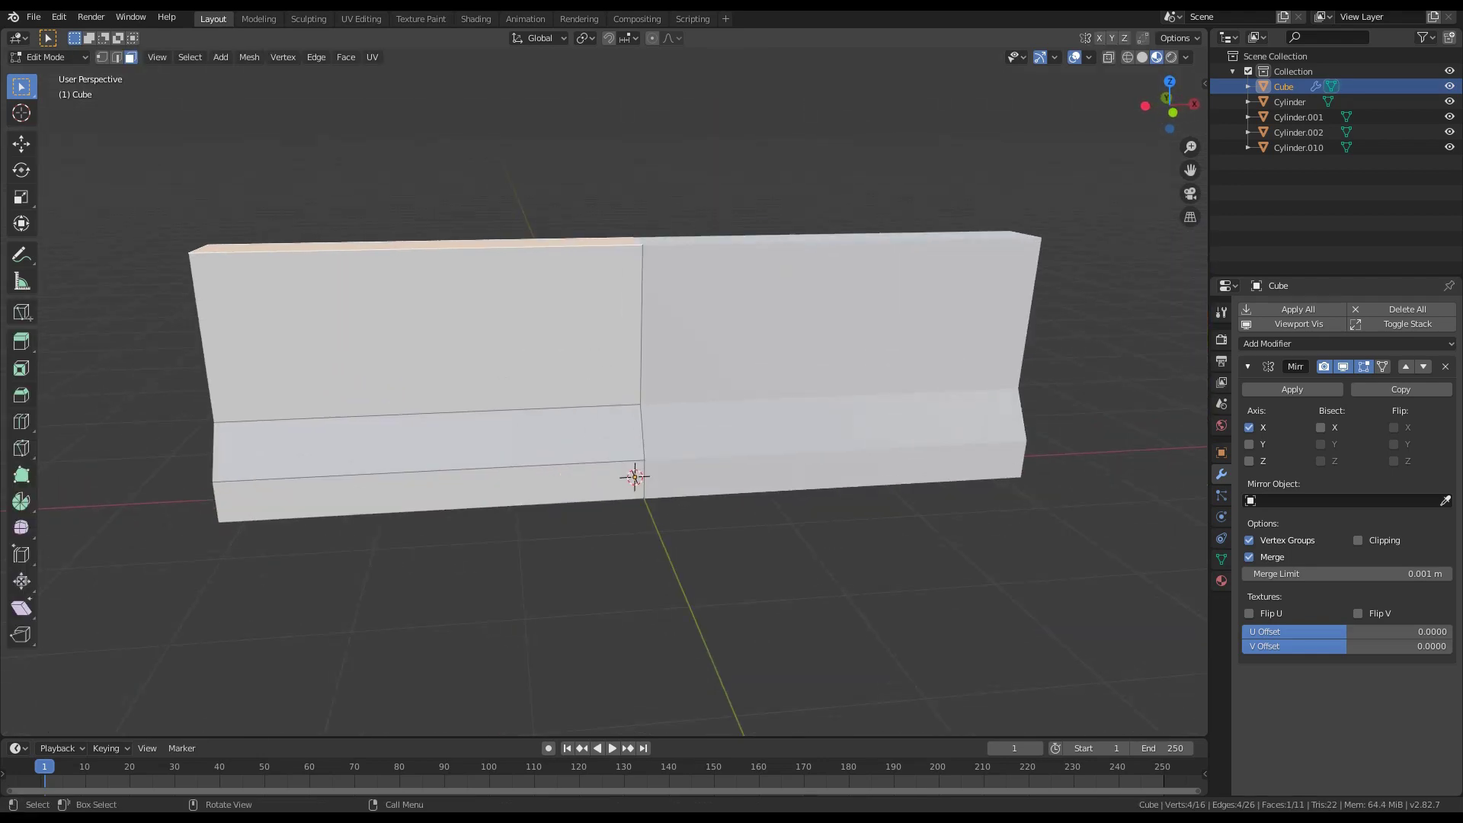
key(ctrl+r)
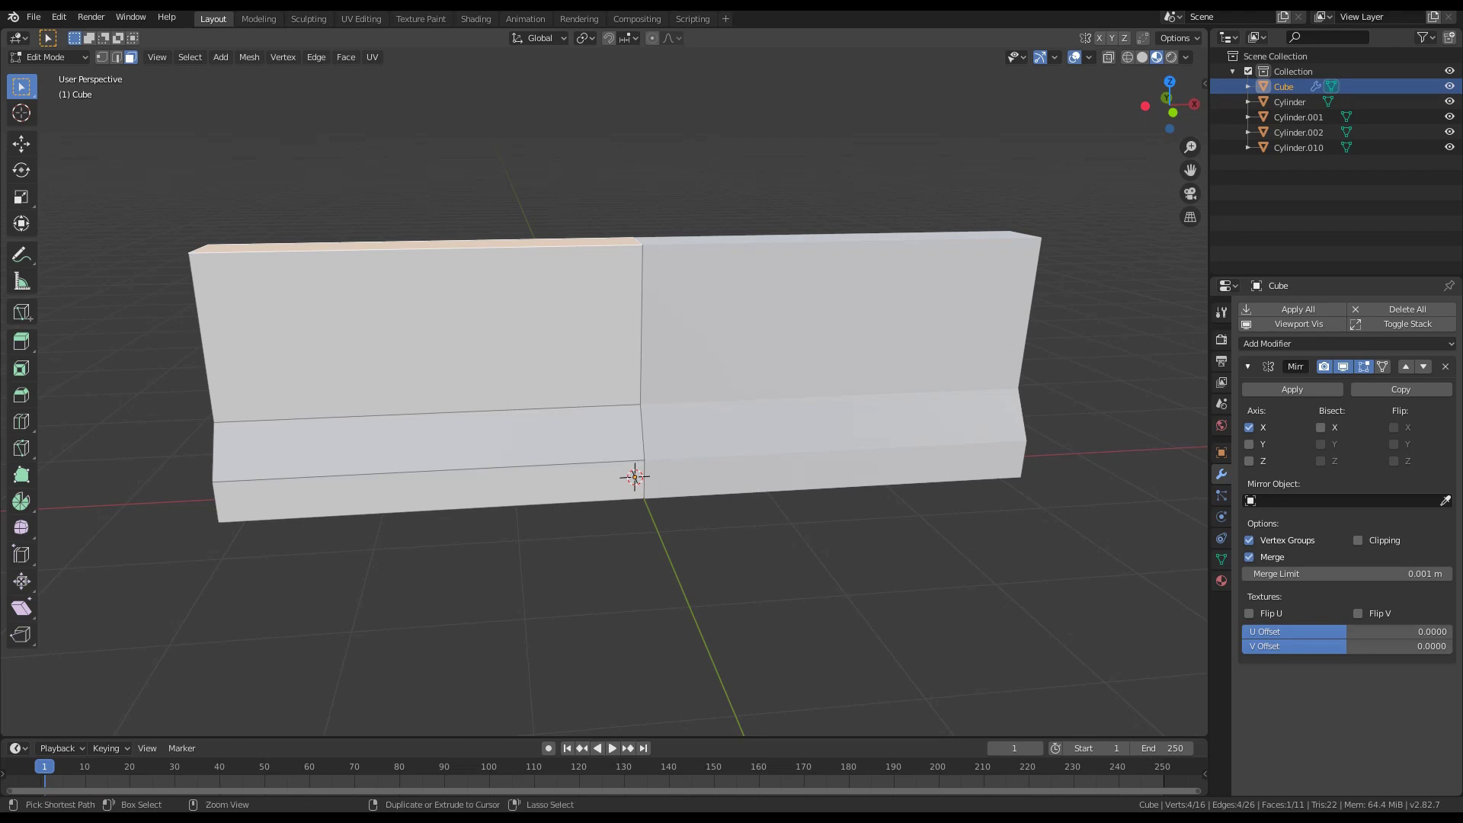
scroll(499, 472, up, 1)
click(499, 472)
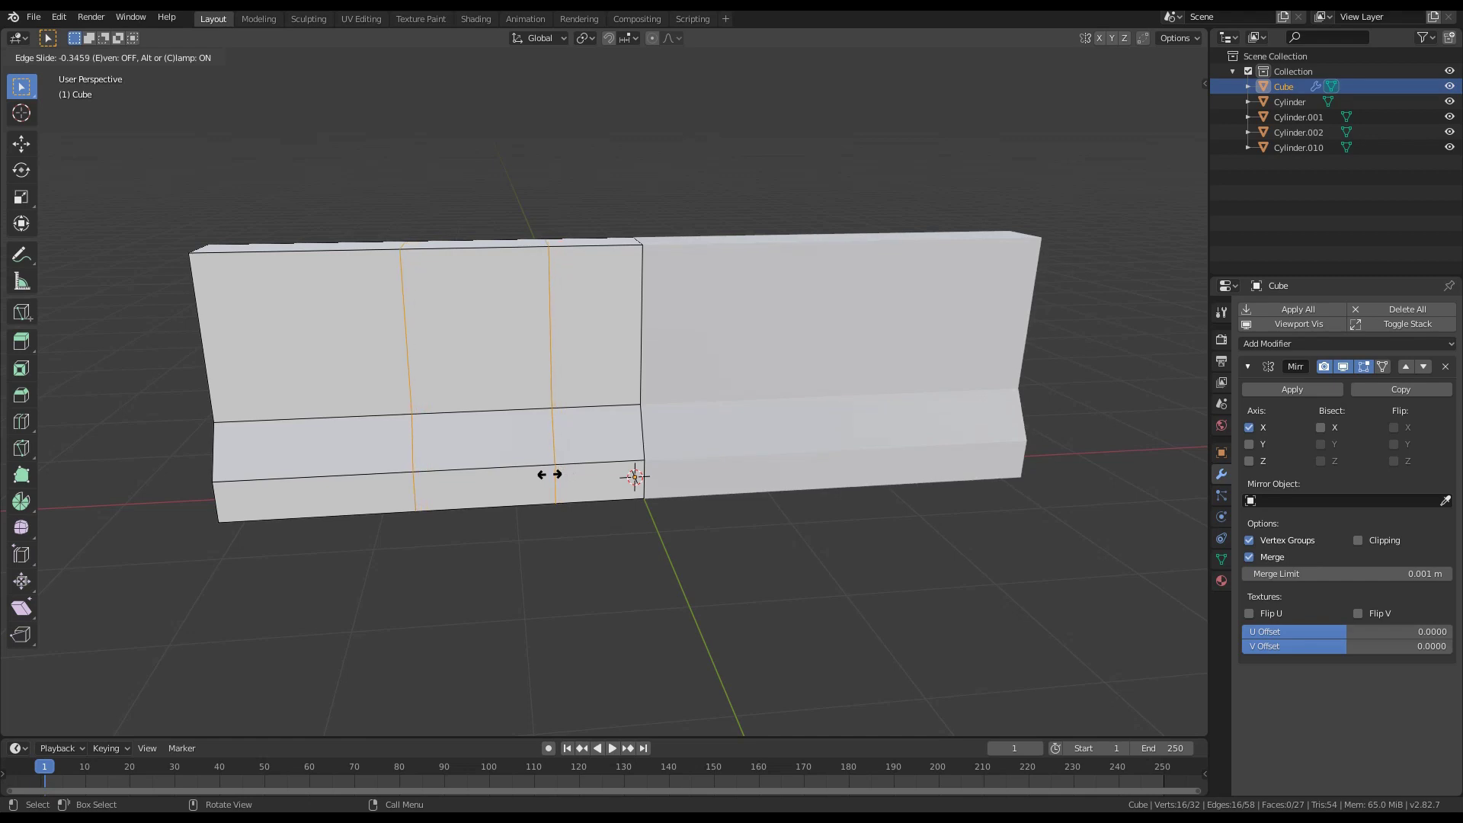
click(550, 474)
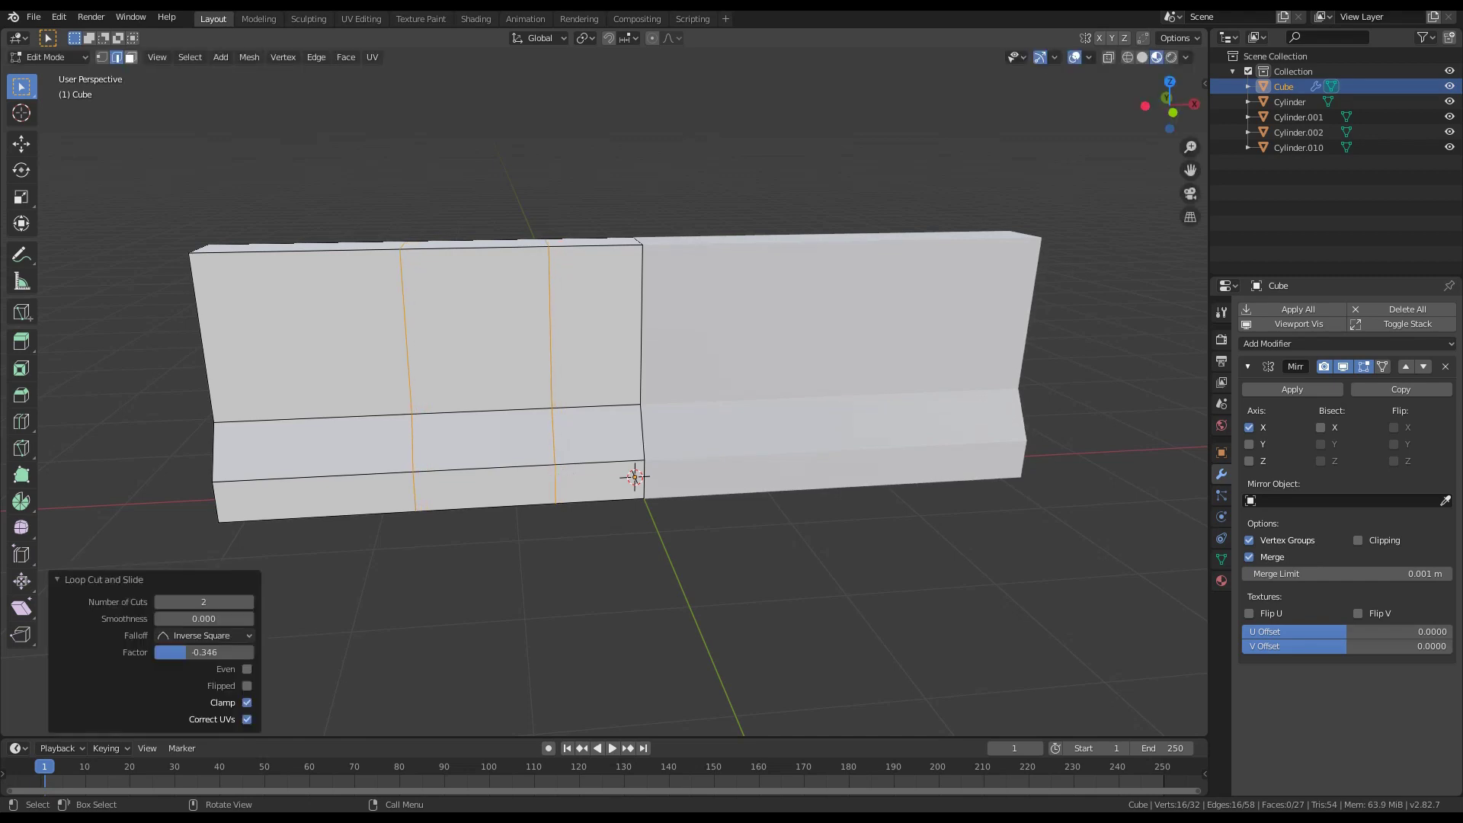
Delete the front, back and underside faces of the base strip between the two vertical cuts to open a notch
key(3)
click(485, 488)
middle_drag(485, 488, 686, 399)
shift+click(503, 327)
shift+click(725, 442)
key(x)
click(725, 444)
scroll(725, 444, up, 1)
scroll(686, 399, up, 2)
Select the open edges of the base notch and fill its side walls and ceiling with new faces
key(2)
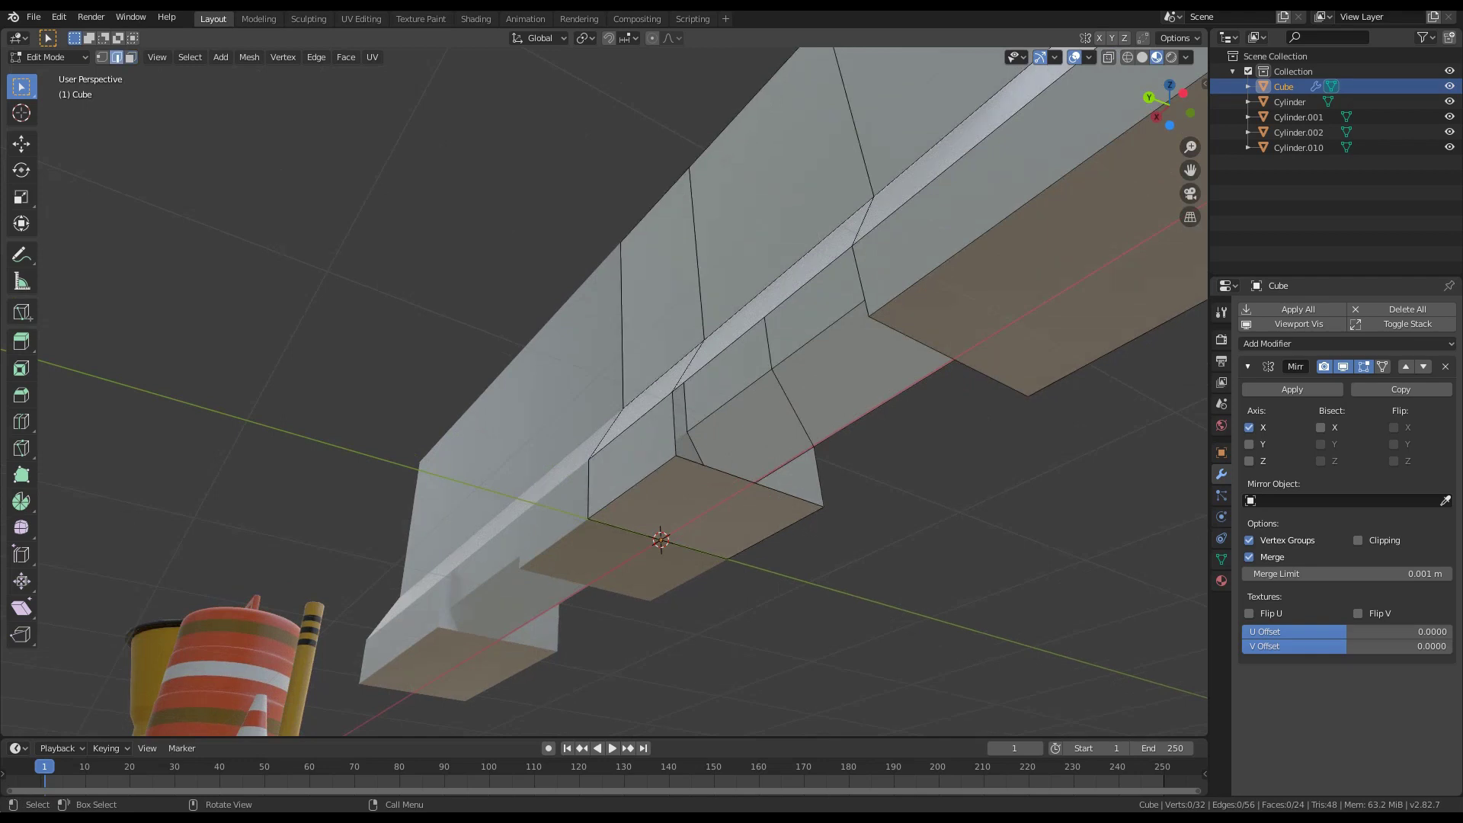
shift+click(884, 404)
middle_drag(884, 403, 686, 381)
key(f)
click(754, 442)
key(f)
key(f)
middle_drag(831, 457, 724, 511)
Return to object mode and examine the barrier's overall shape and the notches in its base
key(Tab)
scroll(724, 457, down, 3)
middle_drag(724, 457, 609, 480)
middle_drag(641, 381, 518, 398)
scroll(605, 397, up, 1)
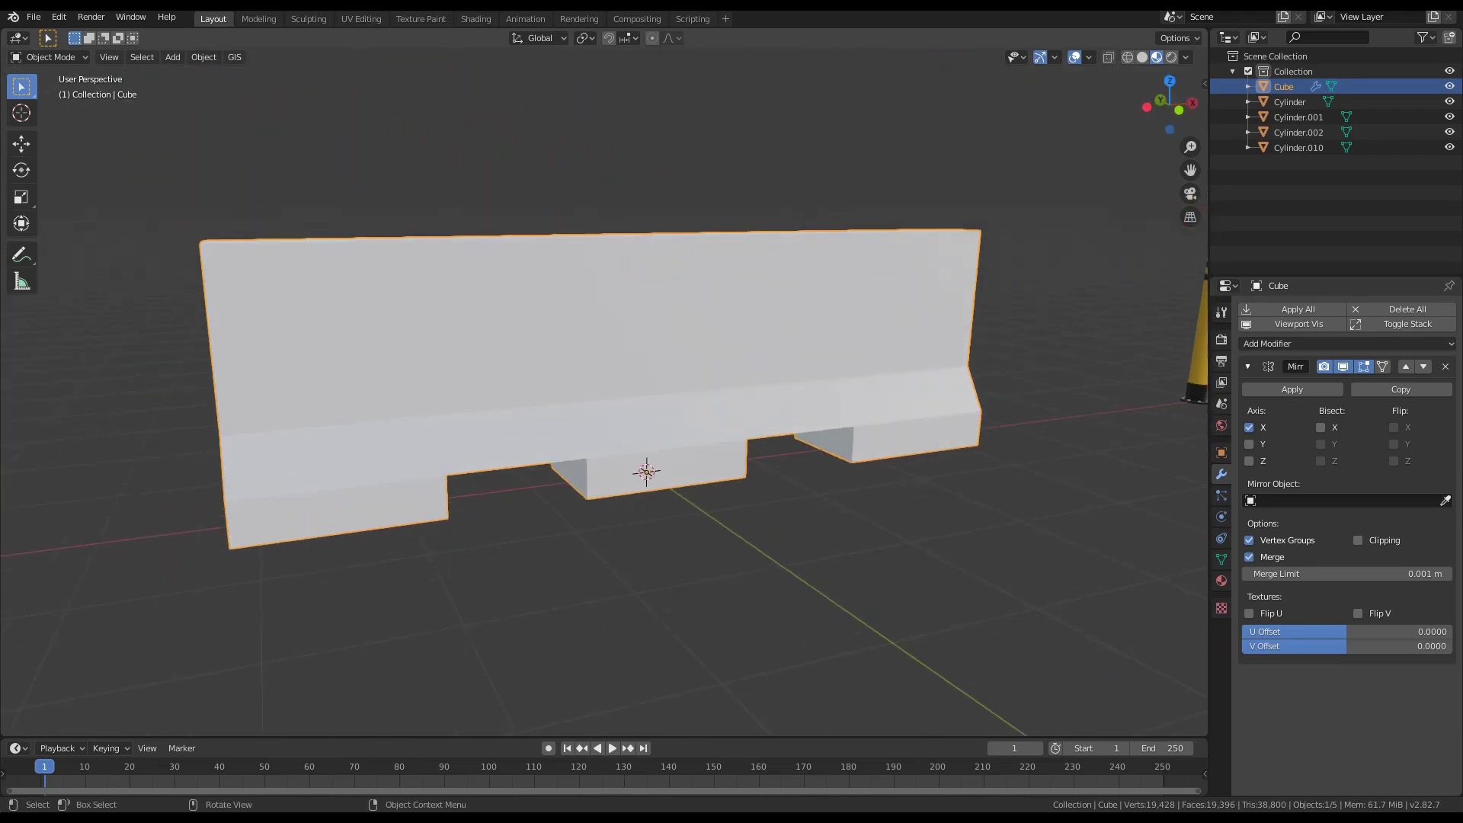
shift+middle_drag(602, 343, 602, 436)
scroll(603, 436, up, 2)
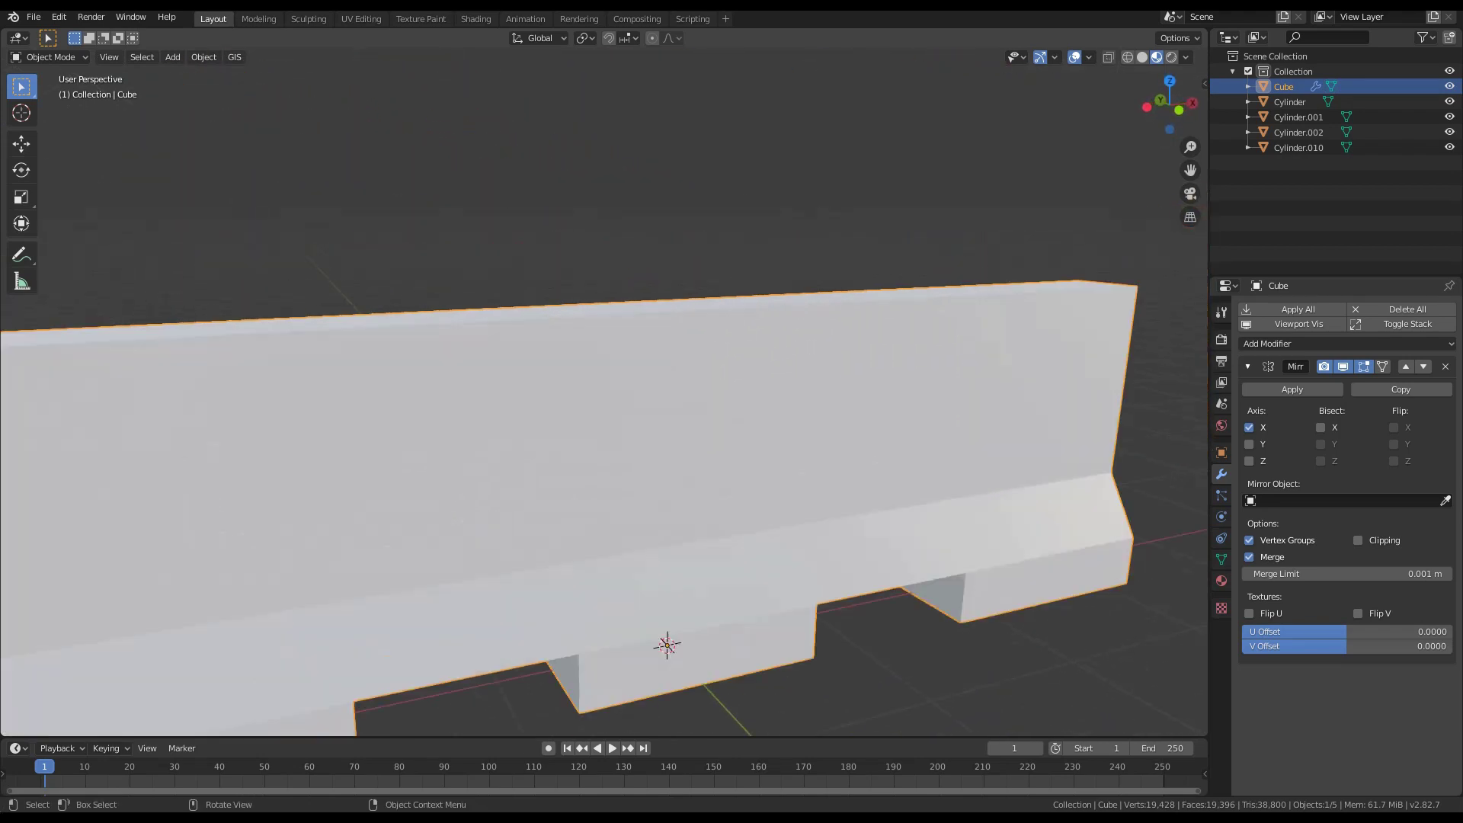
scroll(603, 436, down, 2)
In front view, add a cylinder mesh and rotate it 90° about the X axis
key(KP_1)
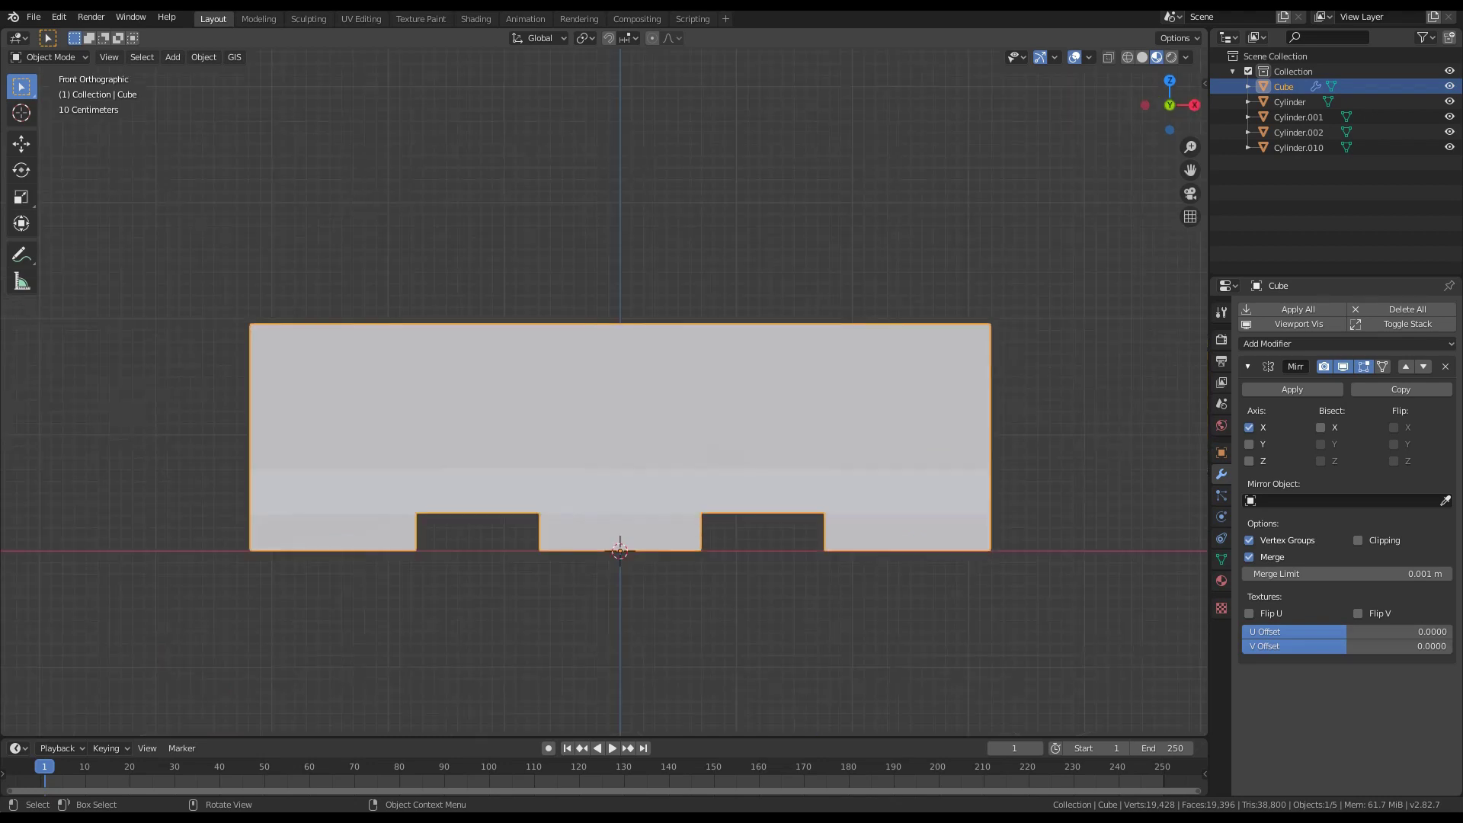
key(shift+a)
mouse_move(503, 478)
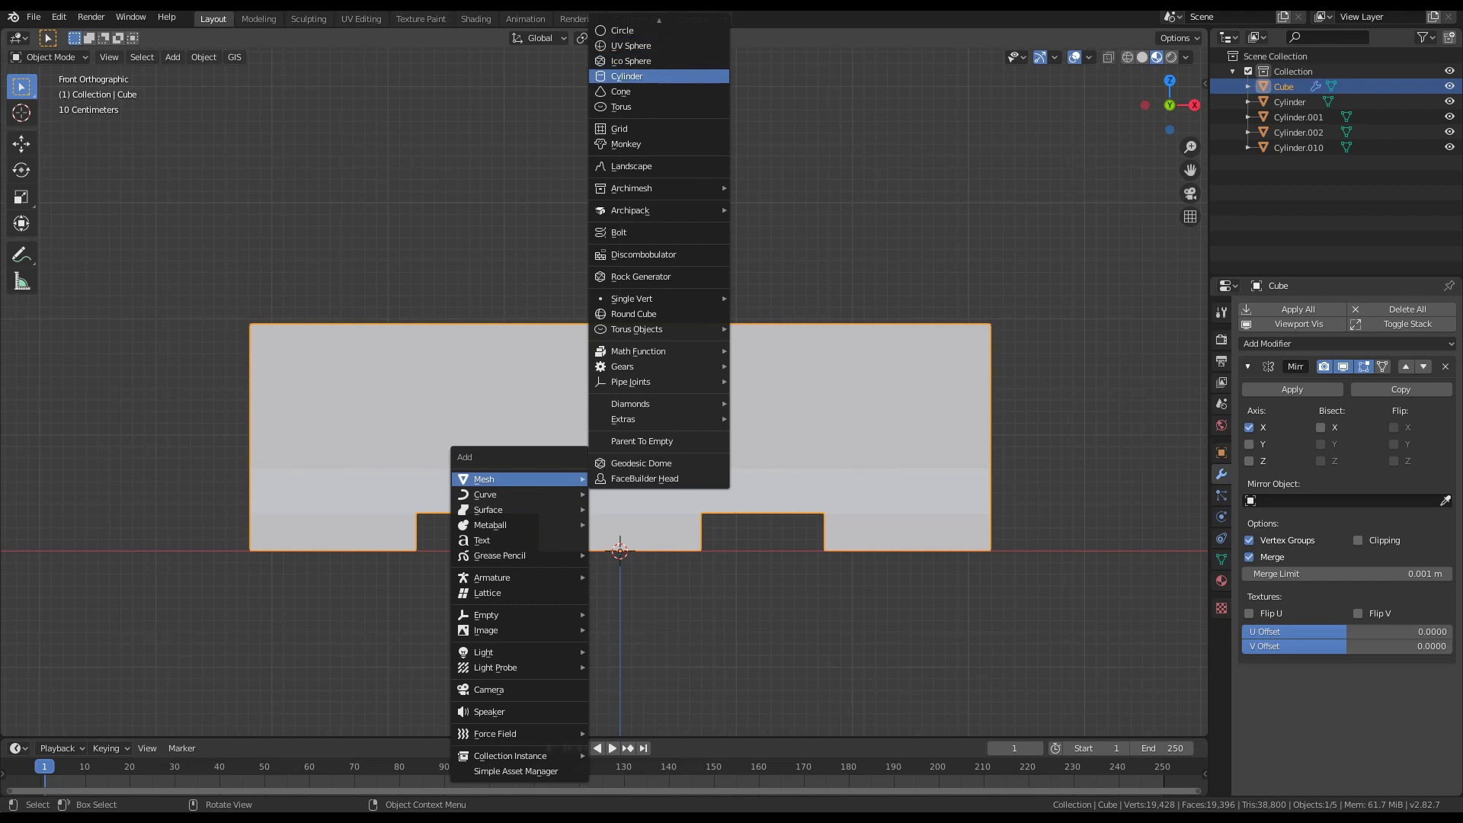
click(627, 76)
scroll(616, 554, down, 3)
scroll(617, 554, up, 2)
text(rx90)
key(Return)
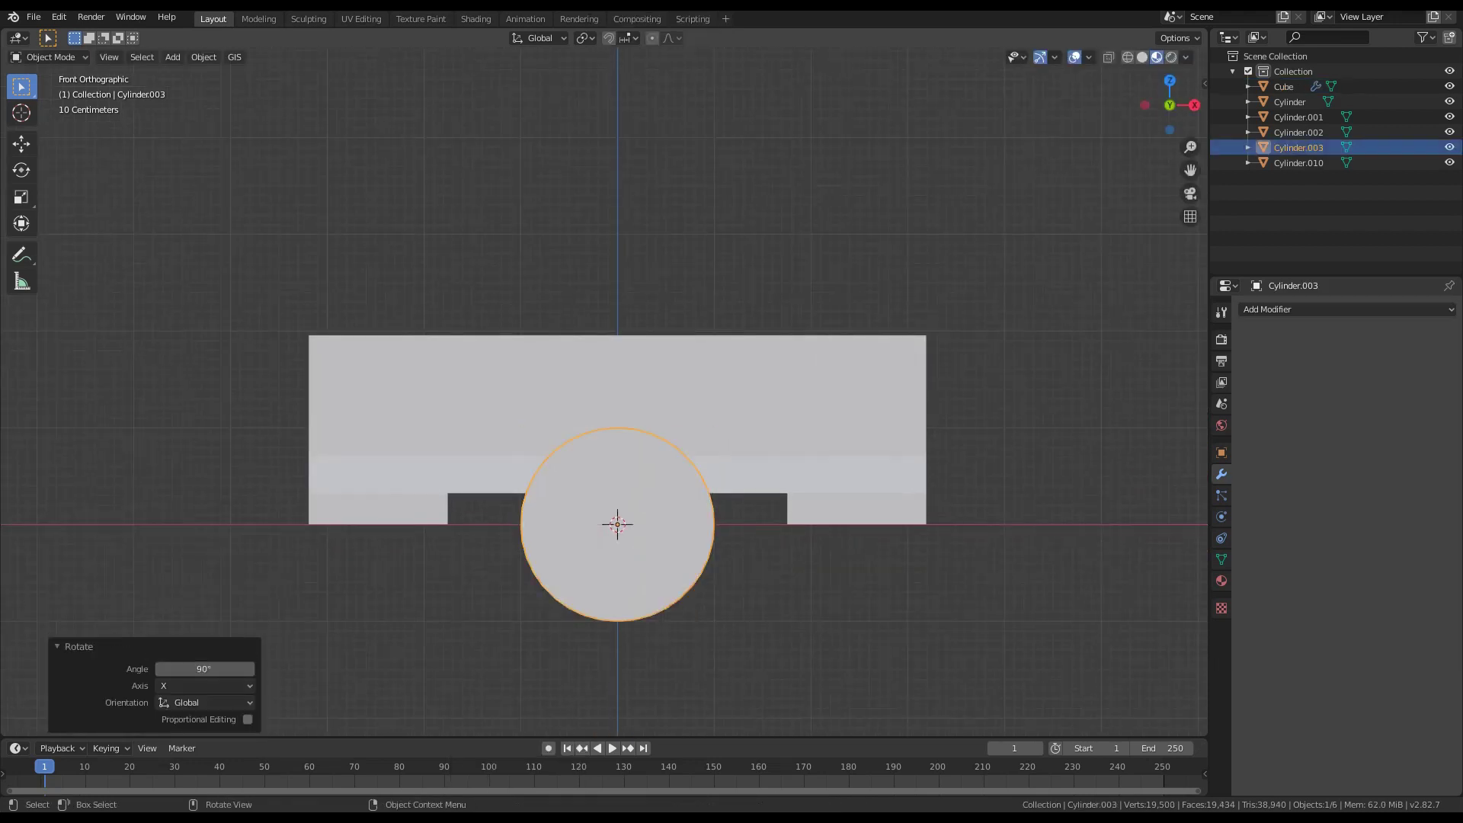
Scale the cylinder to 0.126 and move it -1.23 m in X and 1.28 m in Z onto the barrier's upper wall
key(s)
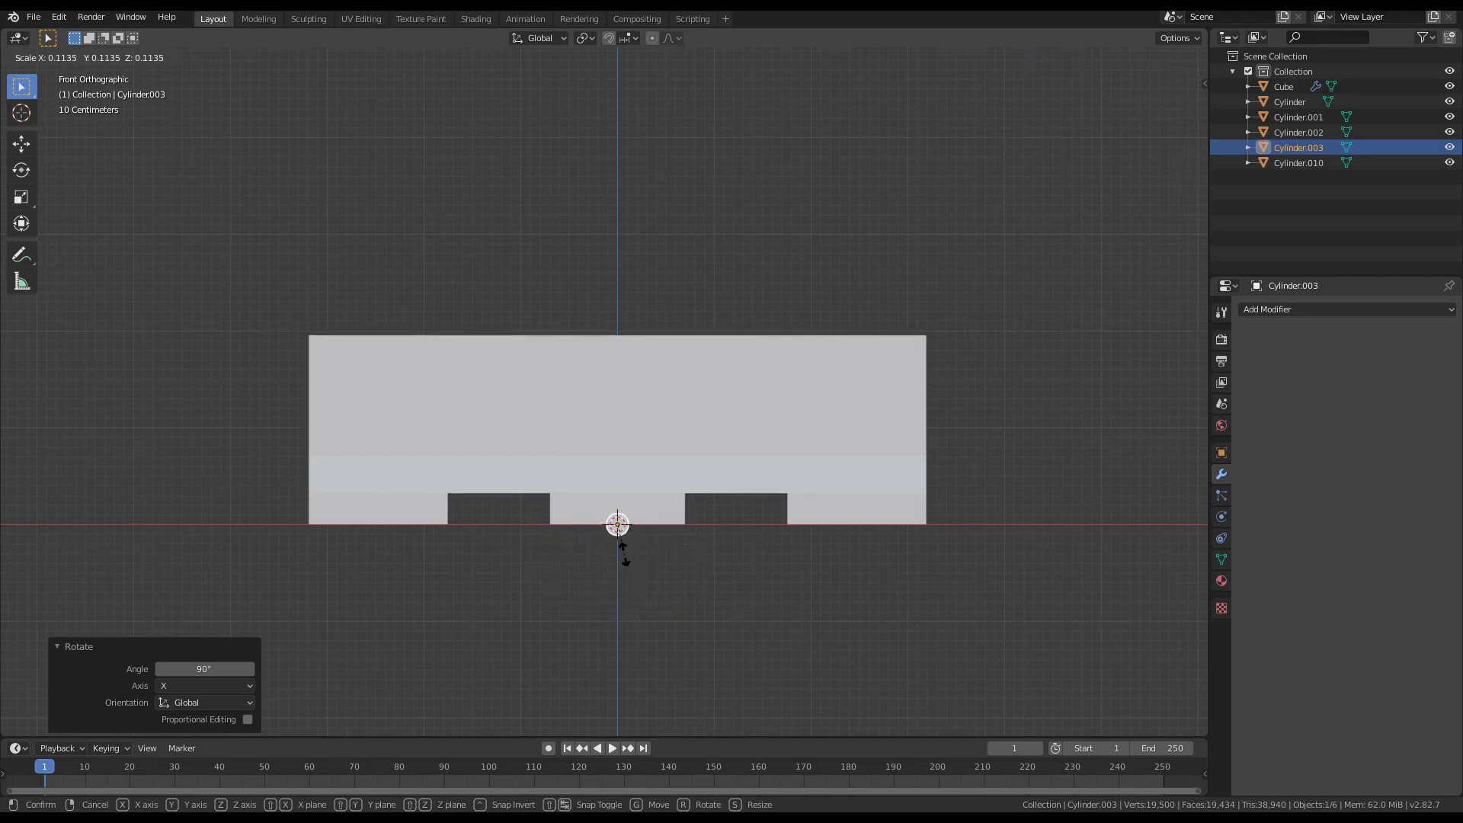
click(627, 555)
key(g)
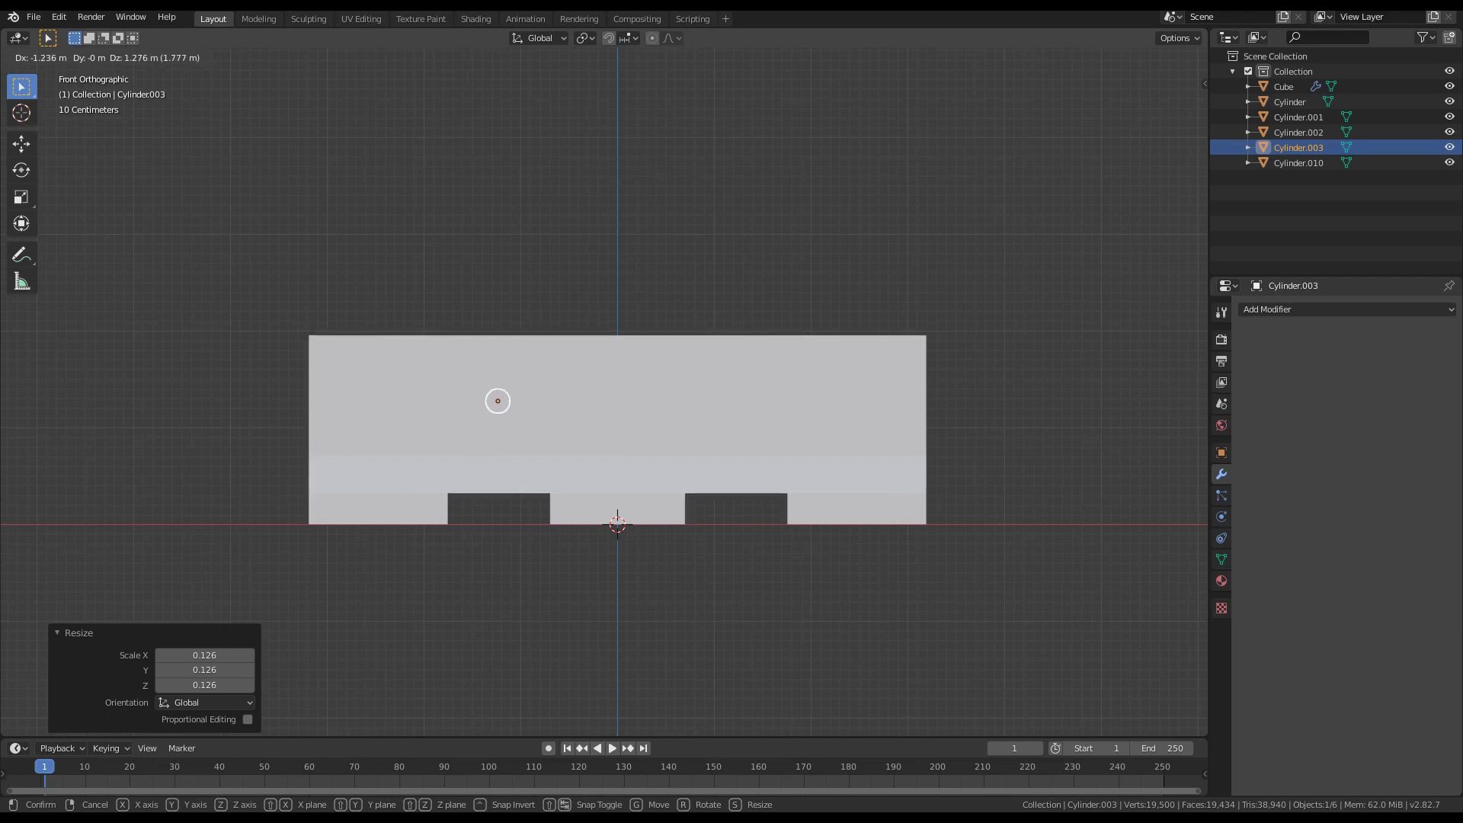
key(Return)
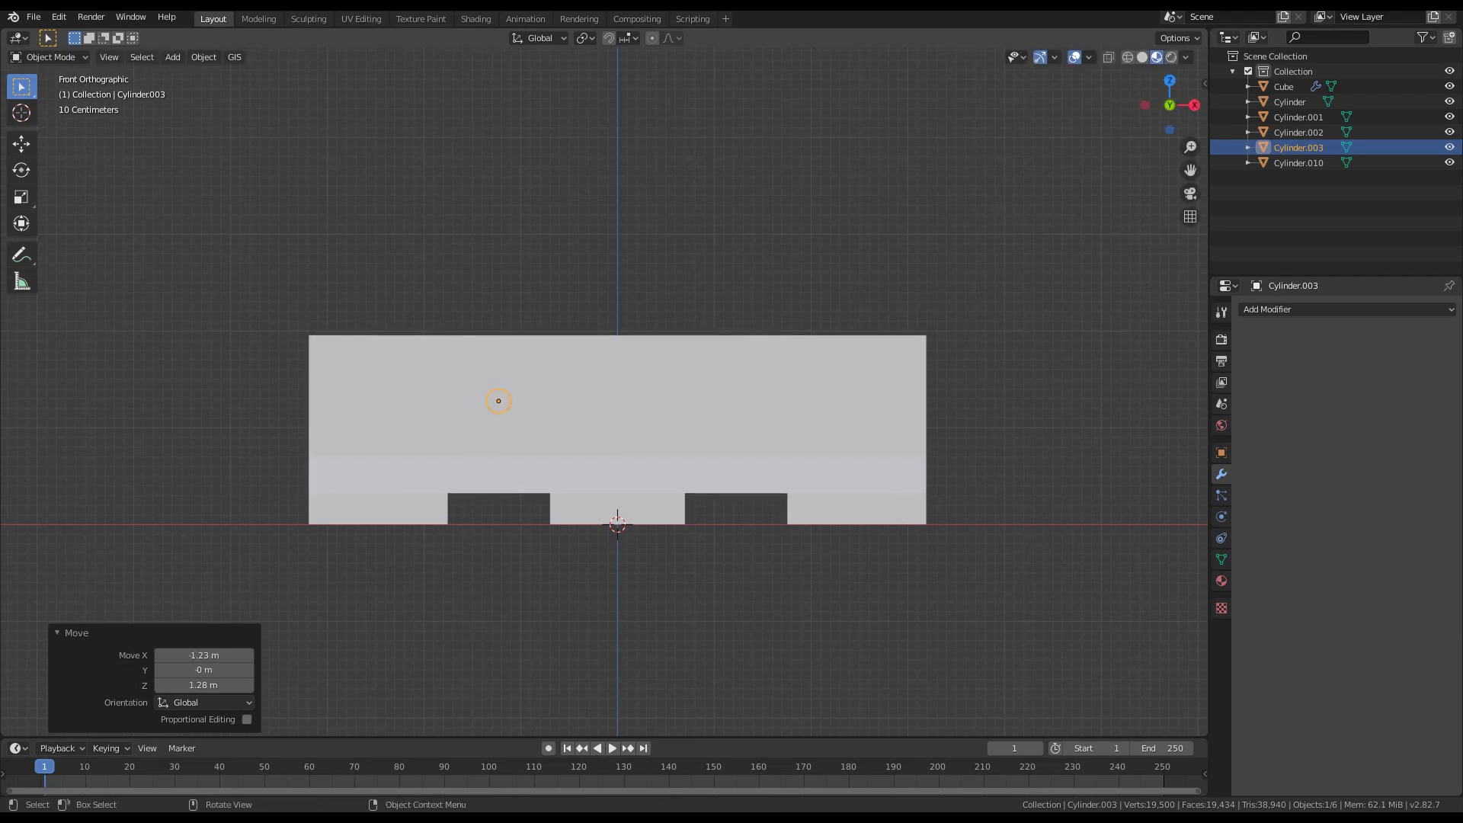
Stretch the cylinder along the Y axis so that it passes through the barrier's wall
middle_drag(498, 401, 725, 532)
key(s)
key(y)
key(Return)
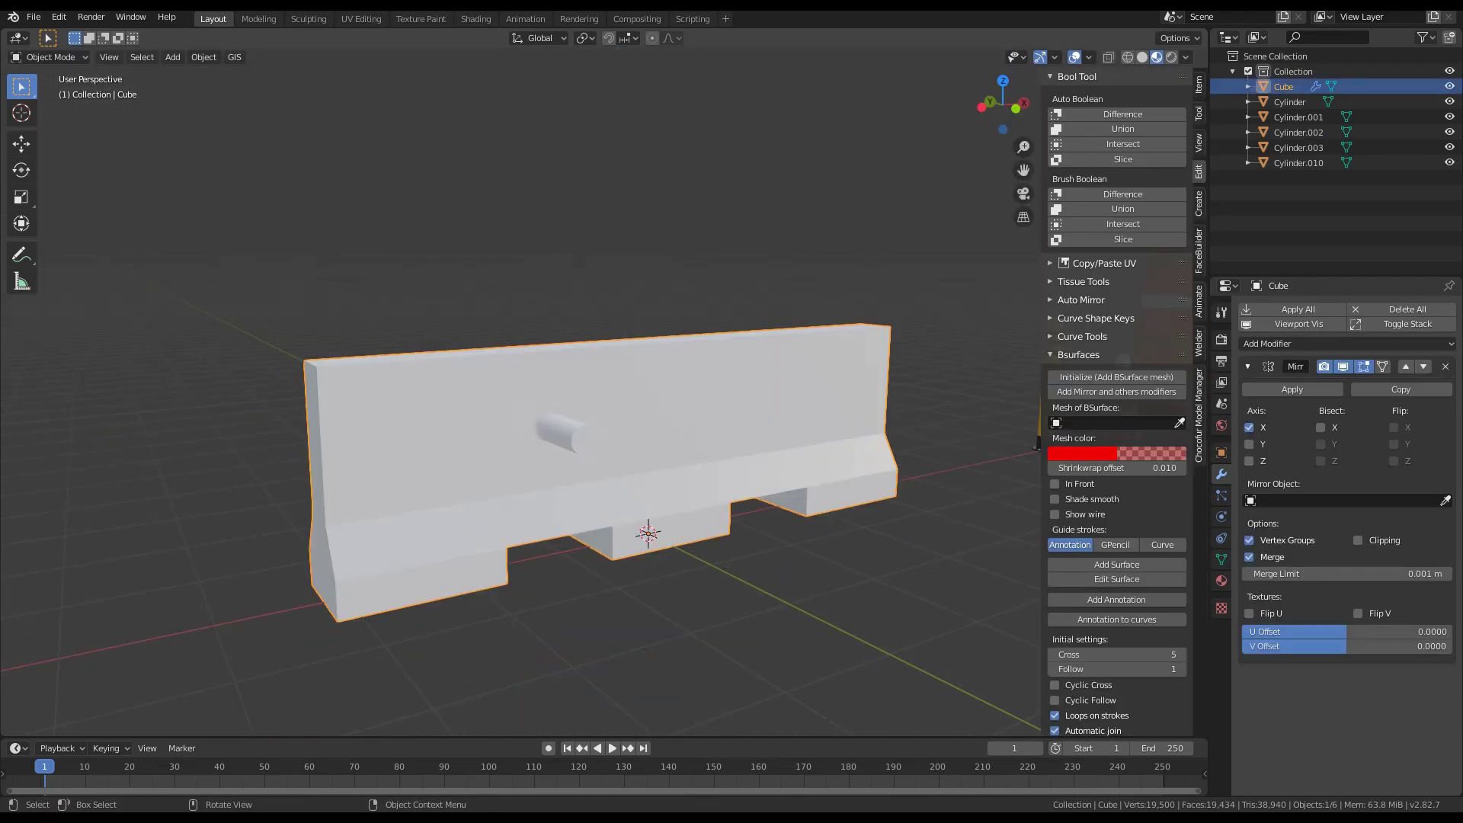
Cut the cylinder out of the concrete barrier's wall with Bool Tool's Brush Boolean Difference and inspect the hole in front view
click(564, 431)
shift+click(670, 419)
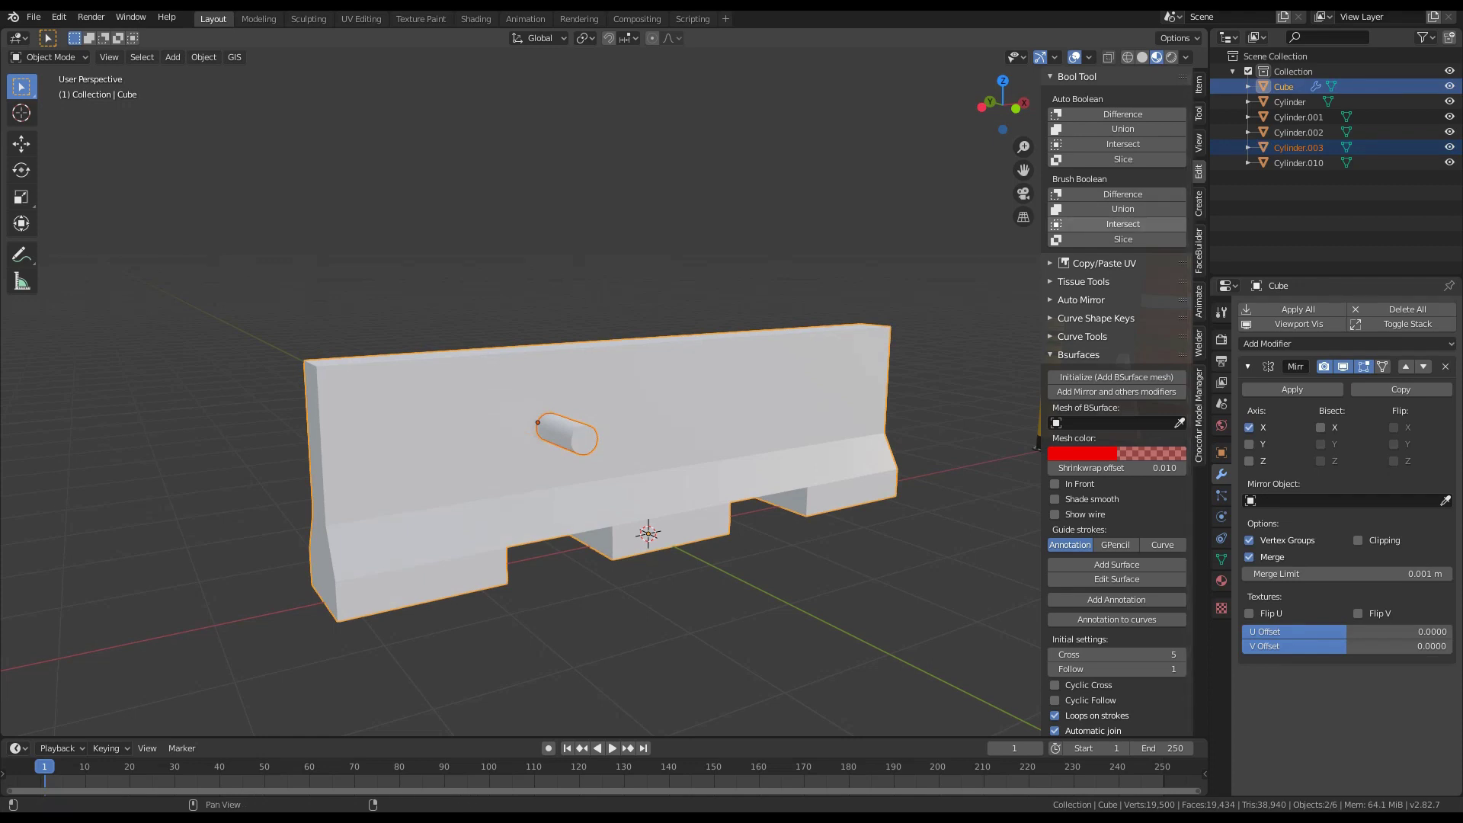
key(n)
key(n)
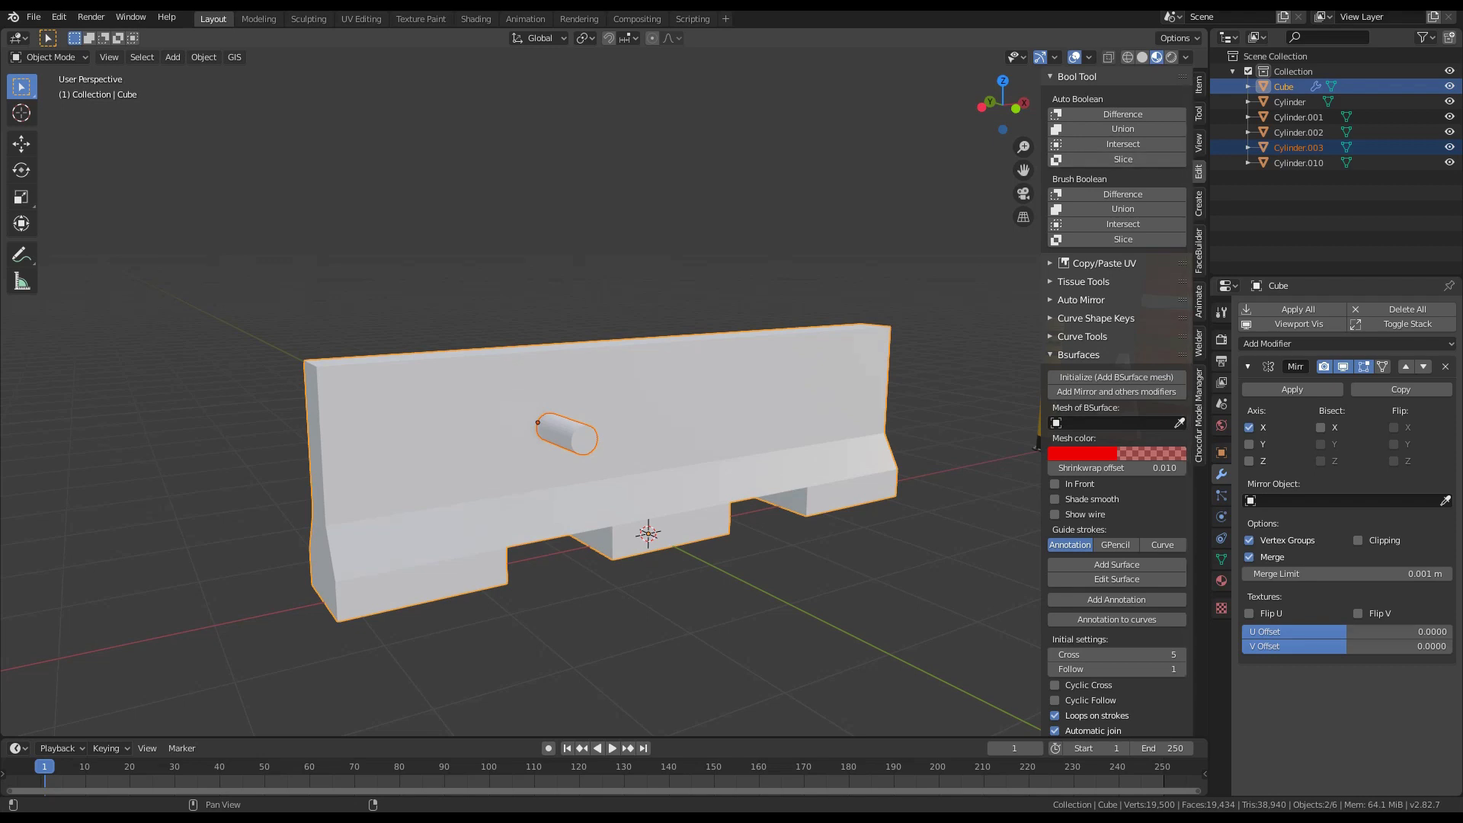
click(1123, 195)
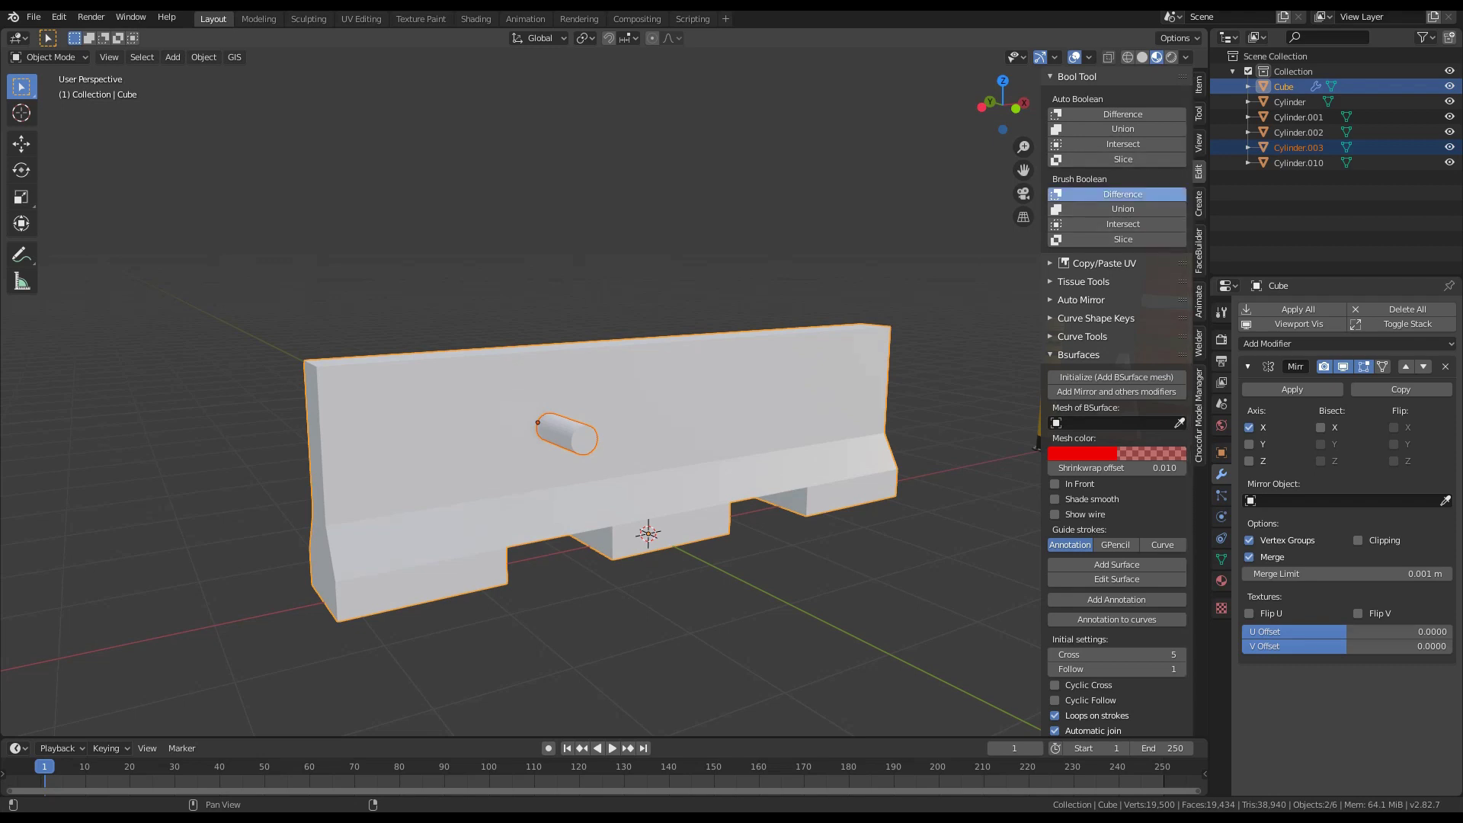
mouse_move(732, 412)
middle_down()
mouse_move(672, 411)
mouse_move(708, 402)
mouse_move(684, 388)
middle_up()
scroll(684, 388, up, 2)
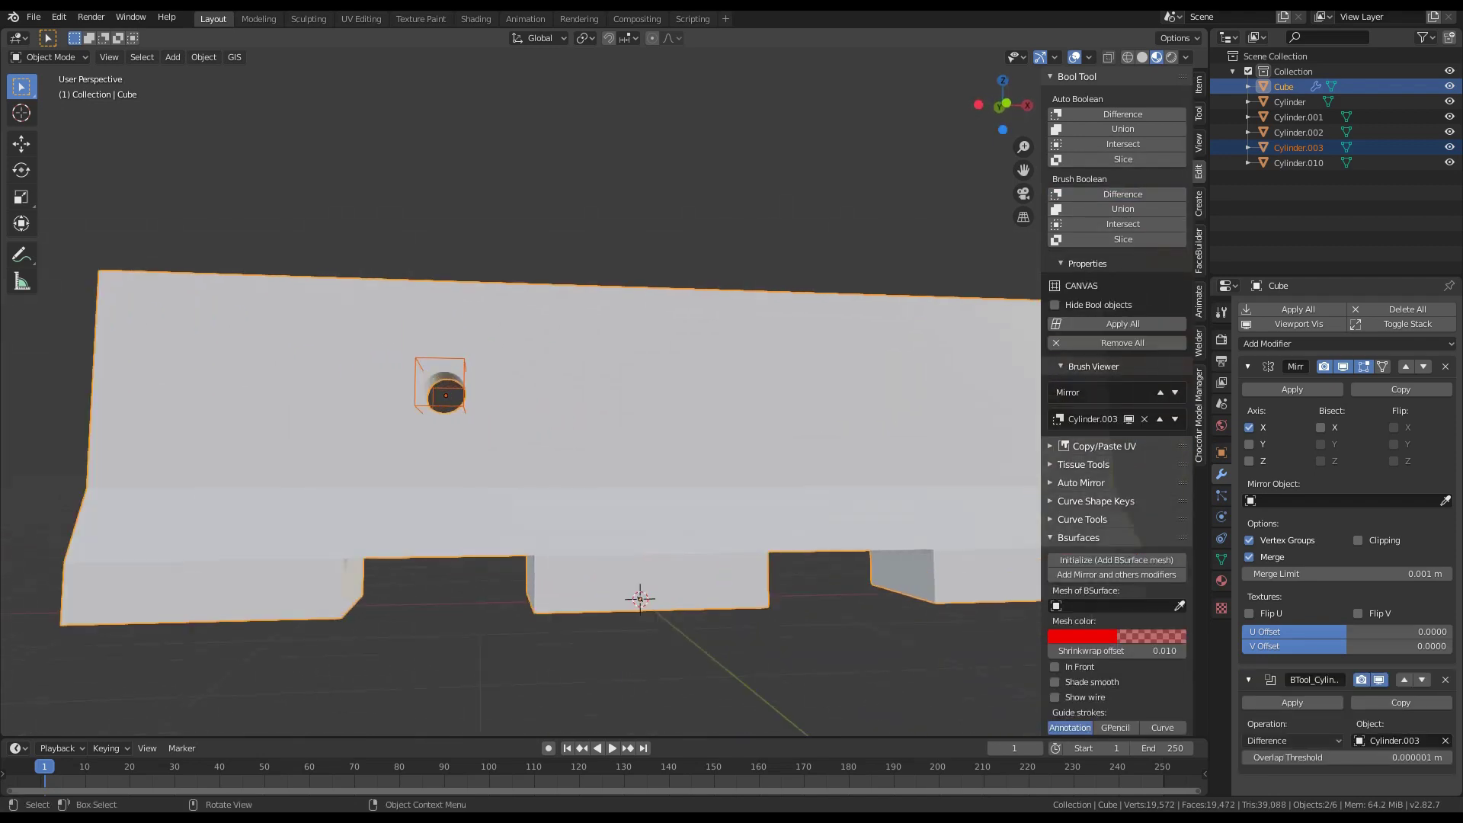
key(KP_1)
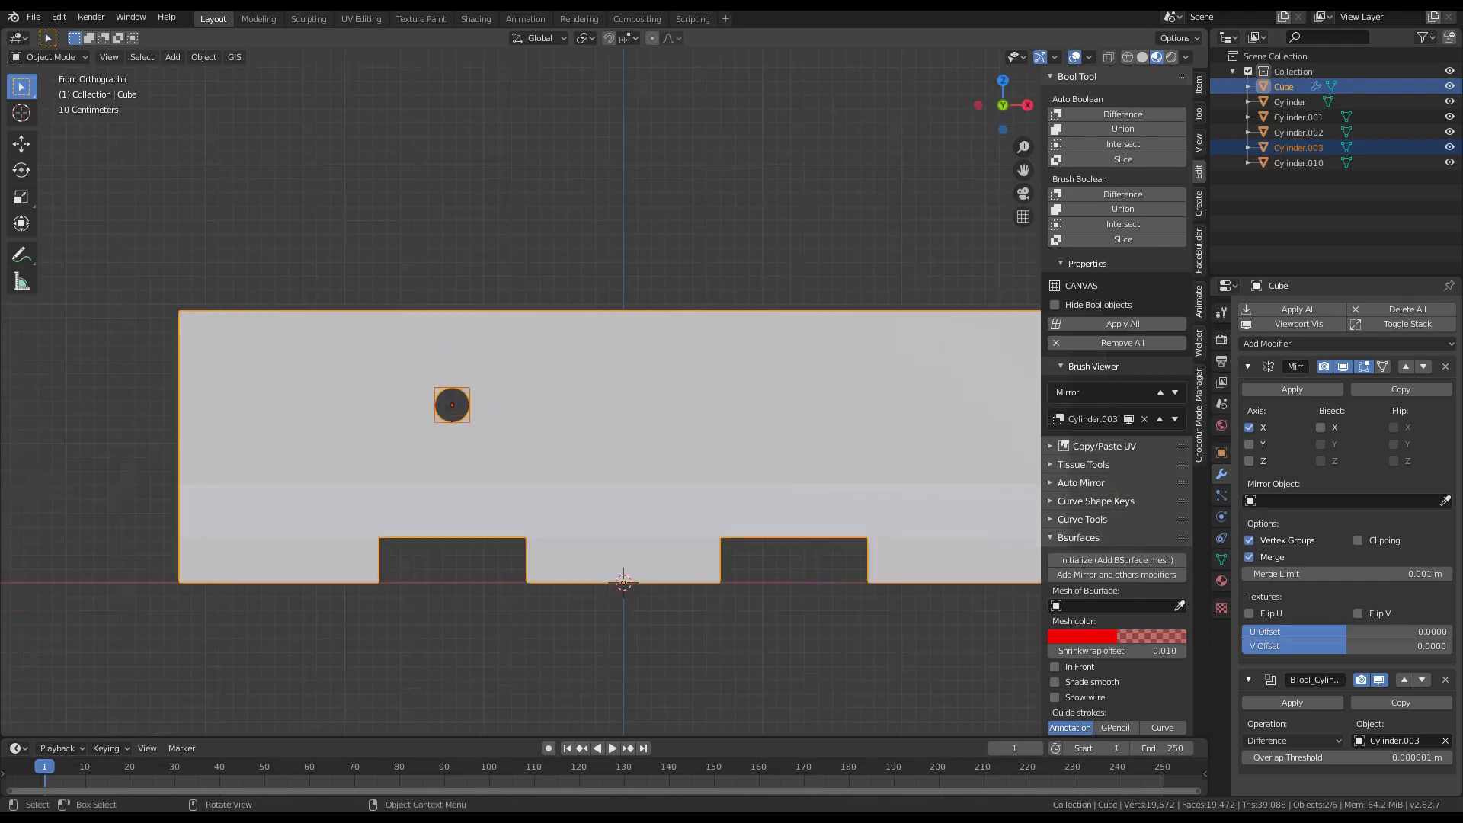
Apply the boolean cut to the barrier so that the cylinder's hole becomes part of its mirrored mesh
click(457, 413)
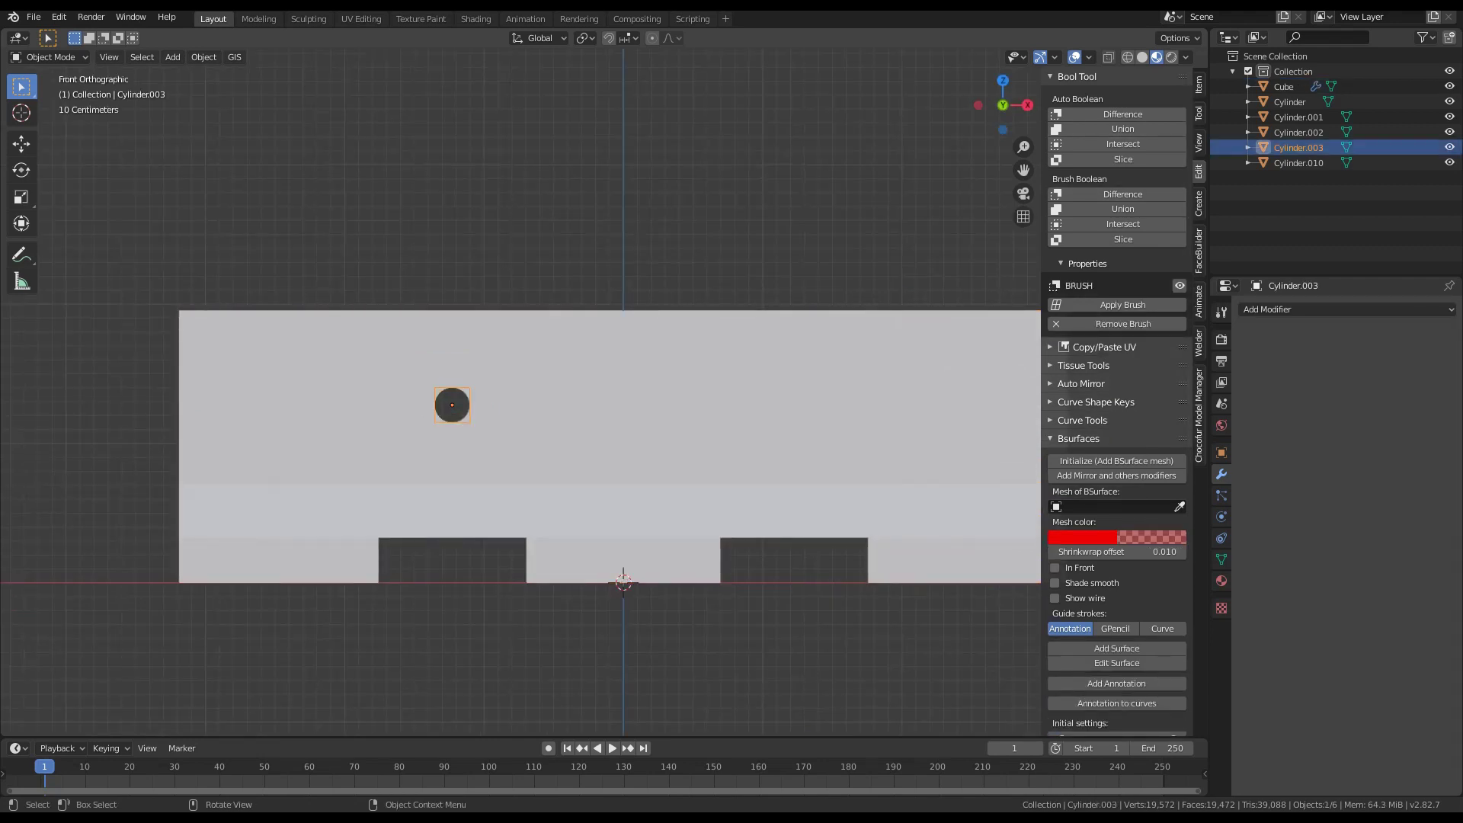
key(g)
key(Escape)
middle_drag(465, 415, 579, 438)
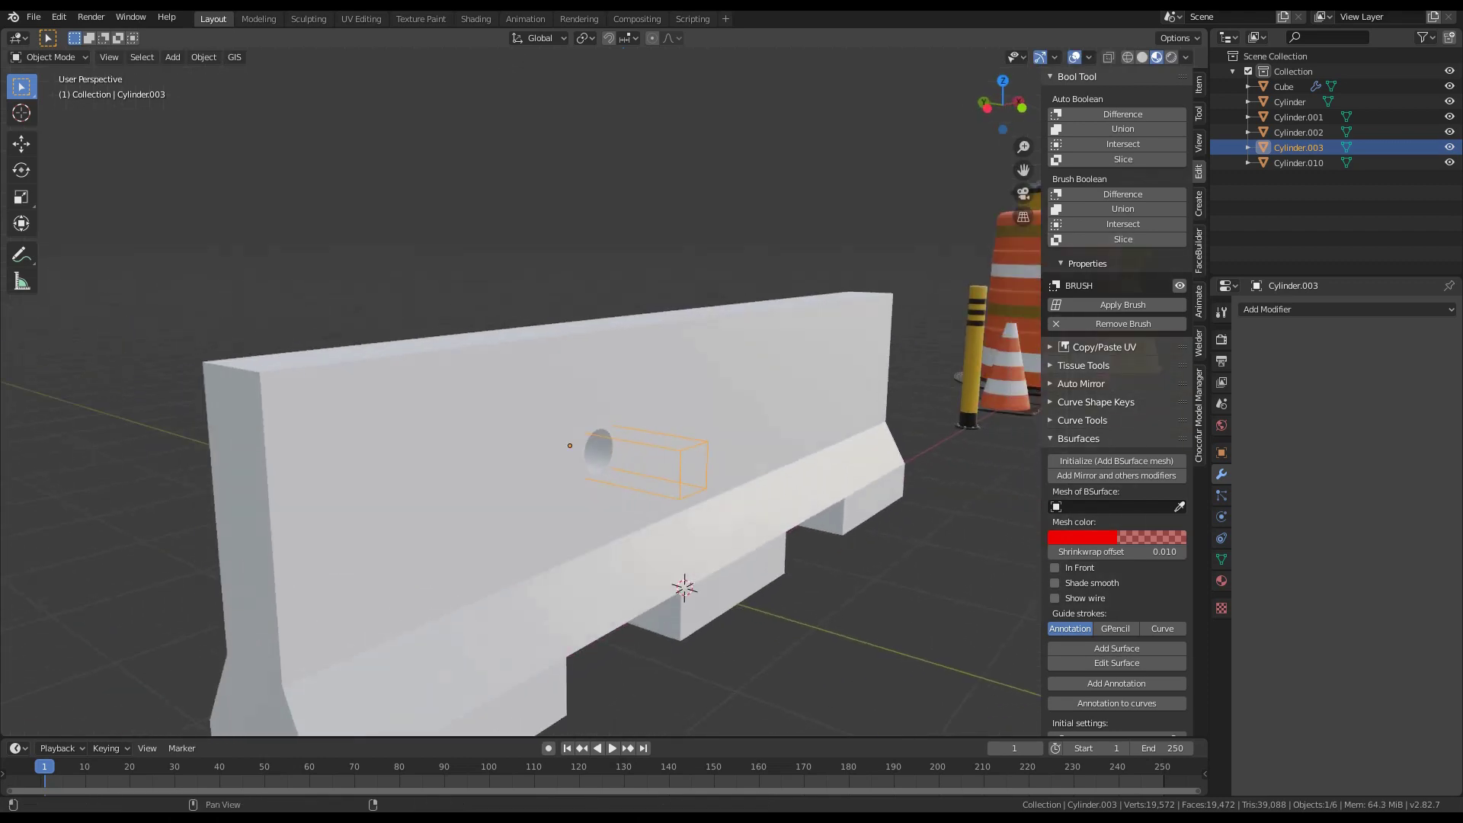
click(1124, 325)
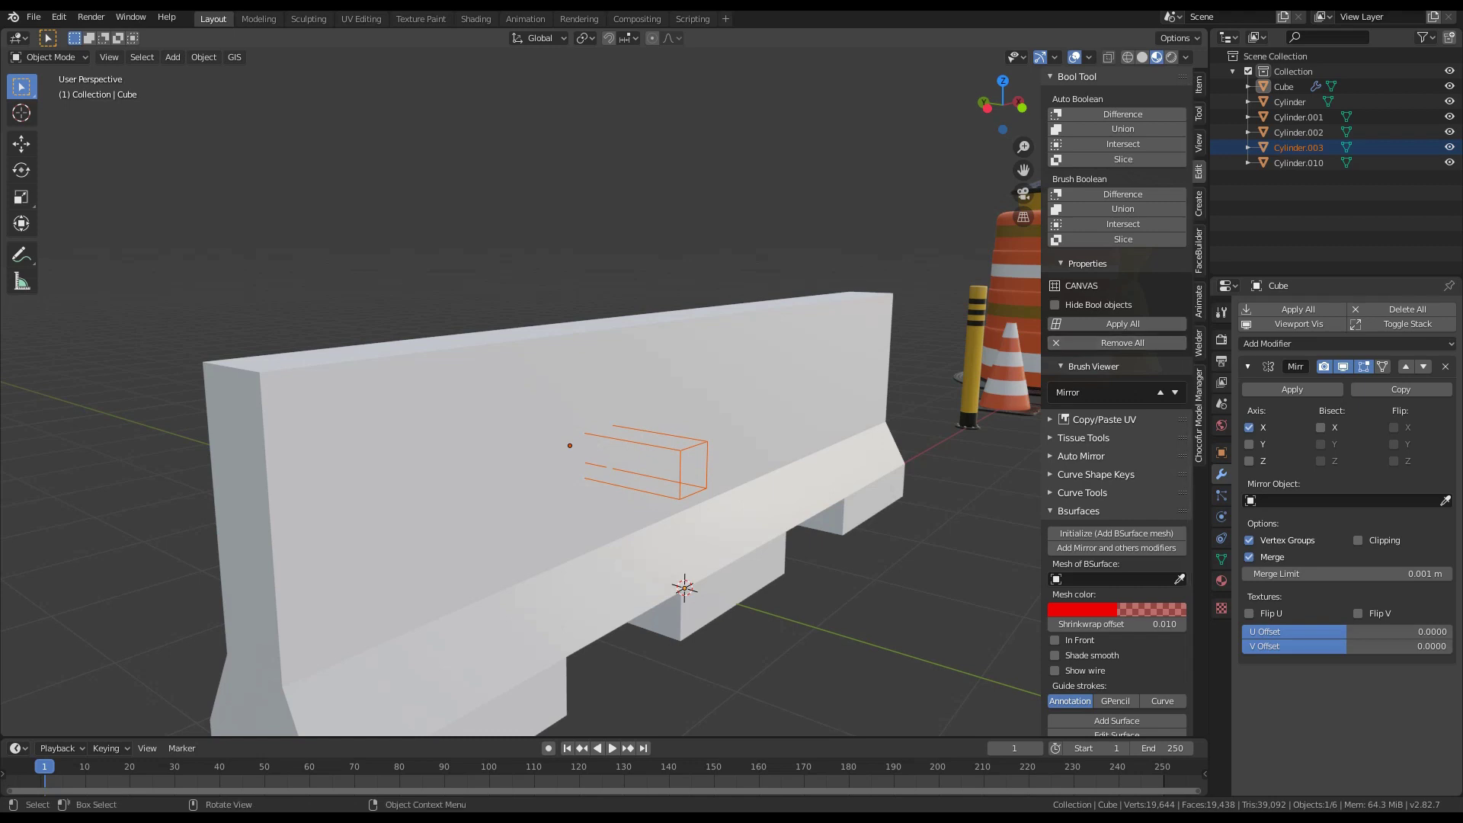
Delete the leftover cutting cylinder, check the holed wall and hide the sidebar
click(600, 458)
key(c)
key(Escape)
key(x)
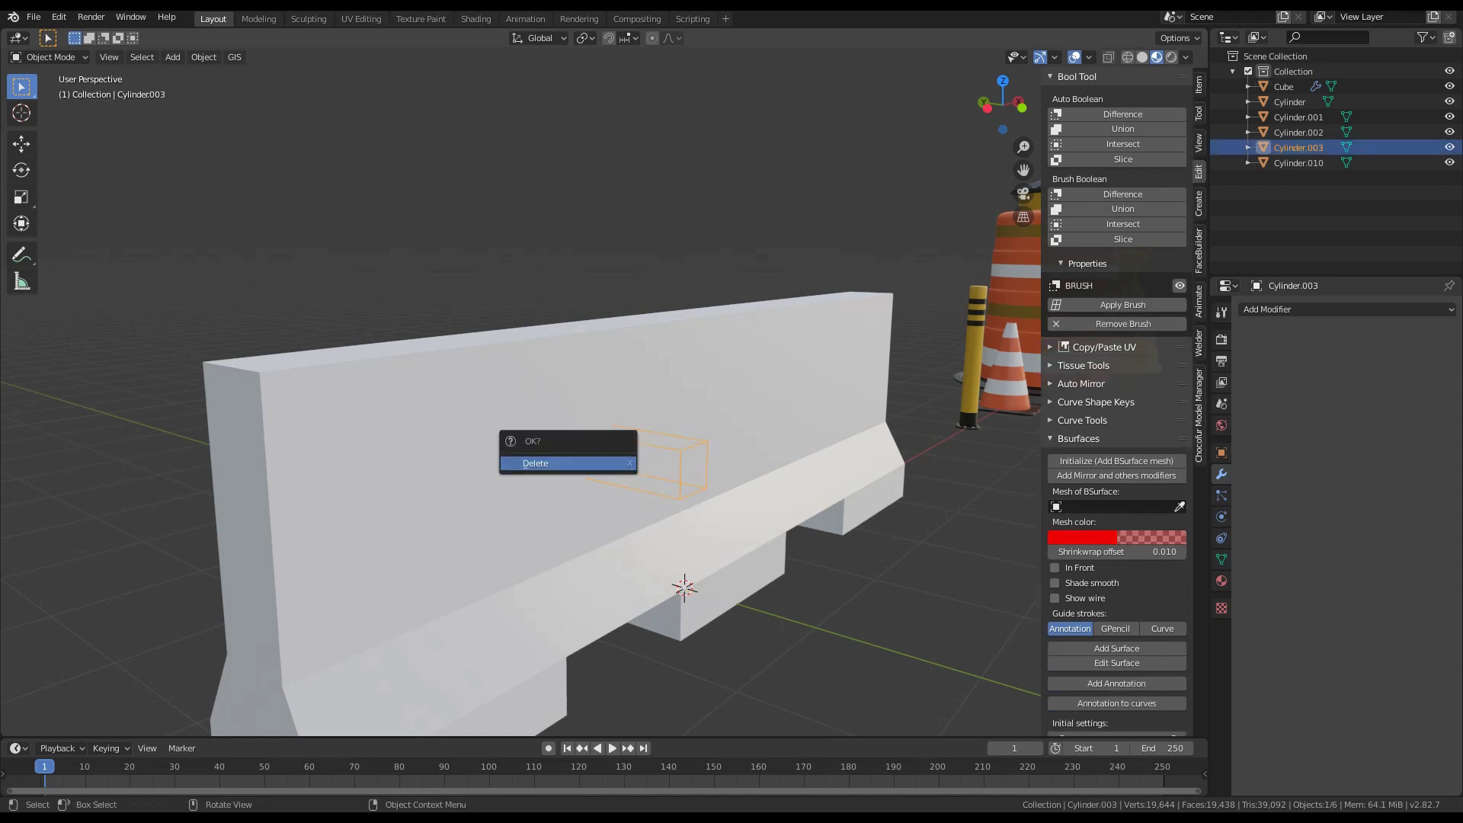
click(610, 463)
click(610, 462)
middle_drag(610, 463, 556, 455)
key(n)
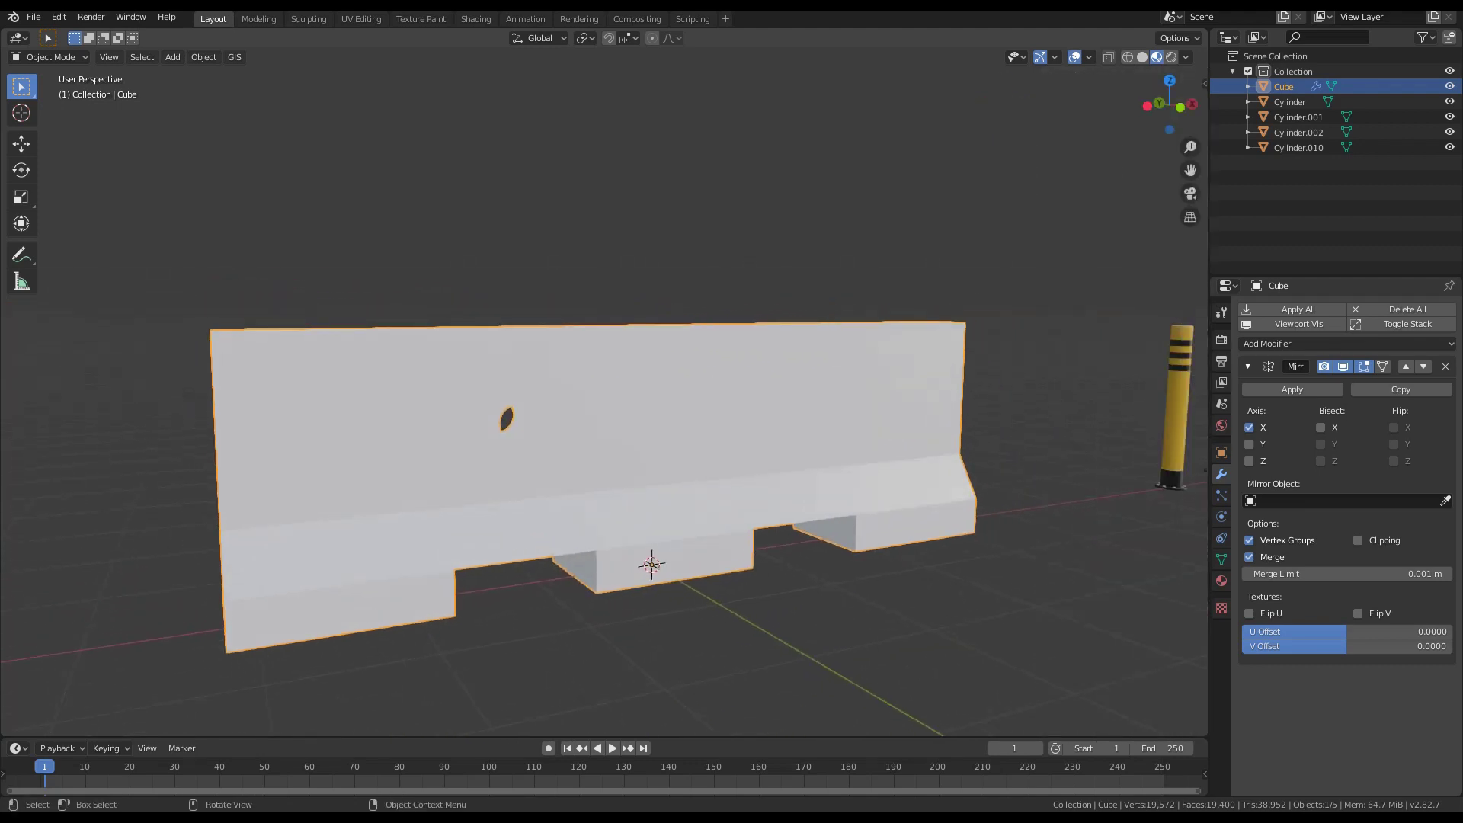
Give the barrier a new material named concrete and darken its base color to a light gray
scroll(602, 396, down, 4)
mouse_move(572, 450)
middle_down()
mouse_move(526, 457)
mouse_move(484, 441)
mouse_move(583, 462)
middle_up()
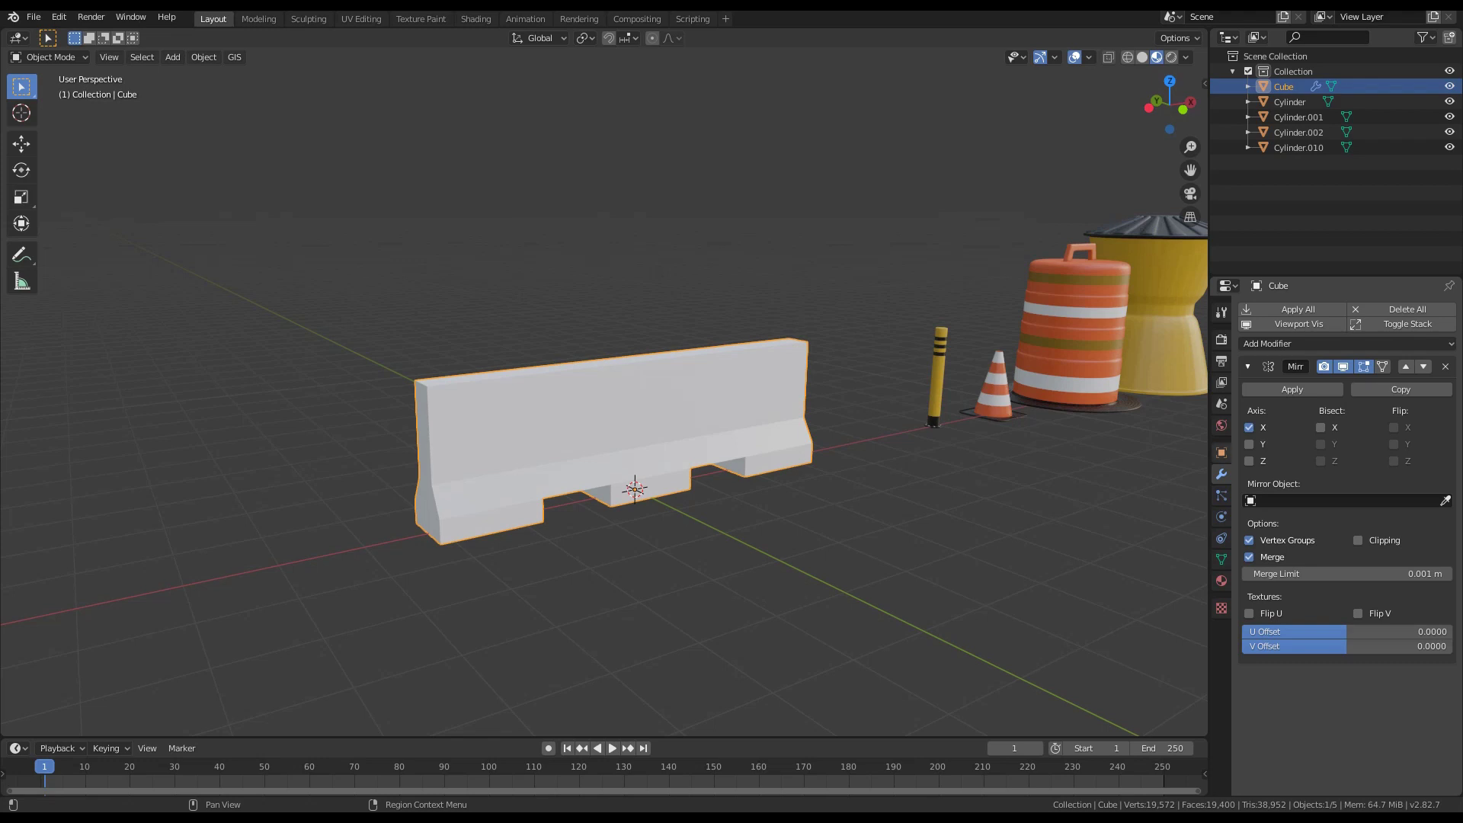
click(1222, 426)
click(1222, 580)
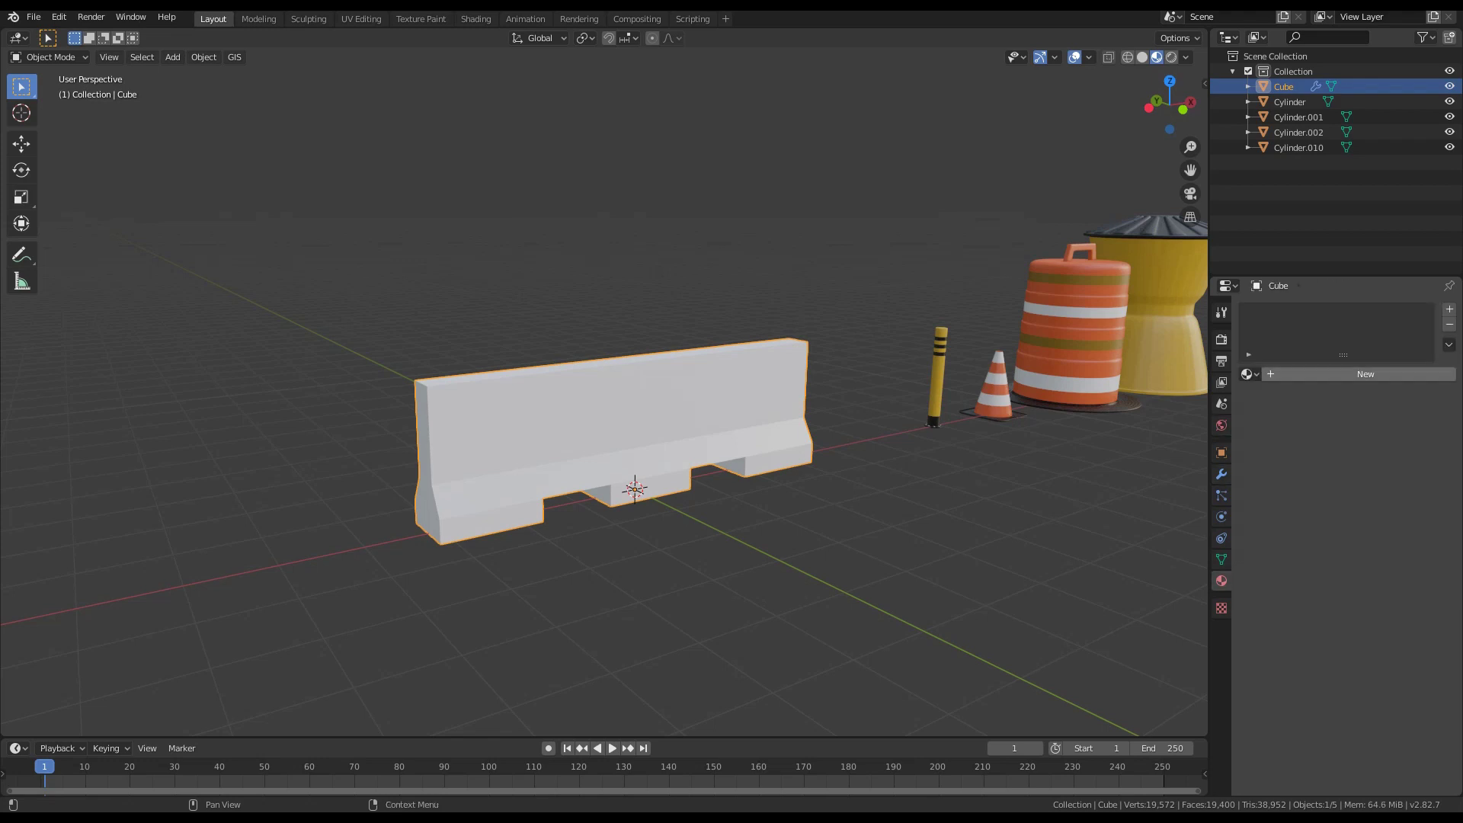
click(1316, 374)
text(co)
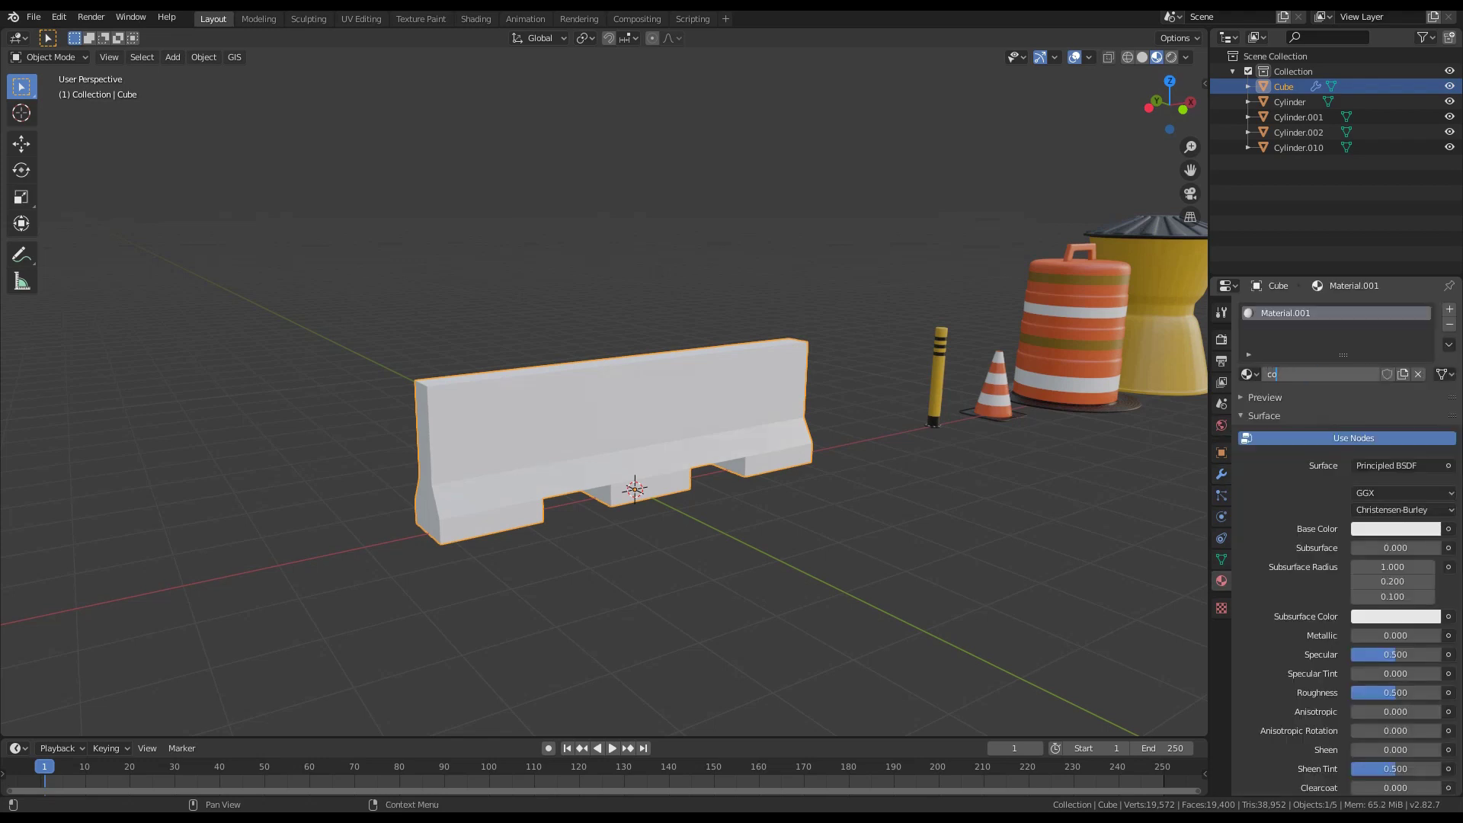
text(ncrete)
key(Return)
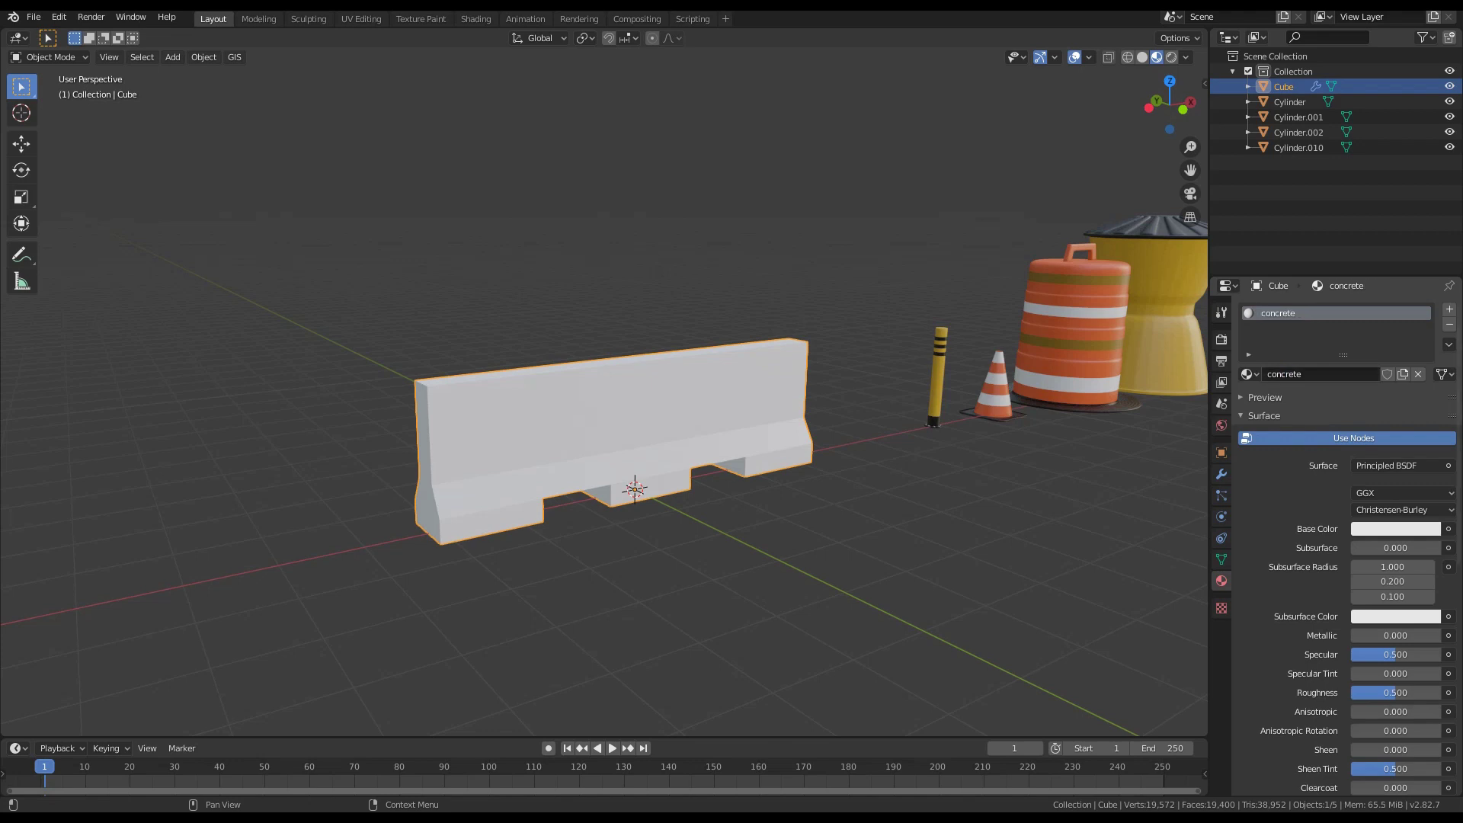
click(1395, 528)
drag(1400, 490, 1361, 491)
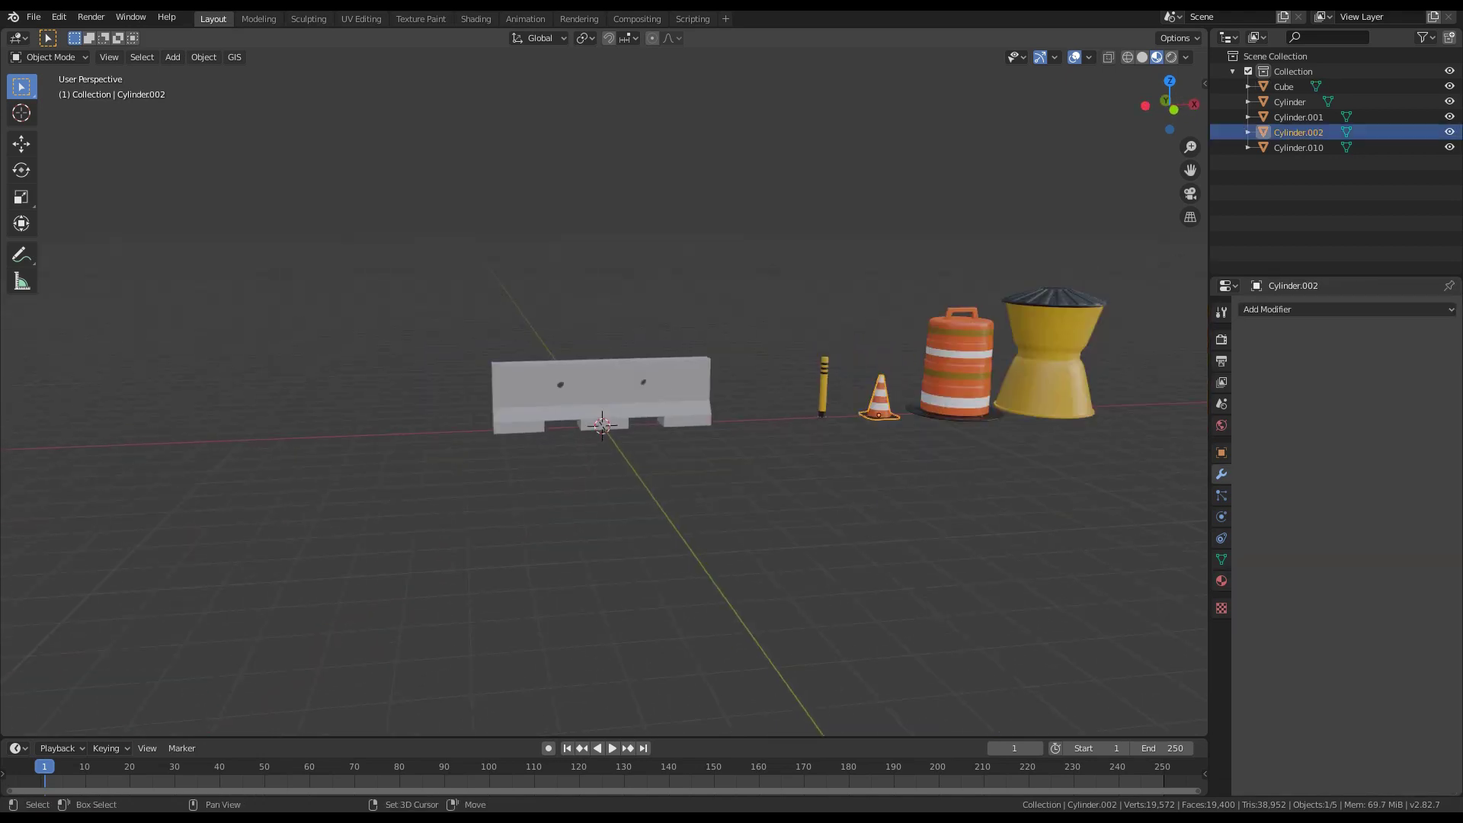
Move the yellow post, cone, orange drum and yellow water barrier together along the X axis, closer to the concrete barrier
shift+middle_drag(604, 404, 527, 448)
drag(1107, 277, 728, 480)
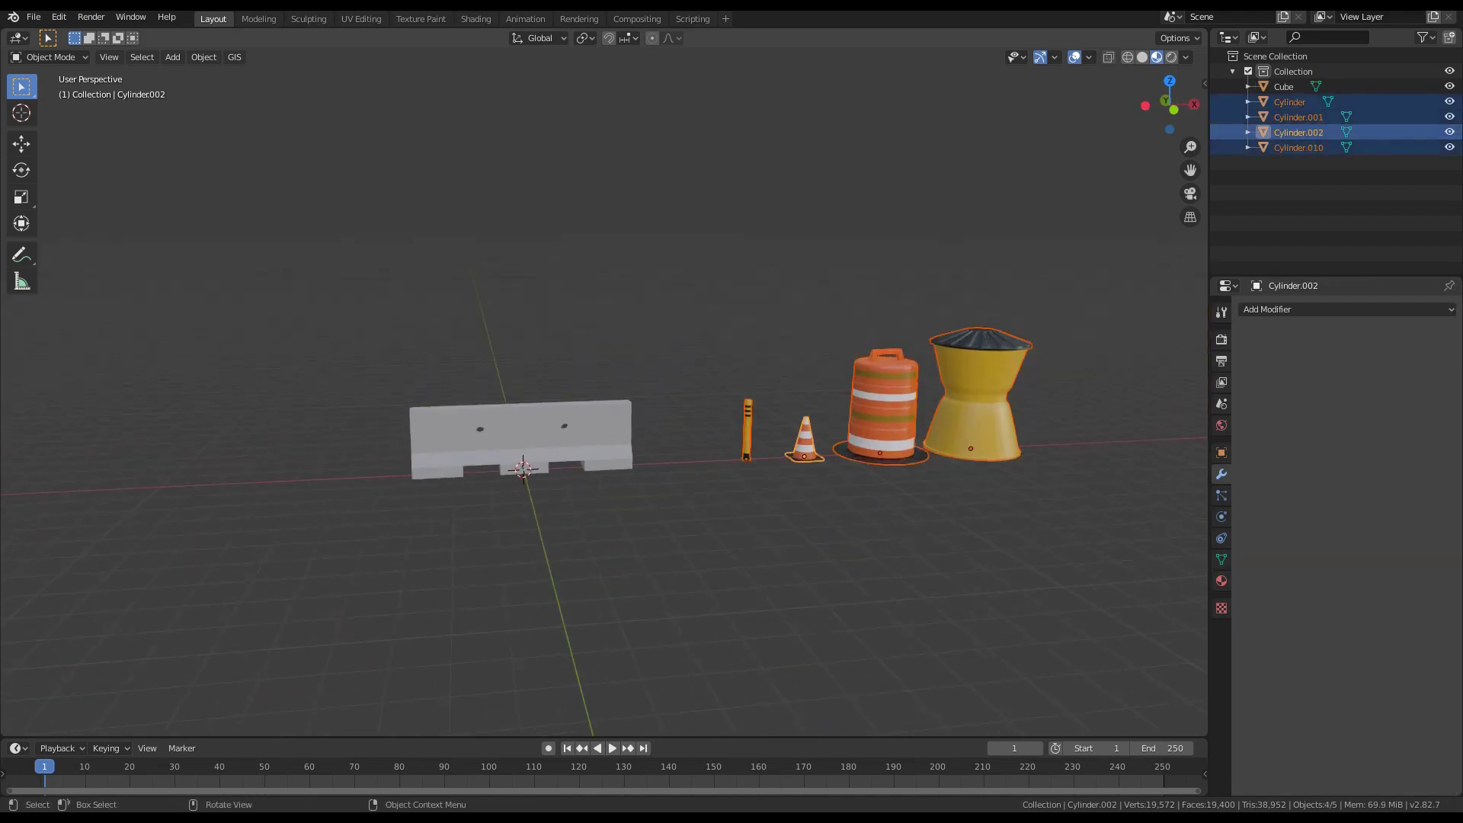
key(g)
key(x)
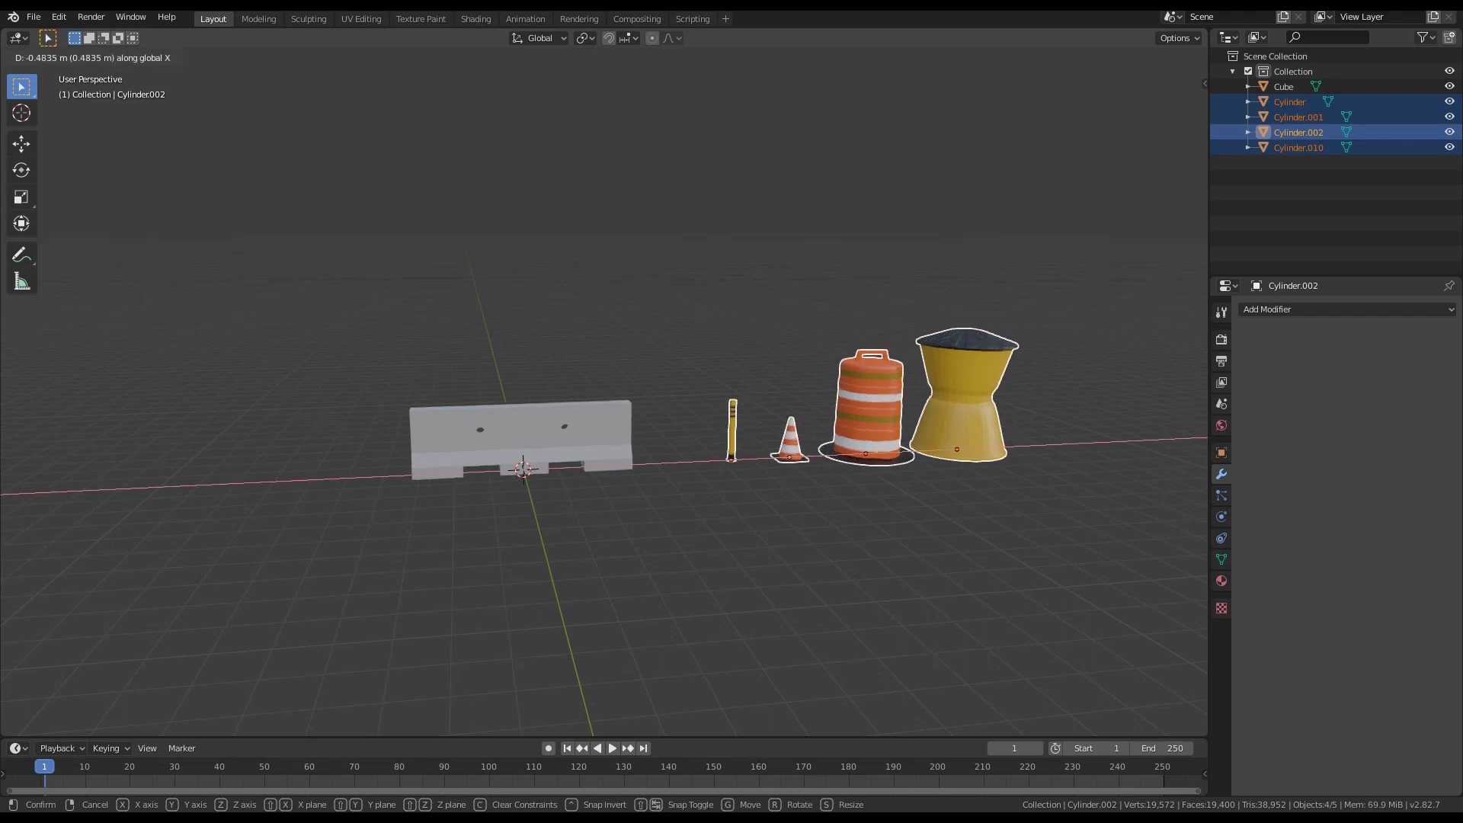
click(645, 480)
key(a)
key(a)
middle_drag(610, 381, 544, 390)
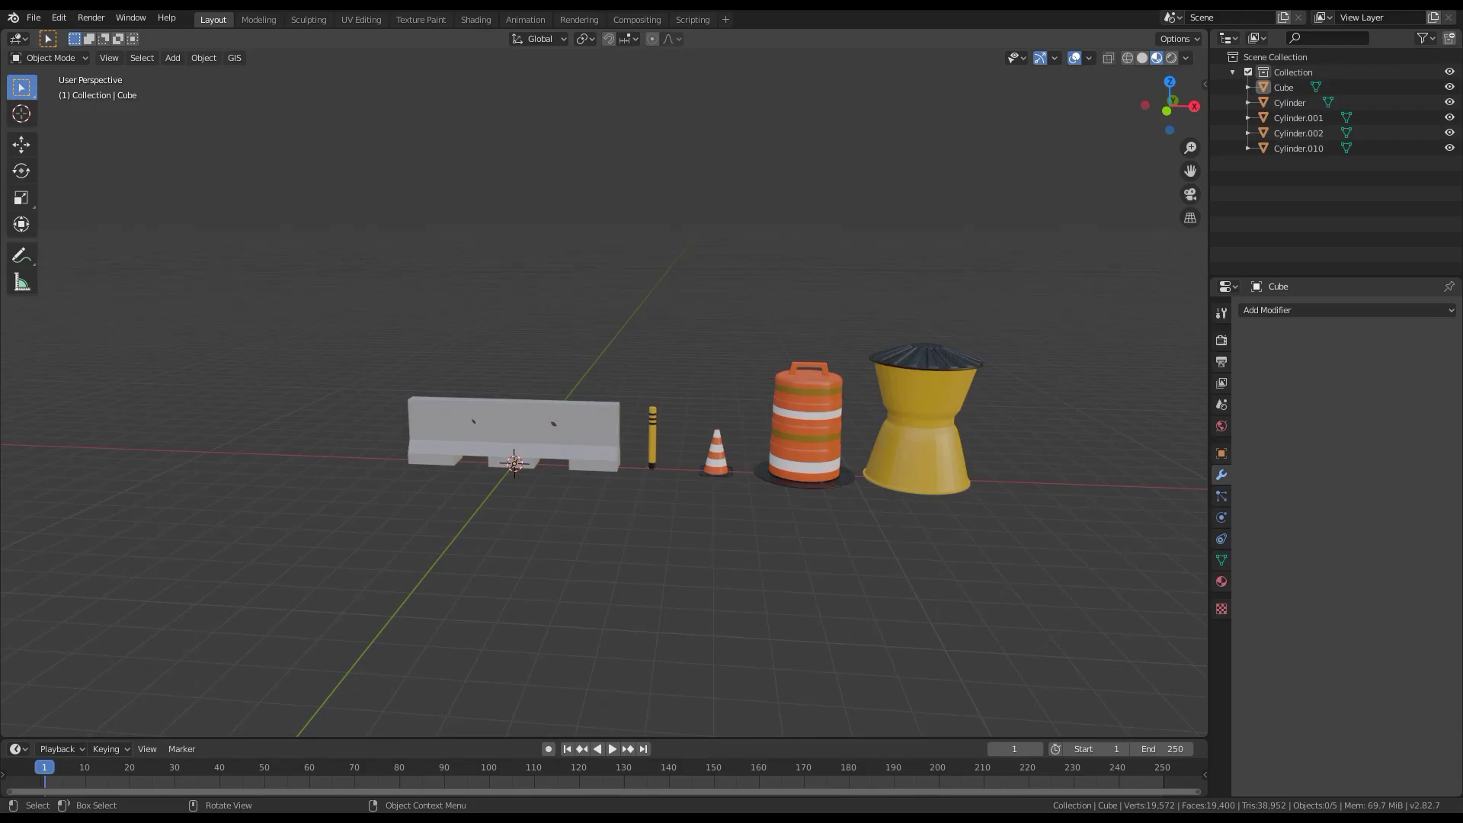
scroll(604, 382, up, 3)
click(604, 393)
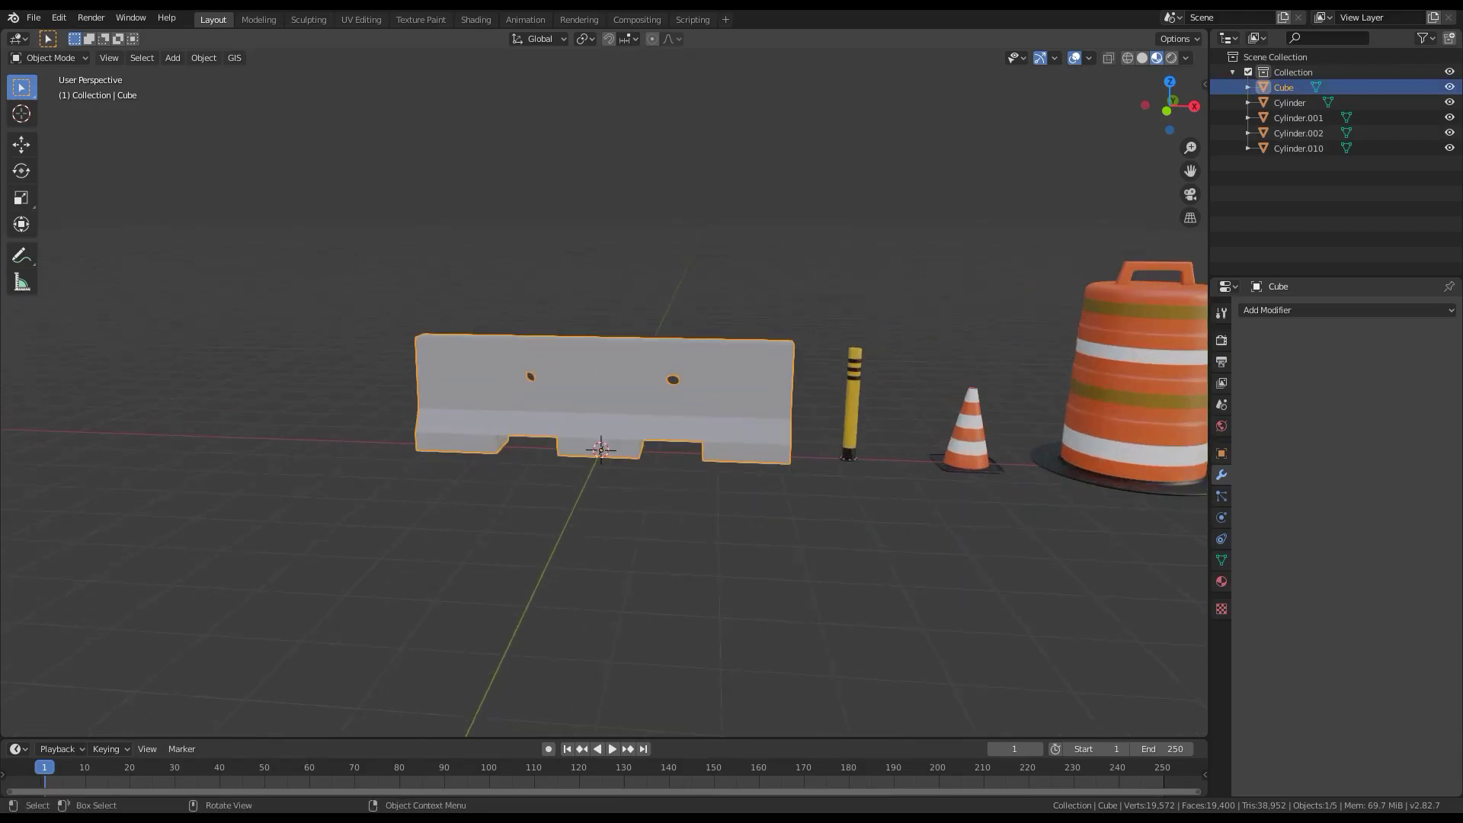
middle_drag(604, 392, 668, 393)
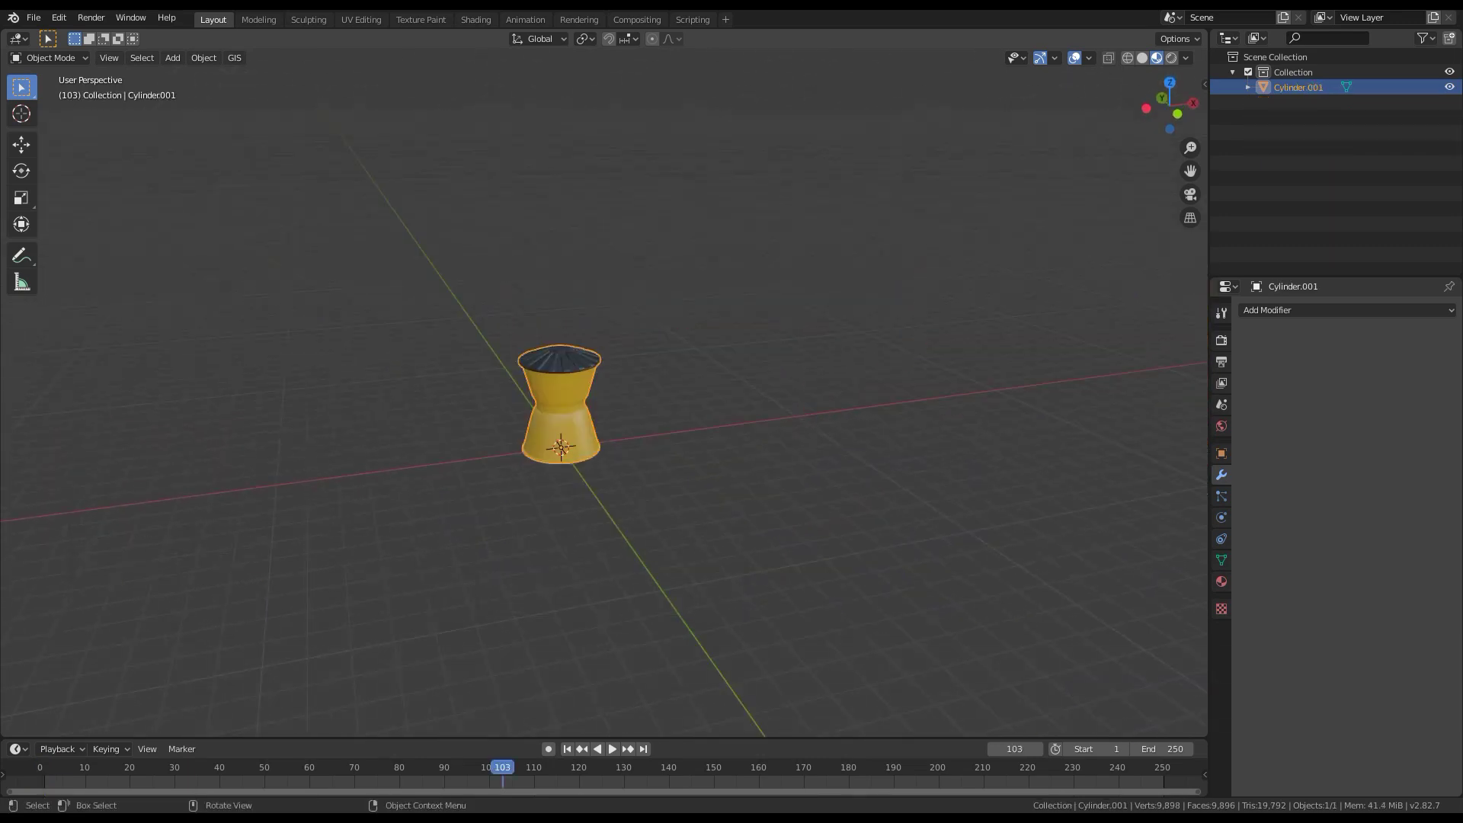
Open the yellow water barrier's mesh in edit mode with all of its faces selected
middle_drag(604, 392, 621, 347)
scroll(646, 374, up, 4)
scroll(747, 310, up, 2)
middle_drag(622, 347, 608, 375)
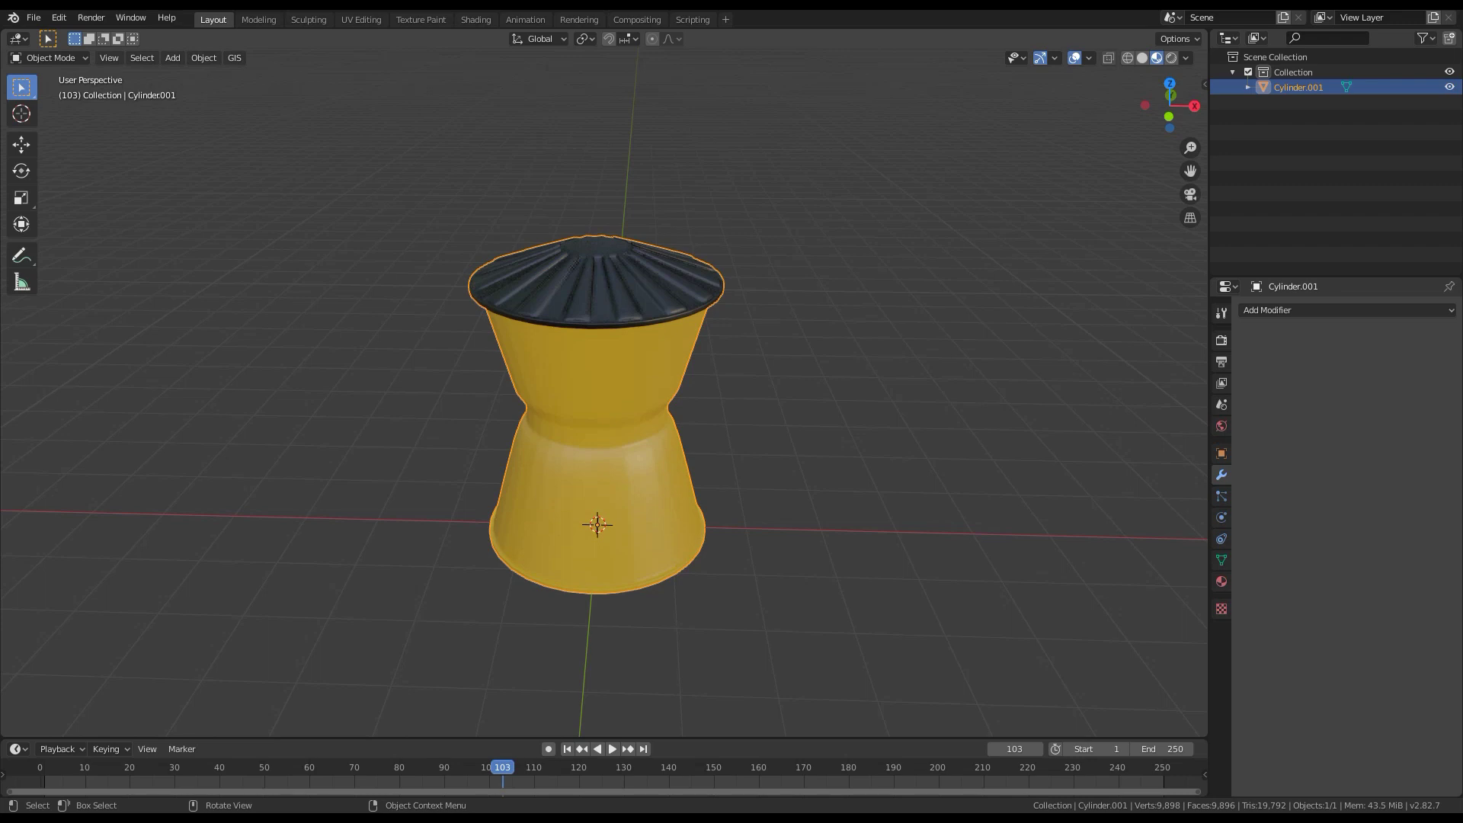
key(Tab)
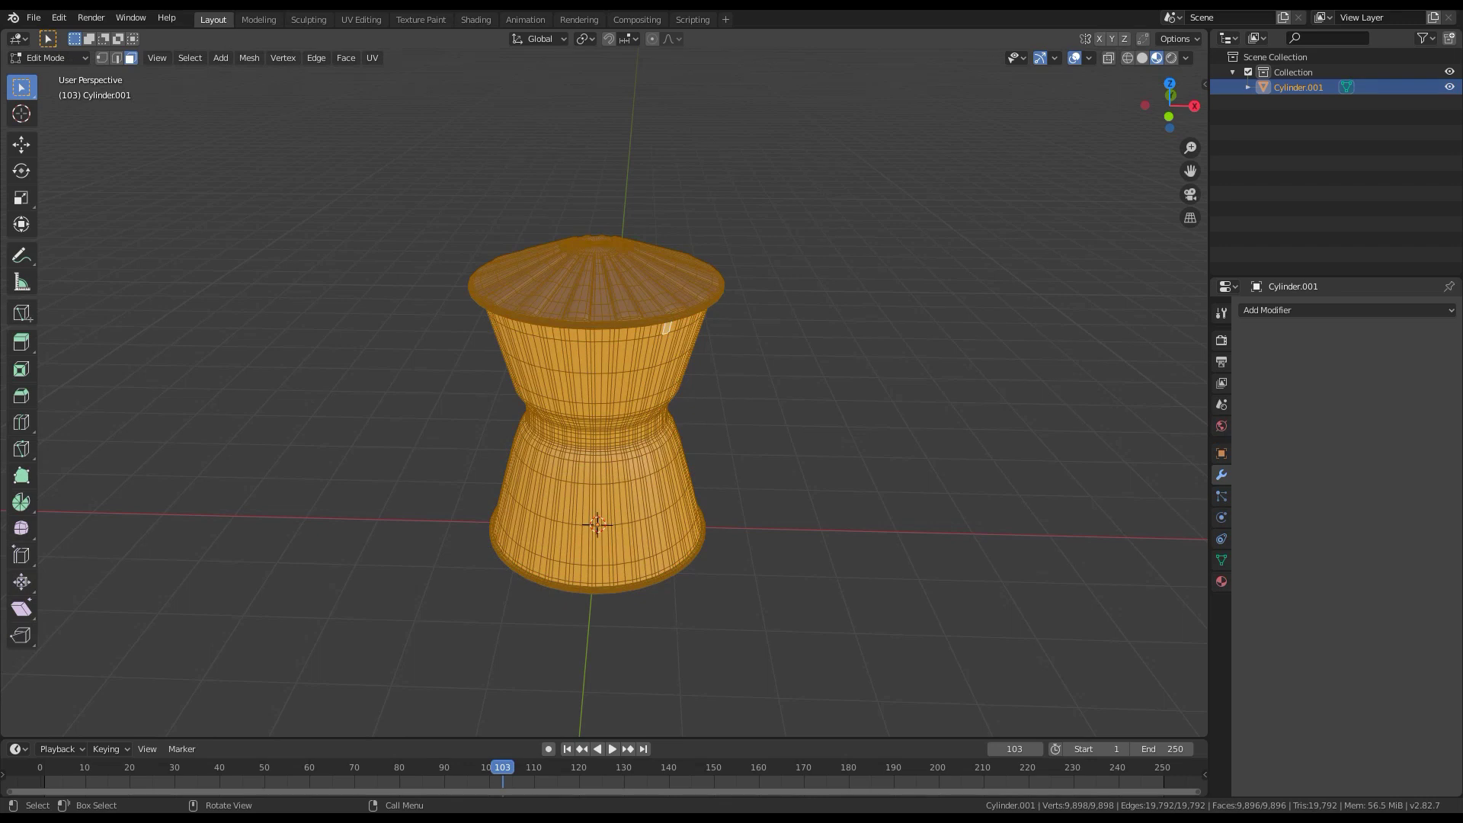
key(u)
key(s)
key(Escape)
key(ctrl+z)
key(ctrl+z)
Unwrap the yellow barrier's whole mesh with Smart UV Project at an angle limit of 66, and return to object mode
key(a)
key(u)
click(602, 347)
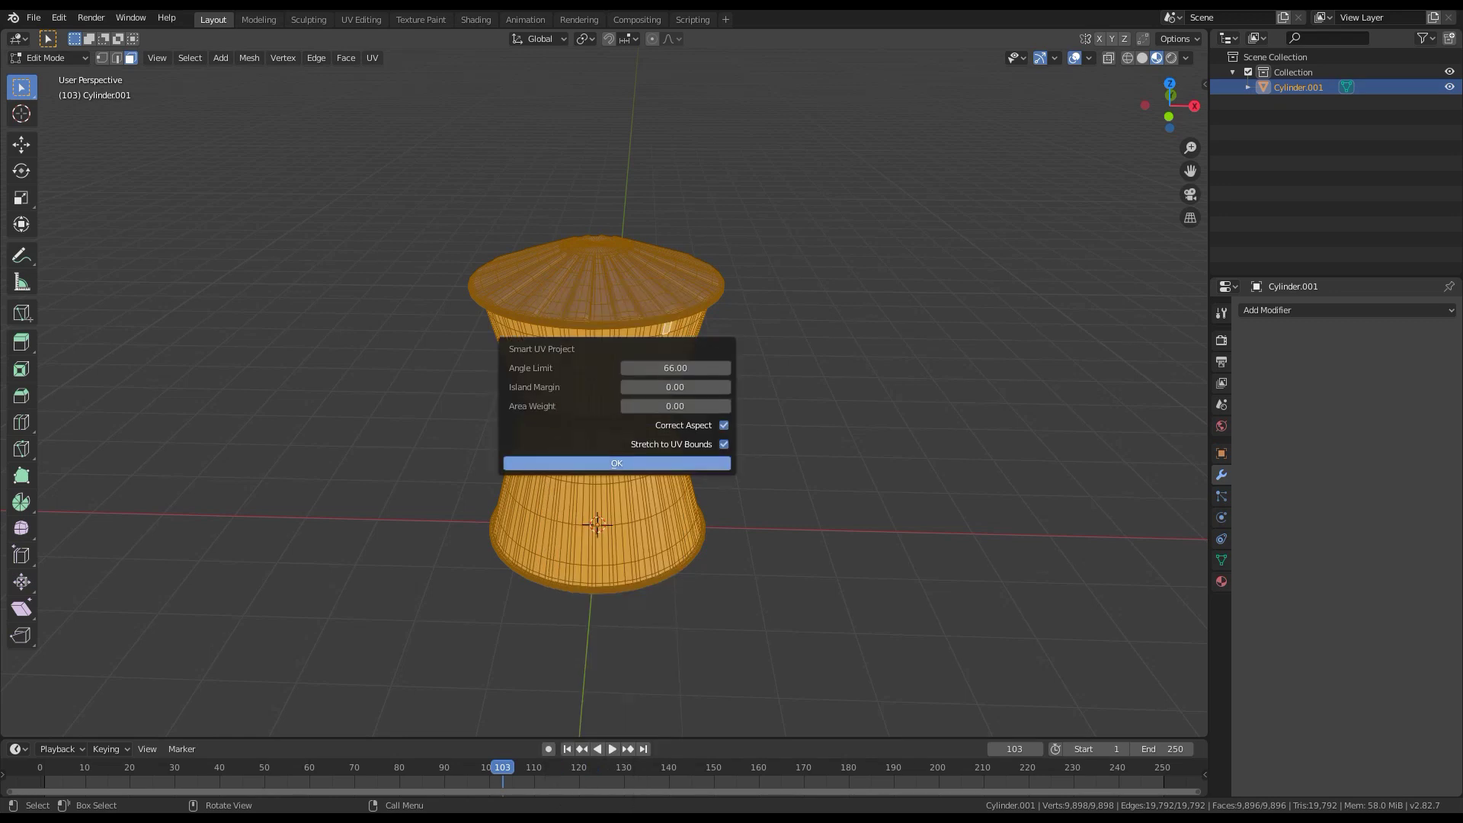
key(Return)
key(Tab)
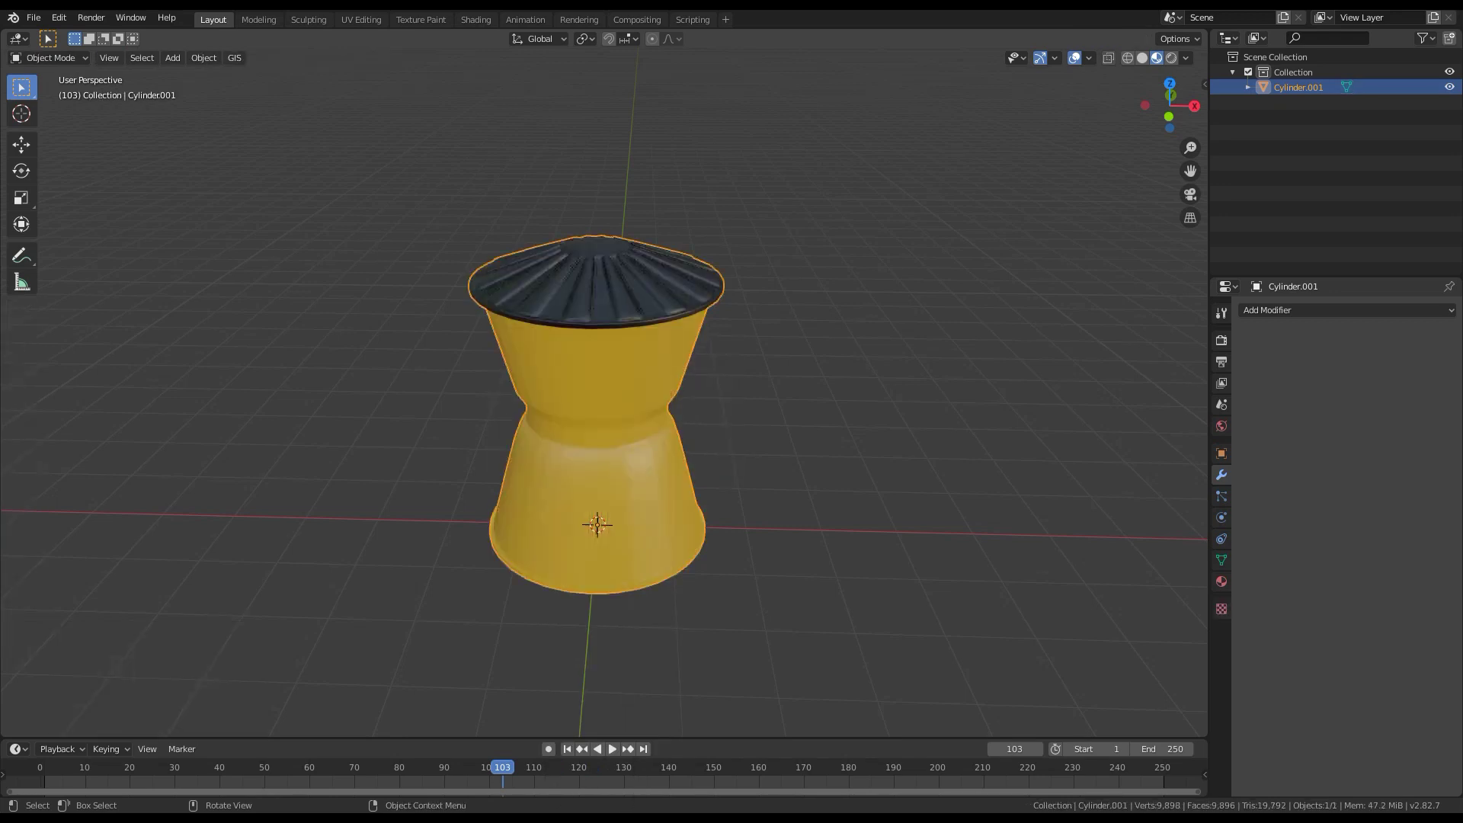
Start an FBX export of the unwrapped yellow barrier
click(34, 17)
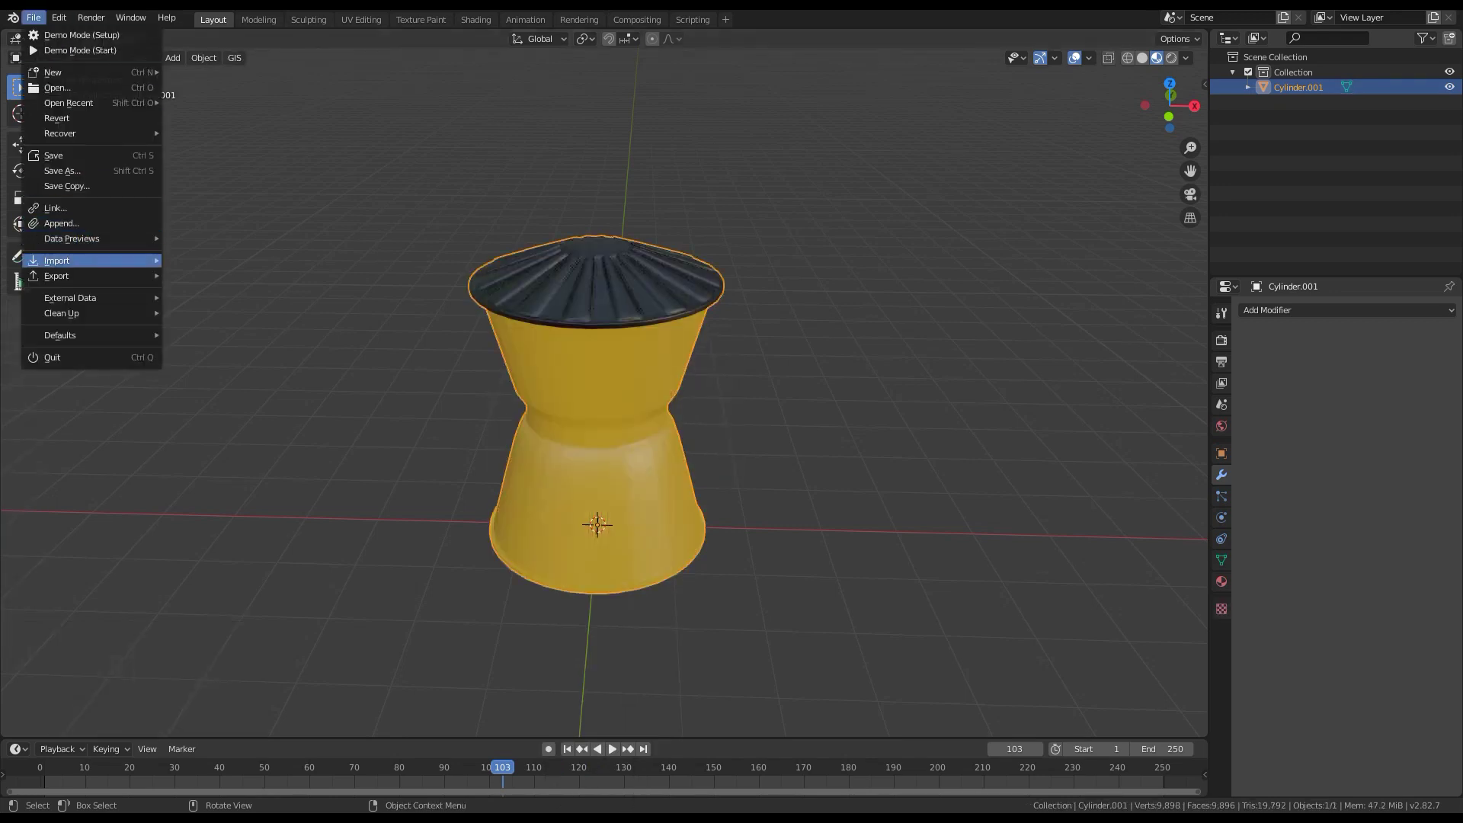
mouse_move(56, 275)
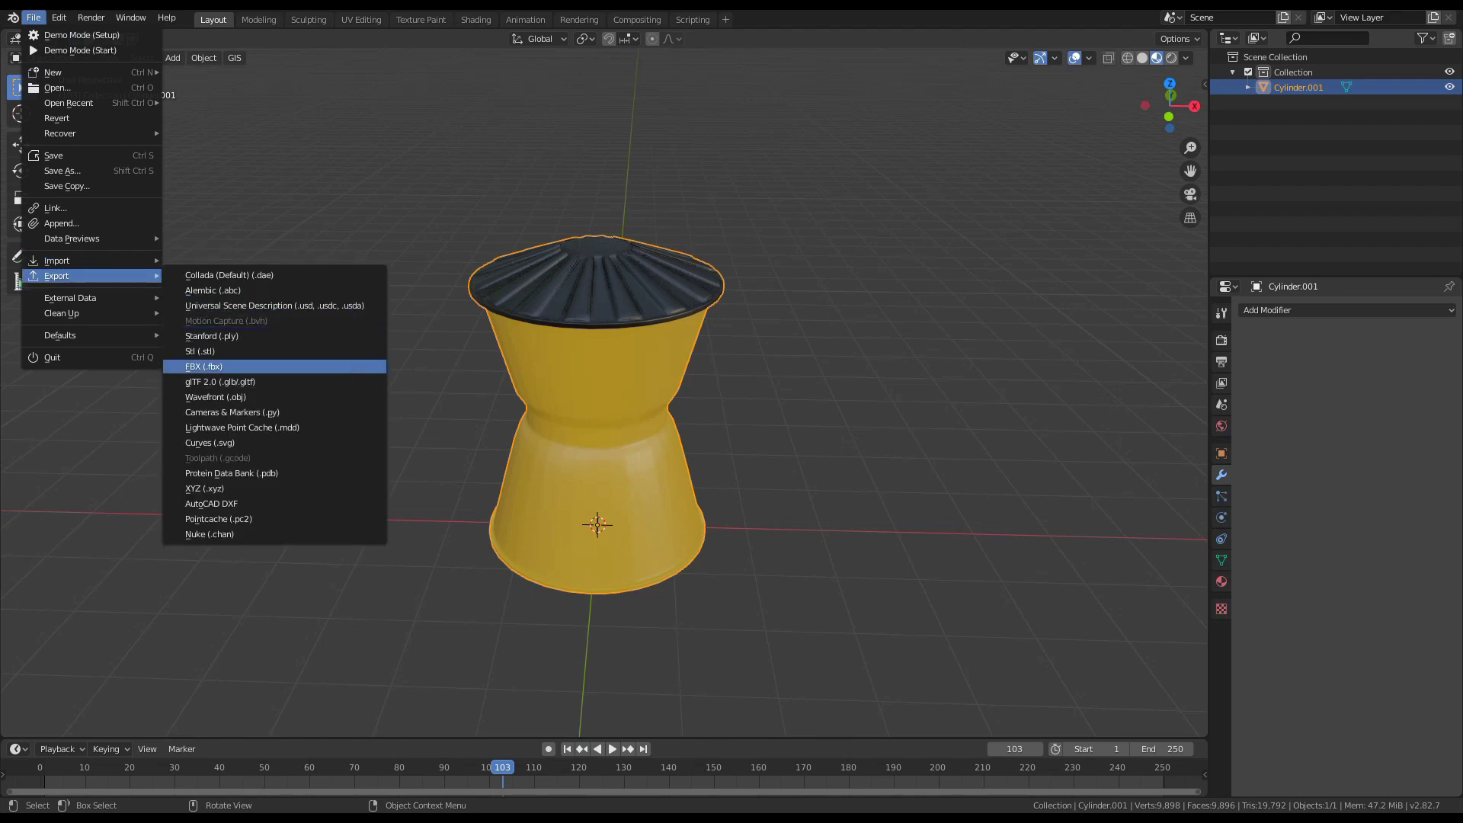
click(204, 366)
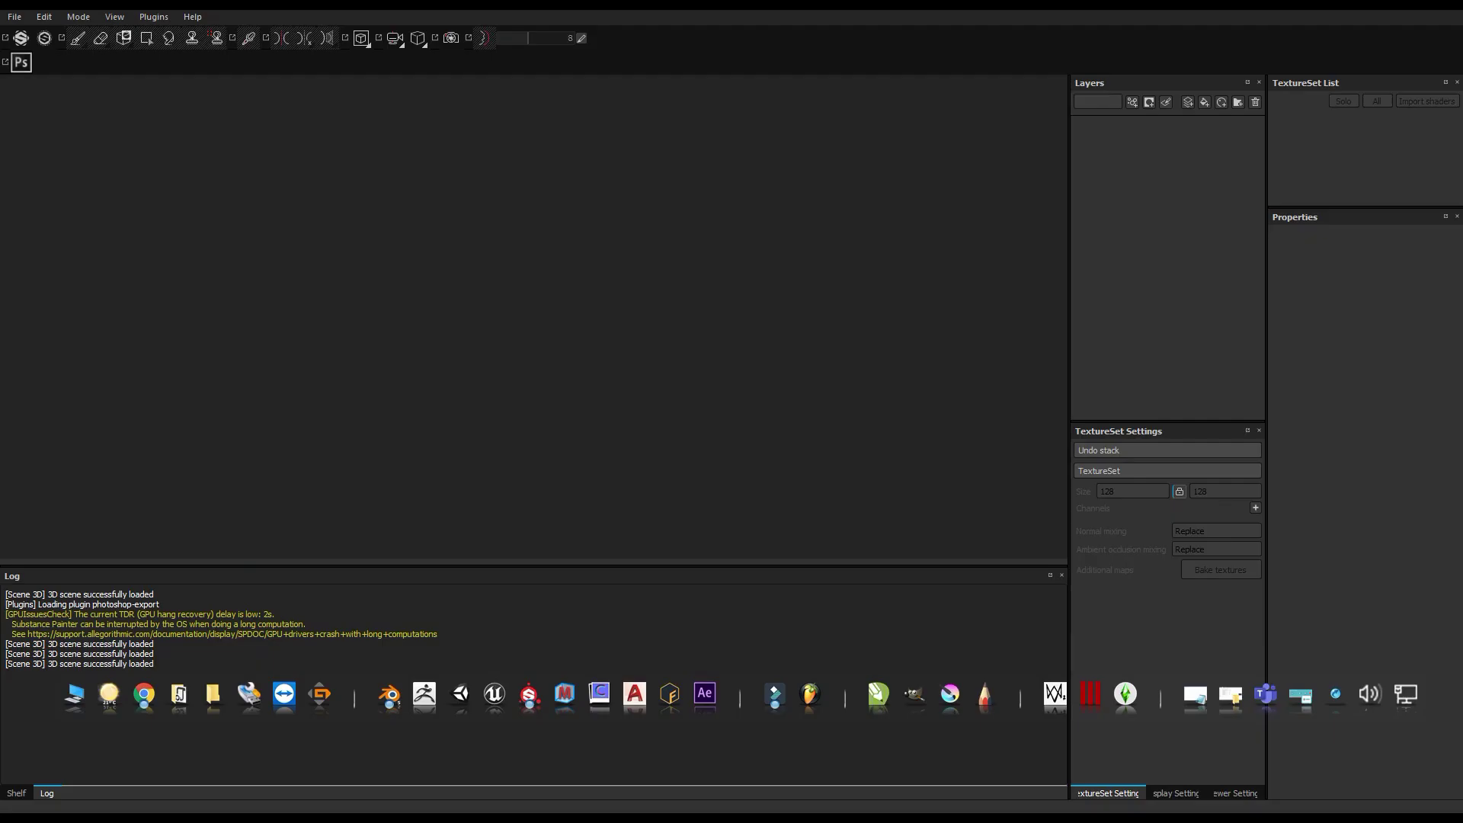
In Substance Painter, create a new project with the mesh concrete barrier.fbx from the Desktop
click(13, 17)
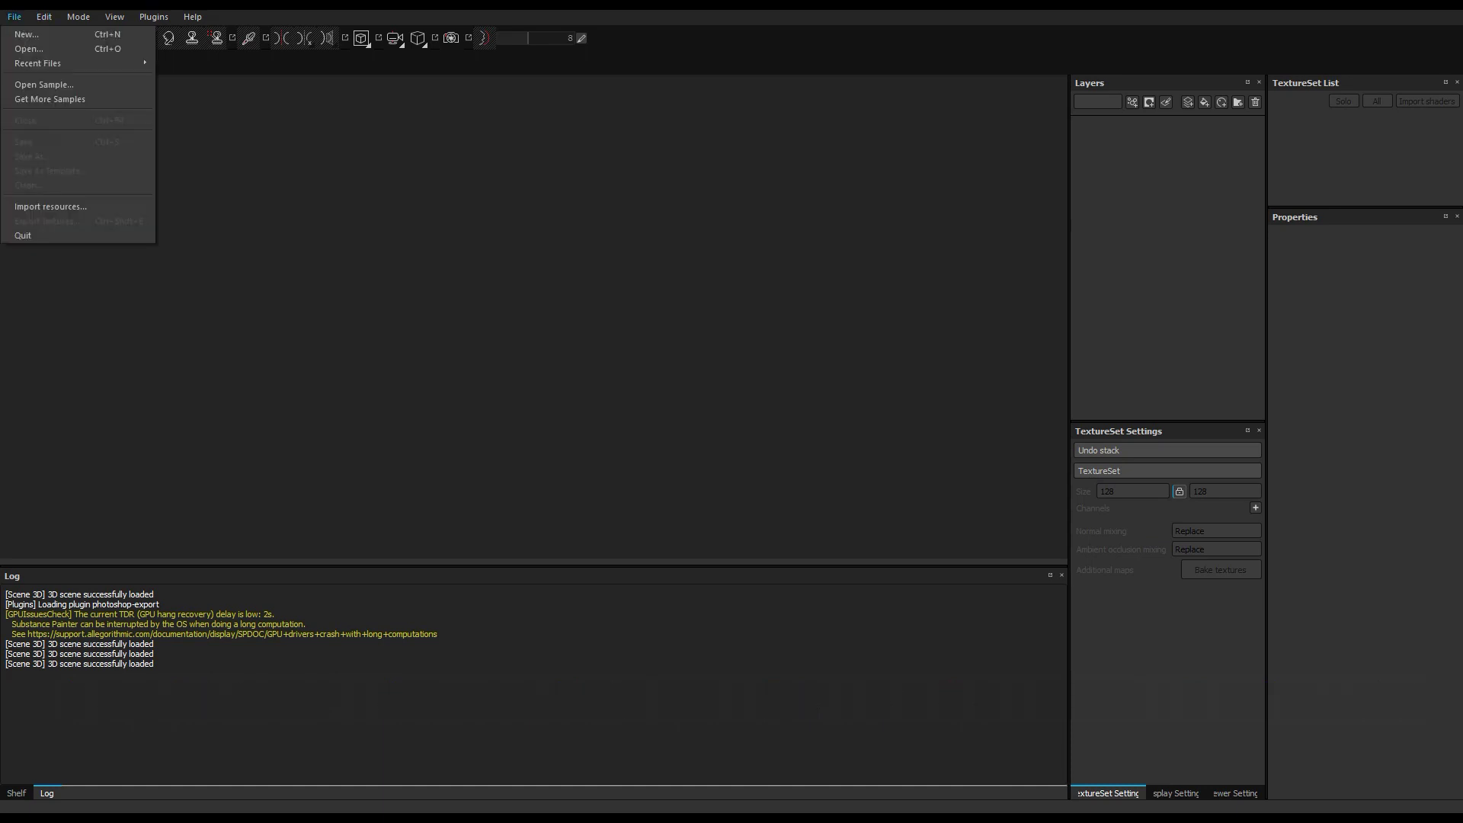
click(30, 32)
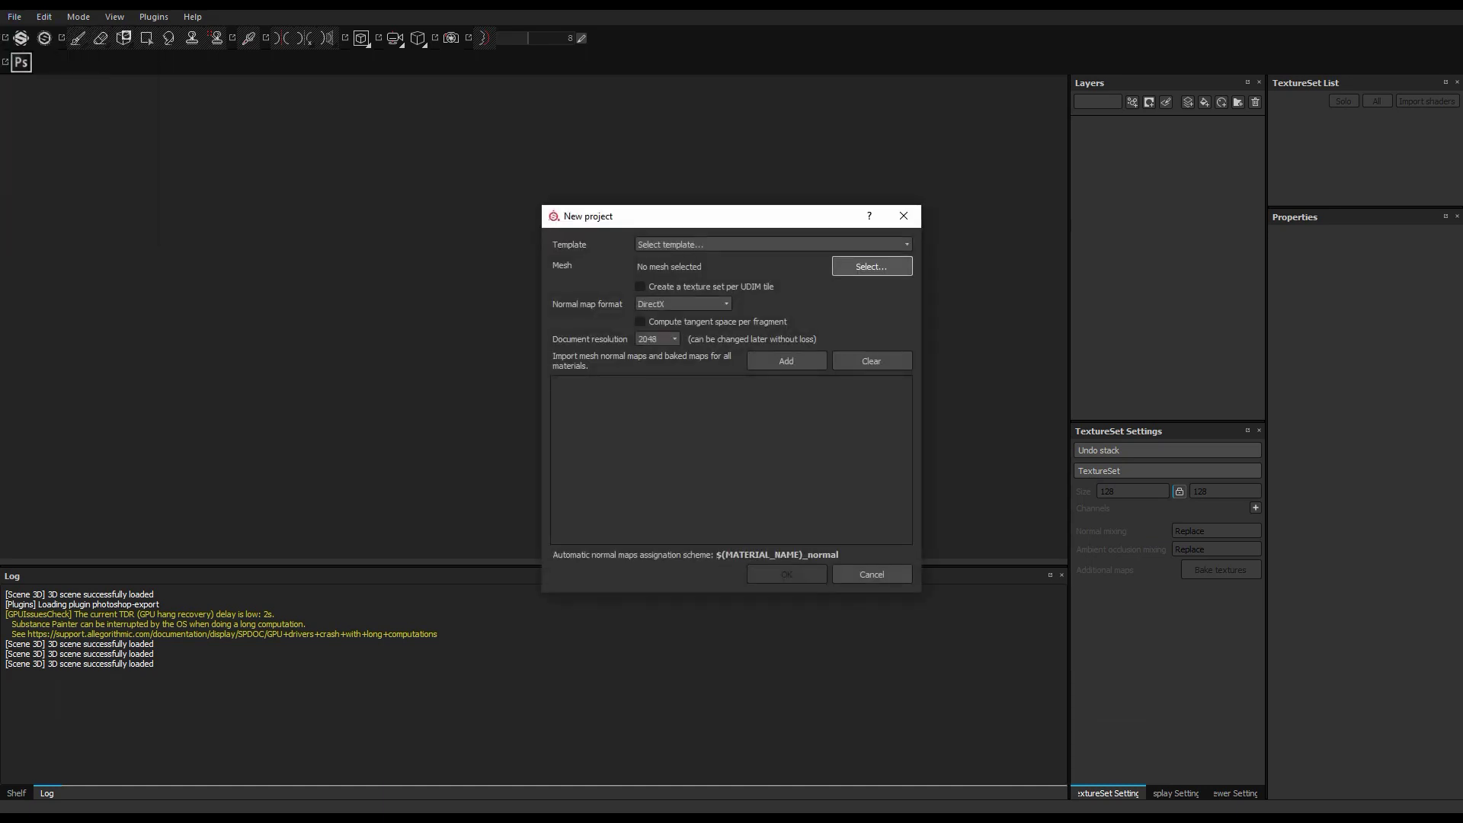
click(872, 266)
click(738, 429)
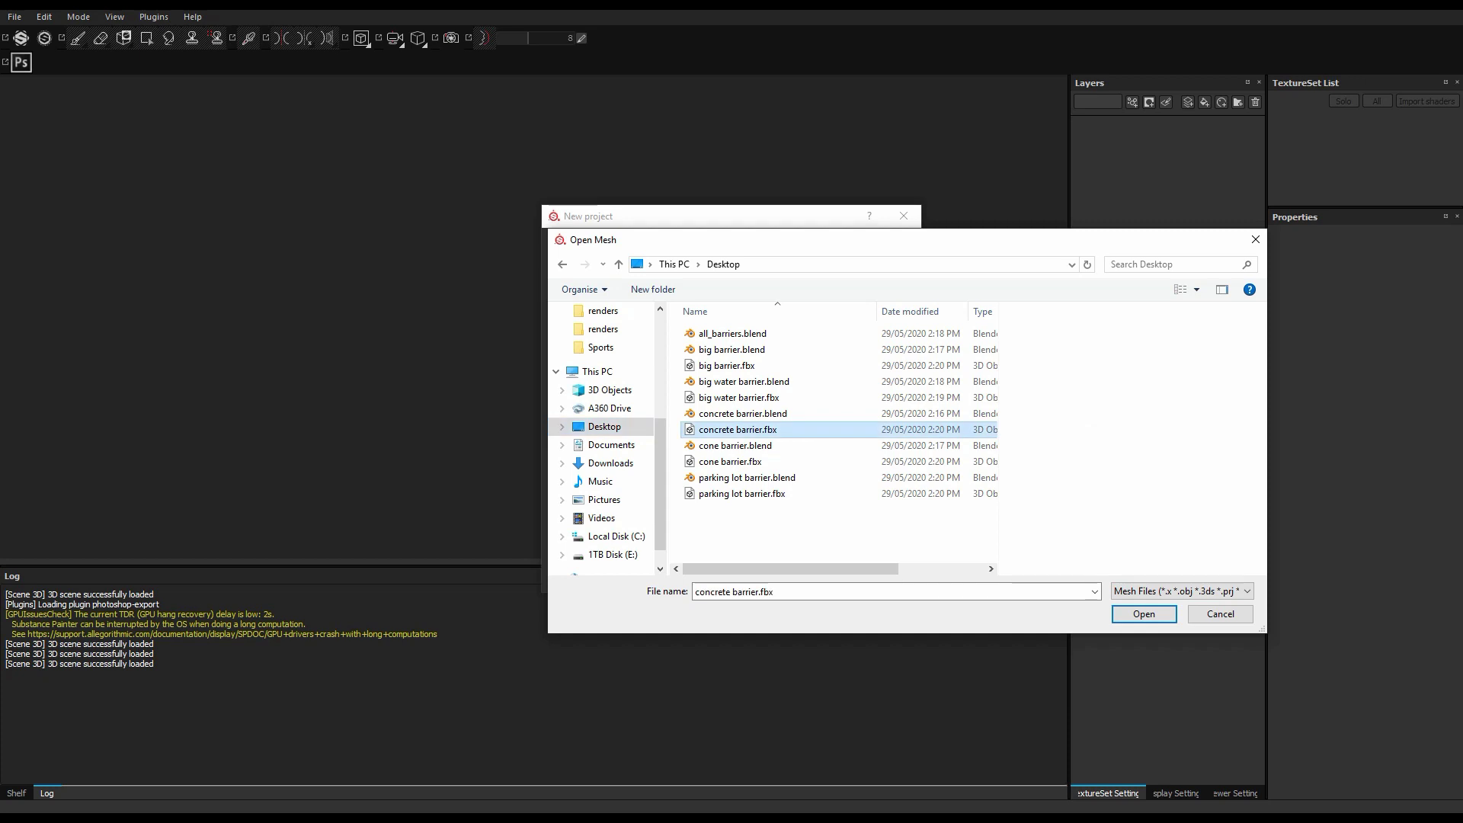
click(1144, 614)
click(786, 574)
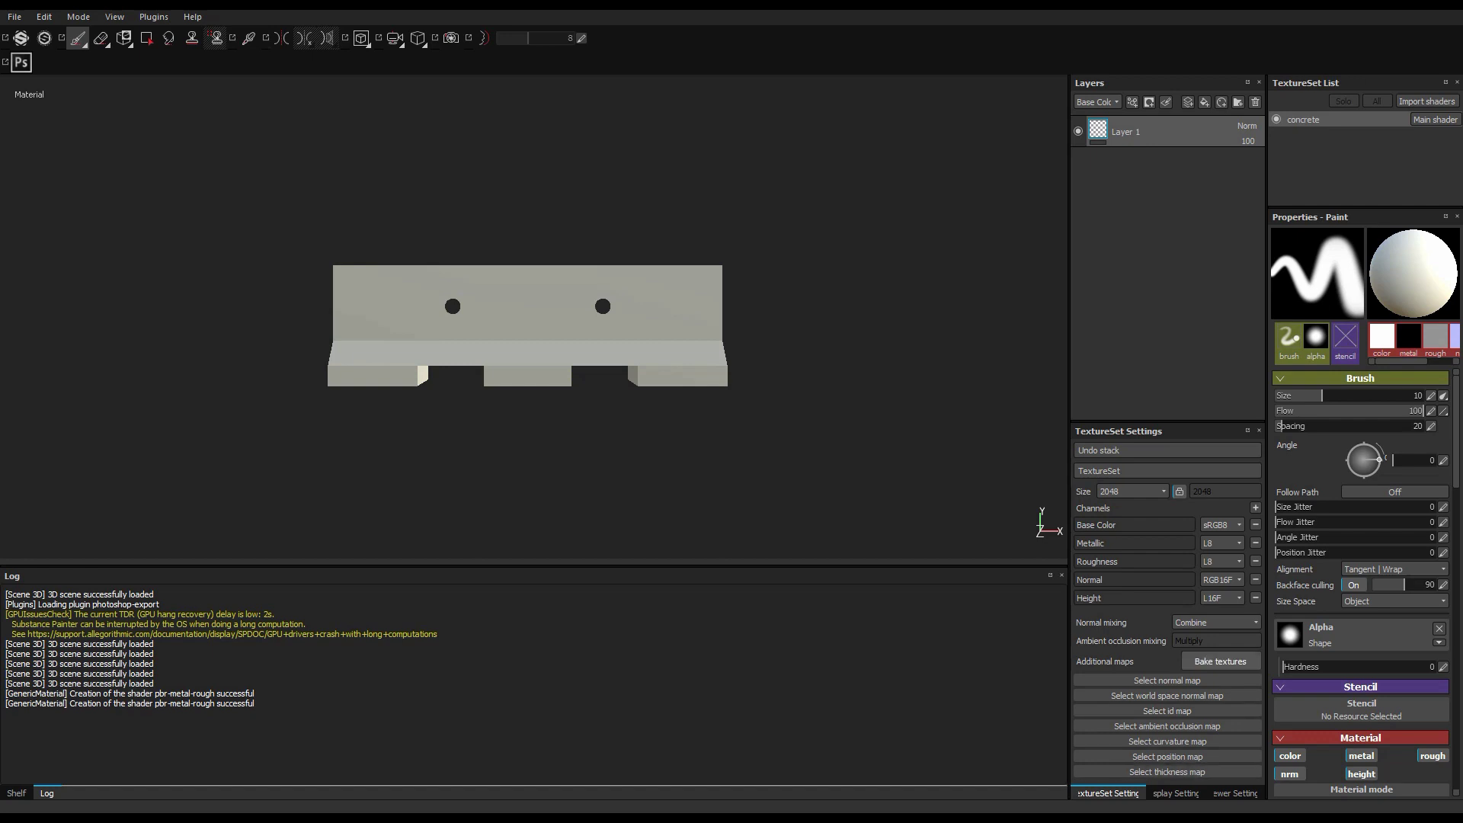
Bake the concrete texture set's additional maps with the Normal map excluded
click(1221, 660)
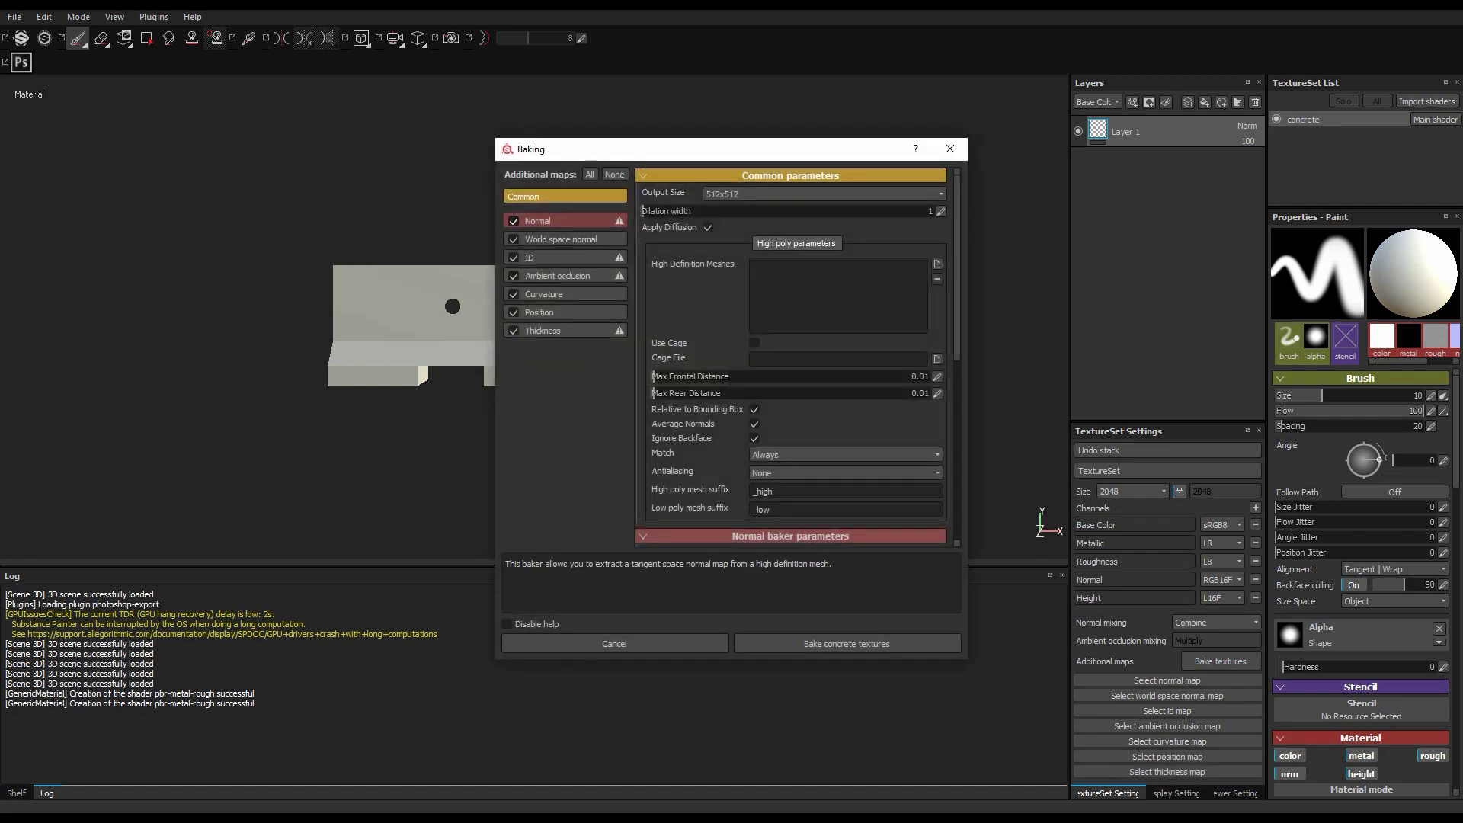
click(514, 221)
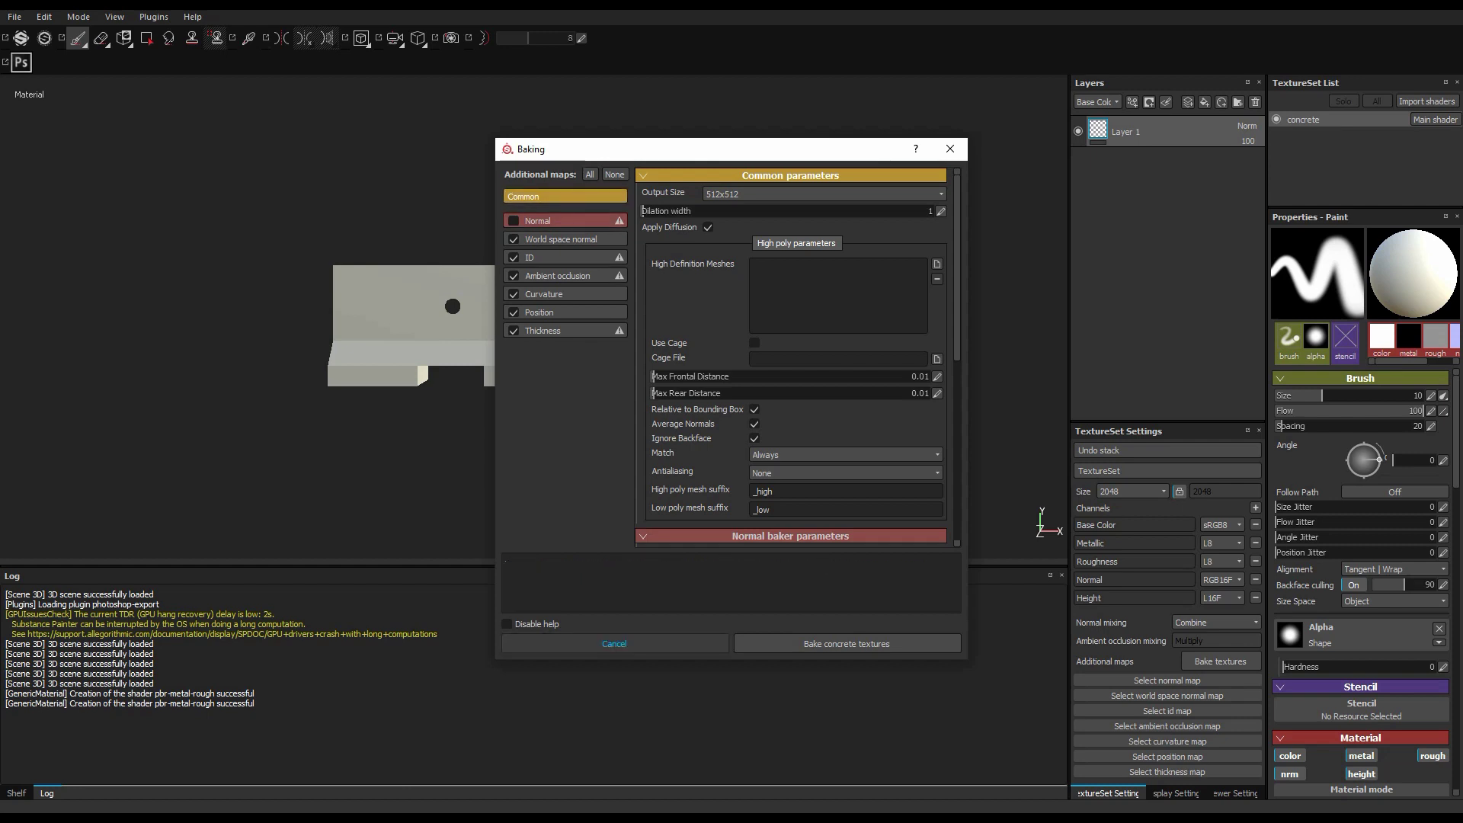
click(846, 644)
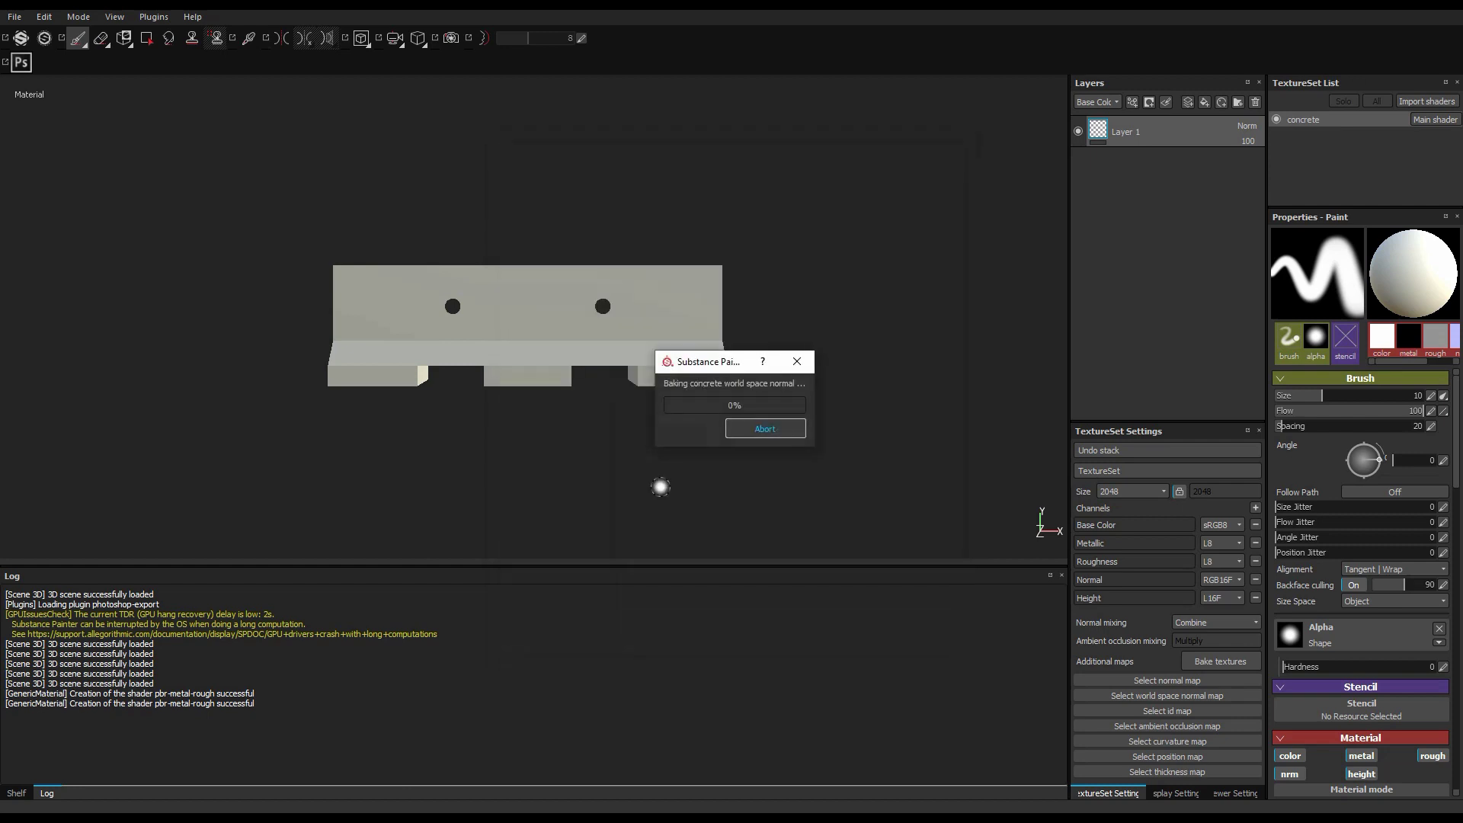
click(751, 434)
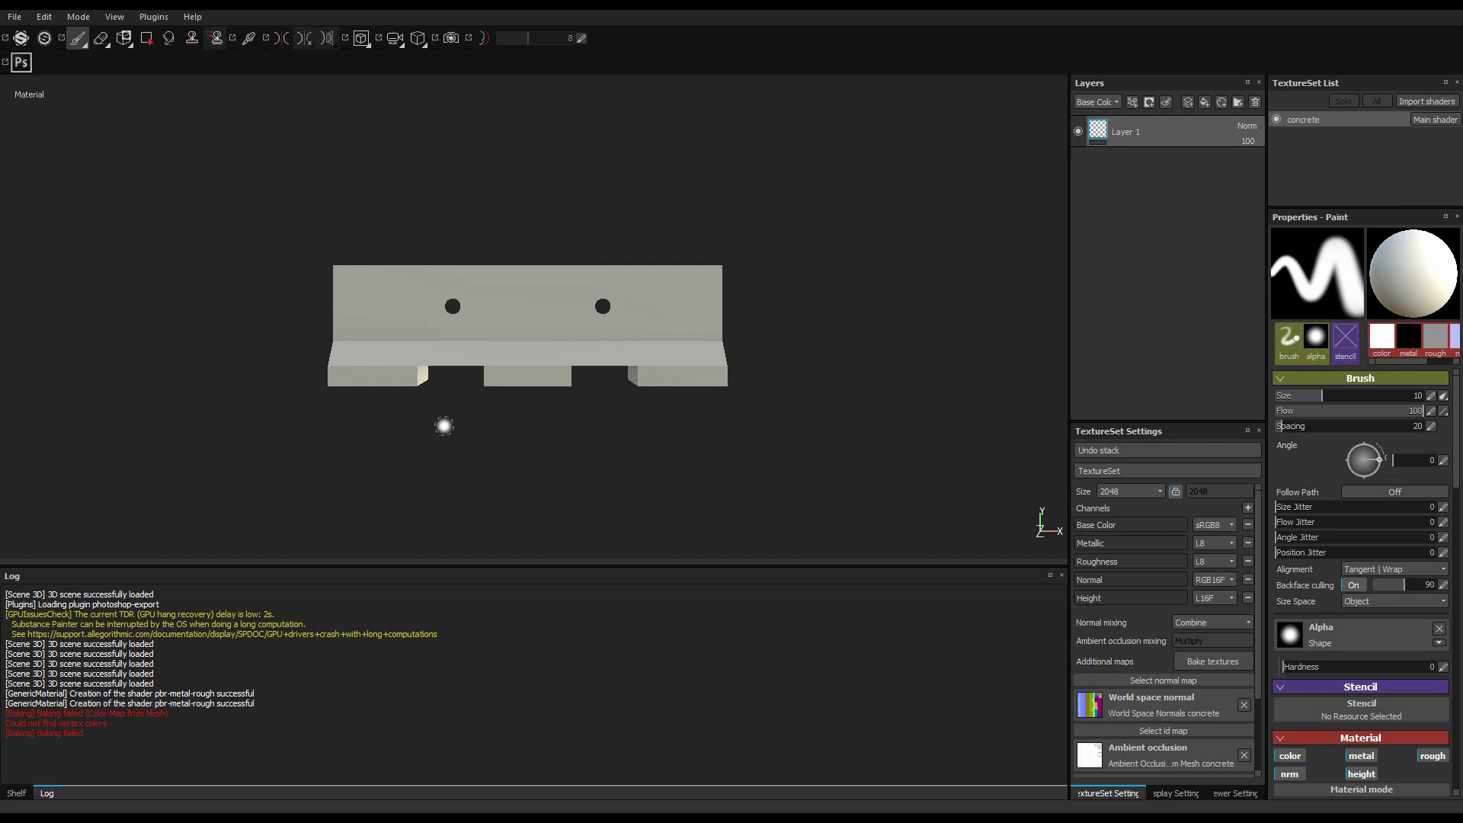
Add the Steel Rust Surface smart material to the concrete texture set below Layer 1
click(16, 793)
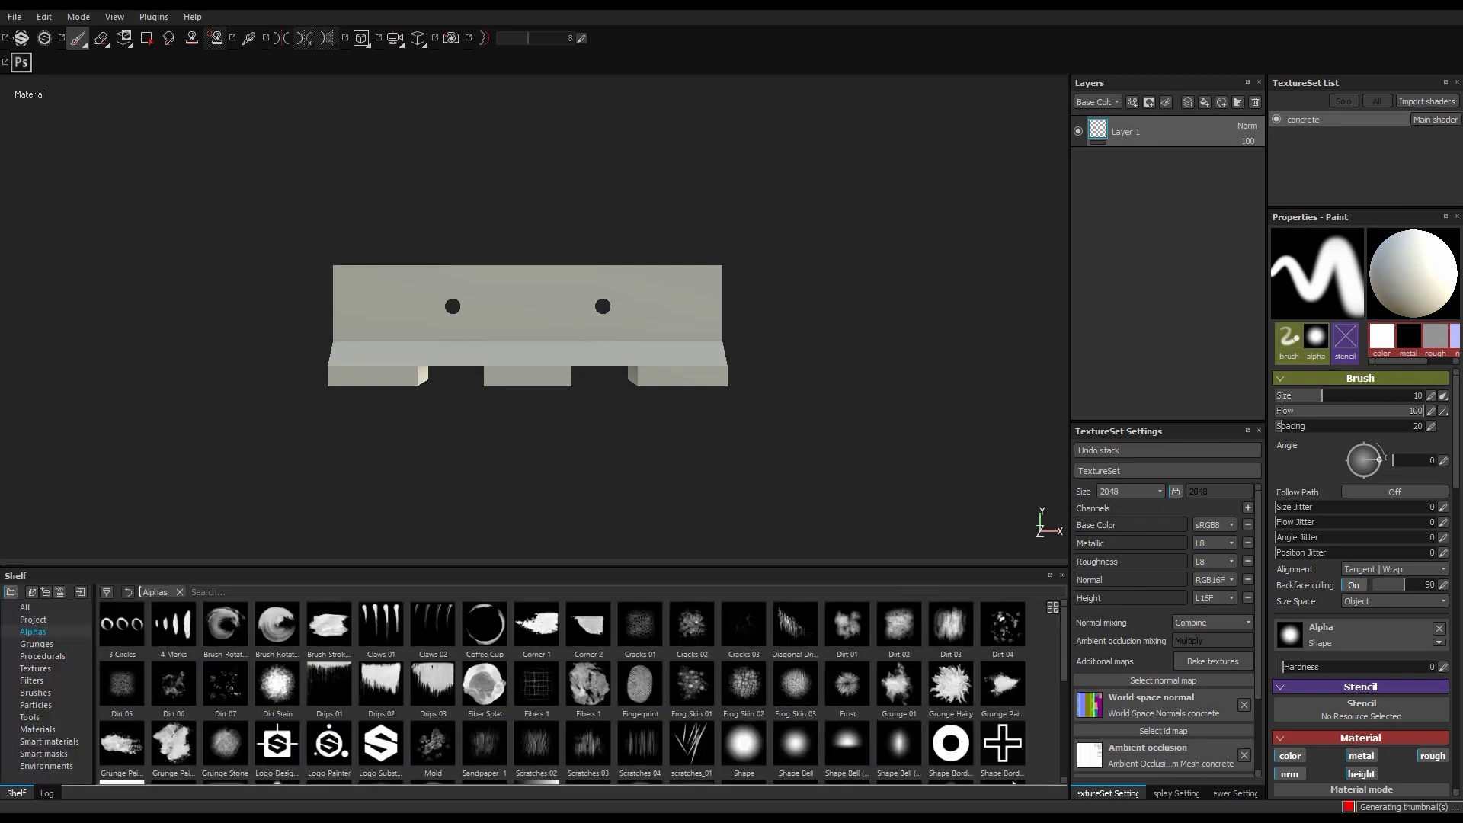
click(49, 742)
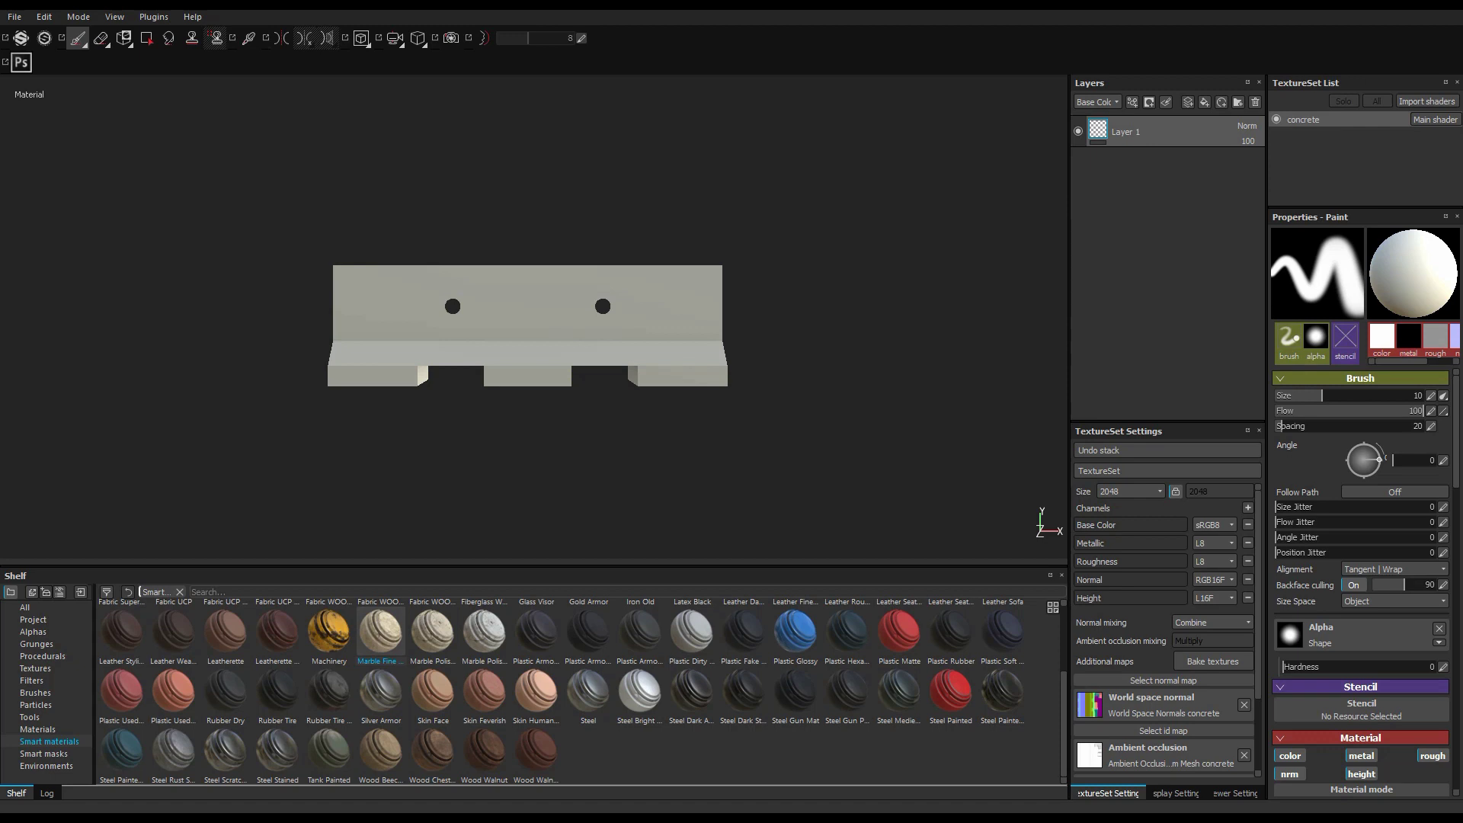
mouse_move(173, 750)
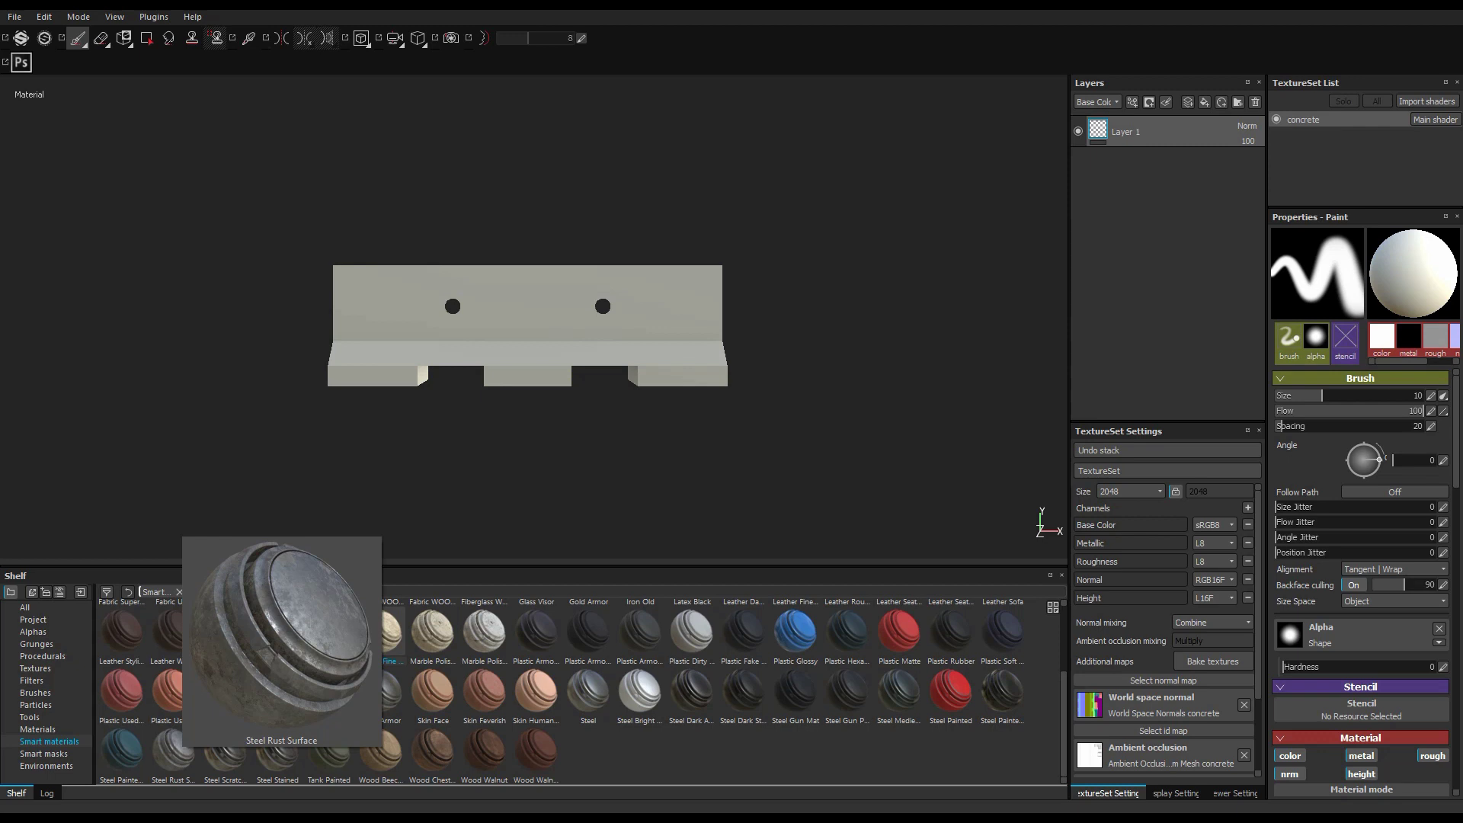
click(173, 750)
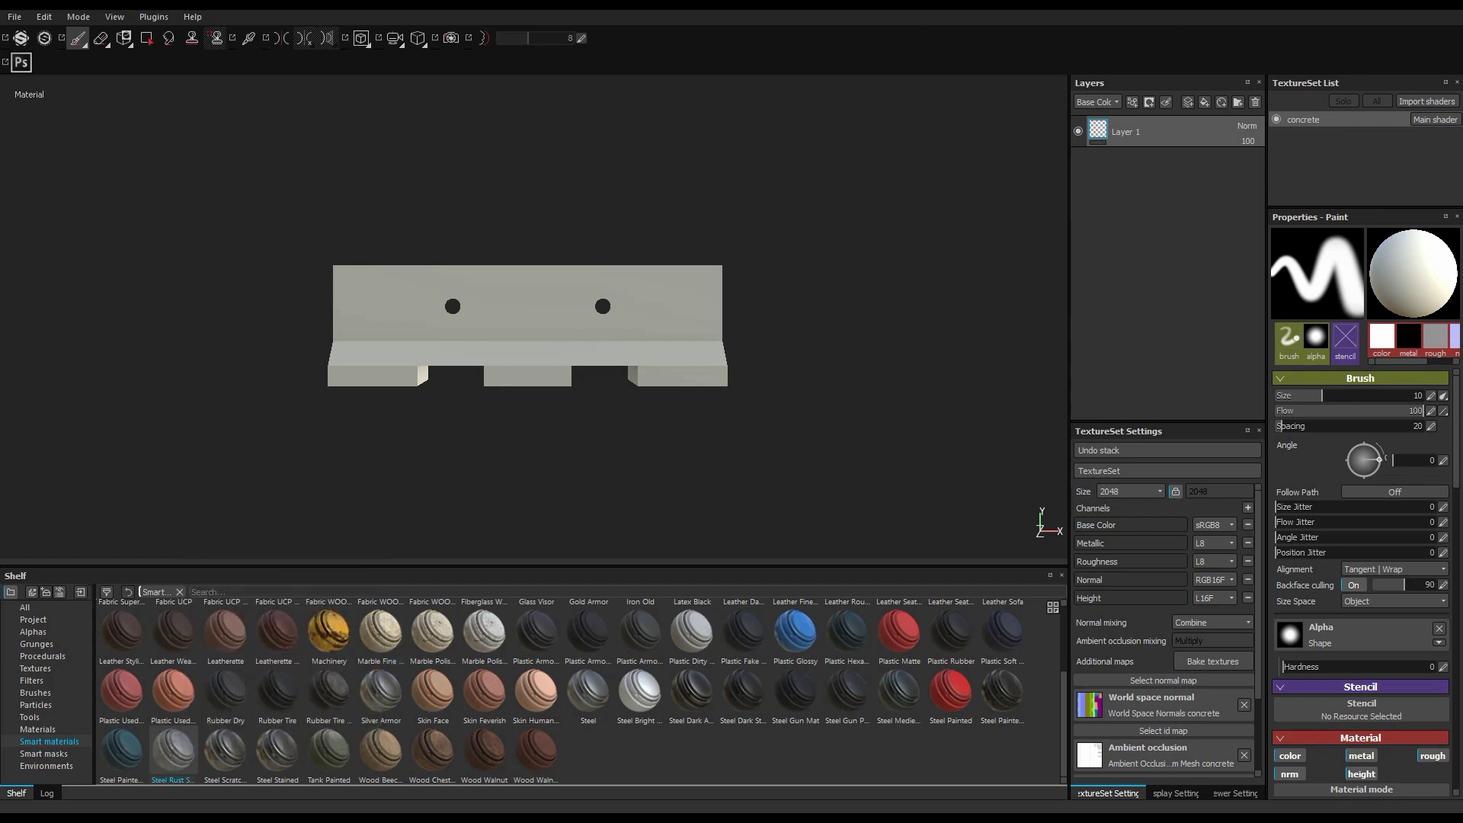
drag(173, 751, 1166, 167)
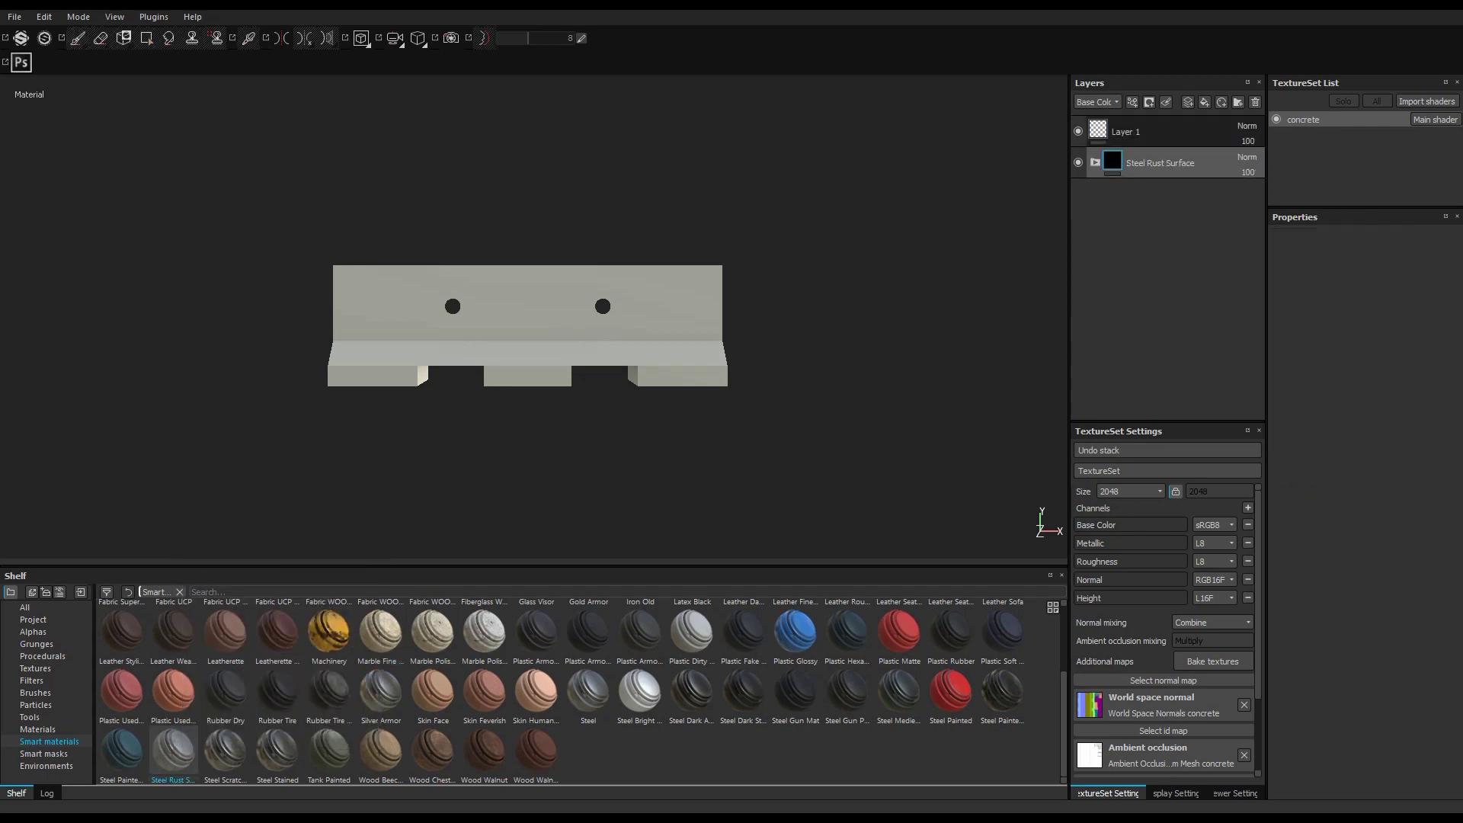
alt+right_drag(423, 361, 579, 361)
alt+drag(473, 362, 600, 357)
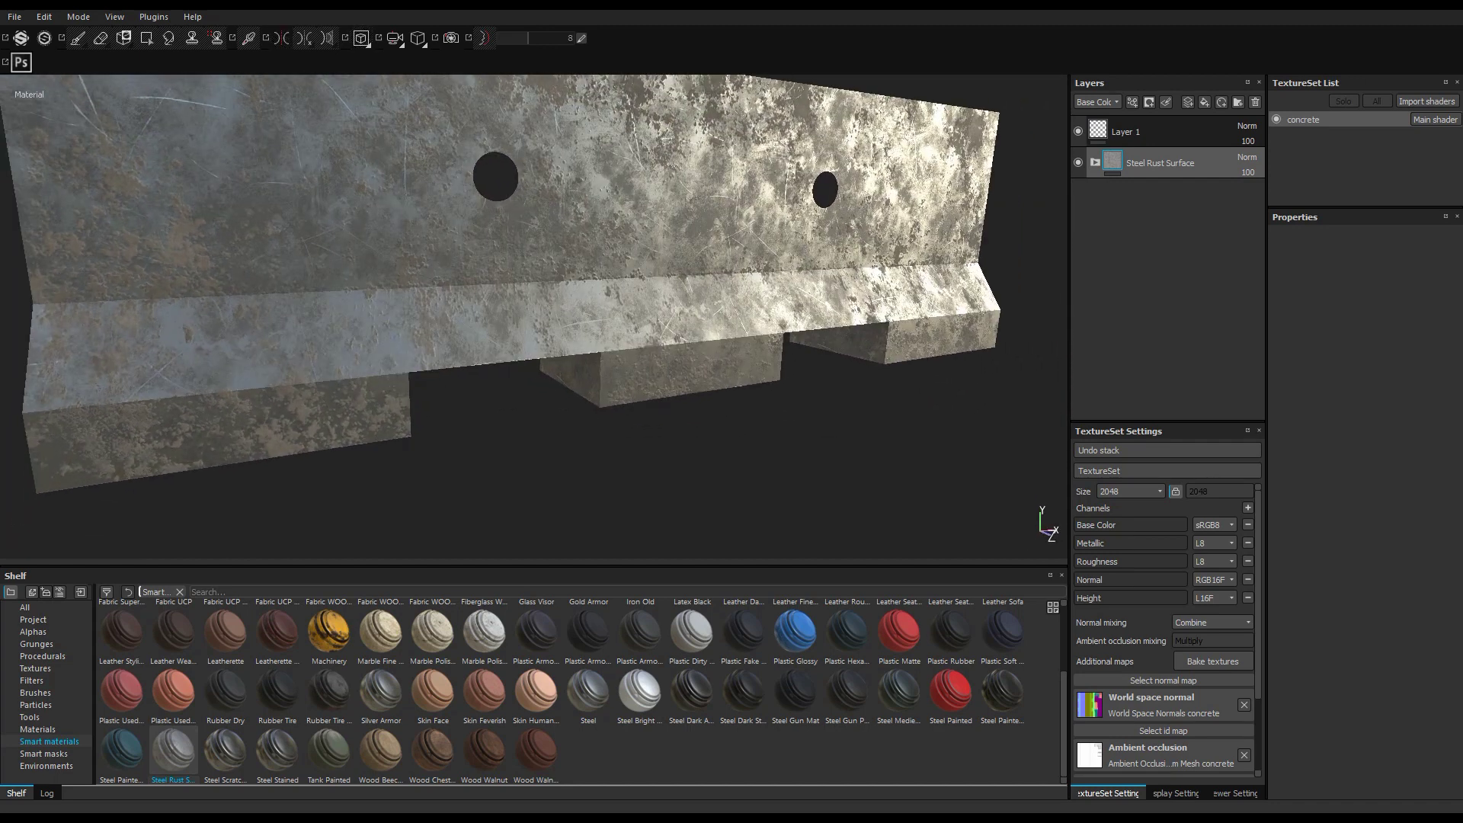
alt+right_drag(533, 358, 483, 358)
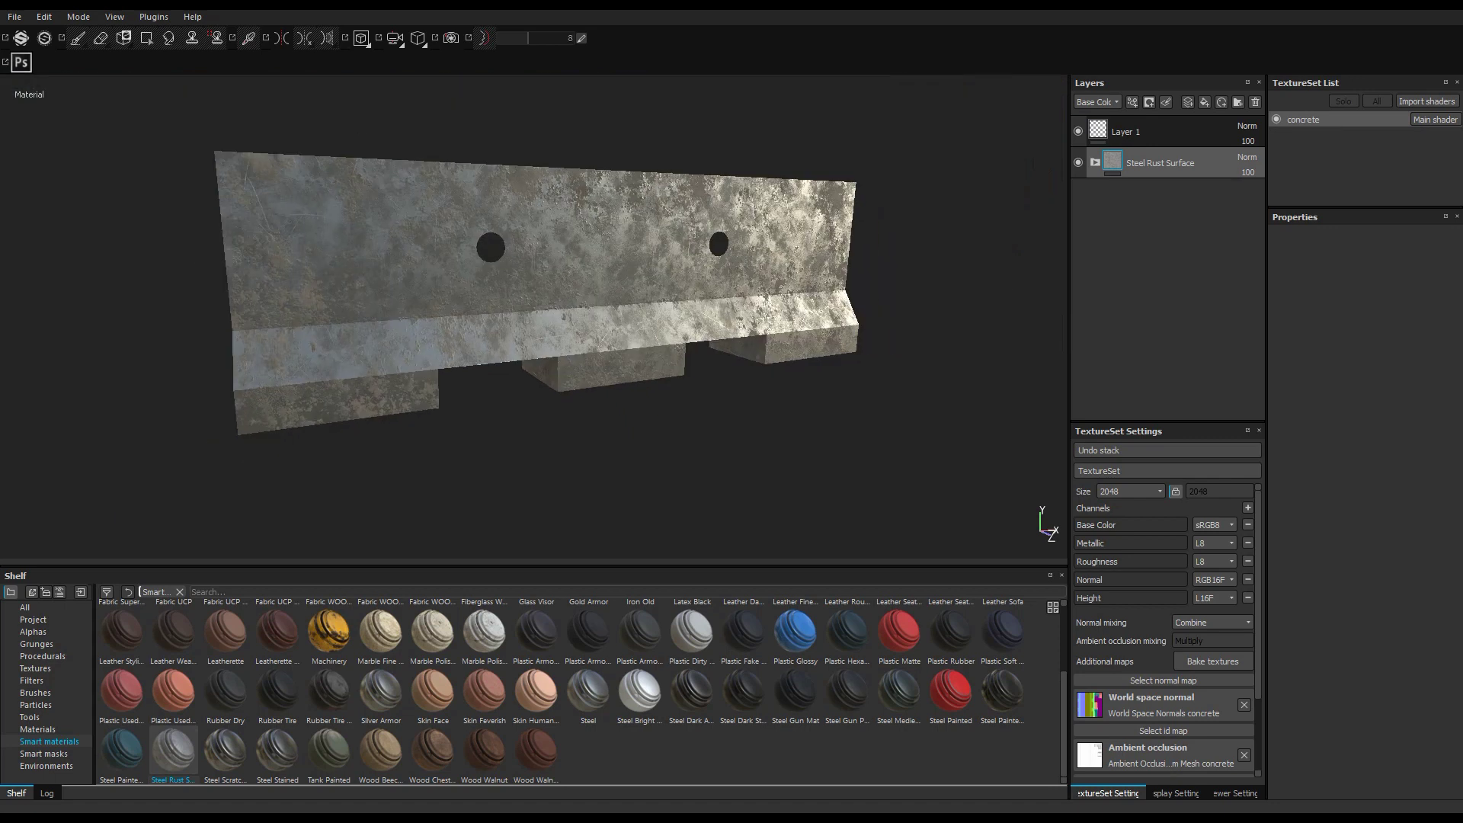
Turn off the metallic channel of the Base metal layer in Steel Rust Surface and raise its roughness
click(1095, 162)
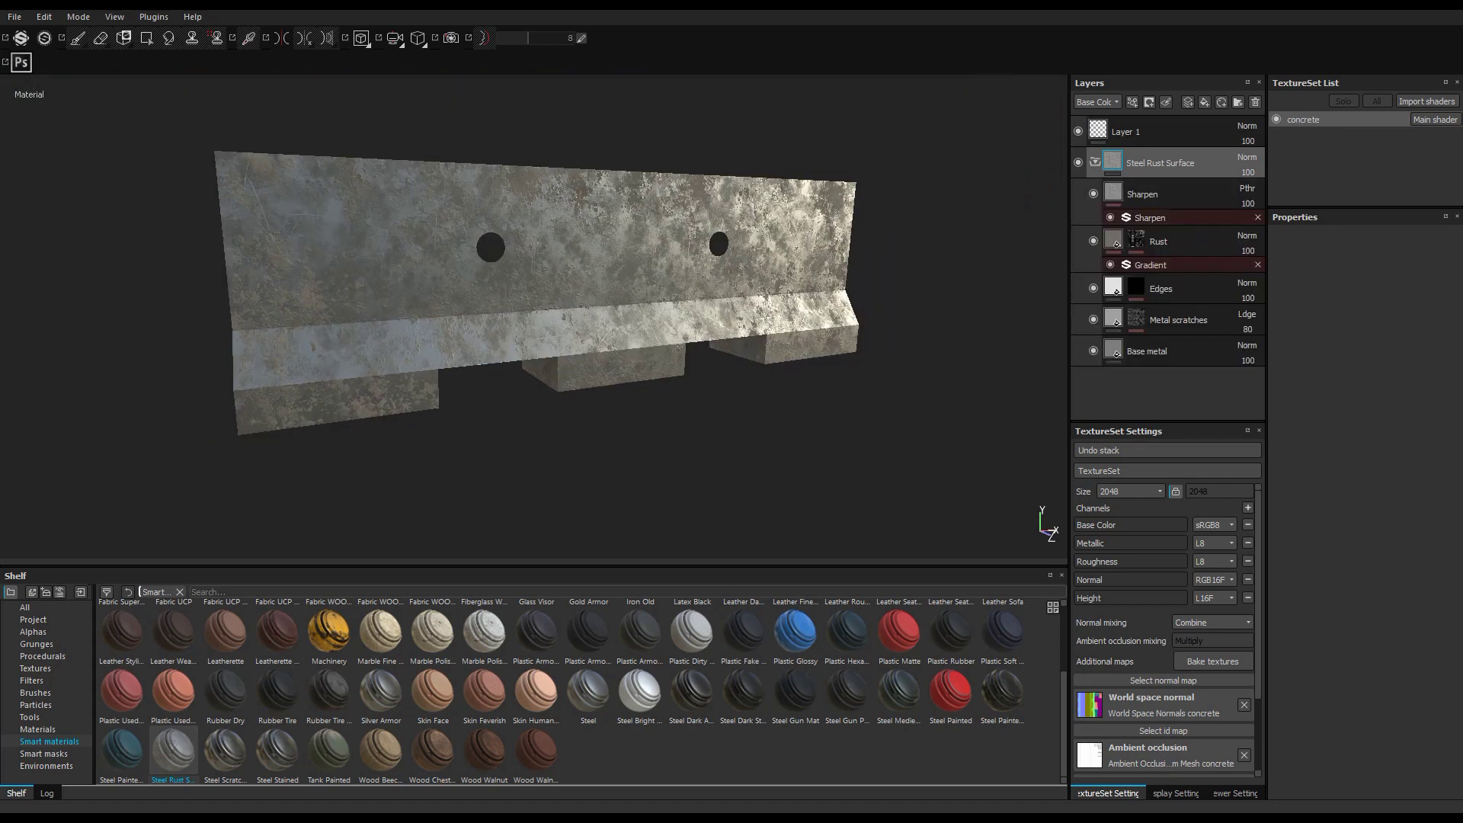
click(1166, 351)
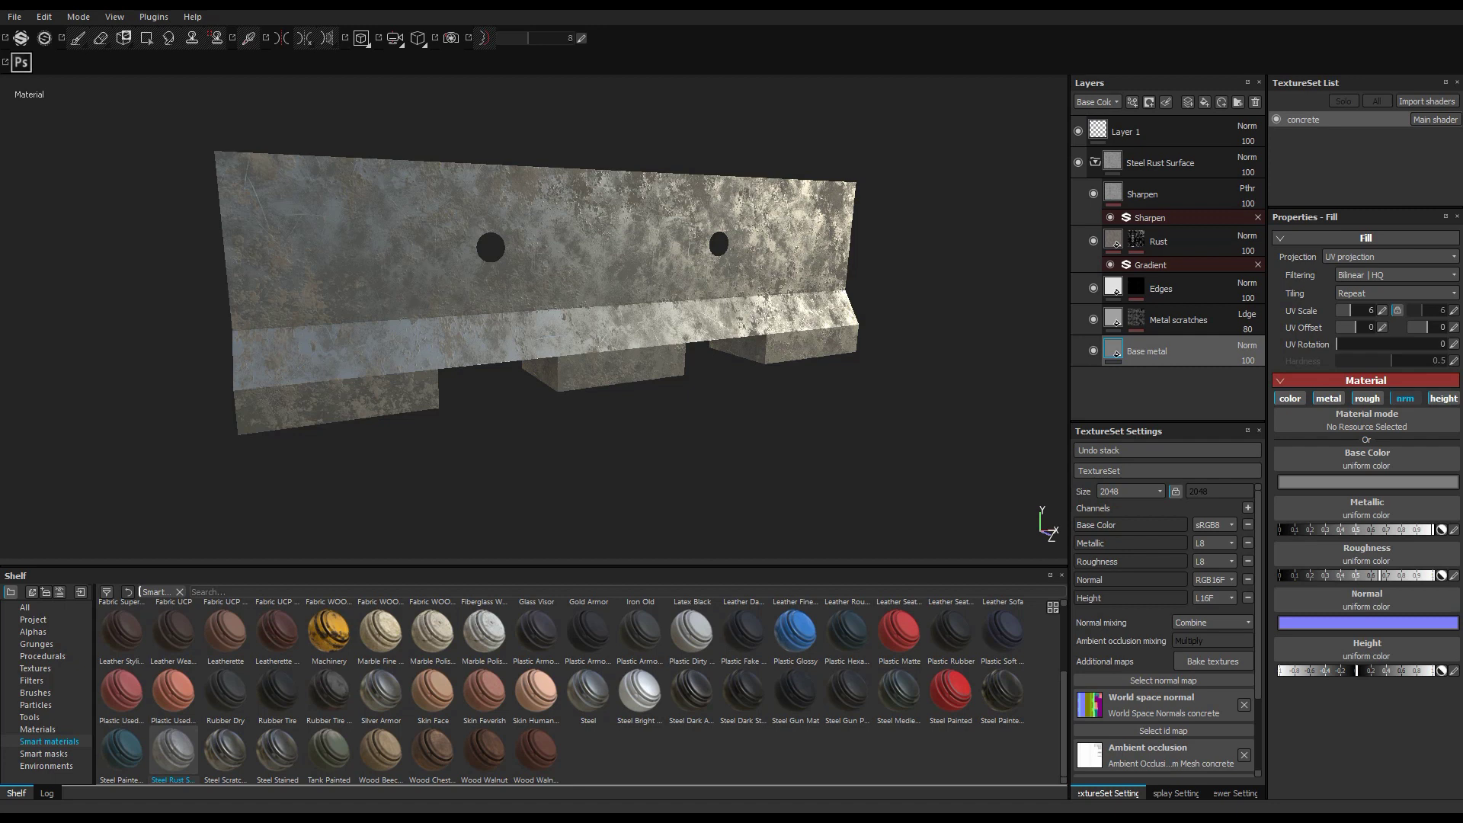
click(1328, 399)
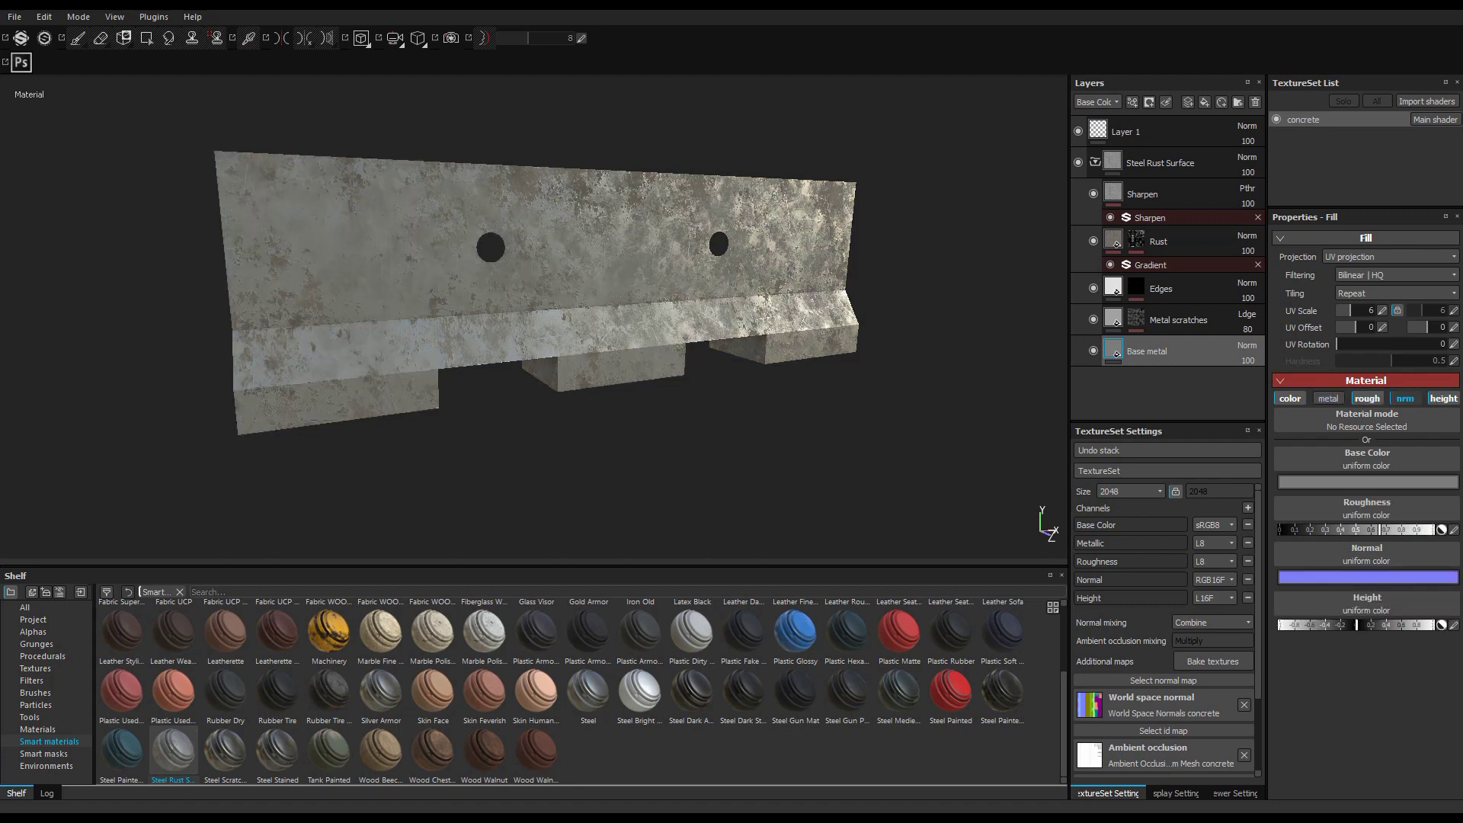
click(1366, 399)
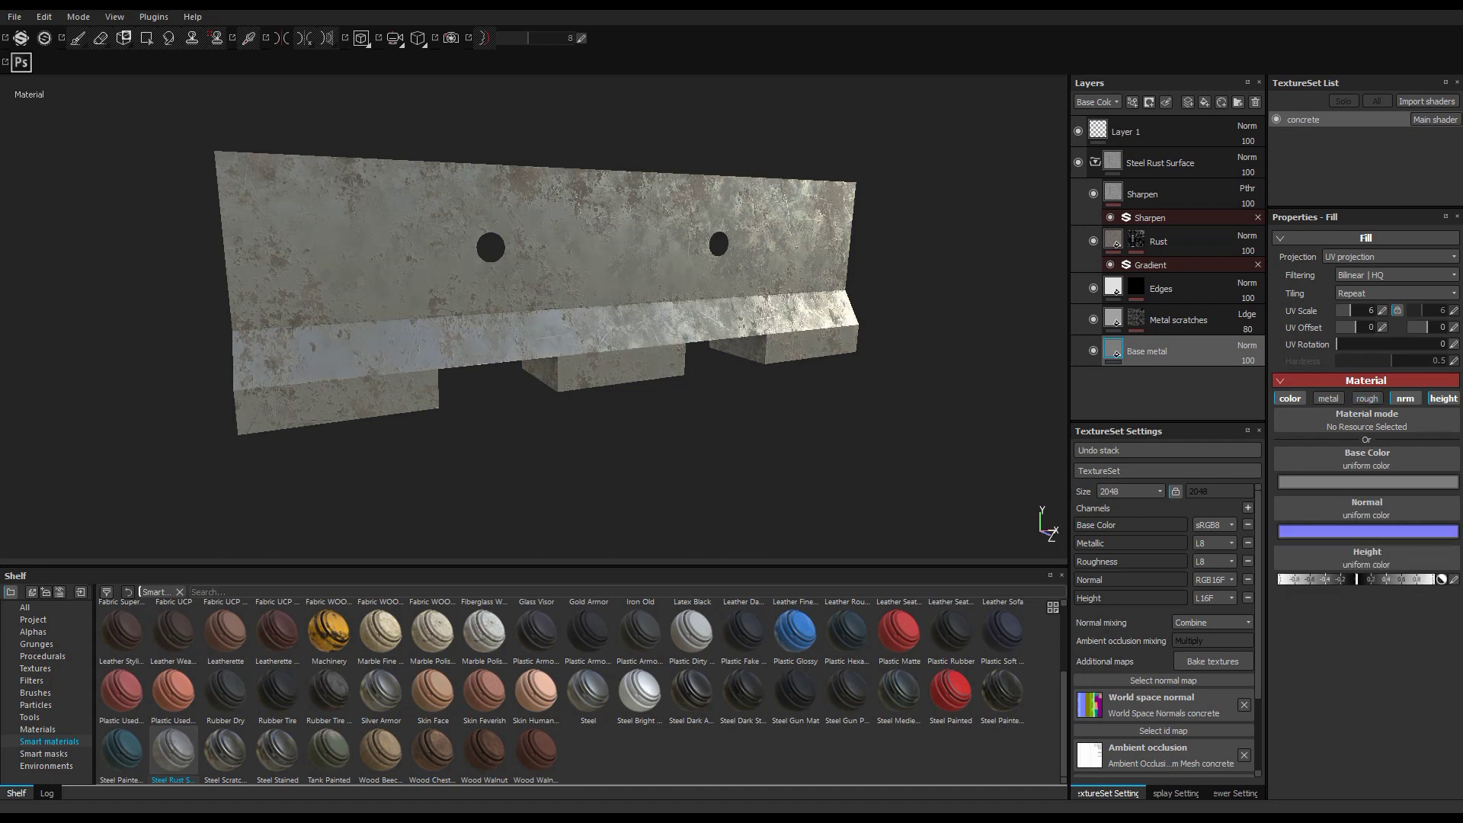
click(1367, 398)
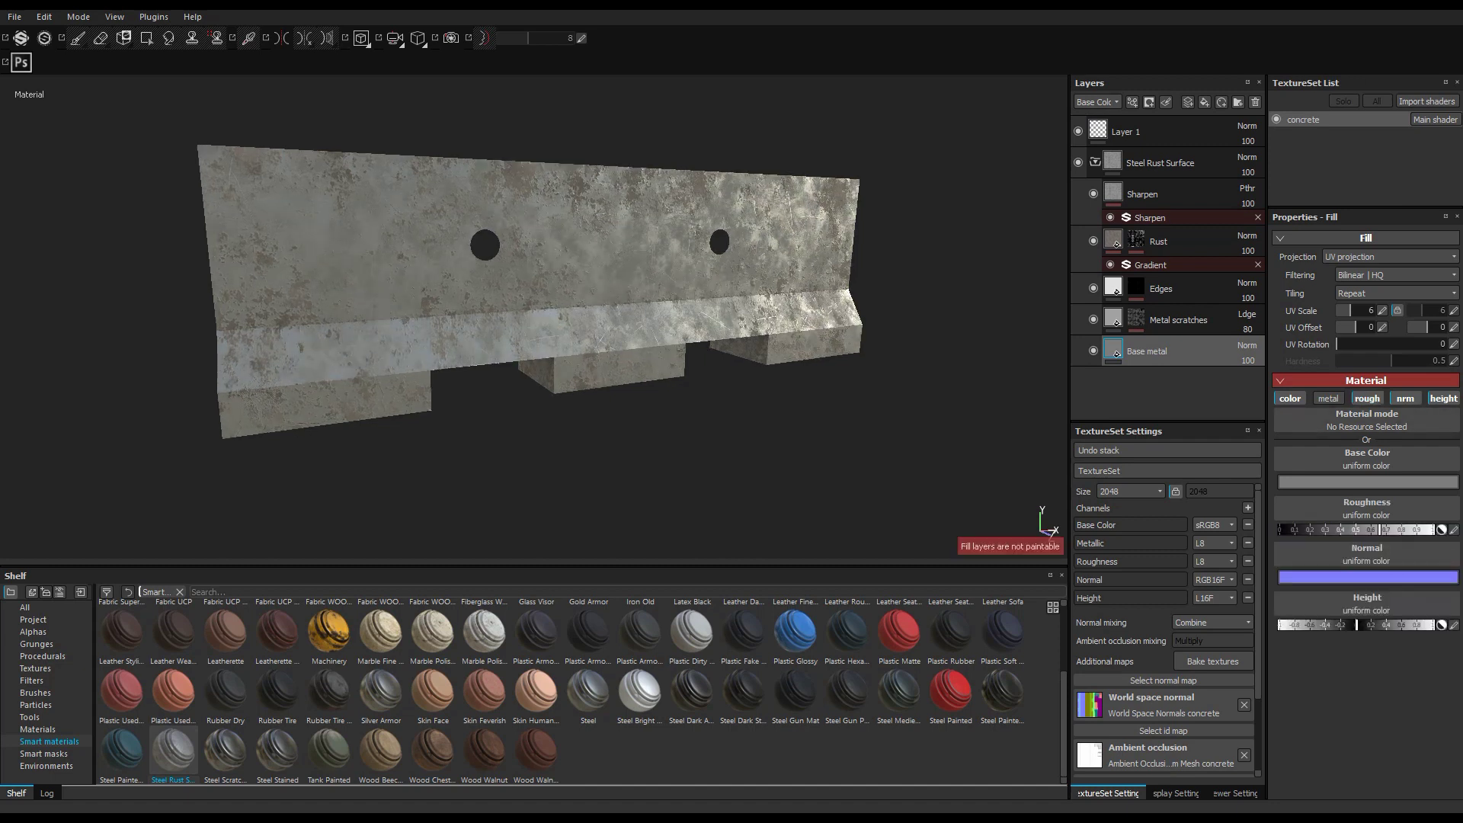
alt+drag(534, 321, 657, 296)
mouse_move(1379, 530)
mouse_down()
mouse_move(1364, 530)
mouse_move(1430, 529)
mouse_move(1413, 530)
mouse_up()
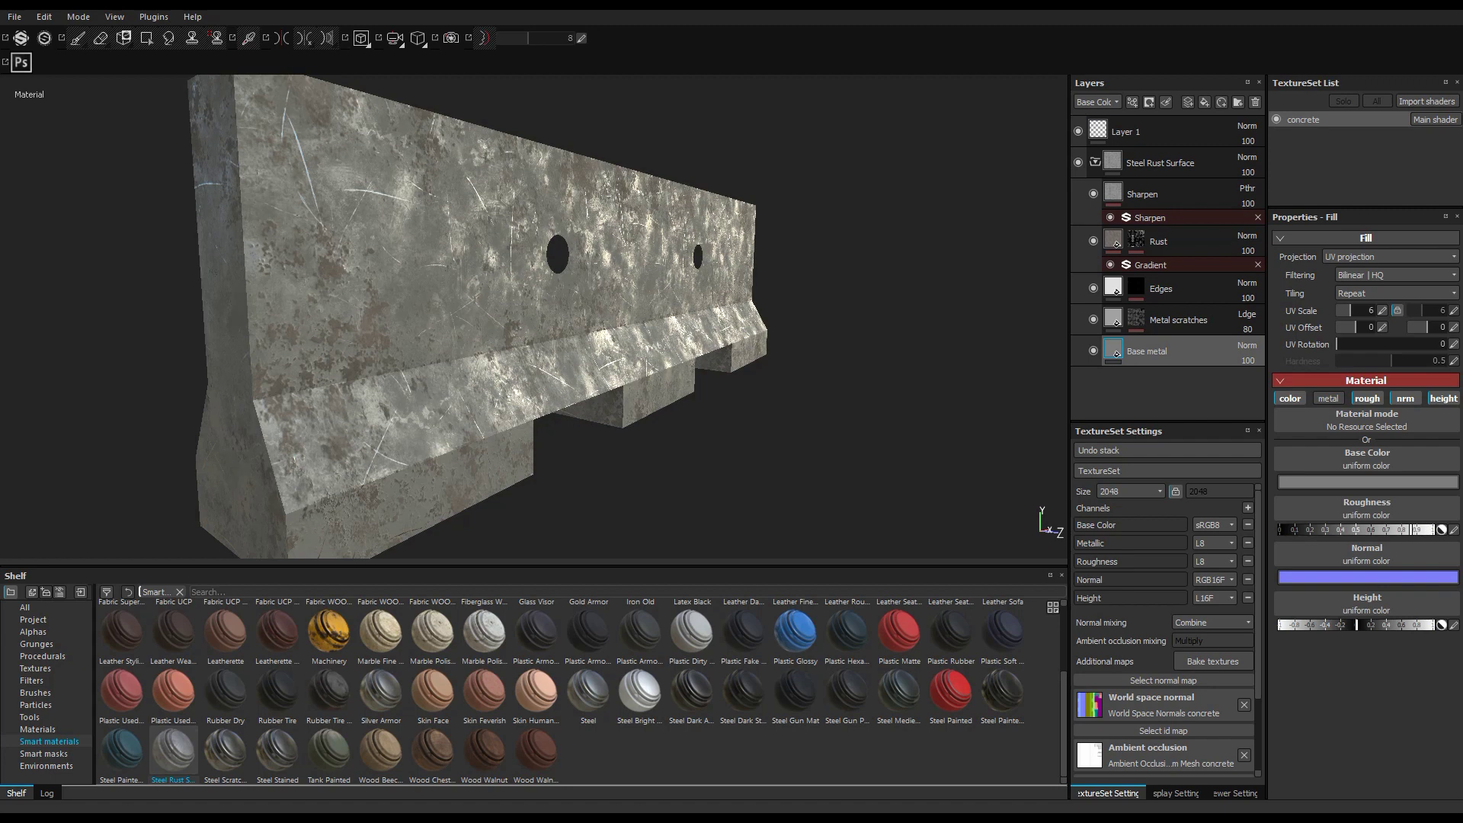
Remove the Metal scratches layer from the Steel Rust Surface group
click(1162, 289)
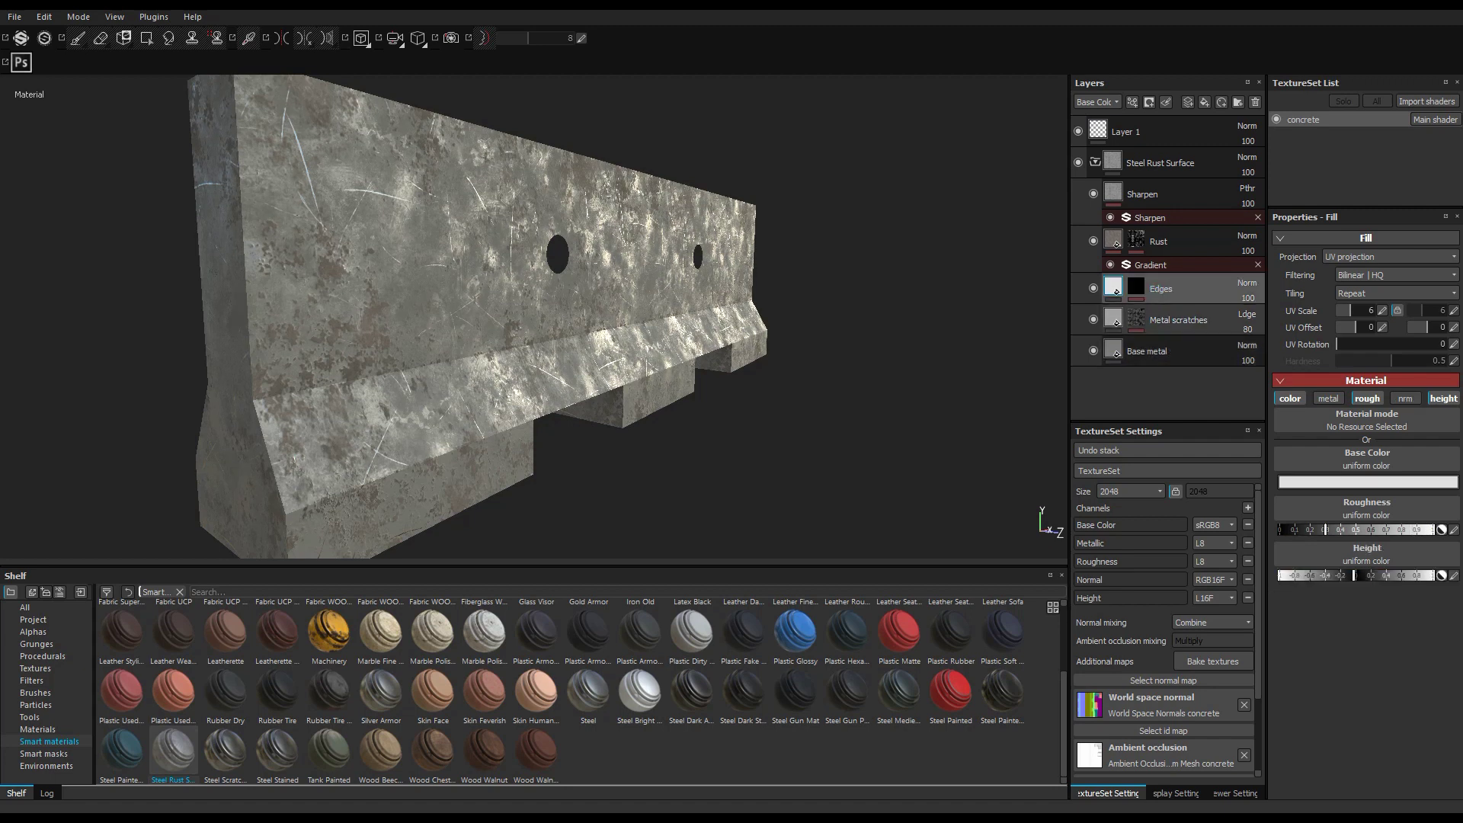
click(1179, 320)
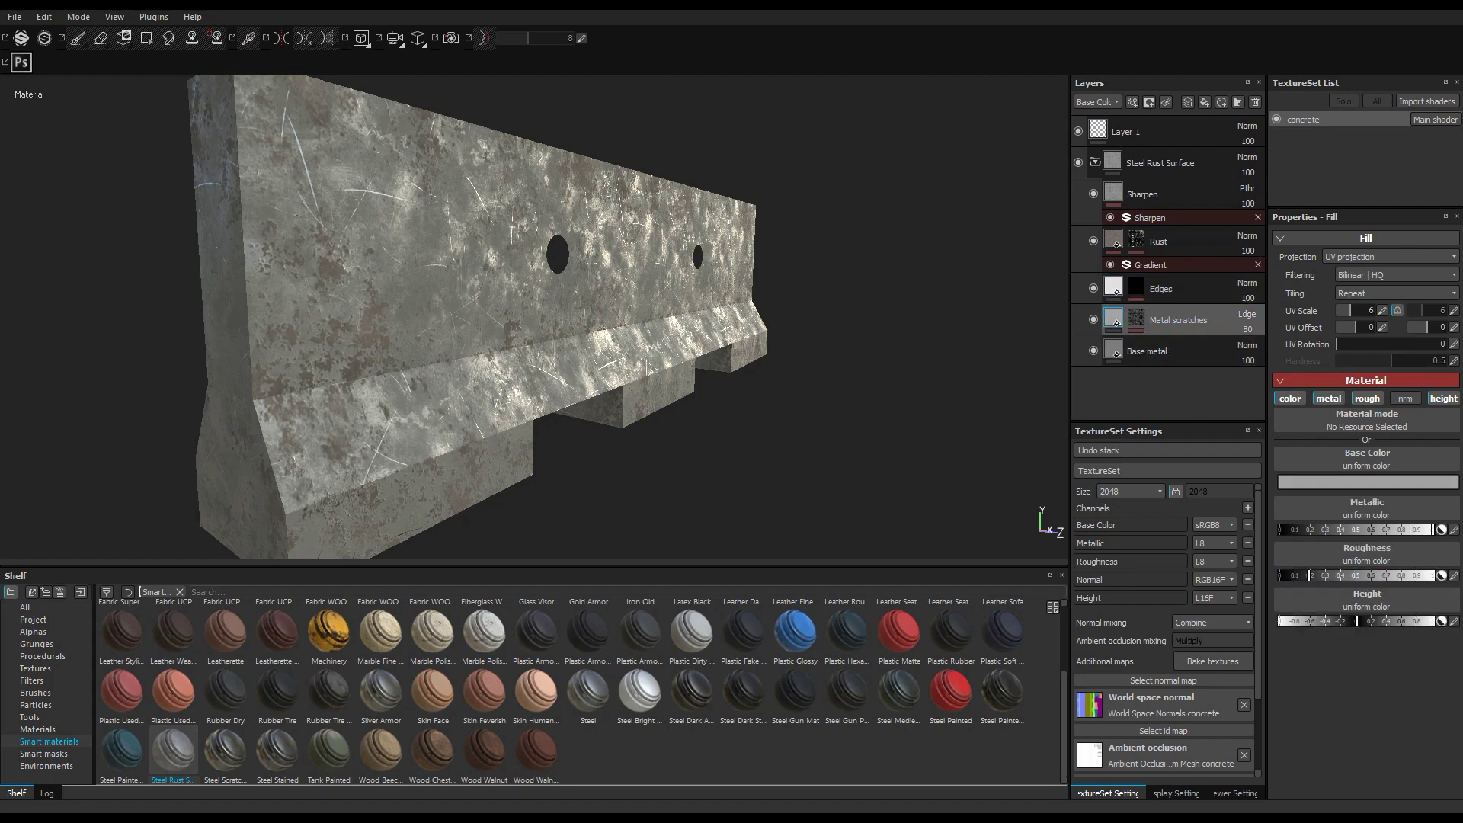
click(1093, 321)
mouse_move(686, 328)
alt+mouse_down()
mouse_move(572, 282)
mouse_move(633, 396)
mouse_move(672, 317)
alt+mouse_up()
right_click(1198, 321)
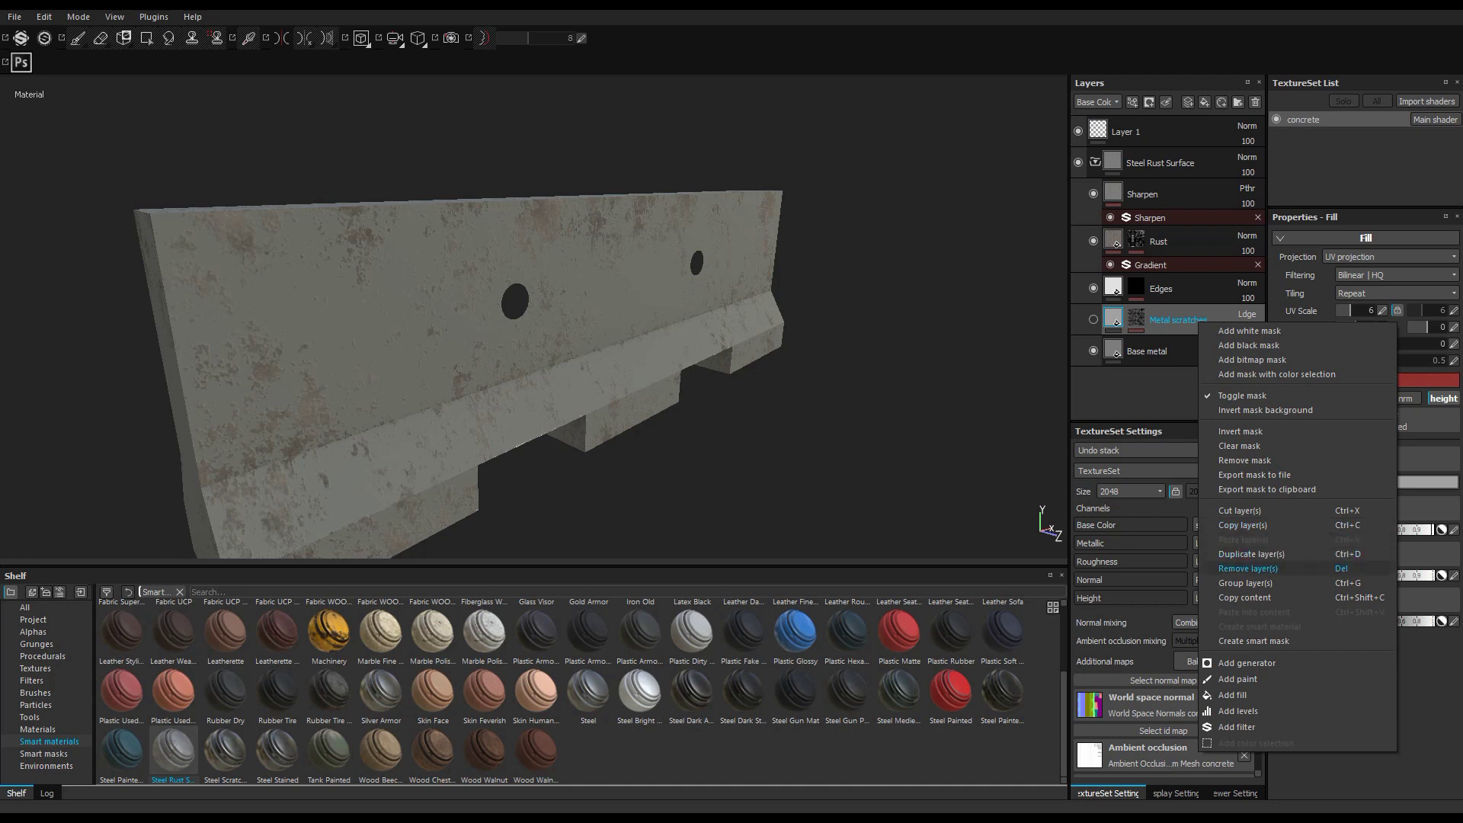
click(1248, 568)
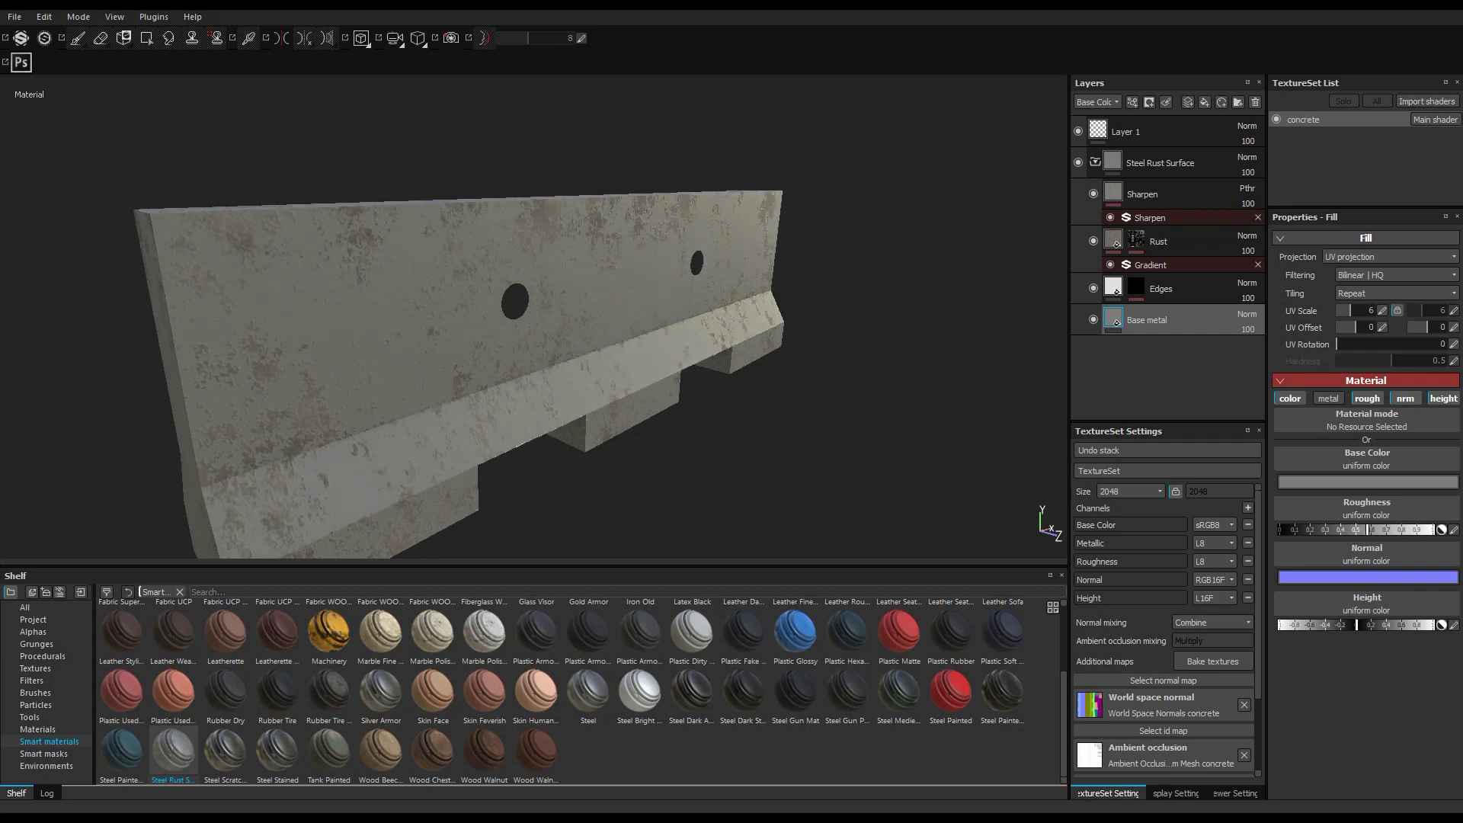
alt+drag(495, 343, 610, 381)
alt+drag(534, 320, 443, 340)
scroll(549, 334, up, 3)
scroll(548, 334, down, 5)
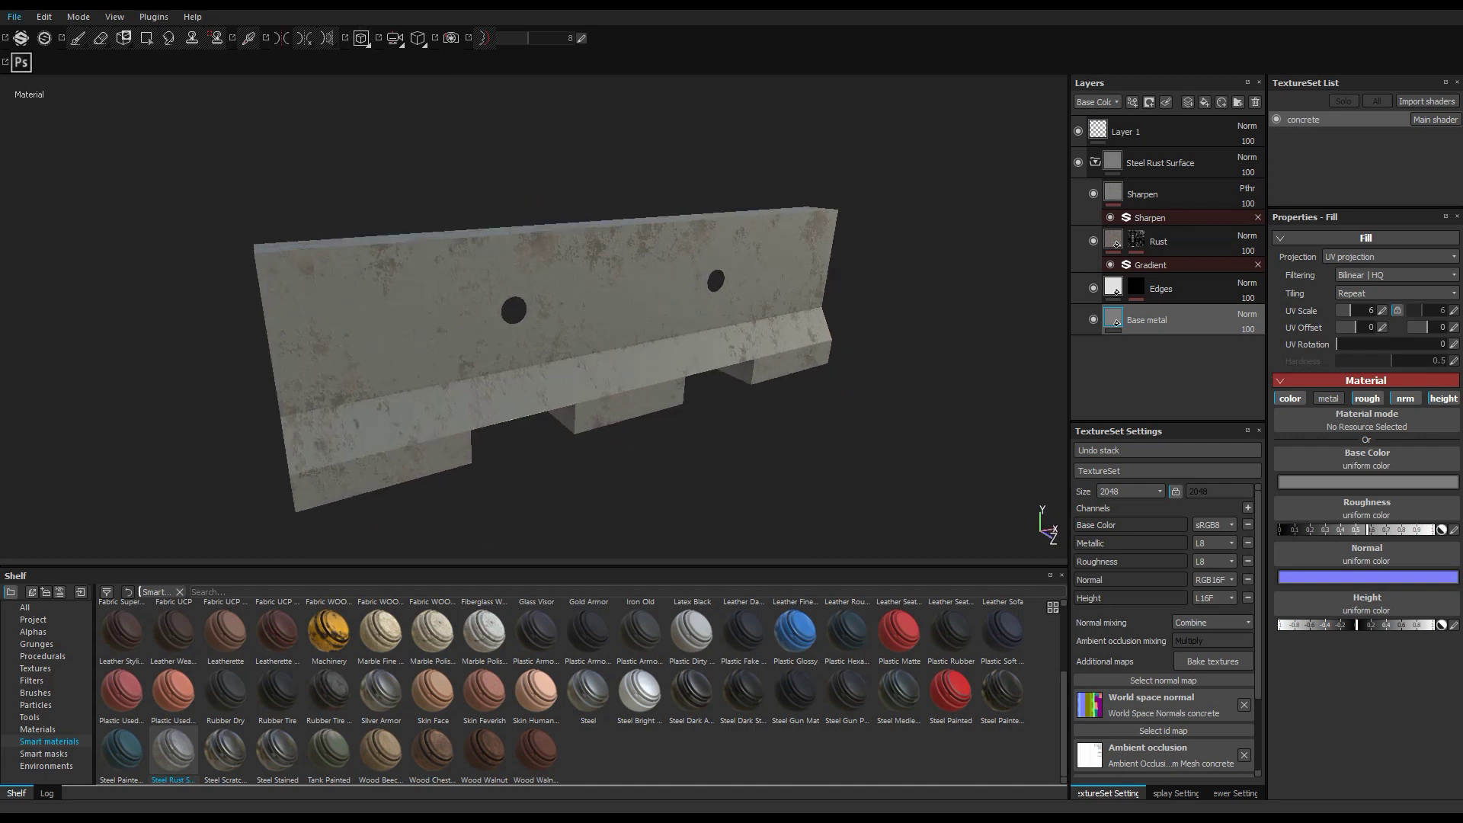
Export the concrete textures as 8-bit PNG files into a new Desktop folder named concrete barrier
click(14, 16)
click(45, 222)
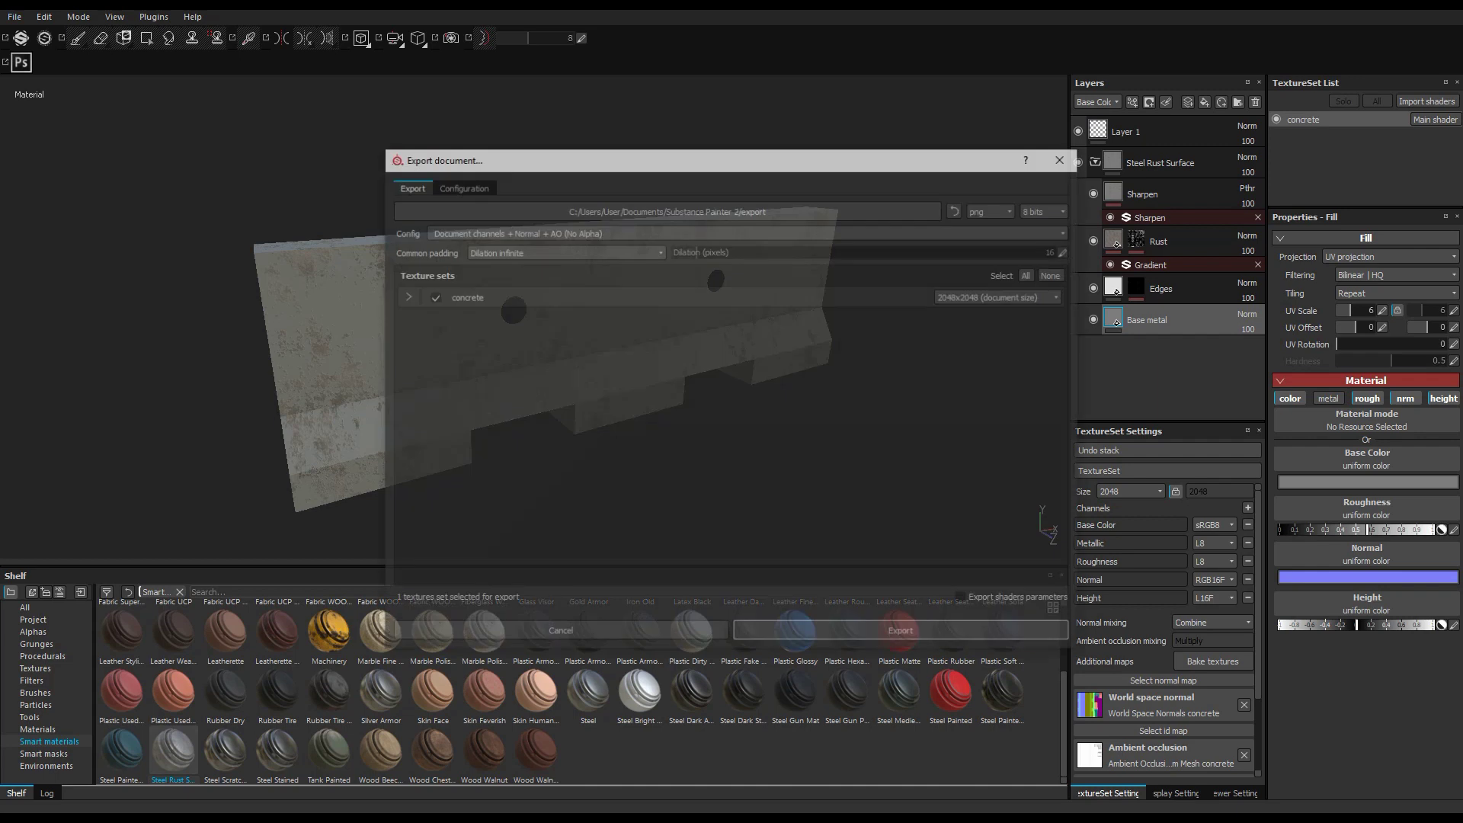
click(666, 210)
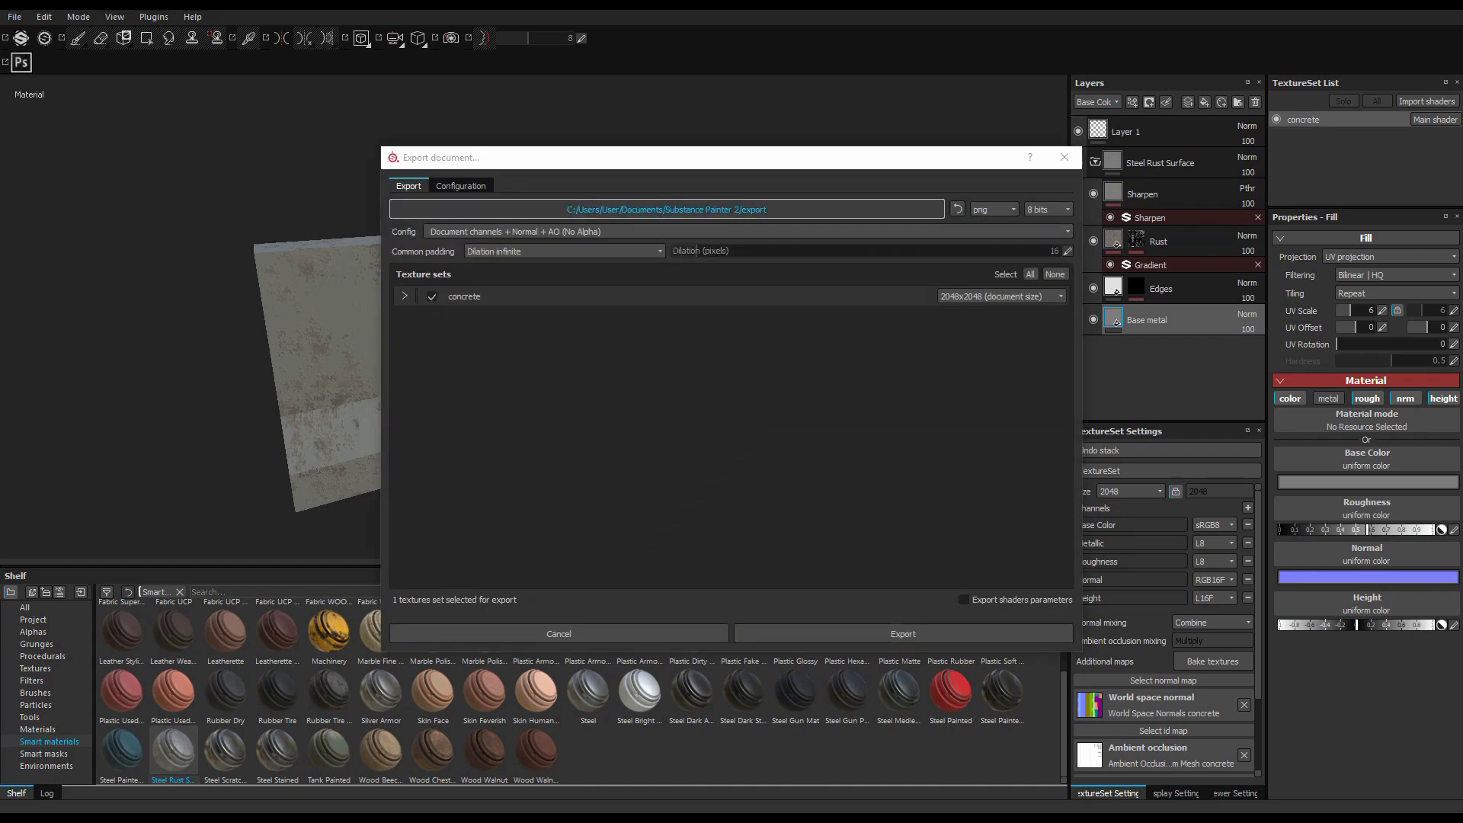
drag(499, 426, 500, 321)
click(446, 284)
click(492, 231)
text(concrete barrier)
key(Return)
click(976, 556)
click(903, 634)
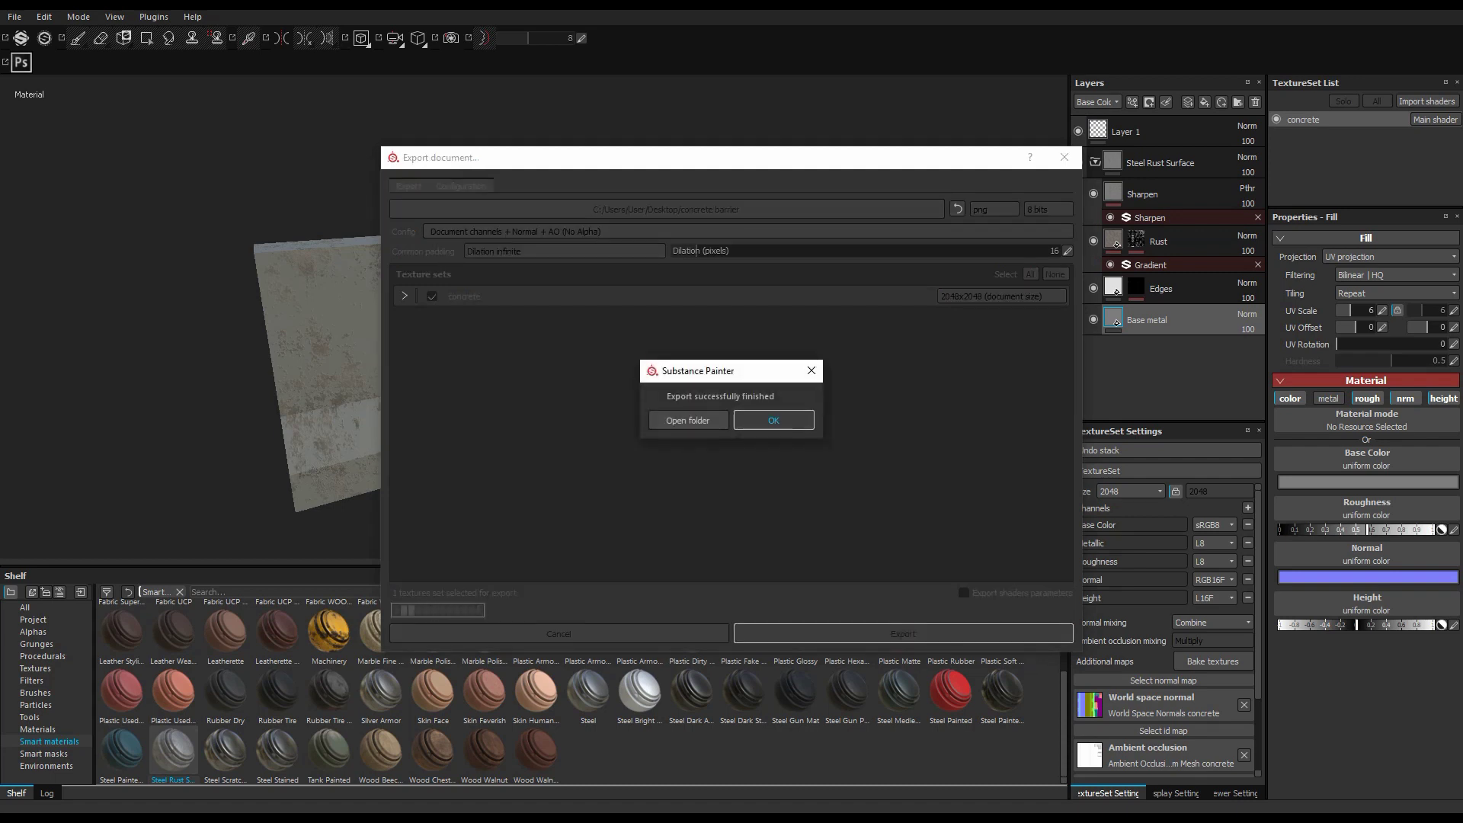
key(Return)
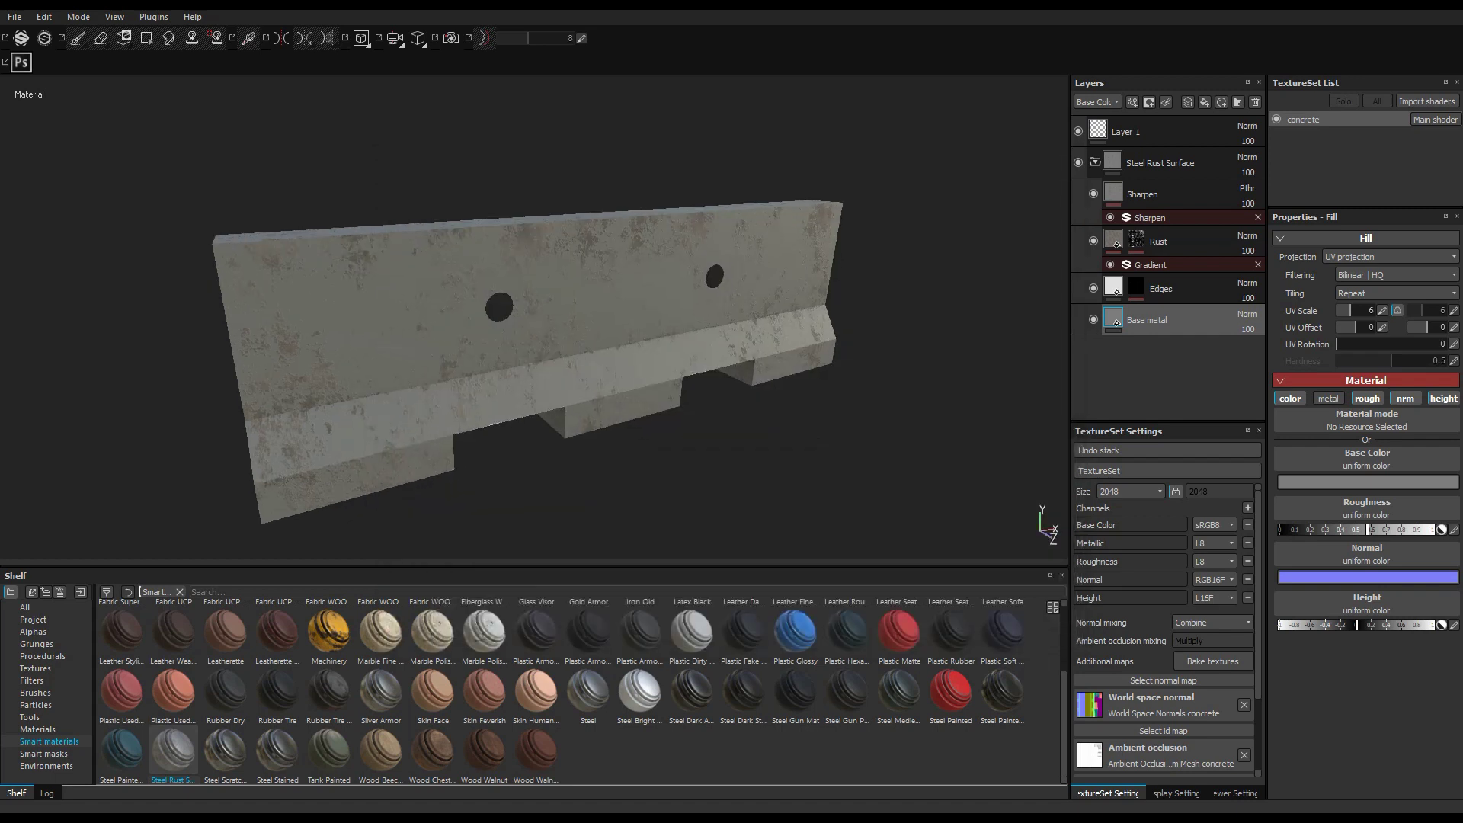
Create a new project with the mesh big barrier.fbx from the Desktop, discarding the current project's unsaved changes
scroll(613, 334, up, 2)
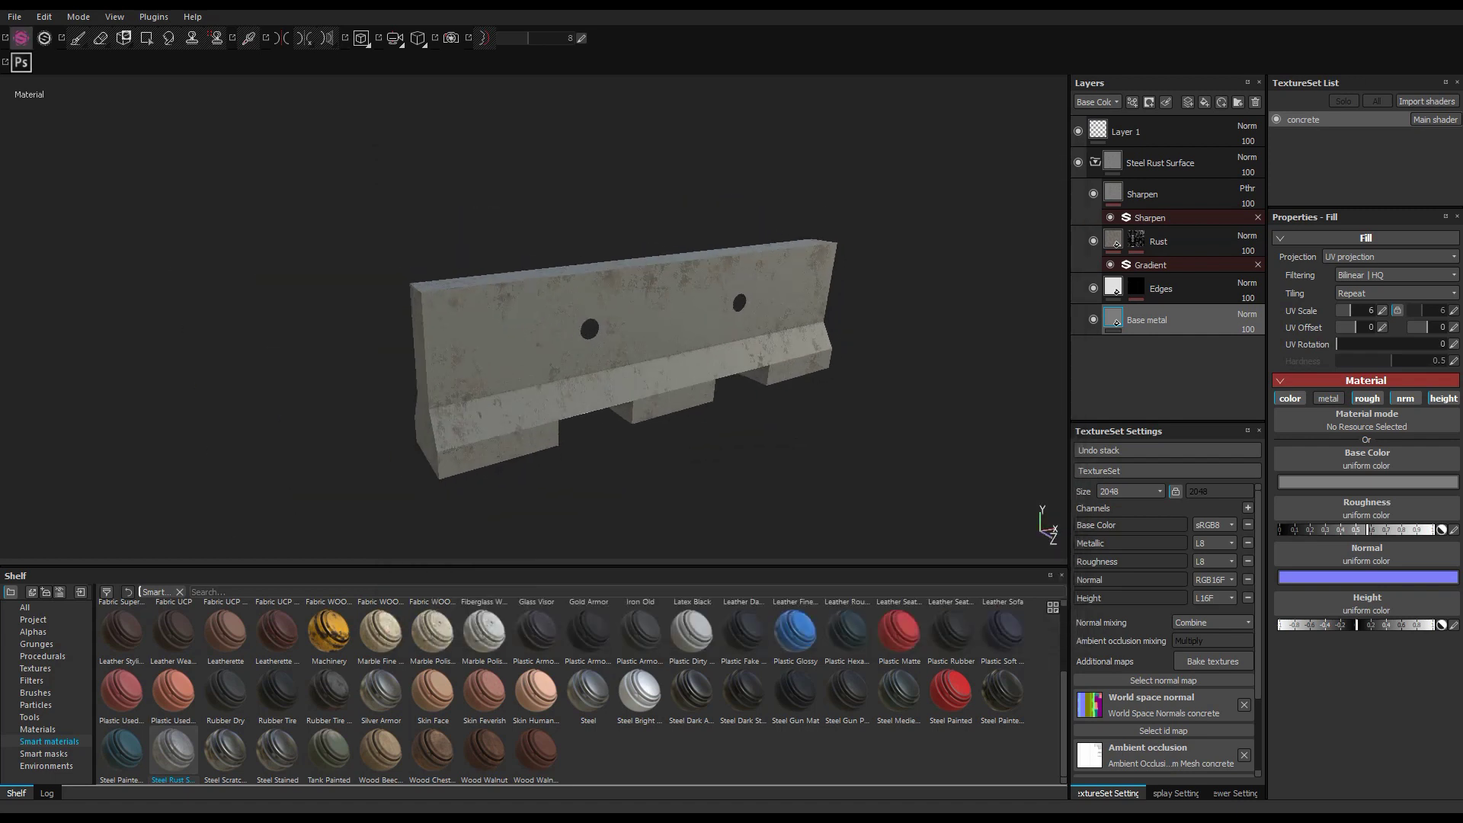
click(15, 16)
key(Return)
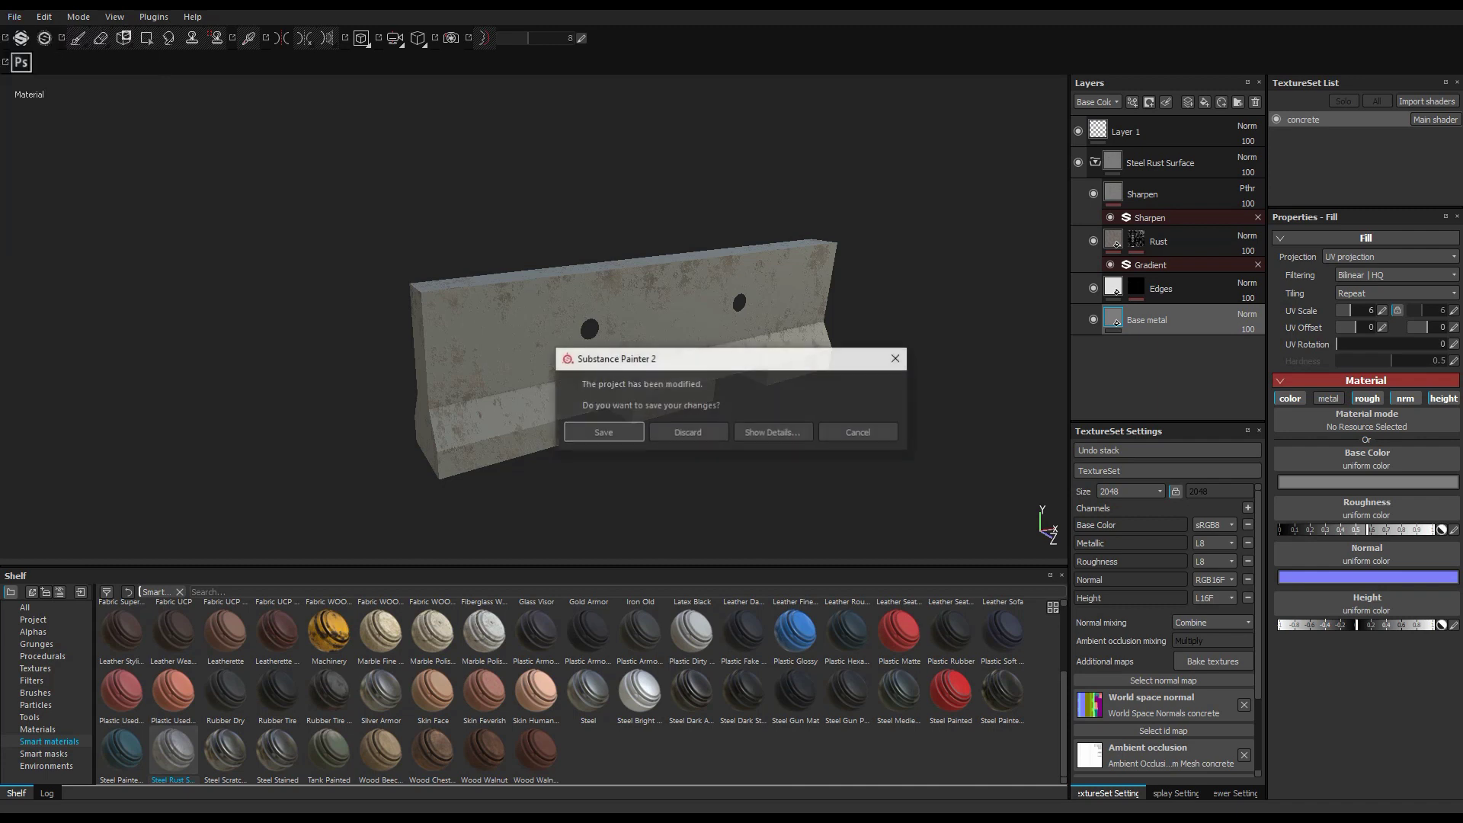
key(Tab)
key(Return)
key(Tab)
key(Return)
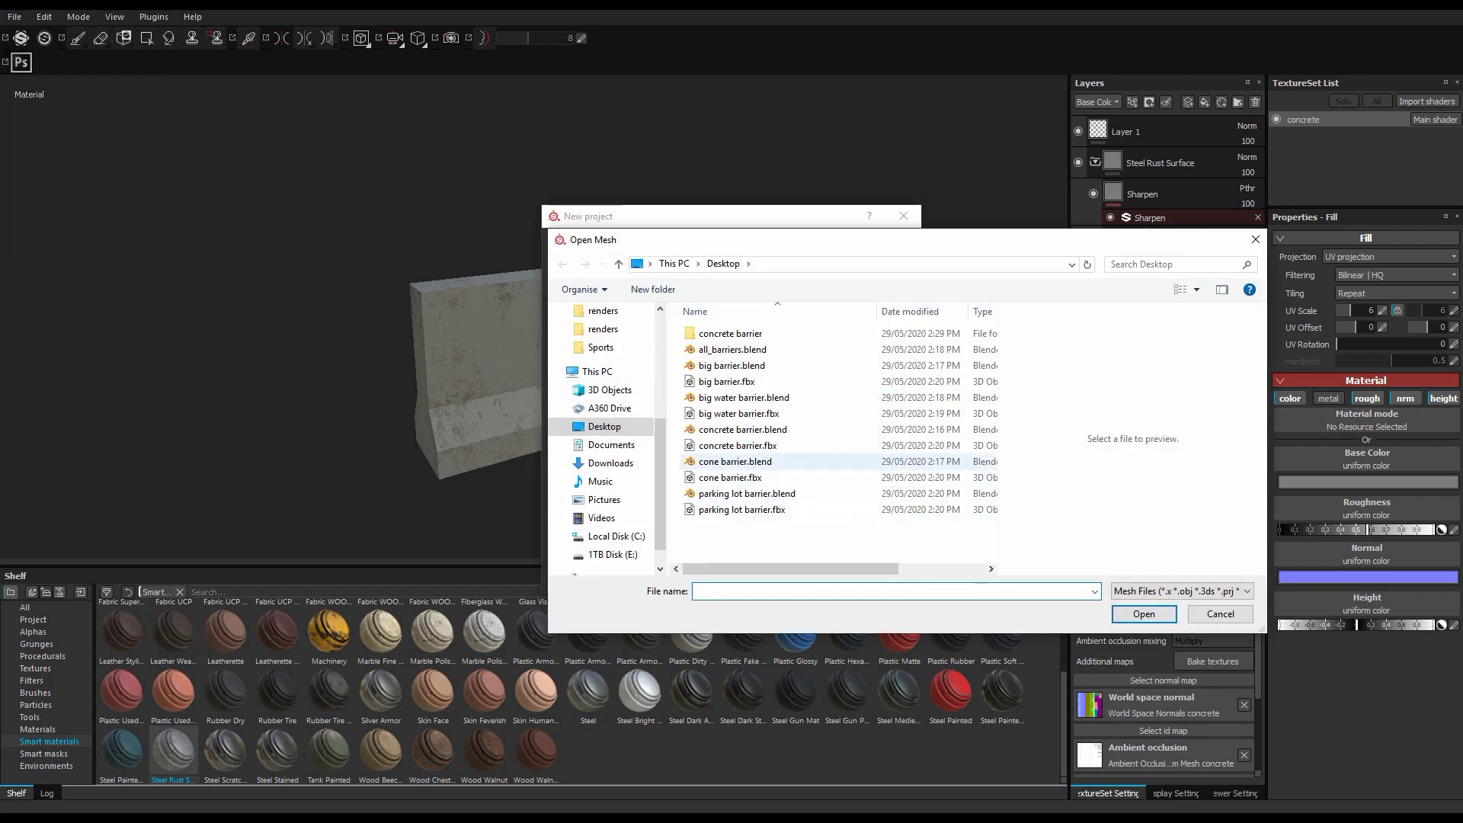
double_click(726, 381)
key(Return)
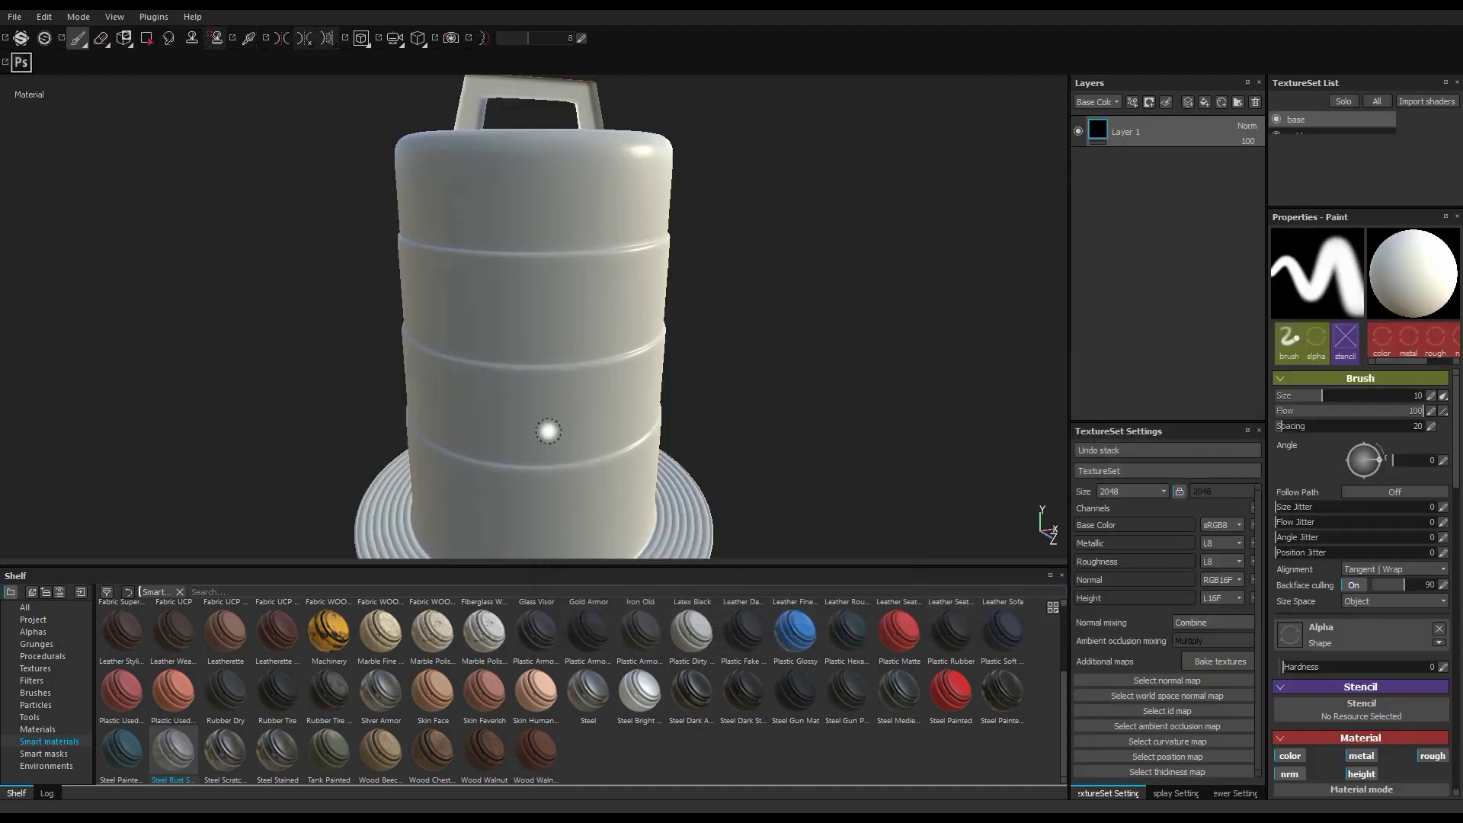
Bake the base texture set's additional maps at 512x512 with the Normal map excluded
click(1220, 661)
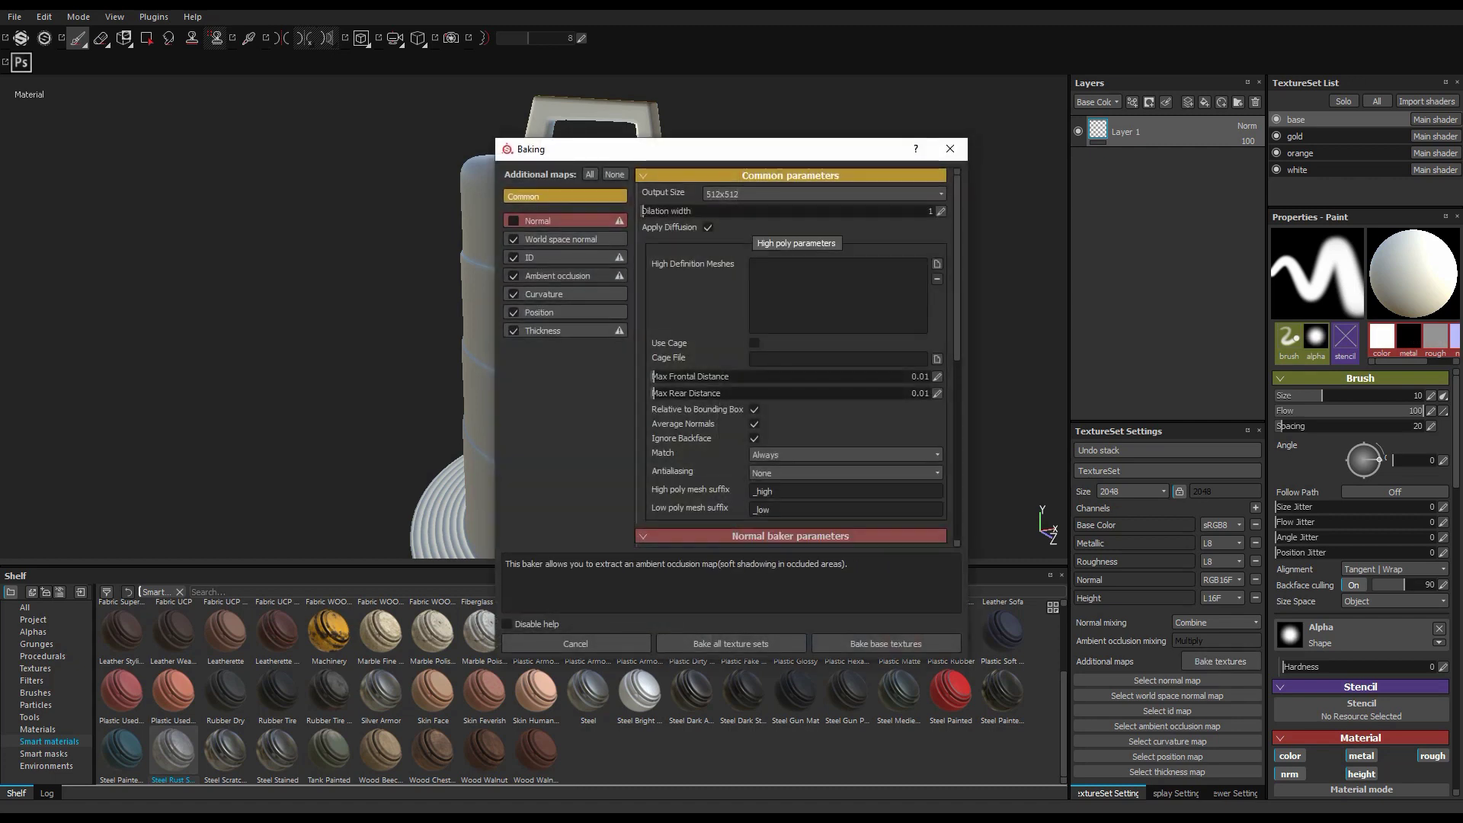
click(886, 643)
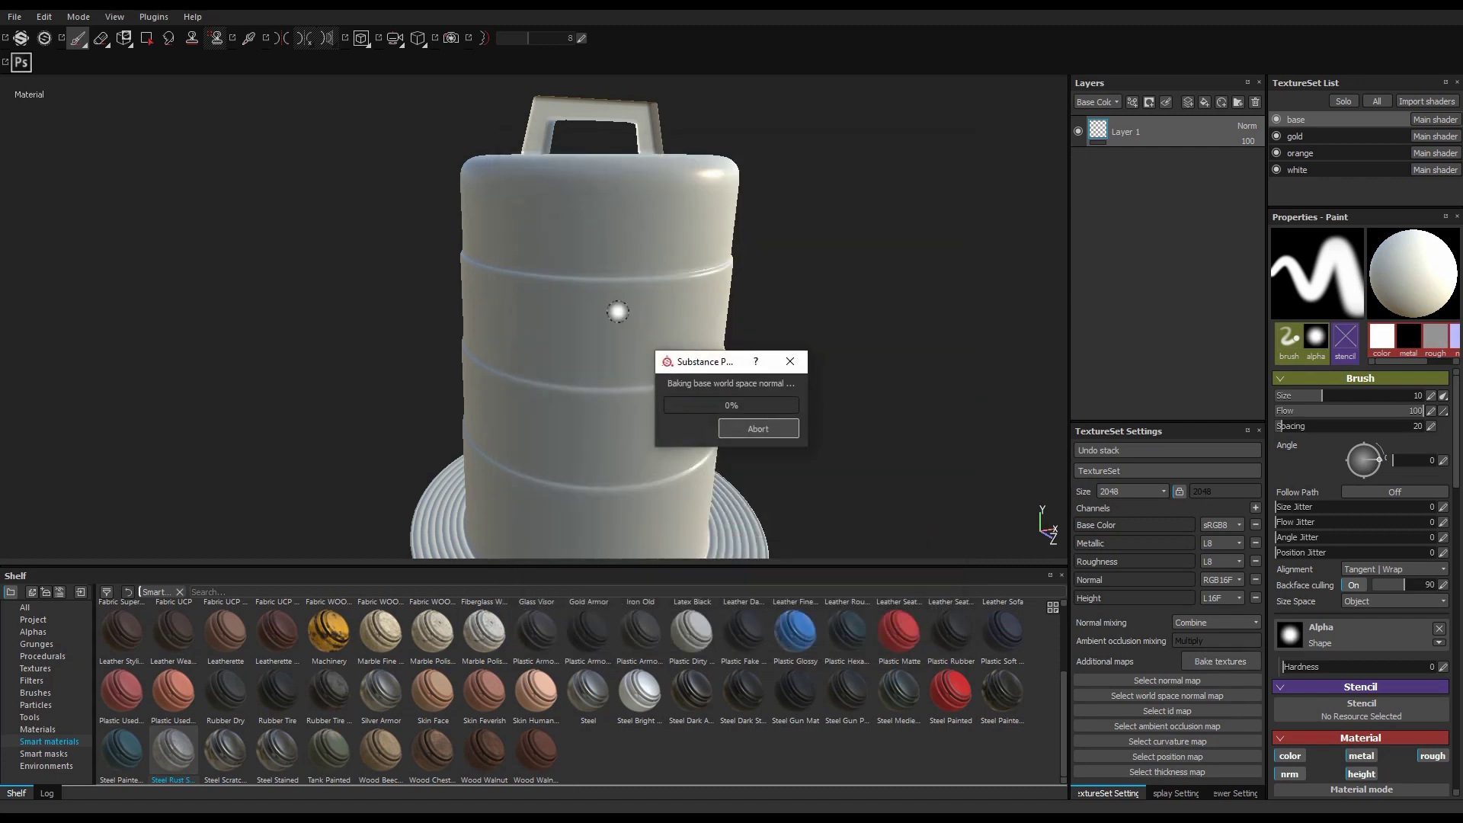
click(16, 794)
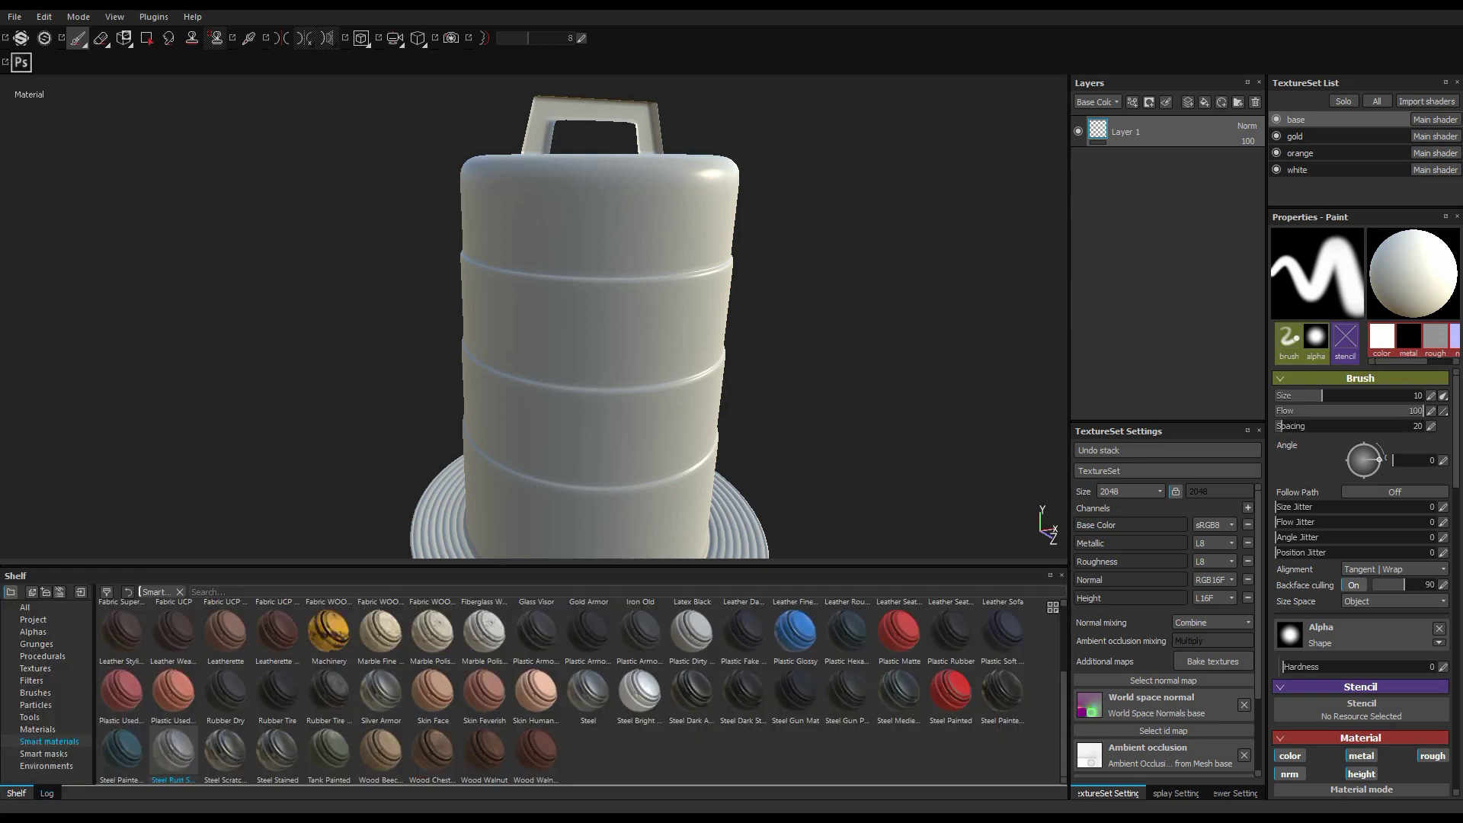
Add the Plastic Dirty Scratched smart material to the orange texture set below Layer 1 and expand its layer group
scroll(174, 751, up, 3)
scroll(817, 391, down, 3)
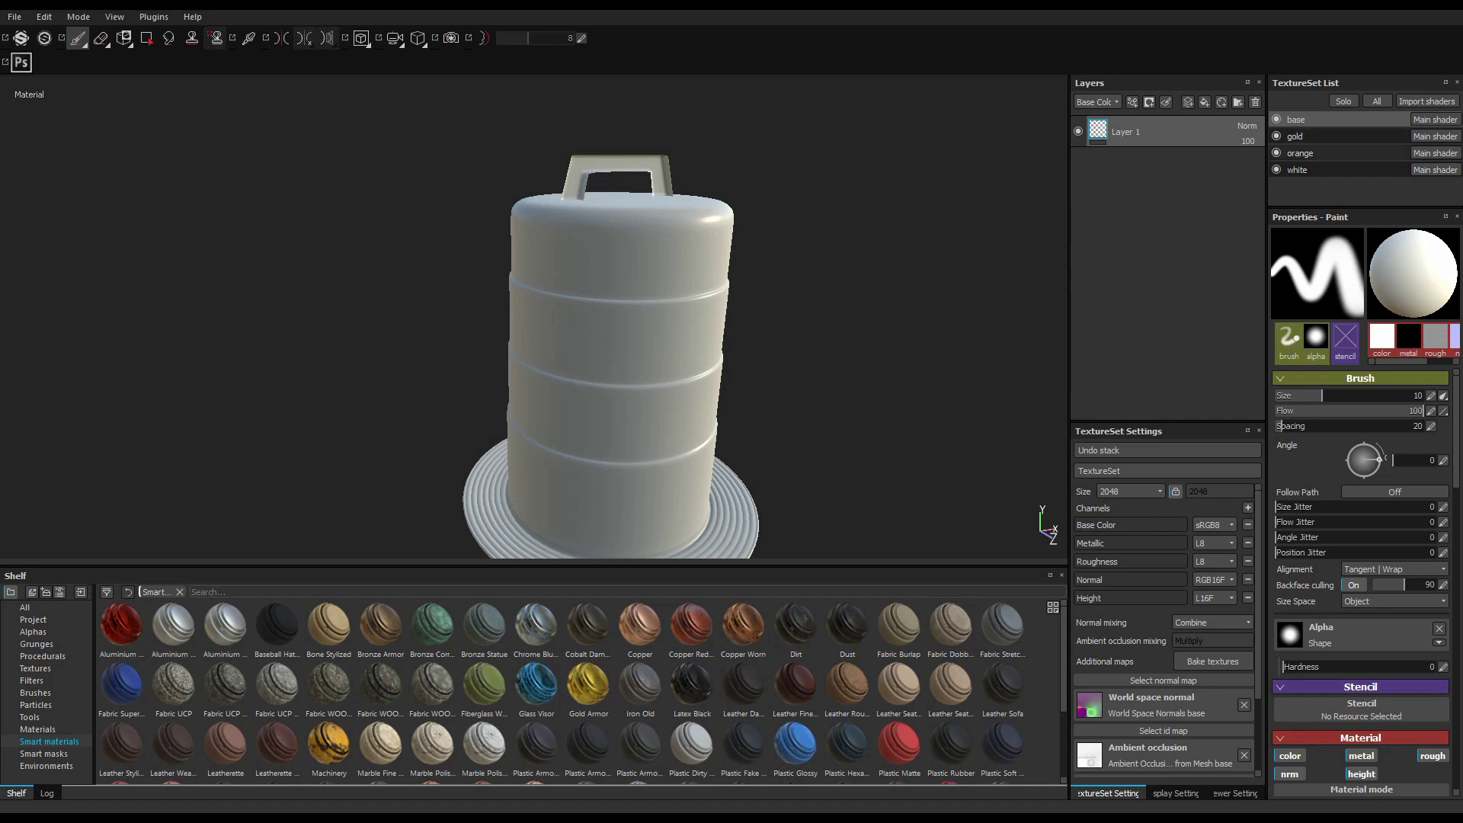
click(1303, 152)
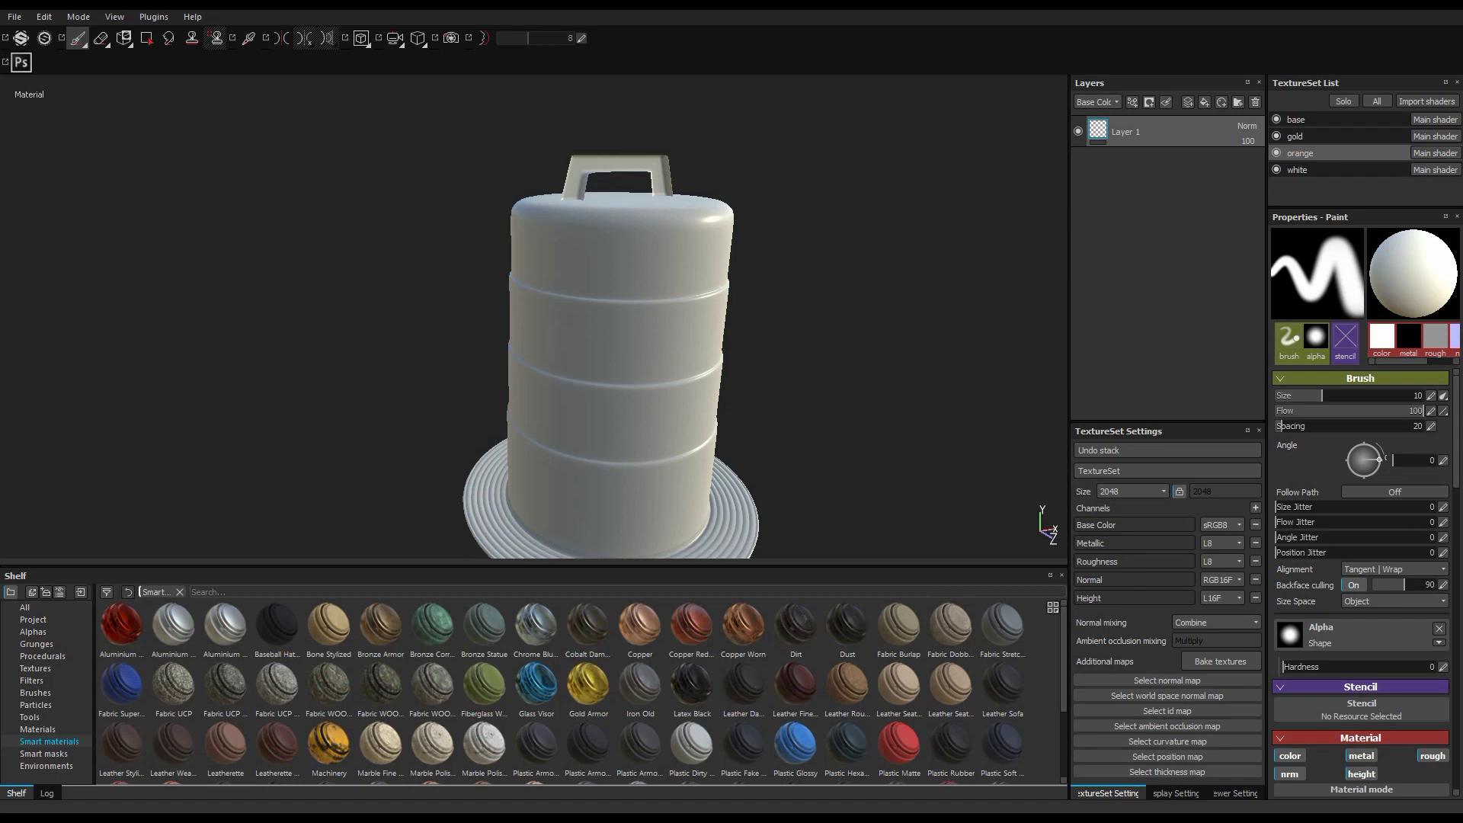
text(plas)
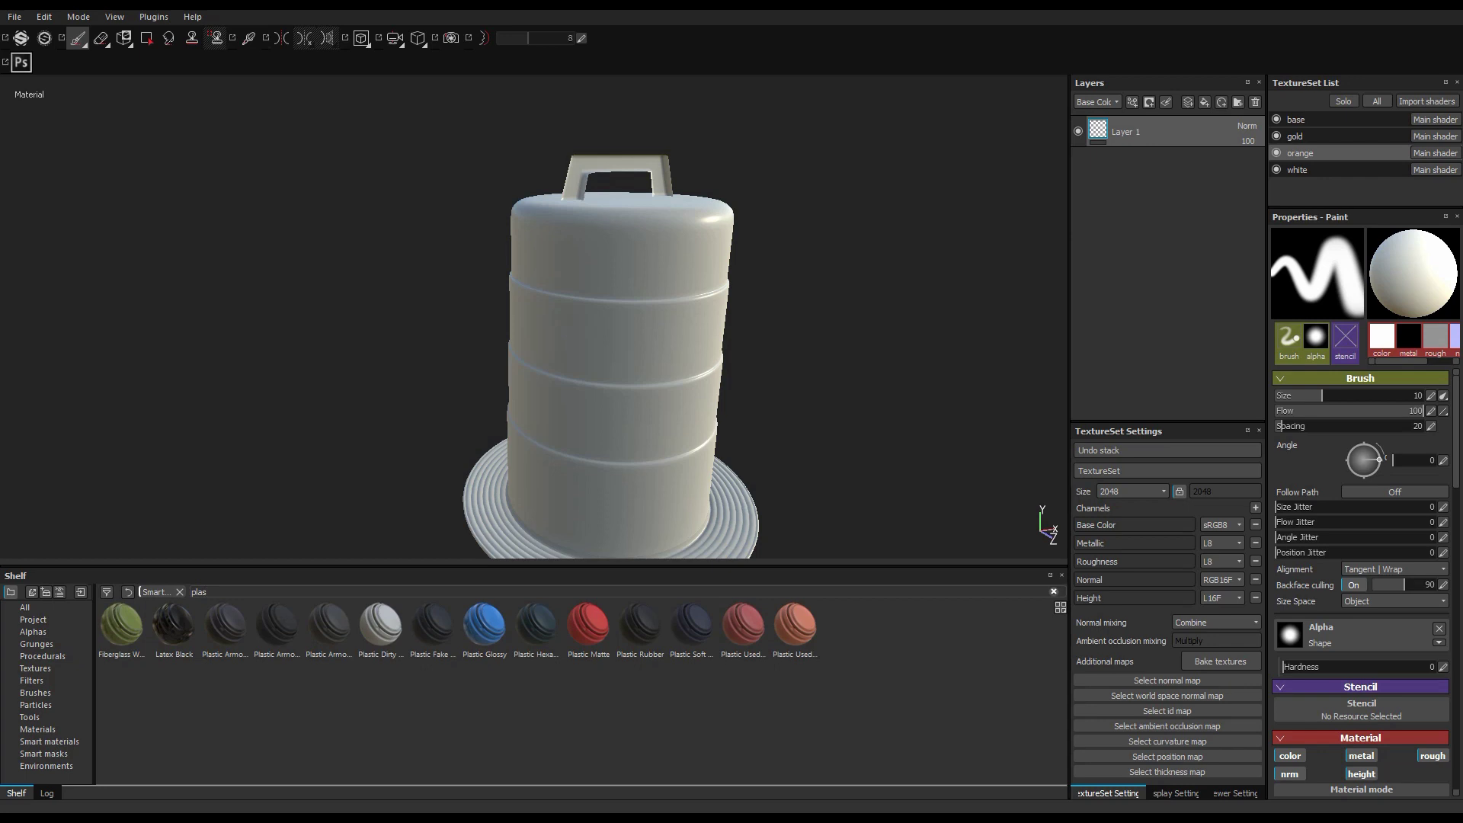
mouse_move(484, 623)
mouse_move(380, 623)
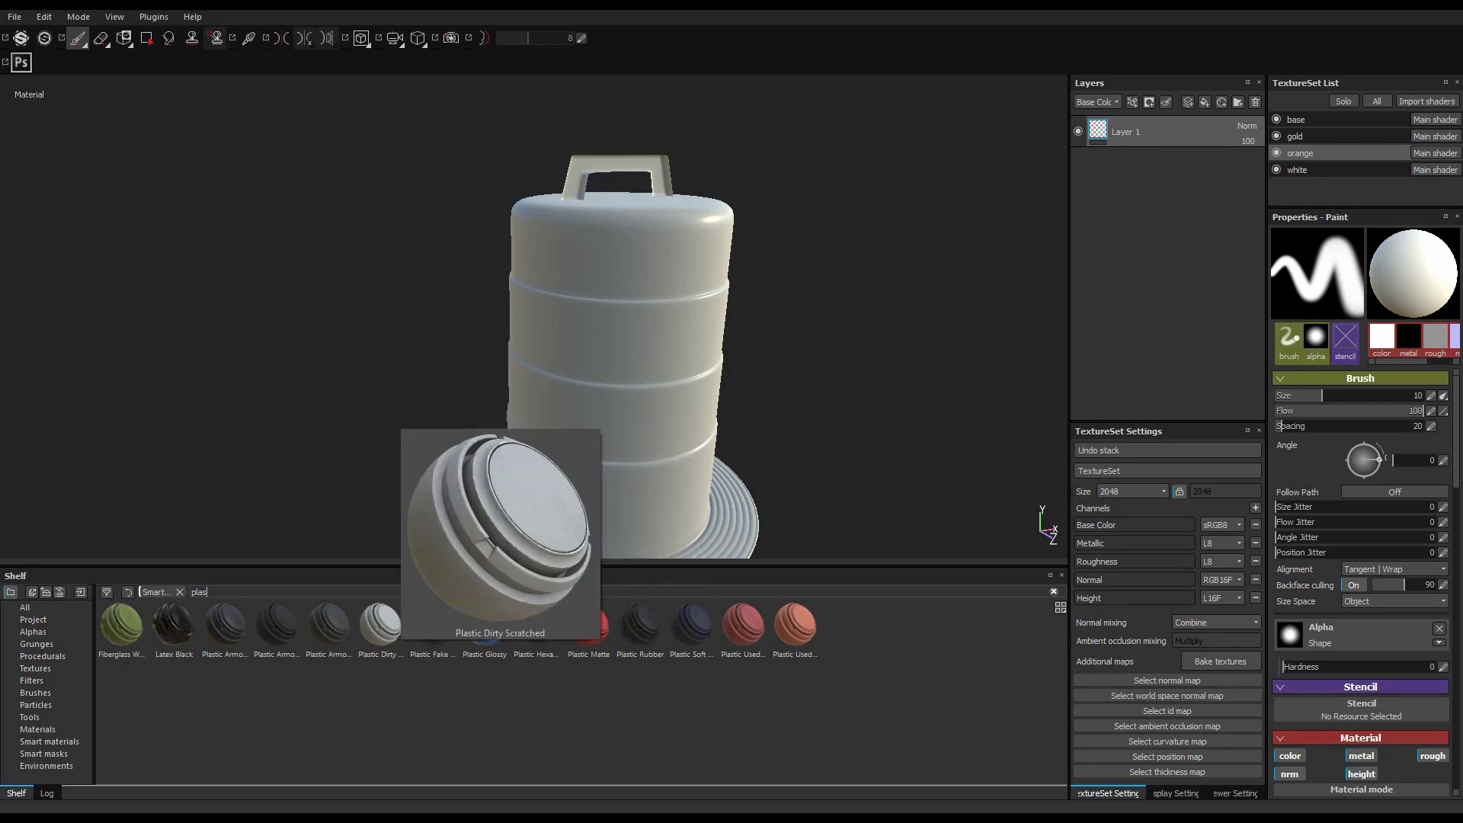
drag(380, 623, 1159, 149)
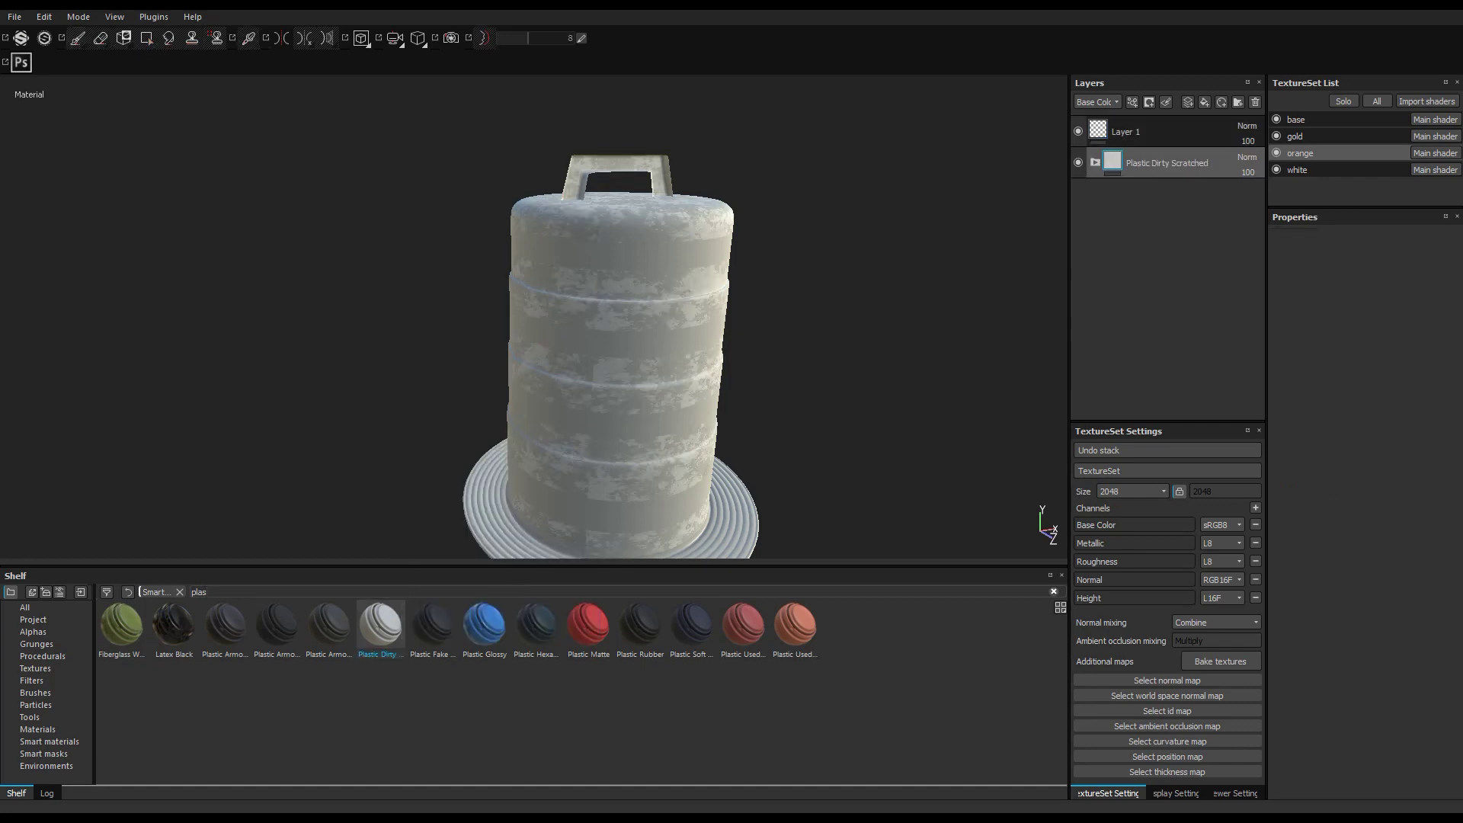
click(1095, 162)
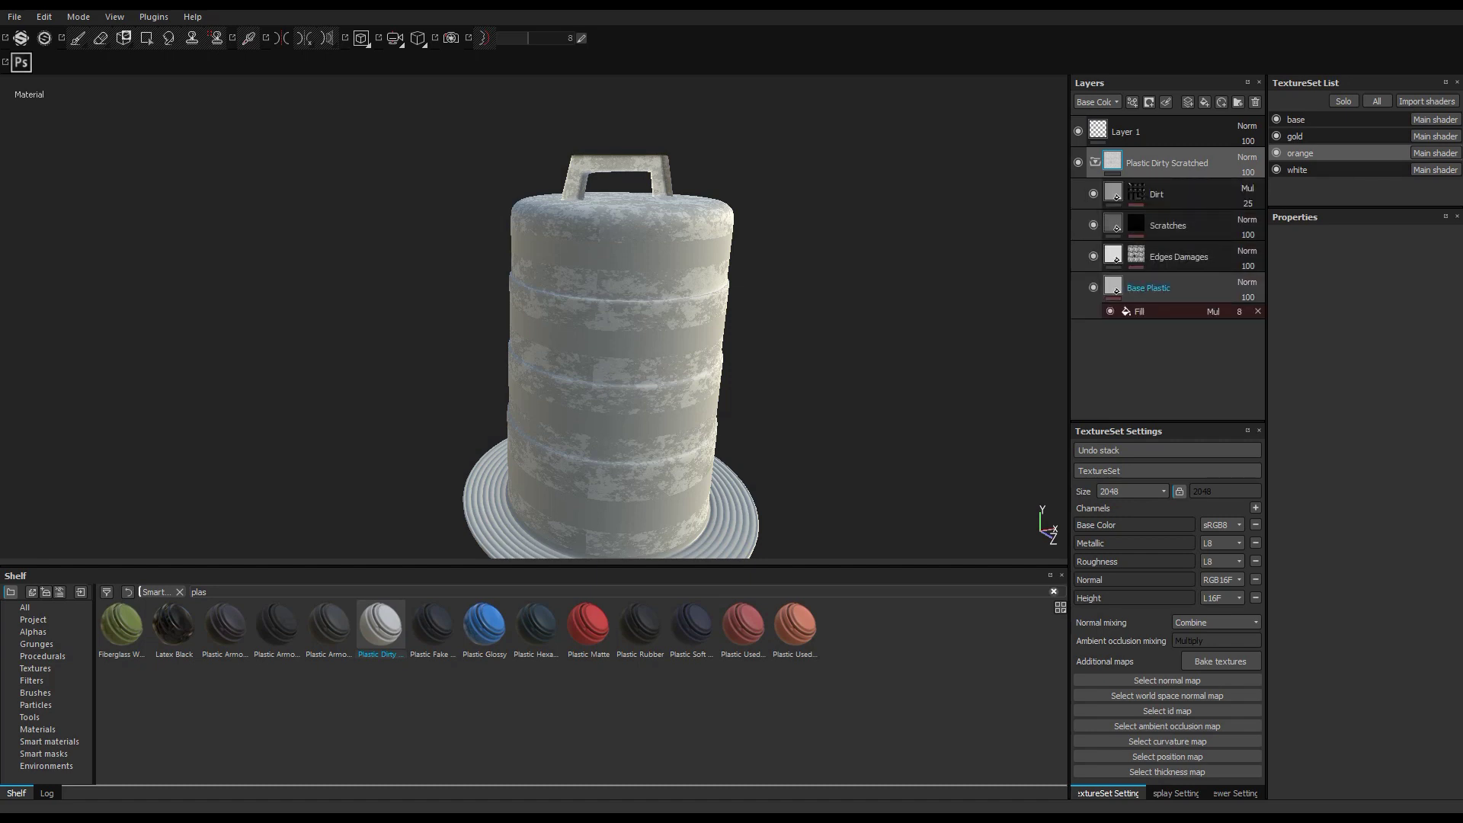
Set the orange texture set's Base Plastic base color to orange with RGB 0.757, 0.289, 0.005
click(1148, 288)
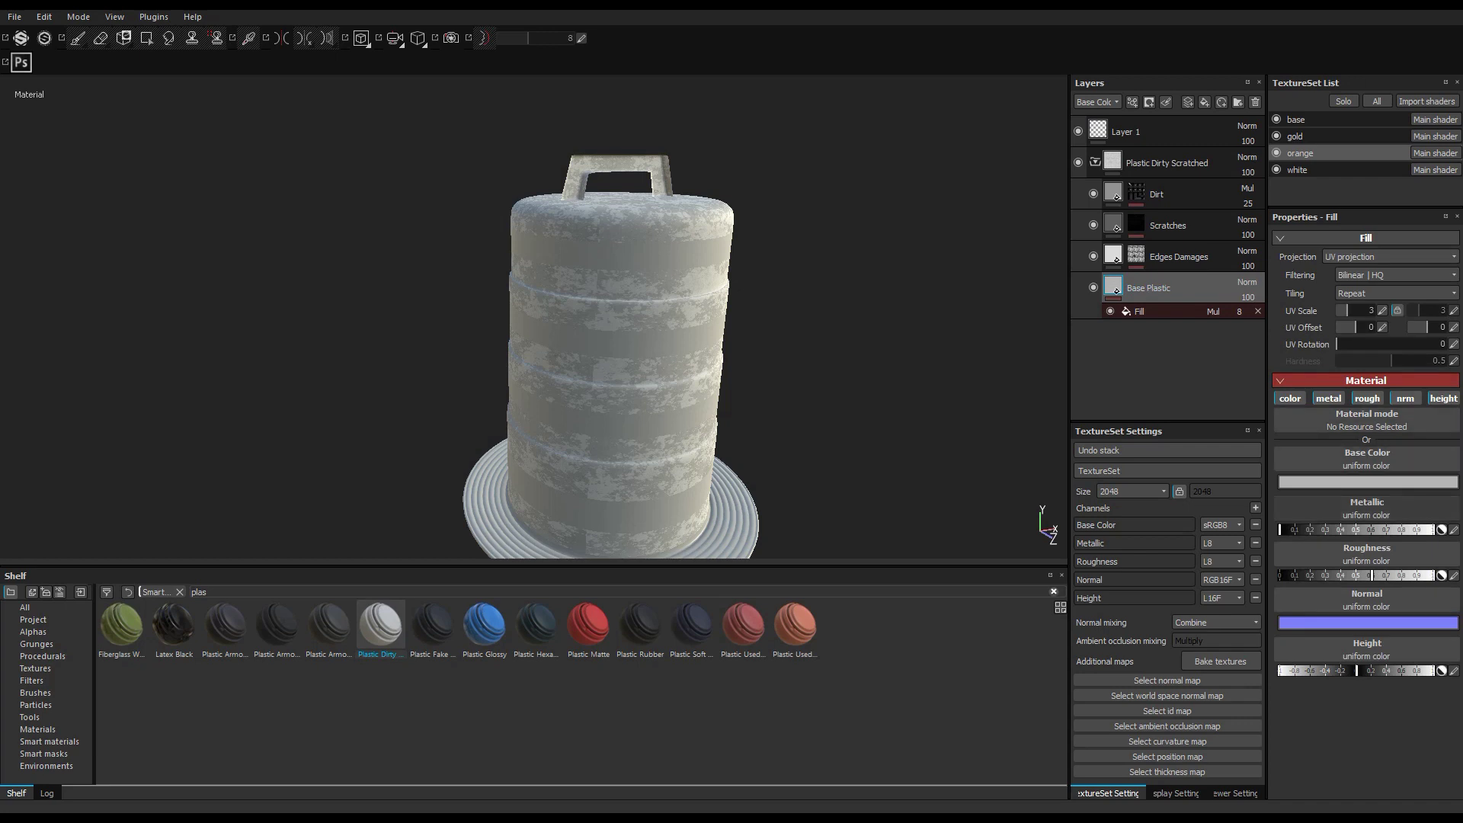
click(1368, 482)
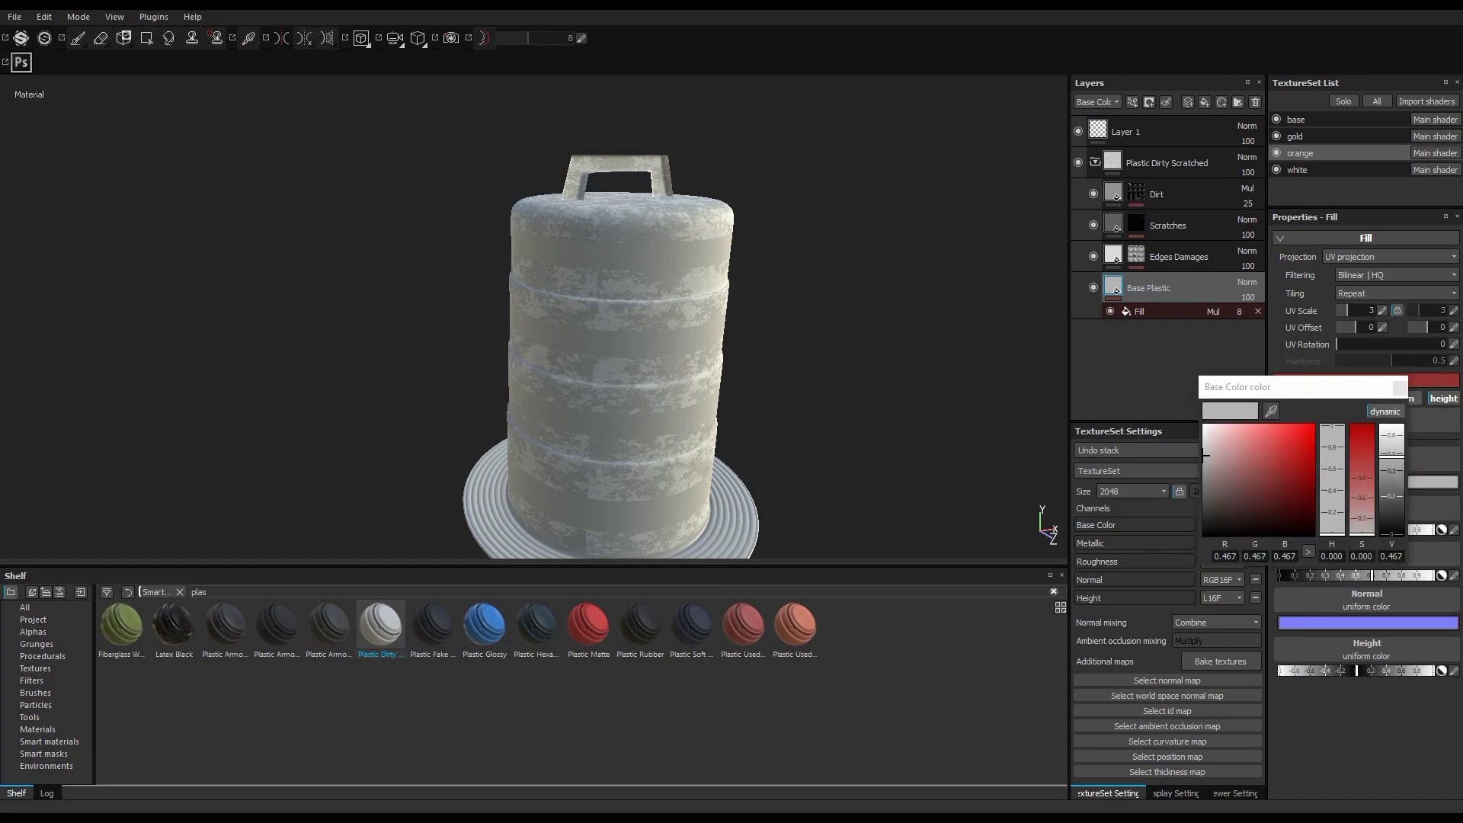
drag(1205, 455, 1306, 436)
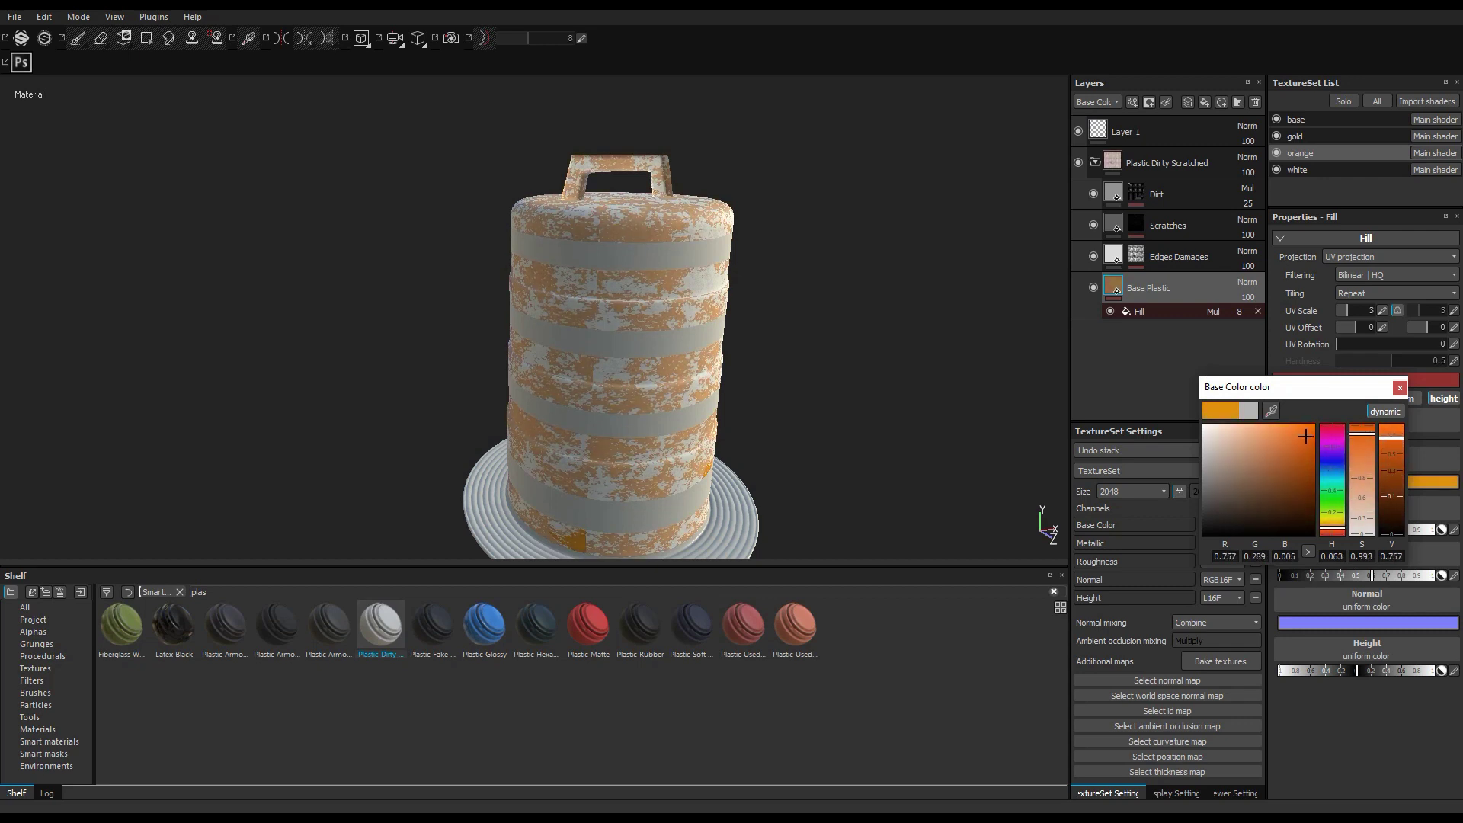
click(1168, 364)
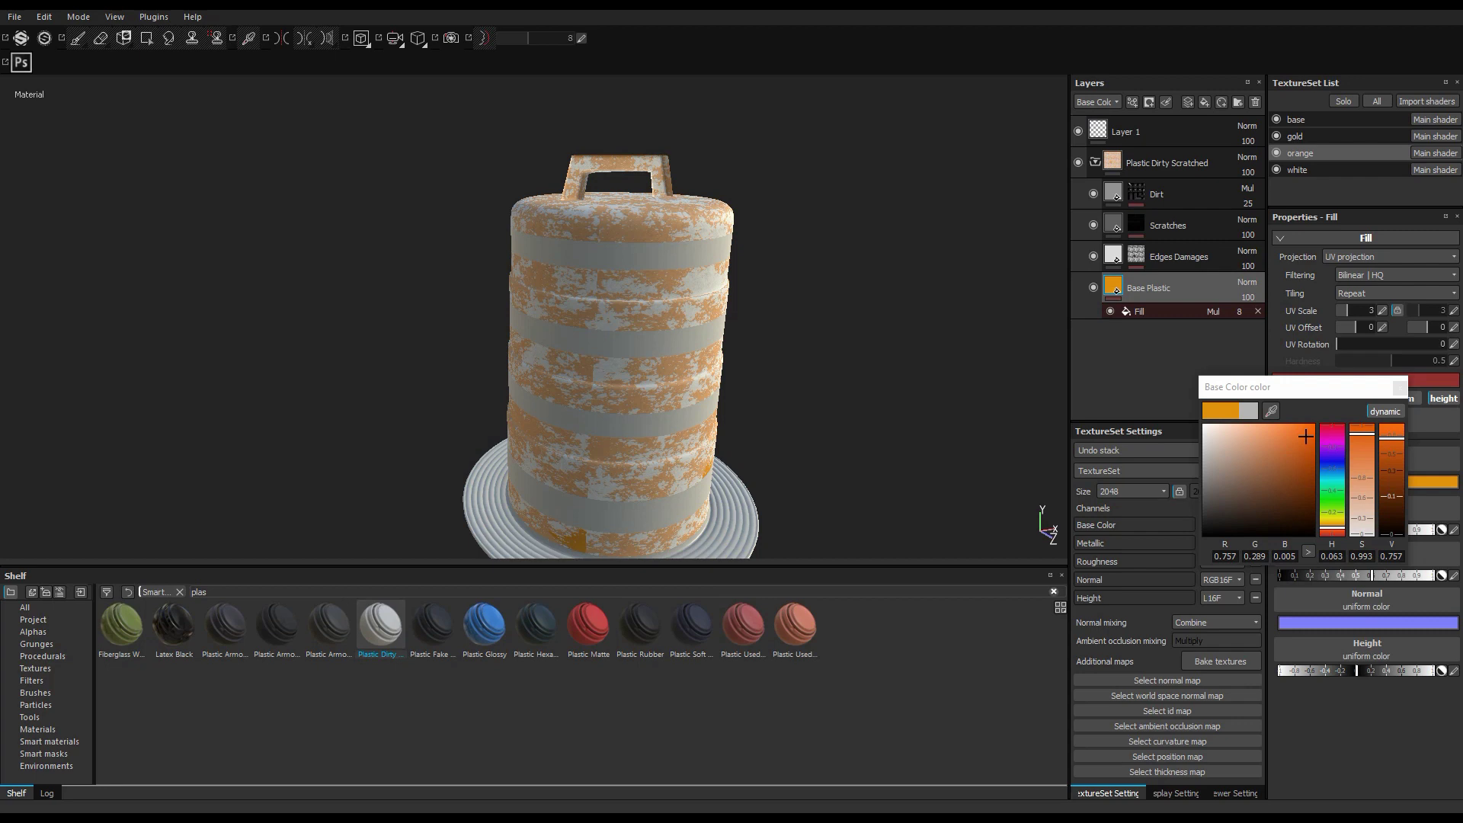
Hide the Edges Damages layer of the orange texture set and examine the barrel's plastic surface without it
click(1178, 257)
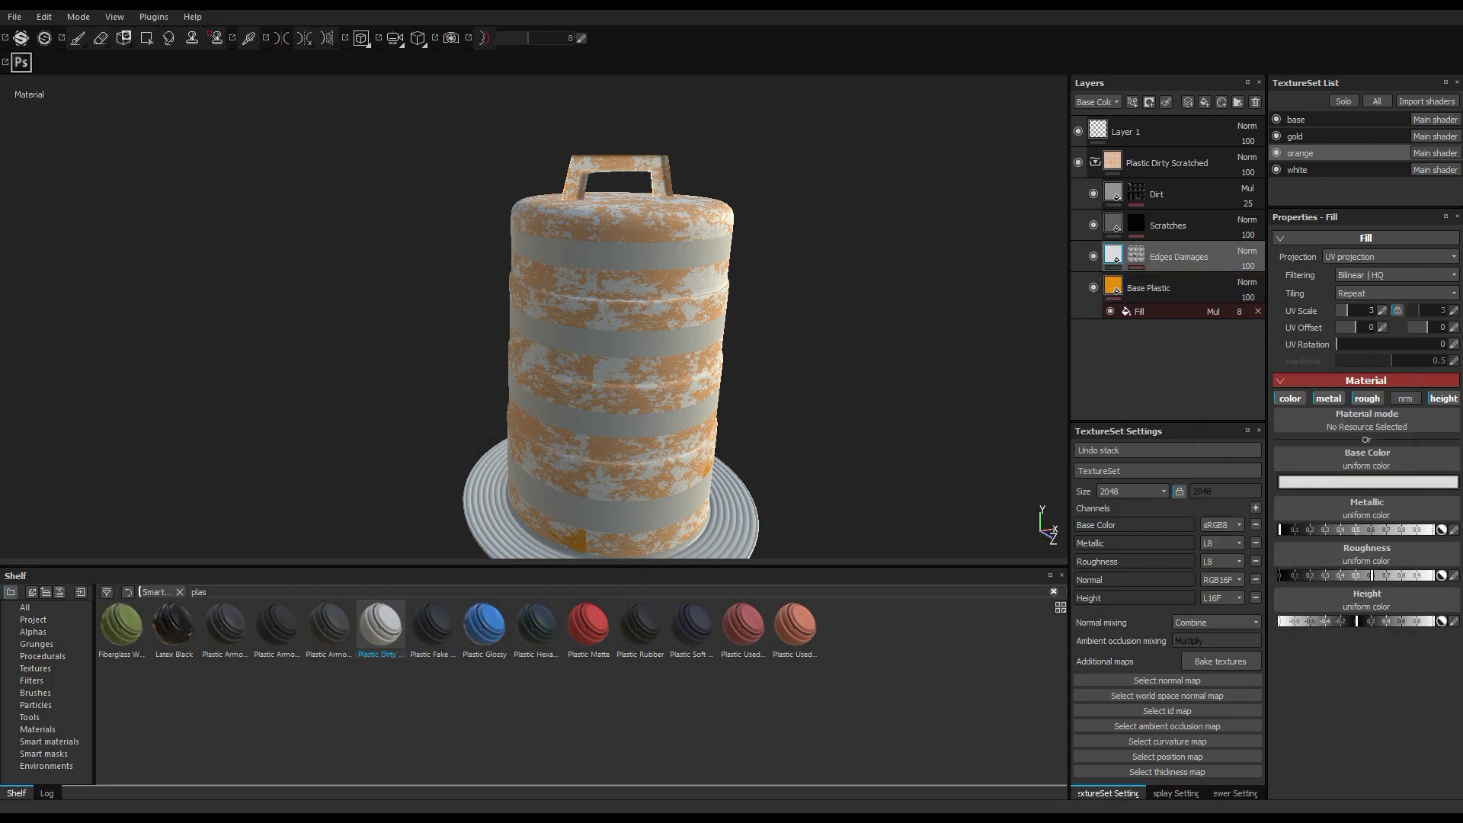
mouse_move(1113, 286)
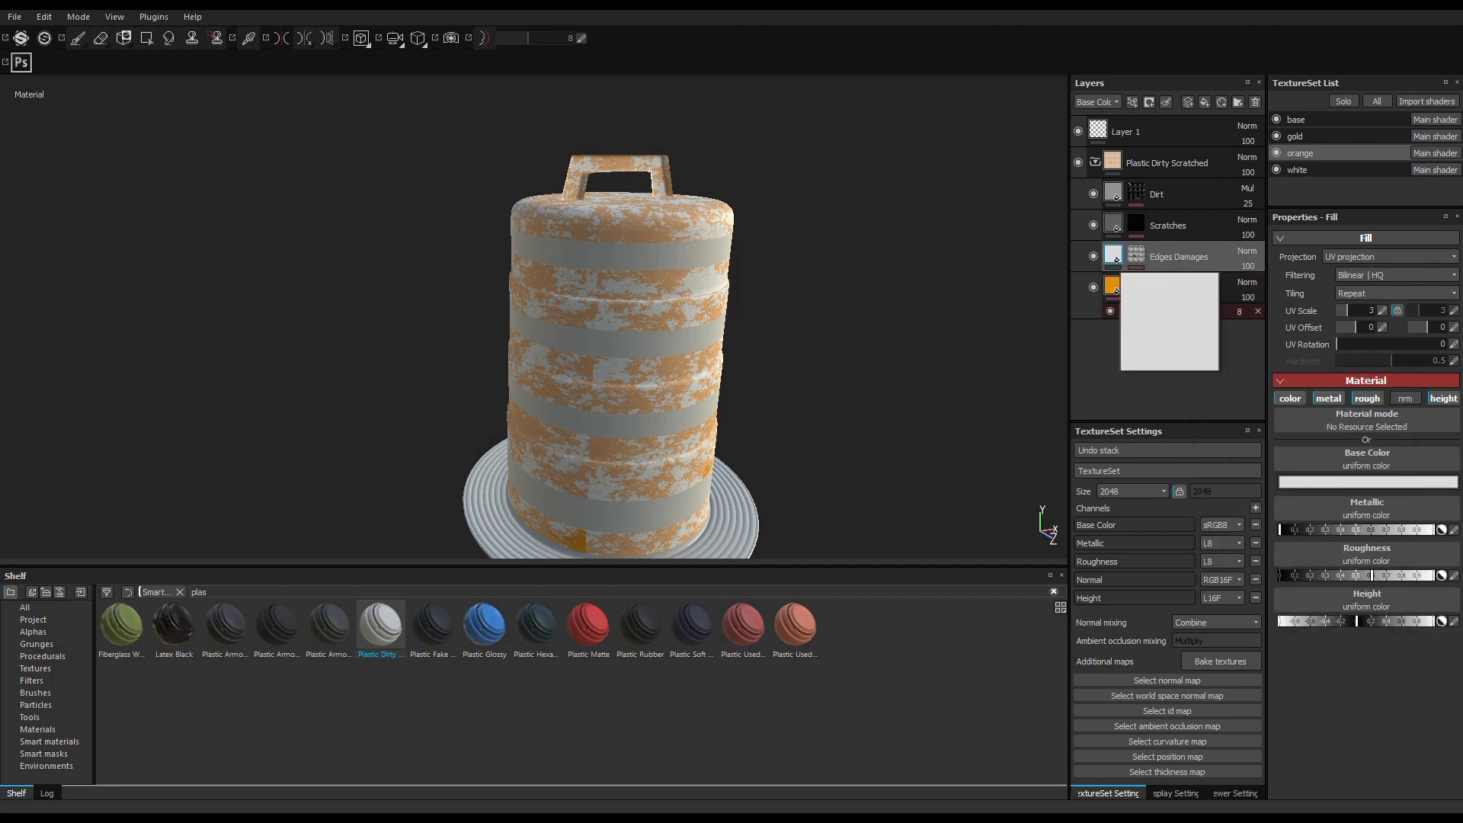
click(1093, 257)
alt+right_drag(619, 305, 755, 306)
alt+drag(686, 312, 624, 295)
alt+right_drag(623, 295, 526, 299)
Show the orange texture set's Edges Damages layer again and remove it from the Plastic Dirty Scratched group
right_click(1180, 257)
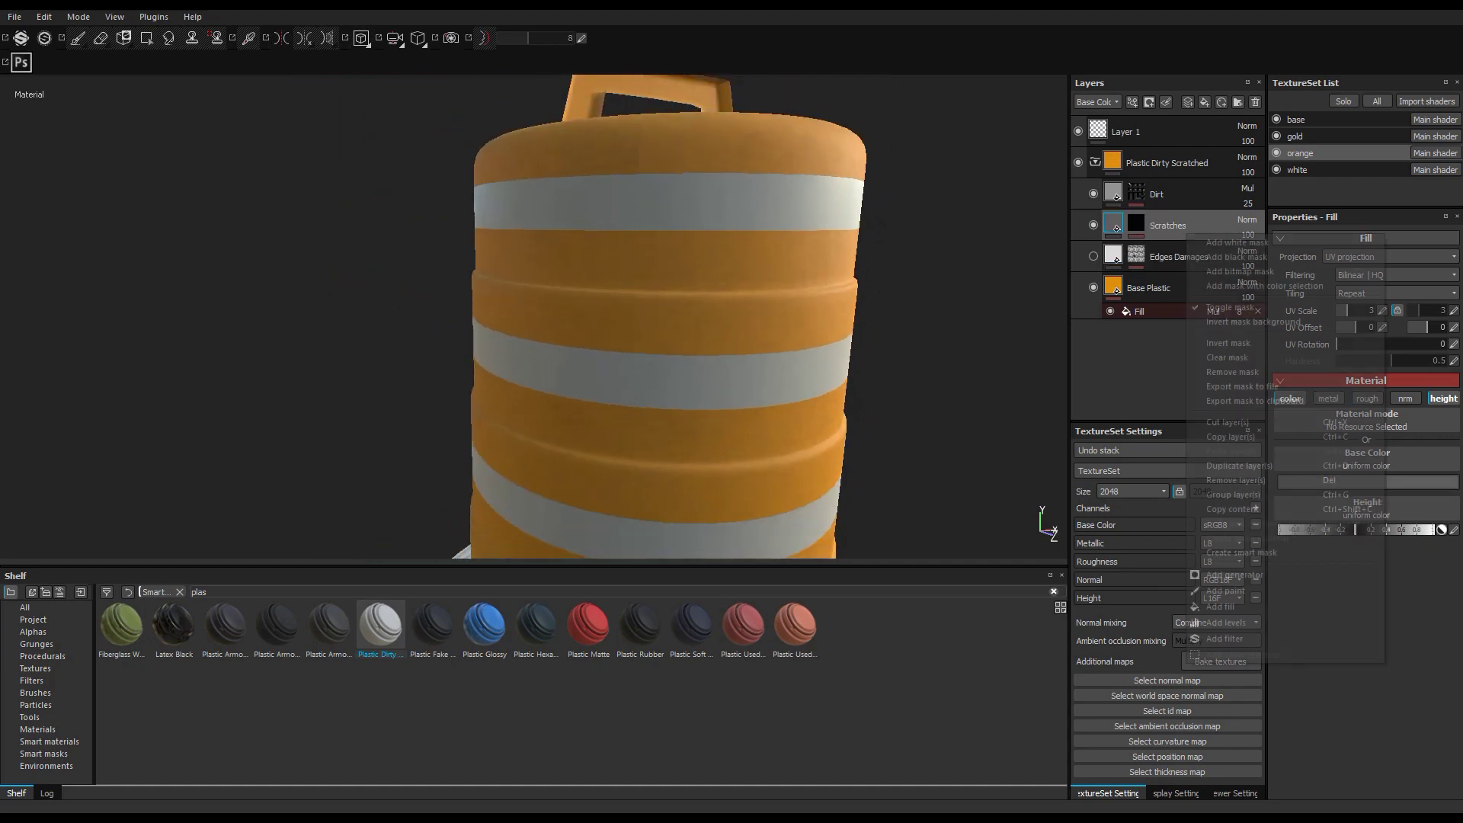
click(1180, 257)
right_click(1179, 257)
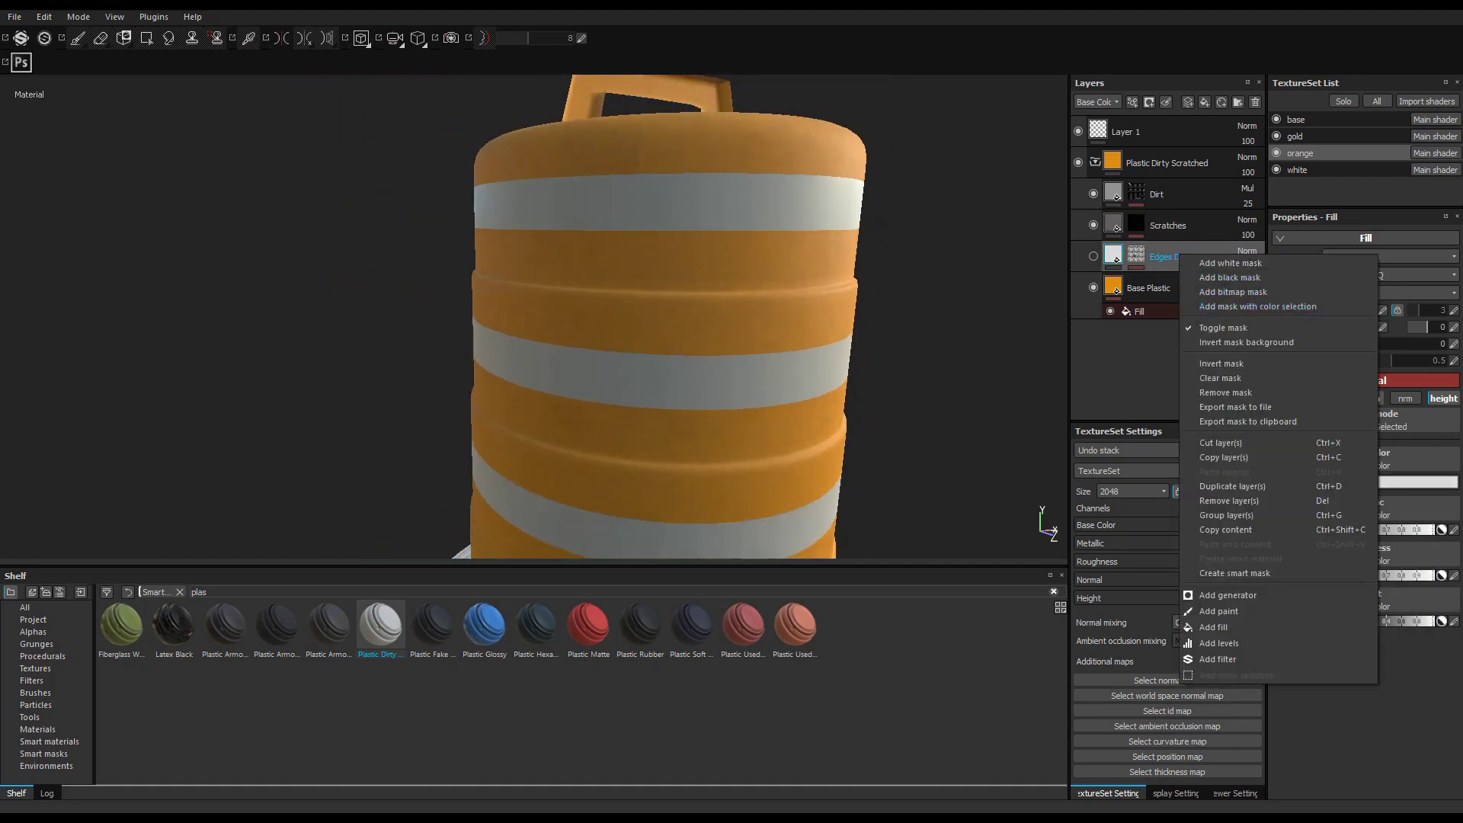
click(1236, 378)
click(1093, 257)
right_click(1166, 257)
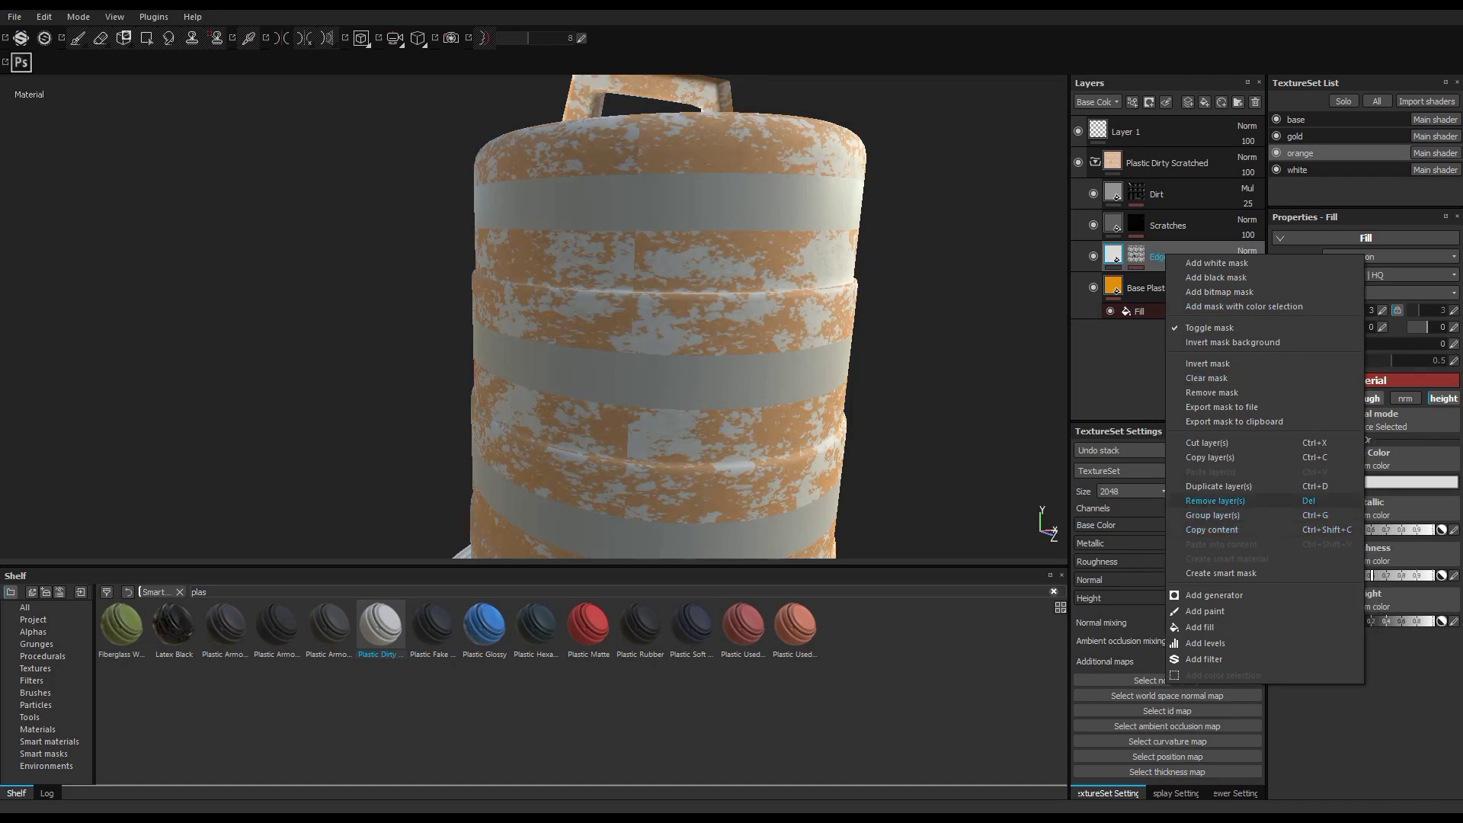
click(1216, 501)
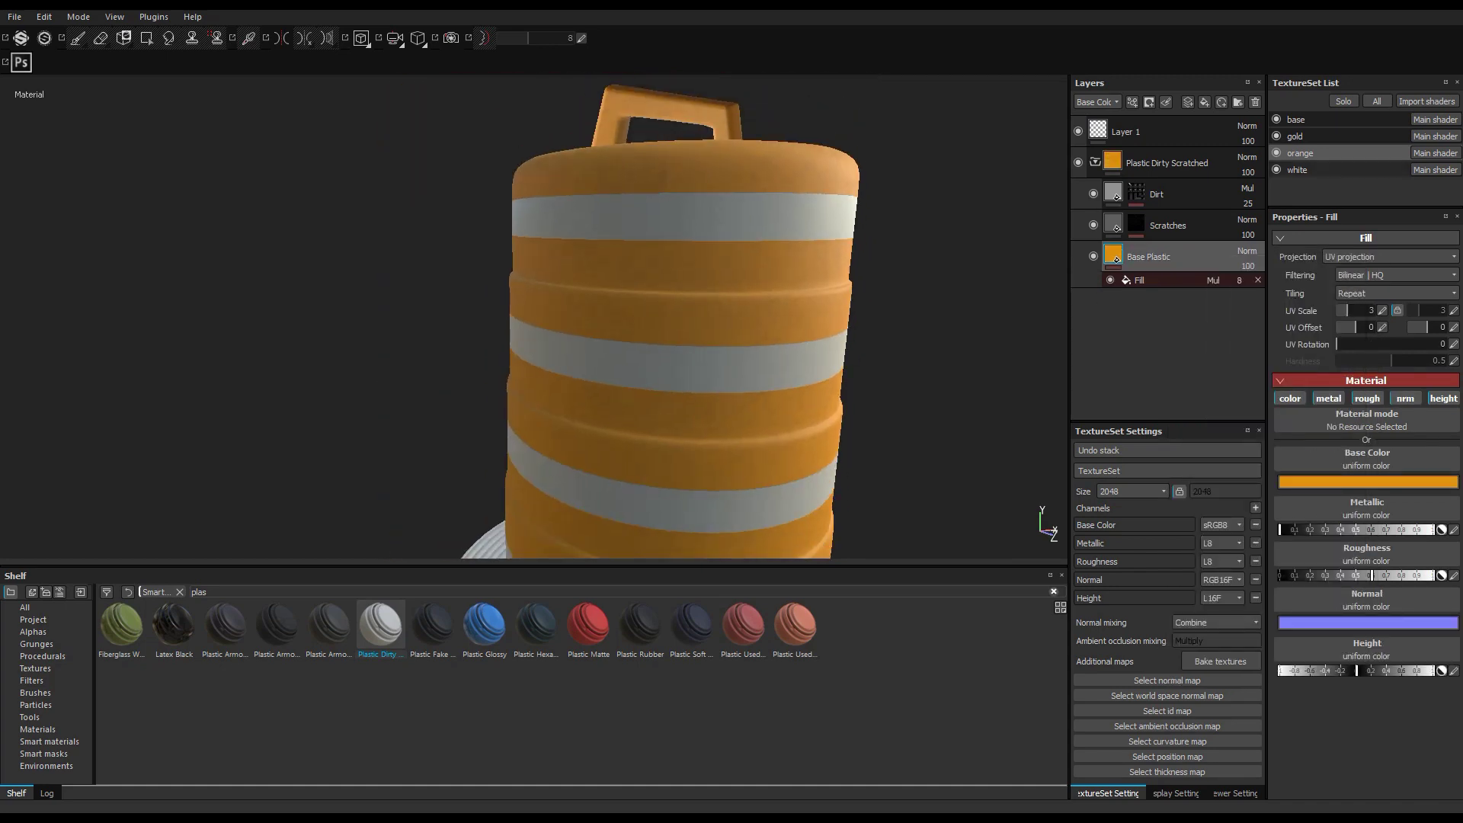
Add the Plastic Dirty Scratched smart material to the white texture set below Layer 1 and remove its Edges Damages layer
click(1297, 169)
drag(381, 625, 1155, 162)
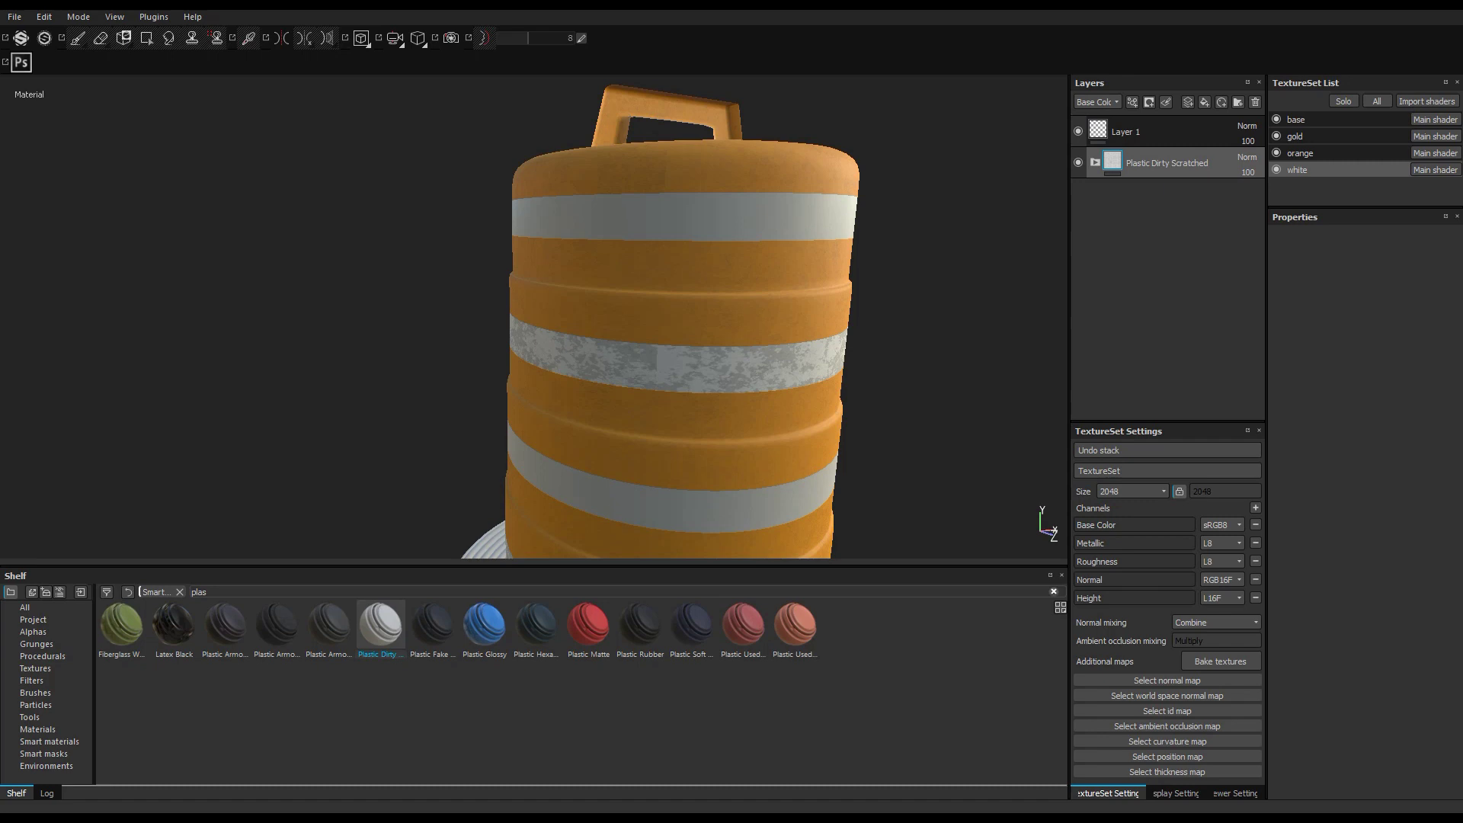
click(1095, 162)
right_click(1177, 257)
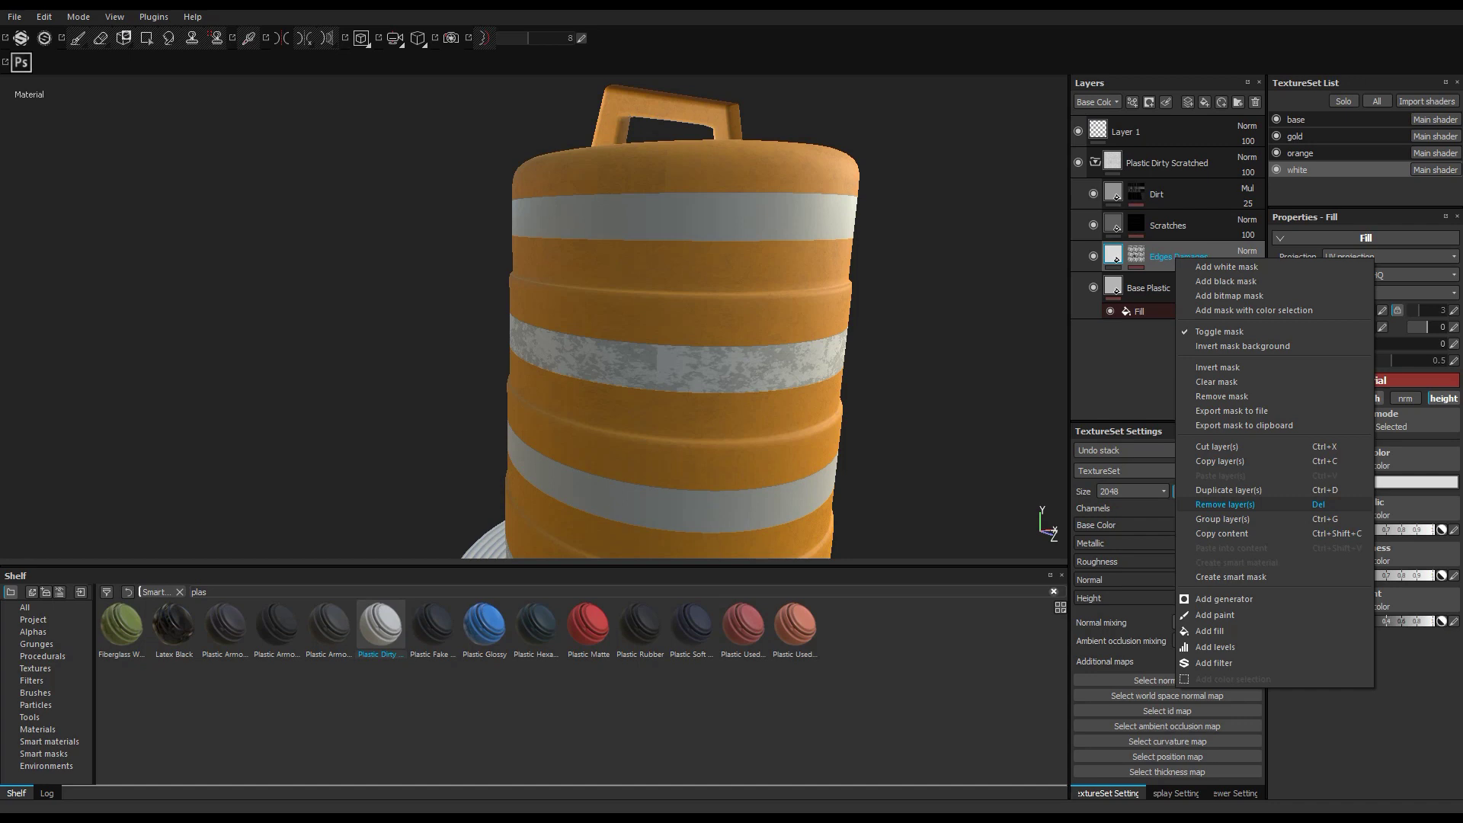
click(1224, 504)
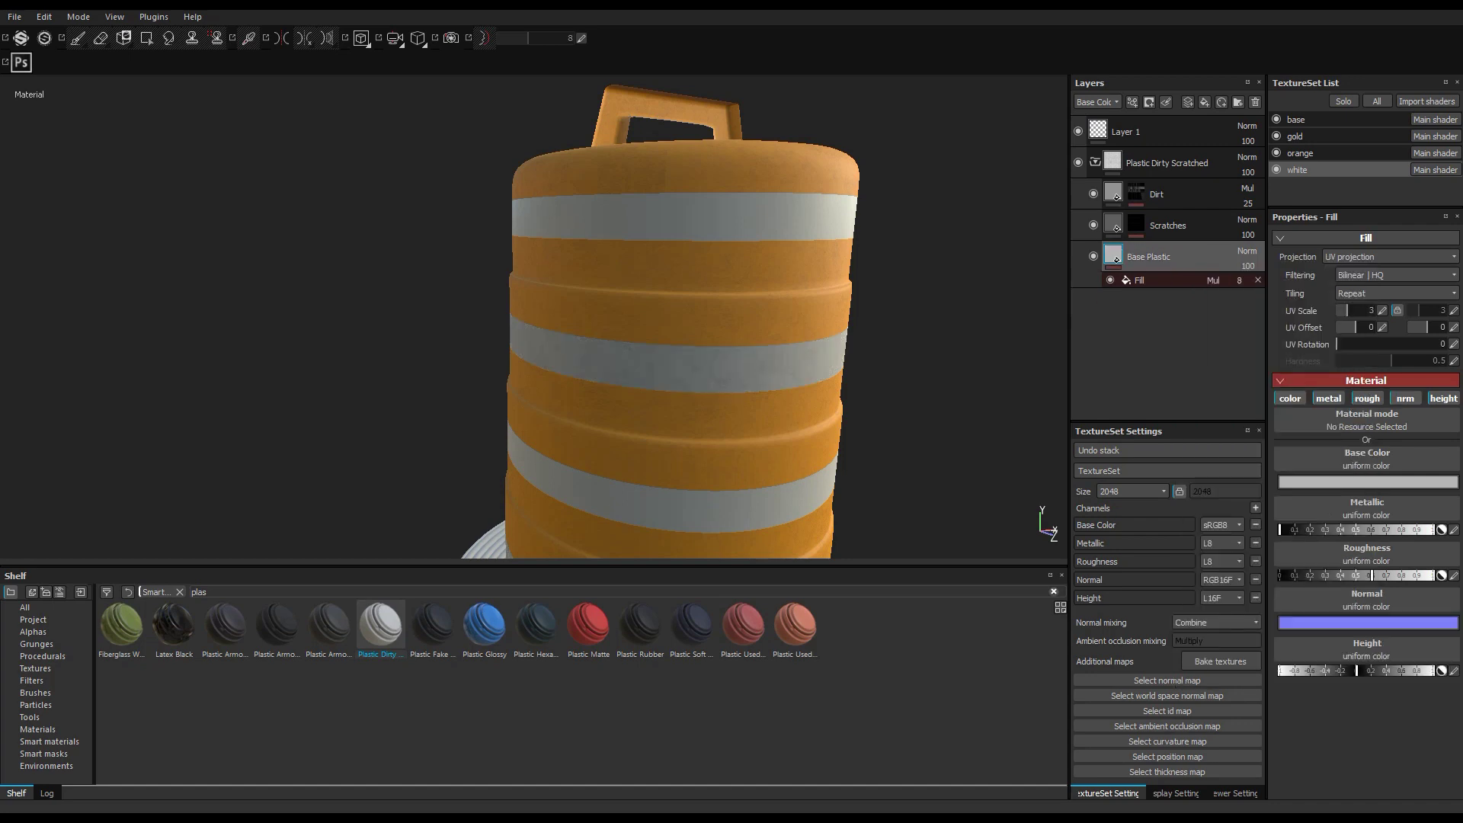
Add the Plastic Dirty Scratched smart material to the gold texture set below Layer 1 and remove its Edges Damages layer
click(1295, 135)
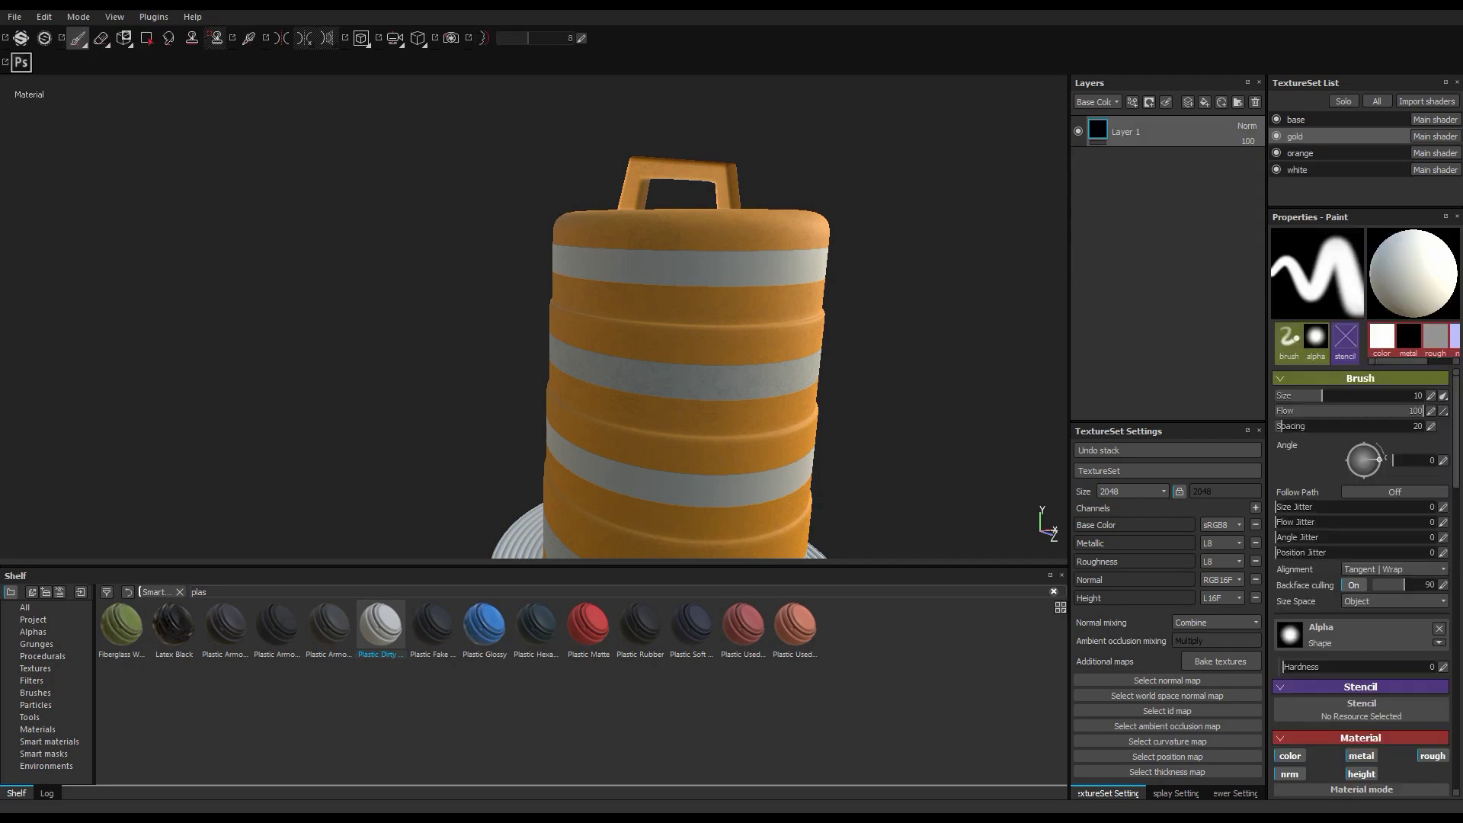
drag(381, 626, 1166, 152)
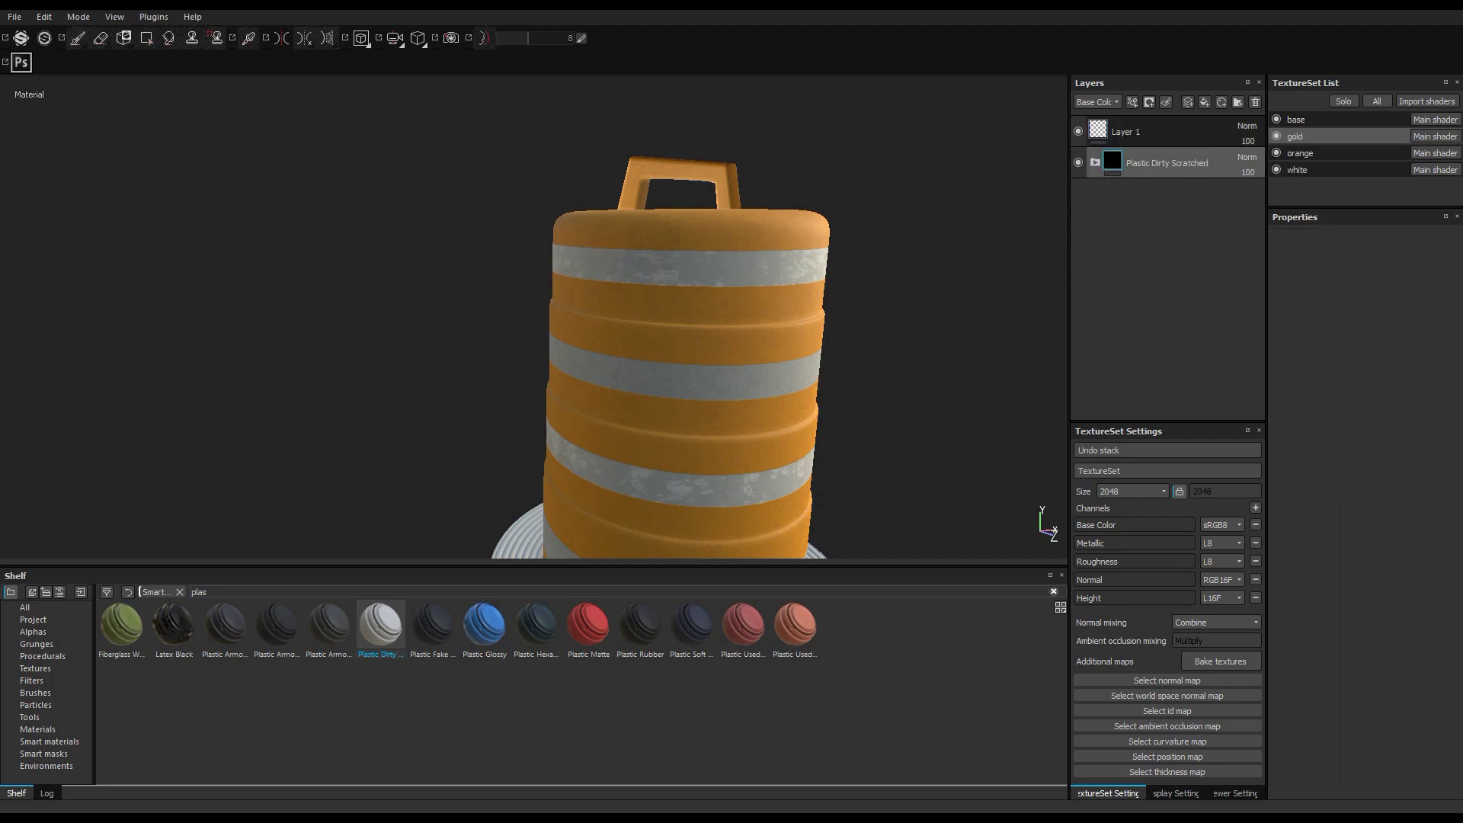
click(1095, 163)
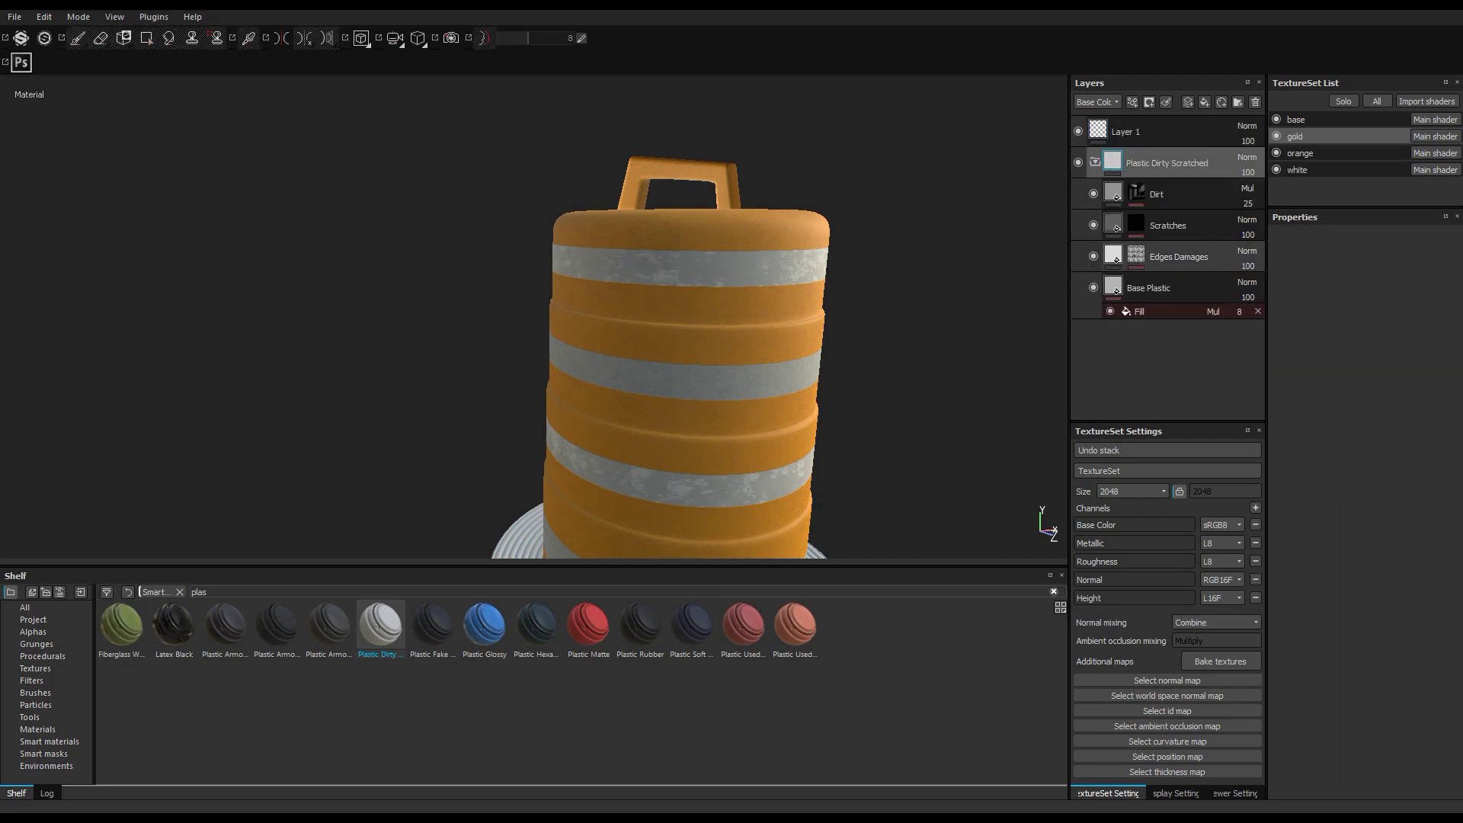
right_click(1171, 261)
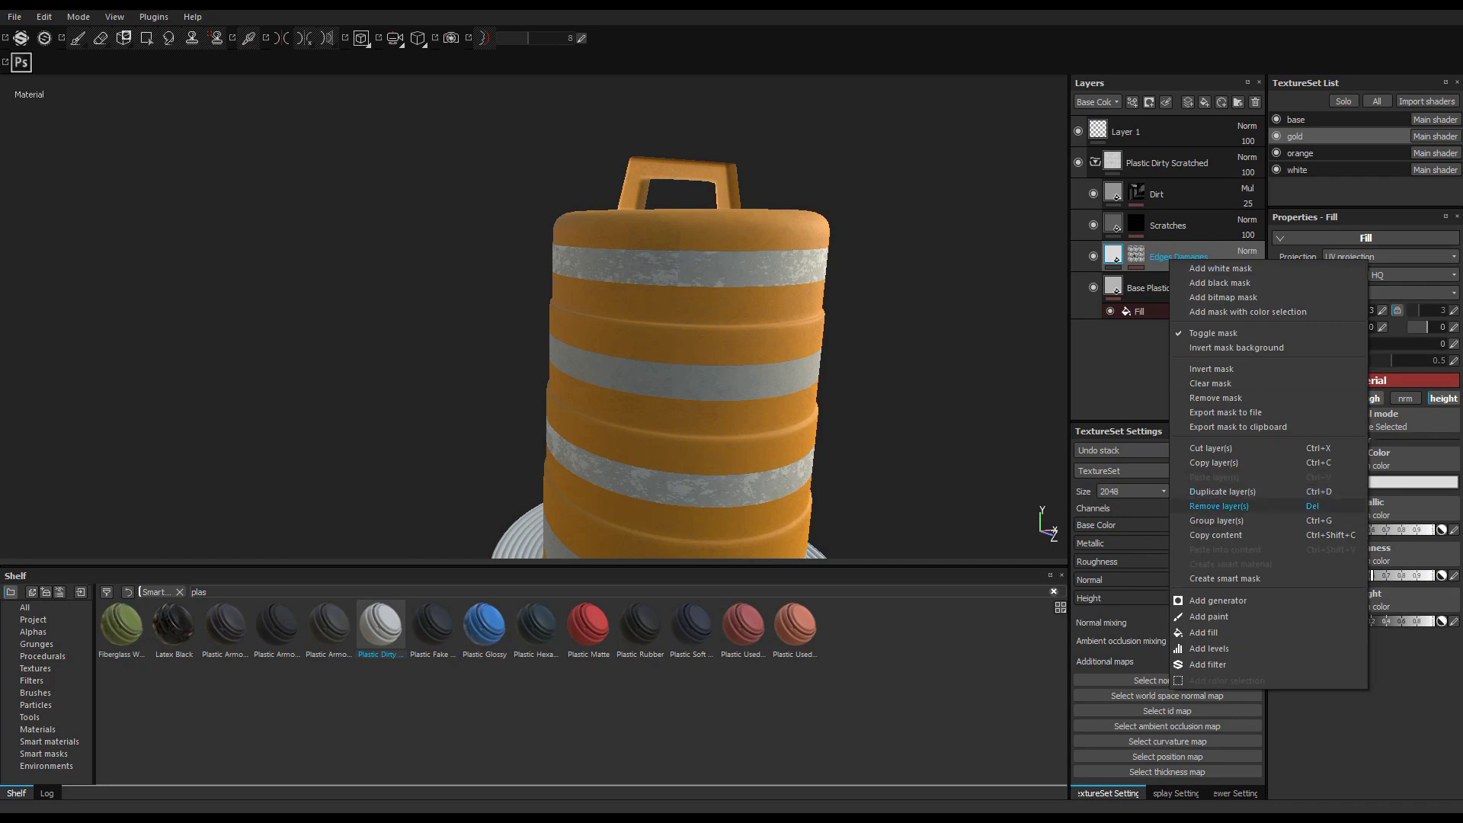
click(1219, 506)
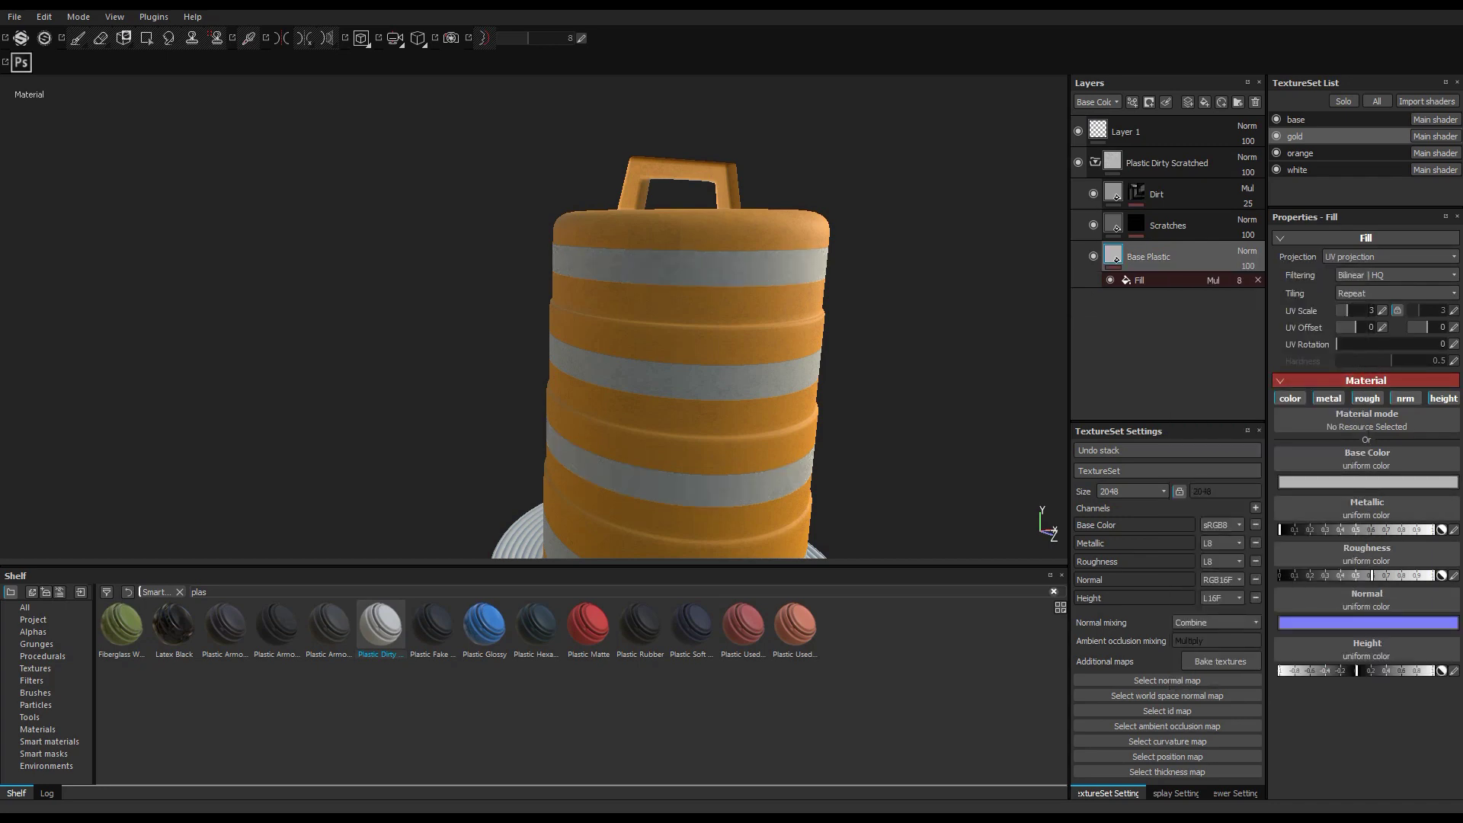
Set the gold texture set's Base Plastic base color to a dark gold with RGB 0.449, 0.288, 0.014
click(1433, 482)
click(1266, 472)
drag(1332, 528, 1332, 525)
drag(1274, 472, 1291, 458)
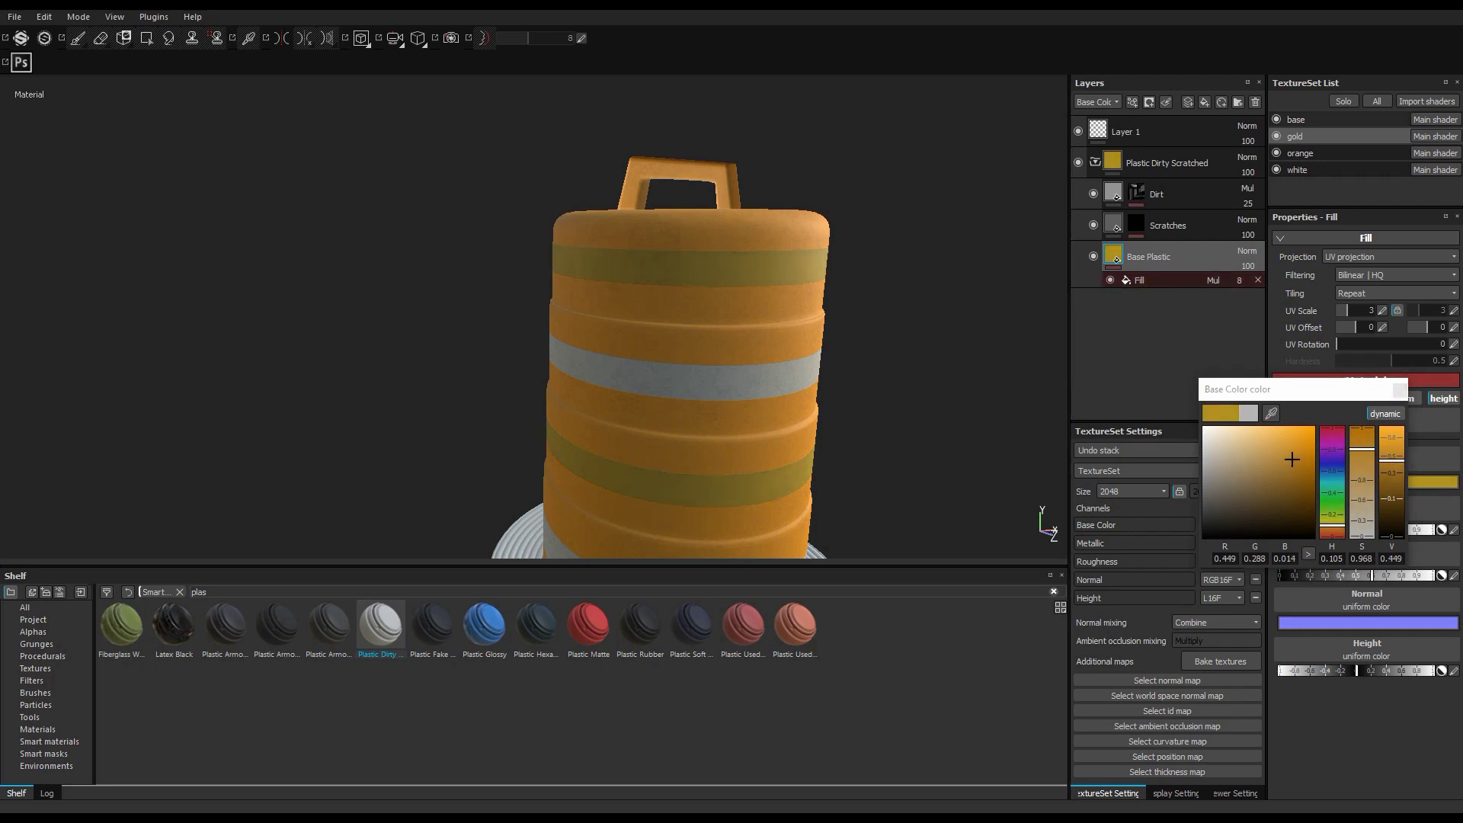
Add the Plastic Dirty Scratched smart material to the base texture set below Layer 1 and remove its Edges Damages layer
click(1330, 120)
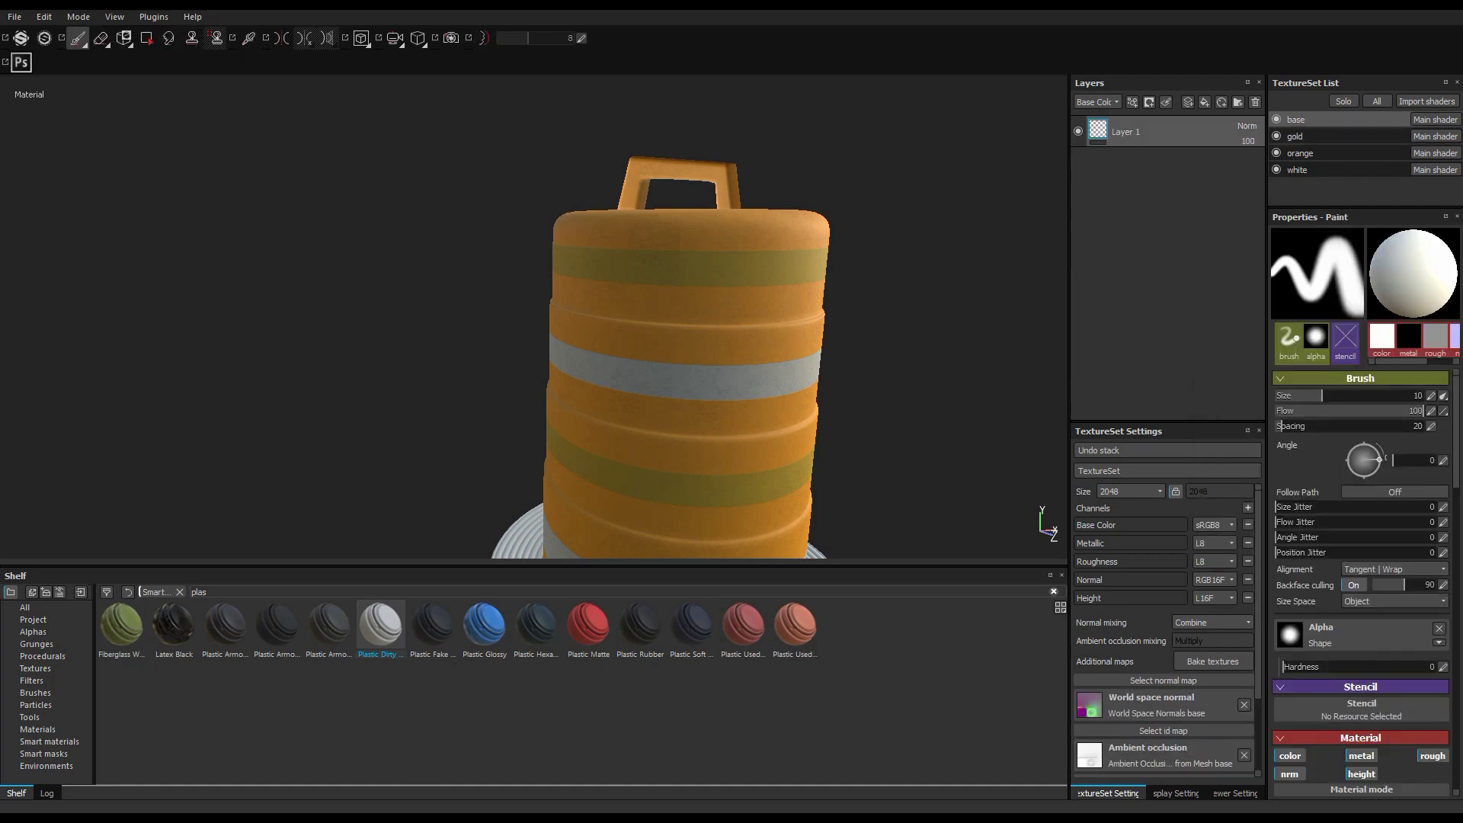
alt+drag(755, 440, 752, 461)
scroll(853, 440, down, 2)
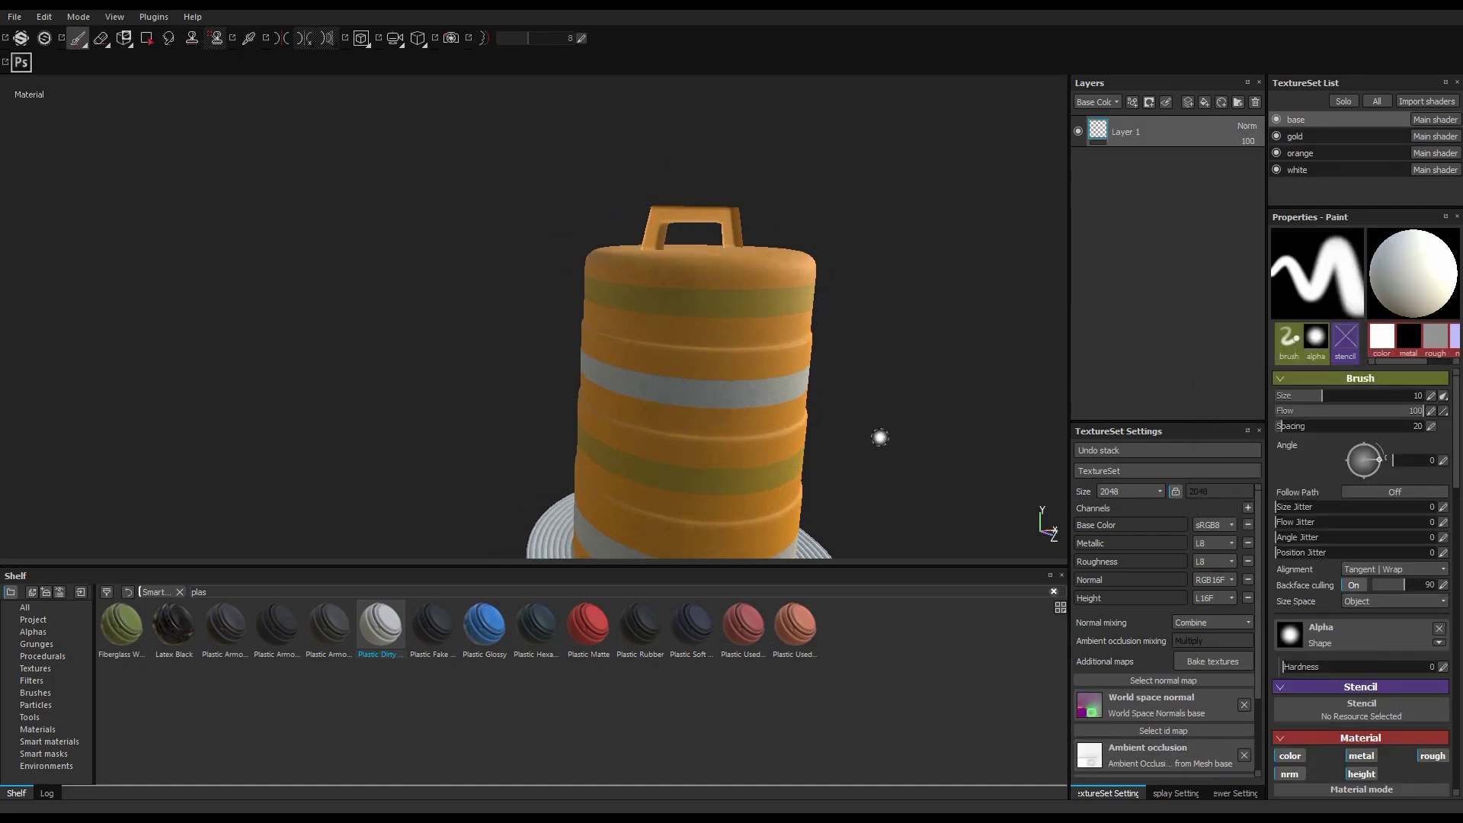
alt+drag(677, 454, 508, 553)
drag(380, 625, 1151, 156)
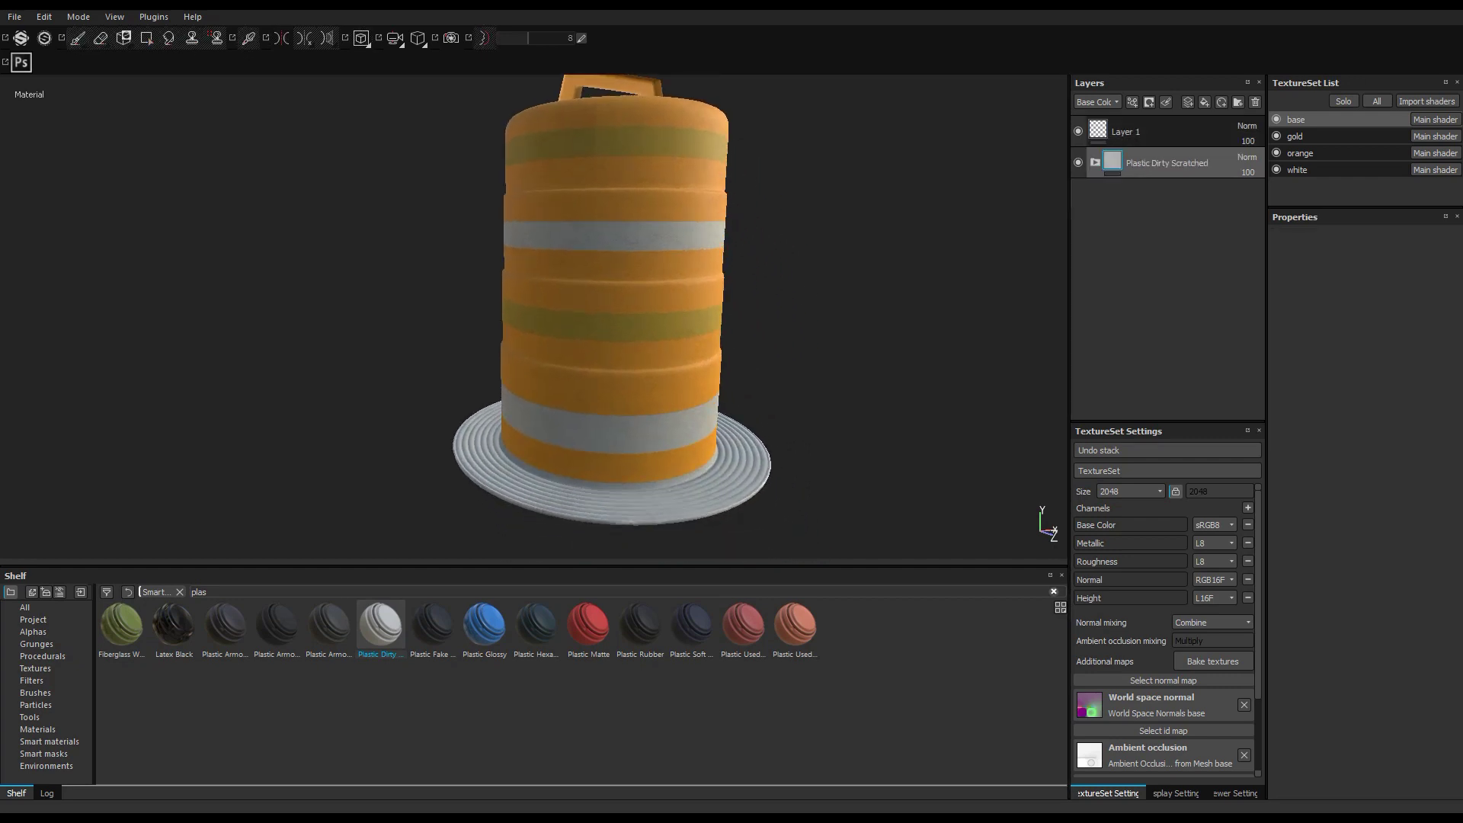
click(1095, 163)
right_click(1175, 256)
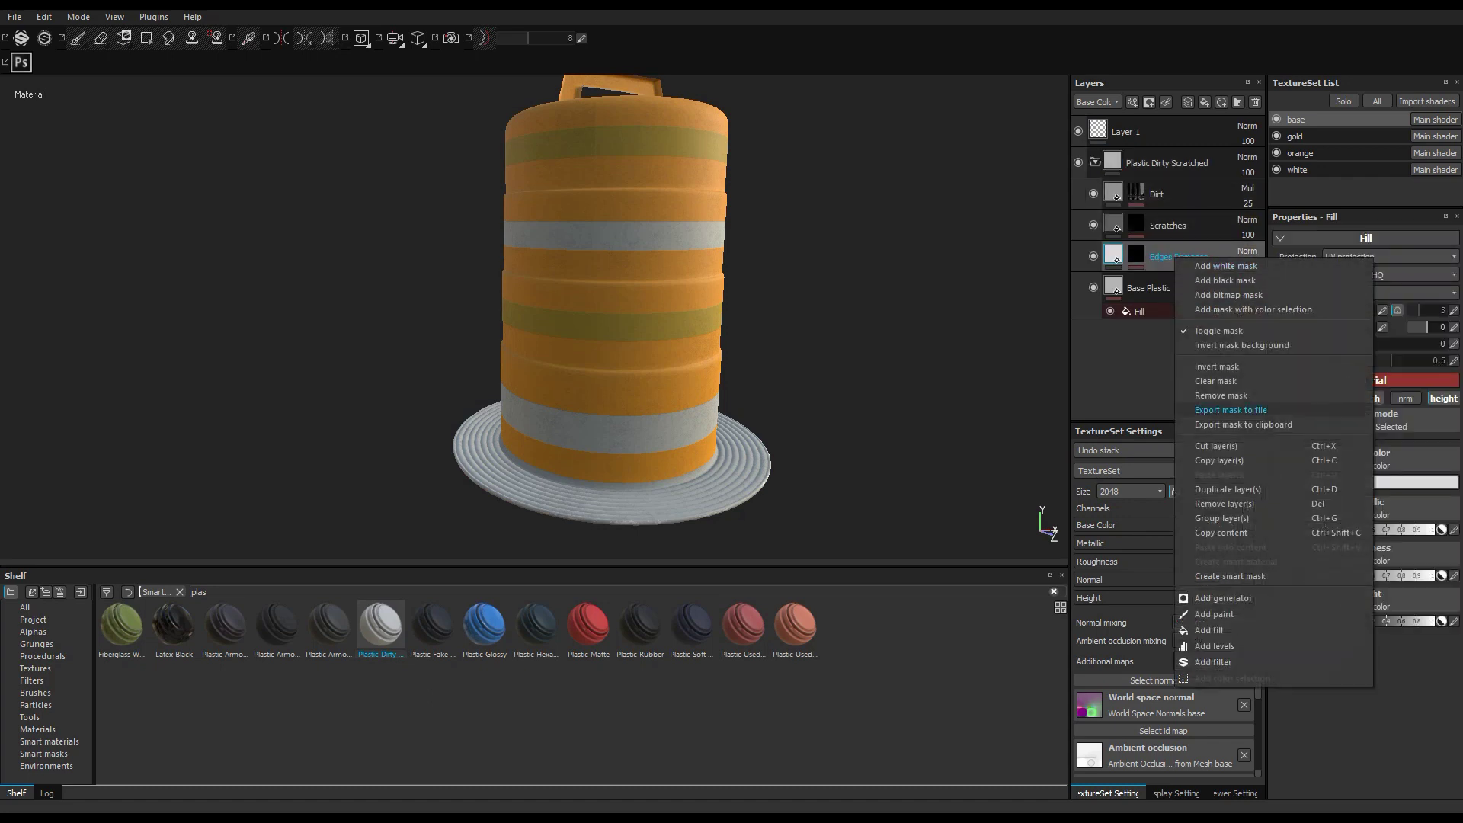
click(1219, 504)
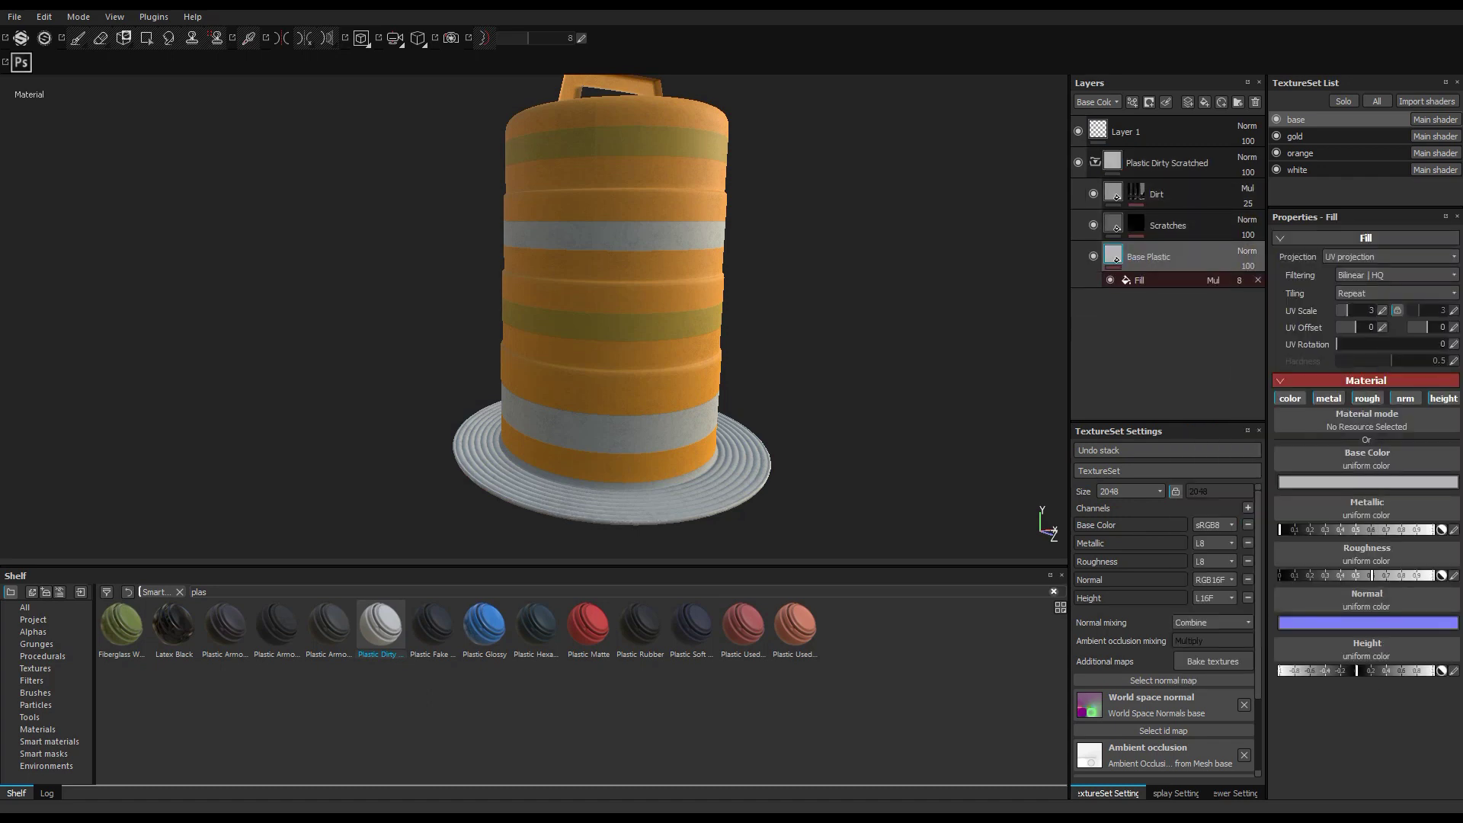
Set the base texture set's Base Plastic base color to black with RGB 0.000, 0.000, 0.000
click(1304, 481)
drag(1224, 512, 1204, 539)
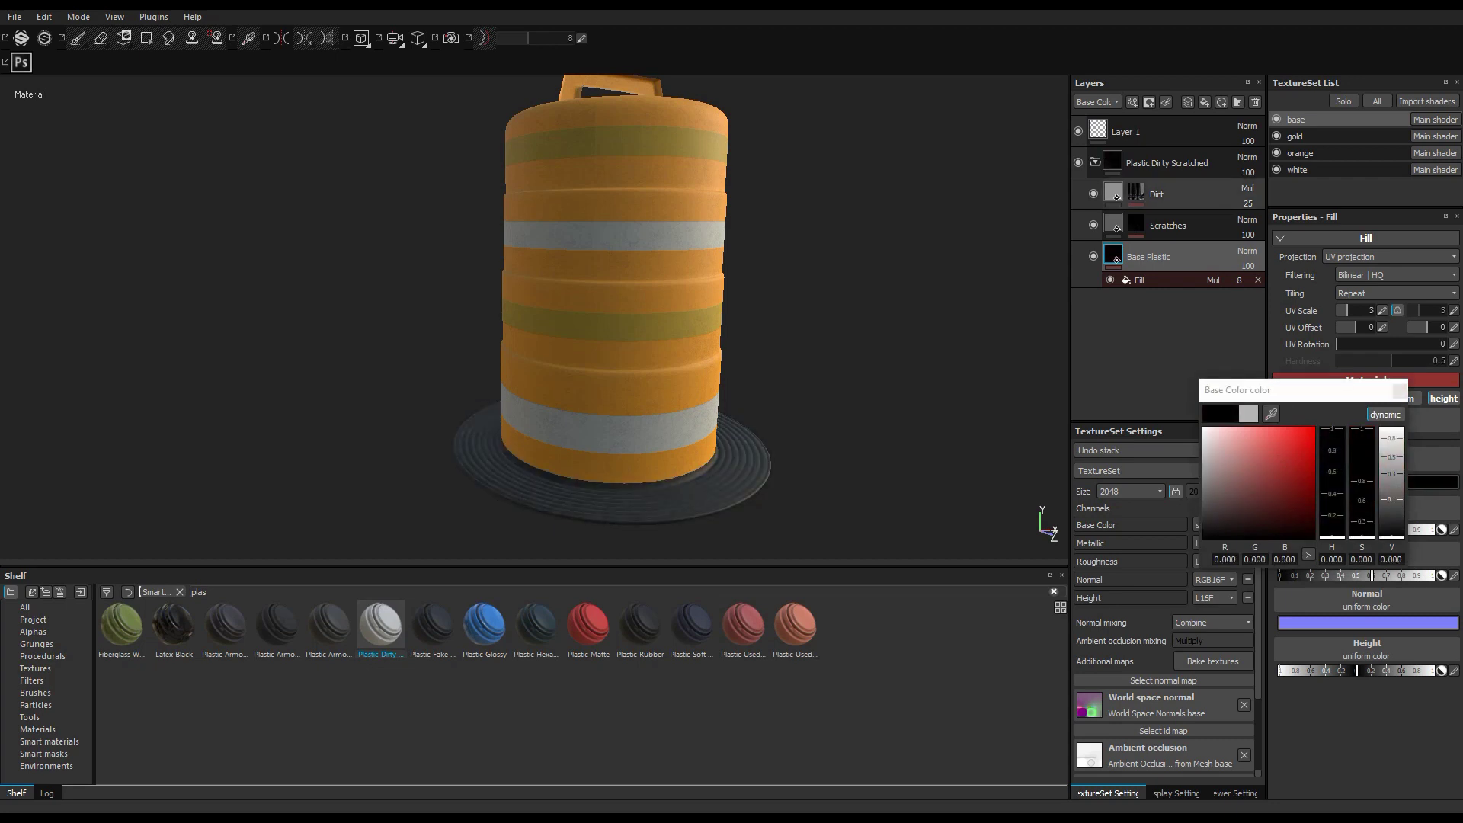
alt+drag(670, 305, 724, 347)
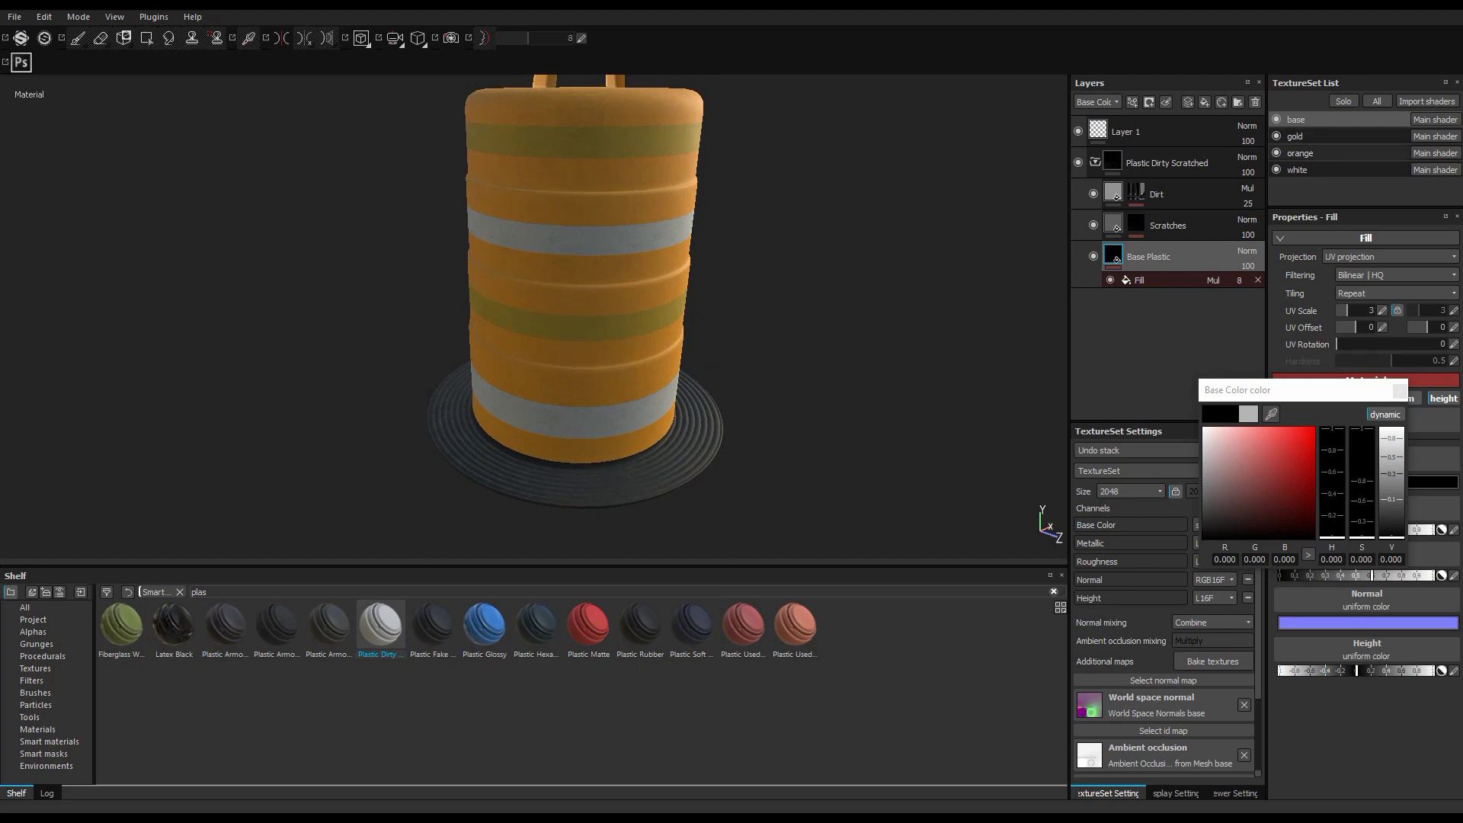
Brighten the orange texture set's Base Plastic base color to RGB 0.969, 0.285, 0.001 and check the whole barrel
click(1324, 153)
click(1168, 164)
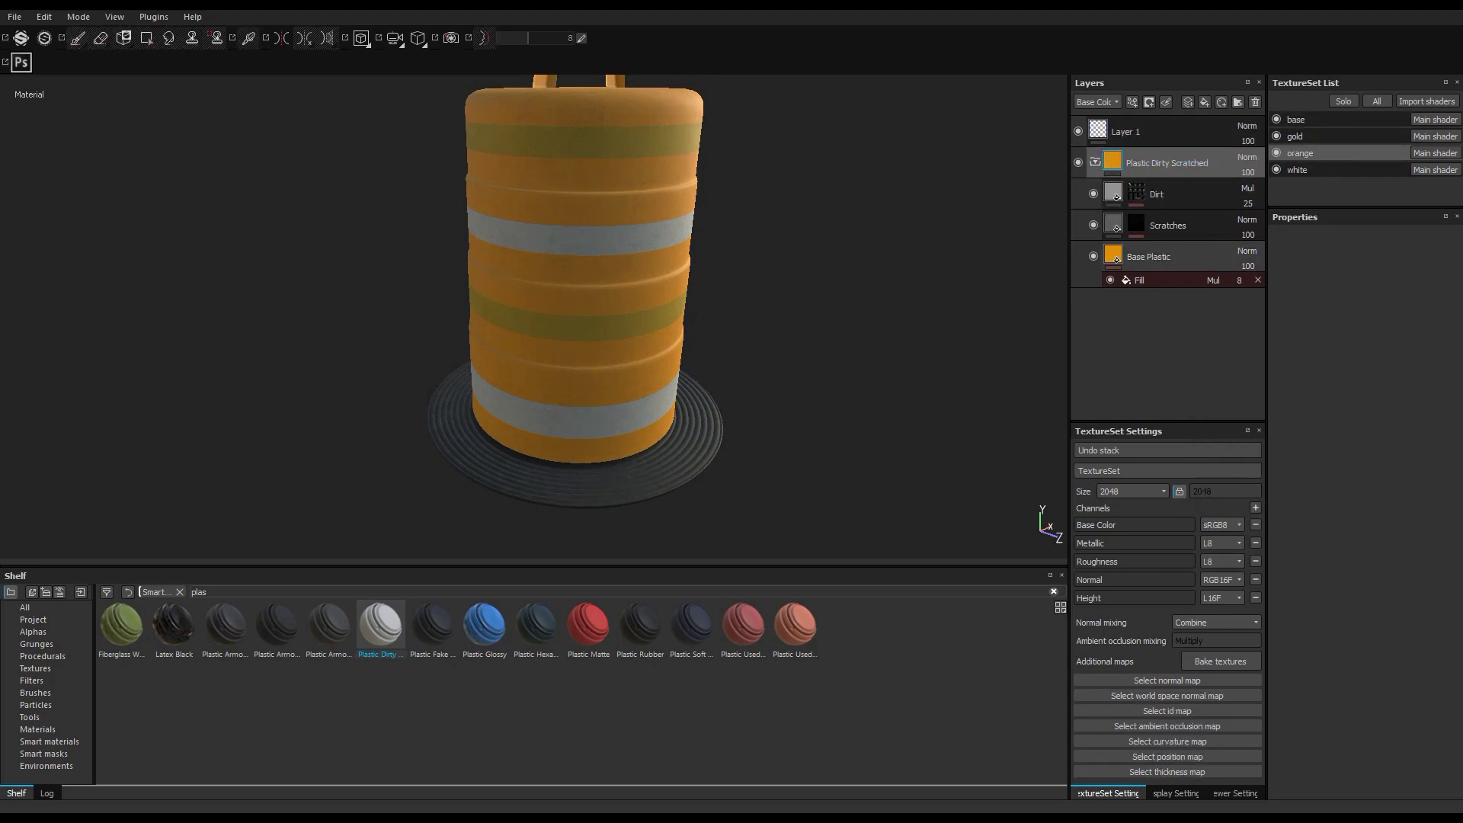
click(1167, 257)
click(1305, 482)
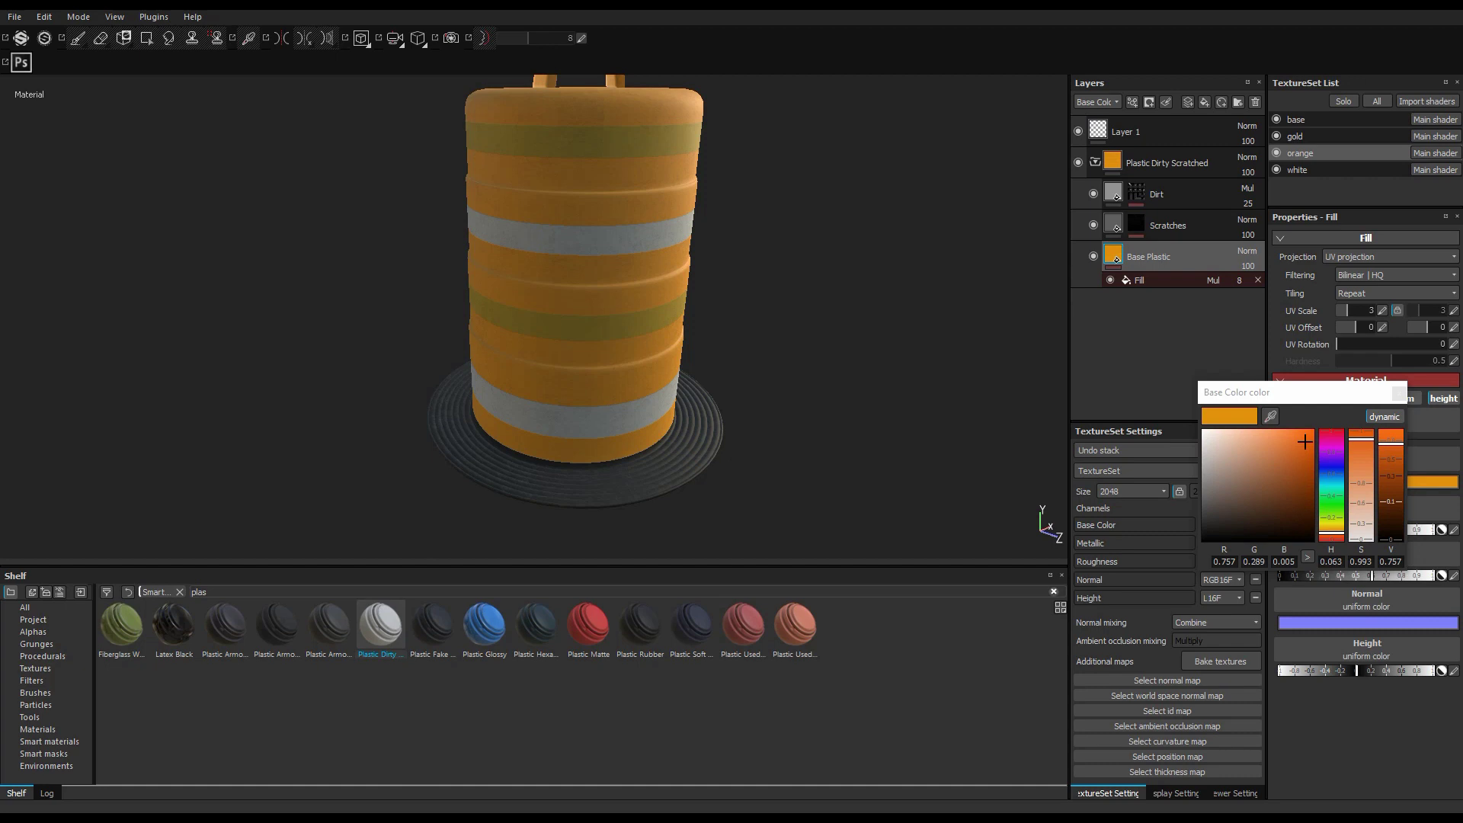
mouse_move(1391, 443)
mouse_down()
mouse_move(1391, 465)
mouse_move(1390, 441)
mouse_move(1311, 433)
mouse_up()
drag(1331, 534, 1331, 535)
mouse_move(686, 343)
alt+mouse_down()
mouse_move(808, 305)
mouse_move(831, 282)
mouse_move(686, 350)
mouse_move(732, 343)
mouse_move(686, 427)
mouse_move(671, 351)
alt+mouse_up()
alt+right_drag(670, 351, 724, 335)
alt+drag(724, 336, 564, 320)
alt+right_drag(564, 320, 510, 336)
Export all four texture sets as 8-bit PNG files into a Desktop folder named big barrier
click(15, 17)
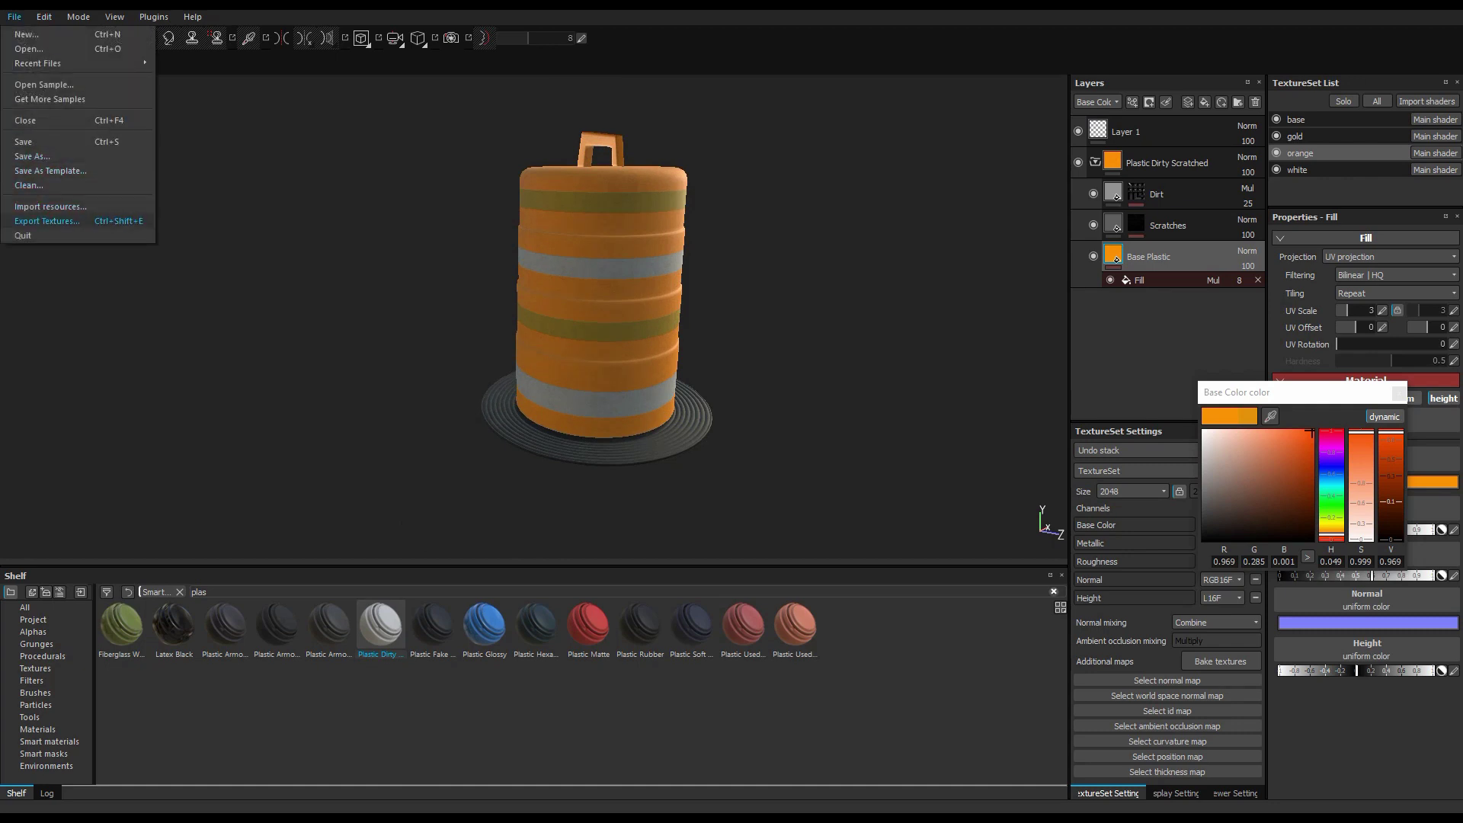
click(46, 221)
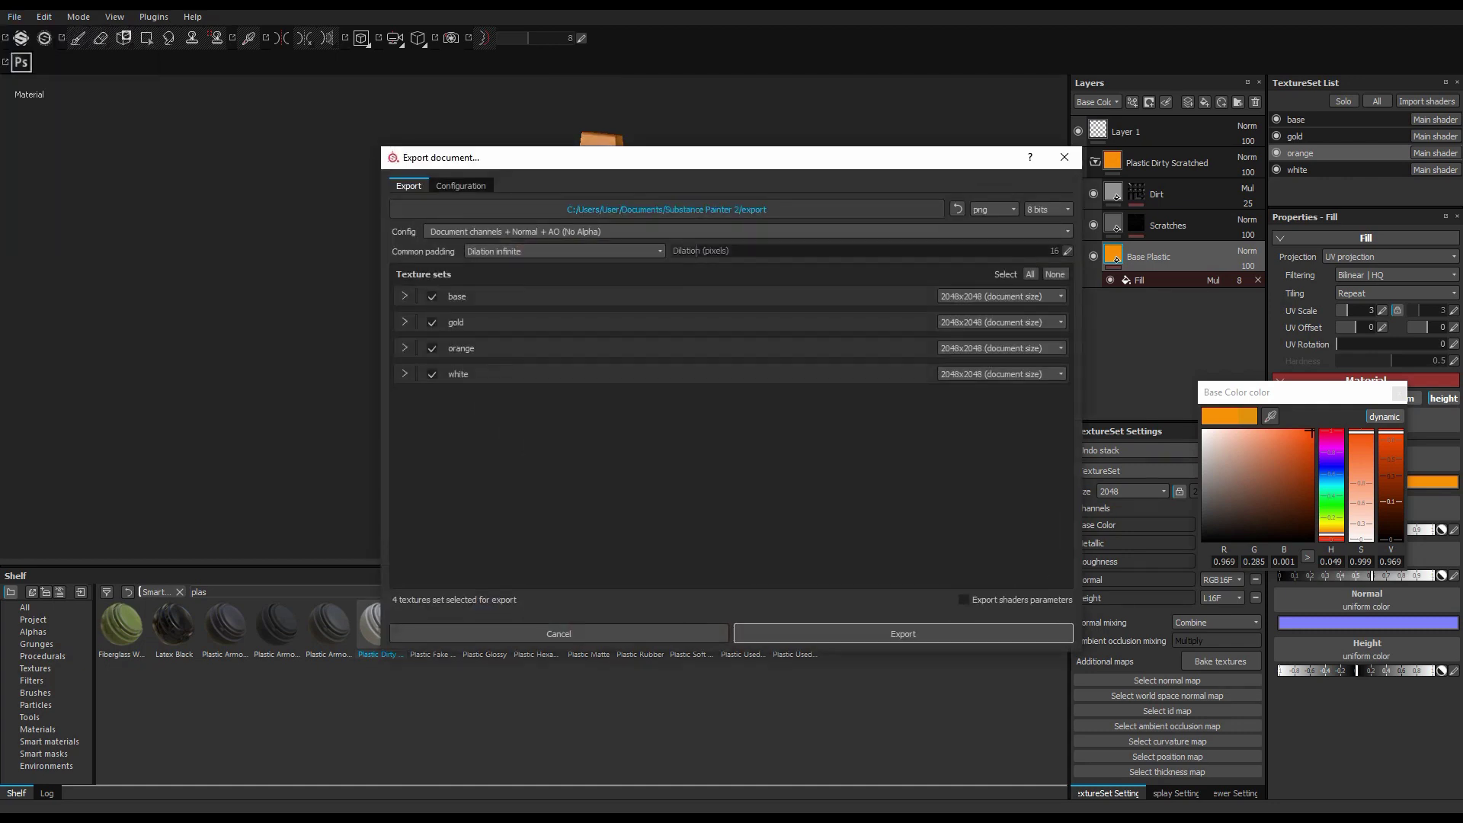
click(667, 209)
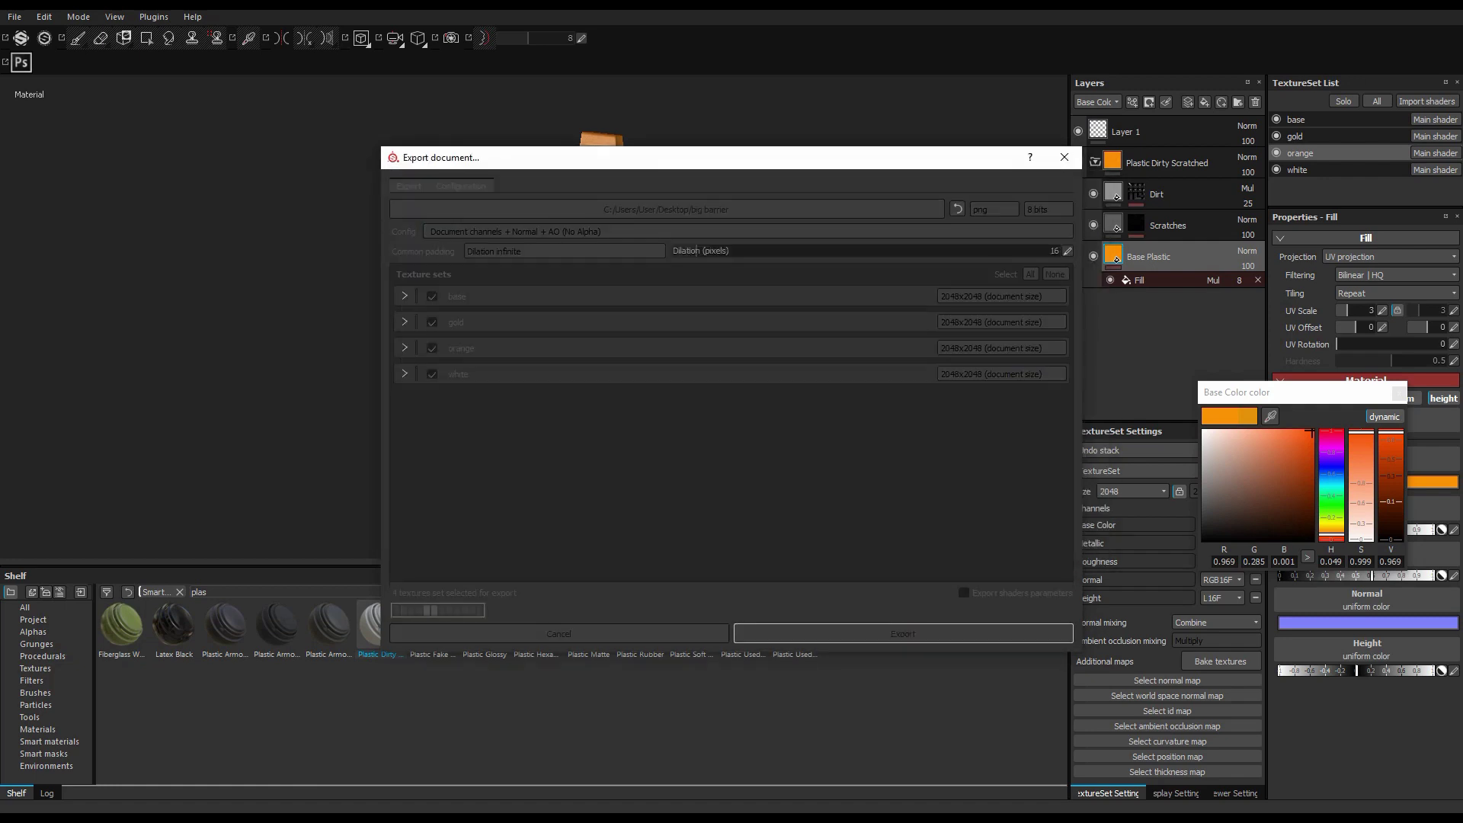
Create a new project with the mesh big water barrier.fbx from the Desktop, discarding the current project's unsaved changes
click(14, 17)
click(25, 33)
click(689, 432)
click(688, 431)
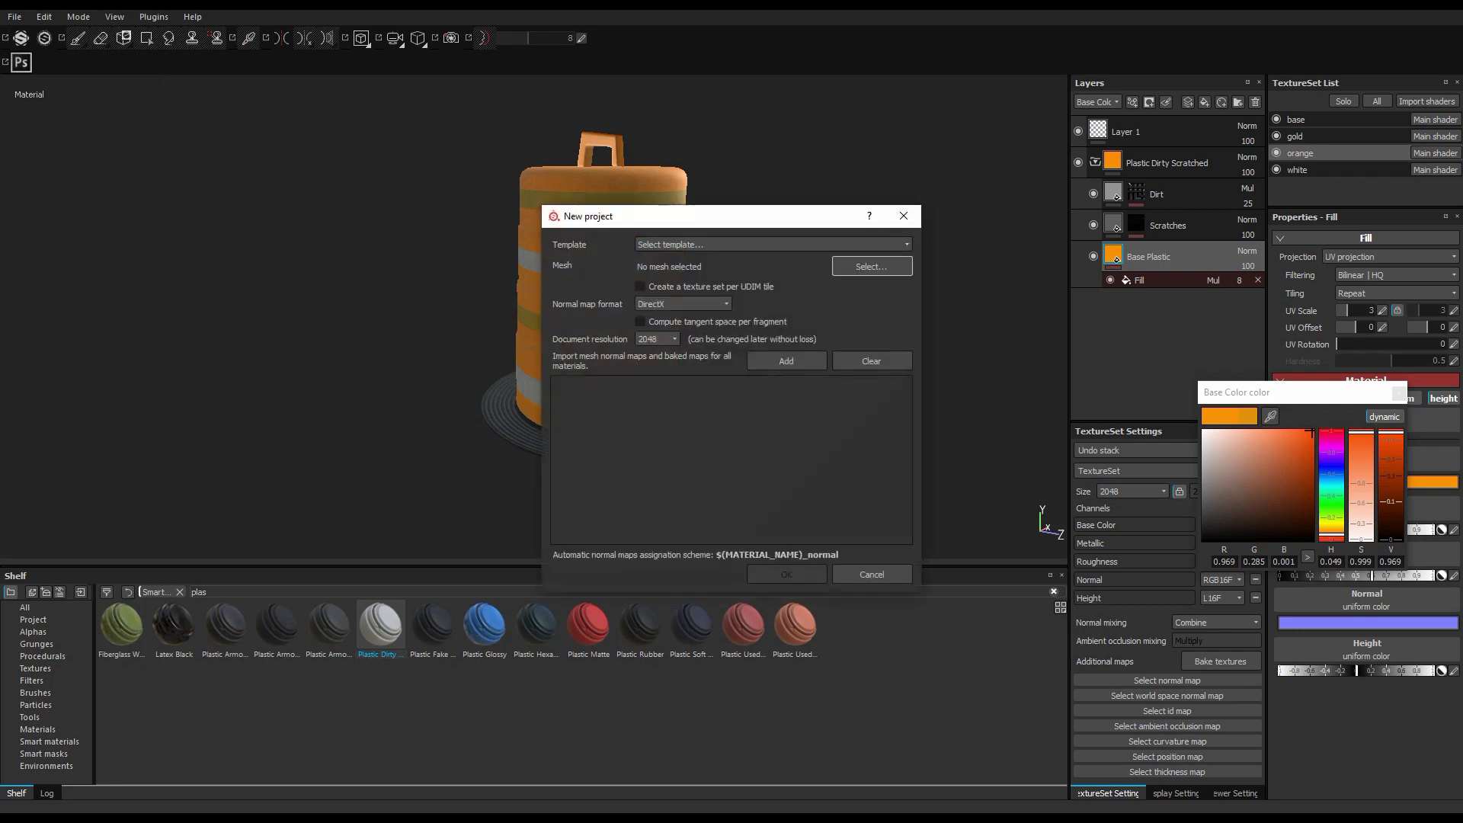
click(872, 265)
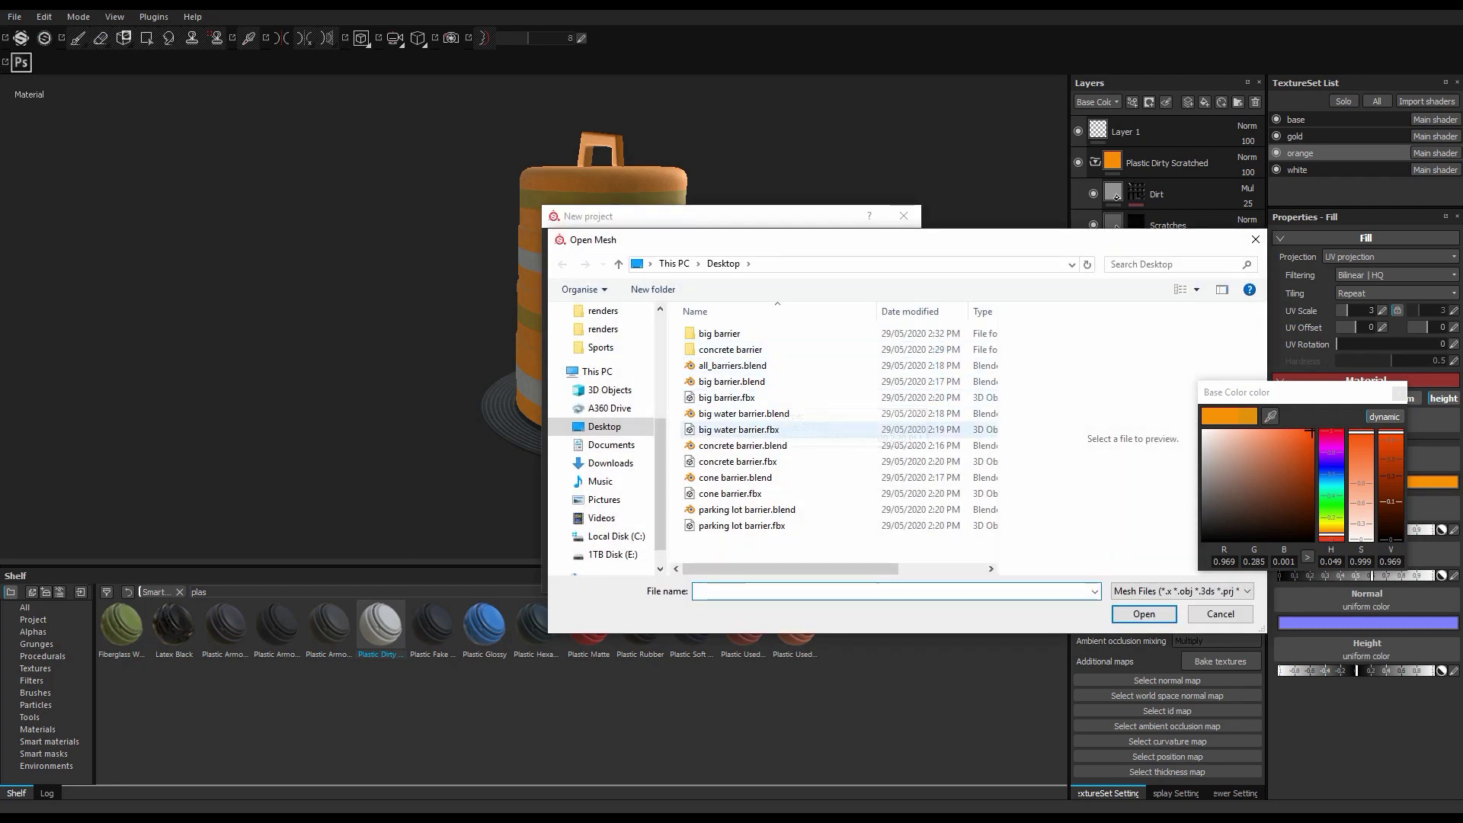
click(740, 429)
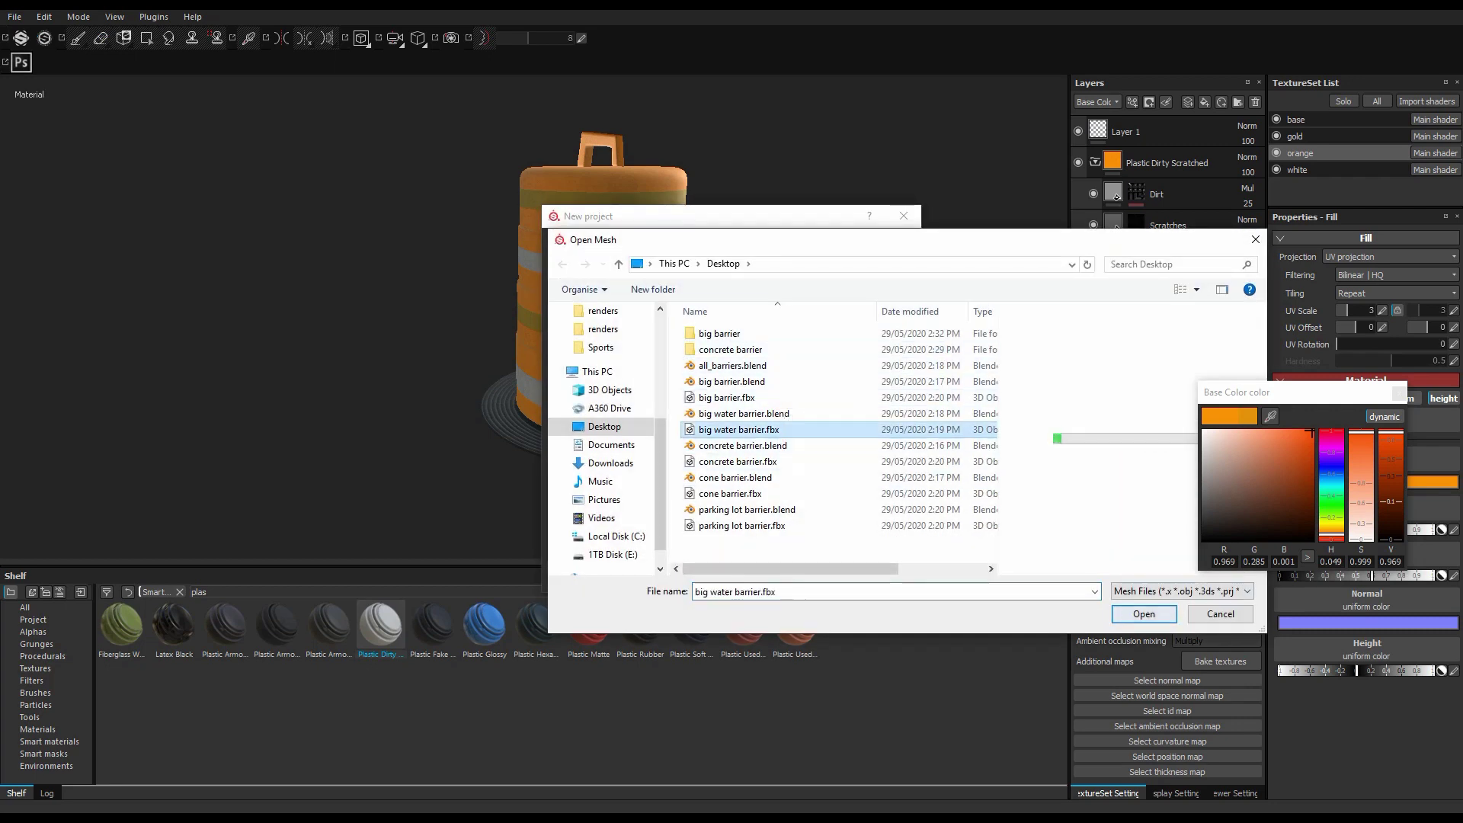
key(Return)
click(786, 574)
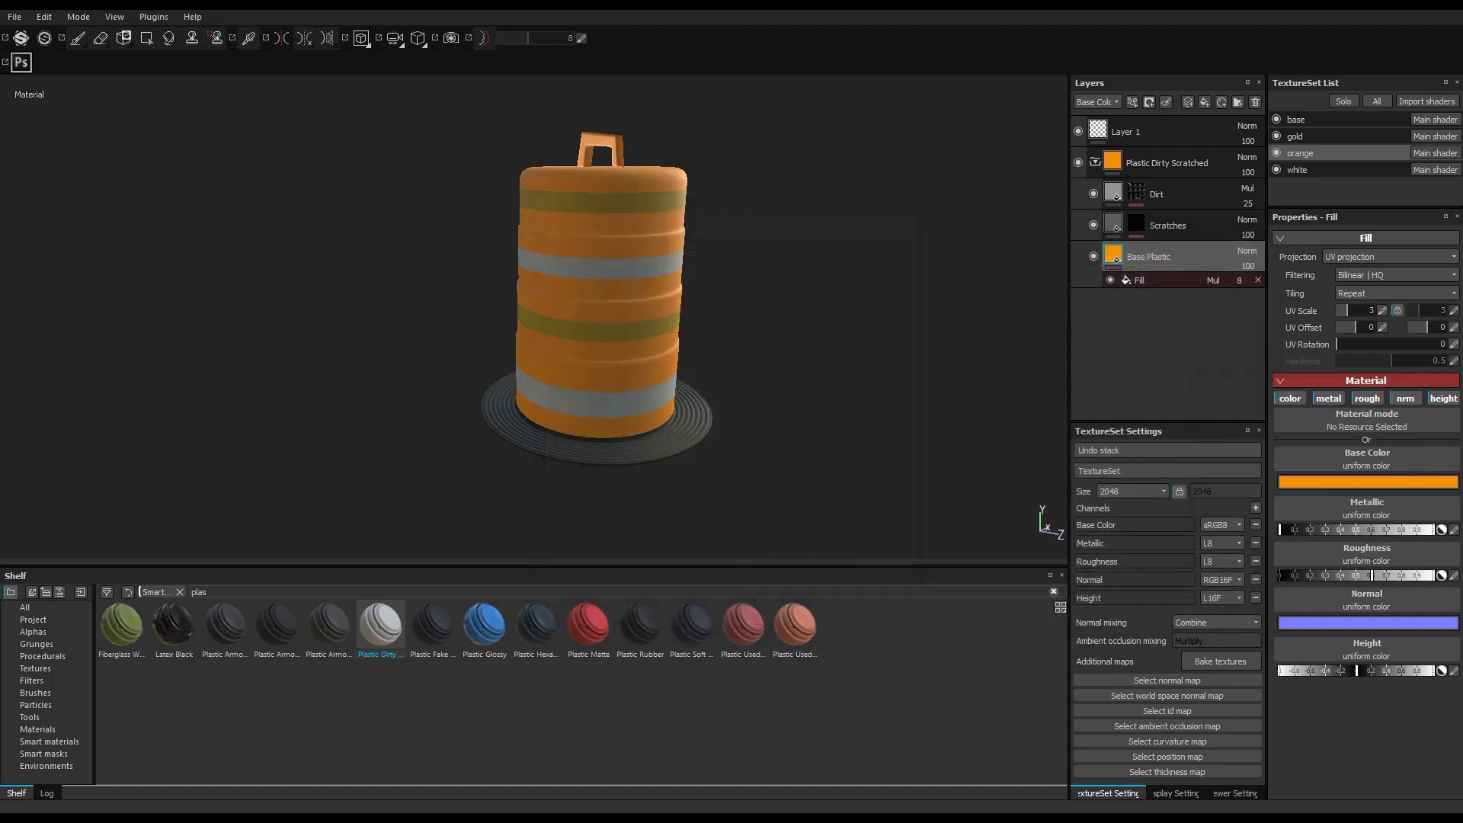
Bake the additional maps for the base and yellow texture sets, leaving out the Normal map
click(1220, 661)
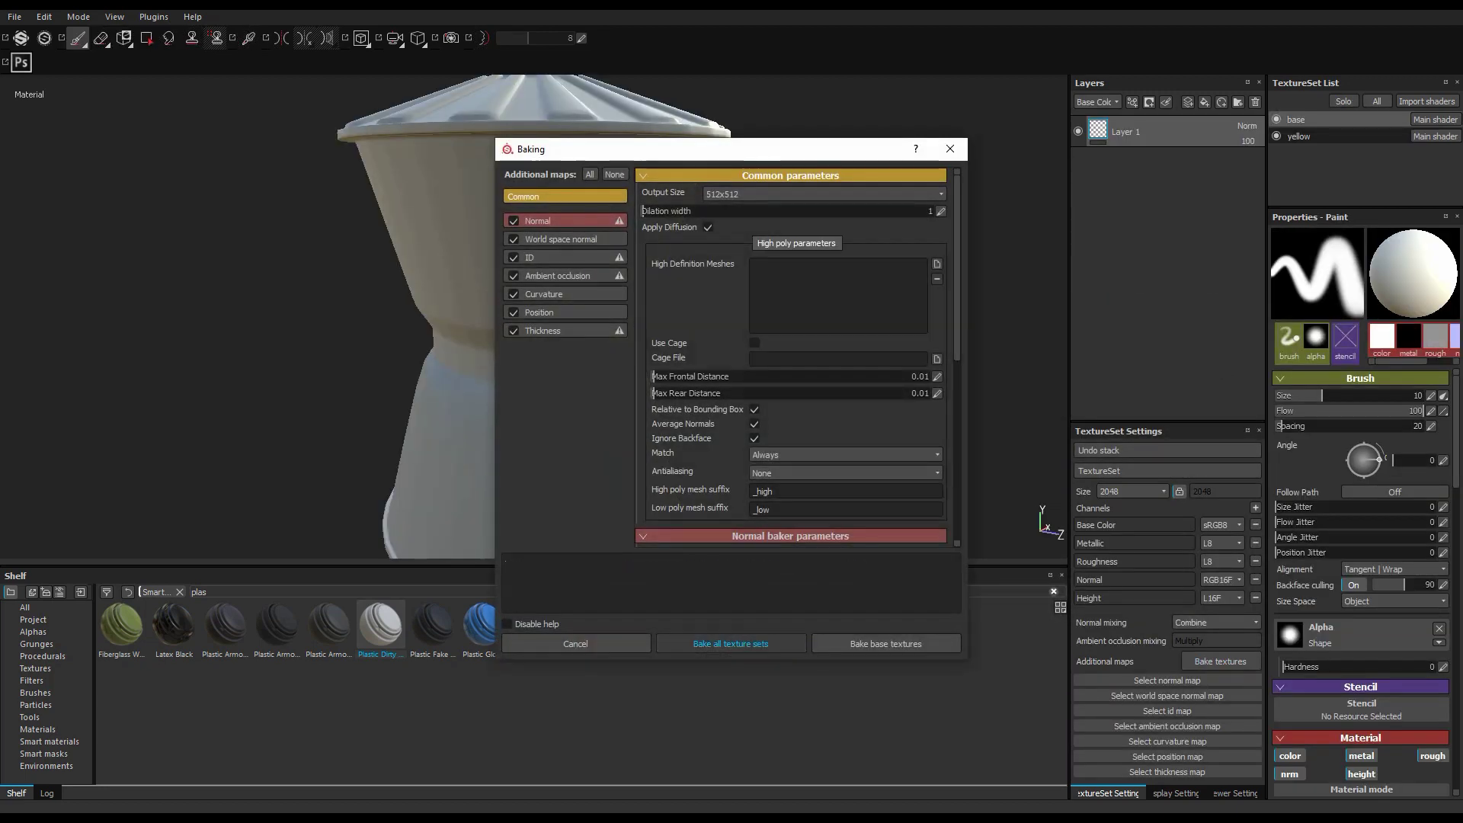
click(514, 221)
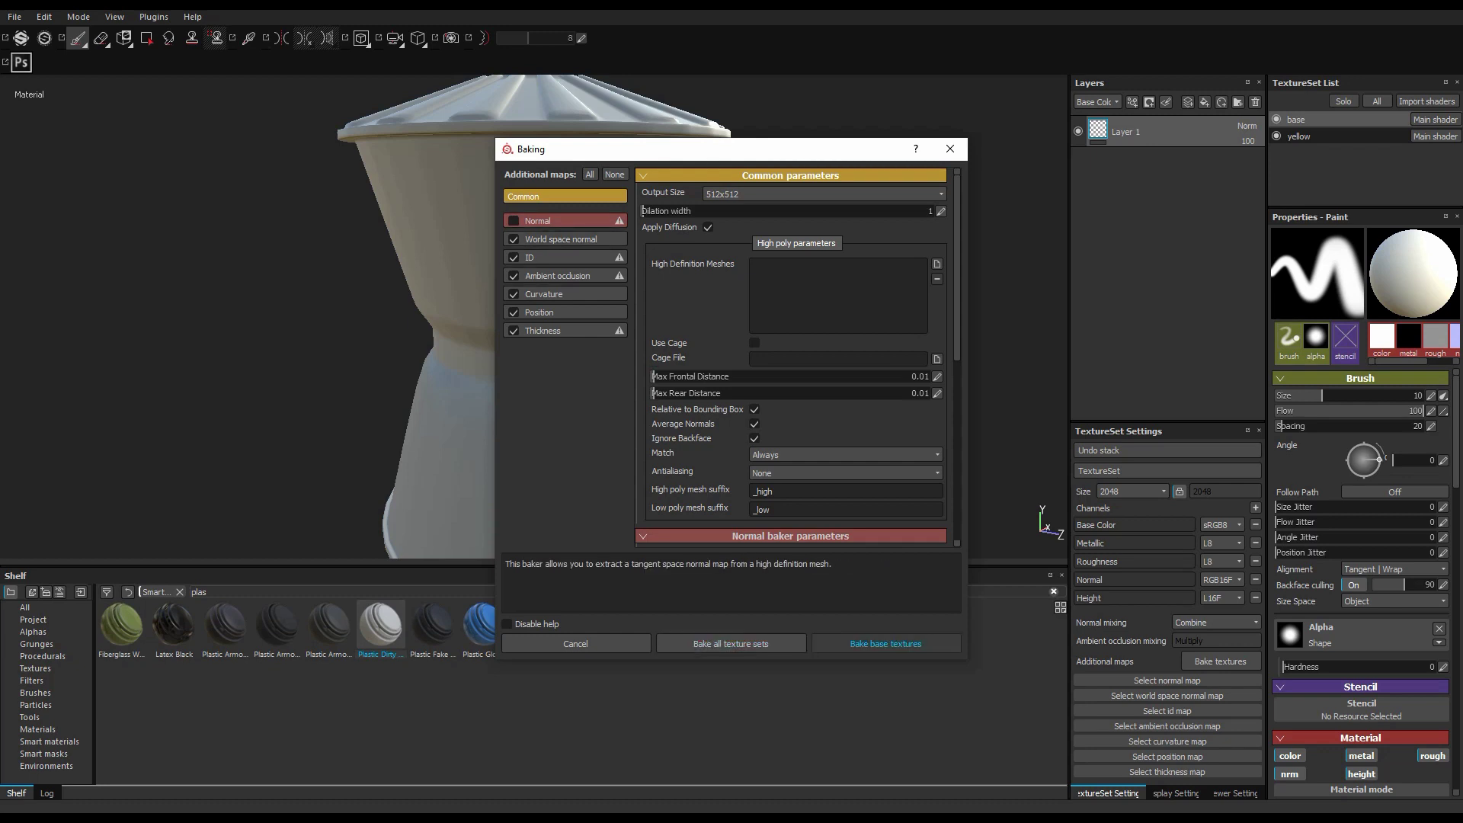
click(885, 644)
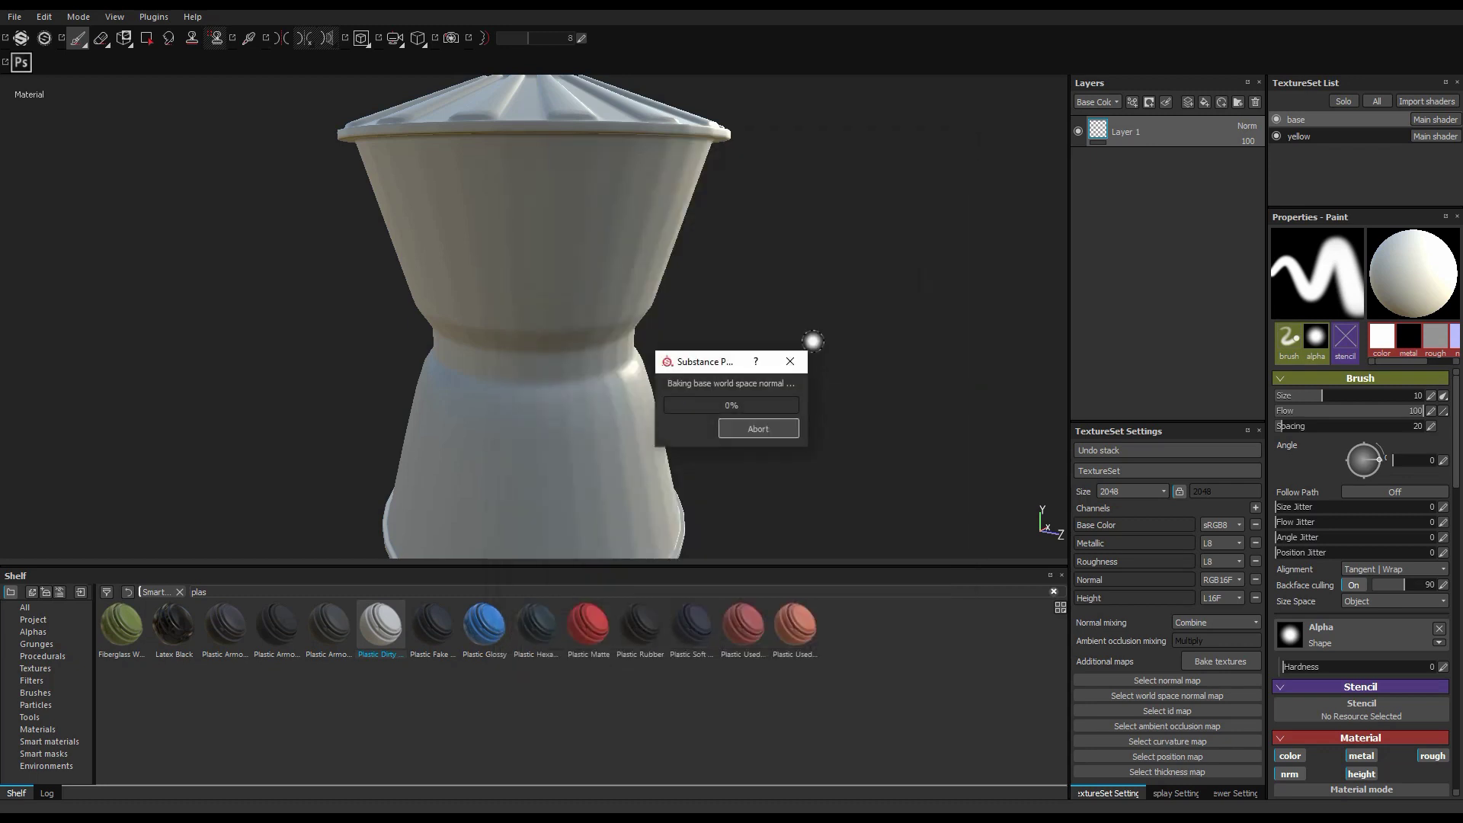
scroll(743, 311, down, 1)
Add the Plastic Dirty Scratched smart material below Layer 1 in the base texture set
click(16, 793)
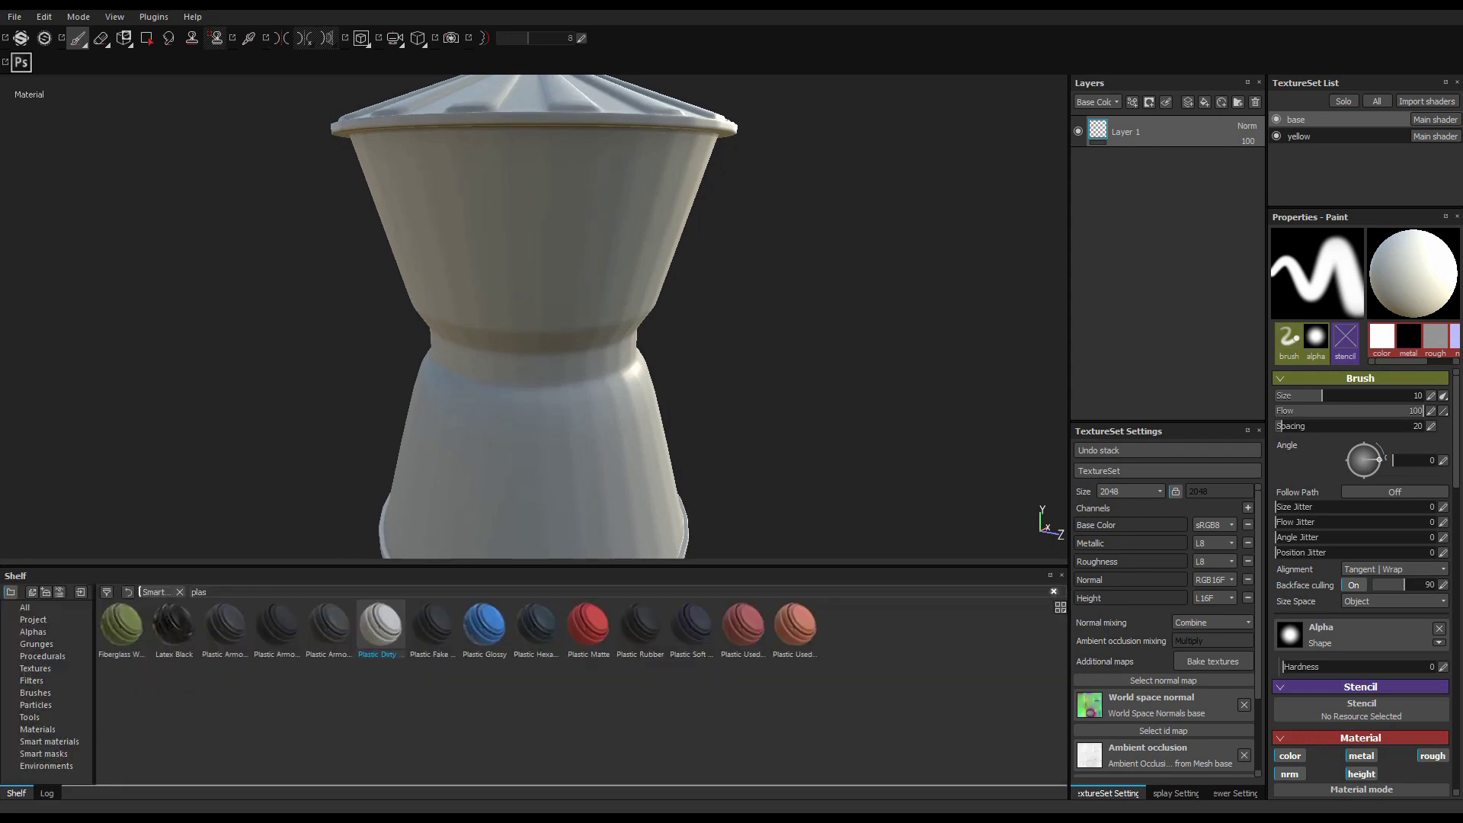
click(49, 742)
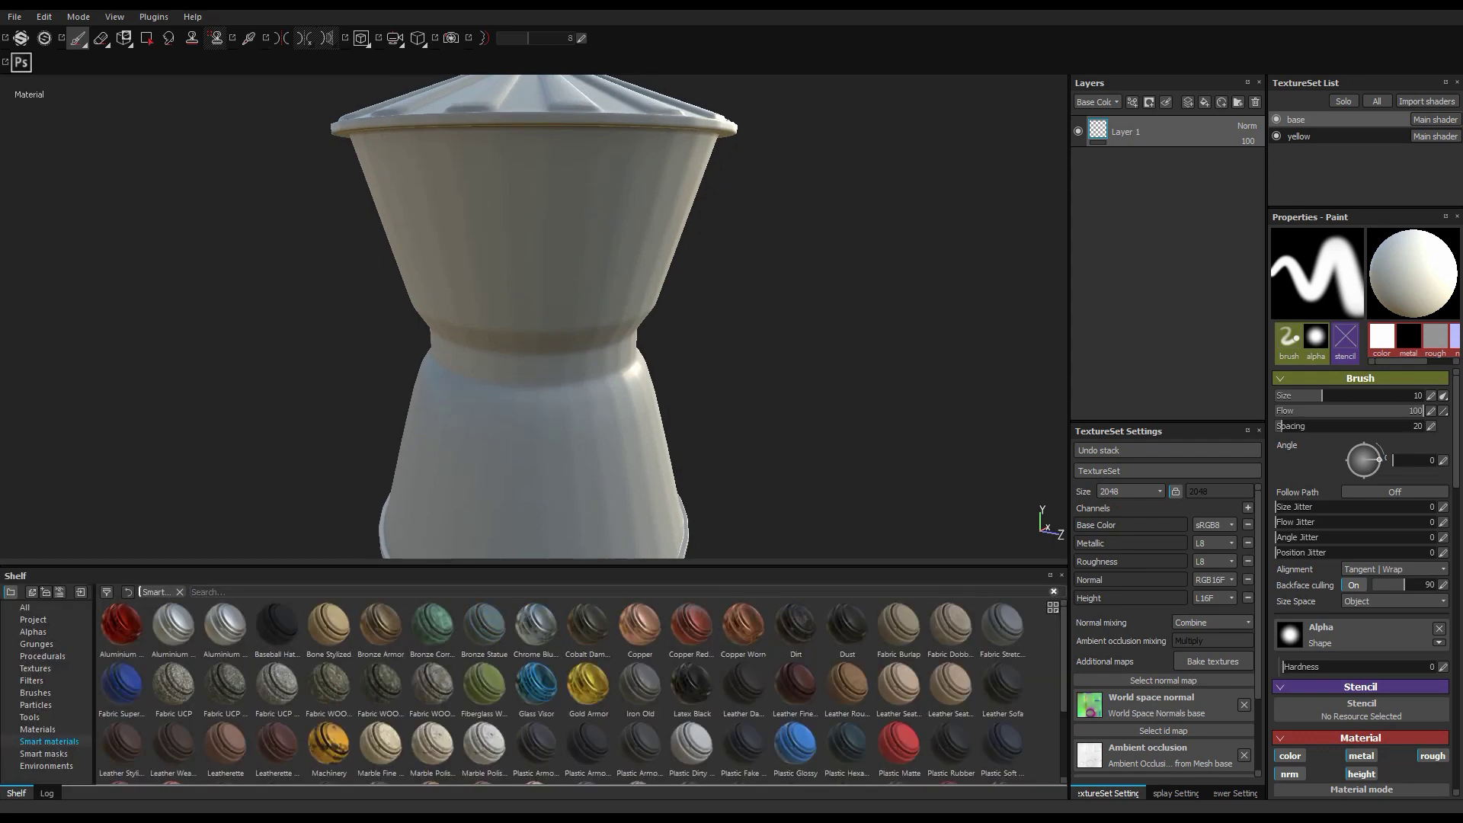
scroll(583, 691, down, 2)
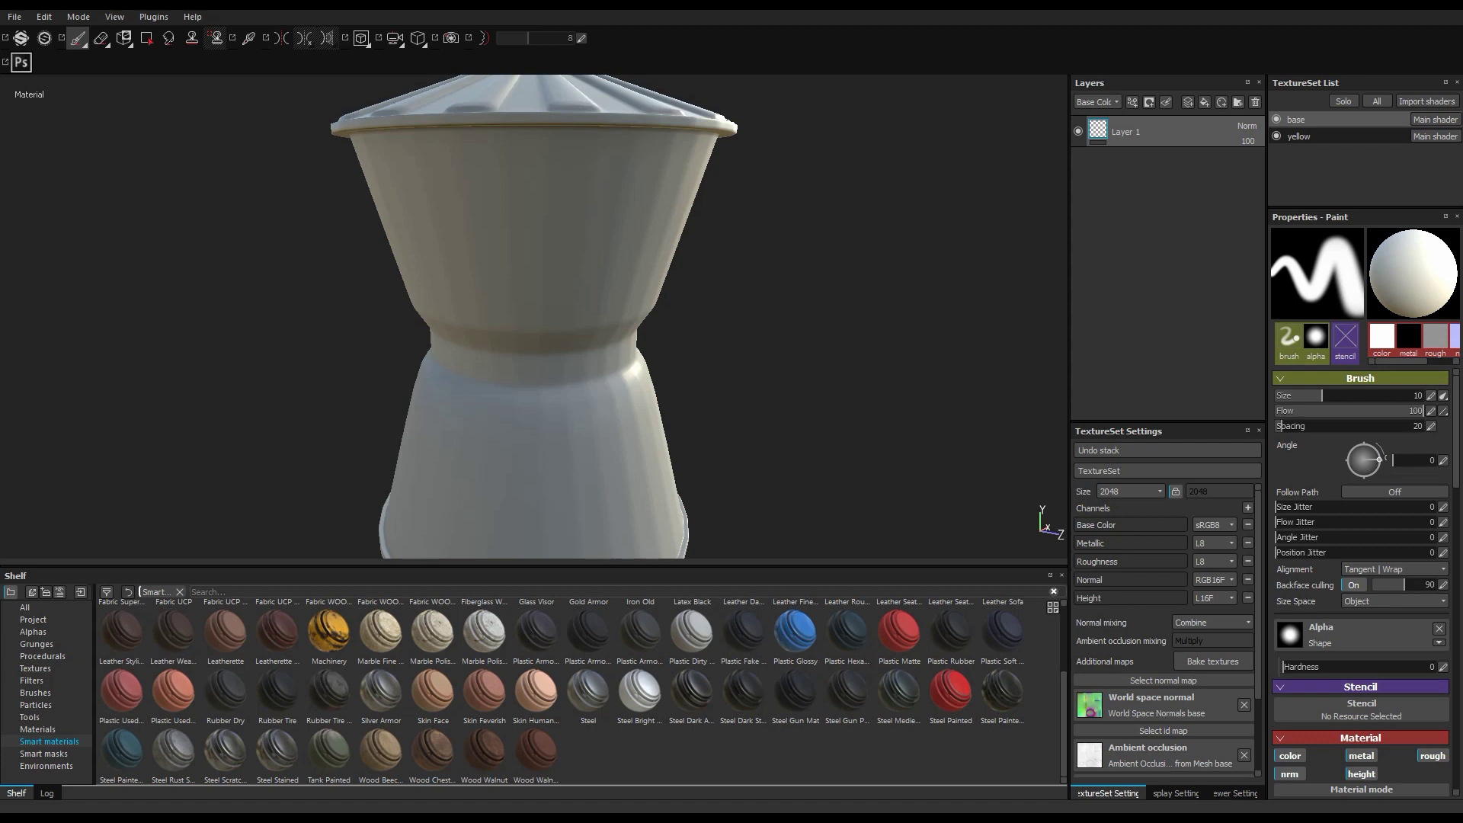
drag(692, 631, 1150, 156)
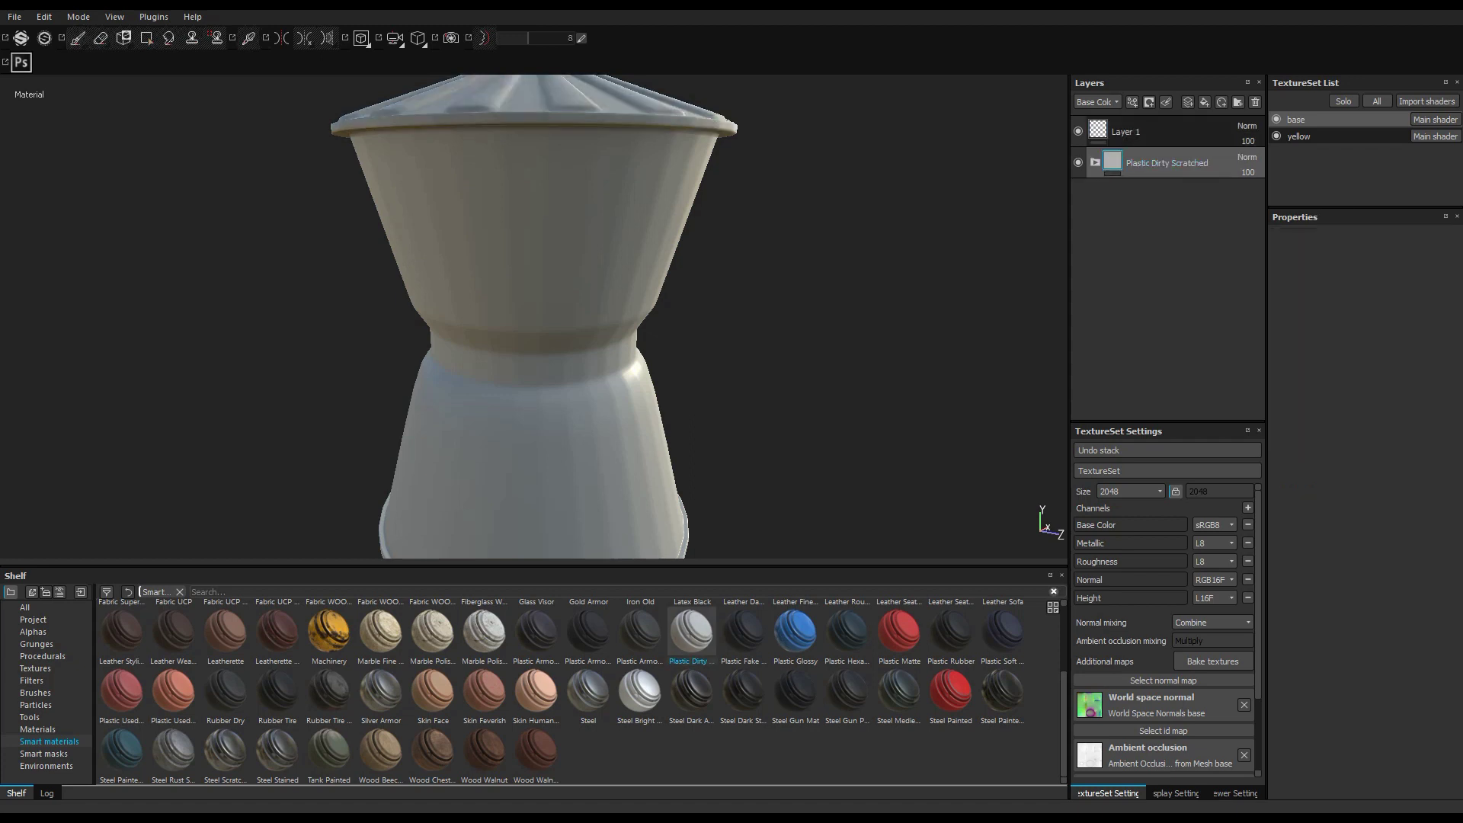
Remove the Edges Damages layer from the base texture set's Plastic Dirty Scratched group
scroll(637, 481, down, 3)
key(shift)
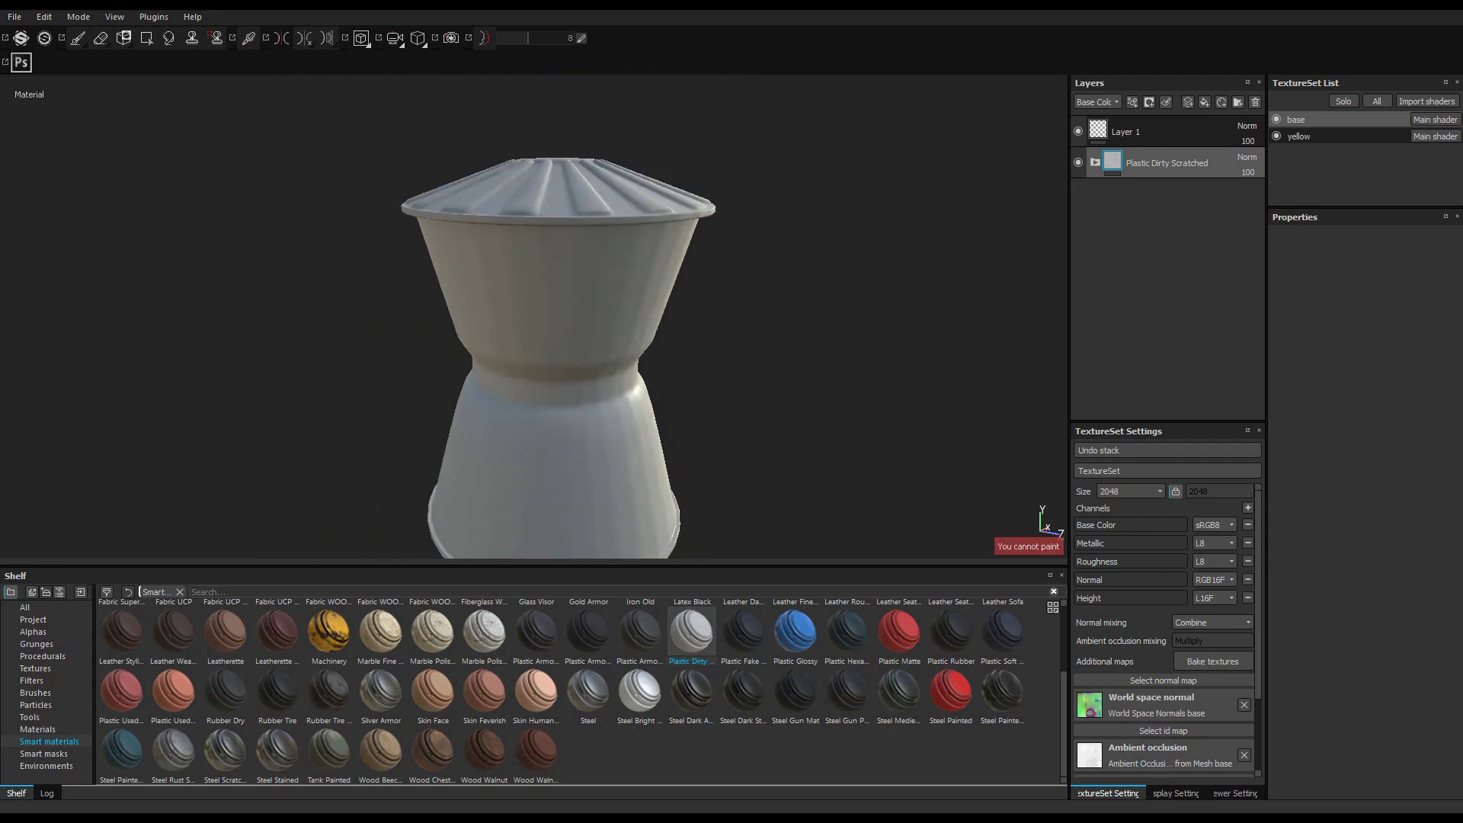
alt+drag(648, 305, 633, 411)
scroll(633, 412, down, 2)
scroll(632, 412, up, 5)
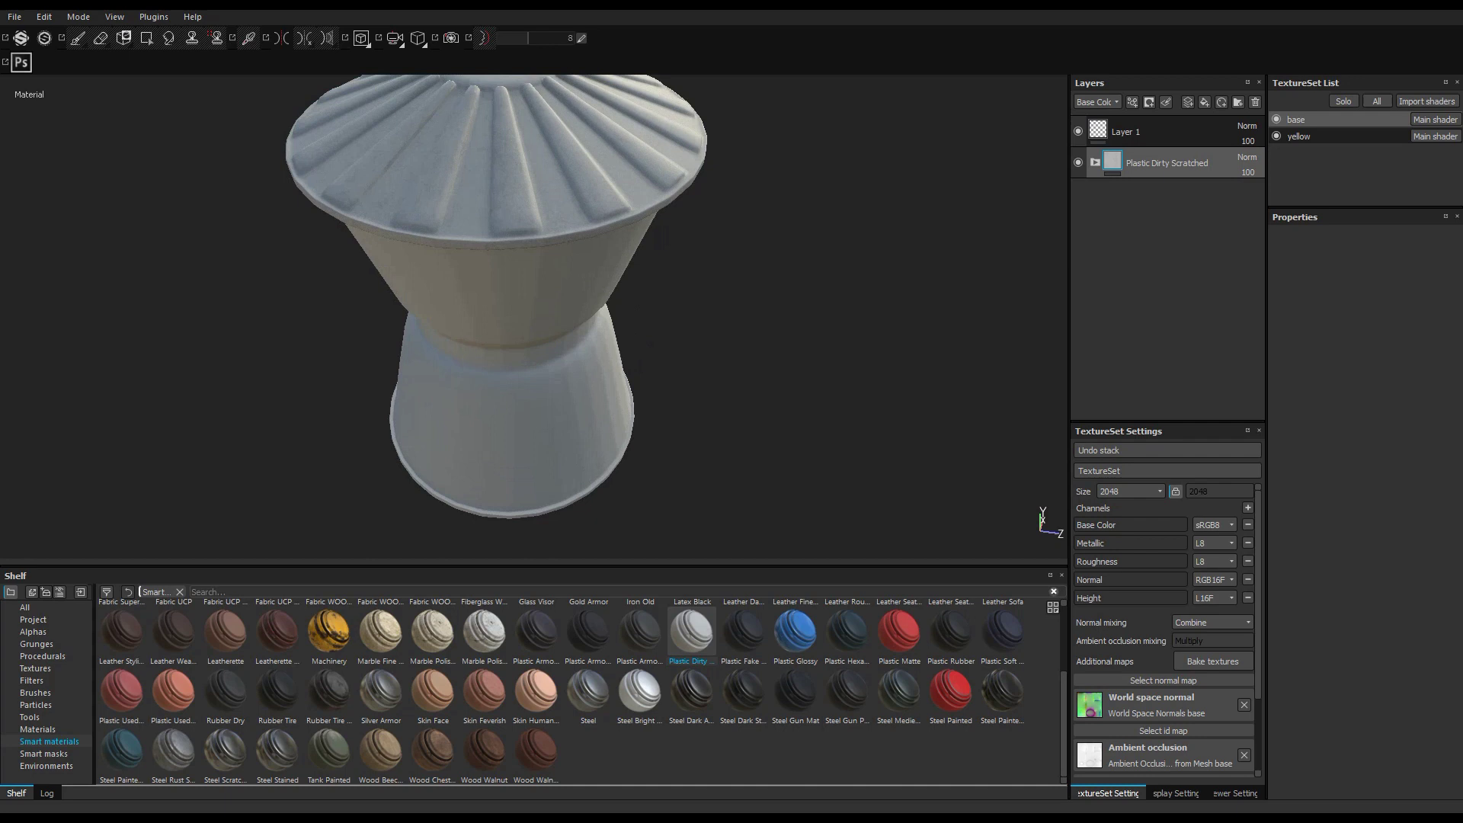
click(1095, 162)
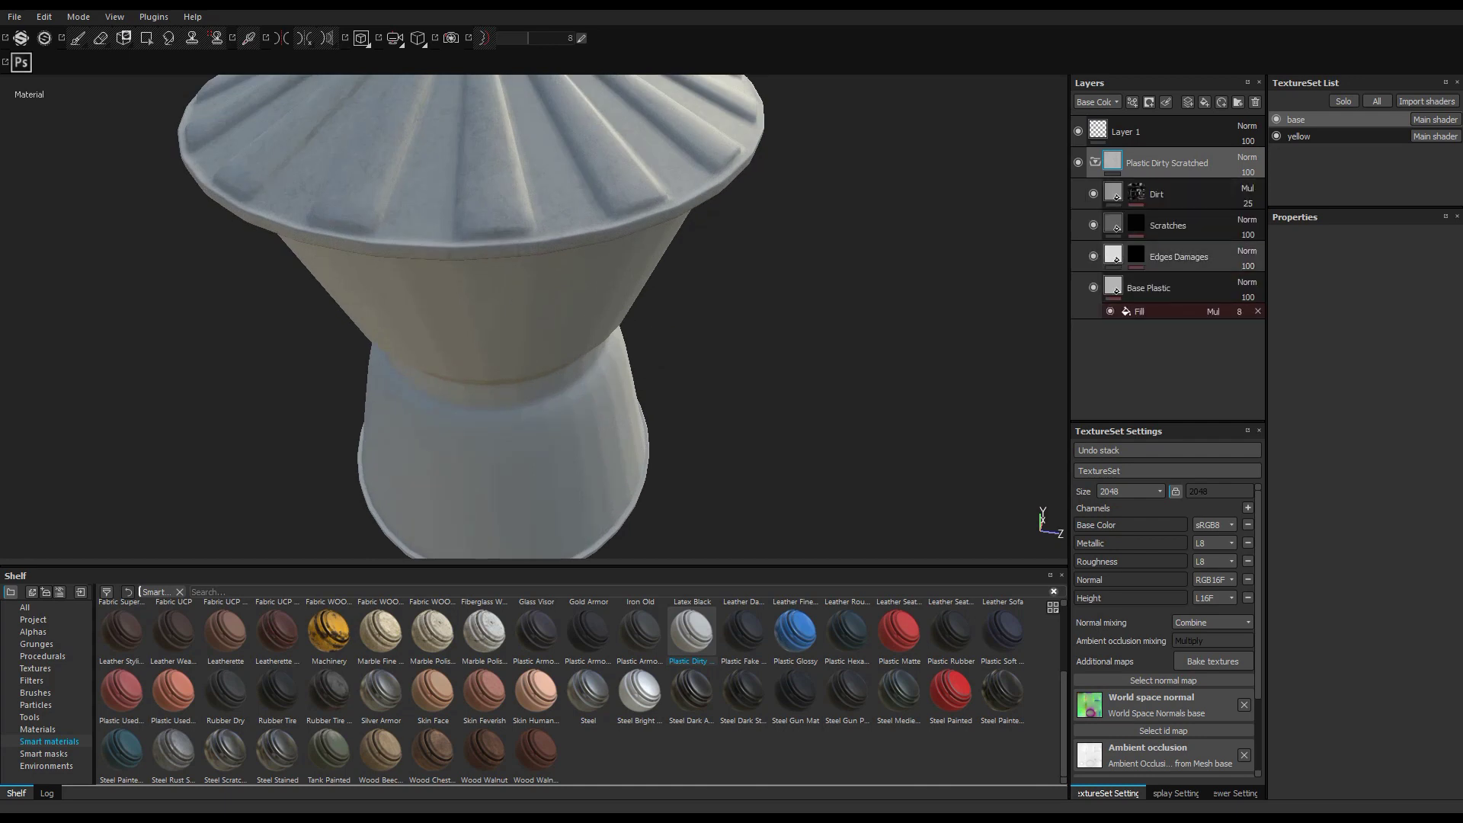
click(1113, 255)
right_click(1177, 256)
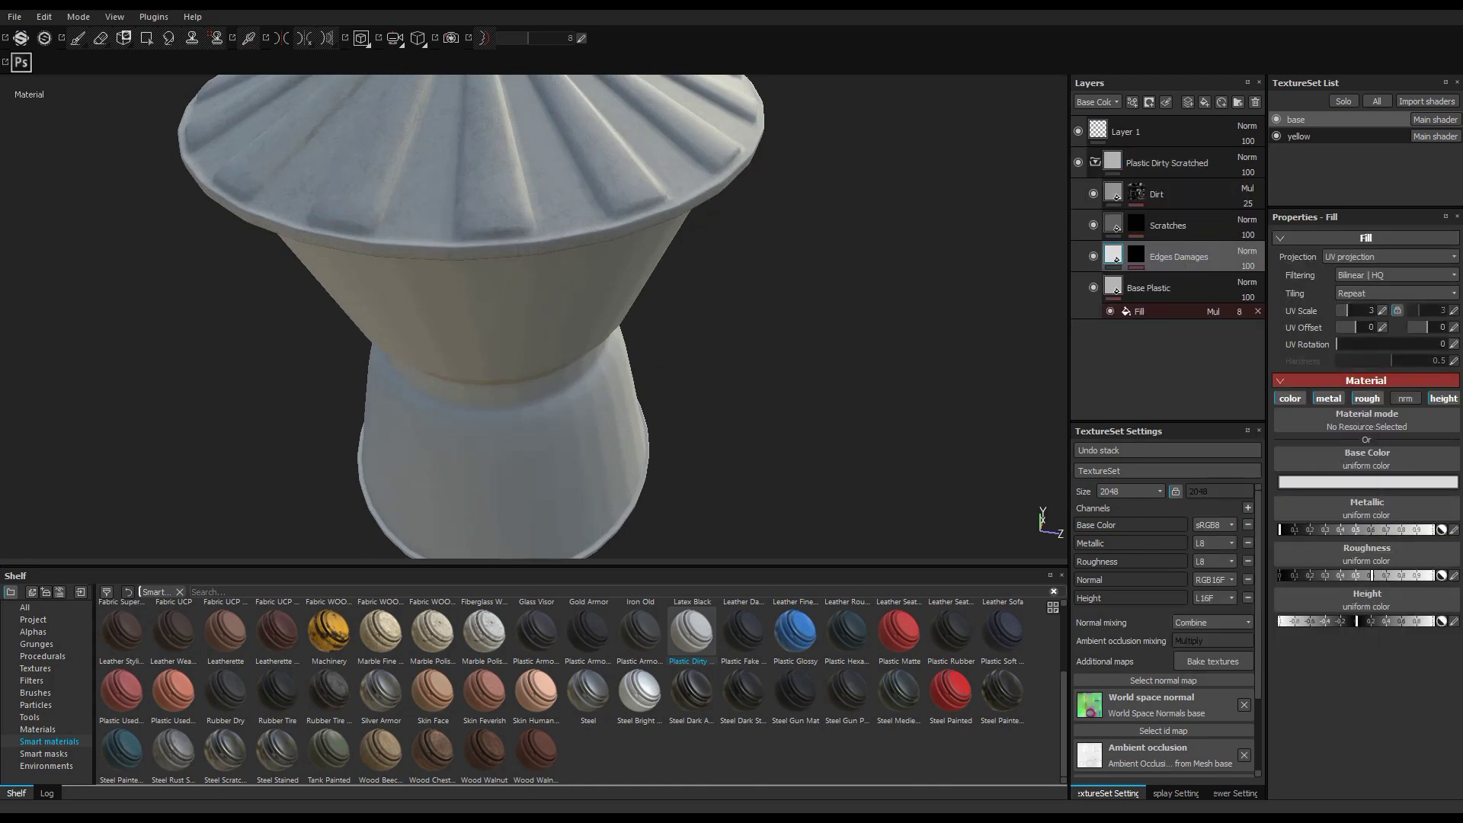
Set the base texture set's Base Plastic base color to black with RGB 0.000, 0.000, 0.000 and collapse the material group
click(1220, 495)
click(1304, 482)
drag(1250, 522, 1242, 557)
click(1400, 392)
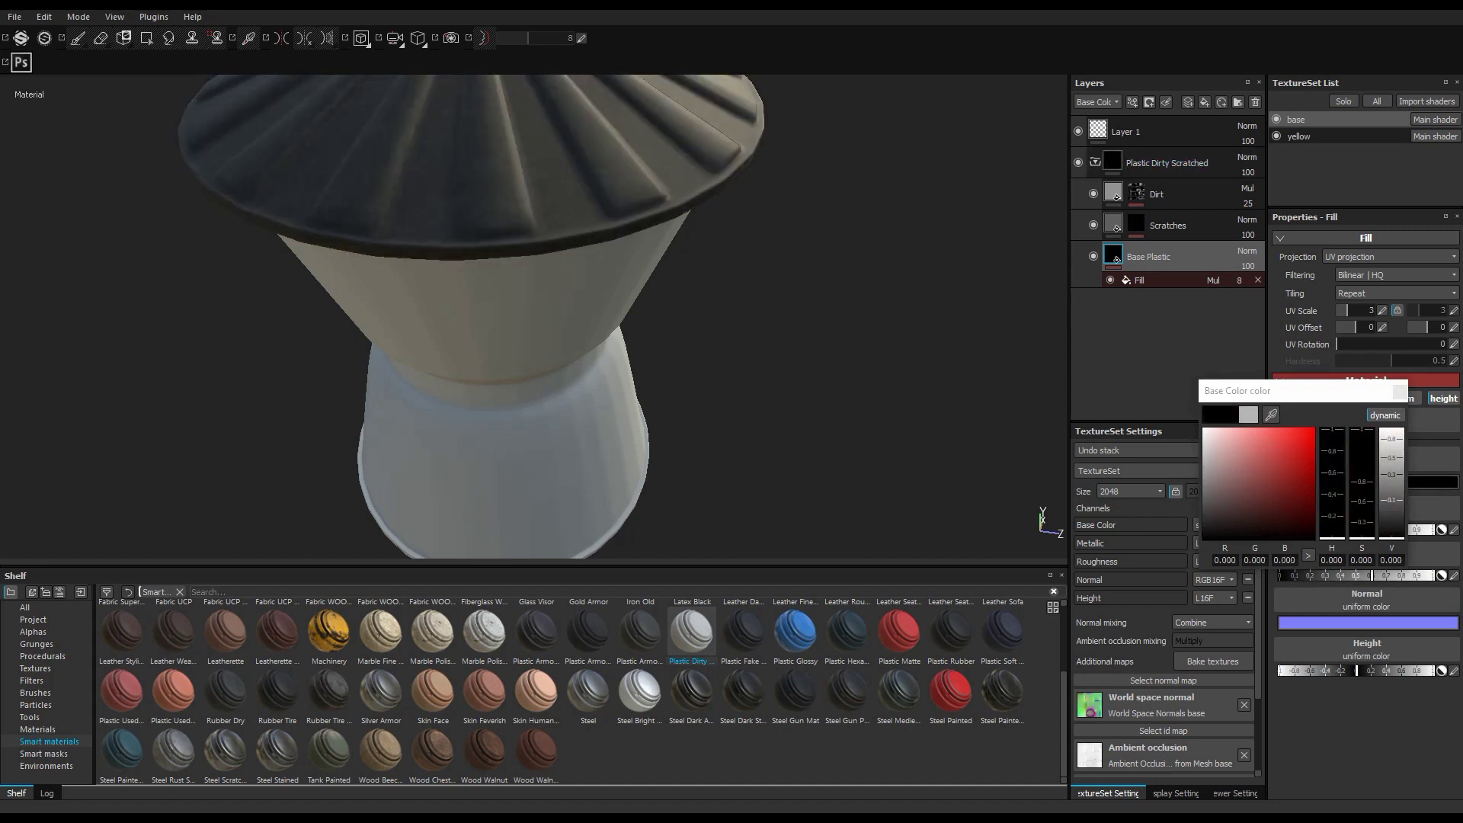
click(1095, 163)
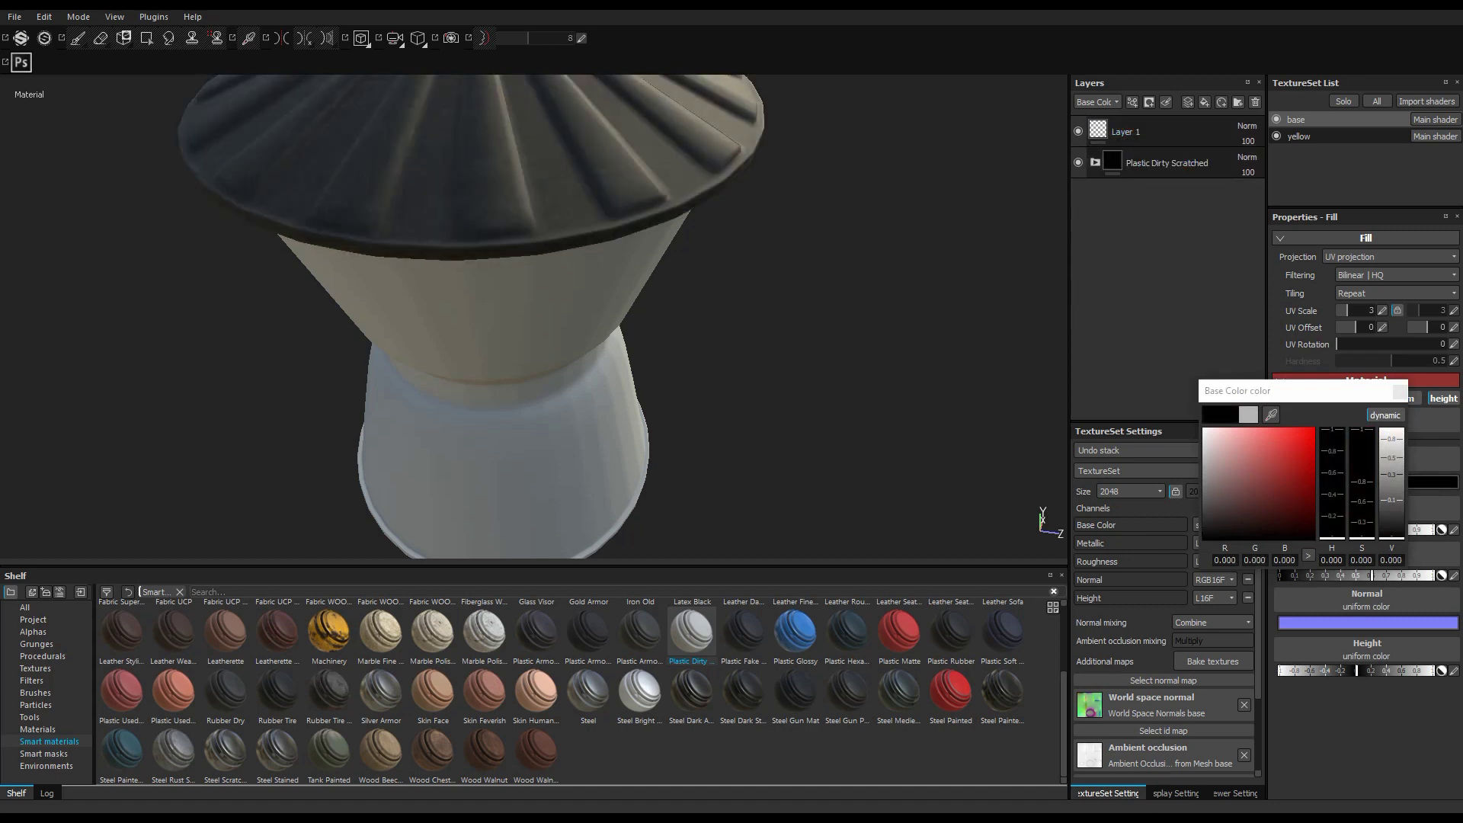
click(1399, 392)
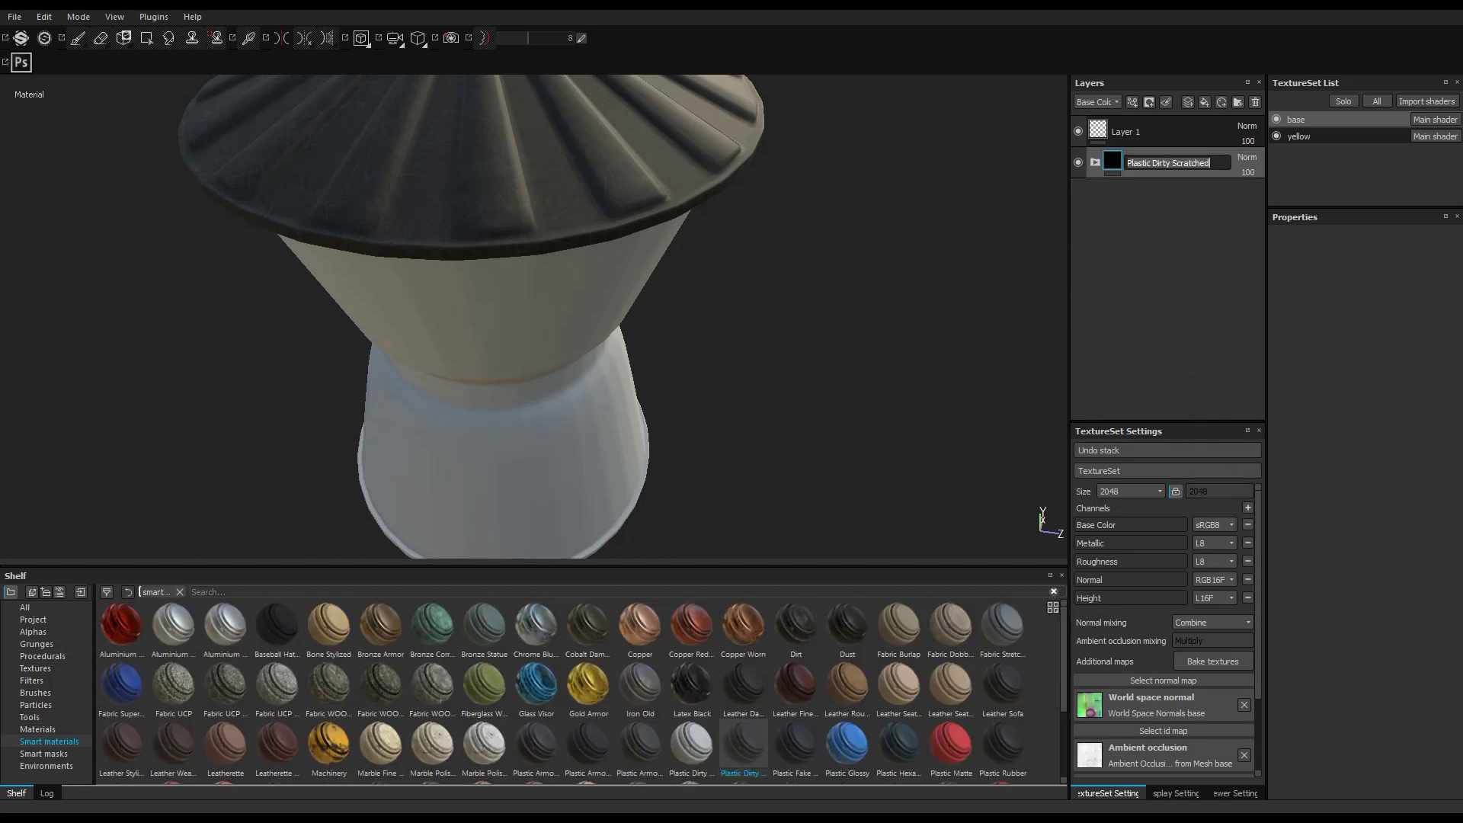
Rename the base texture set's material group to Plastic Dirty and create a smart material from it
click(1210, 163)
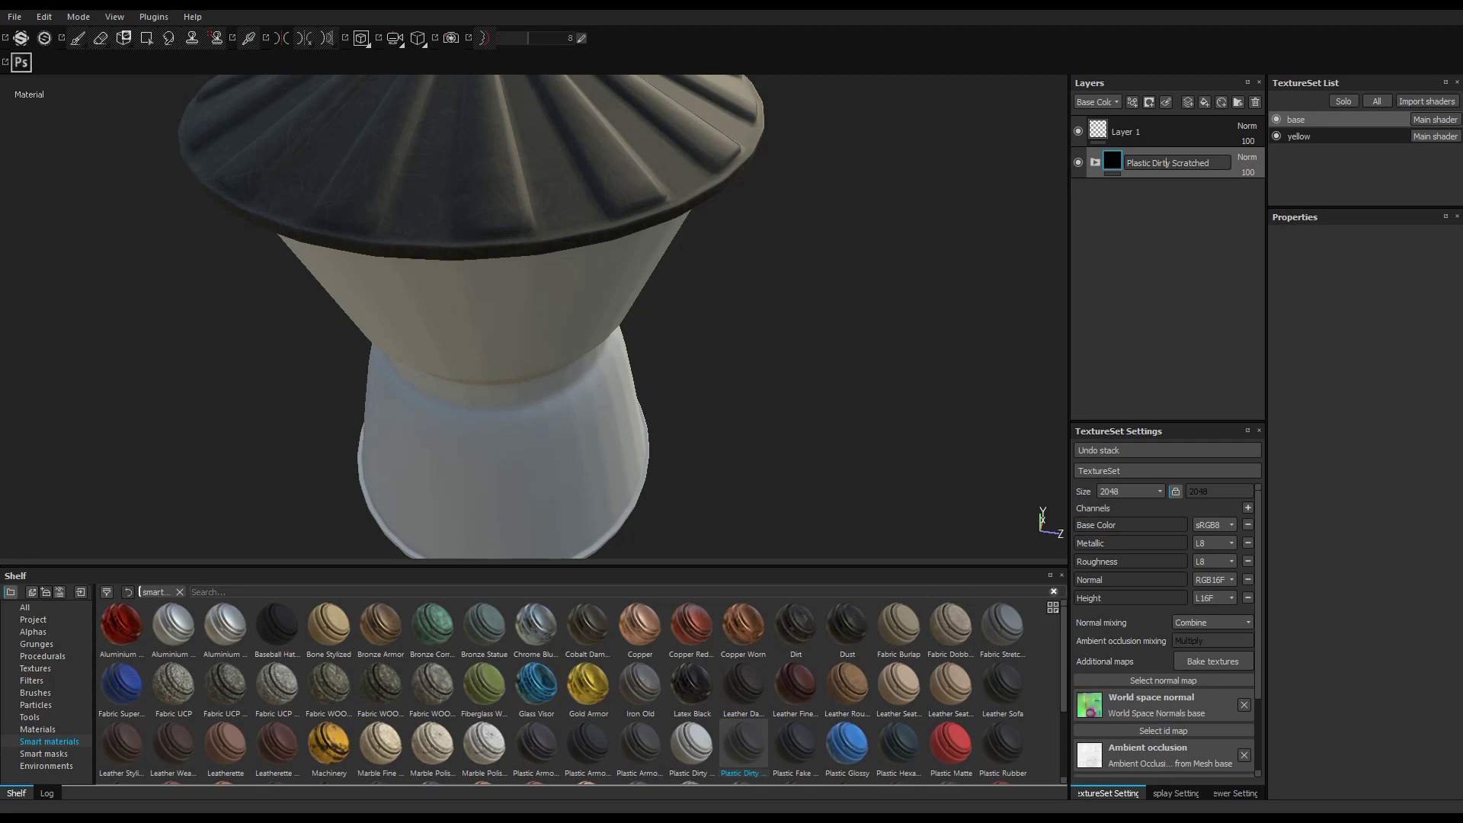
drag(1170, 162, 1244, 160)
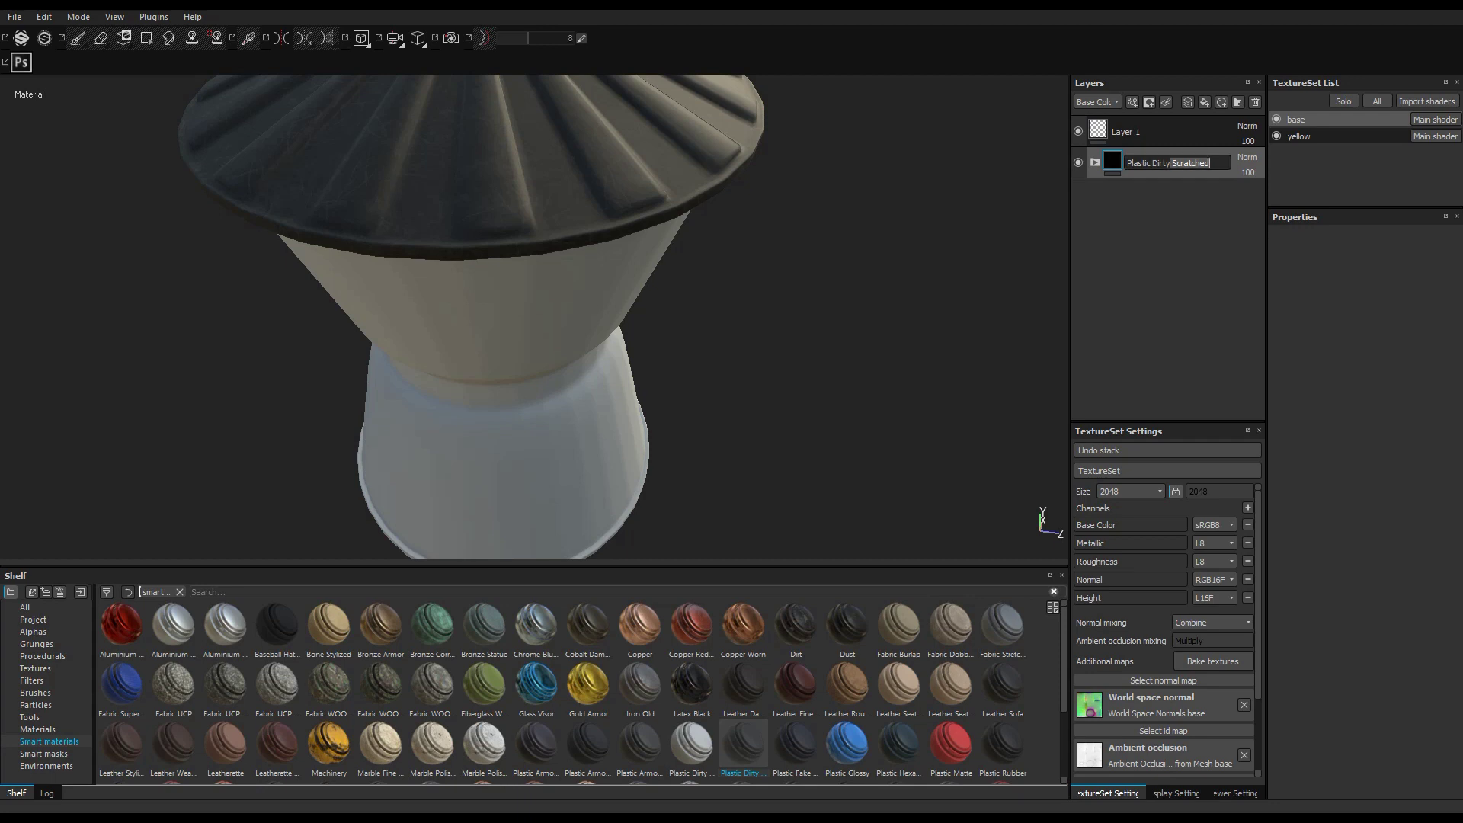
right_click(1164, 157)
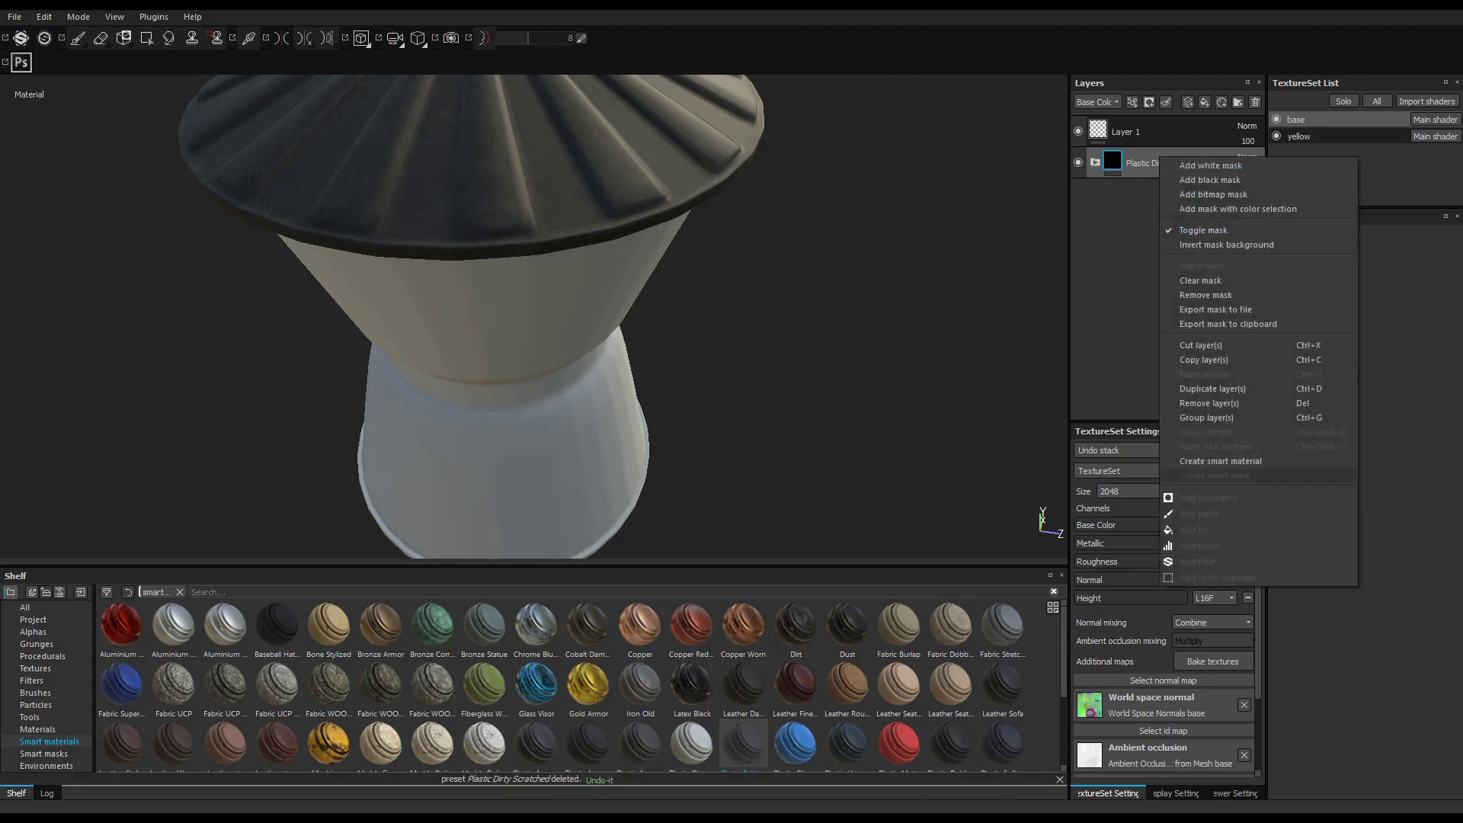
click(1226, 464)
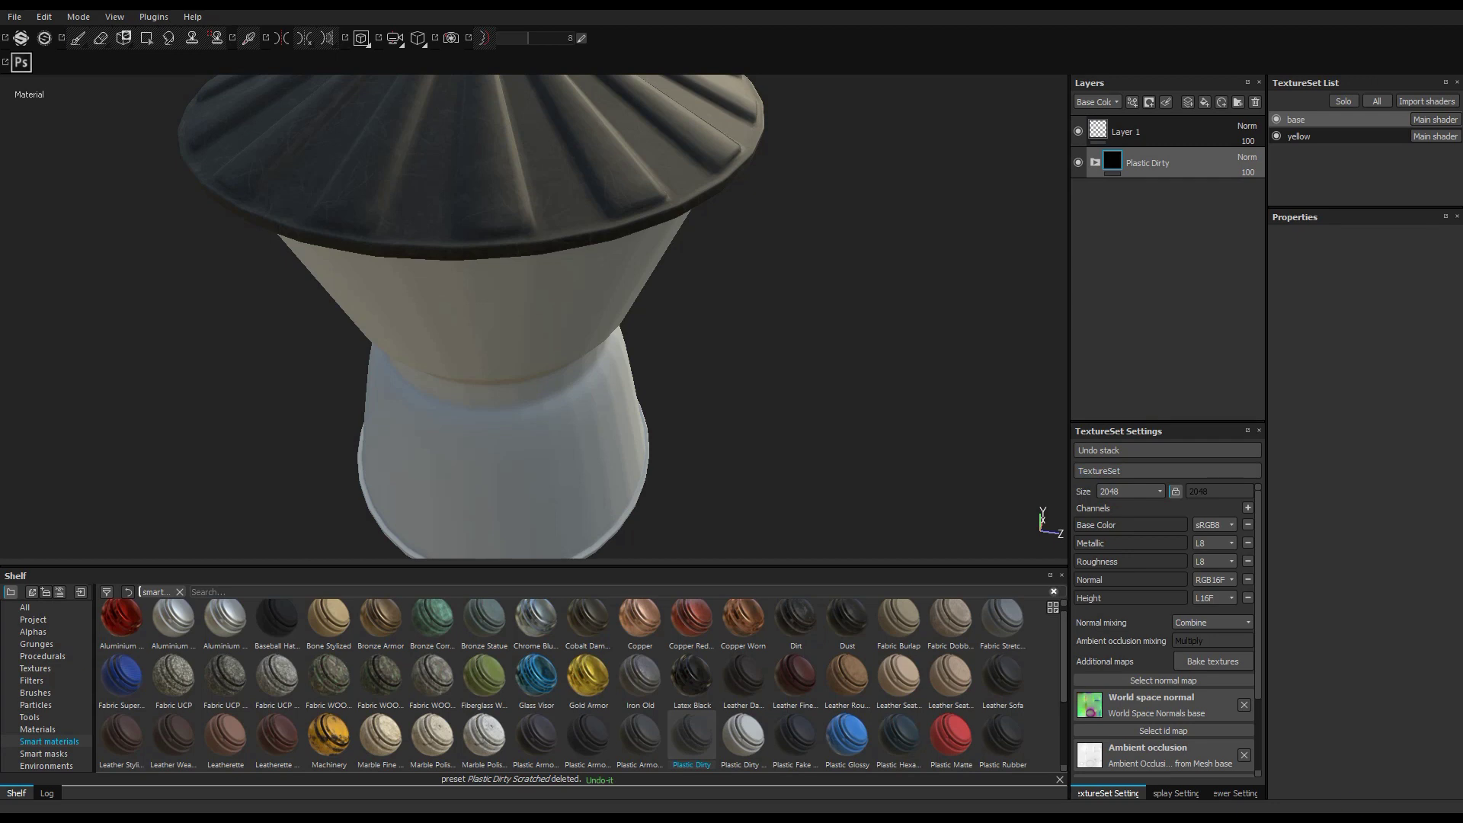
Add the Plastic Dirty smart material below Layer 1 in the yellow texture set
scroll(583, 686, down, 1)
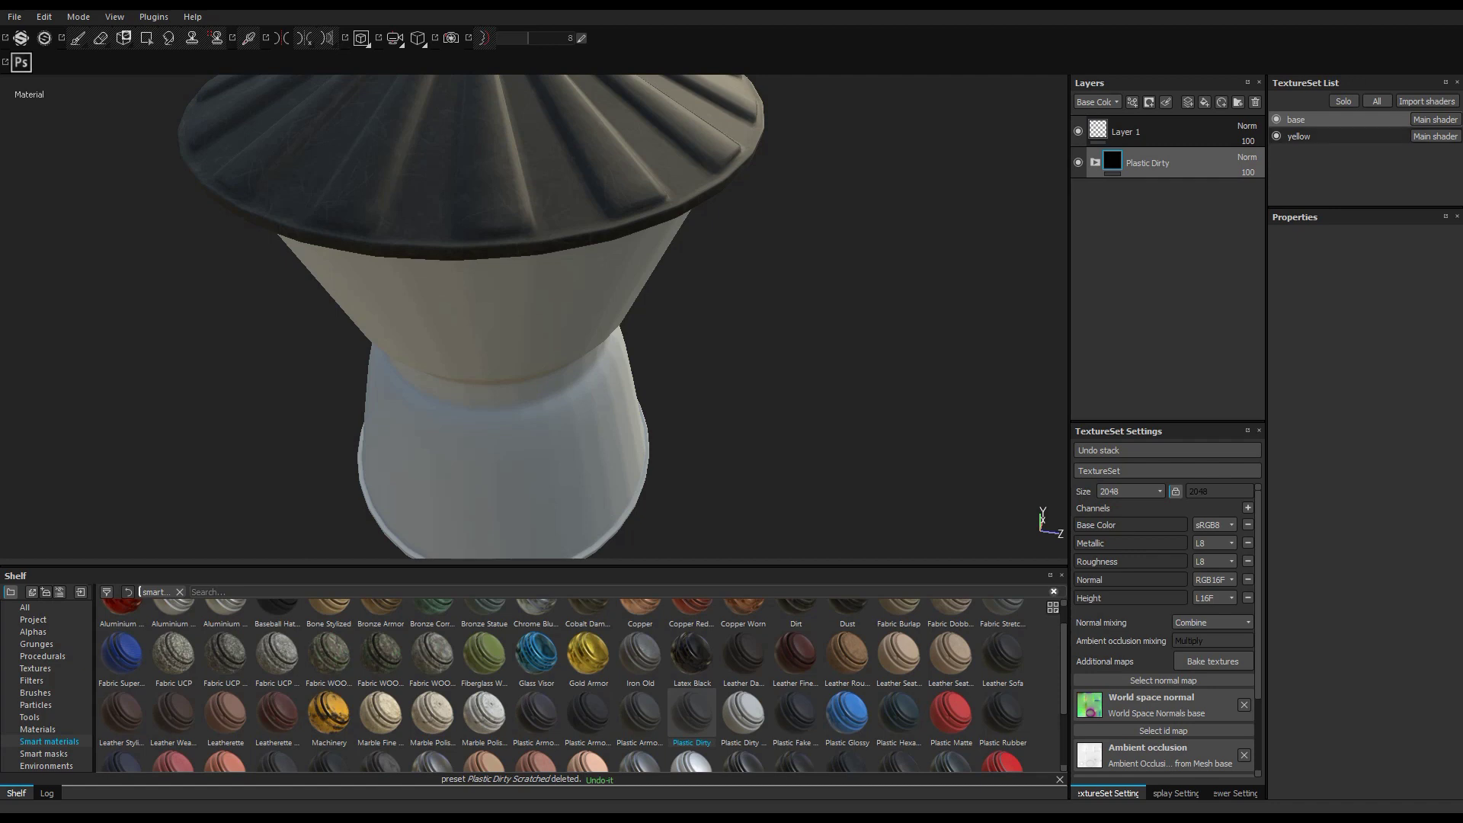
click(1299, 135)
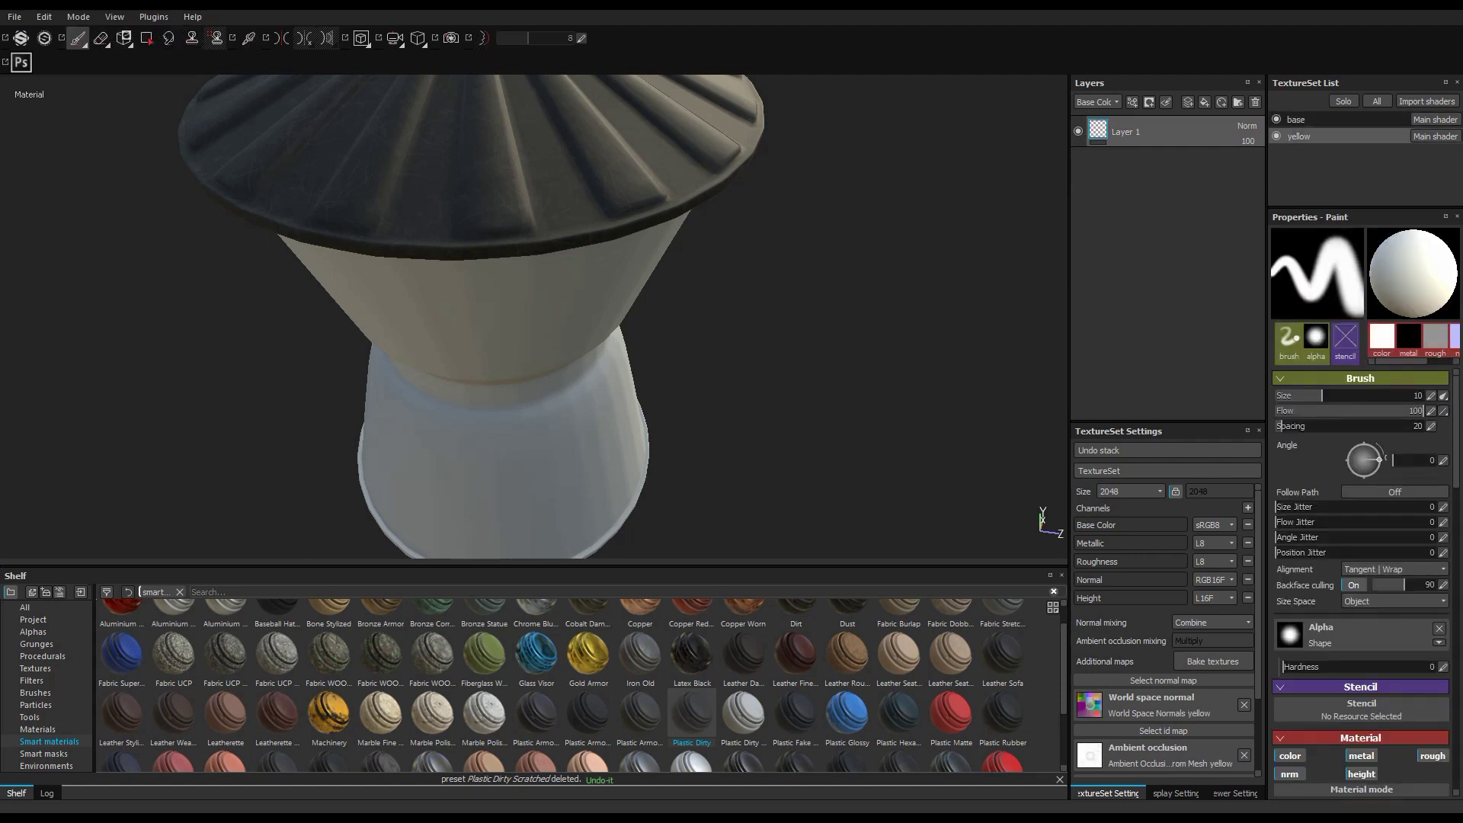
drag(692, 712, 1166, 148)
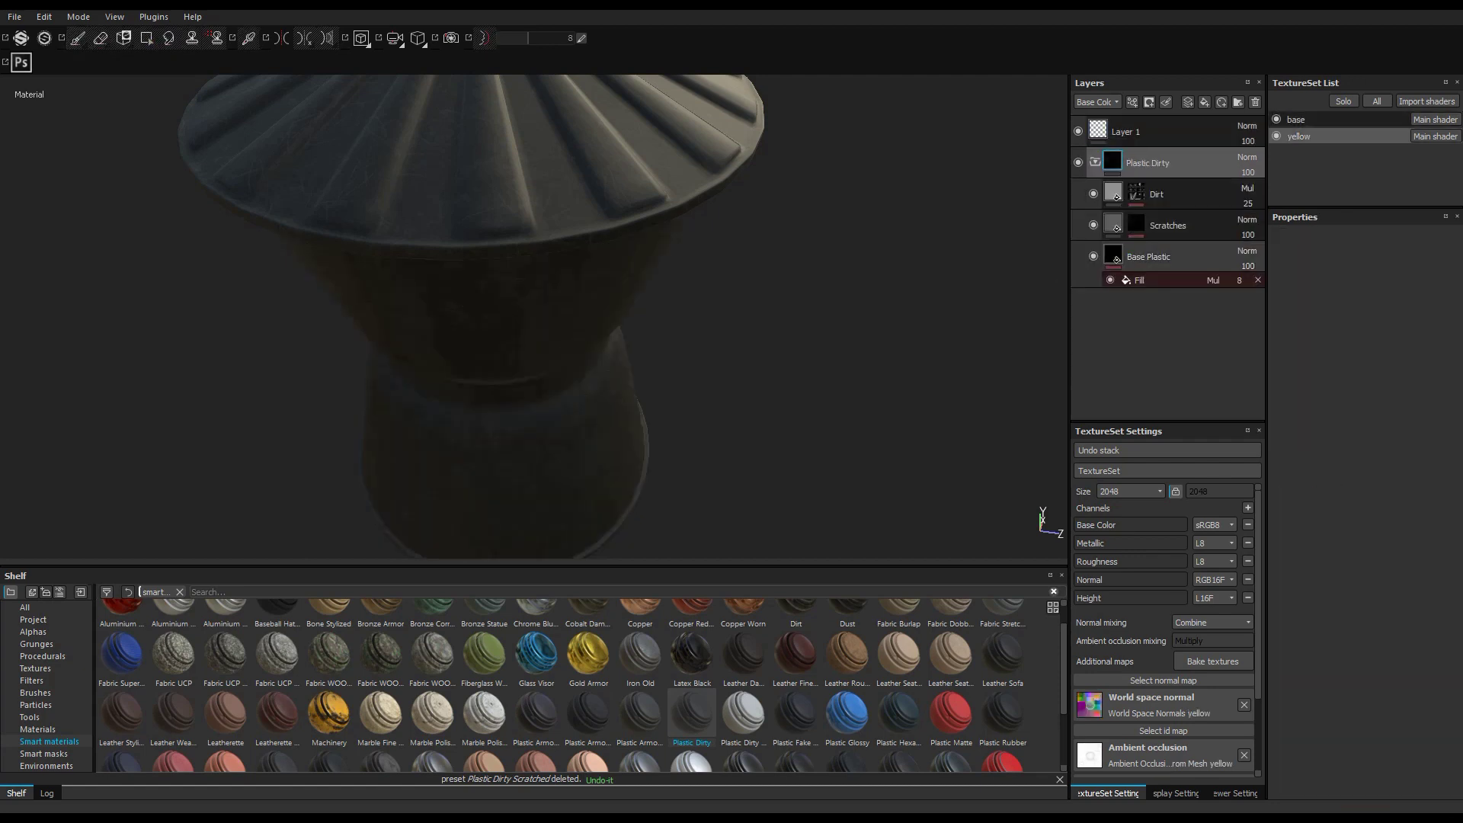
click(1095, 162)
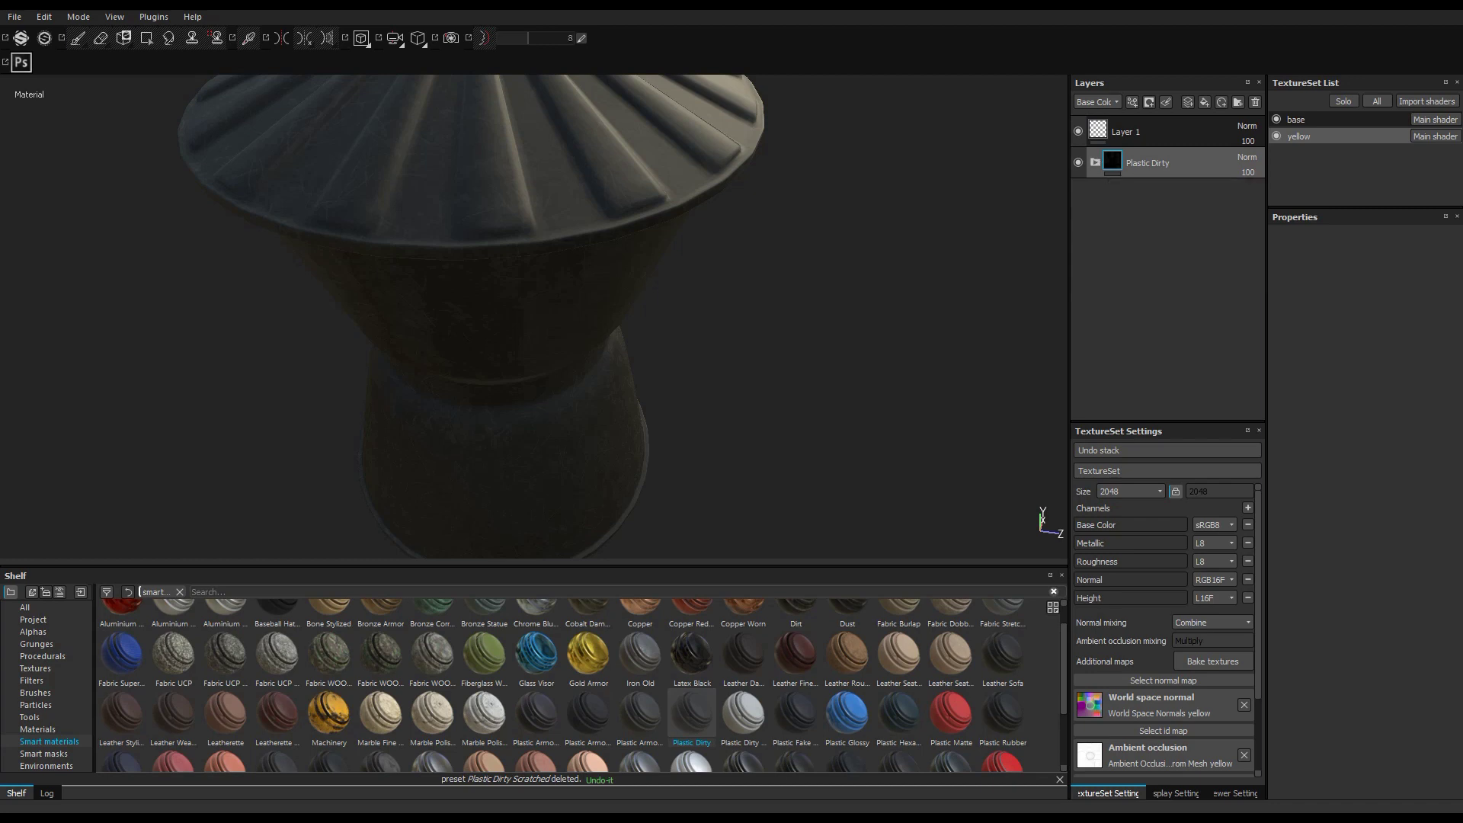
Set the yellow texture set's Base Plastic base color to yellow with RGB 0.597, 0.305, 0.010
click(1095, 162)
click(1149, 257)
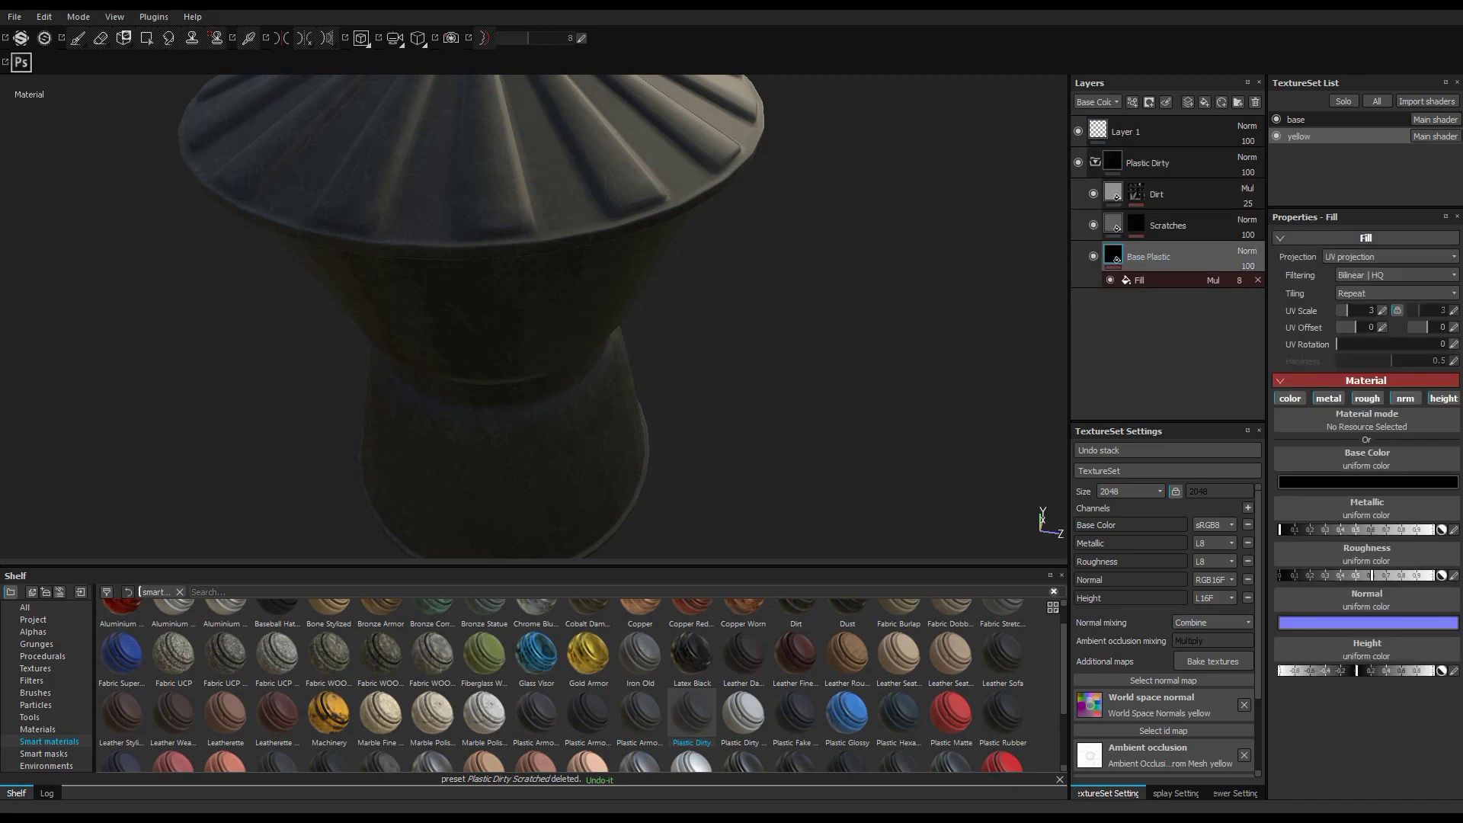
click(1318, 482)
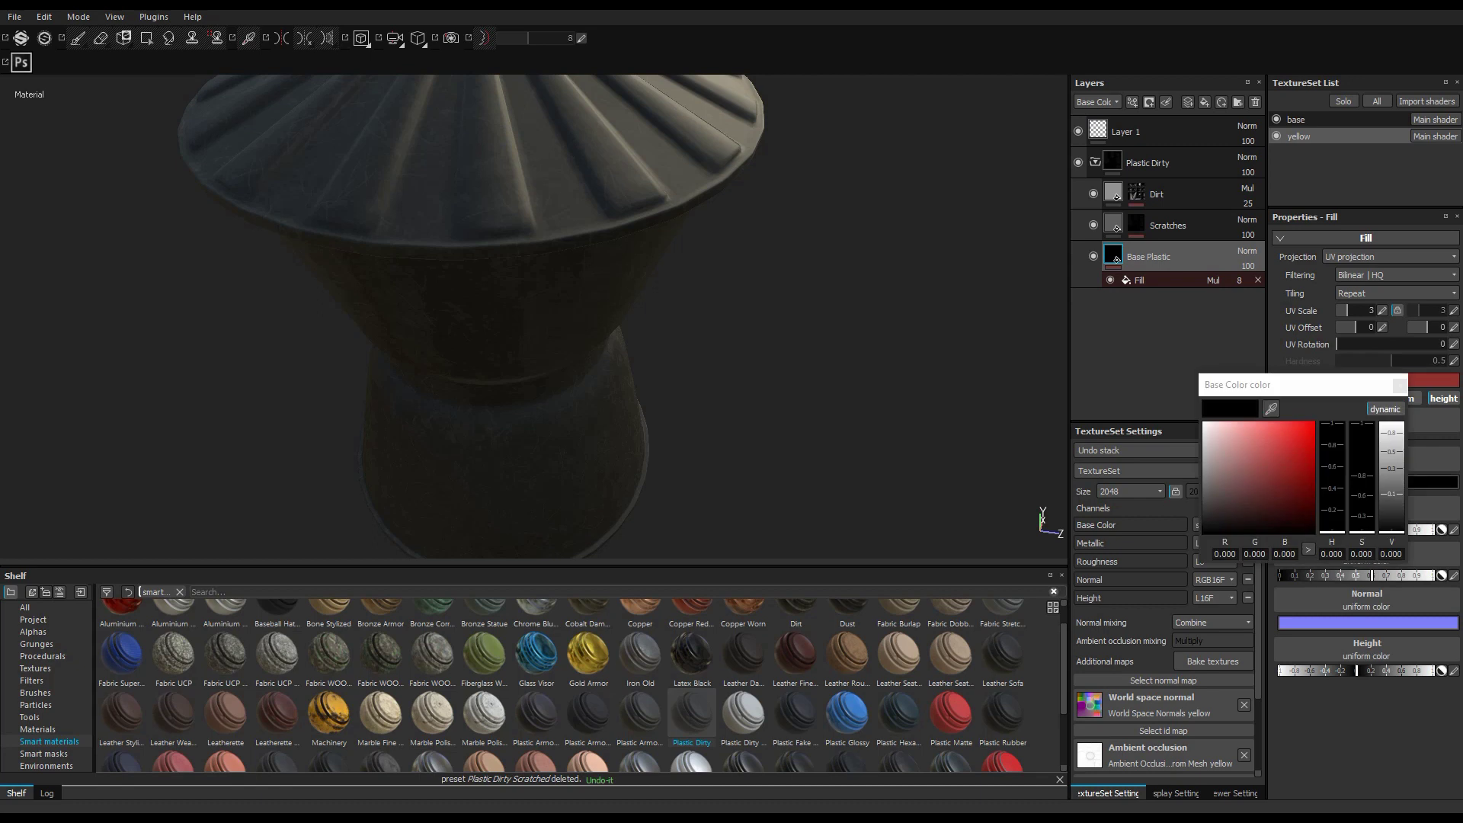
click(1291, 465)
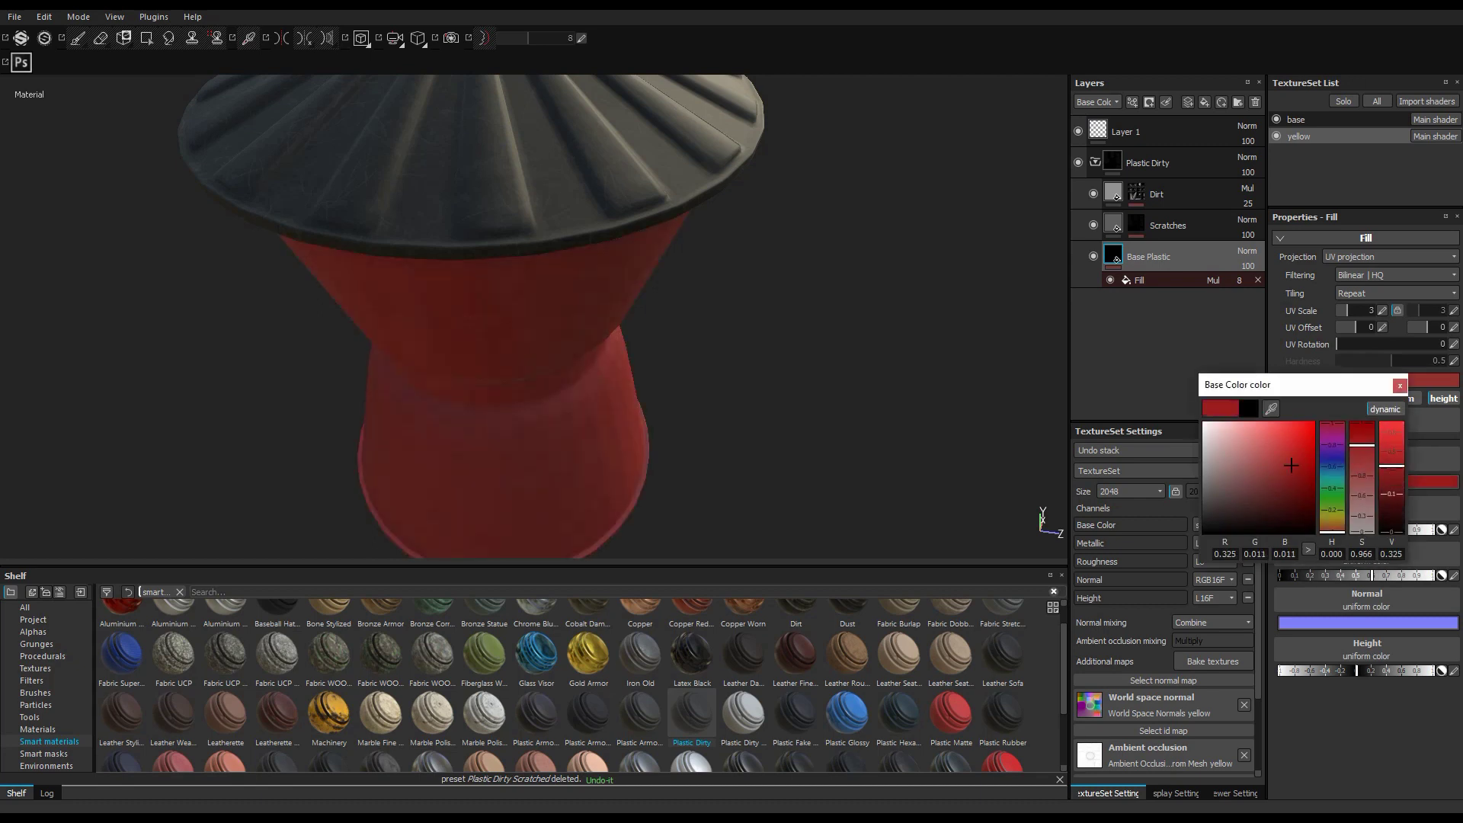
drag(1332, 516, 1333, 524)
click(1299, 444)
scroll(487, 317, up, 1)
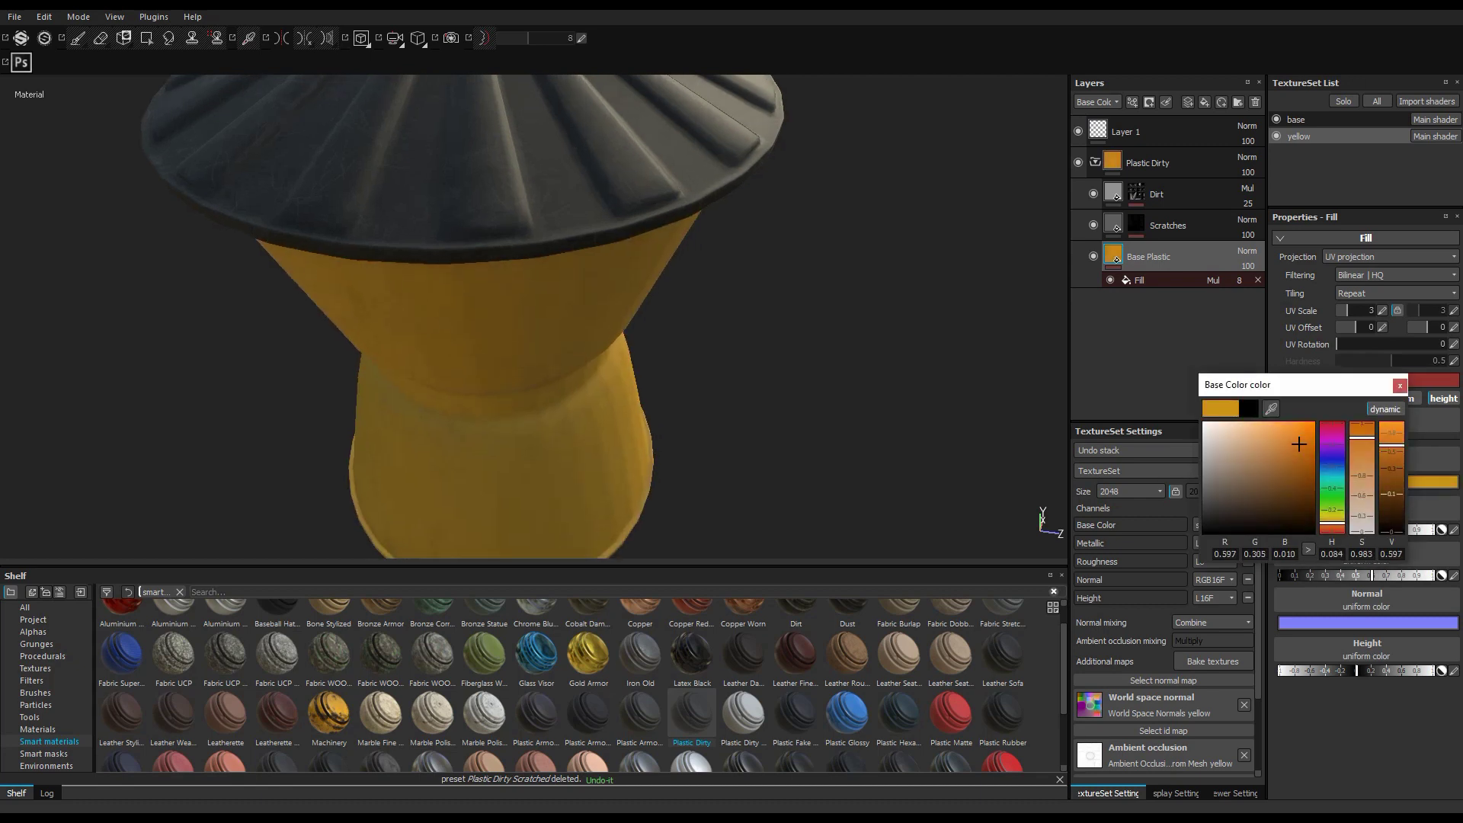
scroll(488, 316, down, 4)
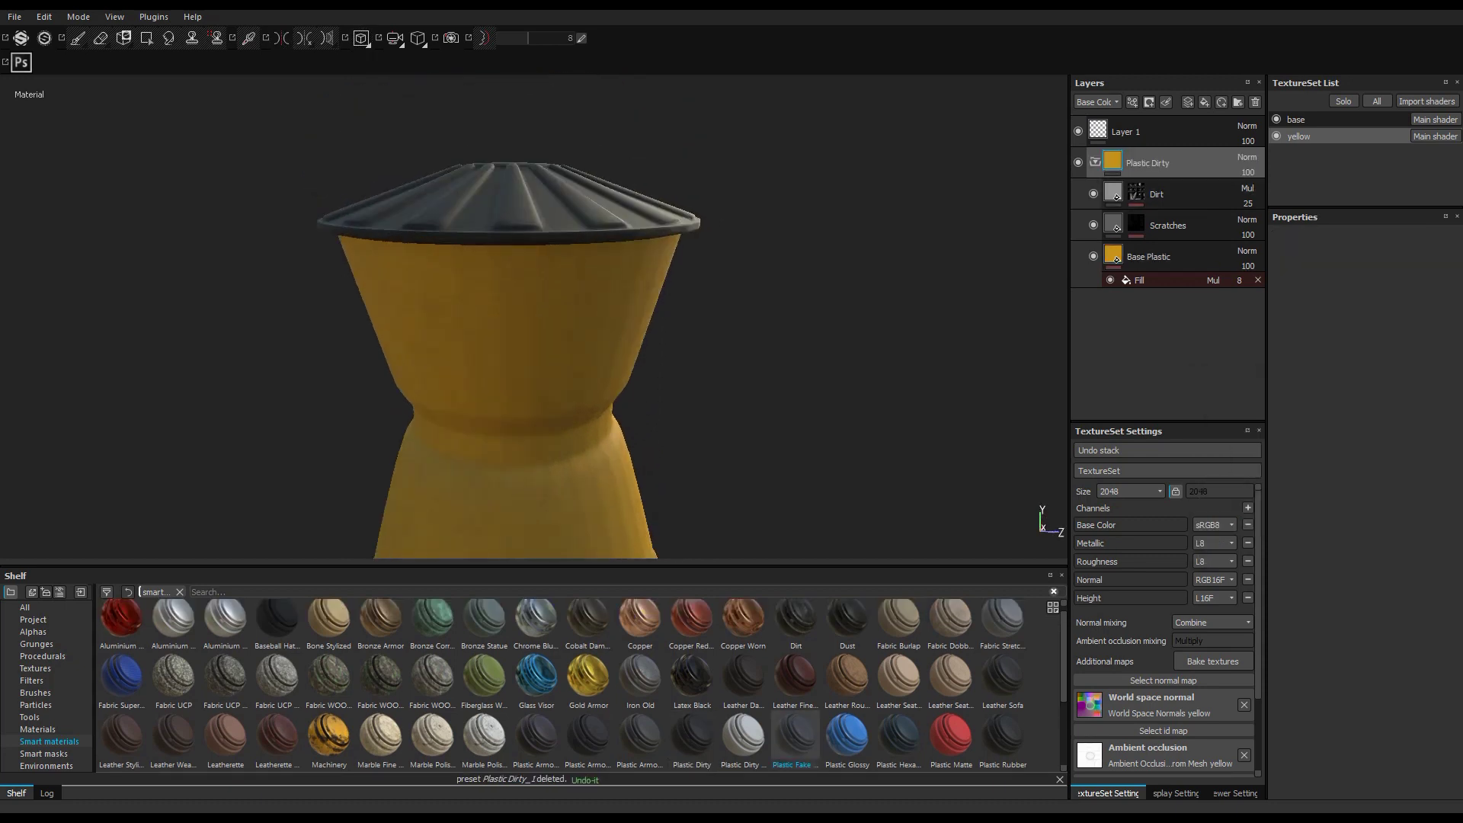
Rename the yellow texture set's material group to Plastic Dirty Yellow and create a smart material from it
right_click(1153, 162)
key(Escape)
double_click(1147, 162)
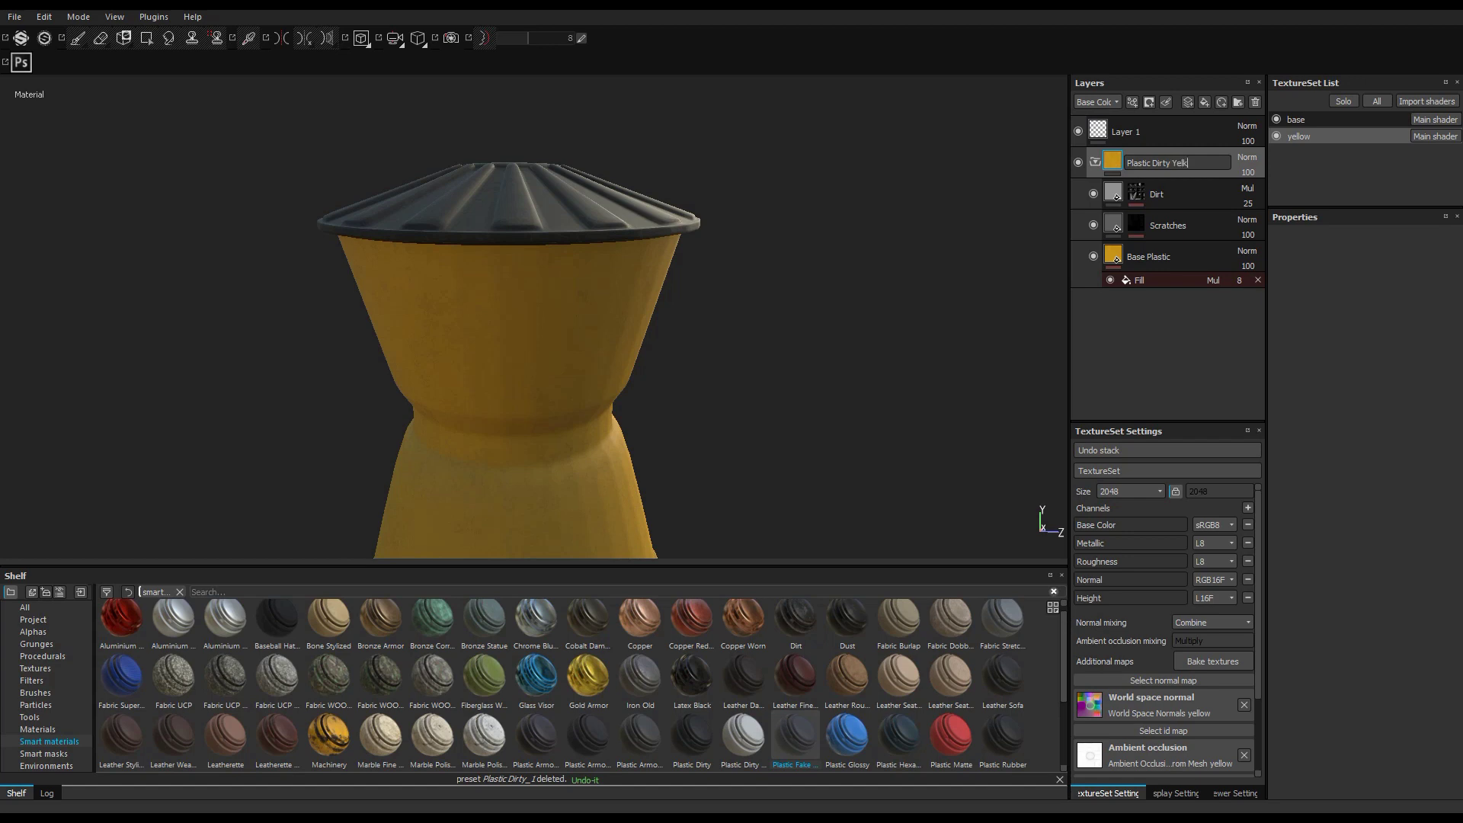
text(w)
key(Return)
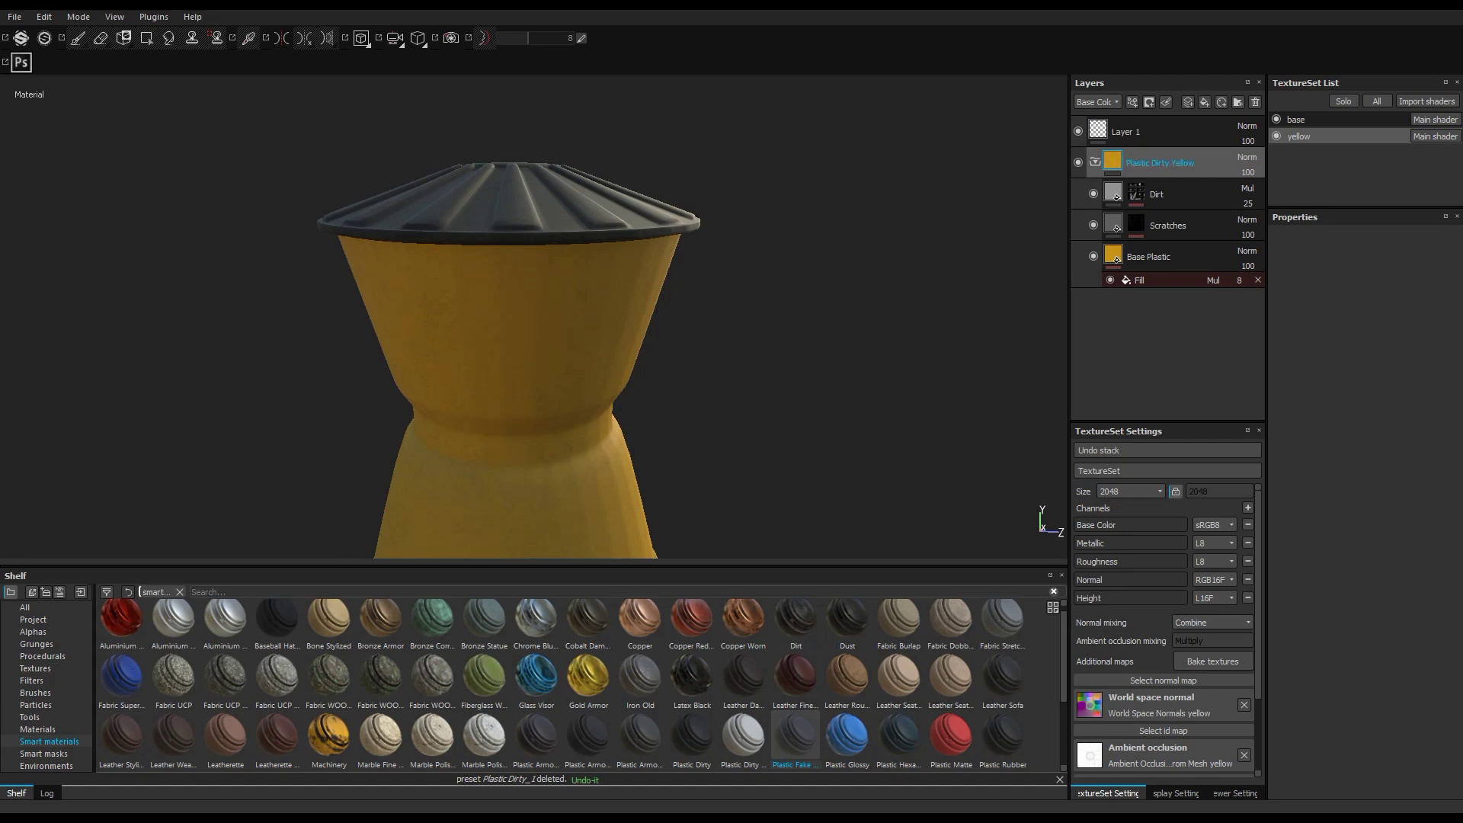
right_click(1155, 163)
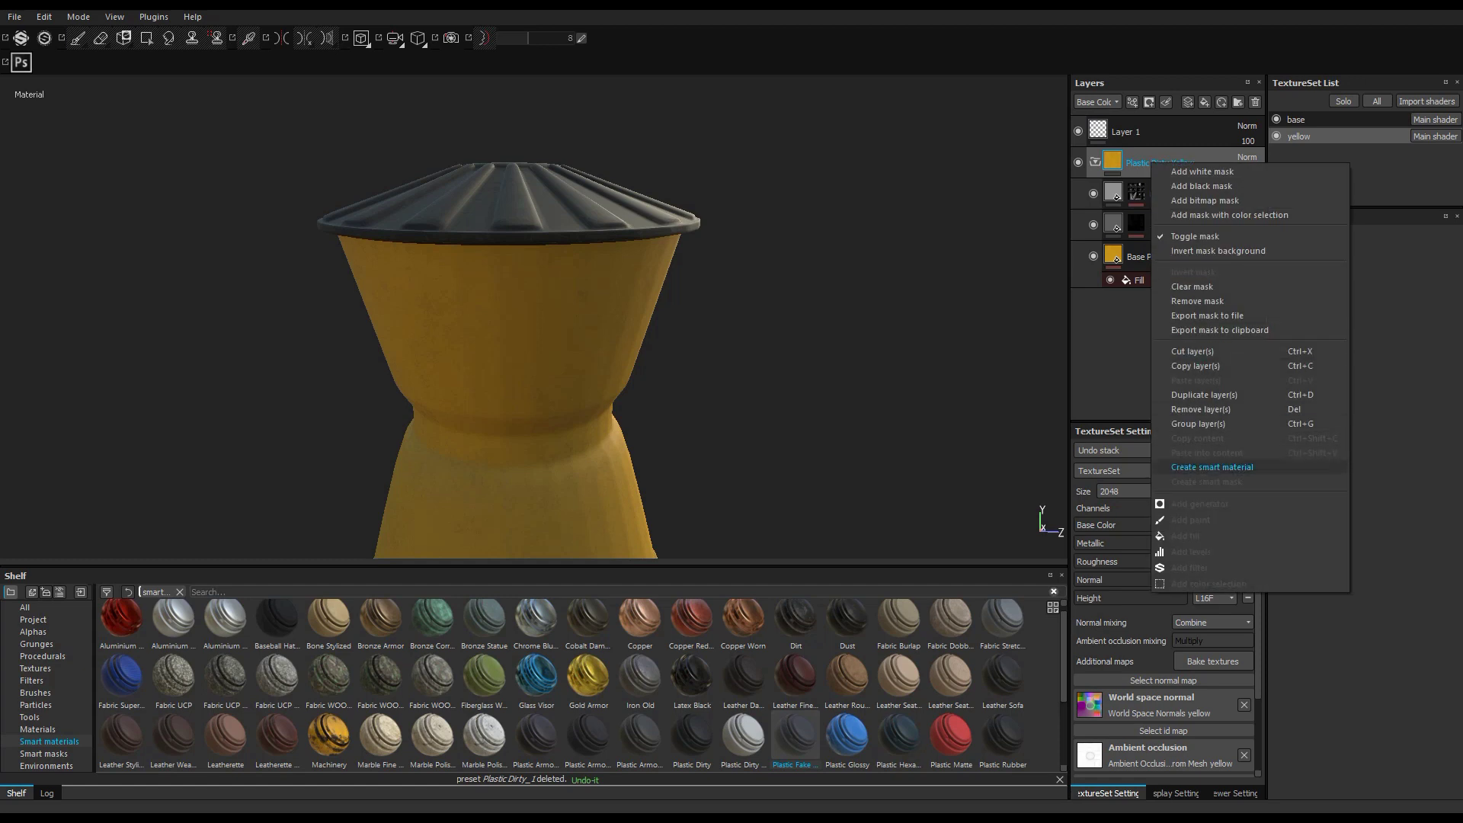
click(1189, 466)
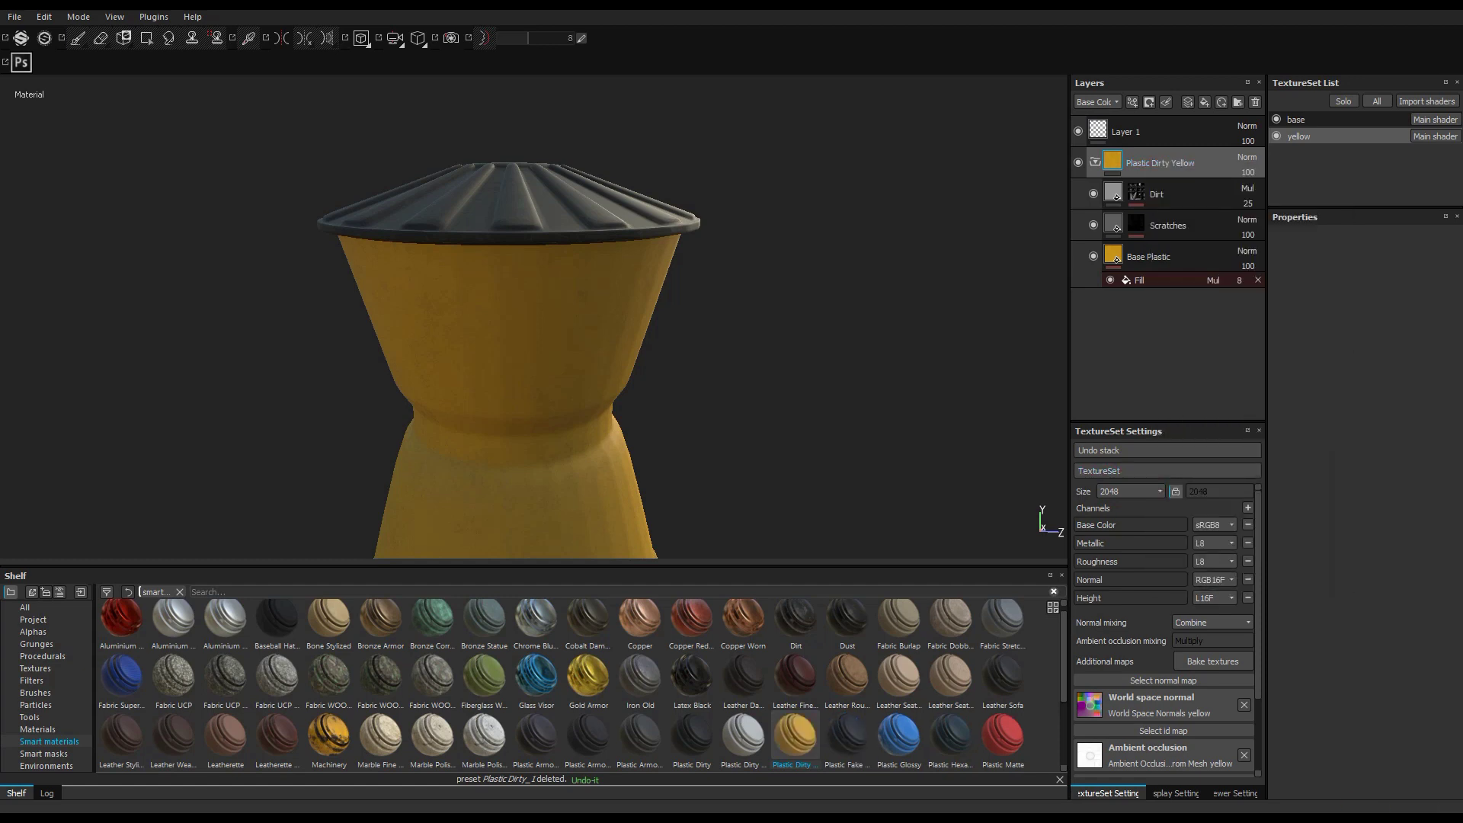
Rename the saved Plastic Dirty smart material to Plastic Dirty Black
click(692, 737)
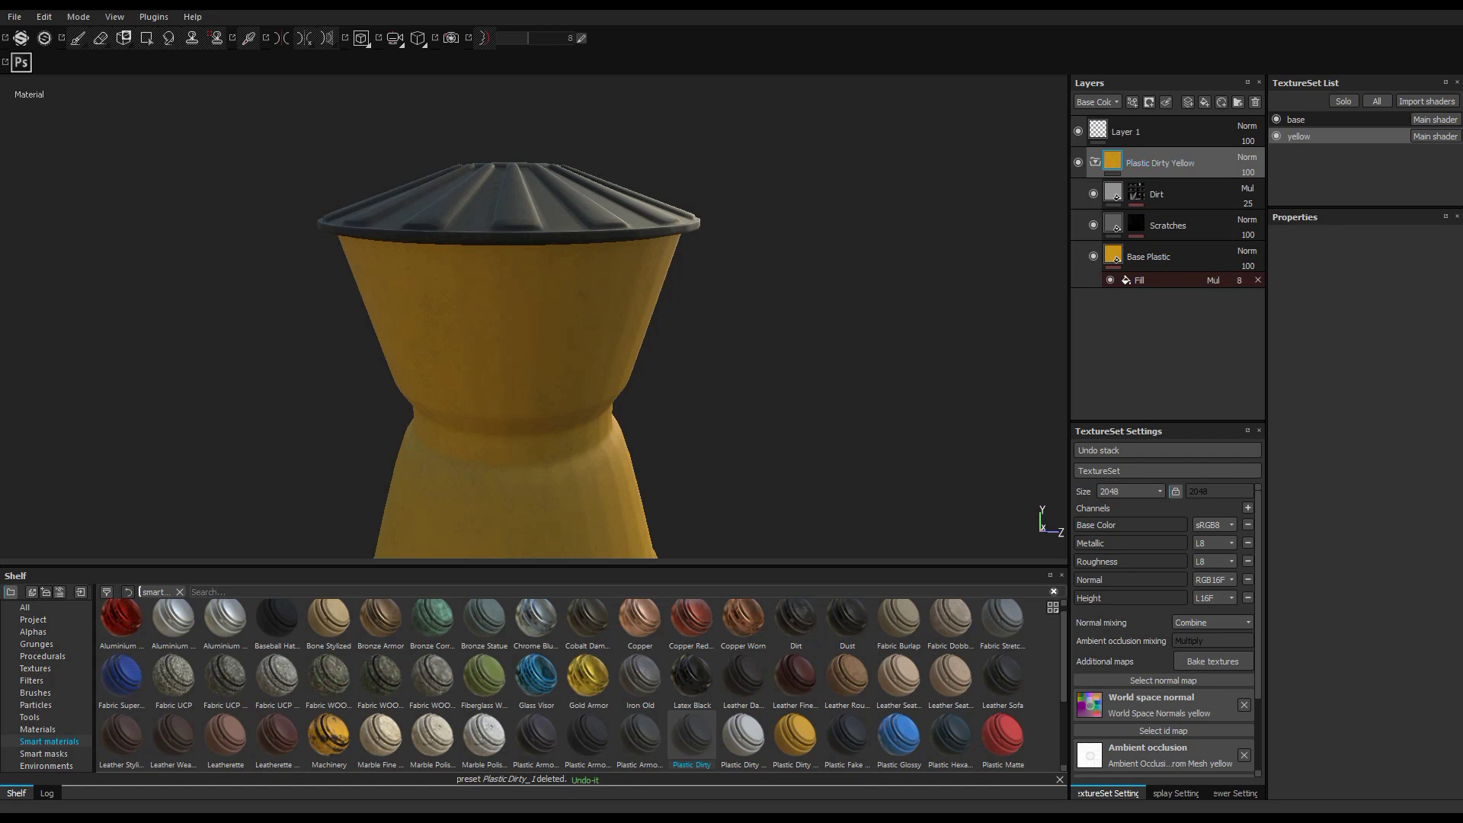
right_click(692, 735)
click(794, 678)
text(Bla)
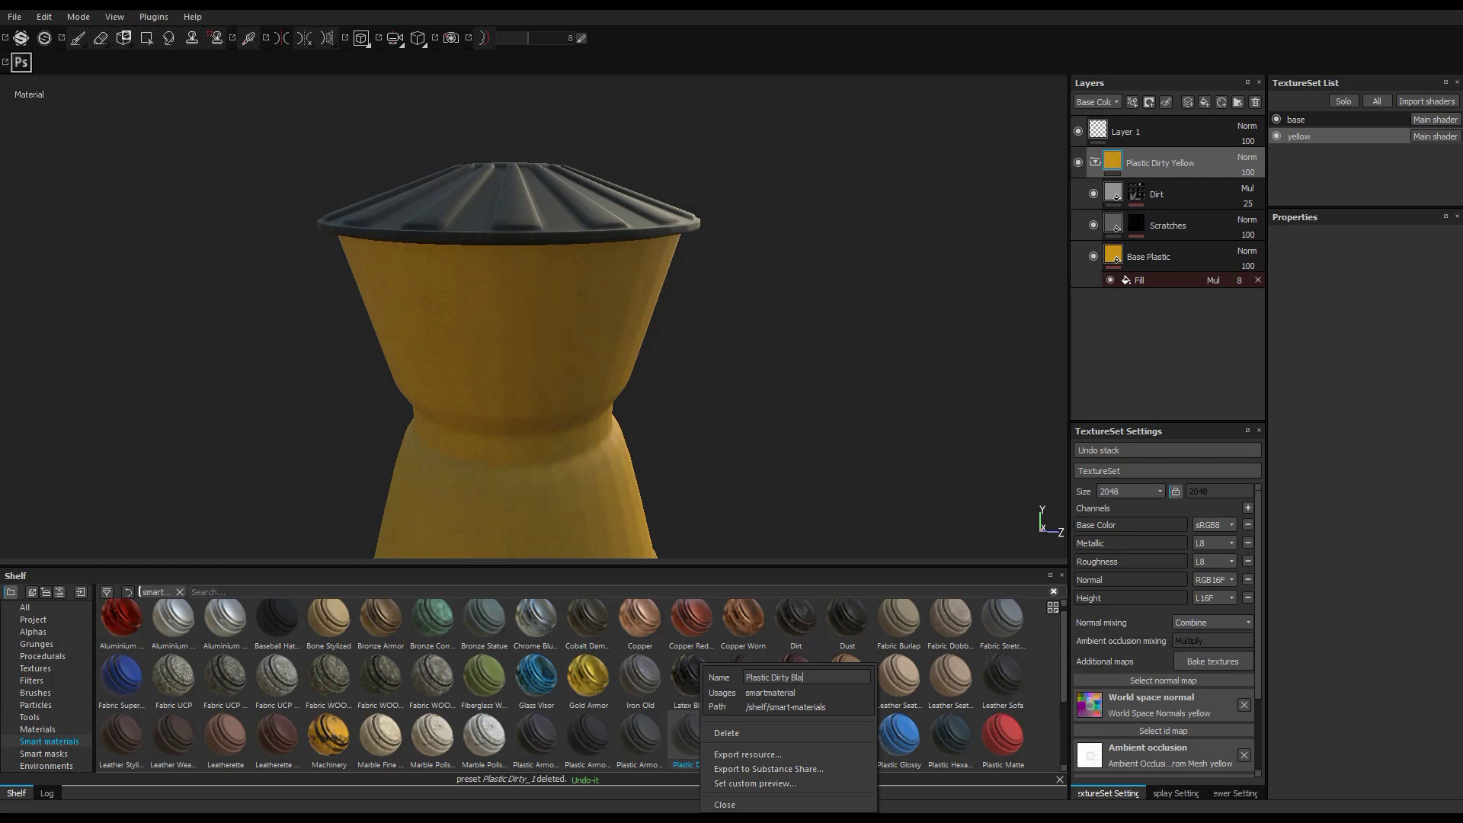
text(ck)
key(Return)
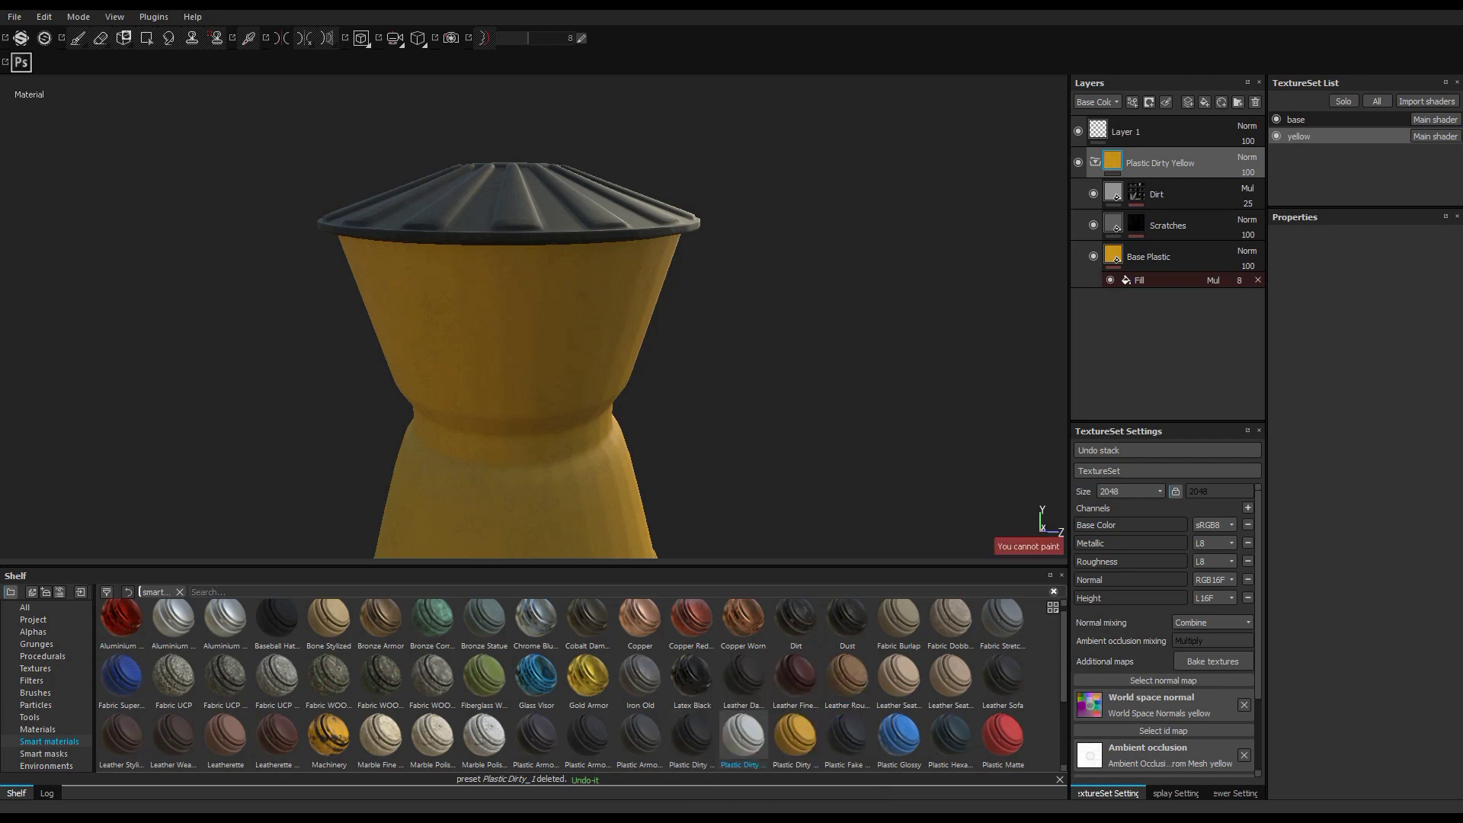
alt+drag(533, 336, 586, 339)
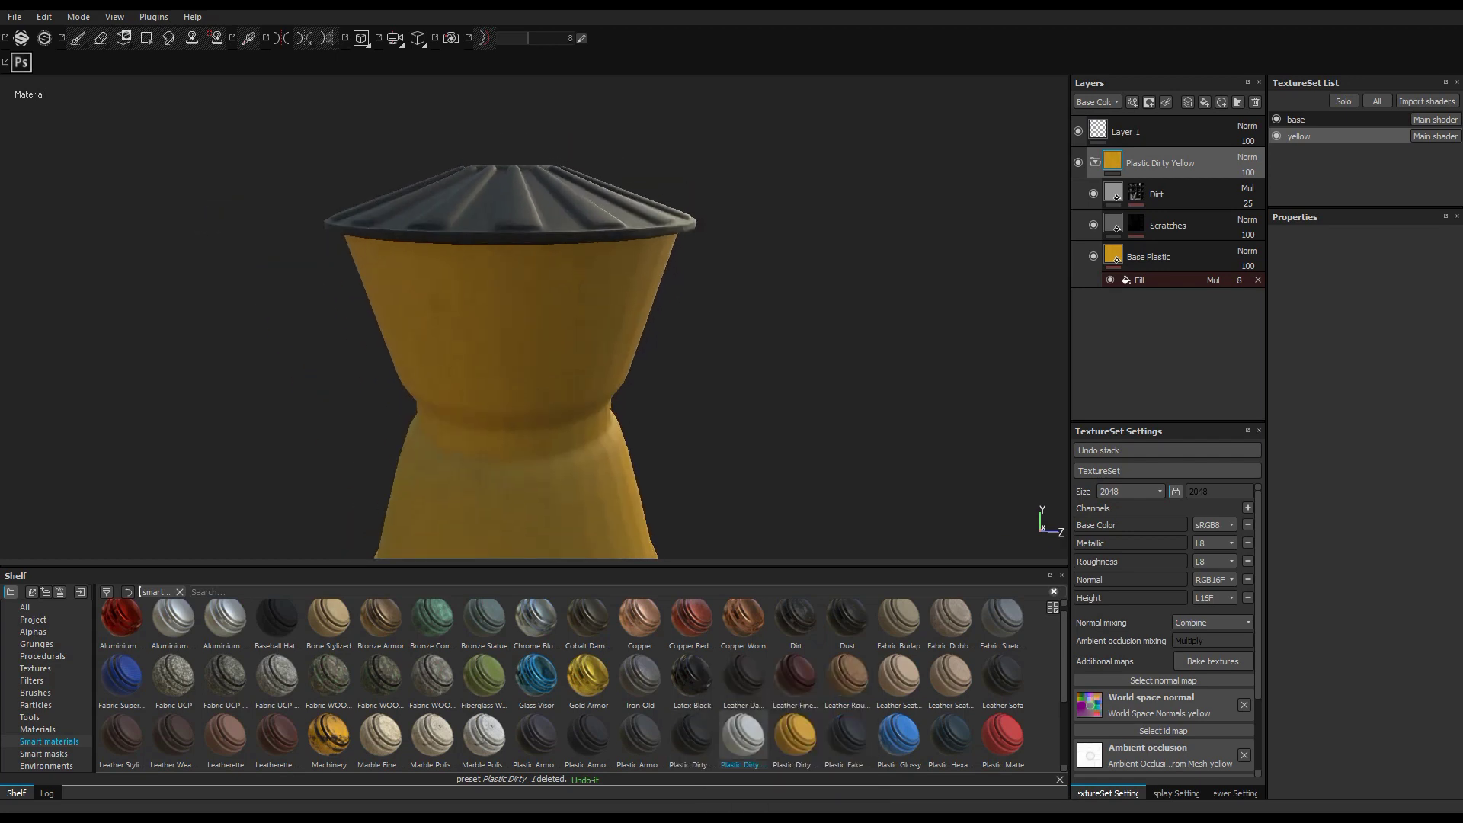
Export the textures of the finished yellow barrier with the ribbed black cap
scroll(533, 320, down, 3)
click(15, 16)
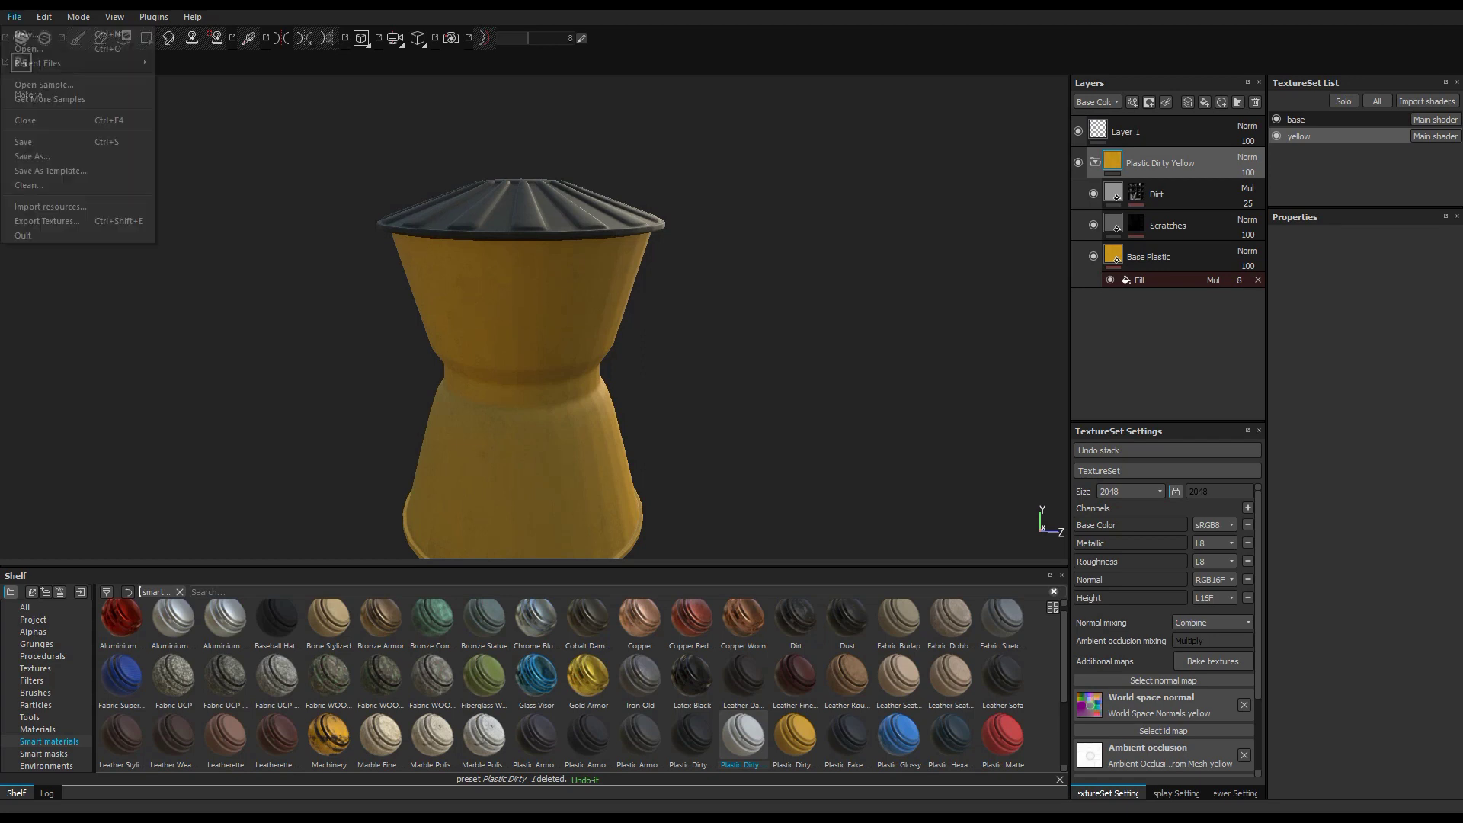
click(38, 211)
click(633, 209)
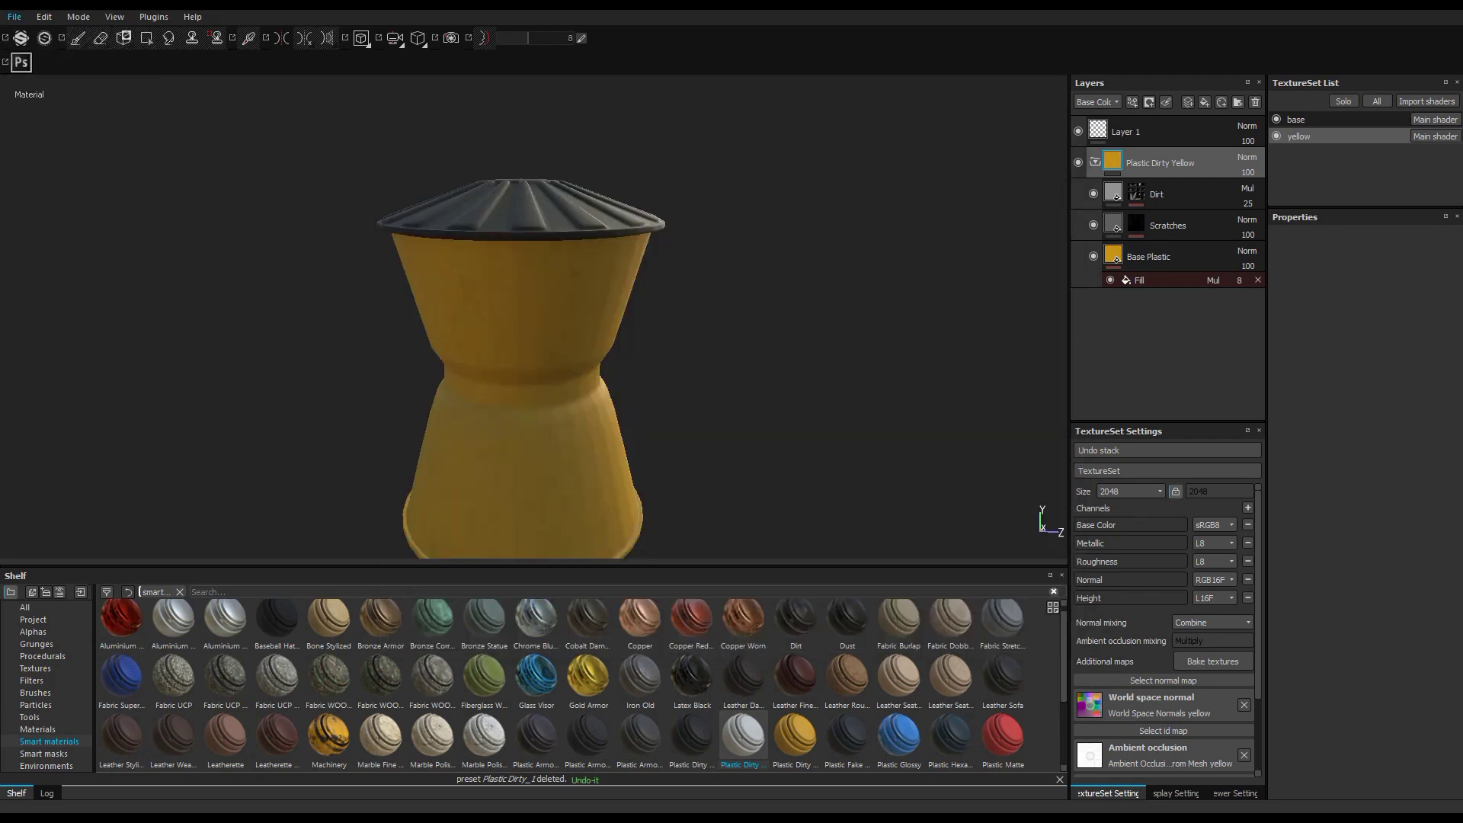
Create a new project from the cone barrier.fbx mesh, keeping the DirectX normal format and 2048 resolution
click(44, 17)
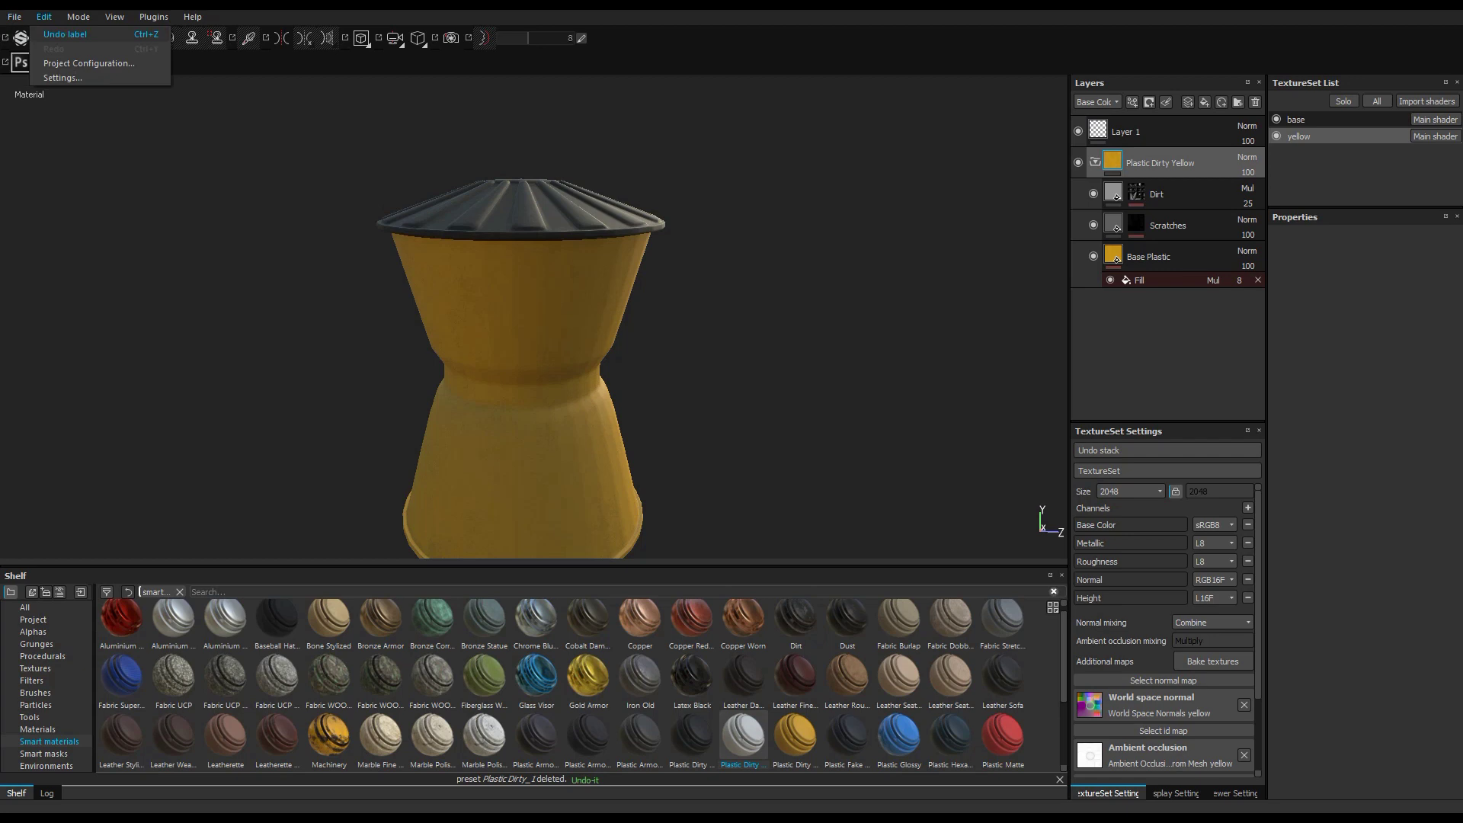
click(30, 34)
click(688, 433)
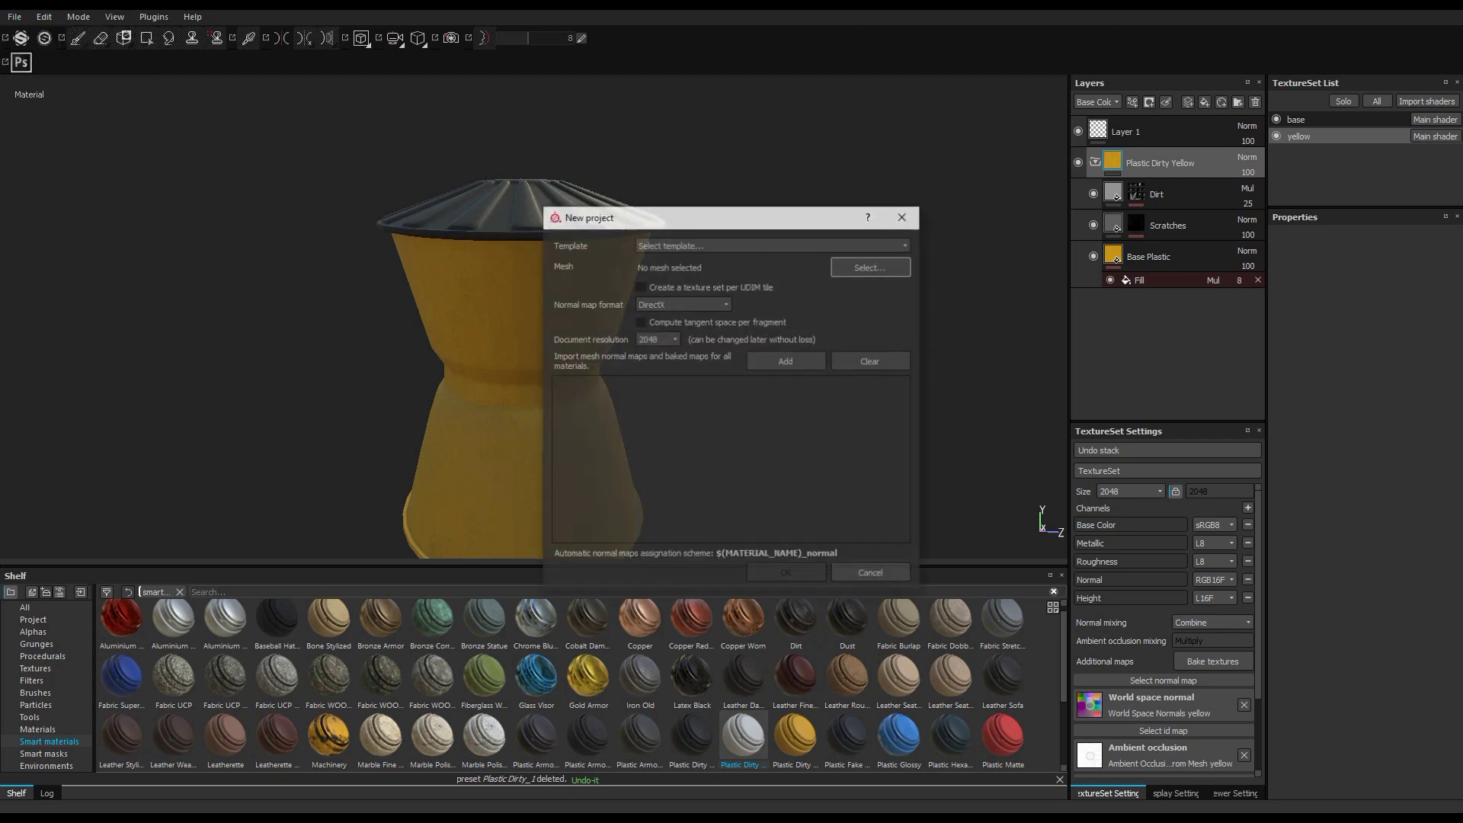
click(873, 265)
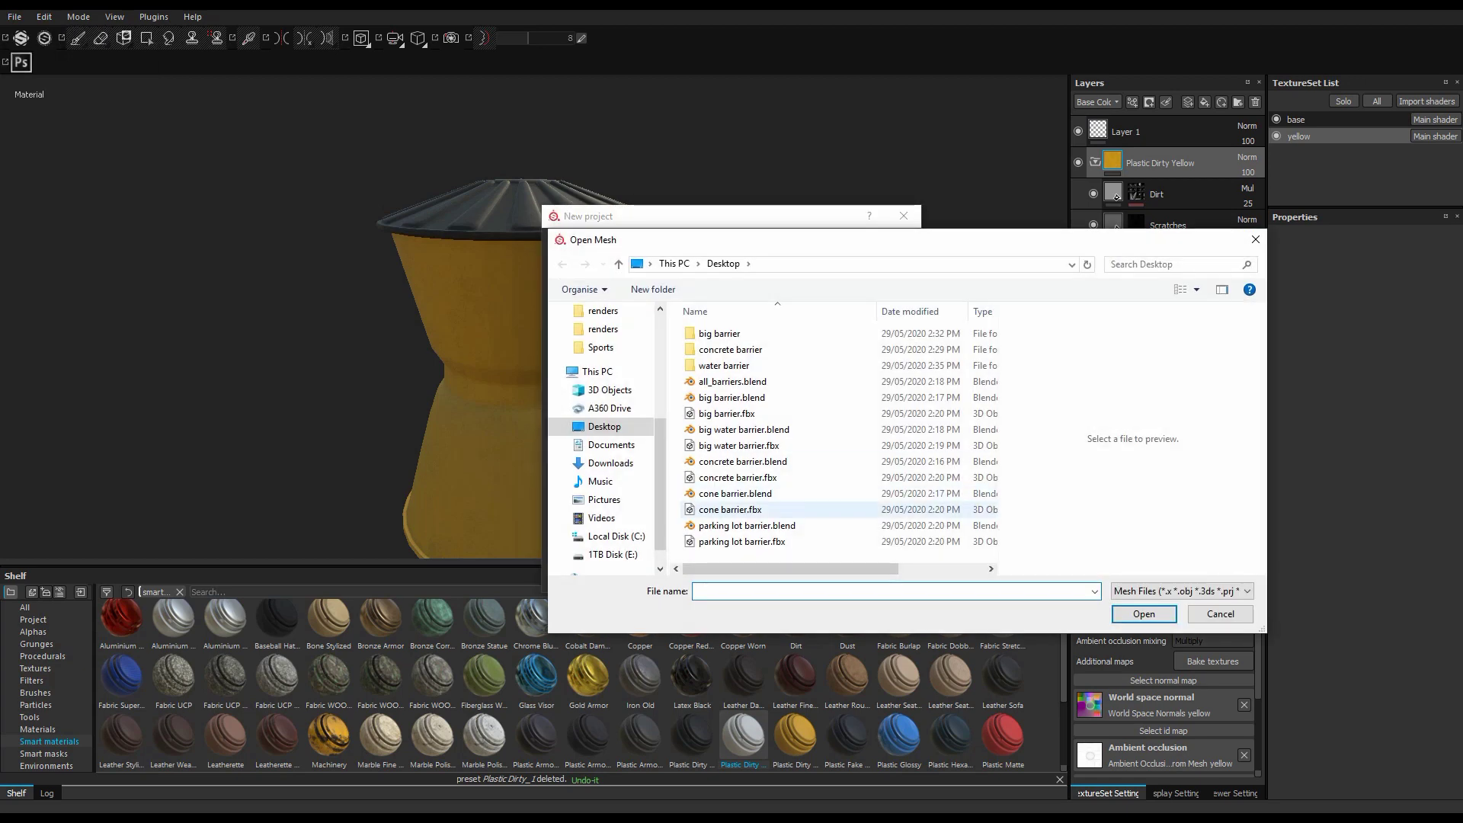
click(730, 509)
click(1144, 613)
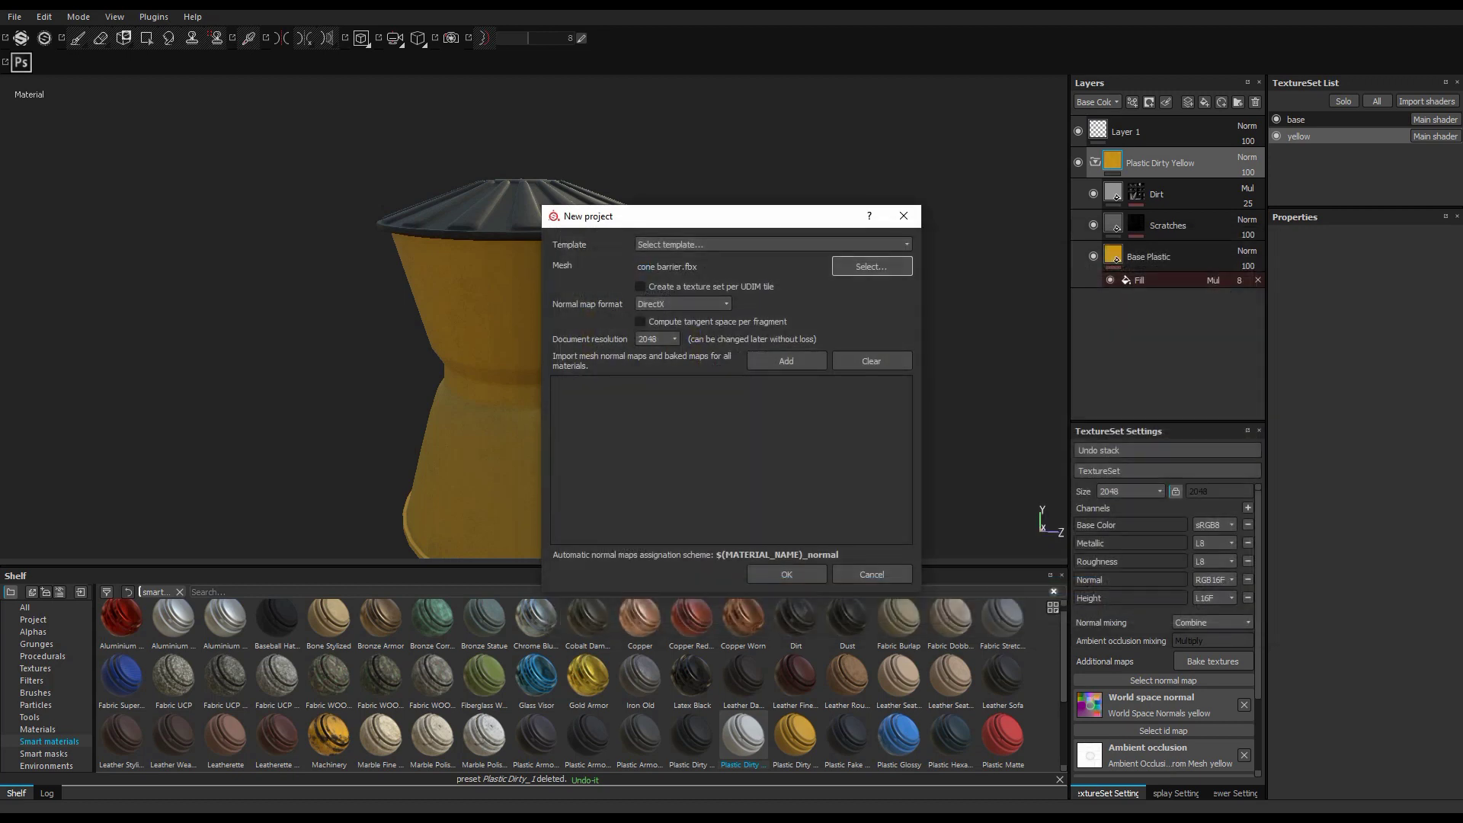
click(787, 574)
Bake the mesh maps for all of the cone's texture sets at 512x512, excluding the Normal map
click(1220, 660)
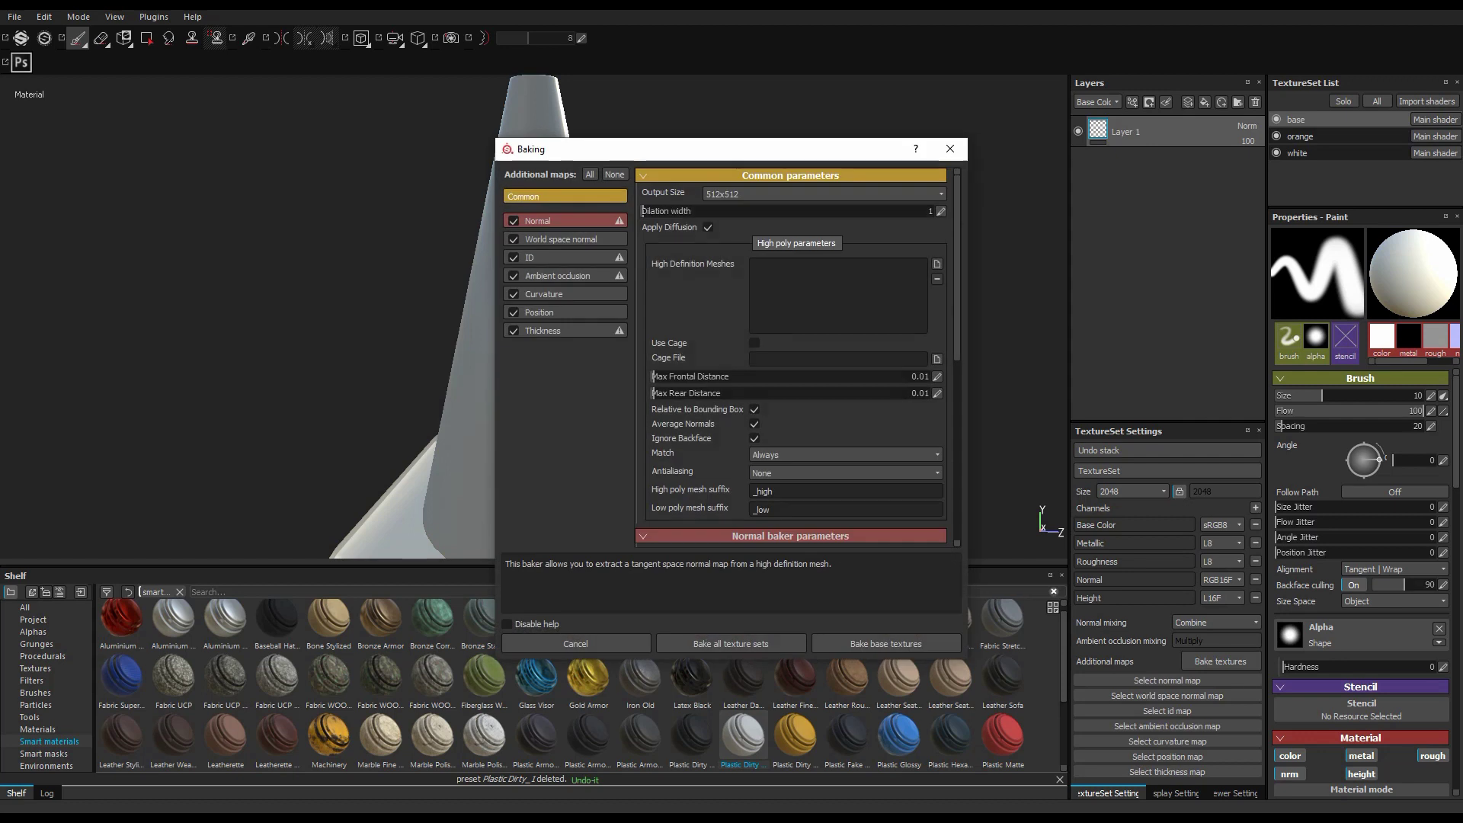
click(513, 220)
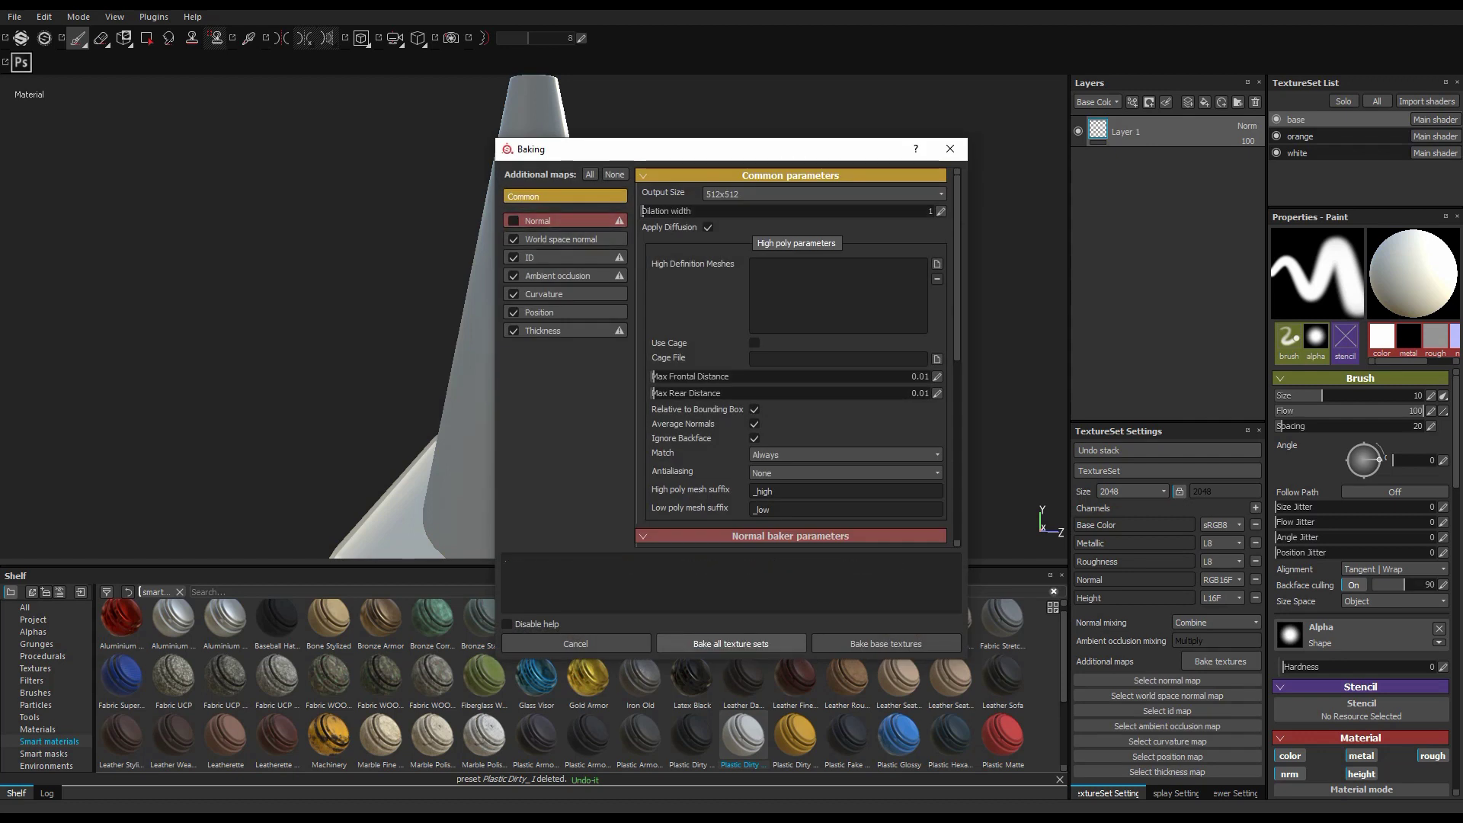
click(730, 644)
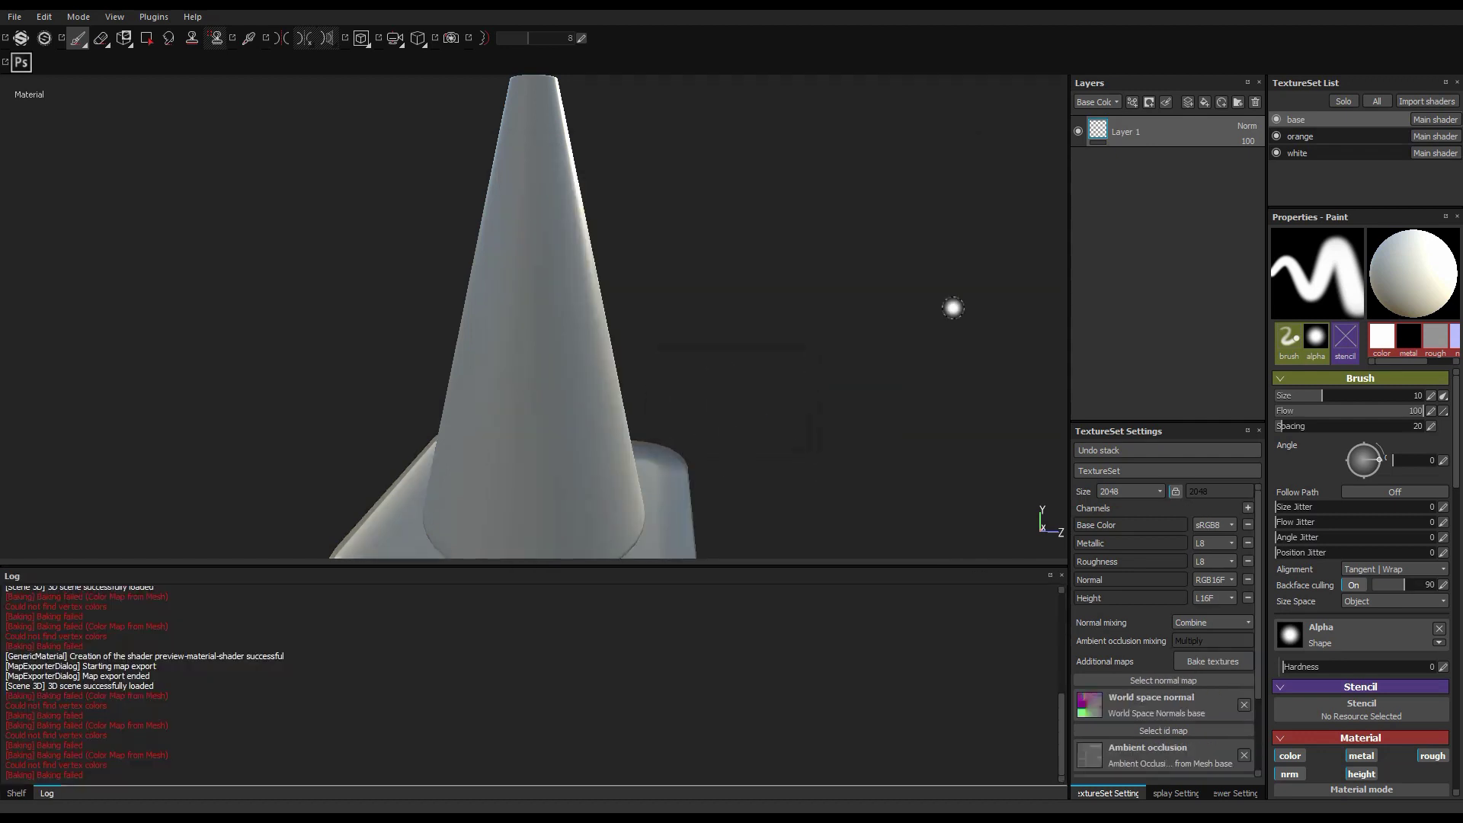
Add the Plastic Dirty Black smart material below Layer 1 in the cone's base texture set
click(16, 793)
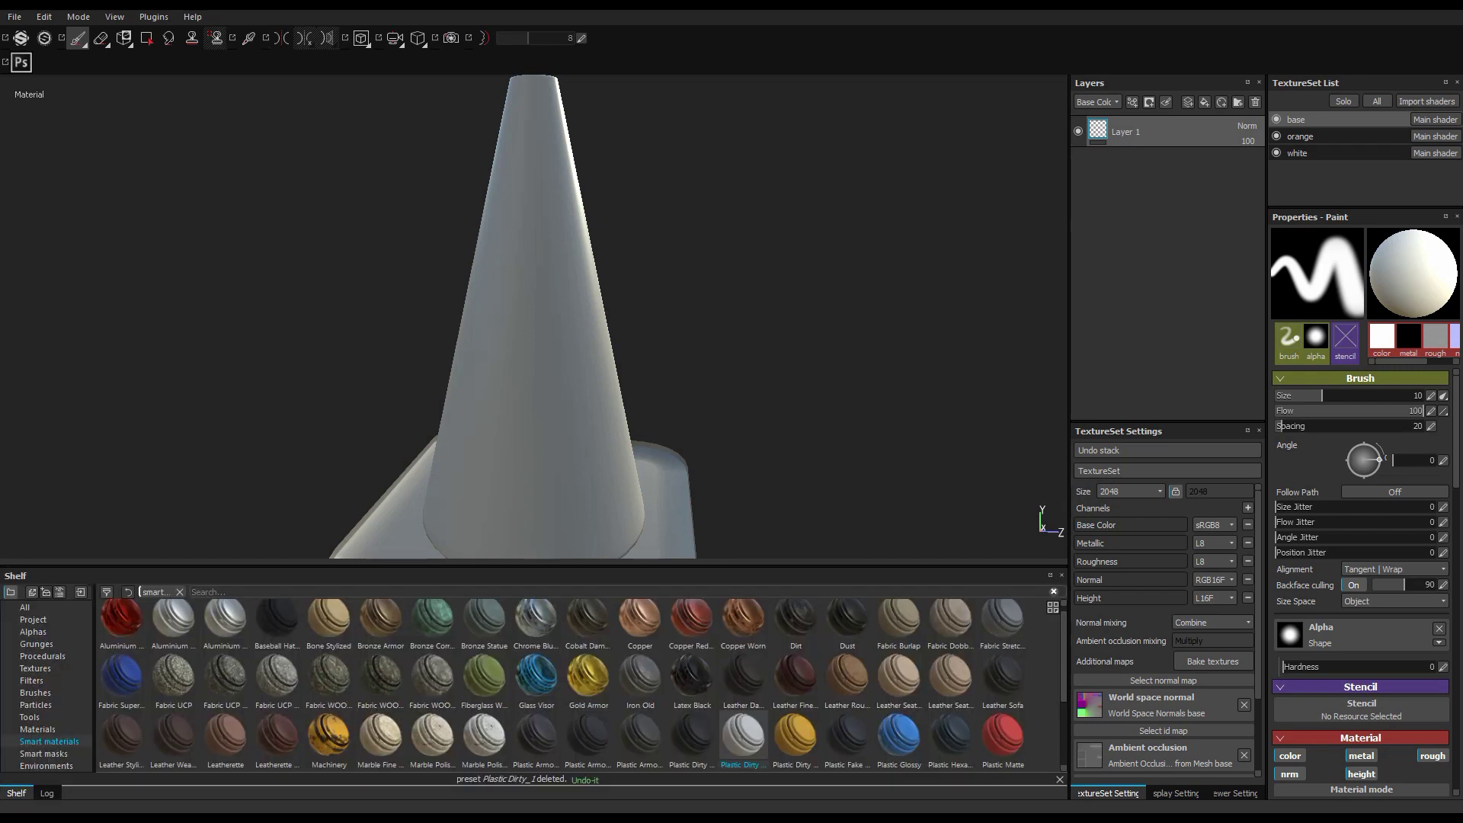
click(49, 741)
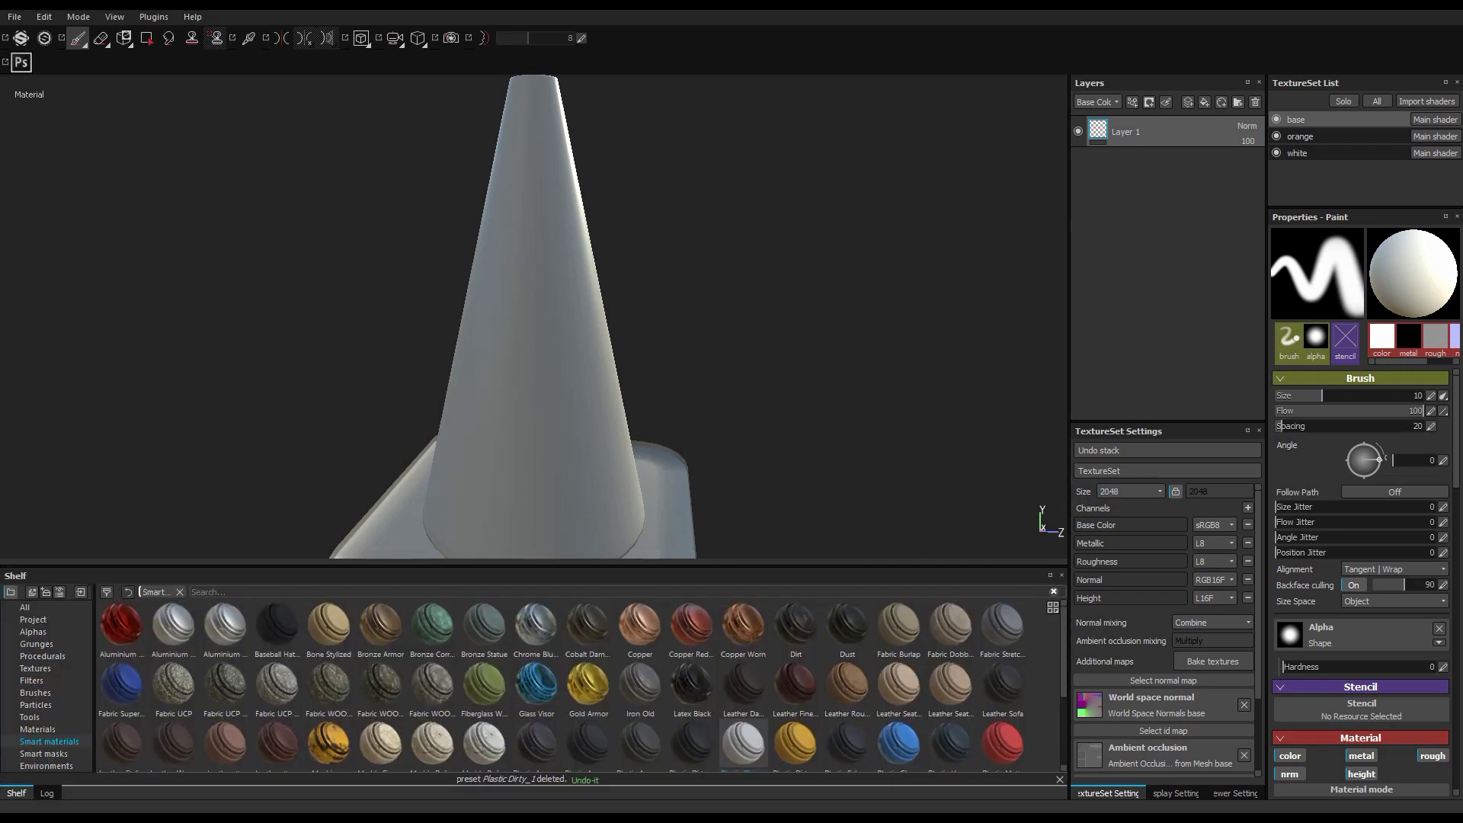
click(692, 743)
scroll(692, 743, down, 2)
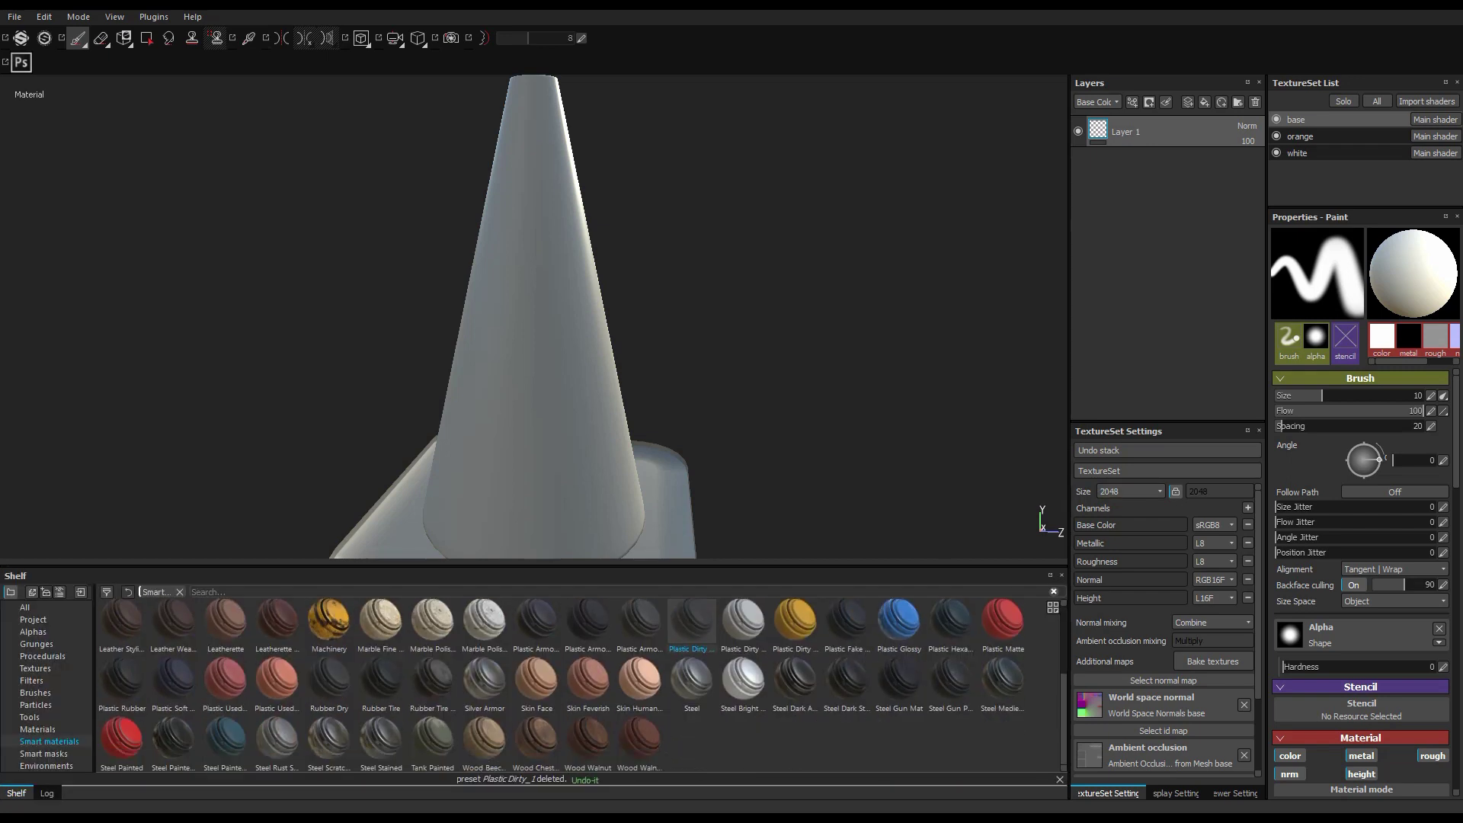
mouse_move(692, 621)
drag(692, 622, 1151, 167)
scroll(534, 316, up, 2)
scroll(533, 316, down, 4)
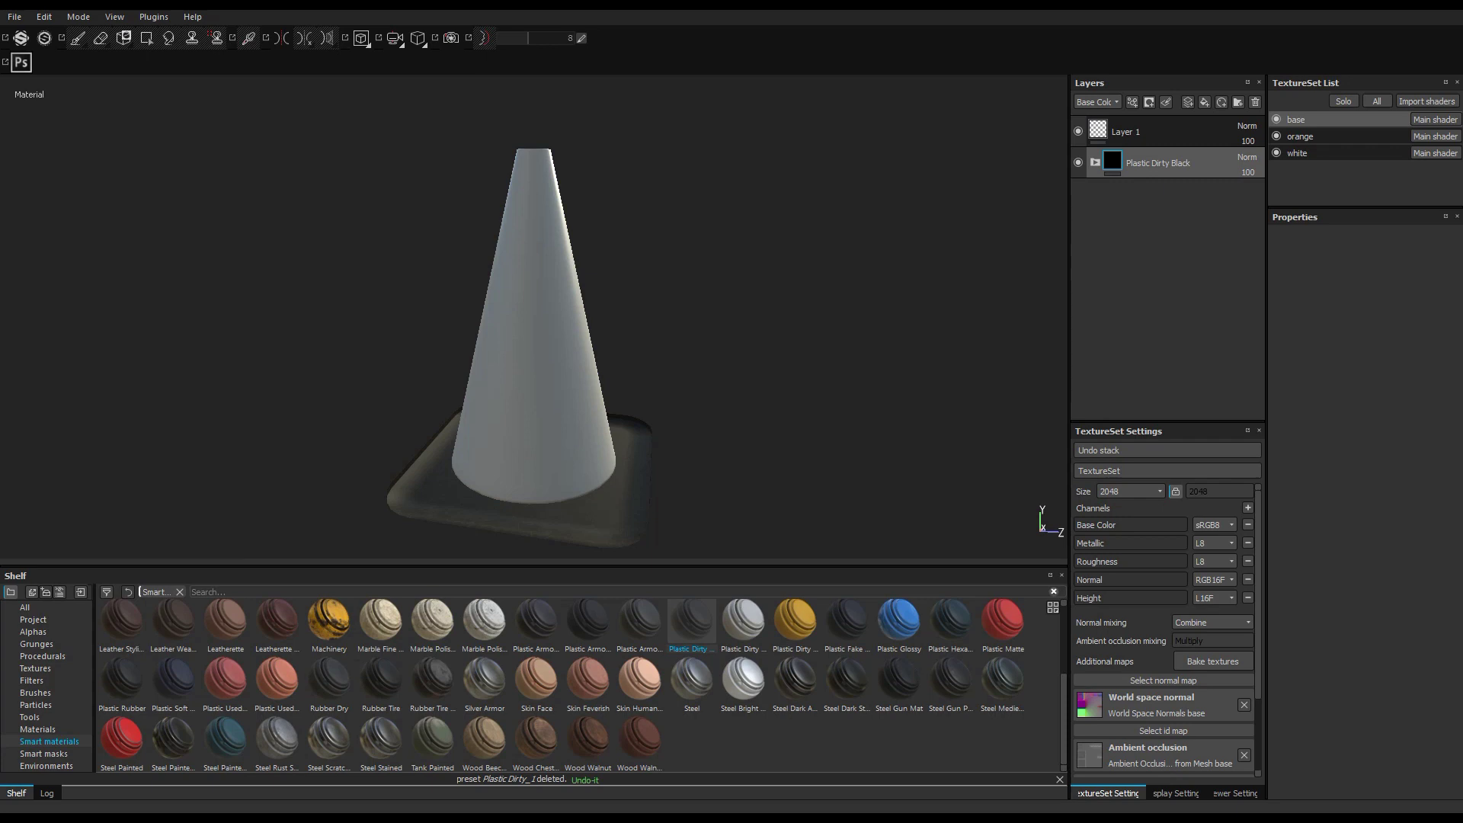
Add Plastic Dirty Yellow to the orange texture set and set its Base Plastic base color to orange, RGB 0.668, 0.172, 0.006
click(1334, 136)
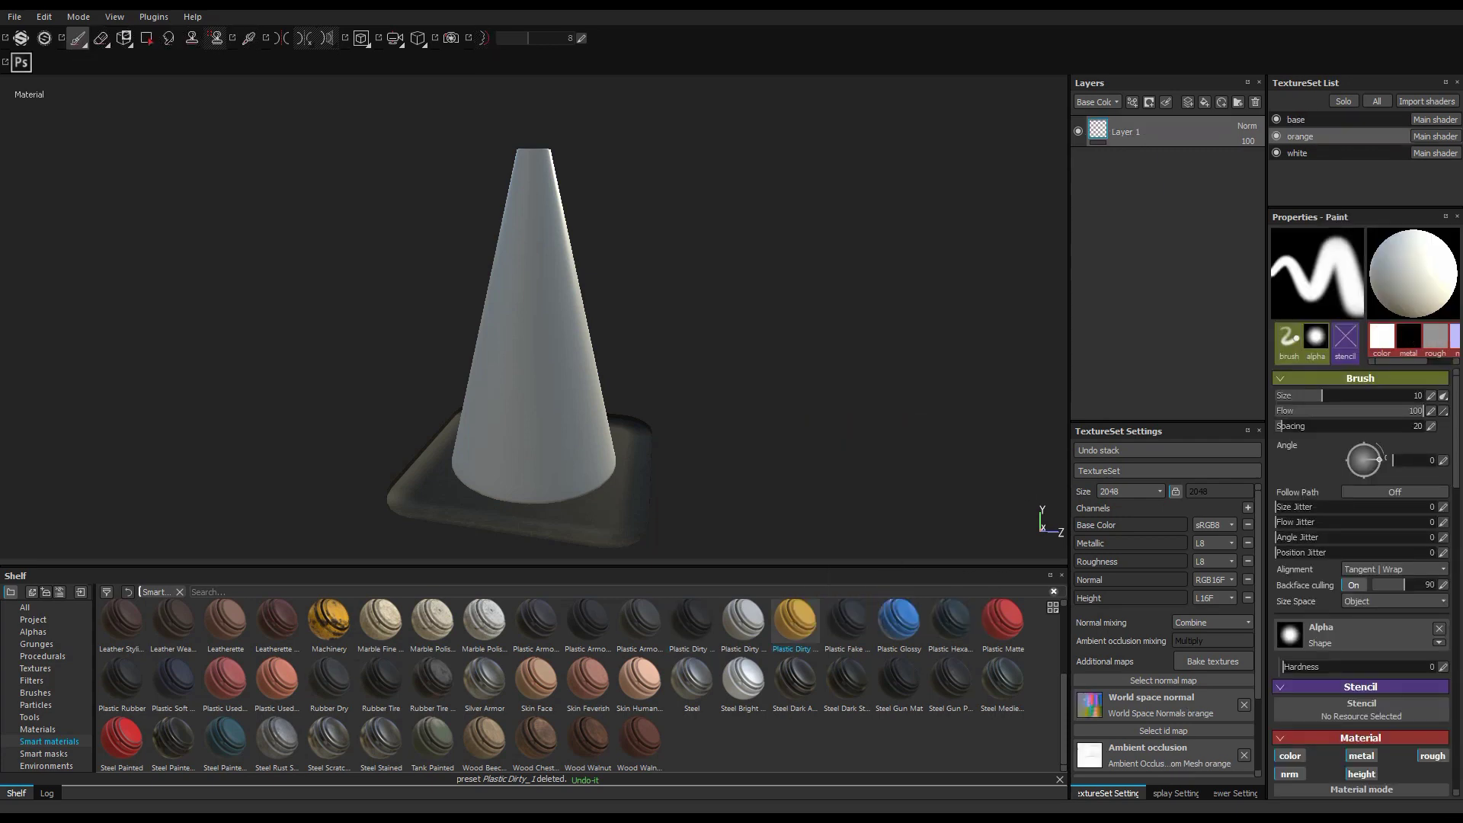
drag(795, 621, 1163, 255)
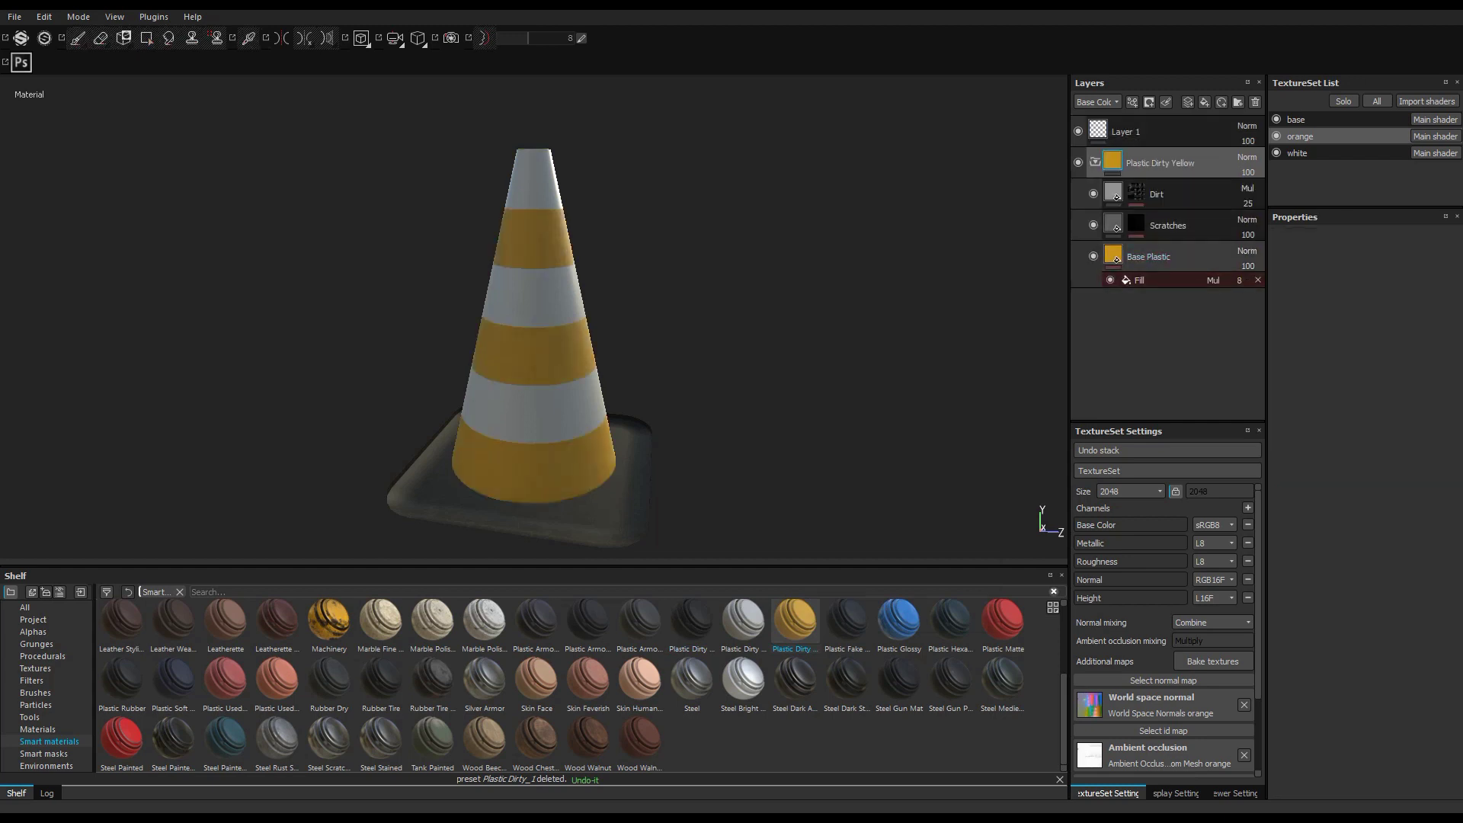
click(1150, 257)
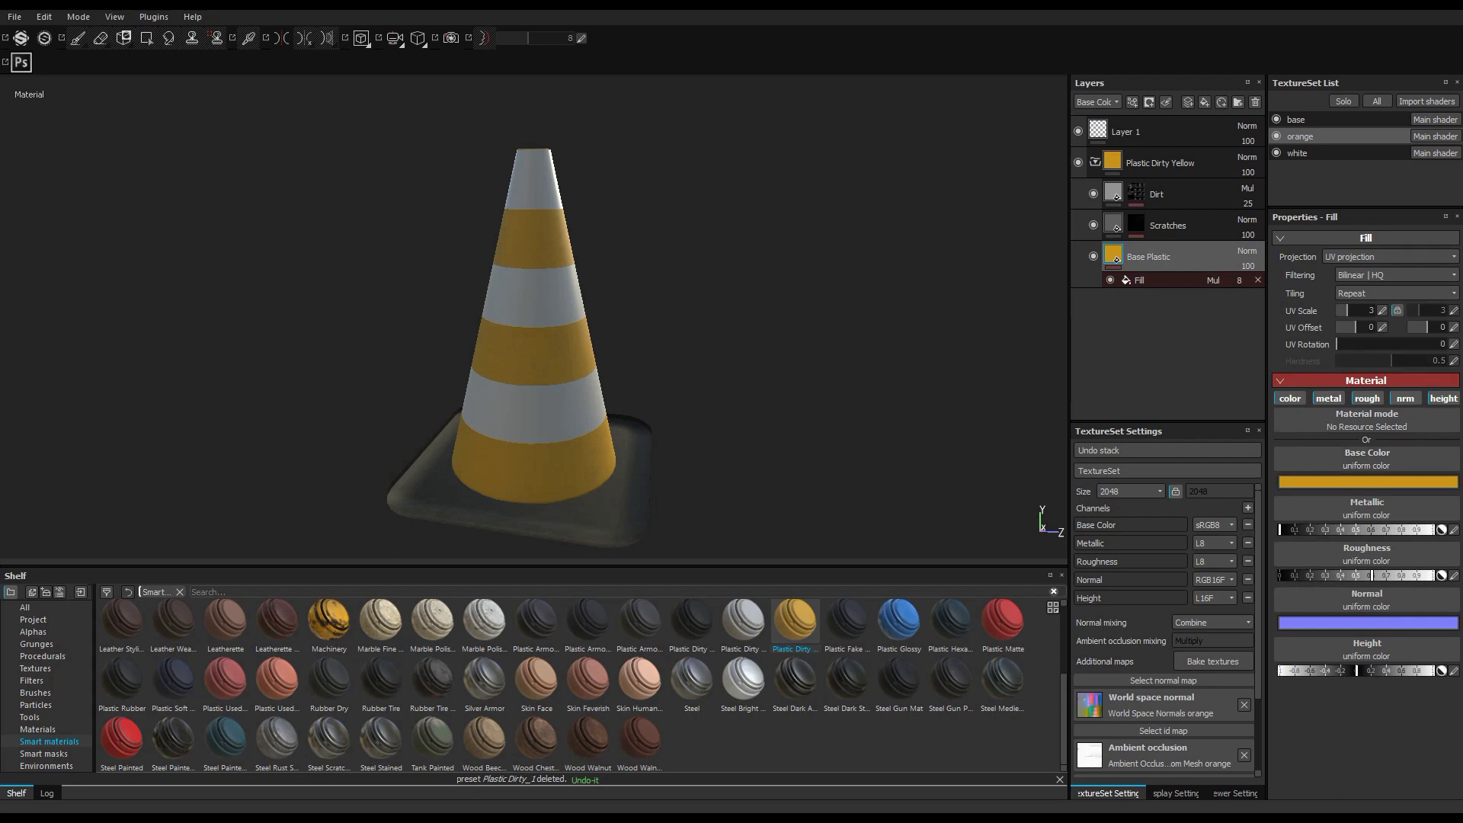
click(1305, 481)
click(1305, 443)
drag(1332, 526, 1332, 531)
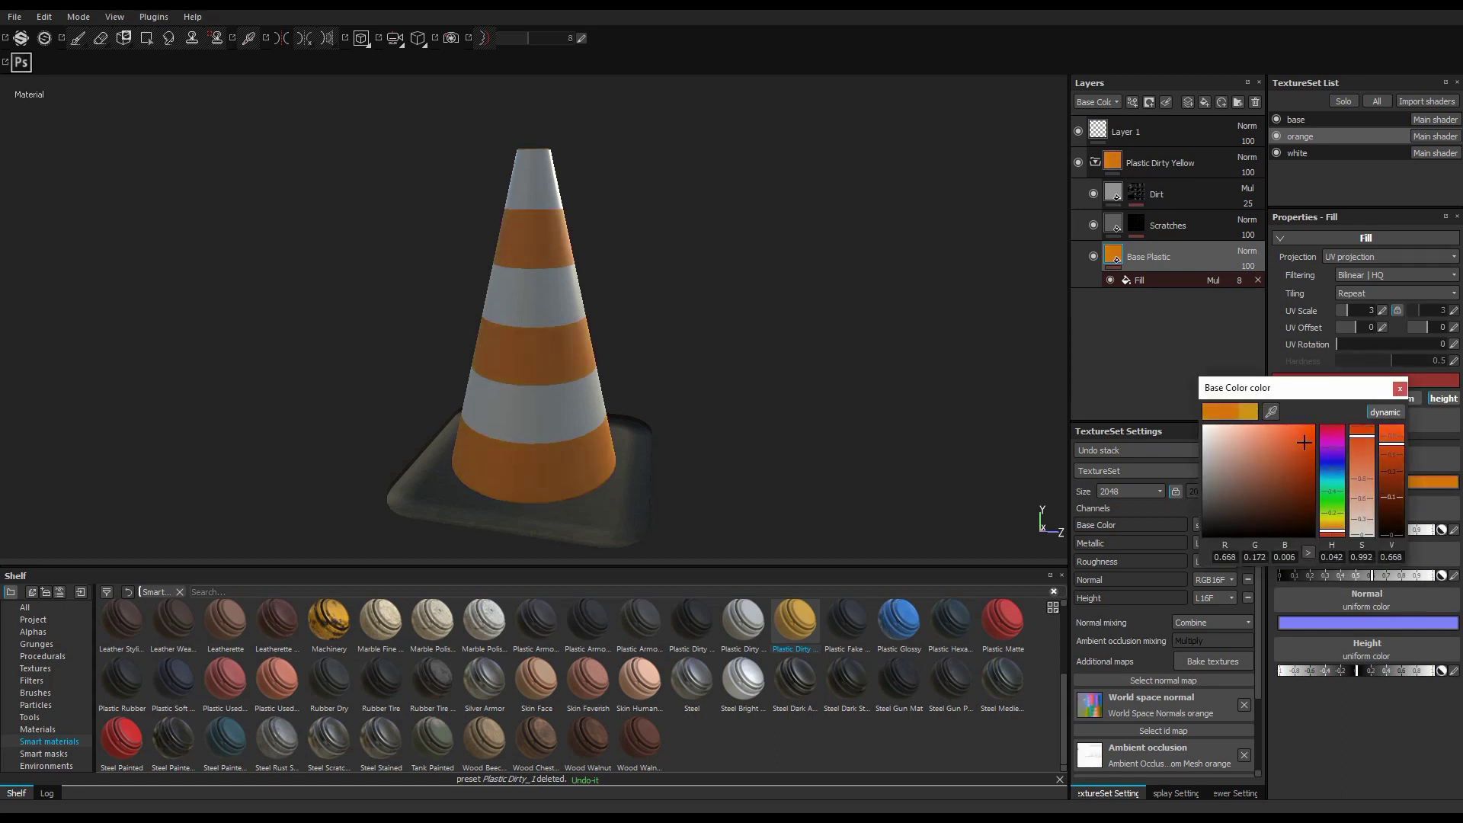
Add Plastic Dirty Yellow to the white texture set and set its Base Plastic base color to white, RGB 1.000, 1.000, 1.000
click(1311, 153)
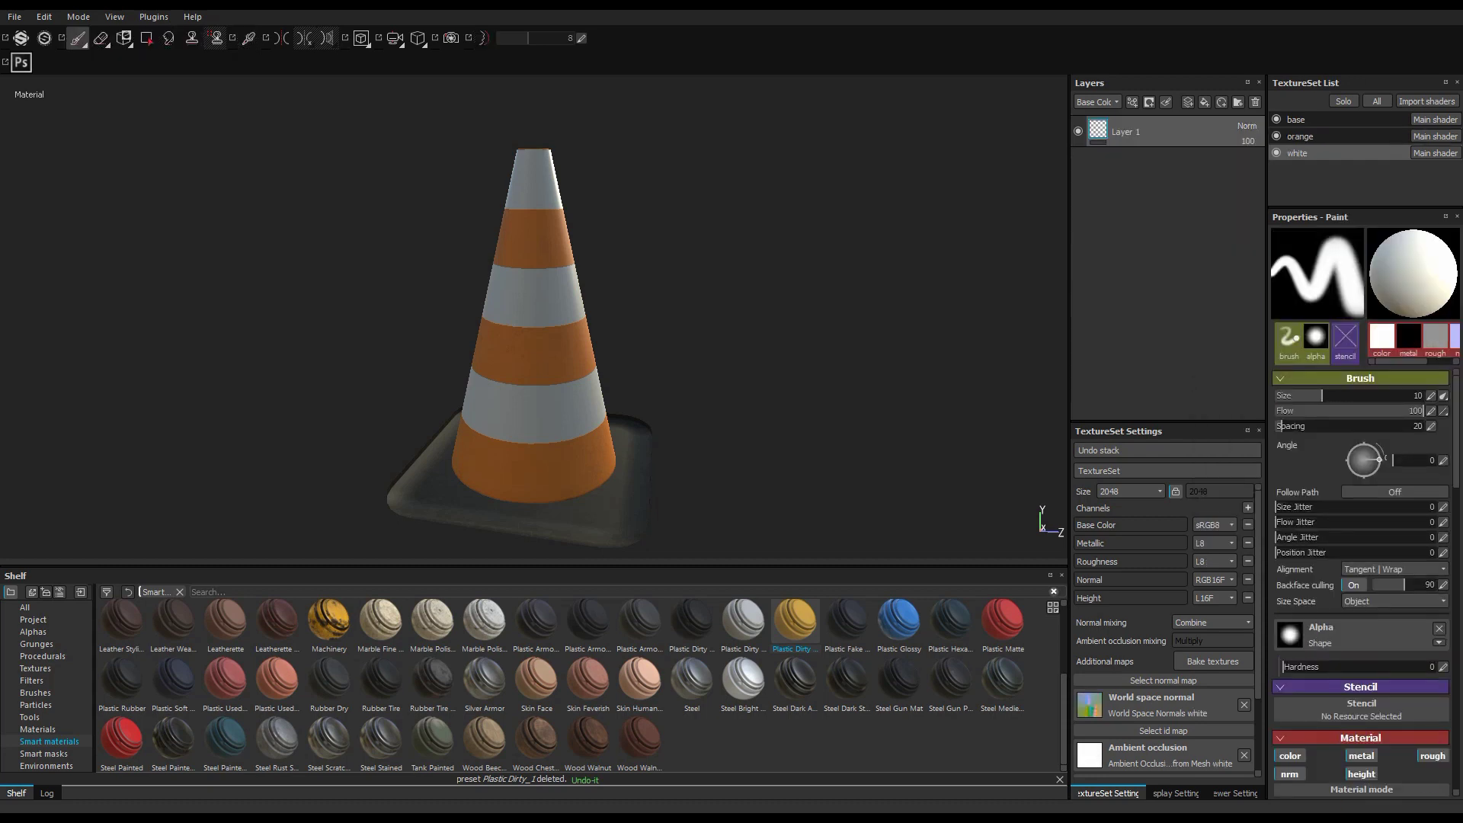
drag(795, 621, 1166, 157)
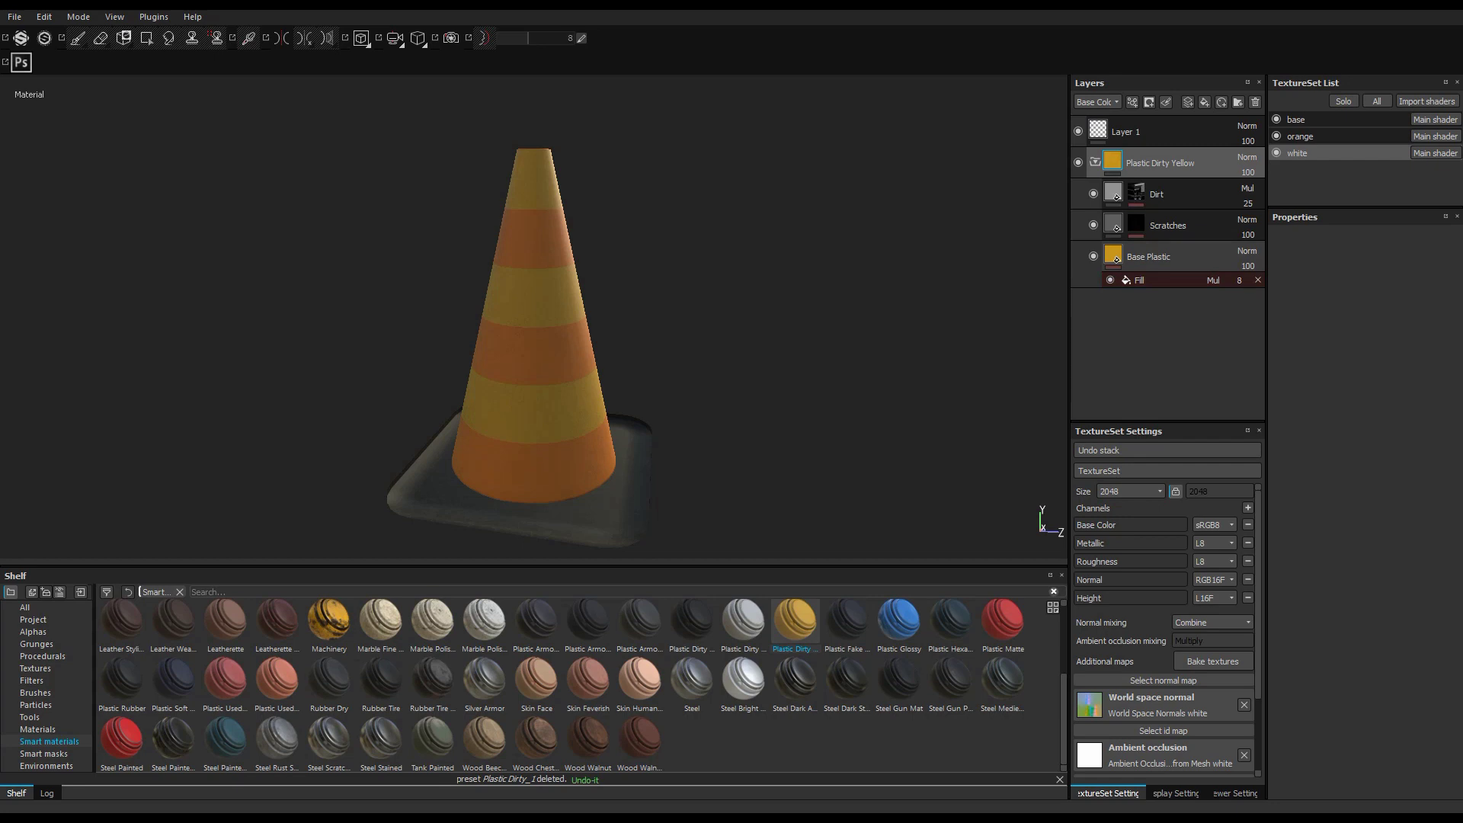
click(1148, 257)
click(1304, 482)
drag(1265, 456, 1205, 427)
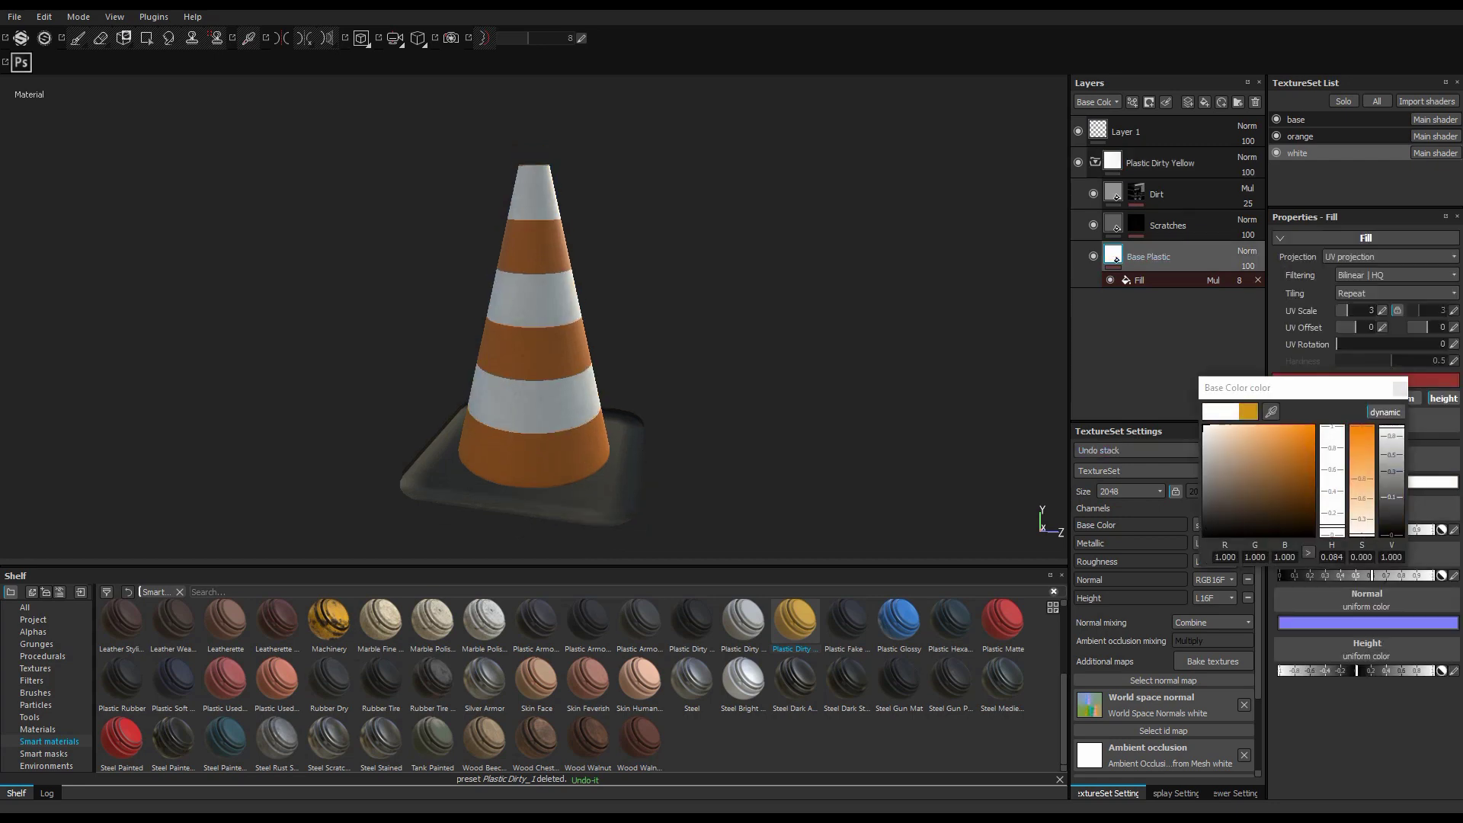
Export the textures of the finished orange-and-white cone barrier
click(15, 16)
click(47, 221)
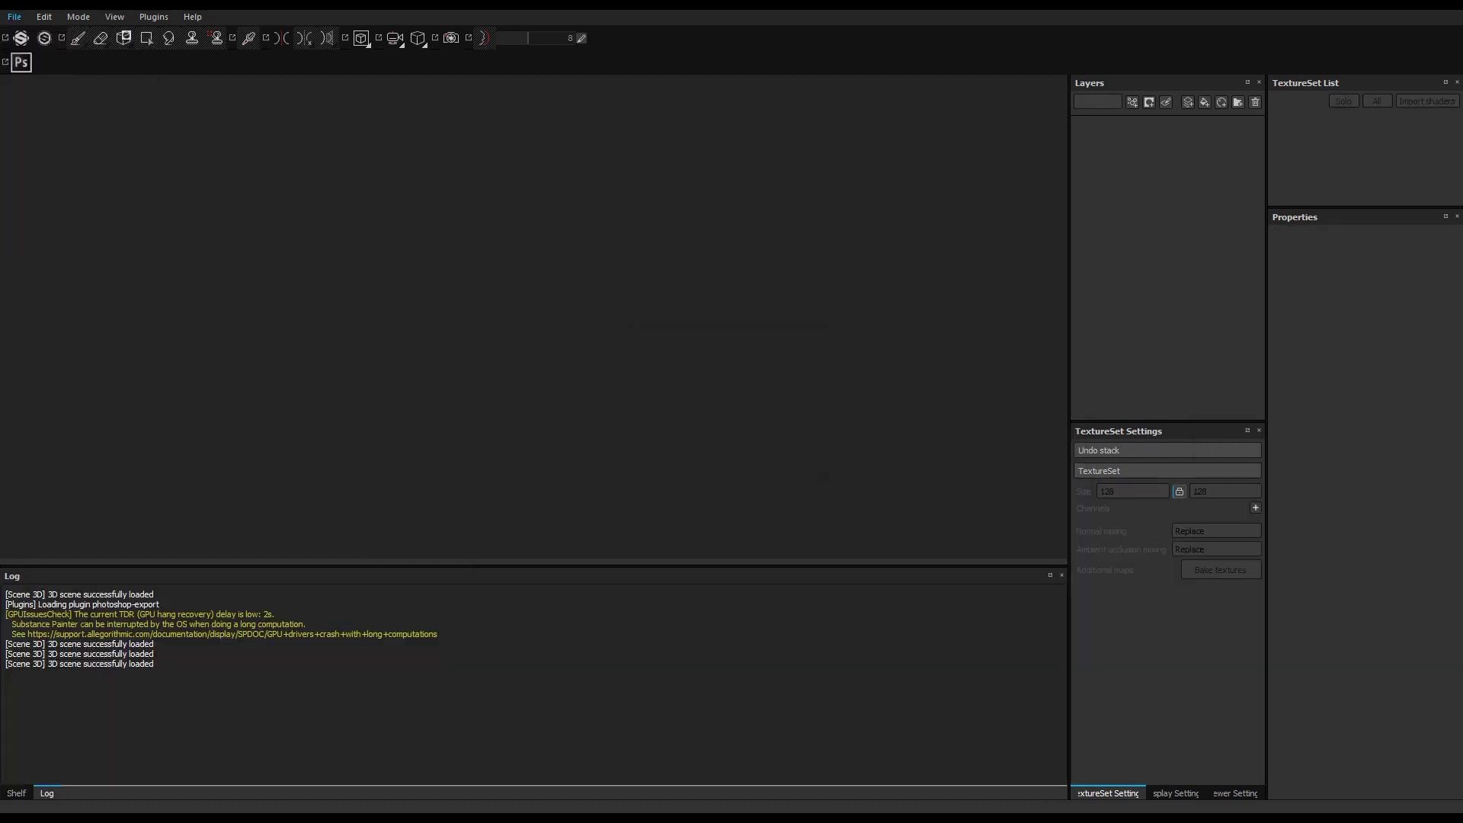
Create a new project from the parking lot barrier.fbx mesh
click(14, 17)
click(24, 34)
click(871, 266)
click(762, 554)
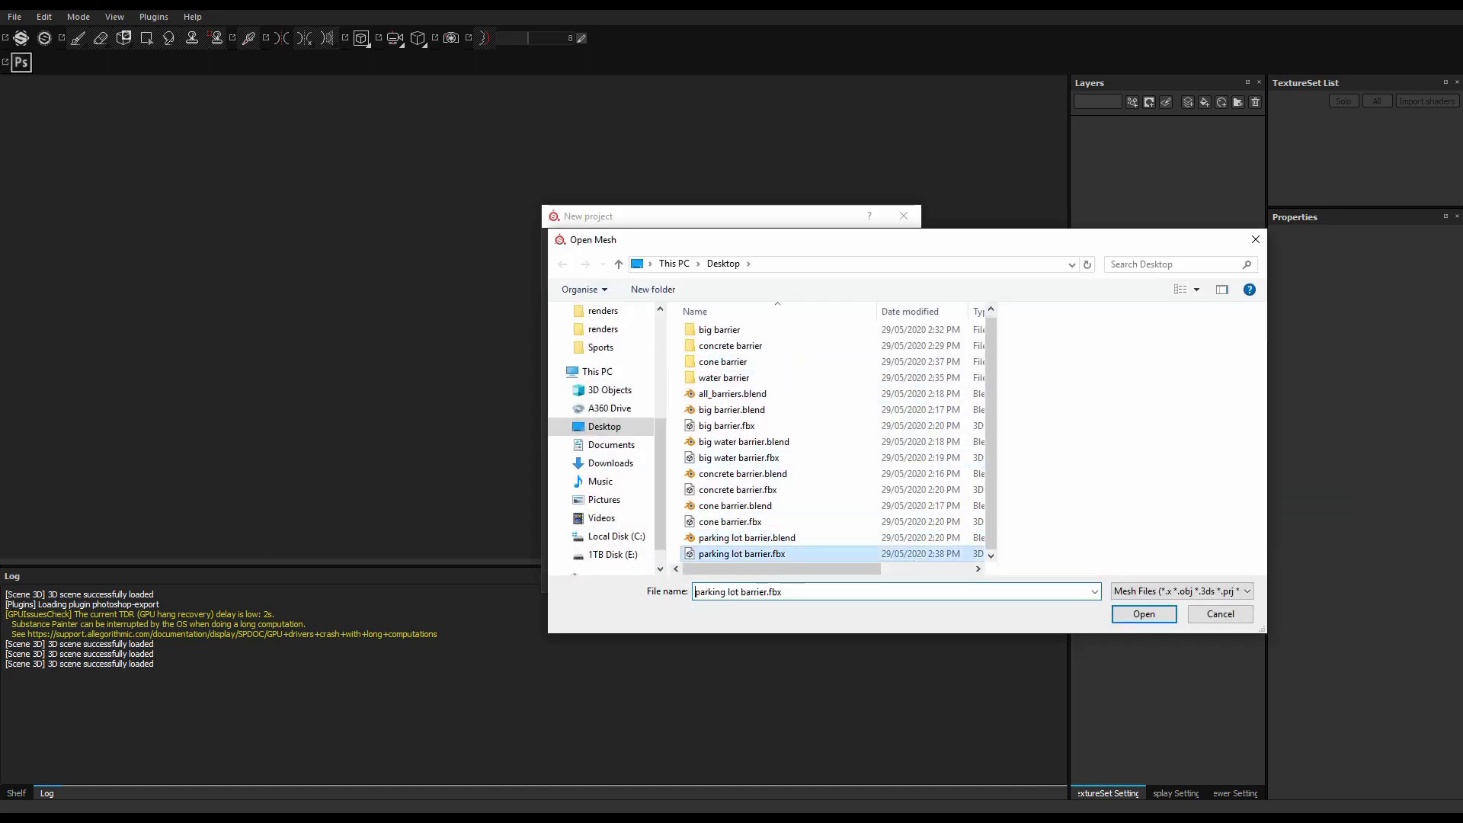
click(1144, 614)
key(Return)
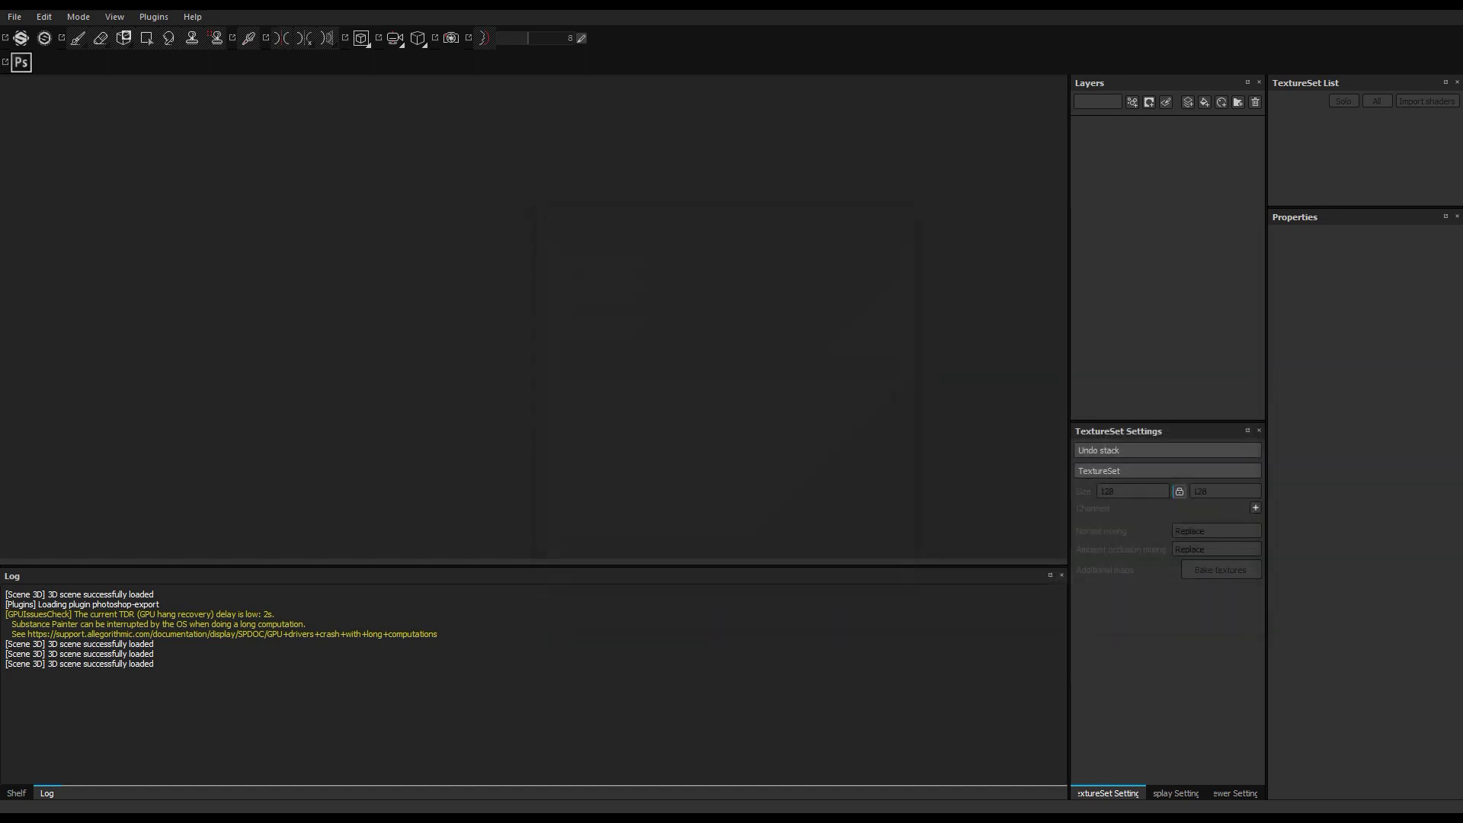
Bake the mesh maps for all of the parking lot barrier's texture sets, excluding the Normal map
click(1220, 661)
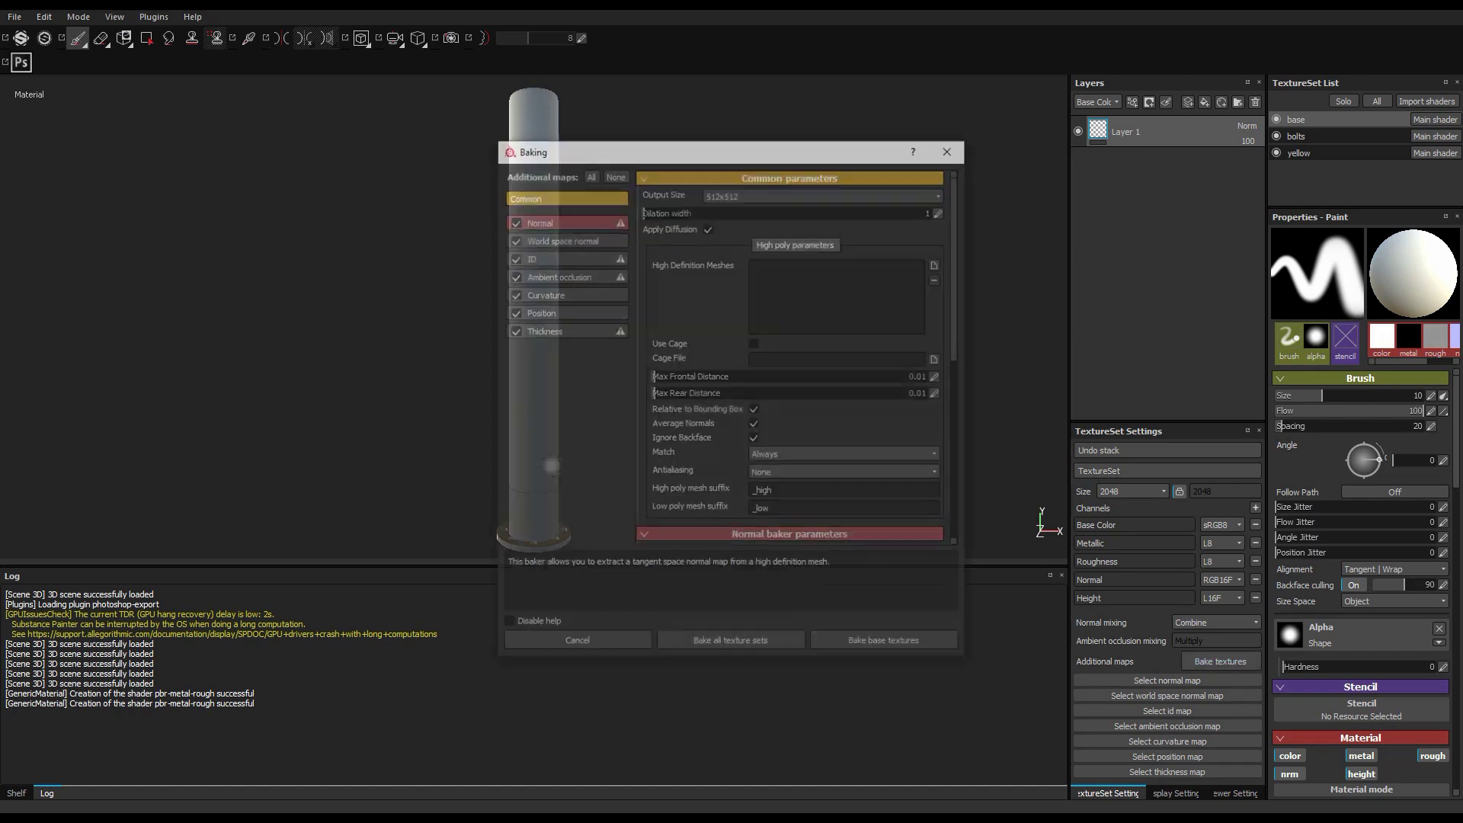
click(563, 221)
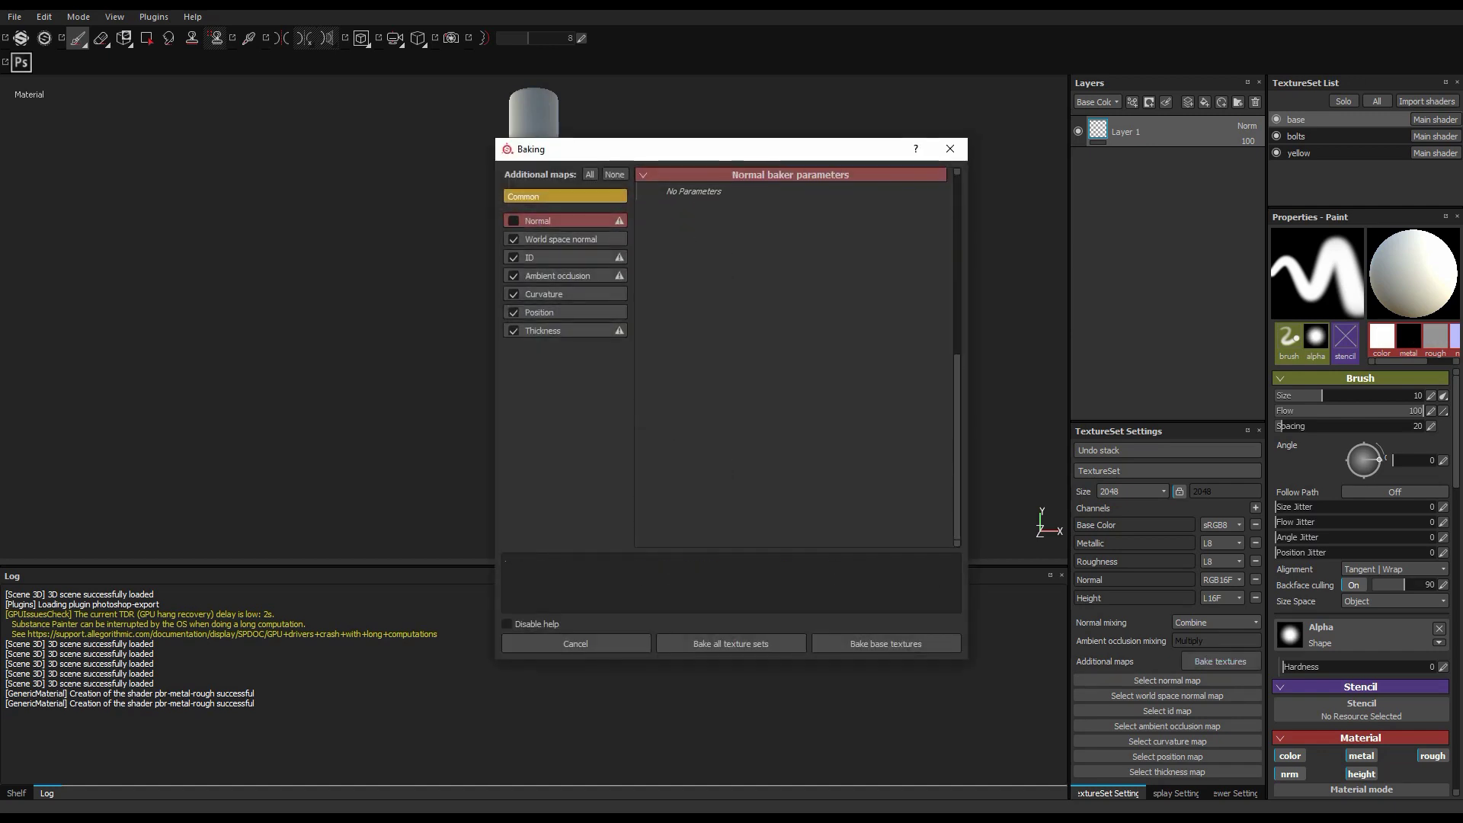
click(731, 643)
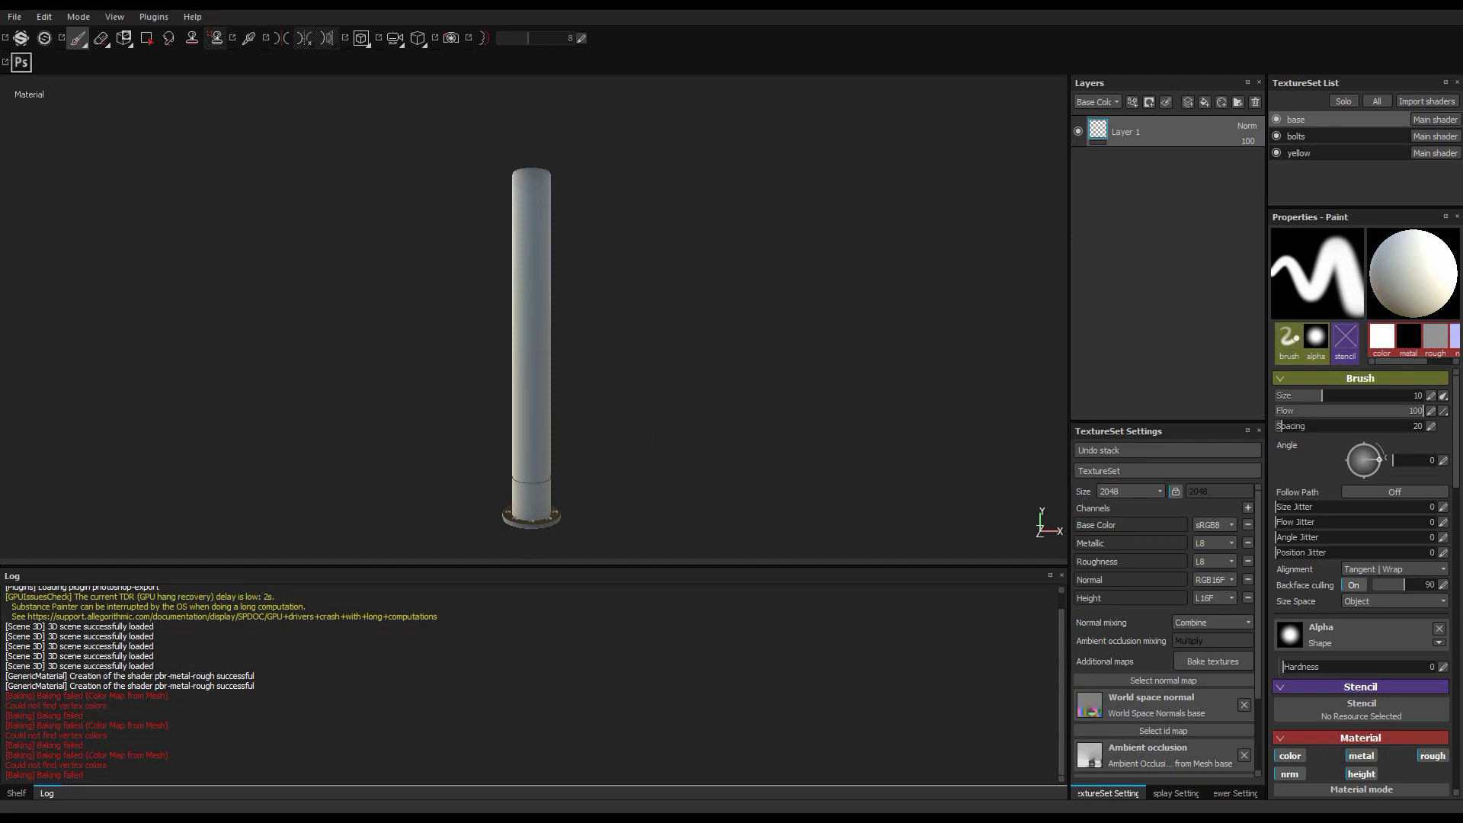
Add the Plastic Dirty Black smart material below Layer 1 in the parking lot barrier's base texture set
click(16, 794)
click(43, 754)
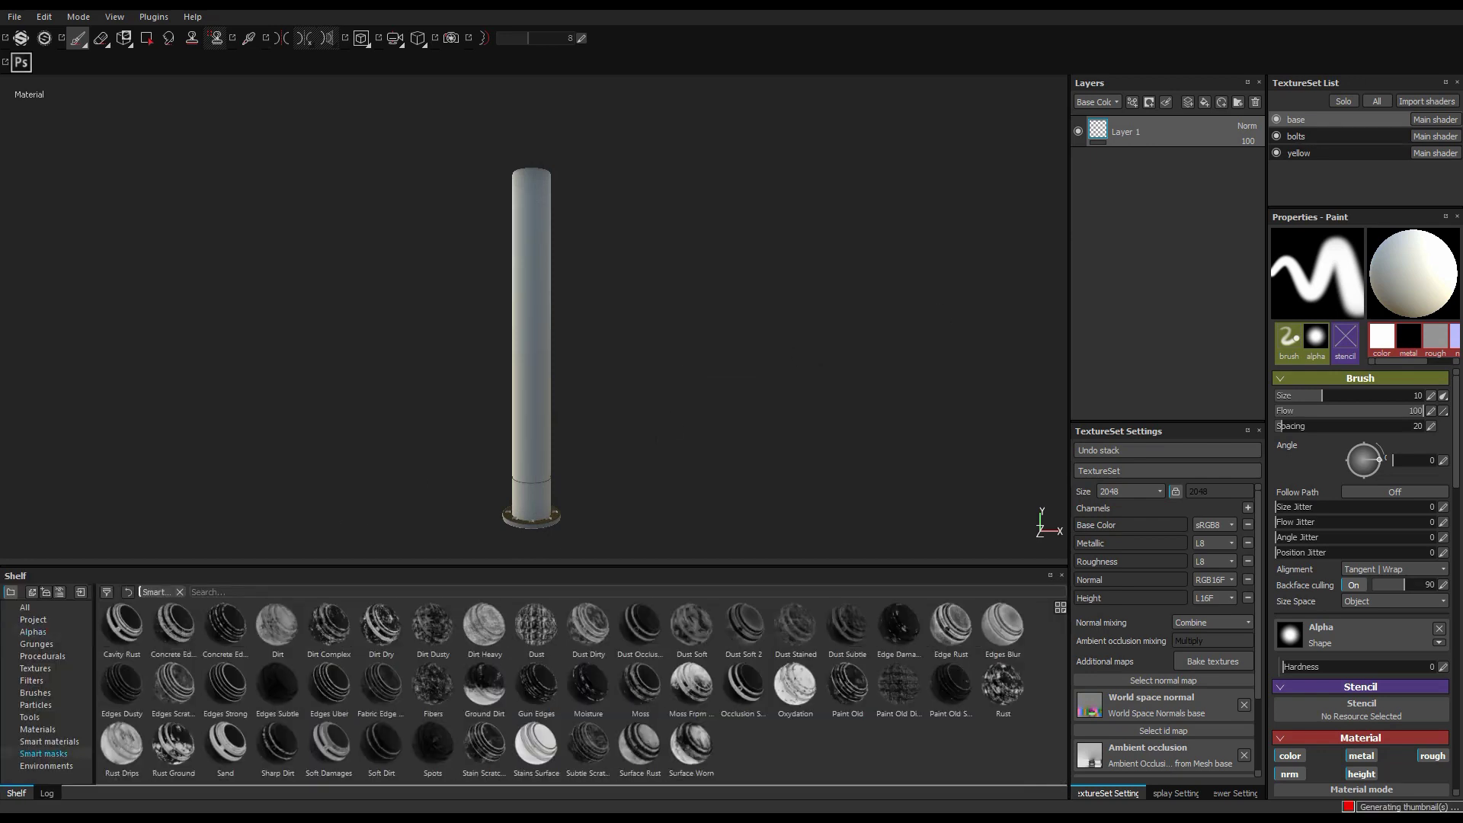
click(49, 742)
scroll(487, 690, down, 5)
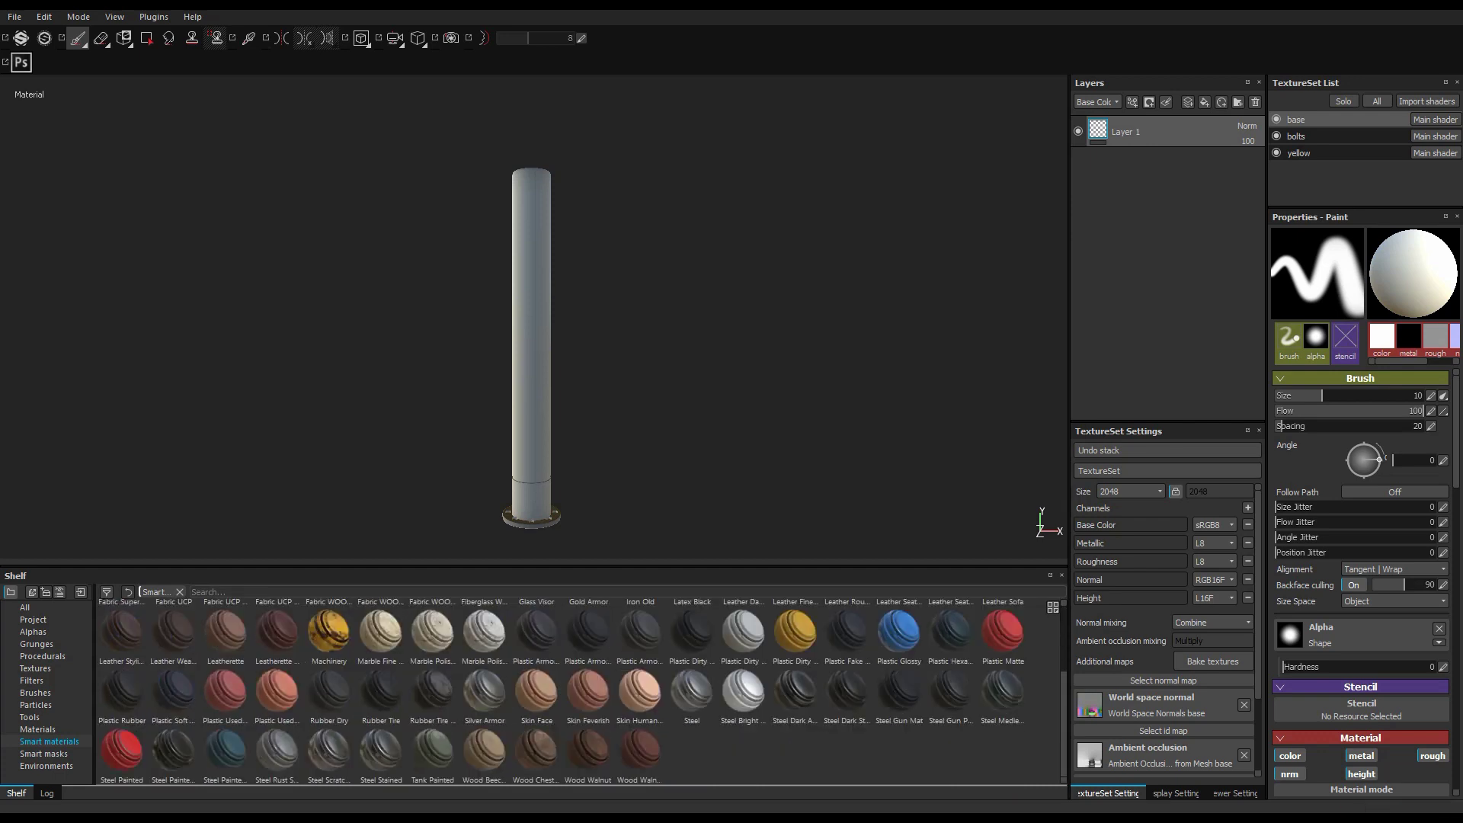
click(692, 631)
drag(692, 631, 1159, 163)
scroll(532, 342, up, 1)
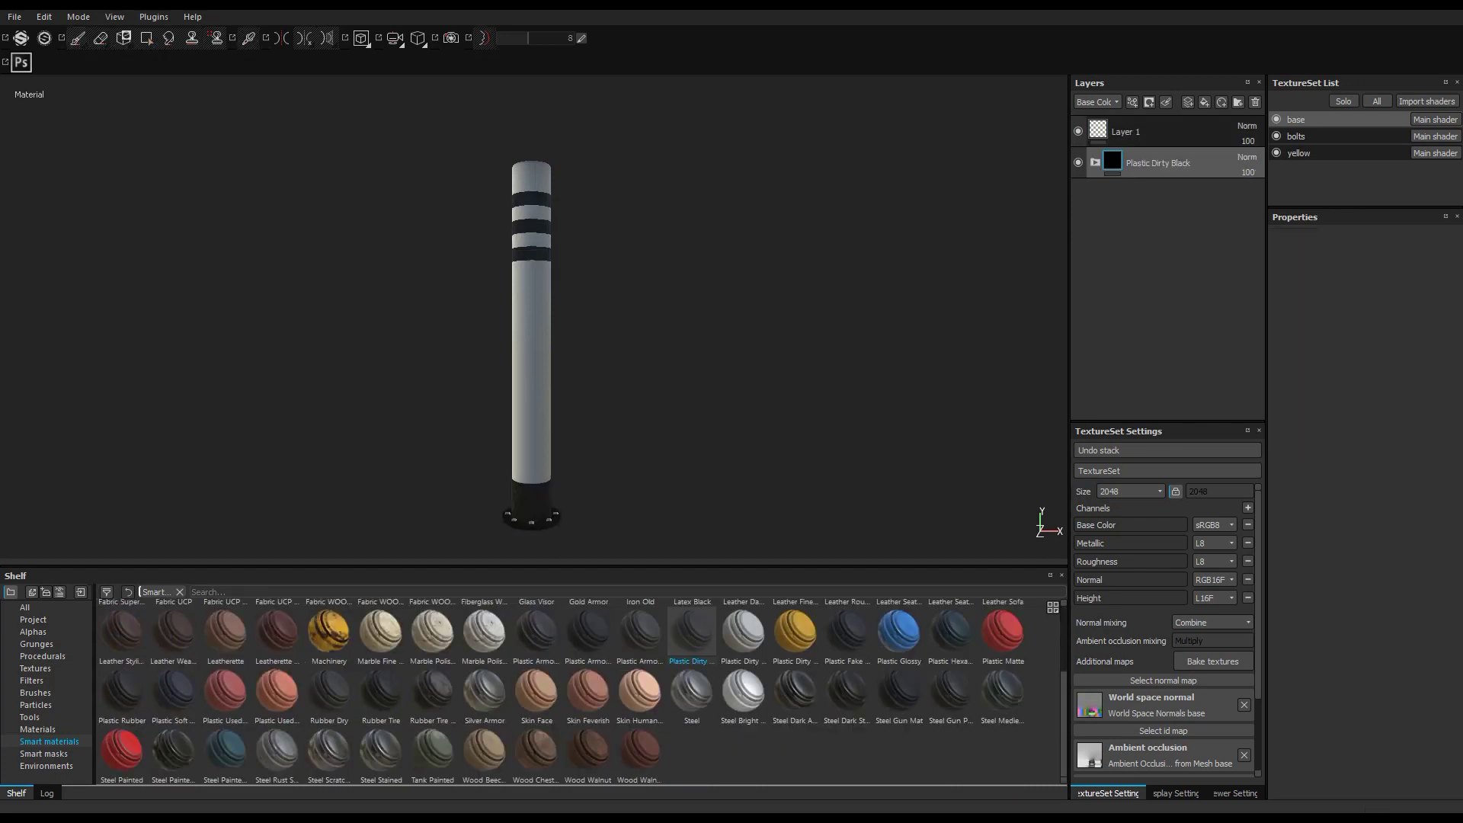
Add the Plastic Dirty Yellow smart material to the yellow texture set and Steel Rust Surface to the bolts texture set
click(1299, 153)
drag(795, 631, 1166, 164)
click(1296, 136)
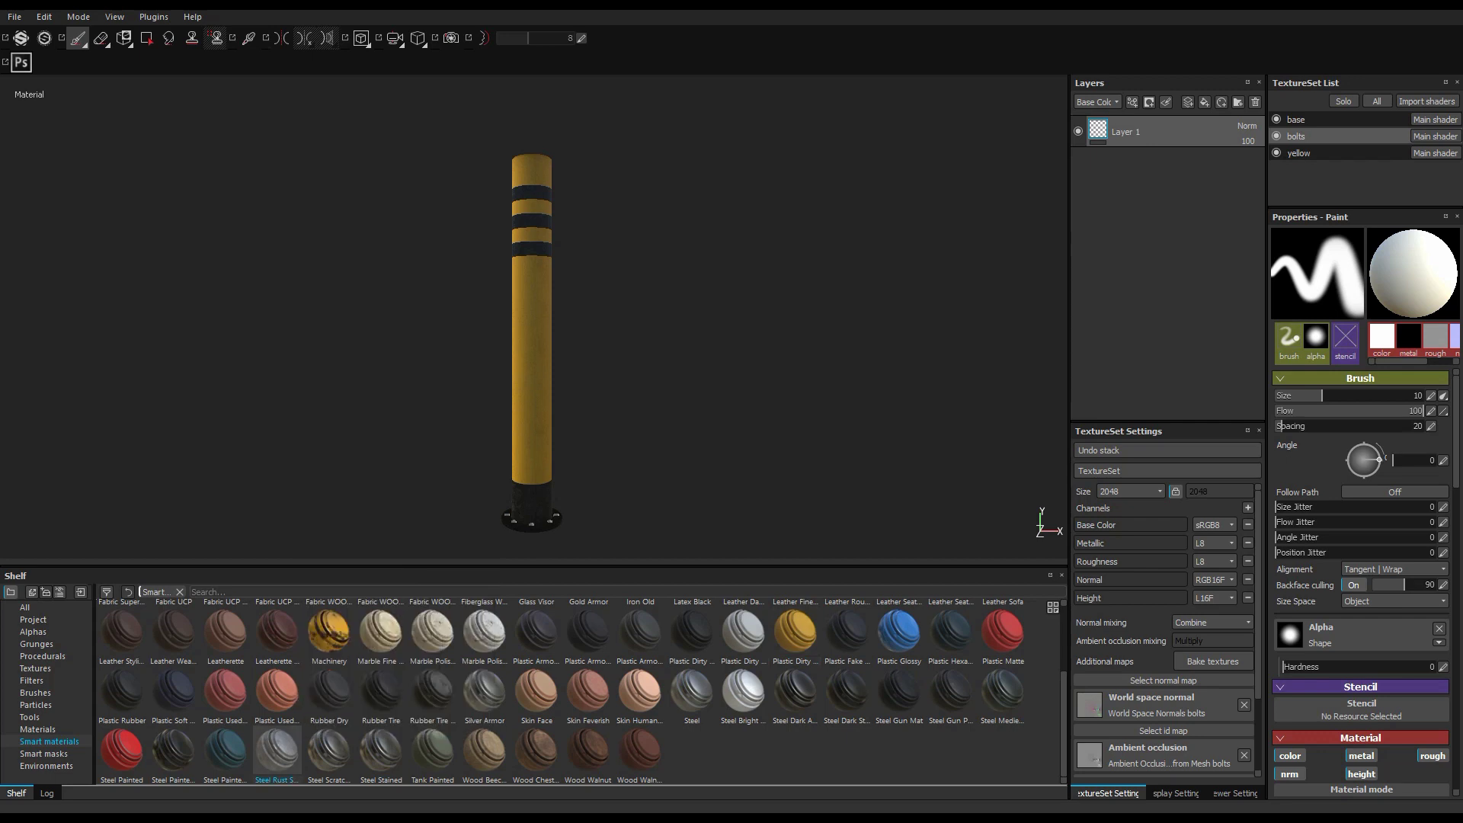
drag(277, 751, 1166, 183)
alt+drag(610, 305, 636, 355)
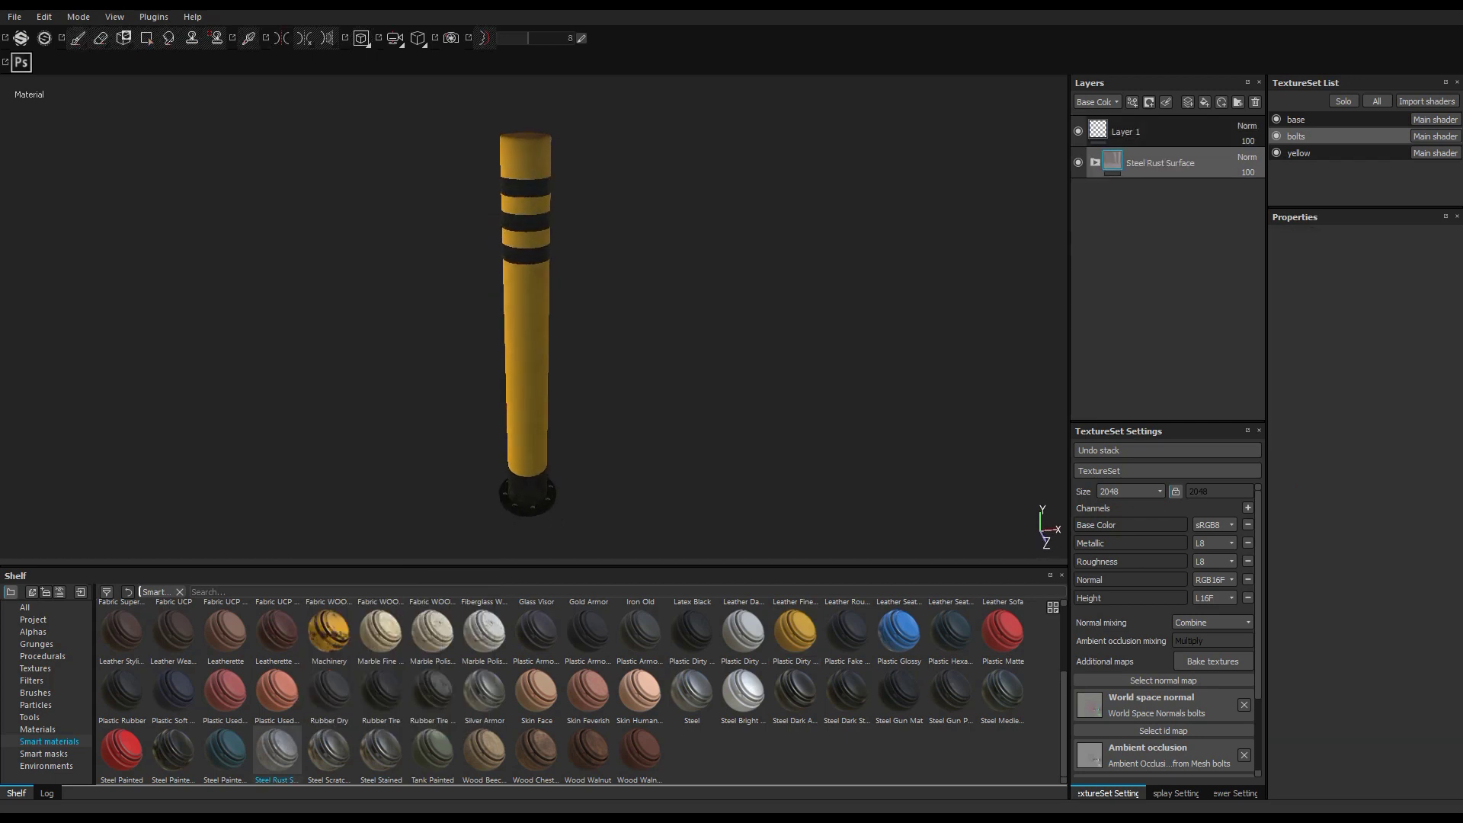
Export the textures of the finished parking lot barrier
click(14, 16)
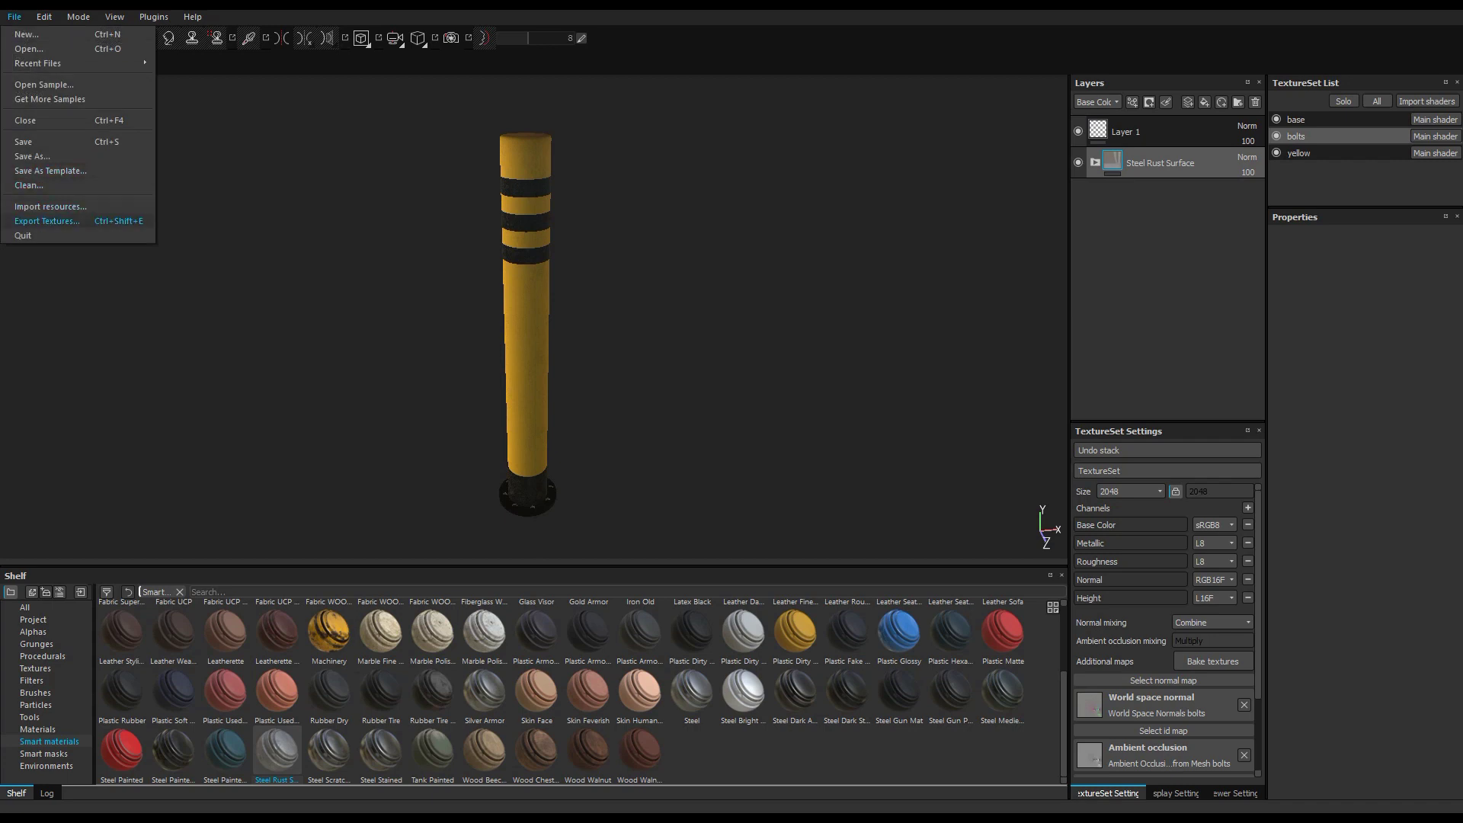
click(47, 221)
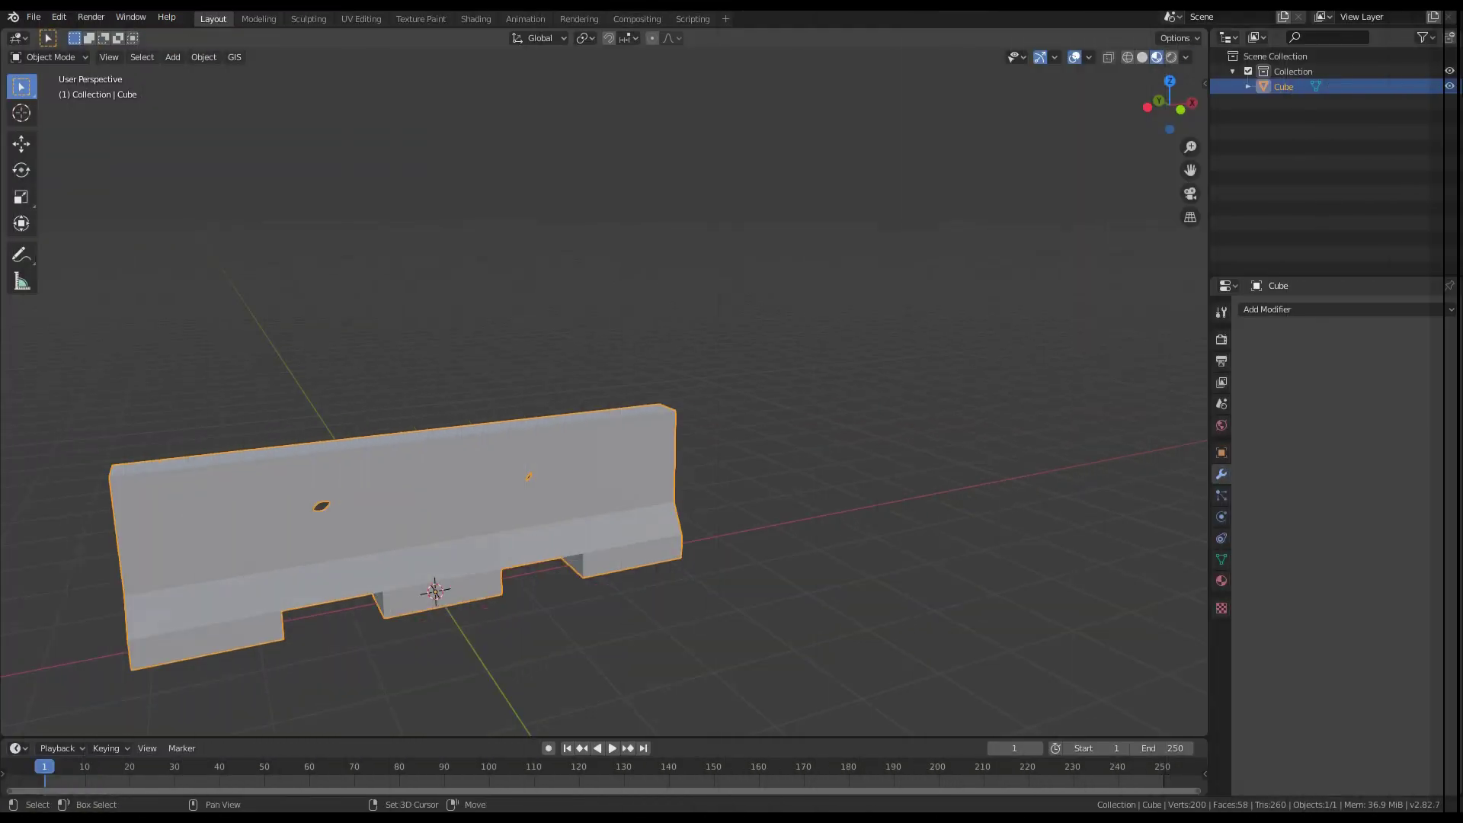
middle_drag(609, 381, 488, 347)
scroll(419, 389, down, 4)
middle_drag(609, 312, 644, 303)
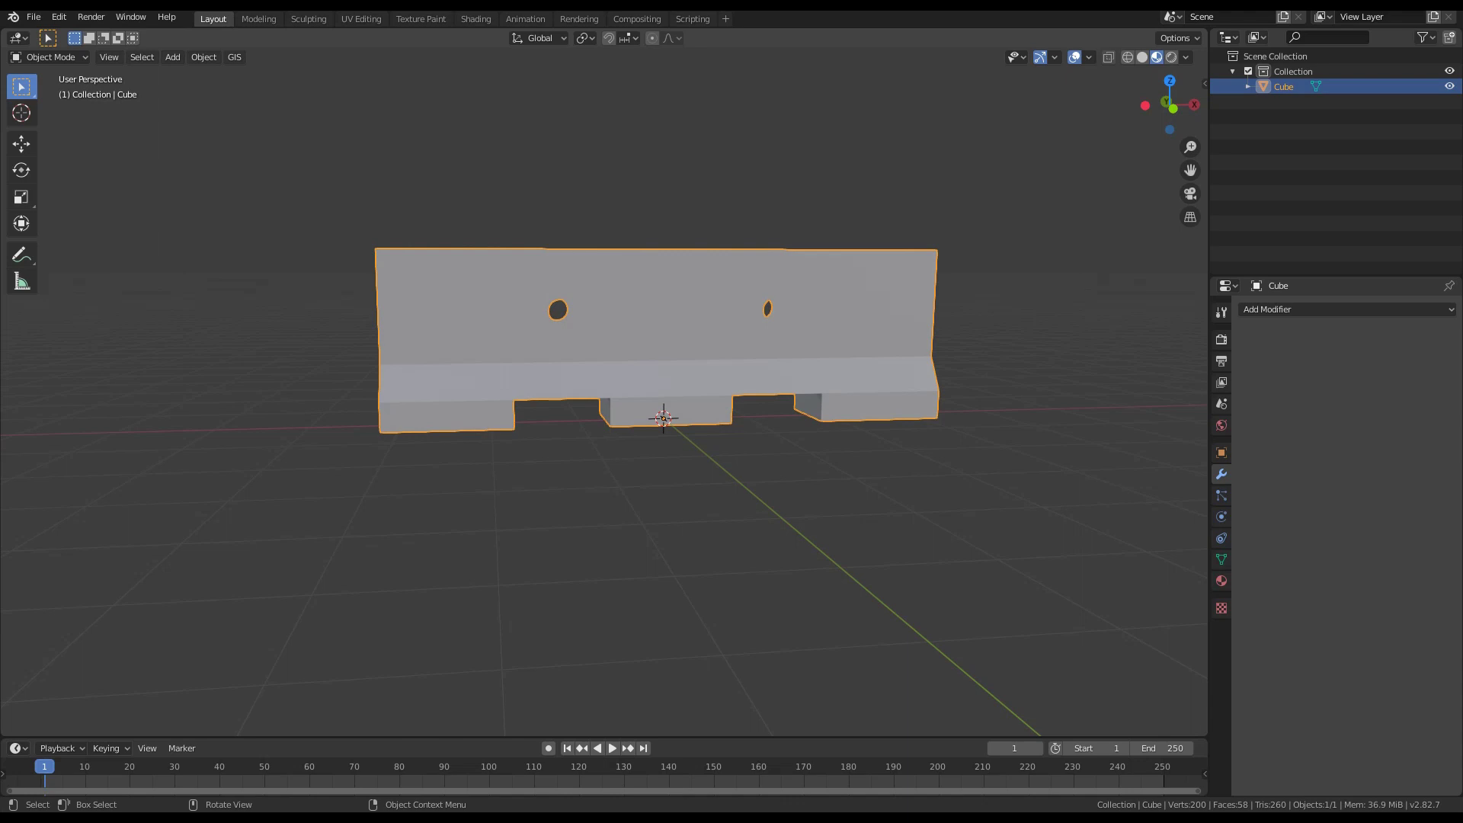
mouse_move(686, 419)
middle_down()
mouse_move(667, 453)
mouse_move(576, 423)
mouse_move(661, 425)
middle_up()
scroll(604, 402, up, 5)
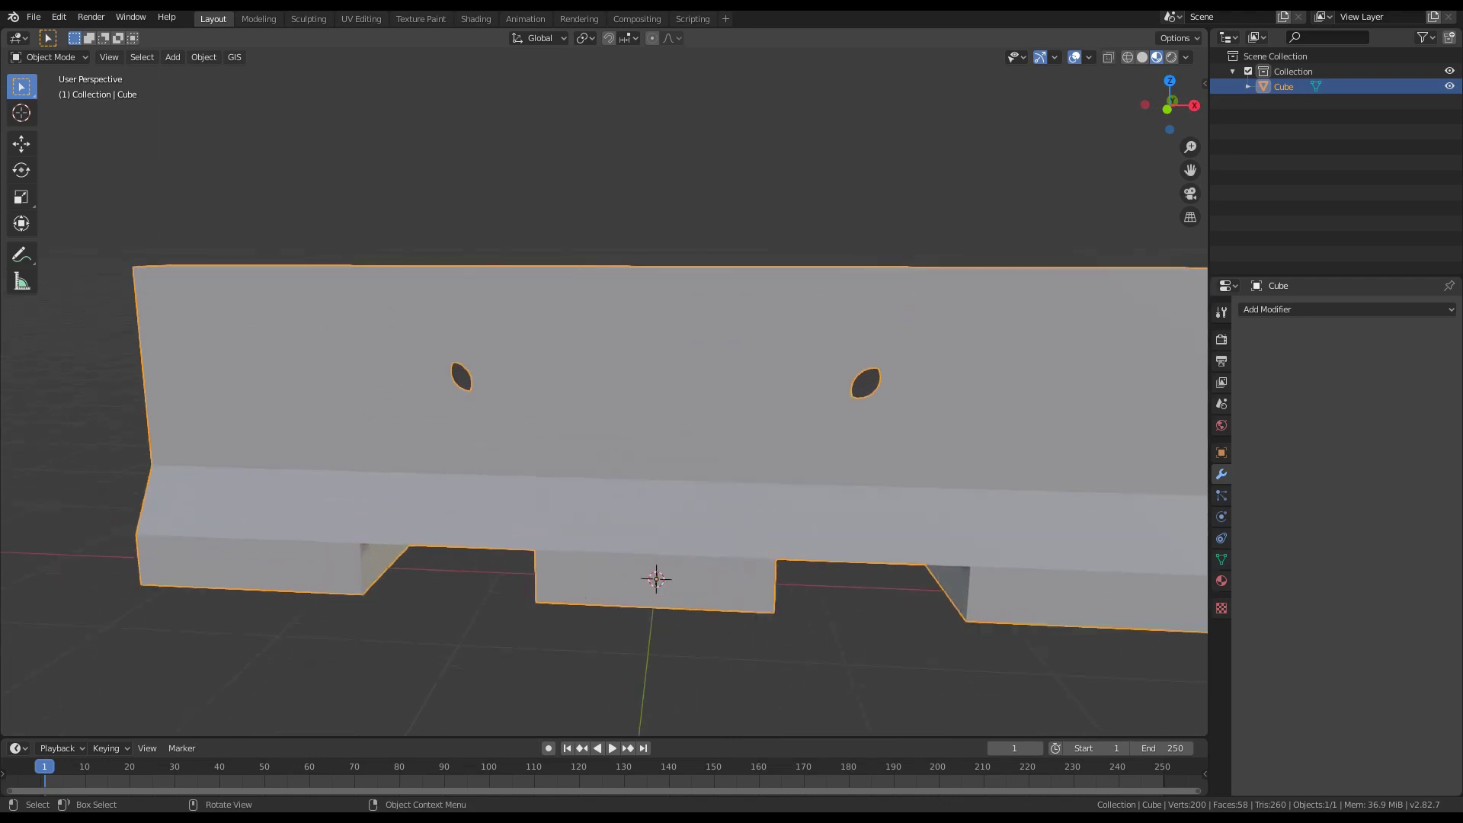
Switch to the Shading workspace and open the concrete barrier's texture folder in the file browser
click(476, 18)
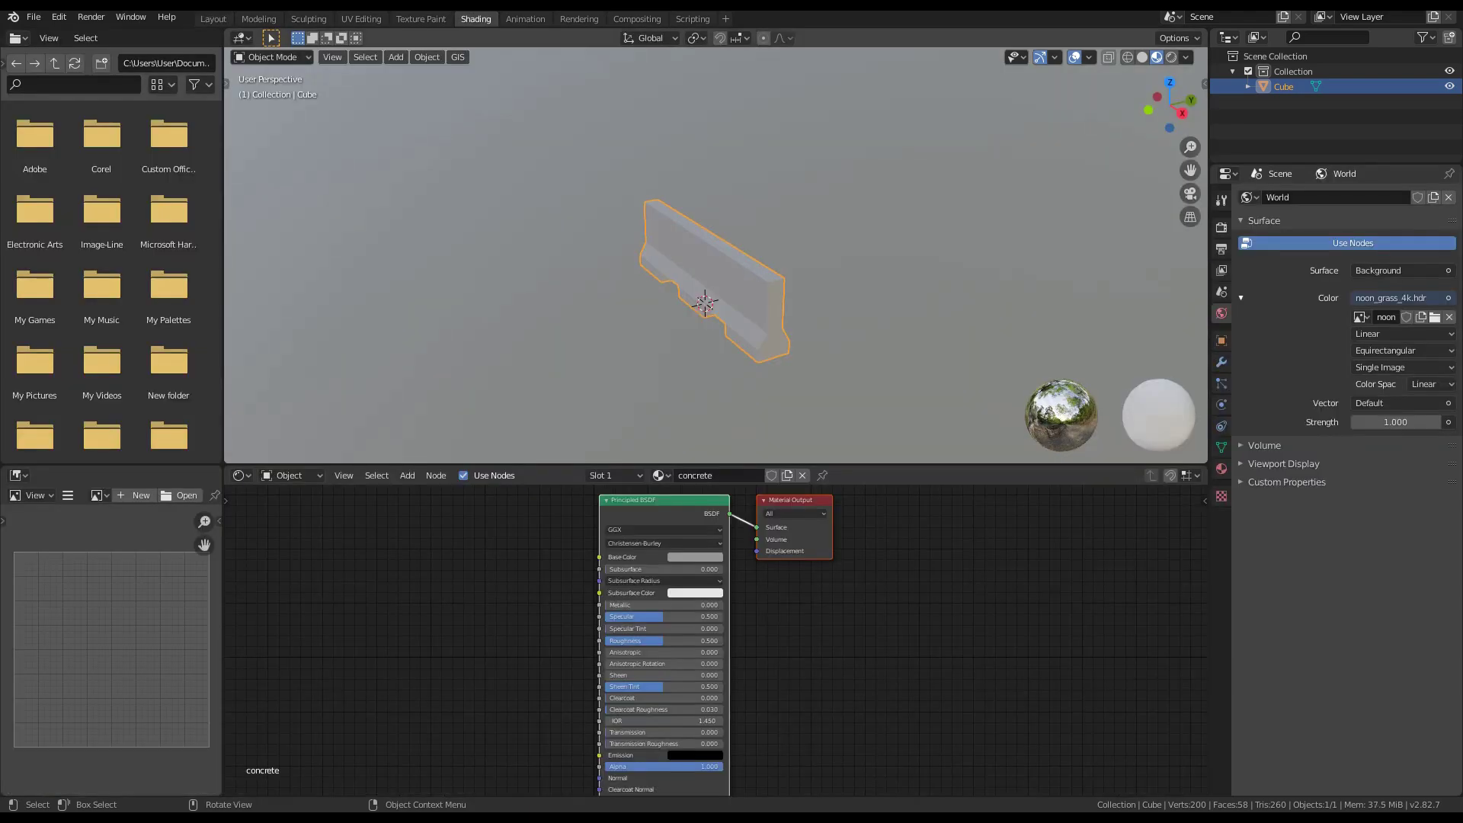
middle_drag(648, 327, 730, 284)
scroll(763, 279, up, 4)
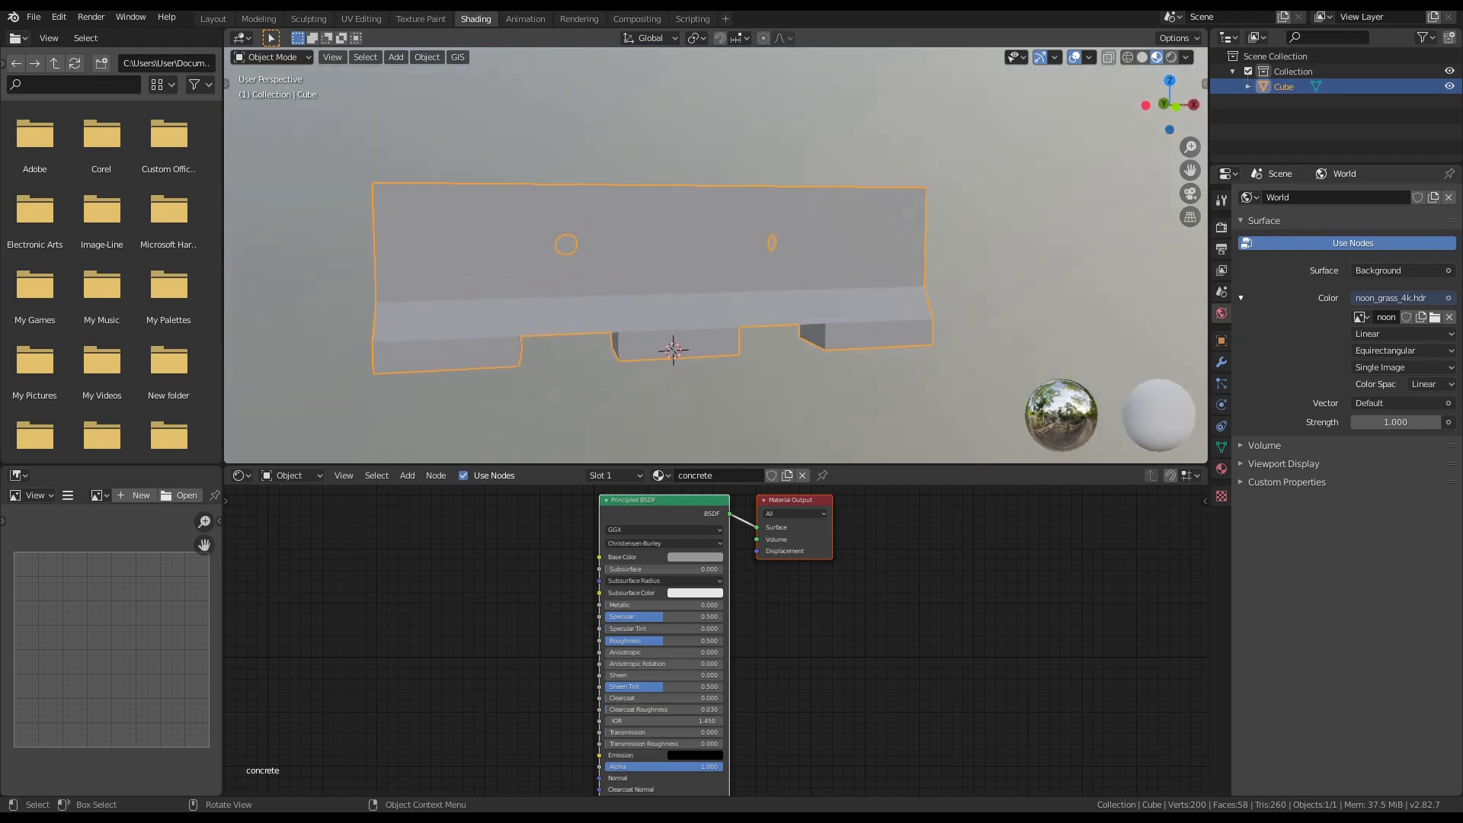
middle_drag(686, 610, 686, 640)
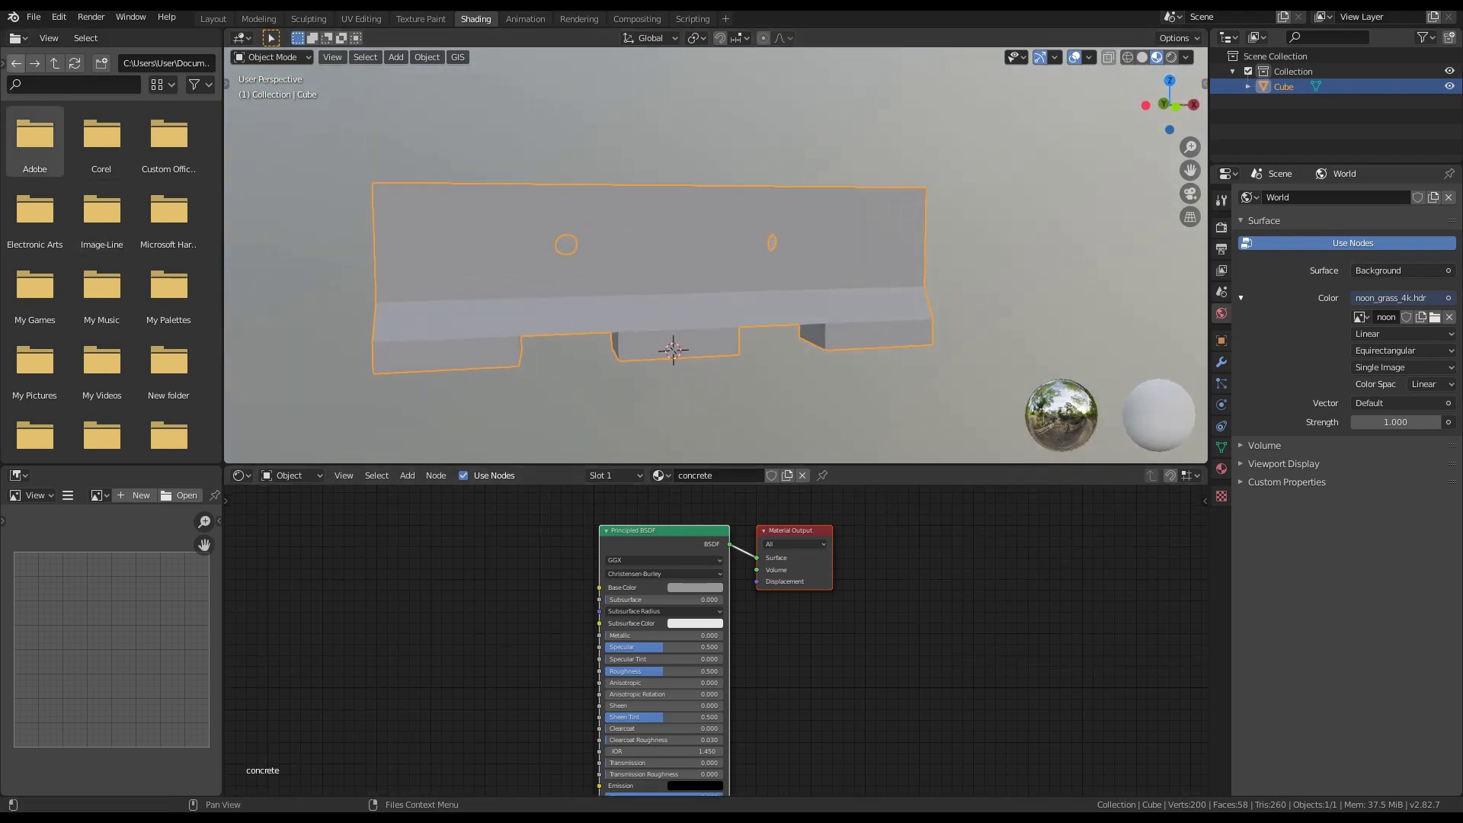
key(t)
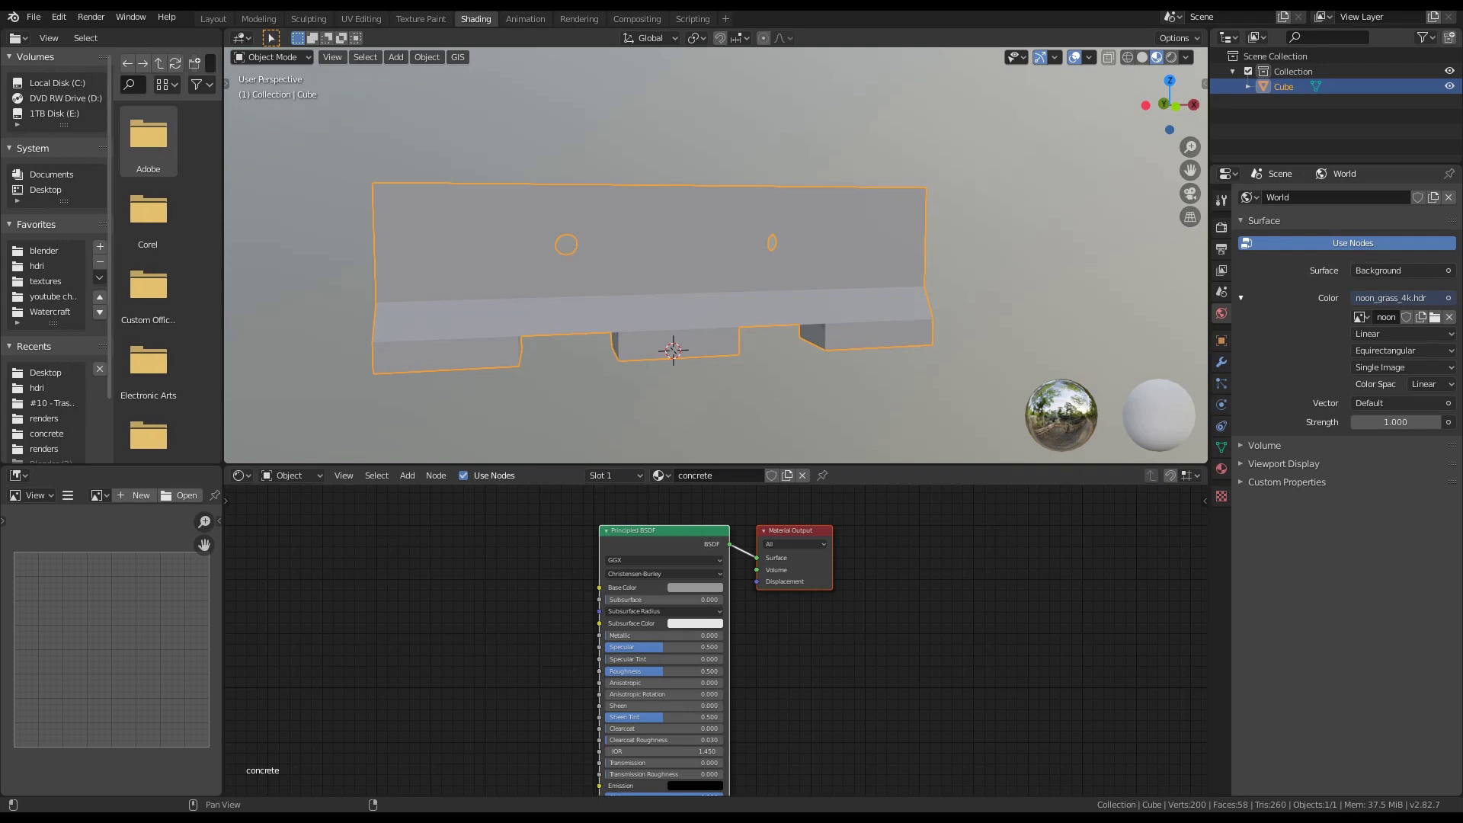
click(46, 373)
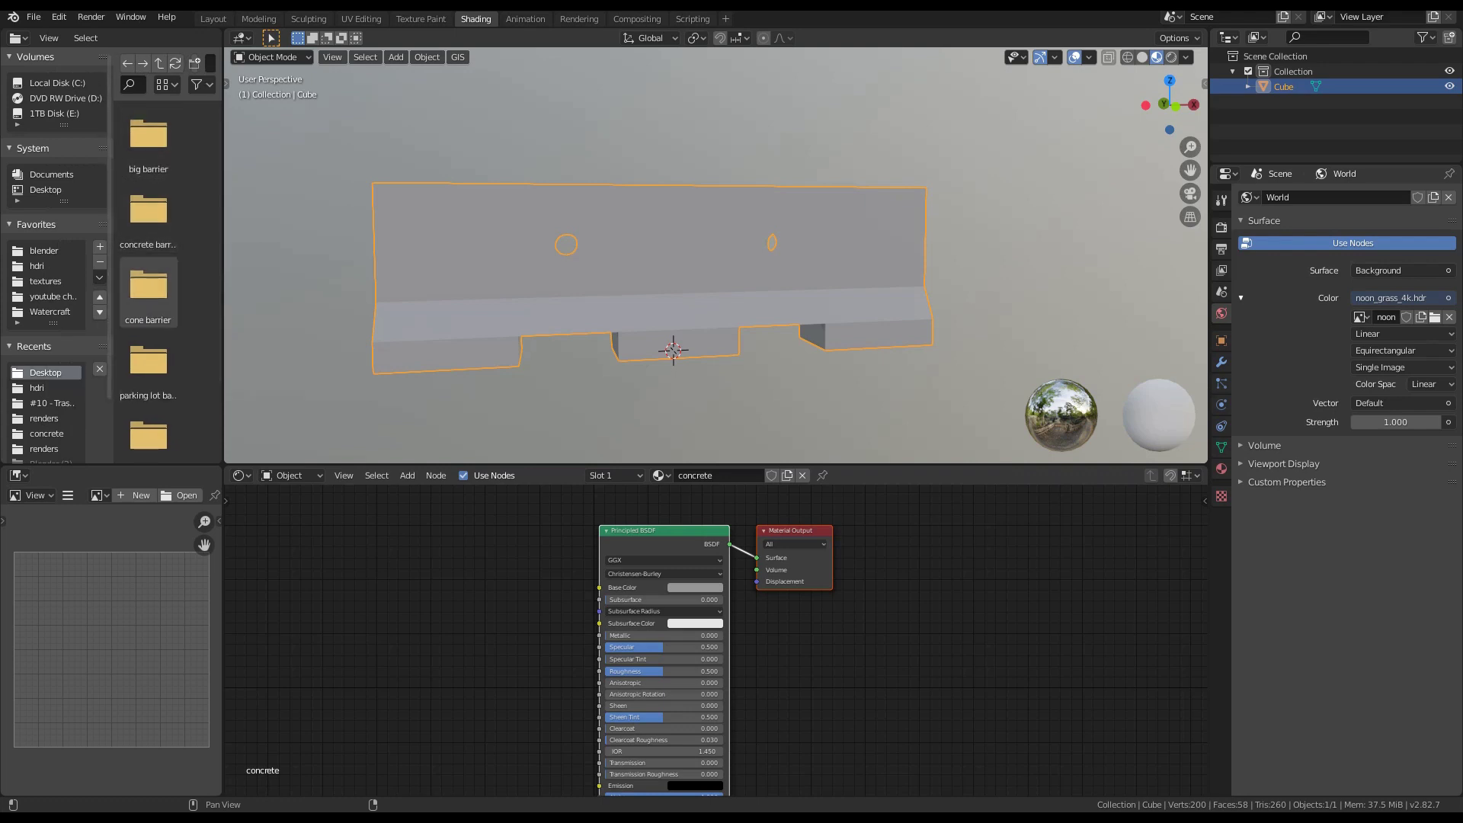
double_click(147, 214)
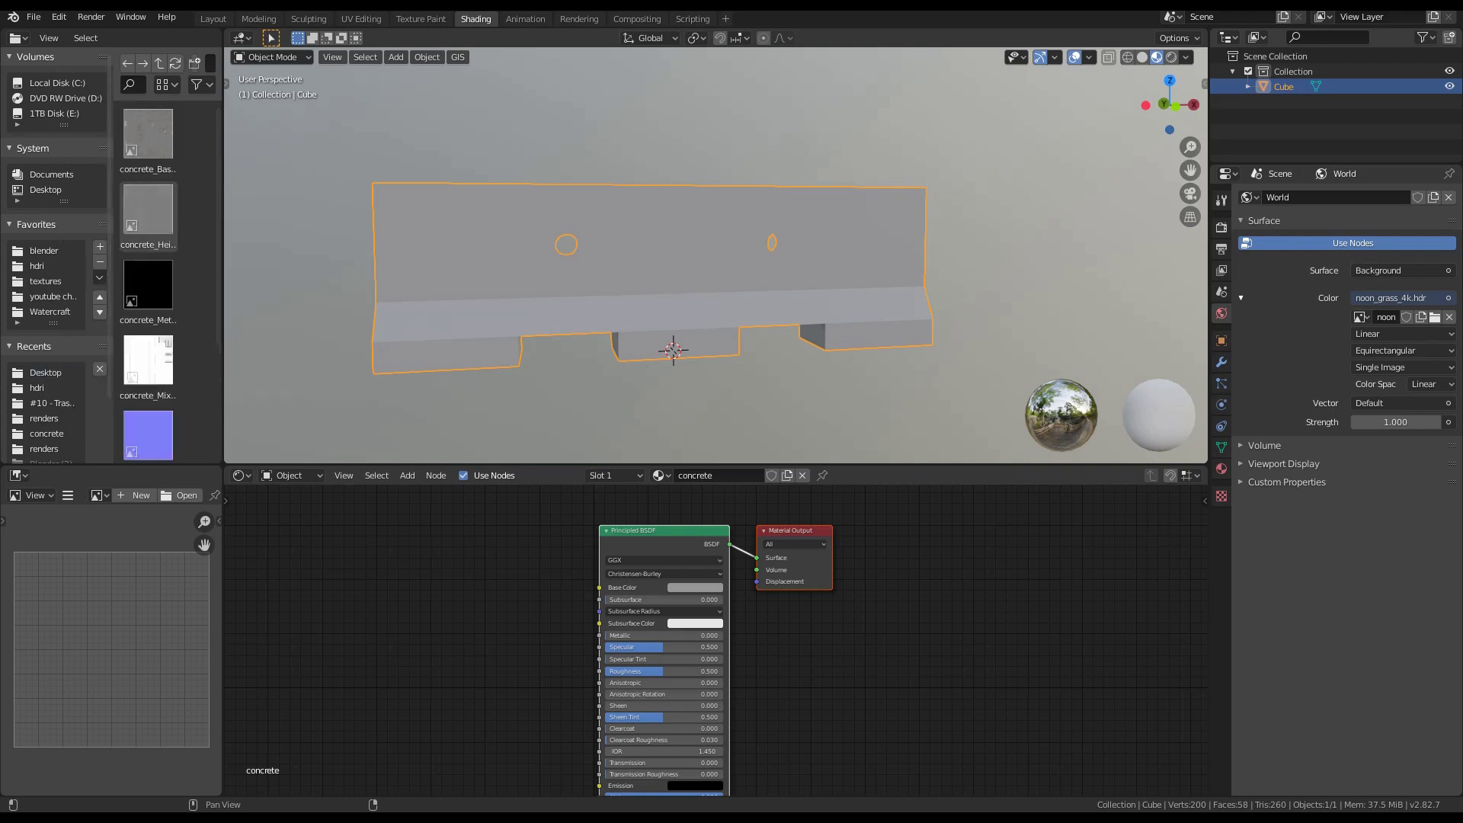
scroll(148, 392, down, 3)
scroll(148, 305, up, 2)
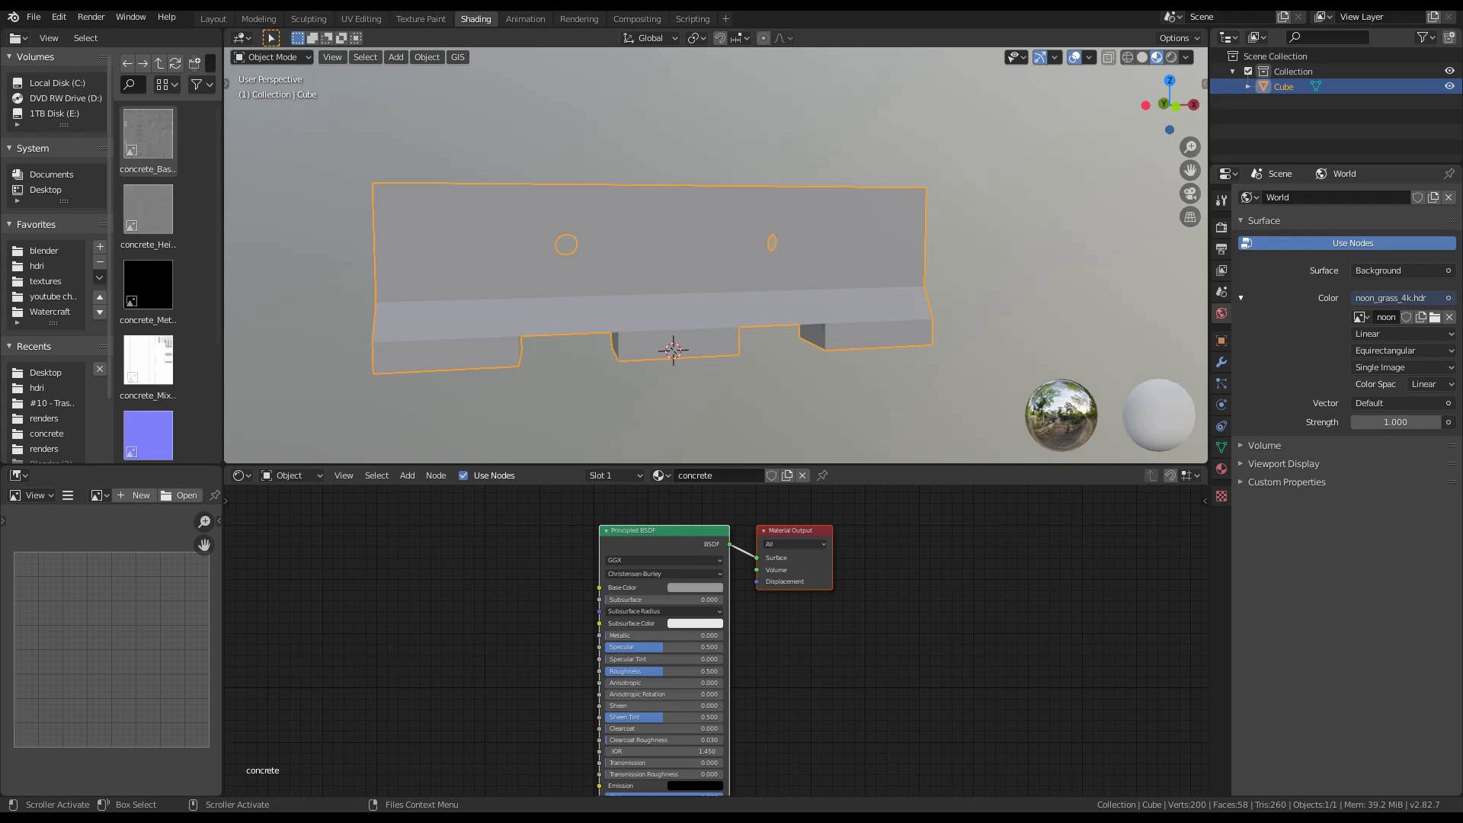
Add the concrete base color texture to the concrete material and connect it to the Principled BSDF's Base Color
drag(148, 137, 322, 561)
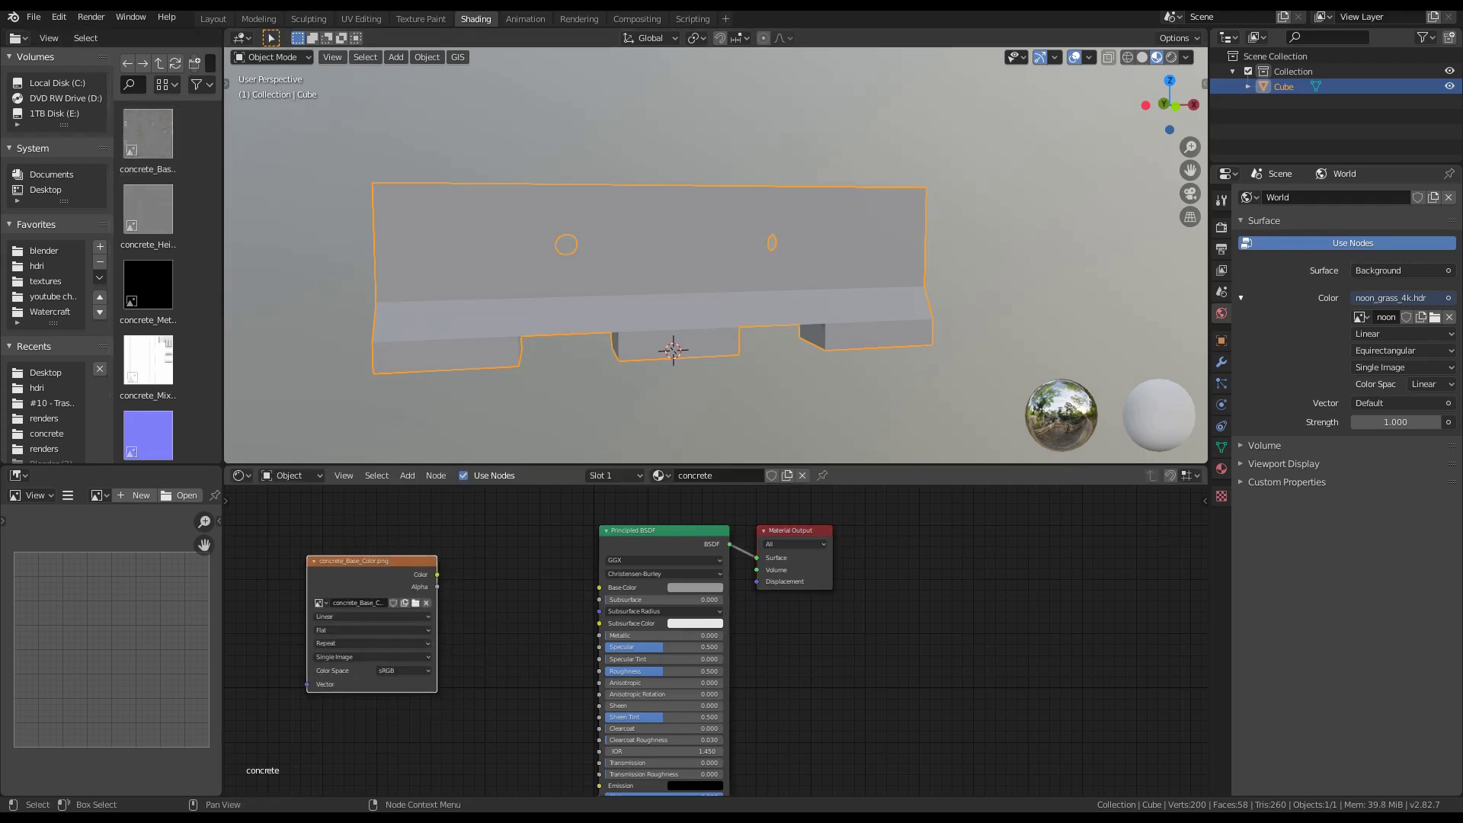
drag(436, 574, 599, 587)
drag(657, 532, 618, 531)
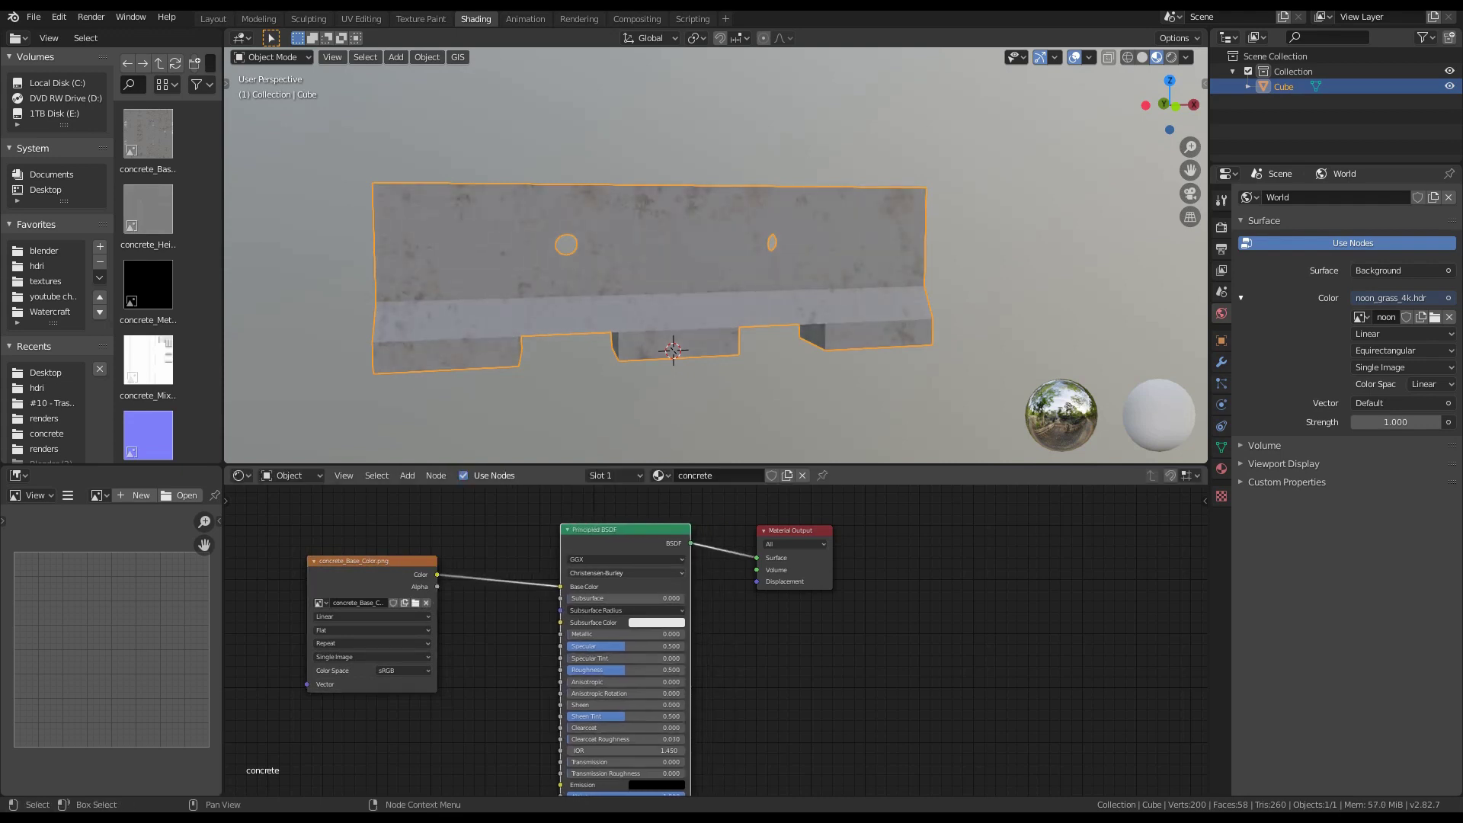
middle_drag(557, 575, 668, 587)
scroll(721, 639, down, 3)
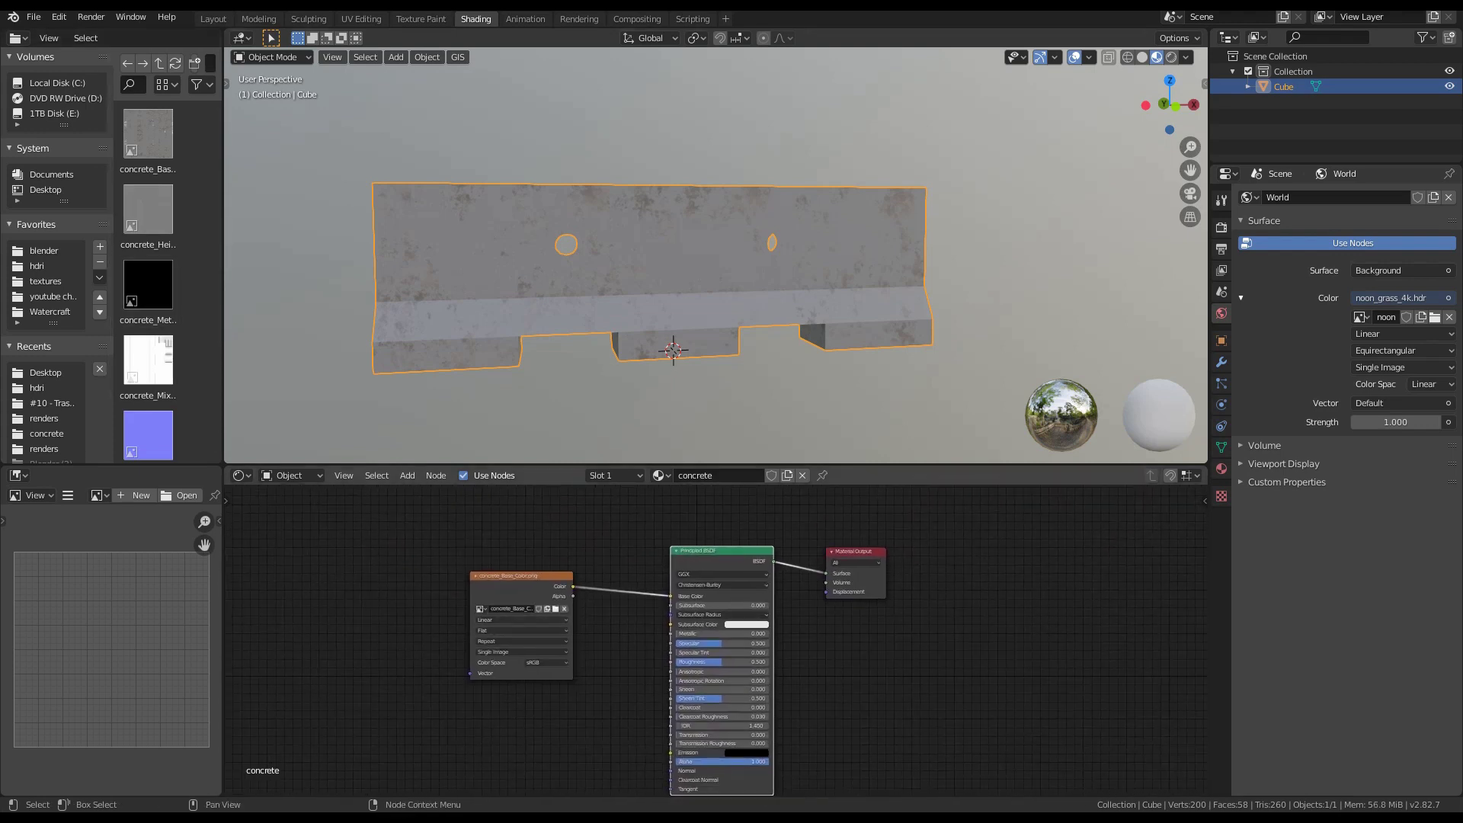
Add the concrete height texture and route it through a new Math node into the Material Output's Displacement
drag(147, 210, 854, 648)
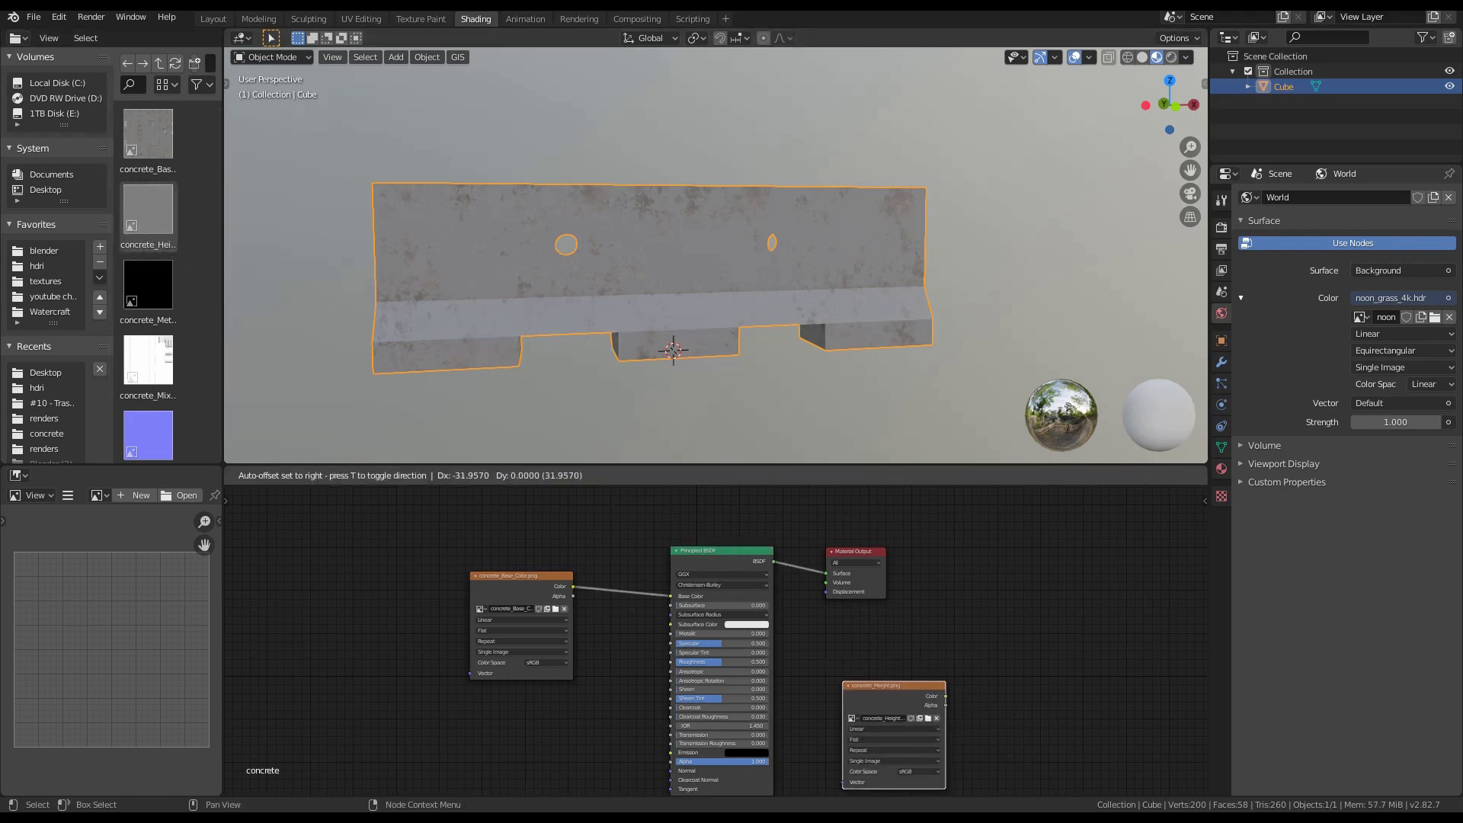
drag(1002, 554, 1054, 557)
click(961, 621)
key(shift+a)
click(915, 623)
text(math)
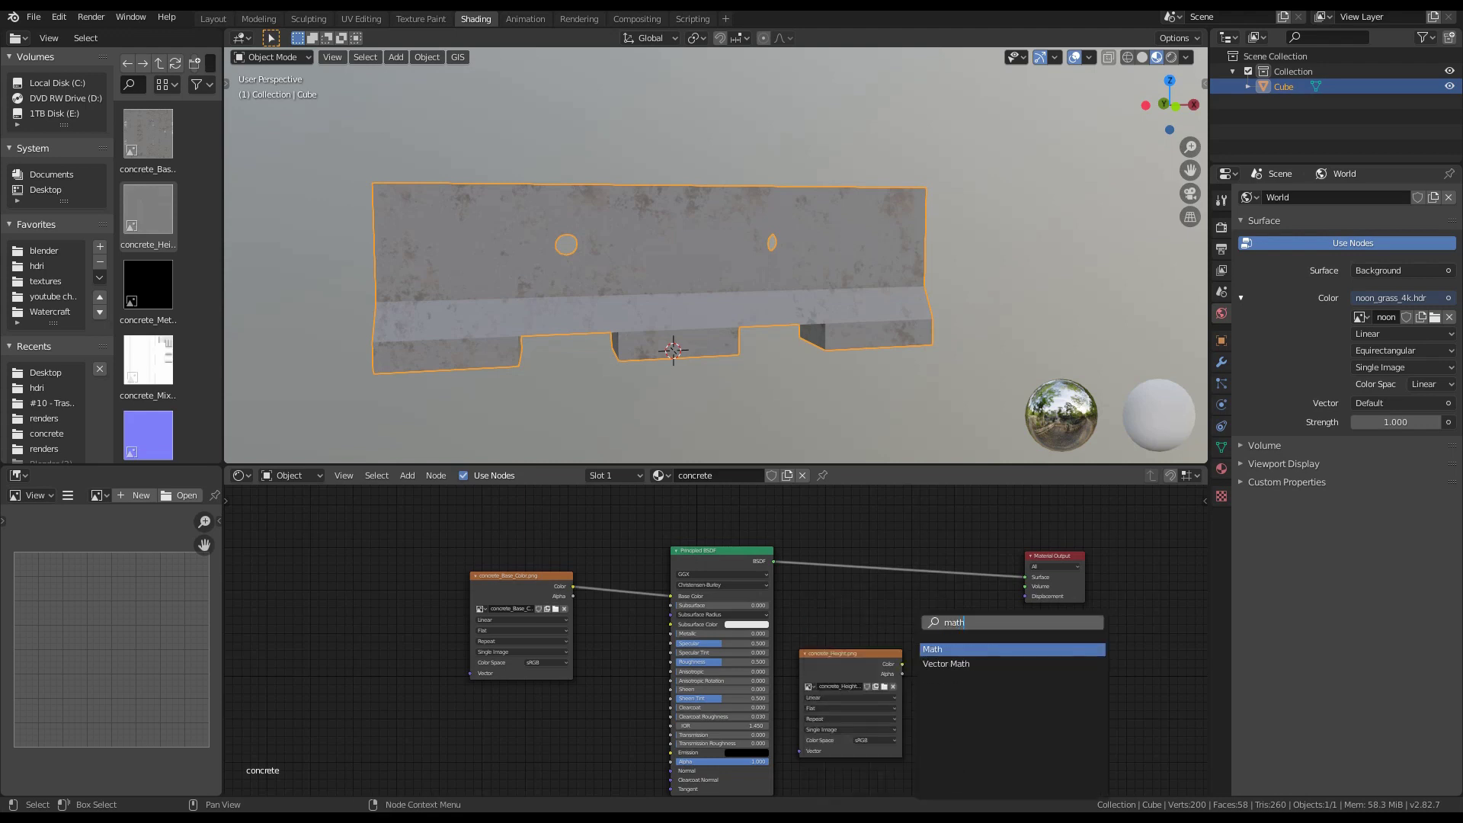
key(Return)
key(Return)
drag(902, 664, 936, 668)
drag(995, 624, 1026, 597)
Set the height texture's Math node to Multiply with a value of 0.2
scroll(980, 647, up, 1)
click(983, 660)
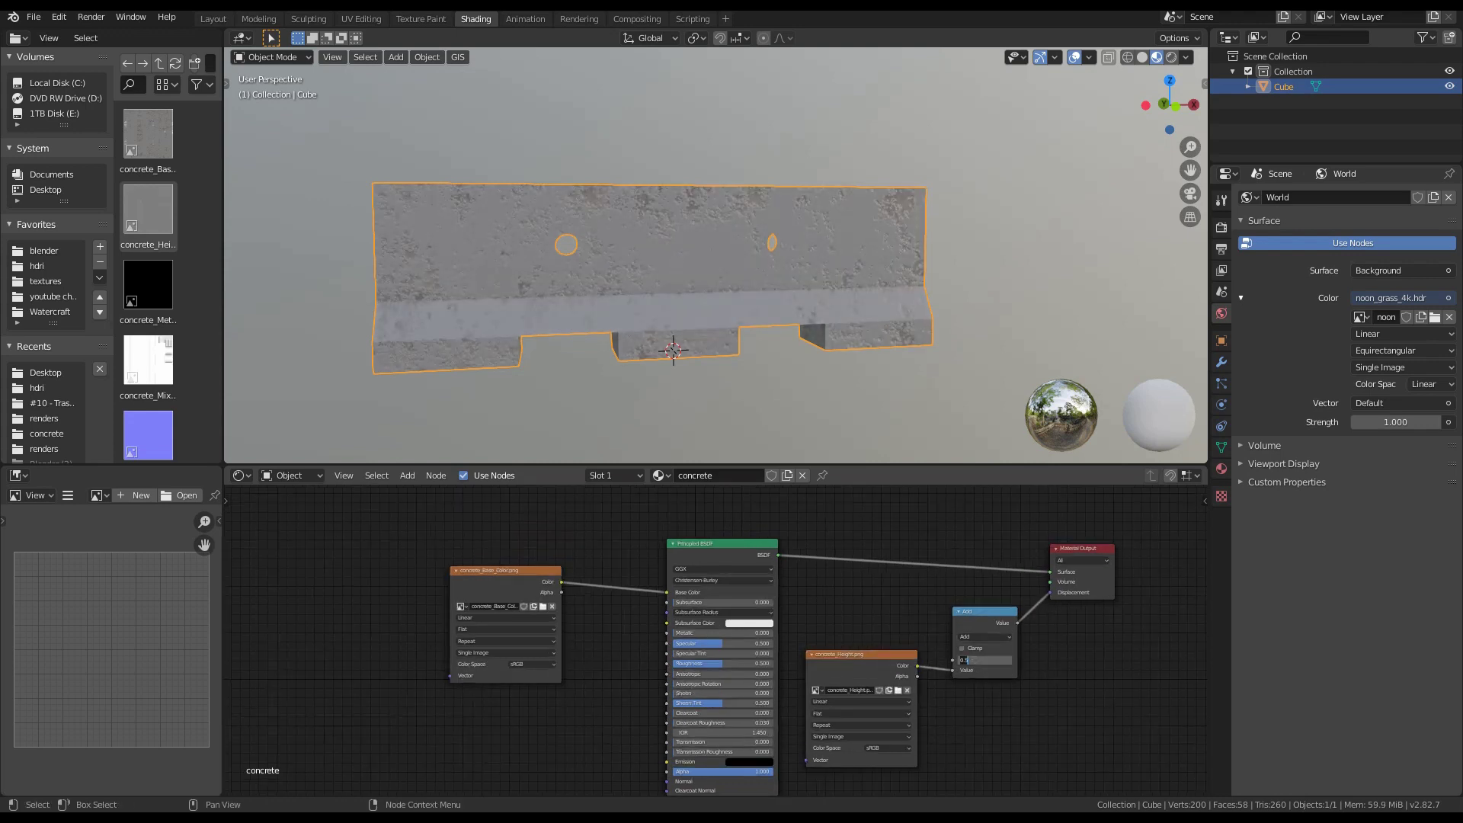
text(0.2)
key(Return)
scroll(991, 637, up, 1)
click(1005, 636)
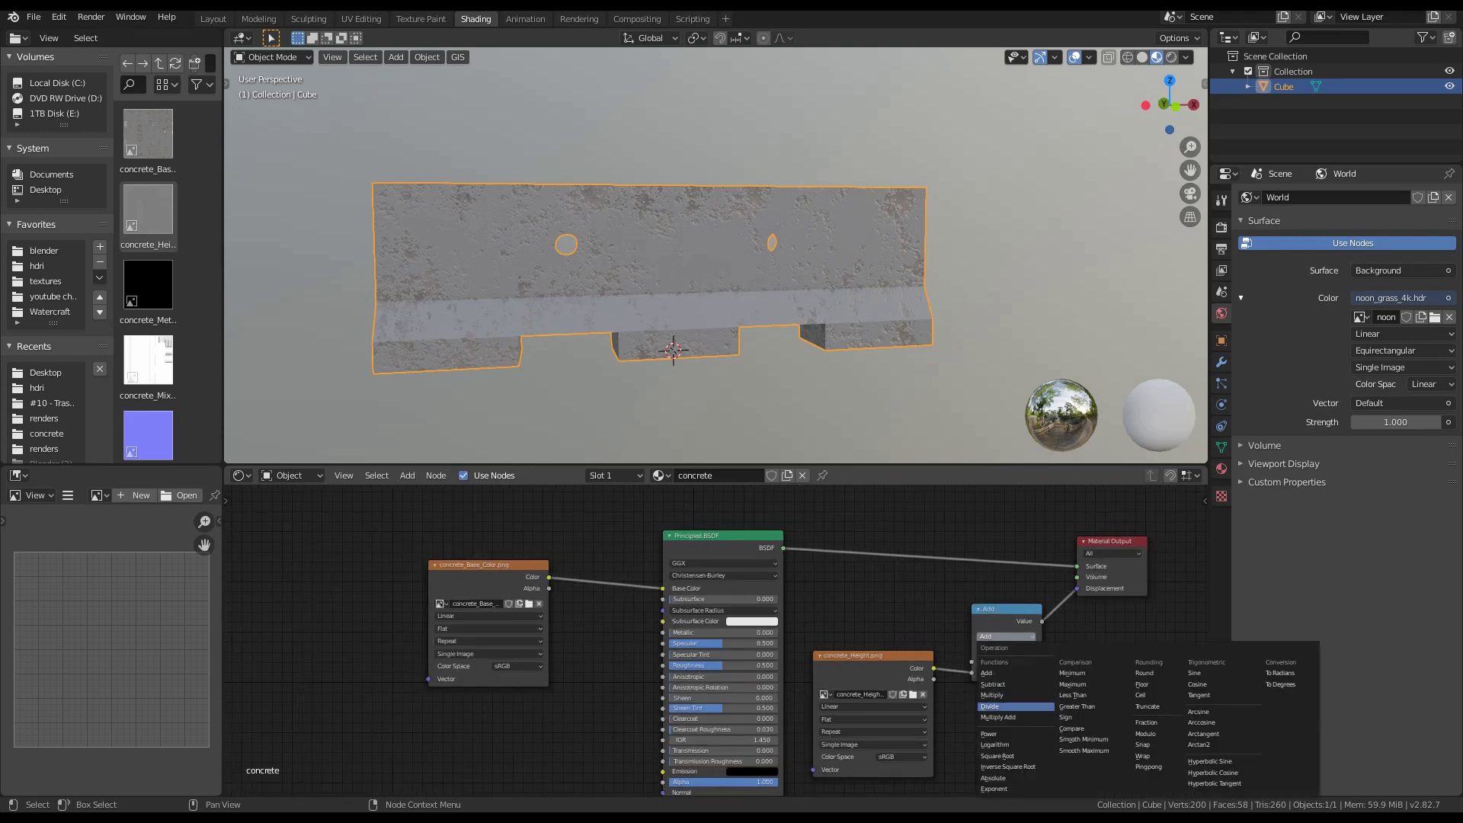
click(991, 695)
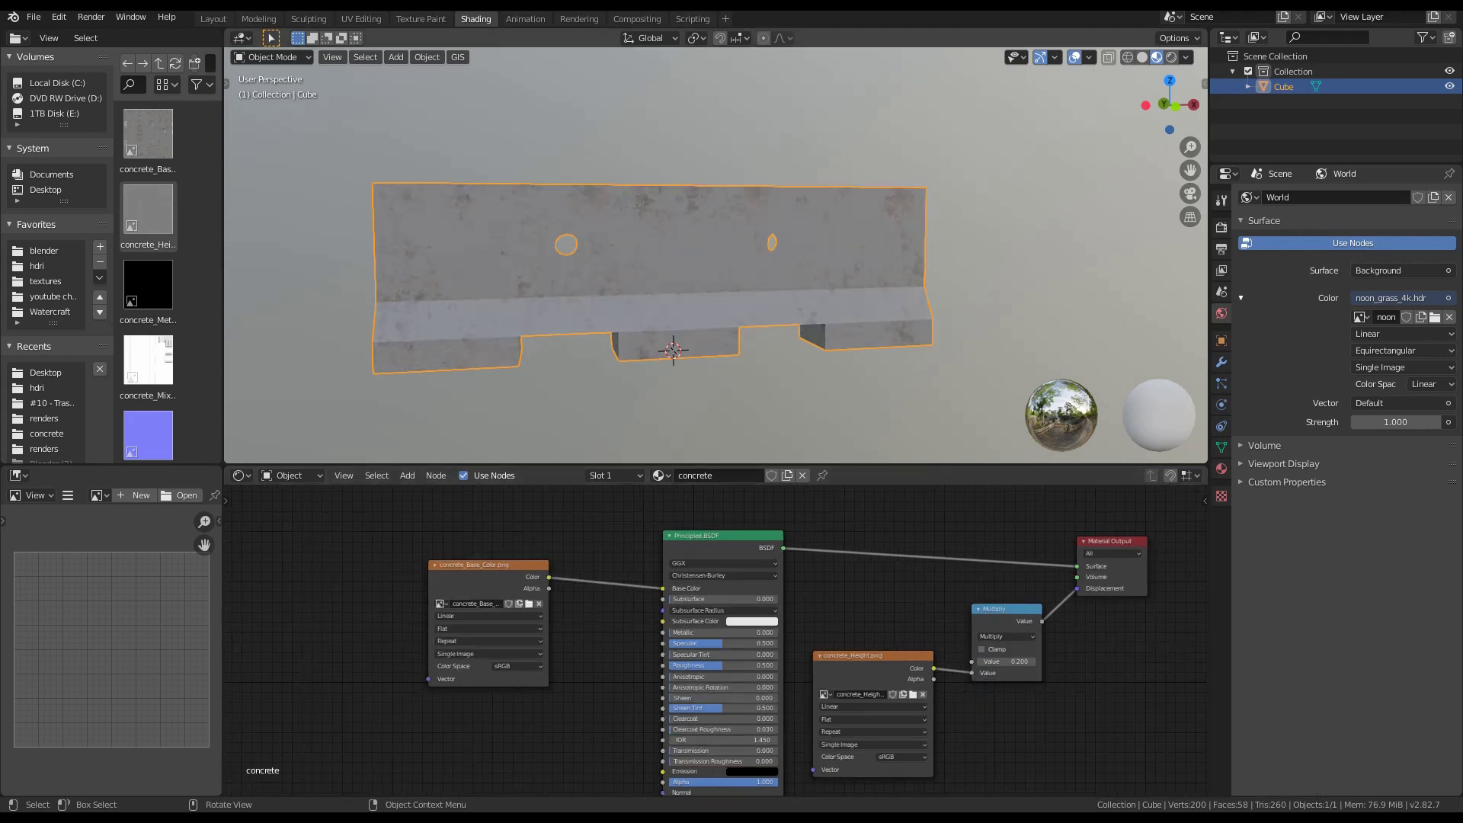
Add the concrete metallic texture, connect it to the Principled BSDF's Metallic input, and place it below the base color node
scroll(717, 255, up, 3)
middle_drag(686, 259, 751, 247)
scroll(751, 248, up, 1)
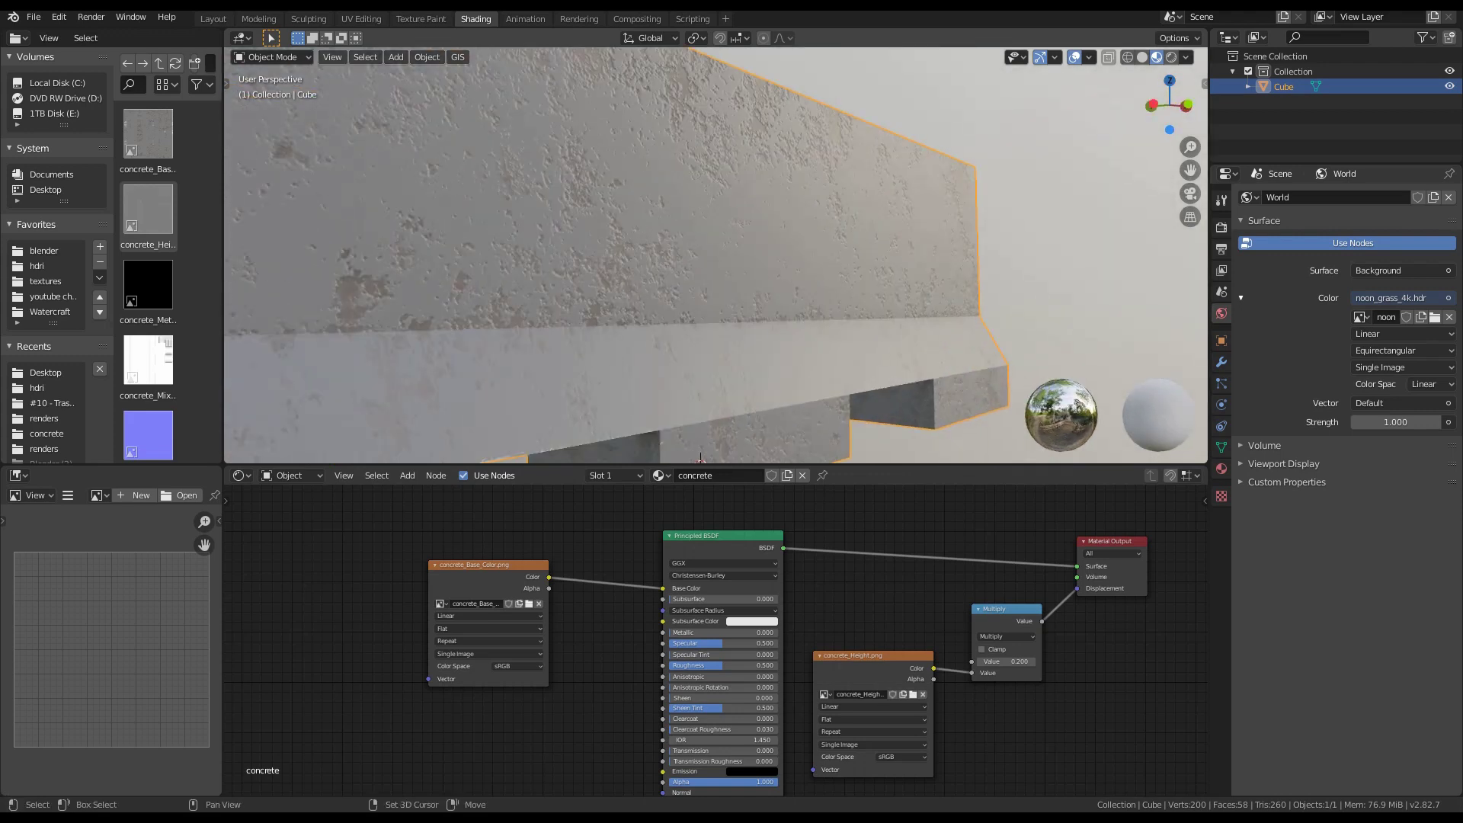
scroll(808, 259, up, 4)
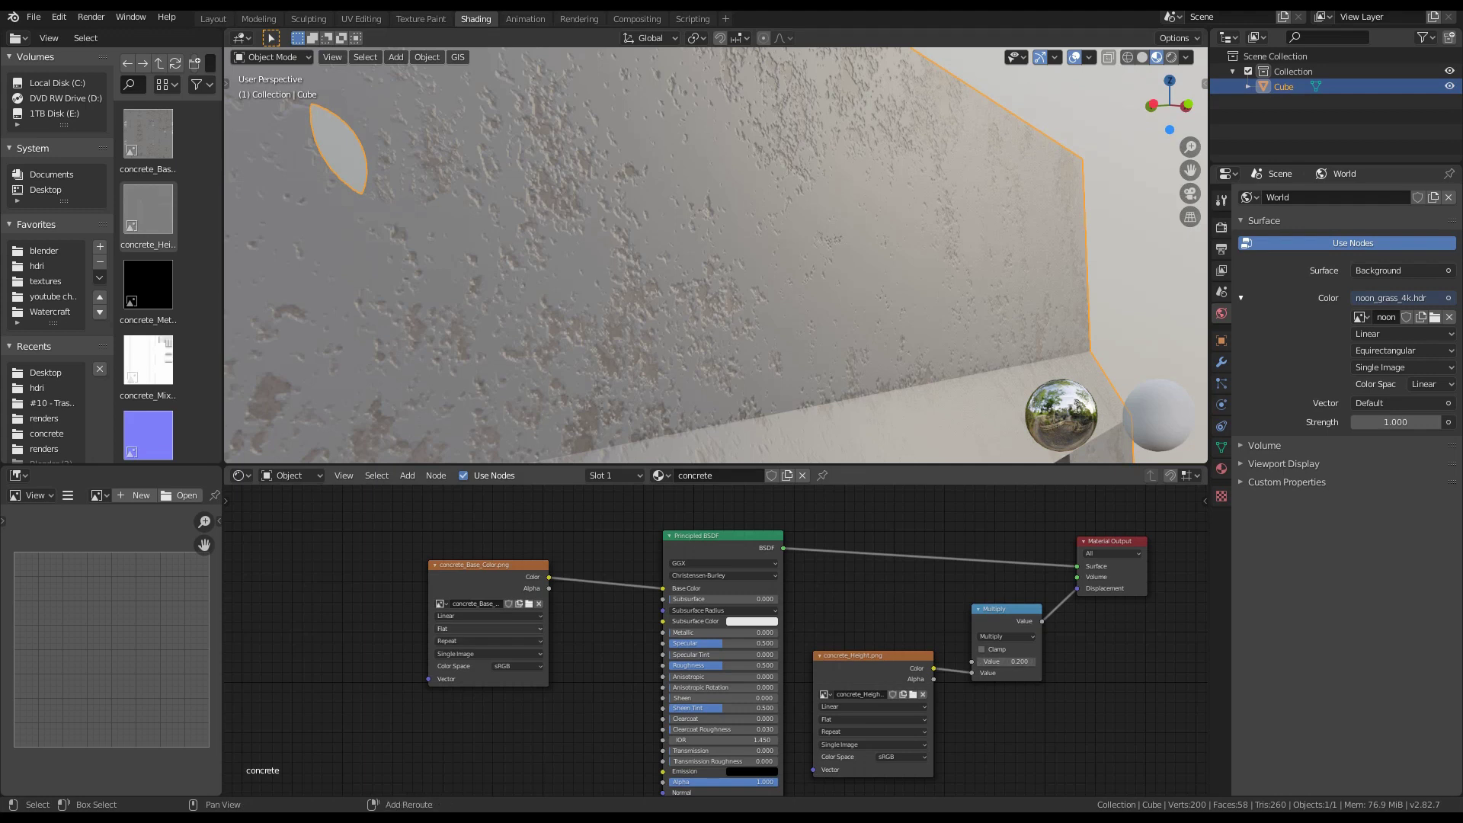
middle_drag(488, 630, 539, 603)
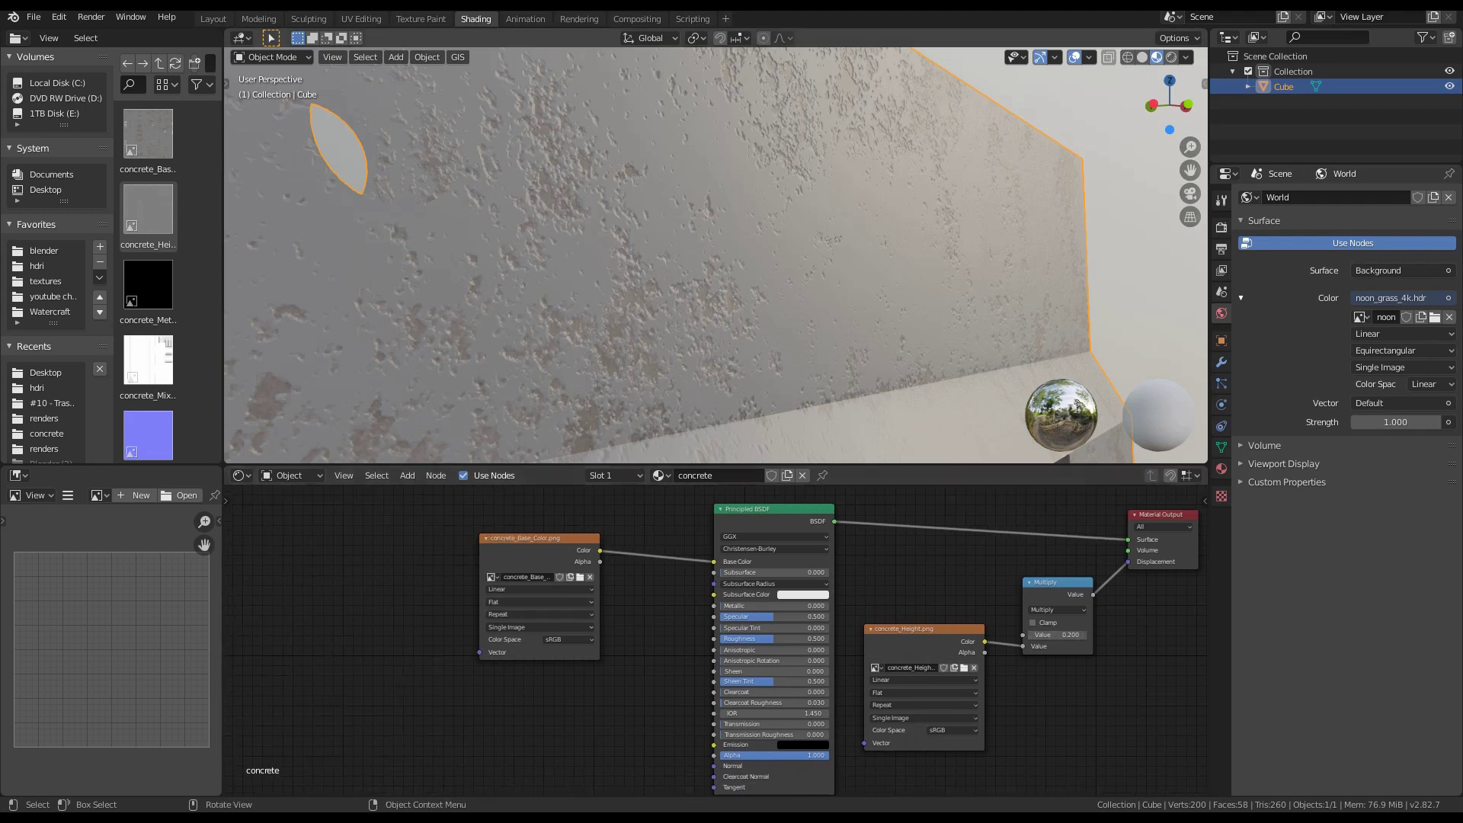
scroll(717, 255, down, 3)
scroll(716, 641, down, 4)
drag(149, 284, 672, 682)
drag(715, 619, 714, 615)
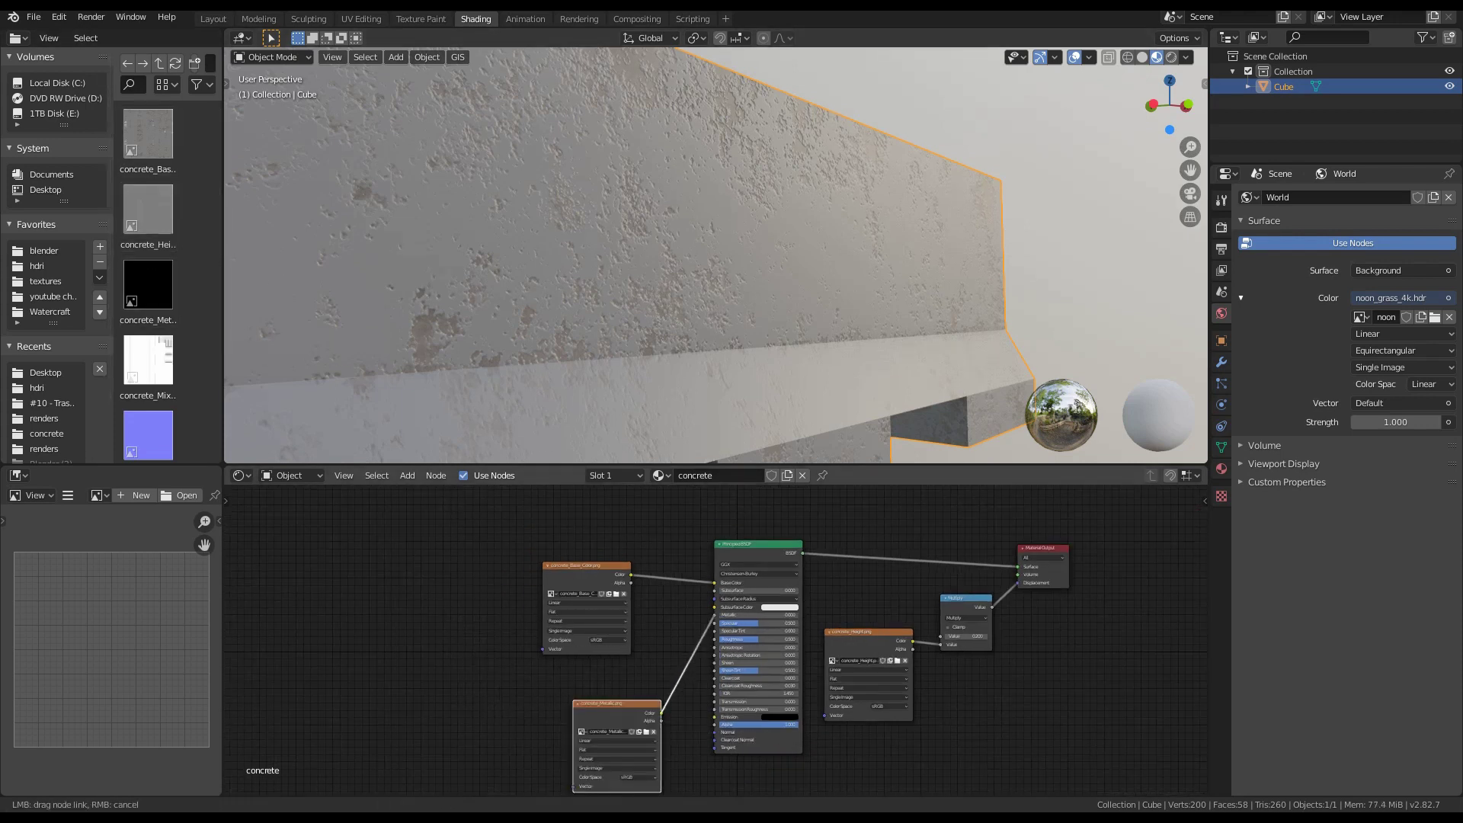
drag(614, 703, 583, 664)
scroll(149, 343, down, 1)
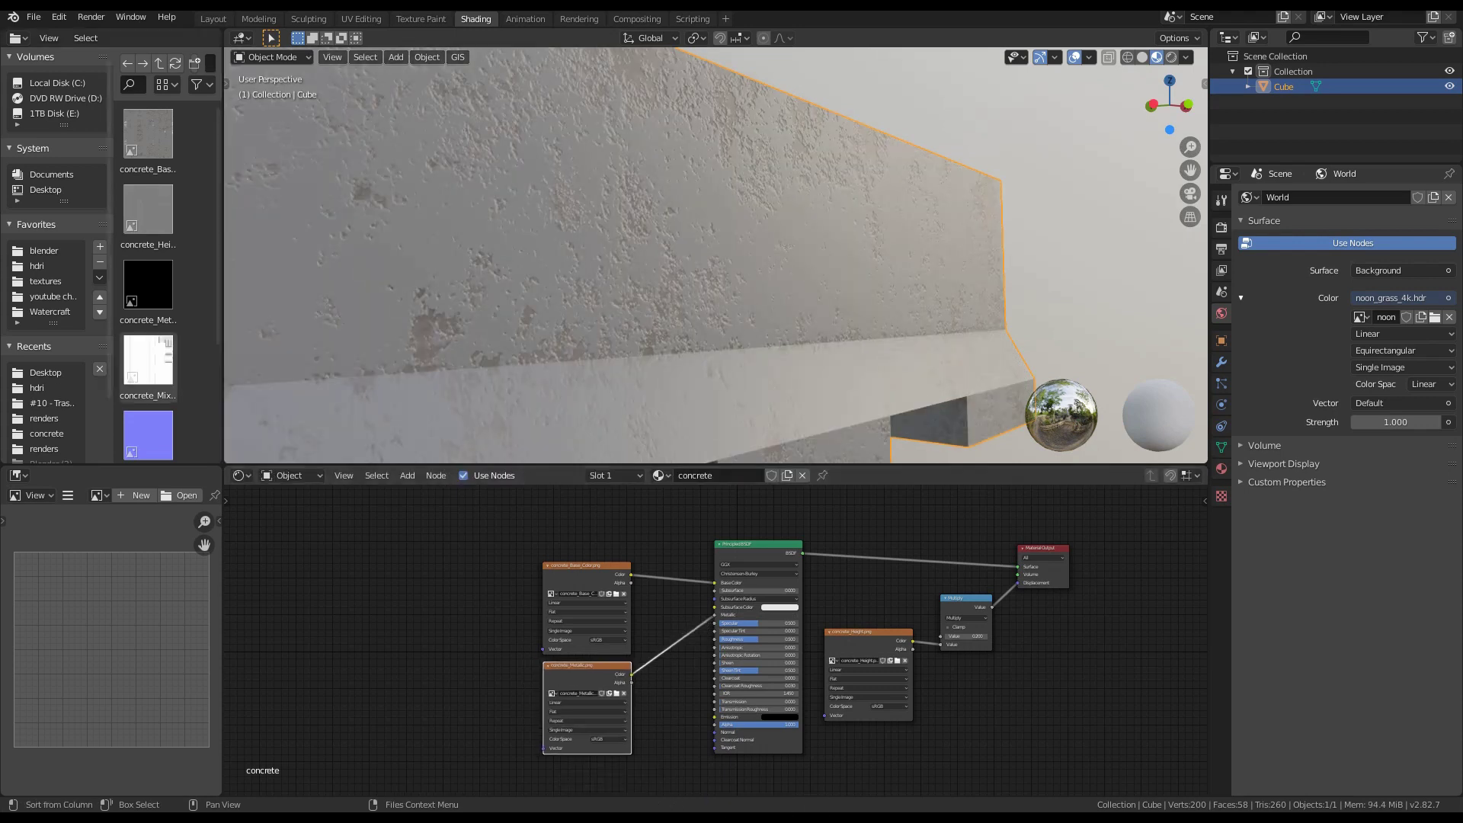
Add the concrete Mixed AO texture and place its node above the base color texture
drag(148, 329, 569, 509)
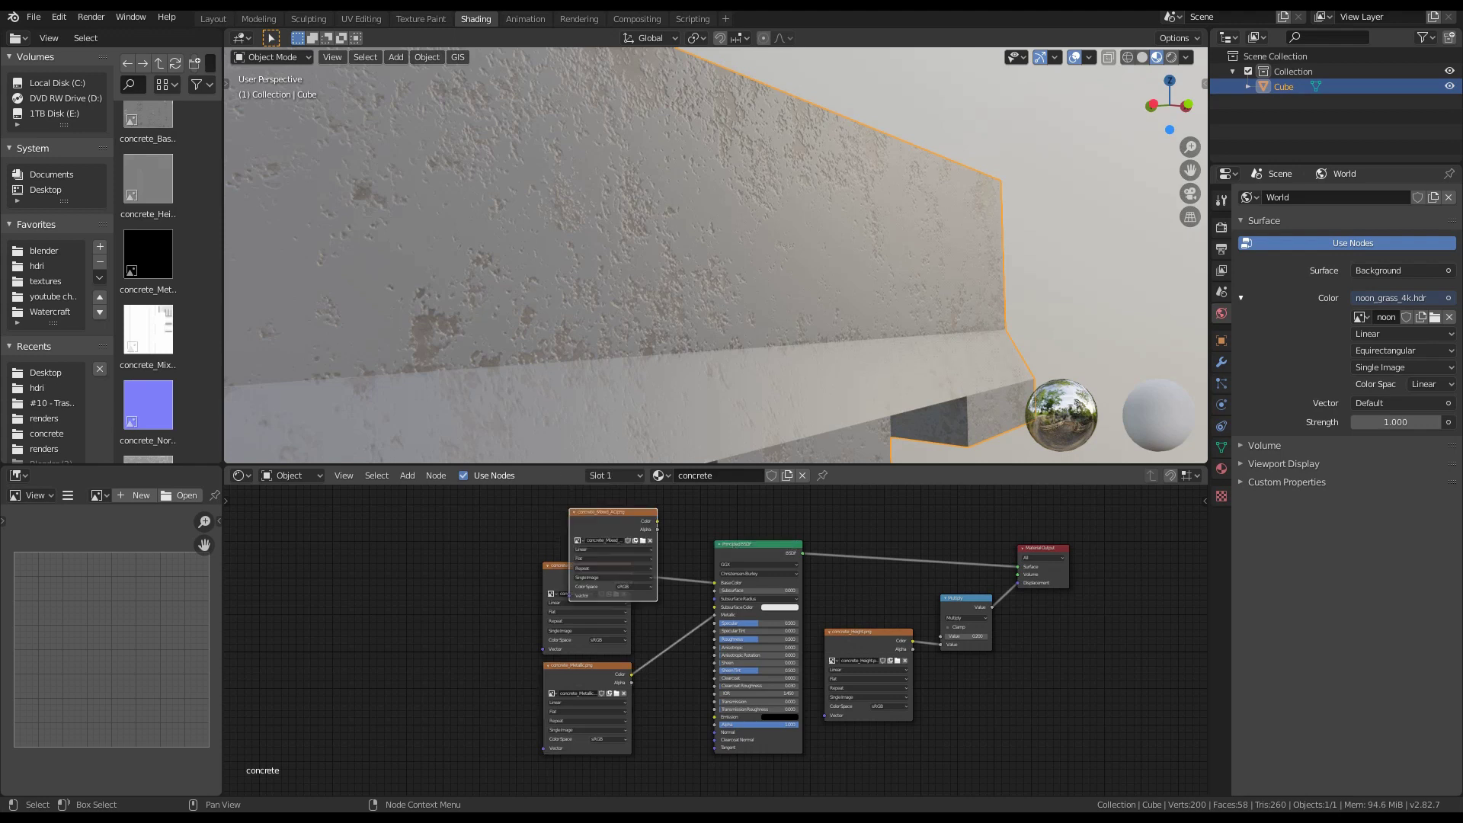
middle_drag(630, 507, 616, 594)
drag(616, 595, 569, 553)
middle_drag(604, 622, 561, 592)
Insert a MixRGB node set to Multiply on the base color link and feed the AO texture into Color2
key(shift+a)
click(561, 591)
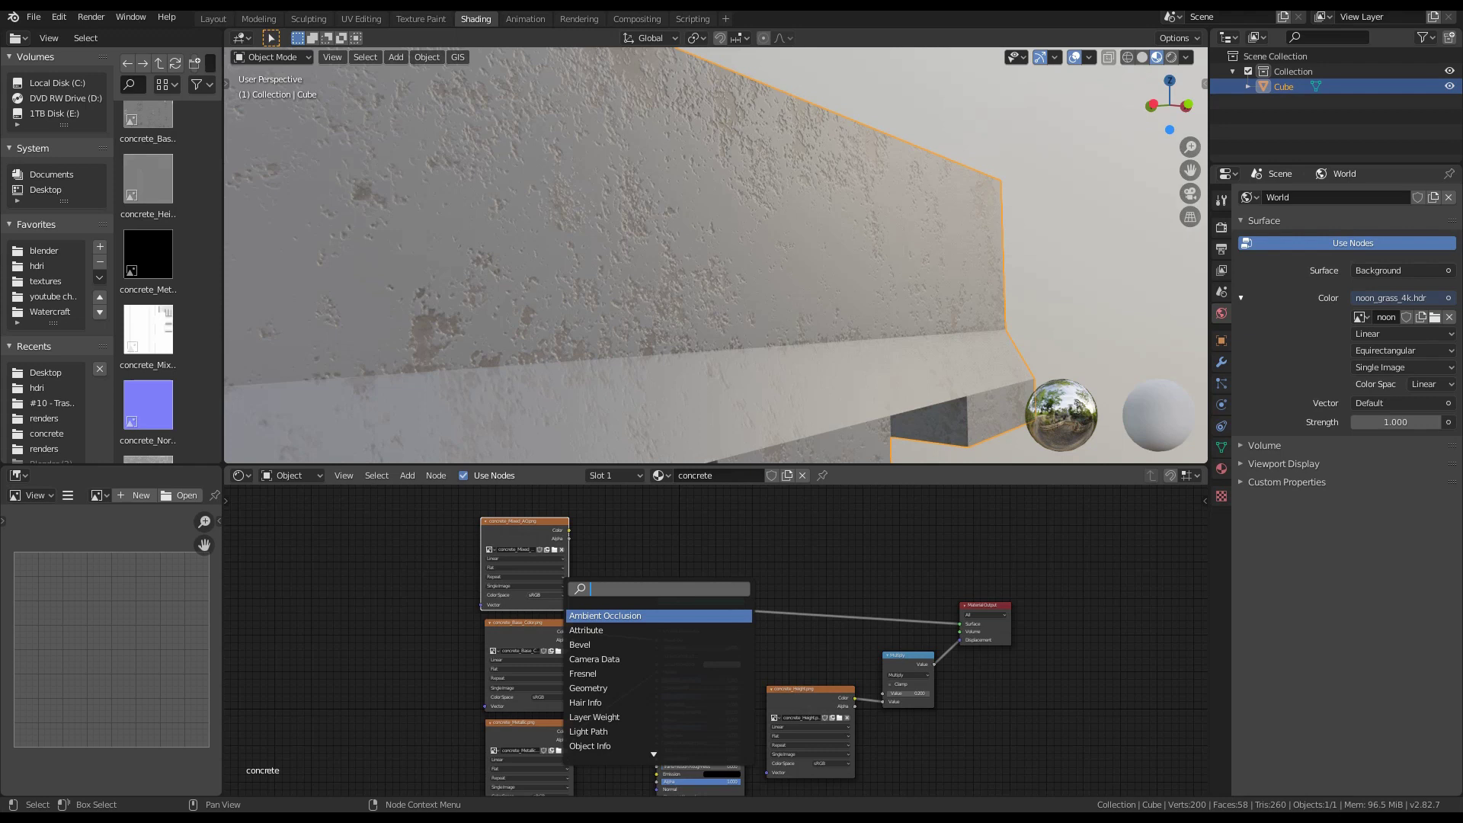
text(rgb)
key(Down)
key(Return)
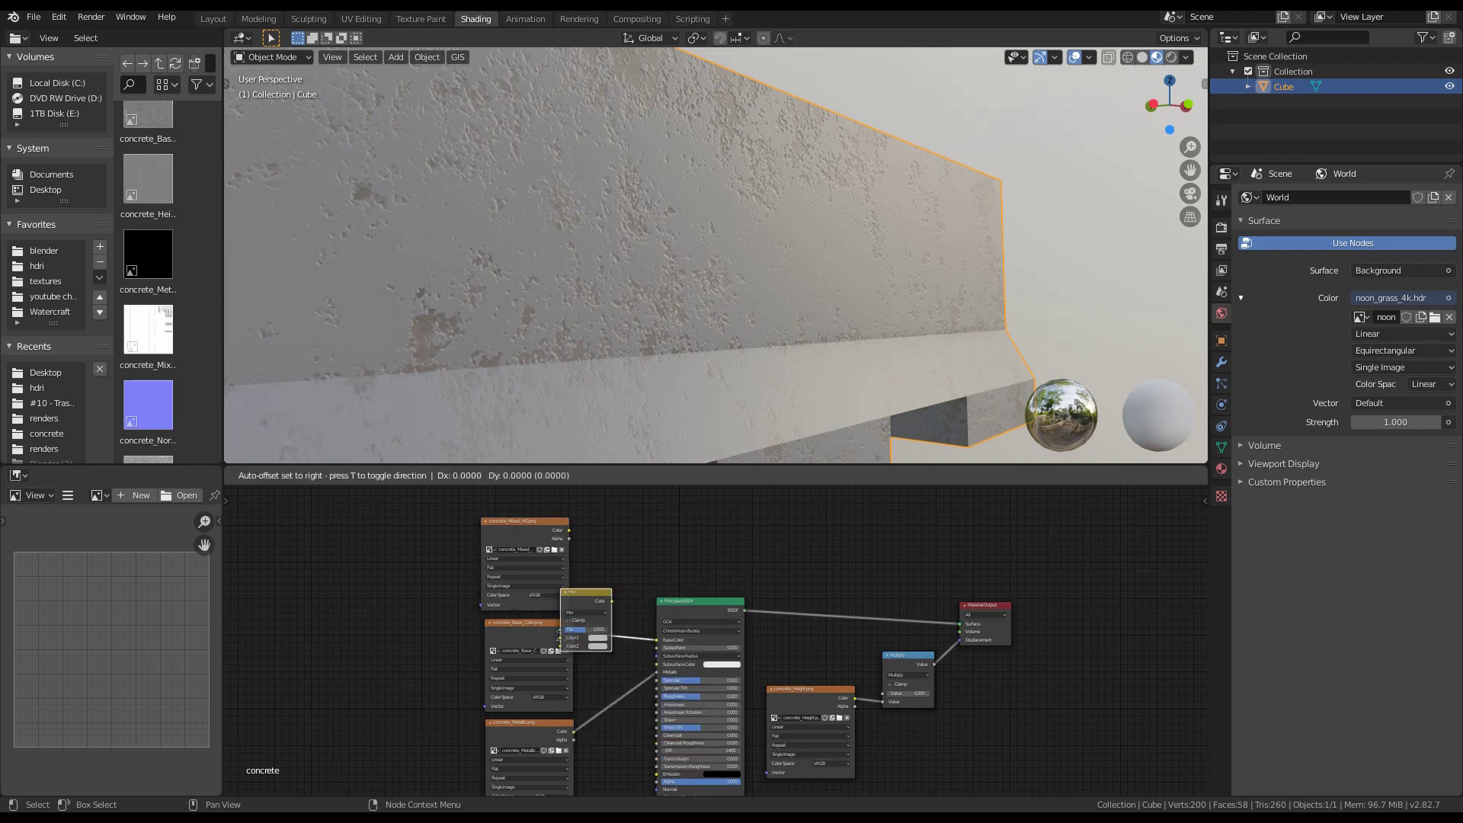
click(628, 610)
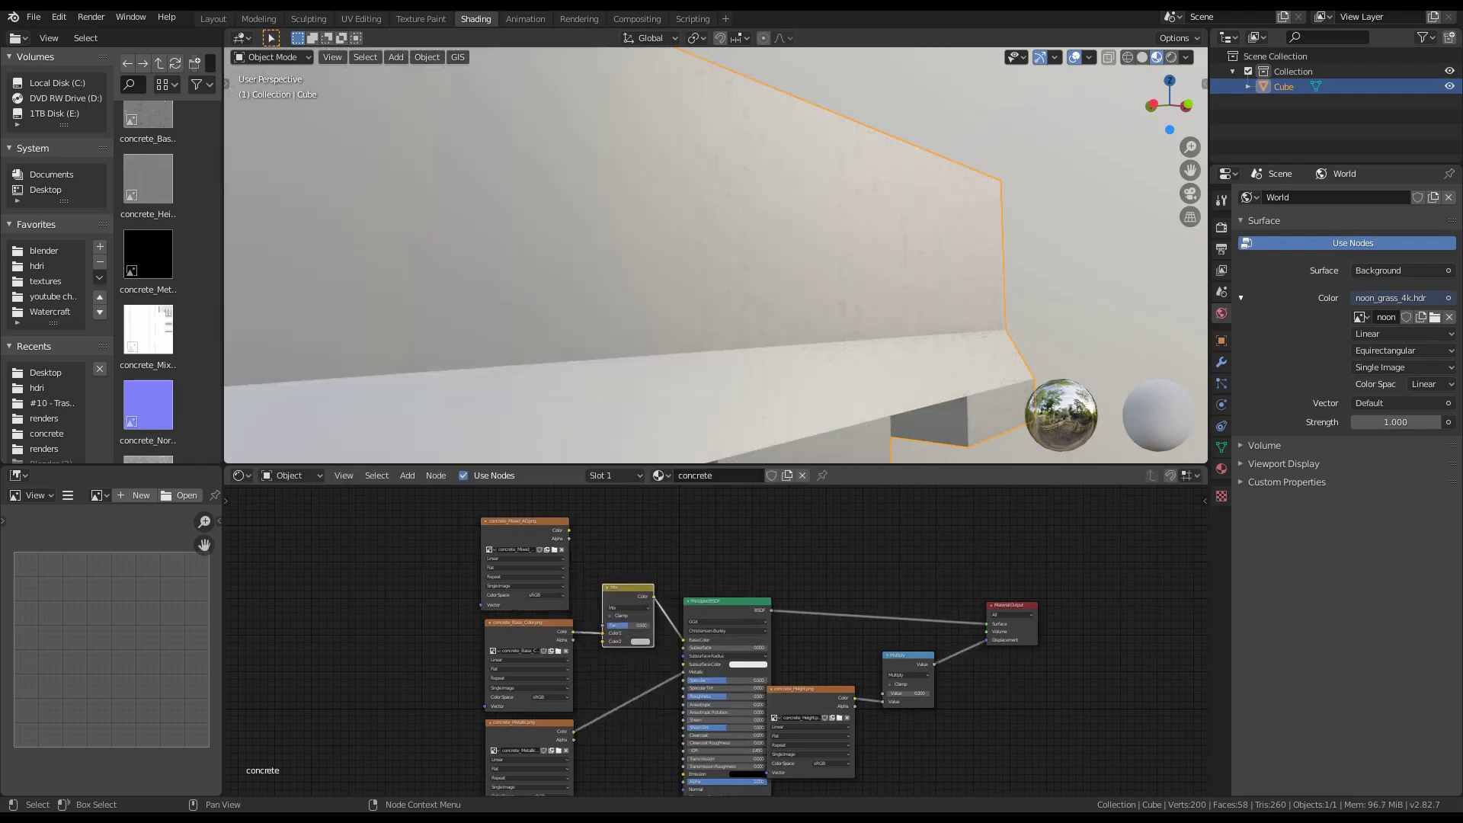
drag(569, 531, 602, 641)
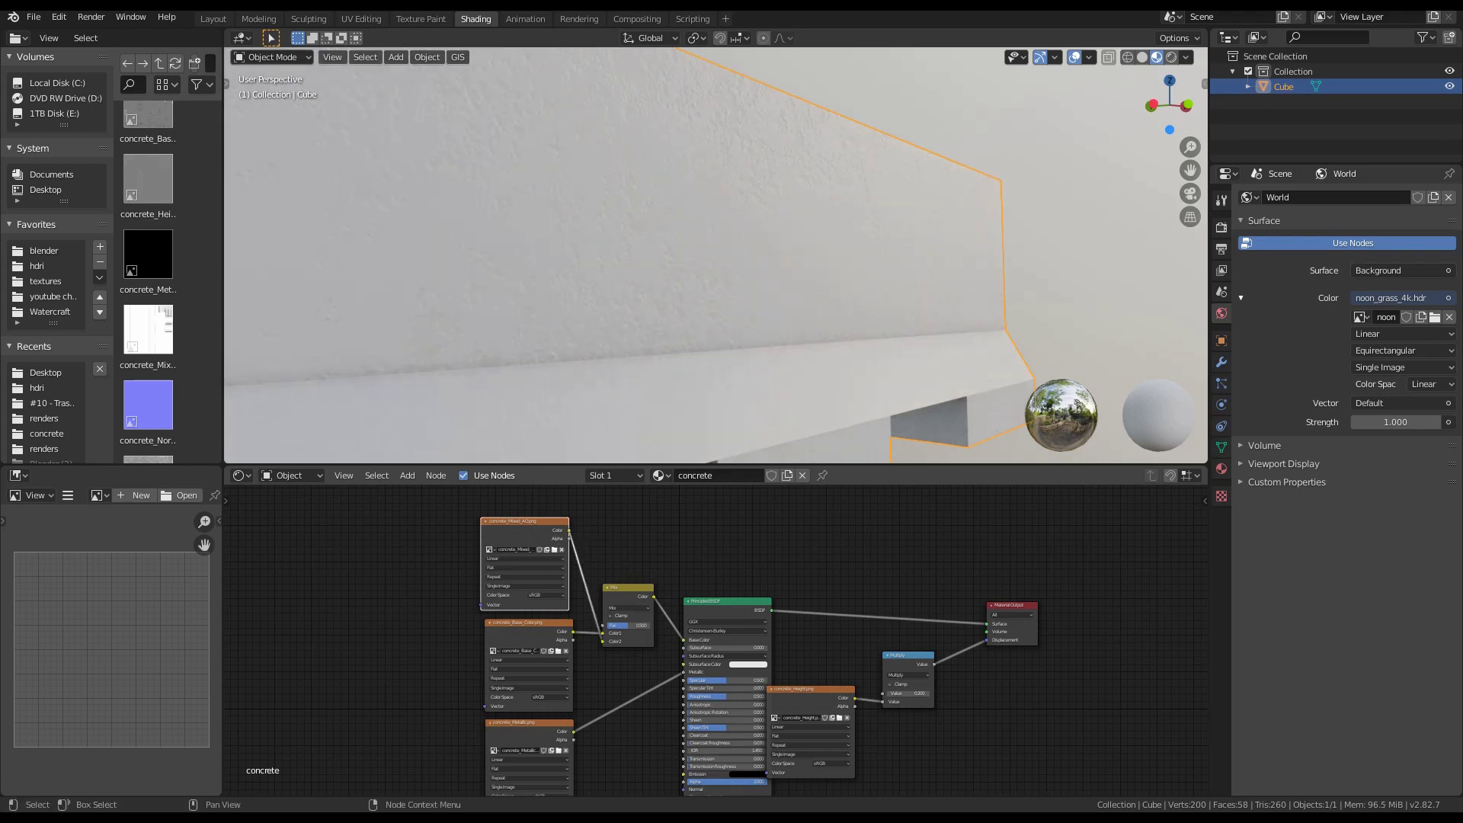
click(628, 608)
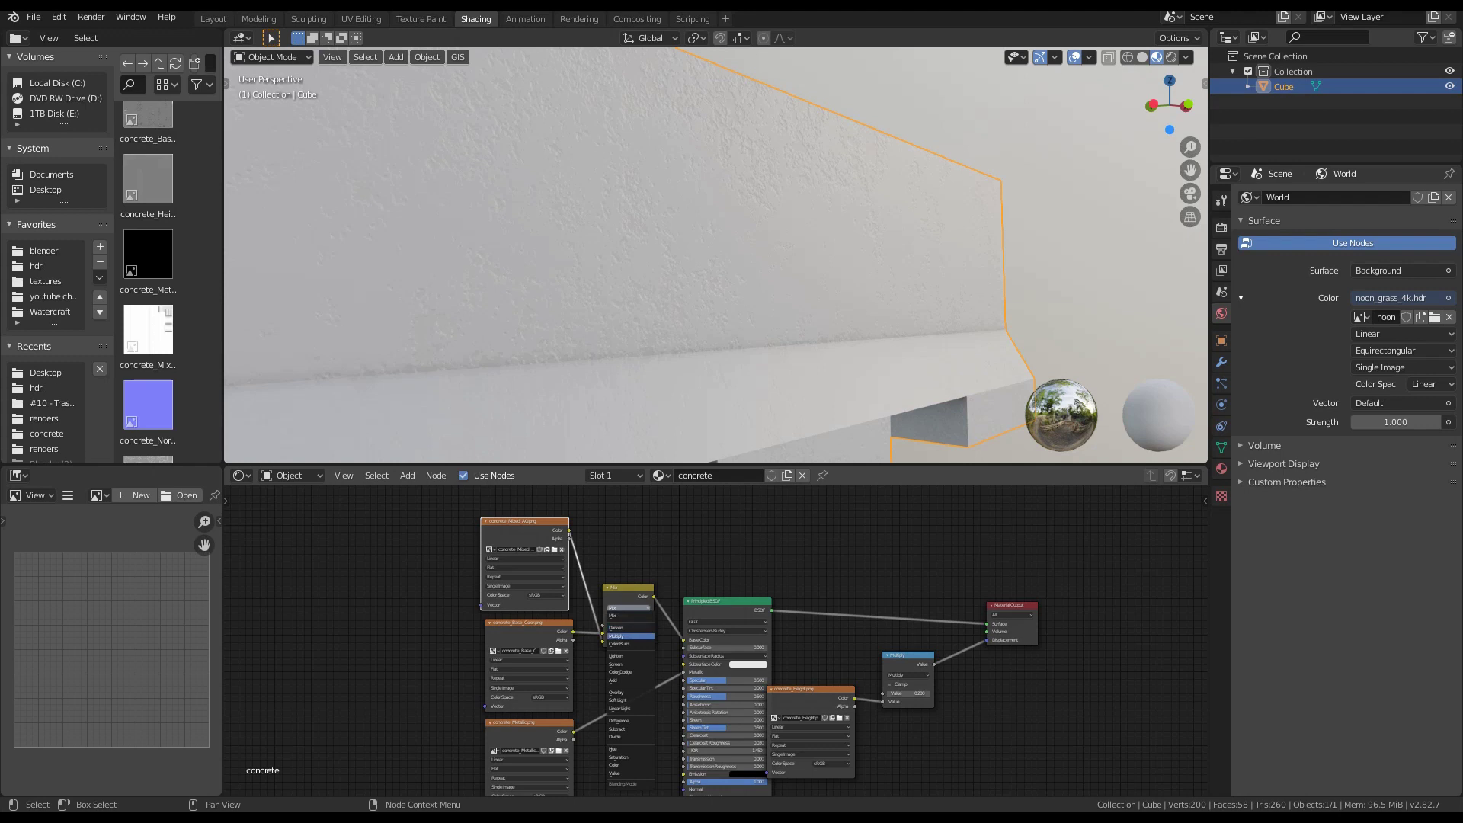
click(628, 637)
Add the concrete normal texture below the metallic texture node
scroll(628, 637, up, 5)
scroll(716, 641, up, 5)
middle_drag(716, 641, 841, 728)
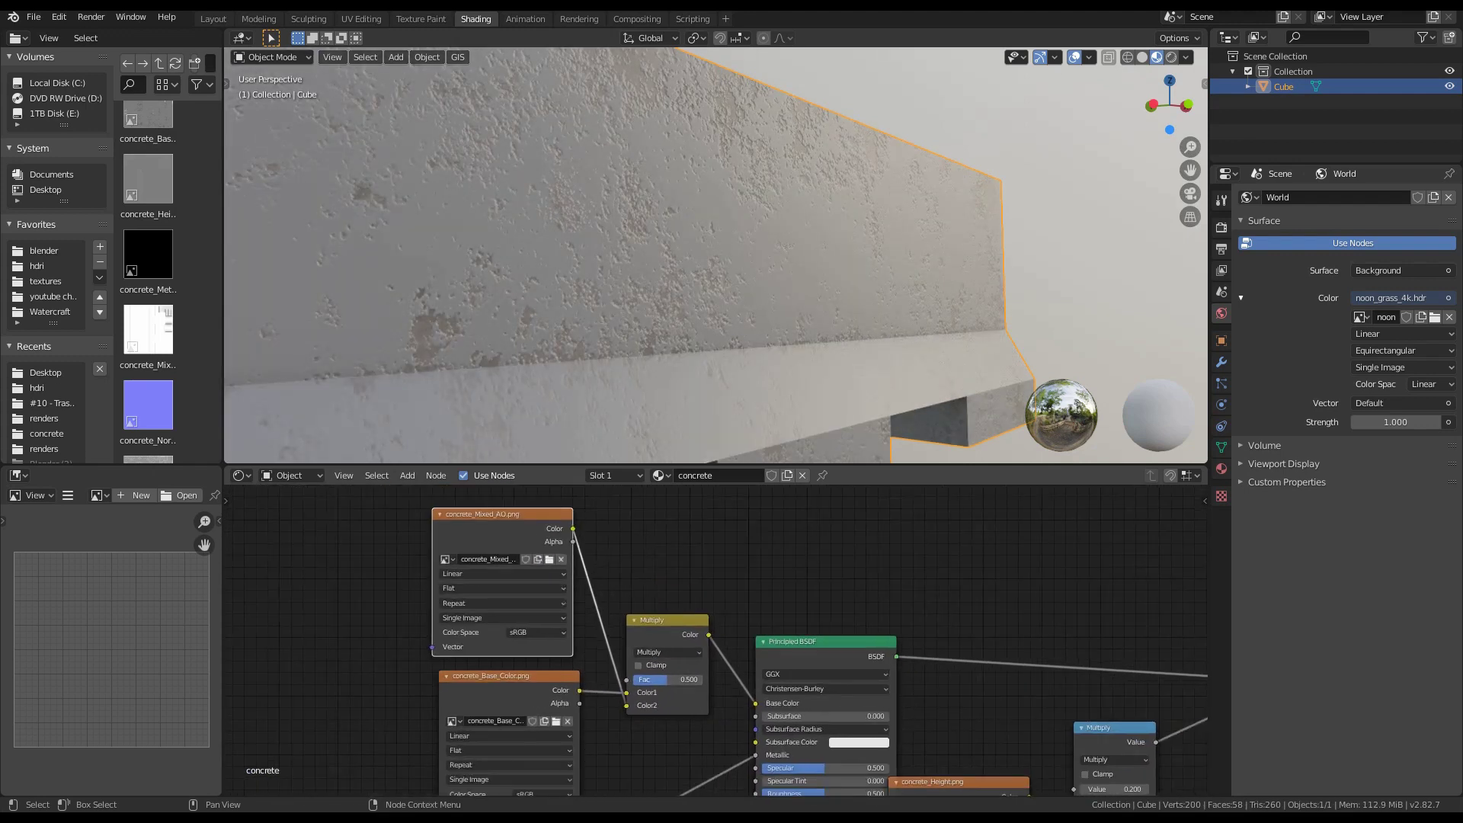
scroll(675, 695, down, 4)
scroll(149, 282, down, 3)
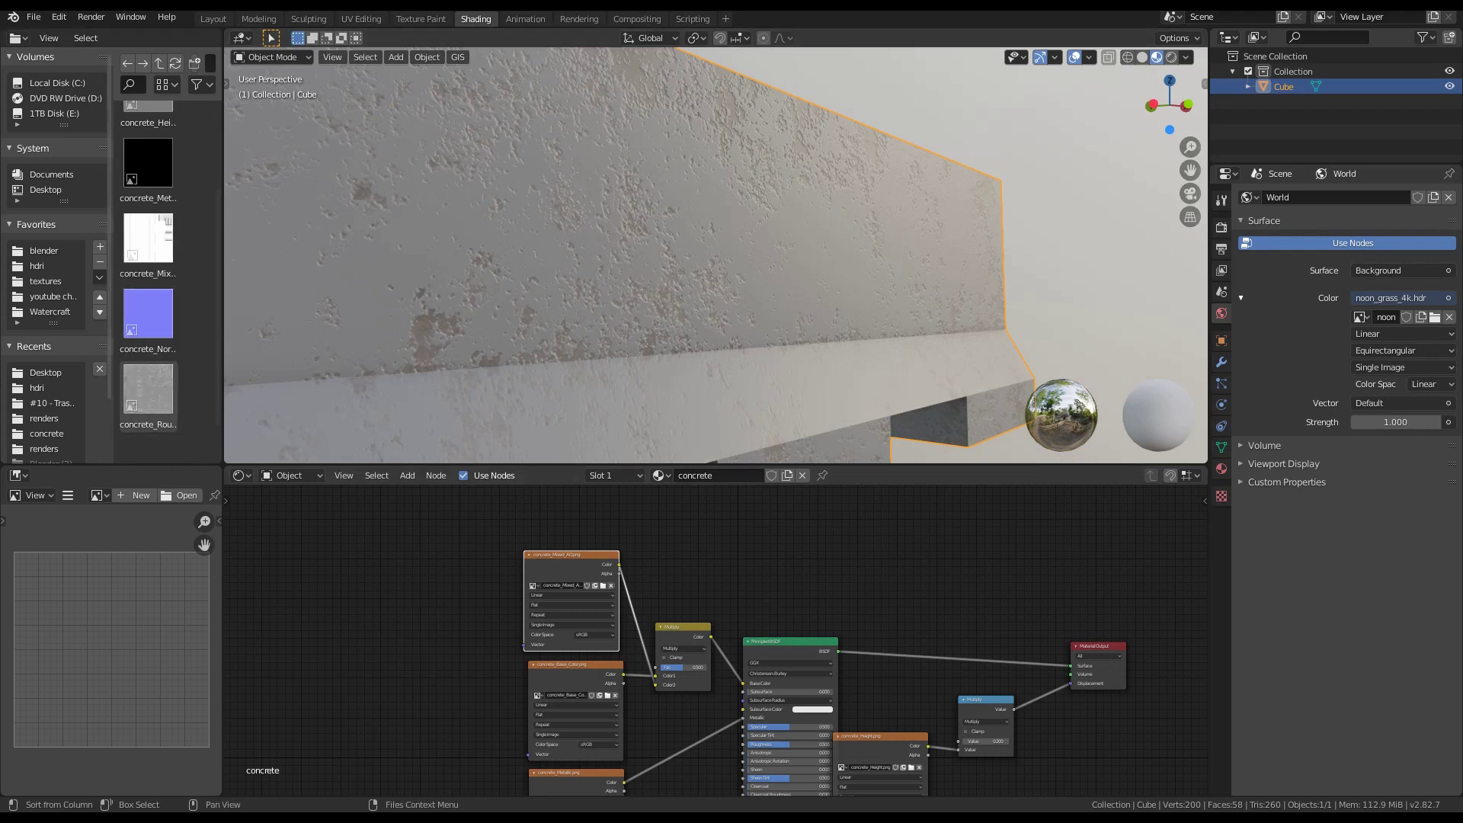
scroll(716, 641, down, 5)
middle_drag(717, 686, 658, 497)
drag(147, 313, 412, 704)
Add a Bump node, connecting the normal texture to its Height and its output to the Principled BSDF's Normal
scroll(471, 695, up, 2)
click(495, 701)
key(shift+a)
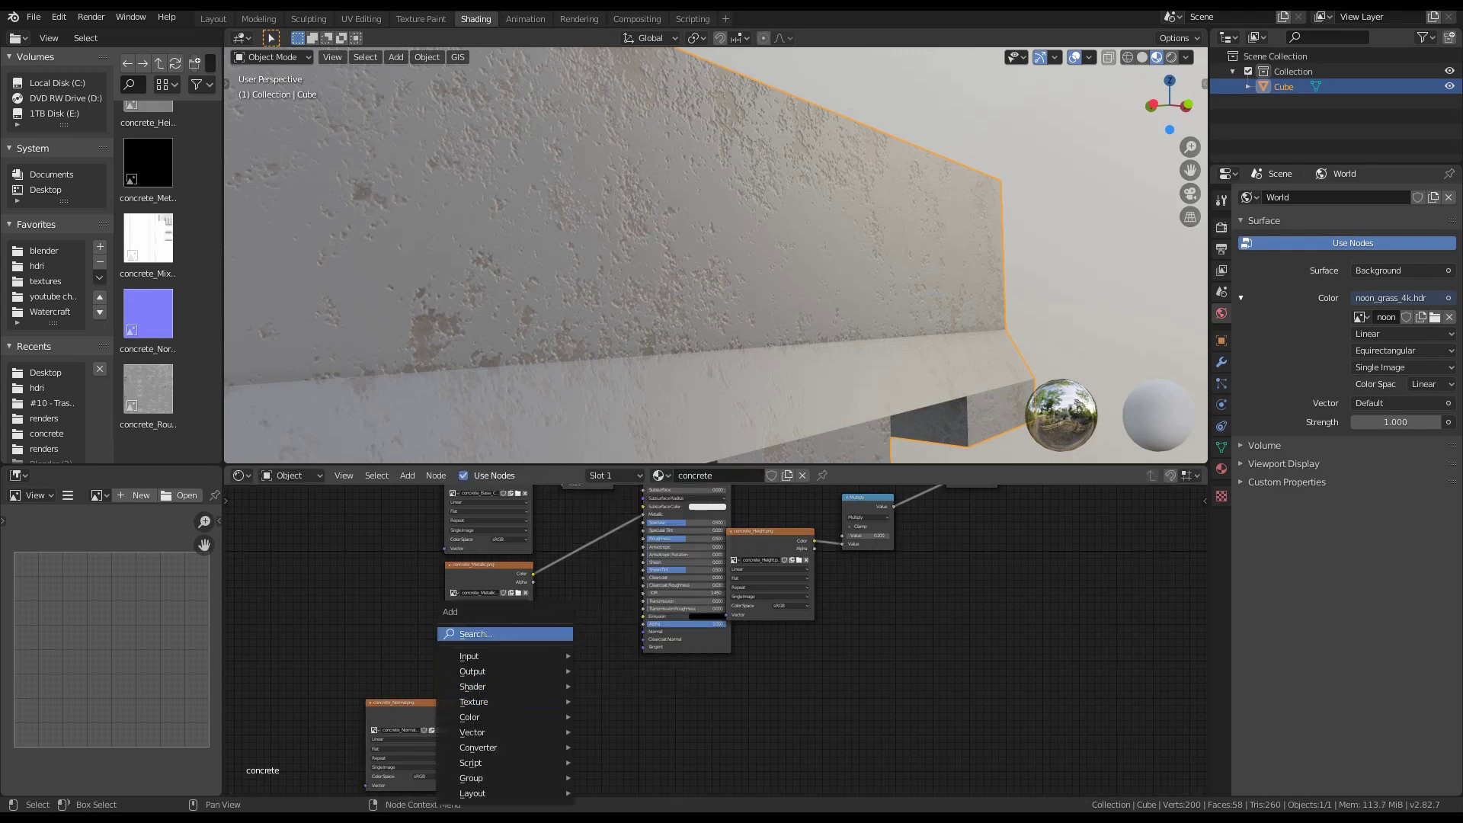
click(496, 660)
text(bump)
key(Return)
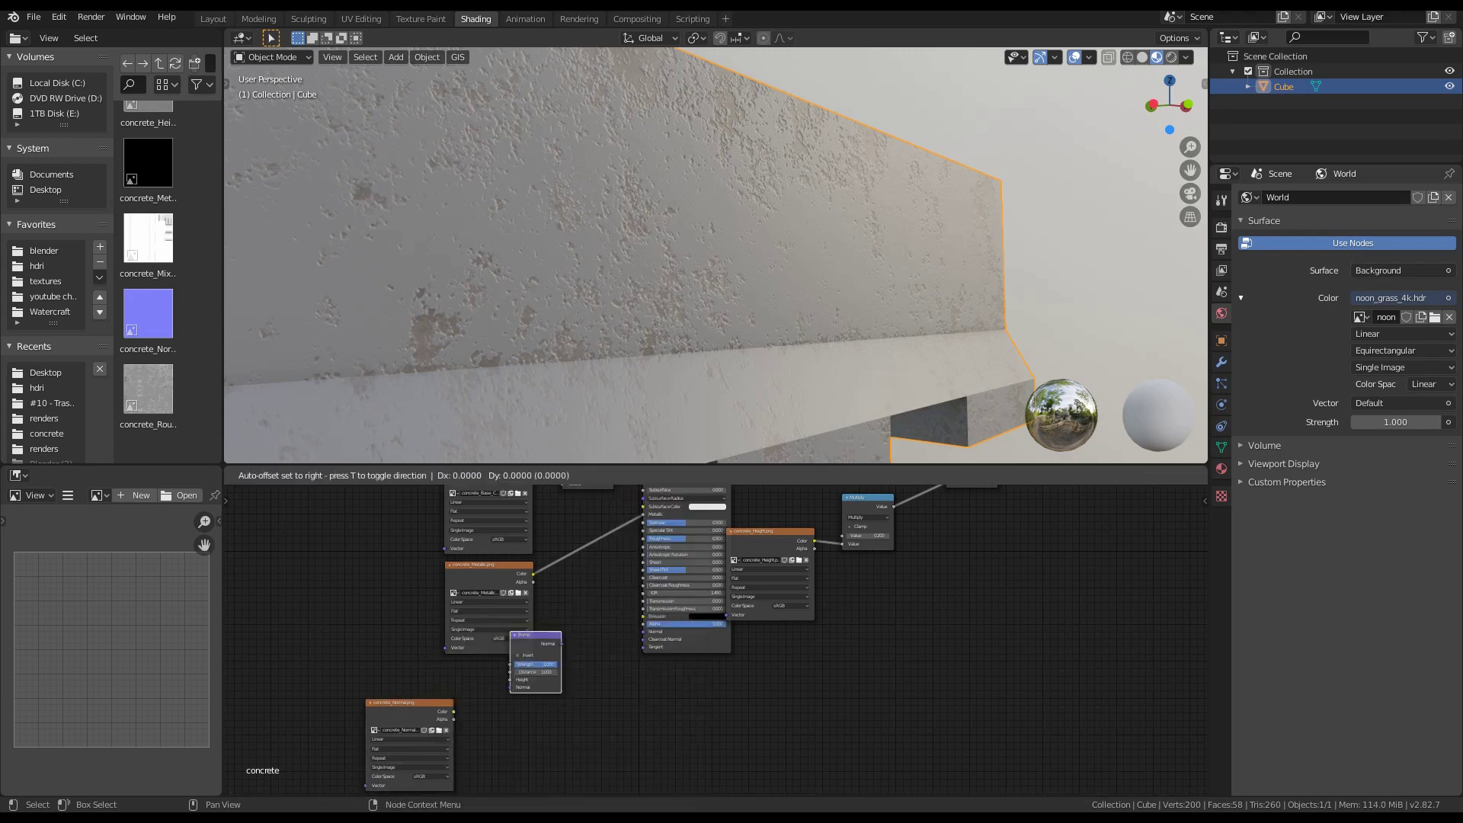
click(547, 705)
drag(453, 711, 644, 631)
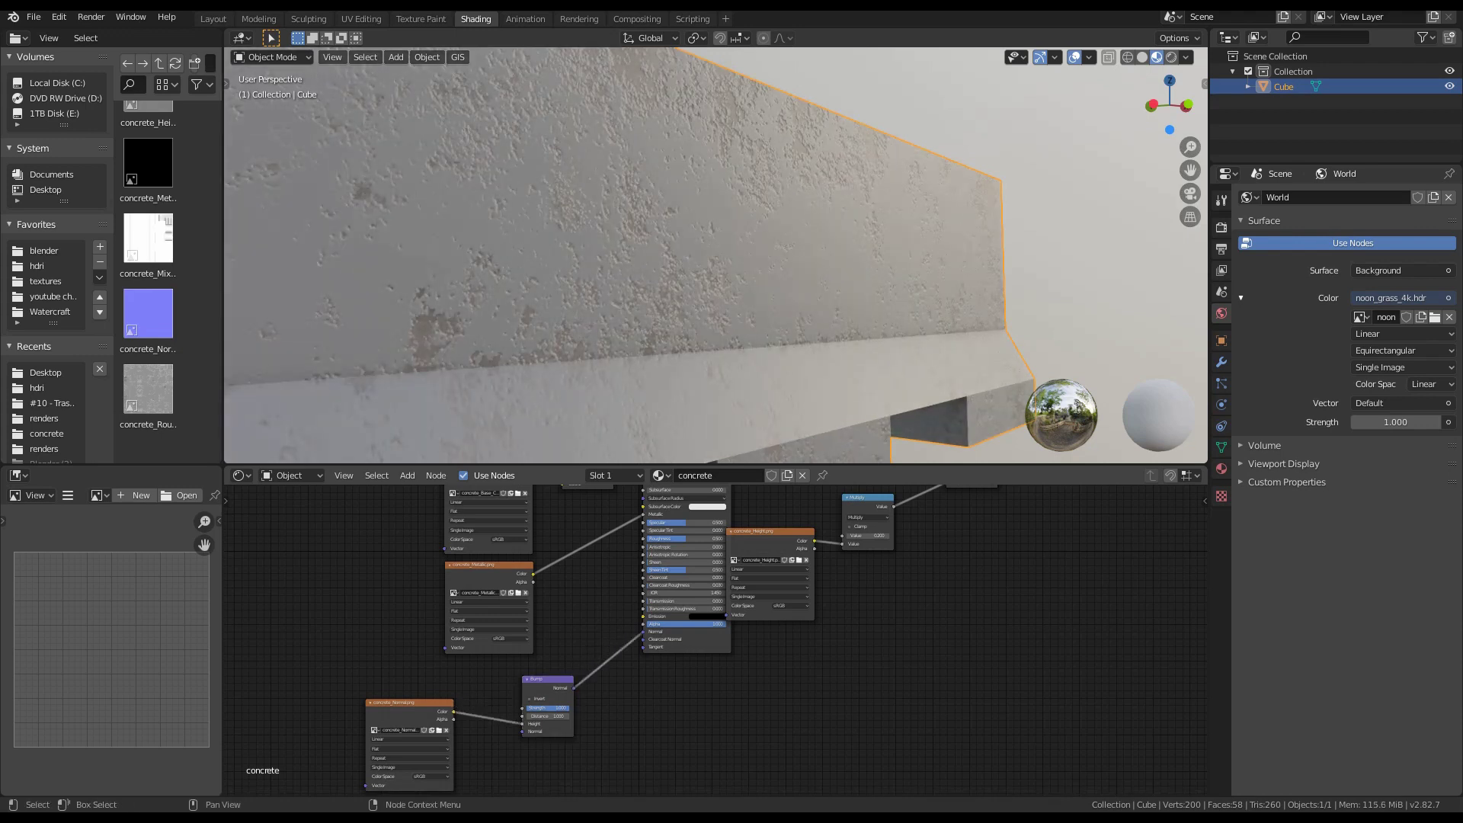
Set the Bump node's Strength to 0.2
scroll(669, 685, up, 3)
scroll(488, 686, up, 2)
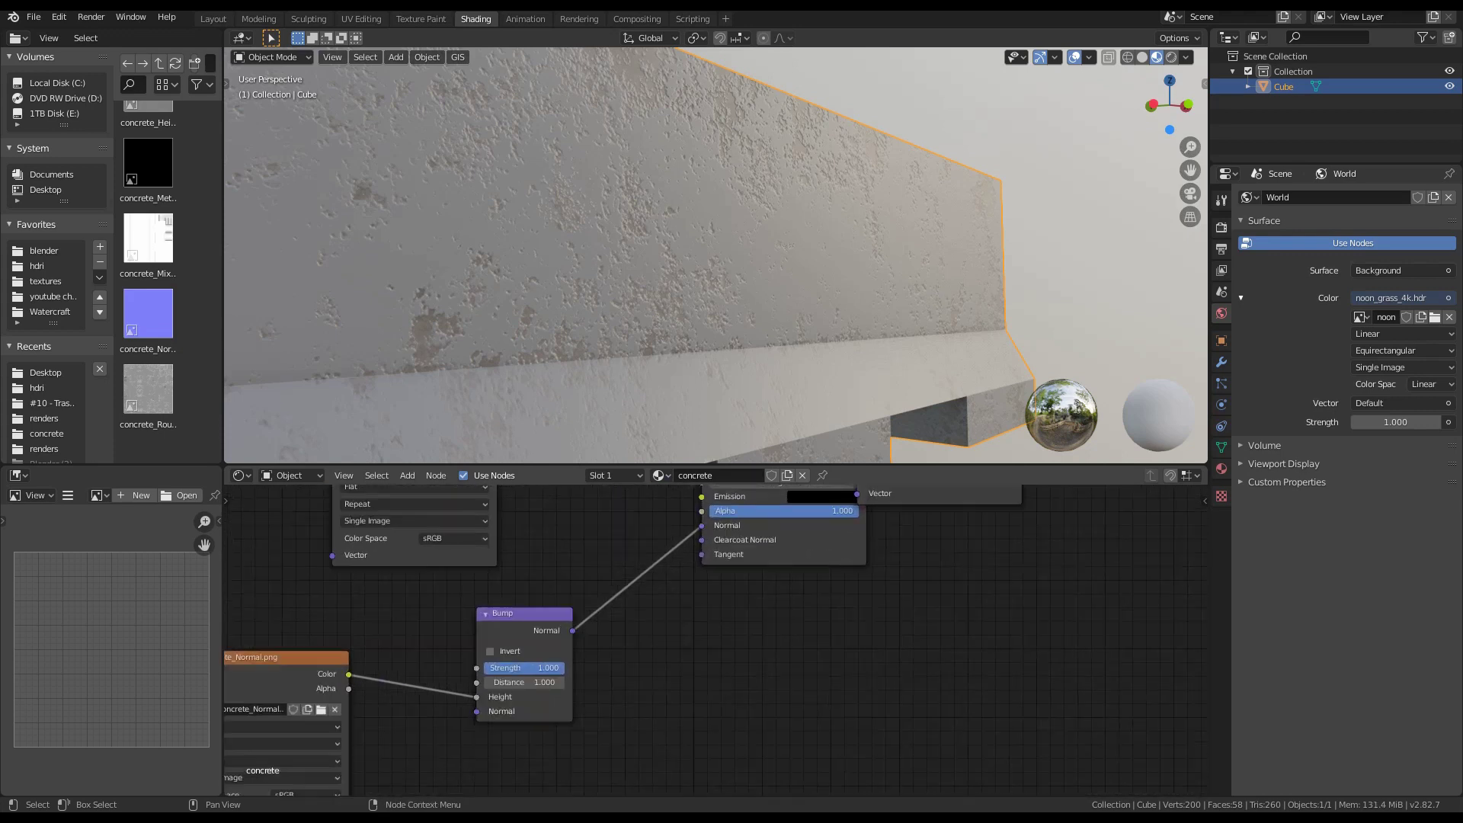
double_click(488, 673)
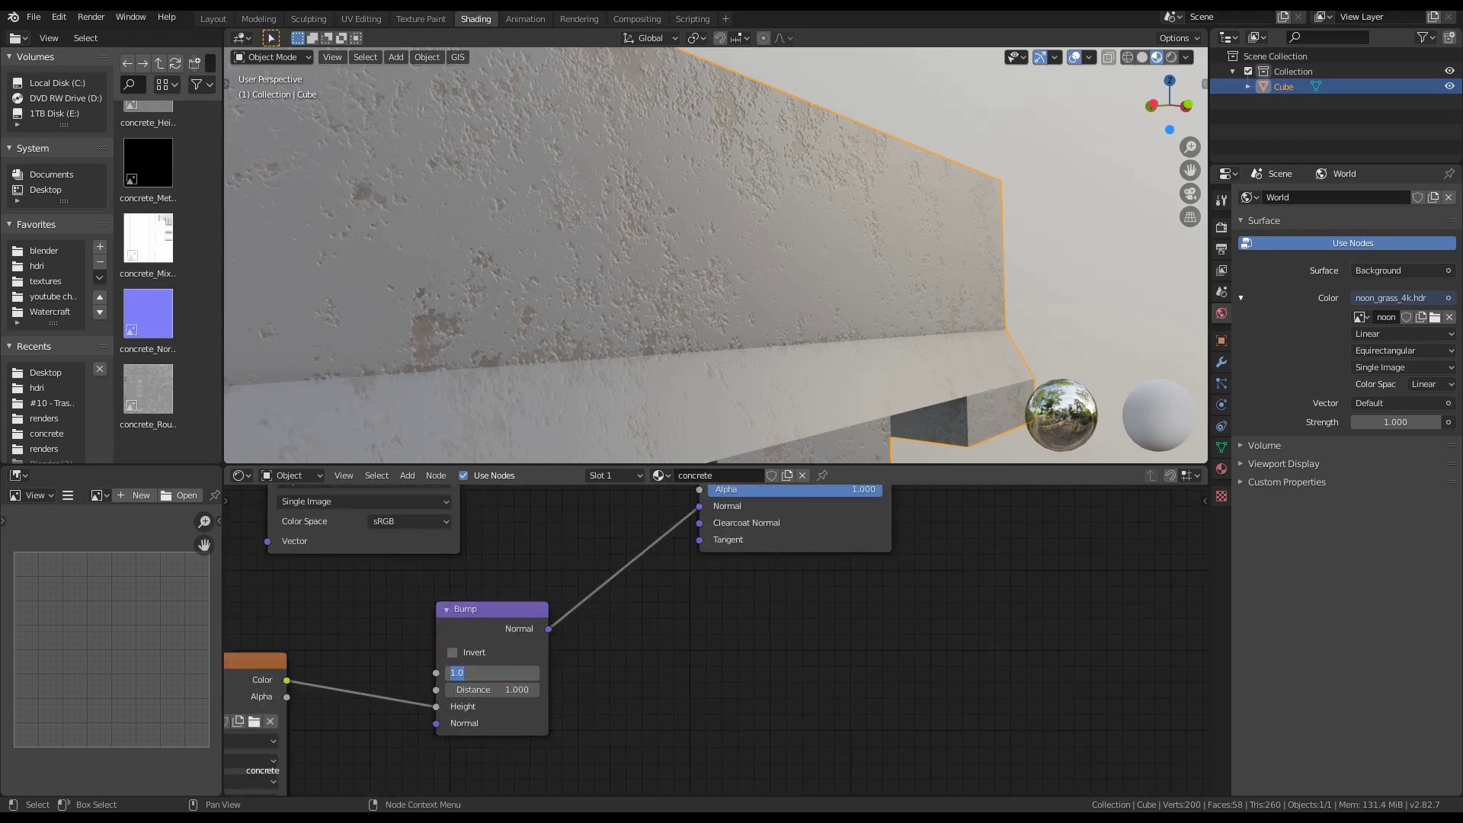
text(.2)
key(Return)
scroll(695, 644, up, 1)
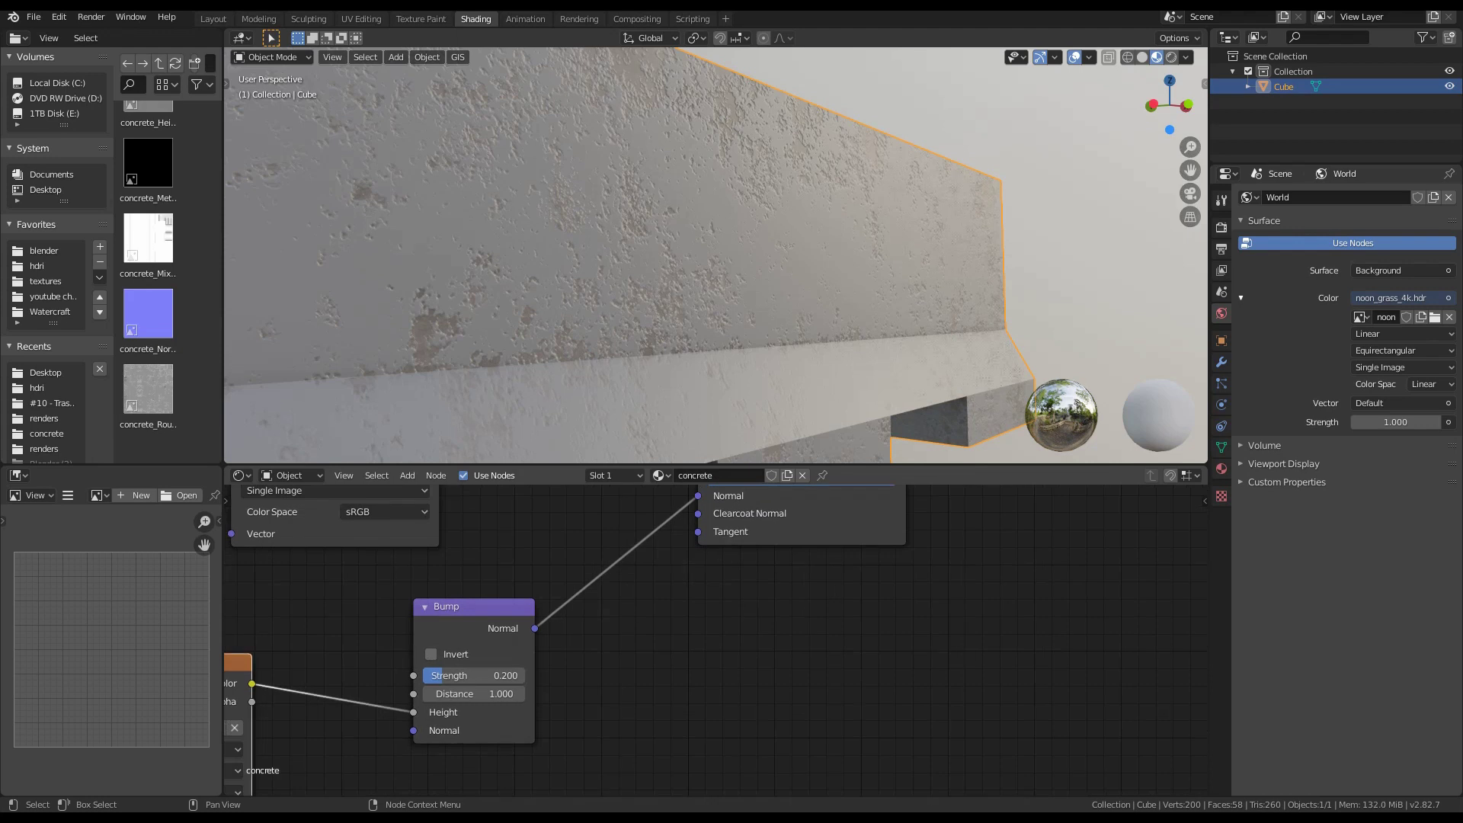
Add the concrete roughness texture and connect its color to the Principled BSDF's Roughness input
scroll(716, 305, down, 3)
drag(148, 390, 692, 721)
scroll(692, 720, down, 4)
scroll(715, 640, down, 7)
middle_drag(715, 640, 757, 739)
drag(768, 763, 751, 605)
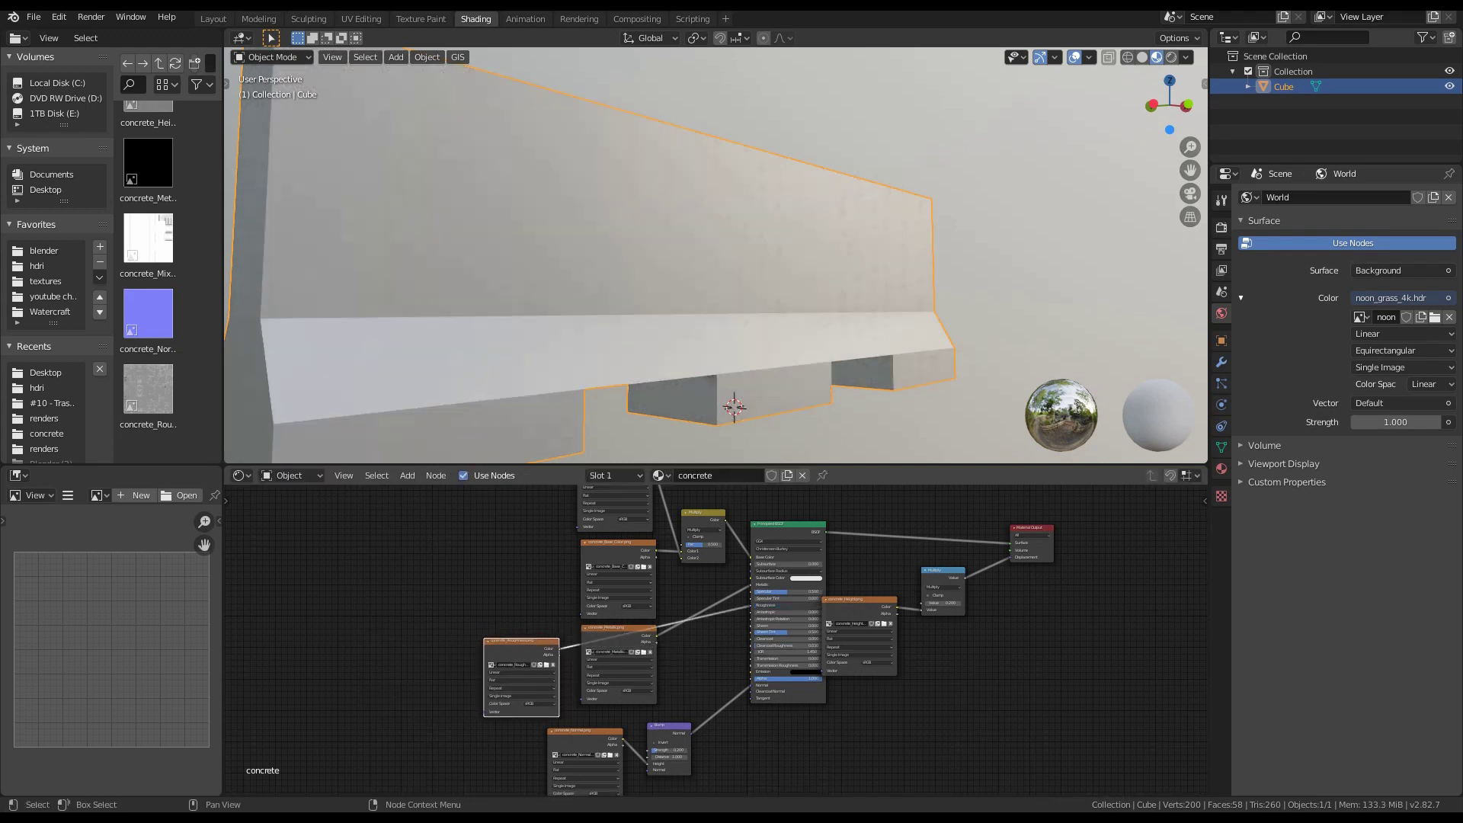
Rearrange the image texture nodes, placing the metallic texture directly above the roughness texture, clear of the normal texture and Bump nodes
scroll(716, 255, up, 3)
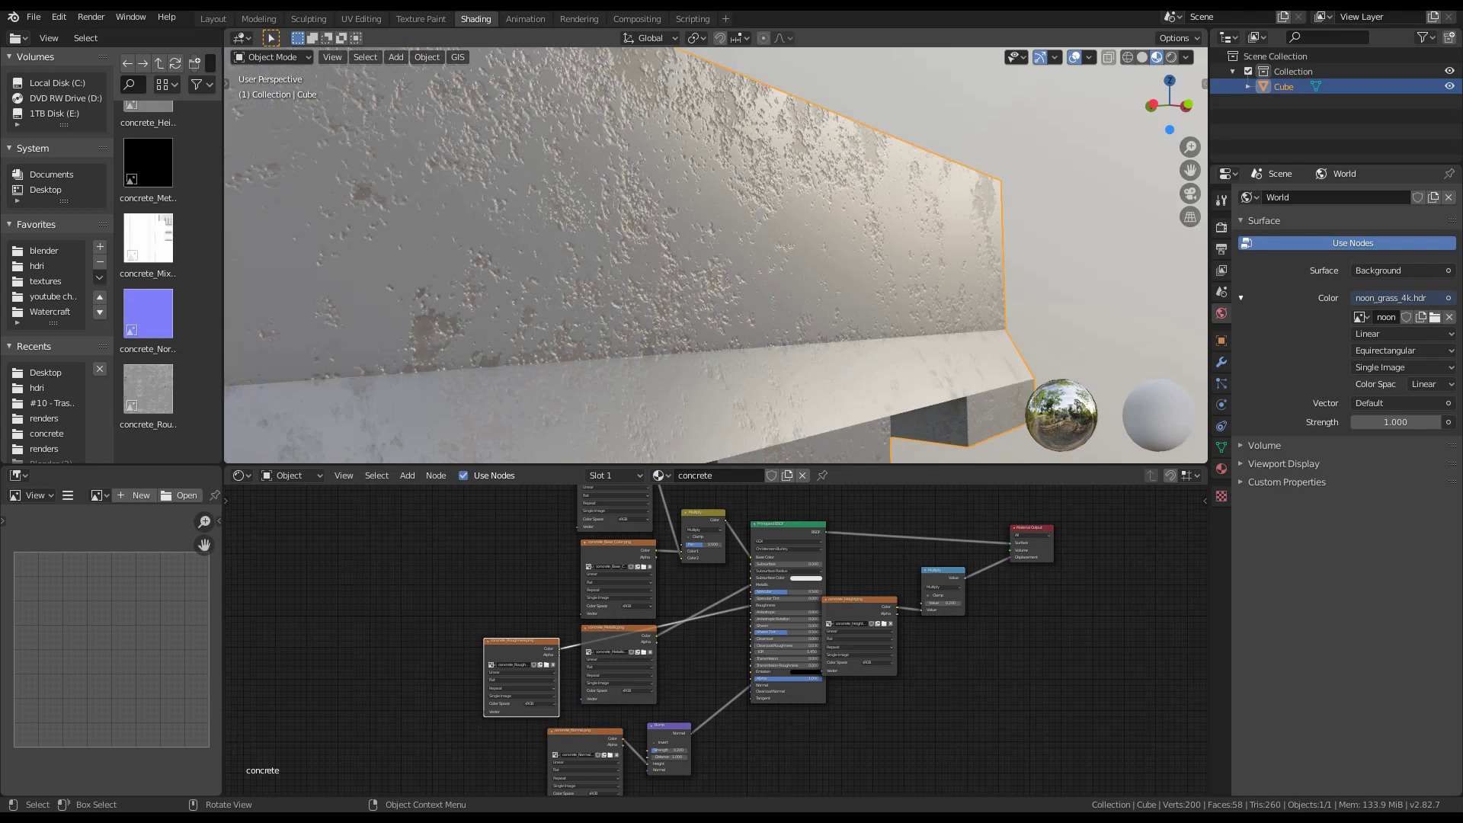
mouse_move(717, 255)
middle_down()
mouse_move(609, 263)
mouse_move(678, 278)
mouse_move(693, 255)
middle_up()
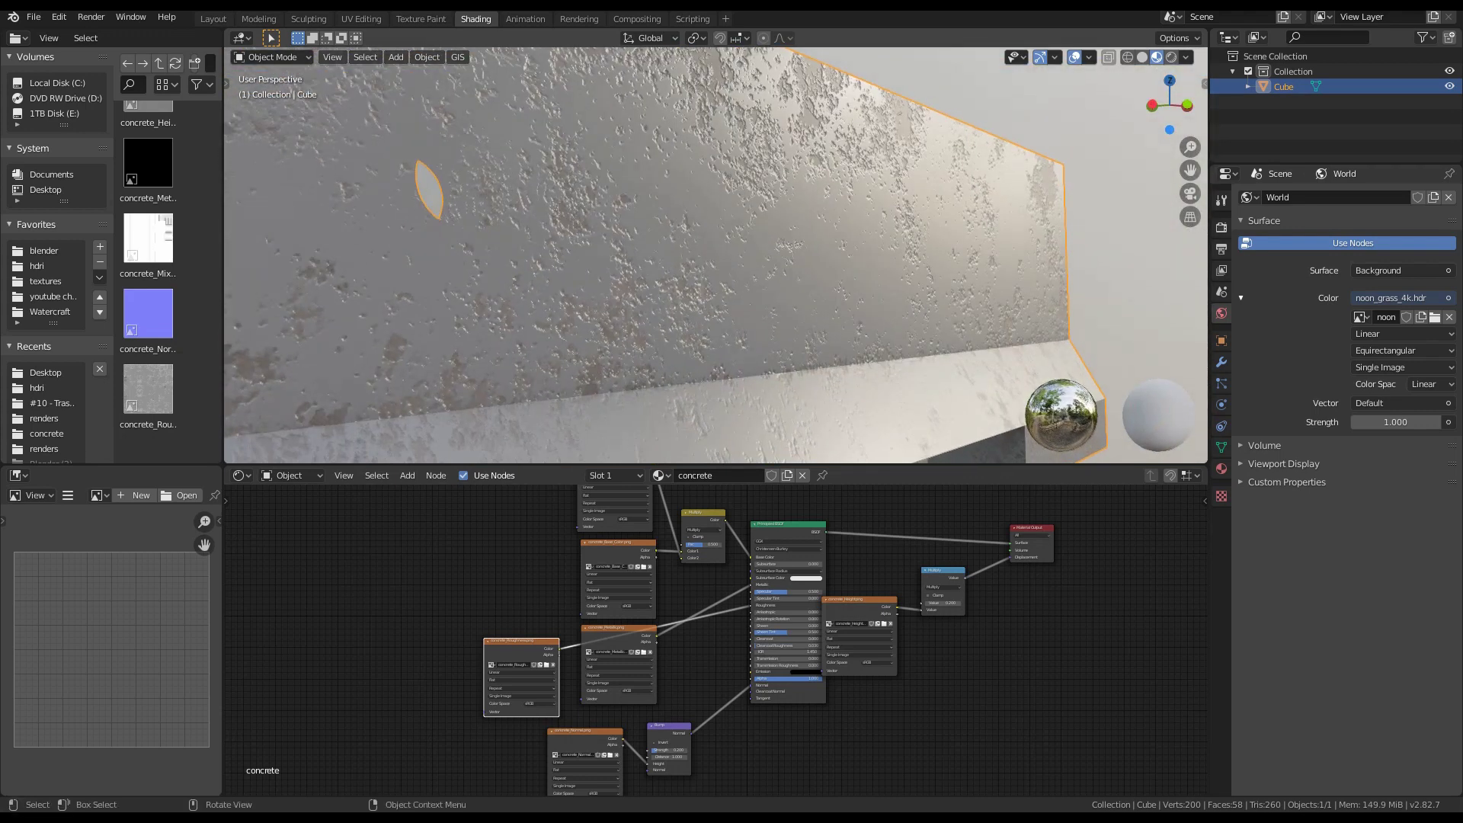
middle_drag(708, 663, 788, 592)
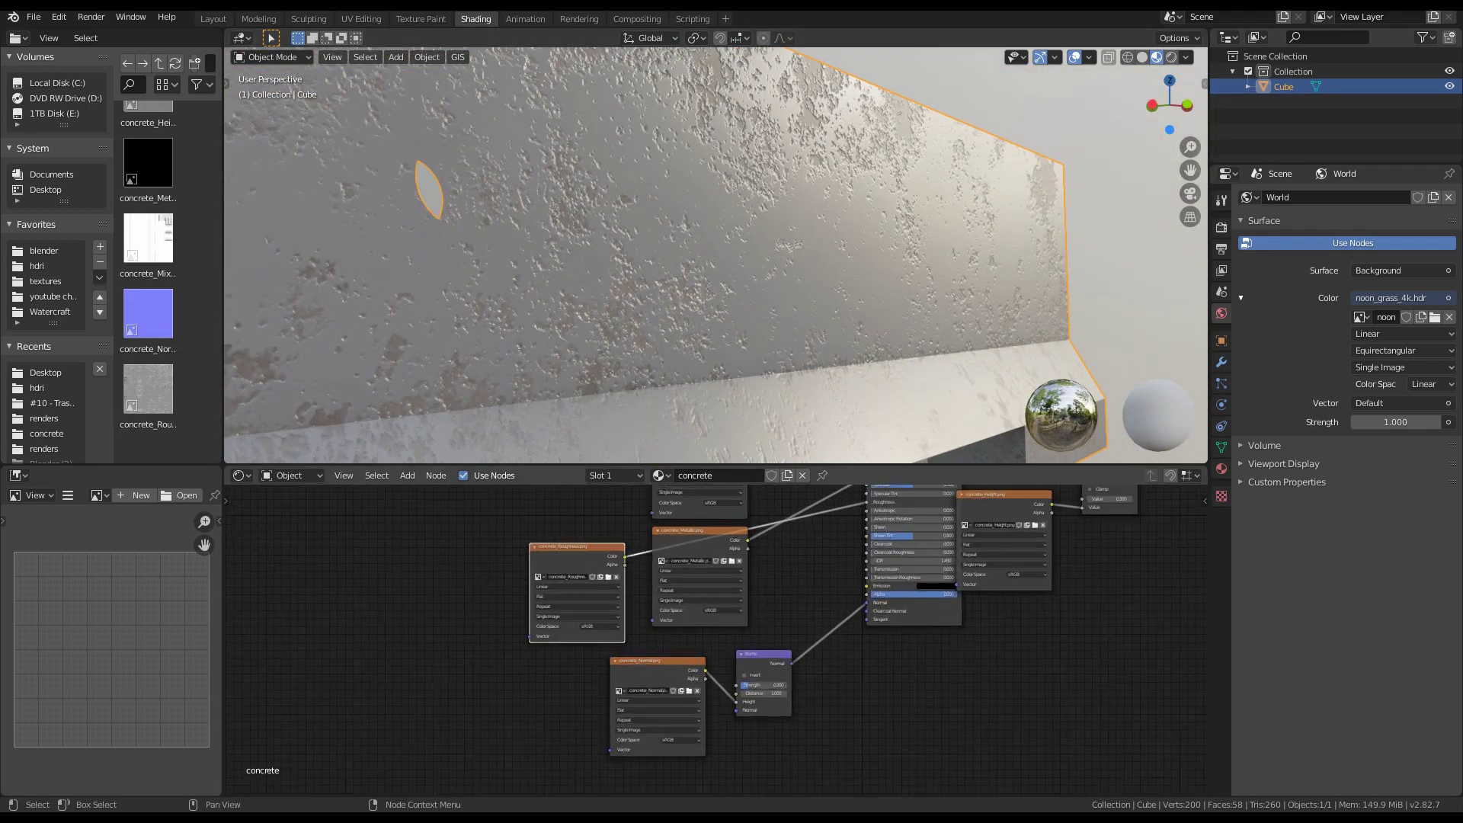
drag(573, 557, 536, 596)
drag(690, 542, 531, 485)
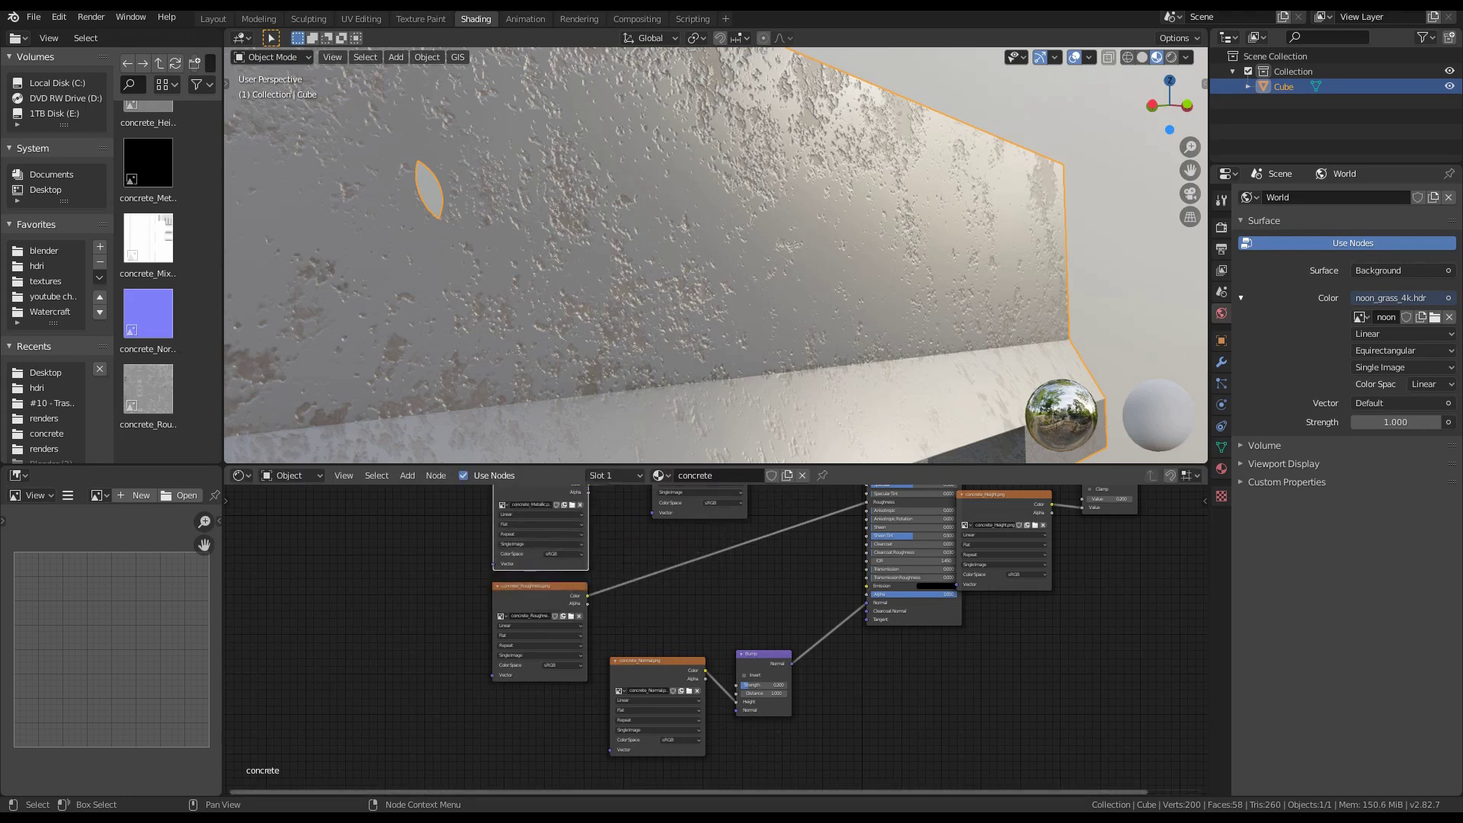
scroll(800, 671, down, 3)
drag(826, 623, 635, 567)
scroll(720, 708, down, 1)
middle_drag(720, 708, 716, 630)
scroll(716, 630, up, 3)
Insert a ColorRamp node between the roughness texture's color and the Principled BSDF's Roughness input
key(shift+a)
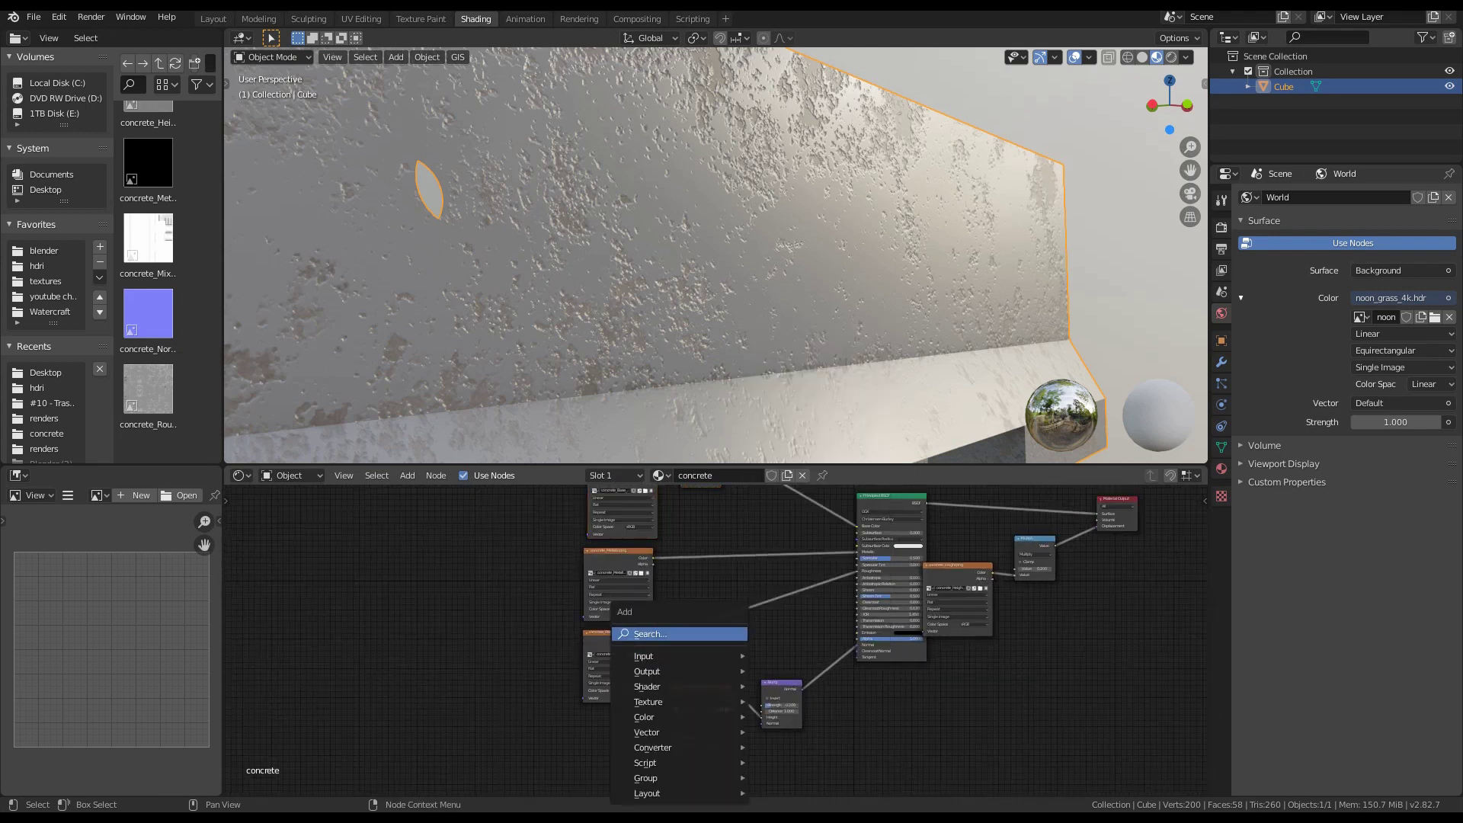
click(721, 633)
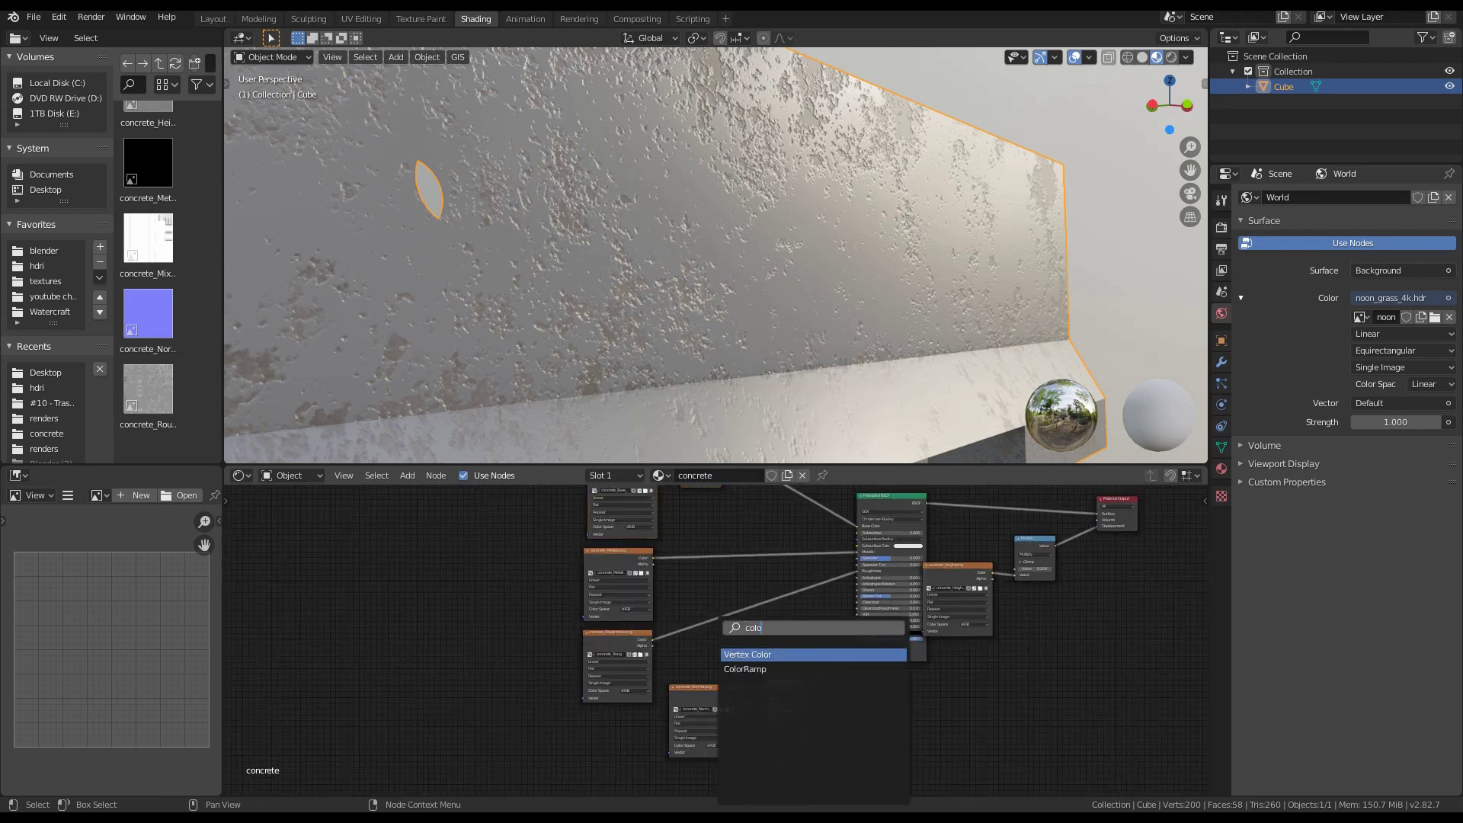
key(Return)
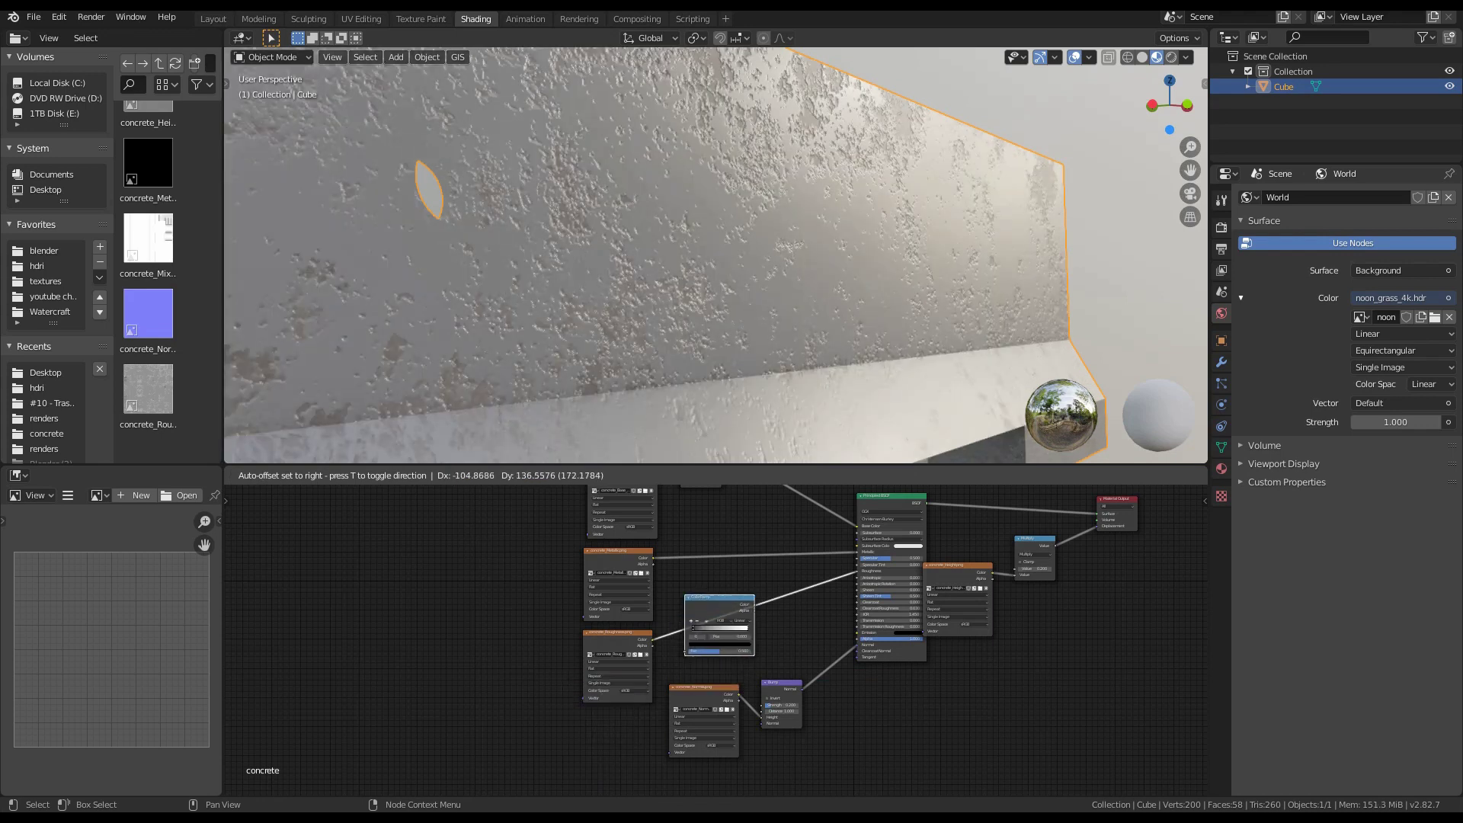
click(687, 599)
Nudge the ColorRamp's black stop slightly inward and move its white stop to about 0.55 to adjust the concrete's roughness
scroll(717, 633, up, 4)
scroll(716, 257, up, 4)
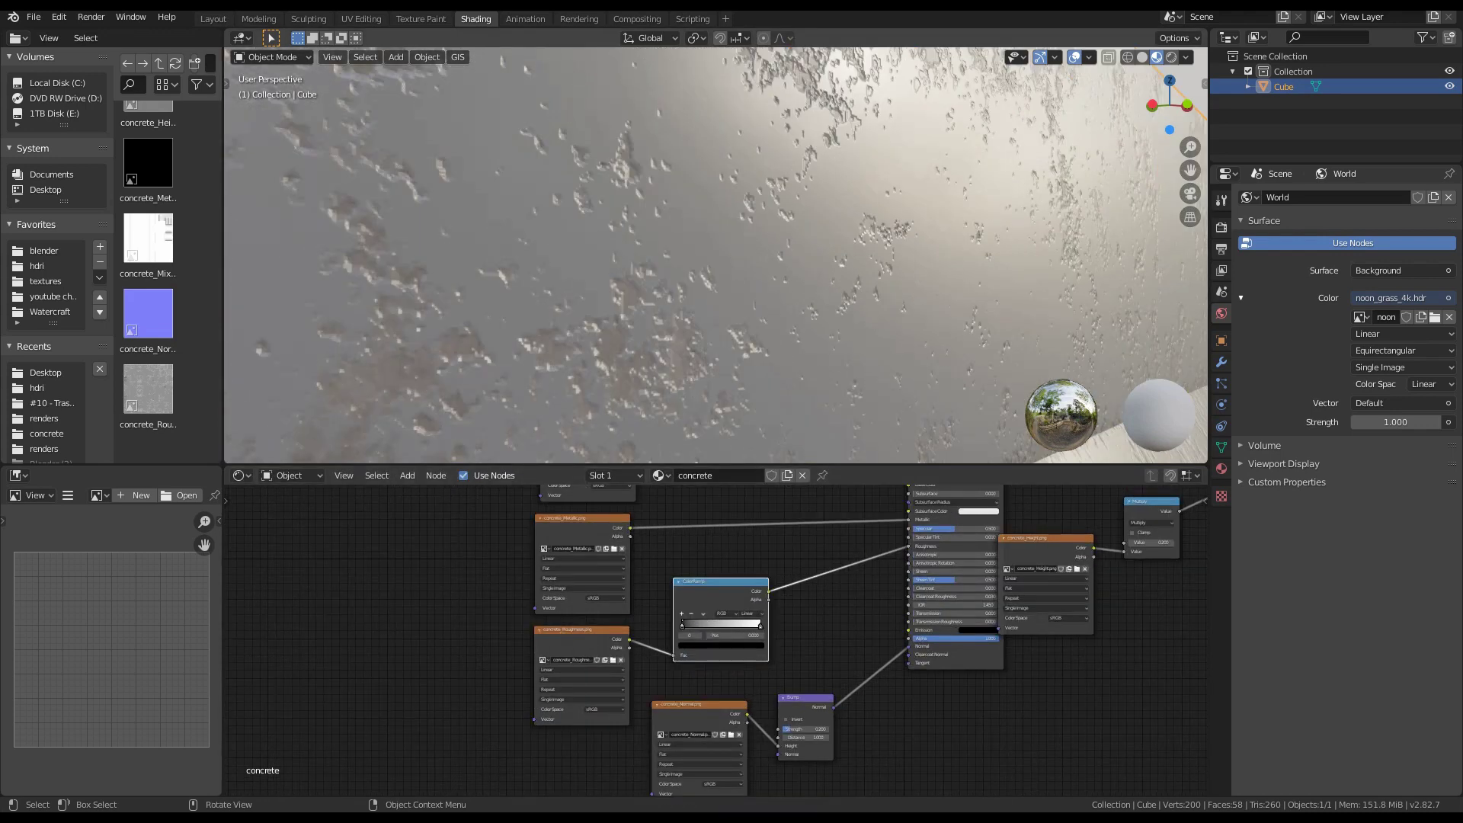
scroll(716, 257, down, 2)
mouse_move(717, 640)
middle_down()
mouse_move(716, 610)
mouse_move(731, 637)
middle_up()
scroll(731, 637, up, 2)
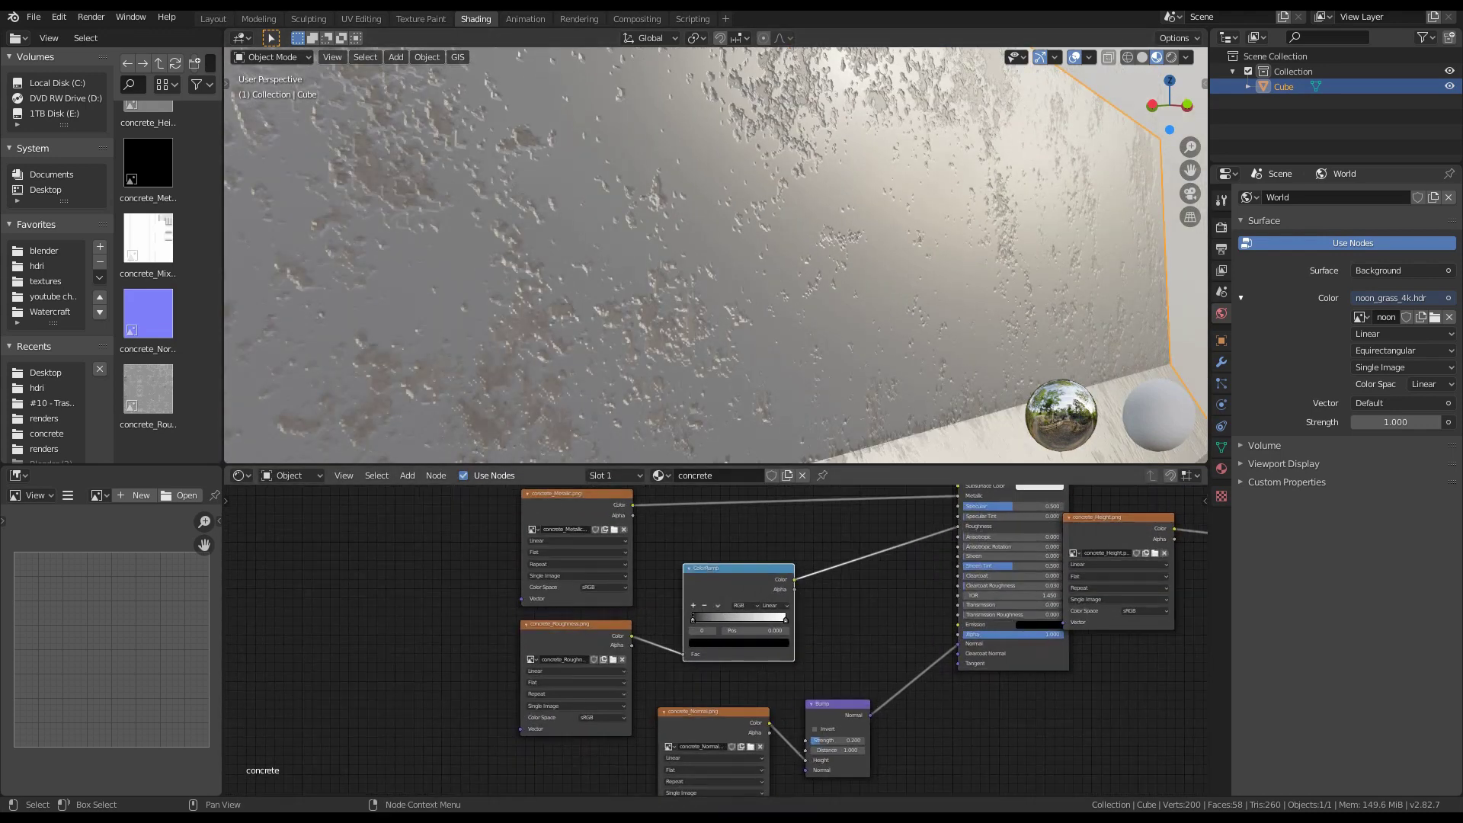
mouse_move(693, 620)
mouse_down()
mouse_move(741, 620)
mouse_move(695, 619)
mouse_up()
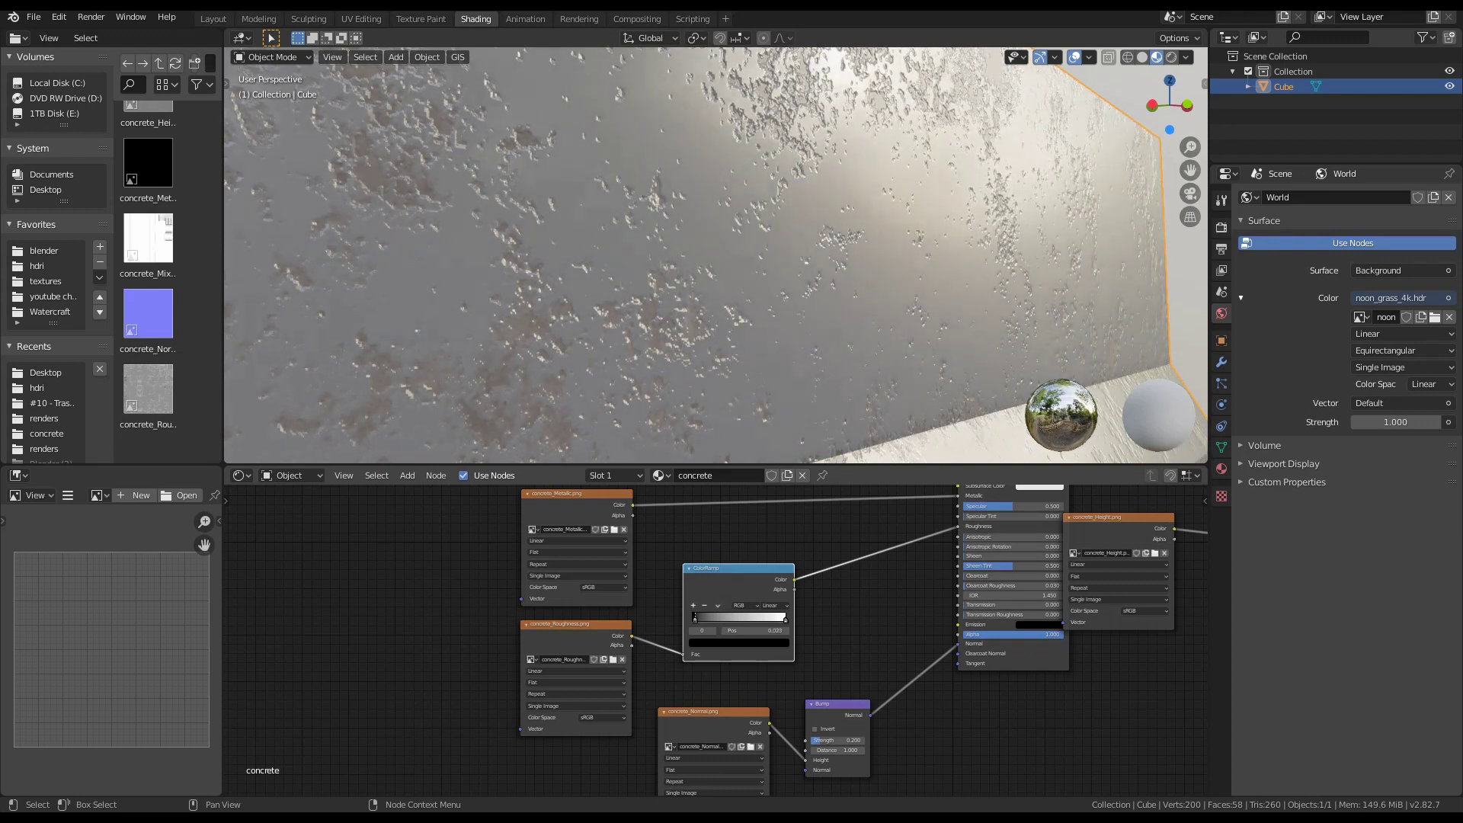
drag(786, 619, 746, 618)
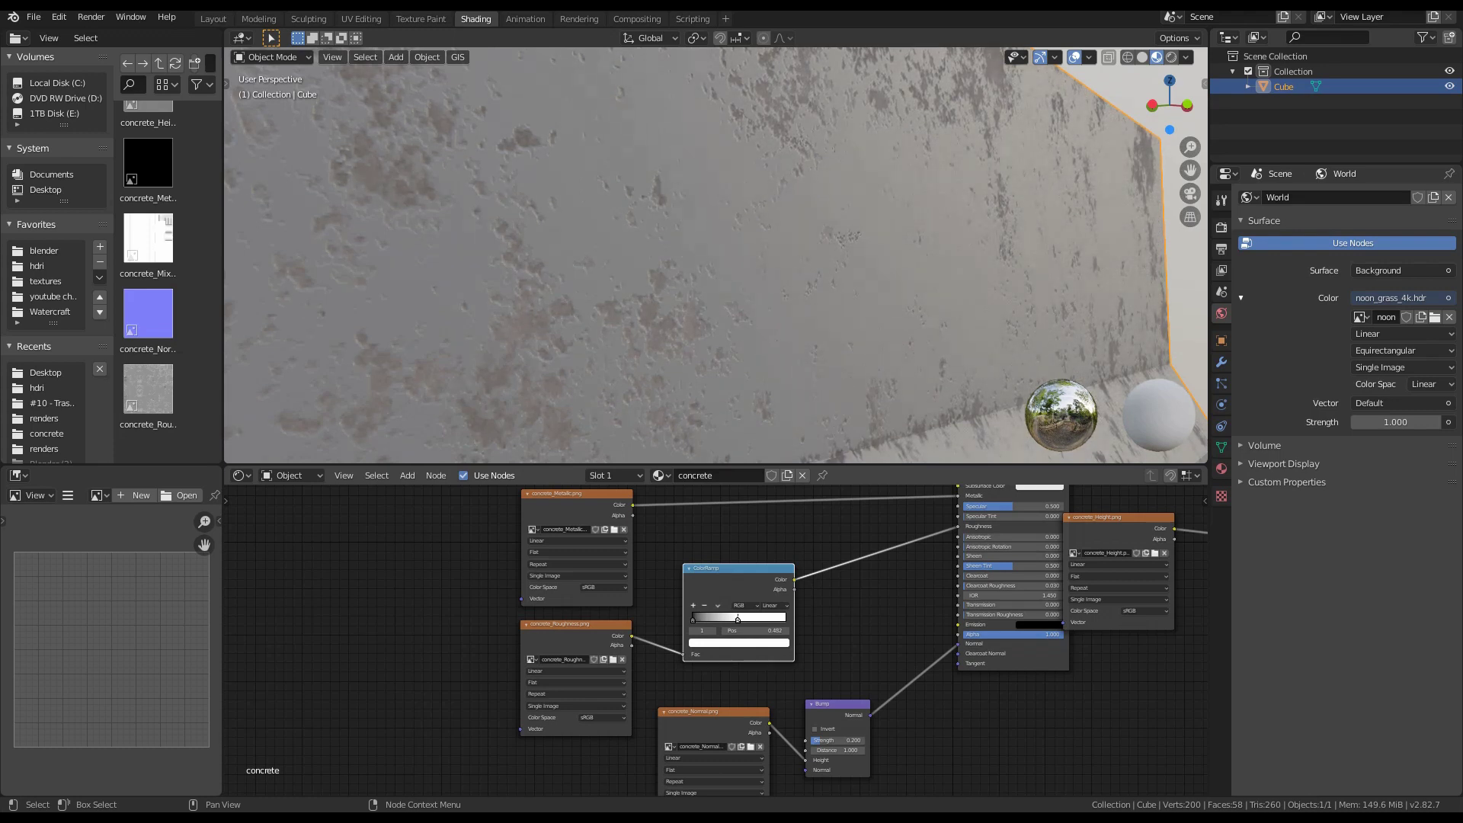
drag(738, 620, 743, 620)
scroll(720, 328, down, 5)
middle_drag(720, 328, 1029, 335)
scroll(323, 258, down, 5)
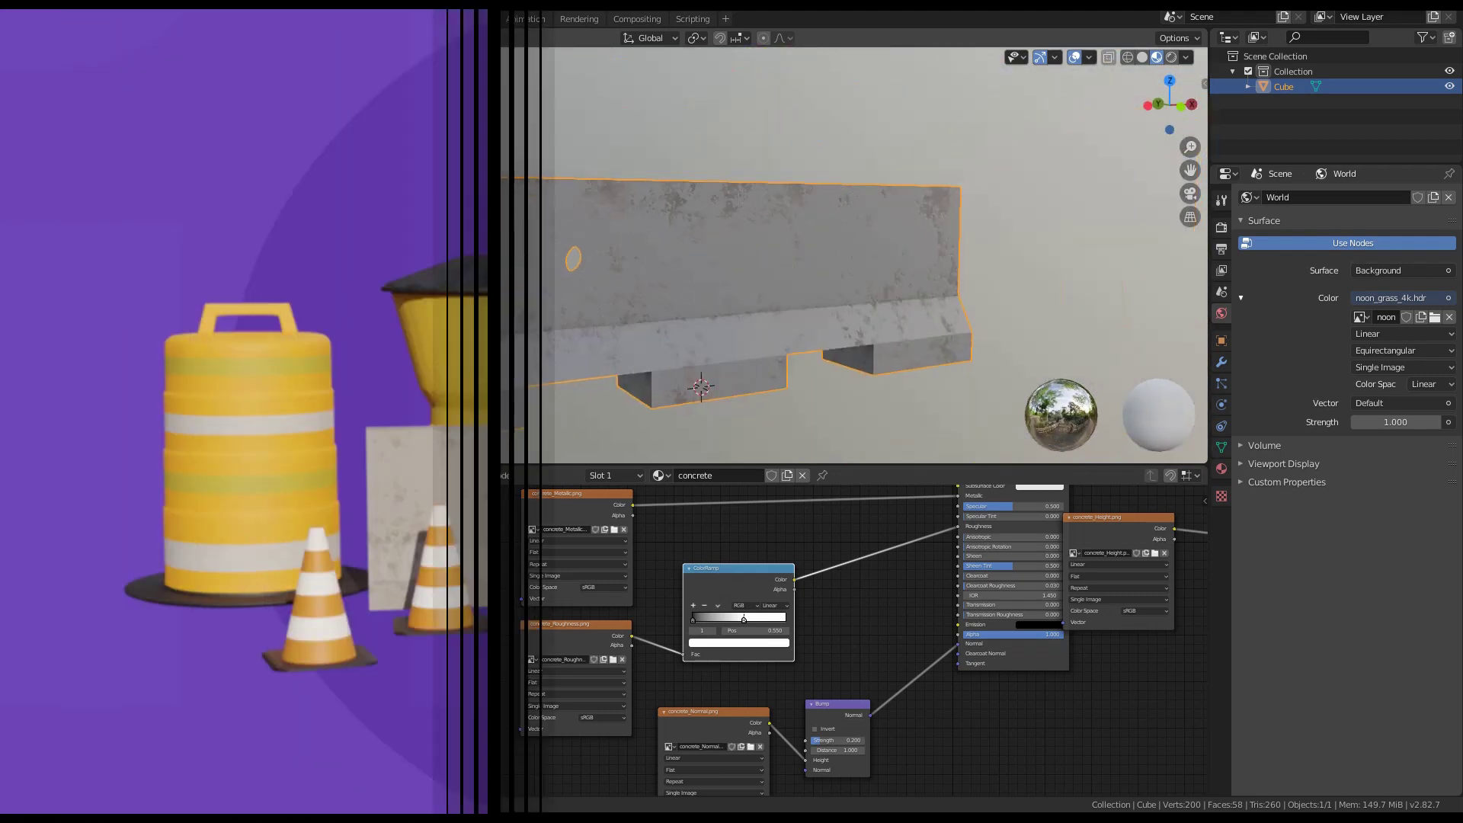